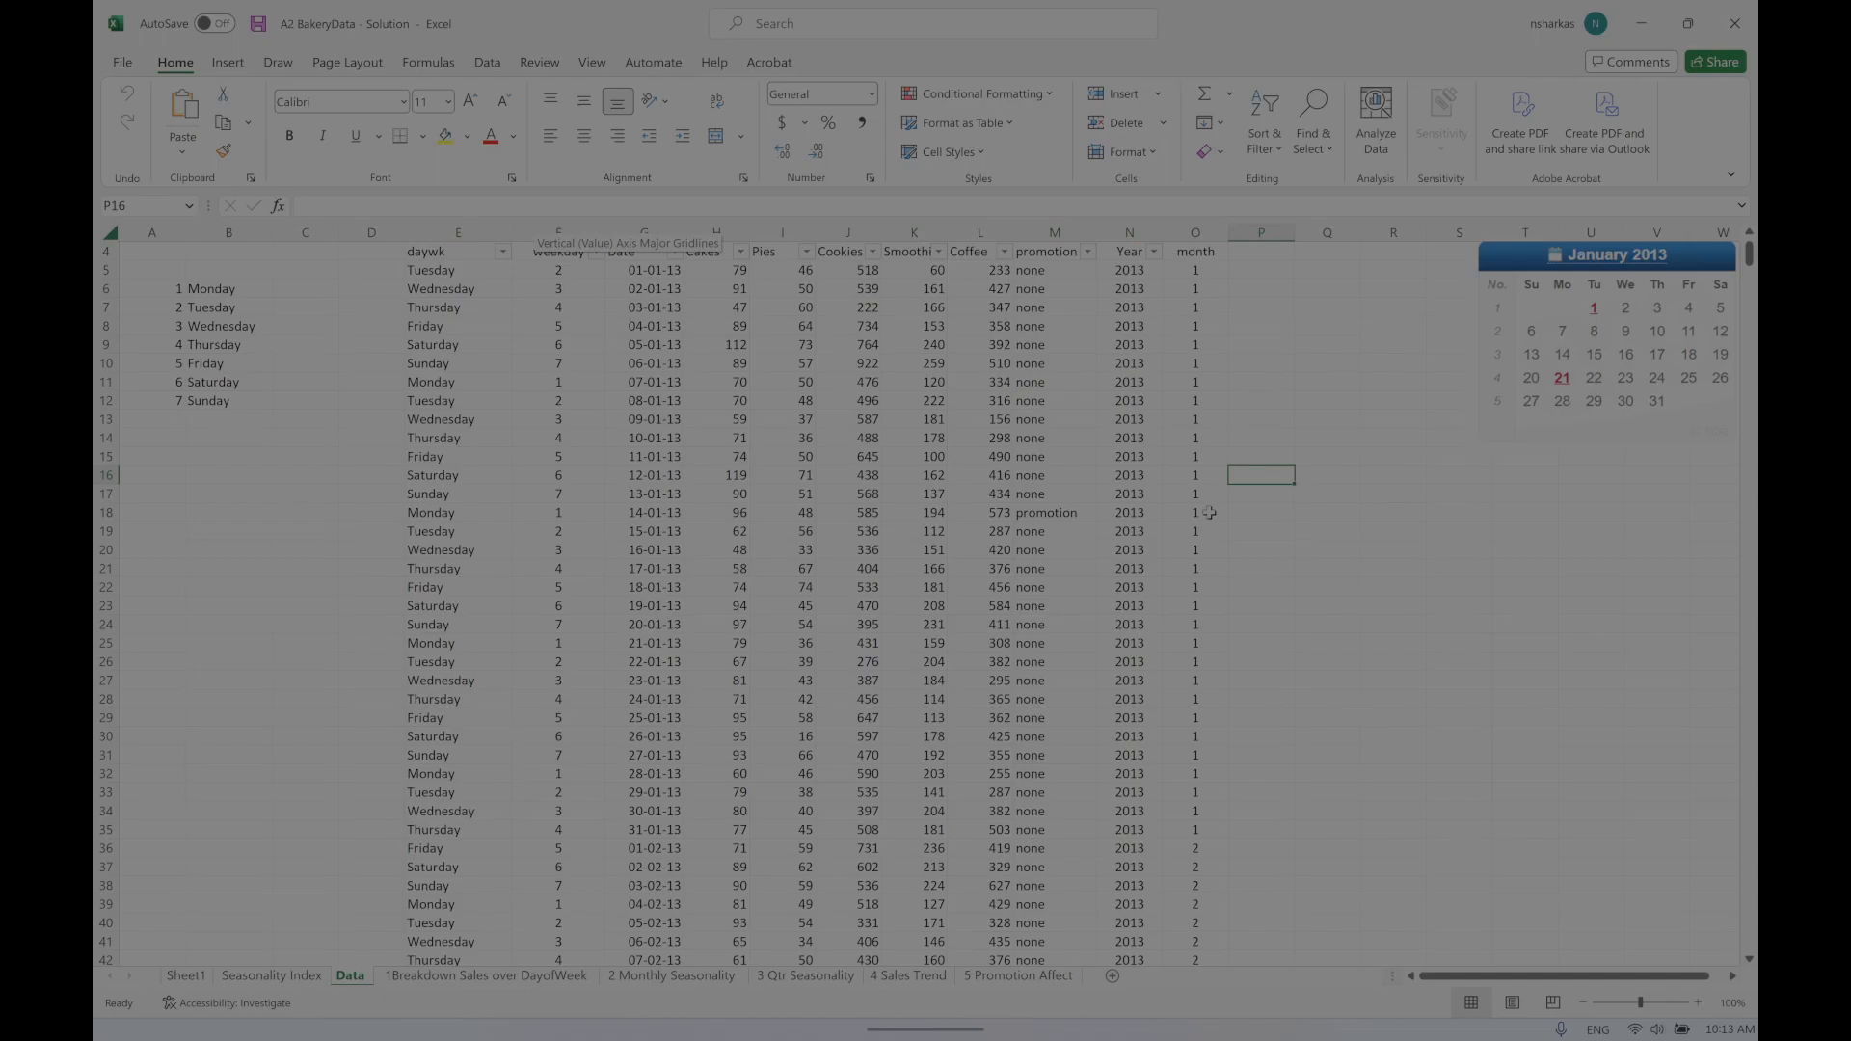
Step: Inspect the YEAR formula in N5 and the MONTH formula in O5 without changing them
double_click(1126, 273)
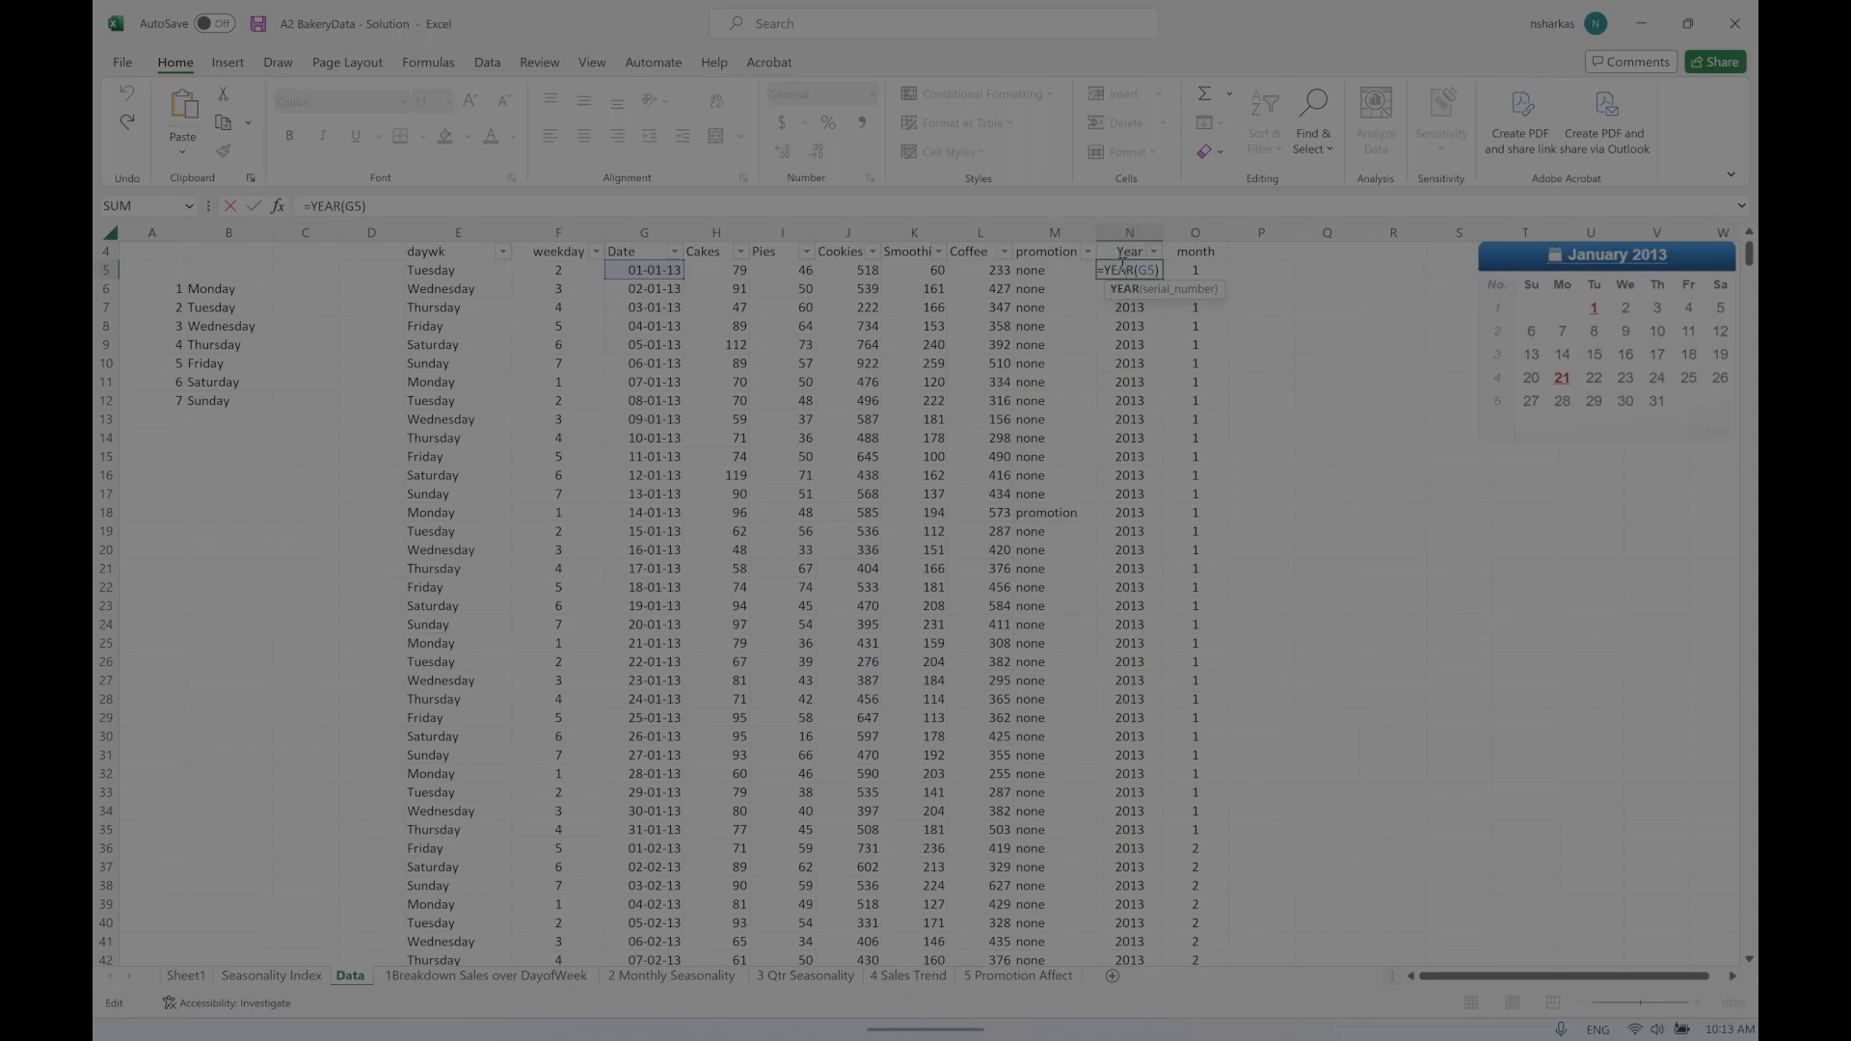
key(Escape)
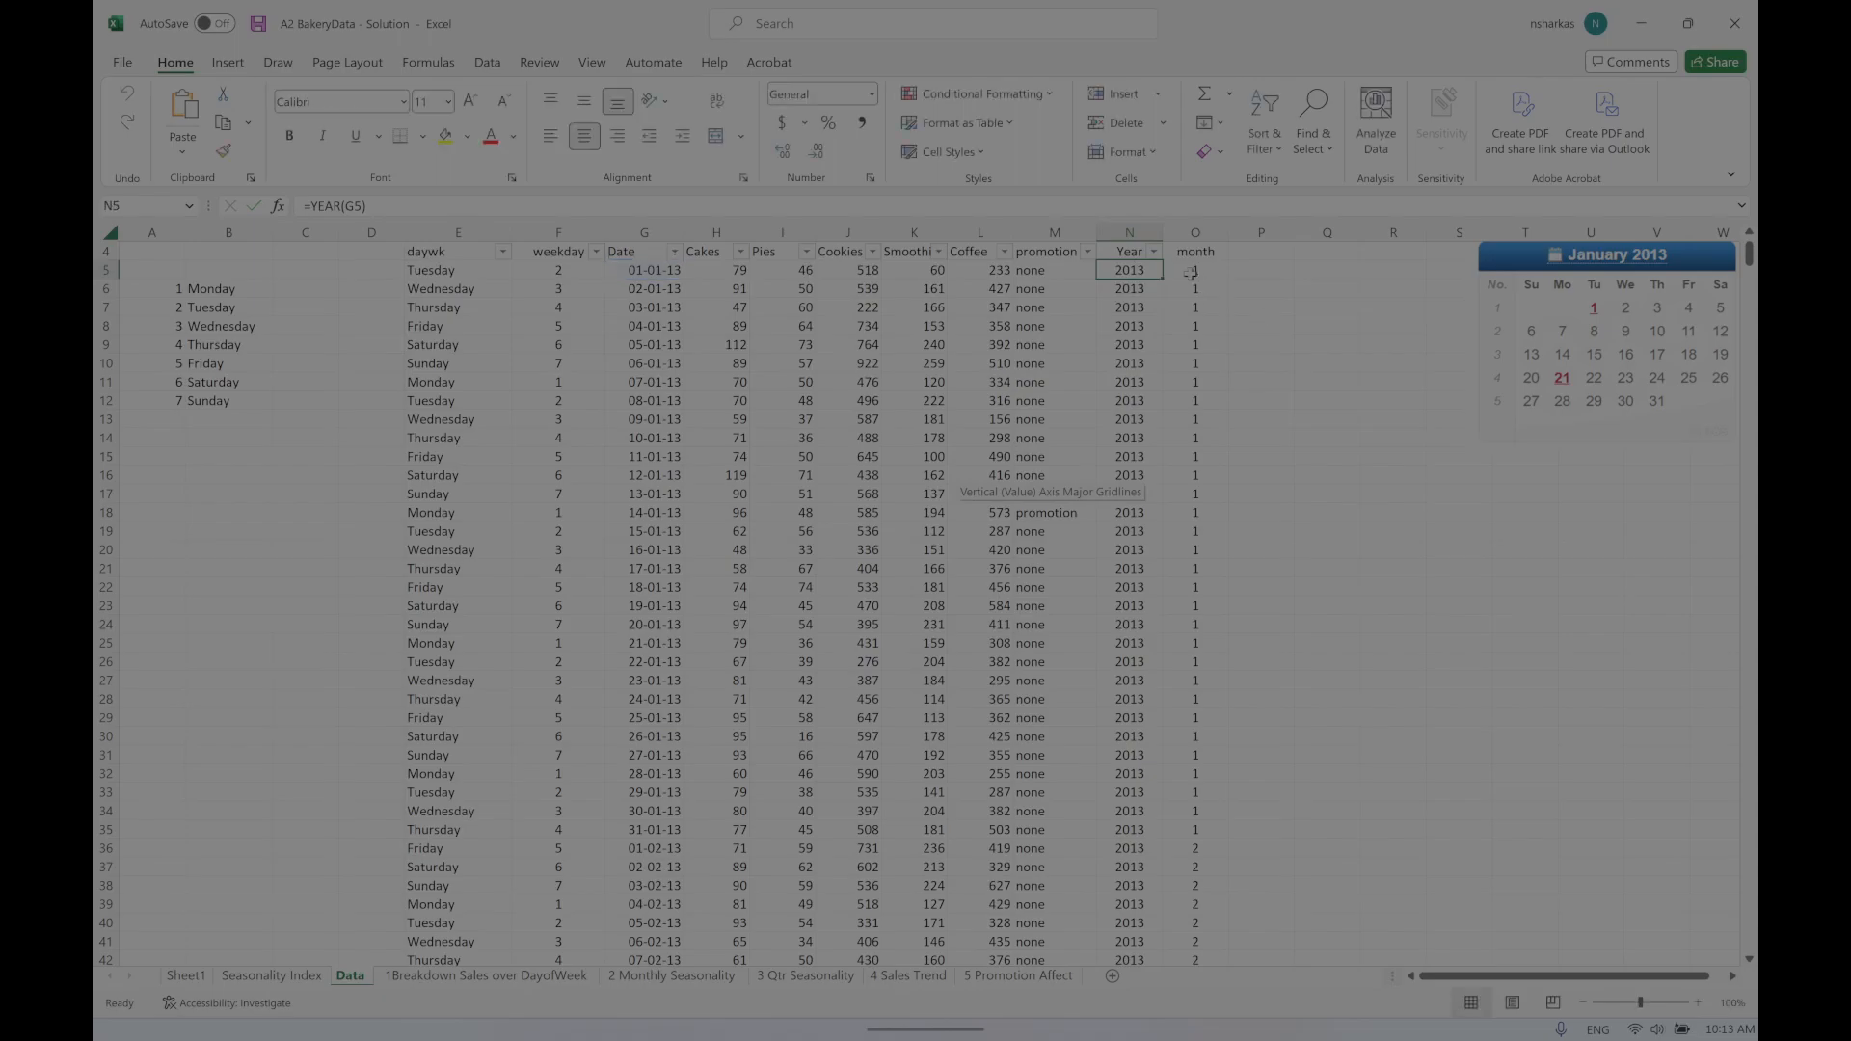
double_click(1128, 271)
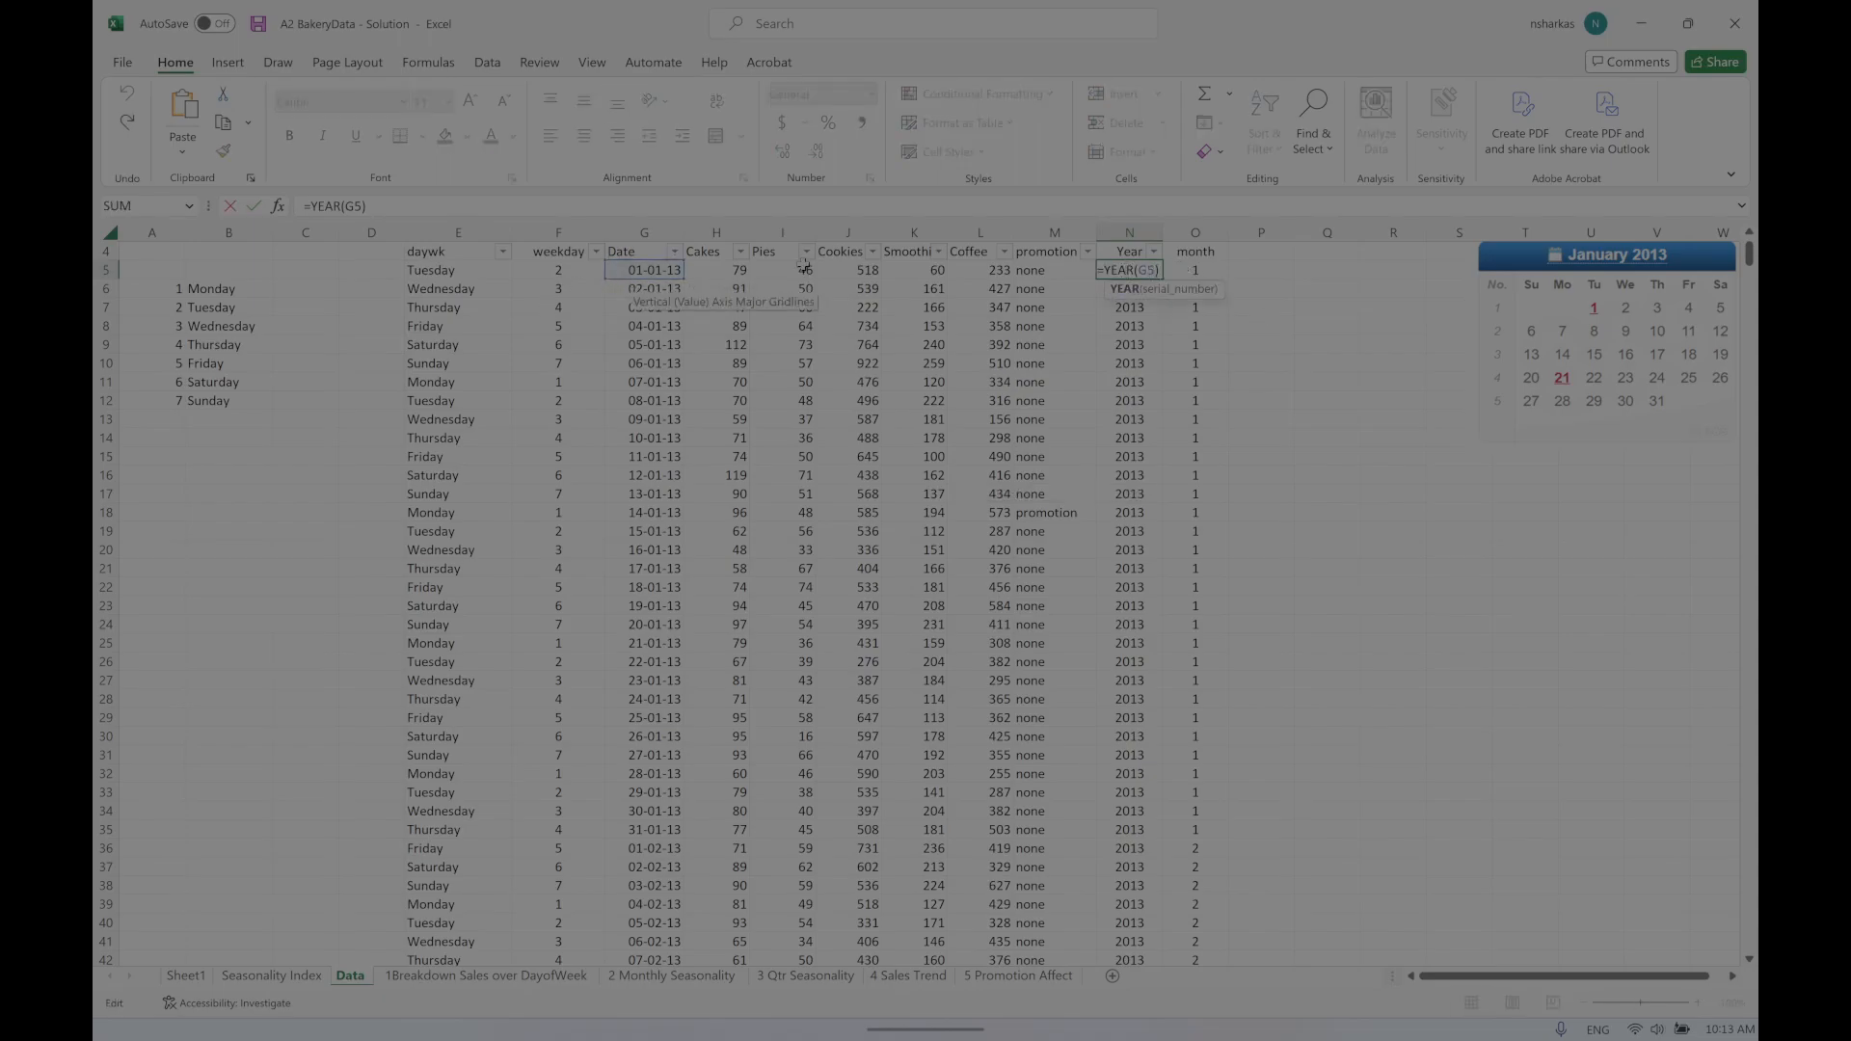
key(Escape)
double_click(1203, 270)
key(Escape)
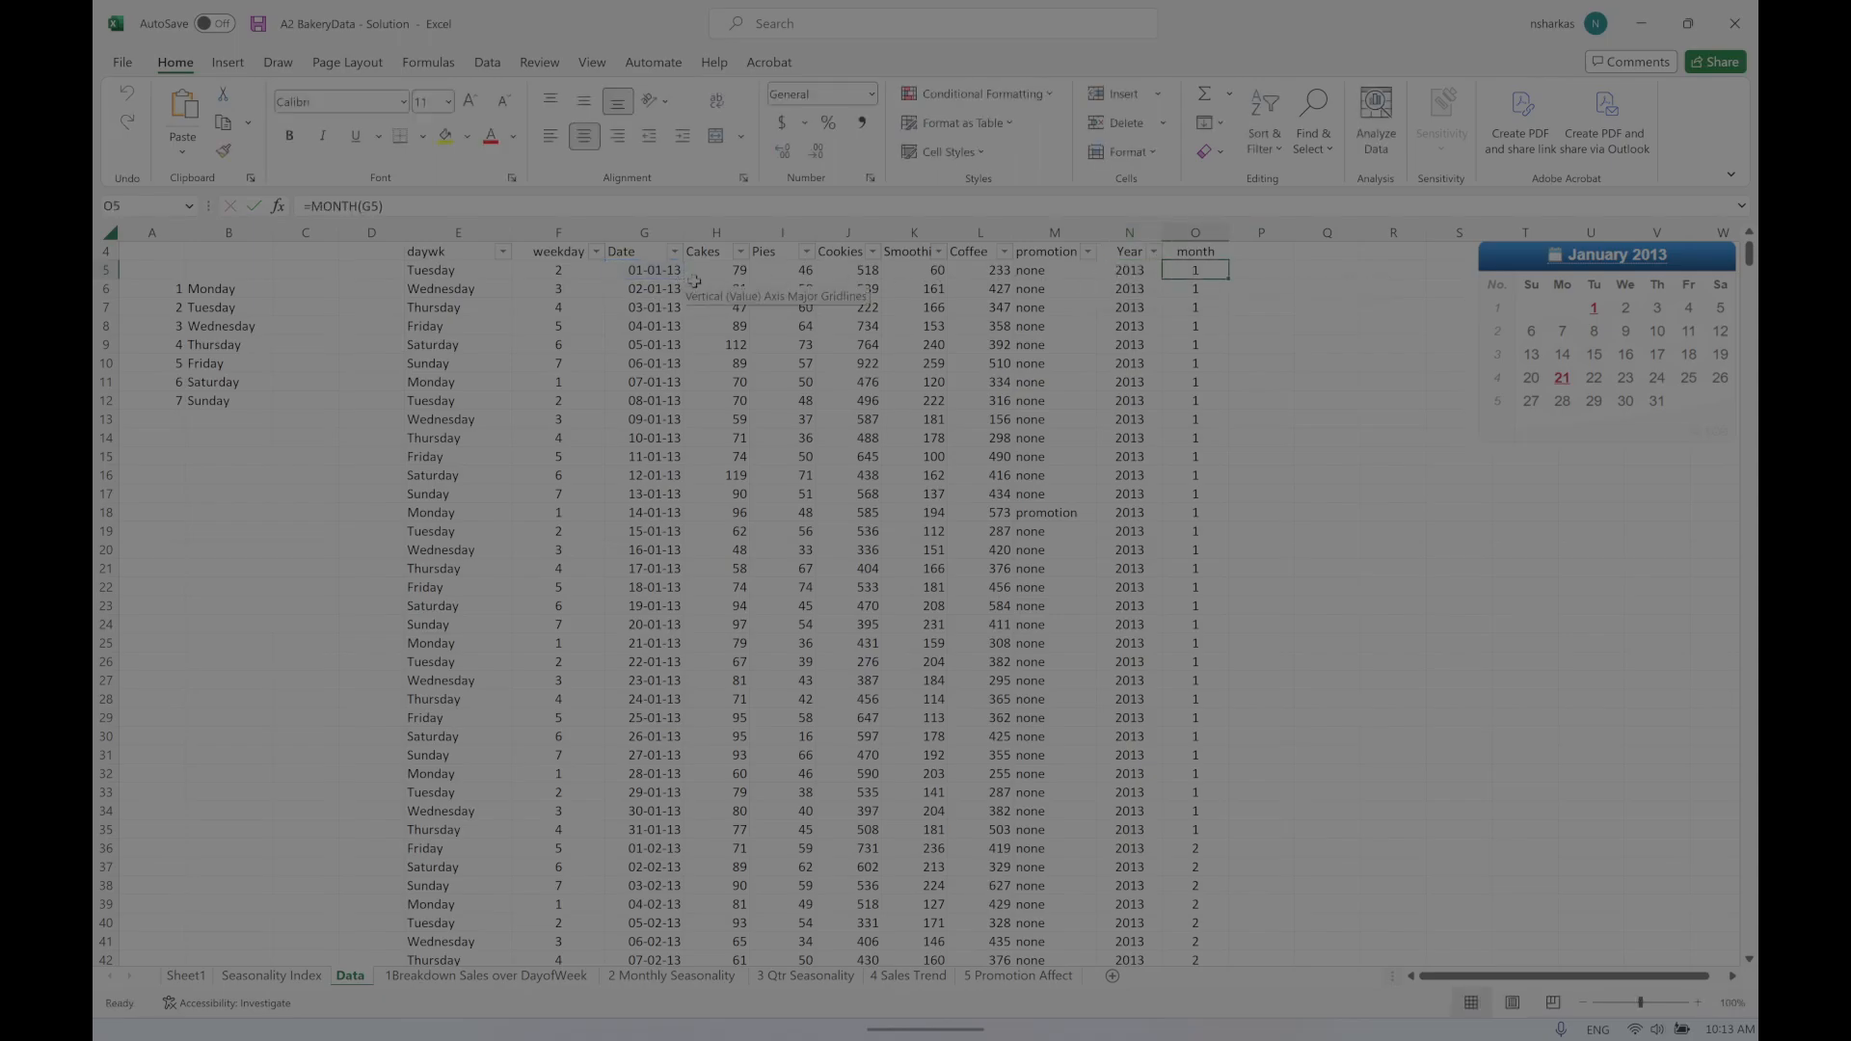
Step: Widen the weekday column and inspect the WEEKDAY formula and its return type argument in F5
double_click(576, 270)
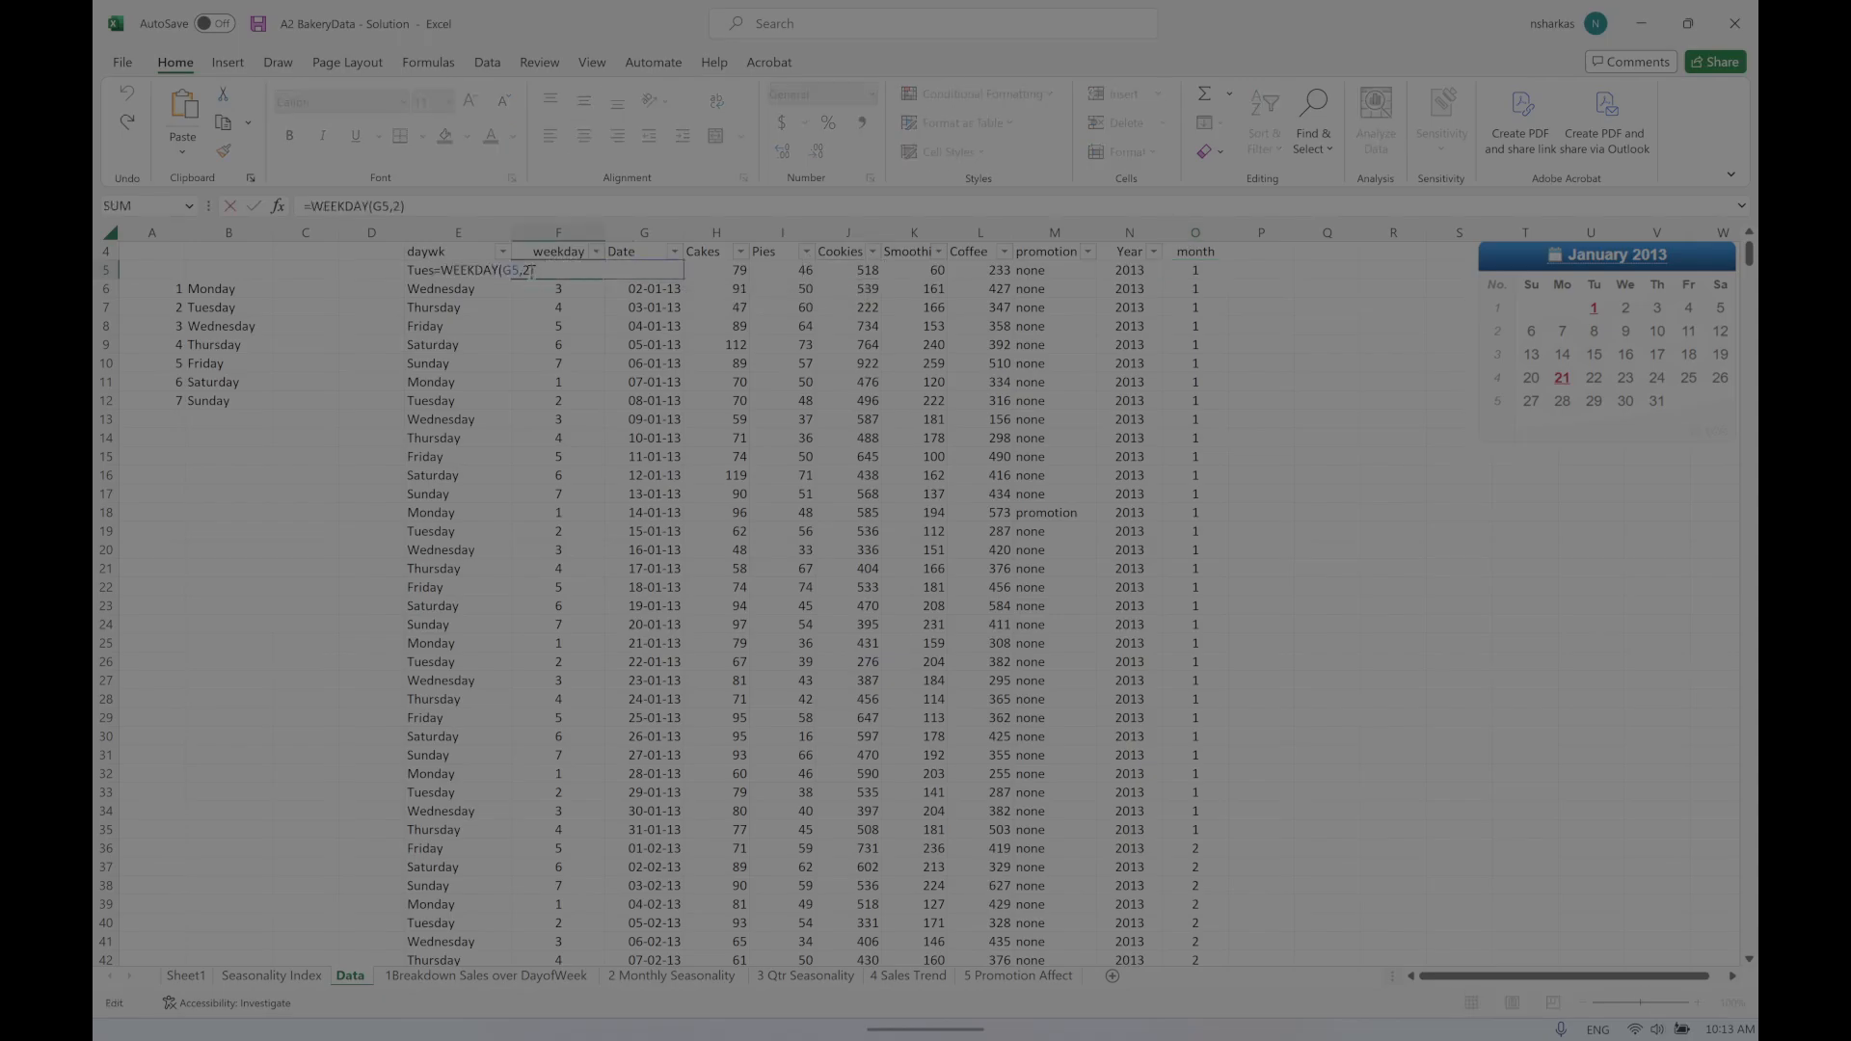
key(Escape)
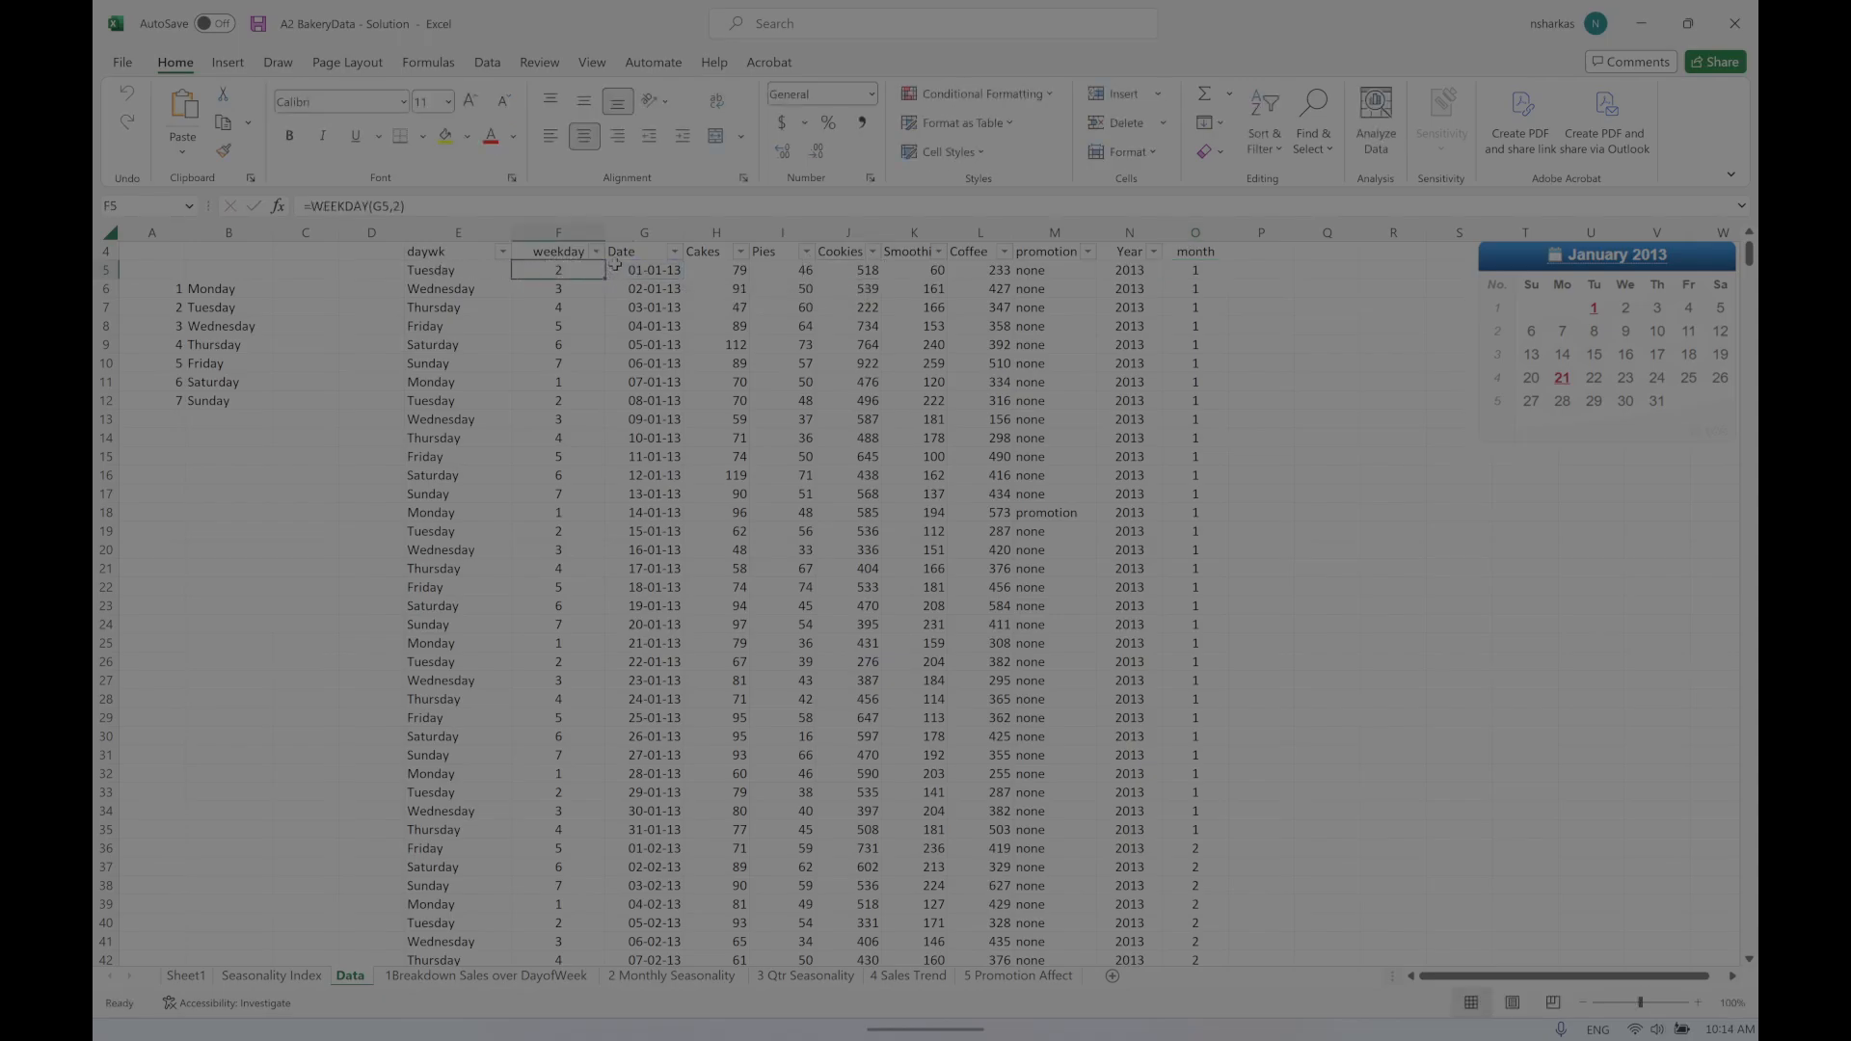
drag(605, 232, 890, 240)
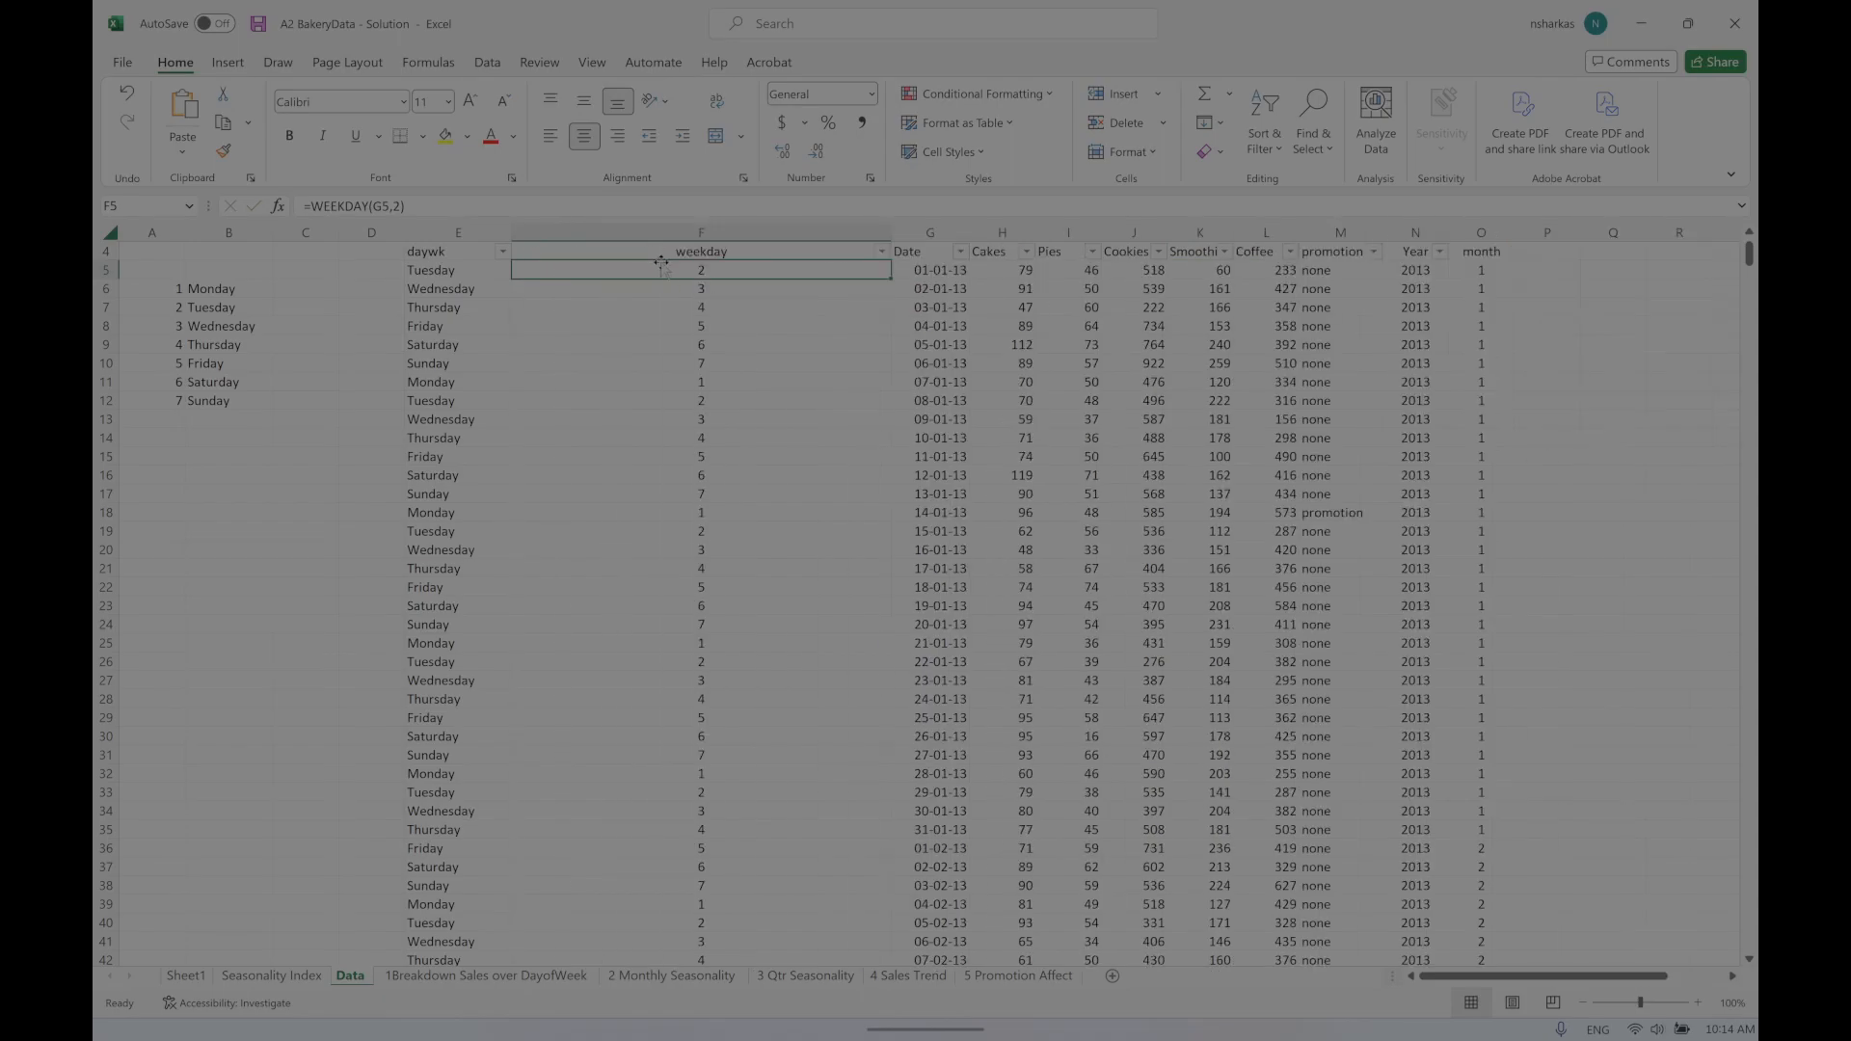
double_click(667, 274)
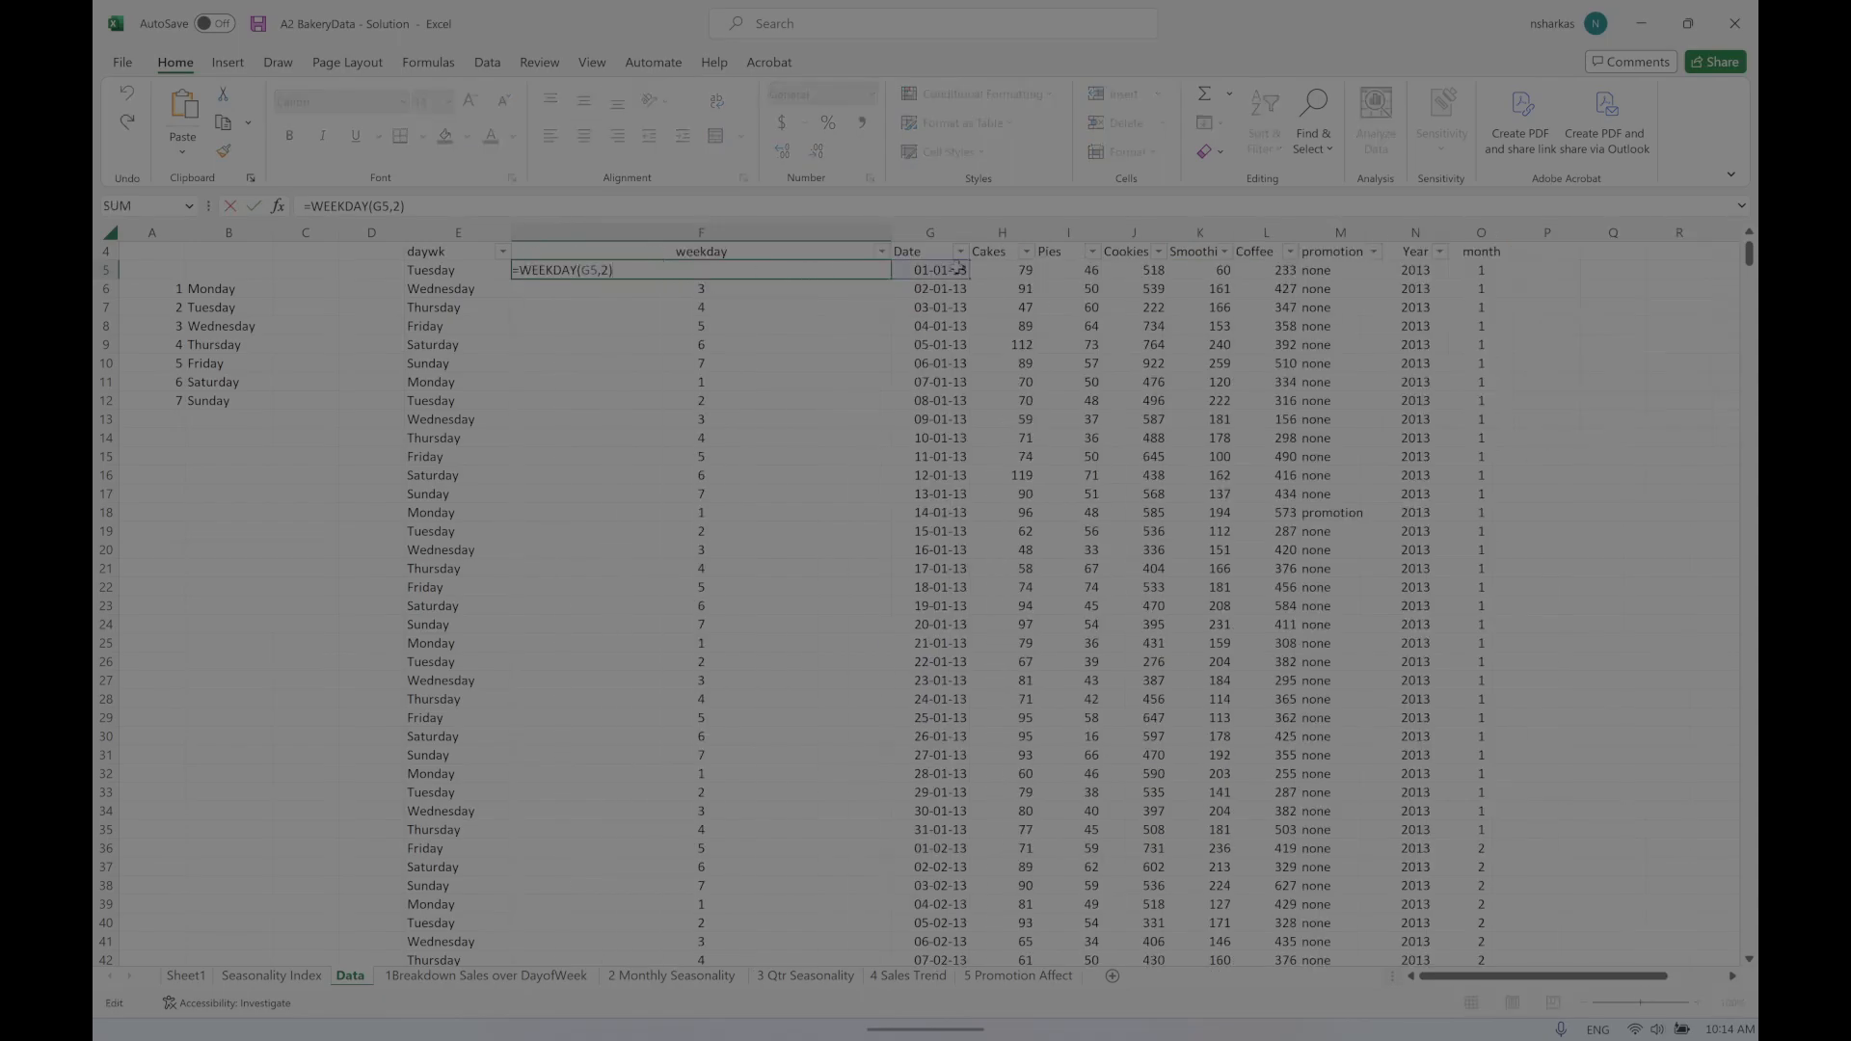
click(606, 270)
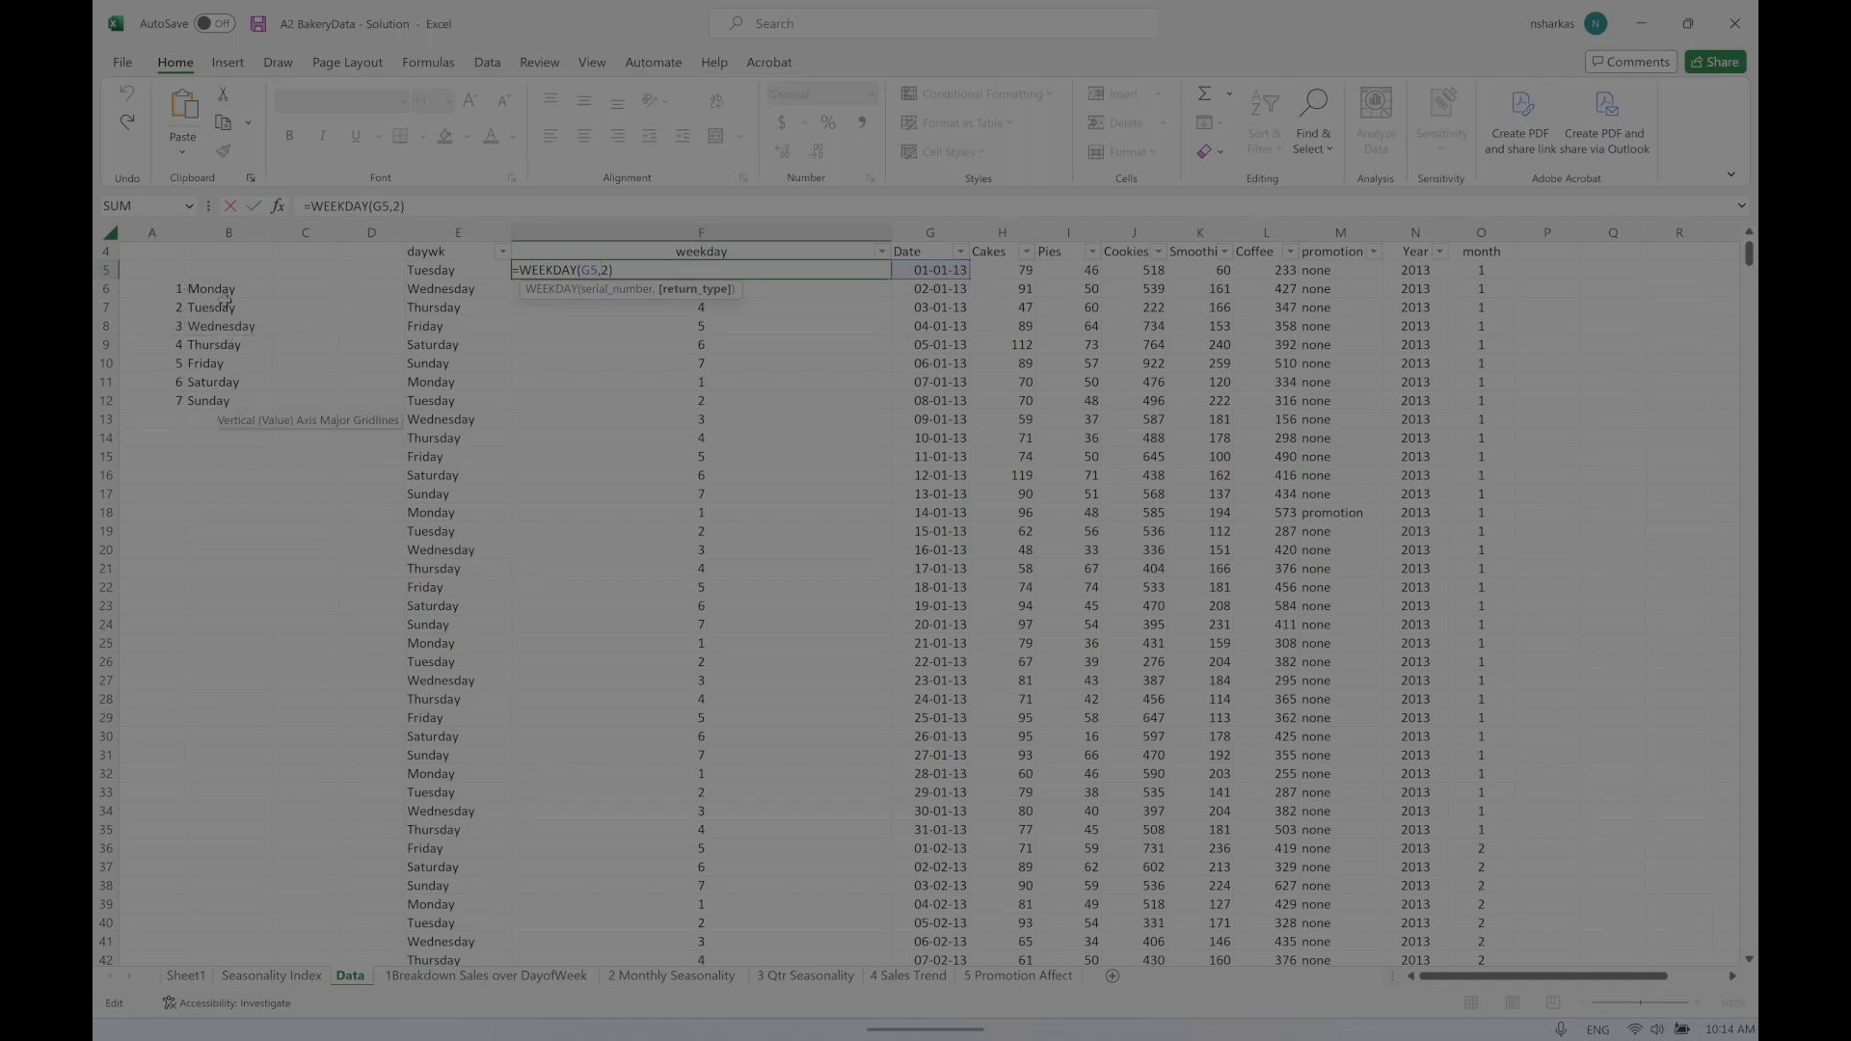
key(ctrl+Return)
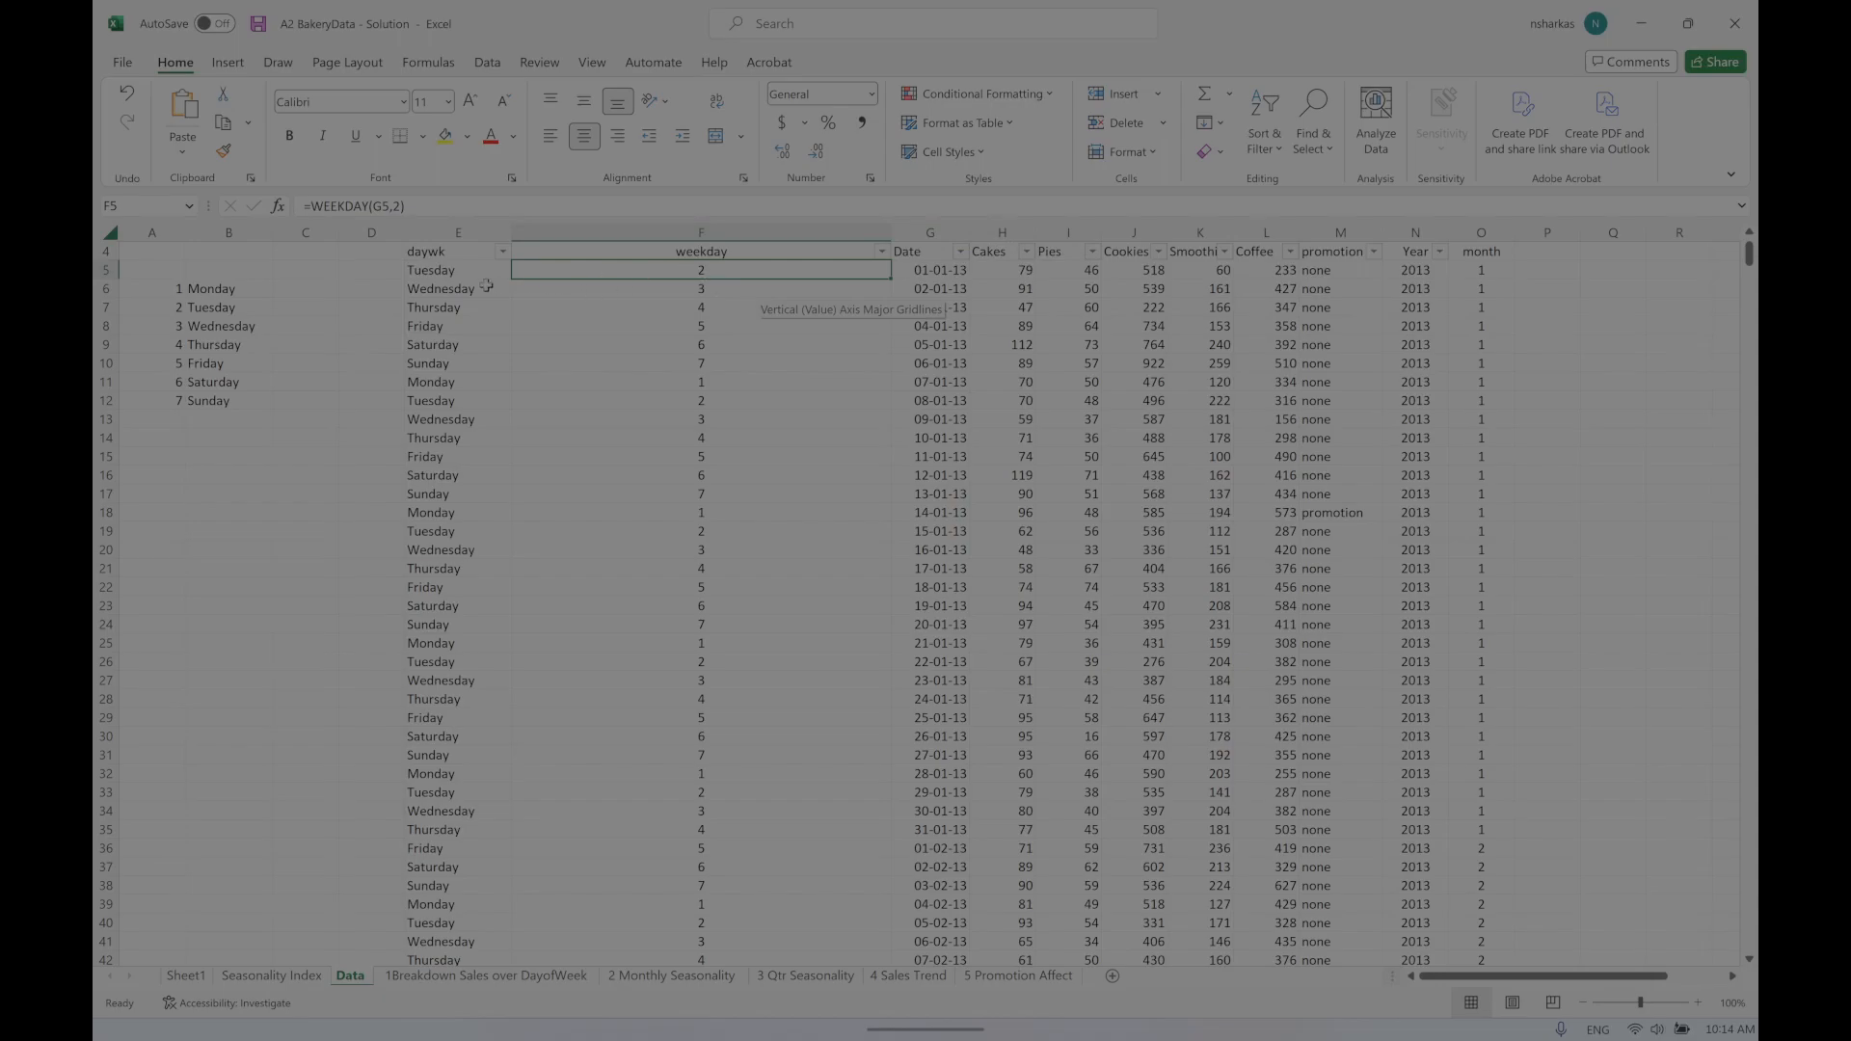
Step: Widen the daywk column and inspect the VLOOKUP formula and its lookday table argument in E5
double_click(454, 270)
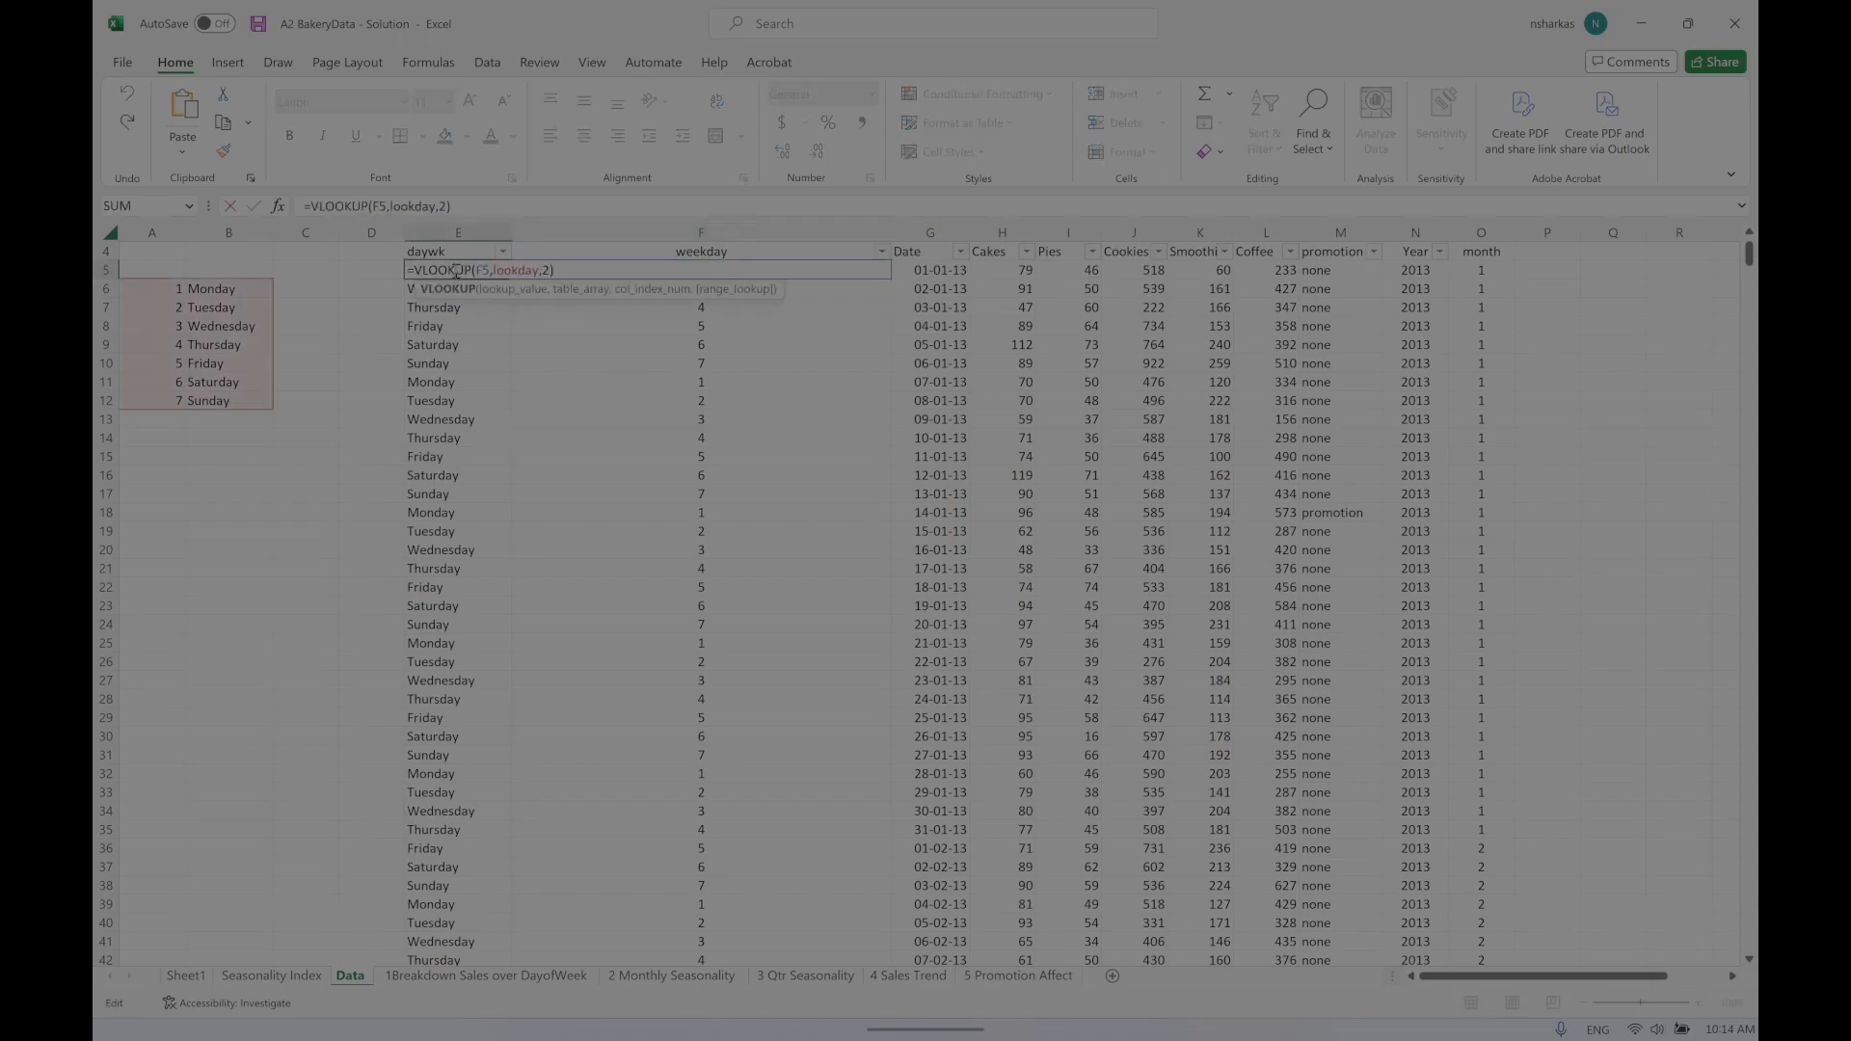
key(Escape)
drag(509, 228, 761, 228)
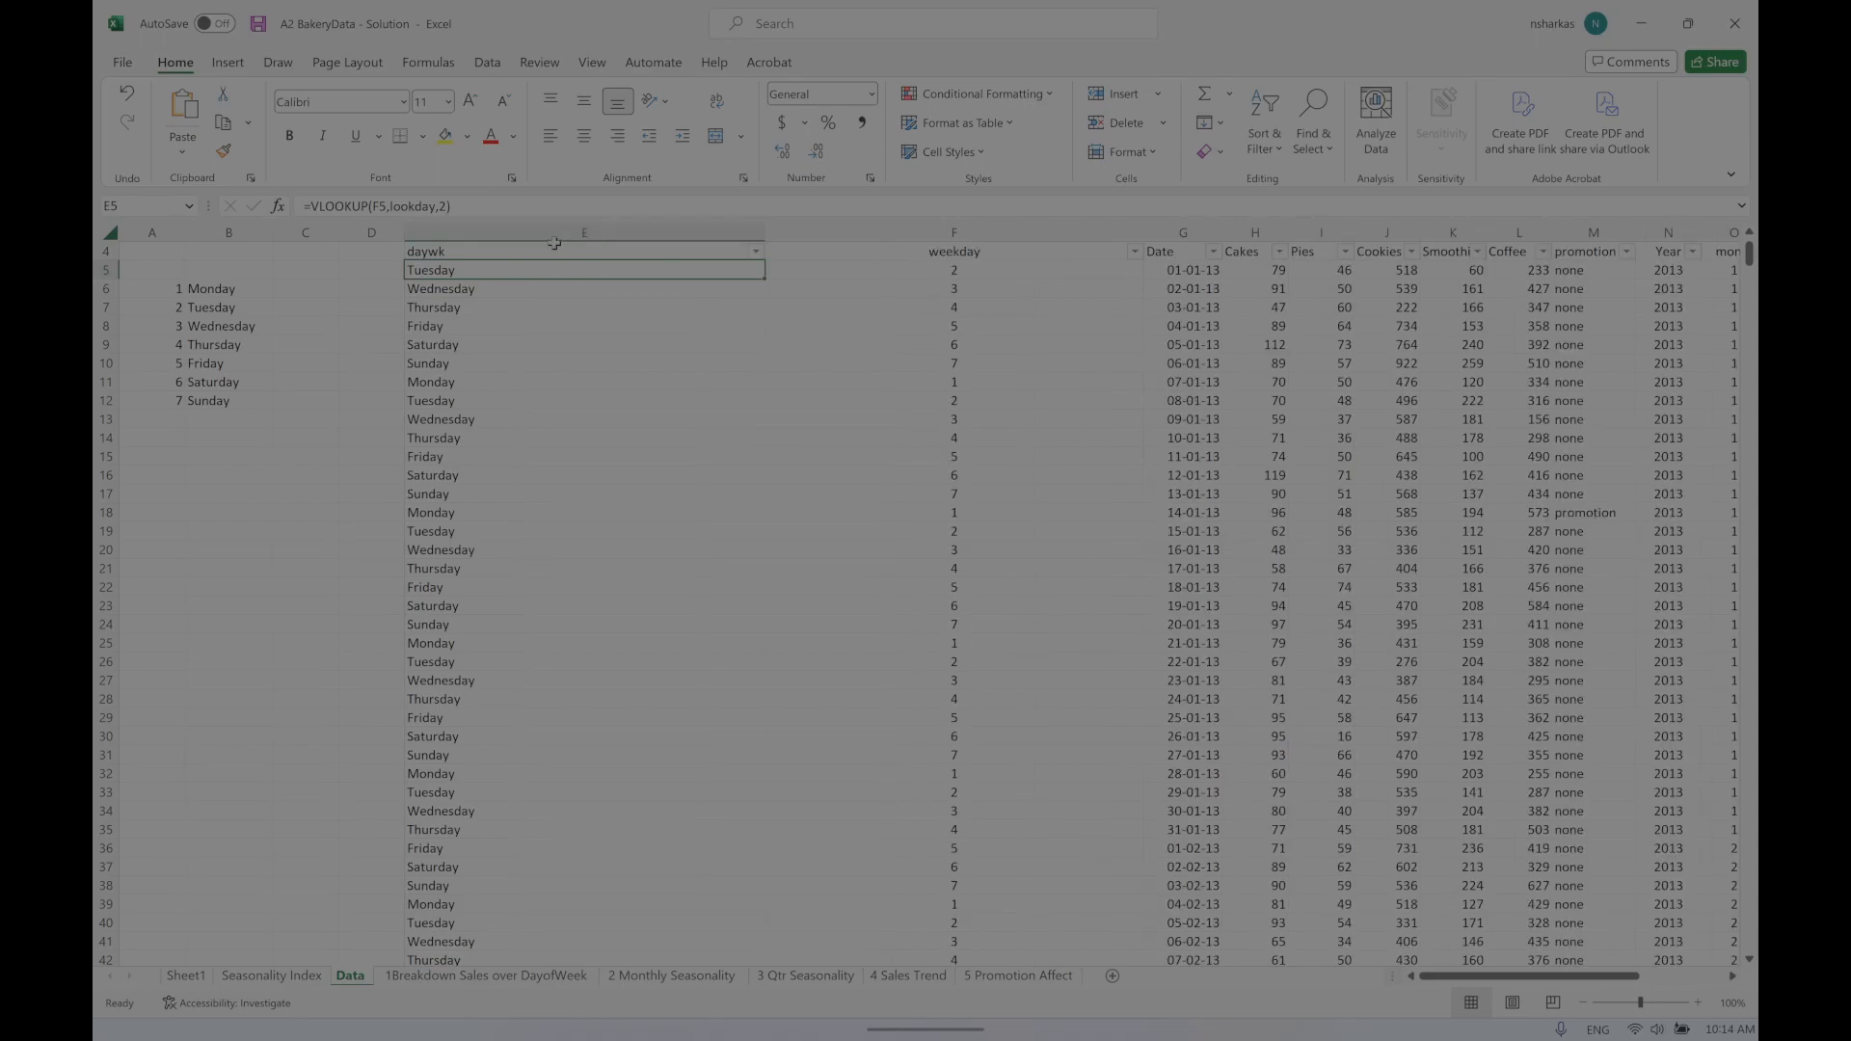
double_click(500, 271)
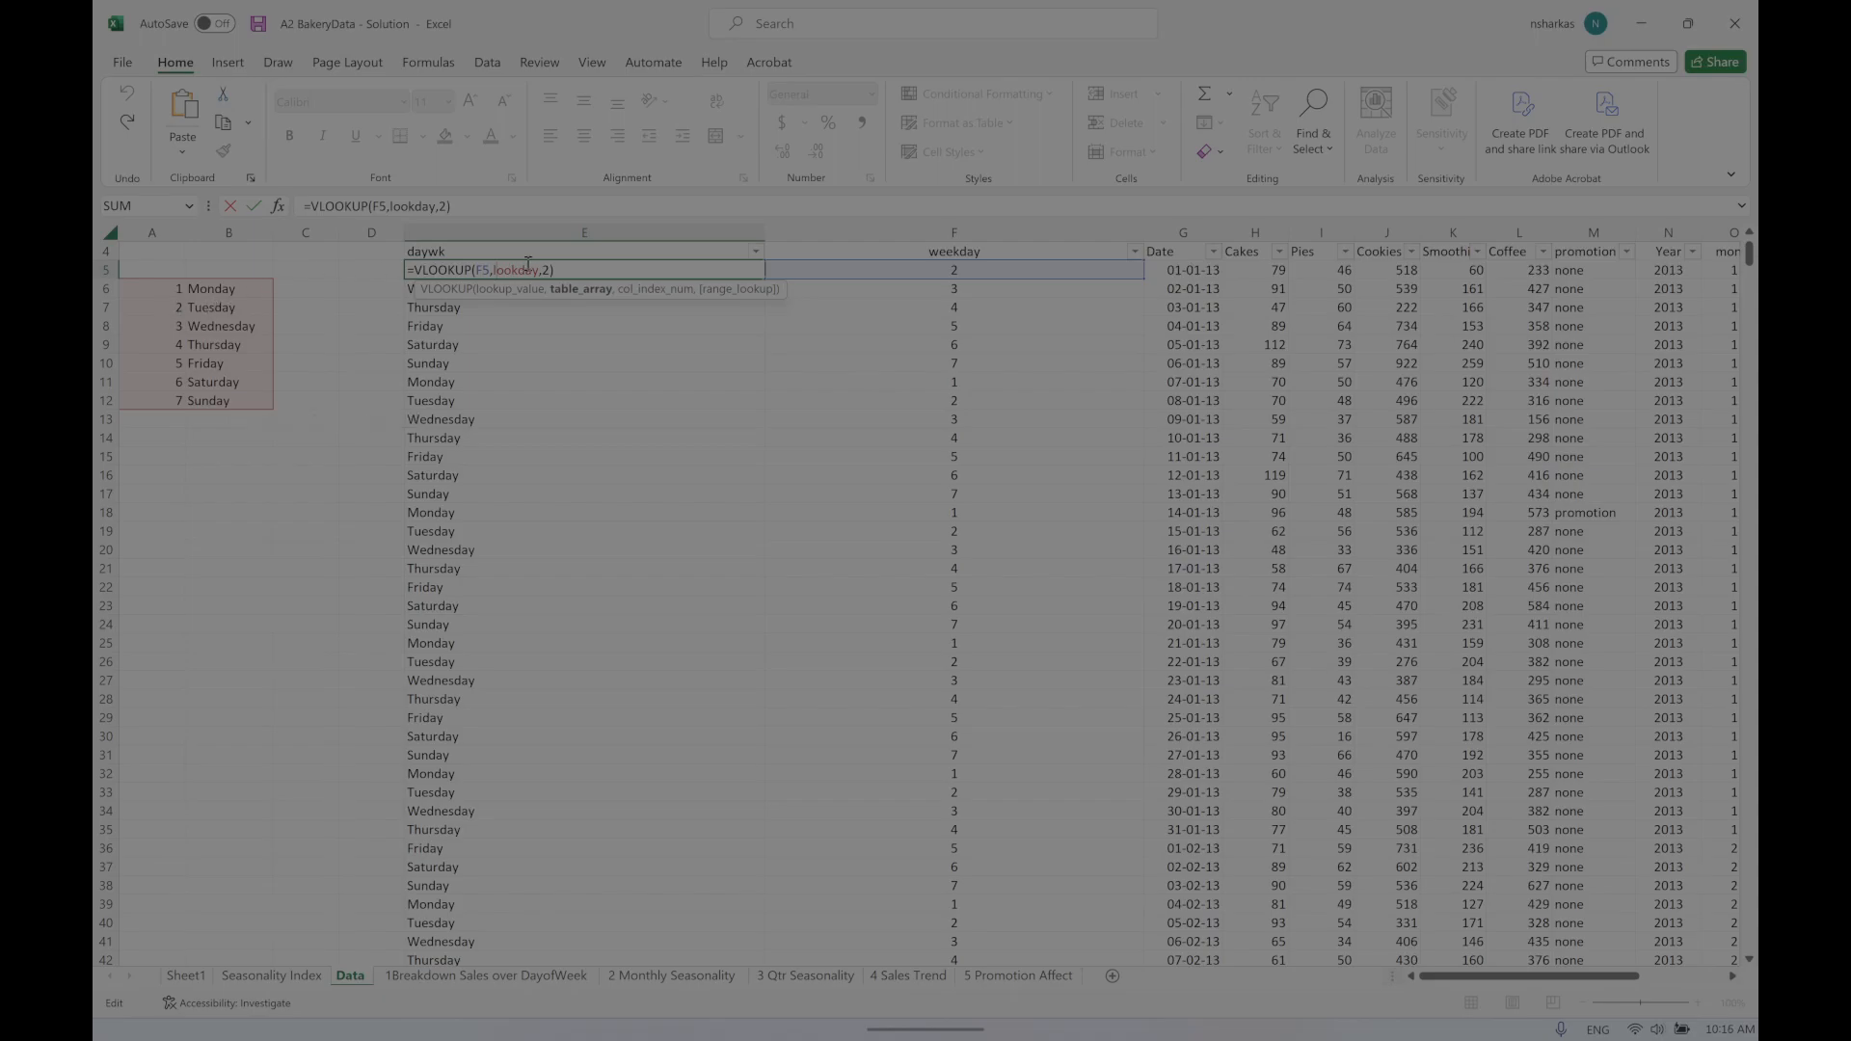
key(Return)
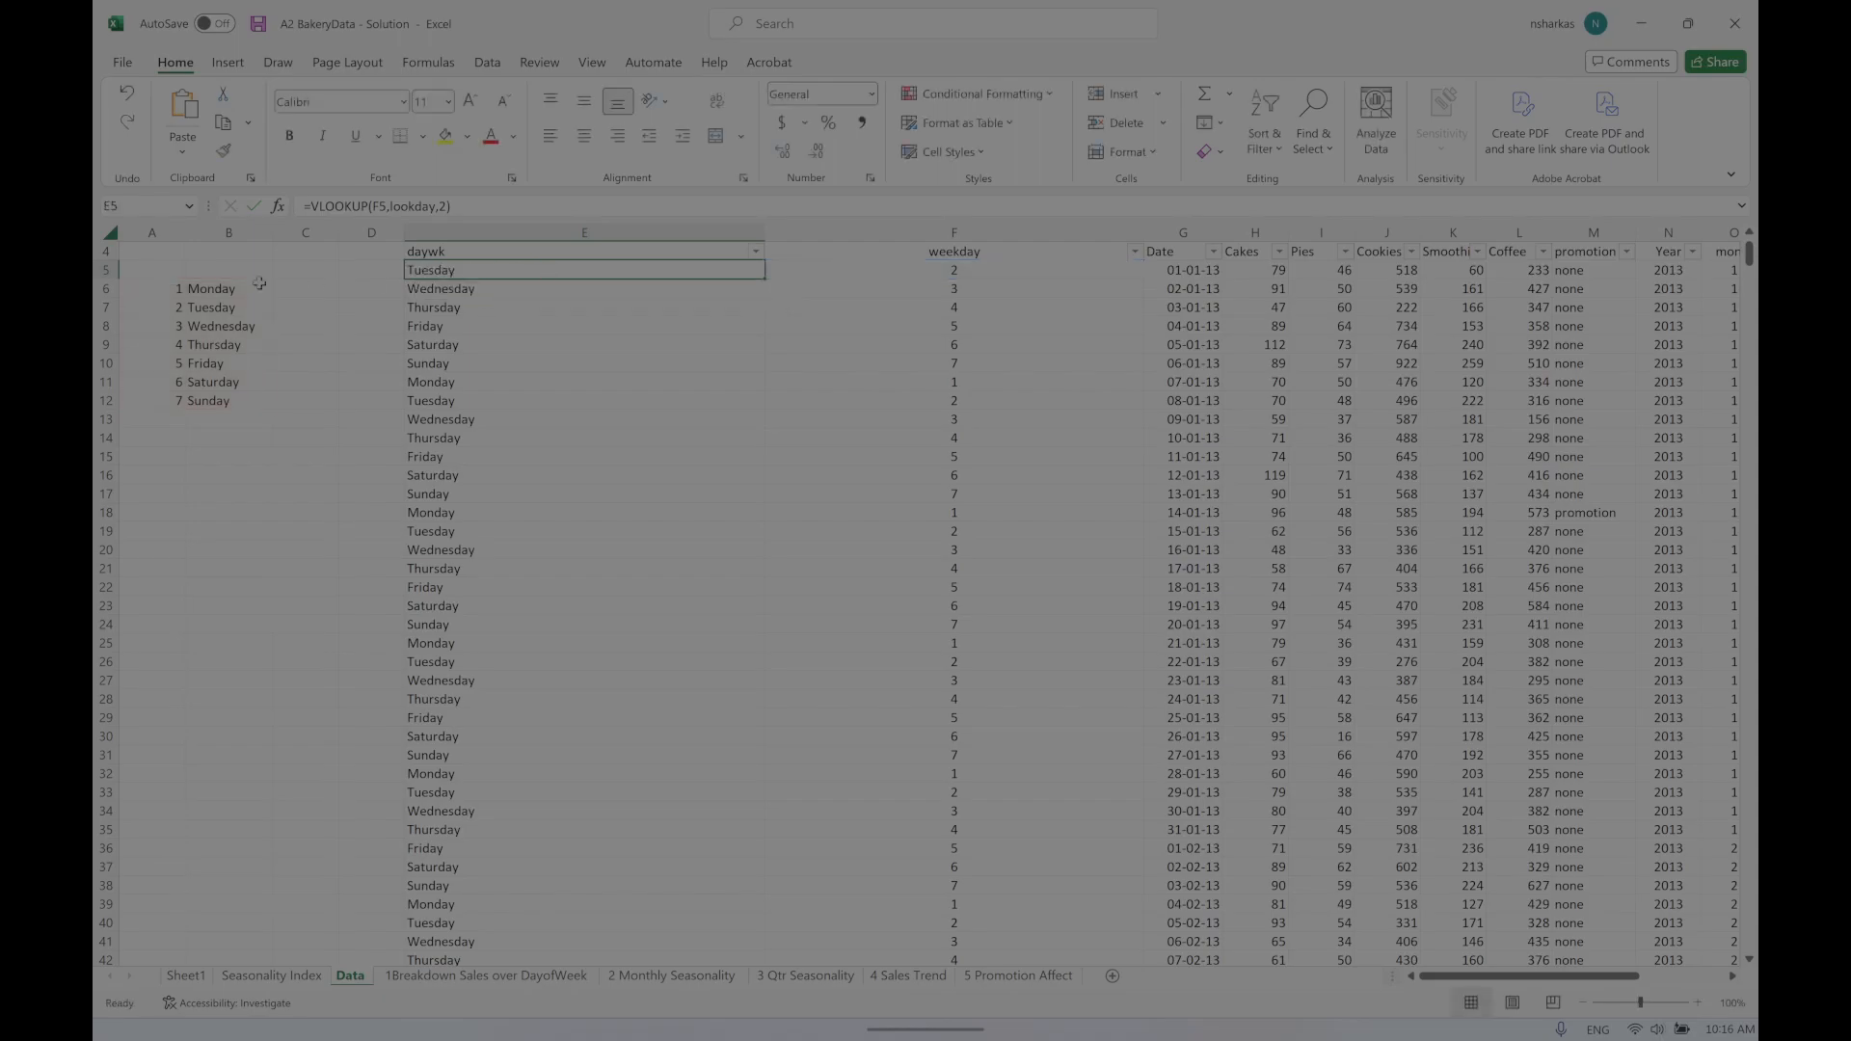
Step: Select the day number and day name table in A6:B12 to check its range name
drag(149, 289, 239, 403)
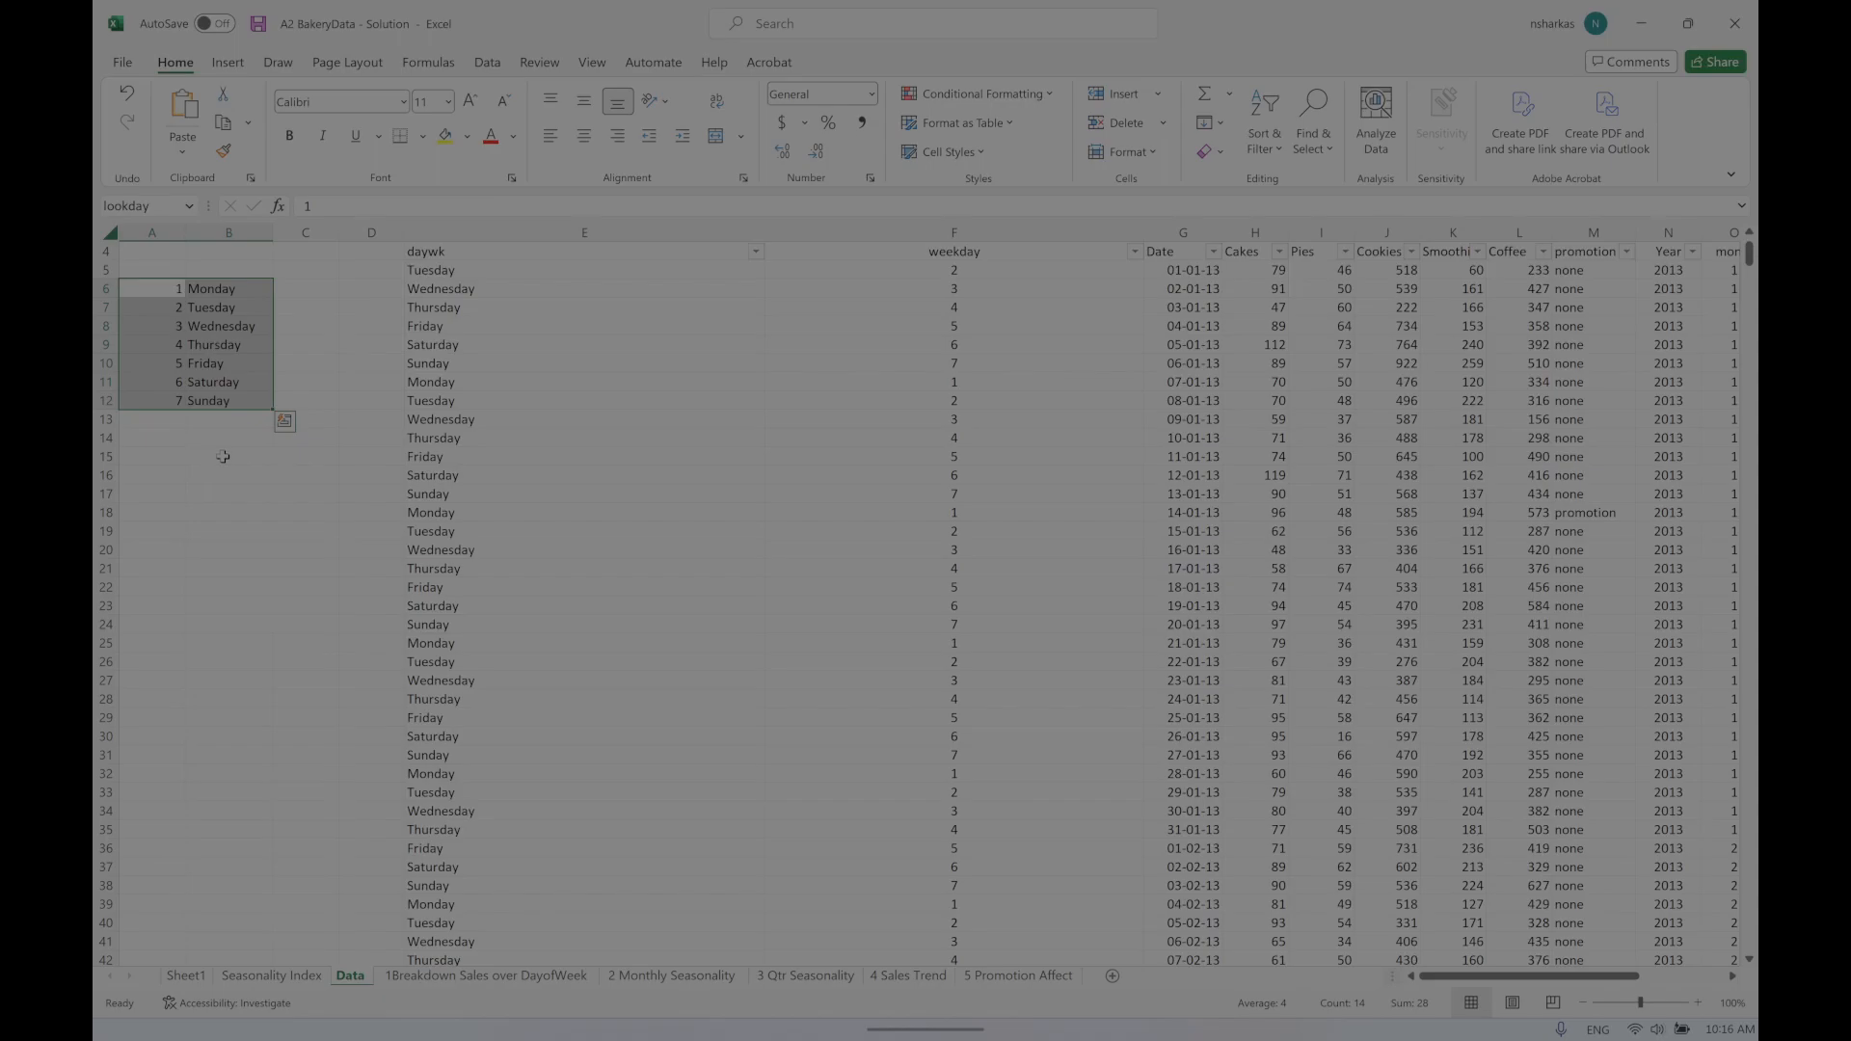
click(232, 253)
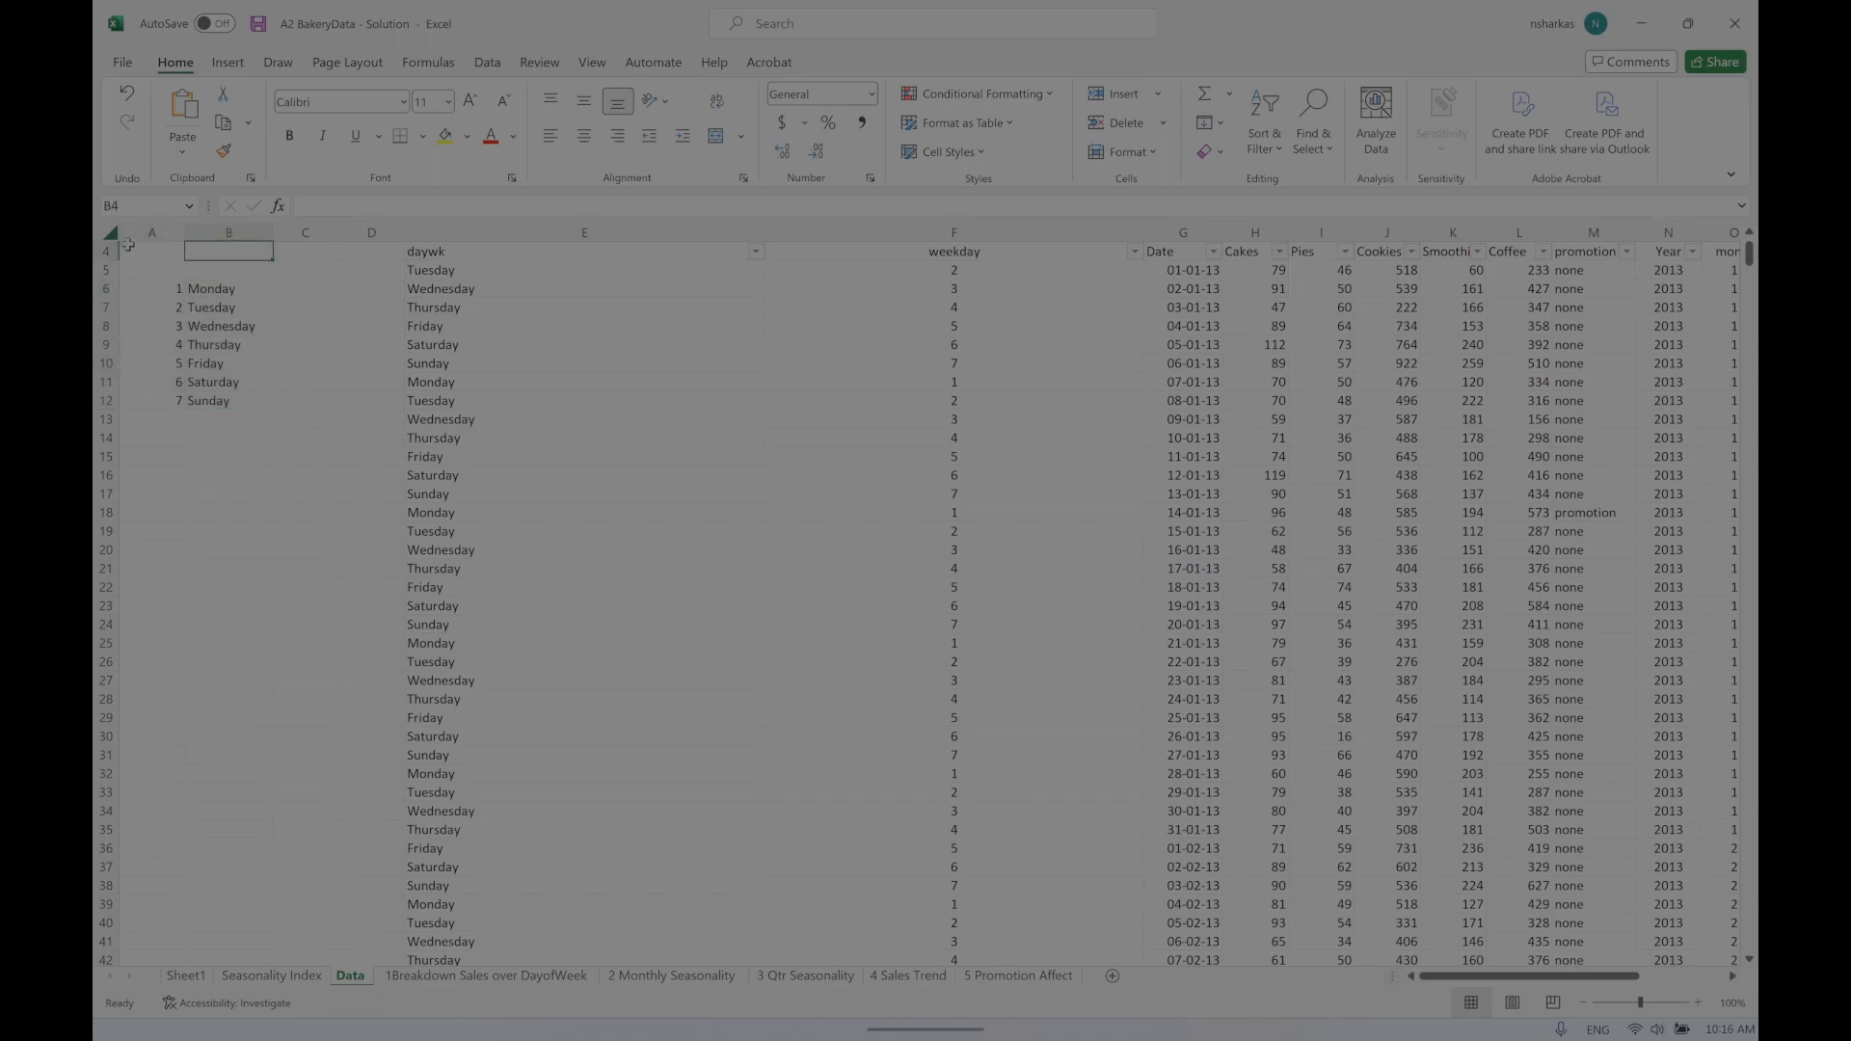
click(119, 207)
click(152, 290)
Step: Try to define a range name for the single cell B4 above the day table
click(232, 250)
click(152, 203)
text(N)
click(318, 328)
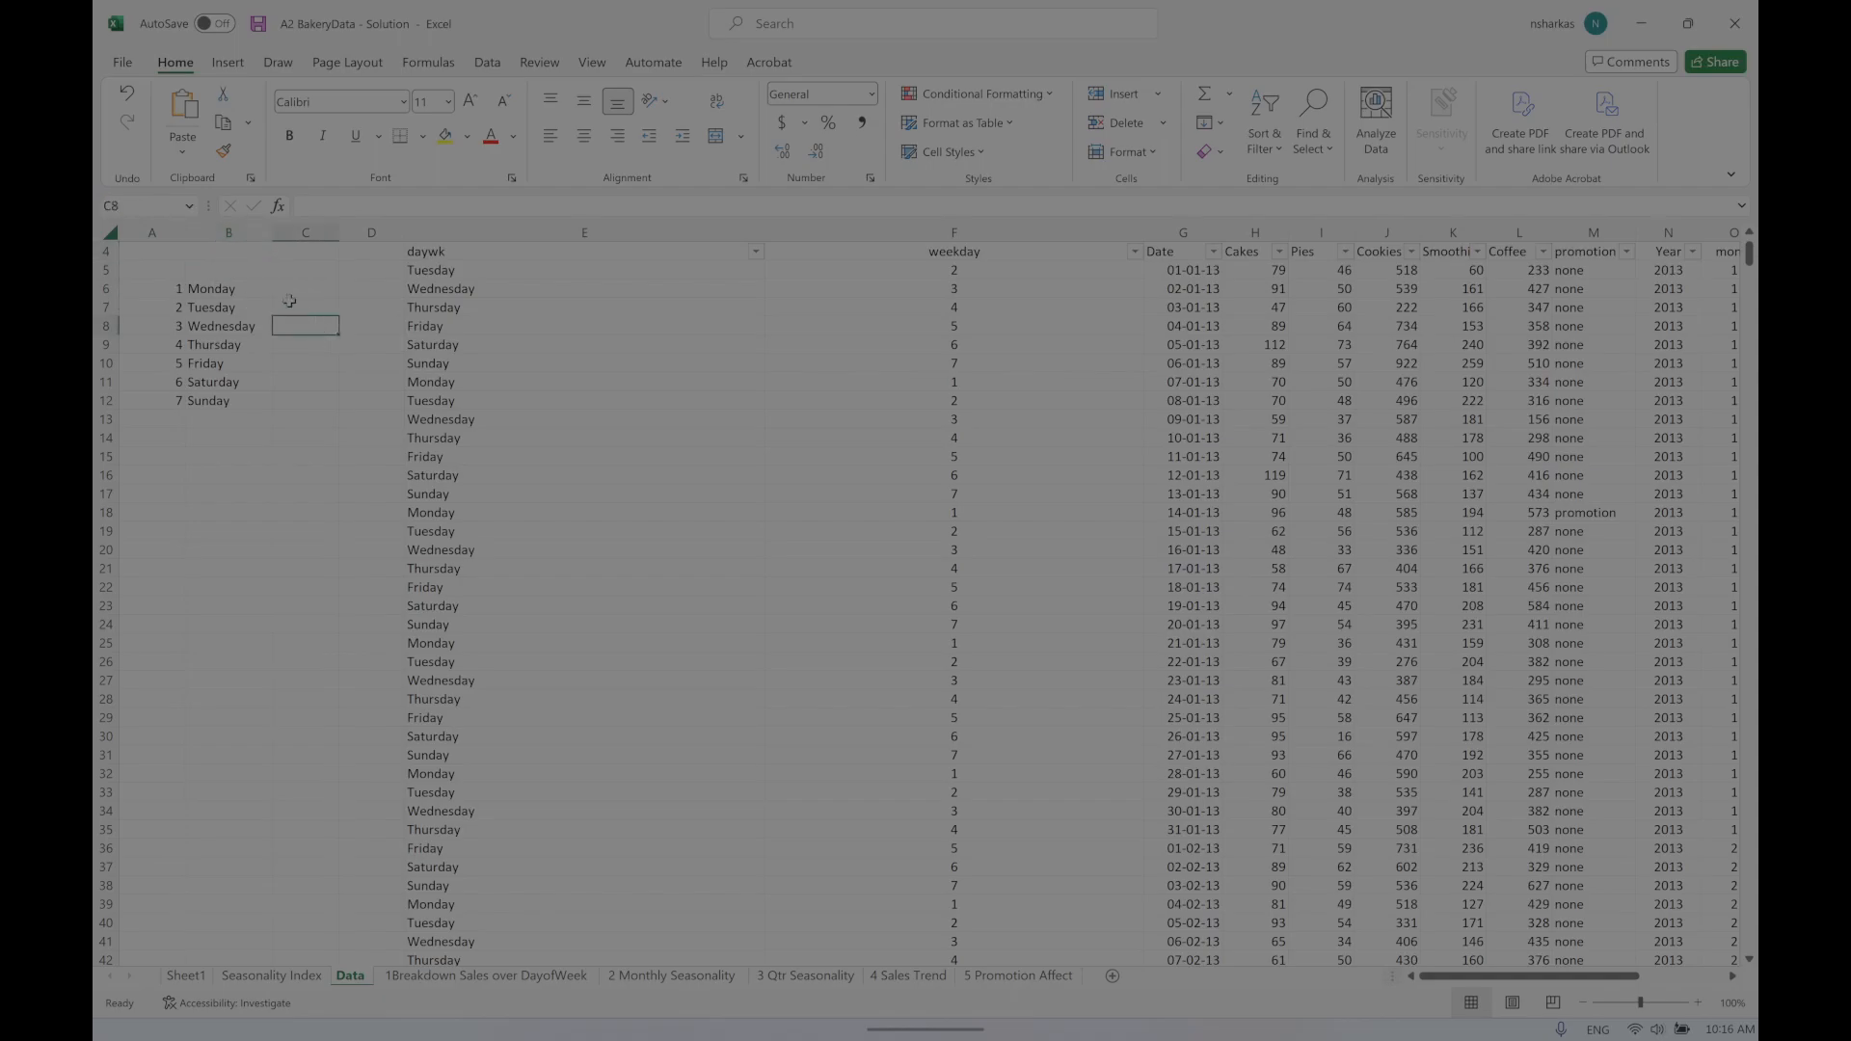
click(310, 286)
click(222, 255)
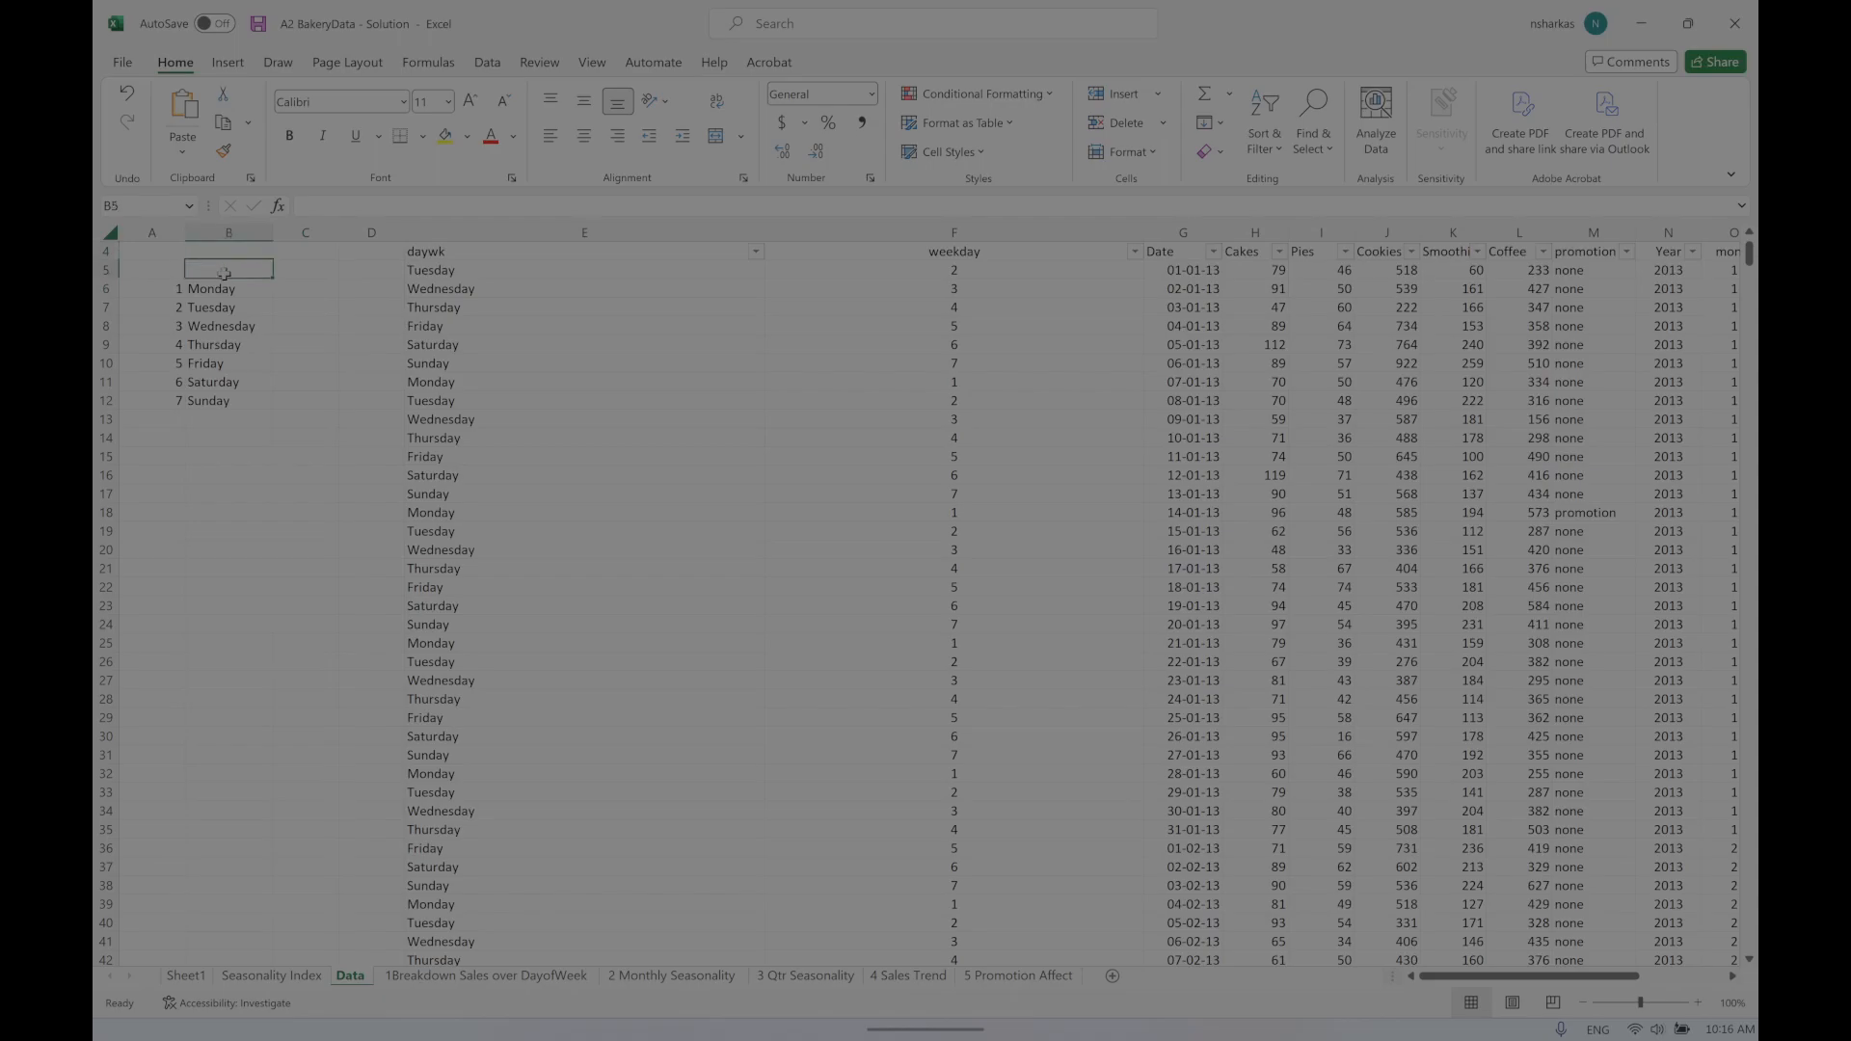
click(297, 249)
click(183, 250)
click(243, 250)
click(238, 274)
Step: Try to reference a first name used as a range name in a formula in B16
click(196, 481)
text(=)
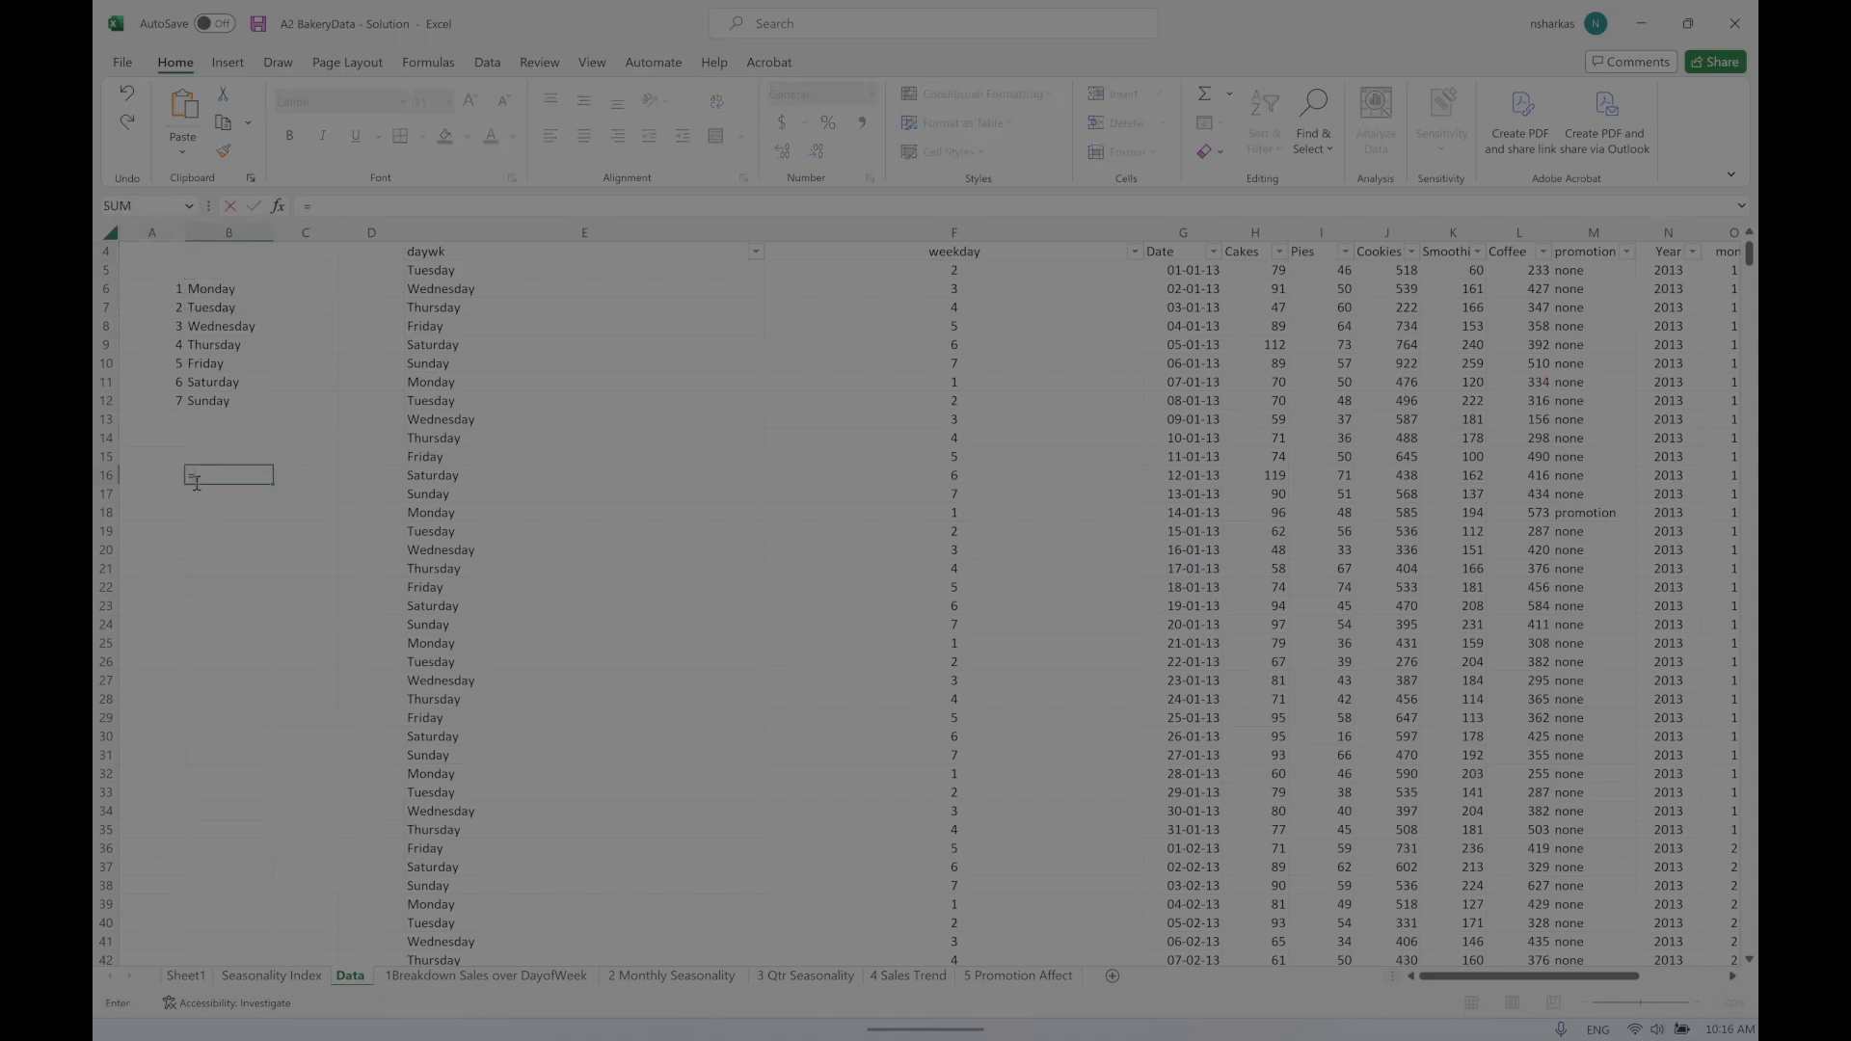
text(nora)
key(BackSpace)
key(BackSpace)
key(BackSpace)
key(BackSpace)
text(No)
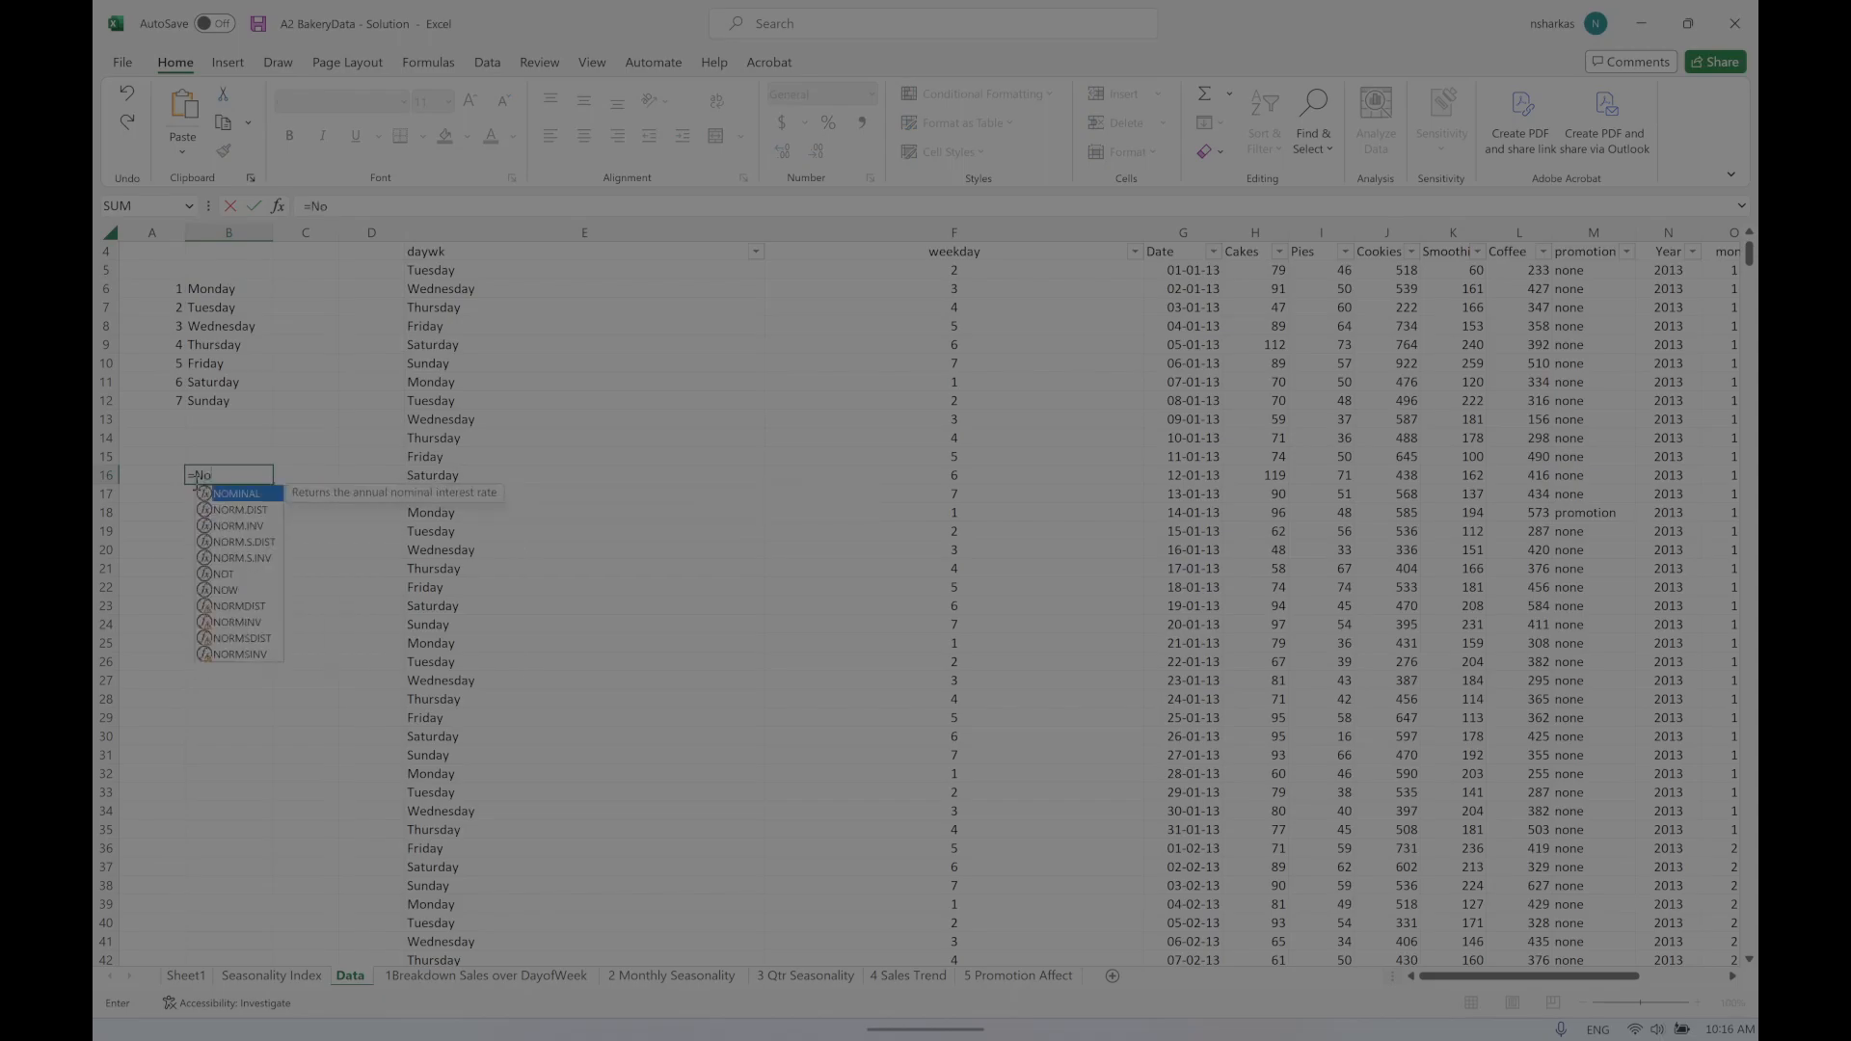
text(ra)
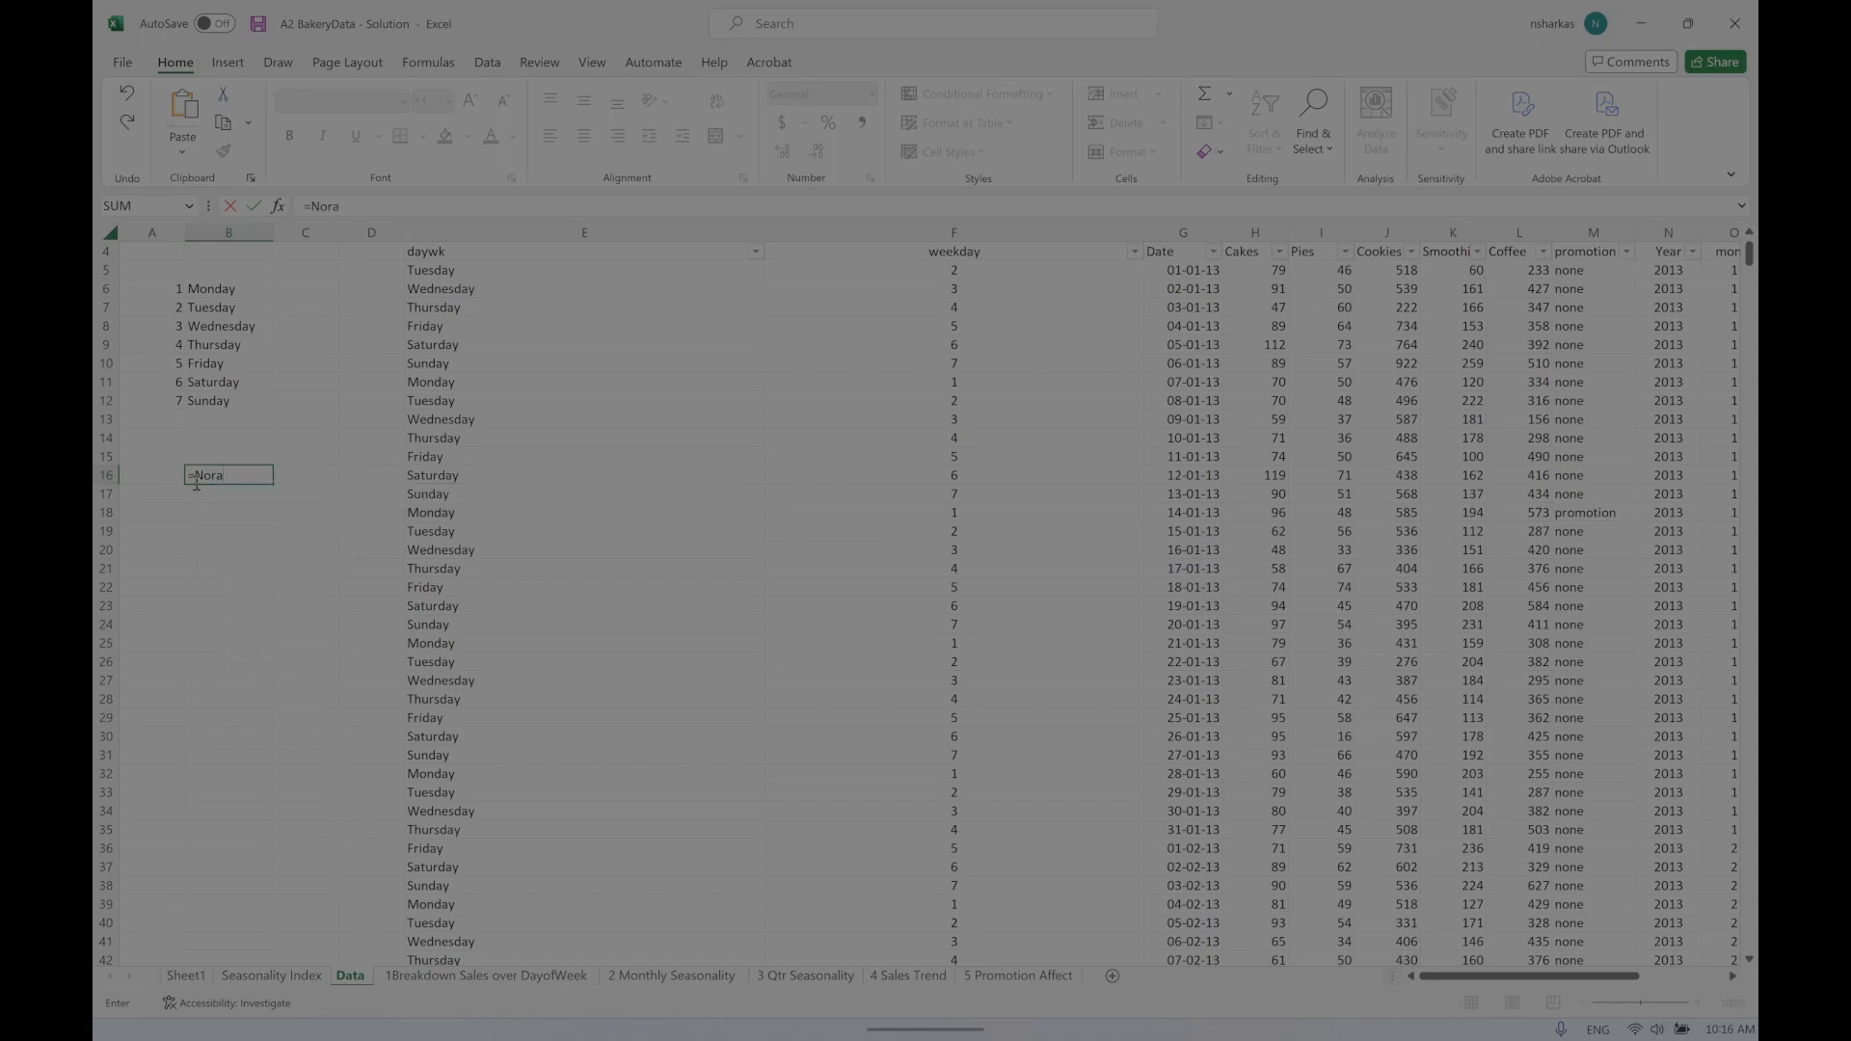
key(BackSpace)
key(BackSpace)
key(BackSpace)
key(BackSpace)
key(BackSpace)
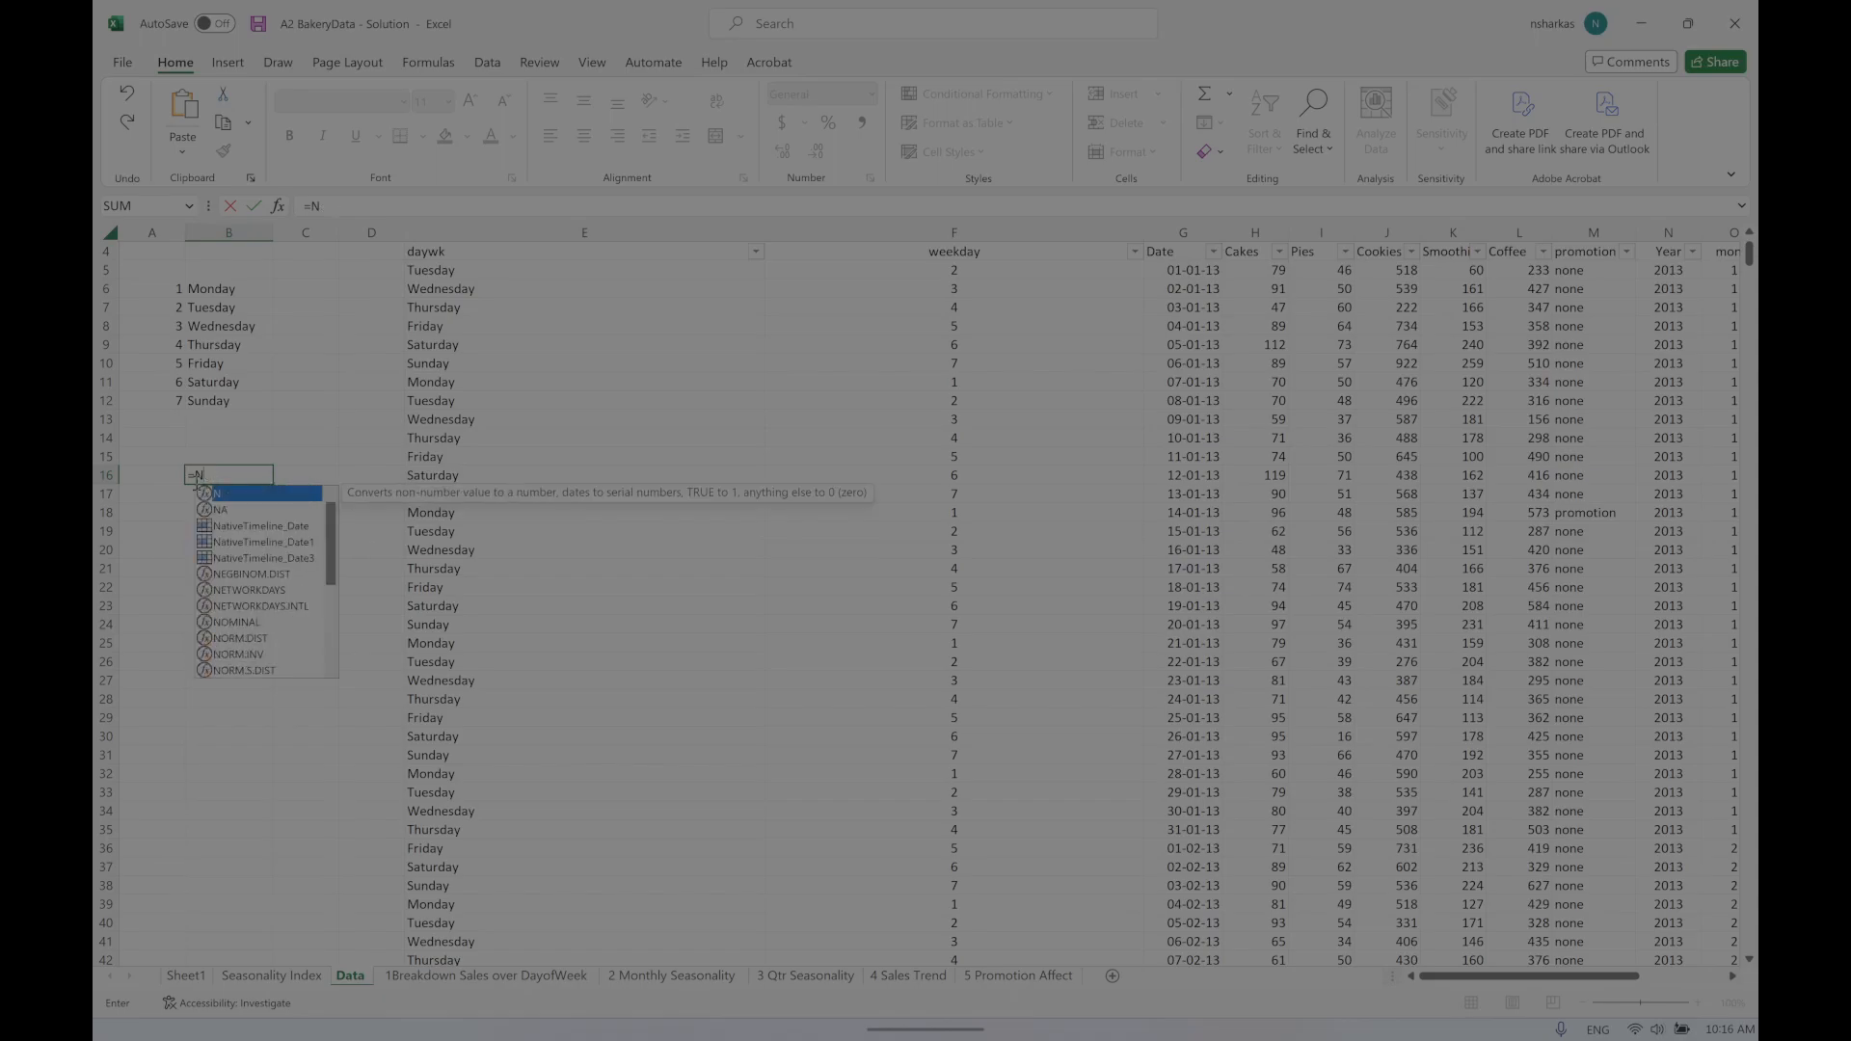
click(163, 257)
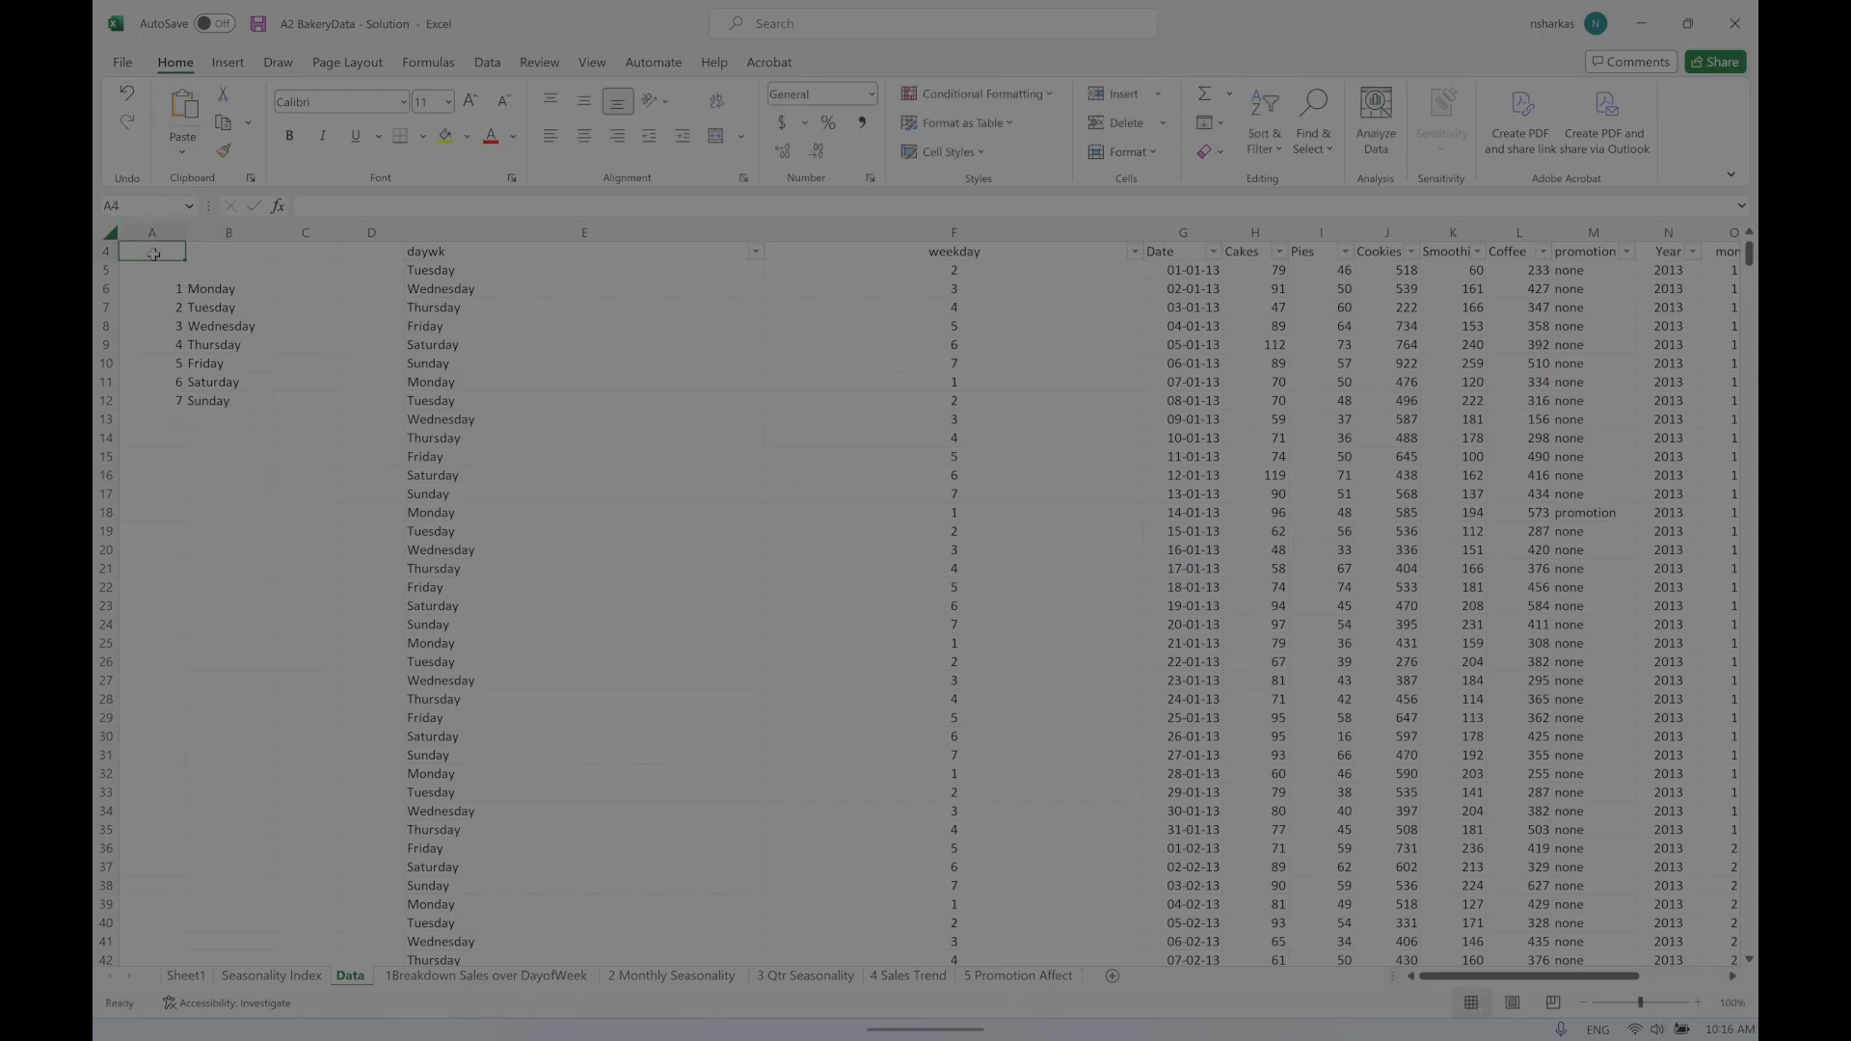
Step: Define a range name for cell A4, using a person's first name
click(141, 208)
text(Nora)
key(Return)
Step: Check the range names of cell A4 and of the day lookup table in A6:B12
click(220, 252)
click(139, 249)
drag(142, 289, 236, 400)
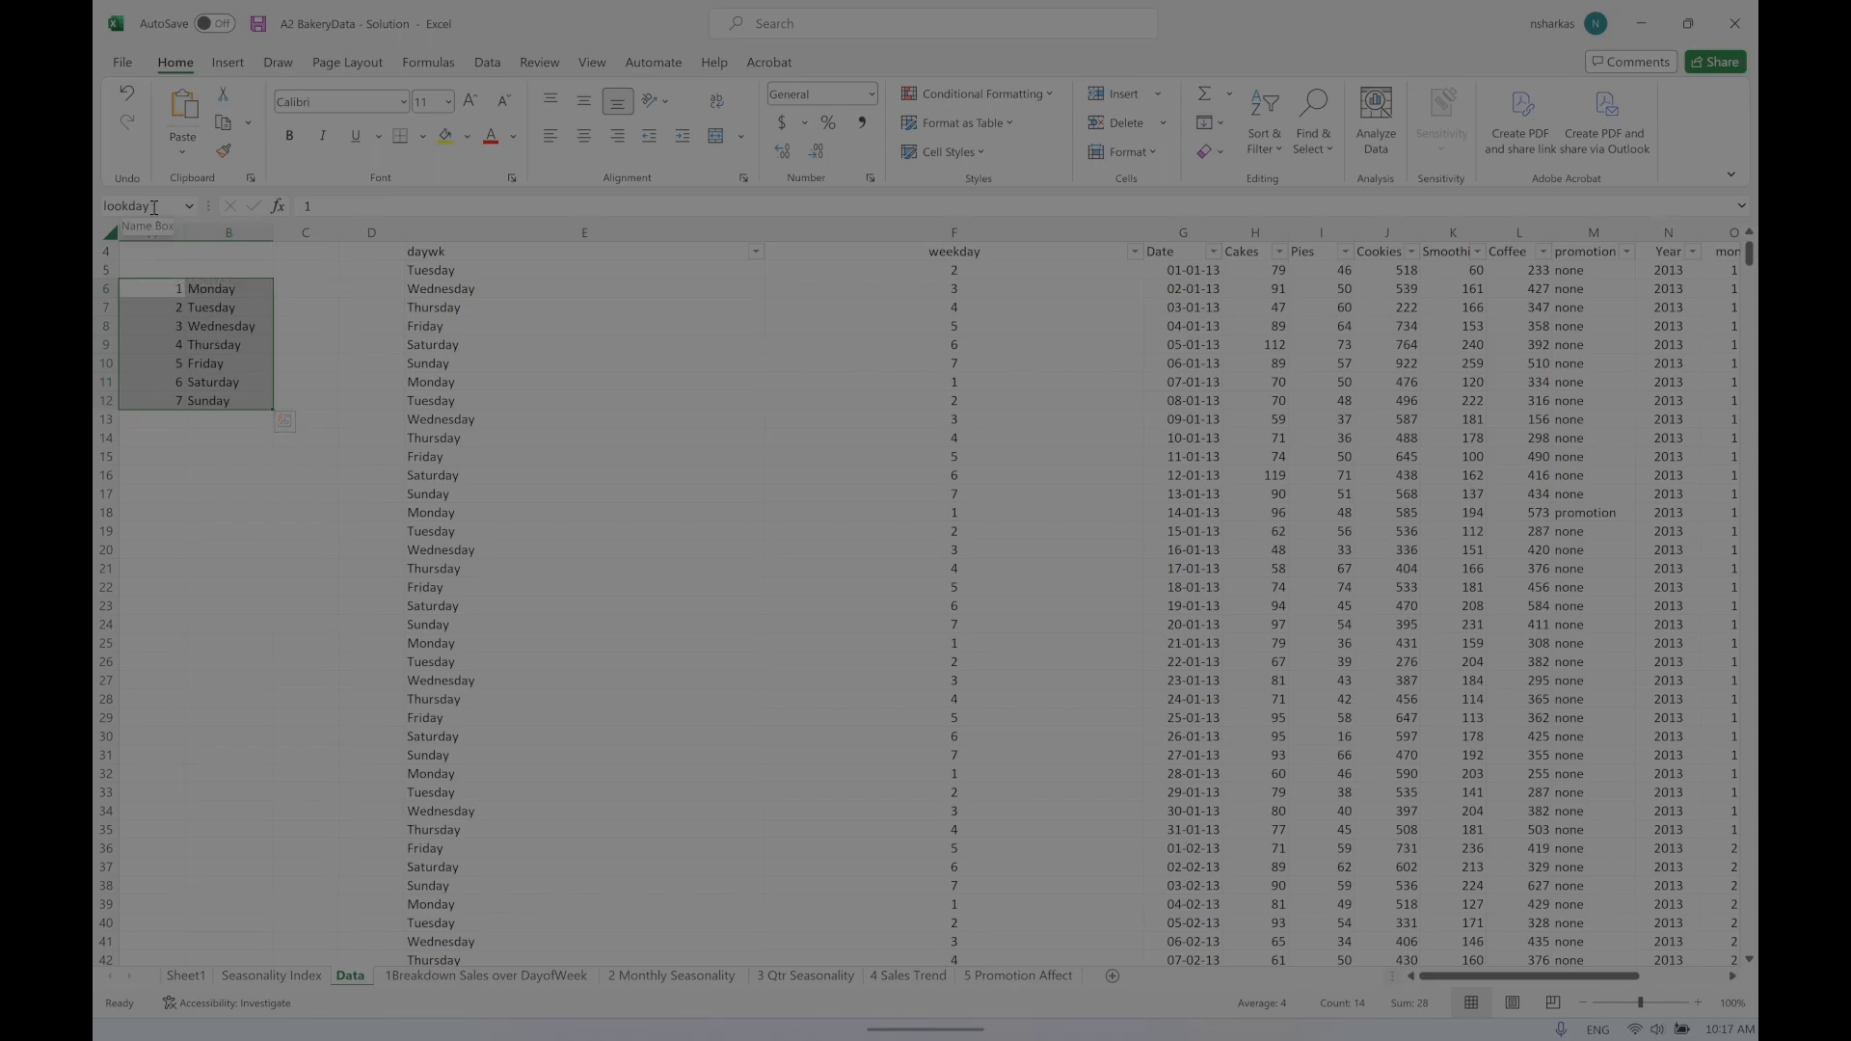
click(217, 544)
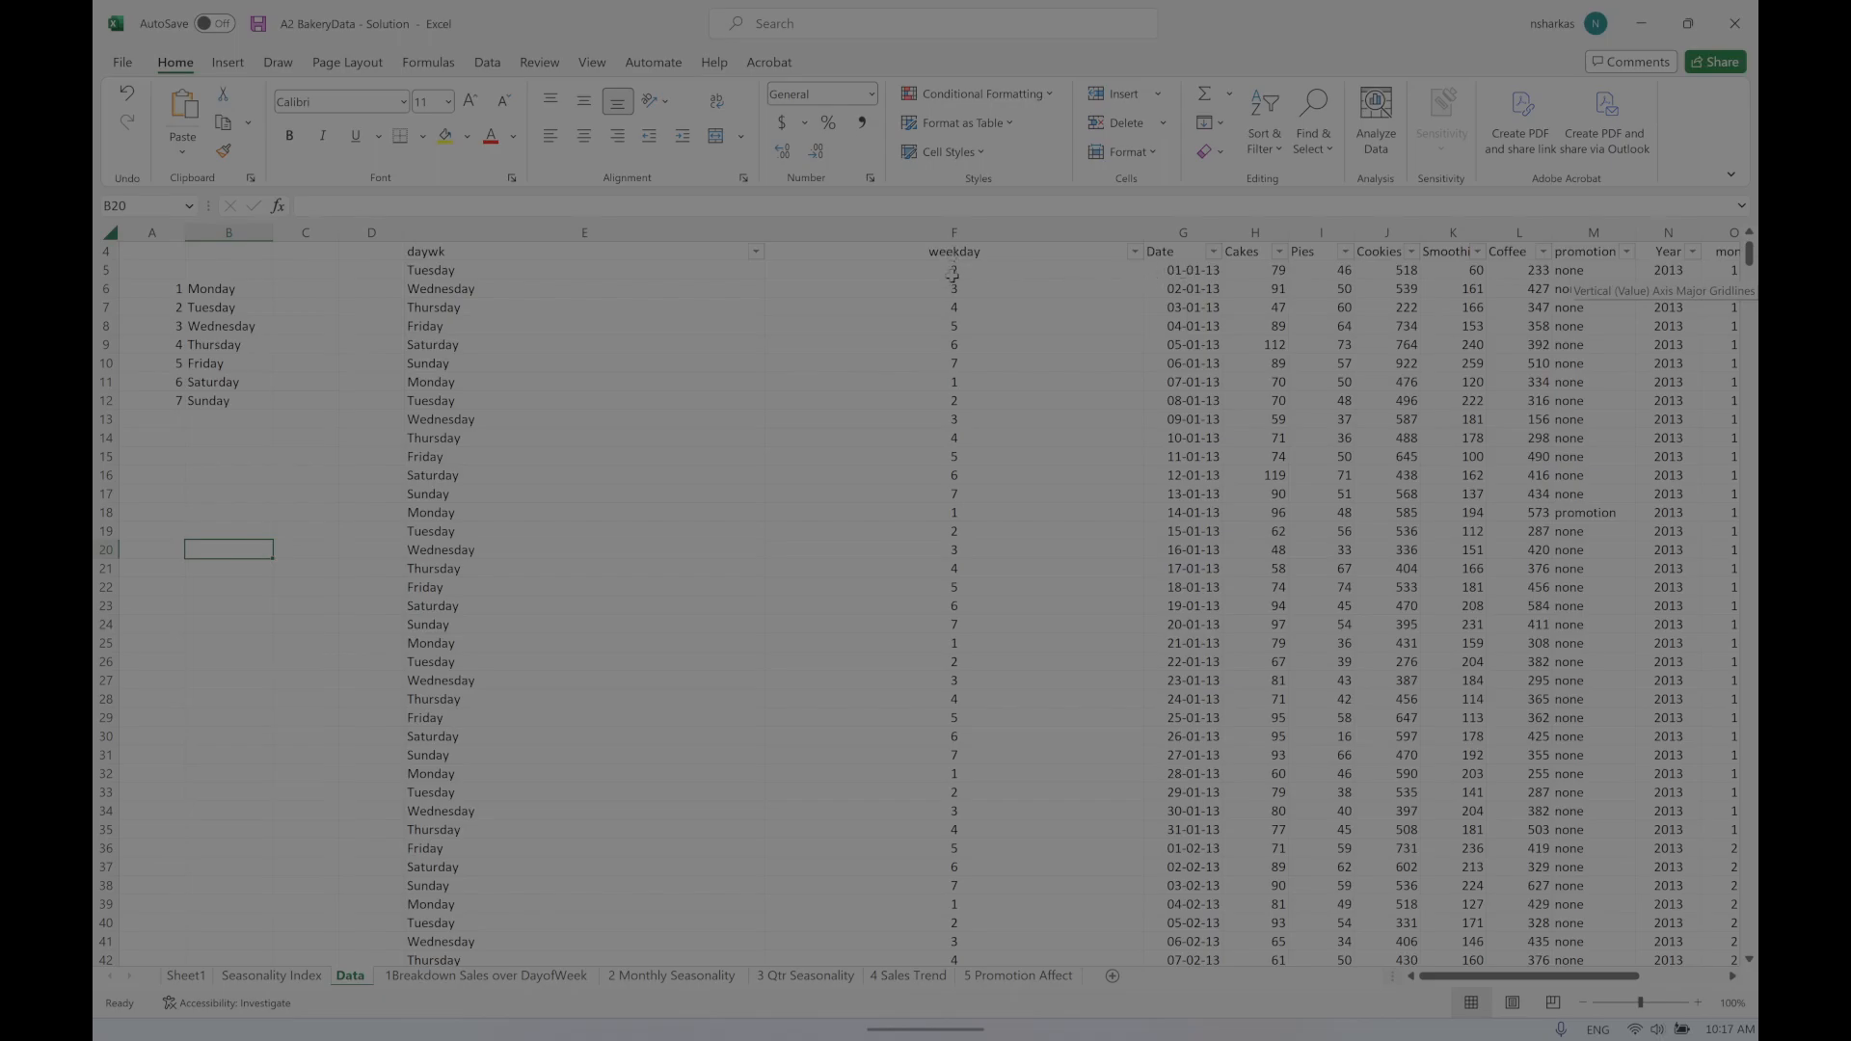
Step: Narrow the weekday and daywk columns so that they closely fit their contents
drag(1143, 232, 897, 234)
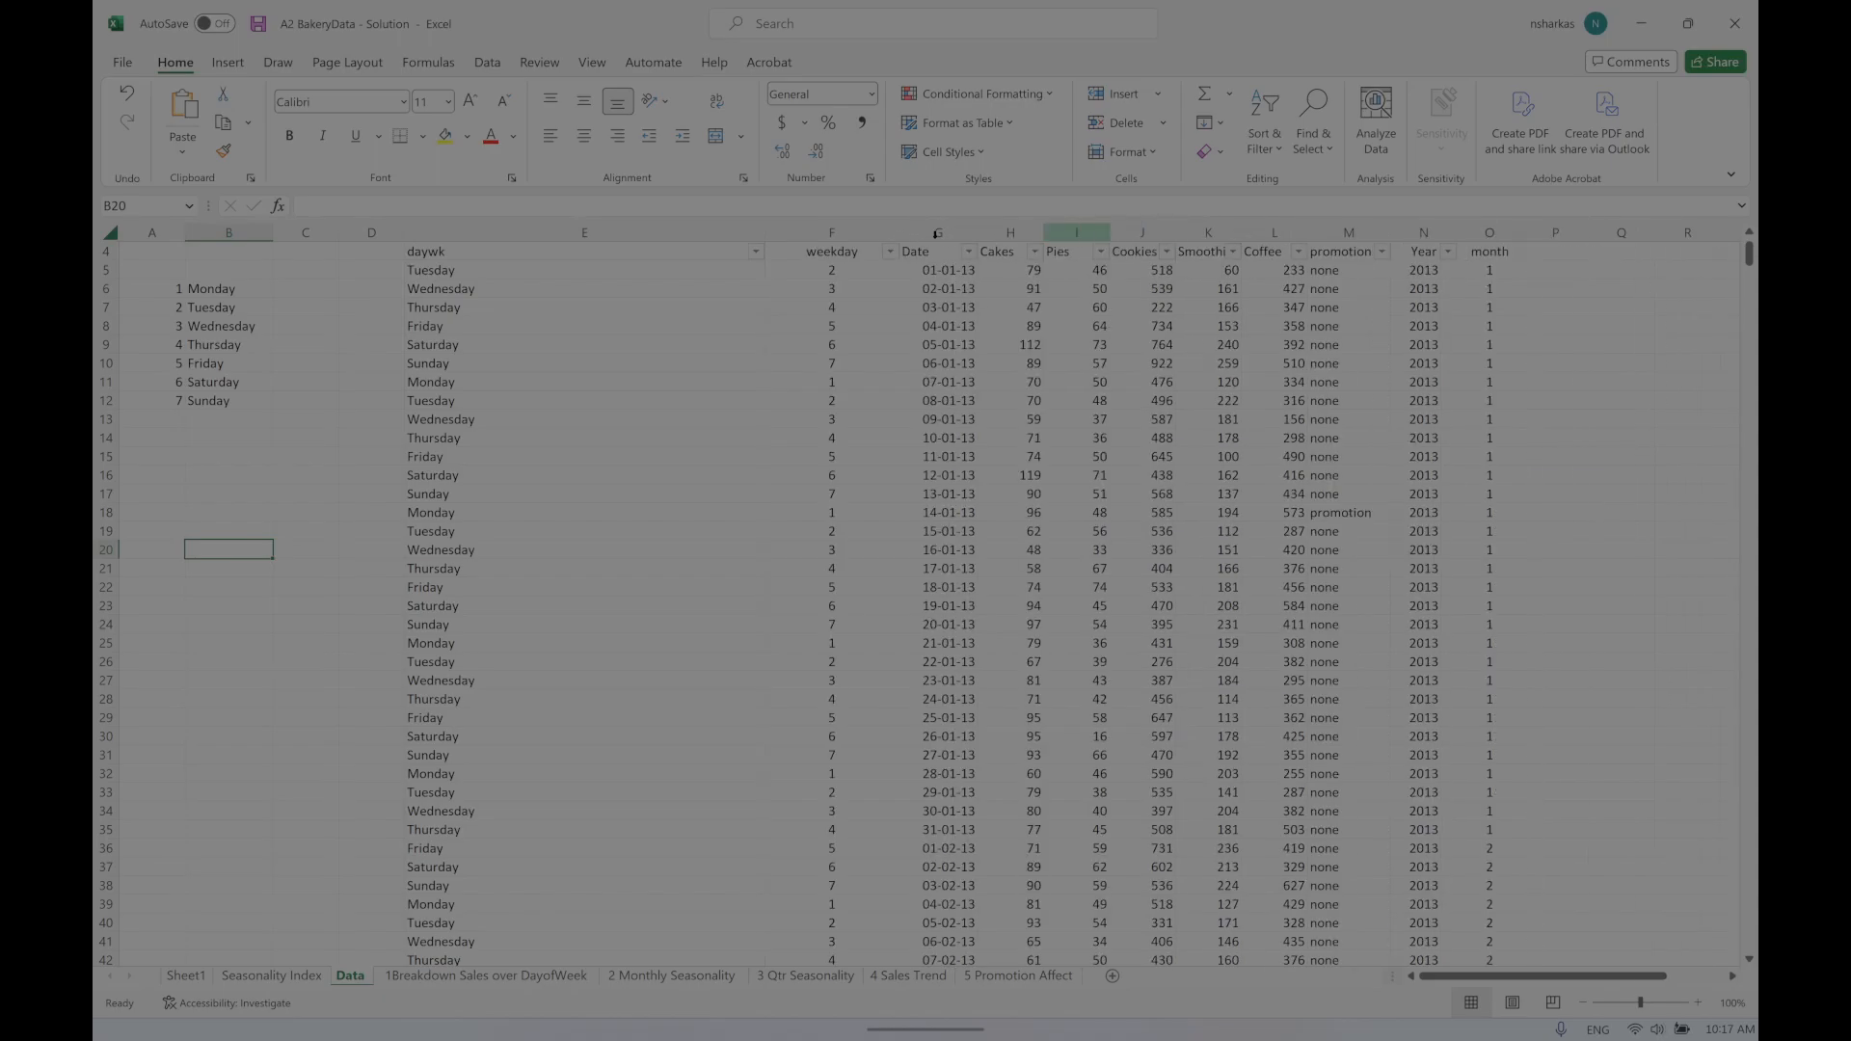
drag(764, 233, 512, 222)
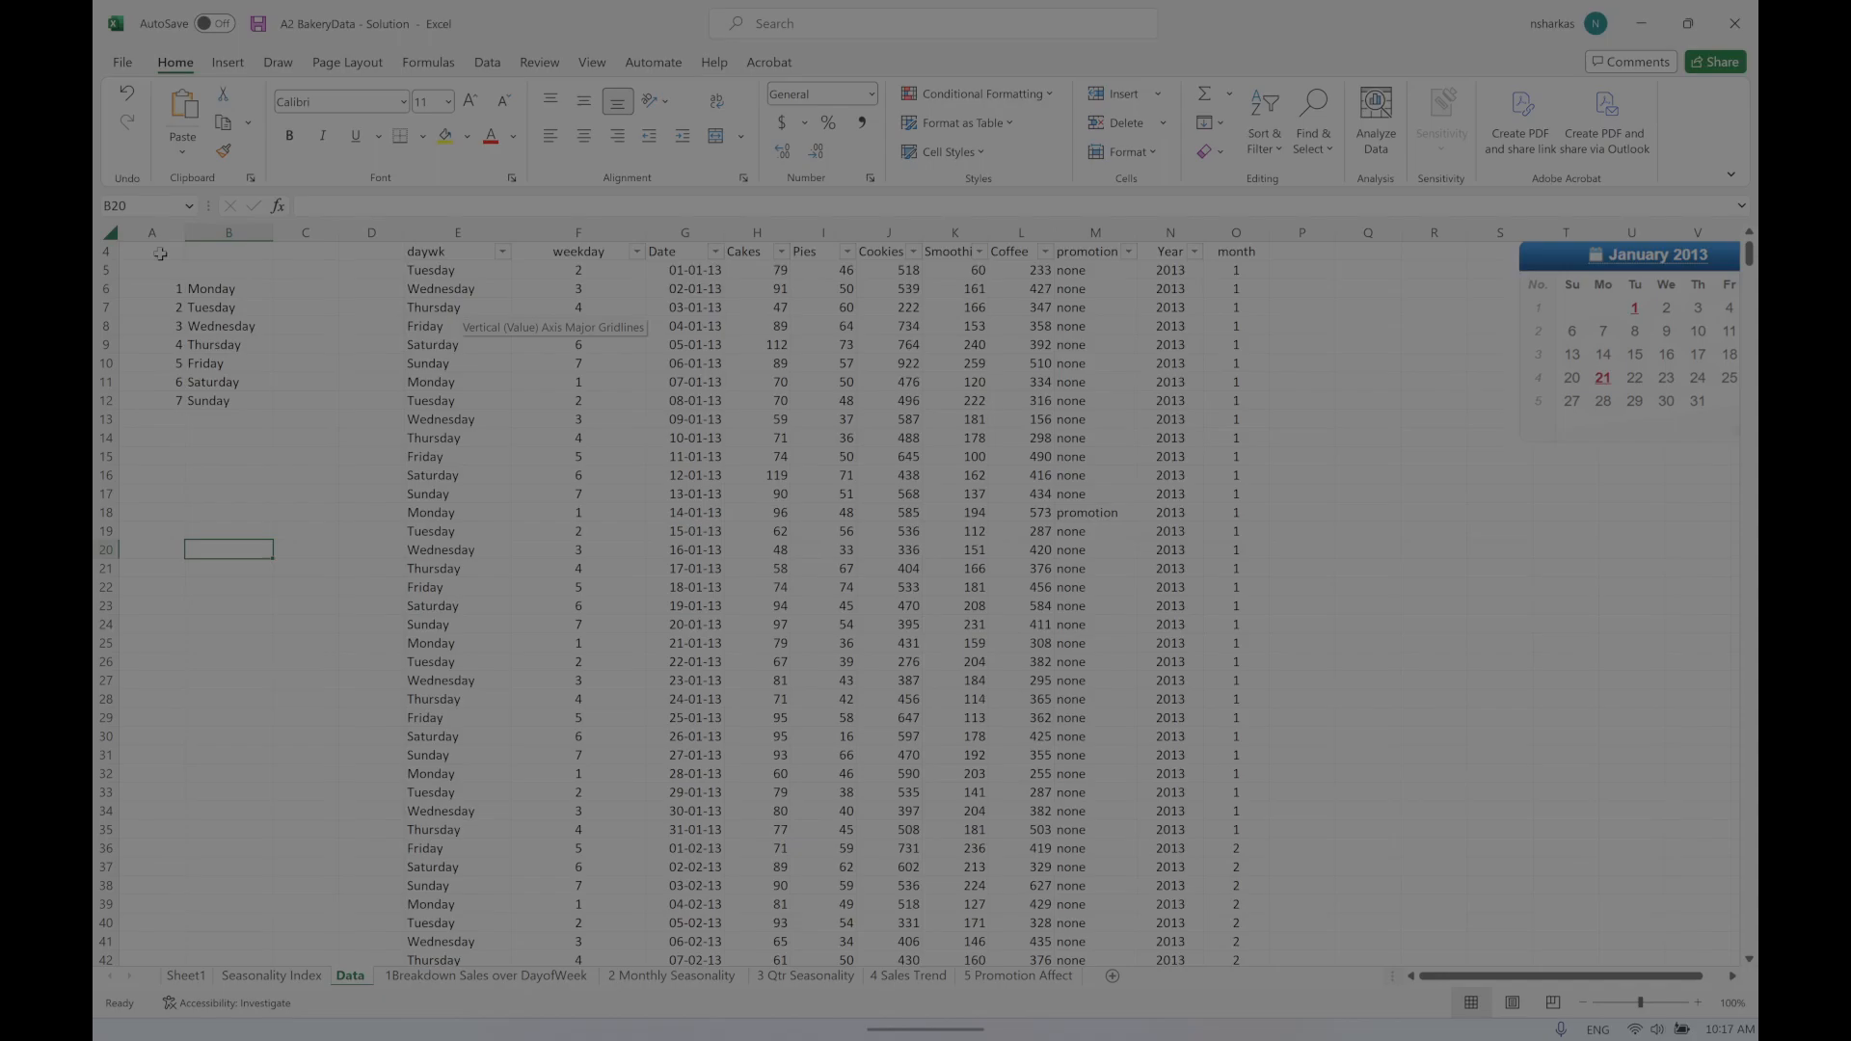
click(172, 440)
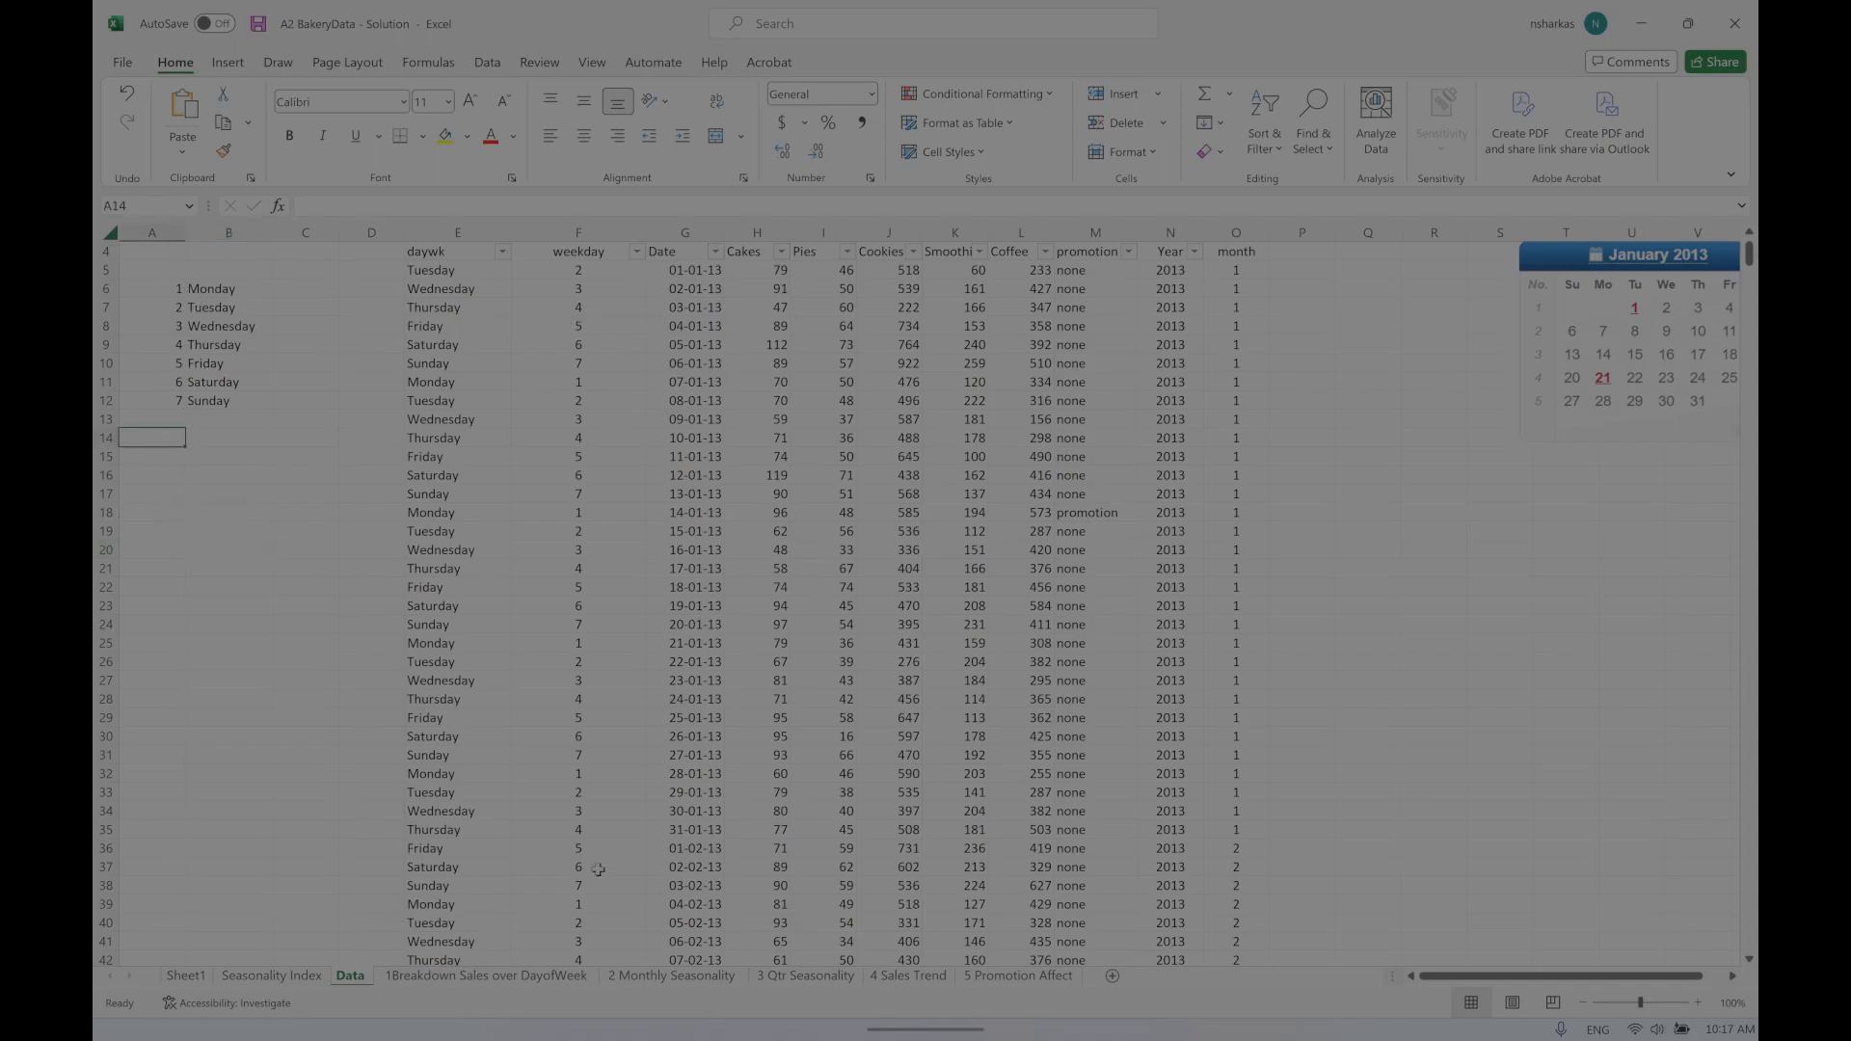
Step: Review the Date column together with the Year and month formulas derived from it in N5 and O5
click(685, 232)
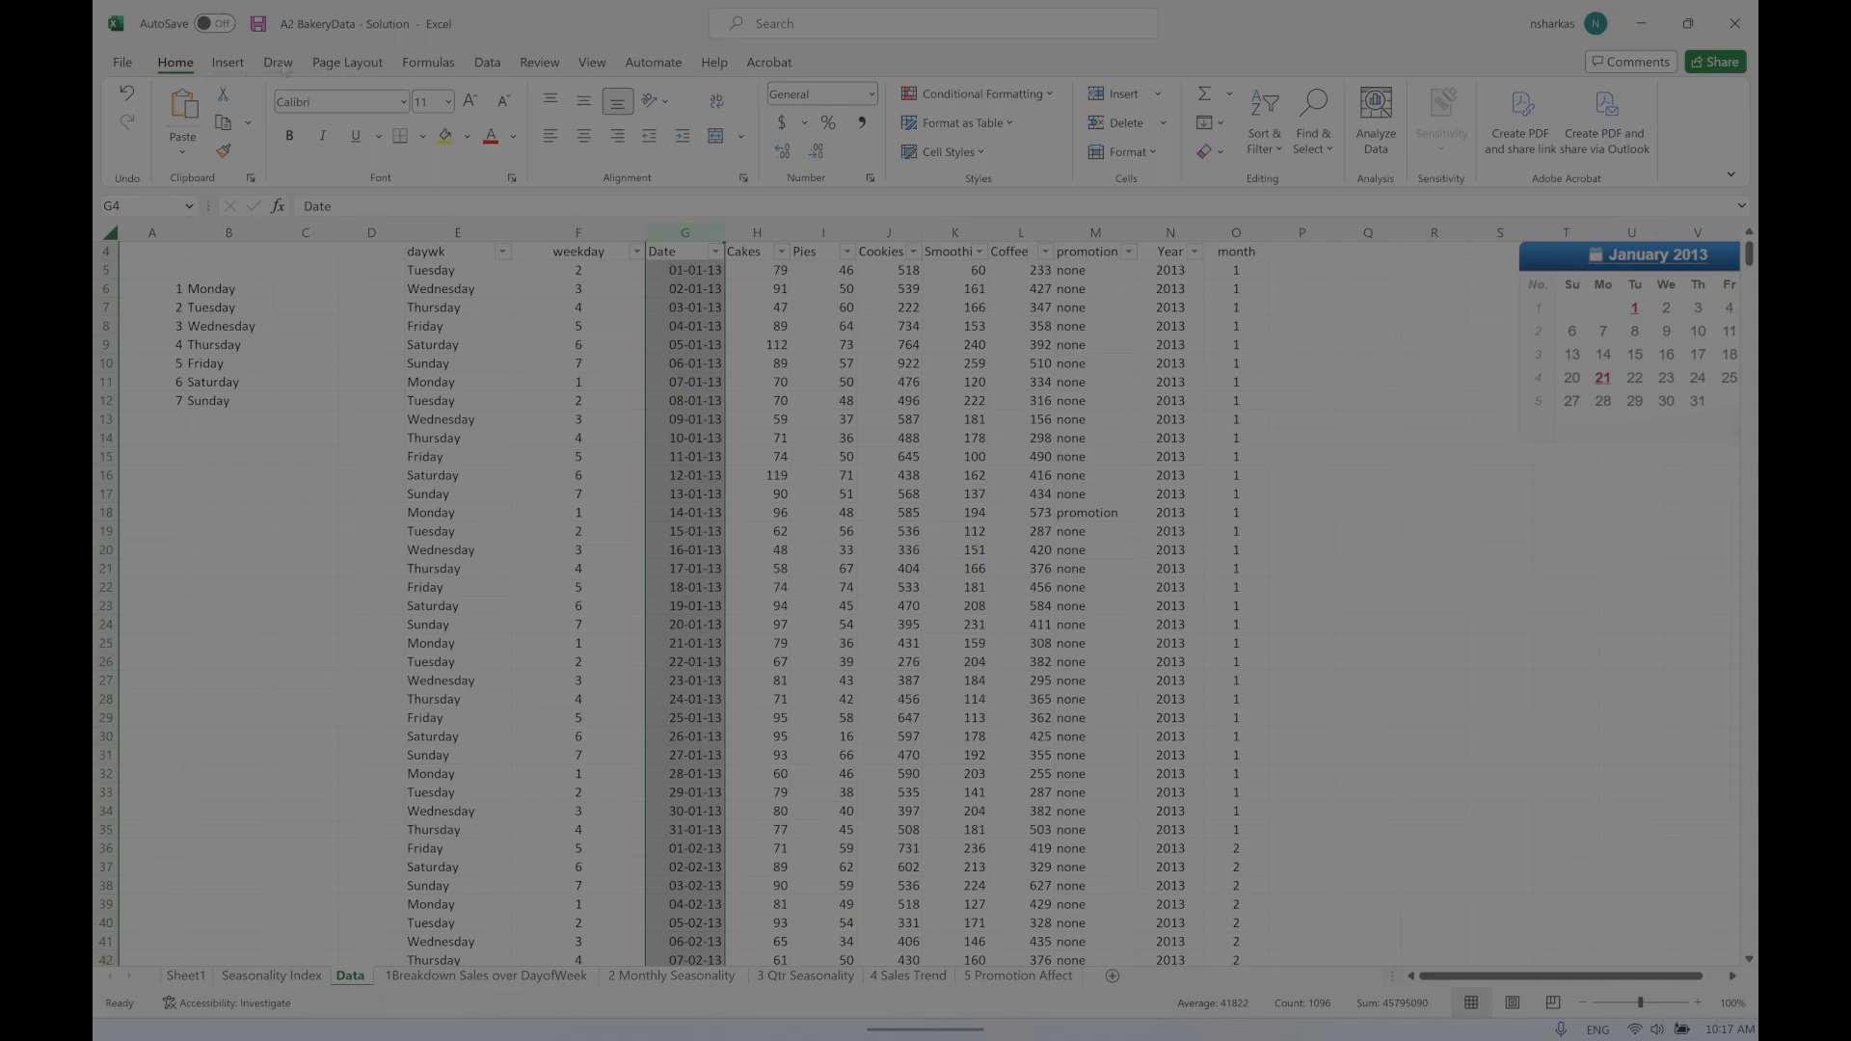
click(701, 273)
double_click(1178, 270)
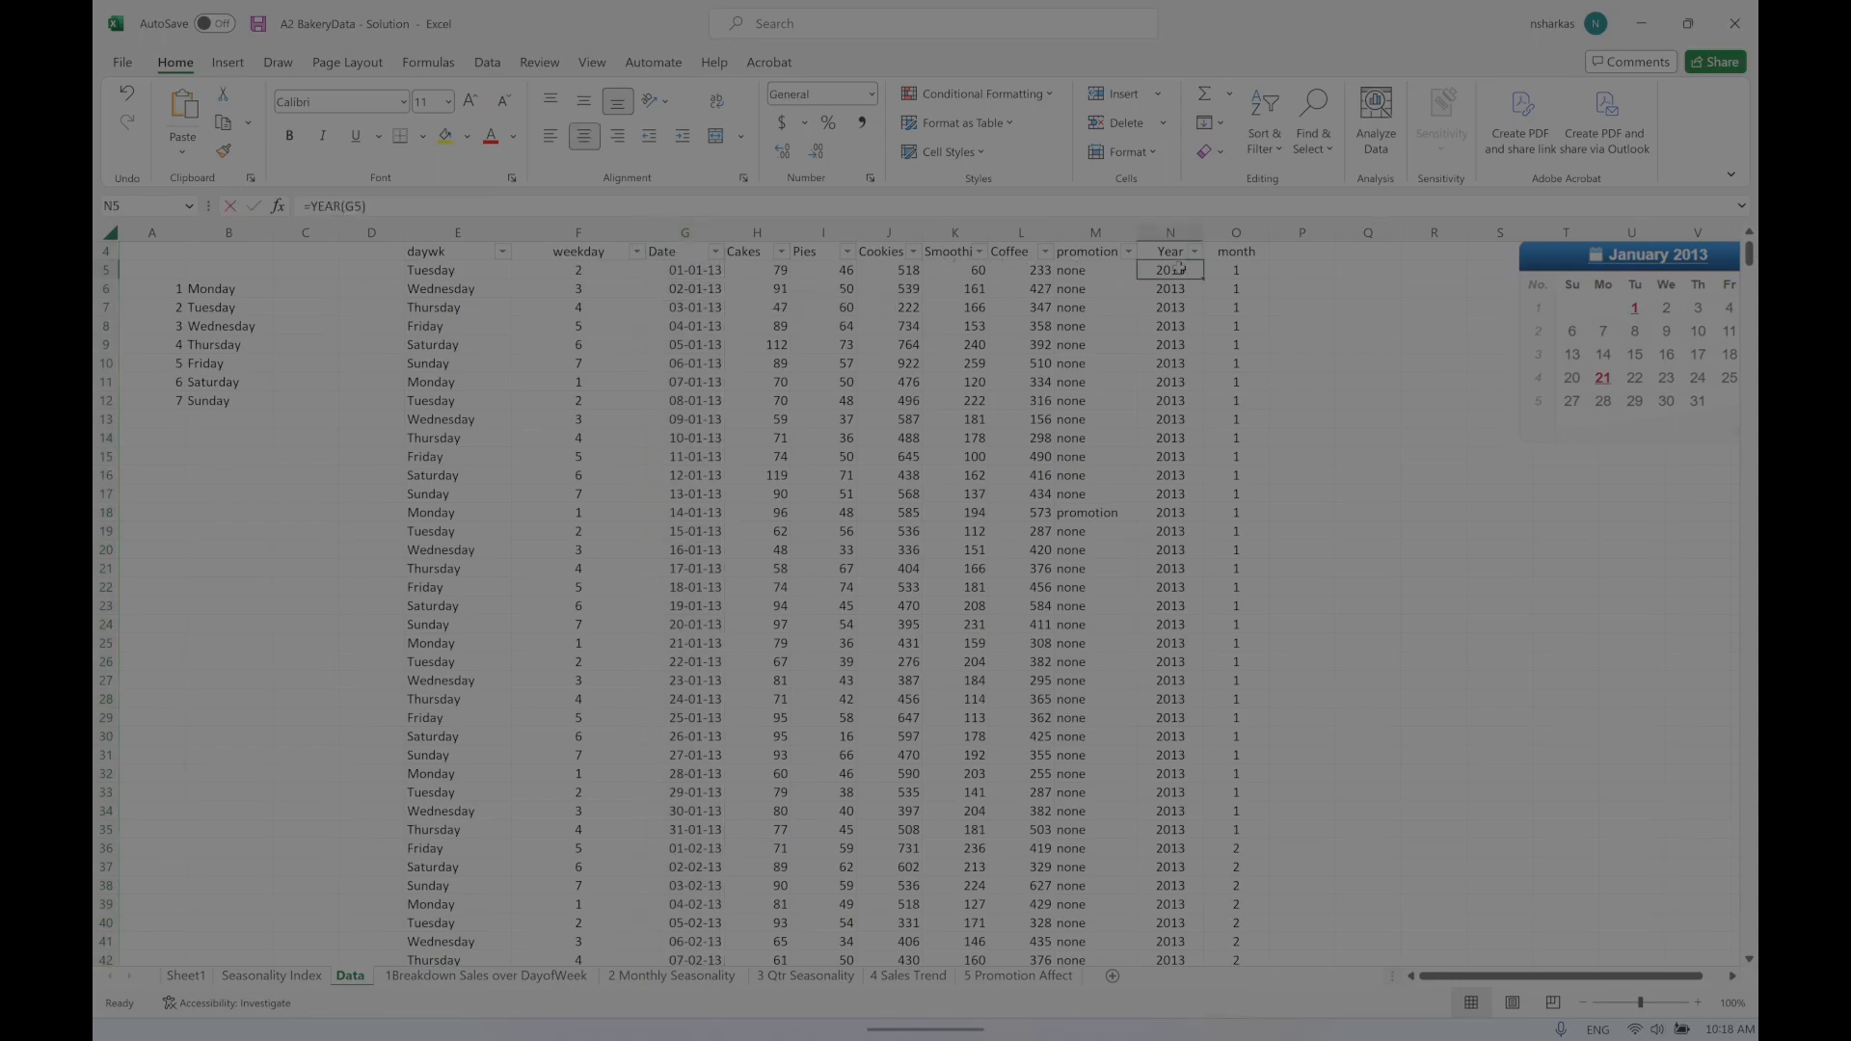
click(1245, 270)
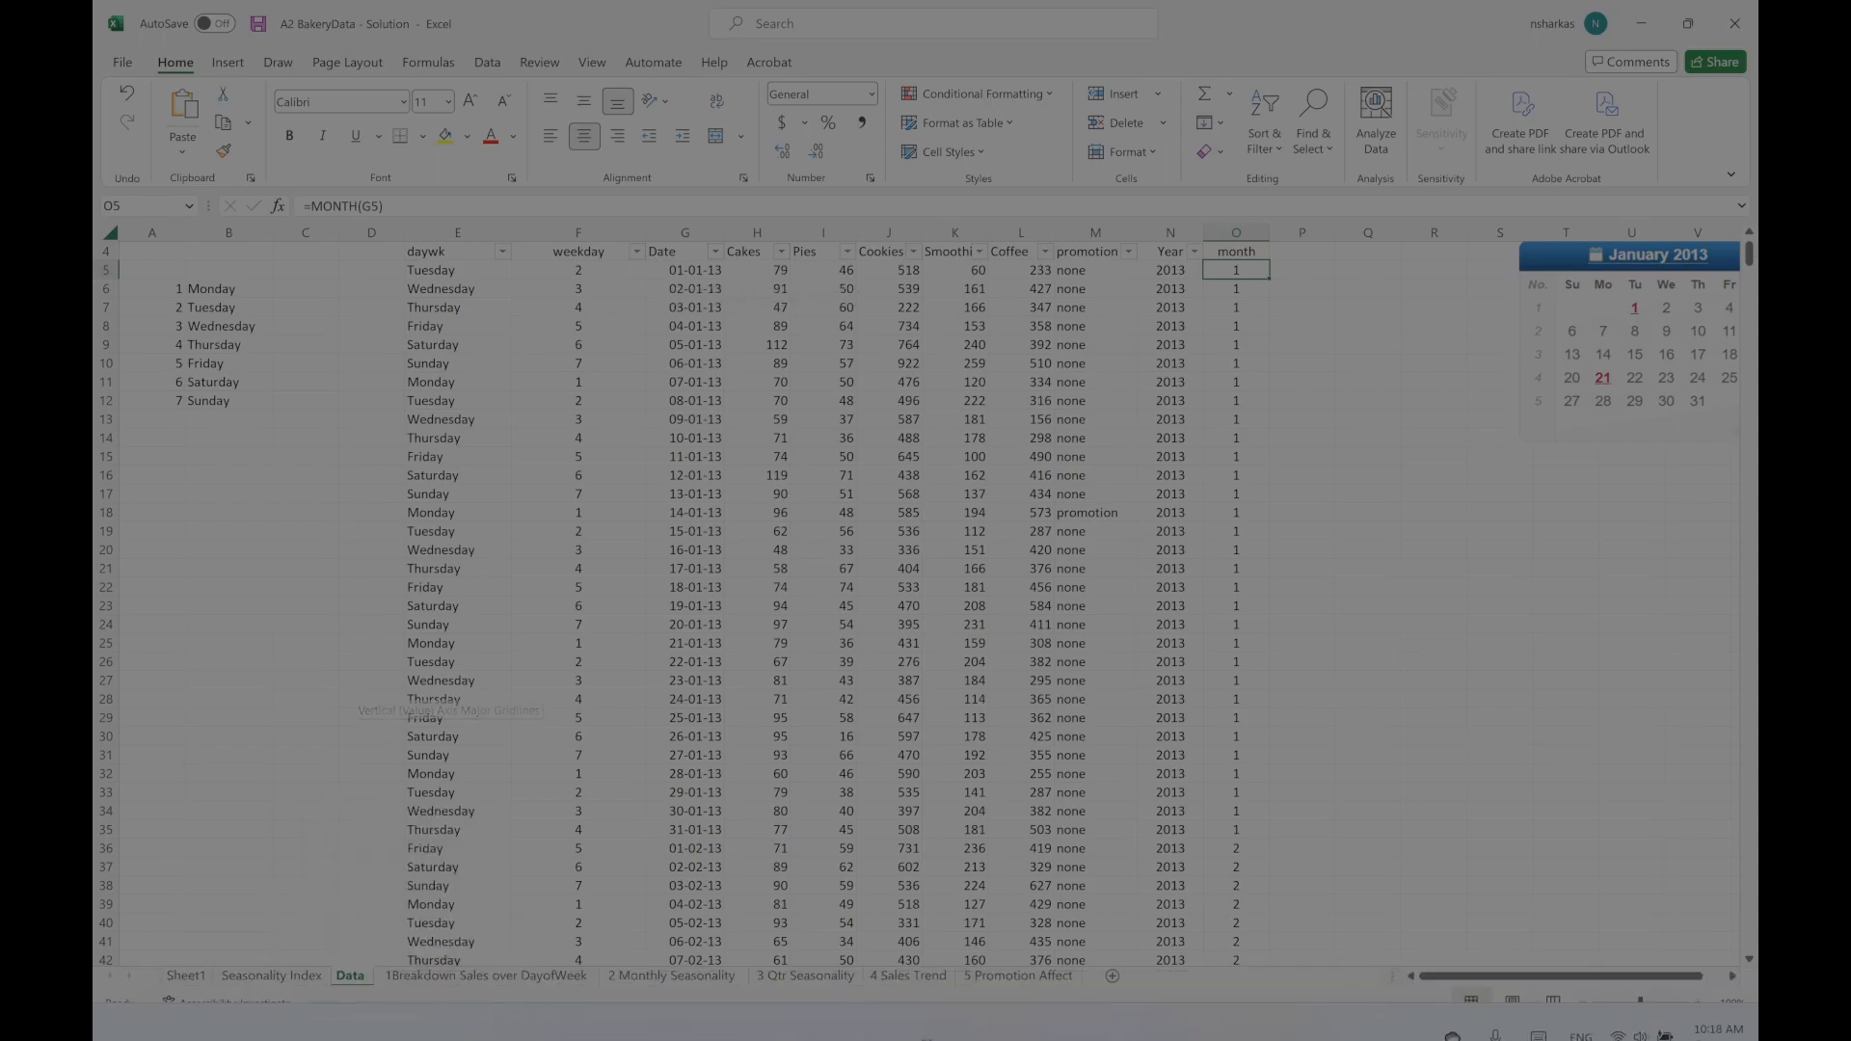
Step: Switch to the PowerPoint slide deck and open slide 28, "Analyzing Sales at La Petit Bakery"
click(521, 1005)
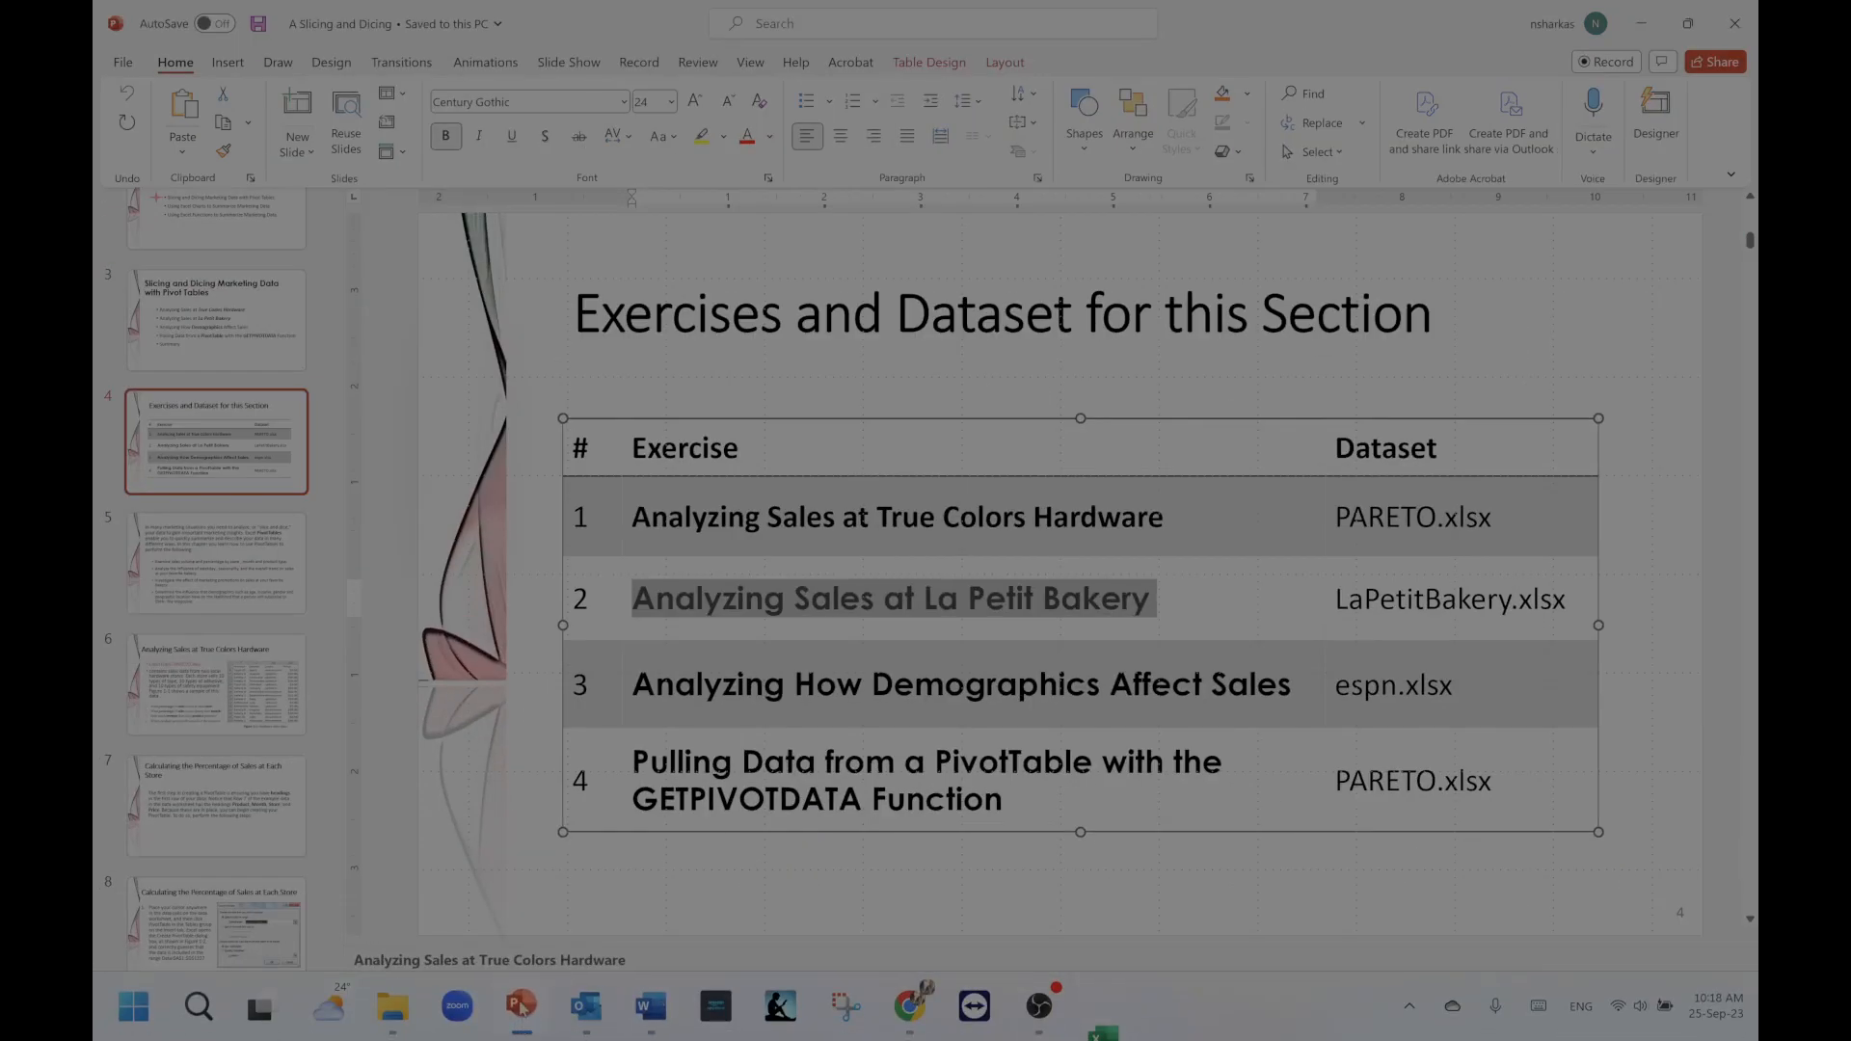
scroll(212, 579, down, 10)
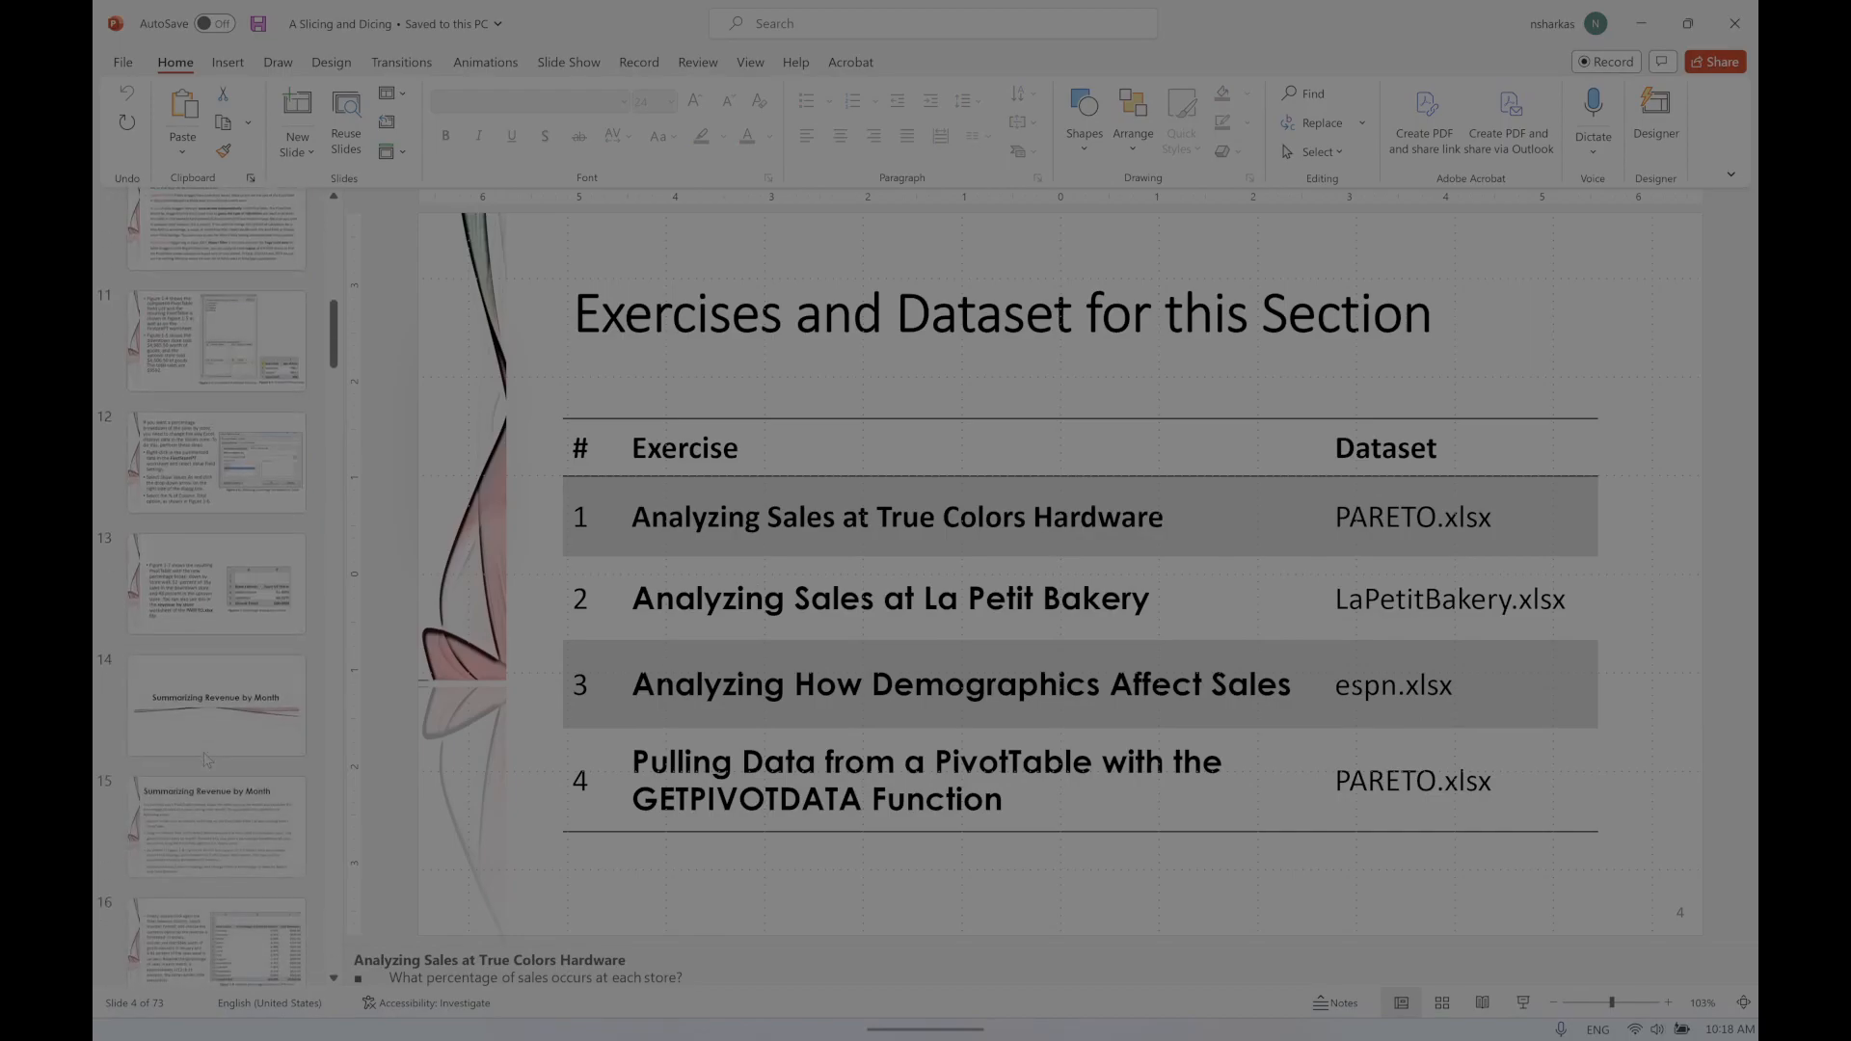
scroll(202, 528, down, 10)
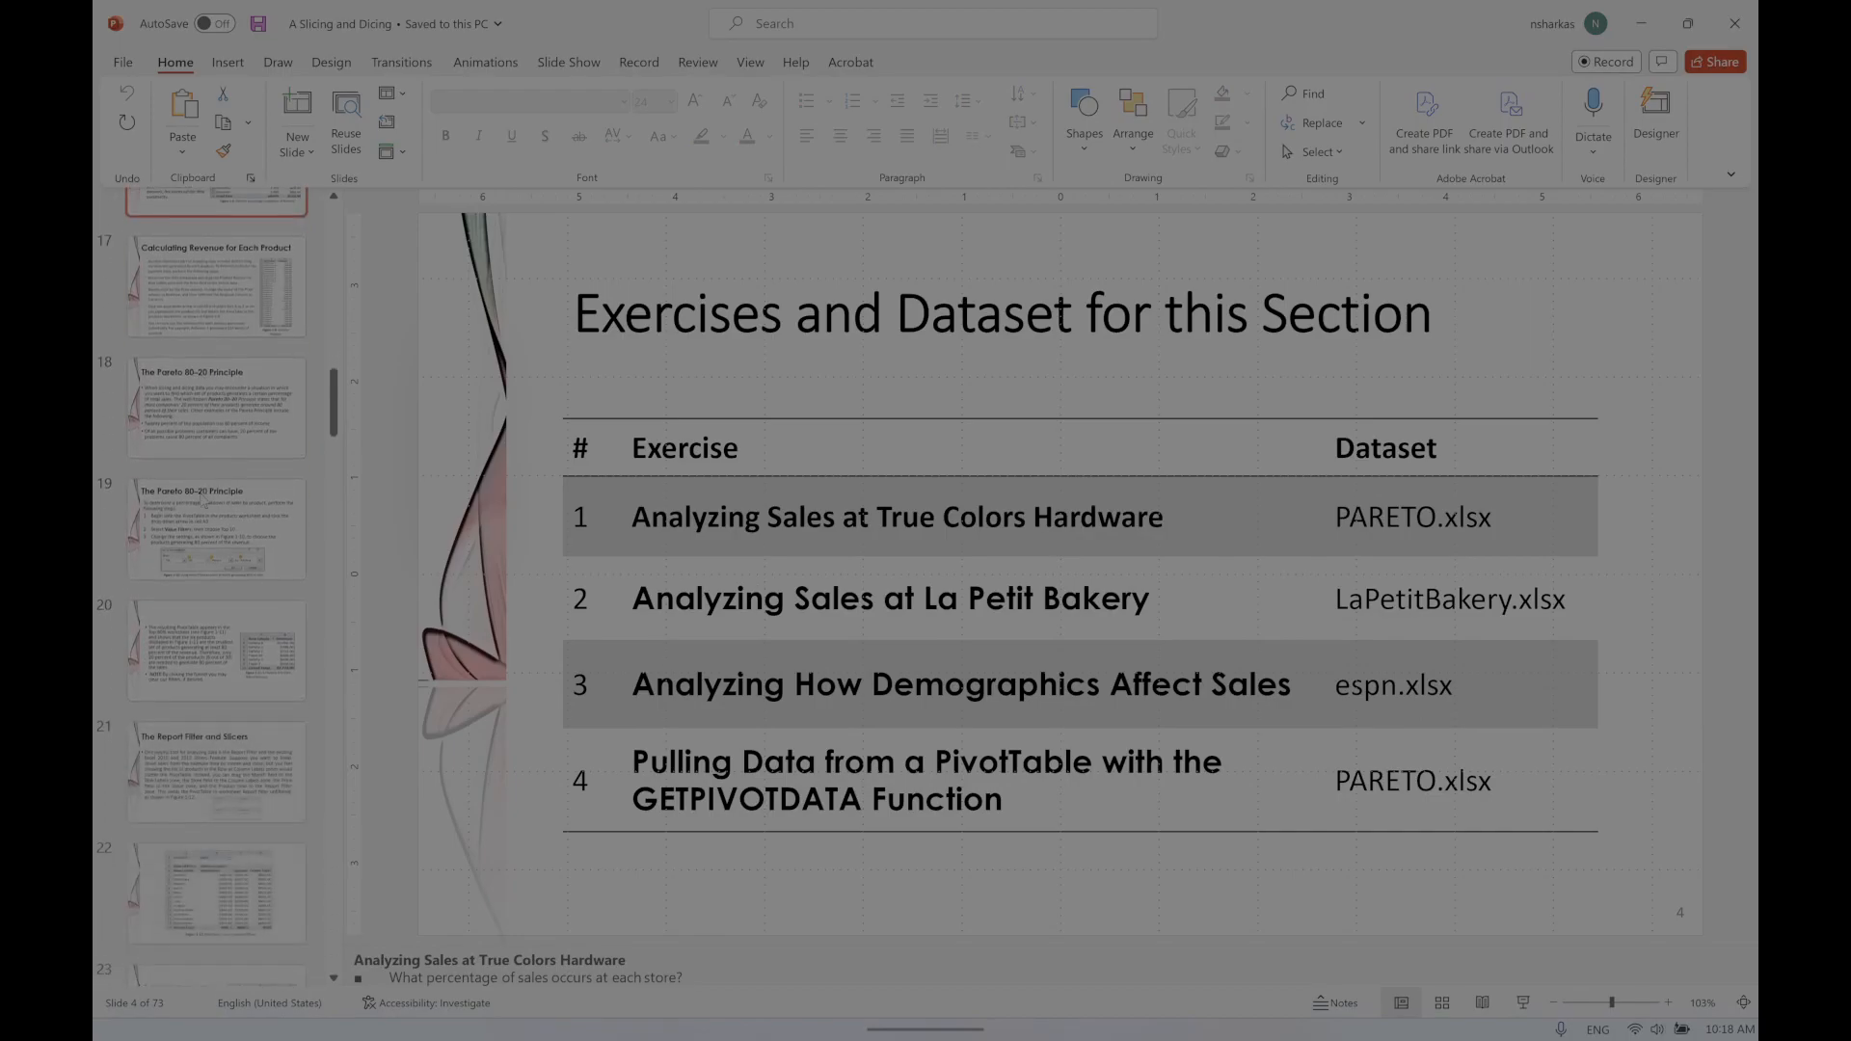
scroll(201, 491, down, 8)
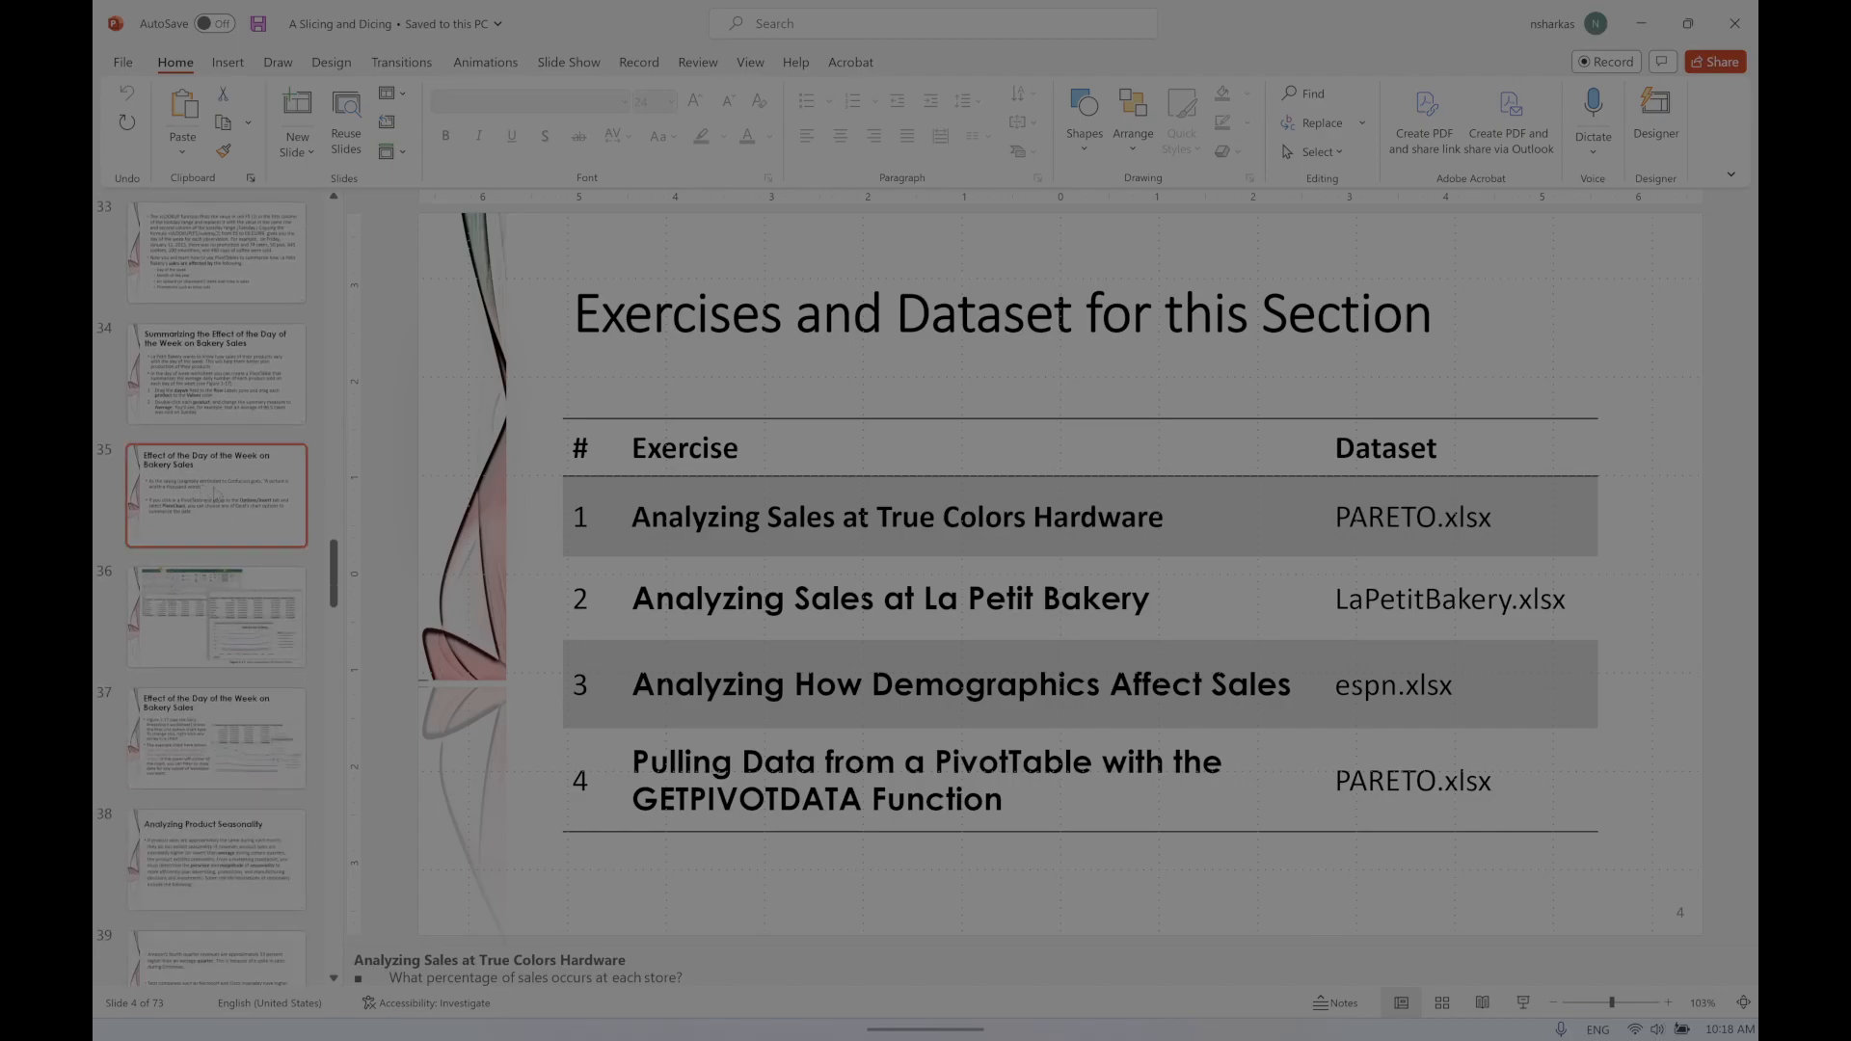
click(214, 491)
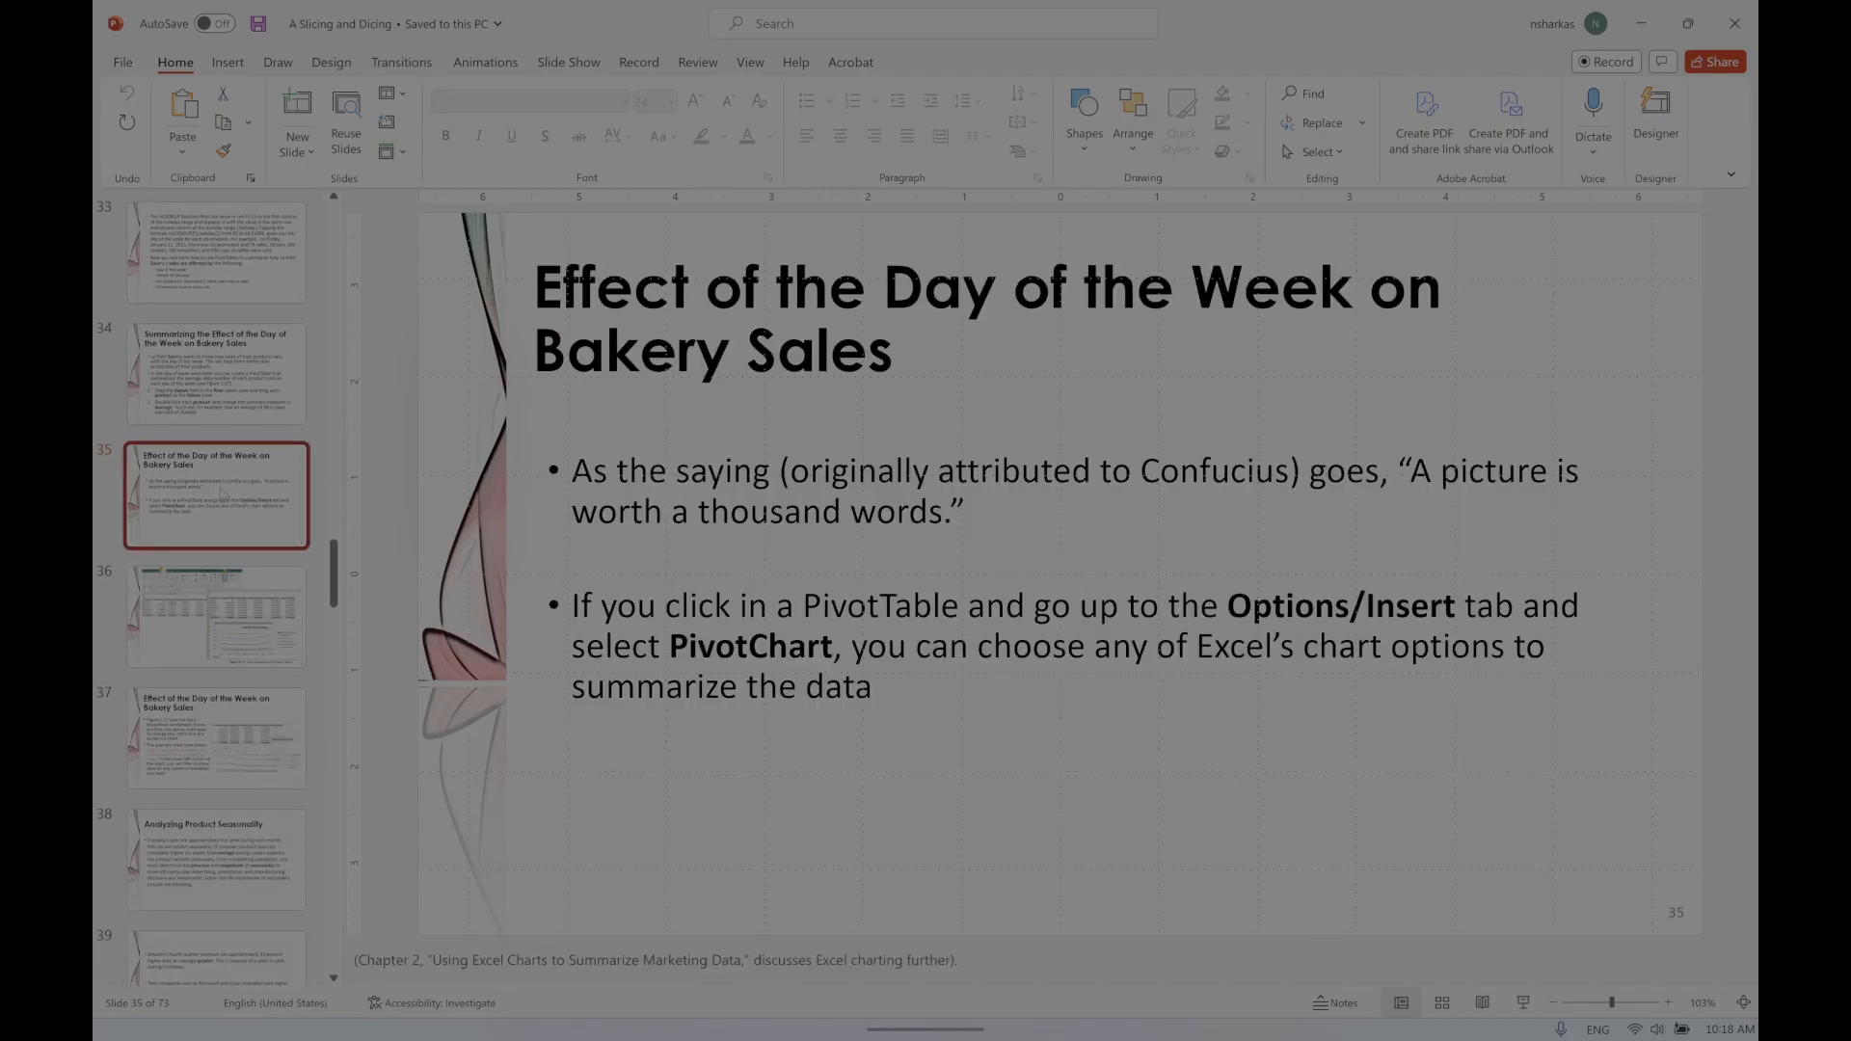
scroll(216, 492, up, 3)
scroll(213, 489, up, 5)
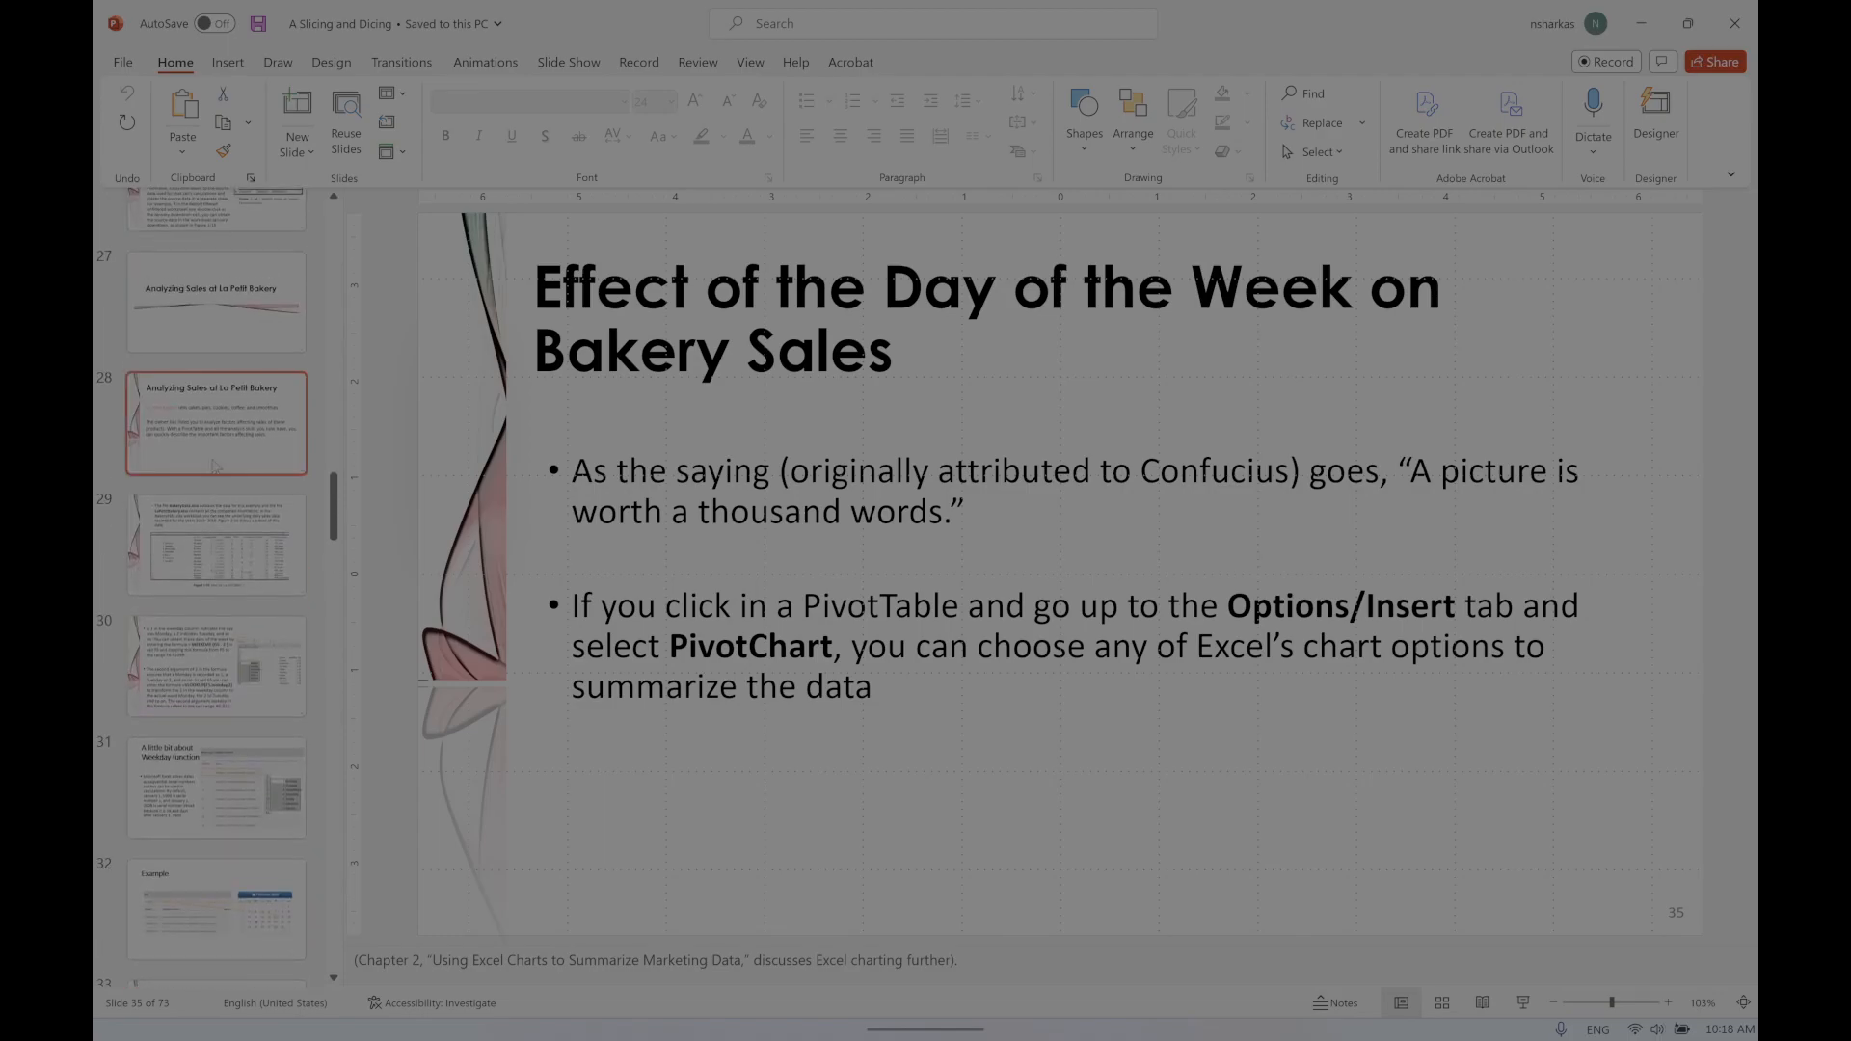
click(214, 466)
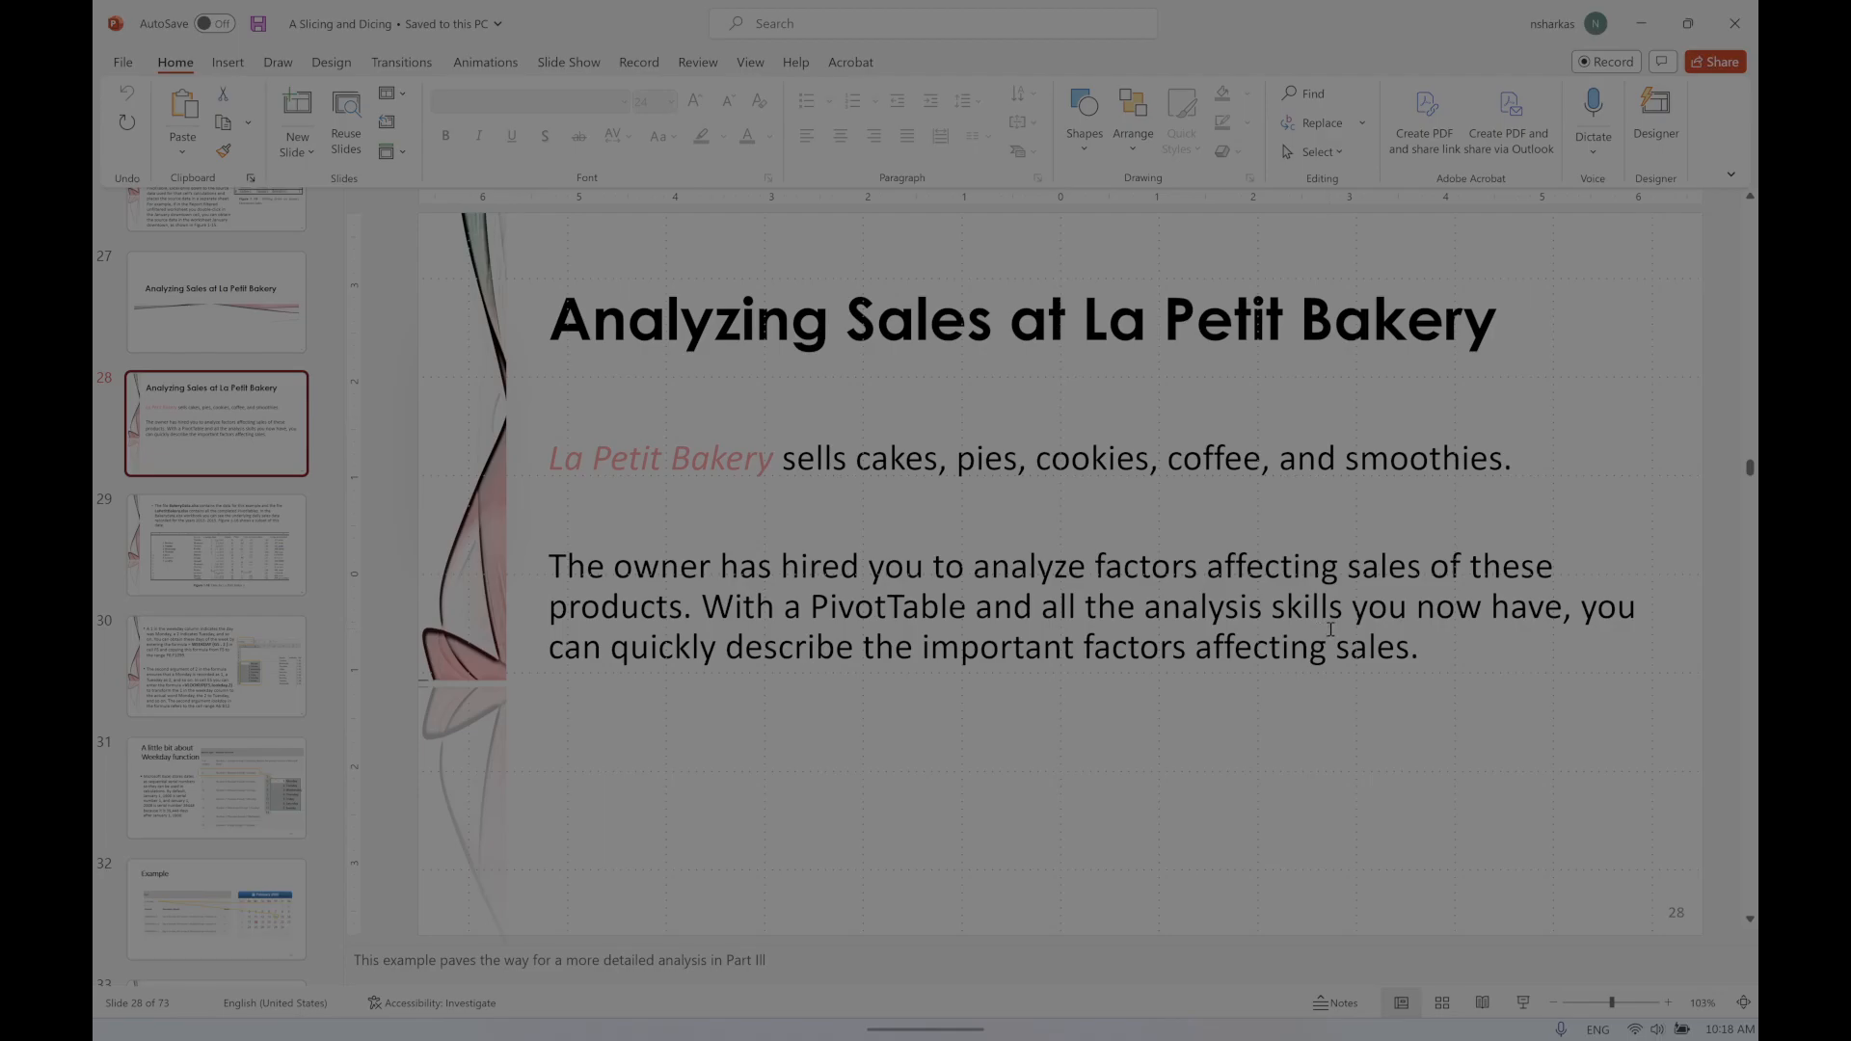
Step: Review slides 29 and 30 on the BakeryData.xlsx sales data and the WEEKDAY and VLOOKUP day formulas
click(192, 569)
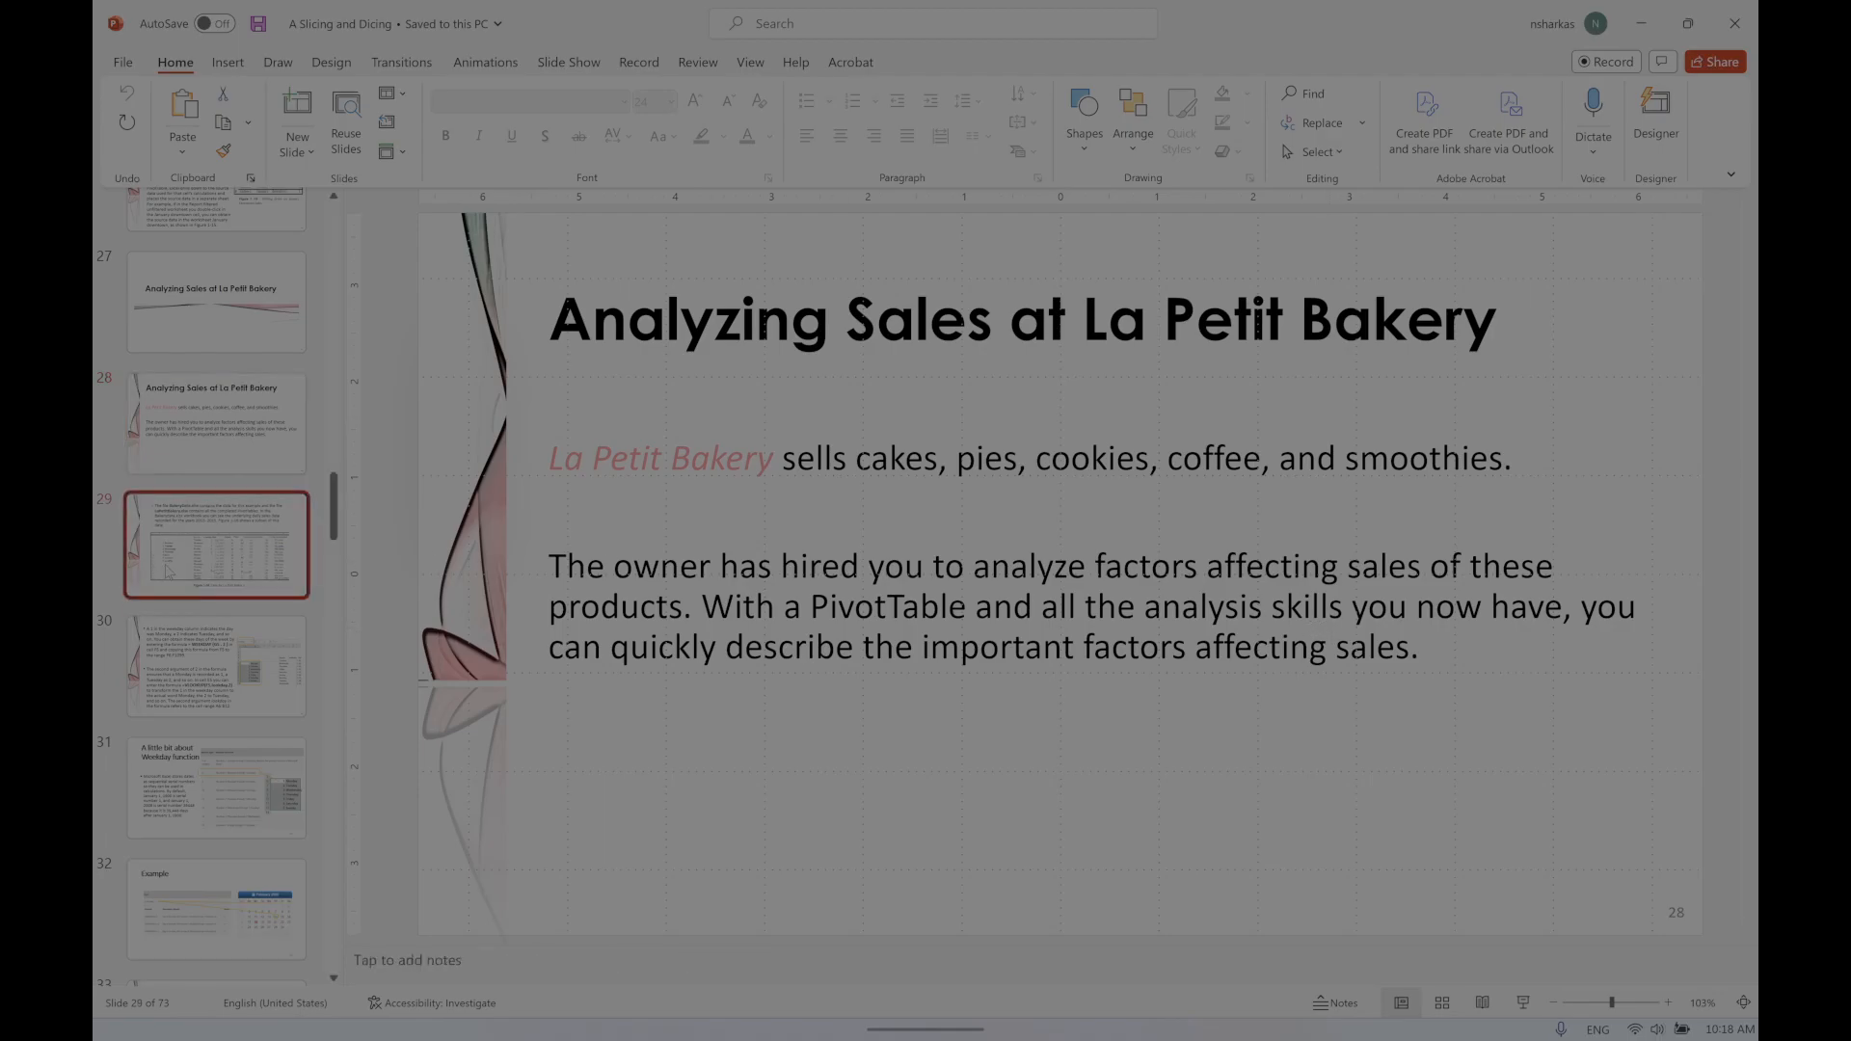
scroll(190, 569, down, 1)
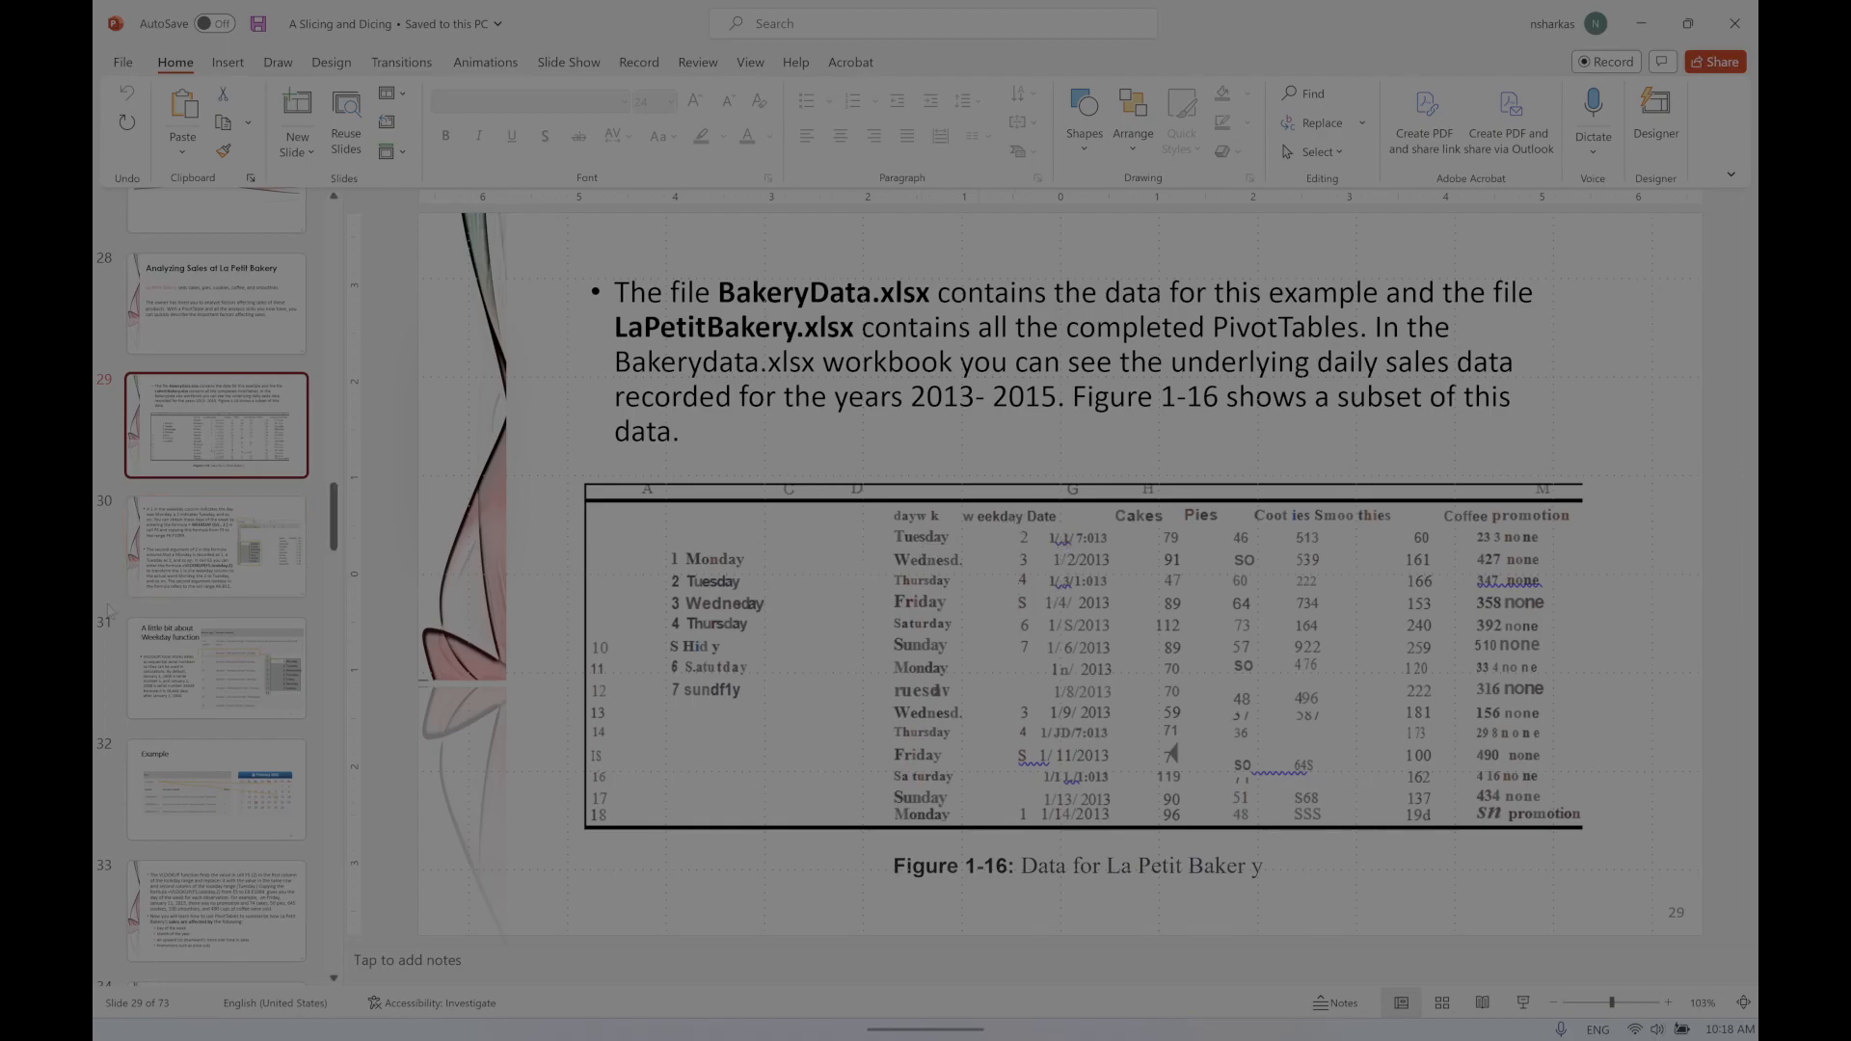
click(223, 536)
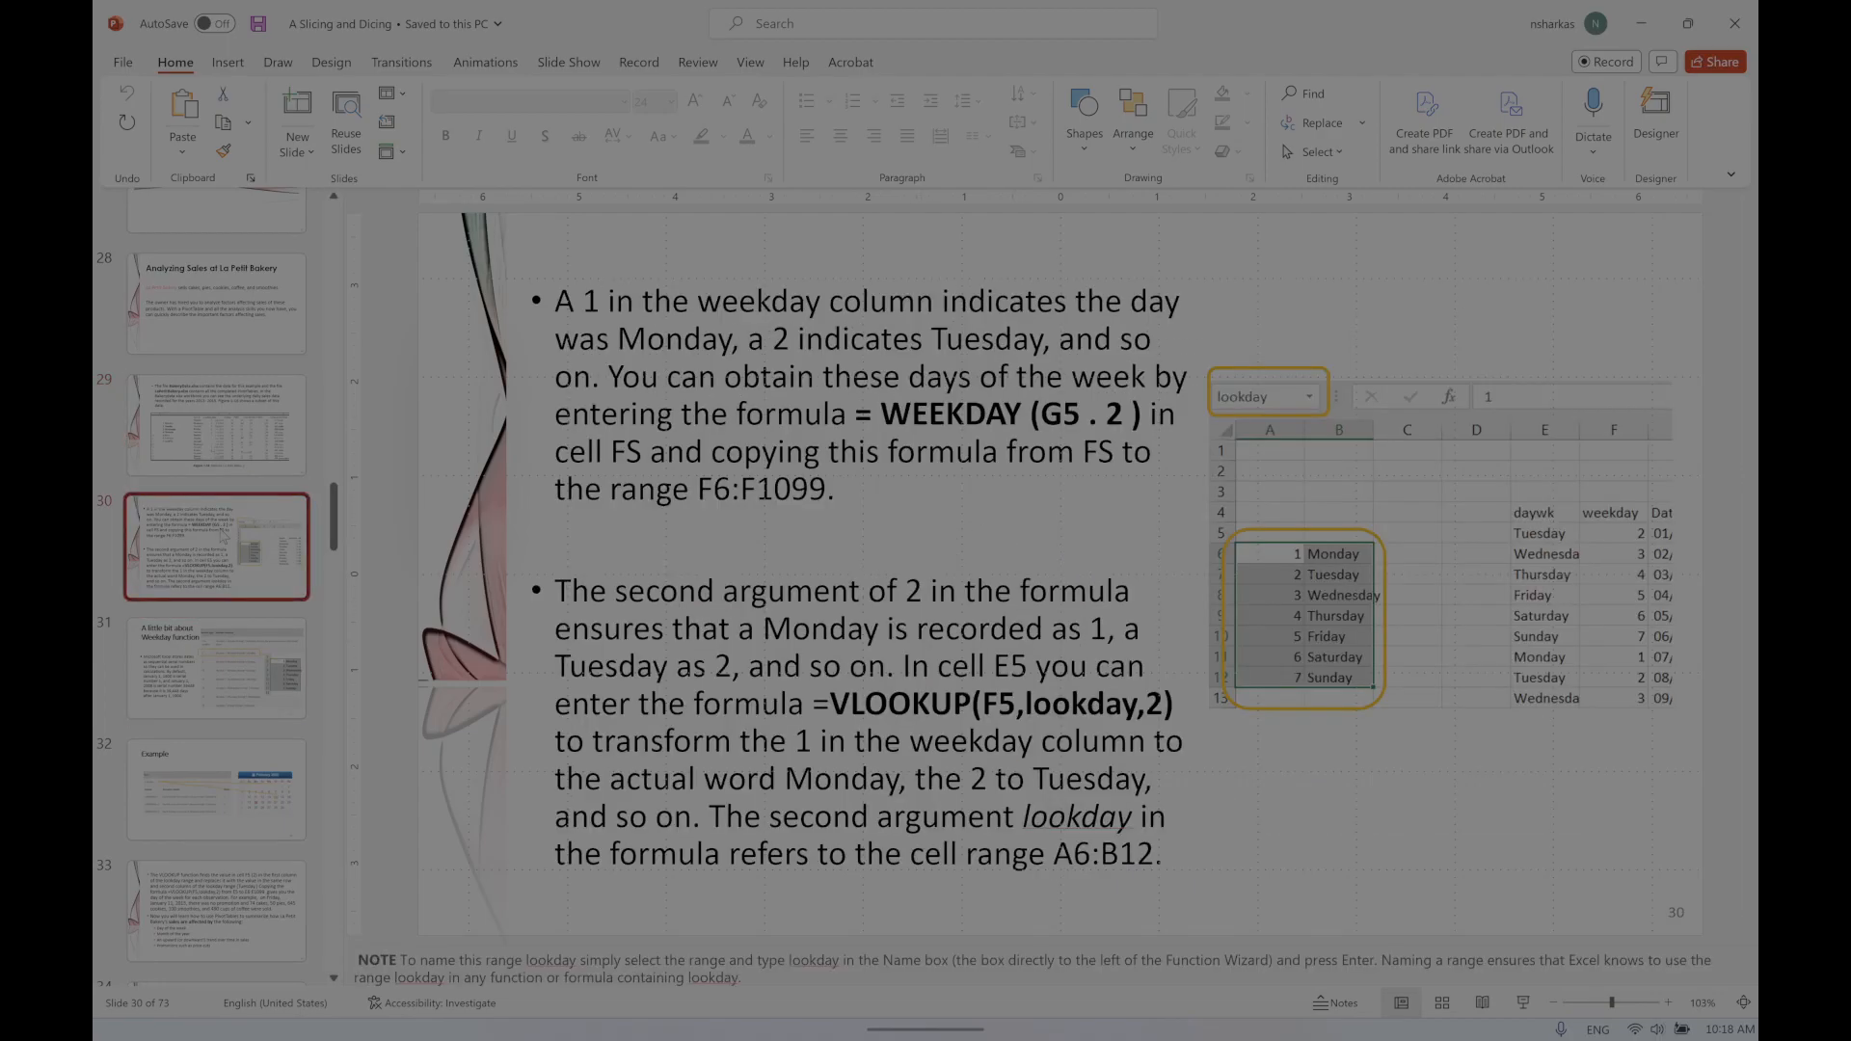
Step: Review slides 31 to 33 on the Weekday function's return types, its date example and the factors affecting bakery sales
scroll(224, 537, down, 1)
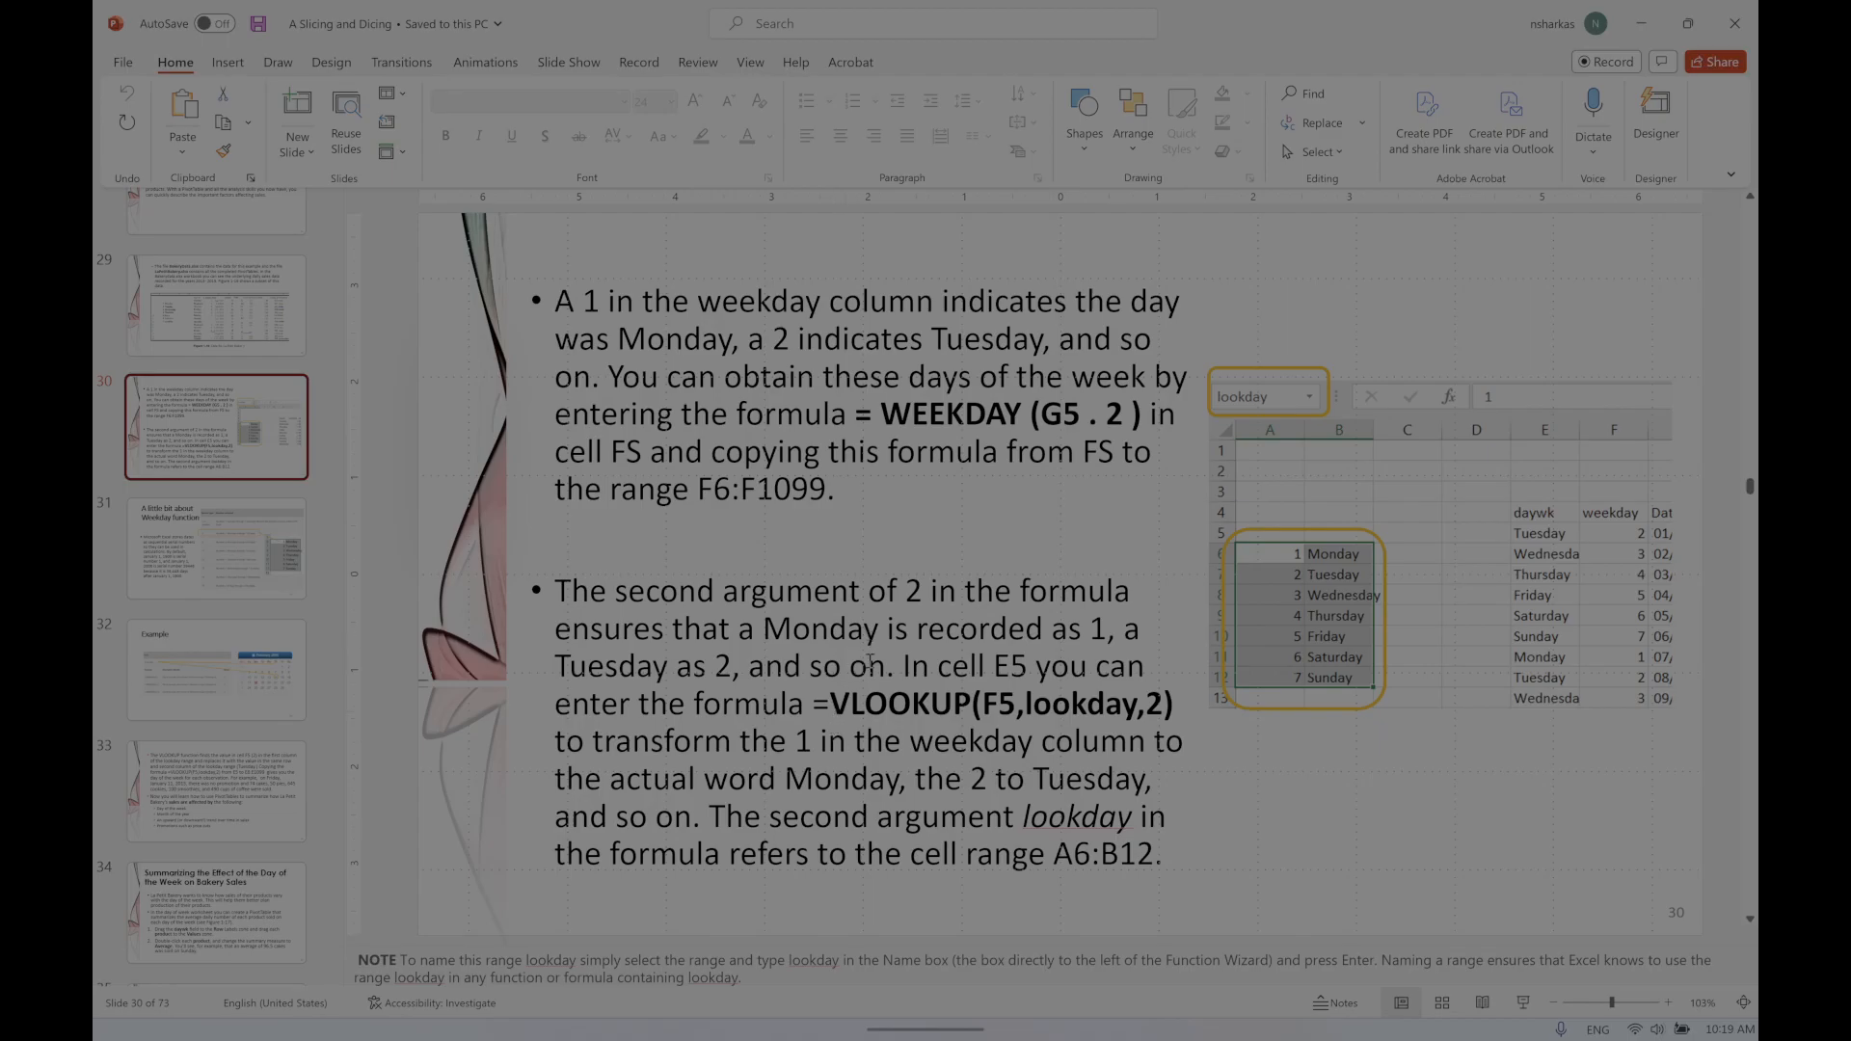
click(216, 547)
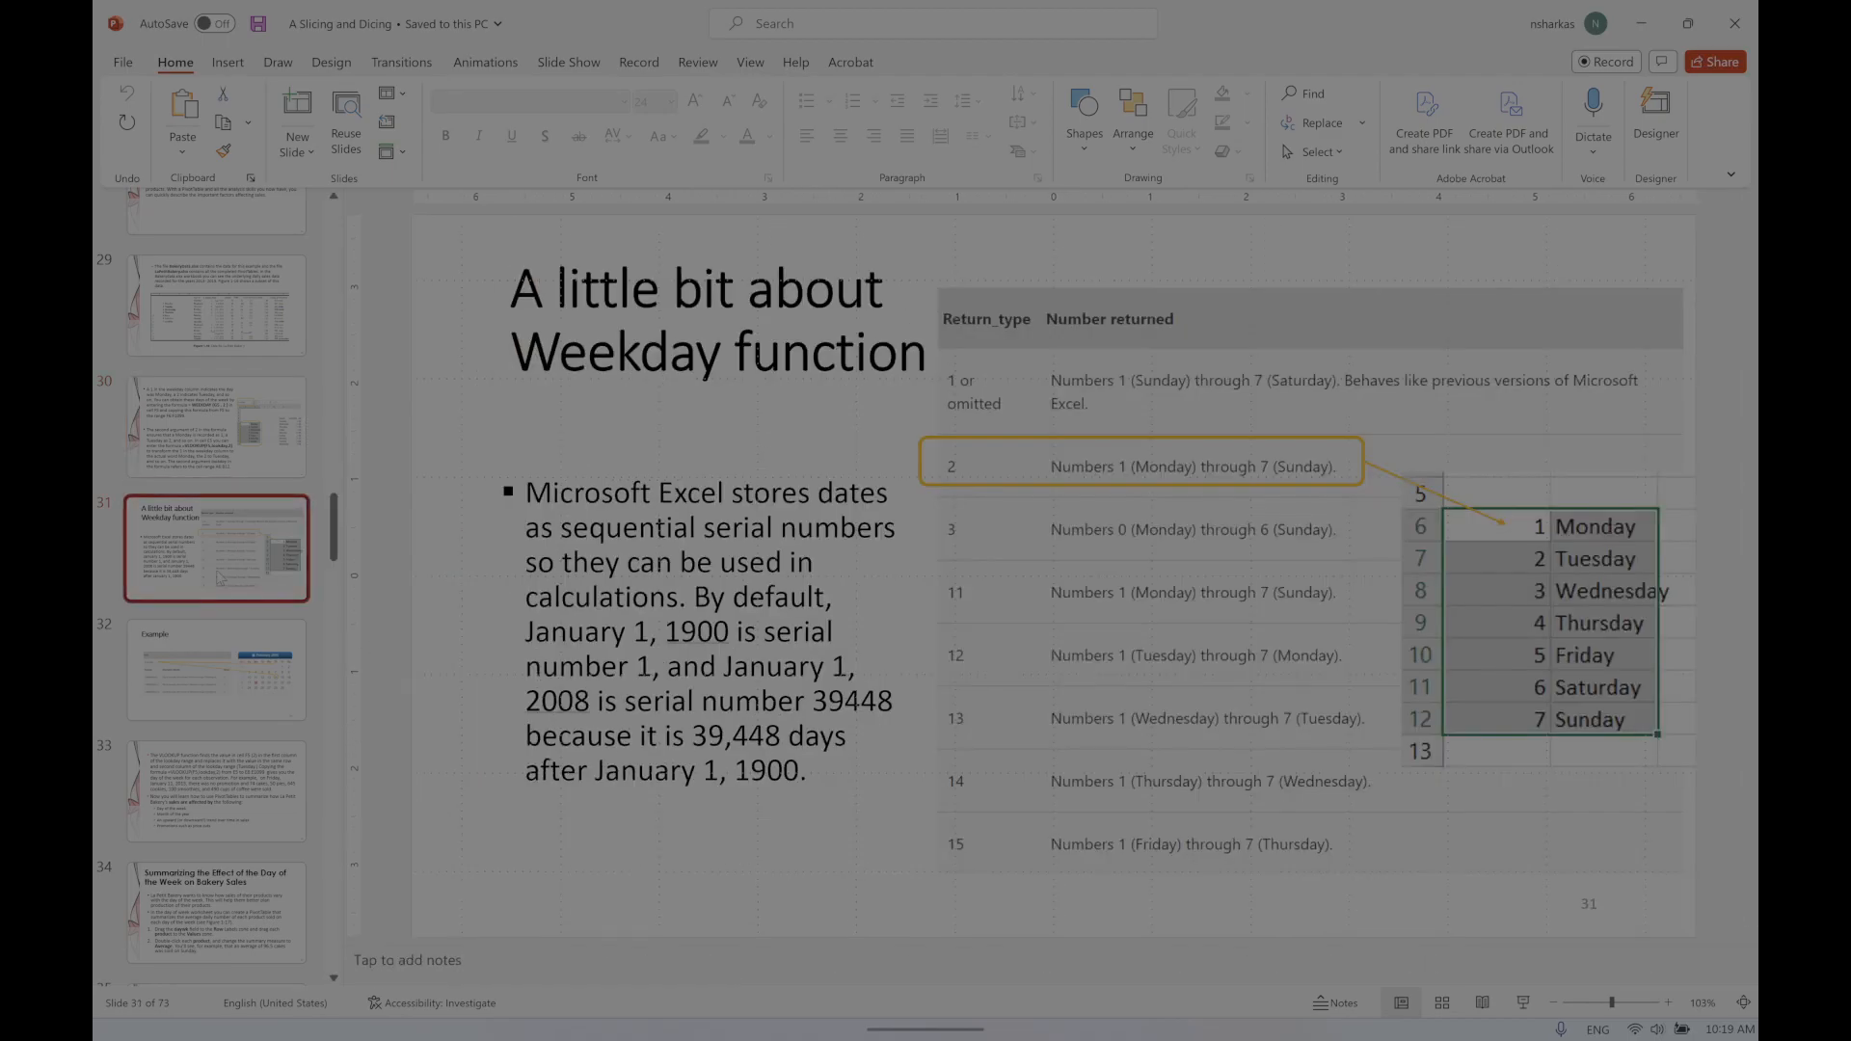
scroll(216, 547, down, 1)
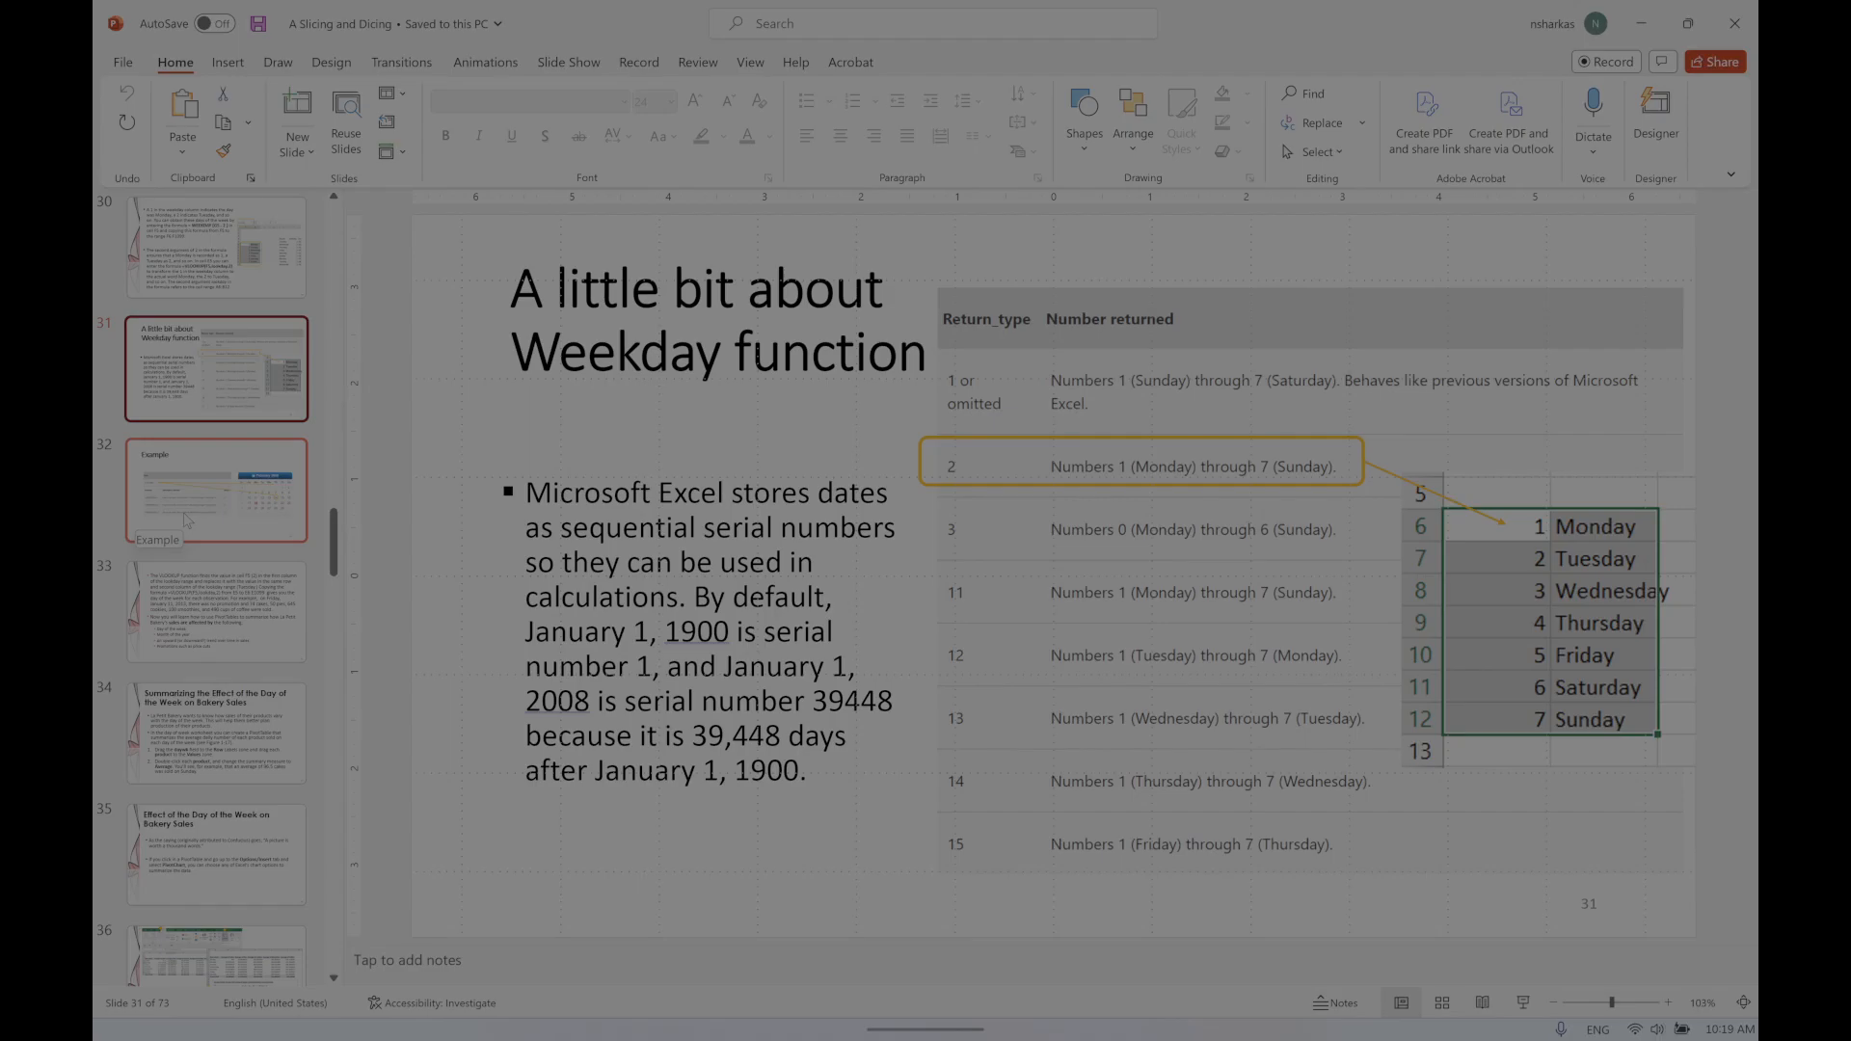
click(187, 520)
scroll(187, 521, down, 2)
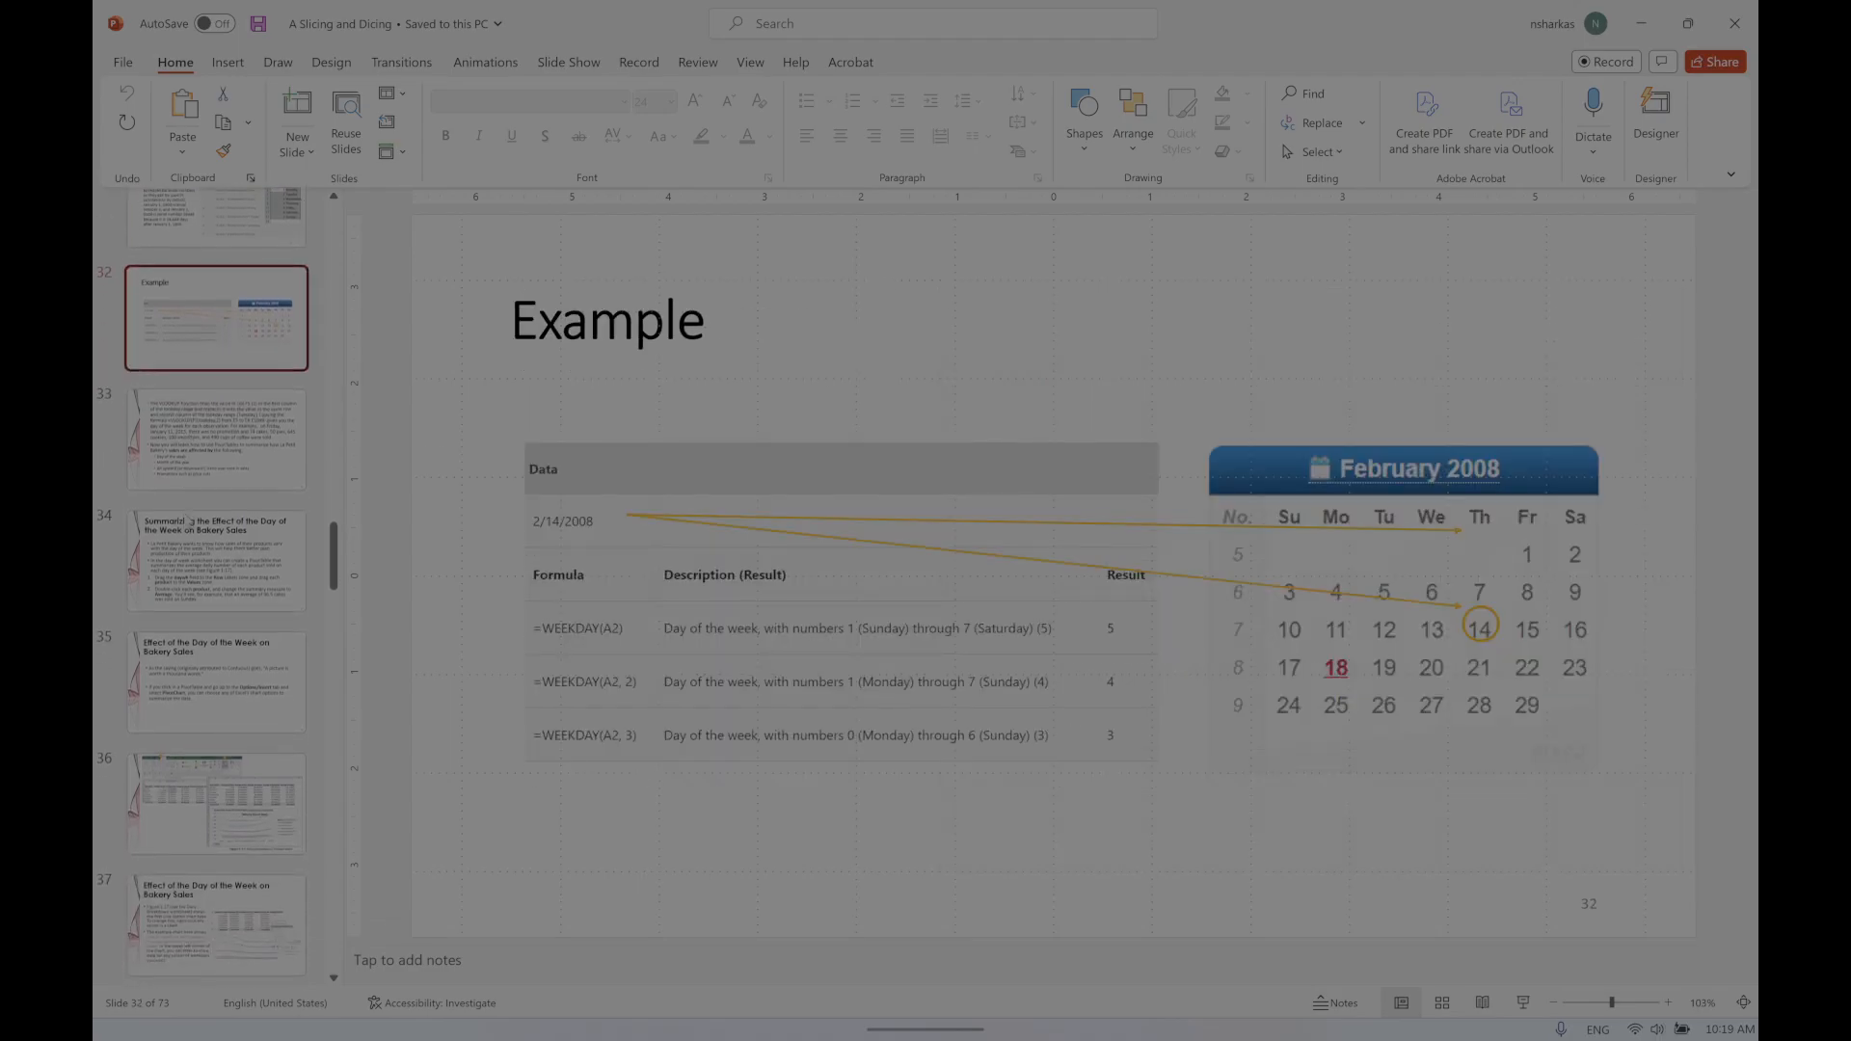
click(203, 436)
scroll(200, 436, down, 1)
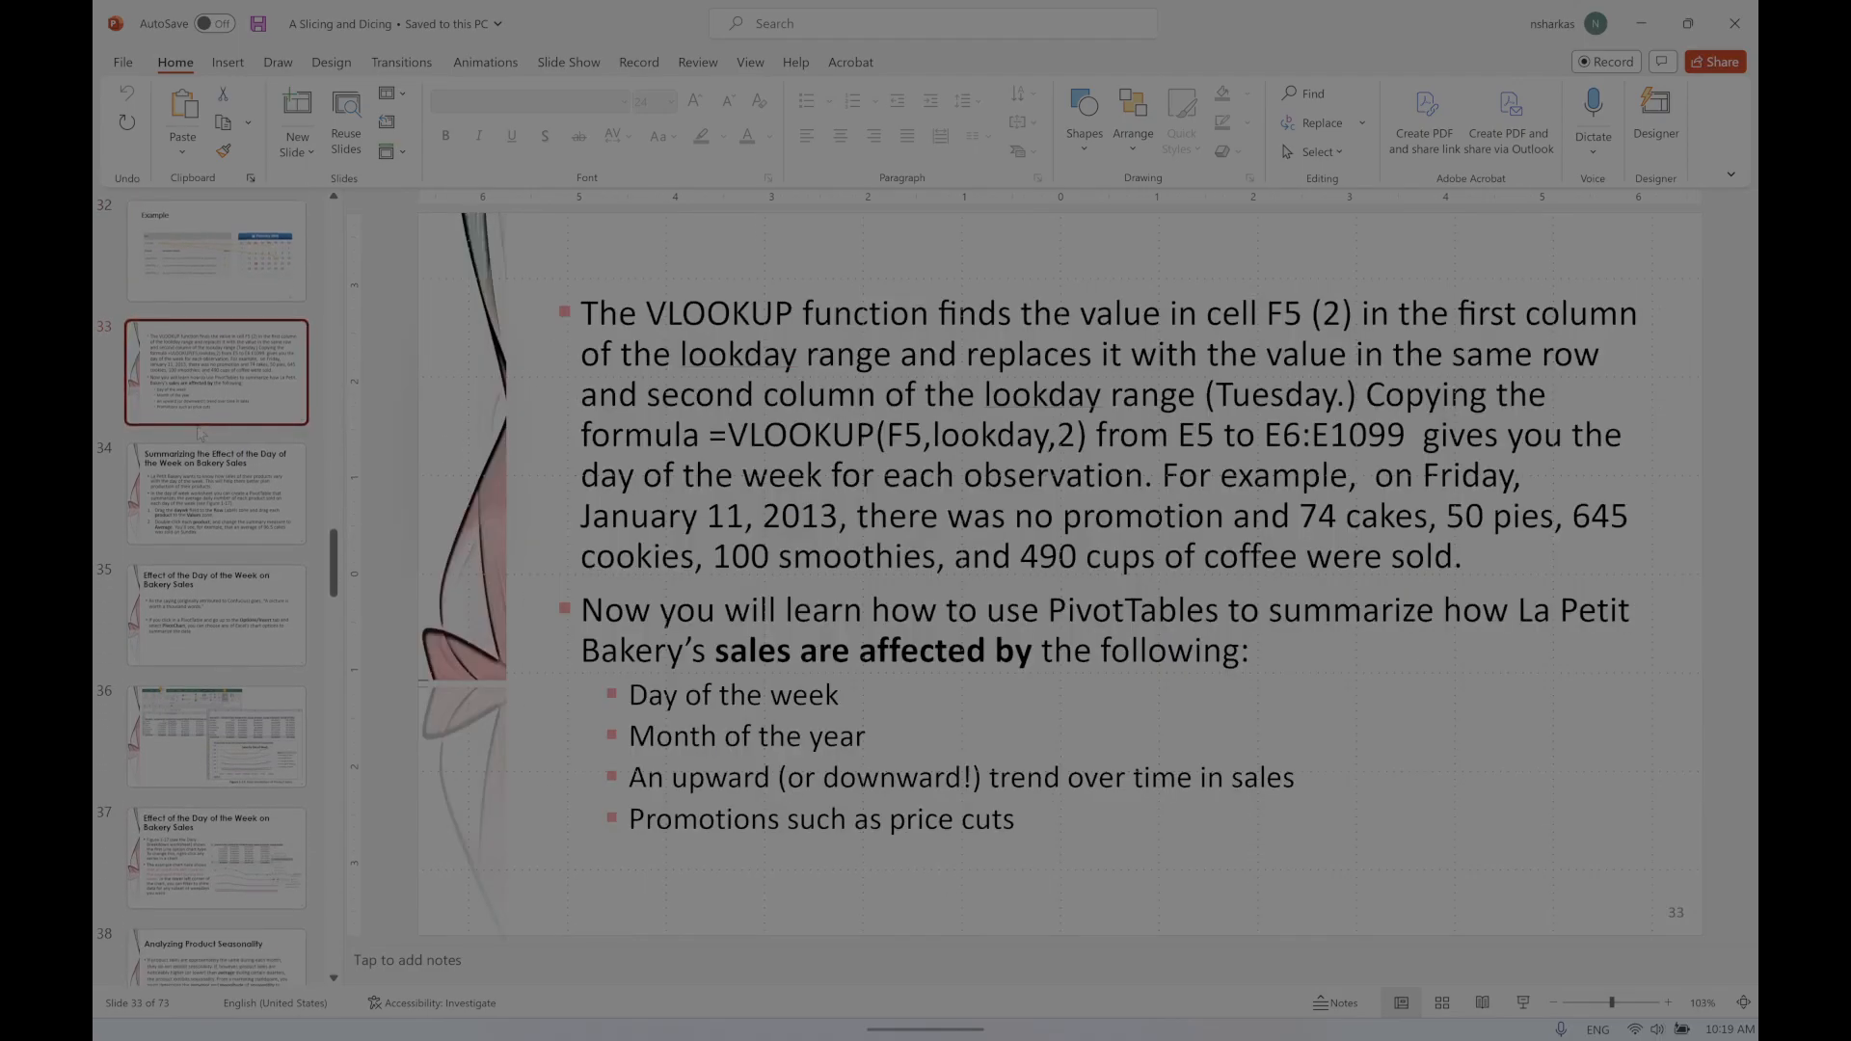
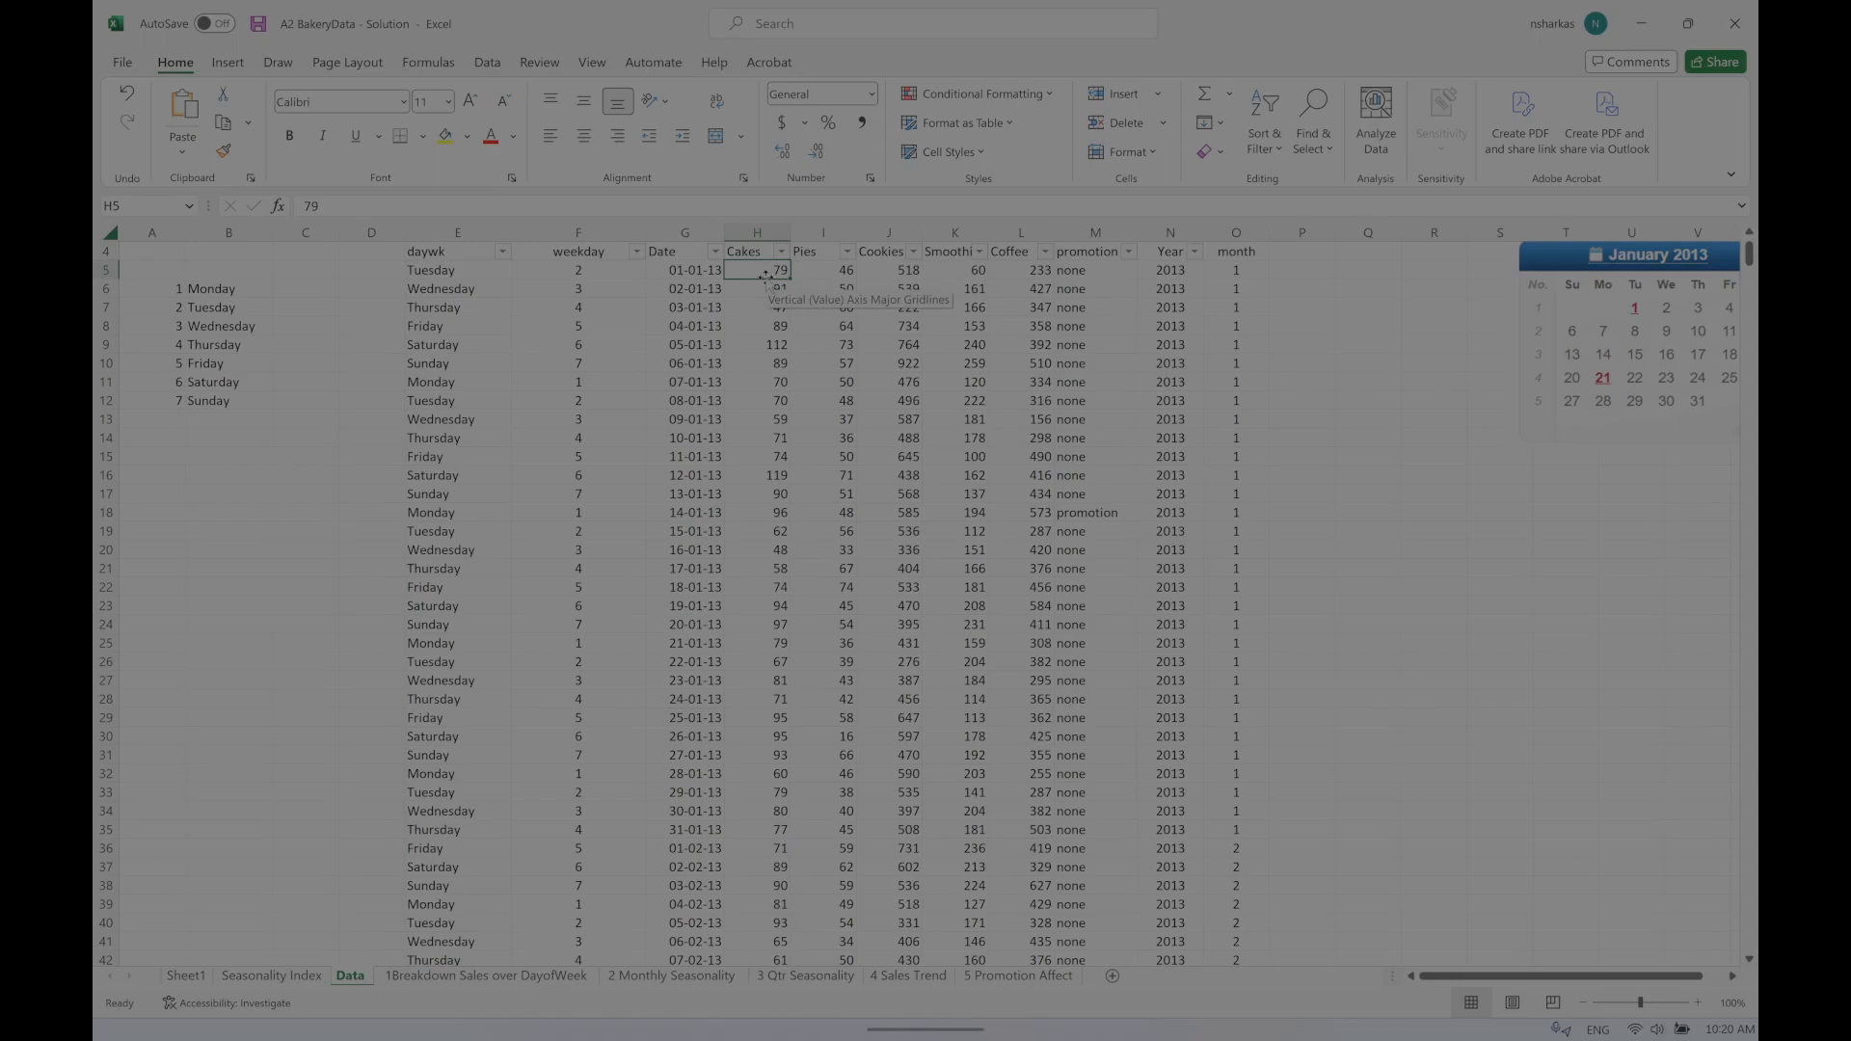
Step: In the Excel bakery workbook, examine the 2013 PivotTable and its value fields on the 1Breakdown Sales over DayofWeek sheet
click(231, 63)
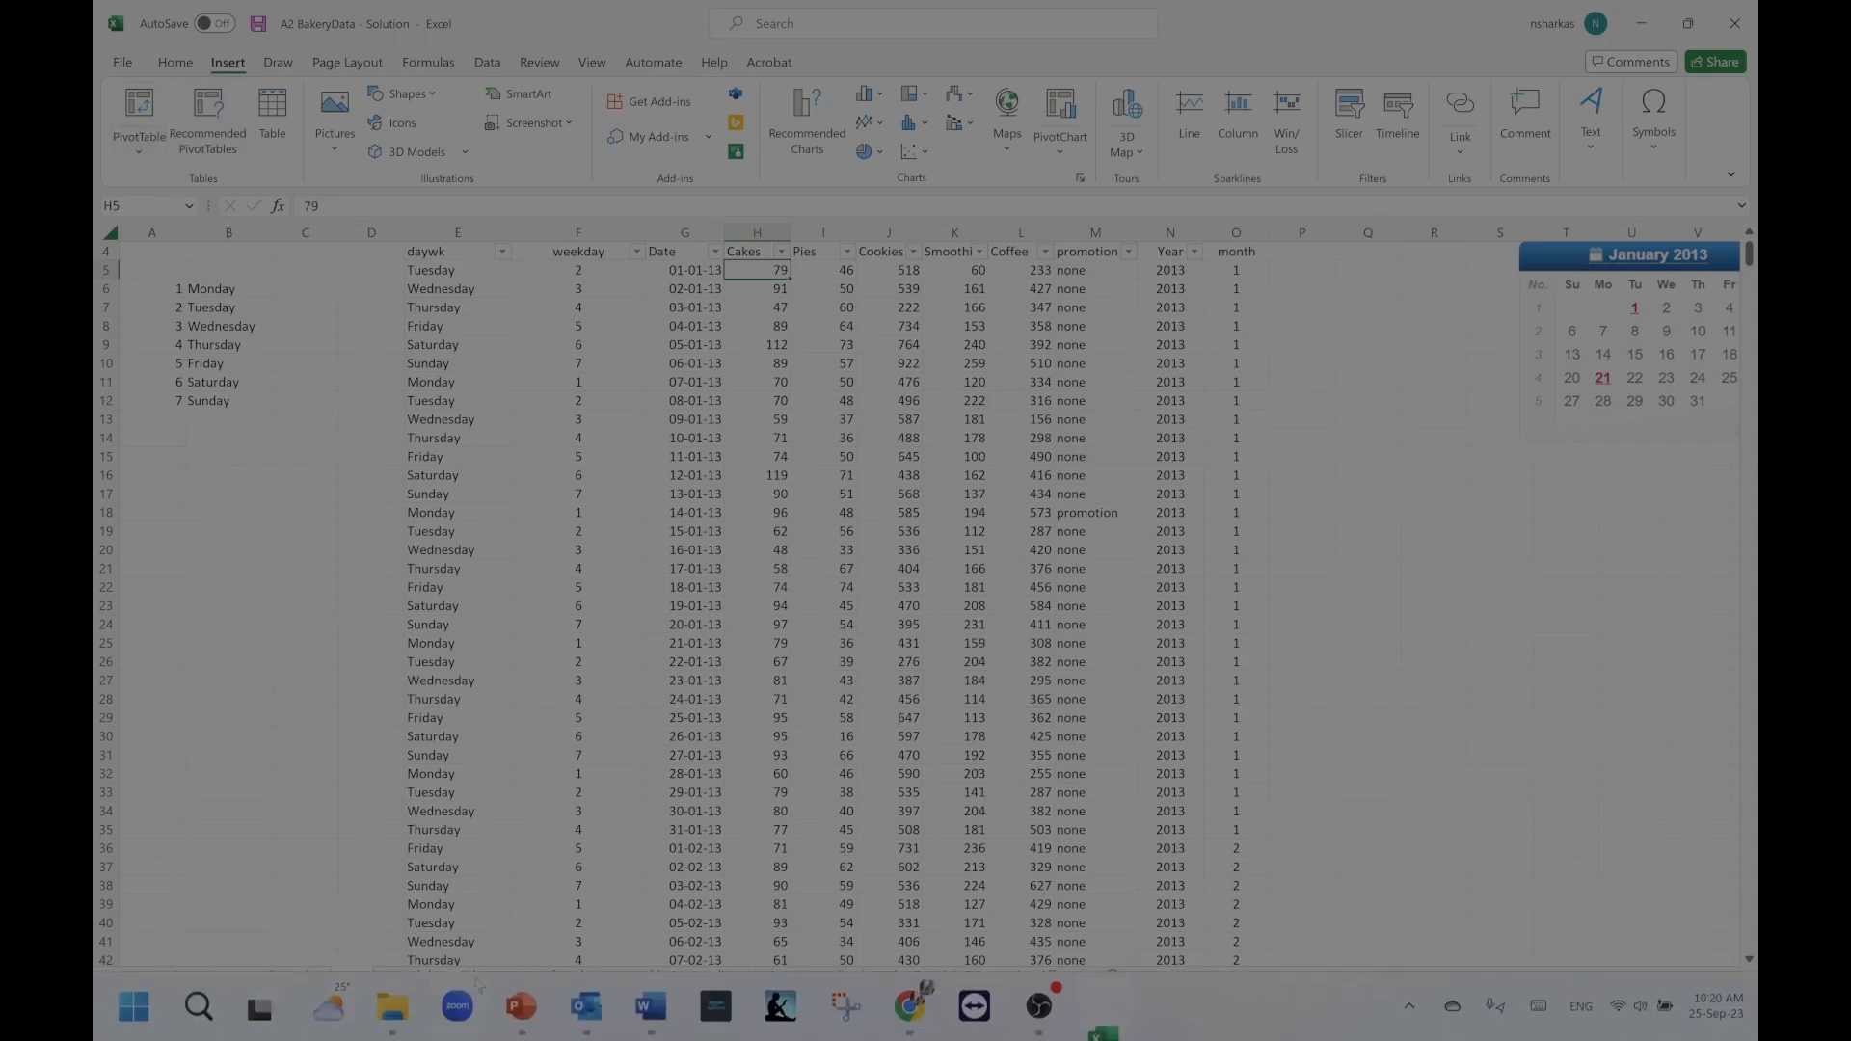
click(479, 927)
click(477, 977)
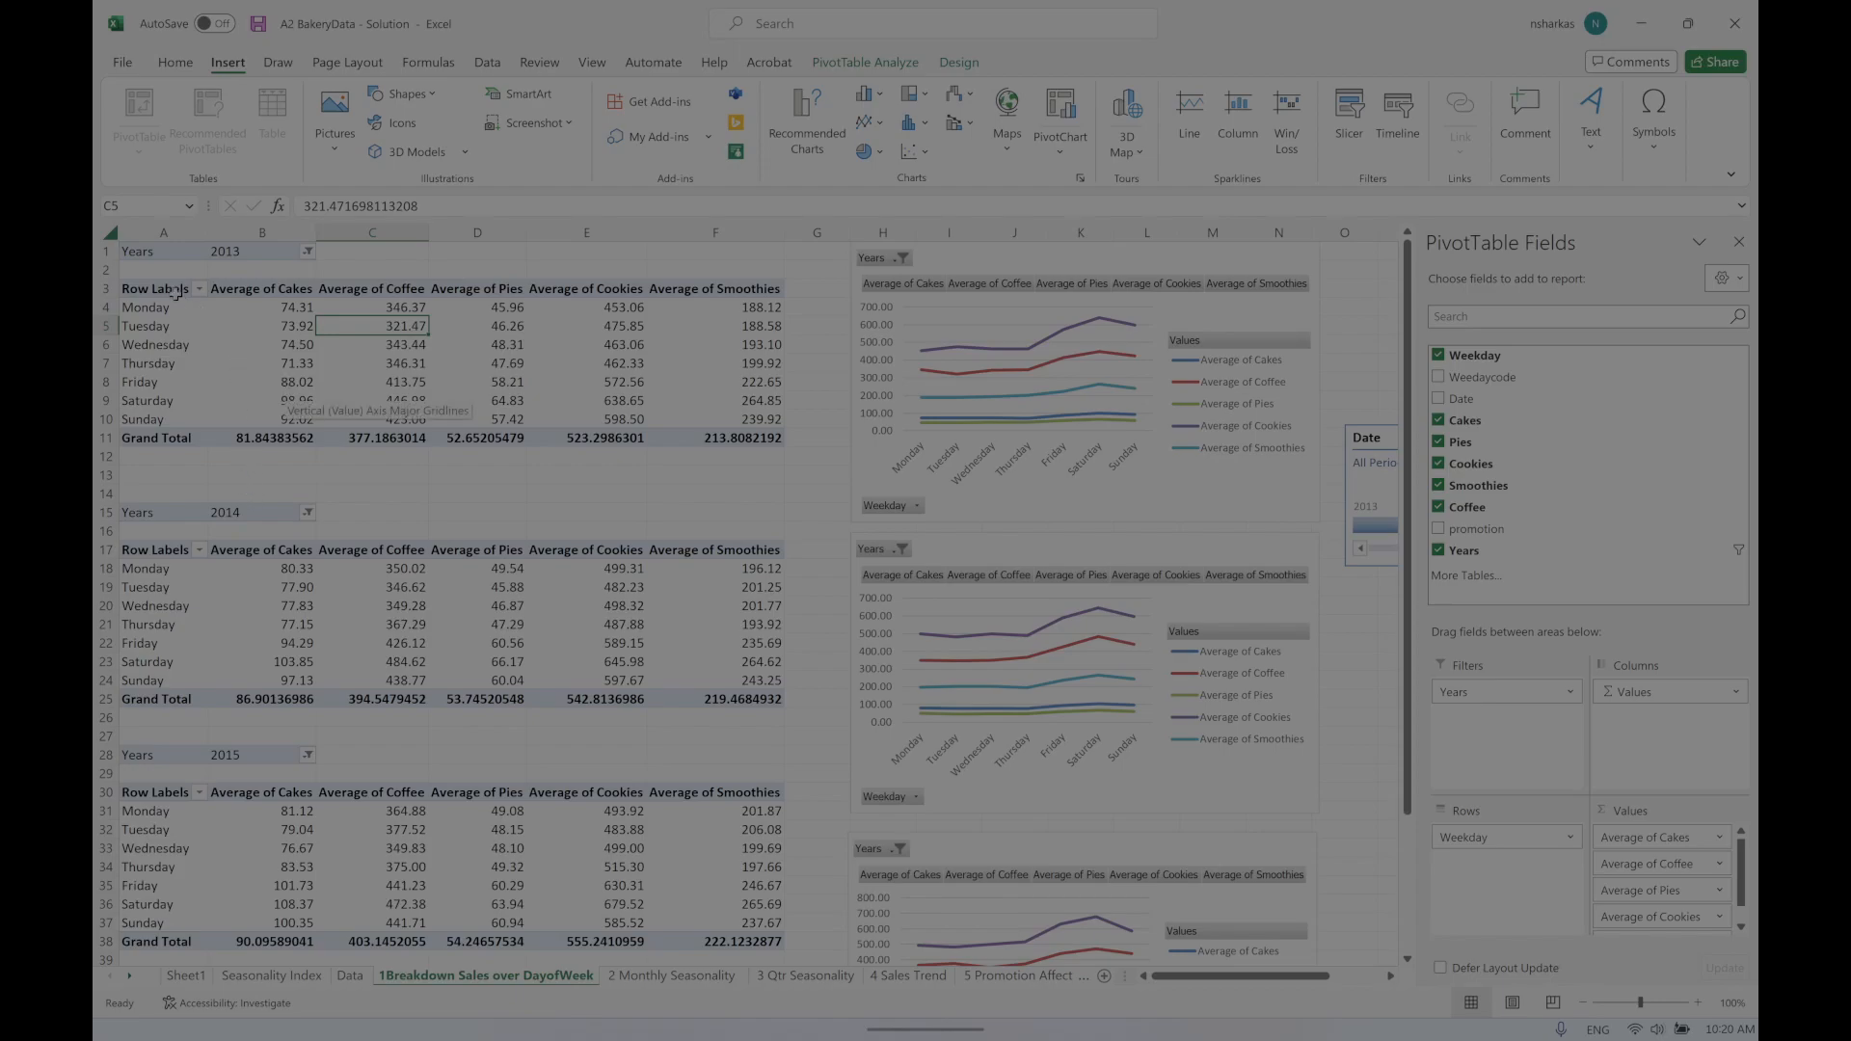
drag(145, 253, 749, 421)
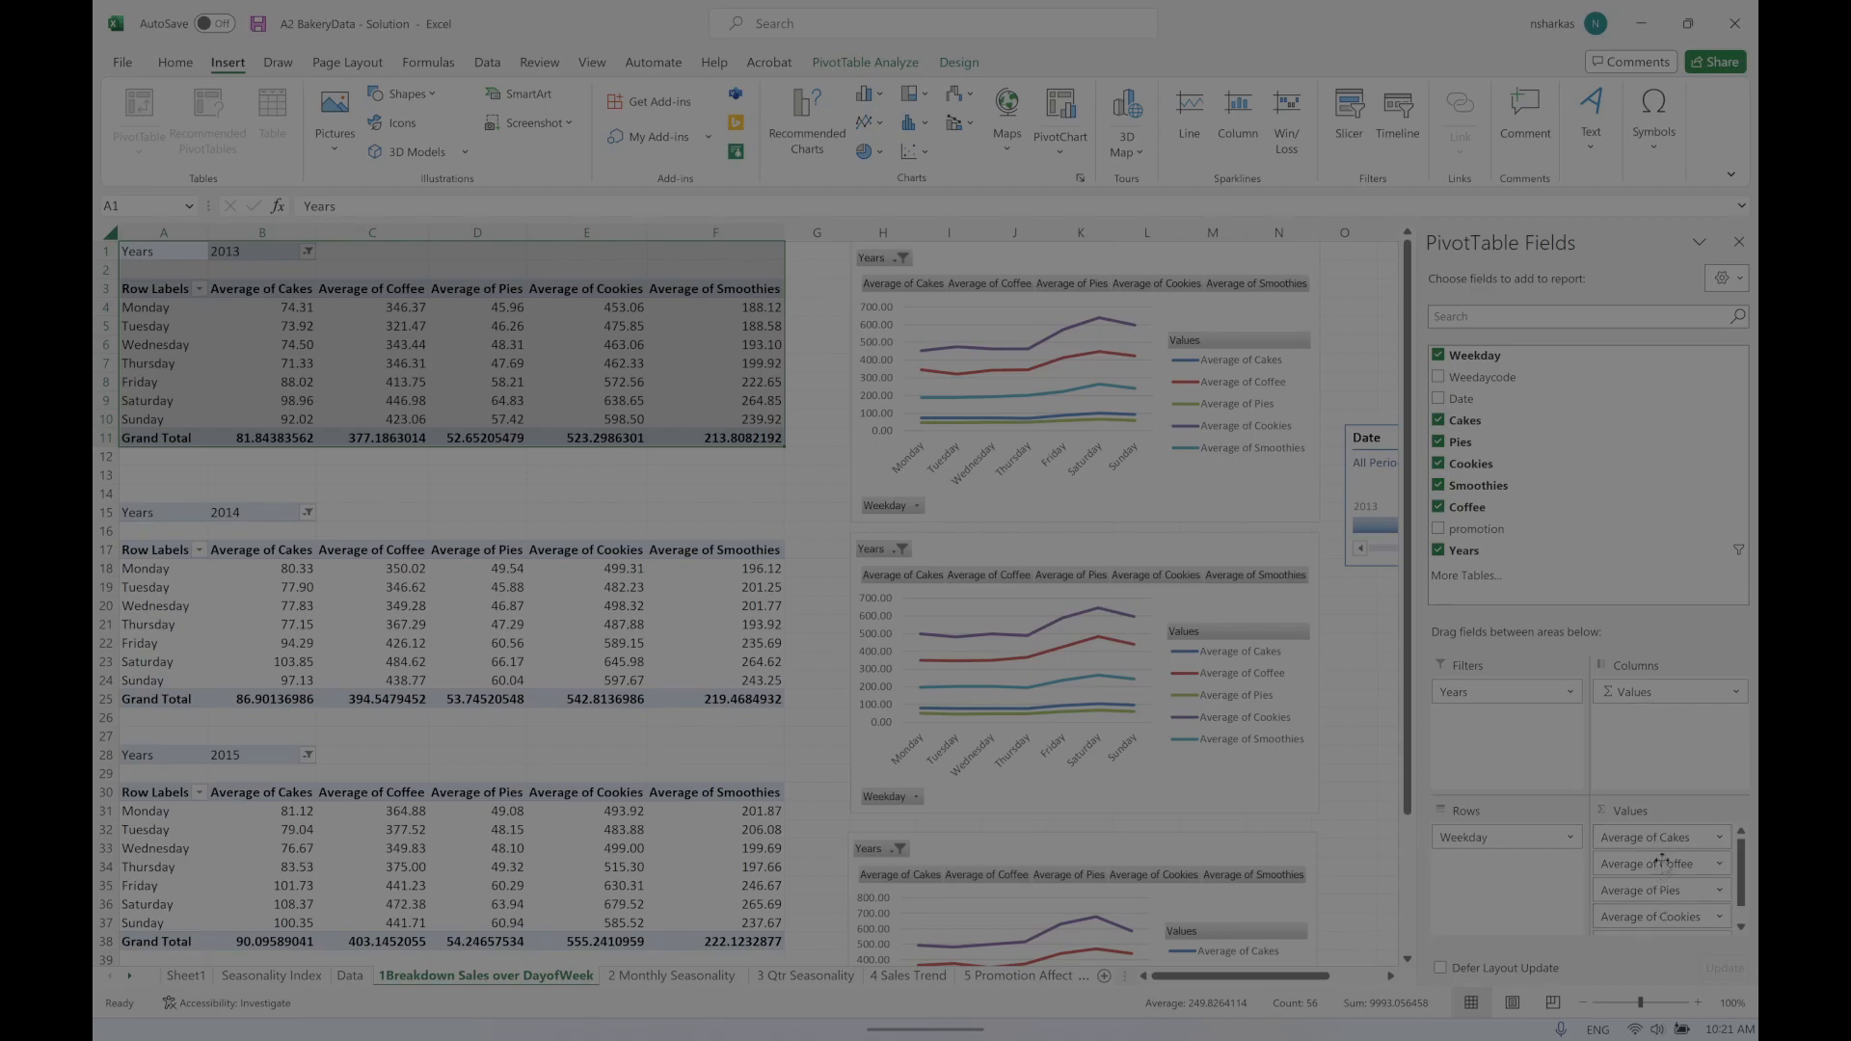
scroll(1661, 853, down, 1)
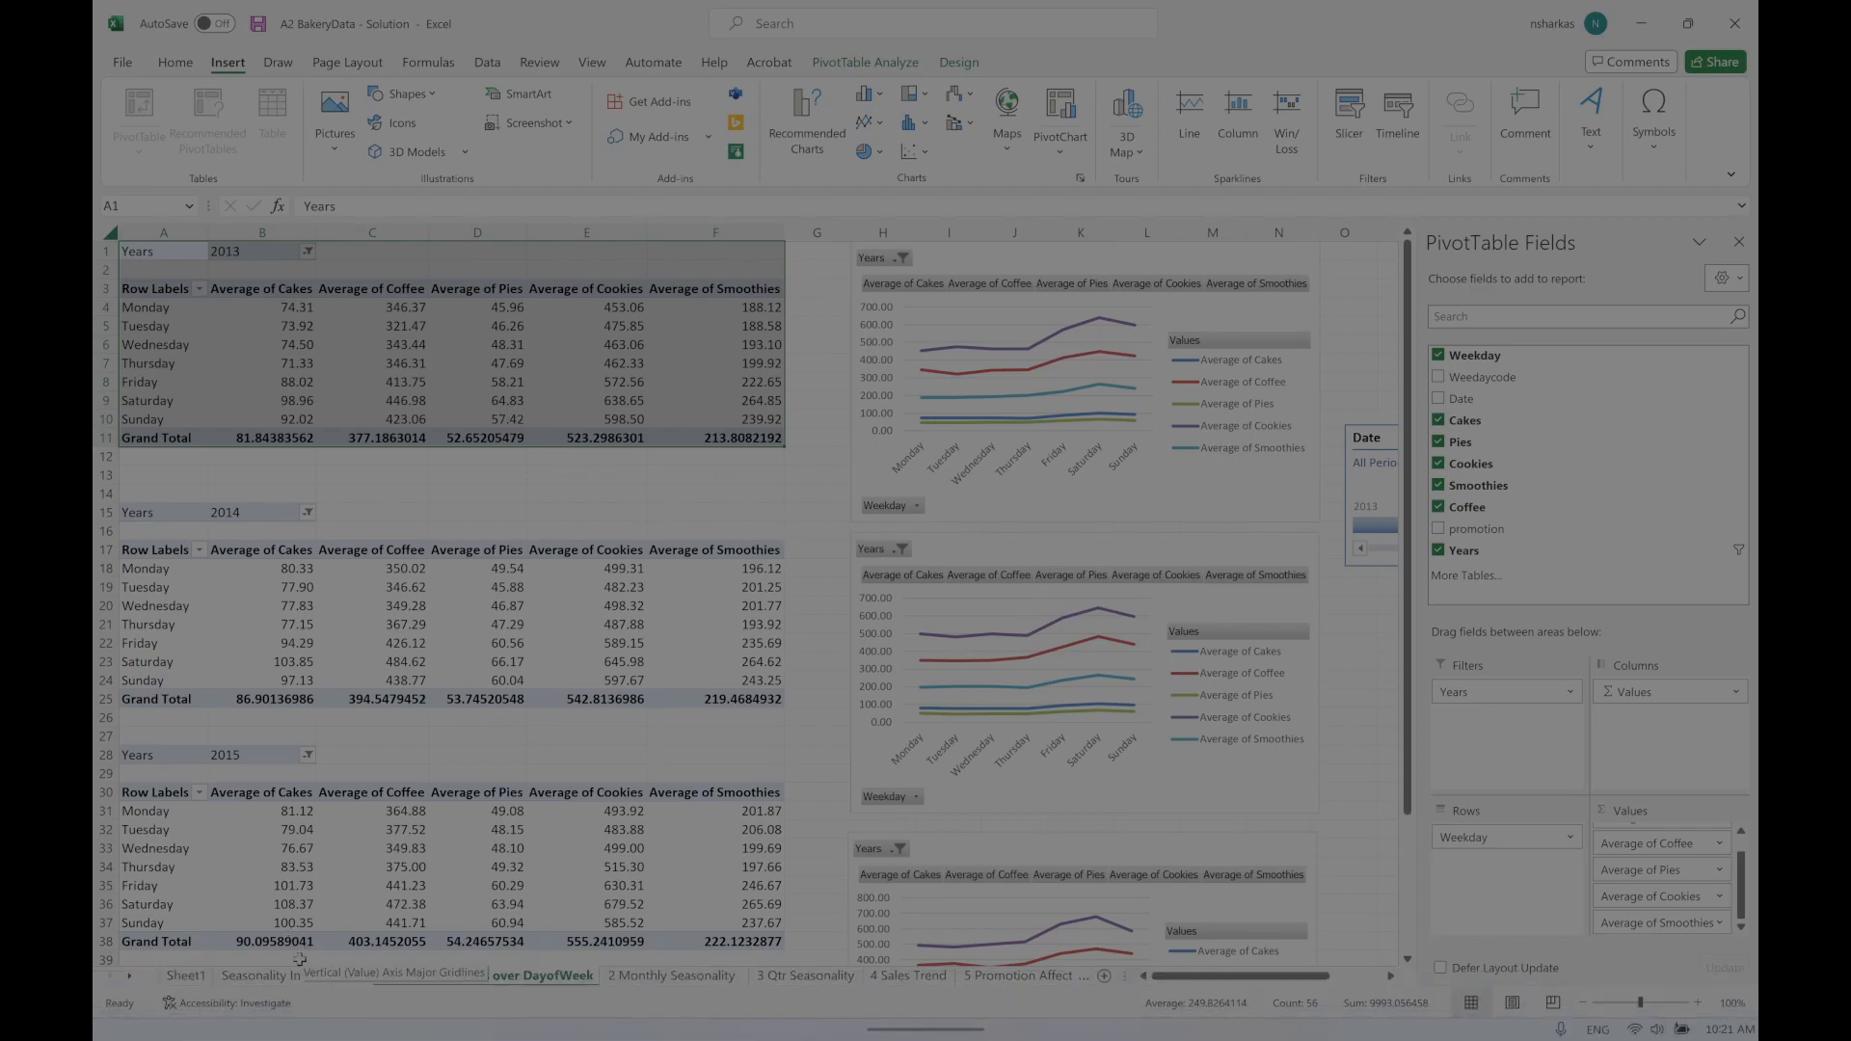
Step: Return to the Data sheet and highlight the product columns from Cakes to Coffee
click(270, 976)
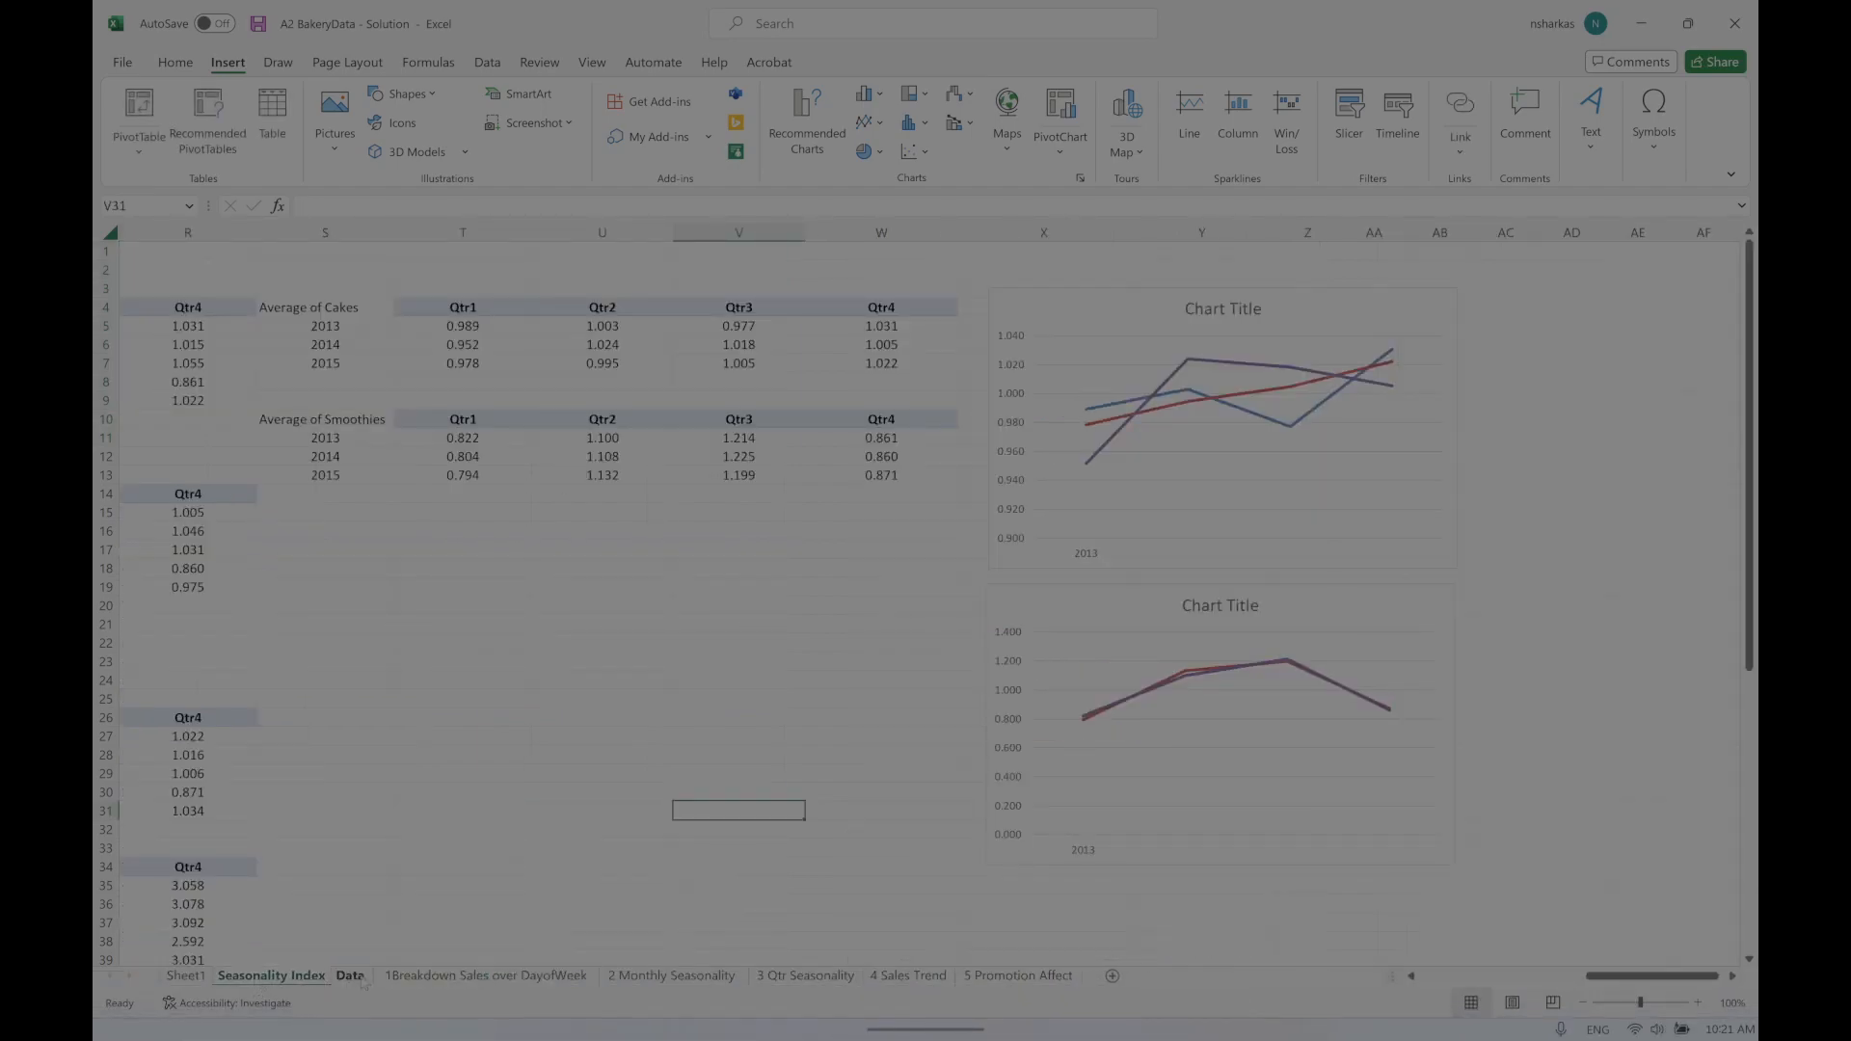
click(350, 975)
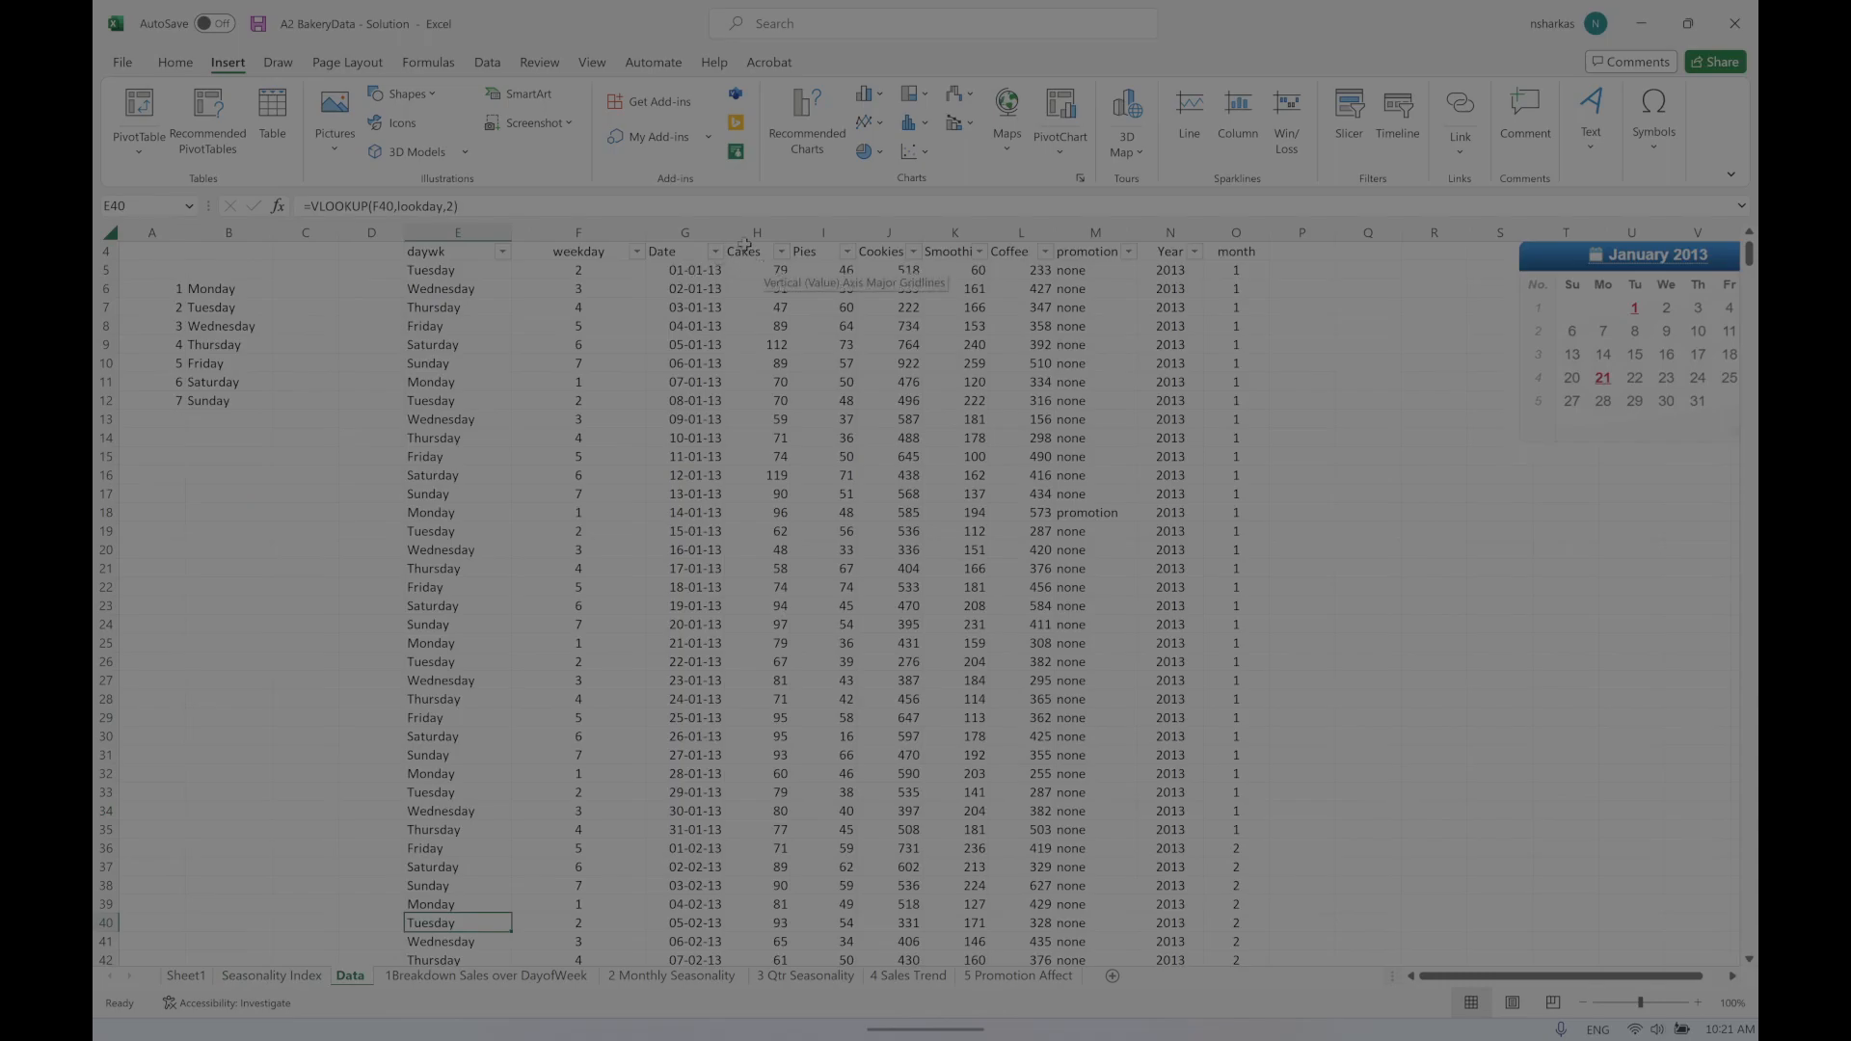
drag(747, 234, 1036, 208)
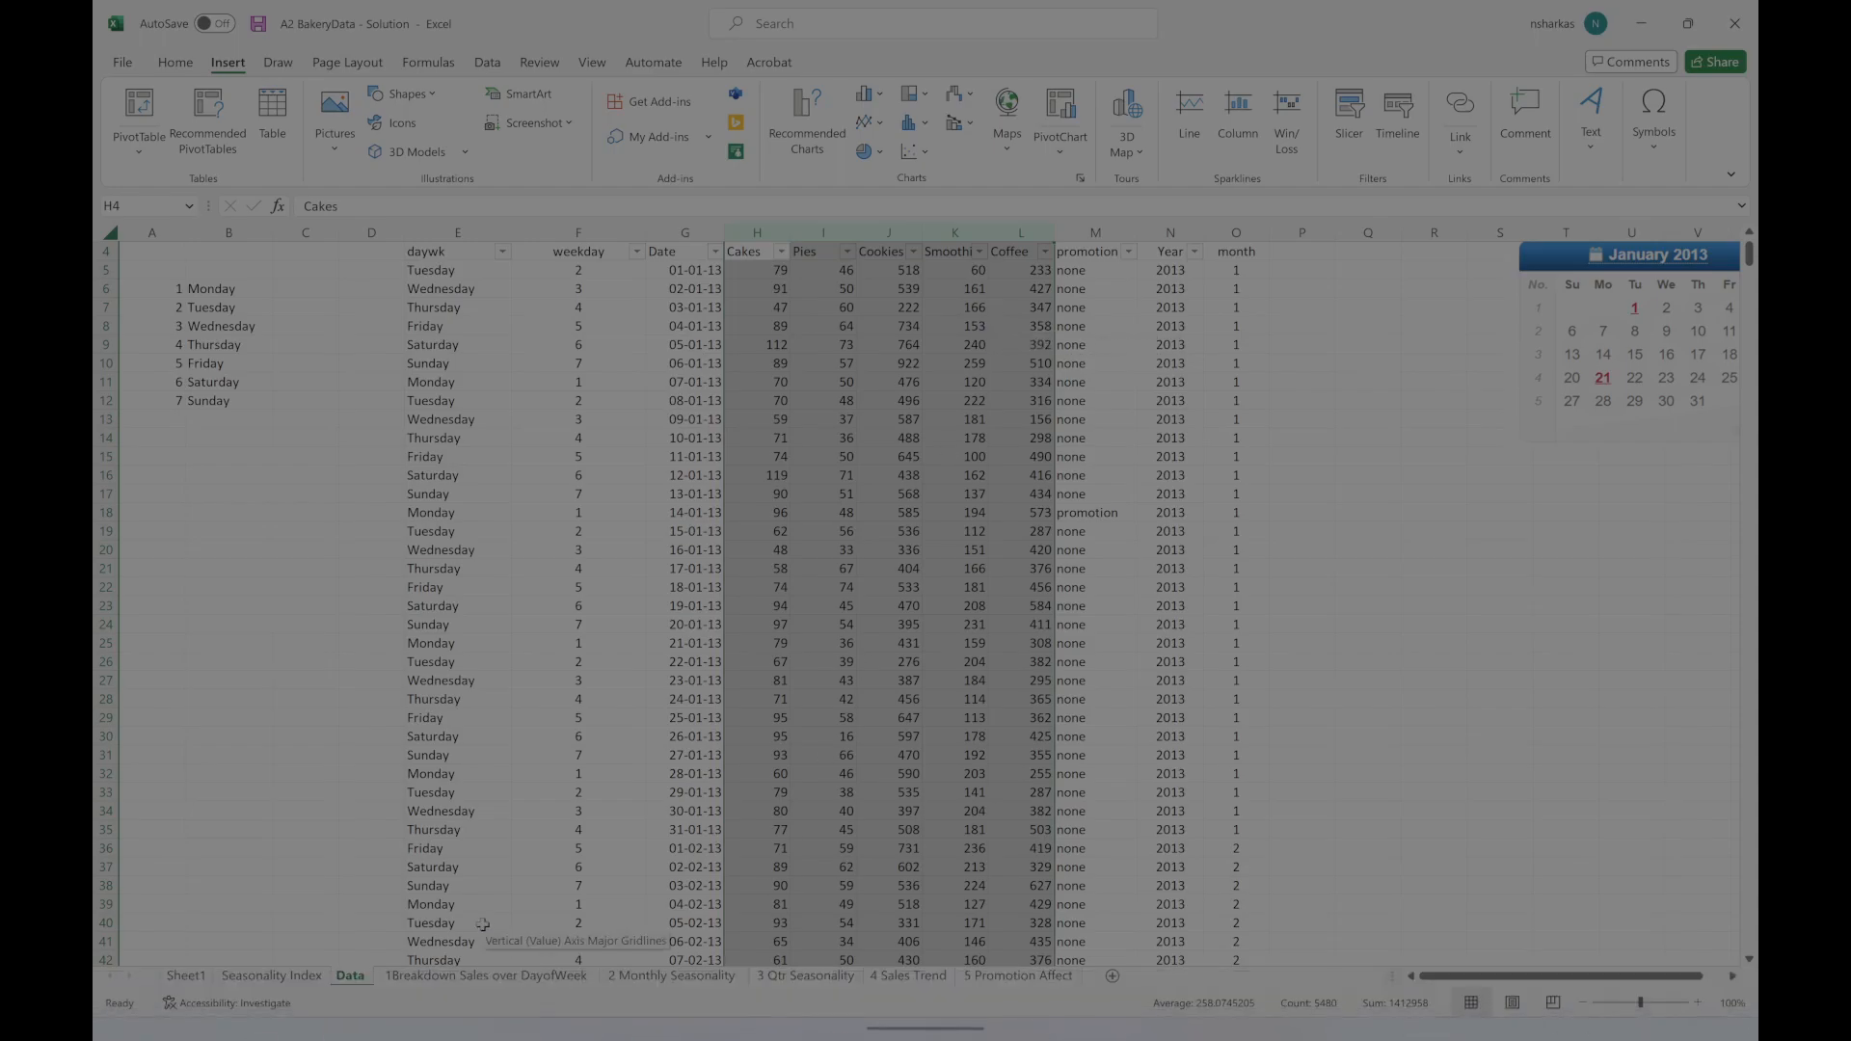
Step: Check how Average of Cakes is summarized and shown in the 2013 PivotTable on the 1Breakdown Sales over DayofWeek sheet
click(485, 975)
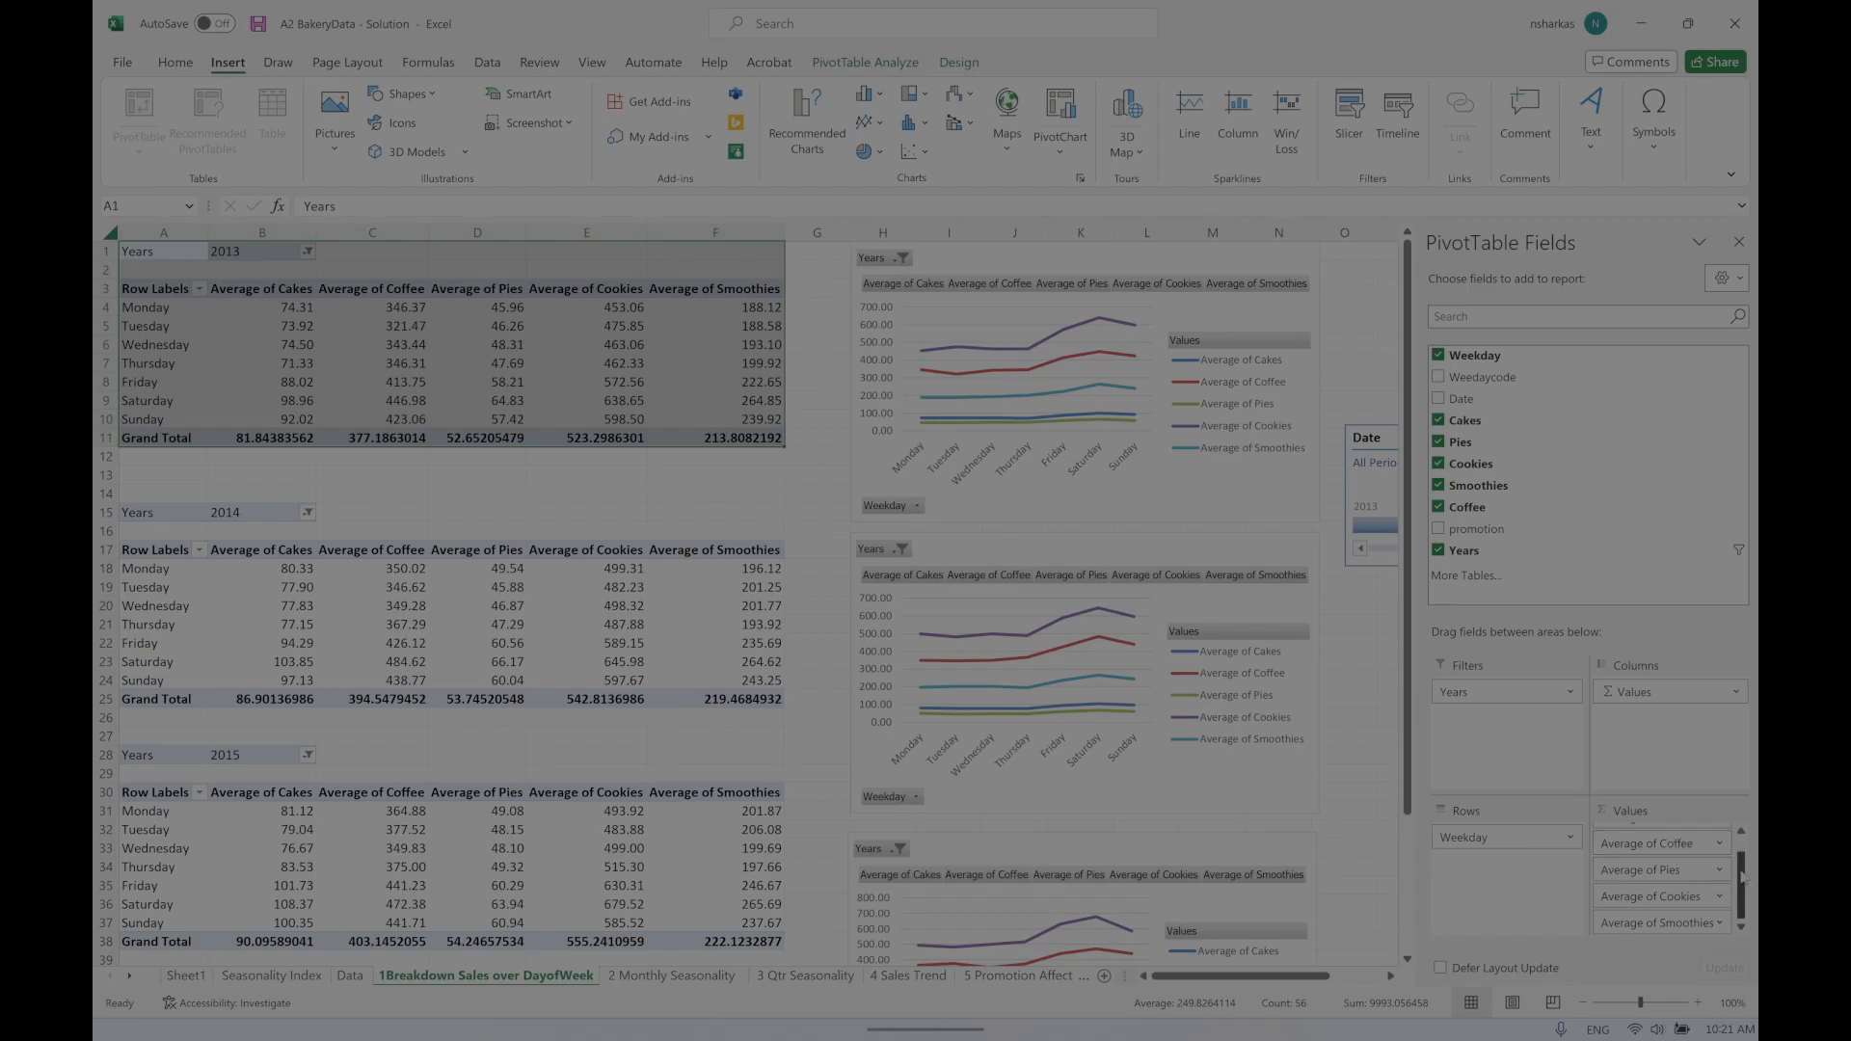
scroll(1746, 880, up, 1)
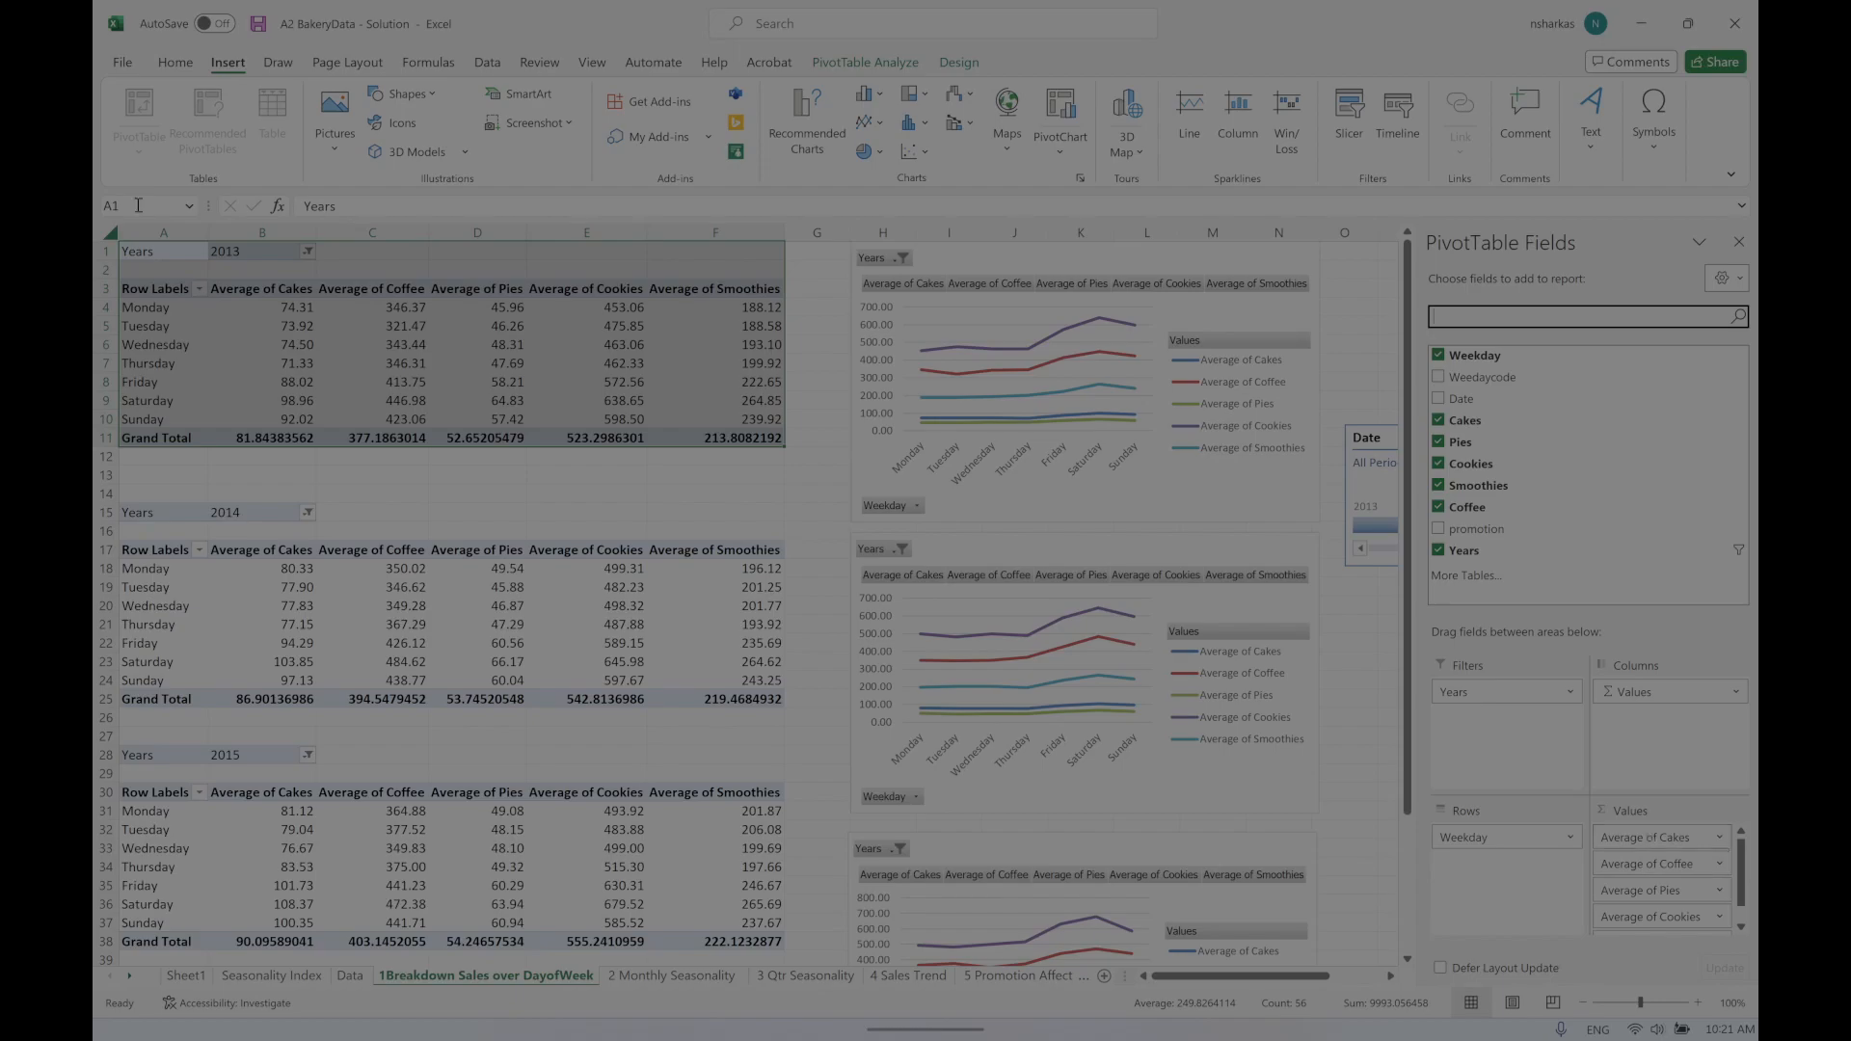
right_click(307, 288)
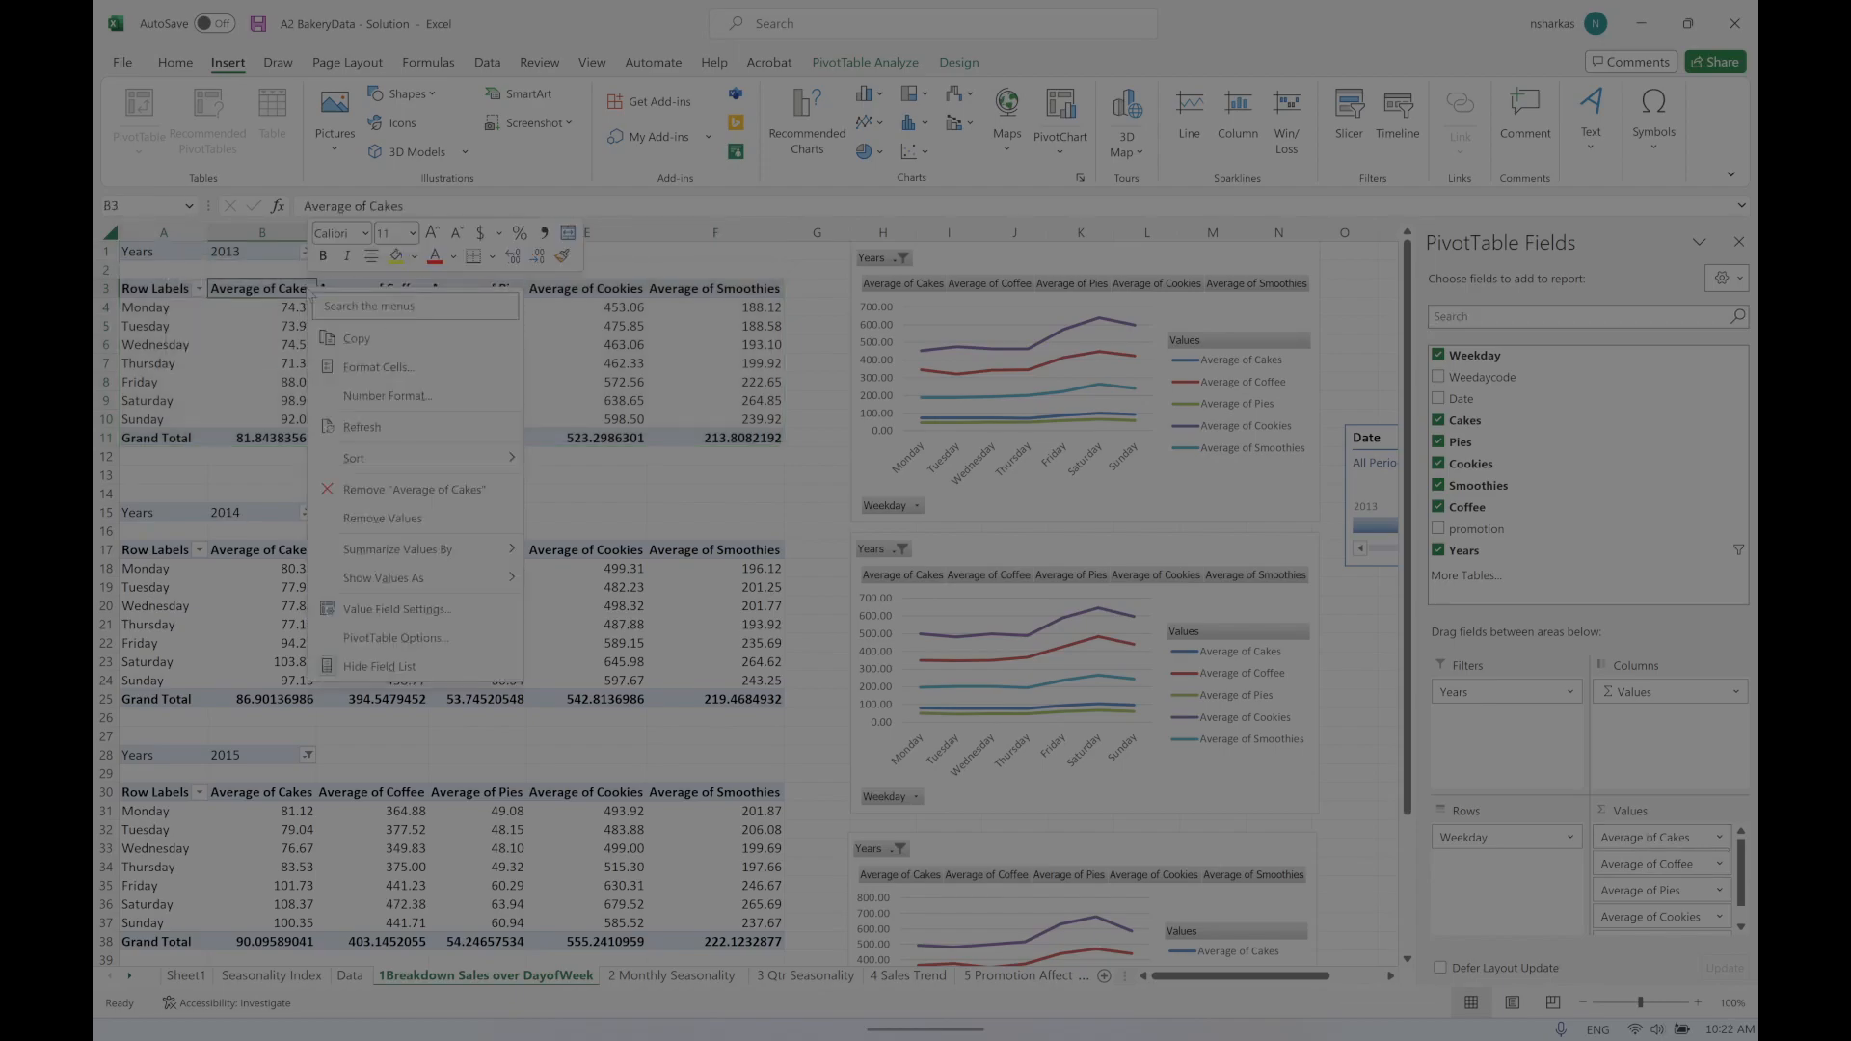
mouse_move(427, 588)
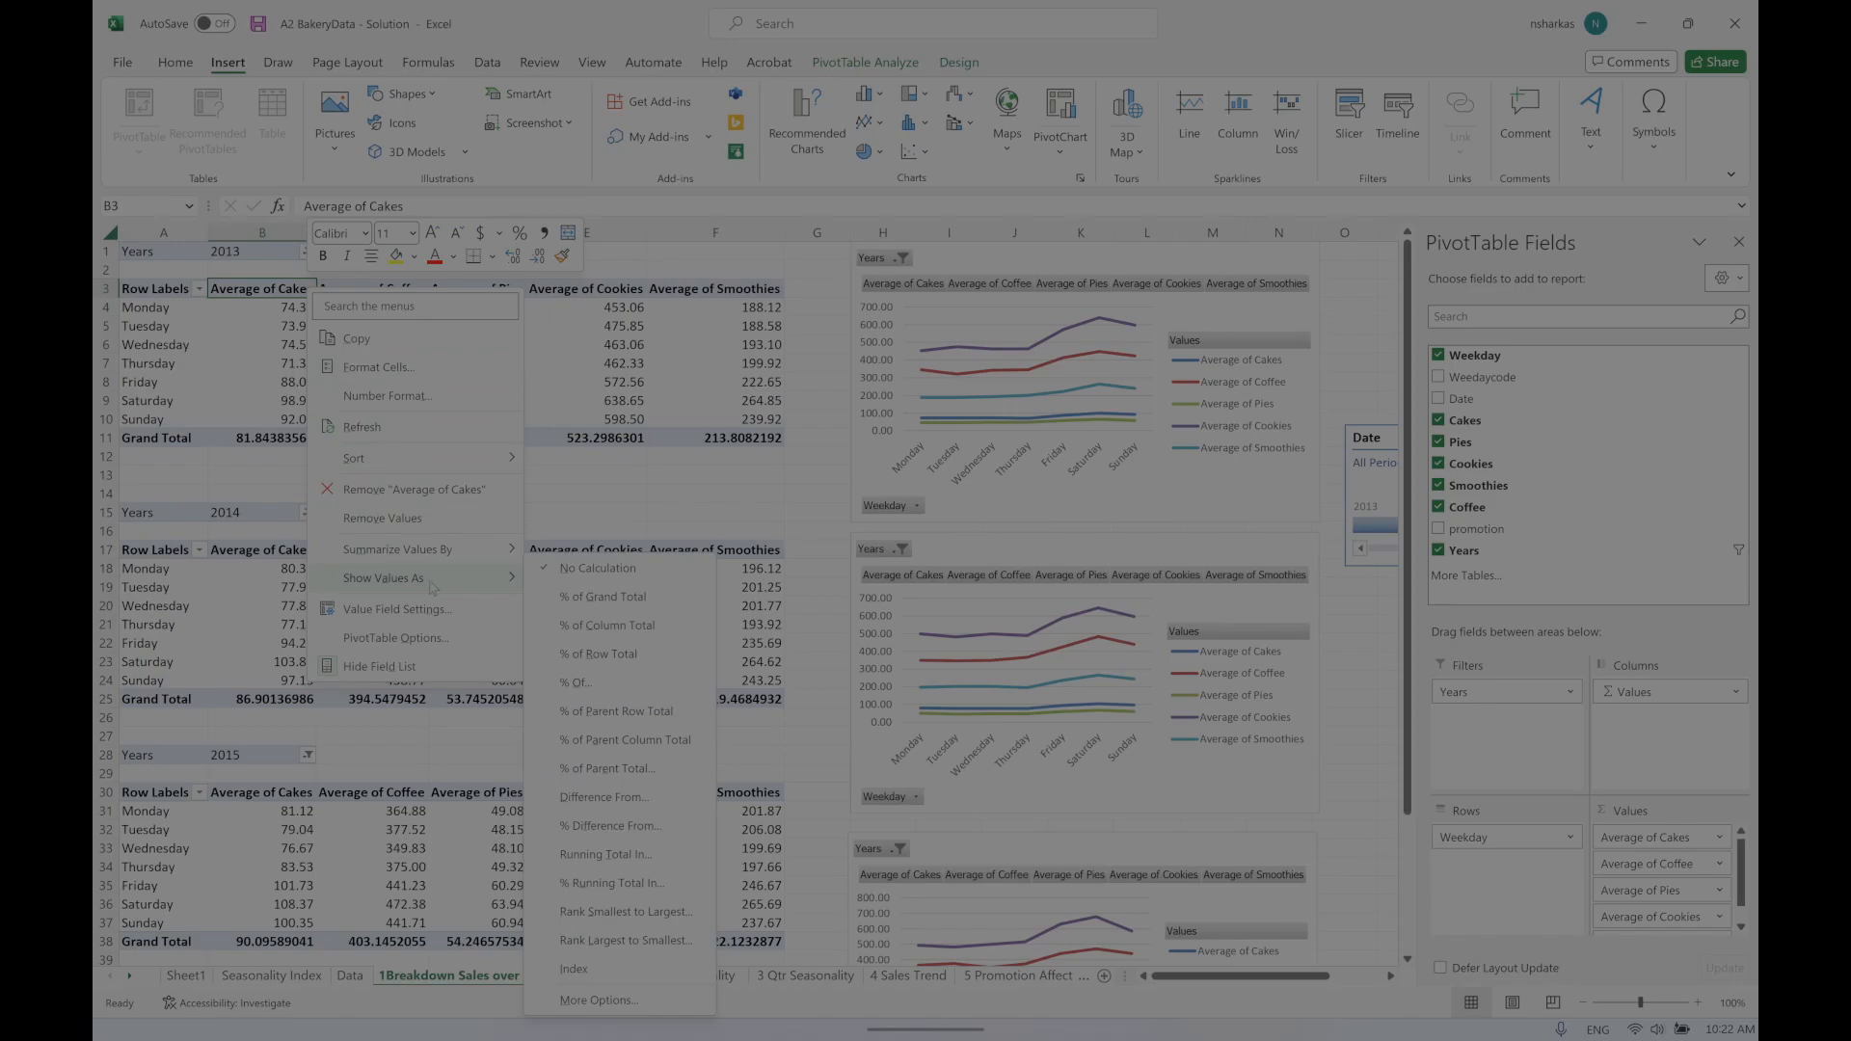
mouse_move(447, 552)
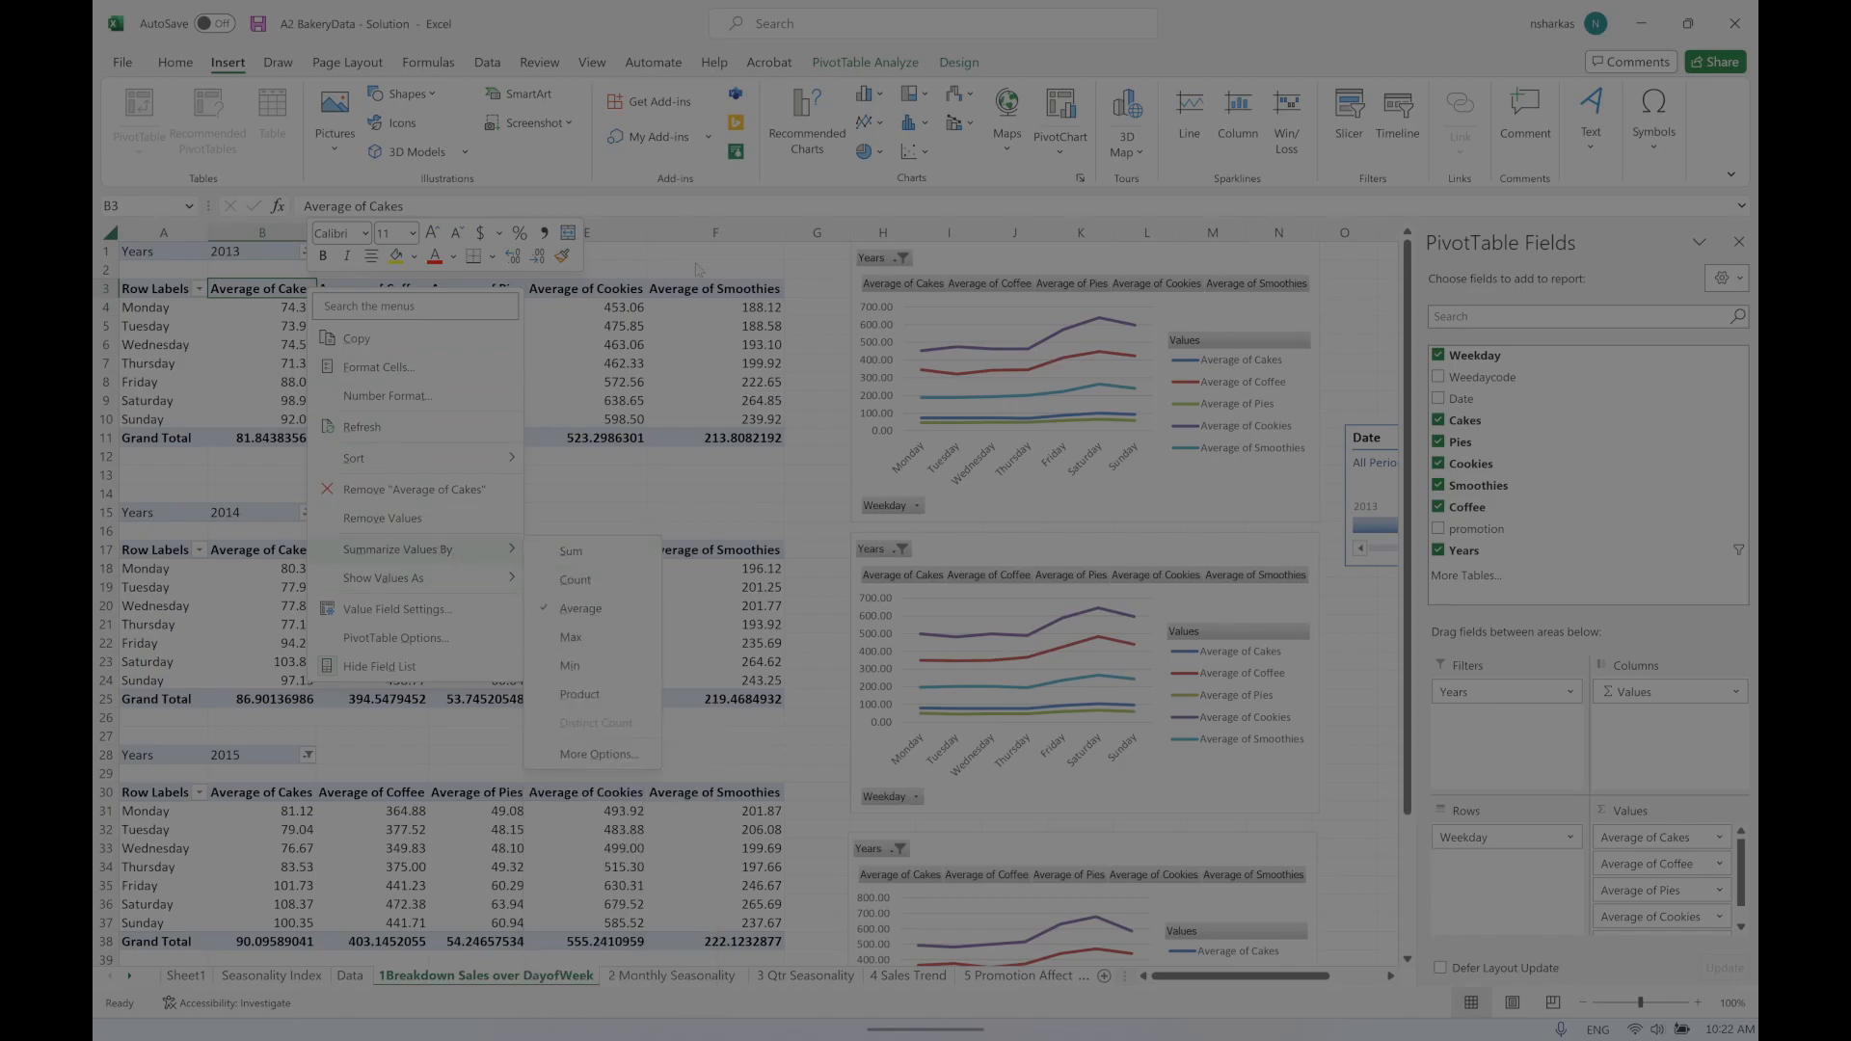
click(694, 272)
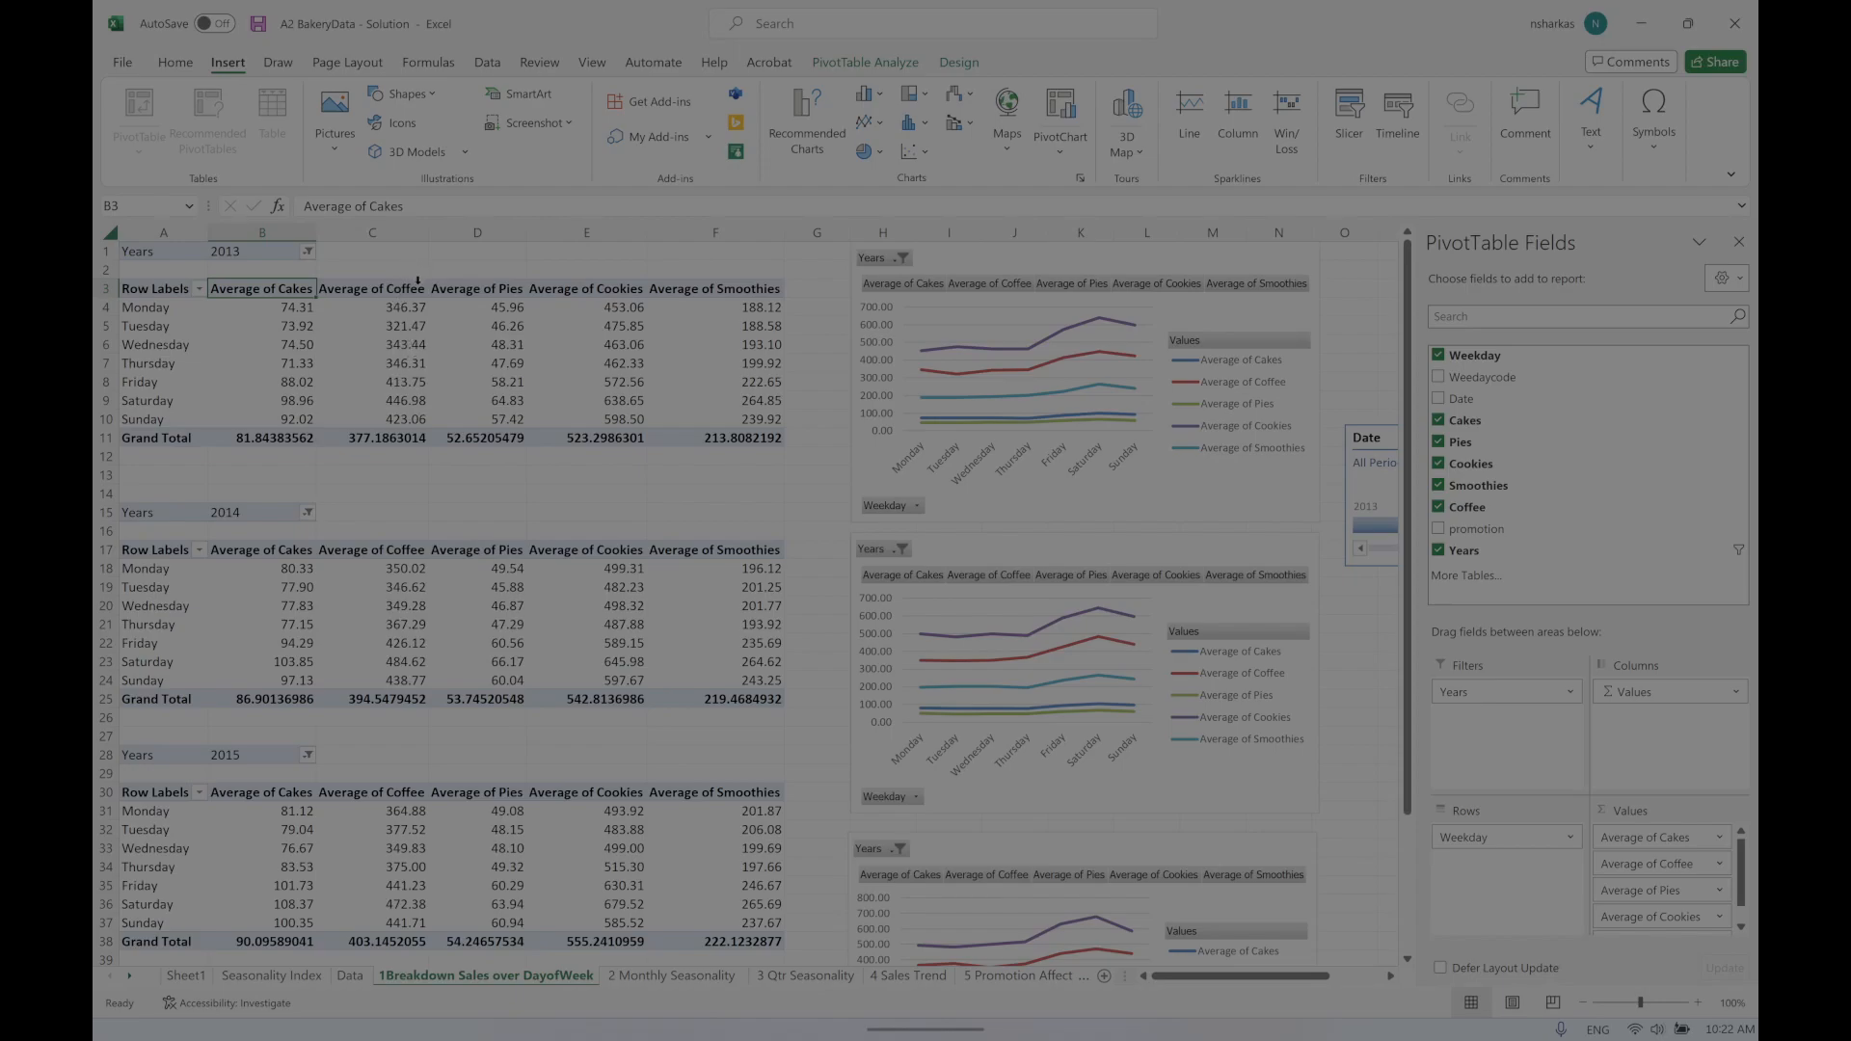
Step: Review the 2013 PivotTable's weekday averages and year filter together with the 2014 PivotTable
mouse_move(584, 300)
mouse_move(757, 334)
click(265, 253)
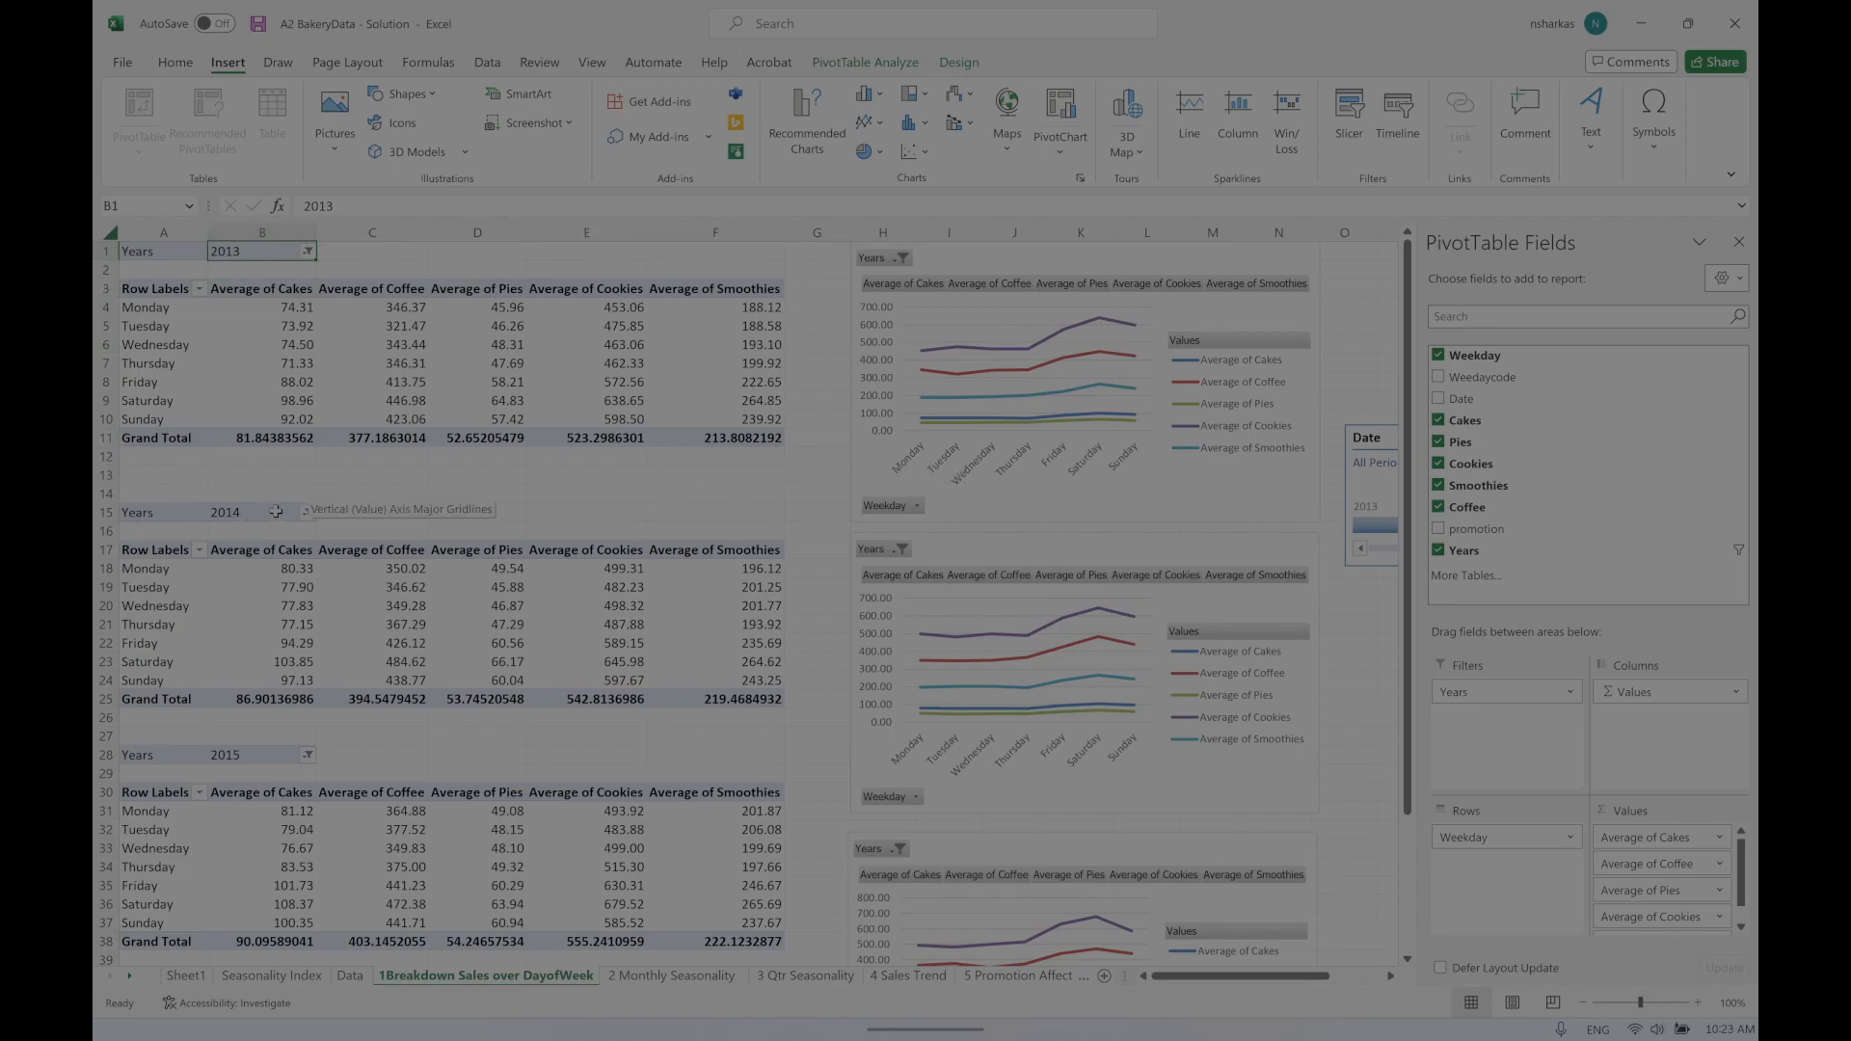
click(286, 607)
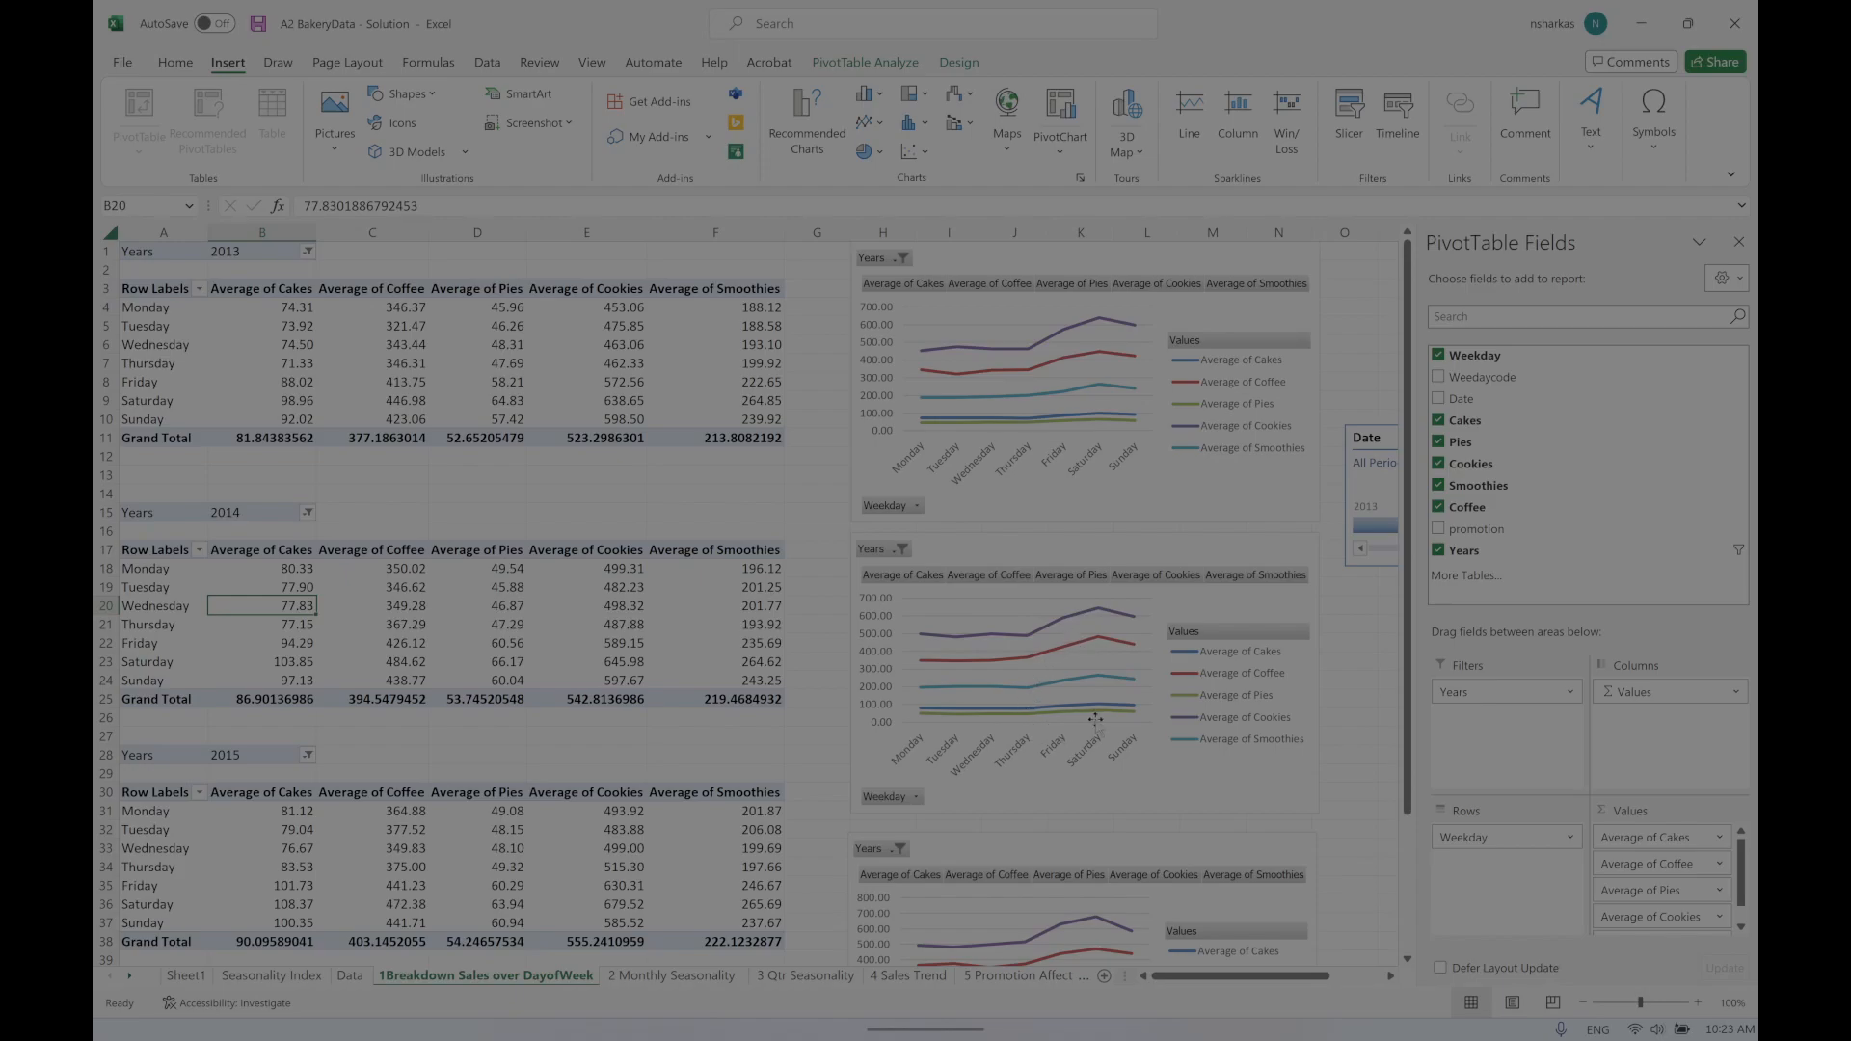
Step: Examine the yearly PivotCharts, highlighting the Average of Cookies line in the 2015 chart, and look over the 2016 PivotTable
scroll(256, 776, down, 1)
scroll(255, 776, down, 3)
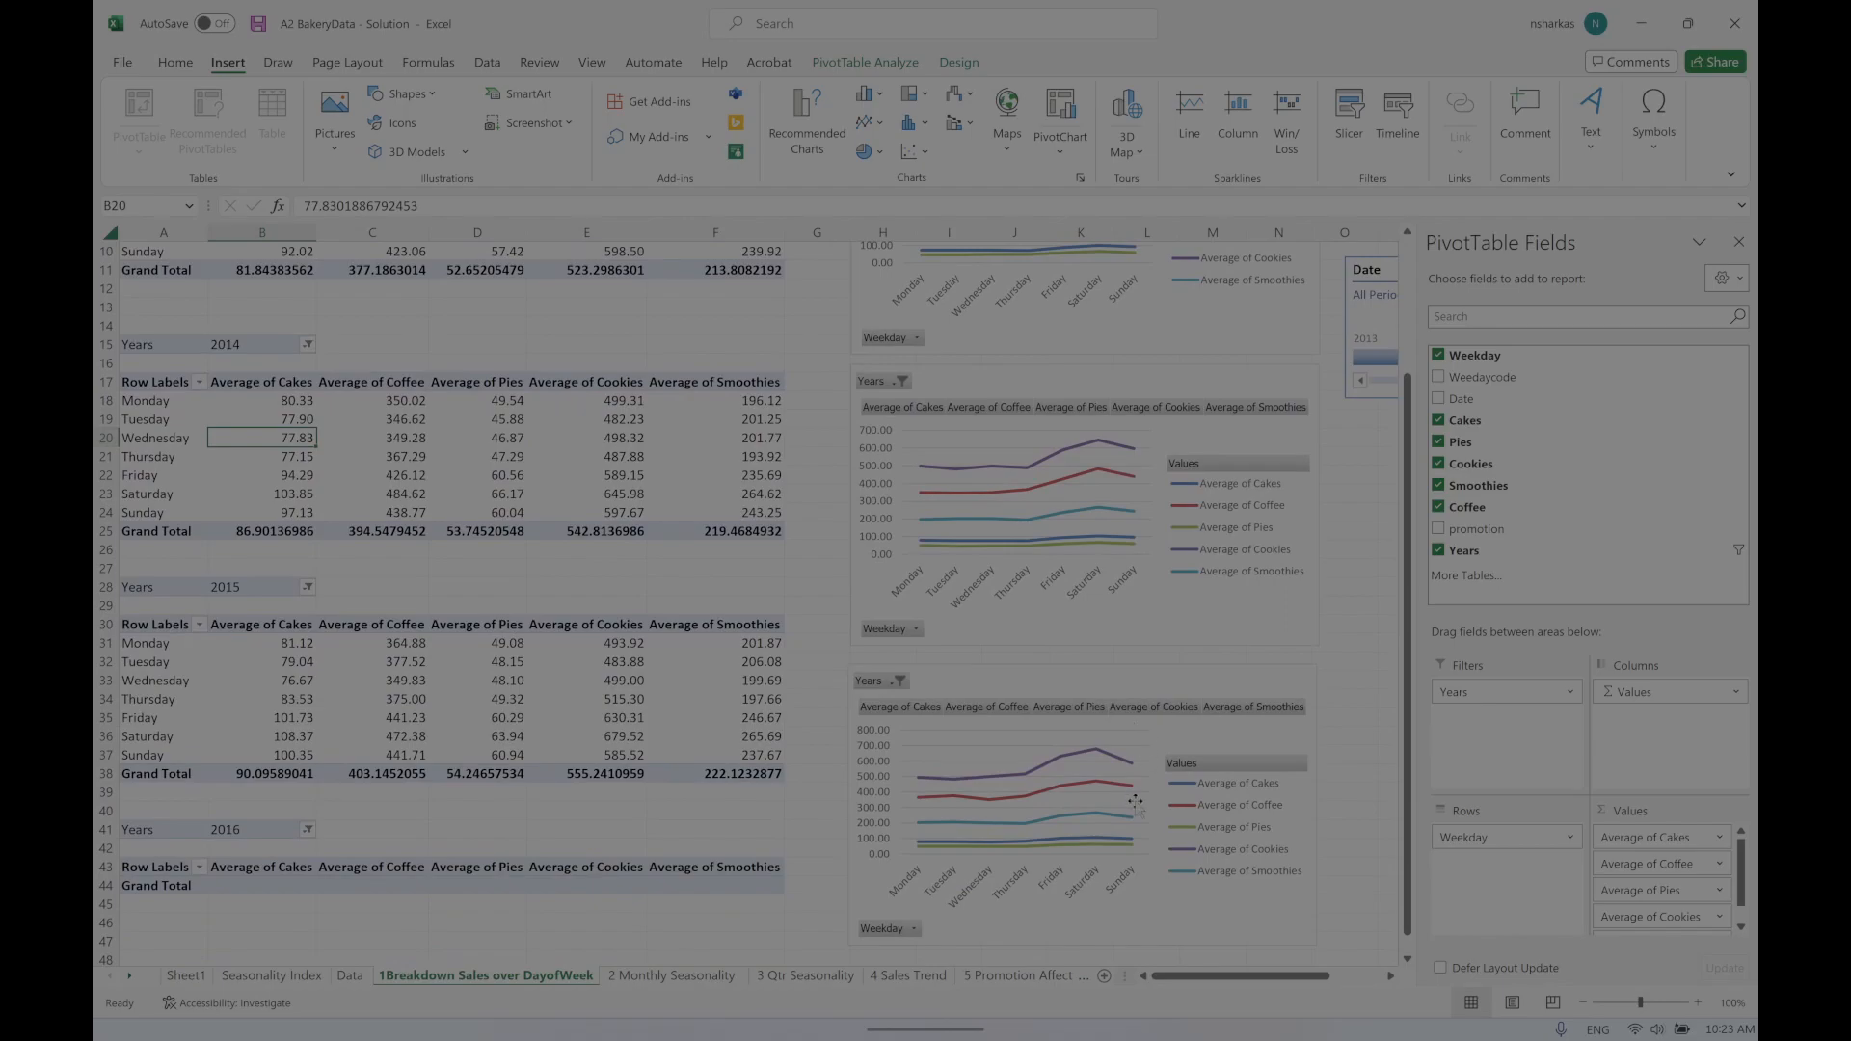
click(1053, 769)
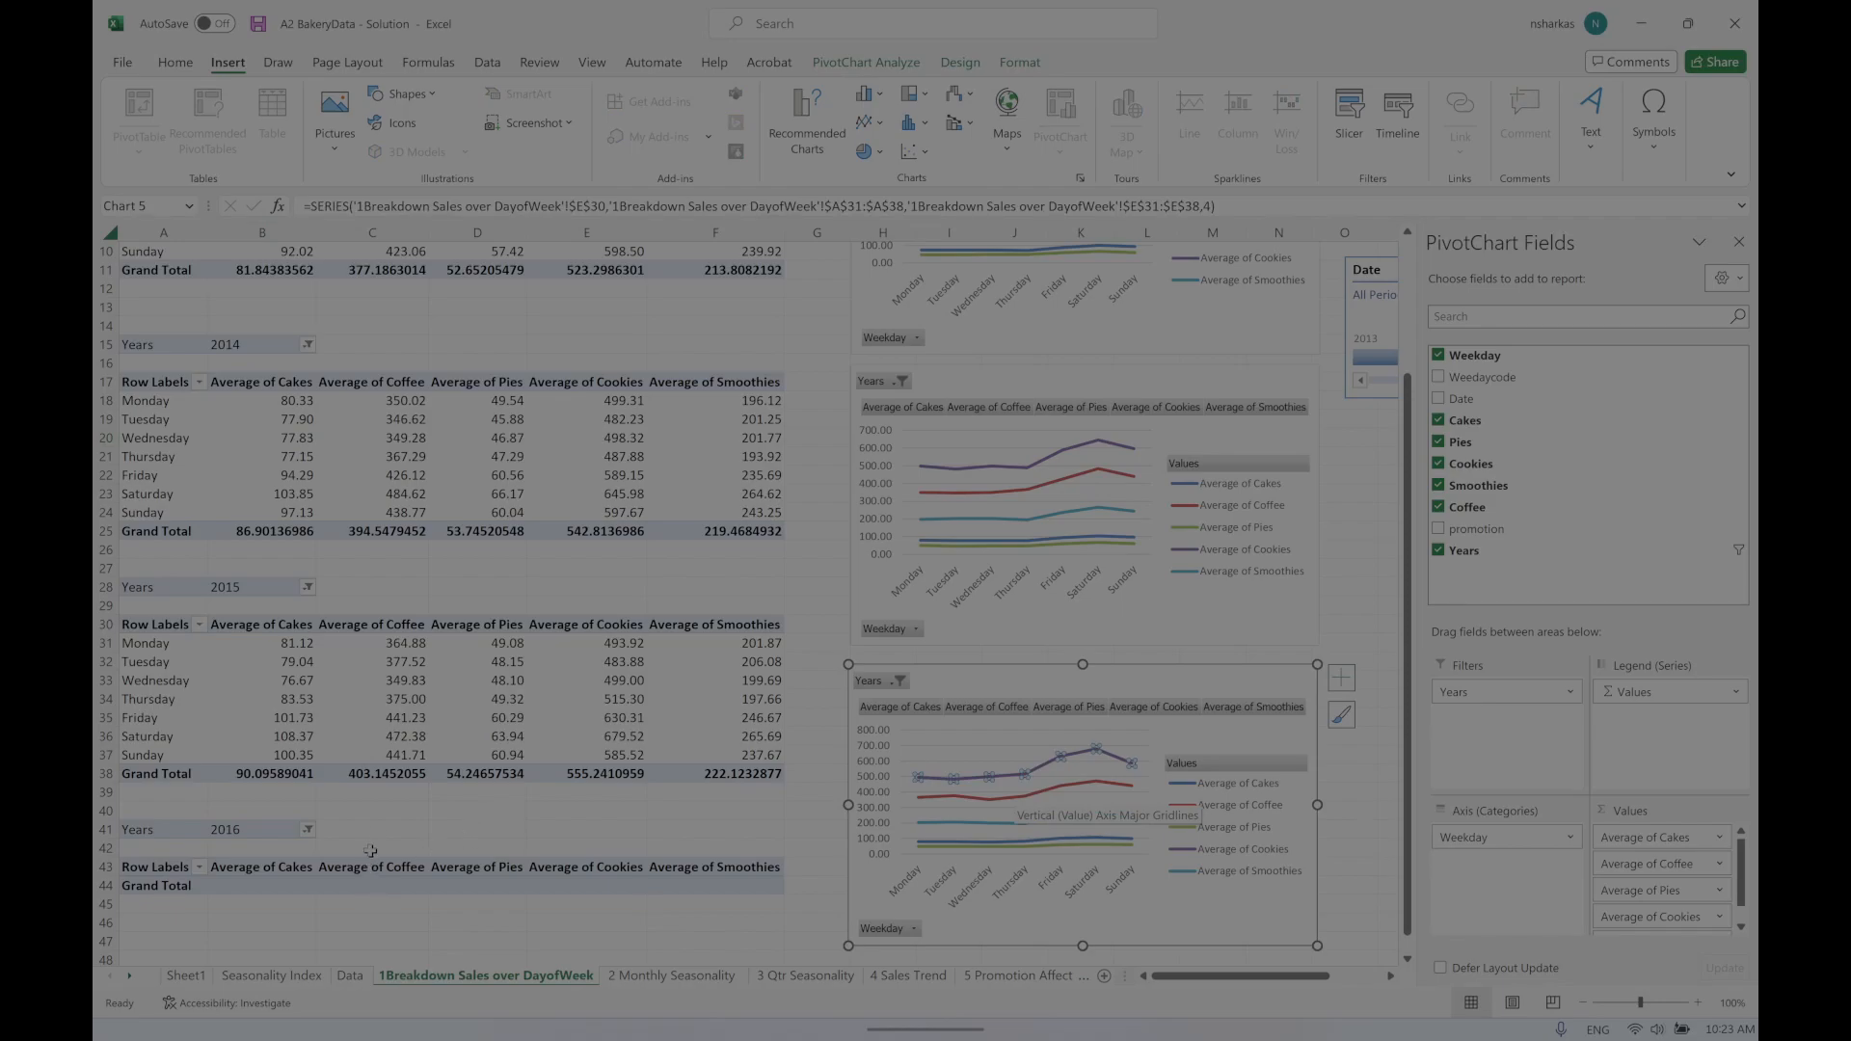
scroll(402, 805, down, 2)
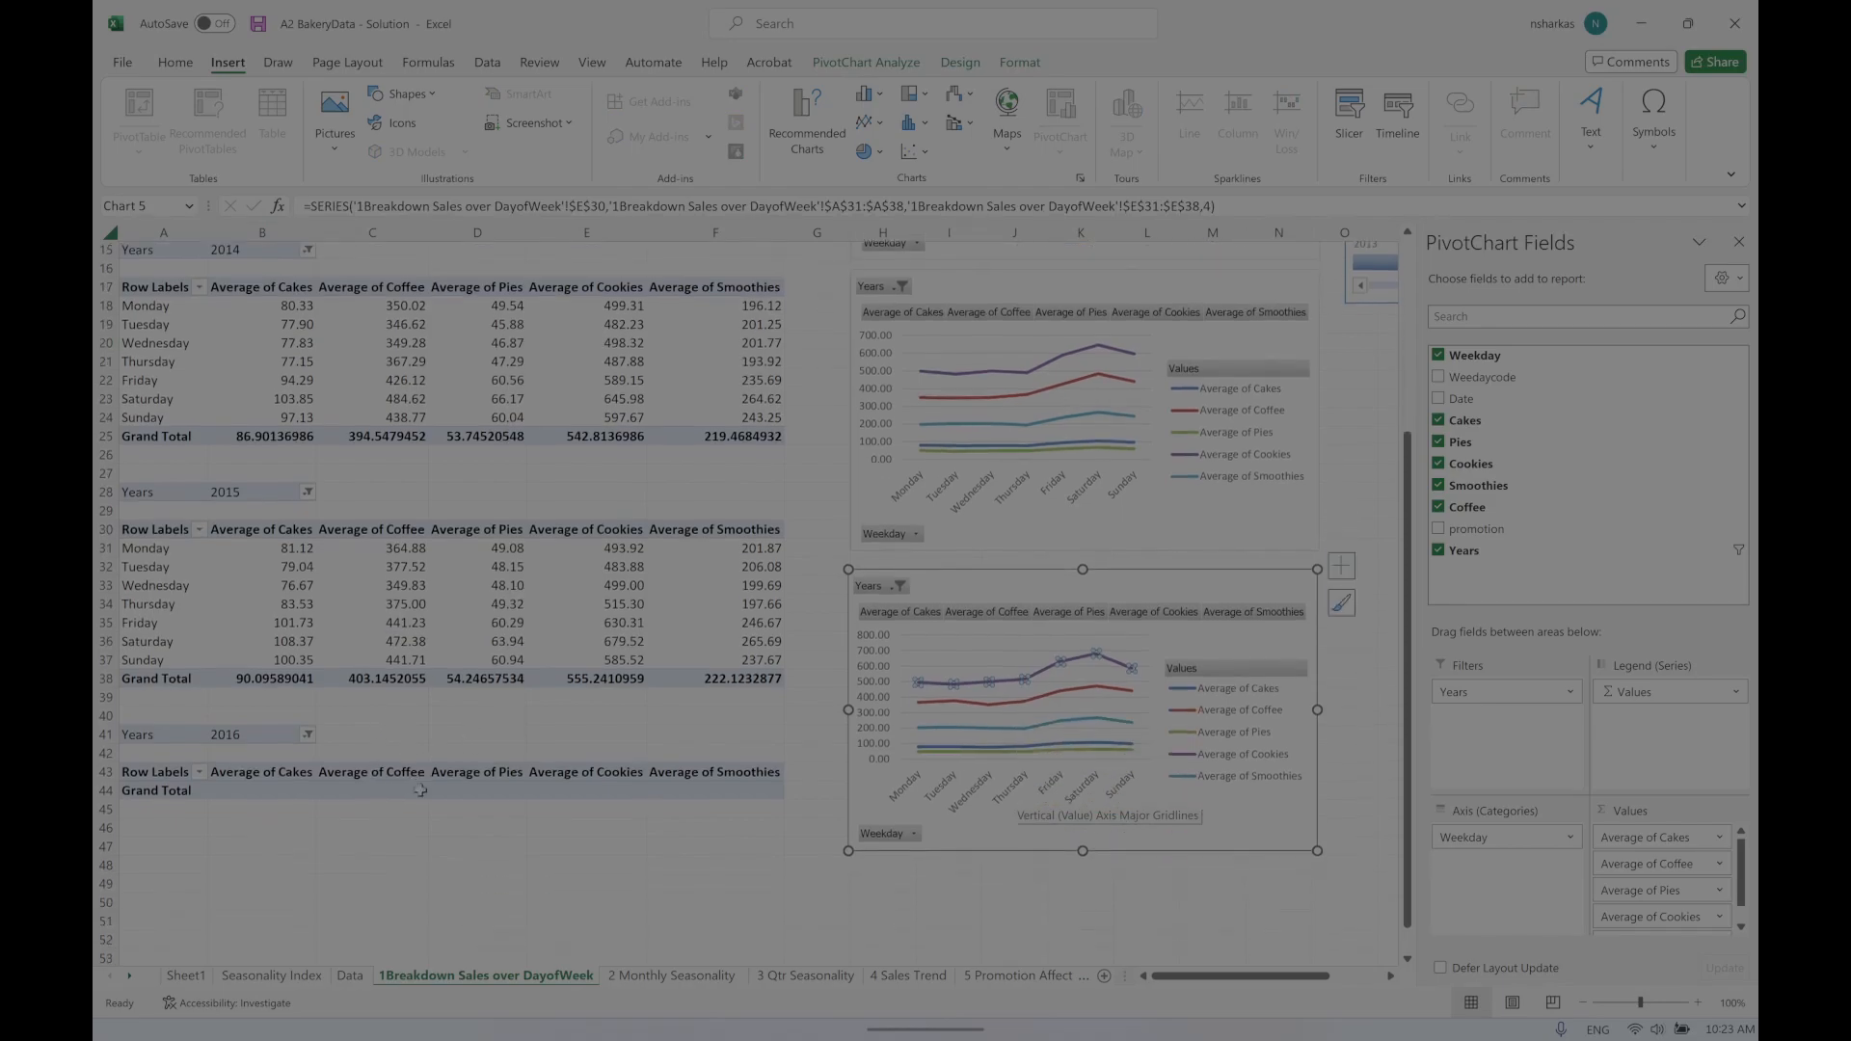
scroll(663, 521, up, 5)
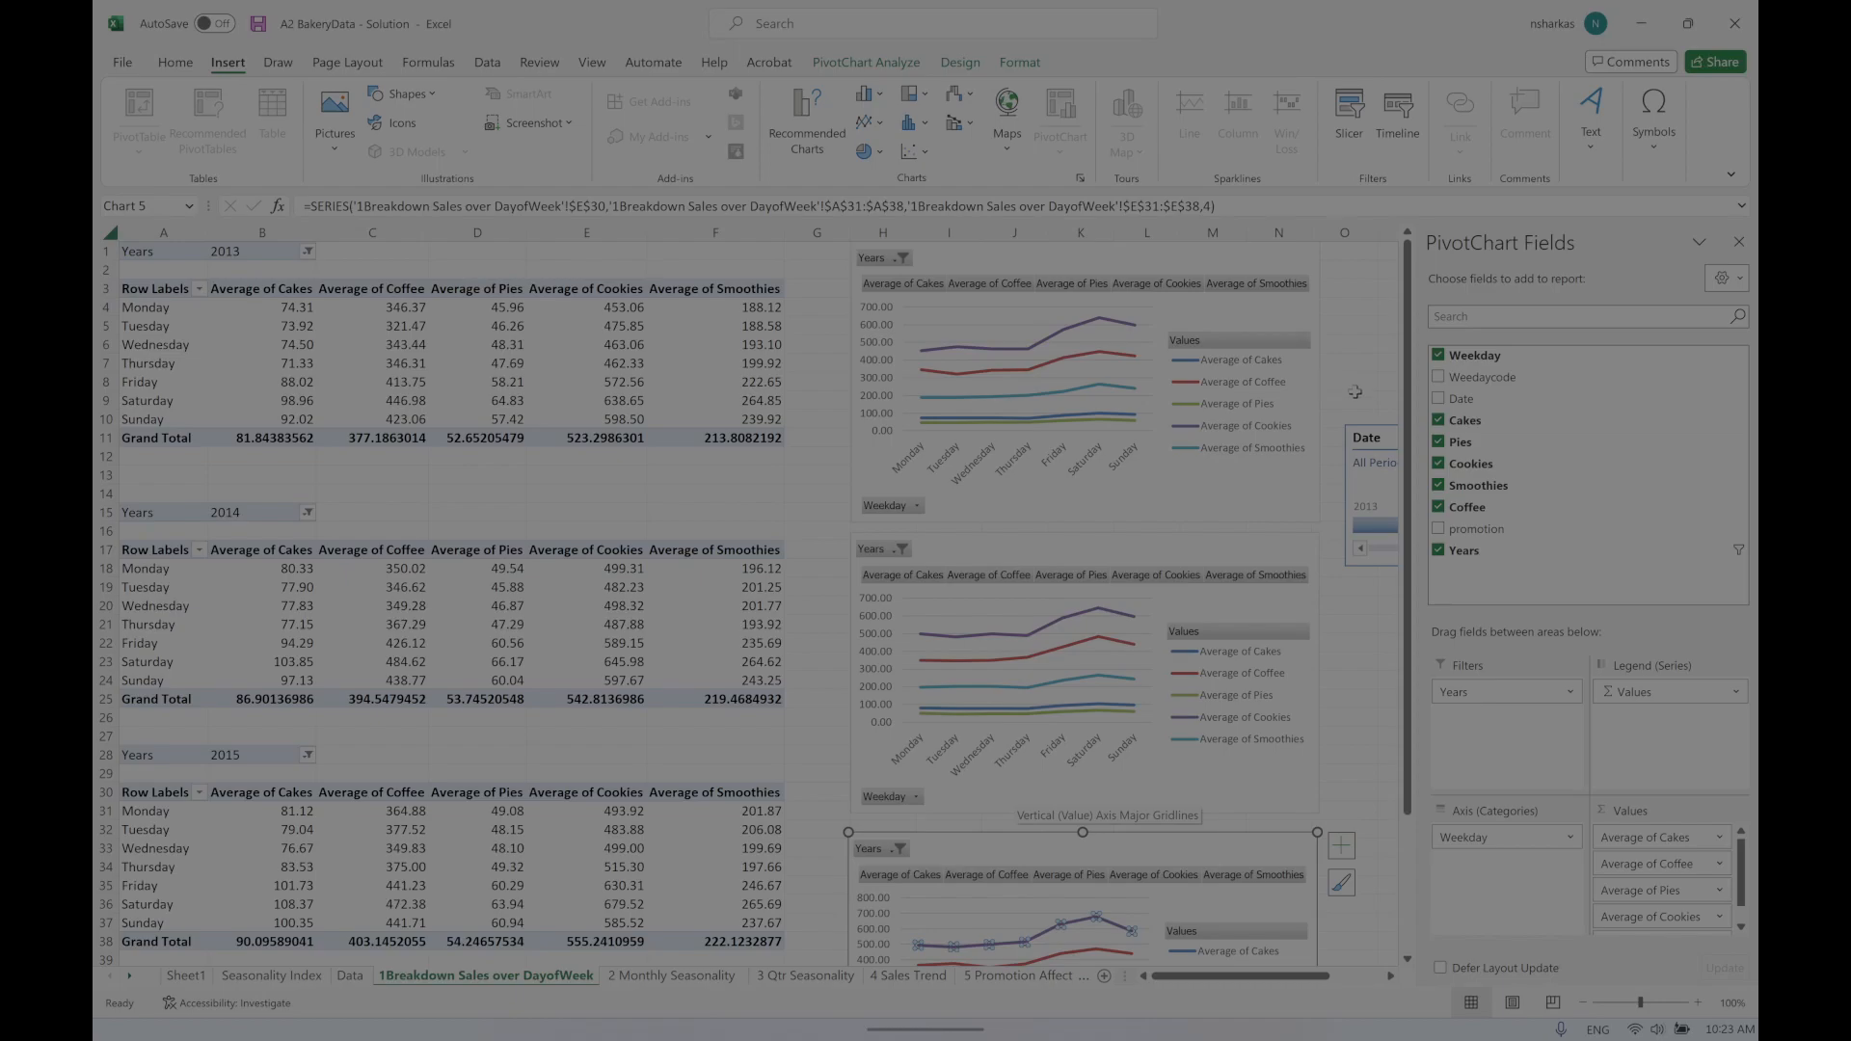
Step: Close the PivotChart Fields pane and filter the first PivotTable to 2013, 2014 and 2015 in turn with the Date timeline
click(1736, 241)
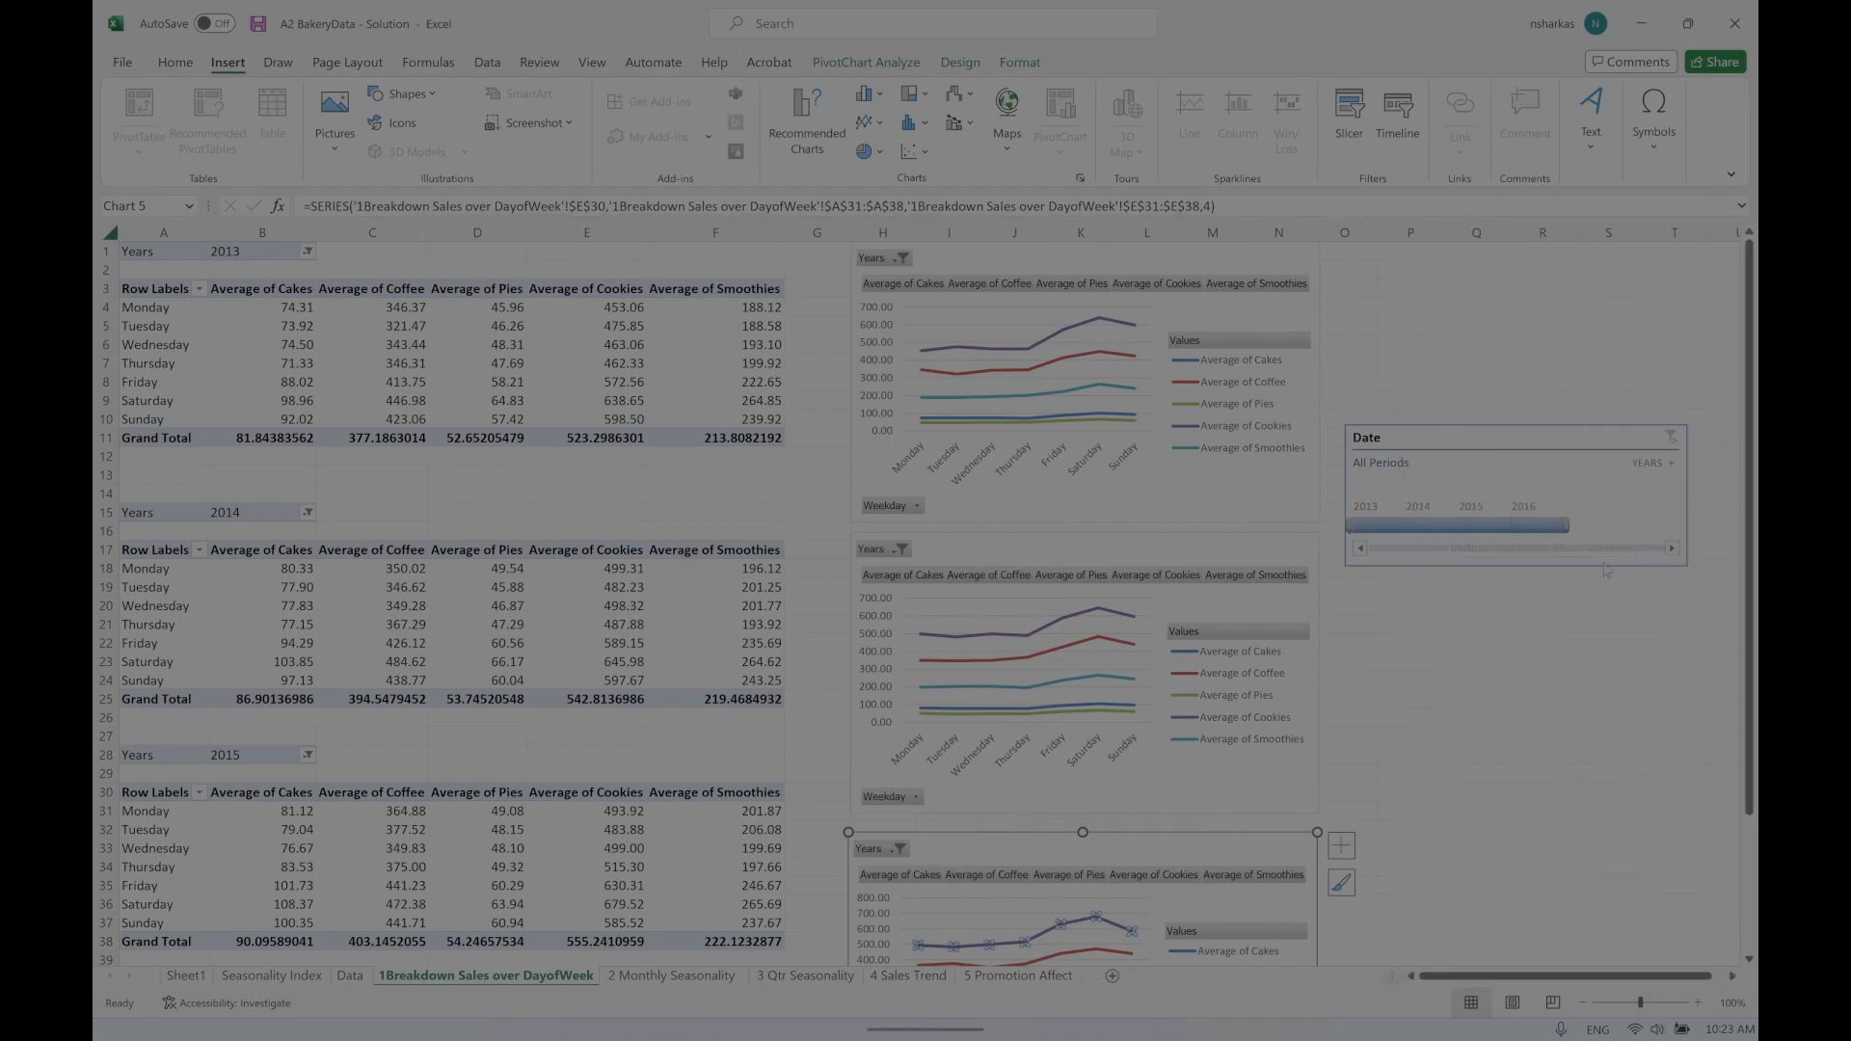
click(1378, 527)
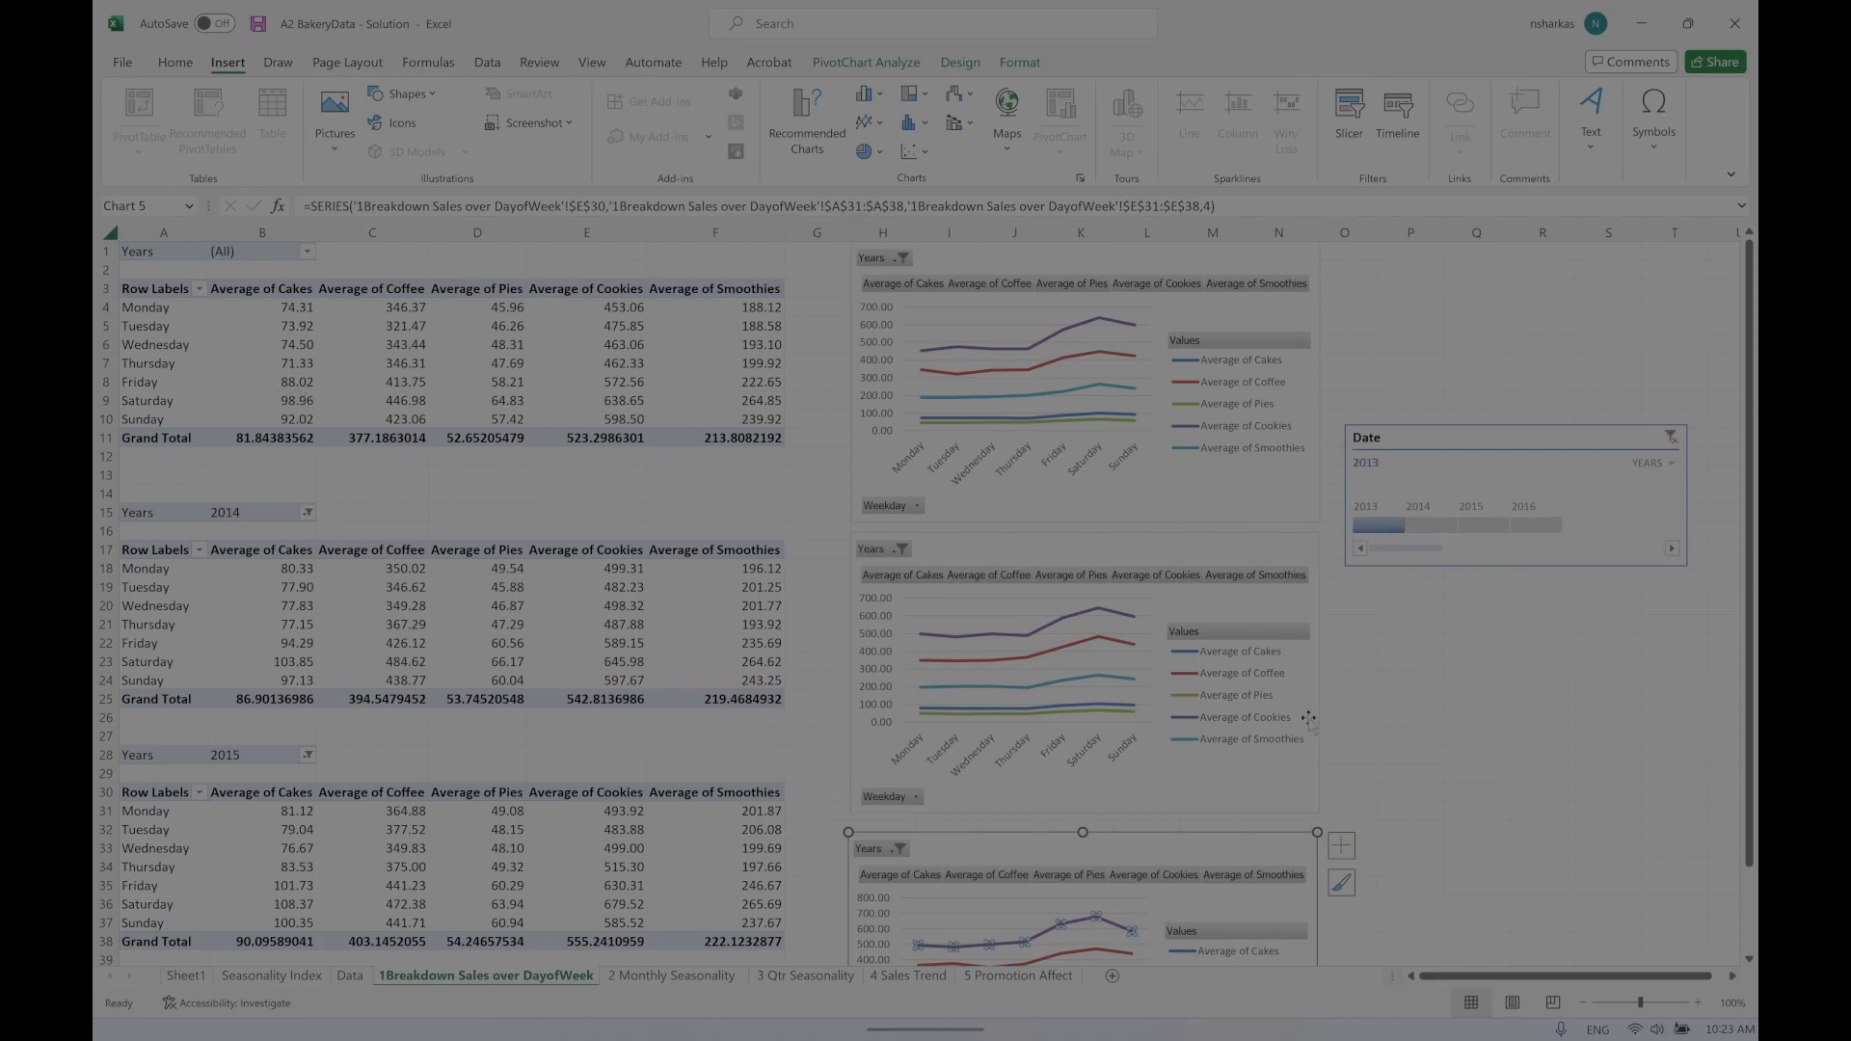
click(1427, 524)
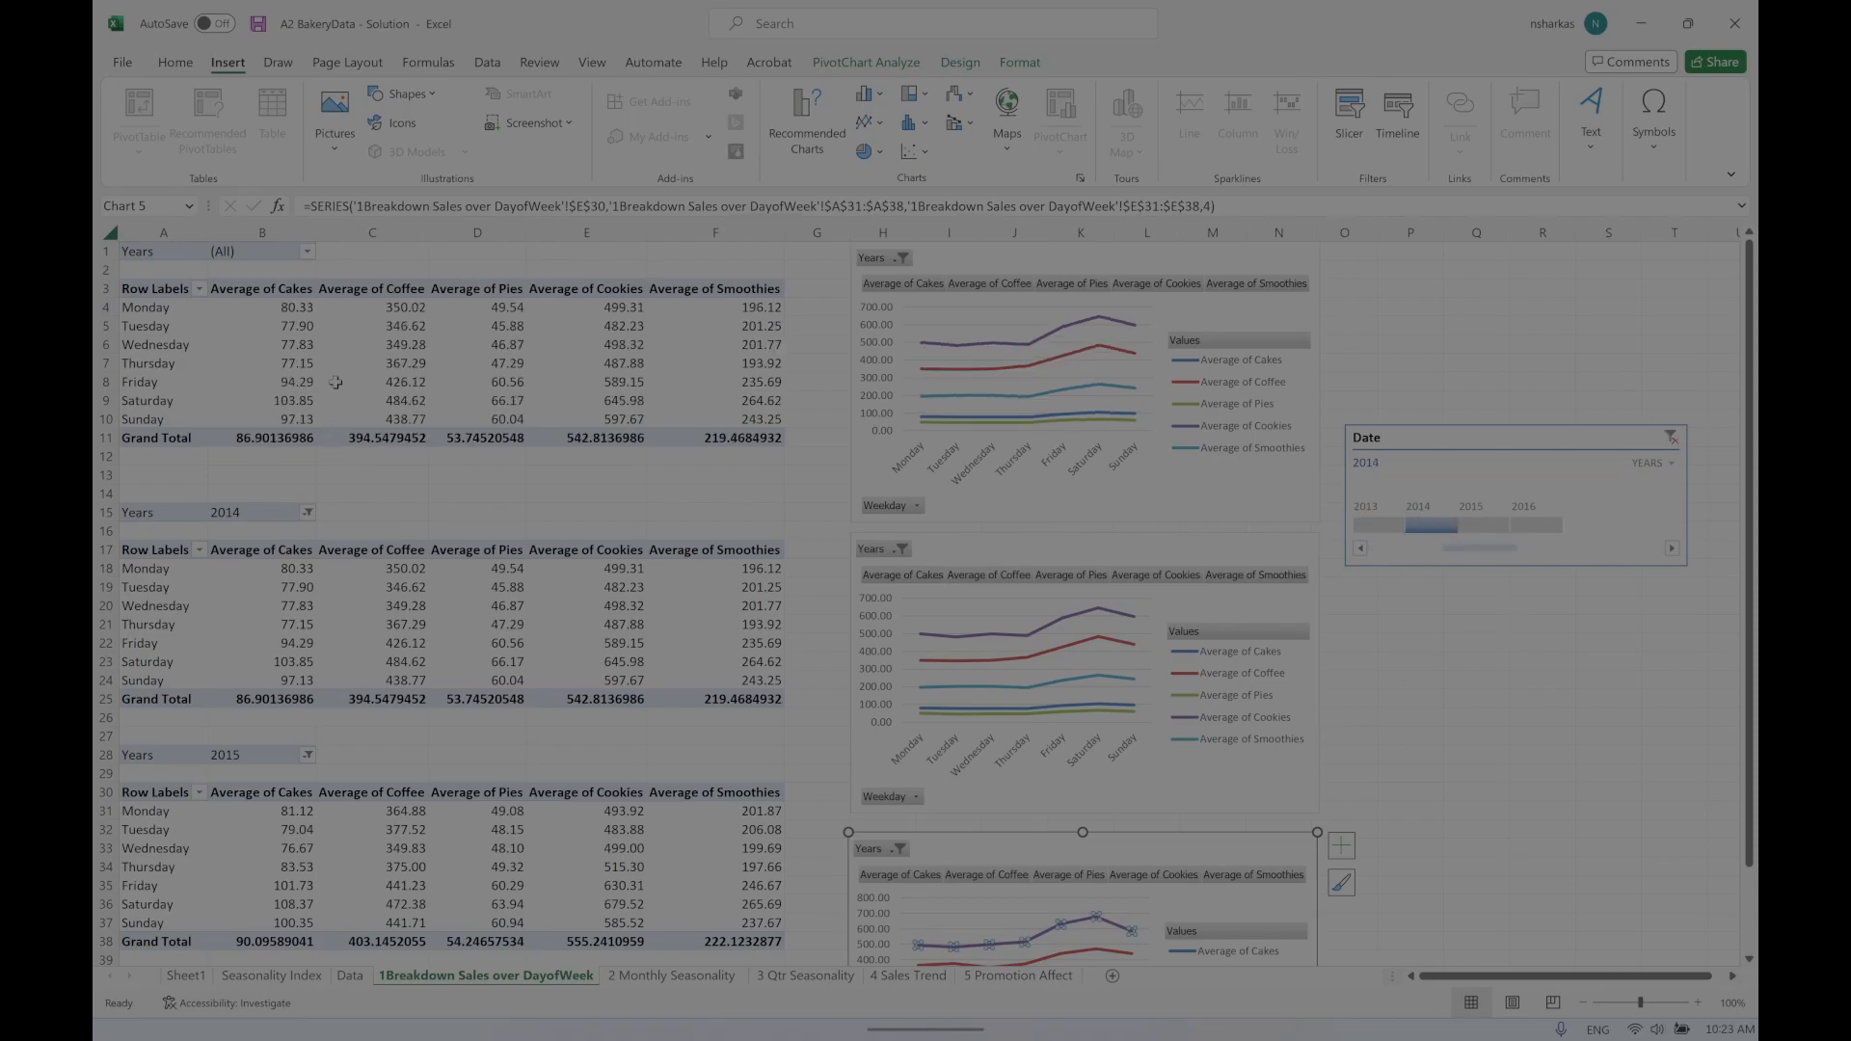
click(1484, 533)
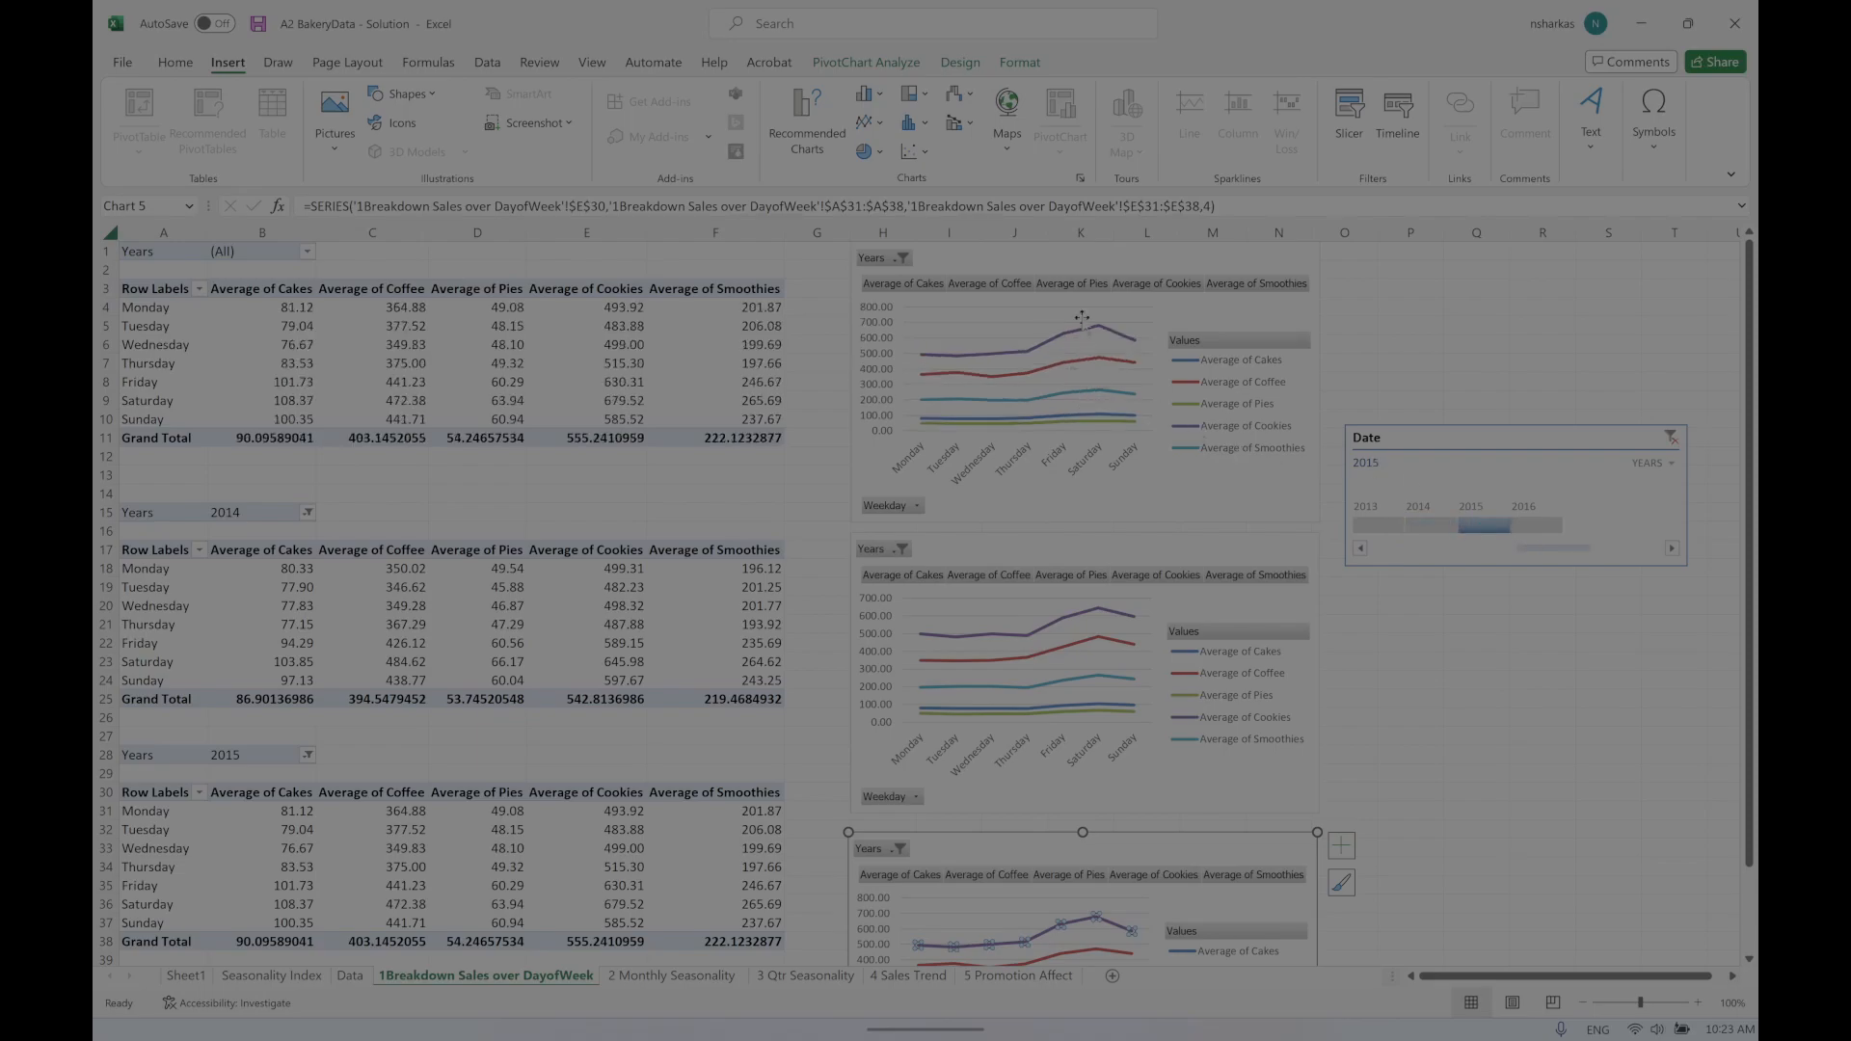
Step: Set the Date timeline to 2013, extend it to 2013–2014, narrow it to 2014, and move on to 2016
click(1402, 525)
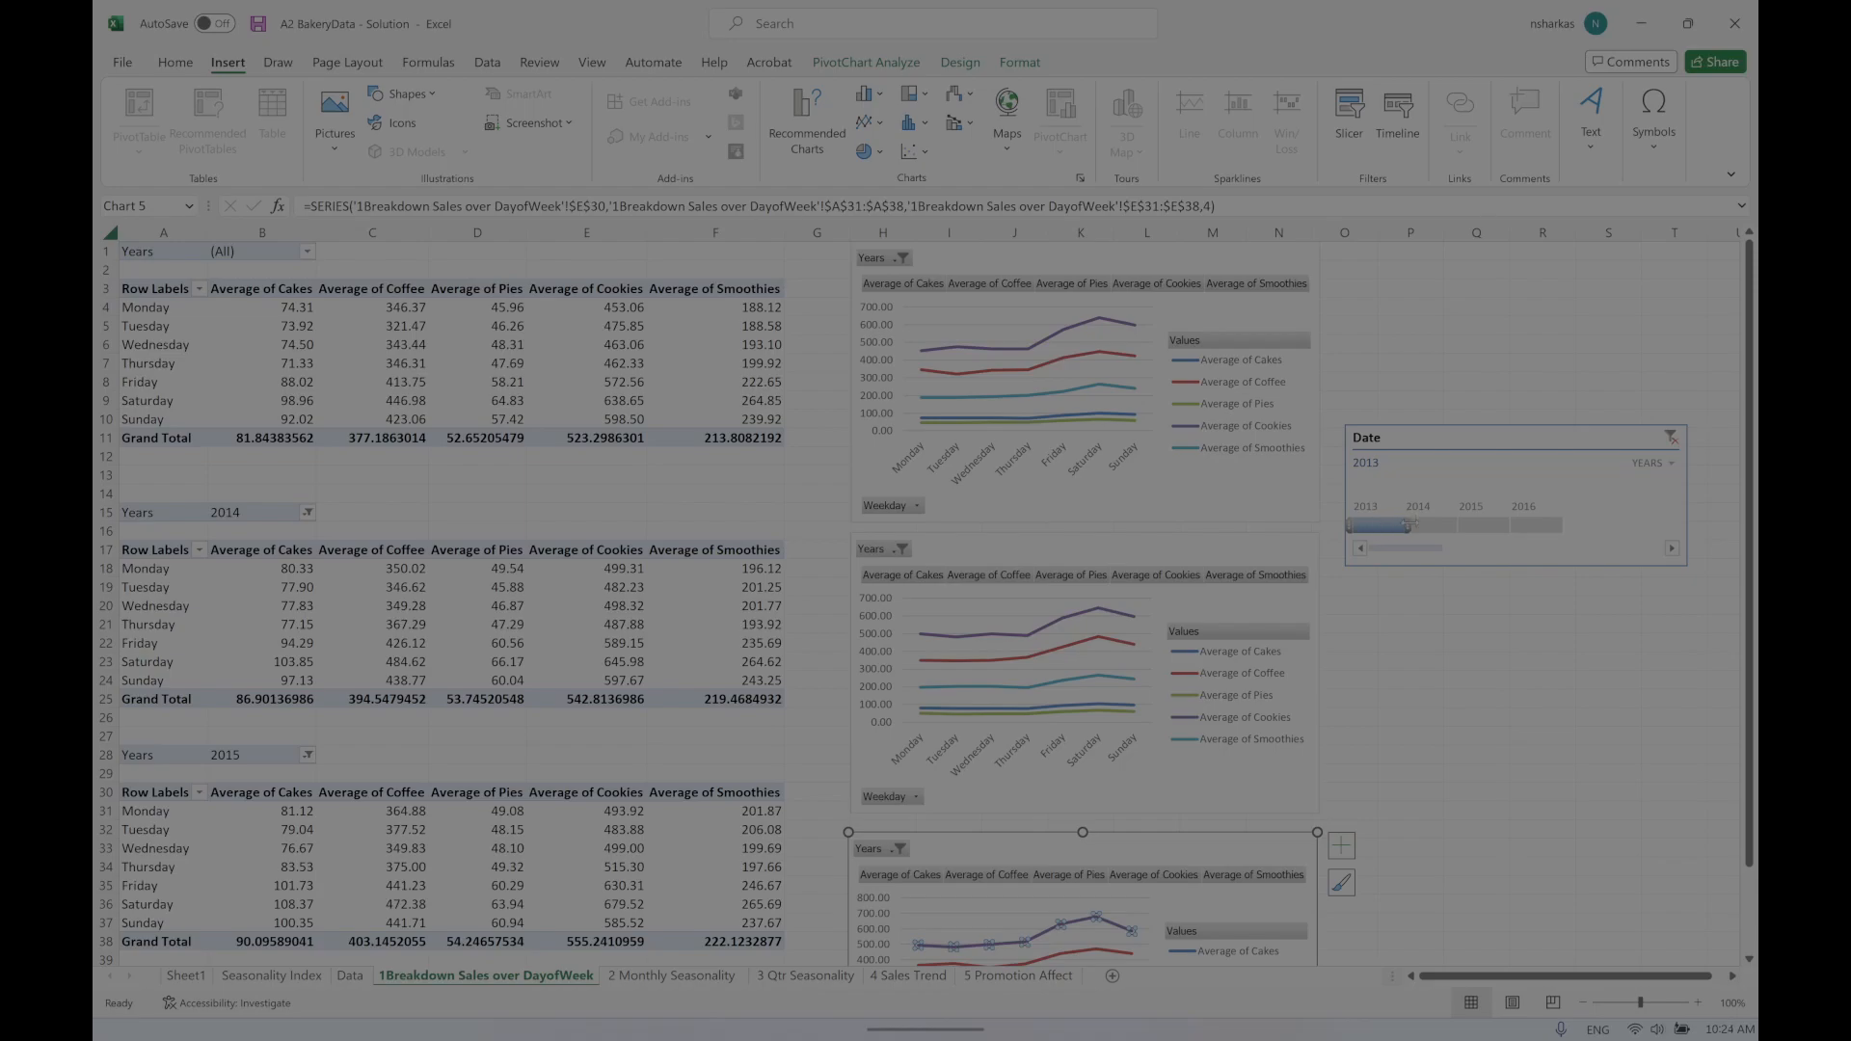
drag(1425, 523, 1461, 526)
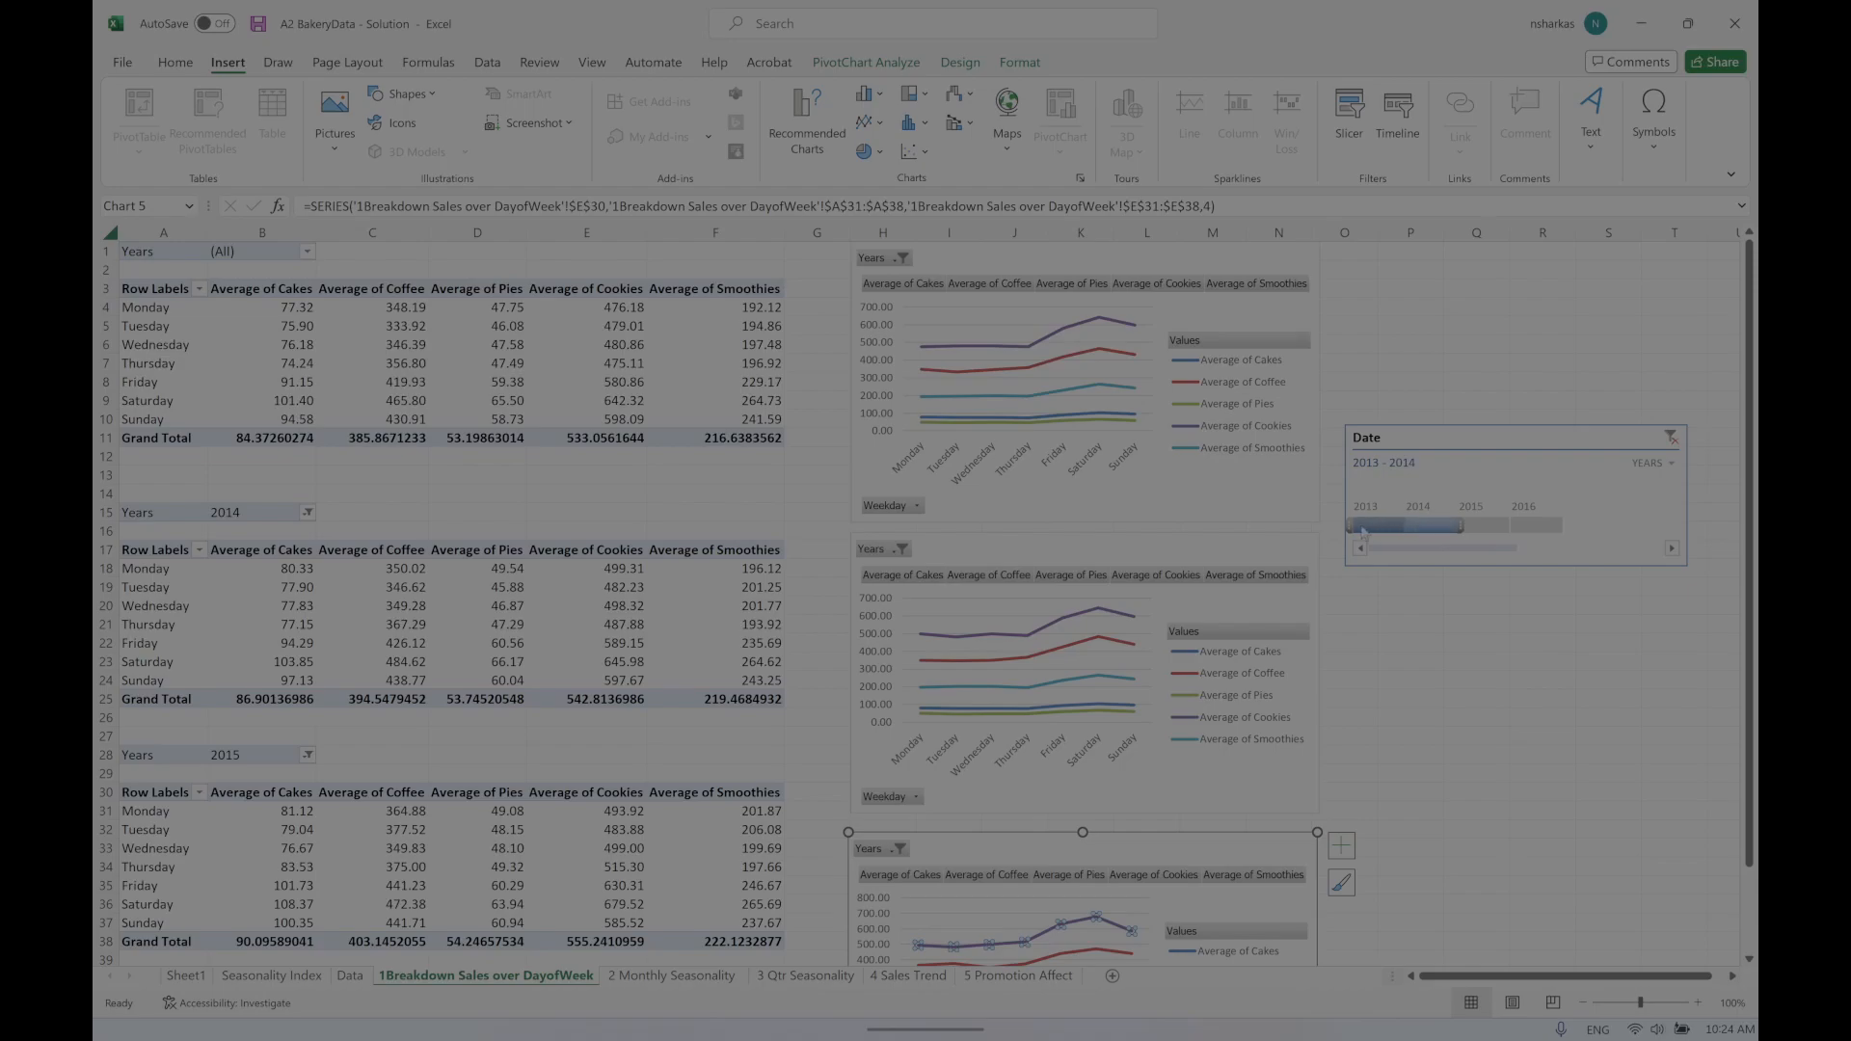
drag(1376, 523, 1408, 525)
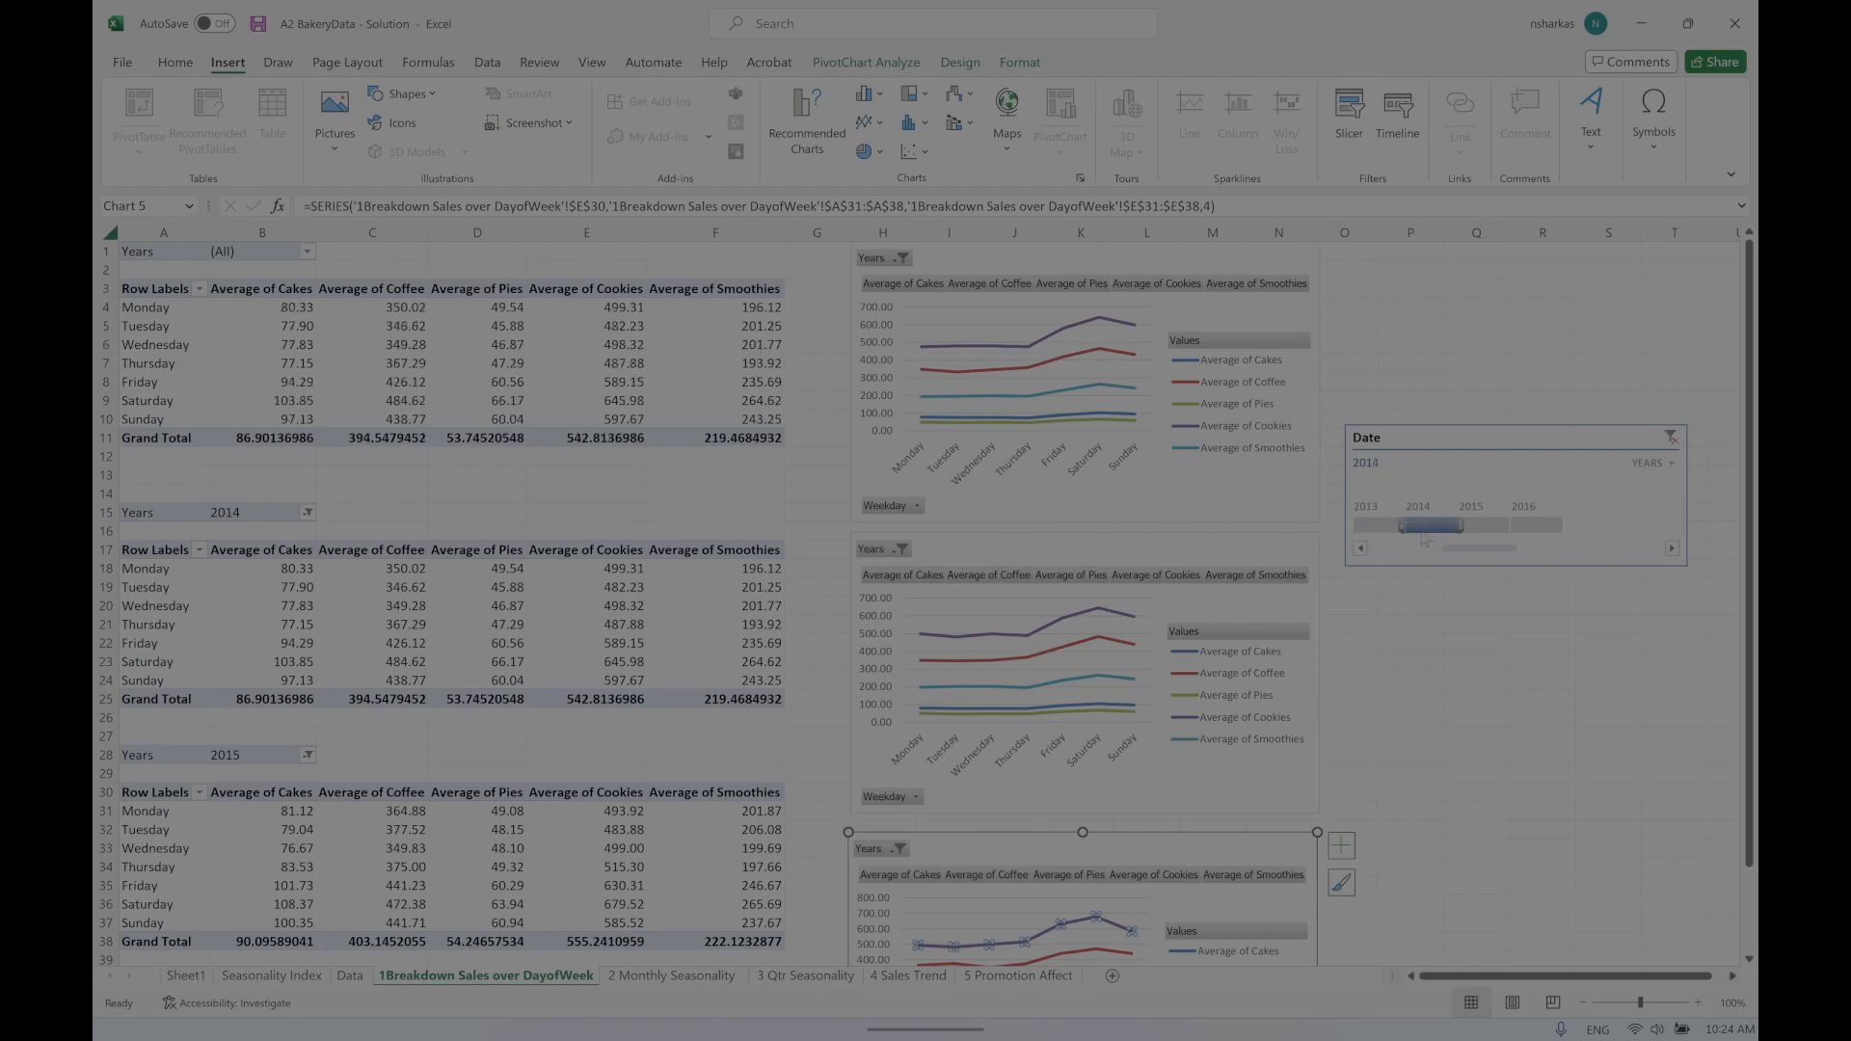
click(1501, 528)
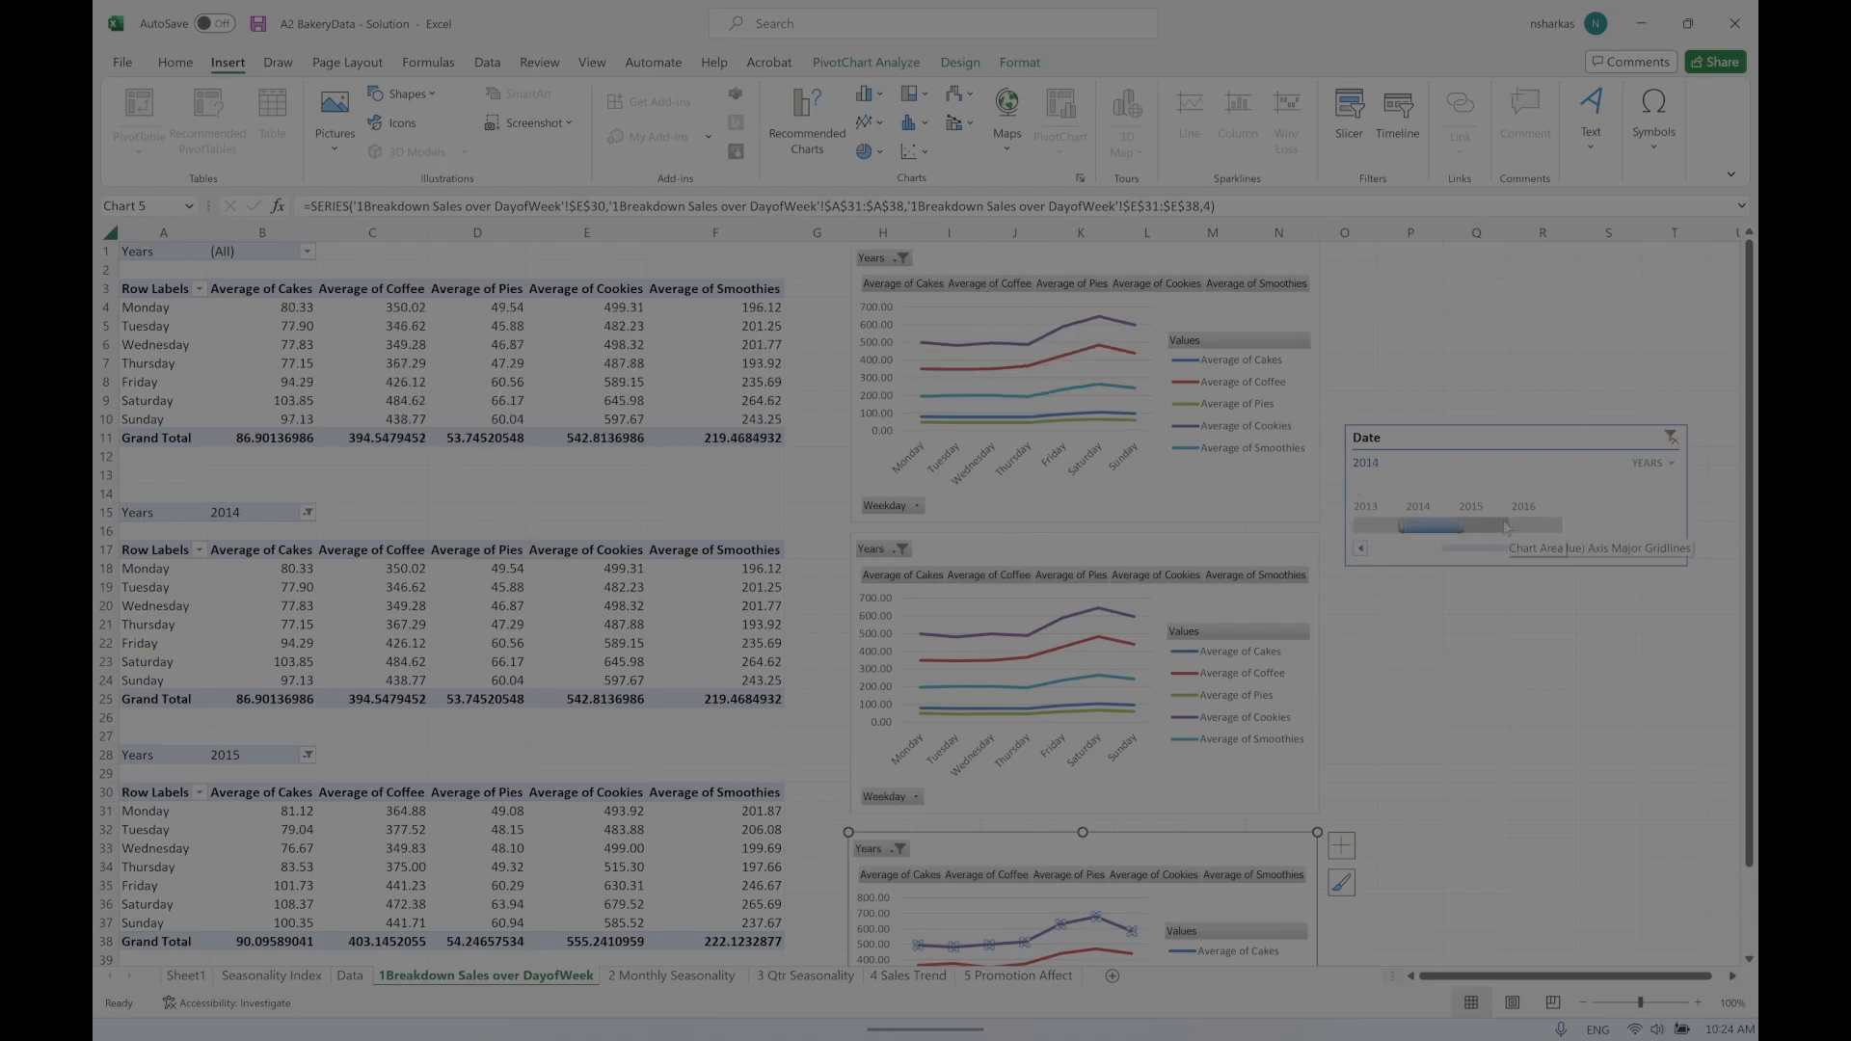
click(1552, 525)
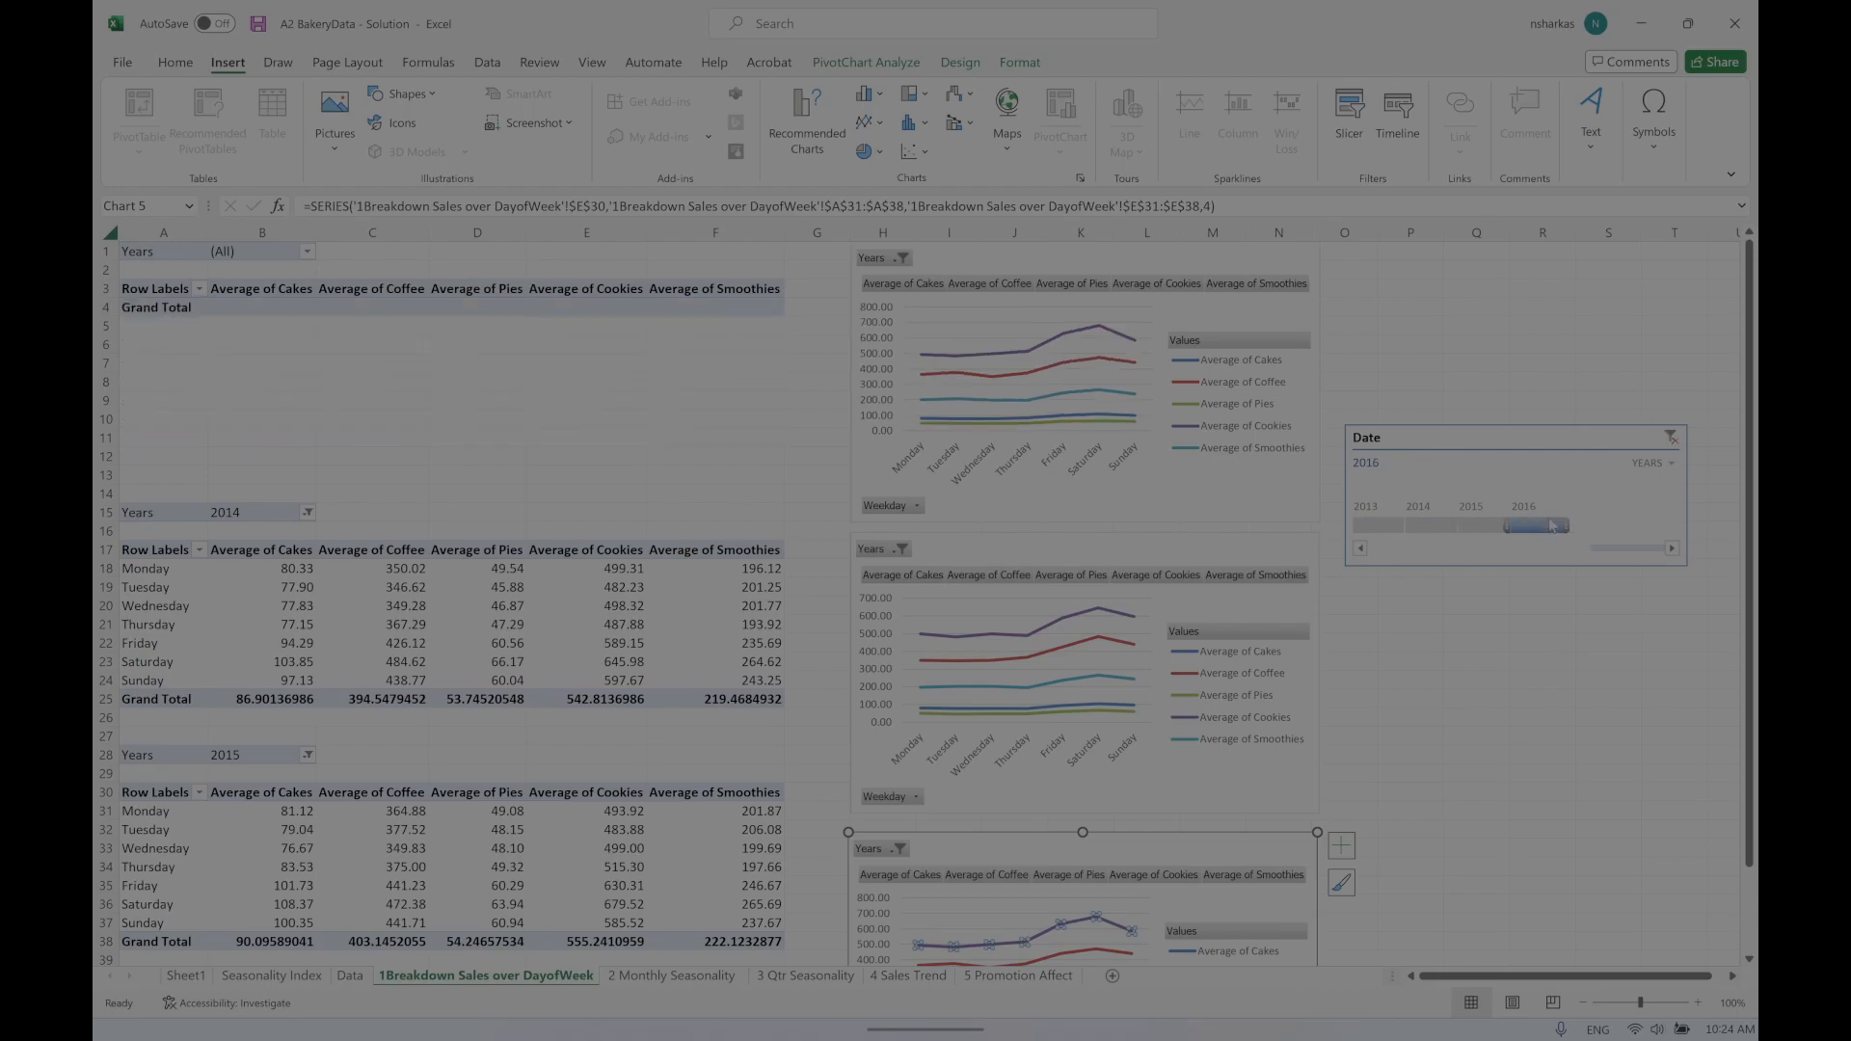
Step: Switch the Date timeline between single years to compare the first PivotTable and its chart, ending on 2013
click(1388, 528)
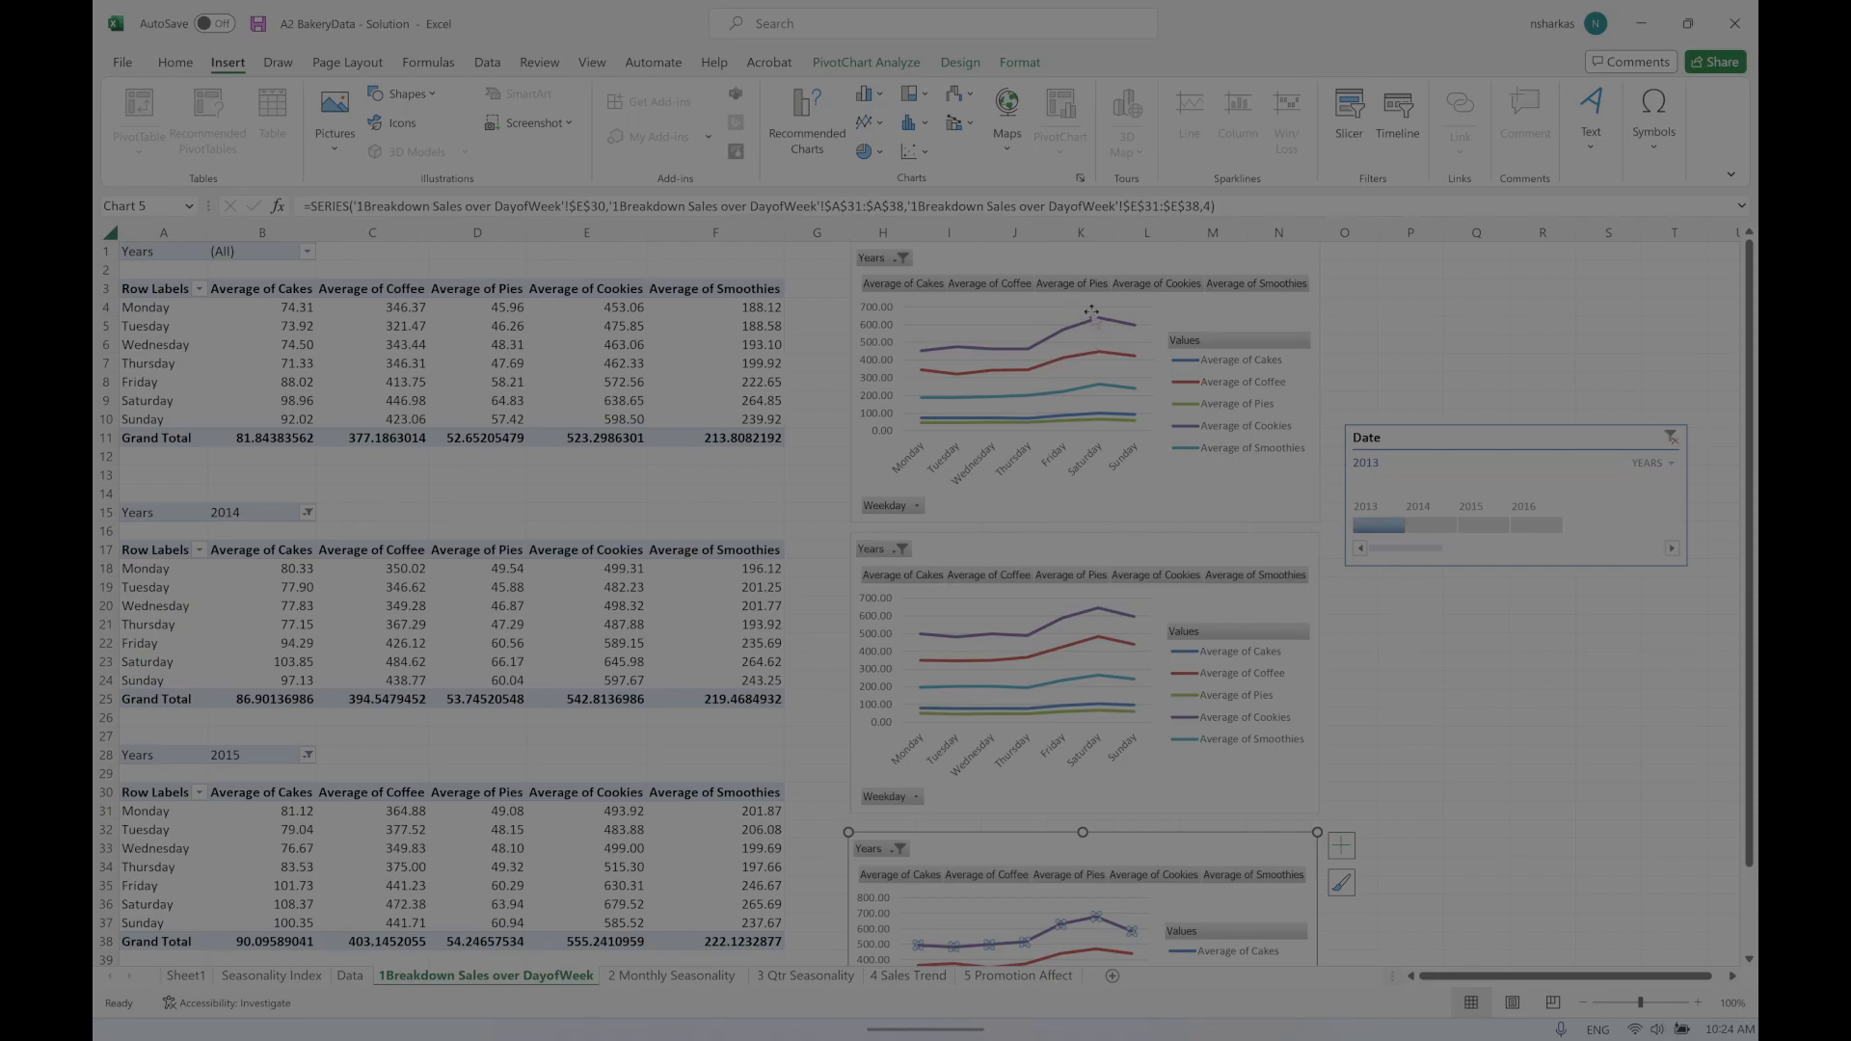
click(1435, 526)
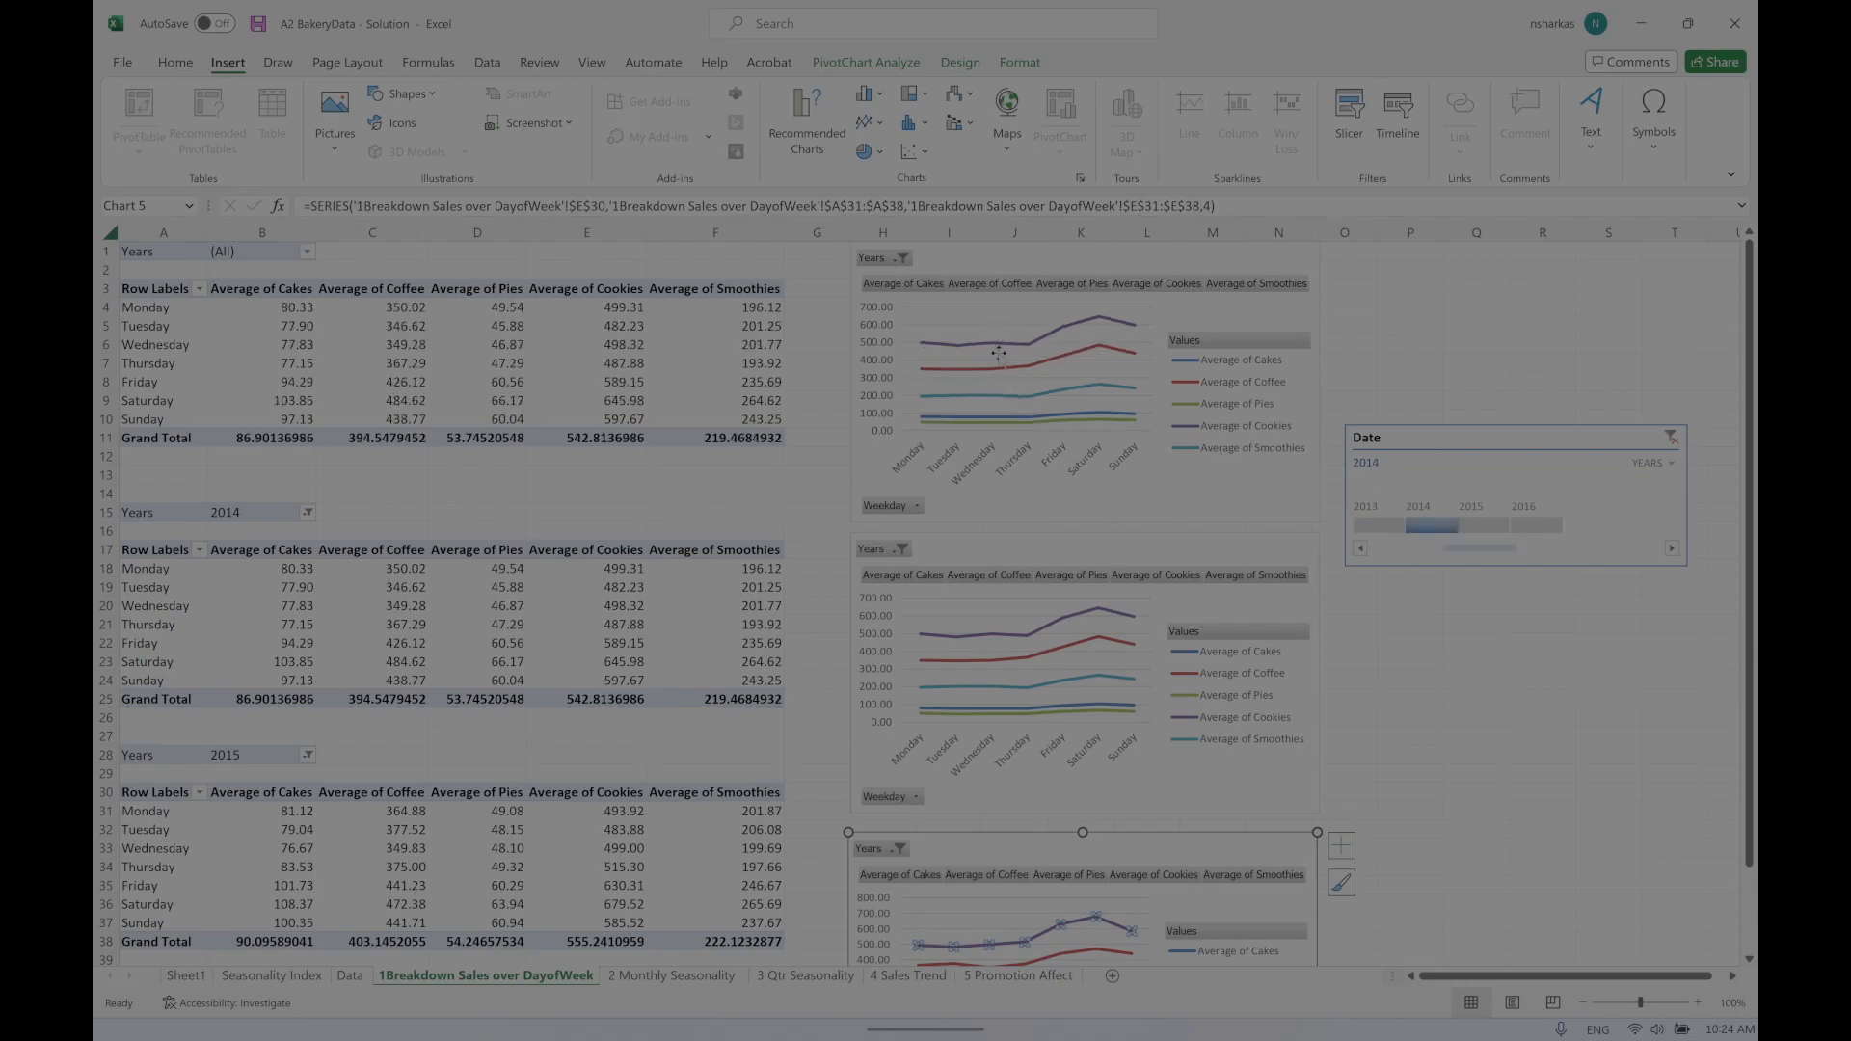
click(1485, 527)
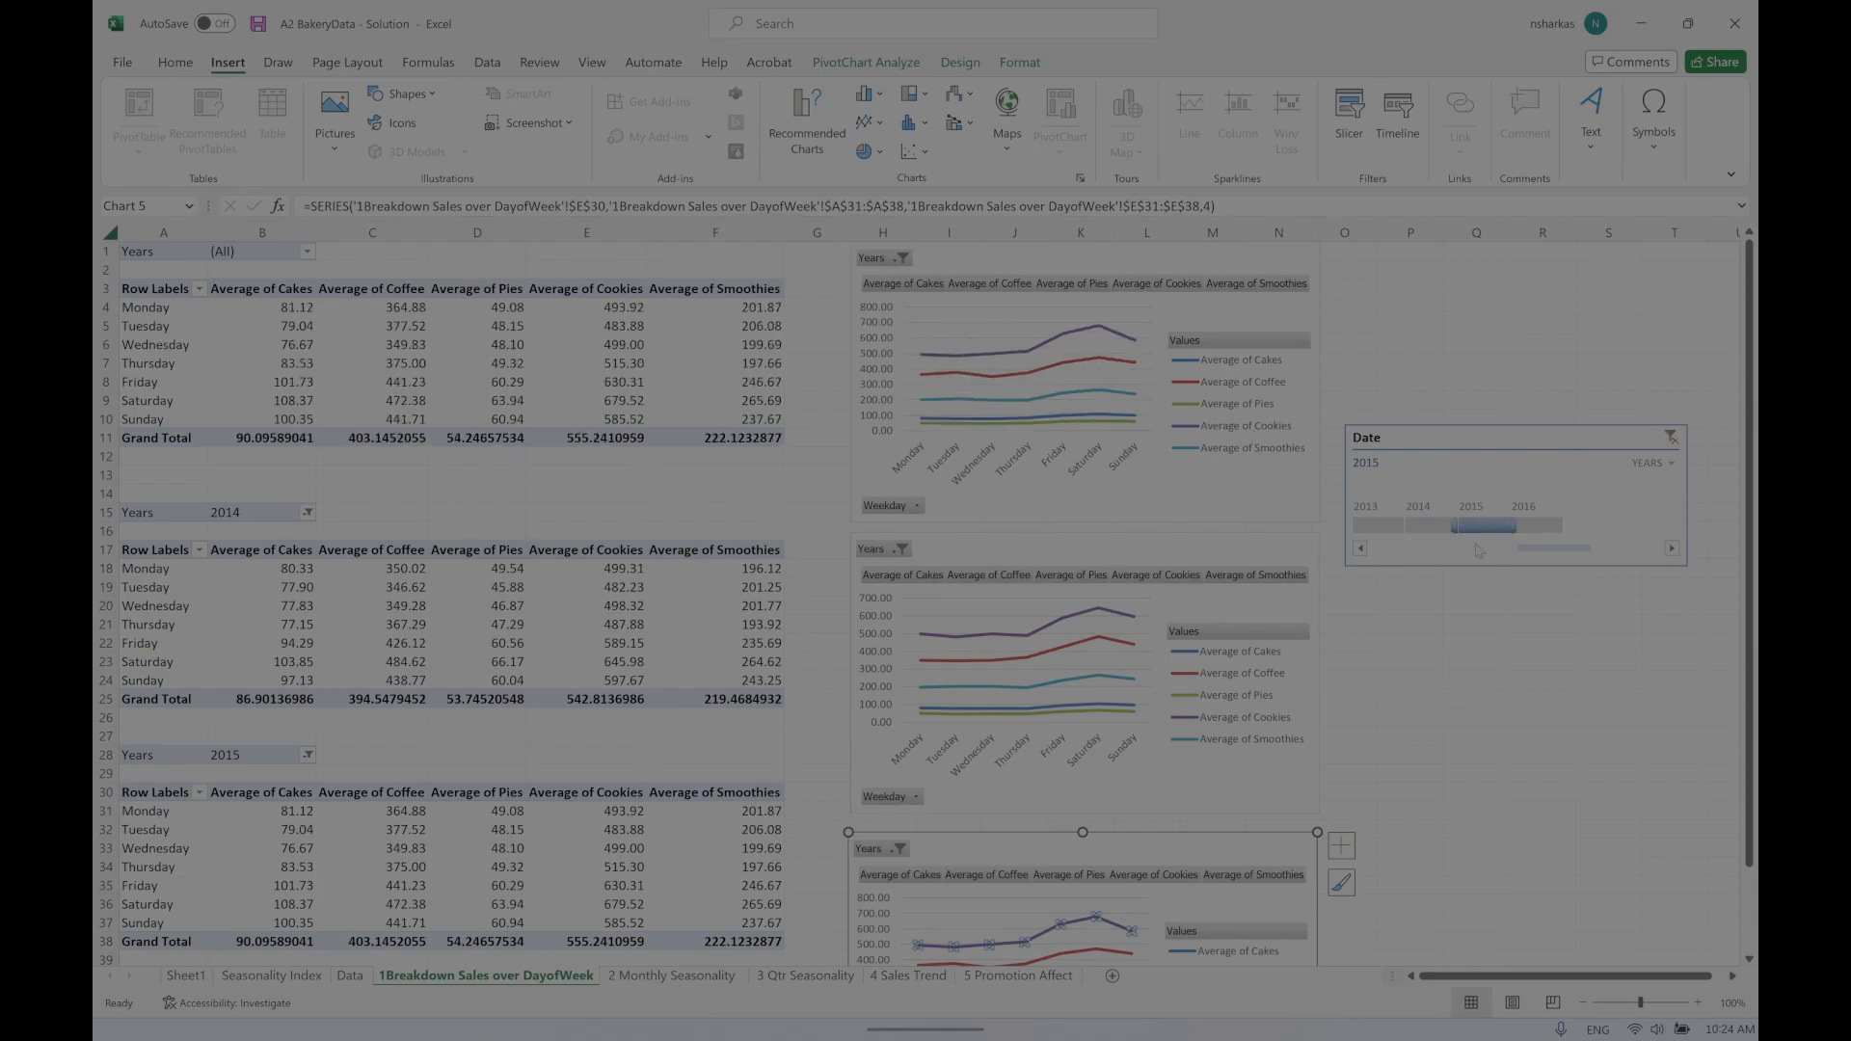
click(1429, 526)
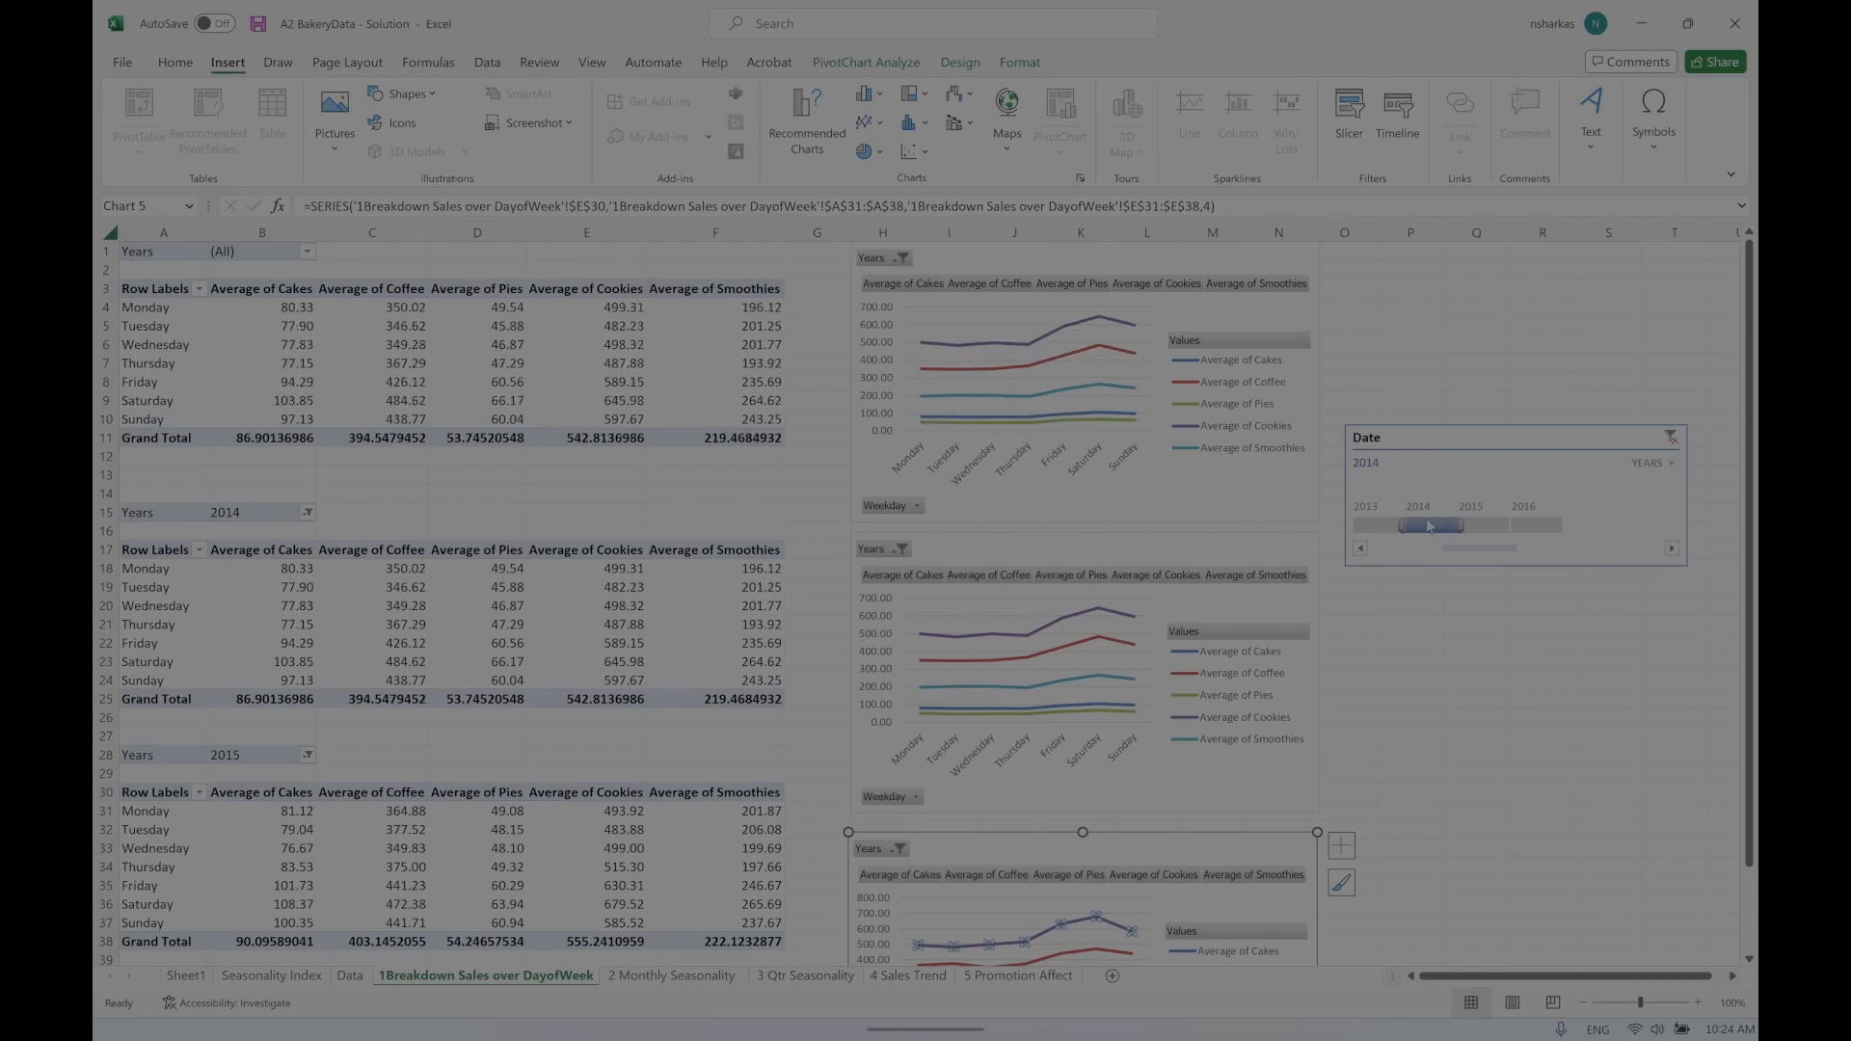
drag(1430, 526, 1489, 533)
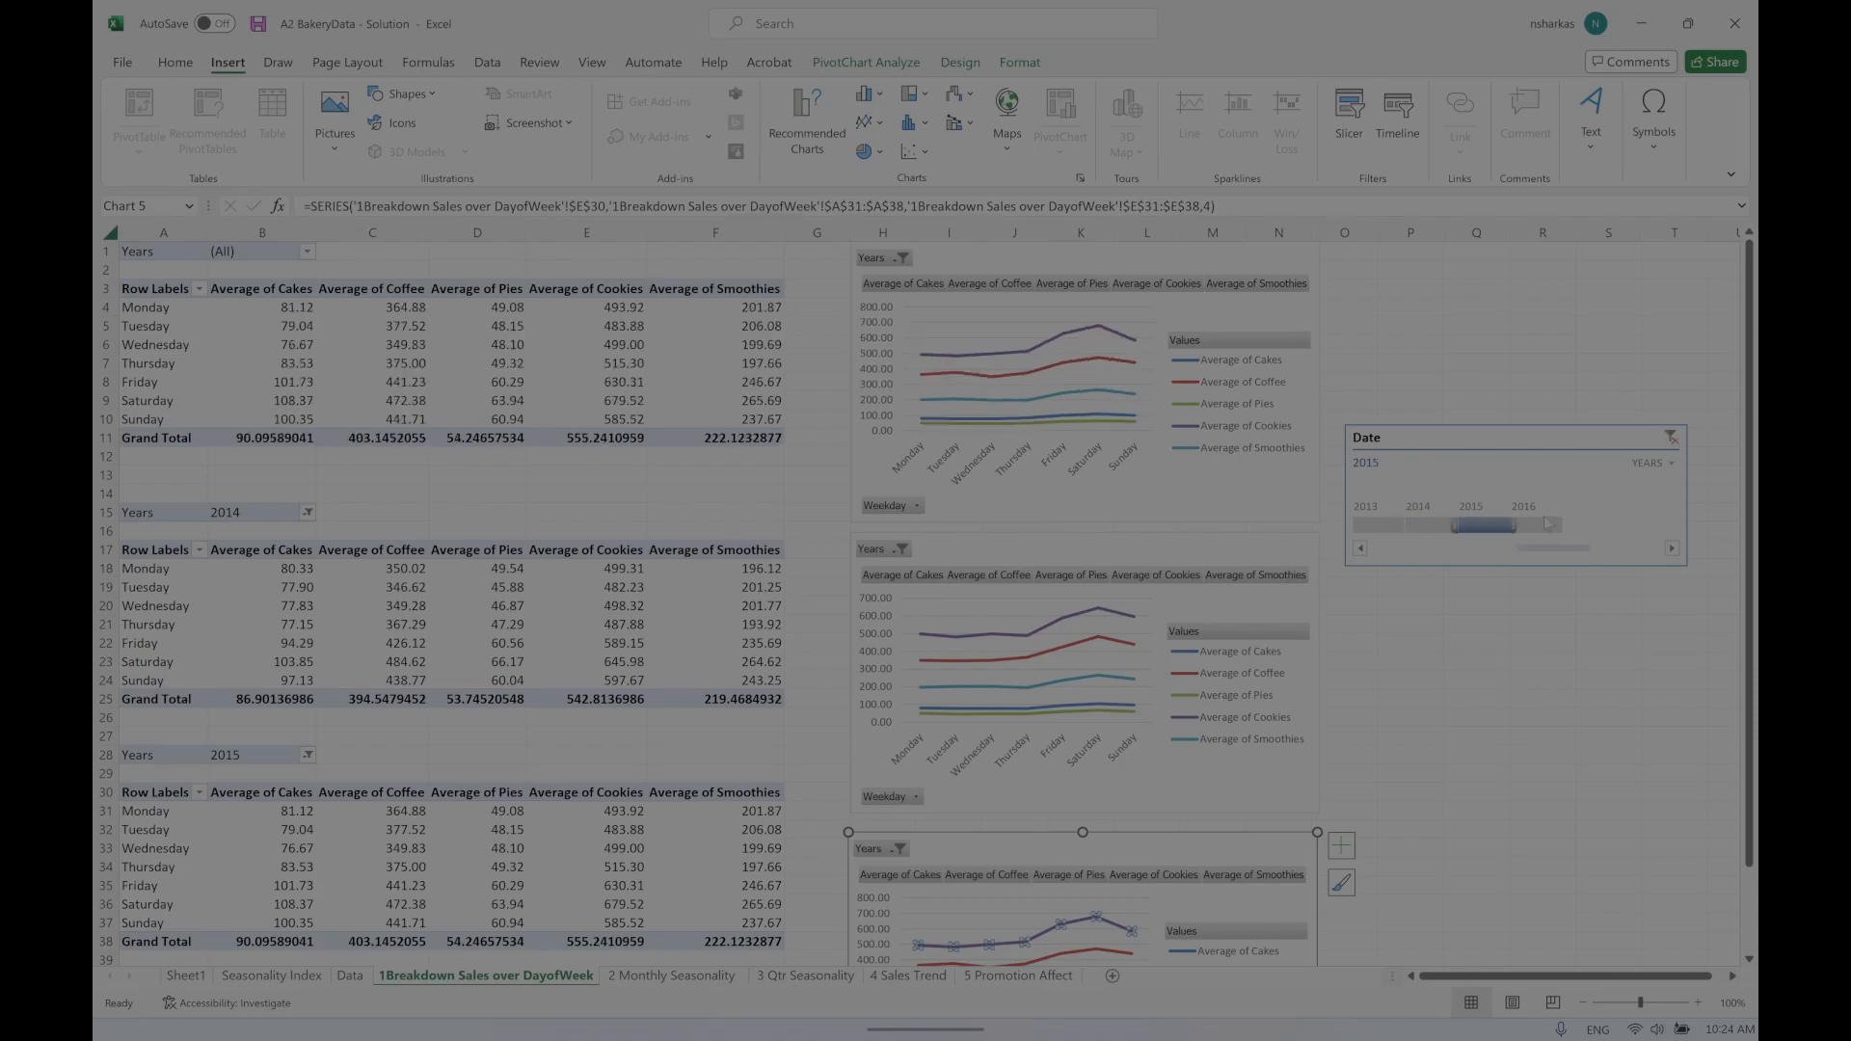
click(1543, 526)
click(1487, 527)
click(1443, 530)
click(1379, 525)
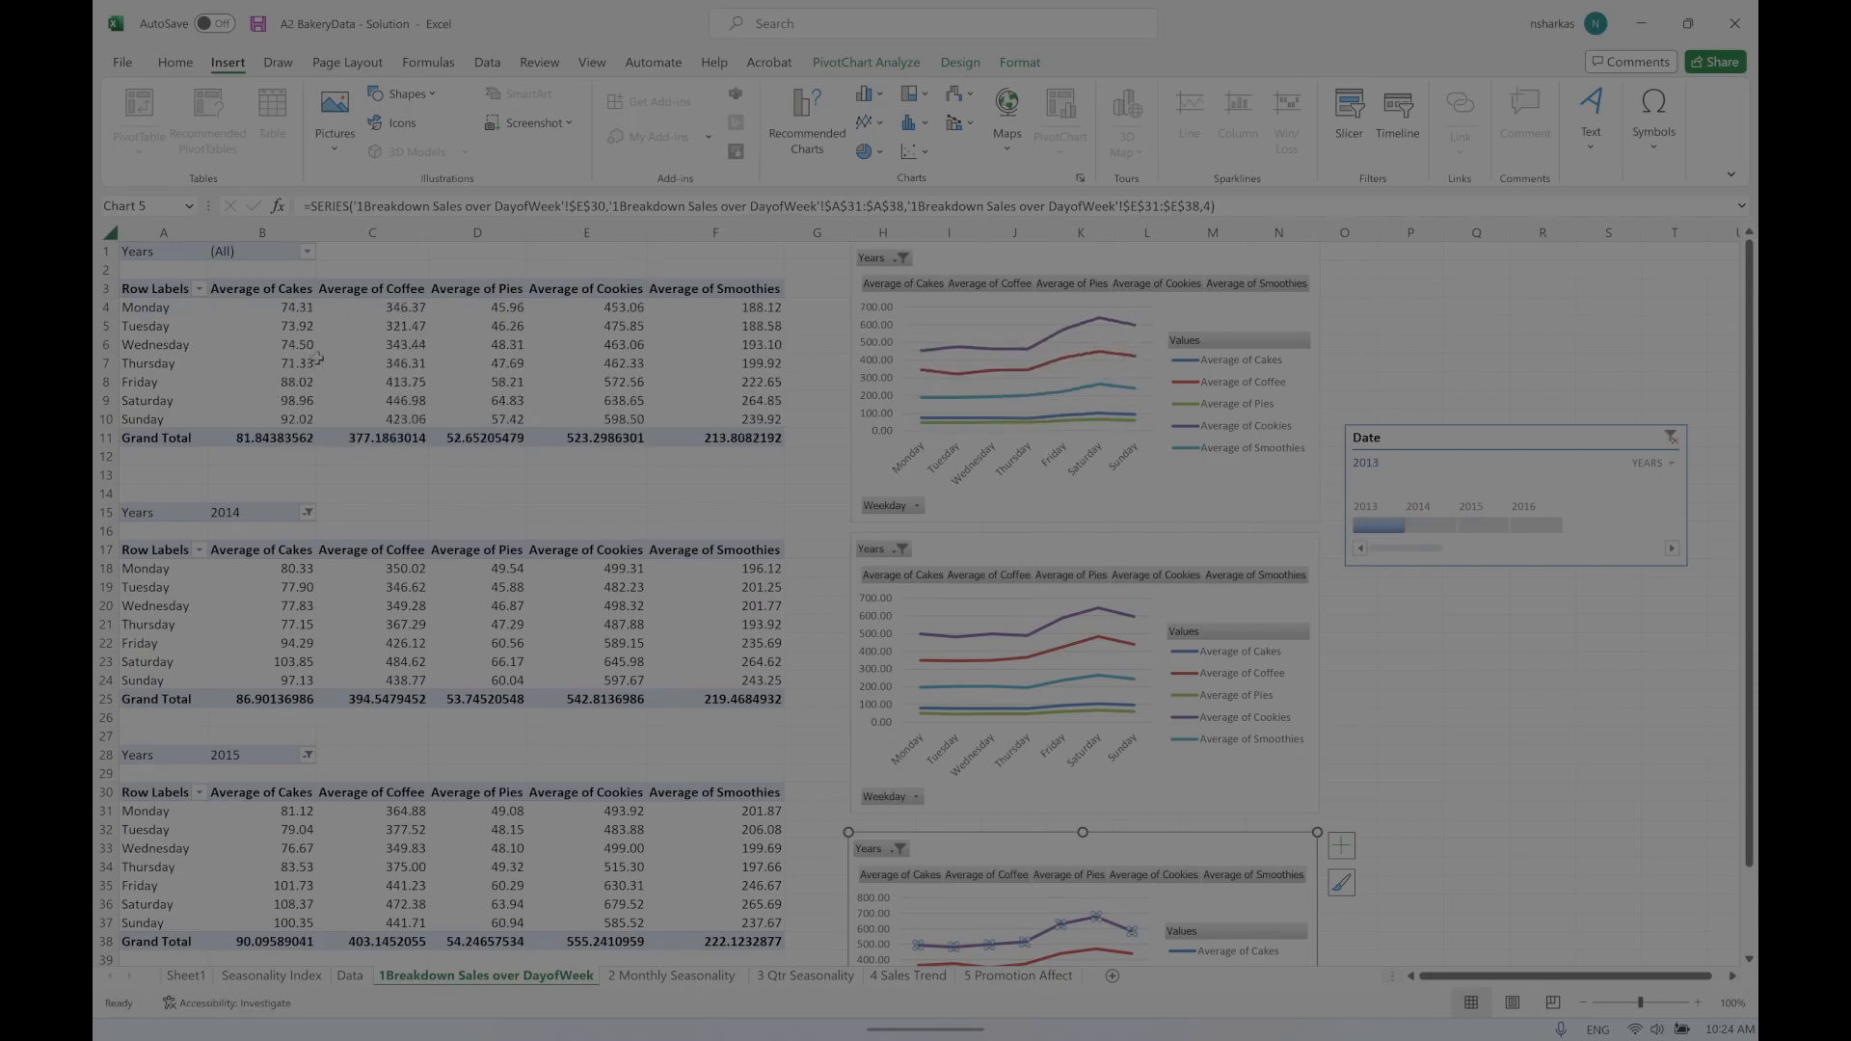
Step: Set the first PivotTable's Years filter to 2013 and delete the Date timeline
click(313, 253)
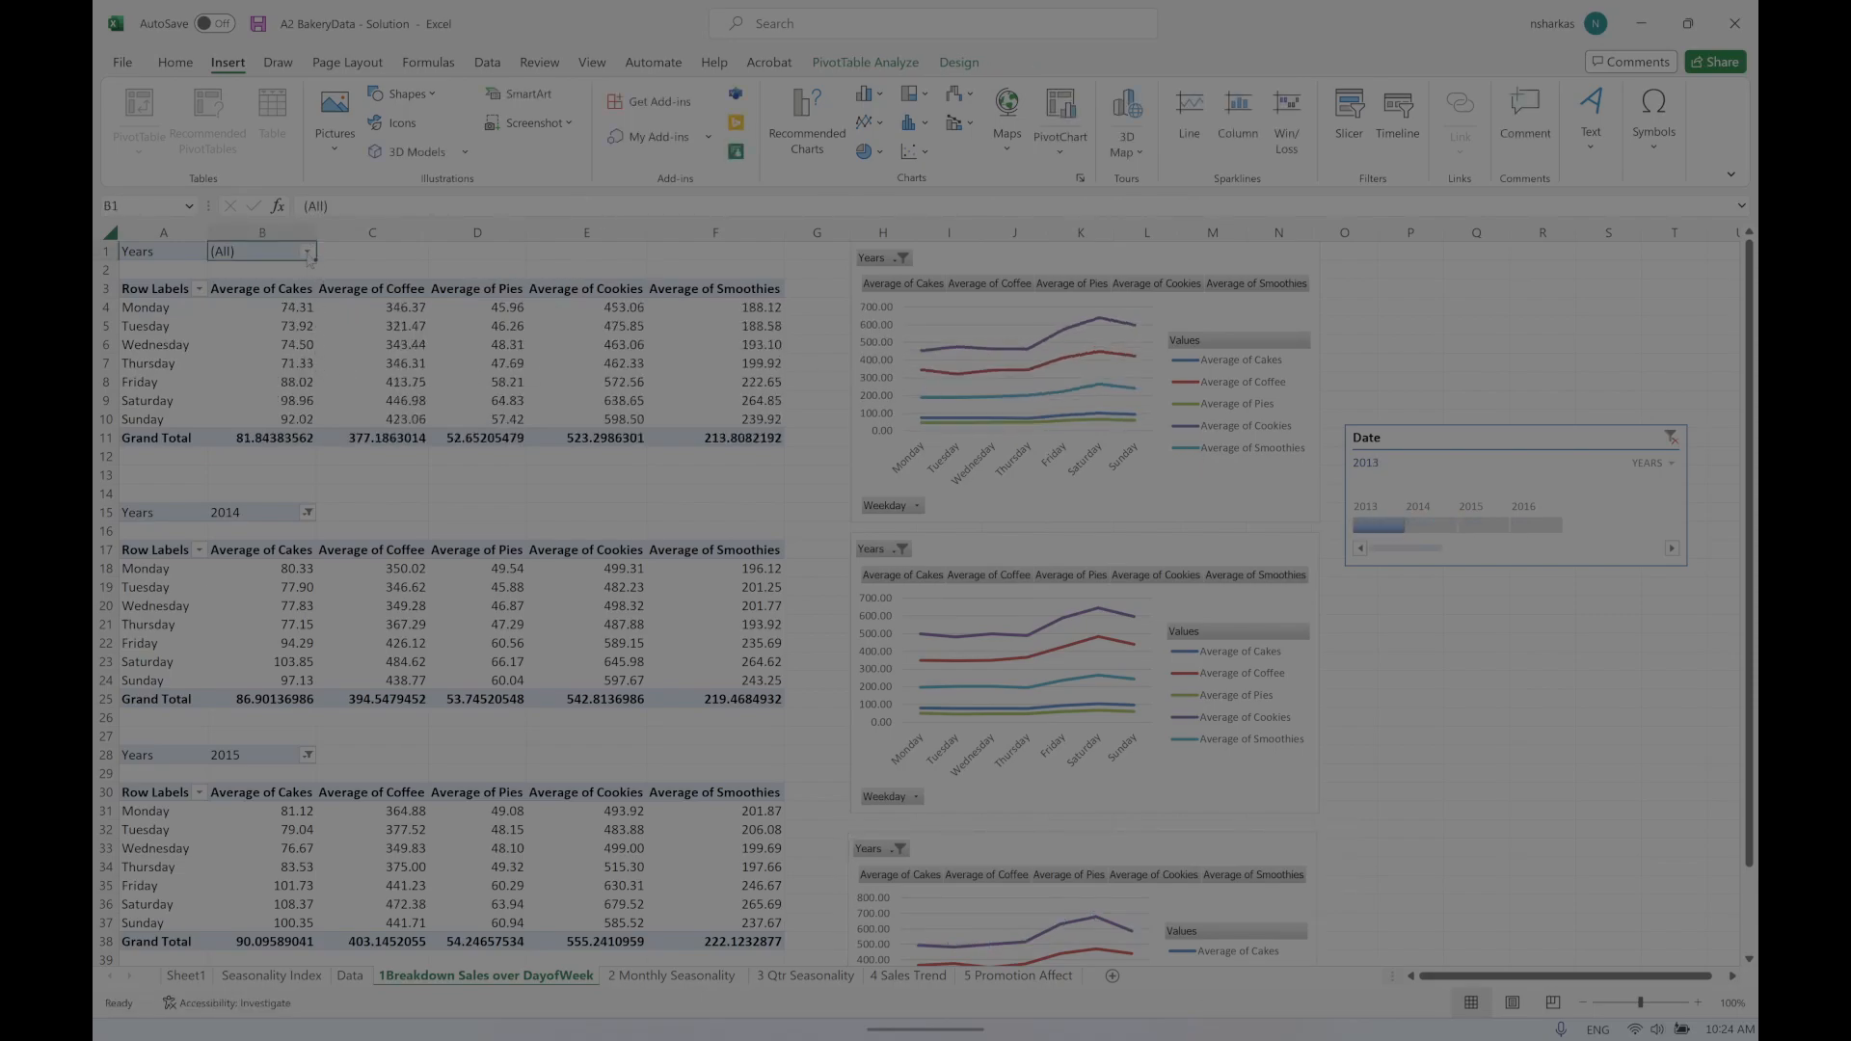
click(307, 251)
click(132, 333)
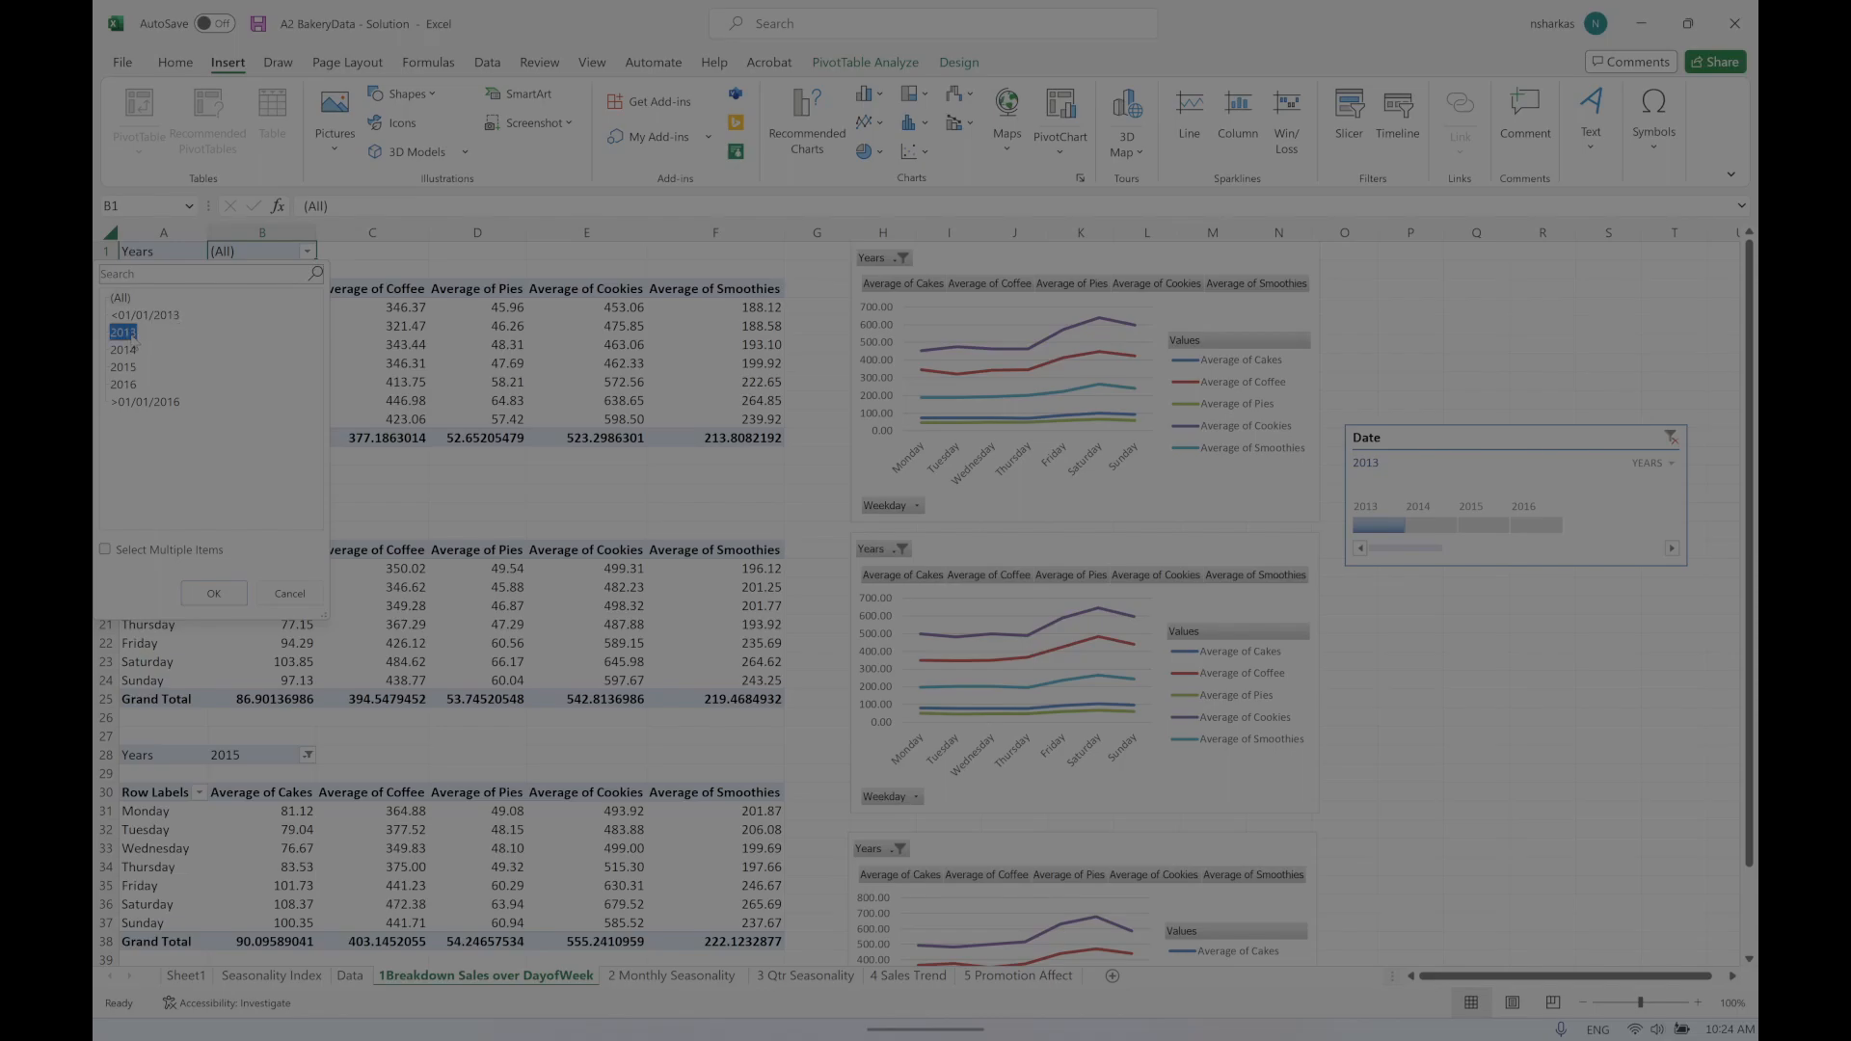
click(222, 594)
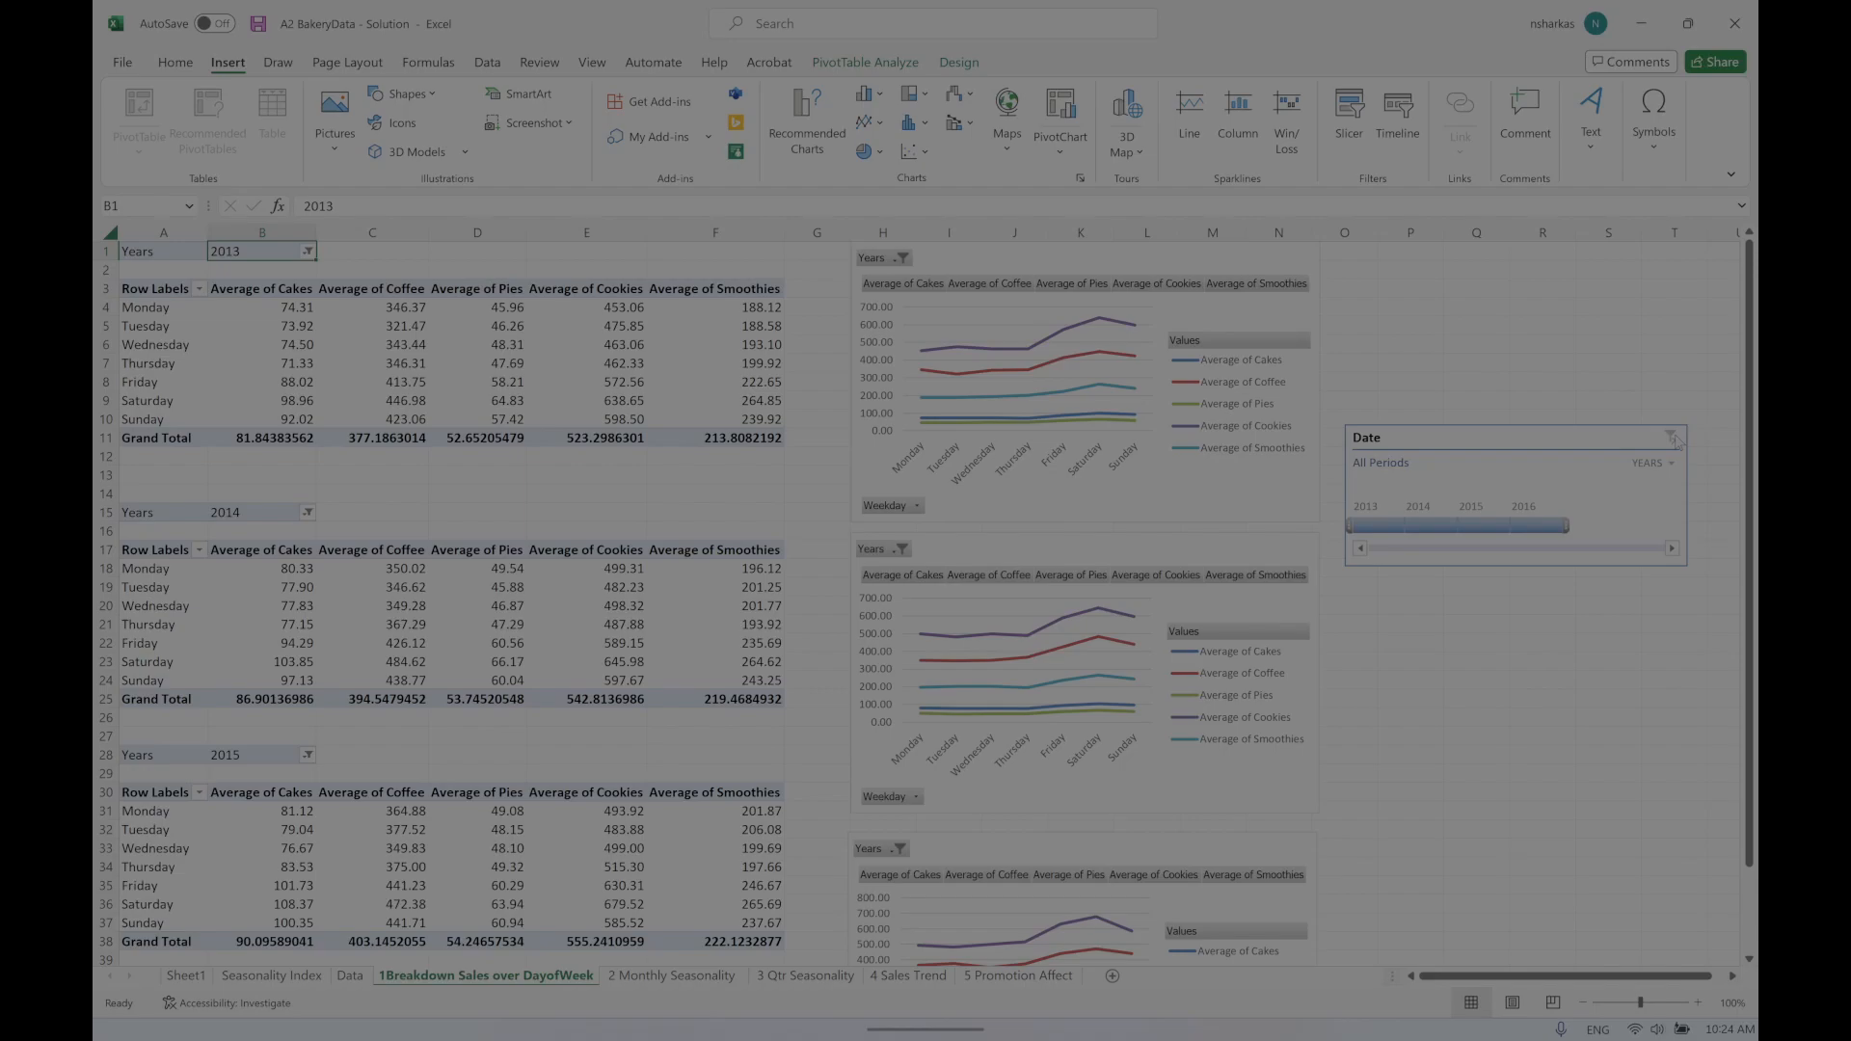
click(1597, 437)
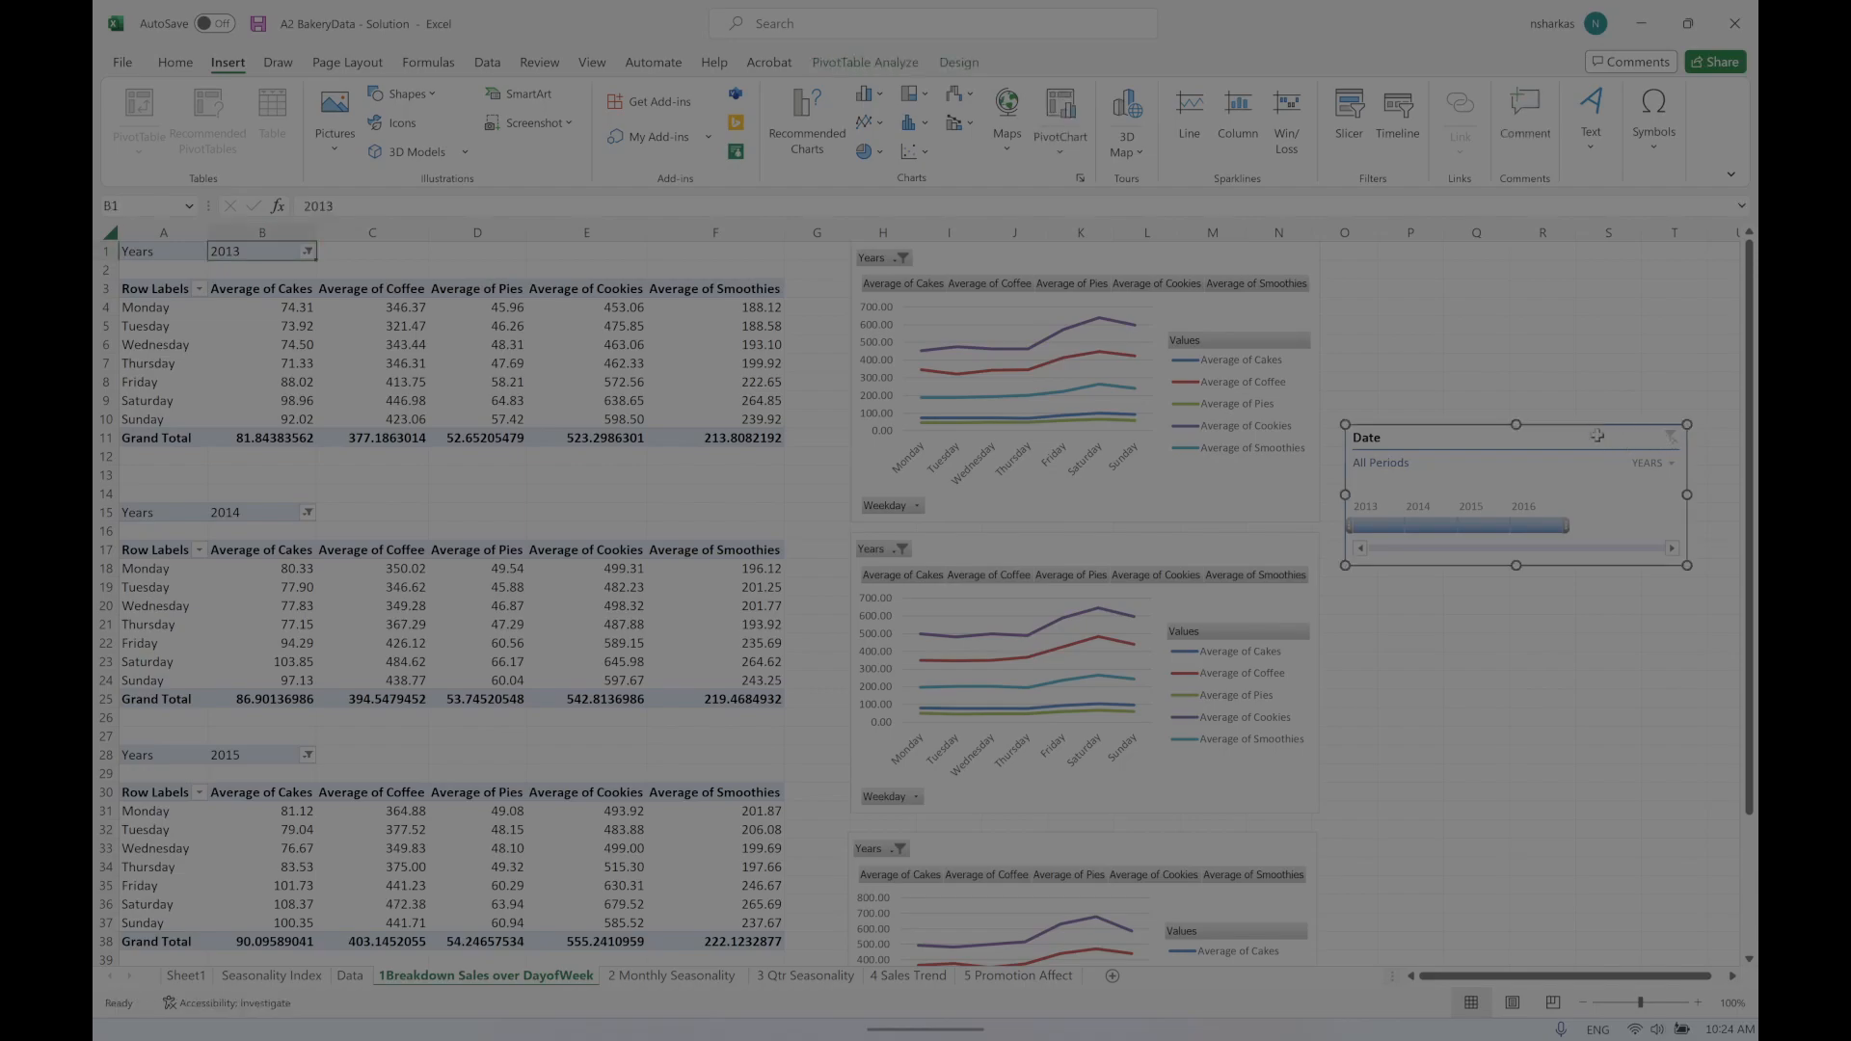
key(Delete)
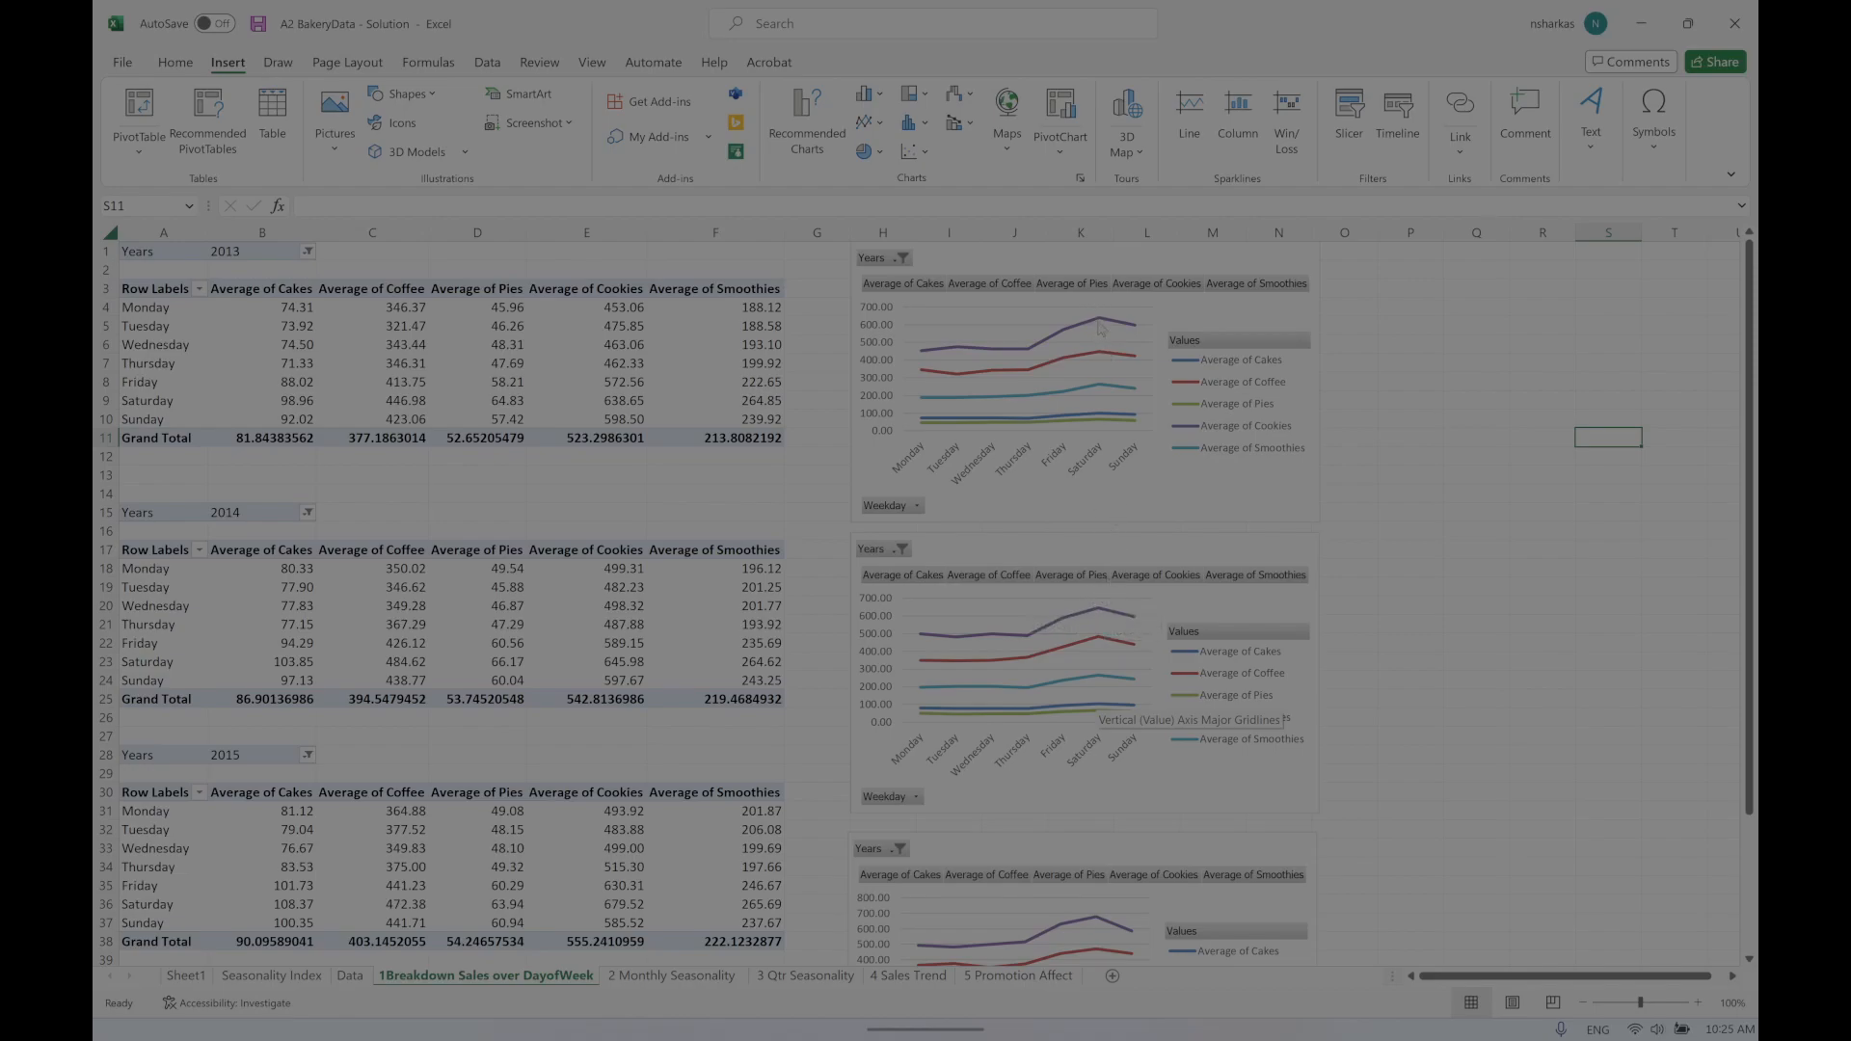
Step: Review the yearly PivotTables and PivotCharts and check the available options for inserting a PivotChart
scroll(1098, 327, down, 5)
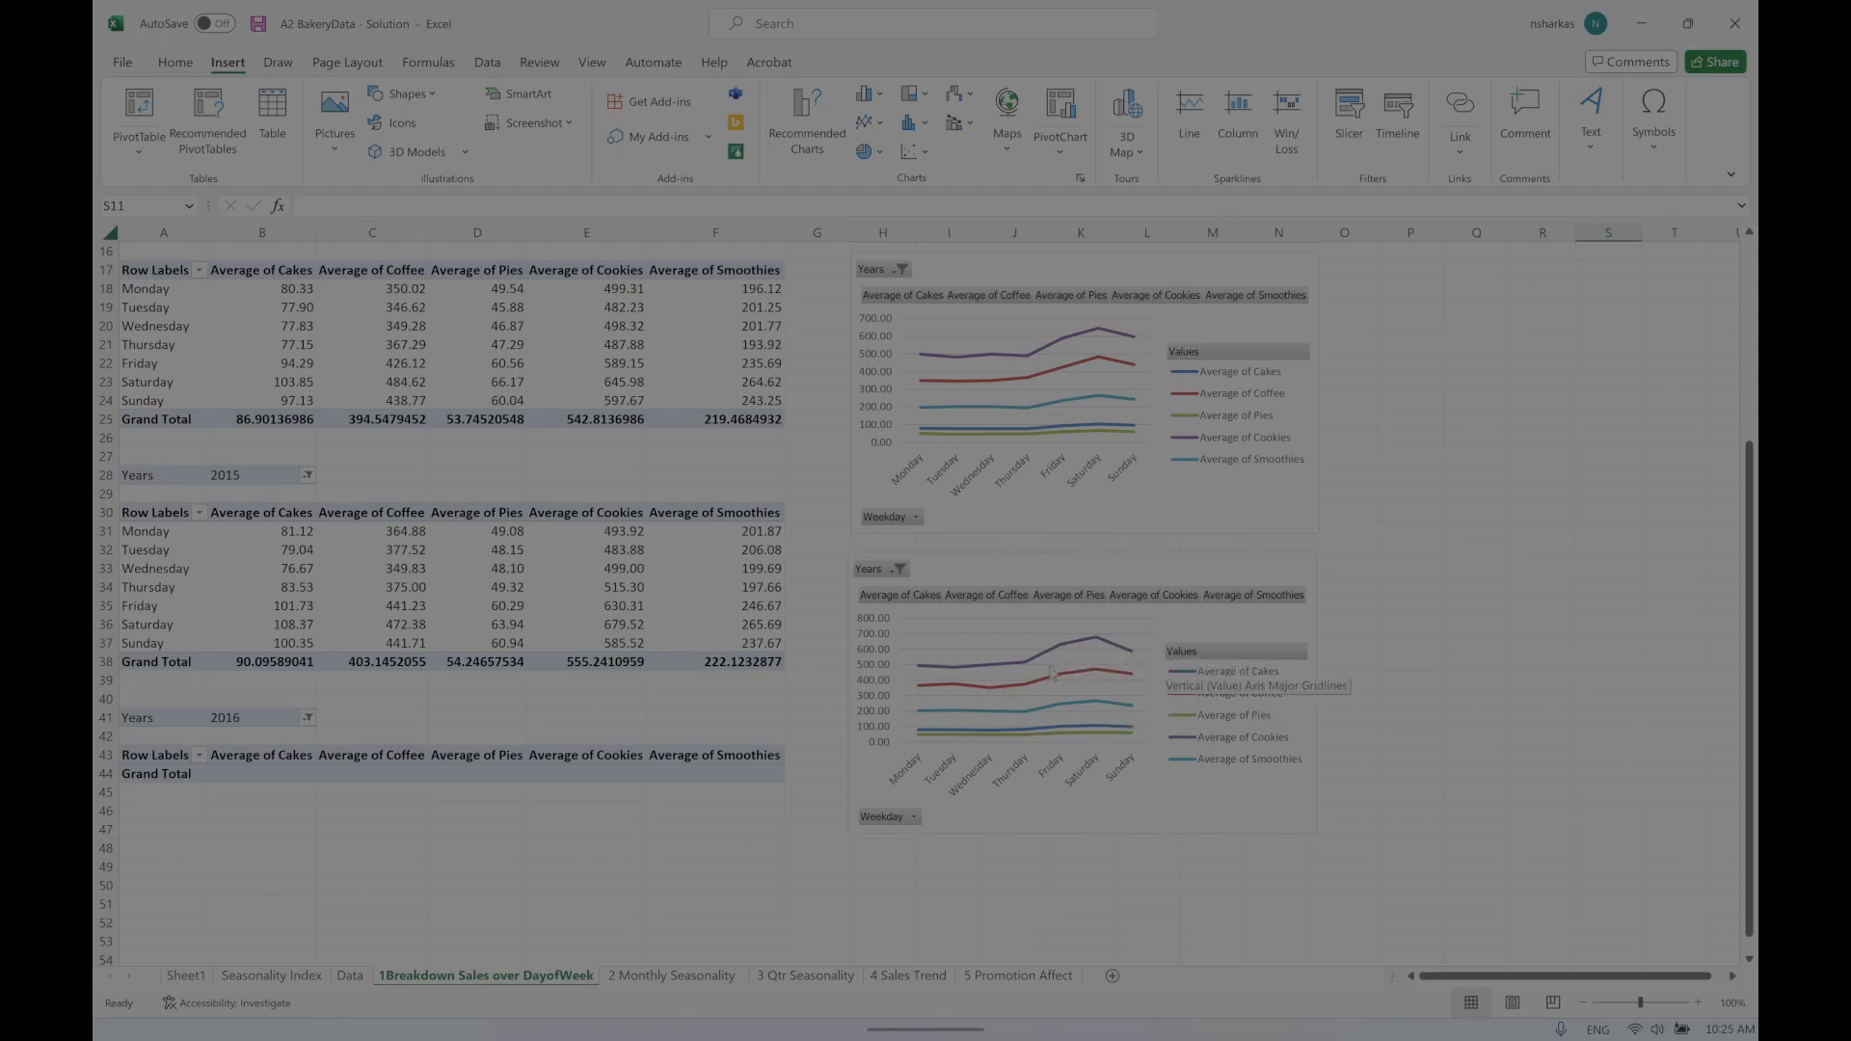
scroll(1046, 682, up, 5)
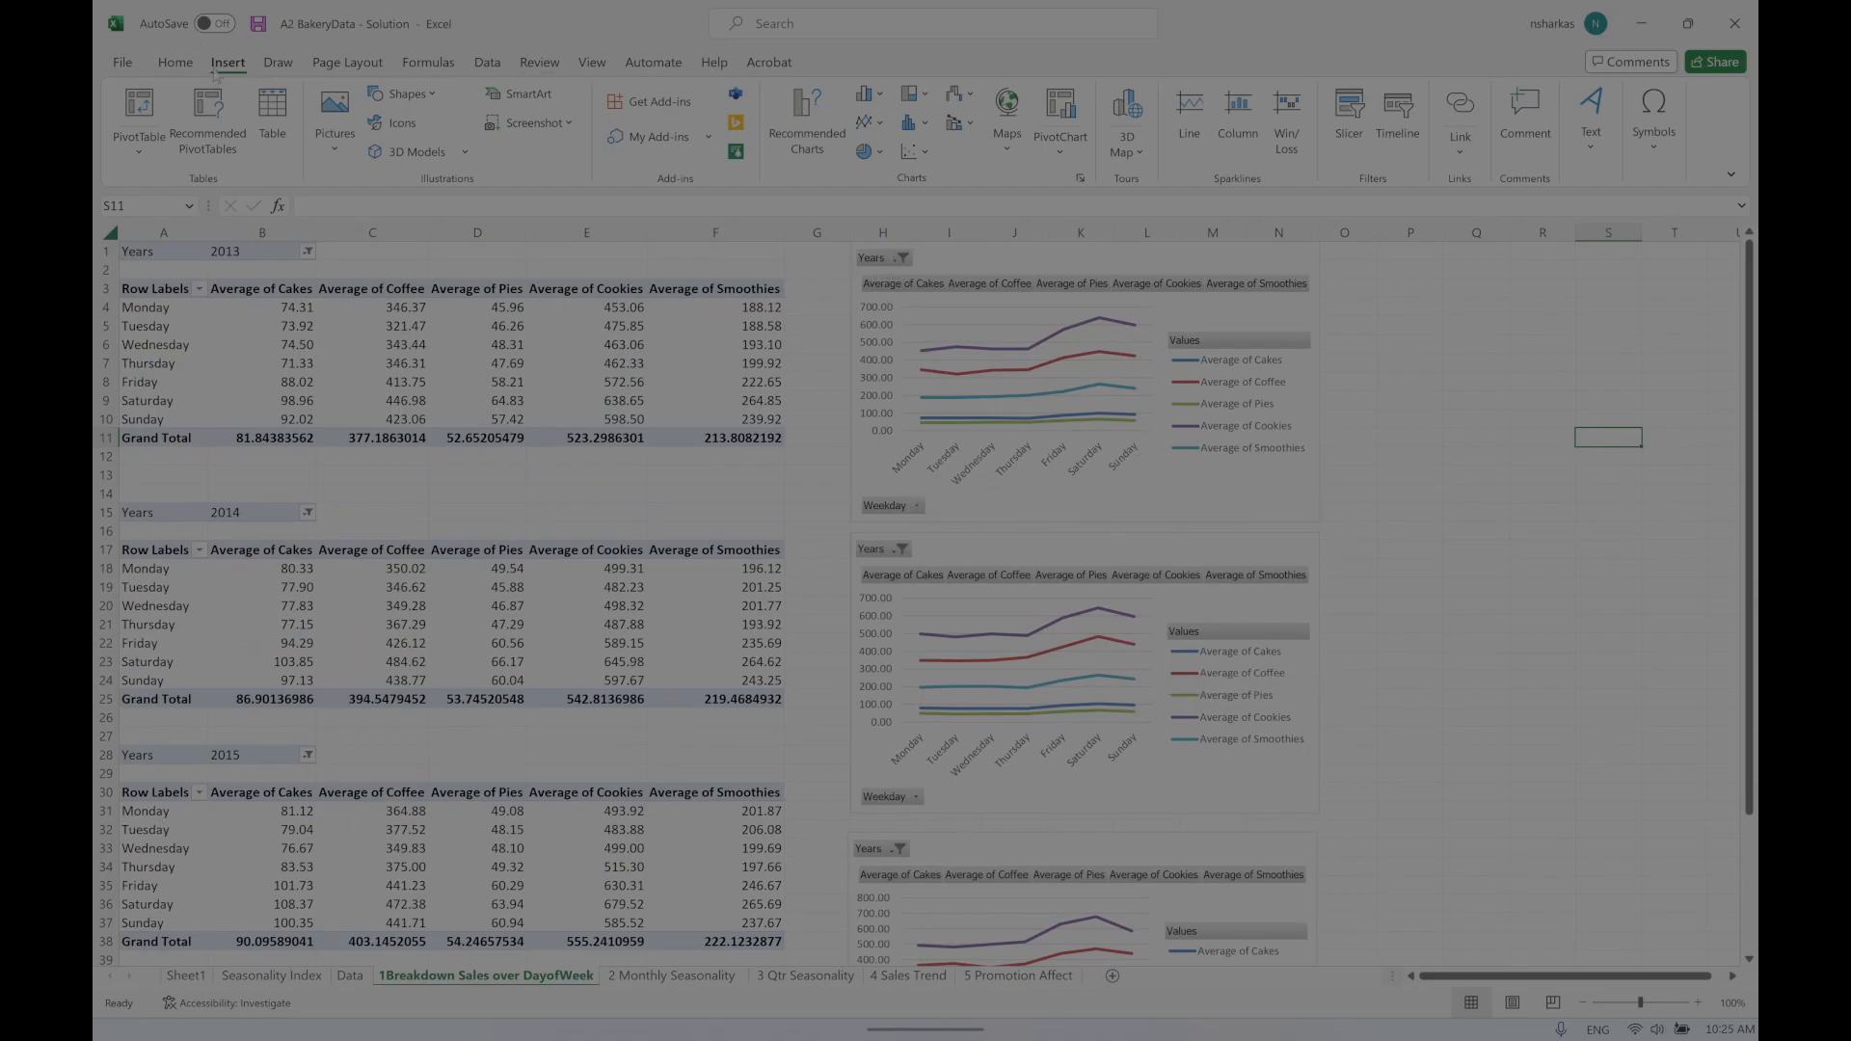
click(1064, 157)
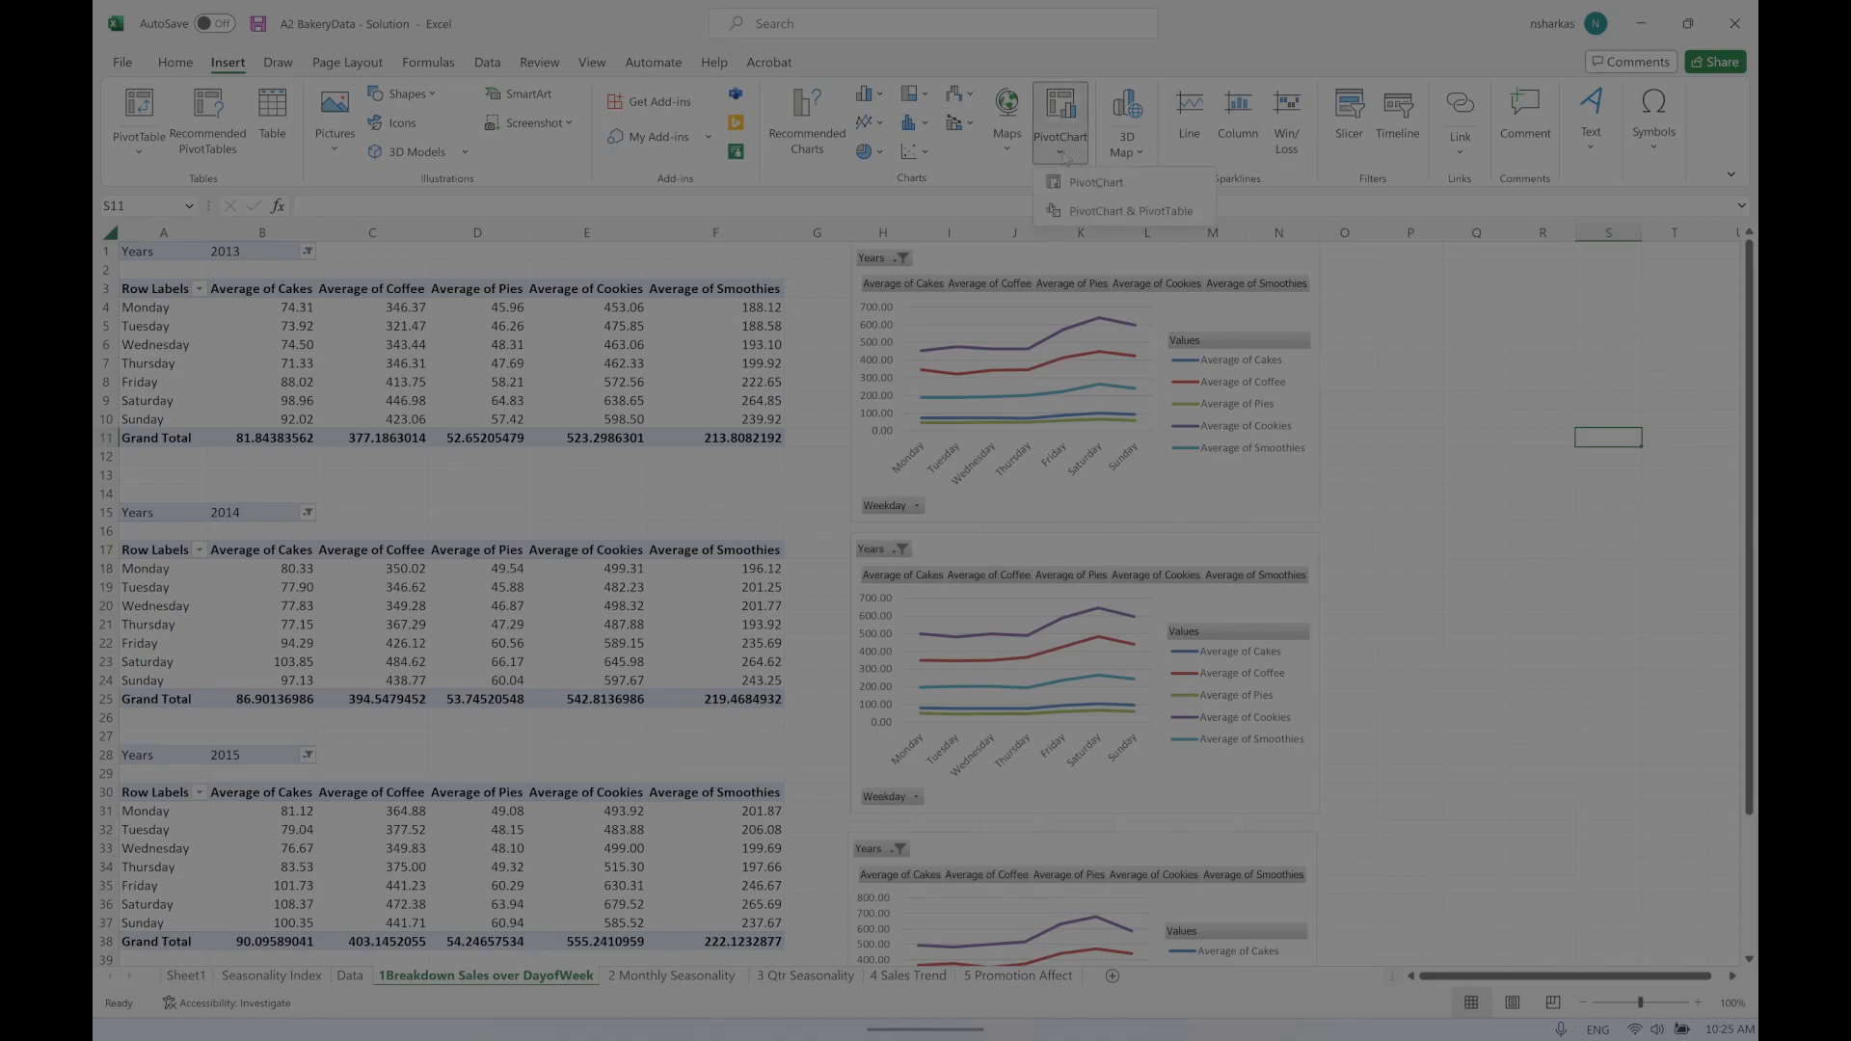
click(1446, 454)
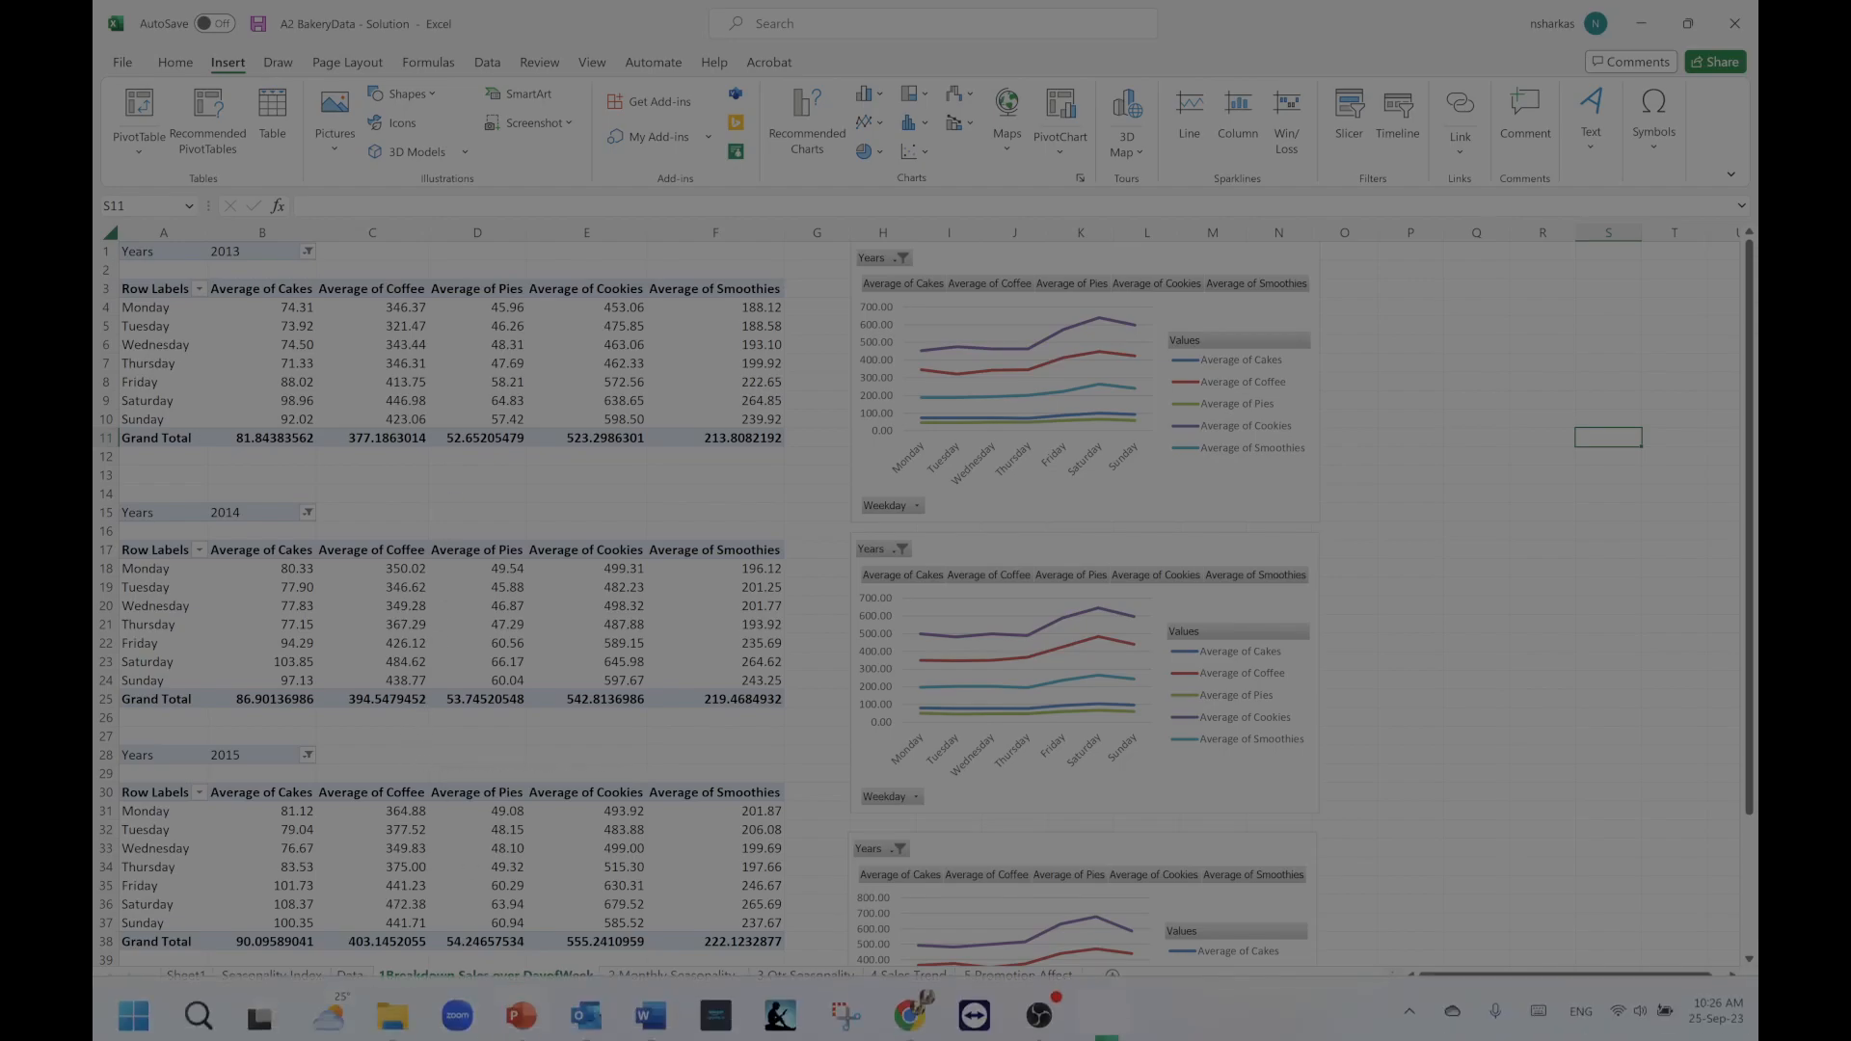
Step: Switch to PowerPoint to view slide 36's daily breakdown figure, and return to Excel to review the yearly PivotTables and charts
click(522, 1009)
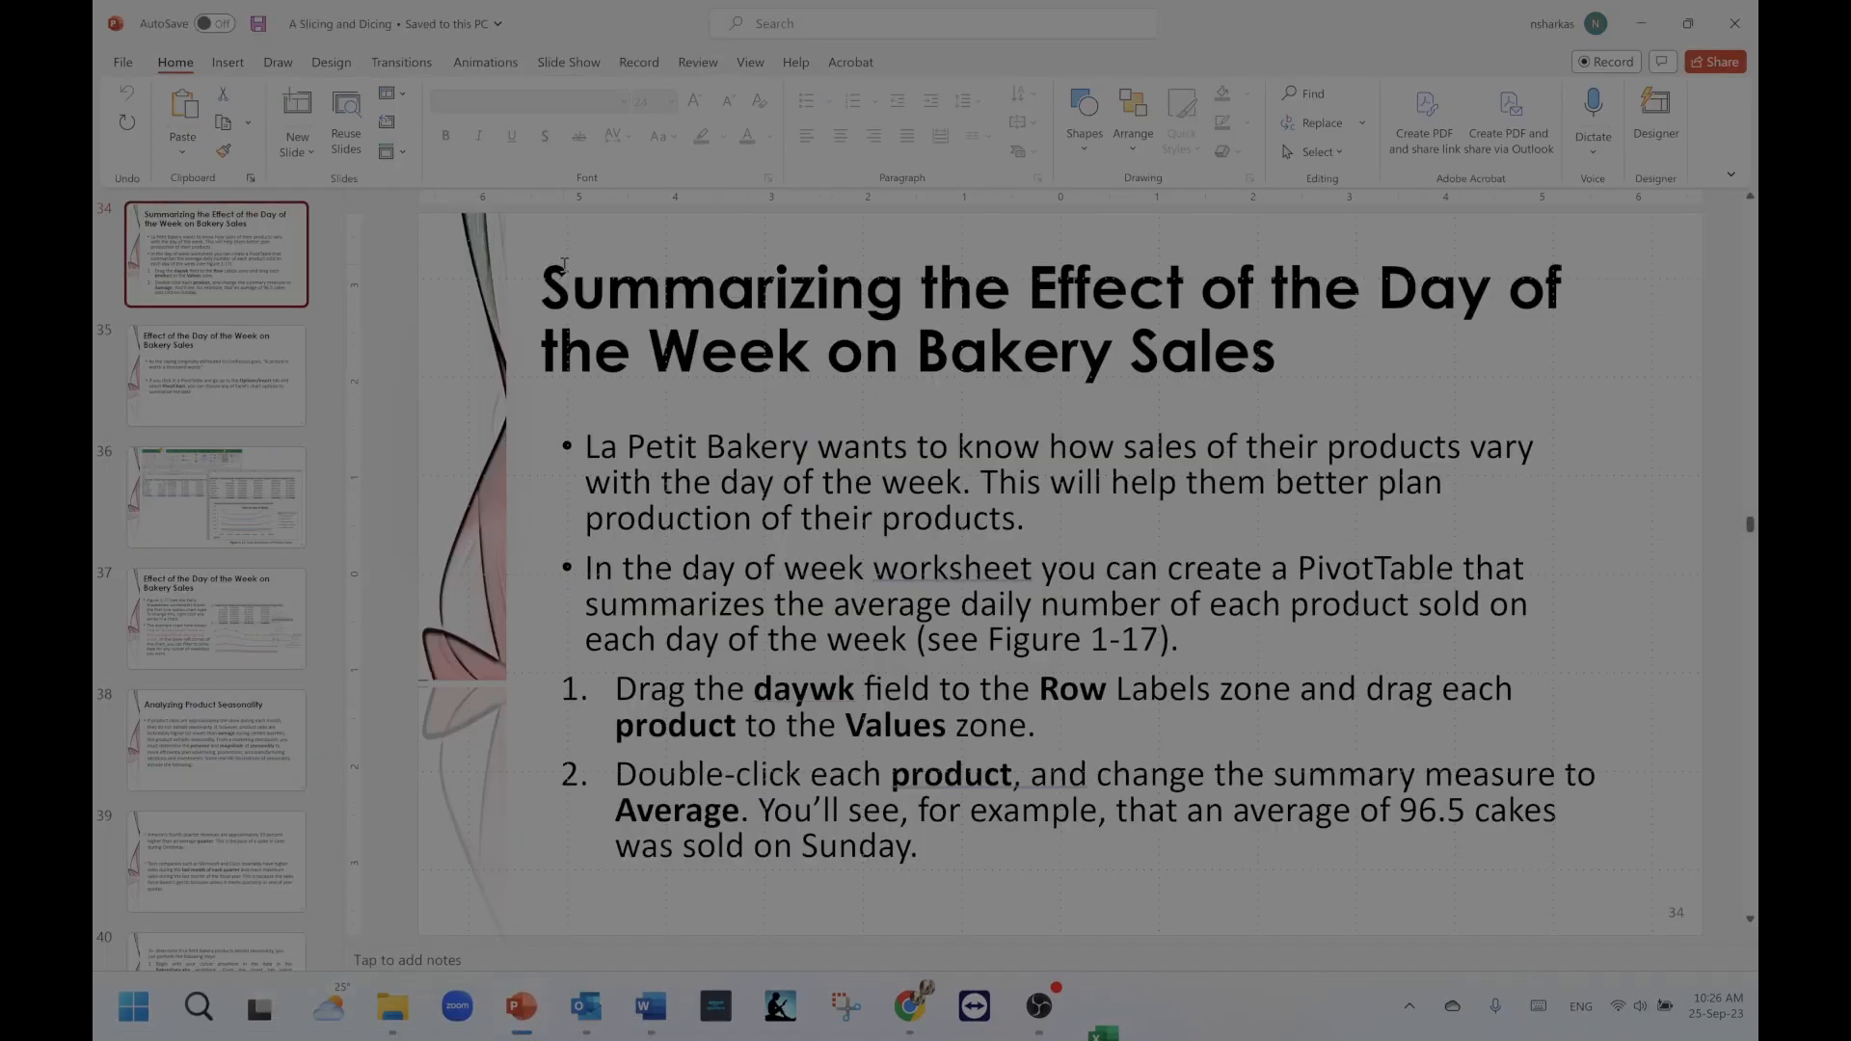
click(251, 505)
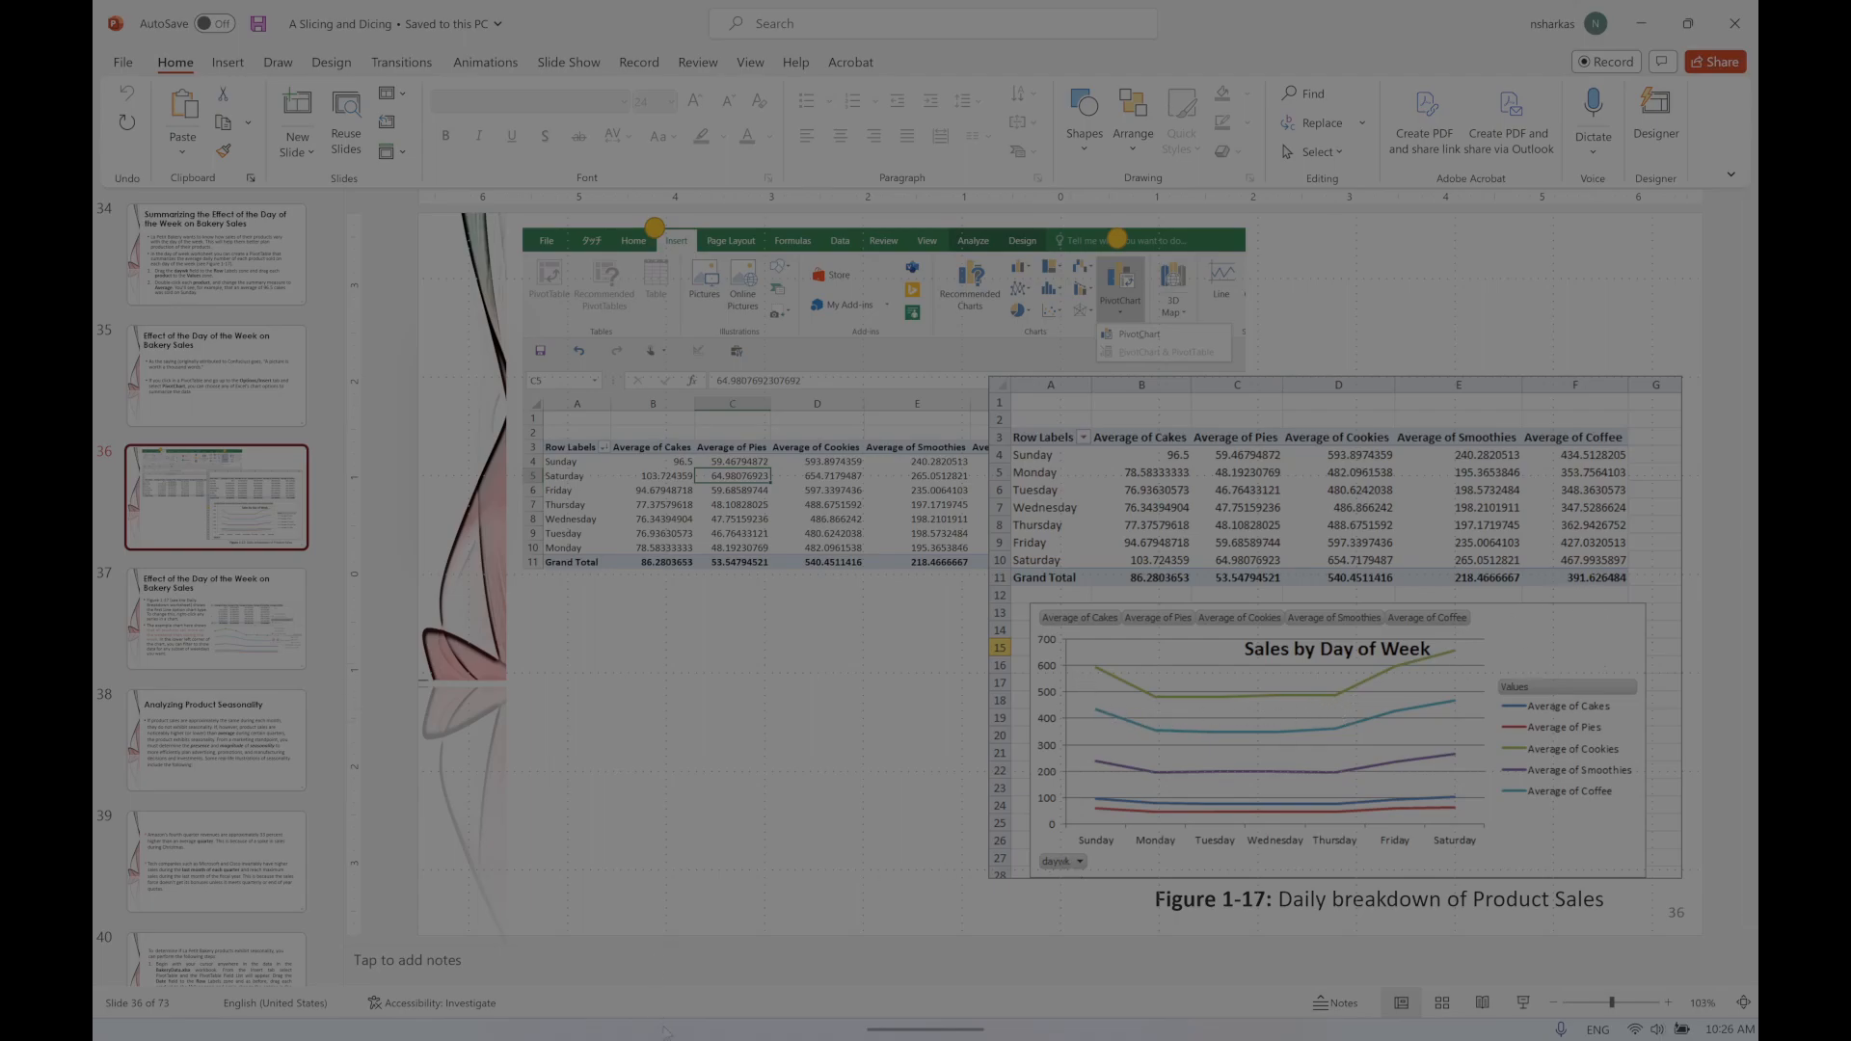
mouse_move(1082, 1038)
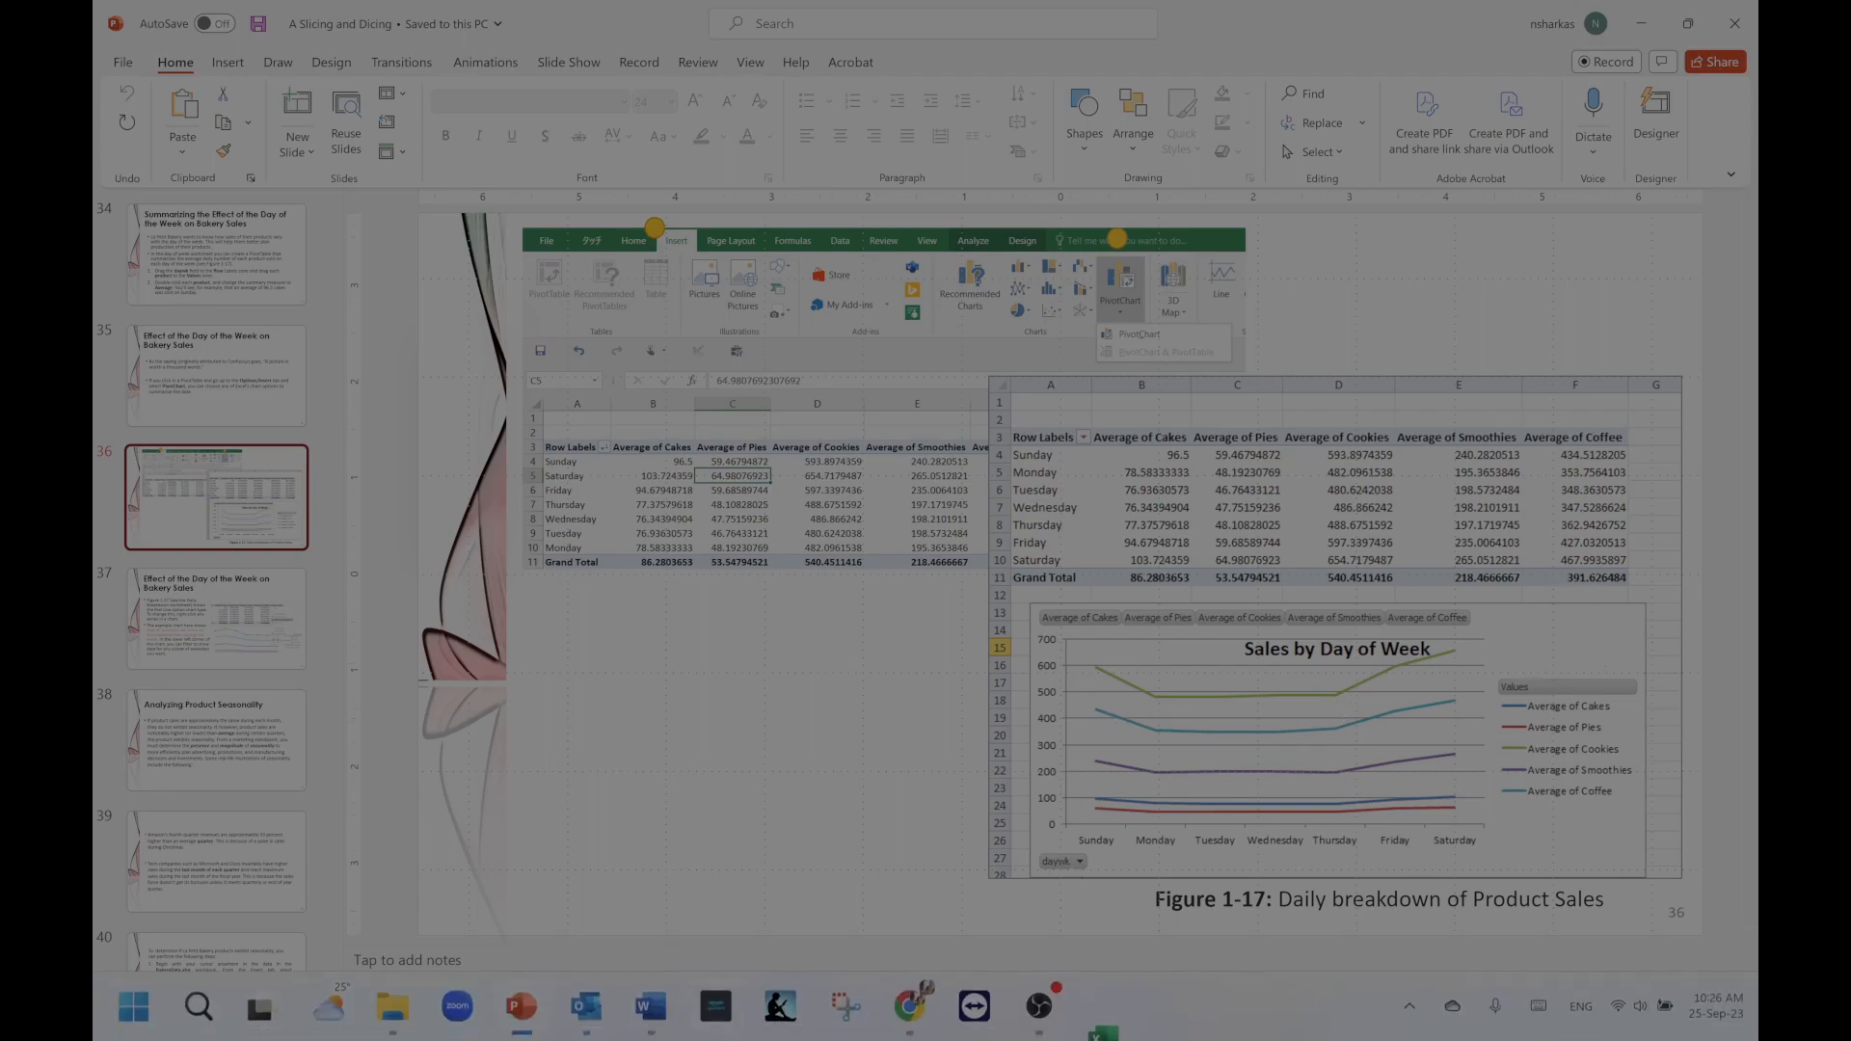
click(1109, 1014)
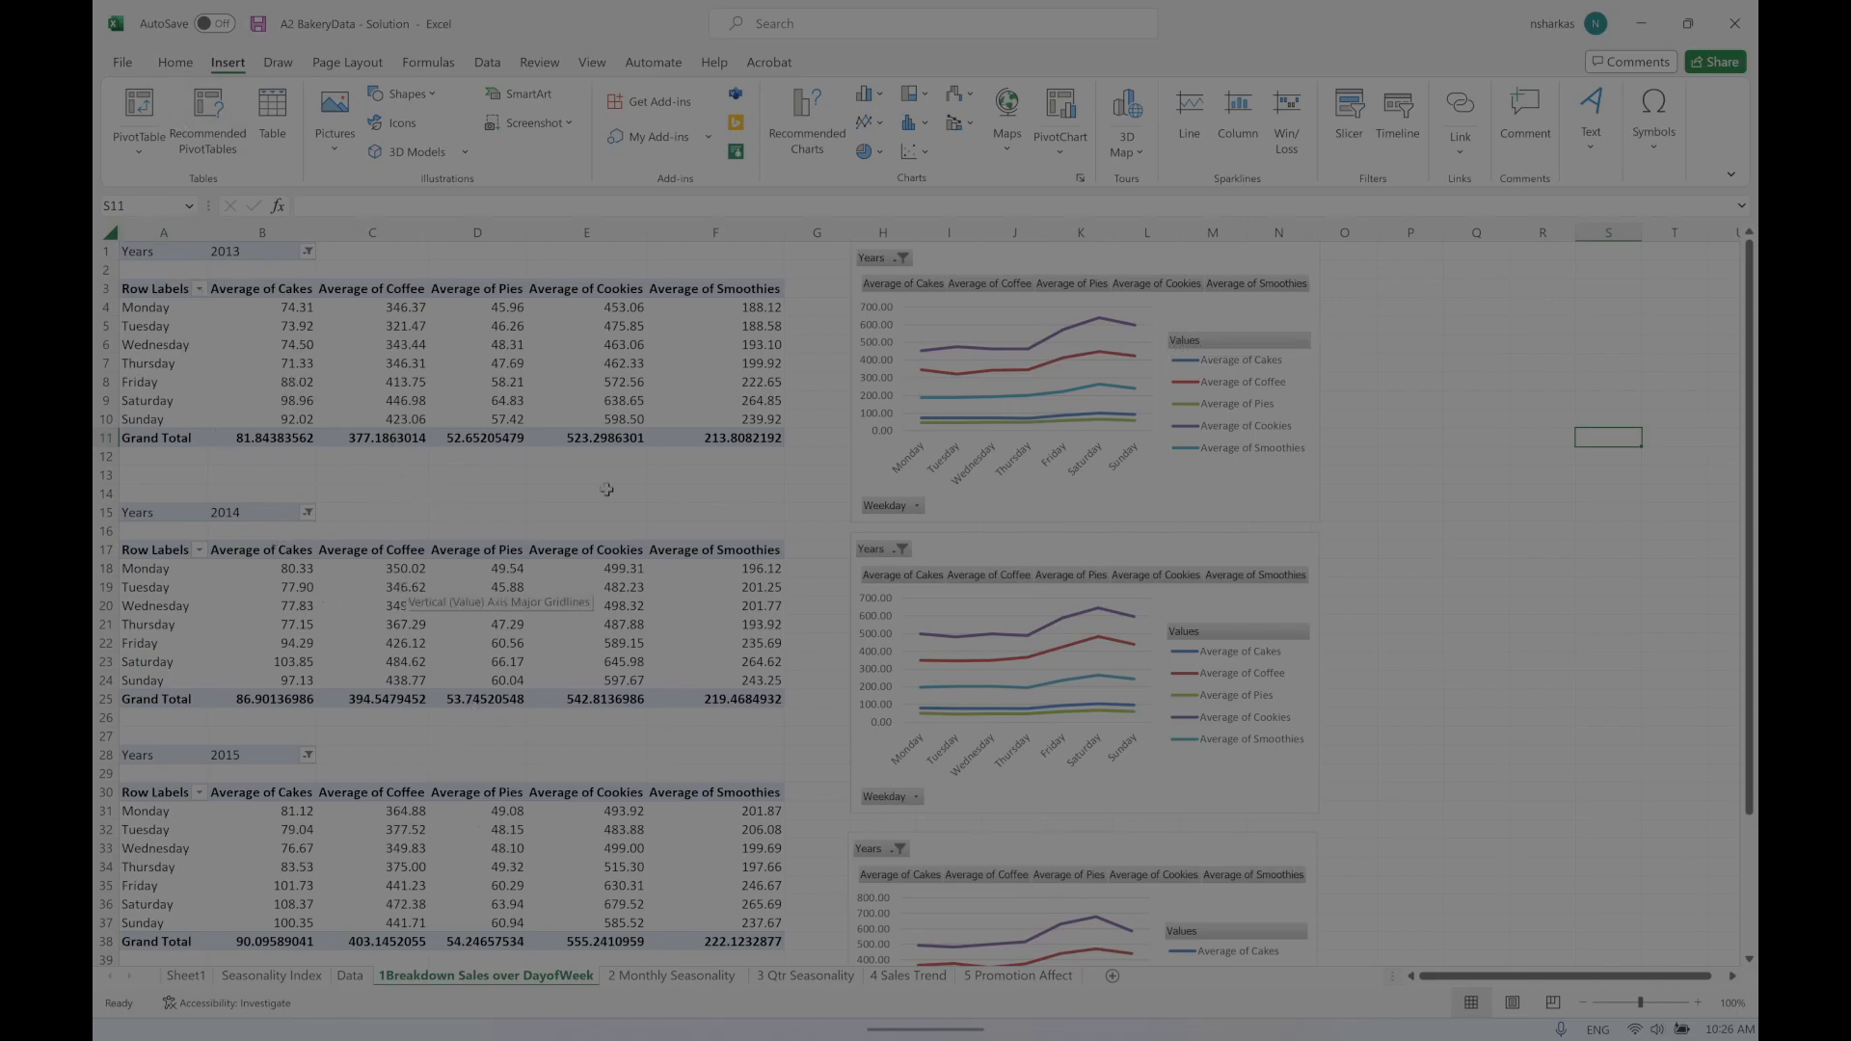
scroll(1031, 578, down, 3)
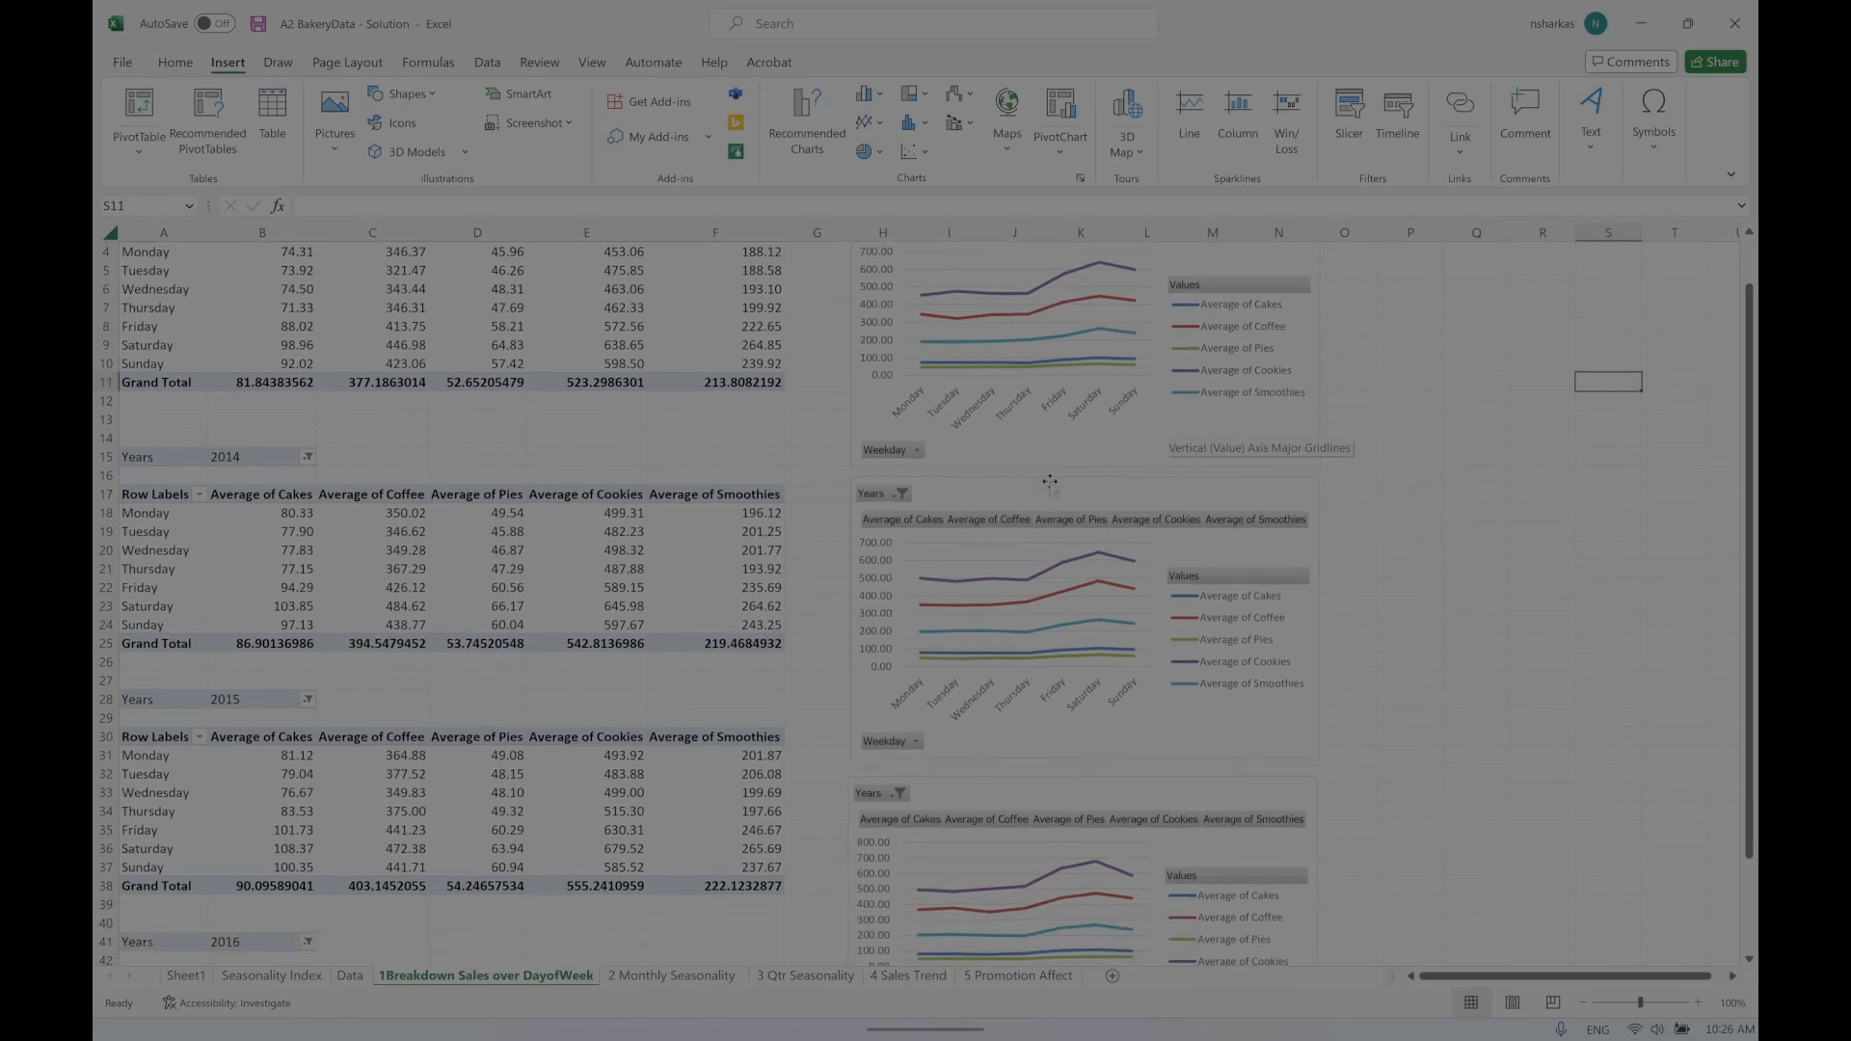
scroll(1031, 578, down, 2)
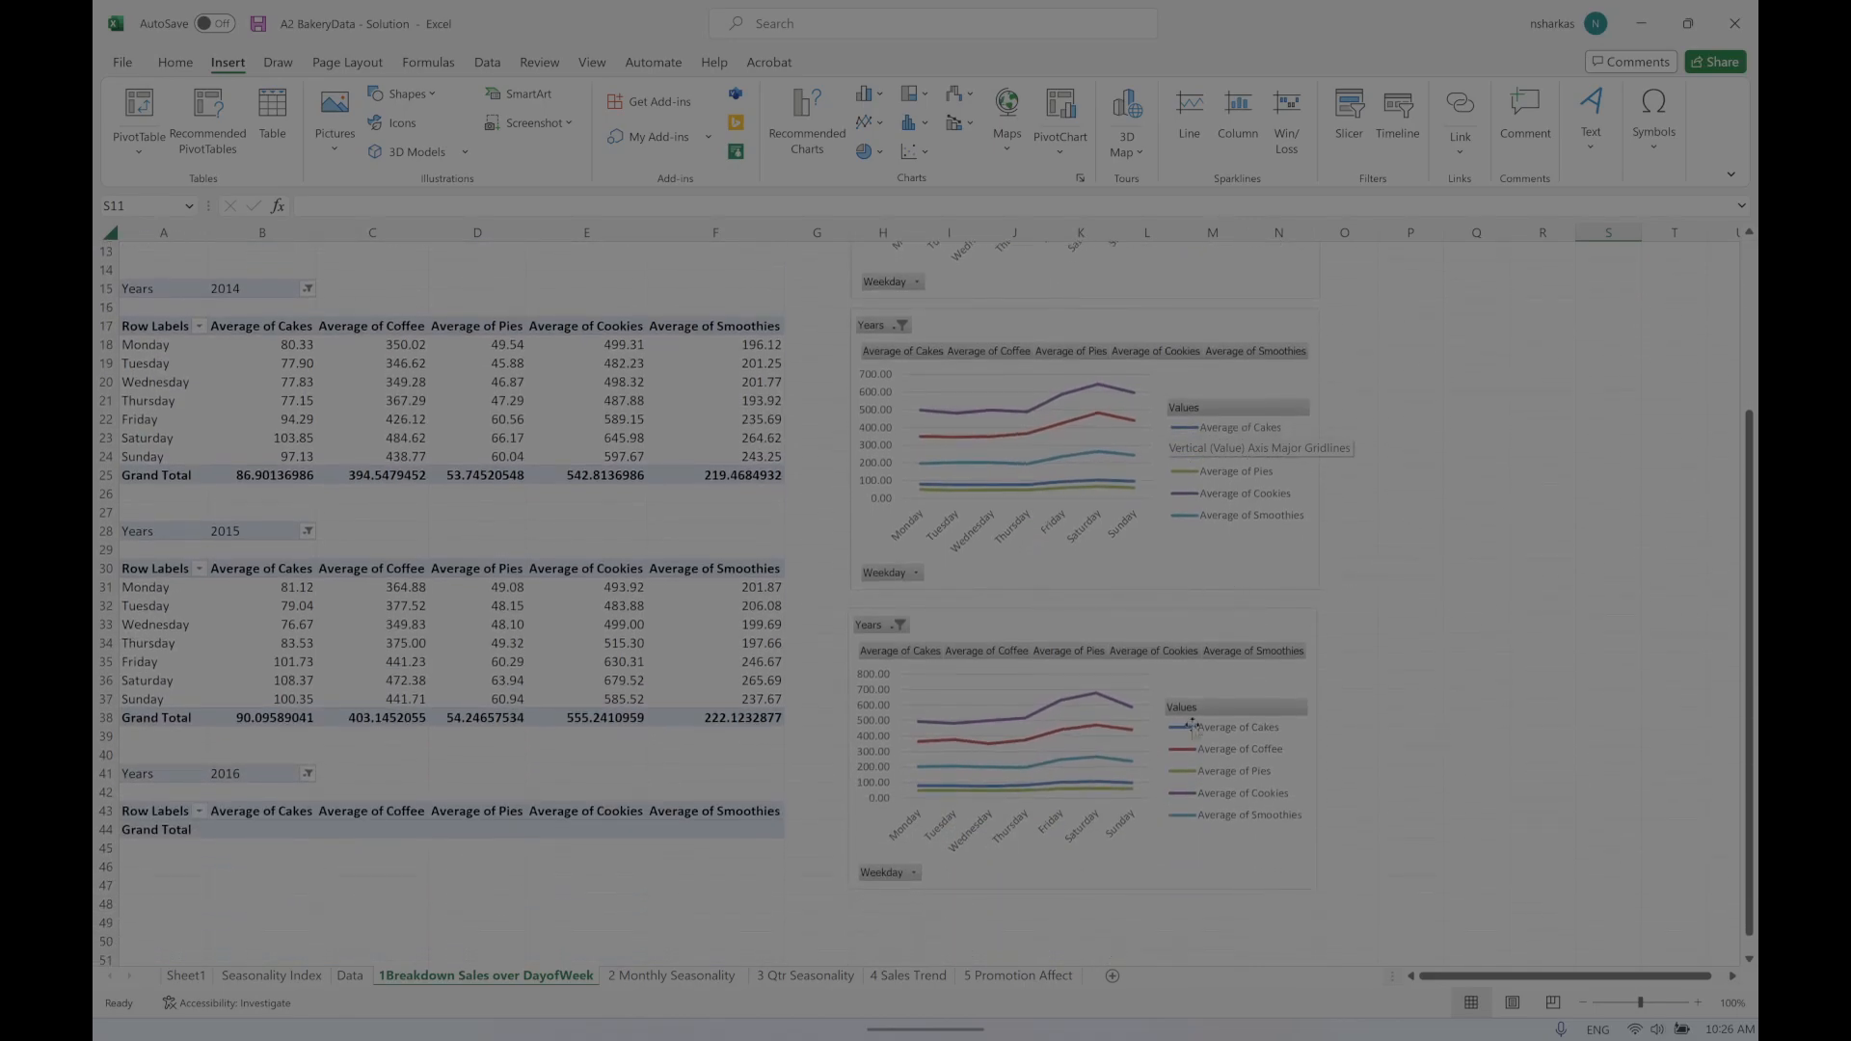
scroll(1494, 318, up, 4)
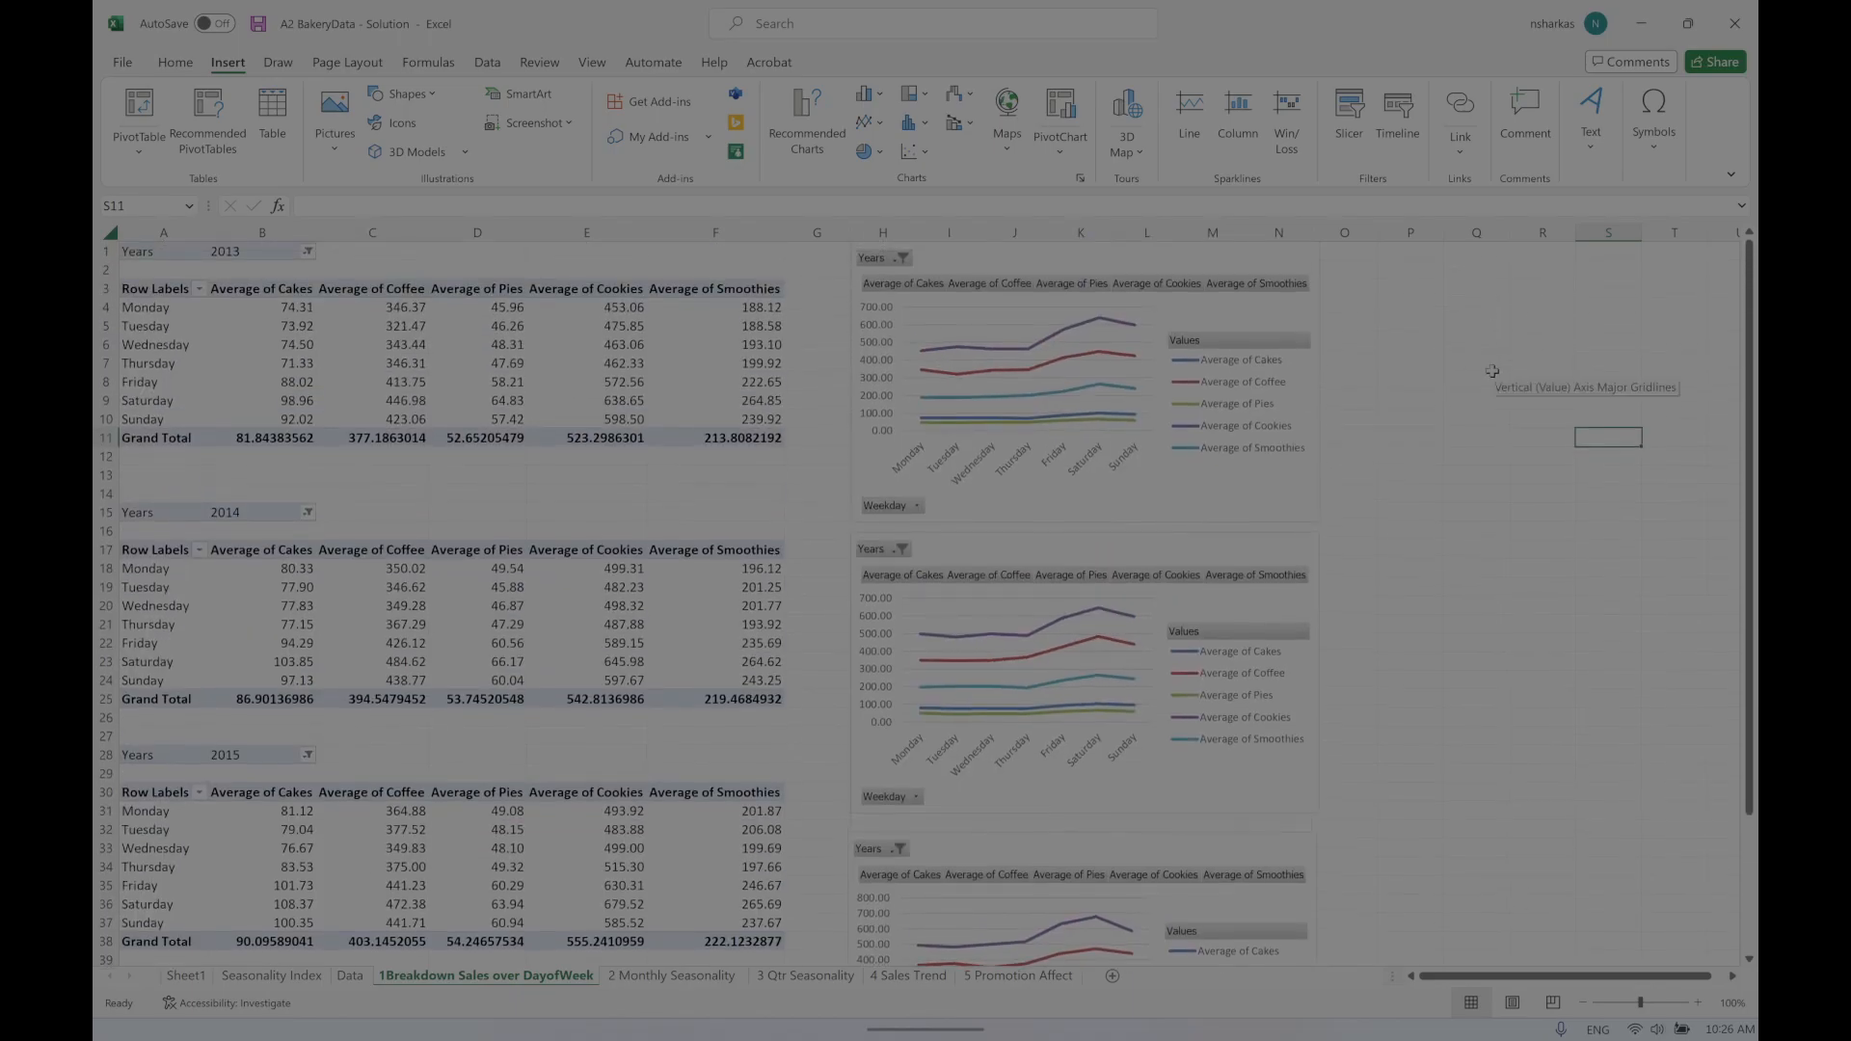
Step: Switch to the PowerPoint presentation and show slide 37 on the effect of the day of the week on bakery sales
mouse_move(924, 1031)
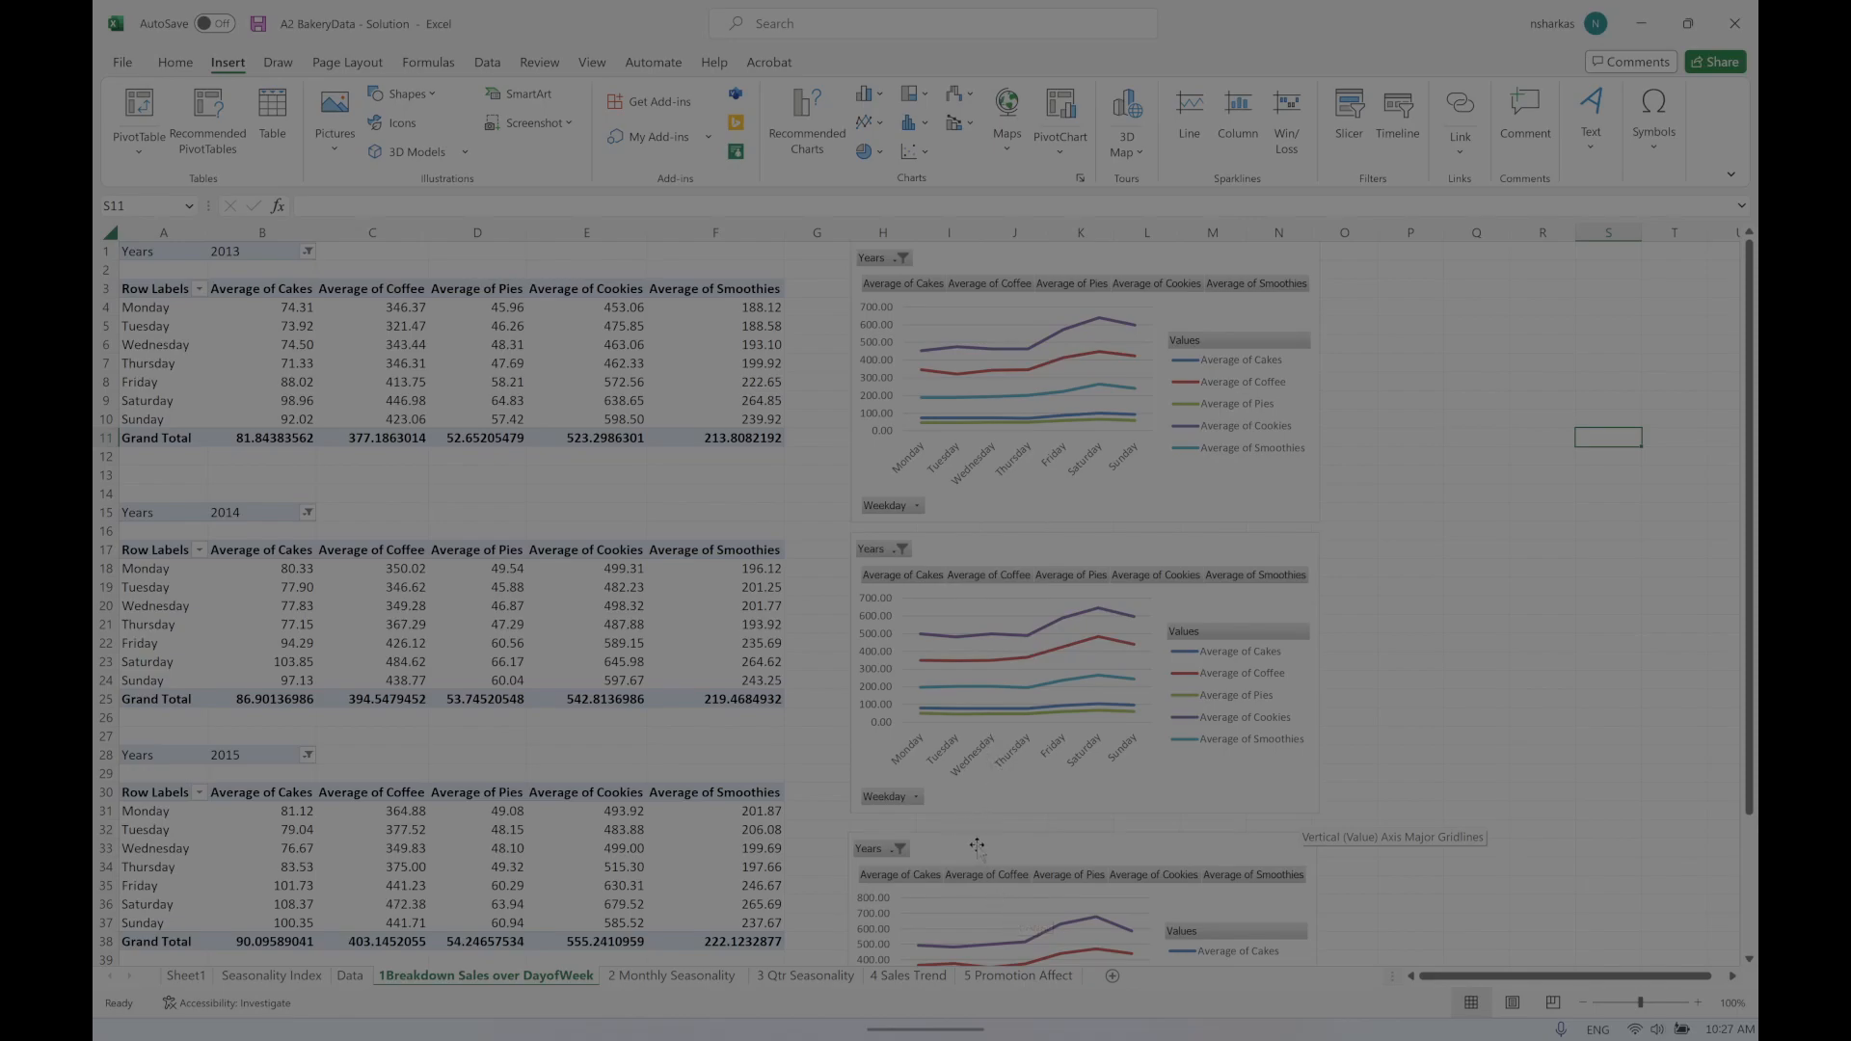
mouse_move(925, 1018)
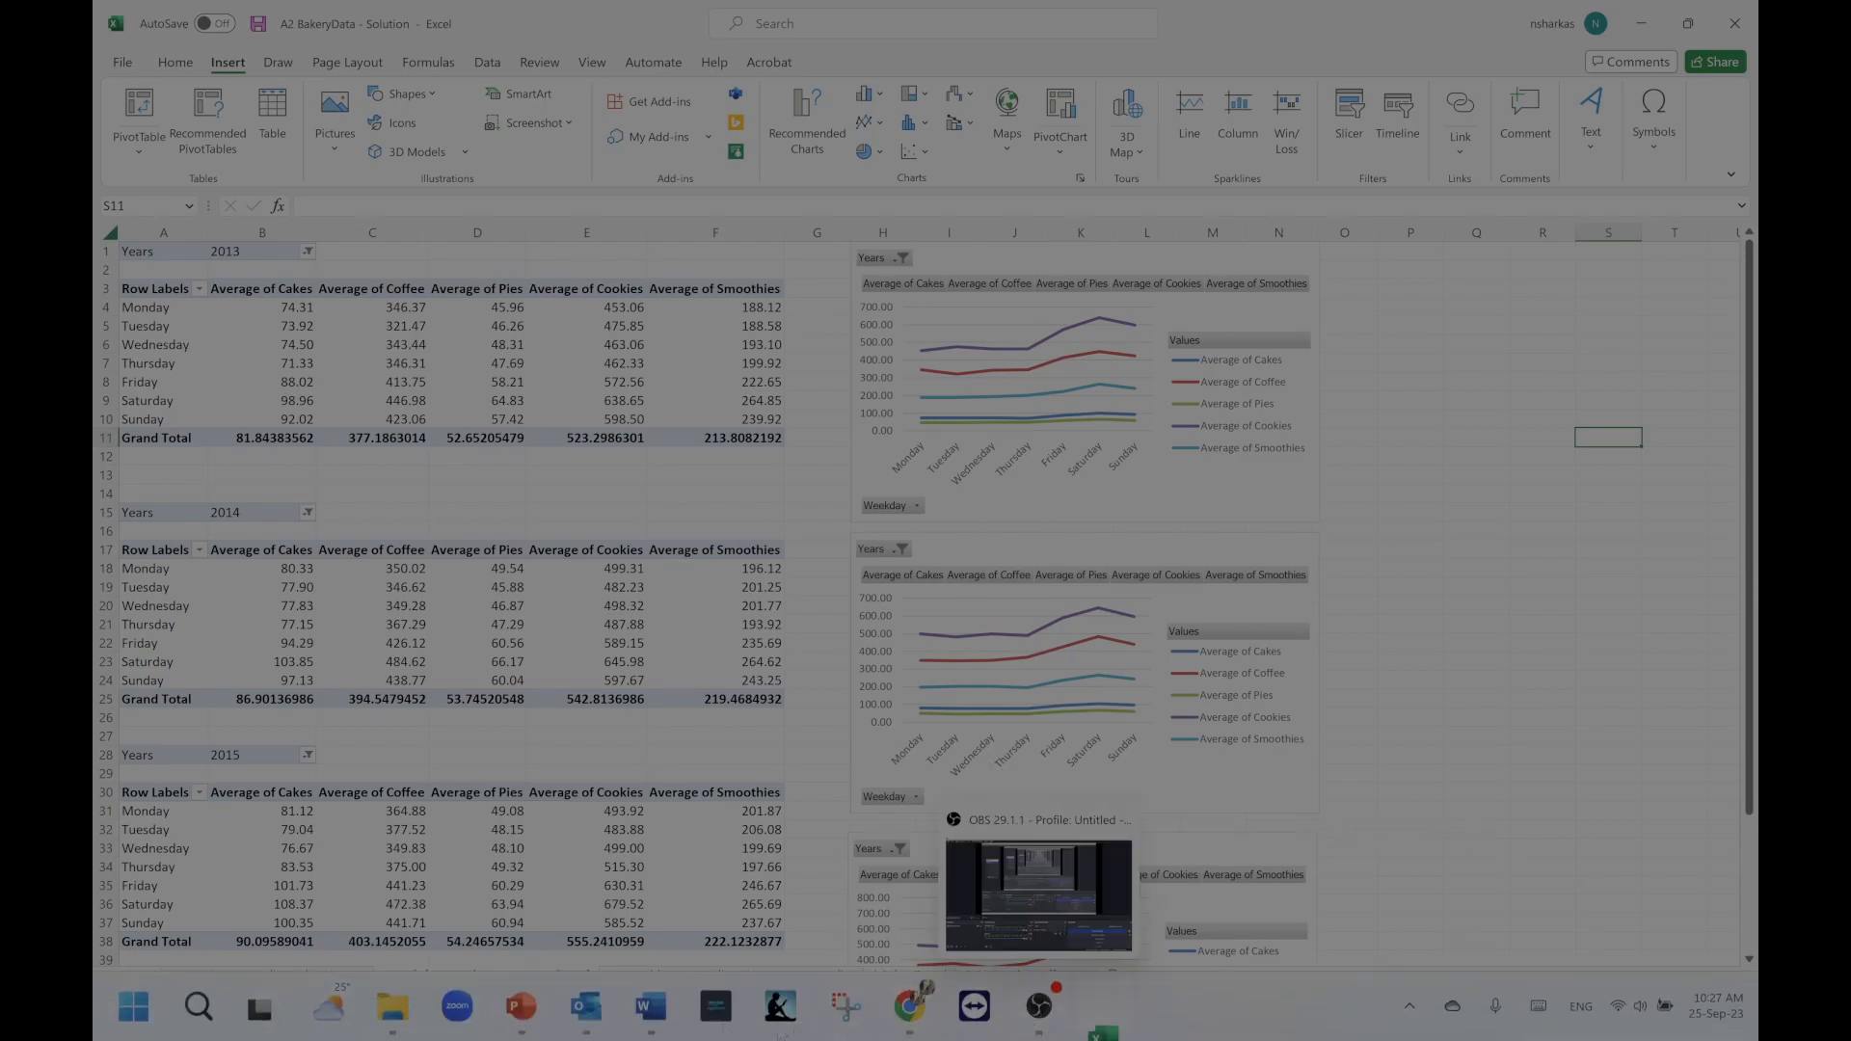
click(525, 1014)
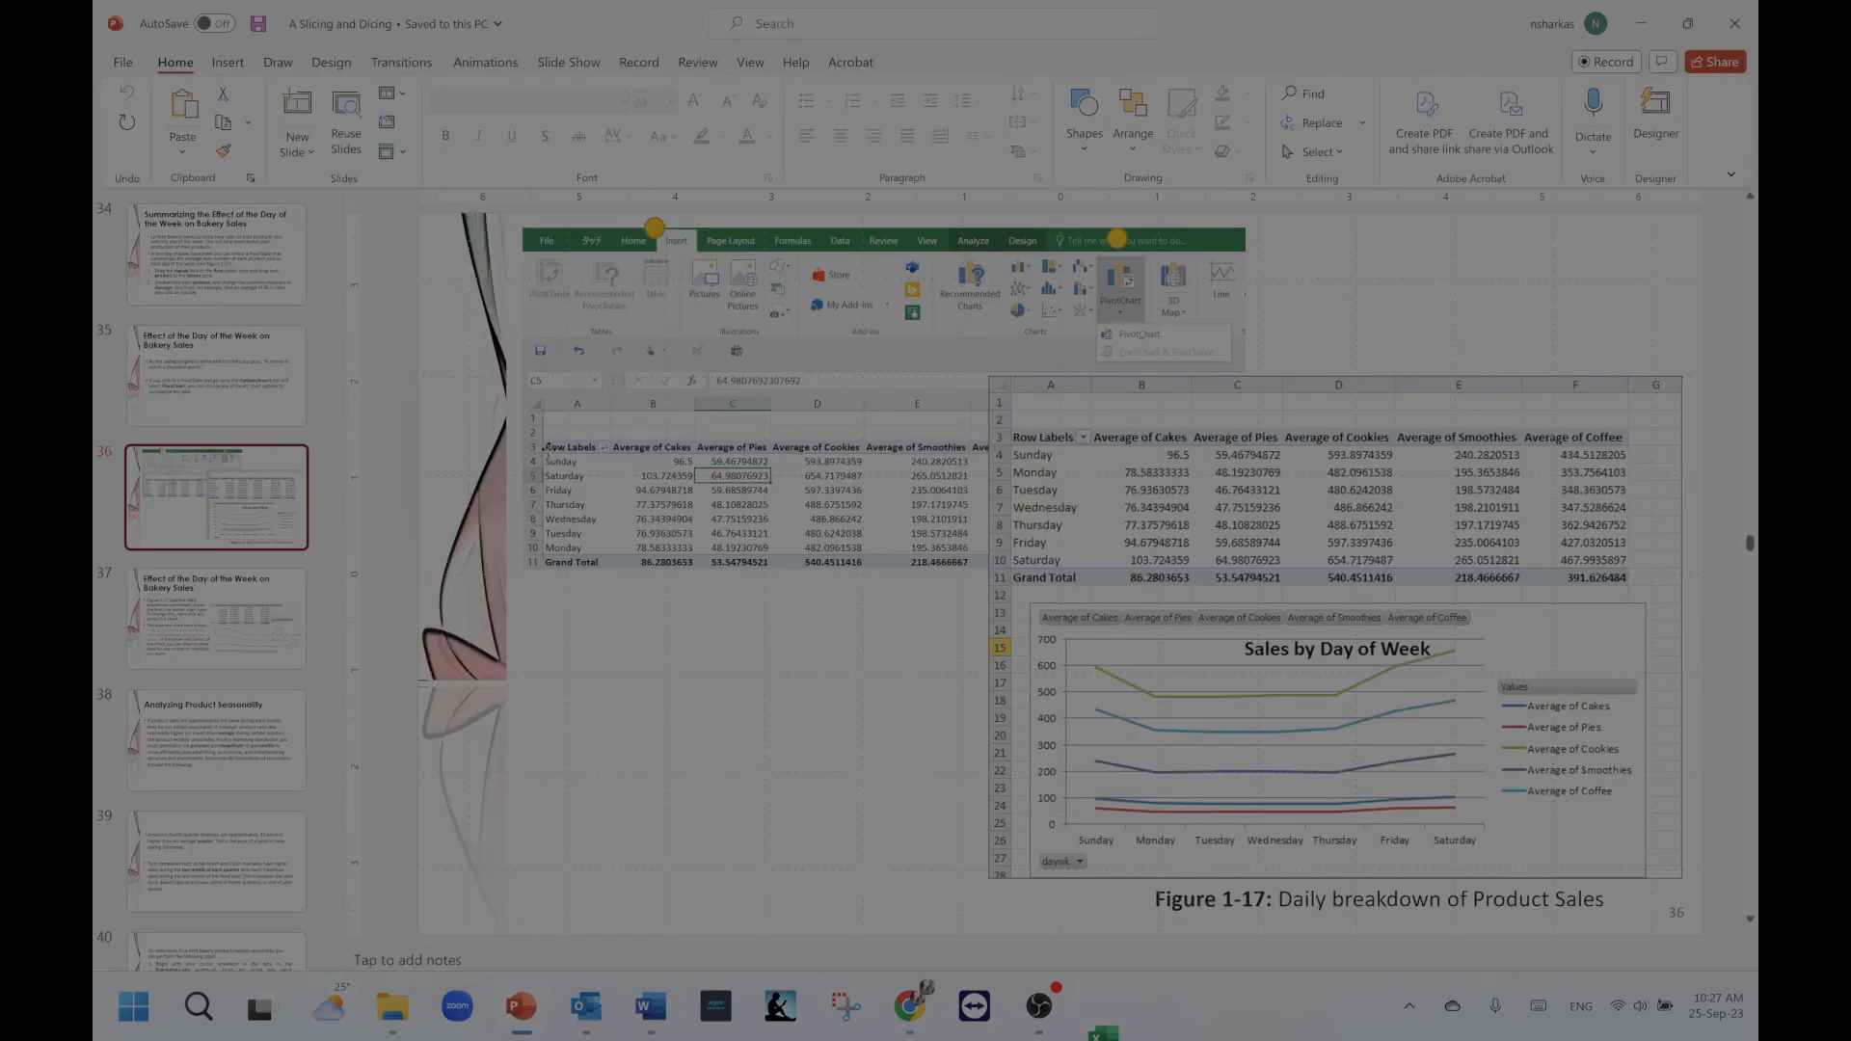
click(214, 648)
scroll(213, 650, down, 3)
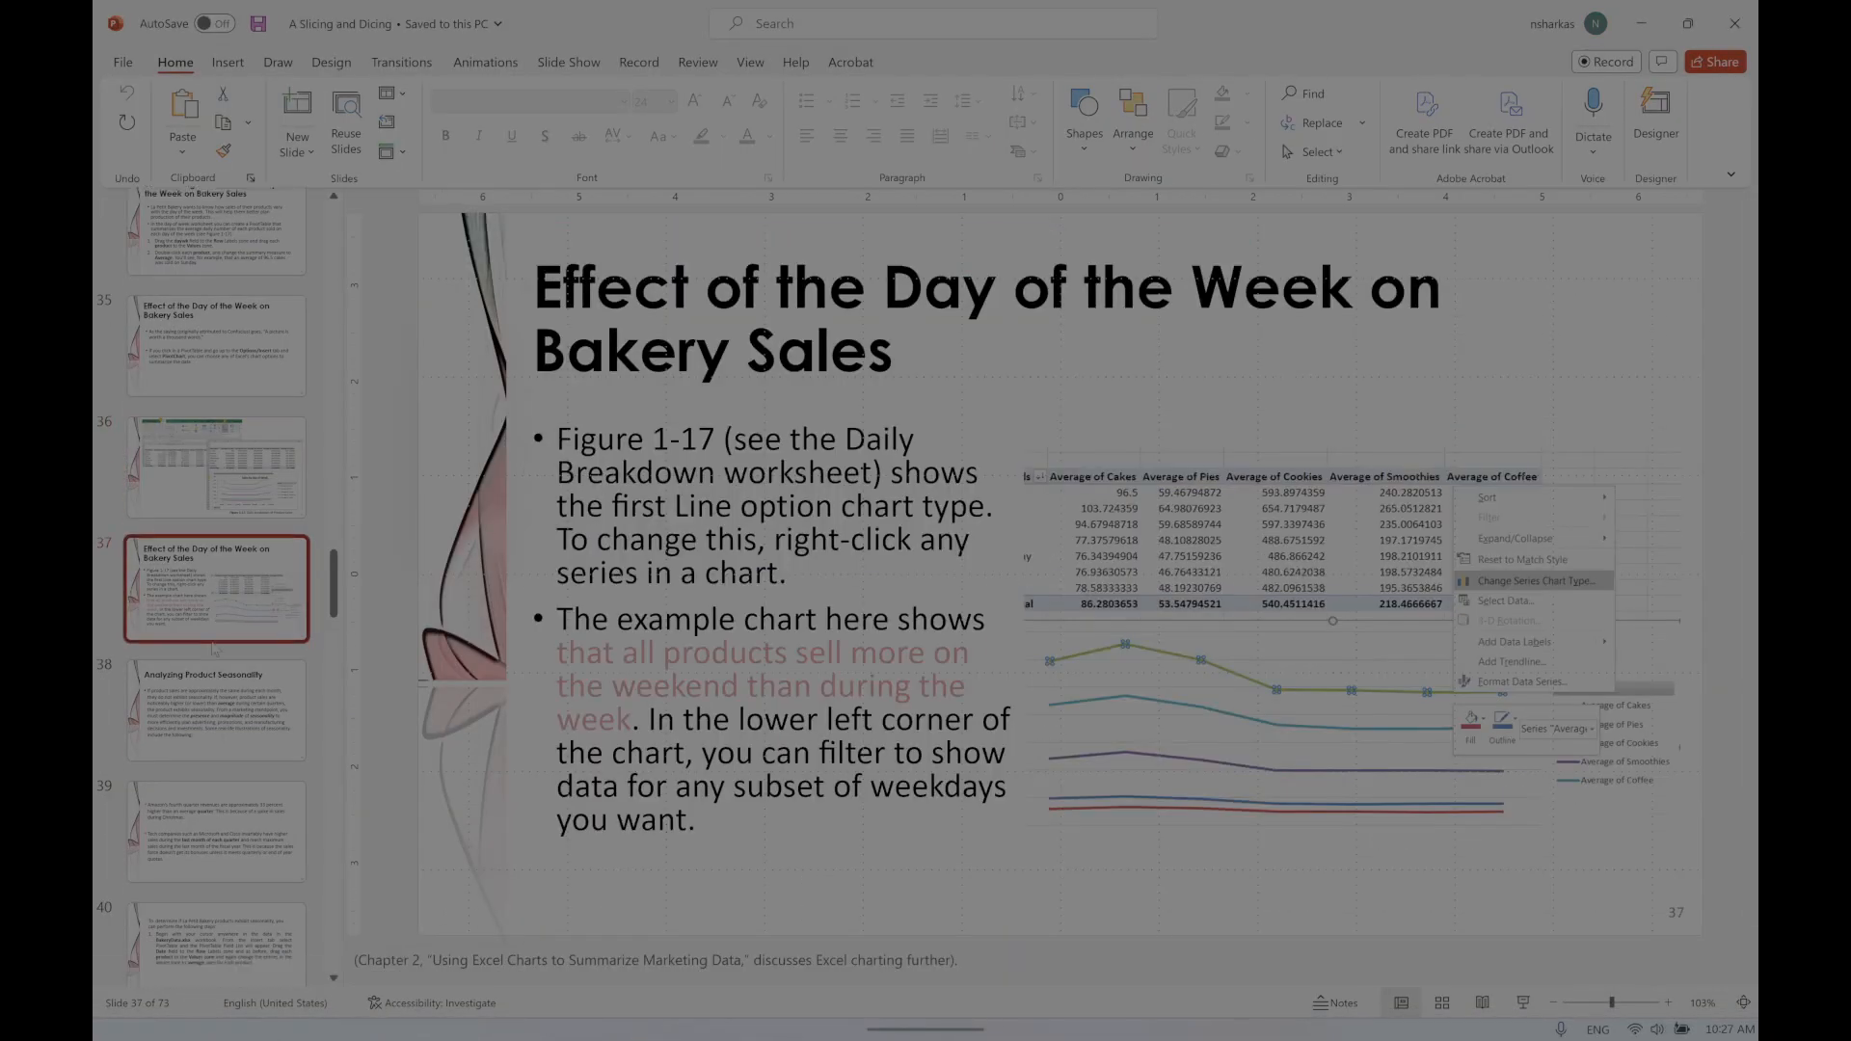
Step: Go through slides 38 to 40 on analyzing product seasonality, pointing out the word "quarter" in both bullets of slide 39
scroll(214, 498, down, 2)
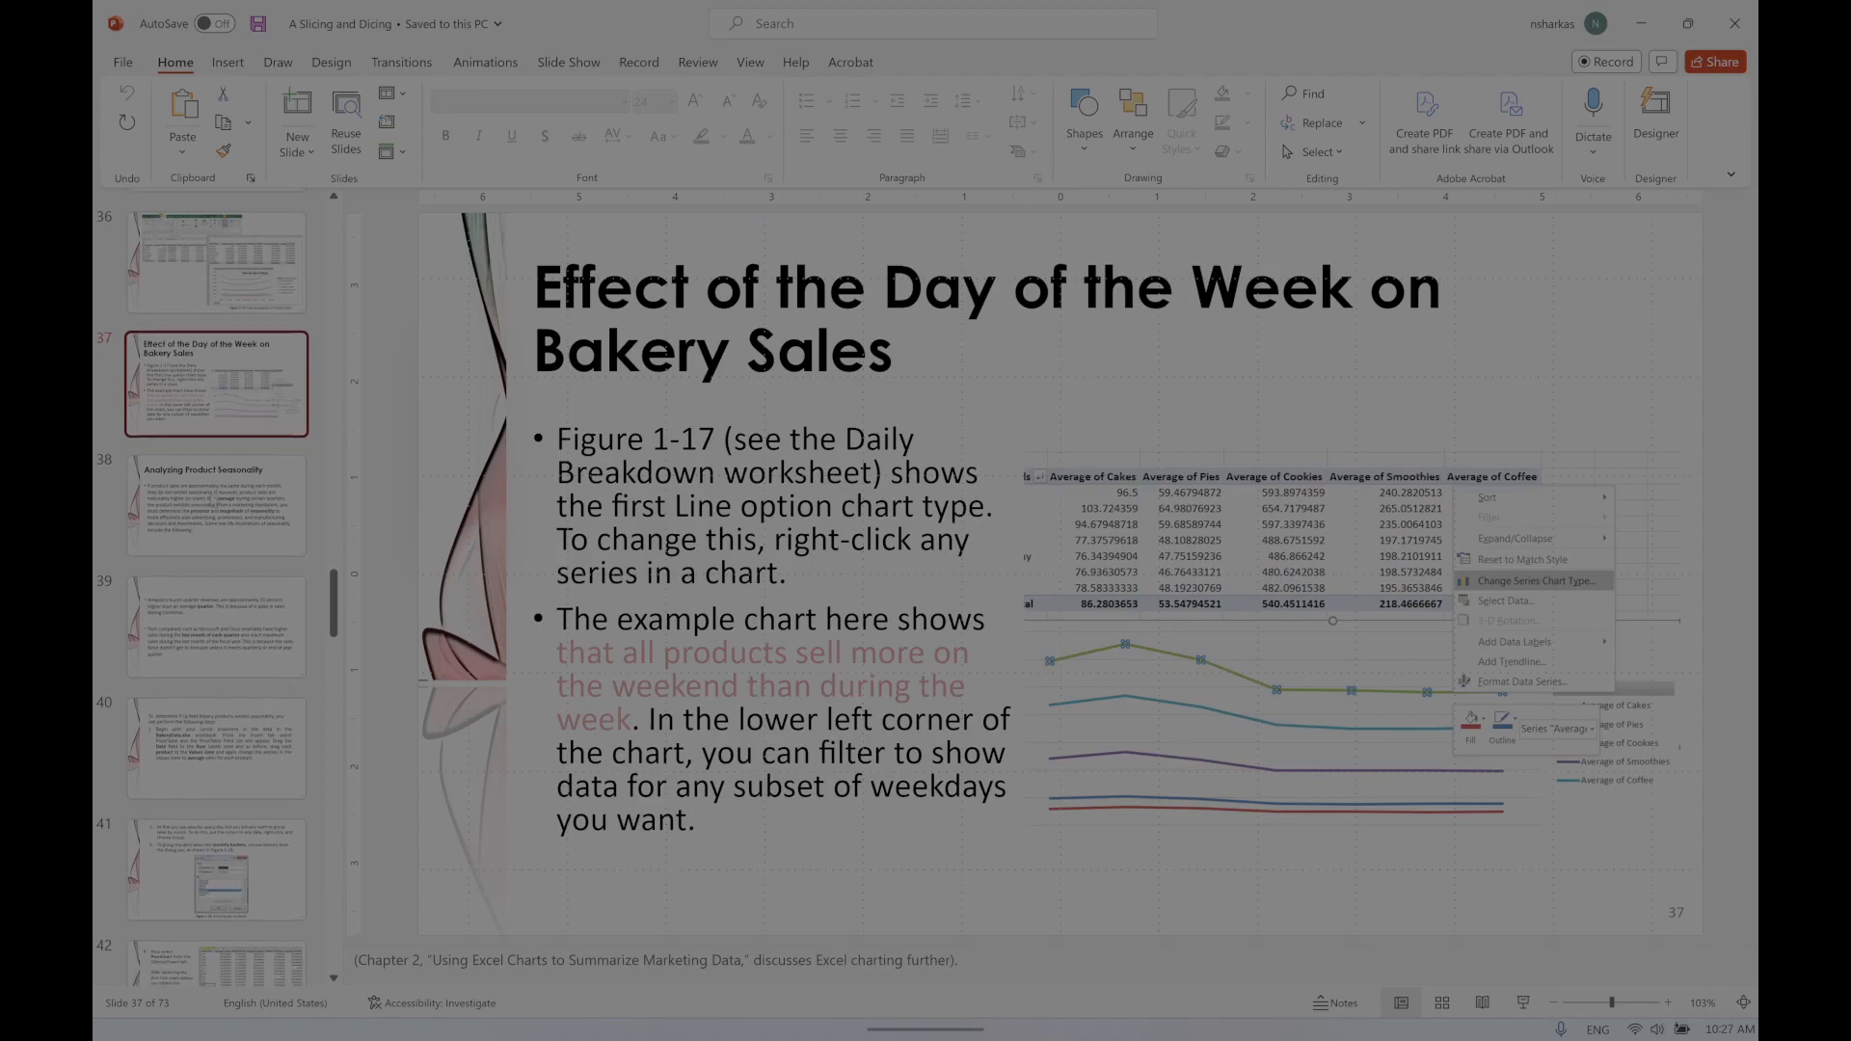
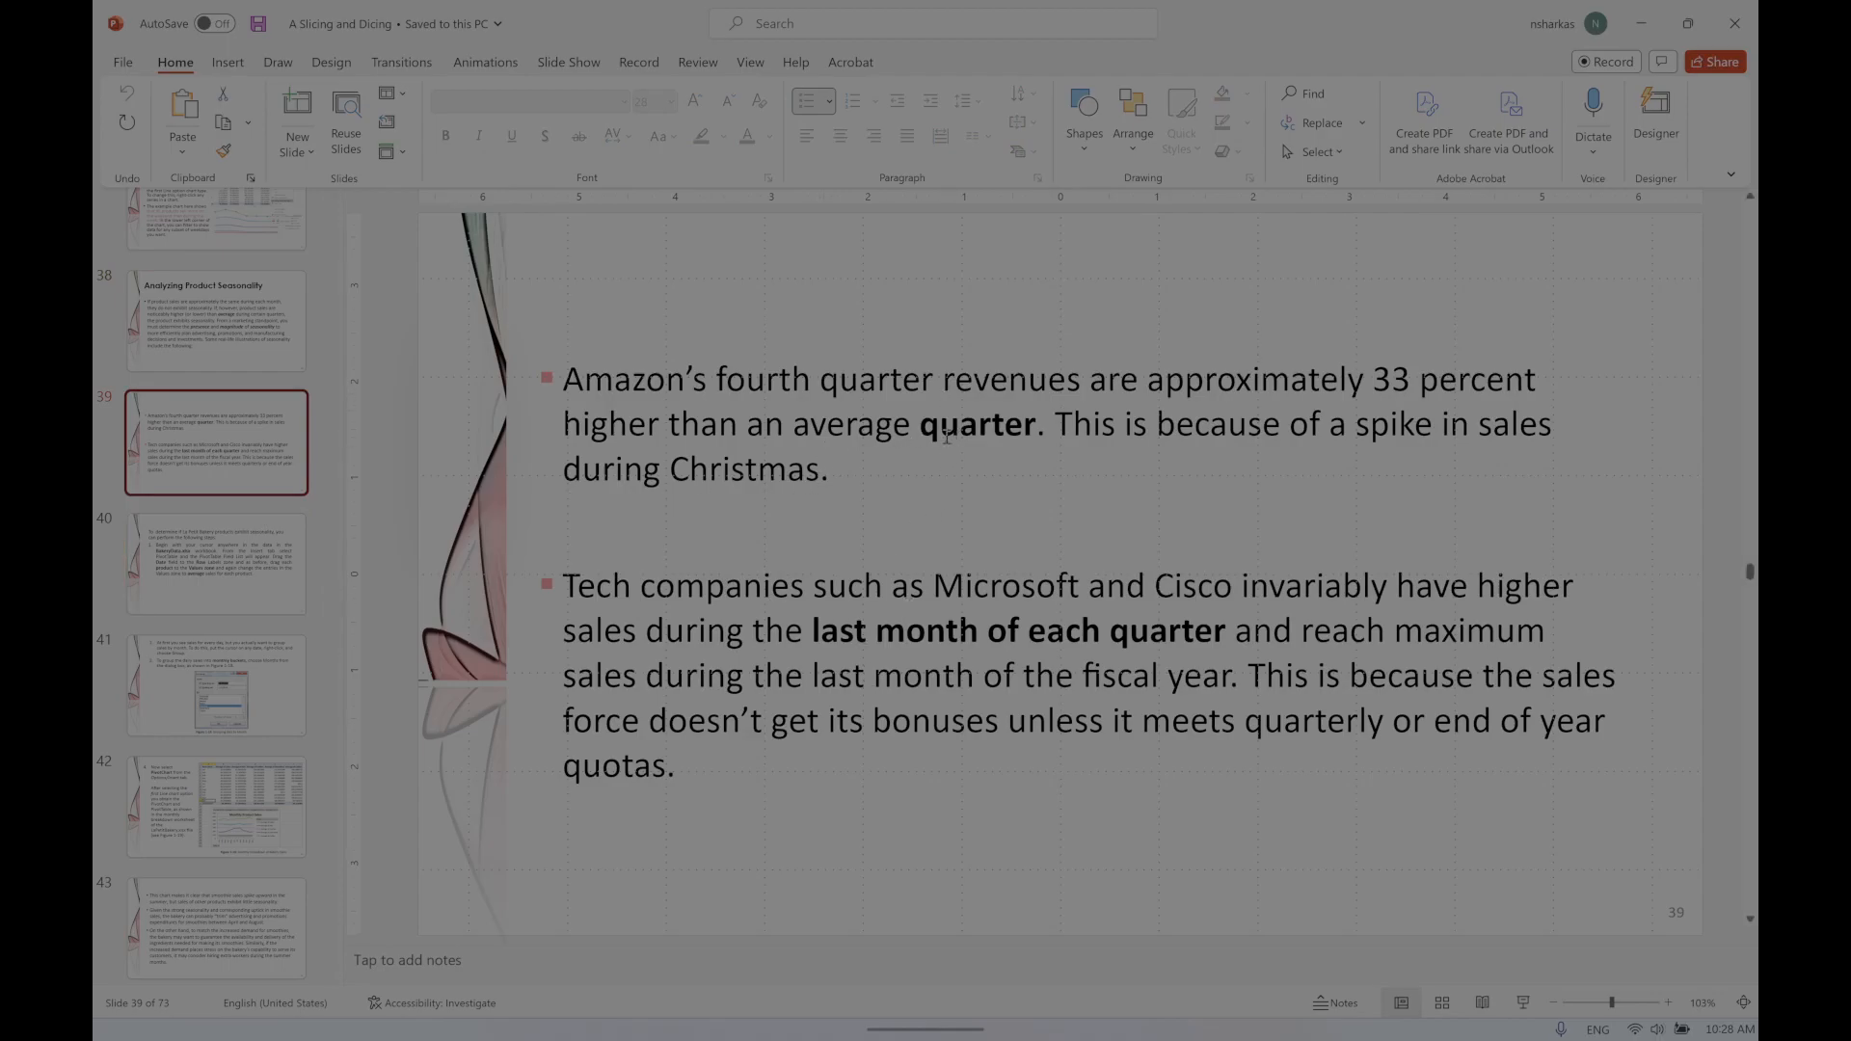
double_click(995, 429)
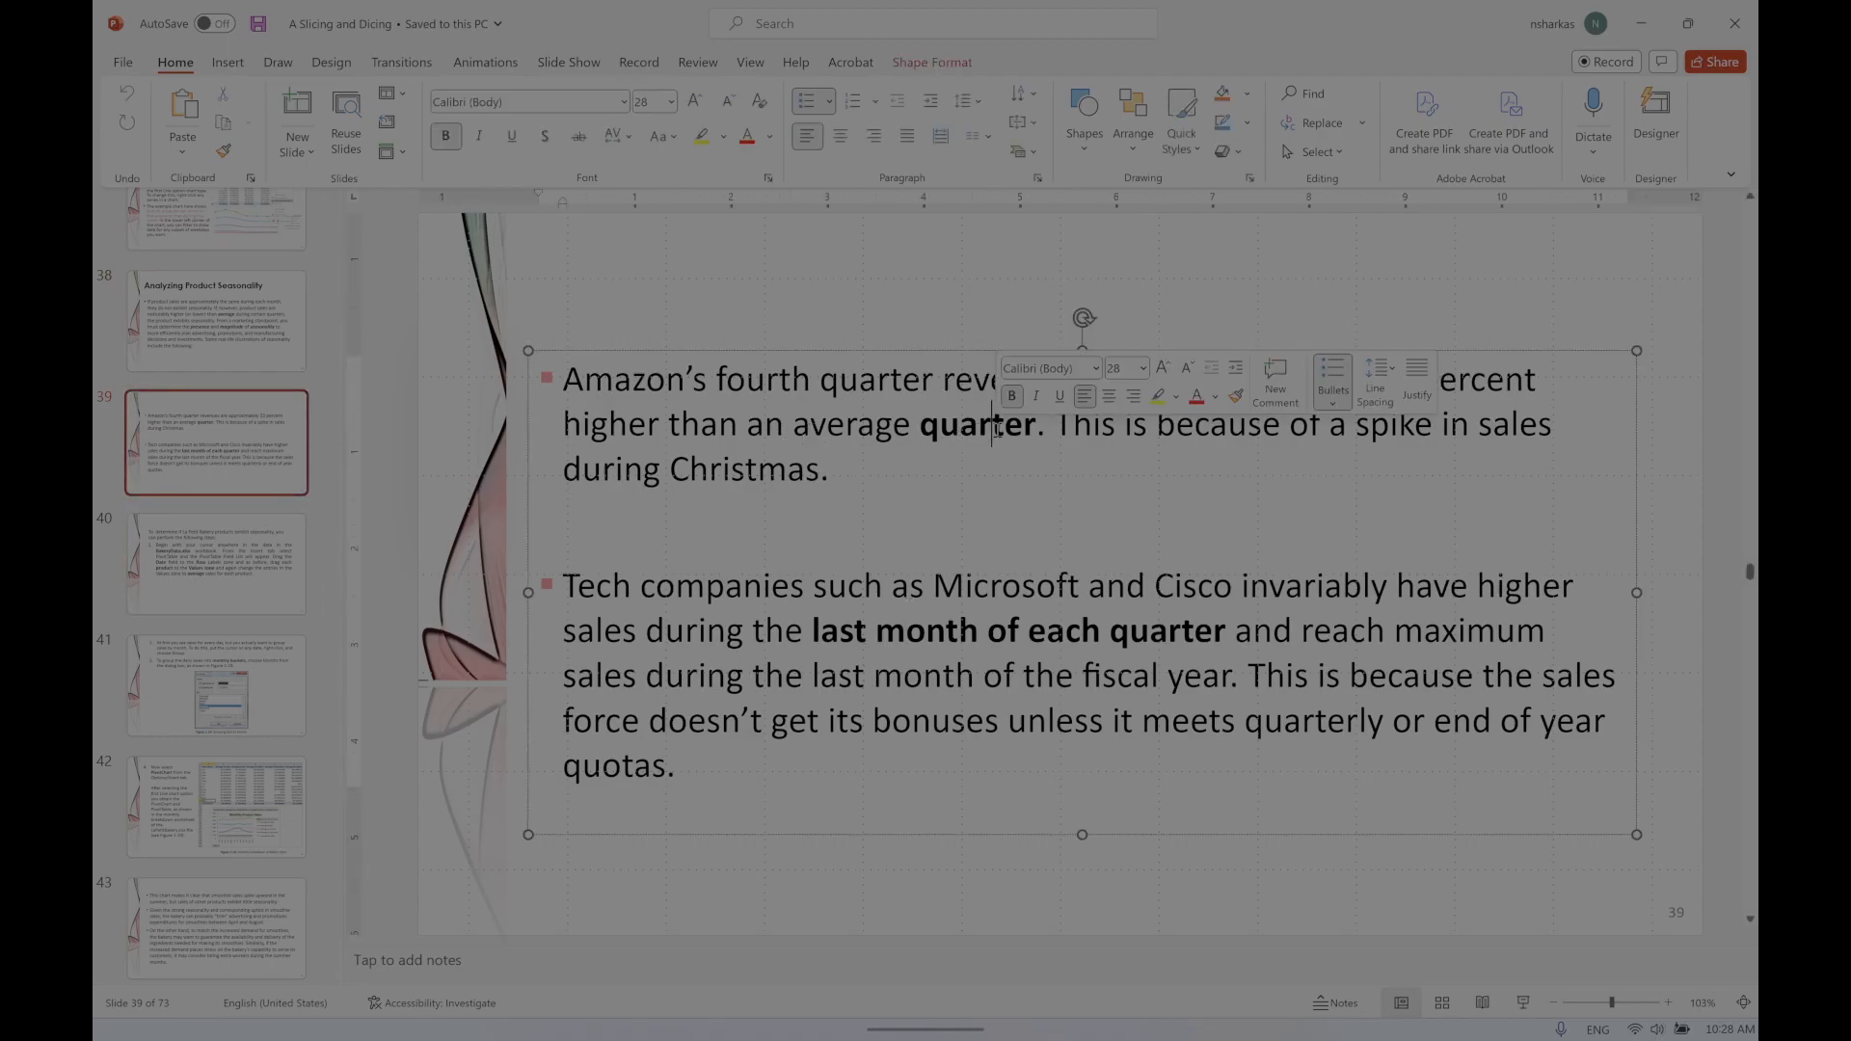
click(1000, 490)
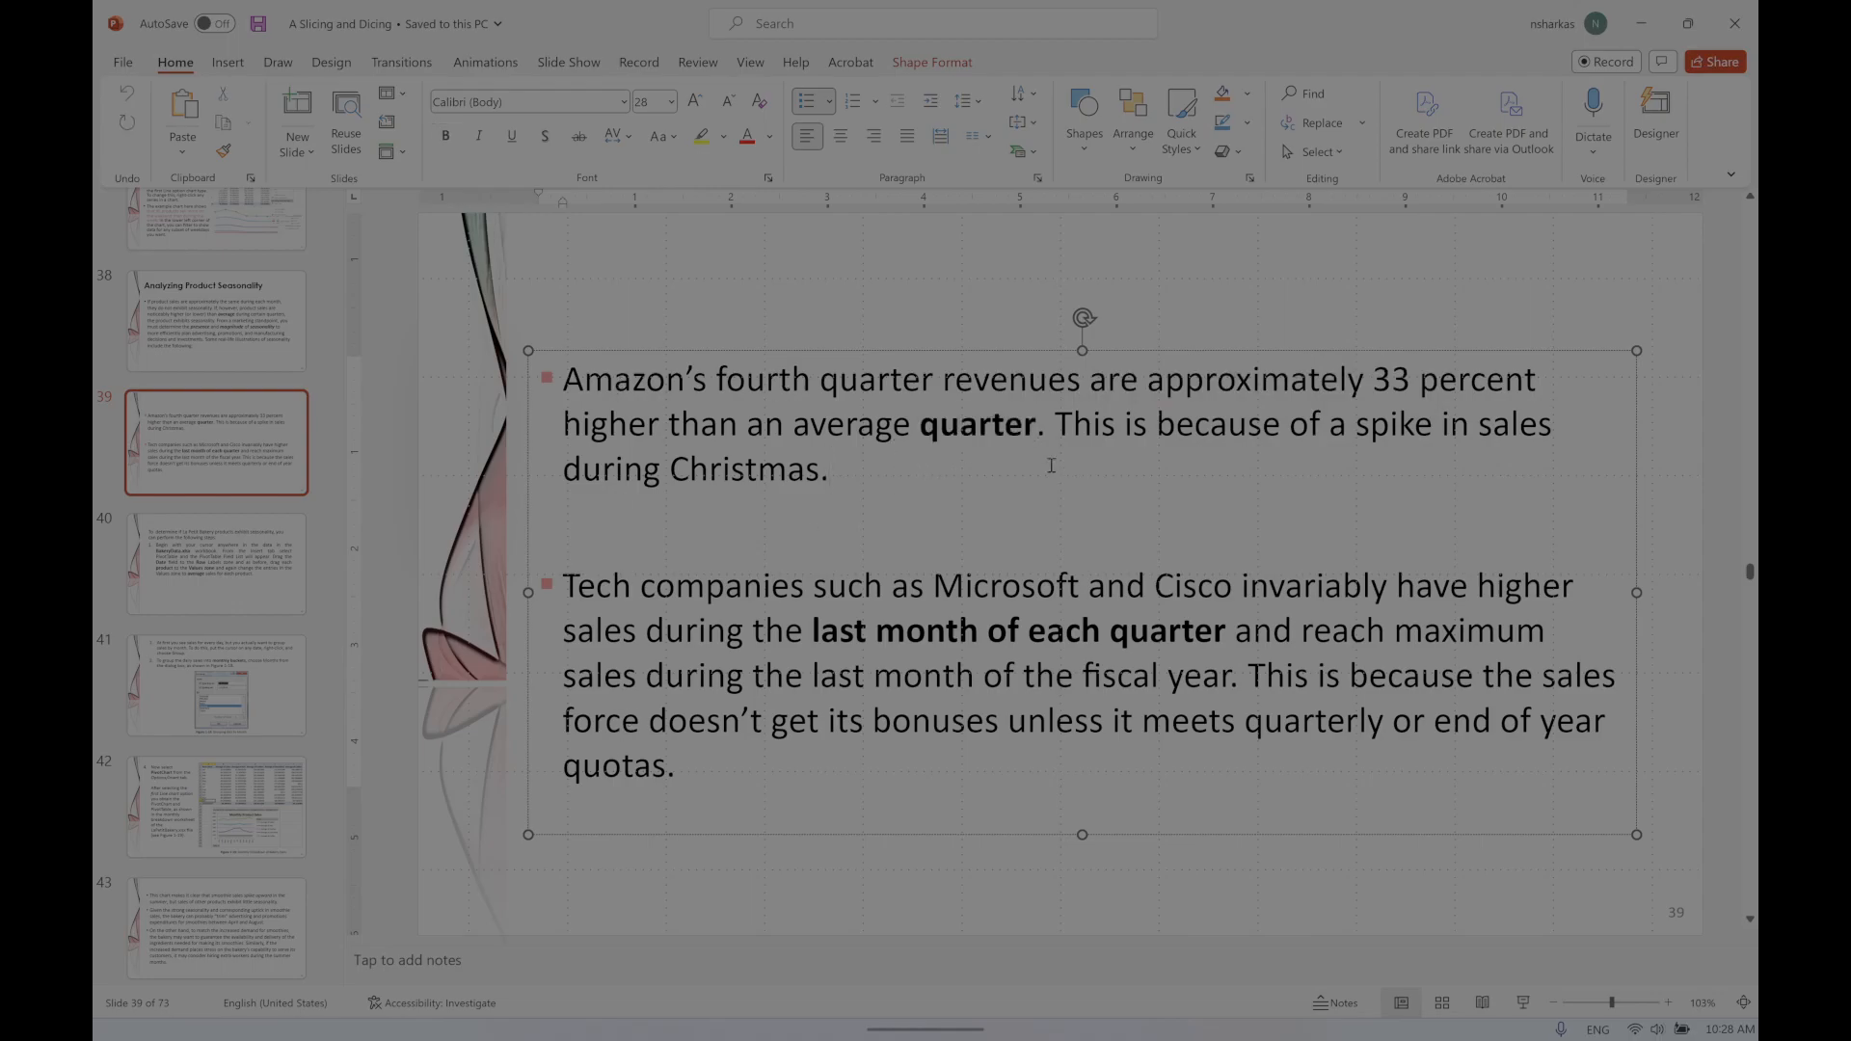
click(1193, 632)
double_click(1190, 632)
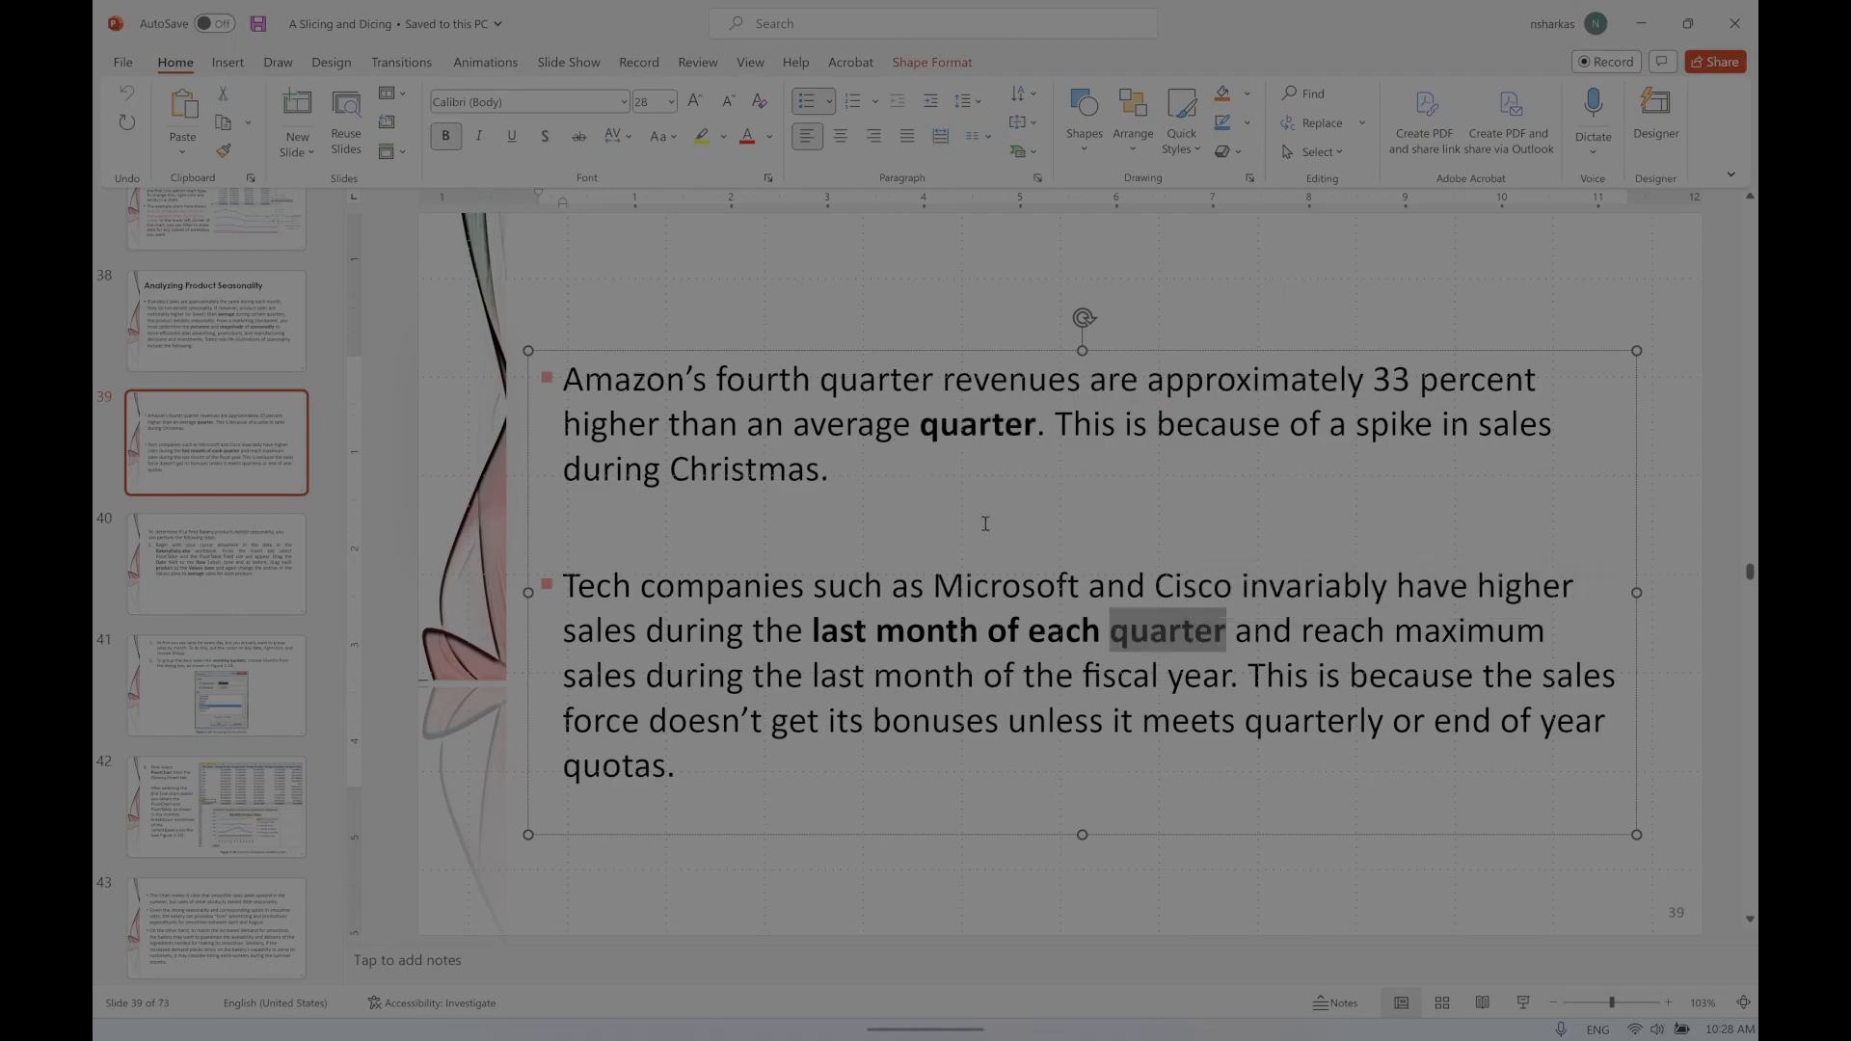
double_click(965, 425)
click(214, 575)
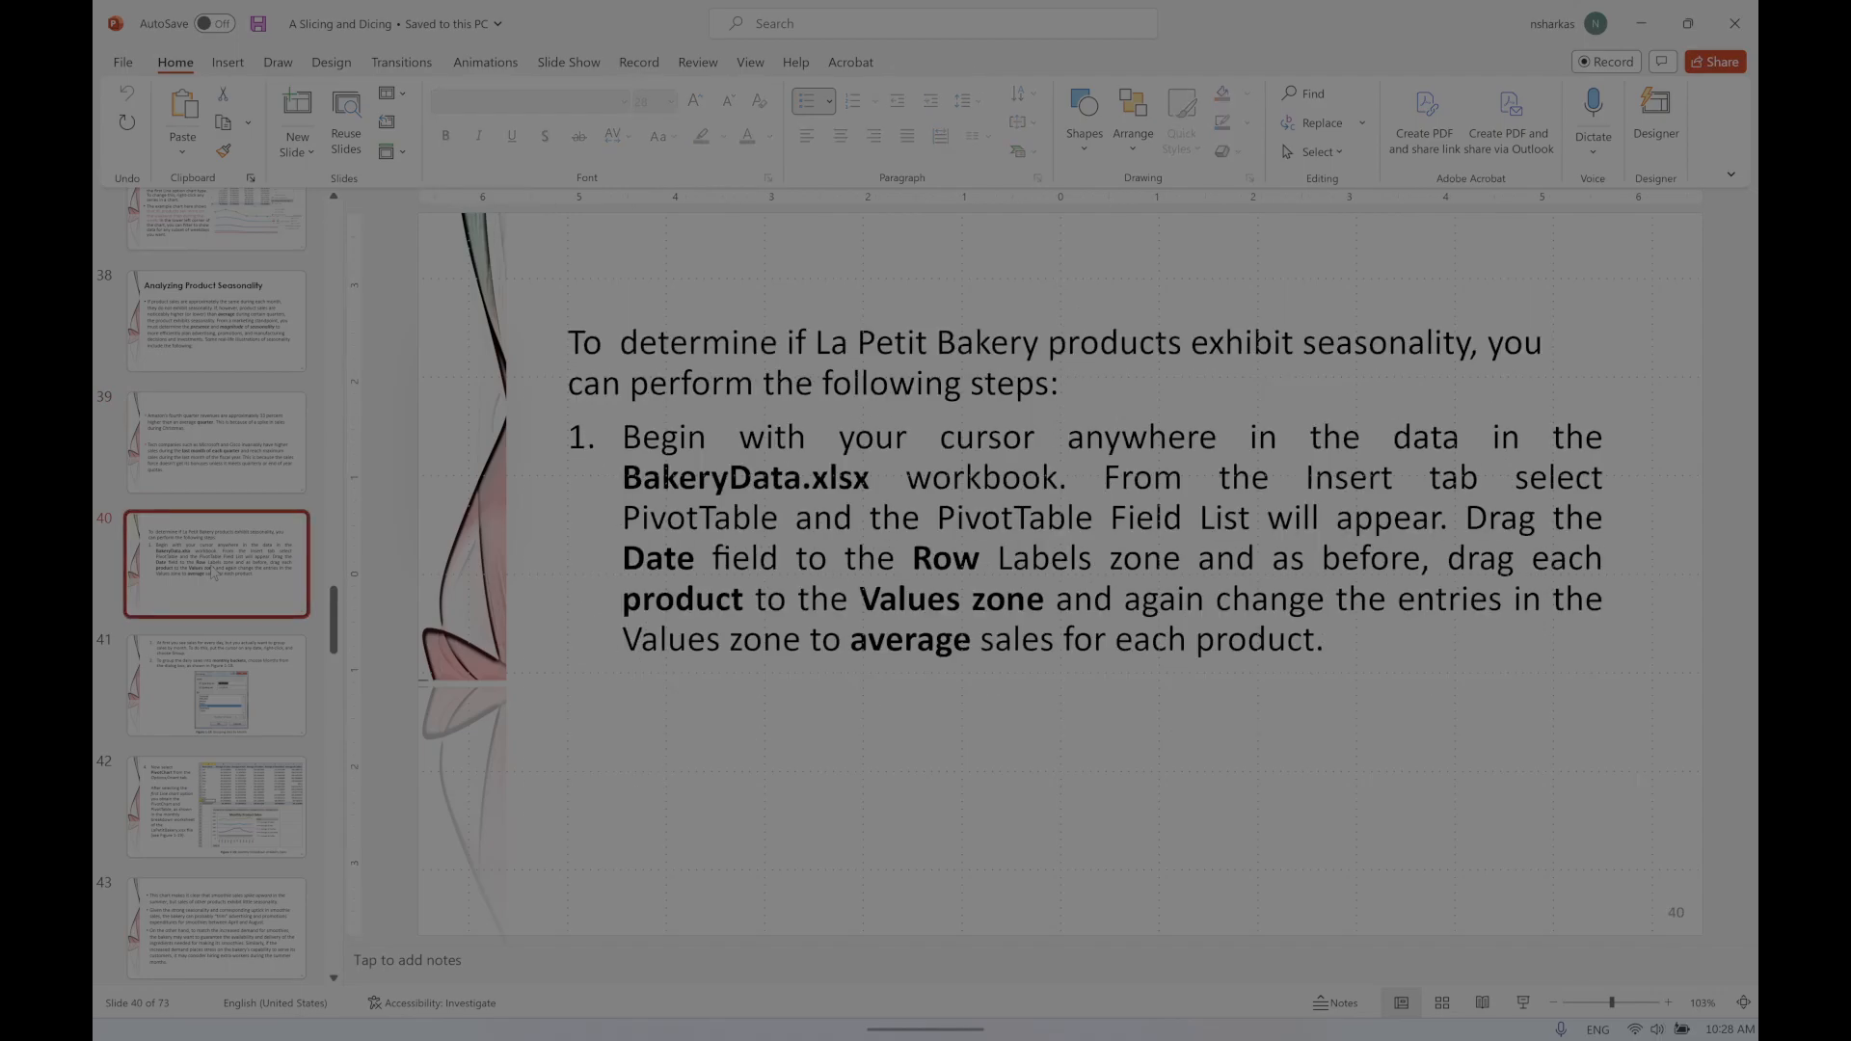
scroll(214, 574, down, 1)
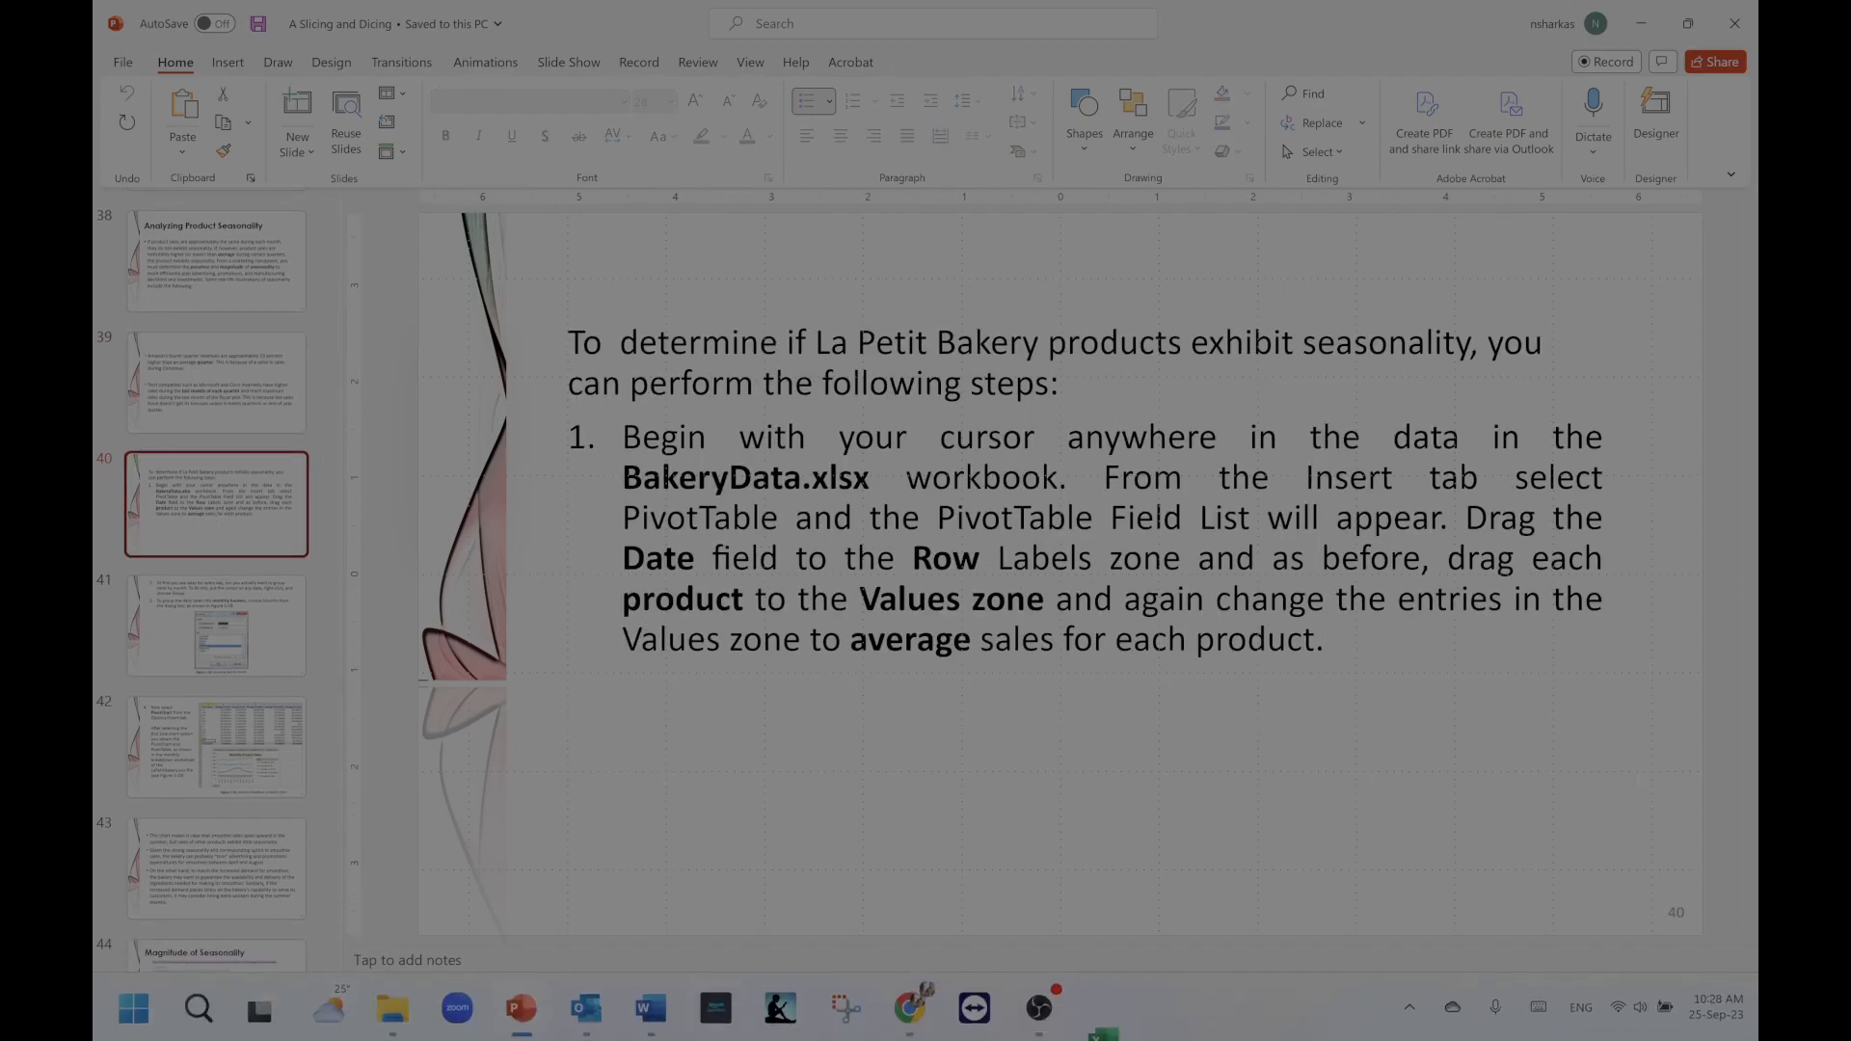
Step: Switch to the BakeryData workbook in Excel, view the Data sheet, and show the 2 Monthly Seasonality sheet
click(1102, 1030)
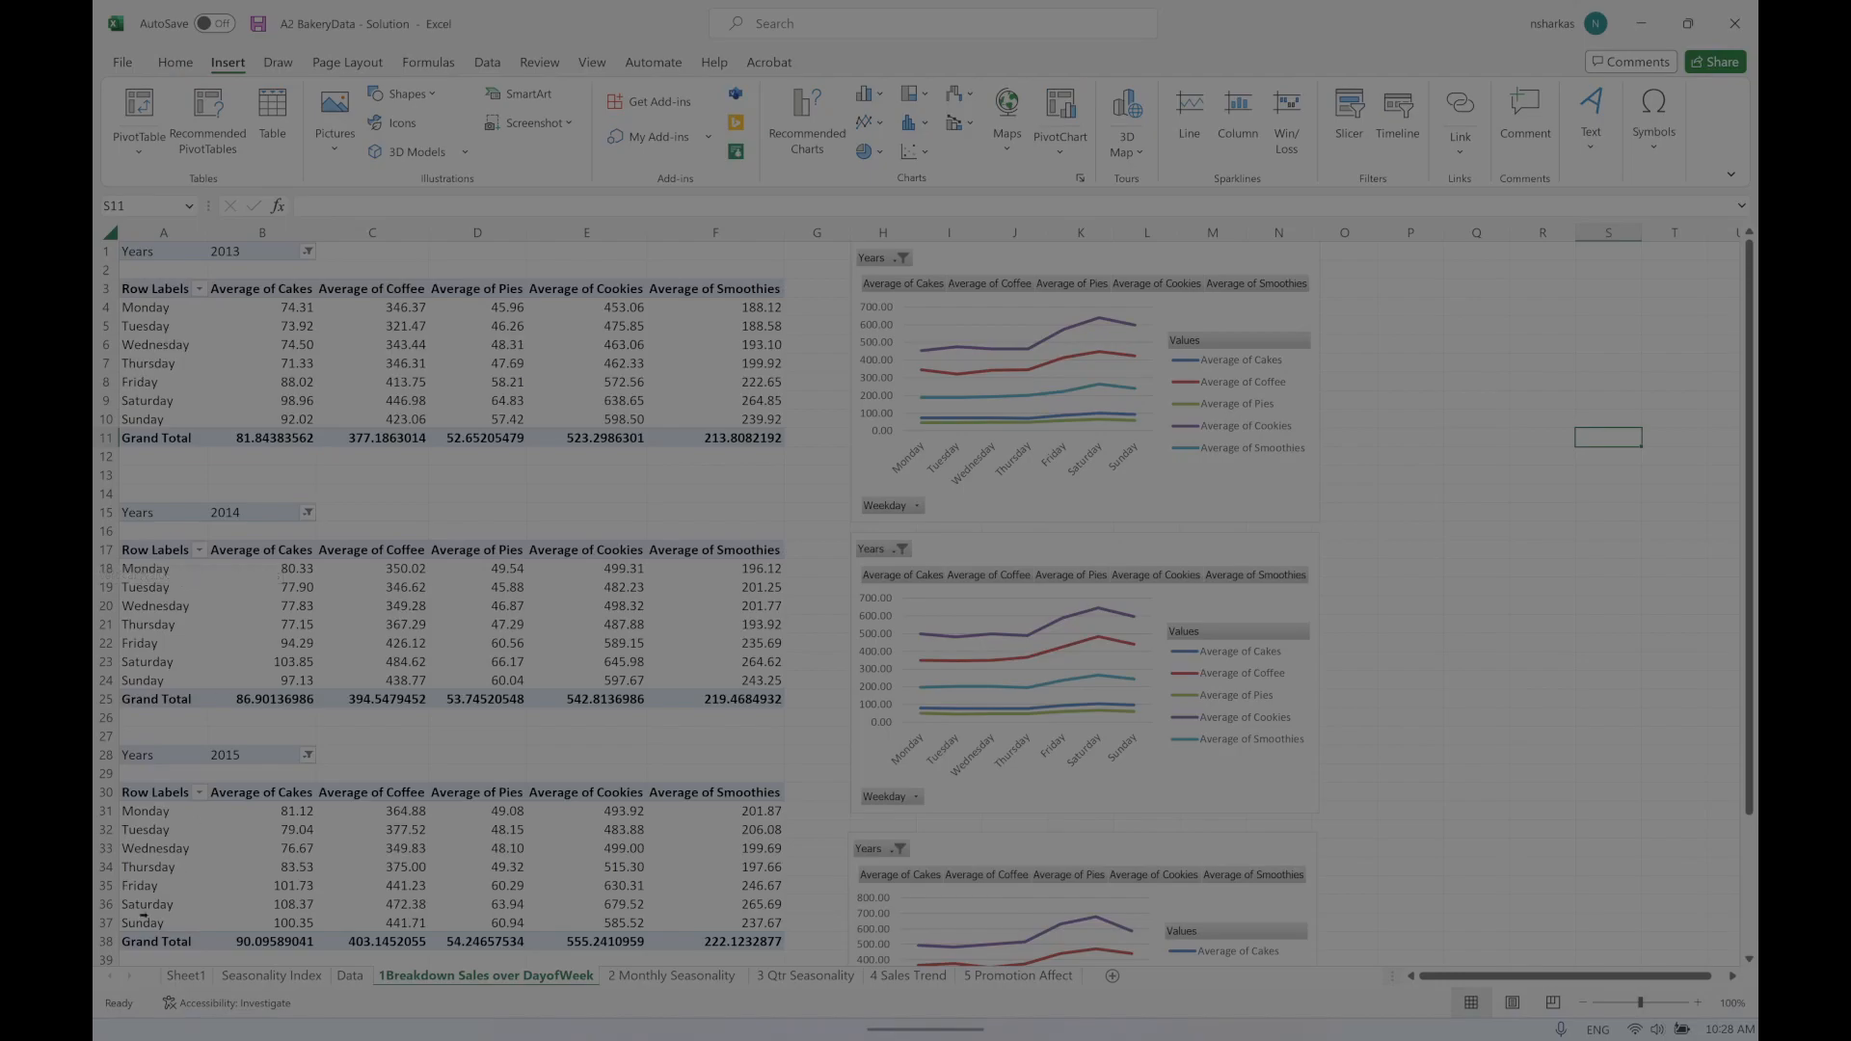
click(350, 976)
click(822, 288)
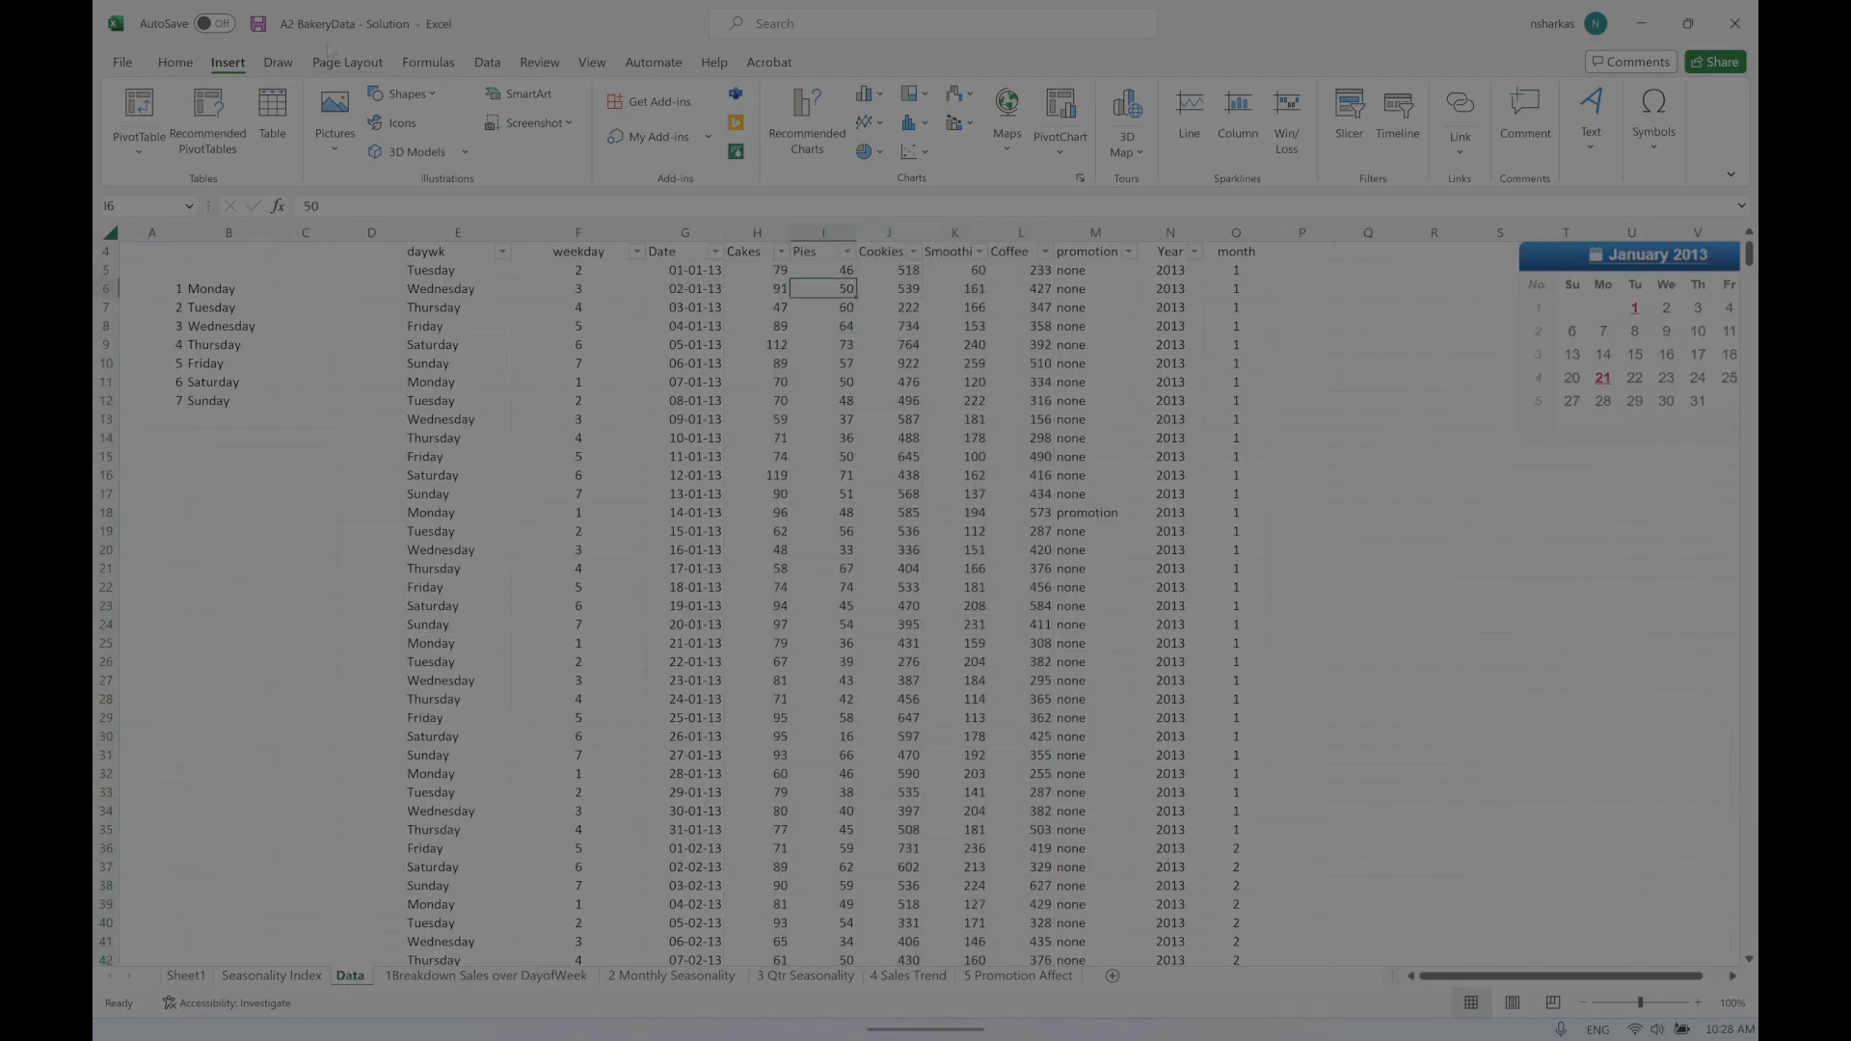
click(675, 976)
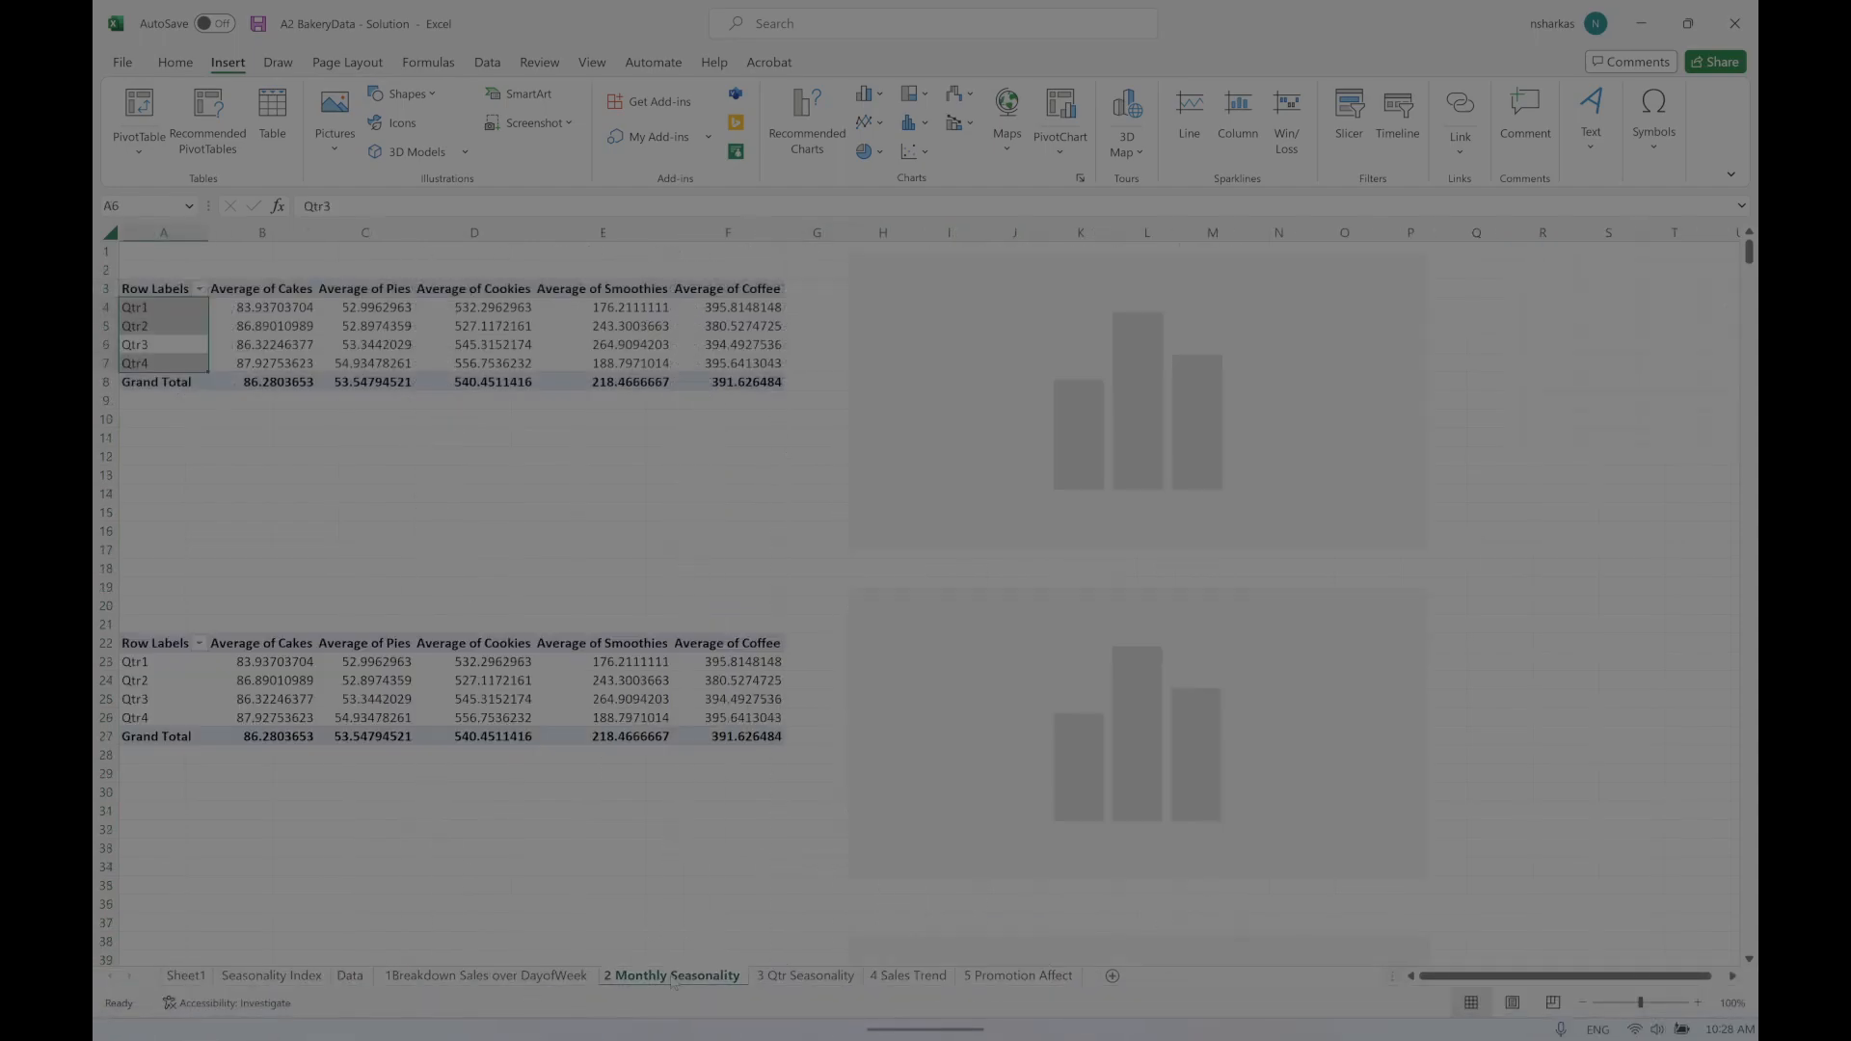
click(525, 472)
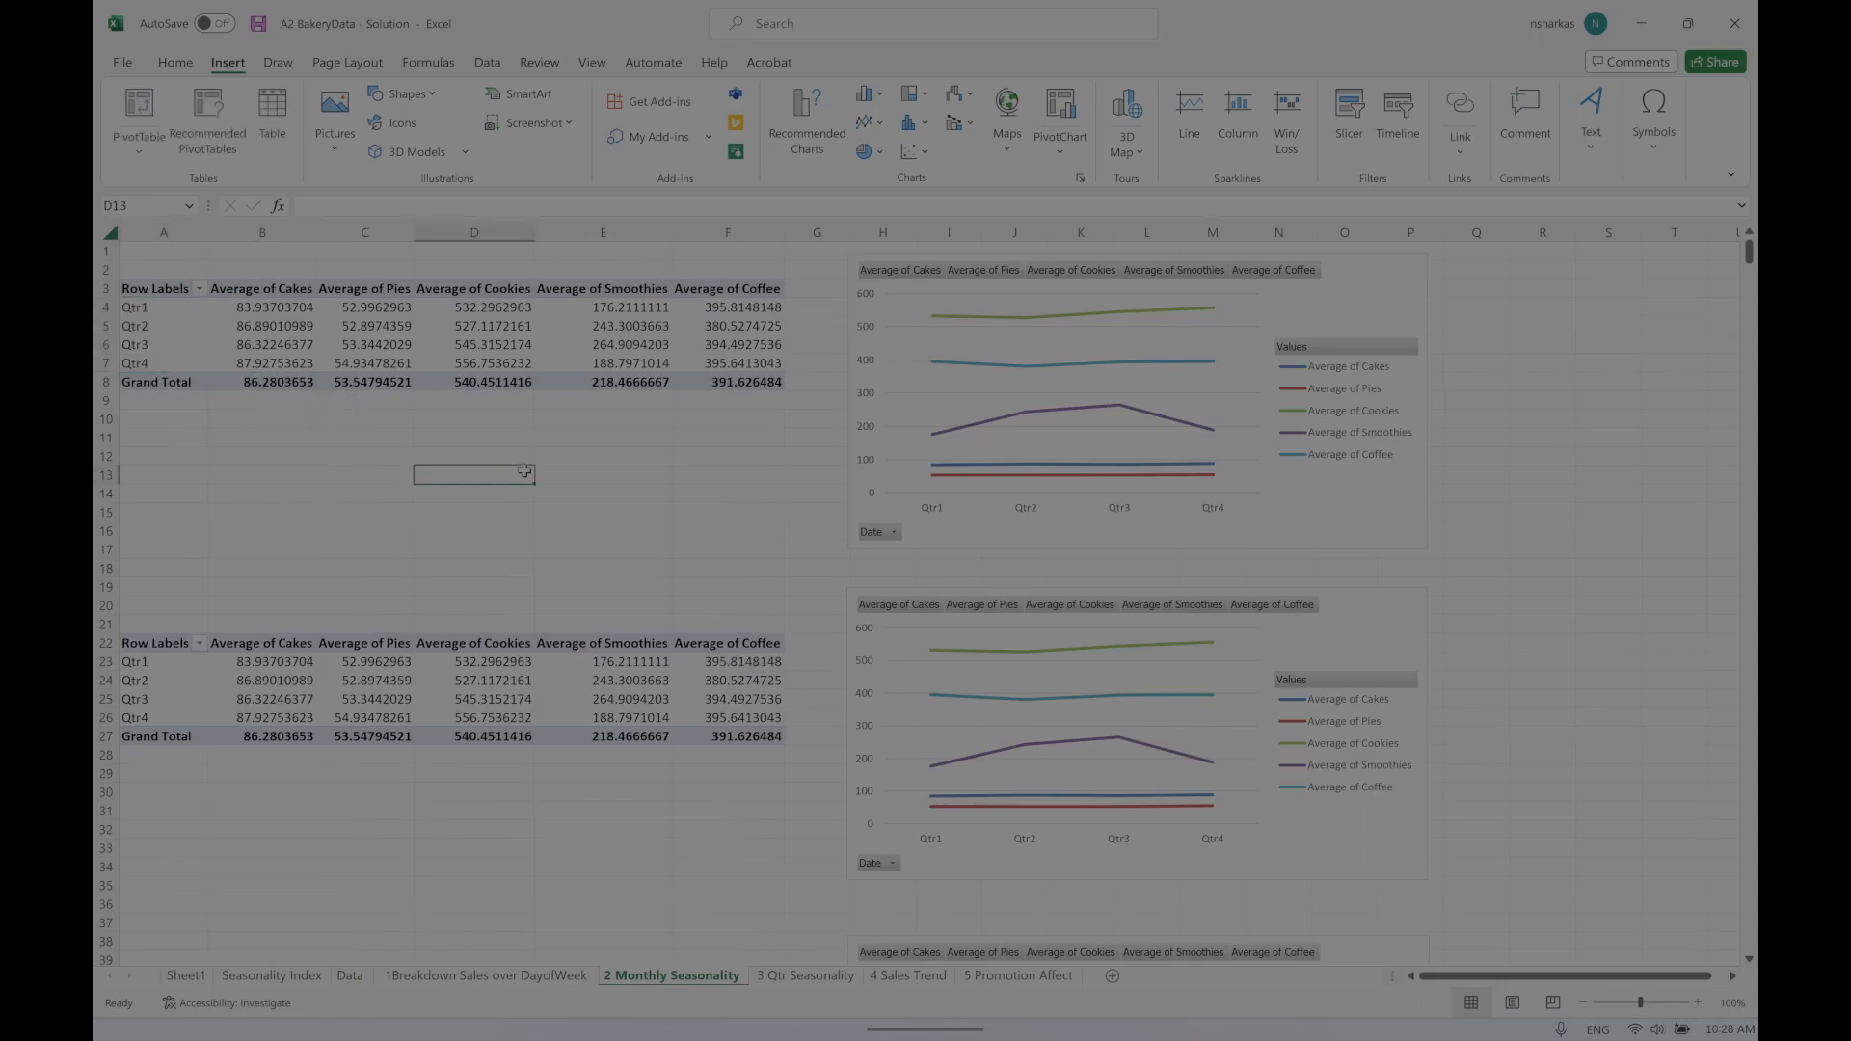
Step: Show the PivotTable Fields list for the upper quarterly PivotTable and check the options of its Date row field
click(183, 319)
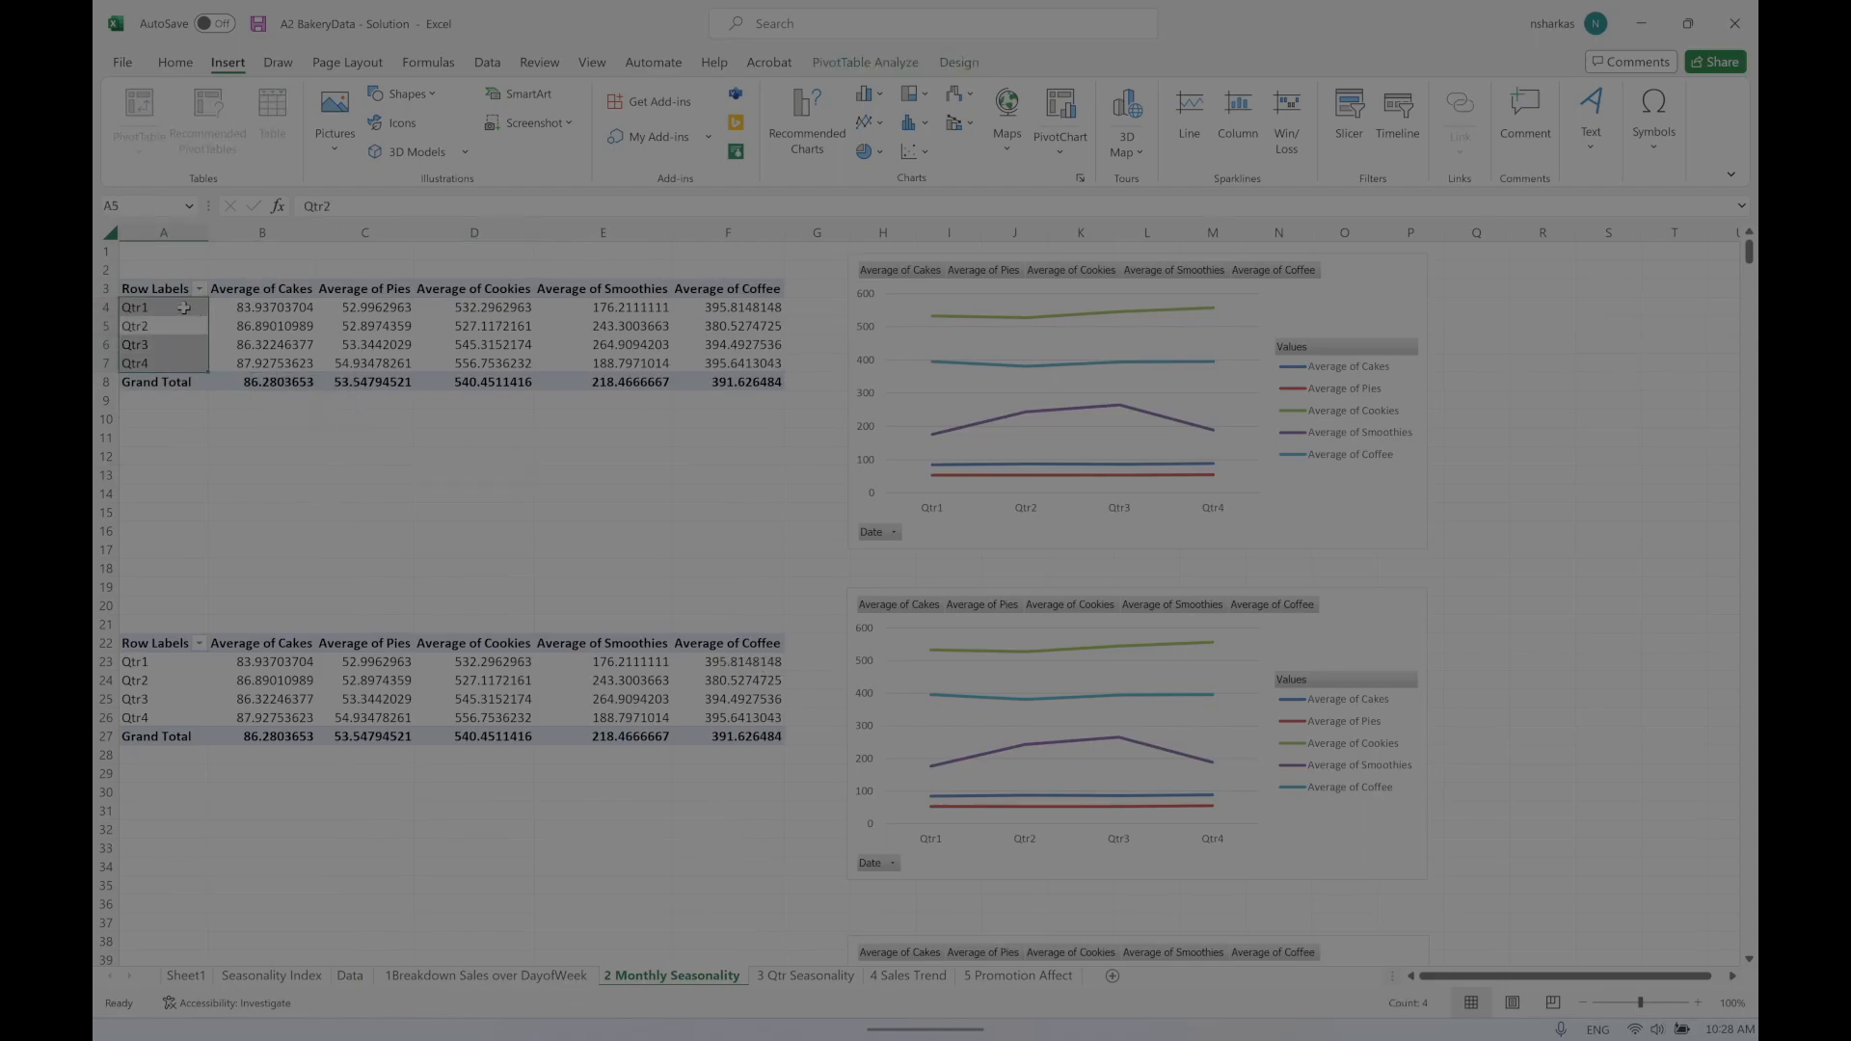
click(184, 308)
right_click(184, 309)
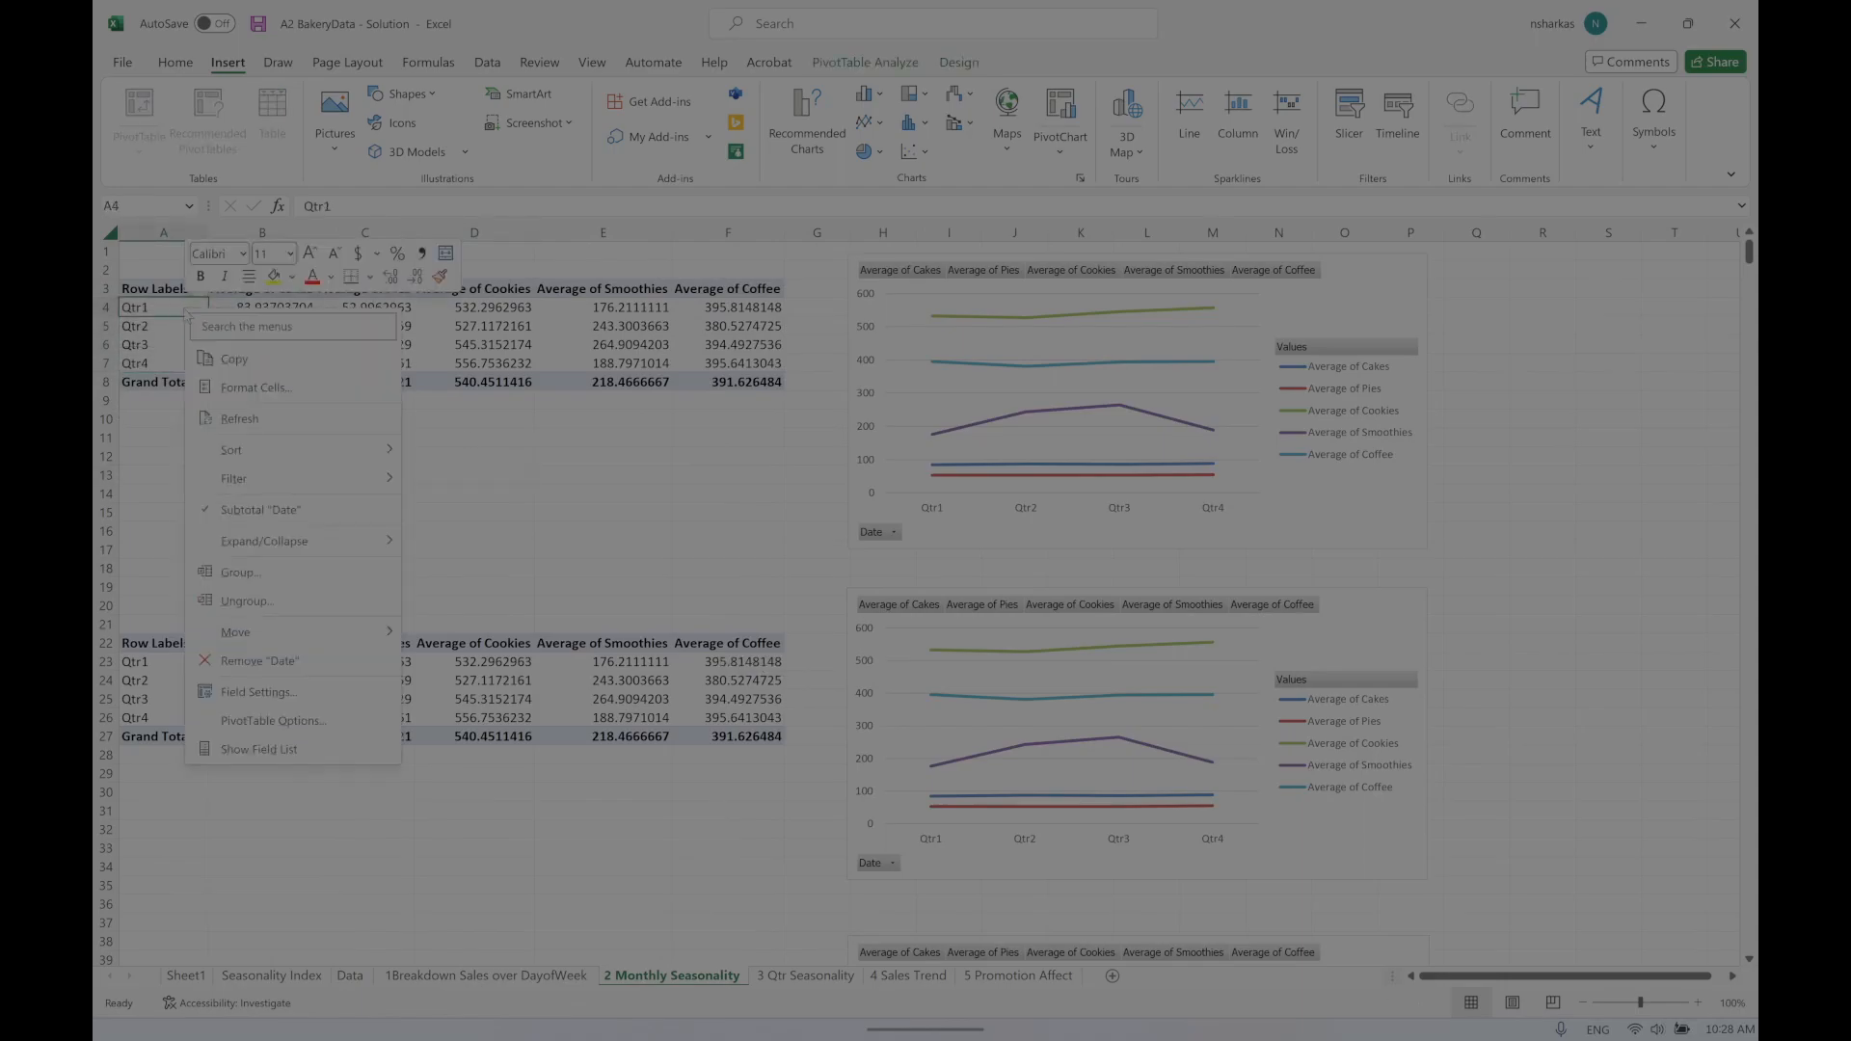
click(292, 750)
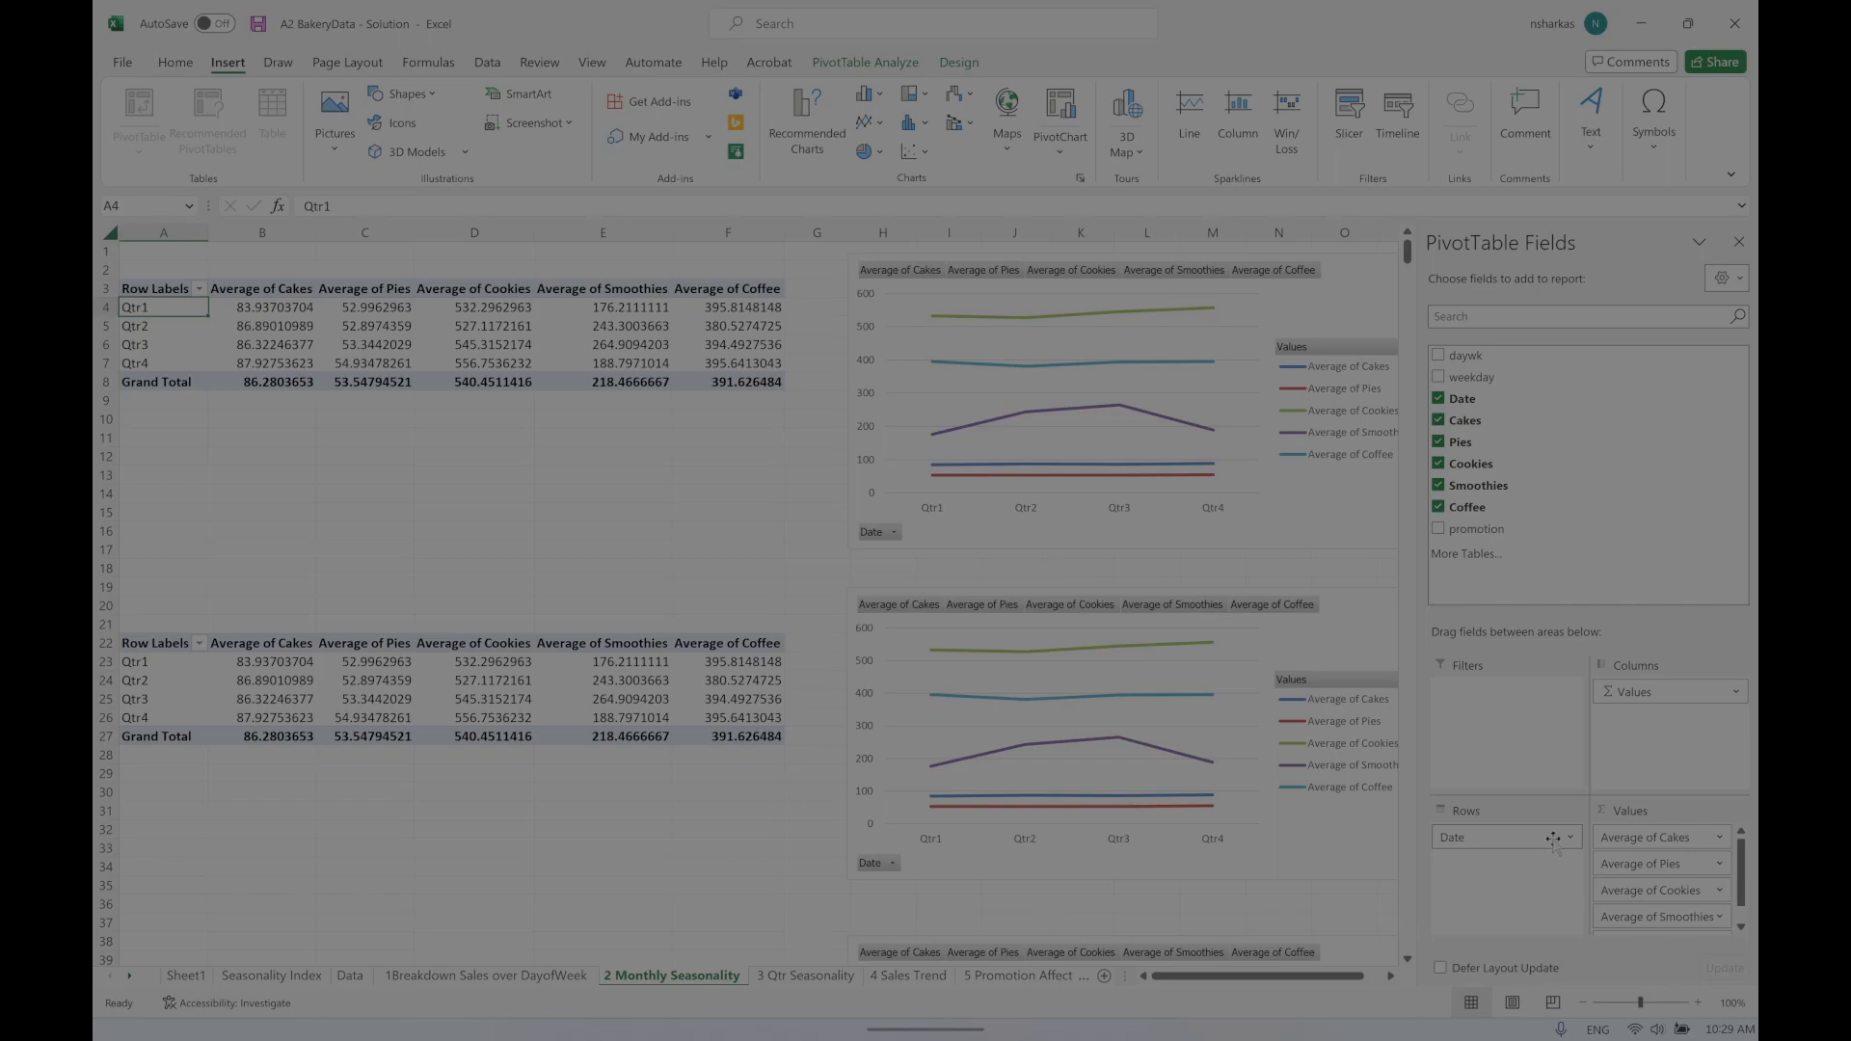
click(1495, 837)
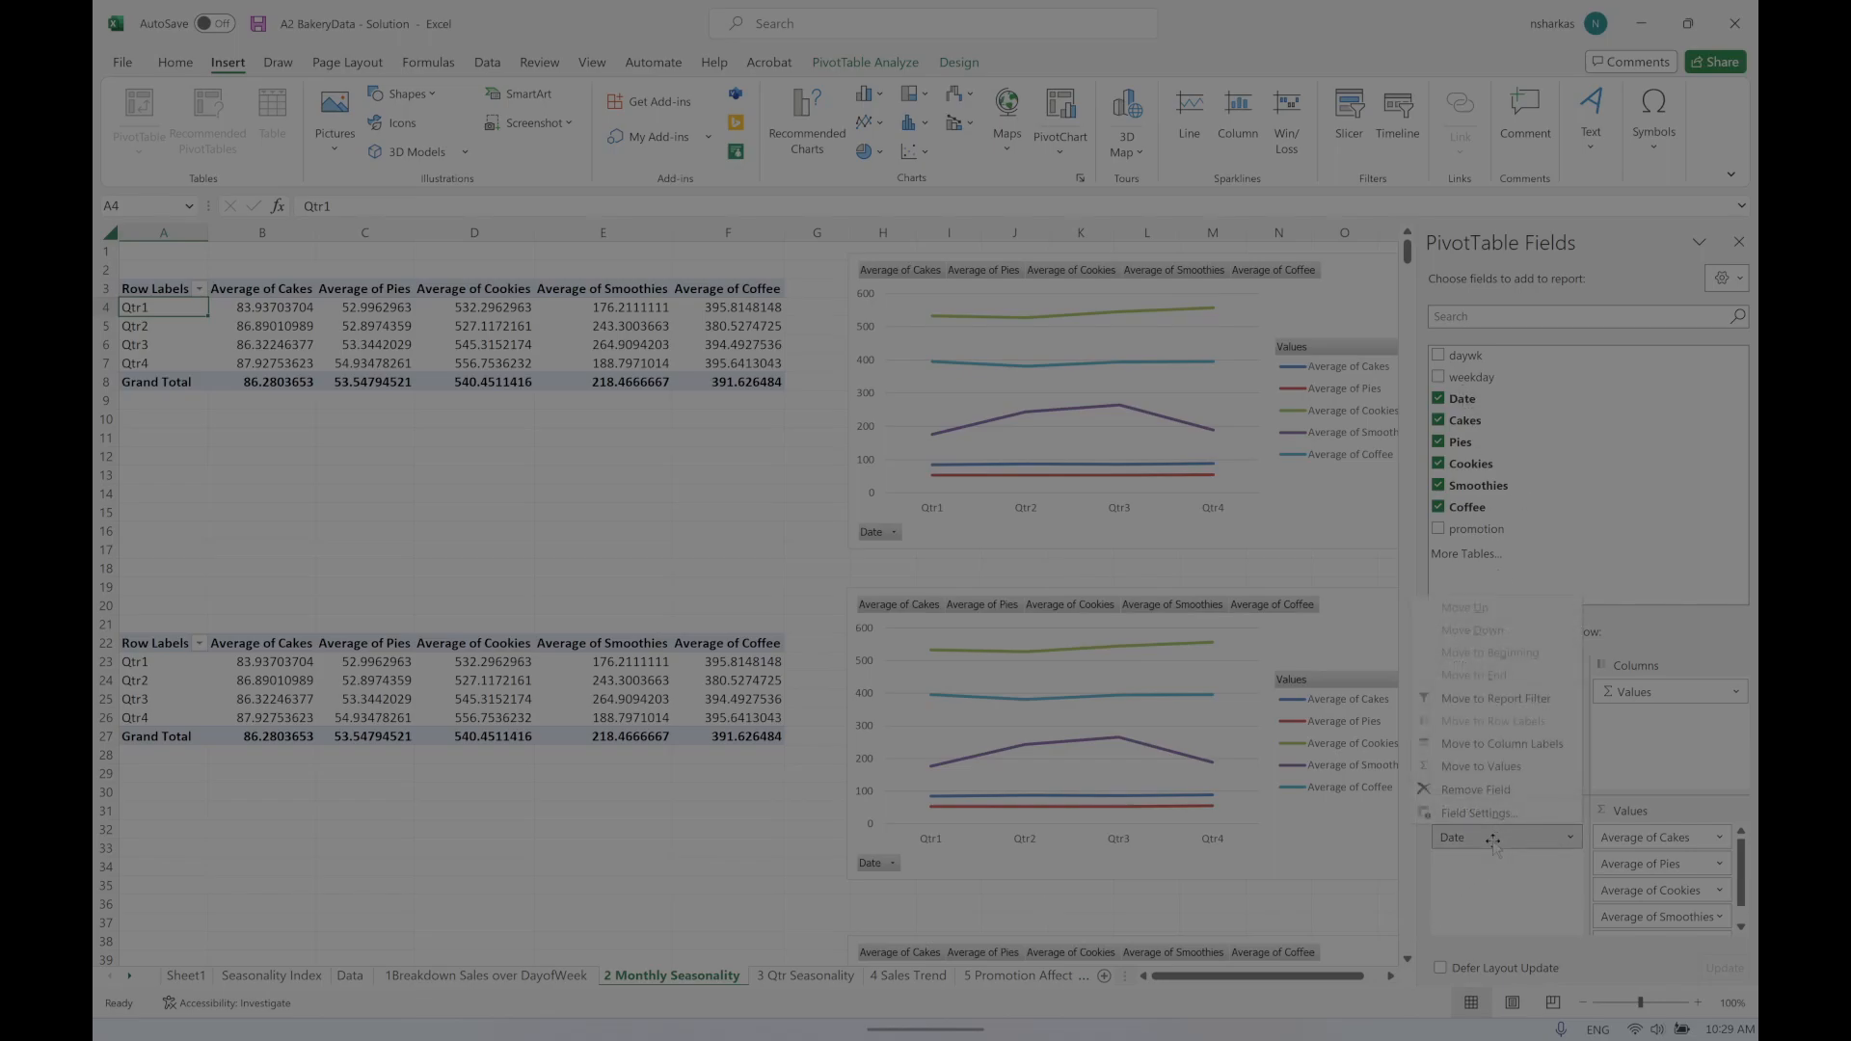
click(1492, 838)
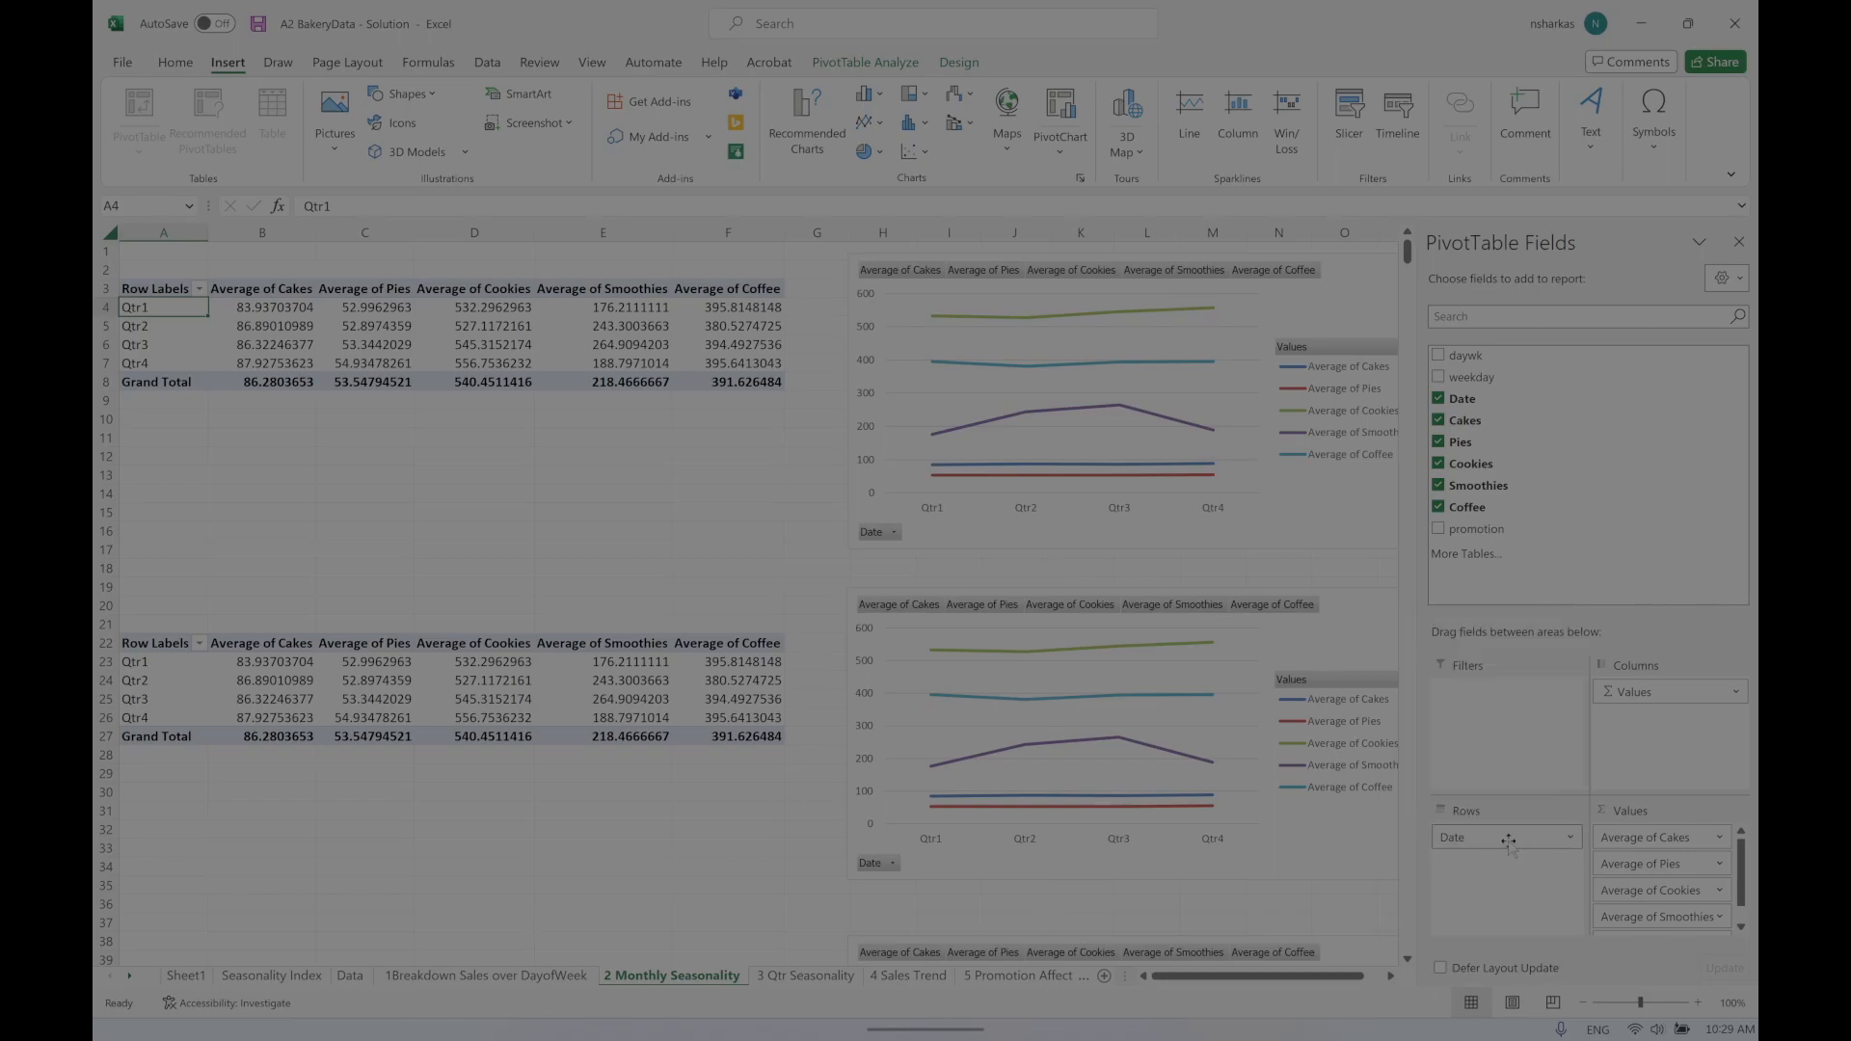
Step: Group the upper PivotTable's Date row labels by Months only
right_click(167, 307)
click(219, 573)
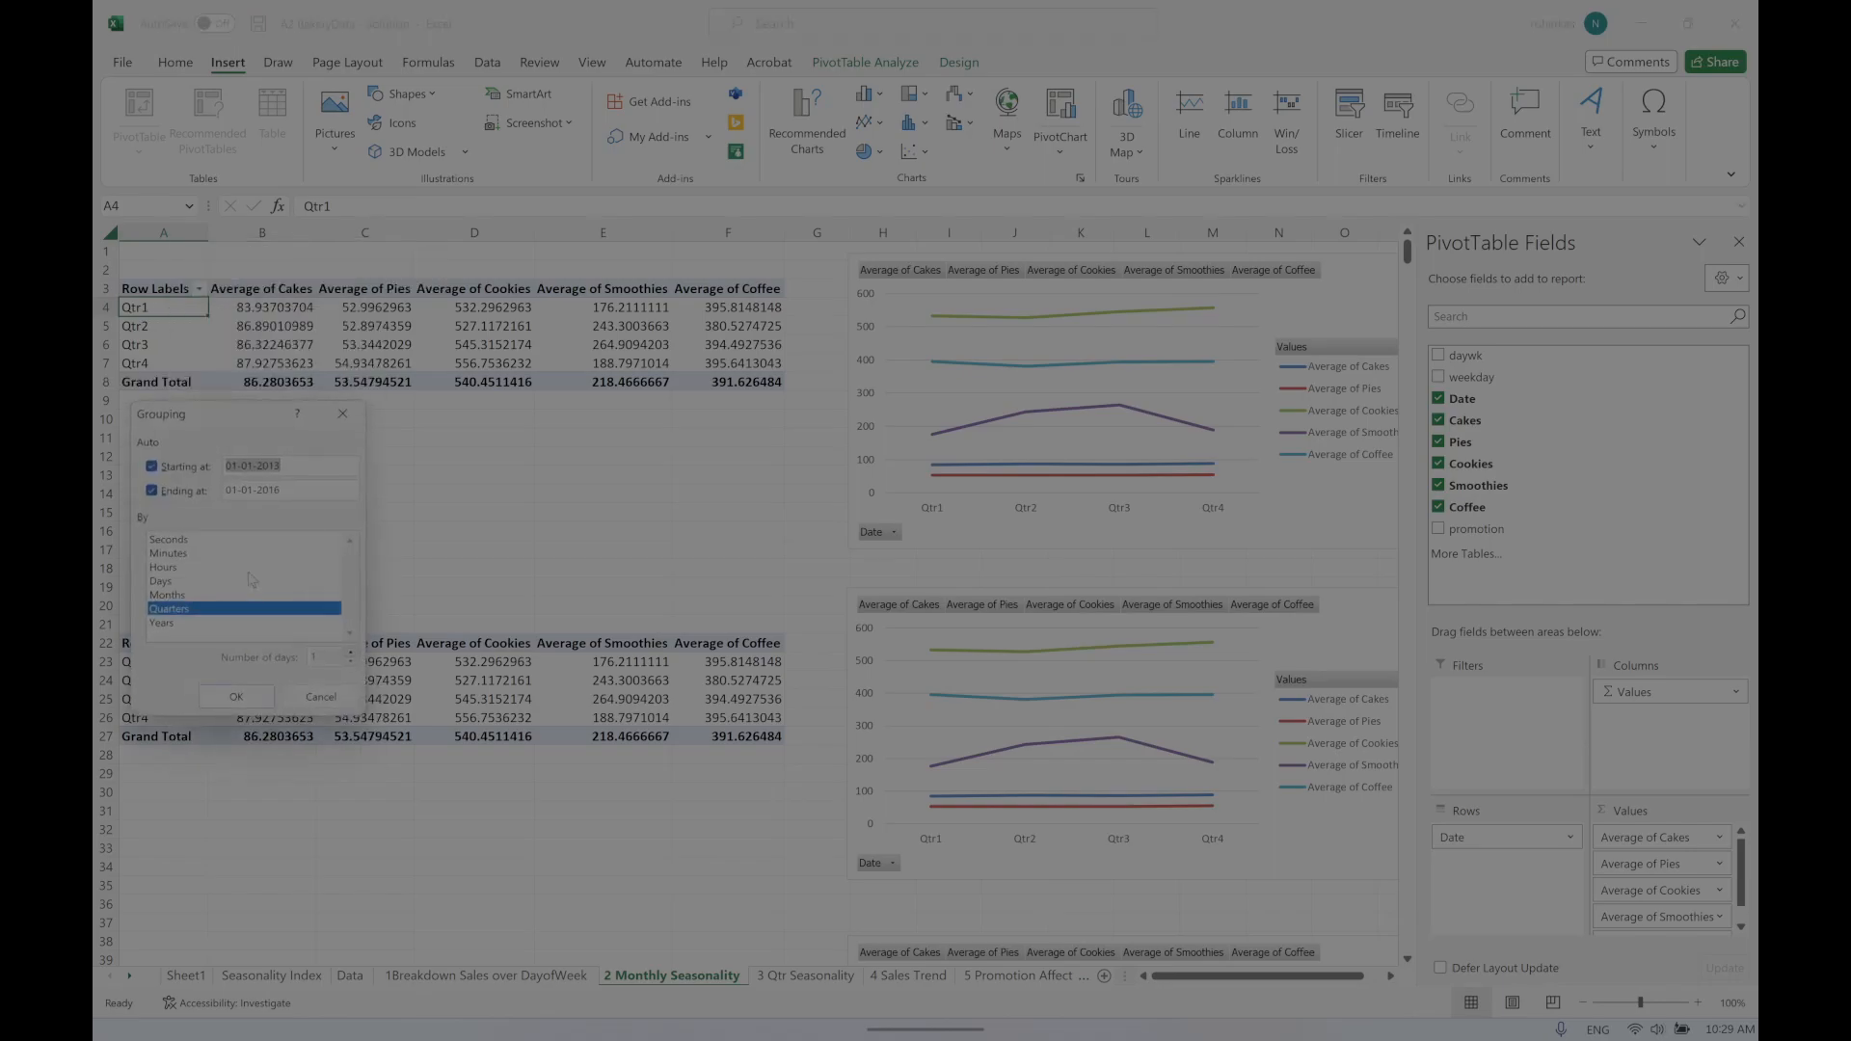
drag(246, 427, 452, 318)
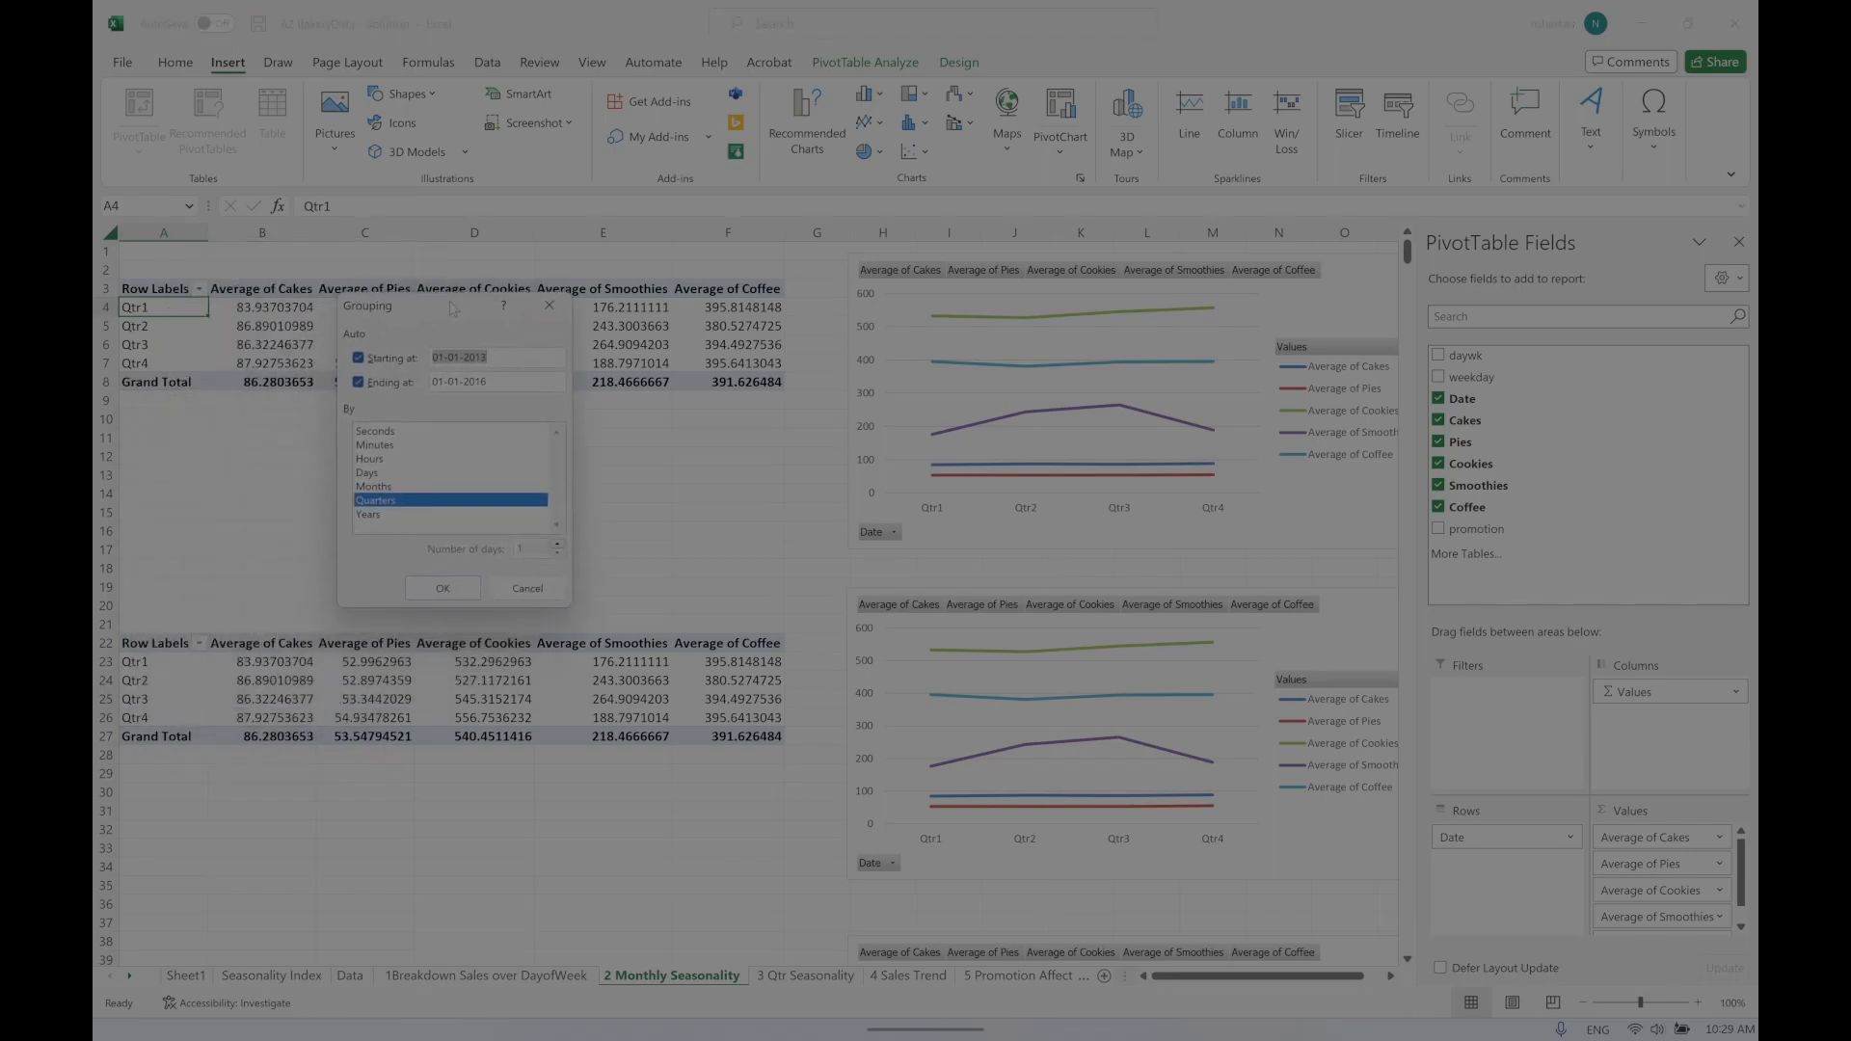
click(374, 477)
click(382, 487)
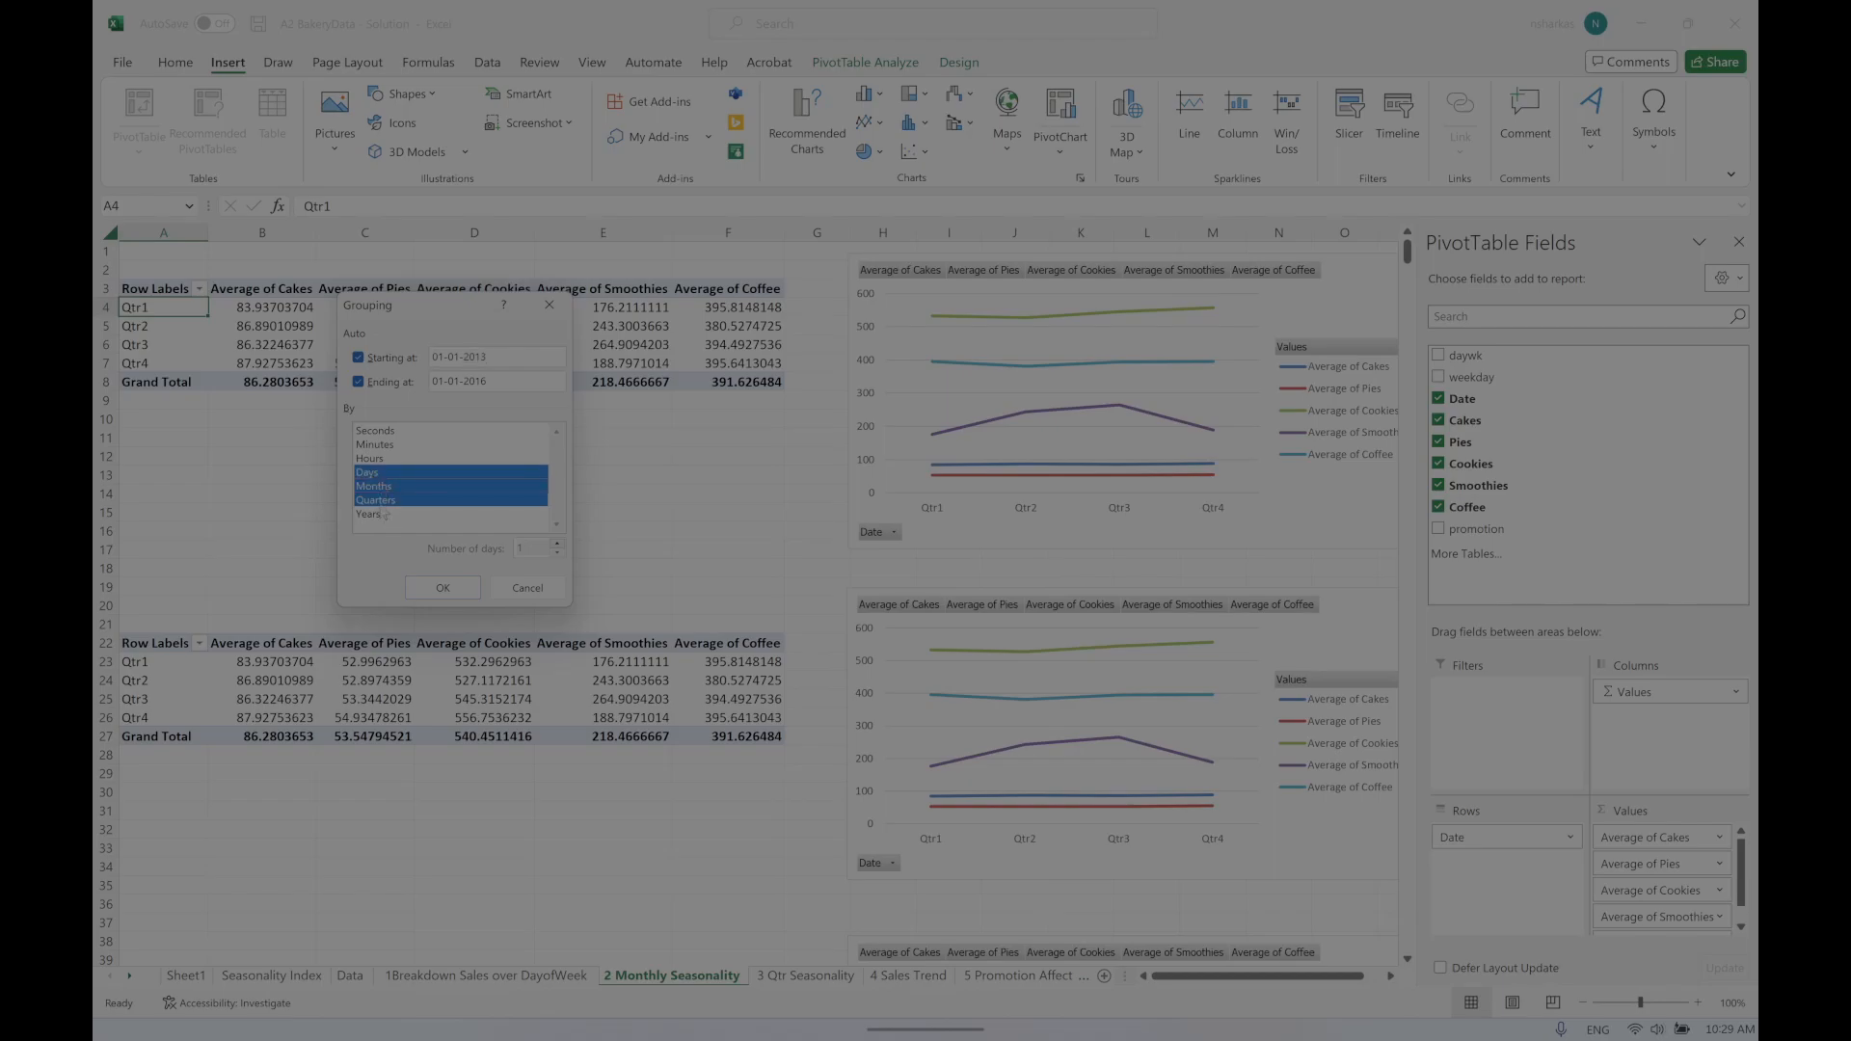
click(376, 500)
click(367, 472)
click(444, 588)
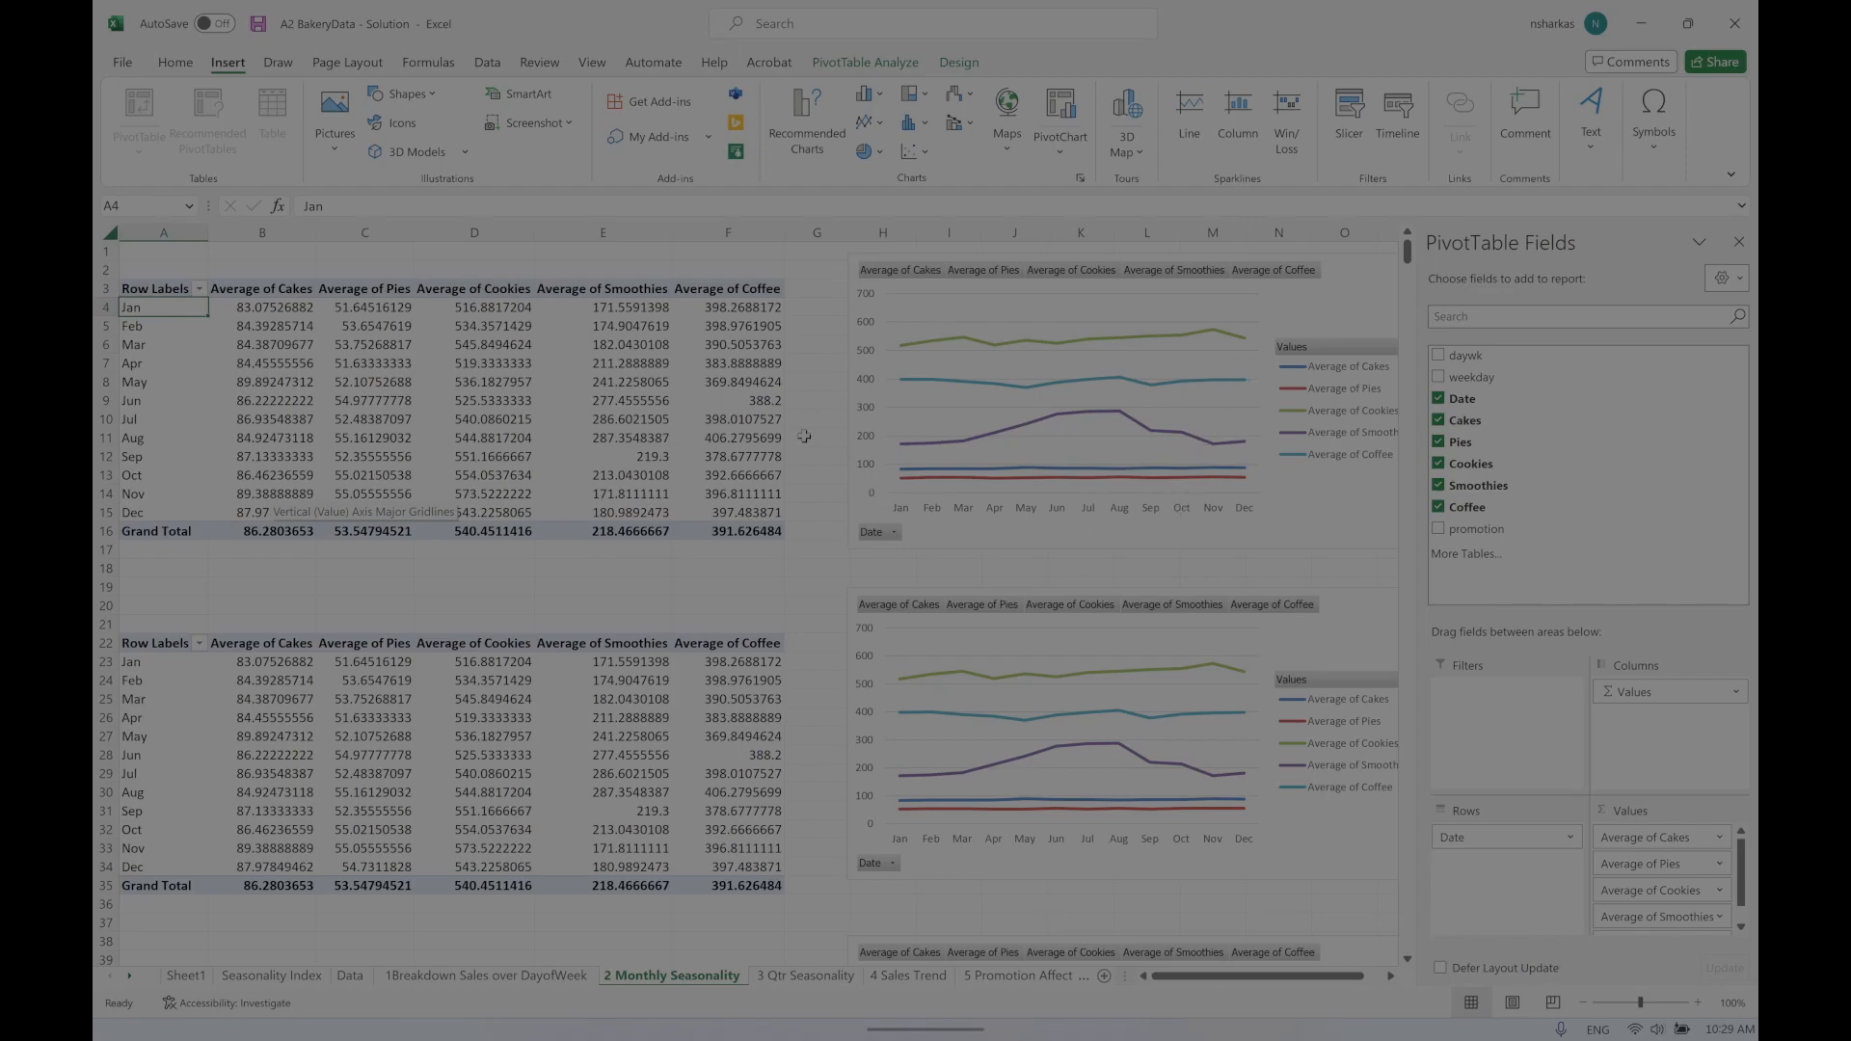
Step: Regroup the upper PivotTable's Date row labels by Quarters only
right_click(169, 319)
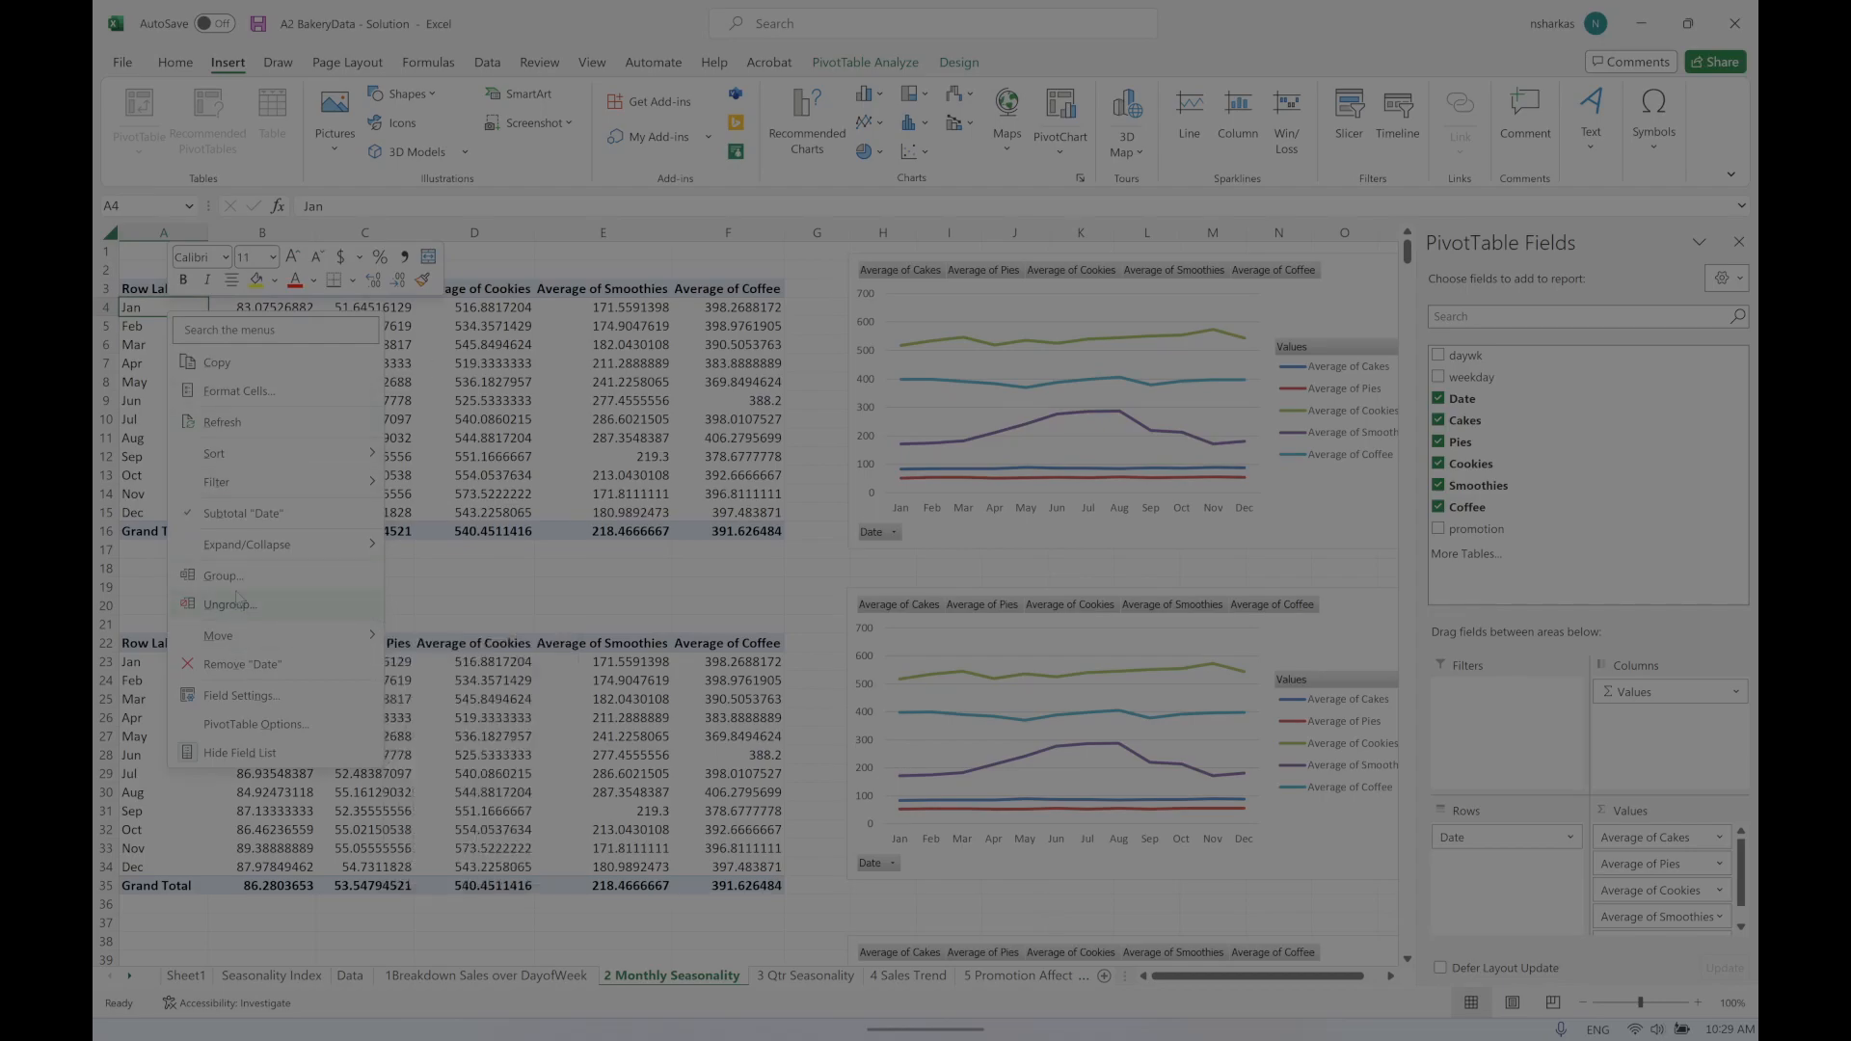
click(239, 576)
click(146, 610)
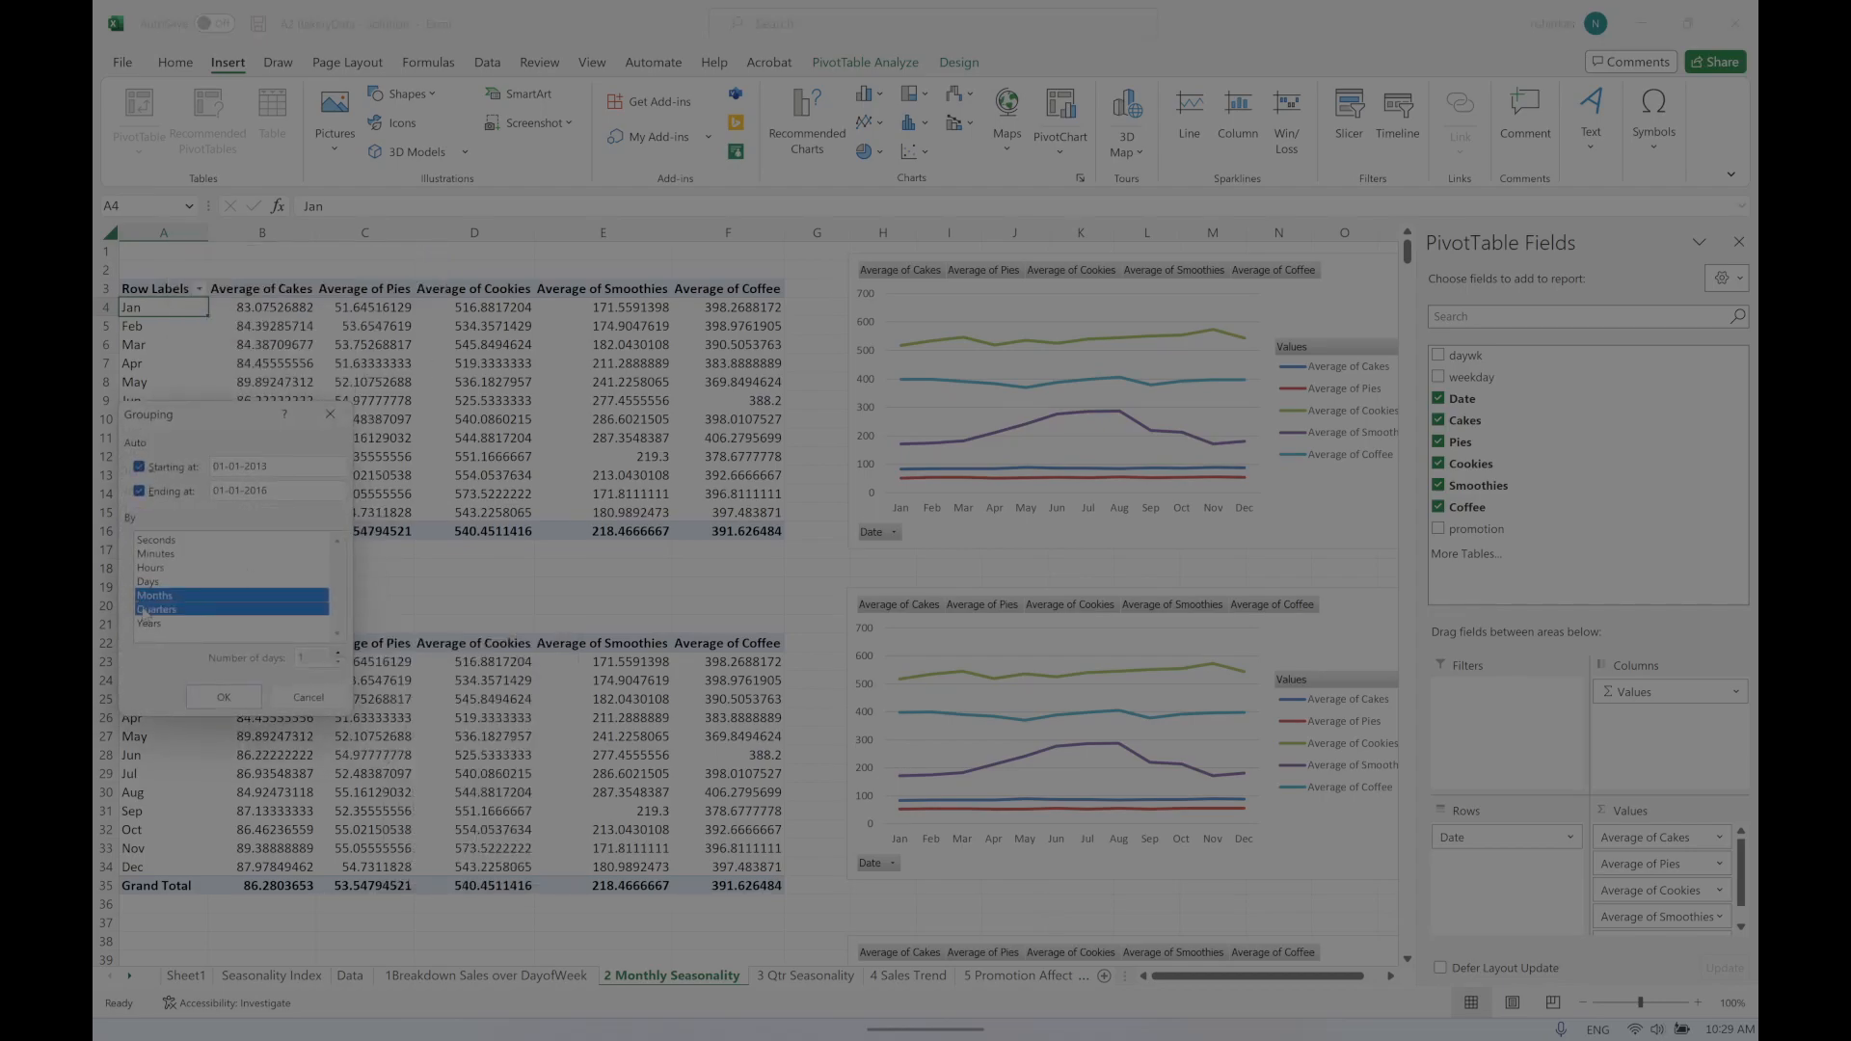
click(142, 598)
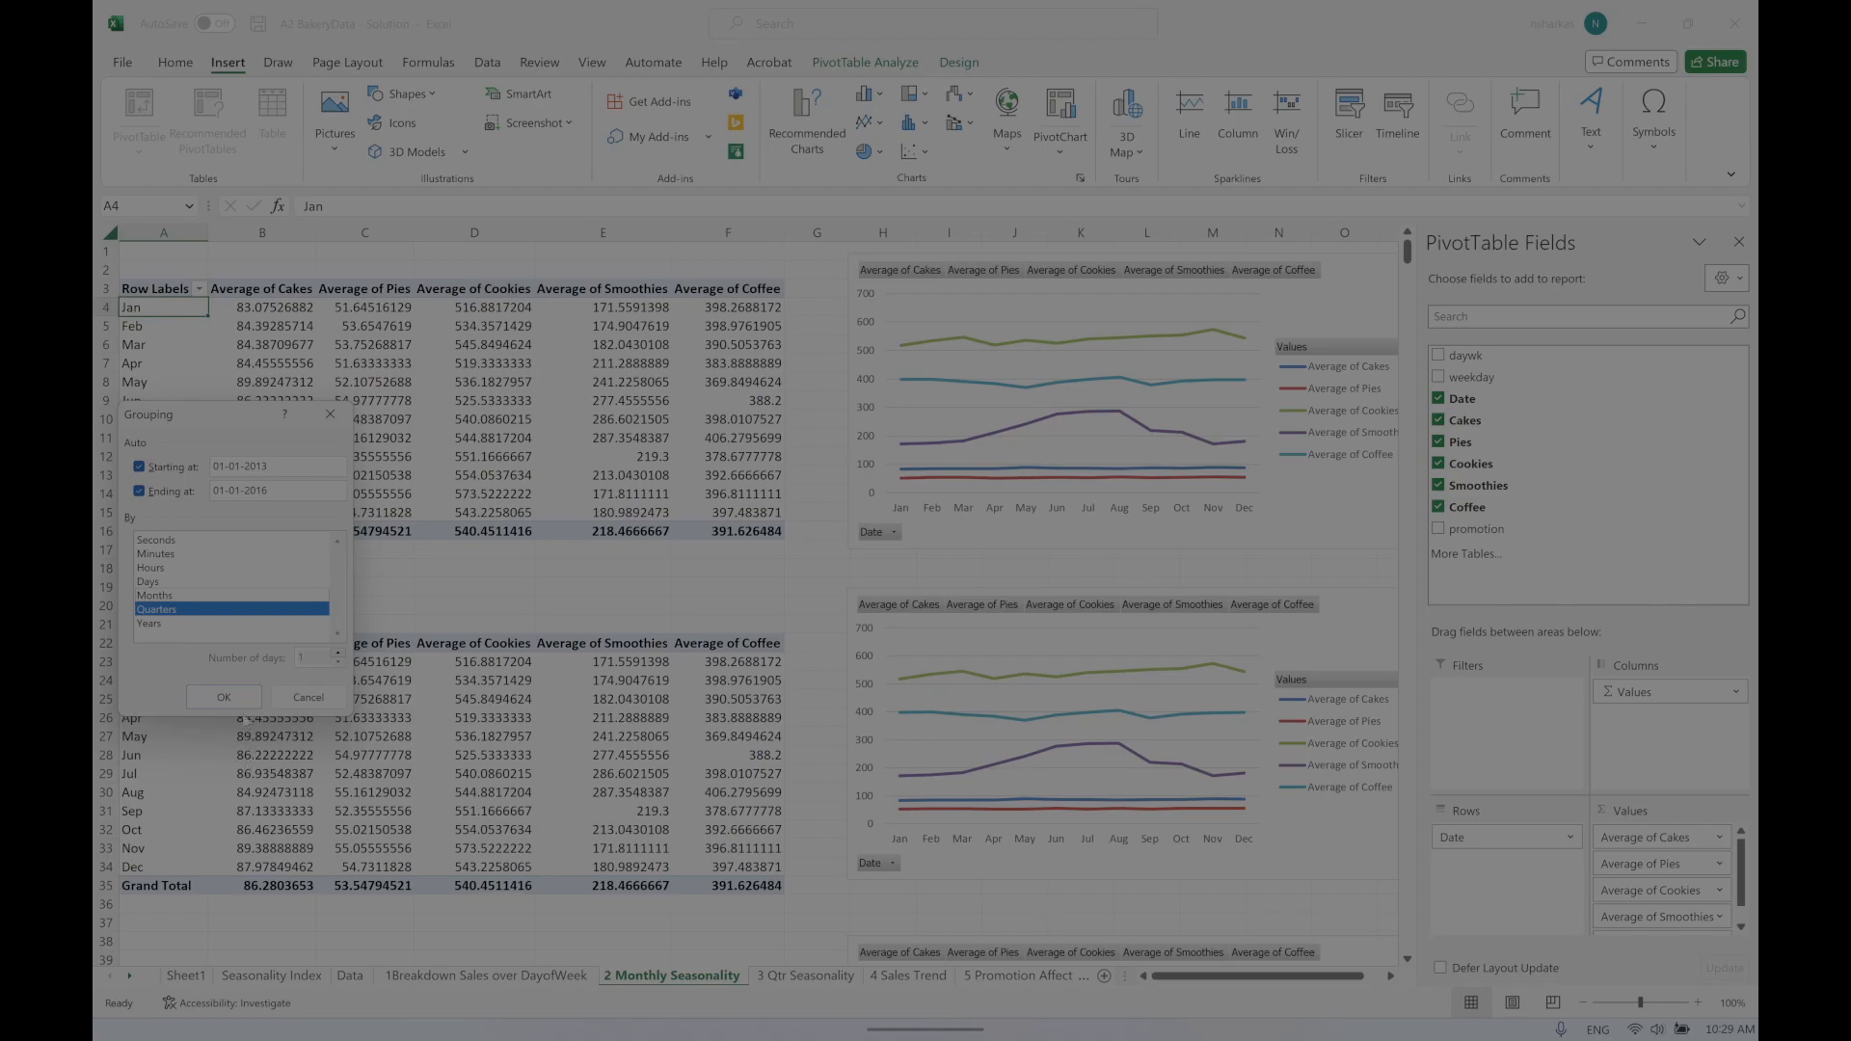
click(227, 697)
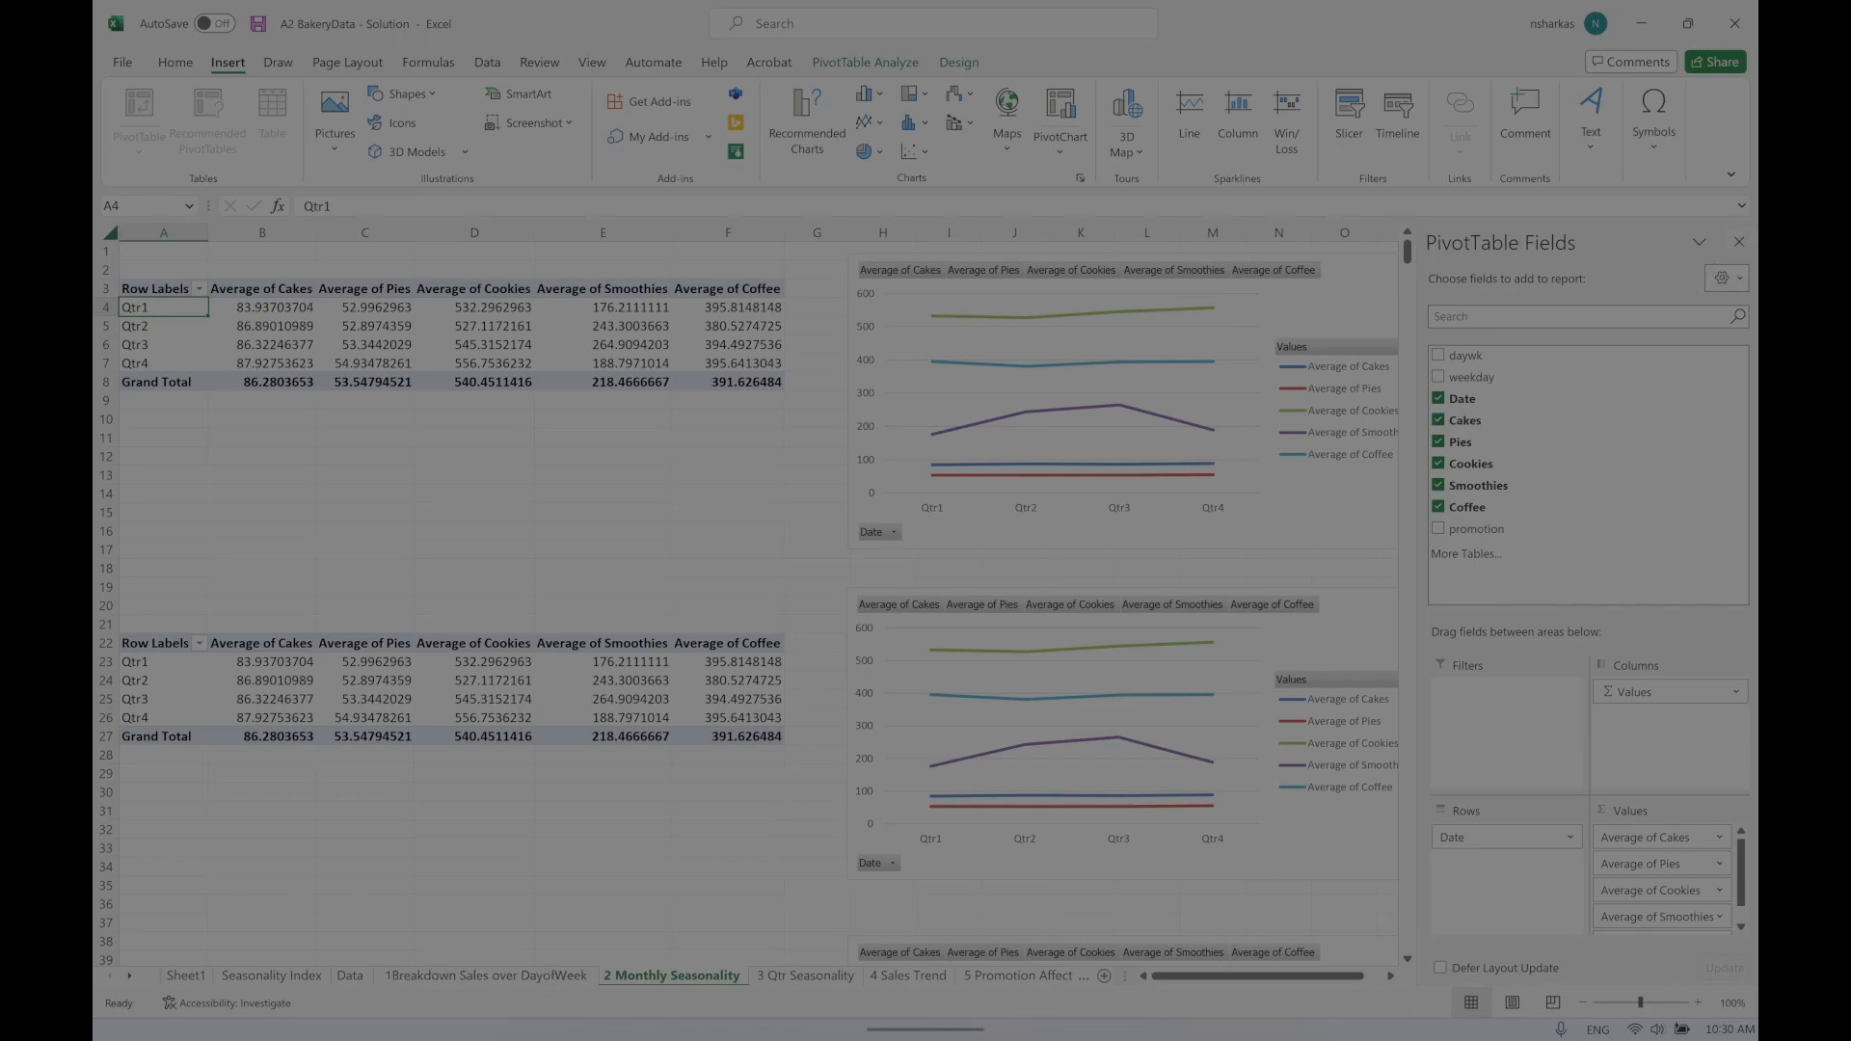
Step: Look at the Data sheet's Year column and the 3 Qtr Seasonality sheet, and return to the 2 Monthly Seasonality sheet
click(353, 975)
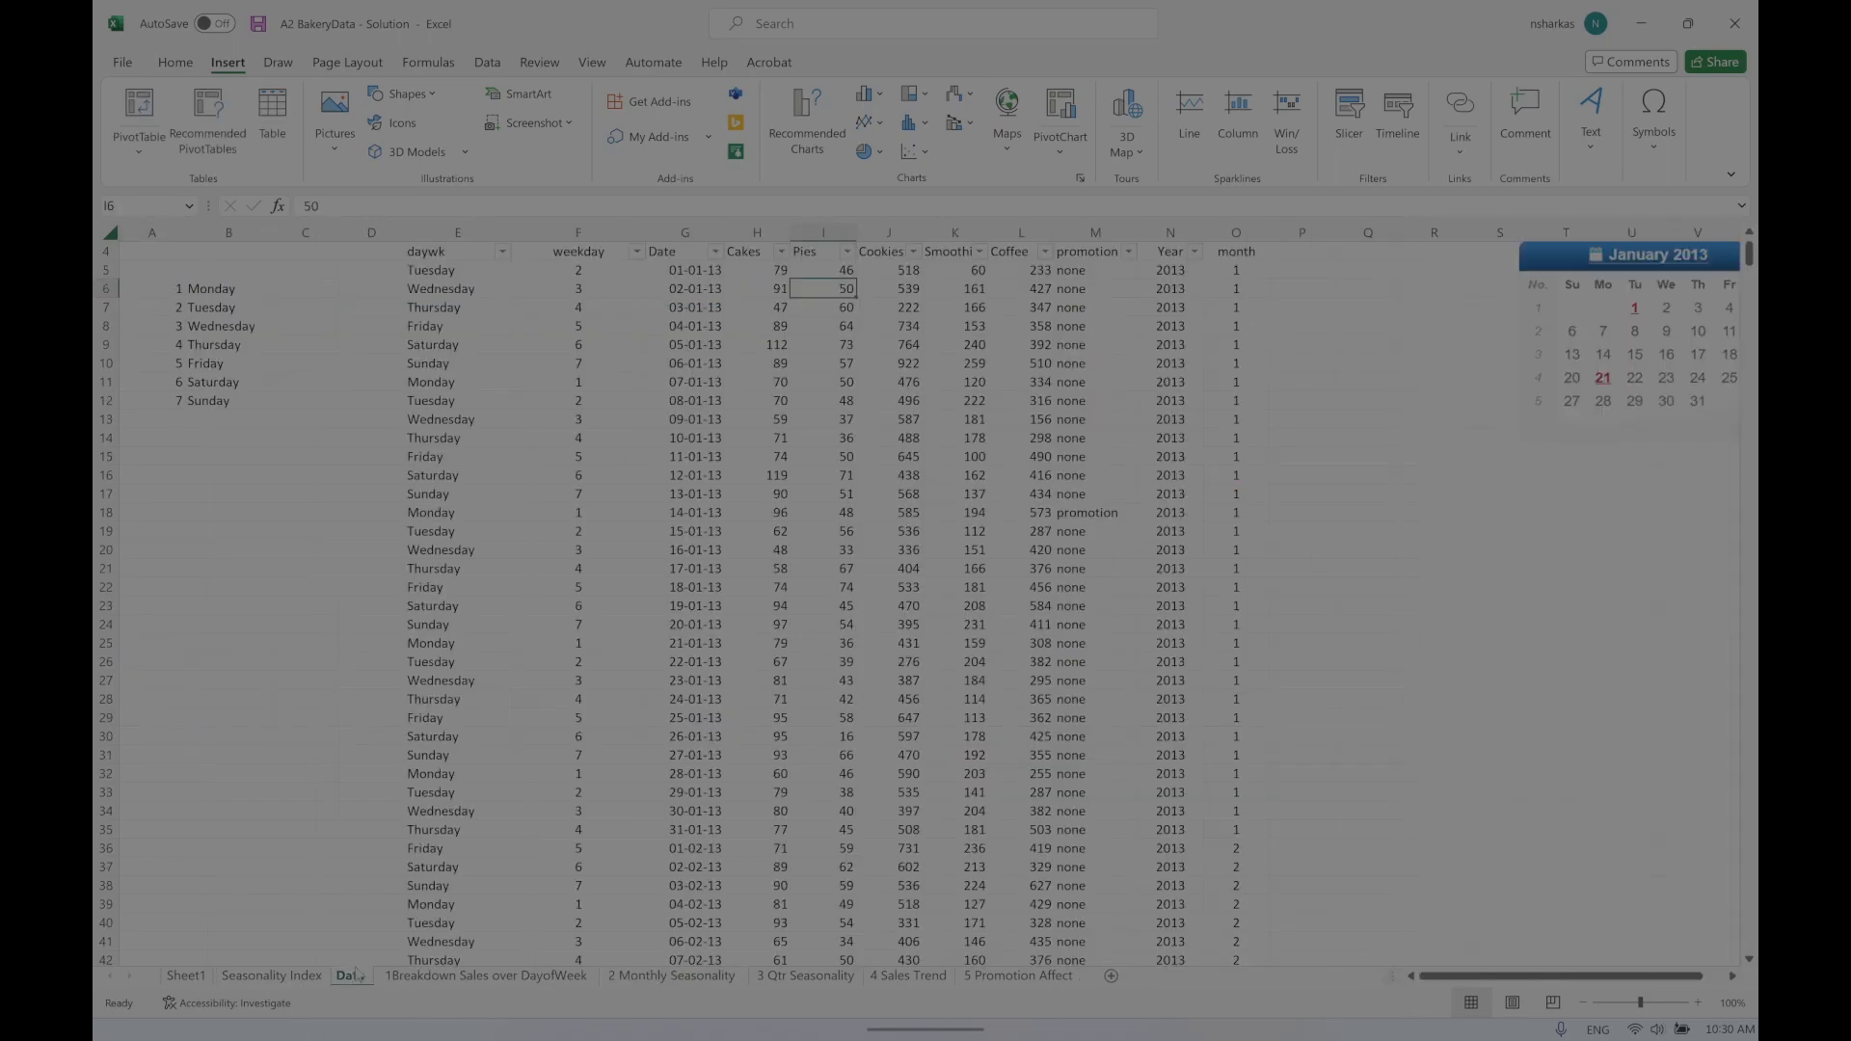
click(1162, 253)
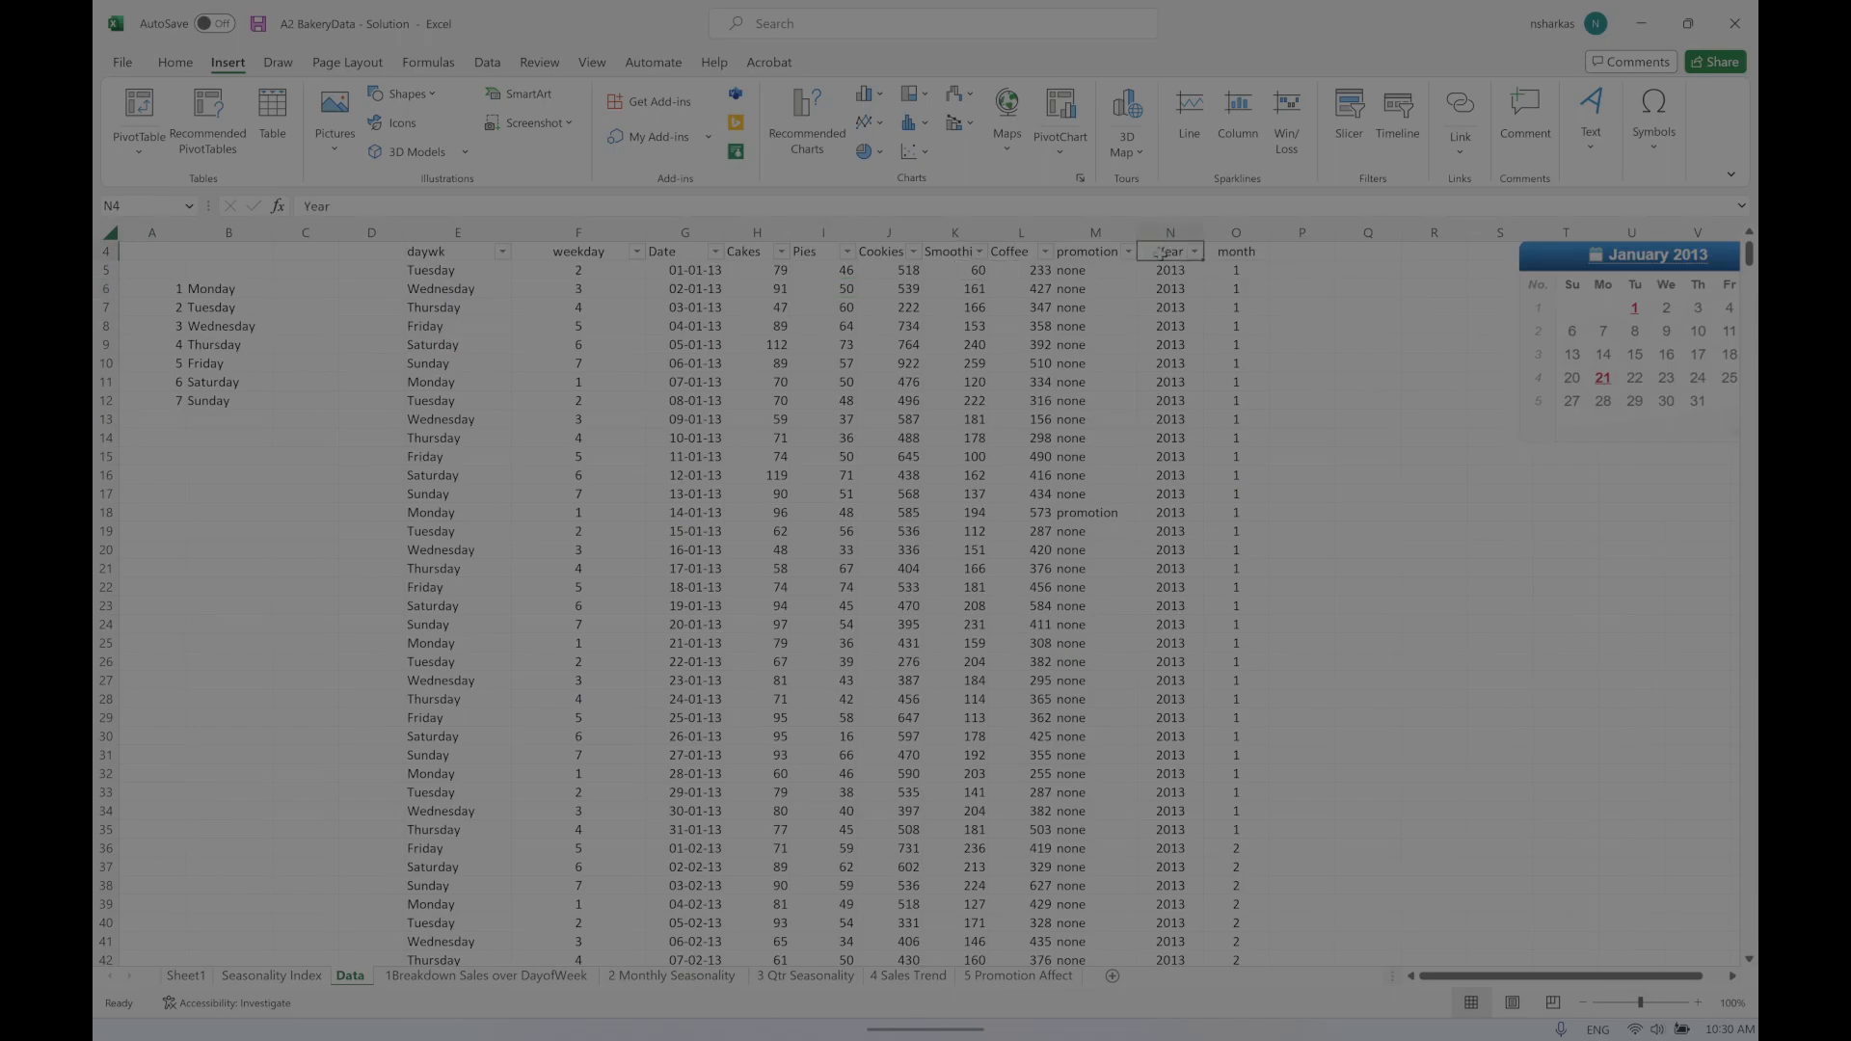
mouse_move(500, 1032)
click(607, 903)
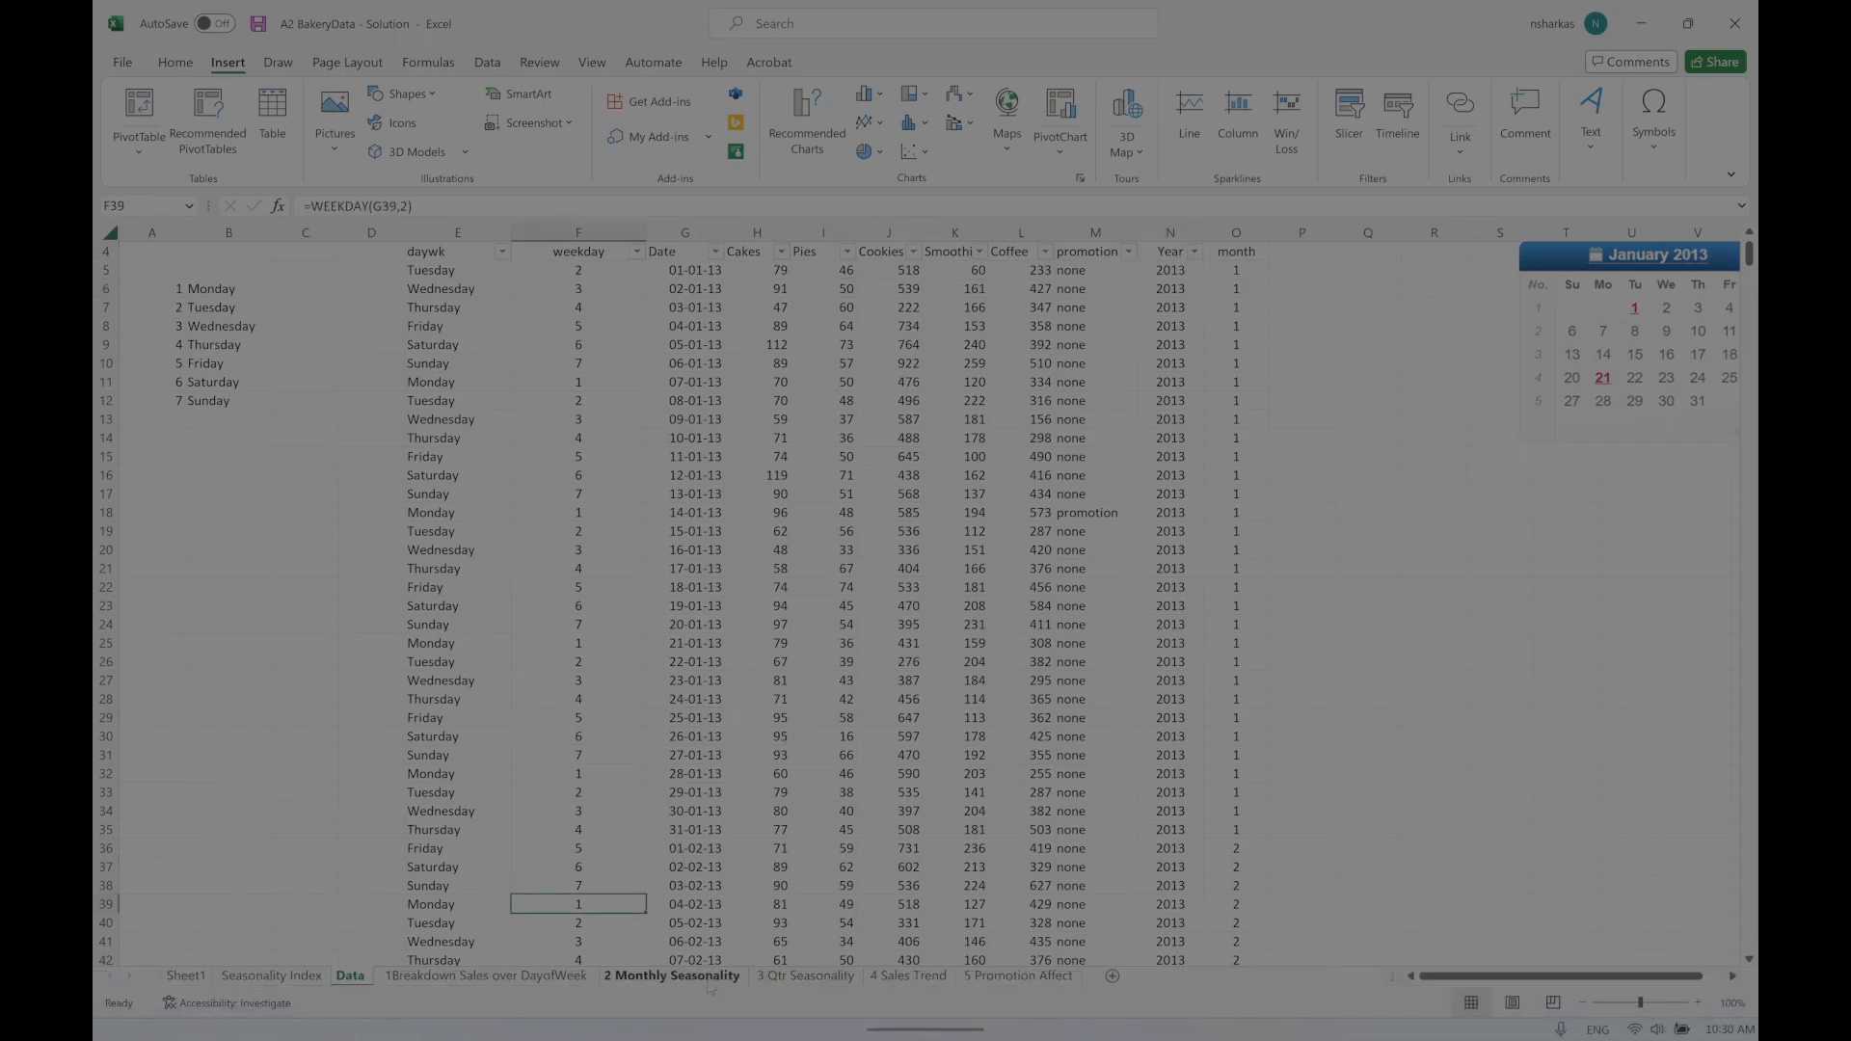
click(675, 976)
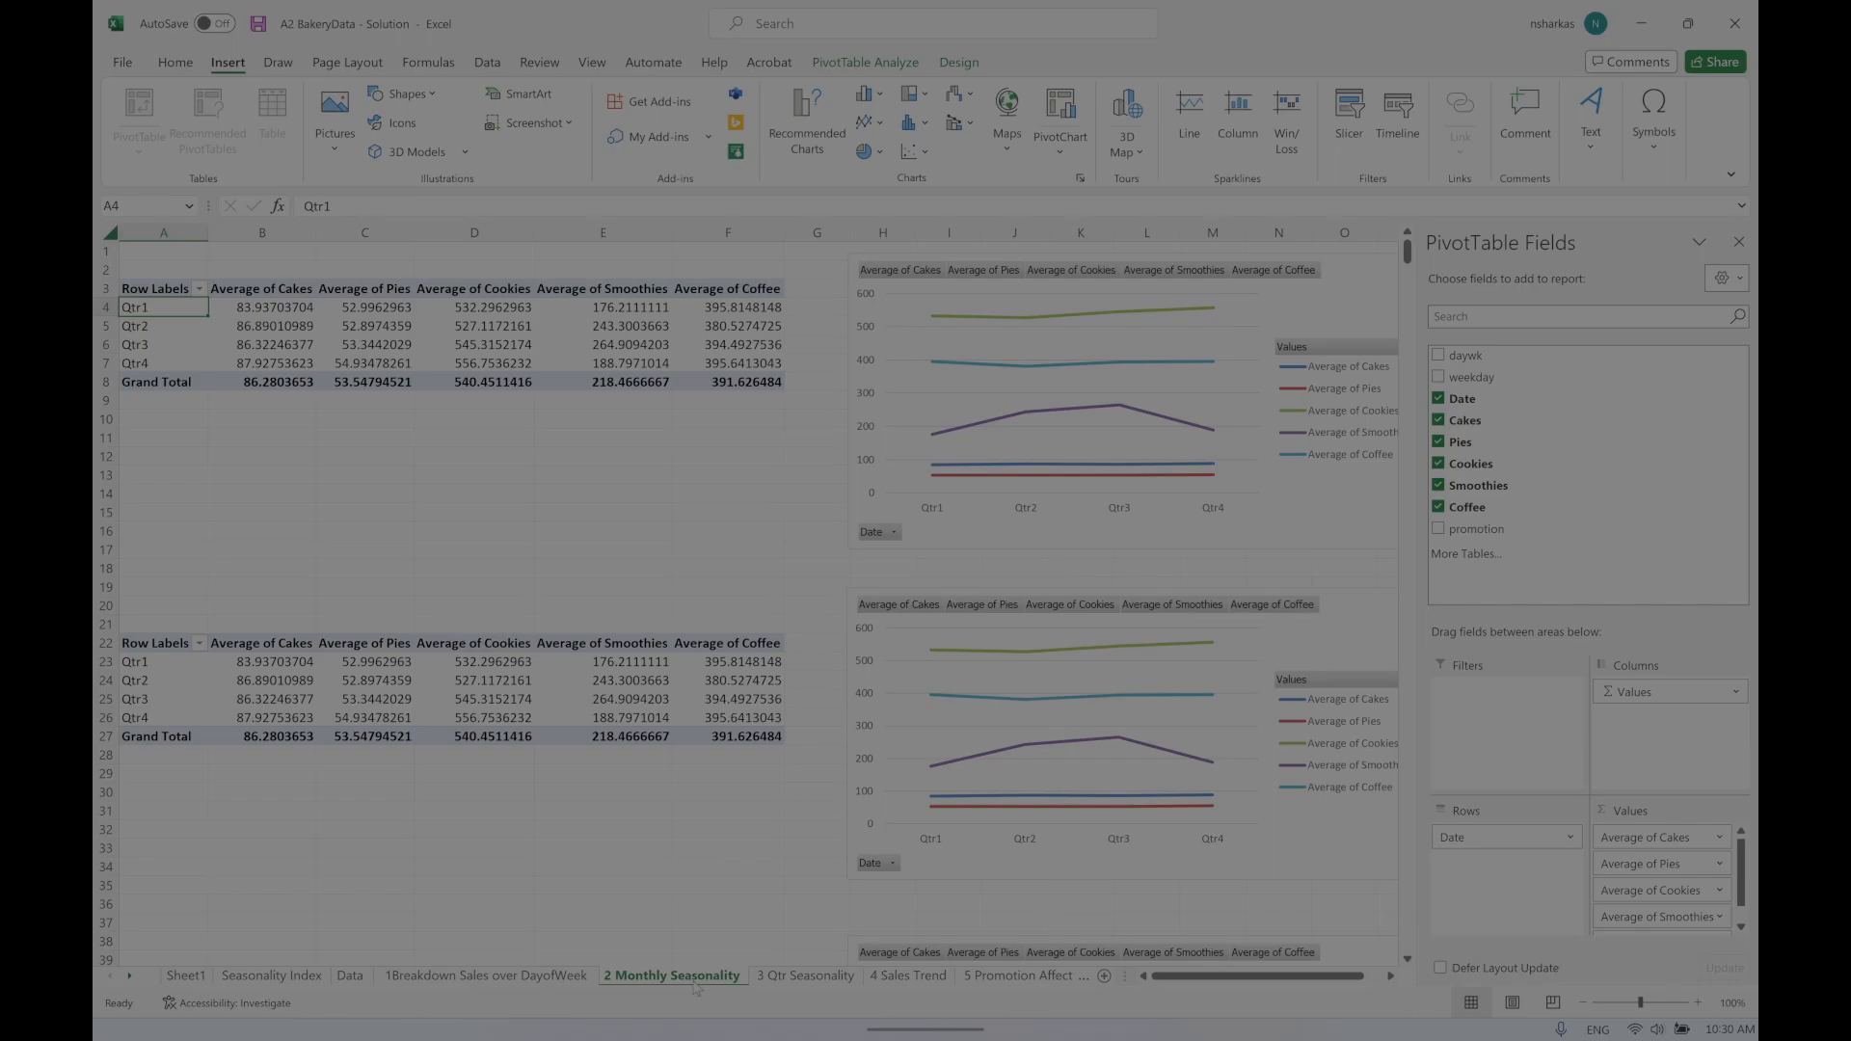
key(ctrl+Page_Down)
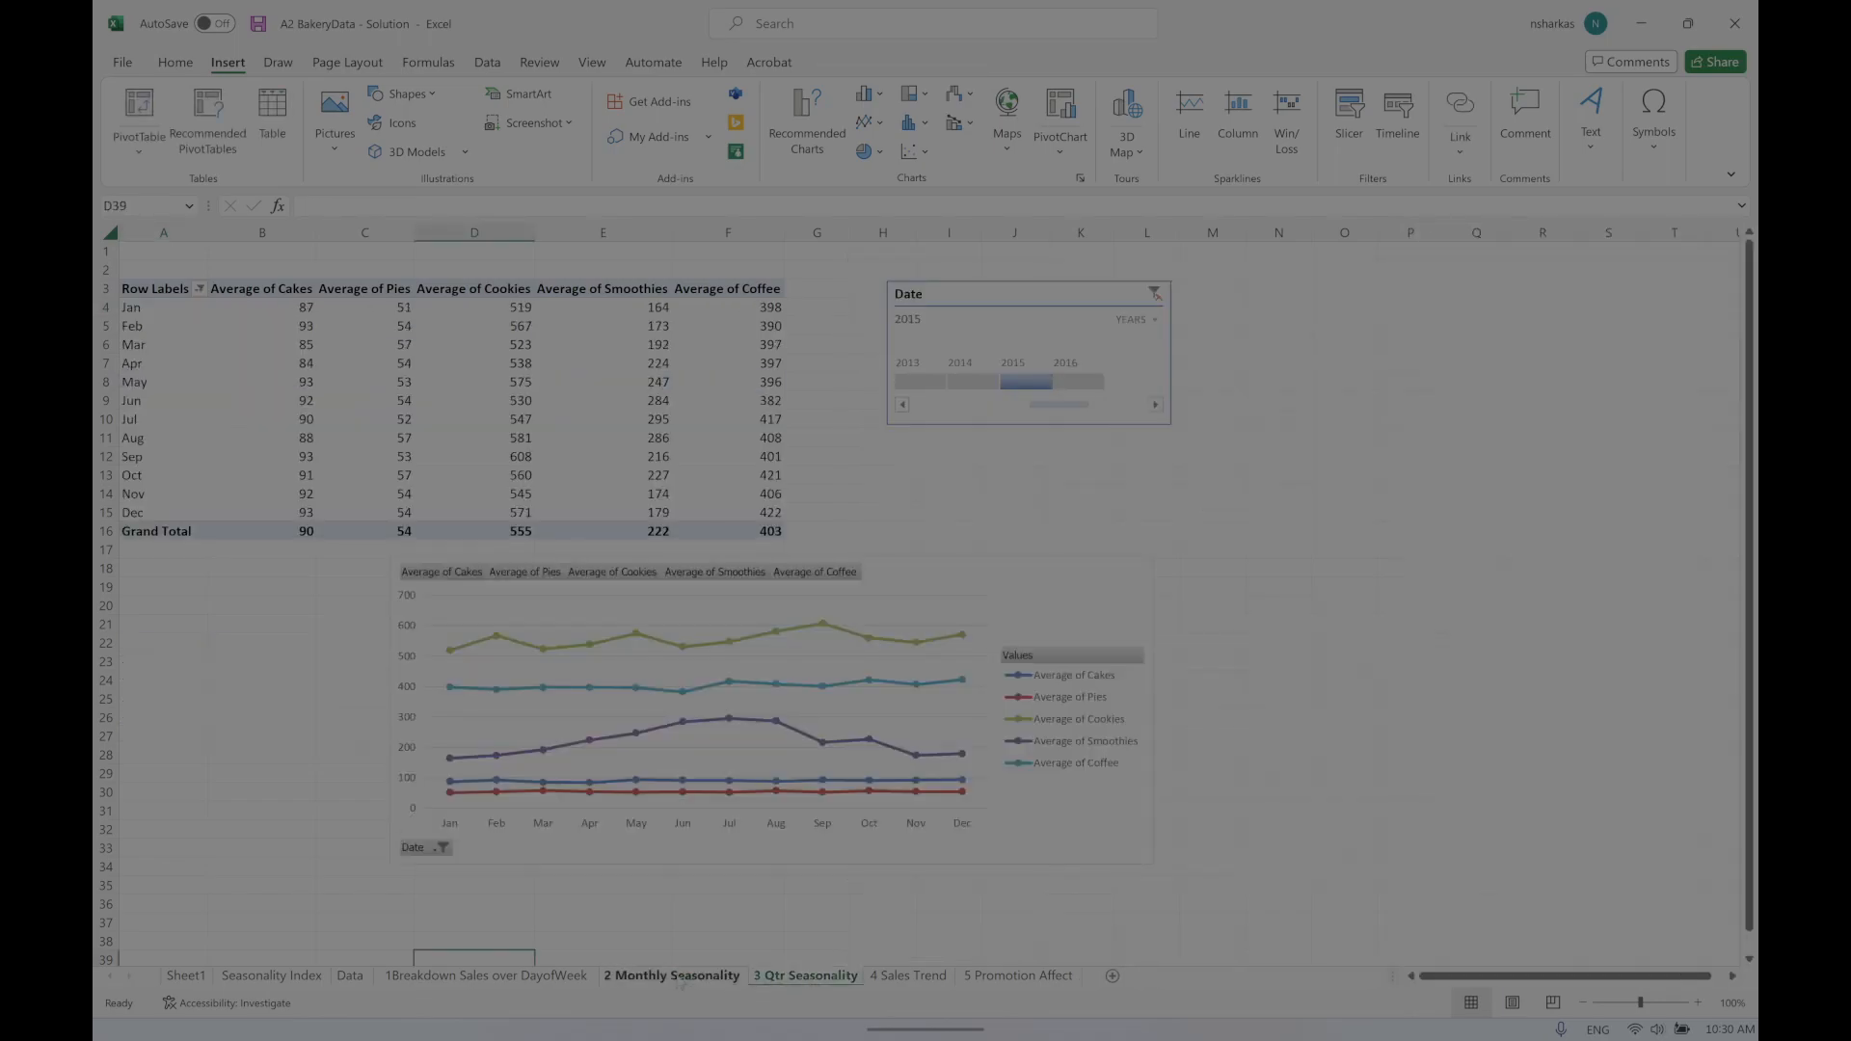
click(641, 976)
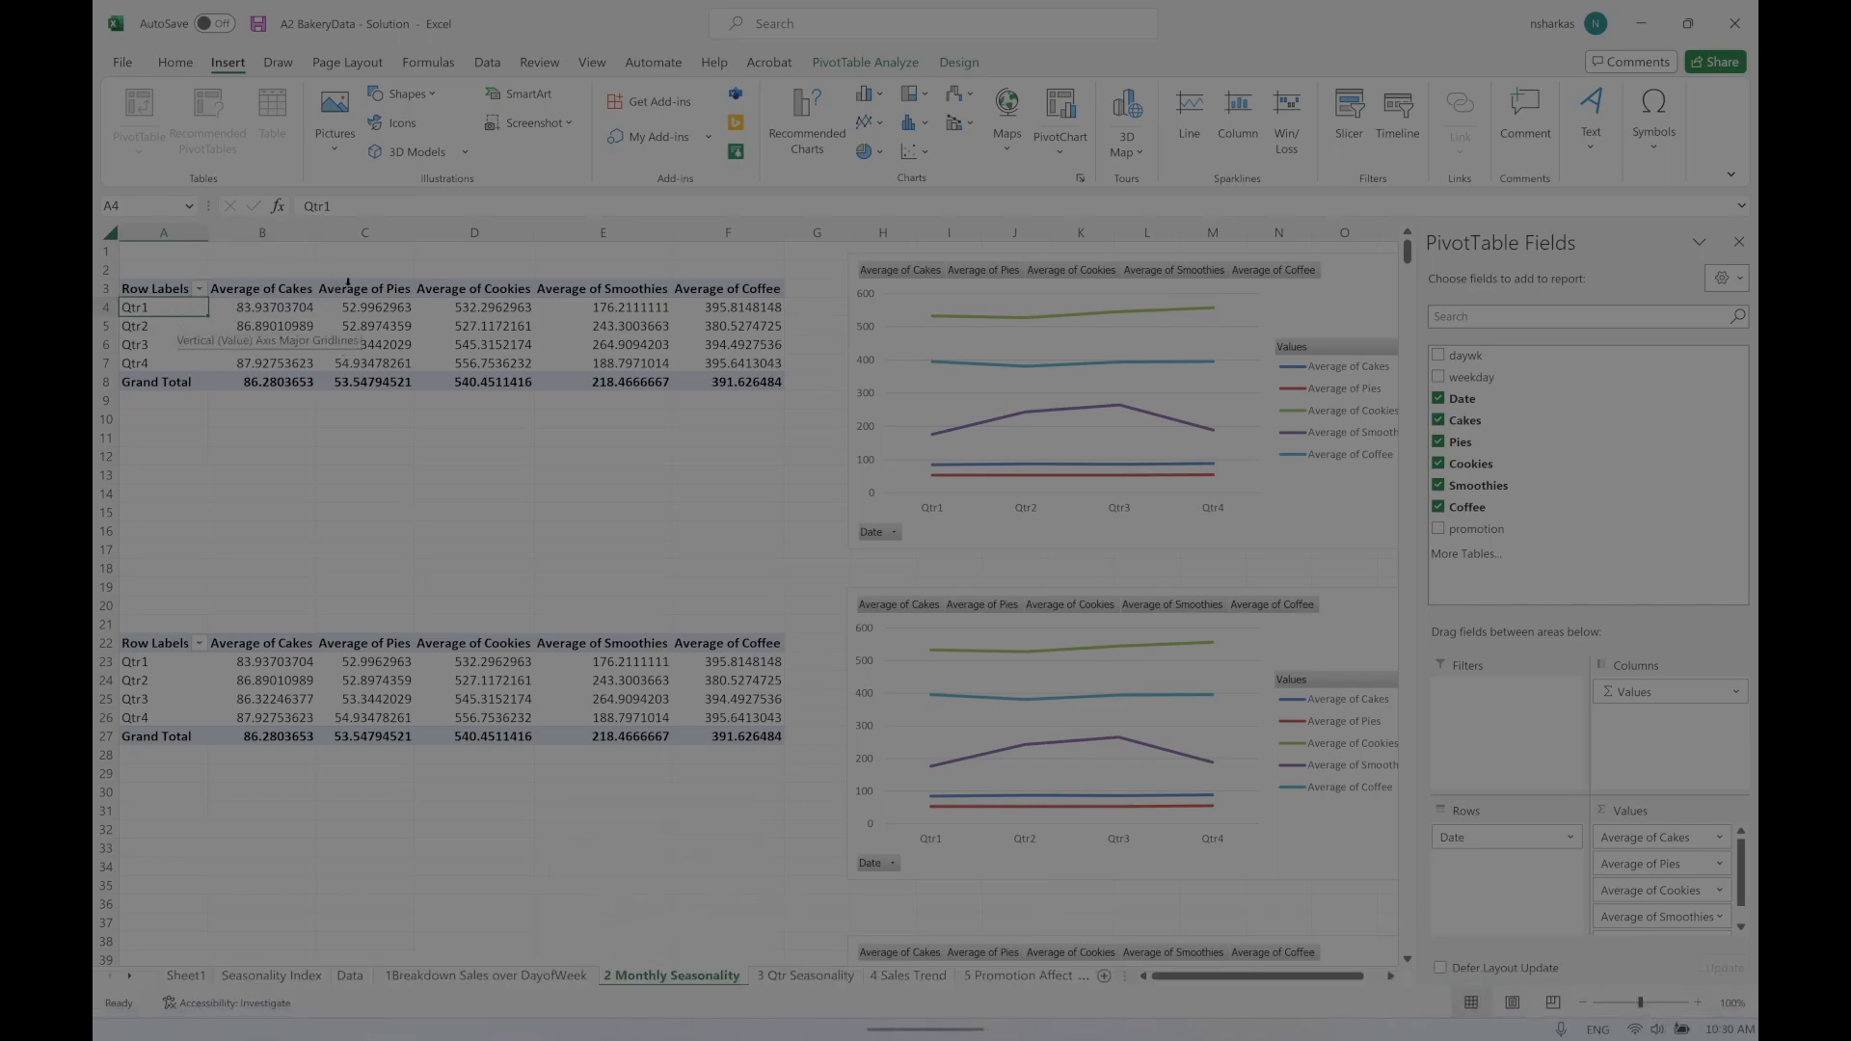
Step: Check the Show Values As and other value options for the Average of Smoothies field in the upper PivotTable
right_click(599, 289)
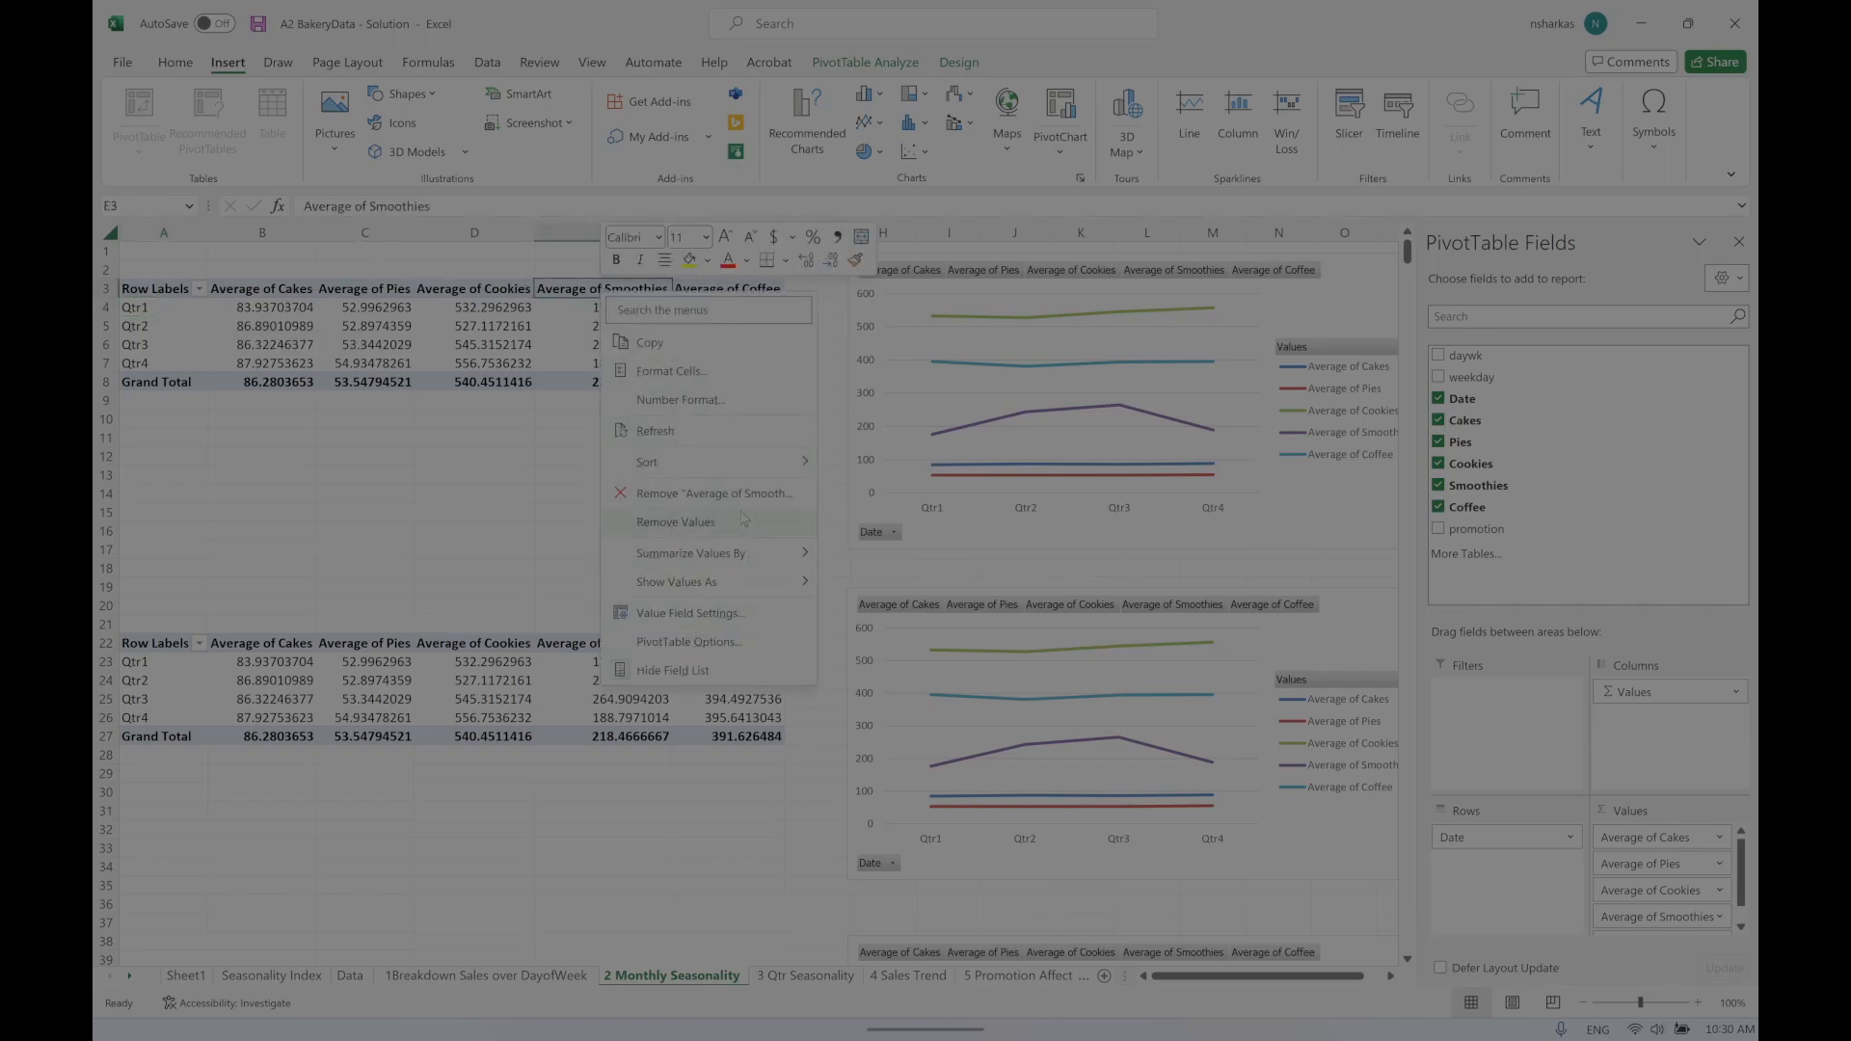
mouse_move(743, 594)
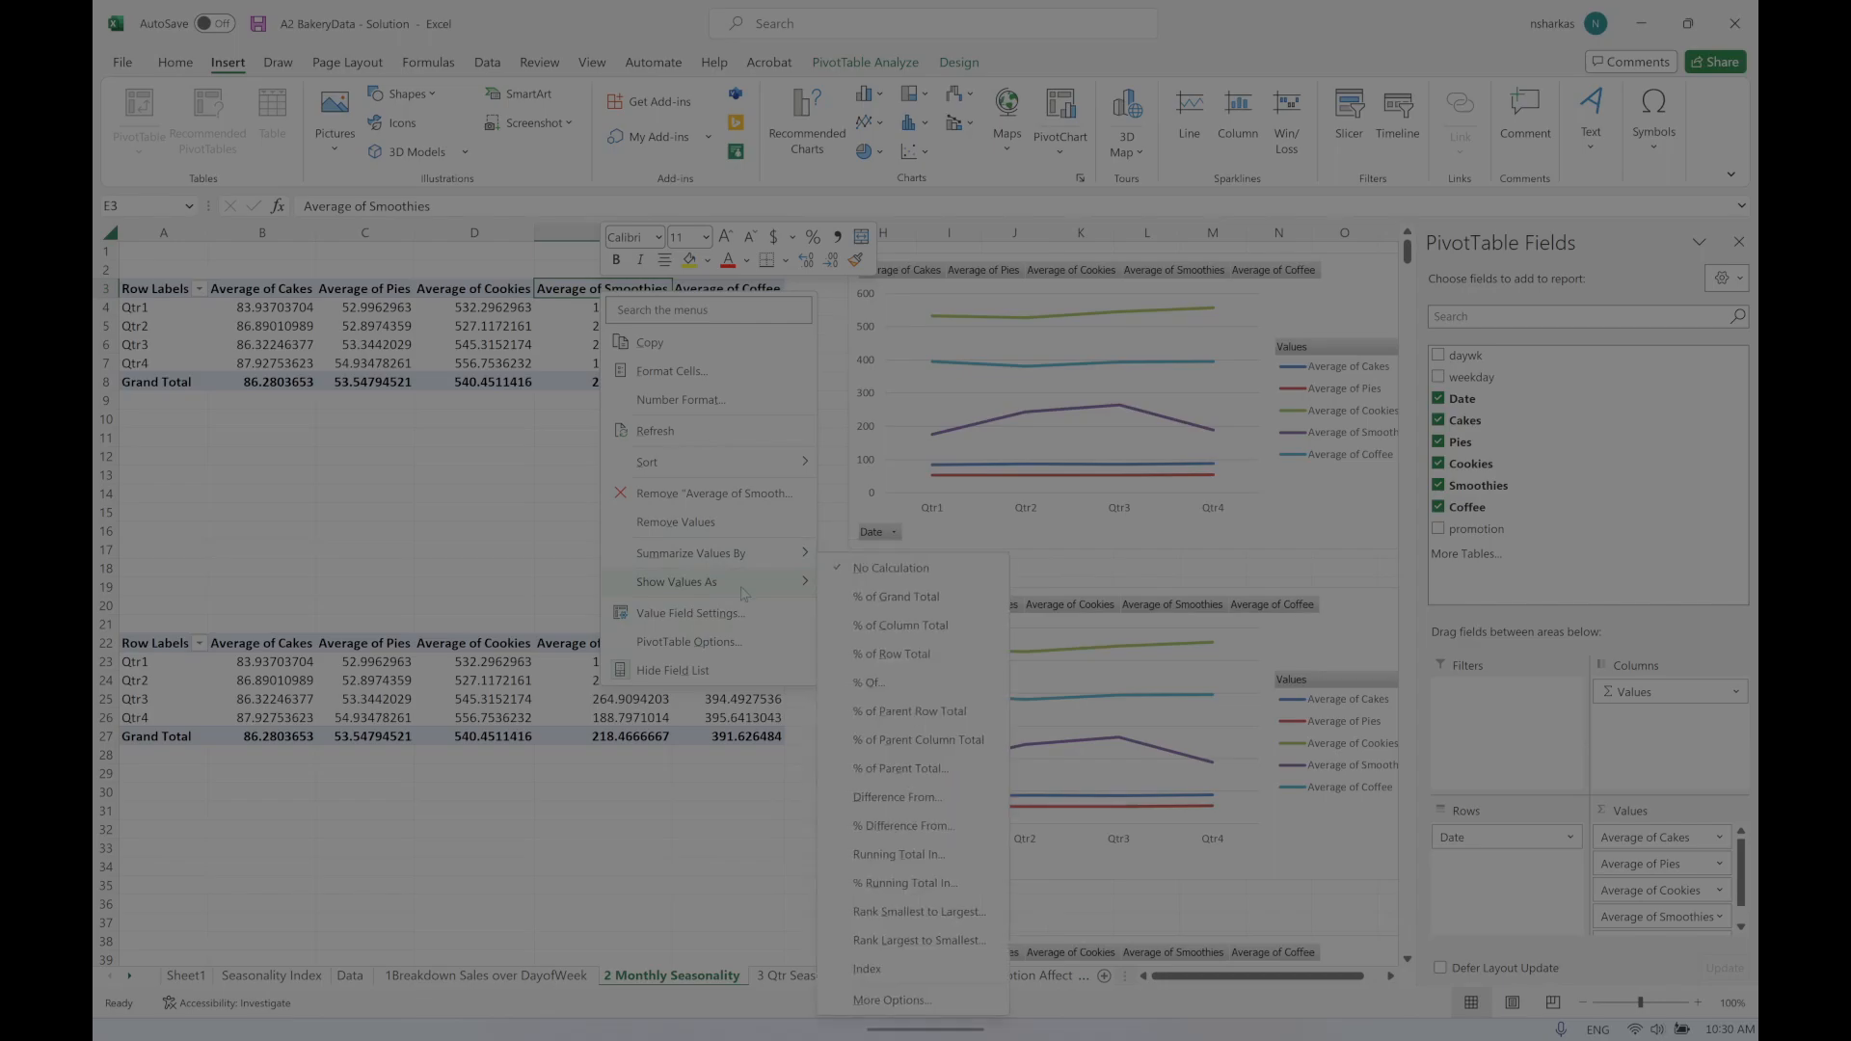
mouse_move(786, 565)
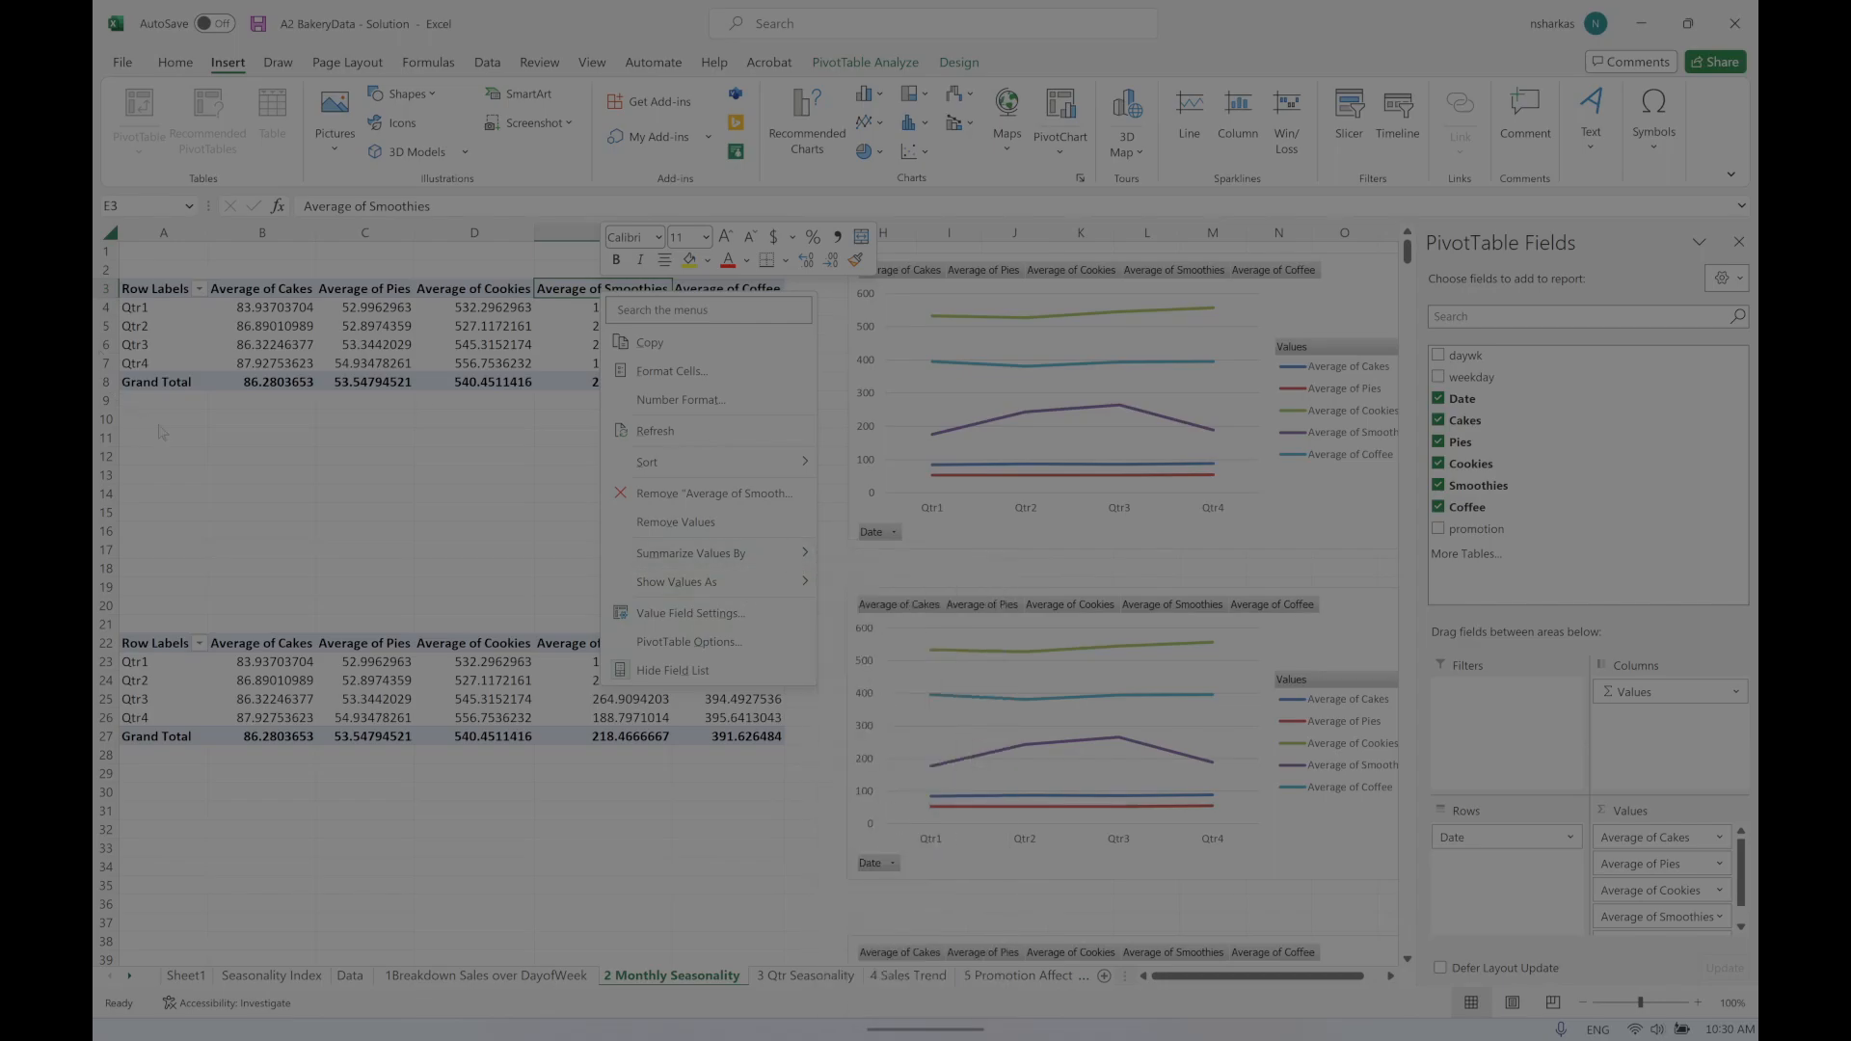
click(238, 473)
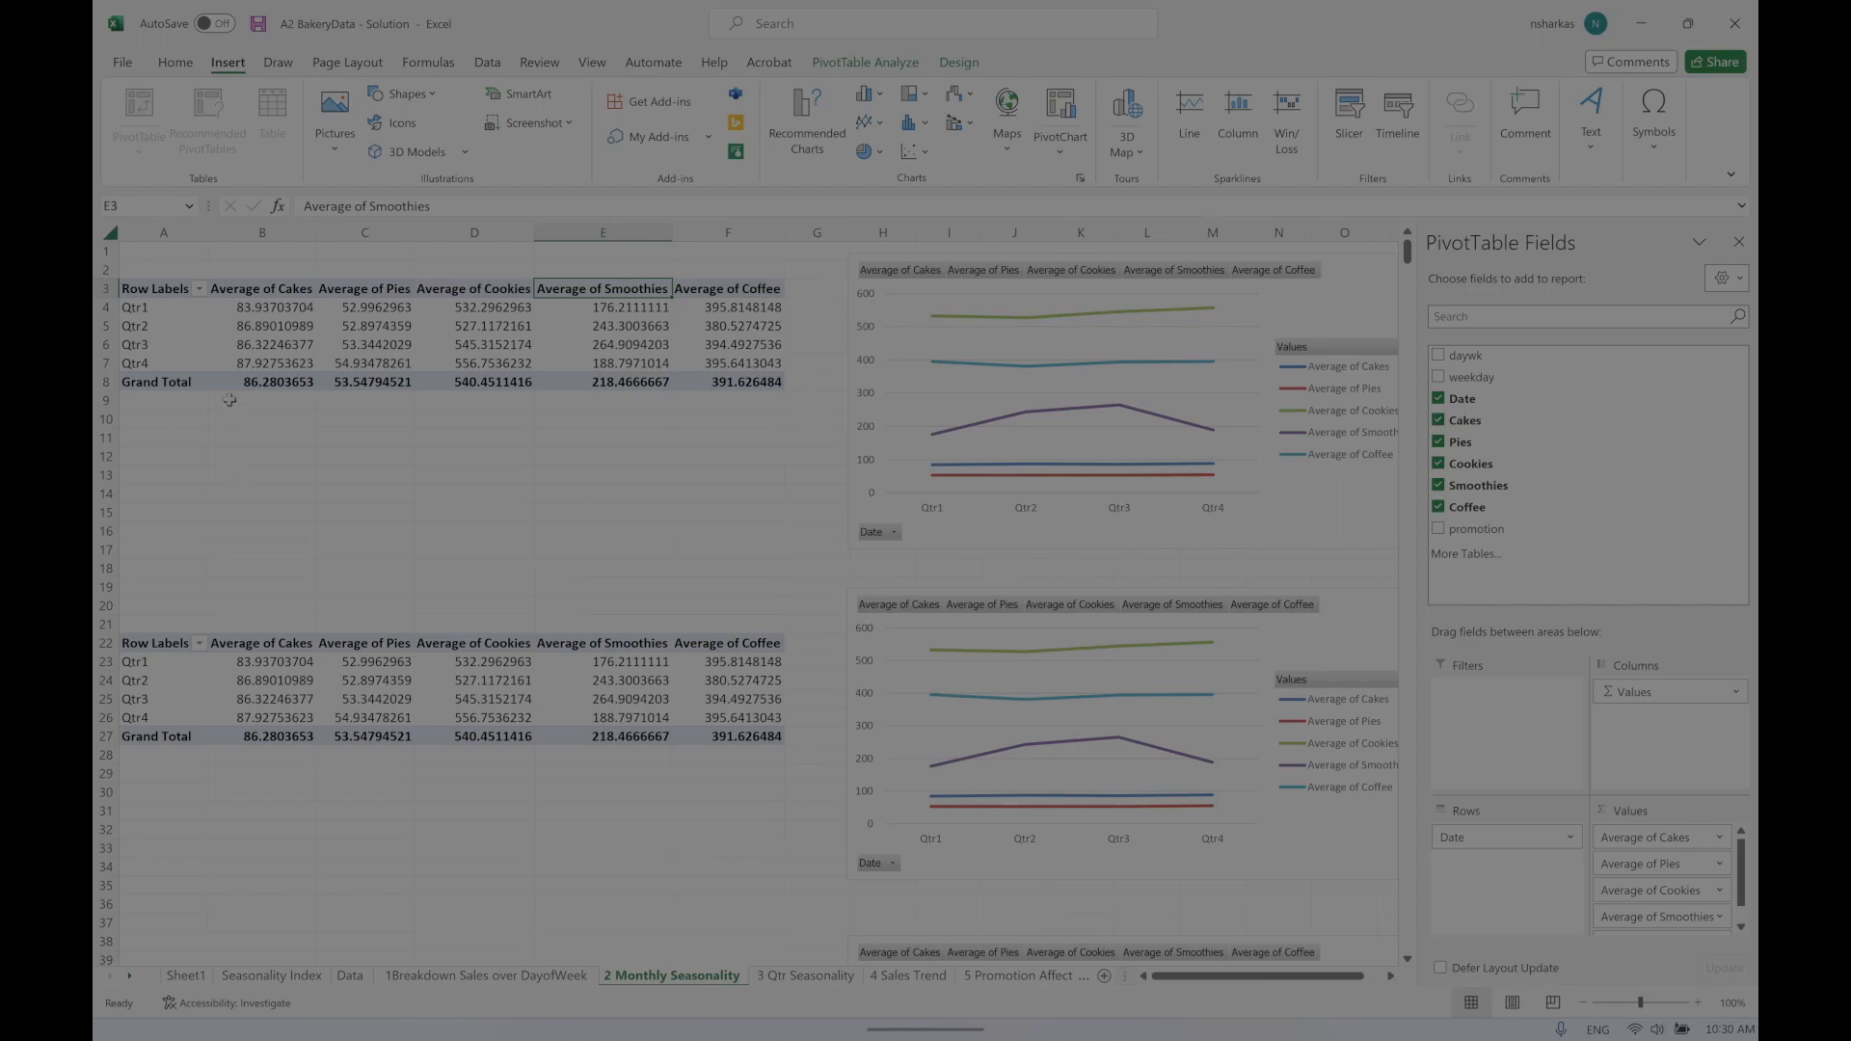
Step: Regroup the upper PivotTable's Date row labels by Months only
click(135, 308)
right_click(144, 307)
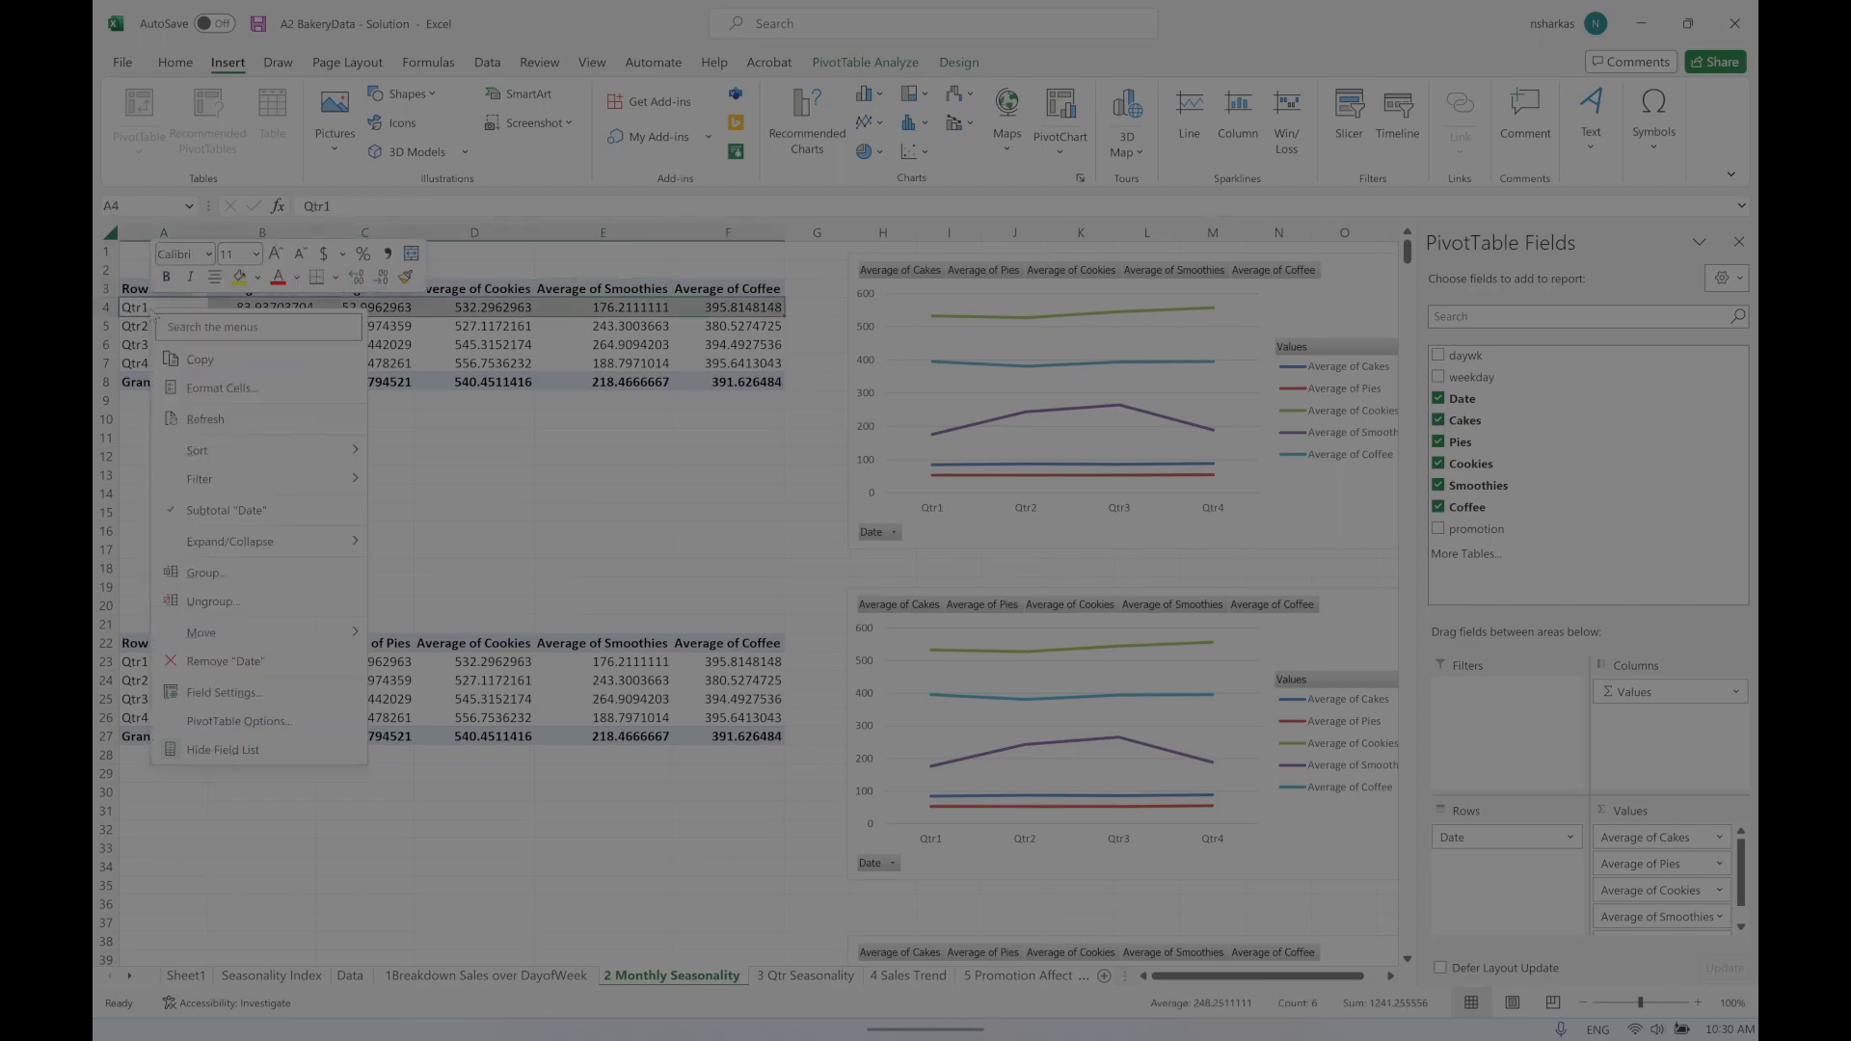
click(205, 572)
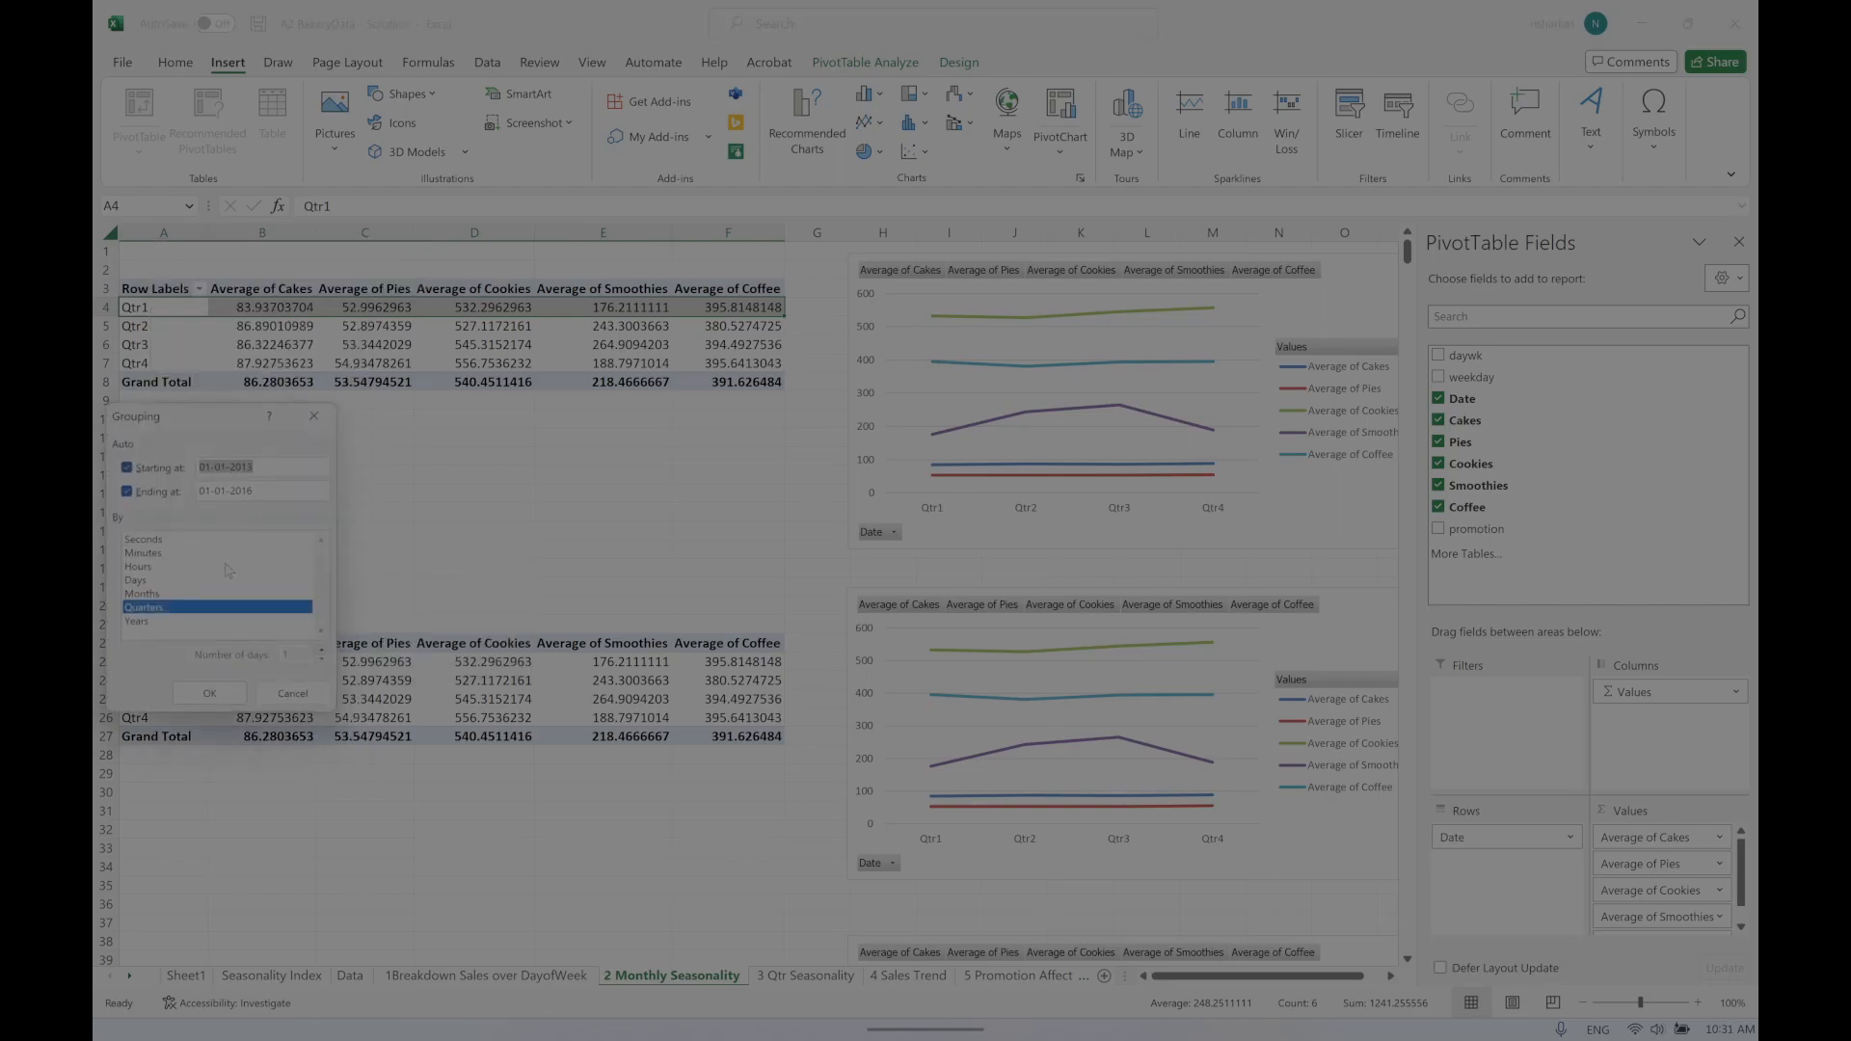
click(141, 595)
click(144, 610)
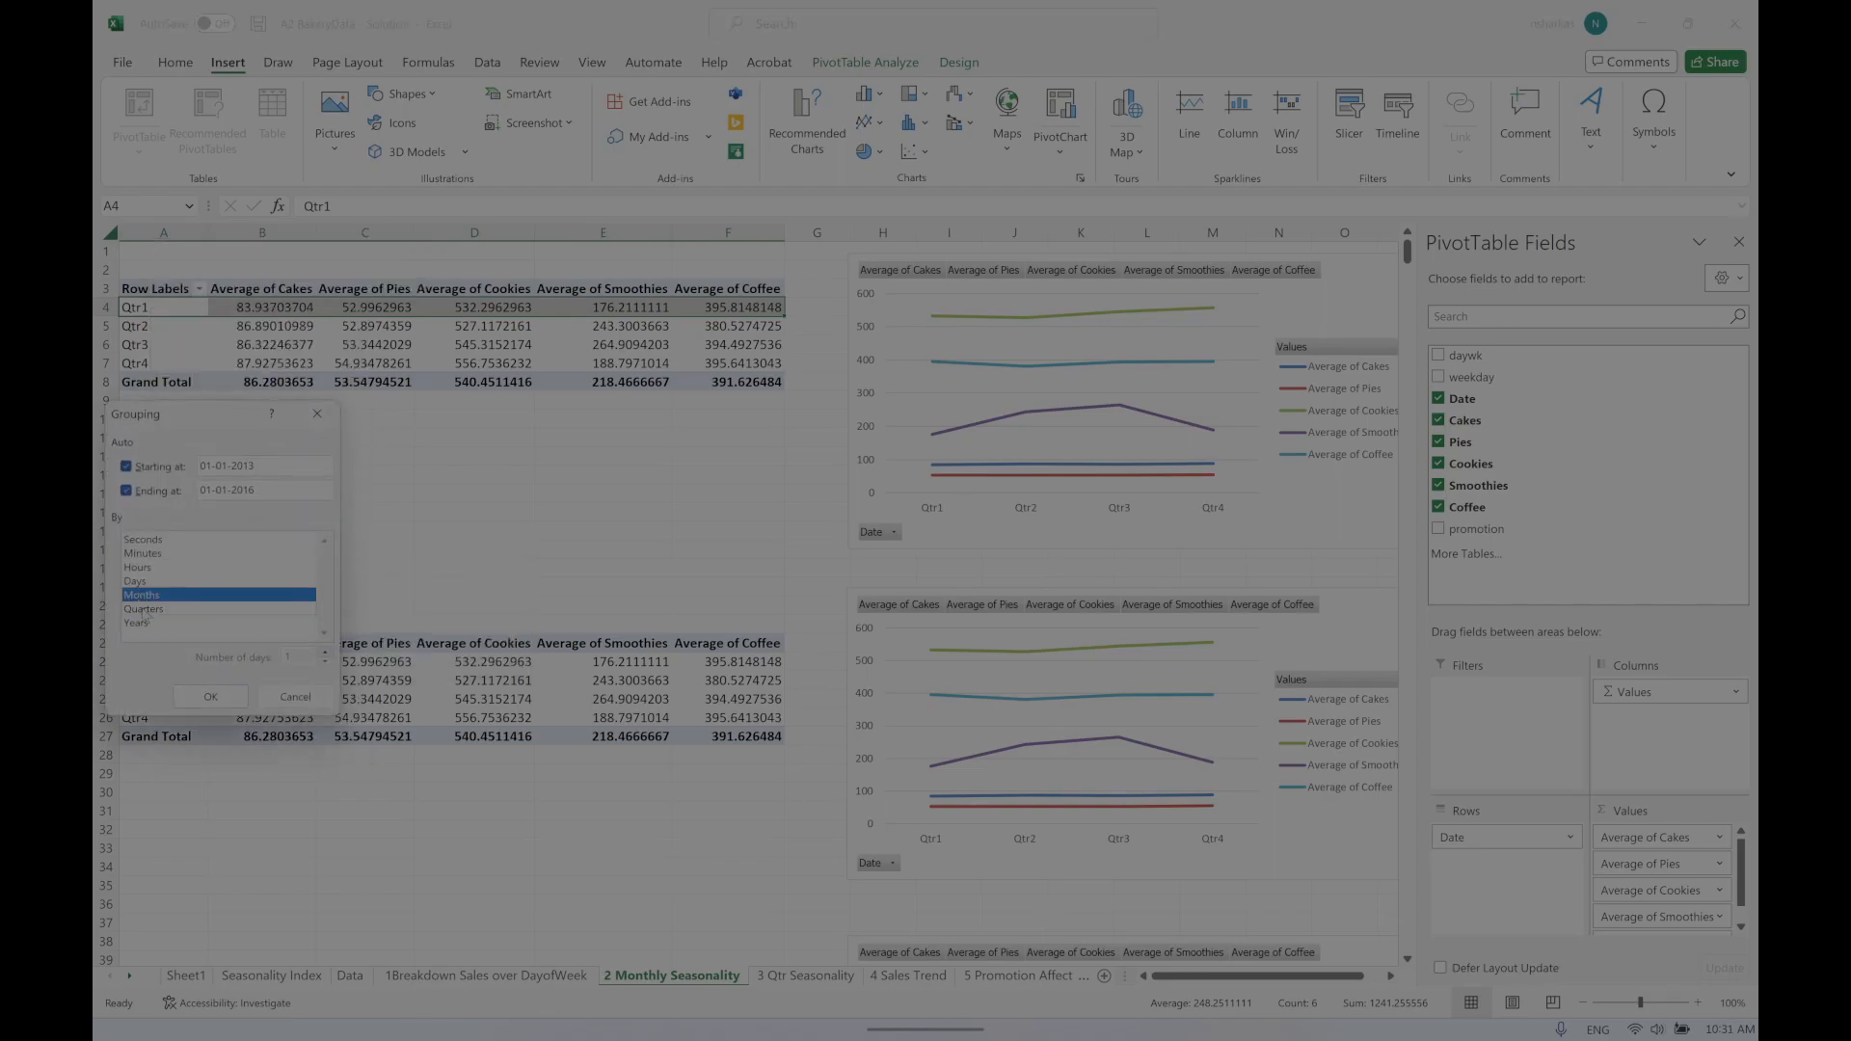
click(214, 698)
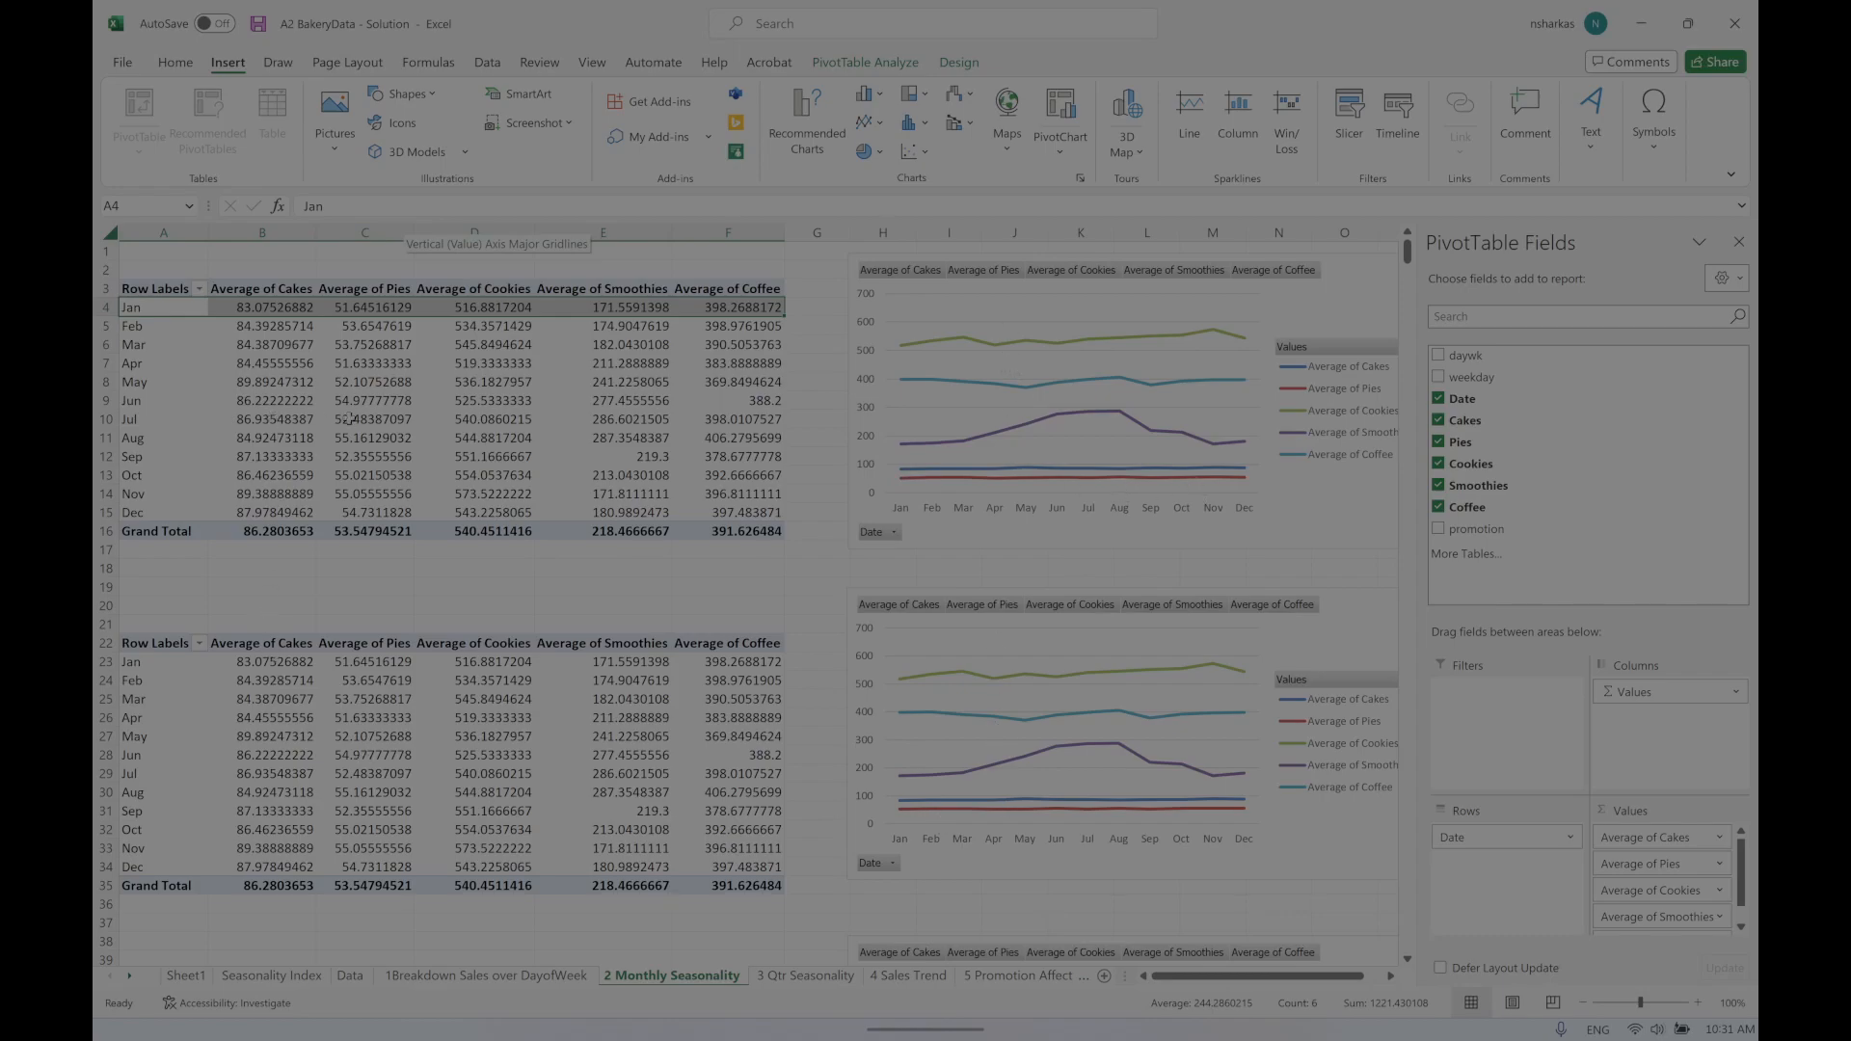
Step: Try to create a new PivotTable with more tables from the upper monthly PivotTable's field list
click(429, 381)
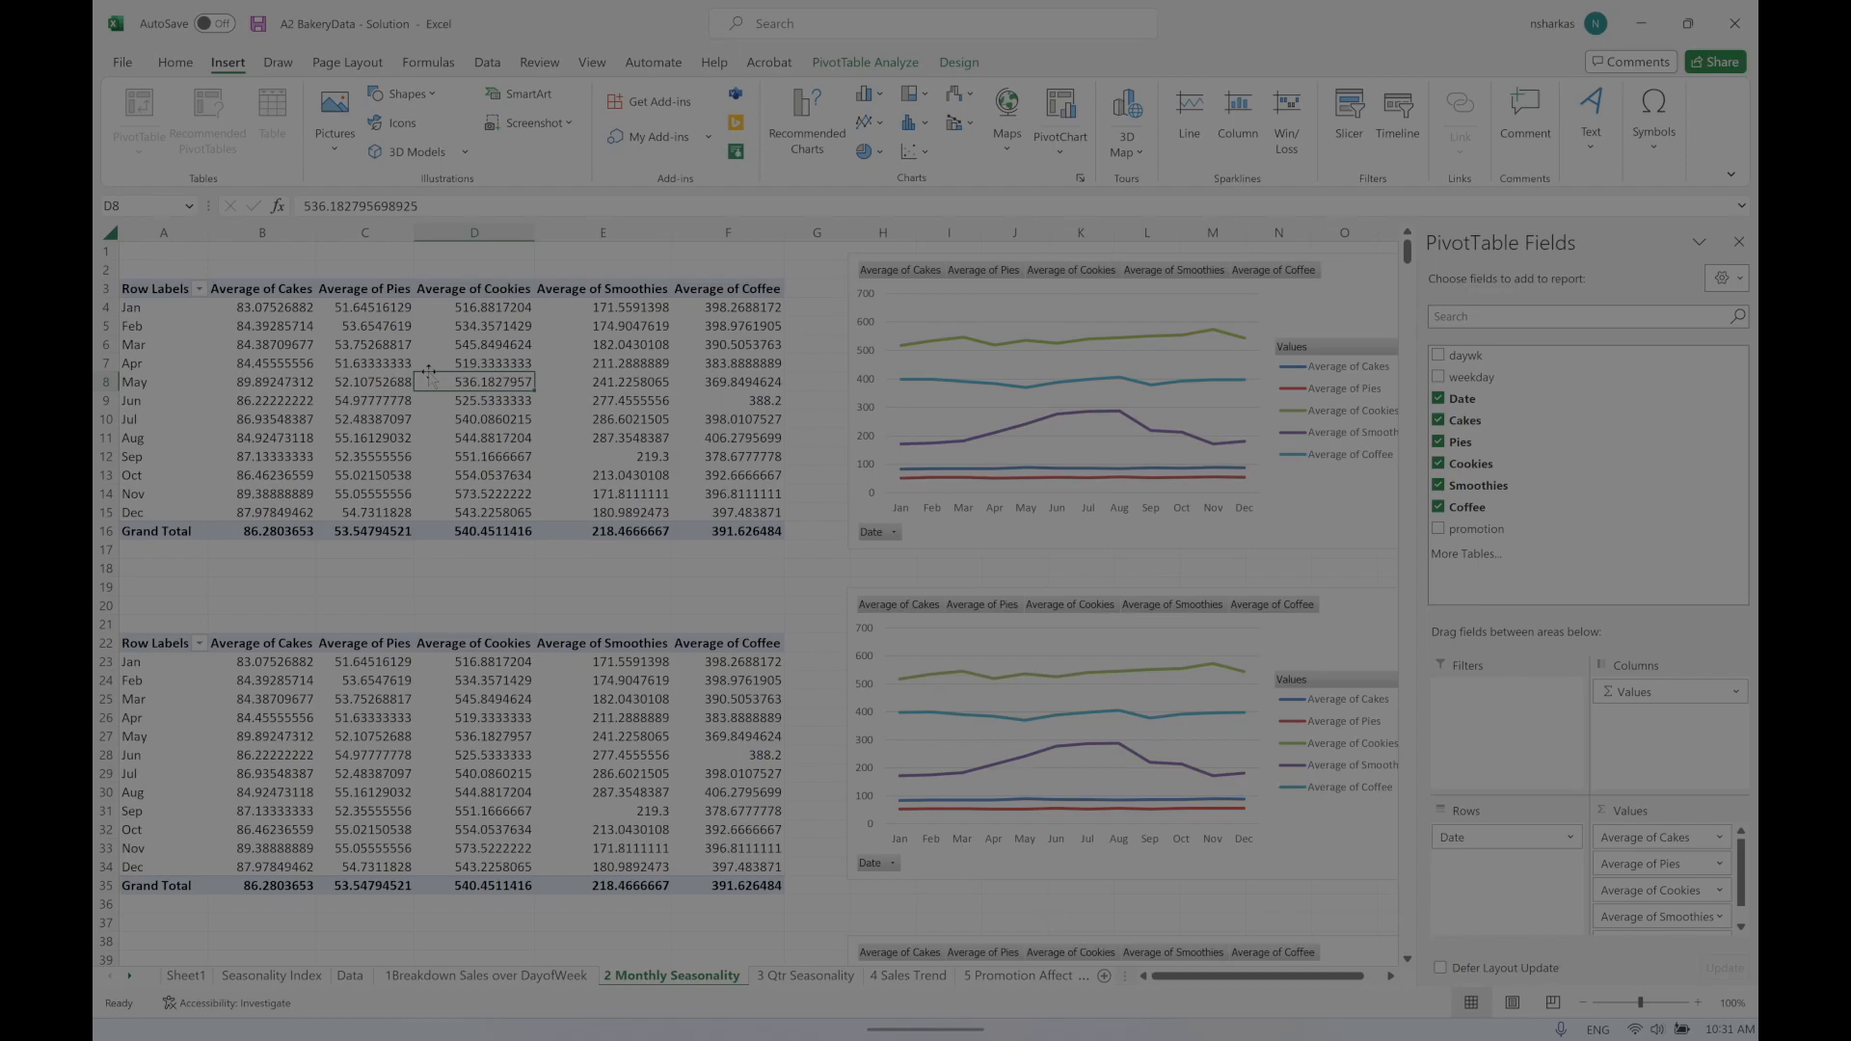
click(273, 367)
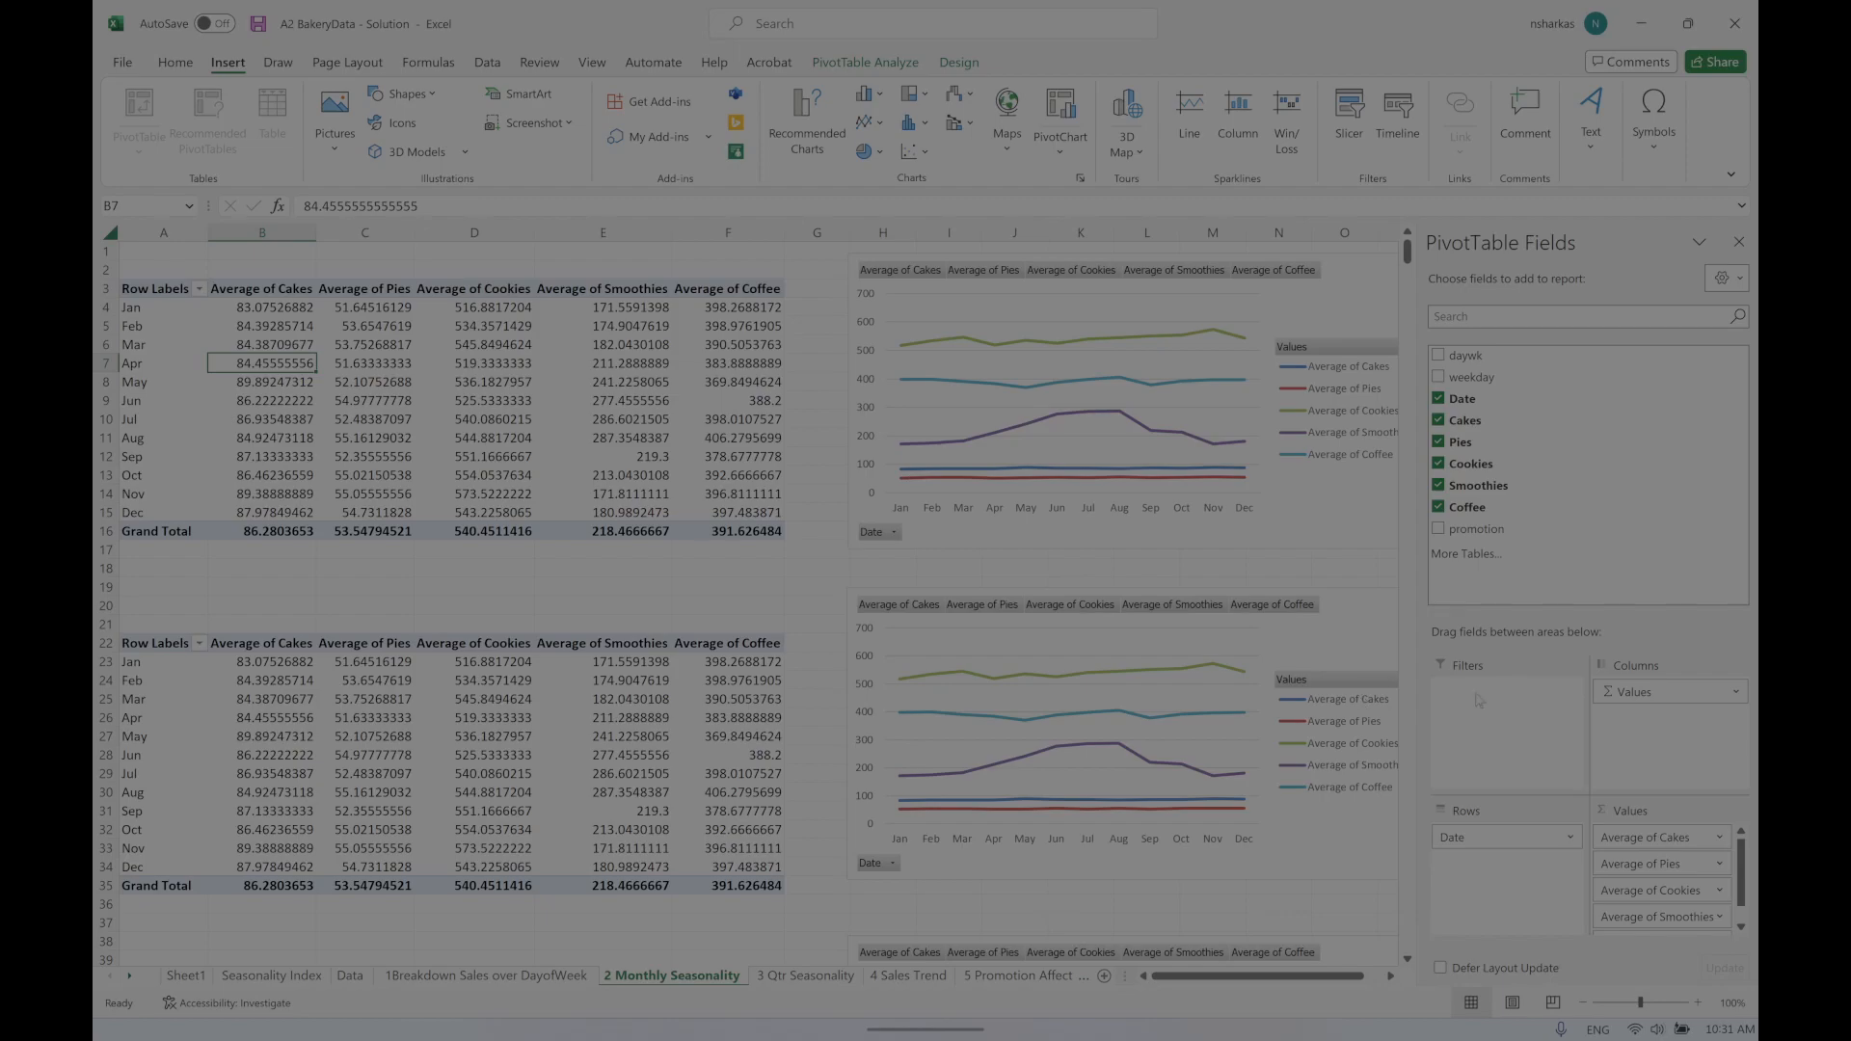
click(1476, 556)
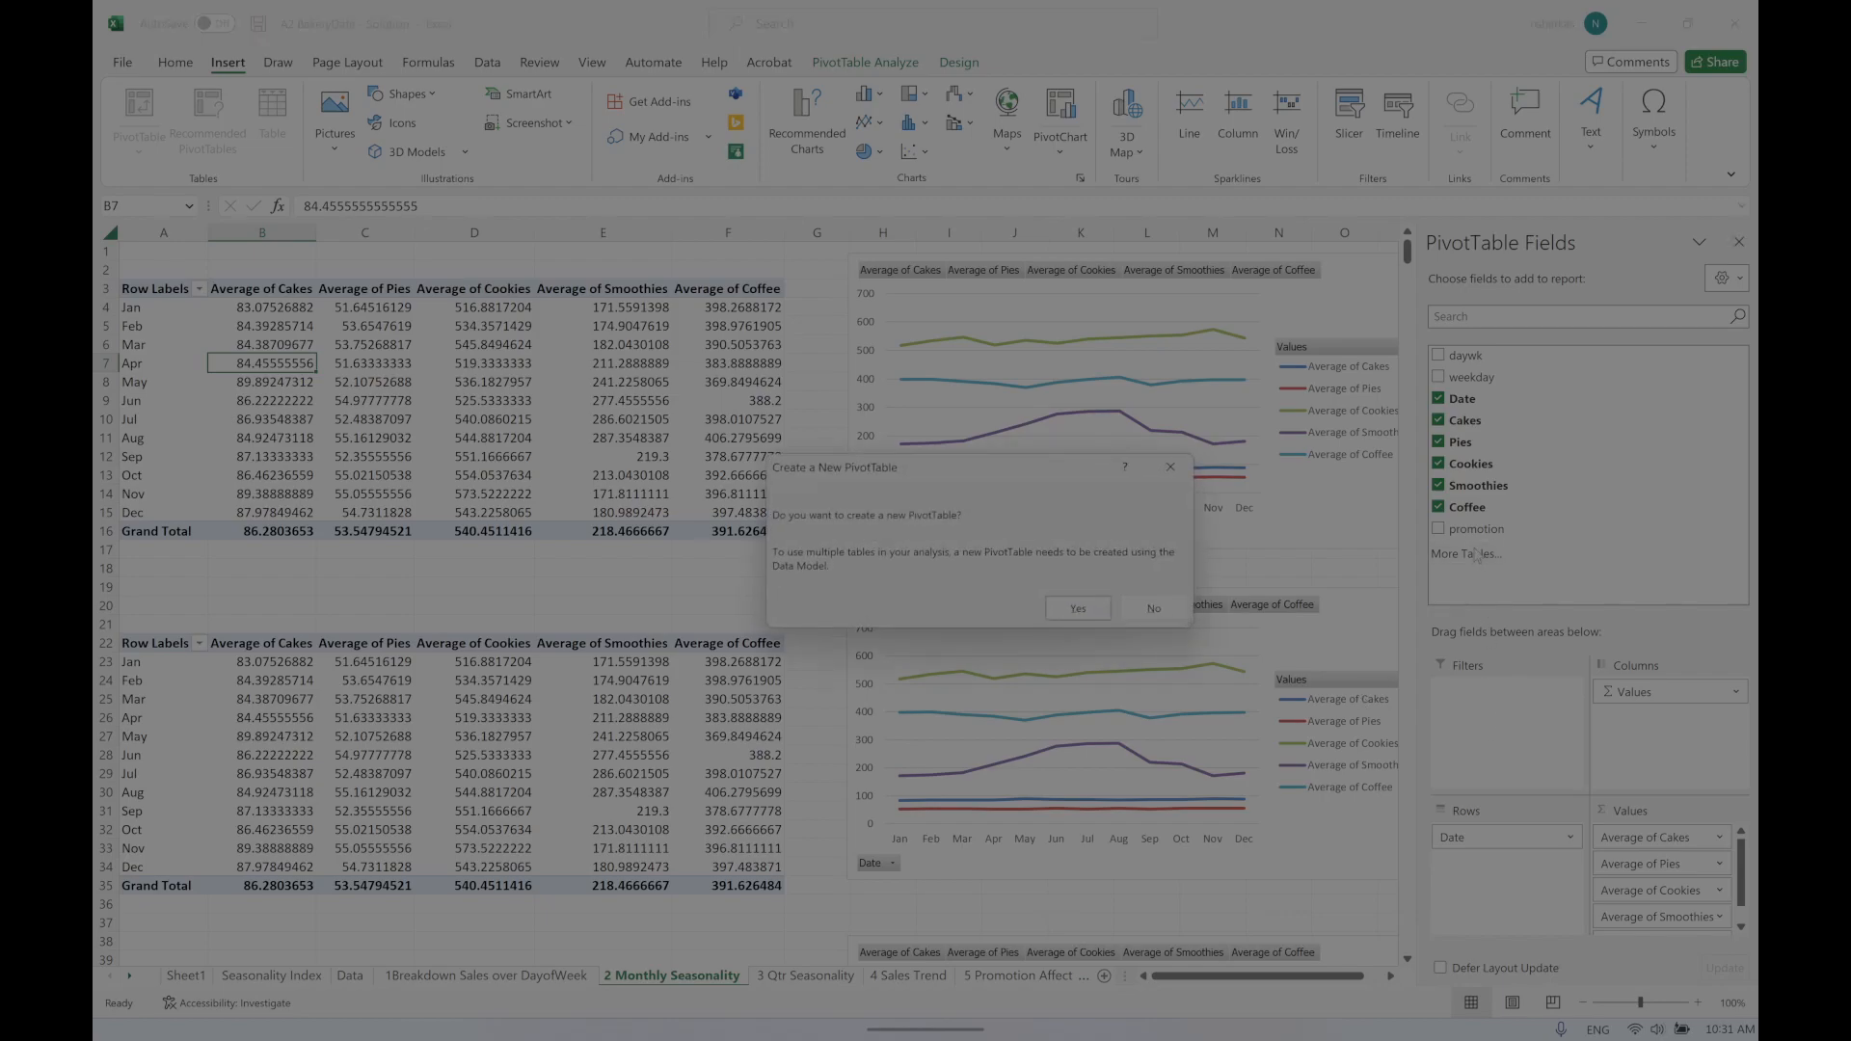
click(1077, 608)
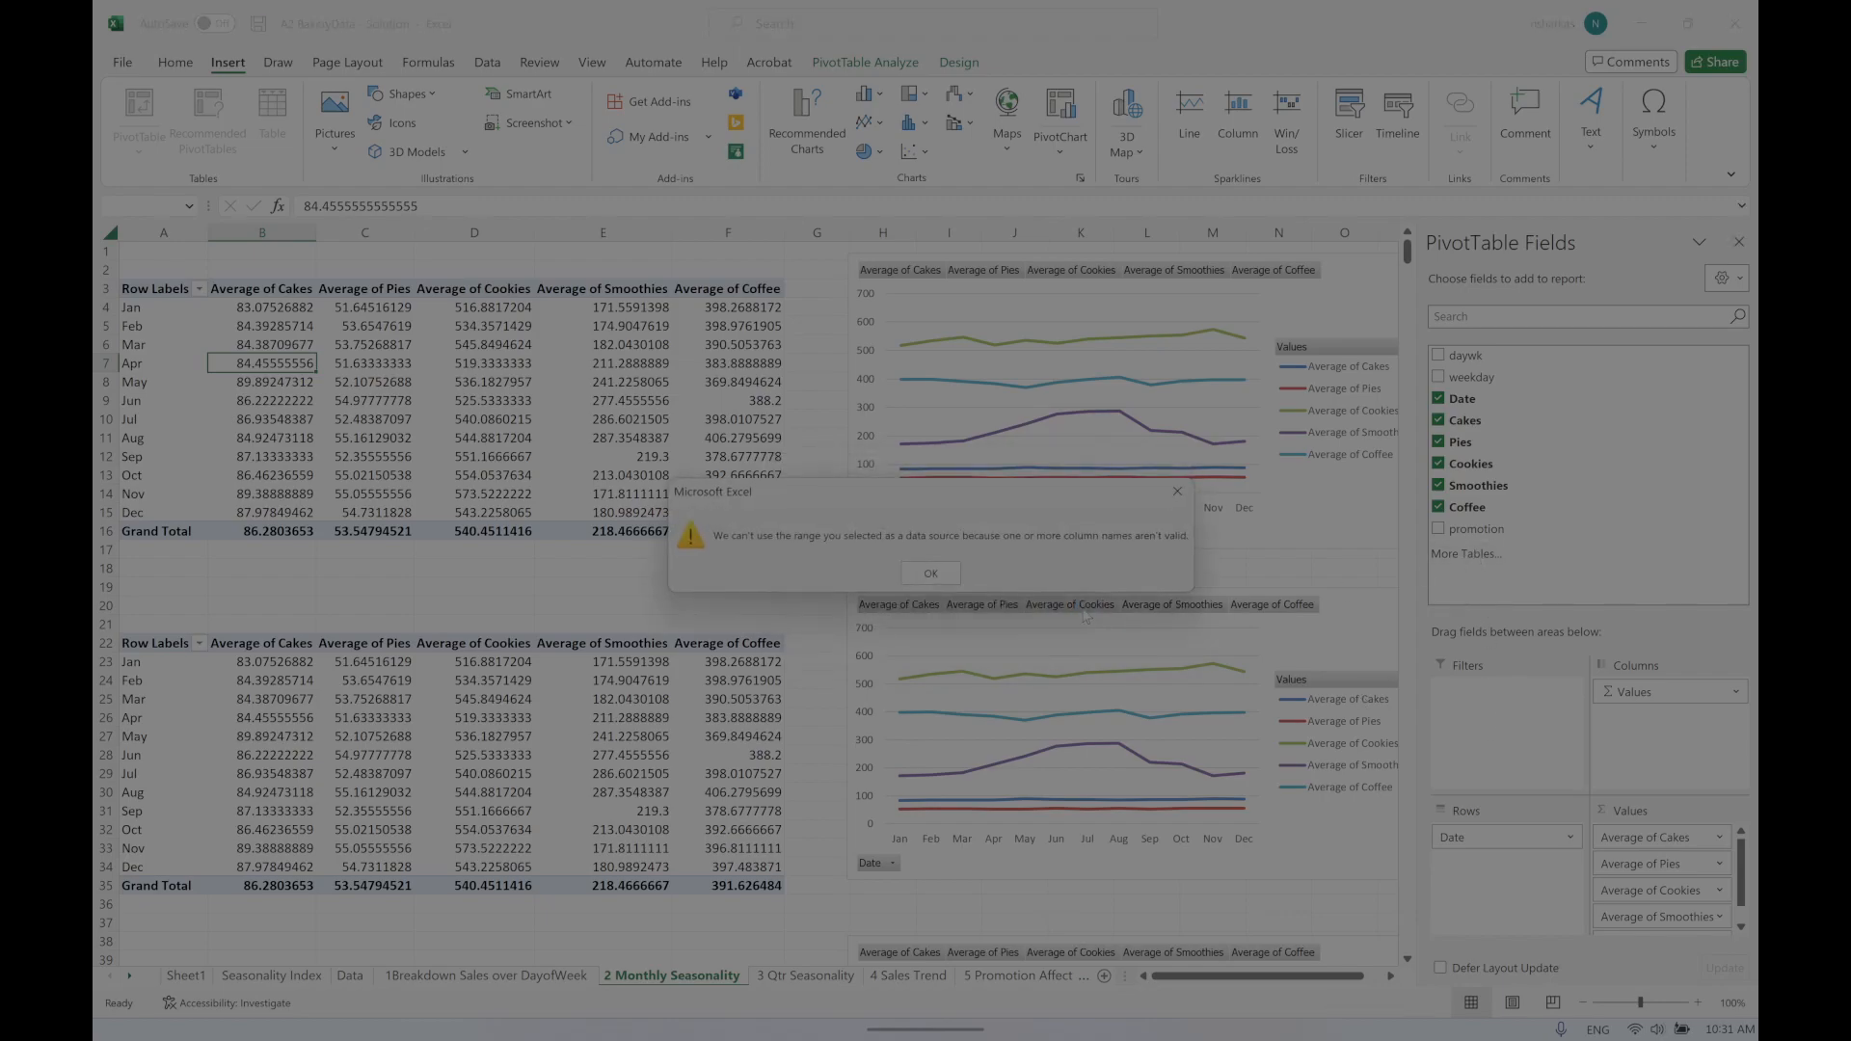
click(931, 574)
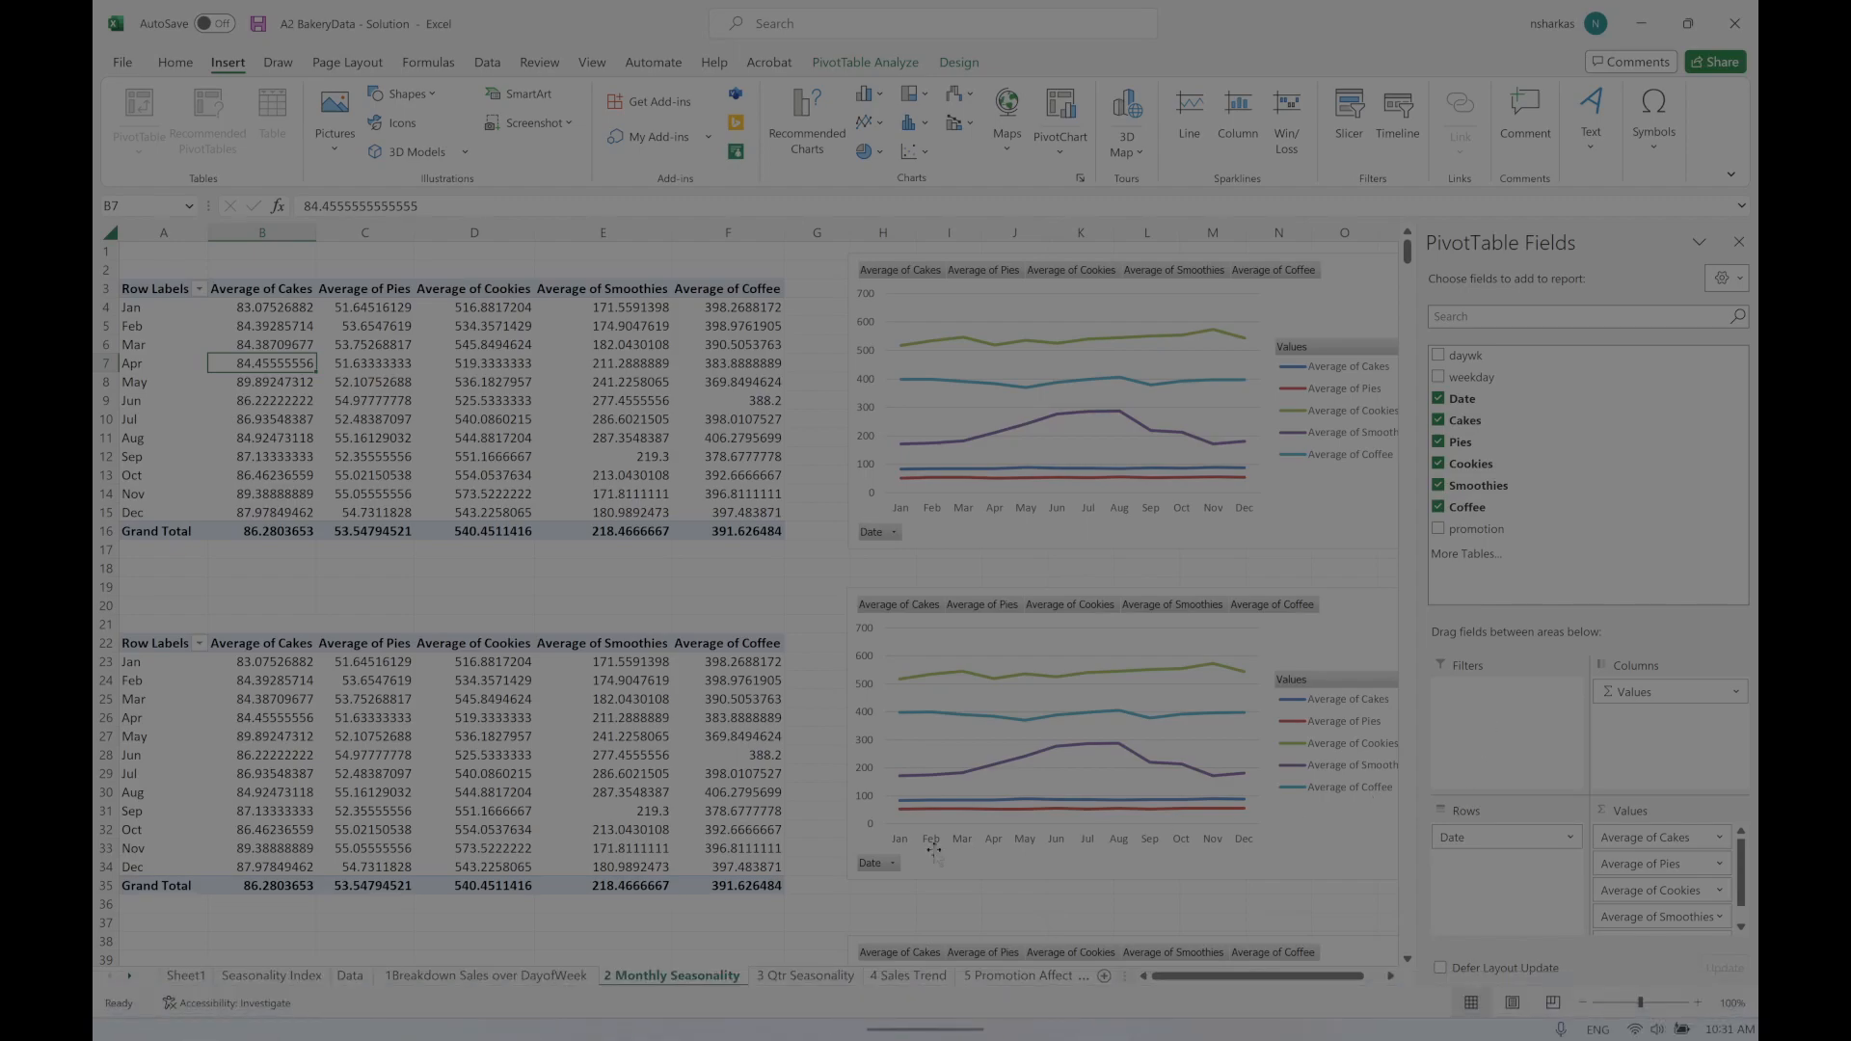
Step: Check the Years field in the 1Breakdown Sales over DayofWeek PivotTable, and return to the 2 Monthly Seasonality sheet
click(484, 975)
click(496, 330)
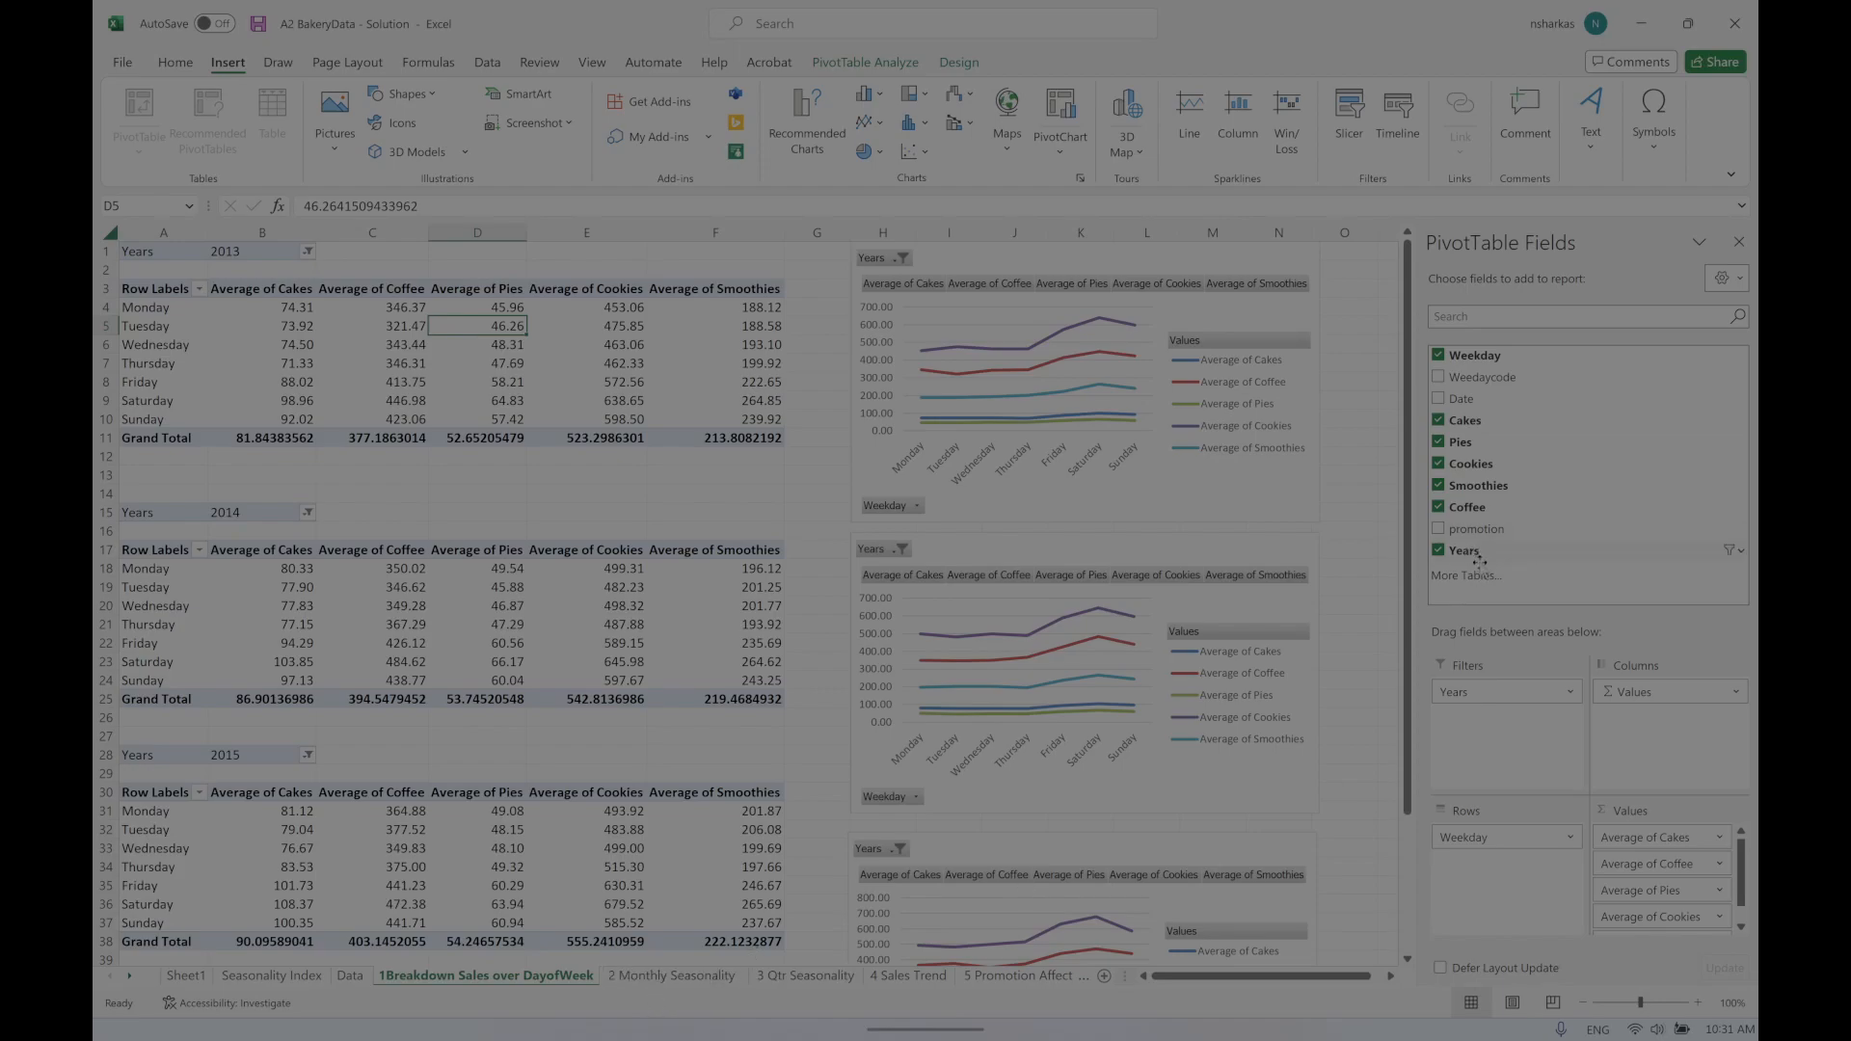
click(673, 976)
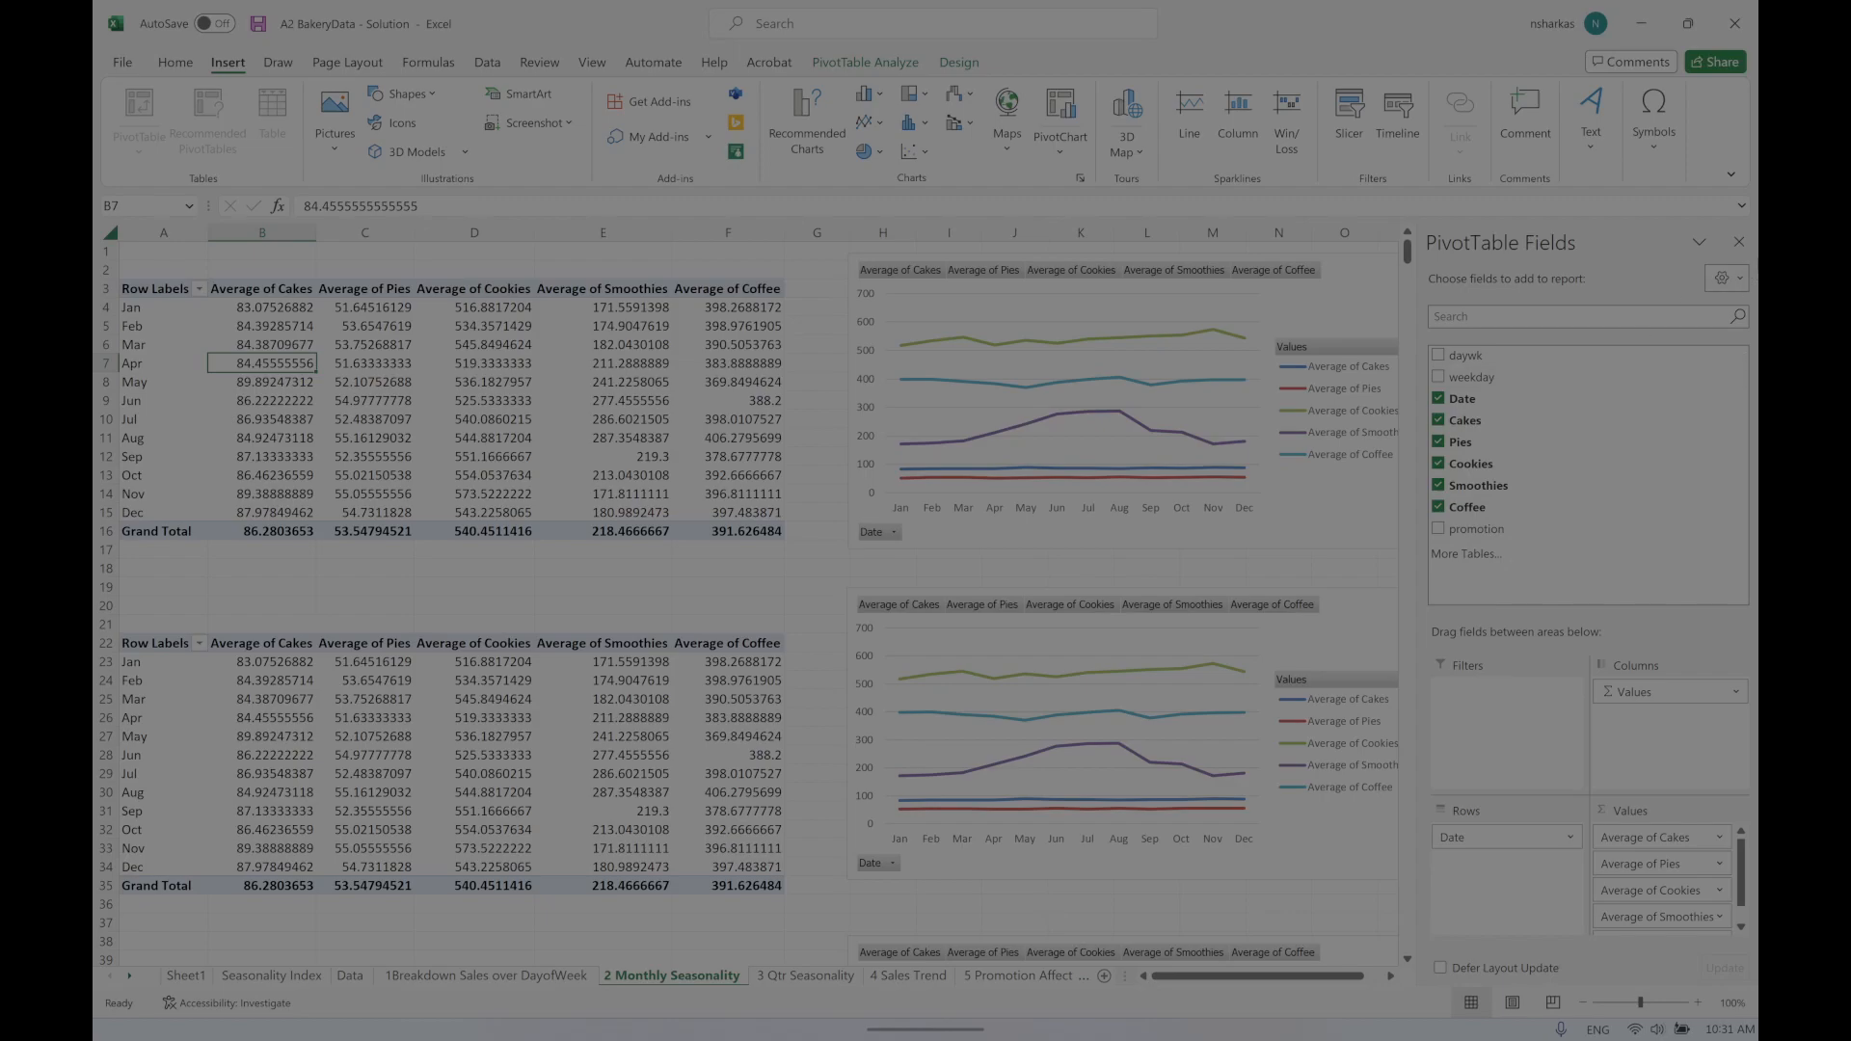
Step: Check the field list's layout and sort options, and try again to create a new PivotTable with more tables
click(1739, 278)
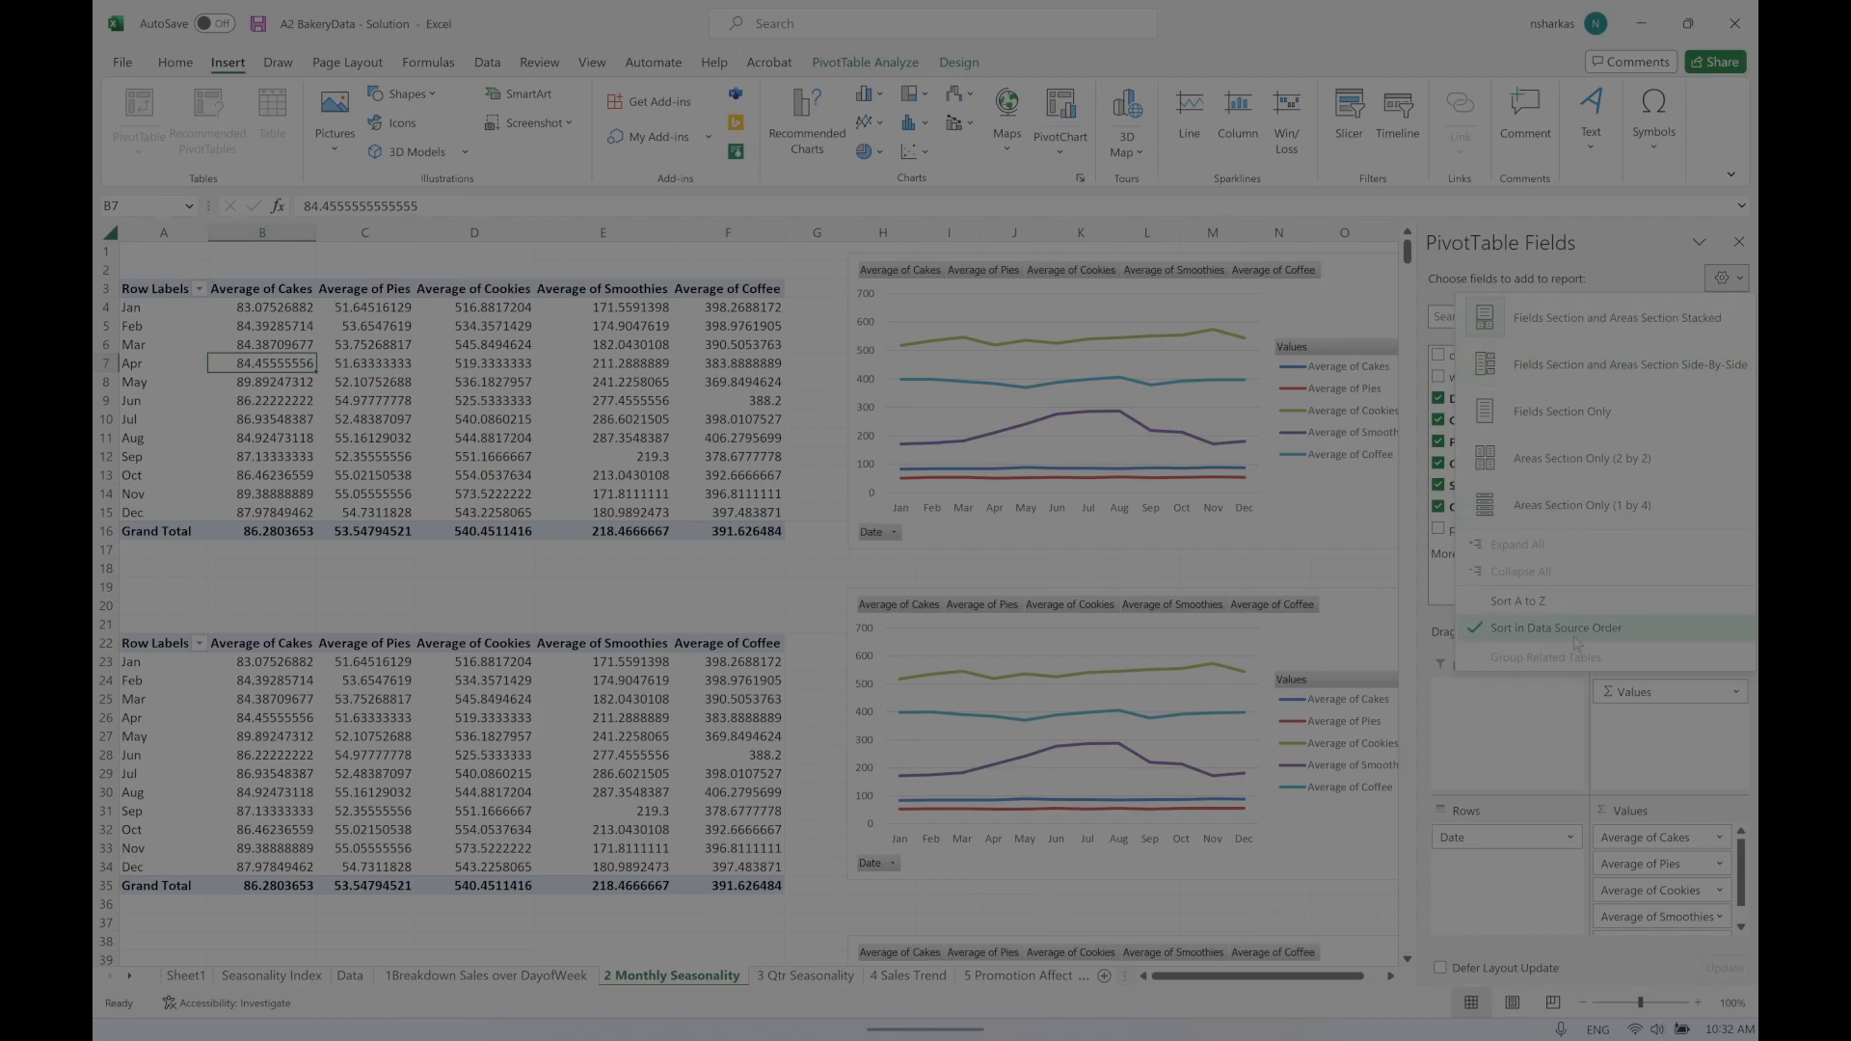
click(1604, 628)
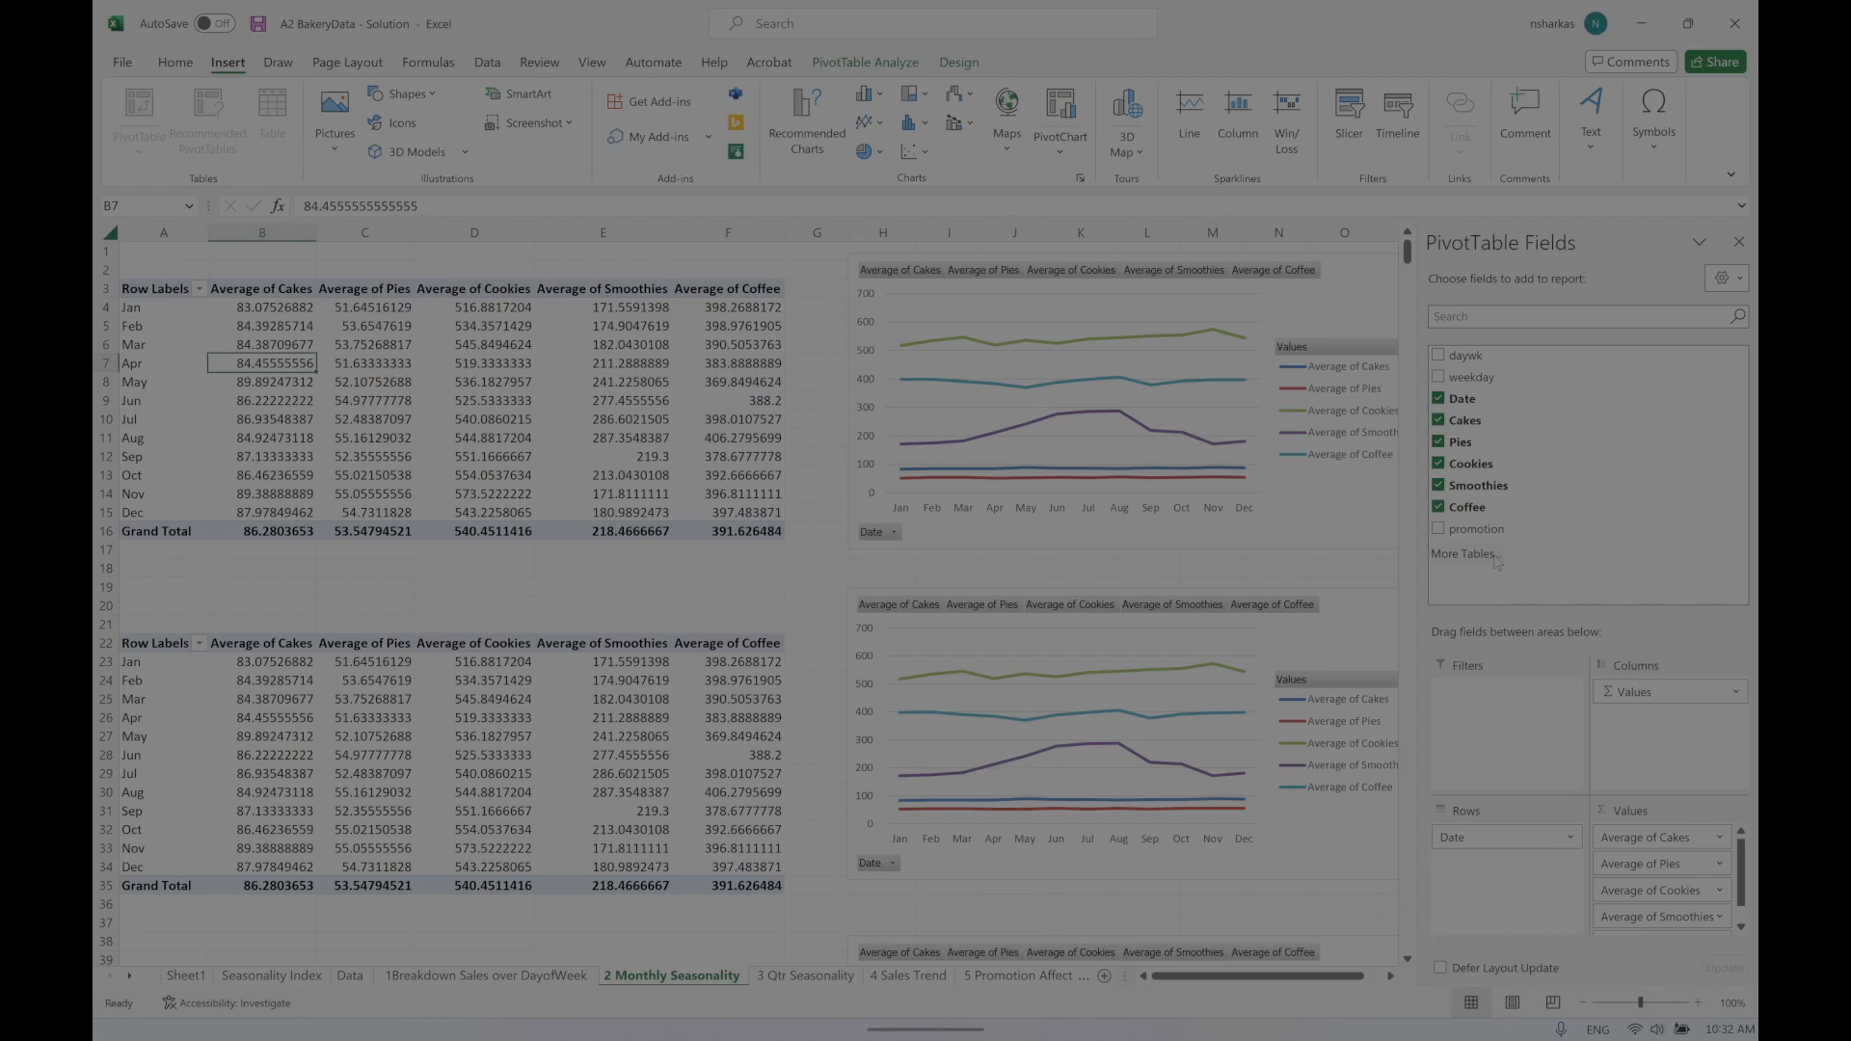
click(1462, 555)
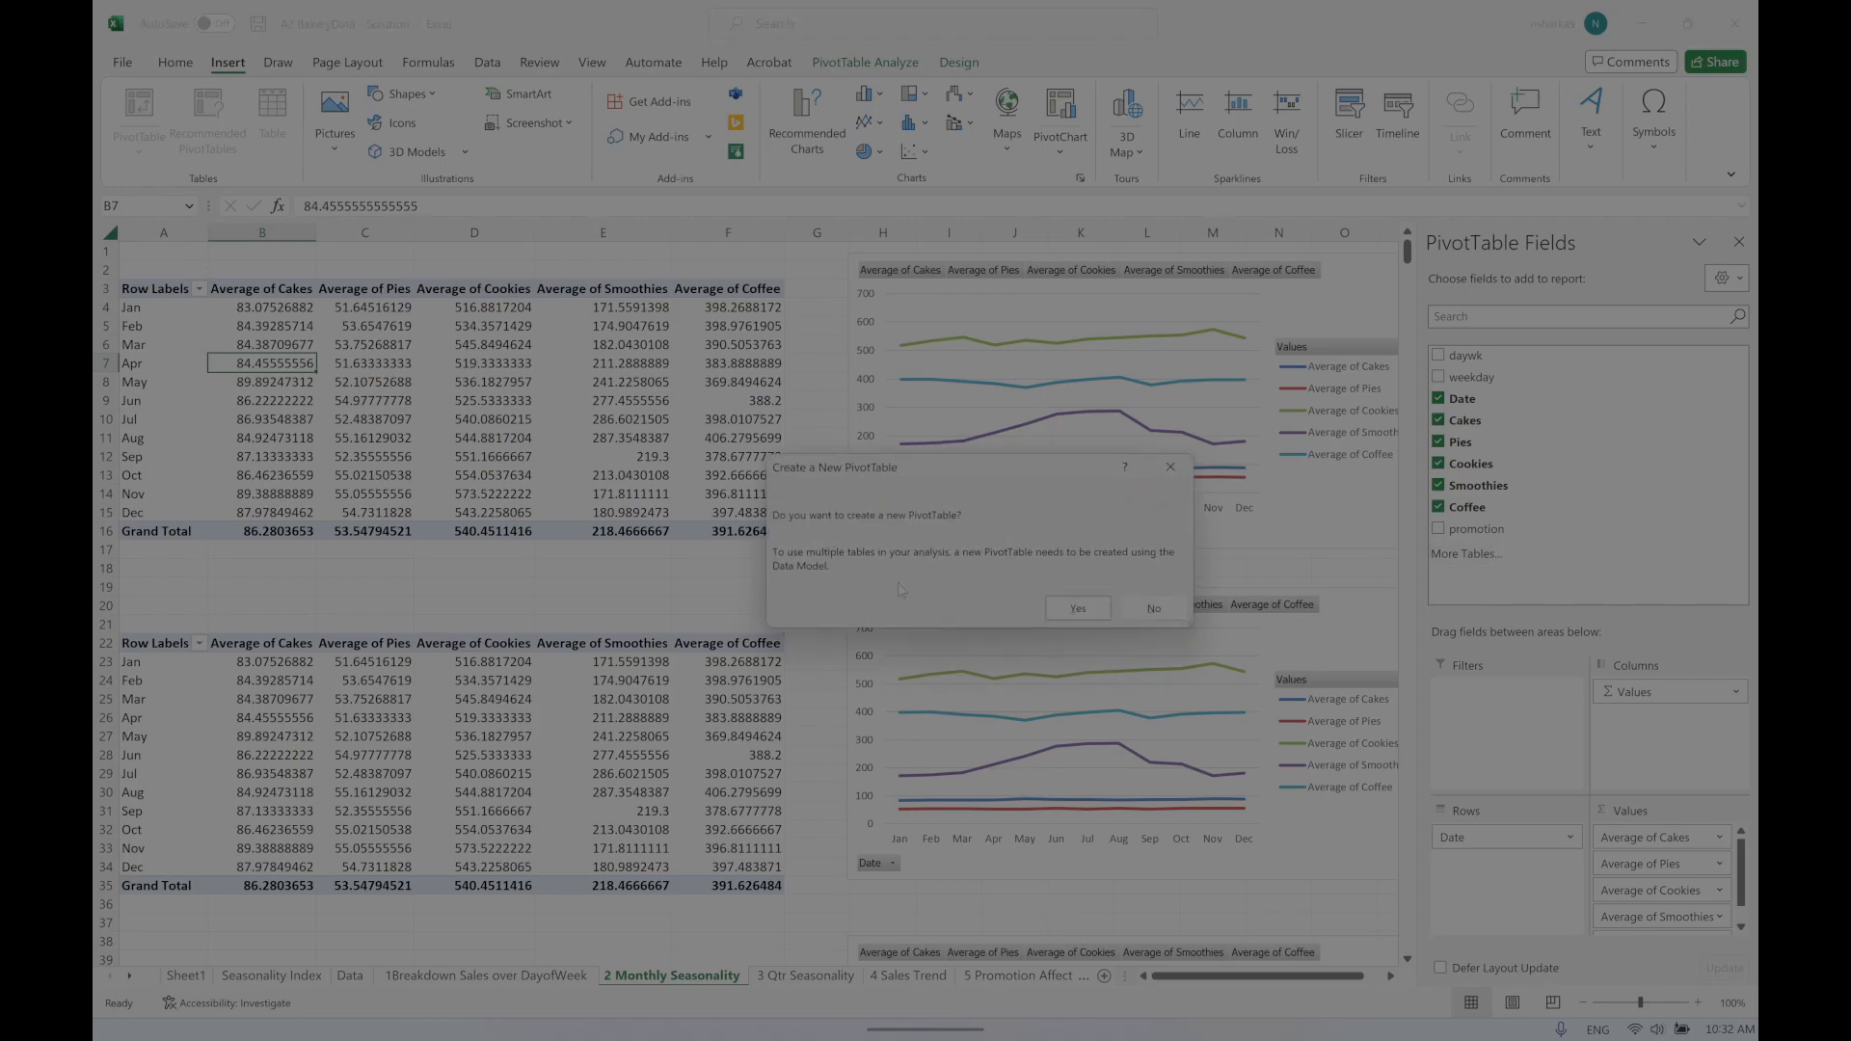
click(1084, 611)
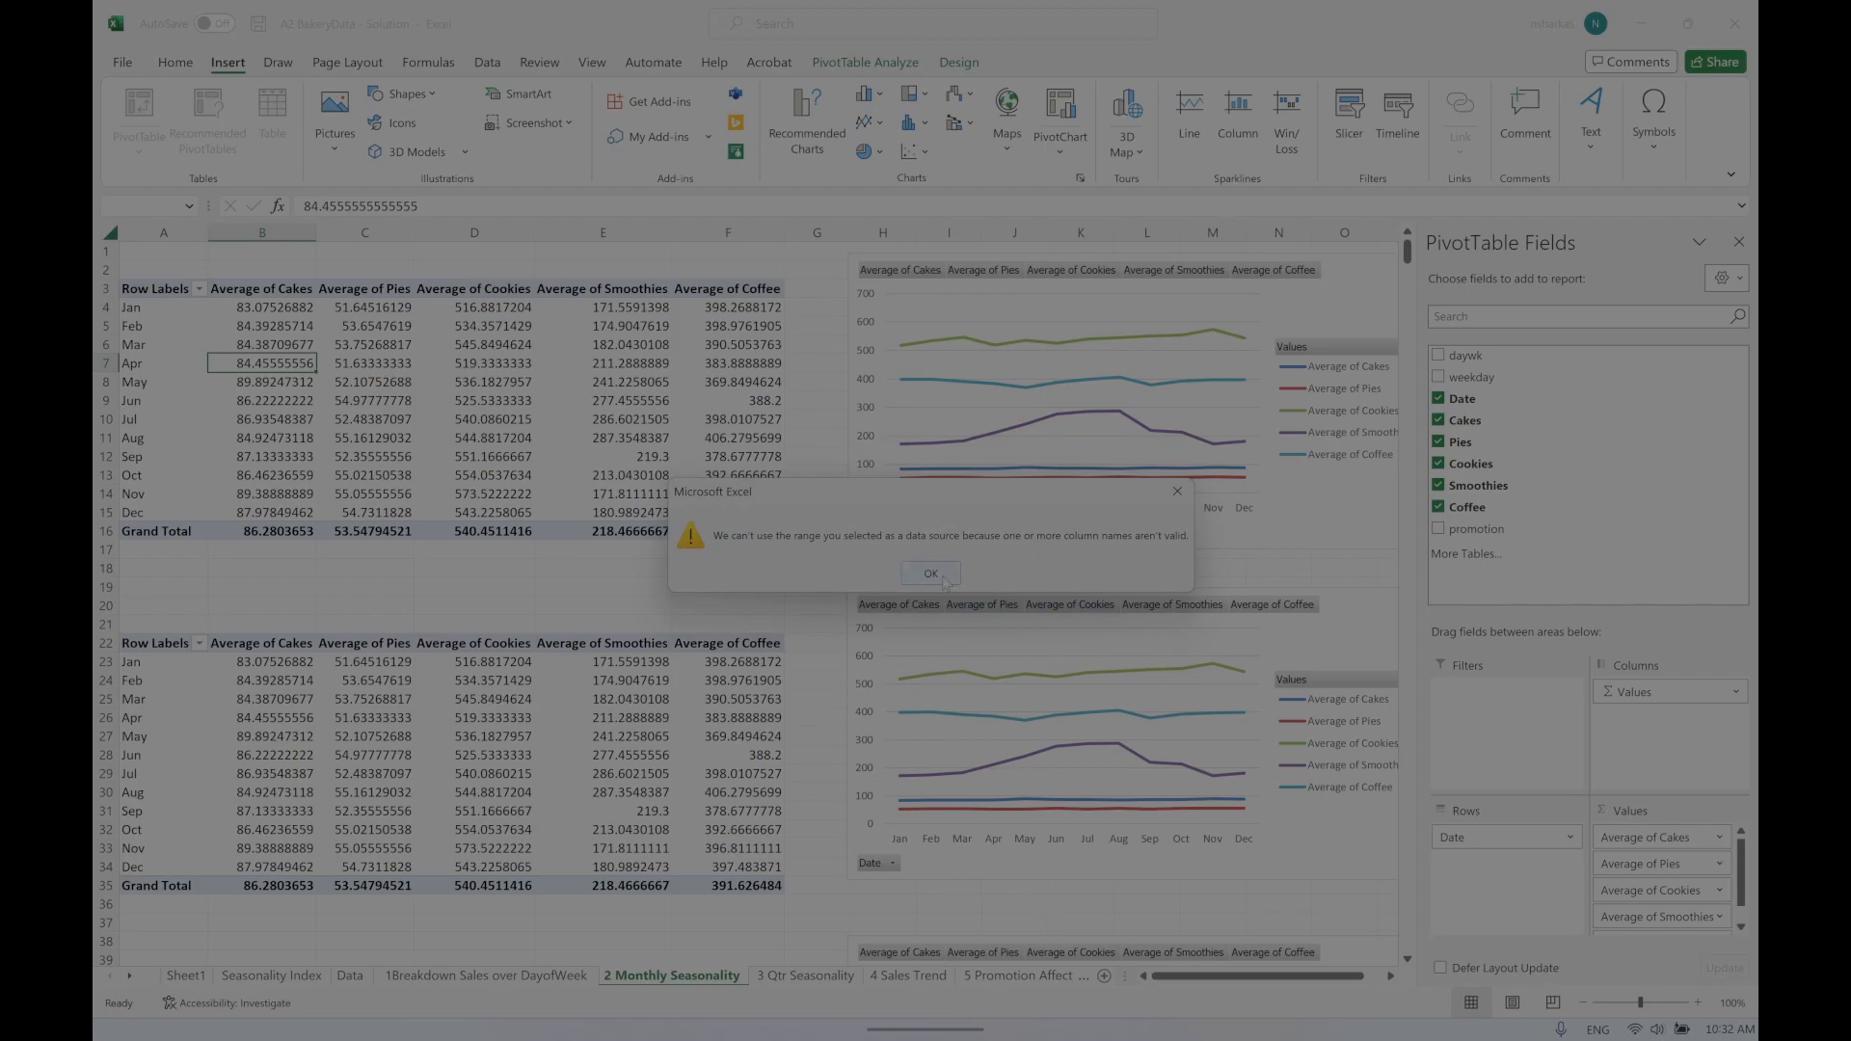
click(931, 575)
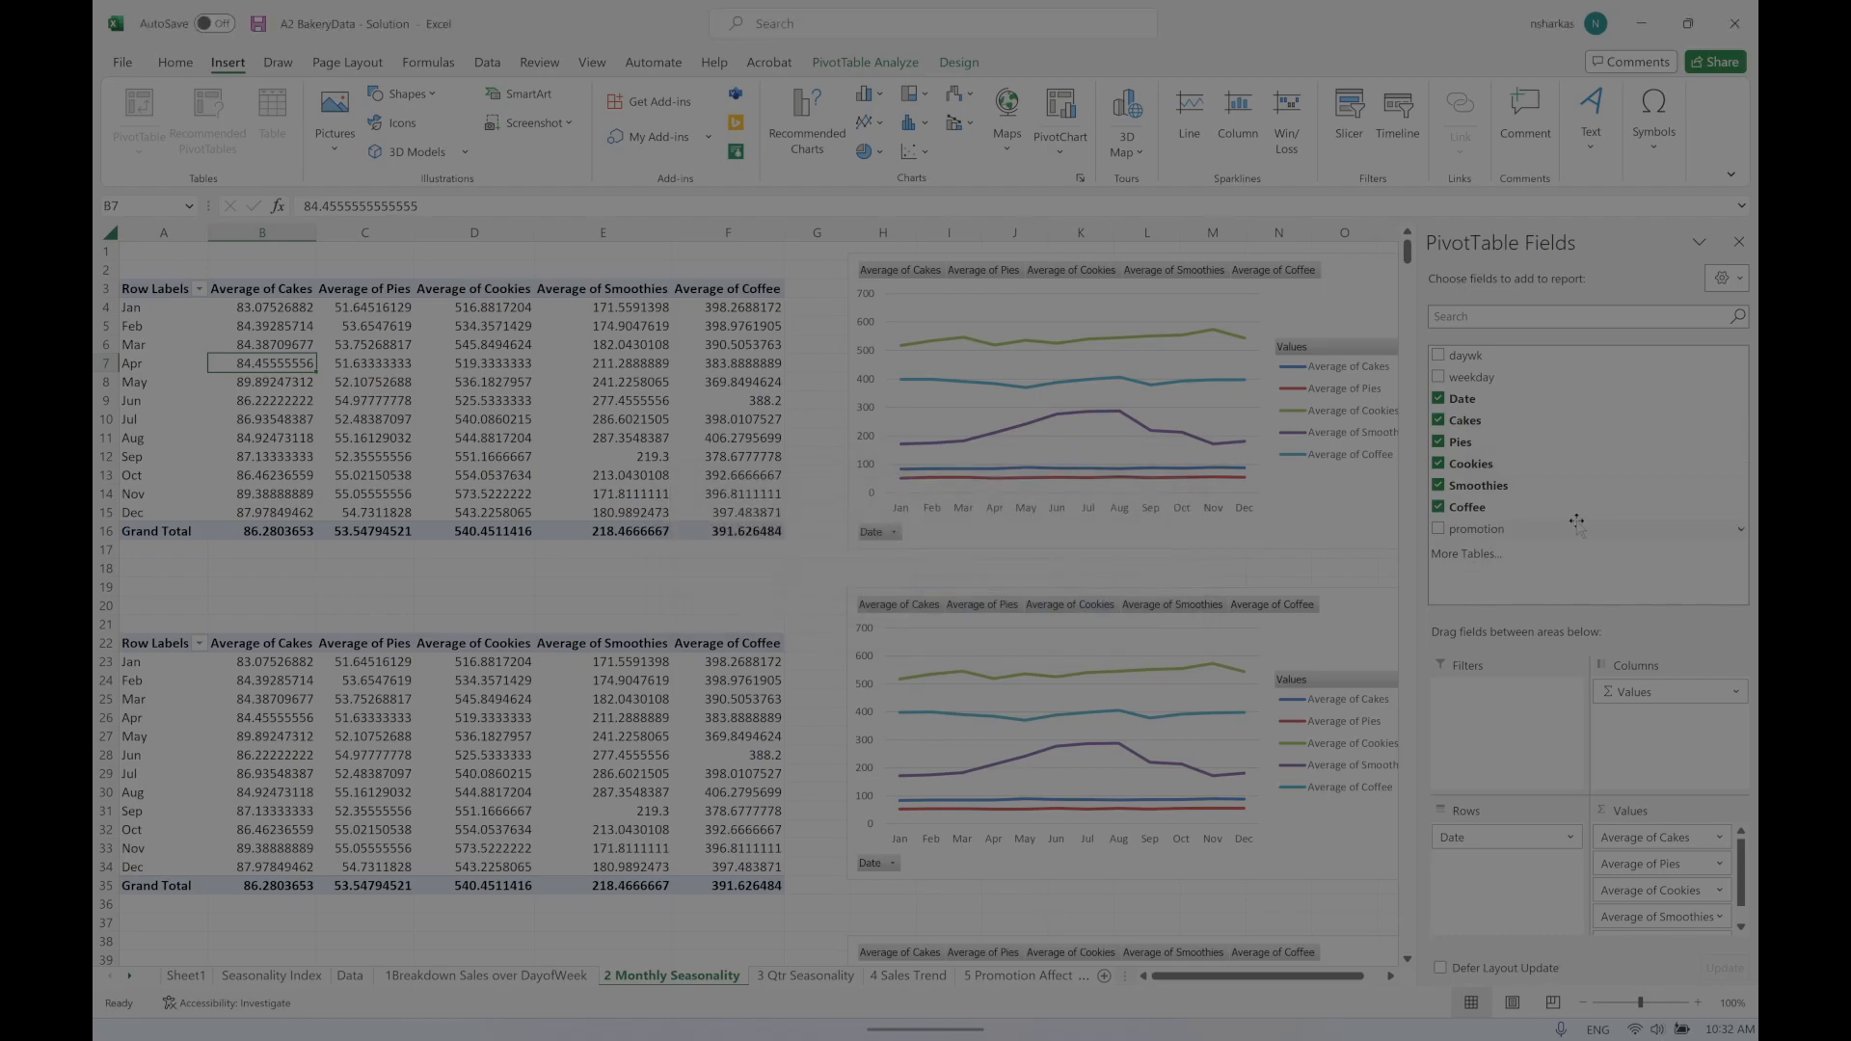
Step: Try to insert a PivotTable from the Data sheet's range E4:O1099 at cell A1 of the existing 2 Monthly Seasonality sheet
click(347, 977)
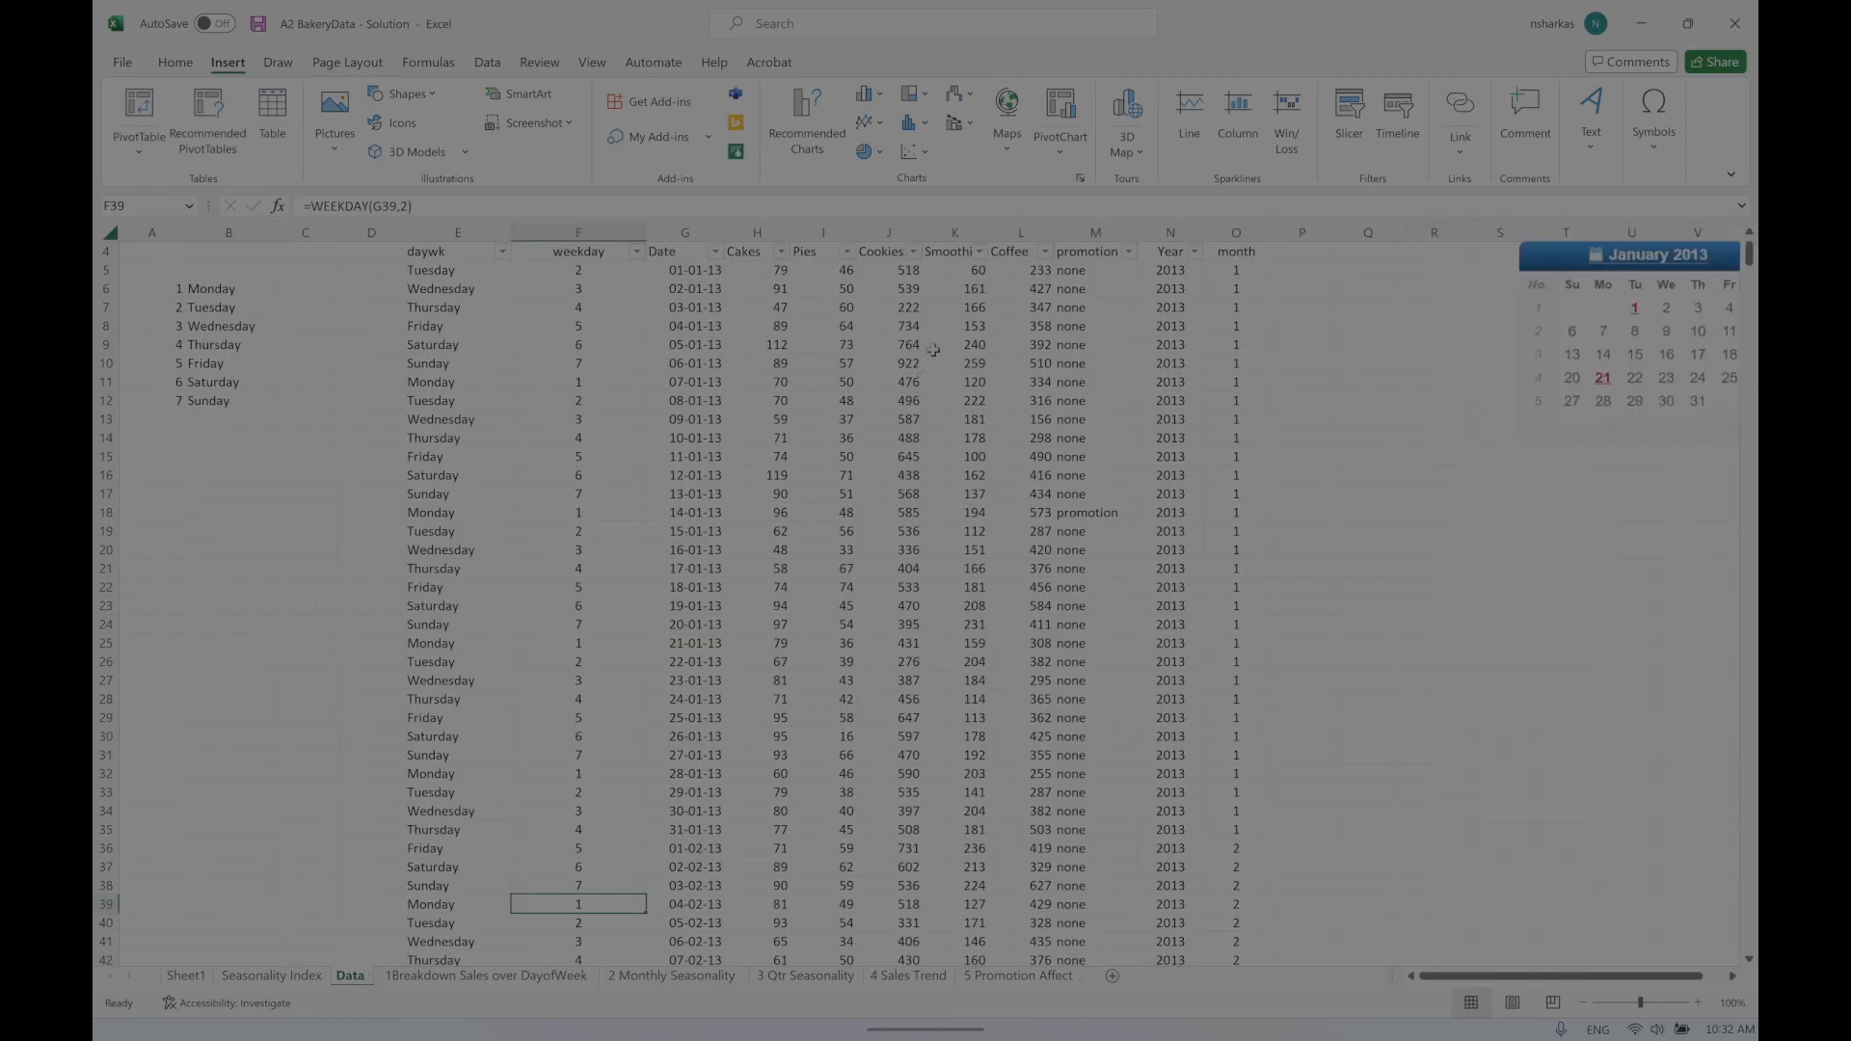
click(954, 288)
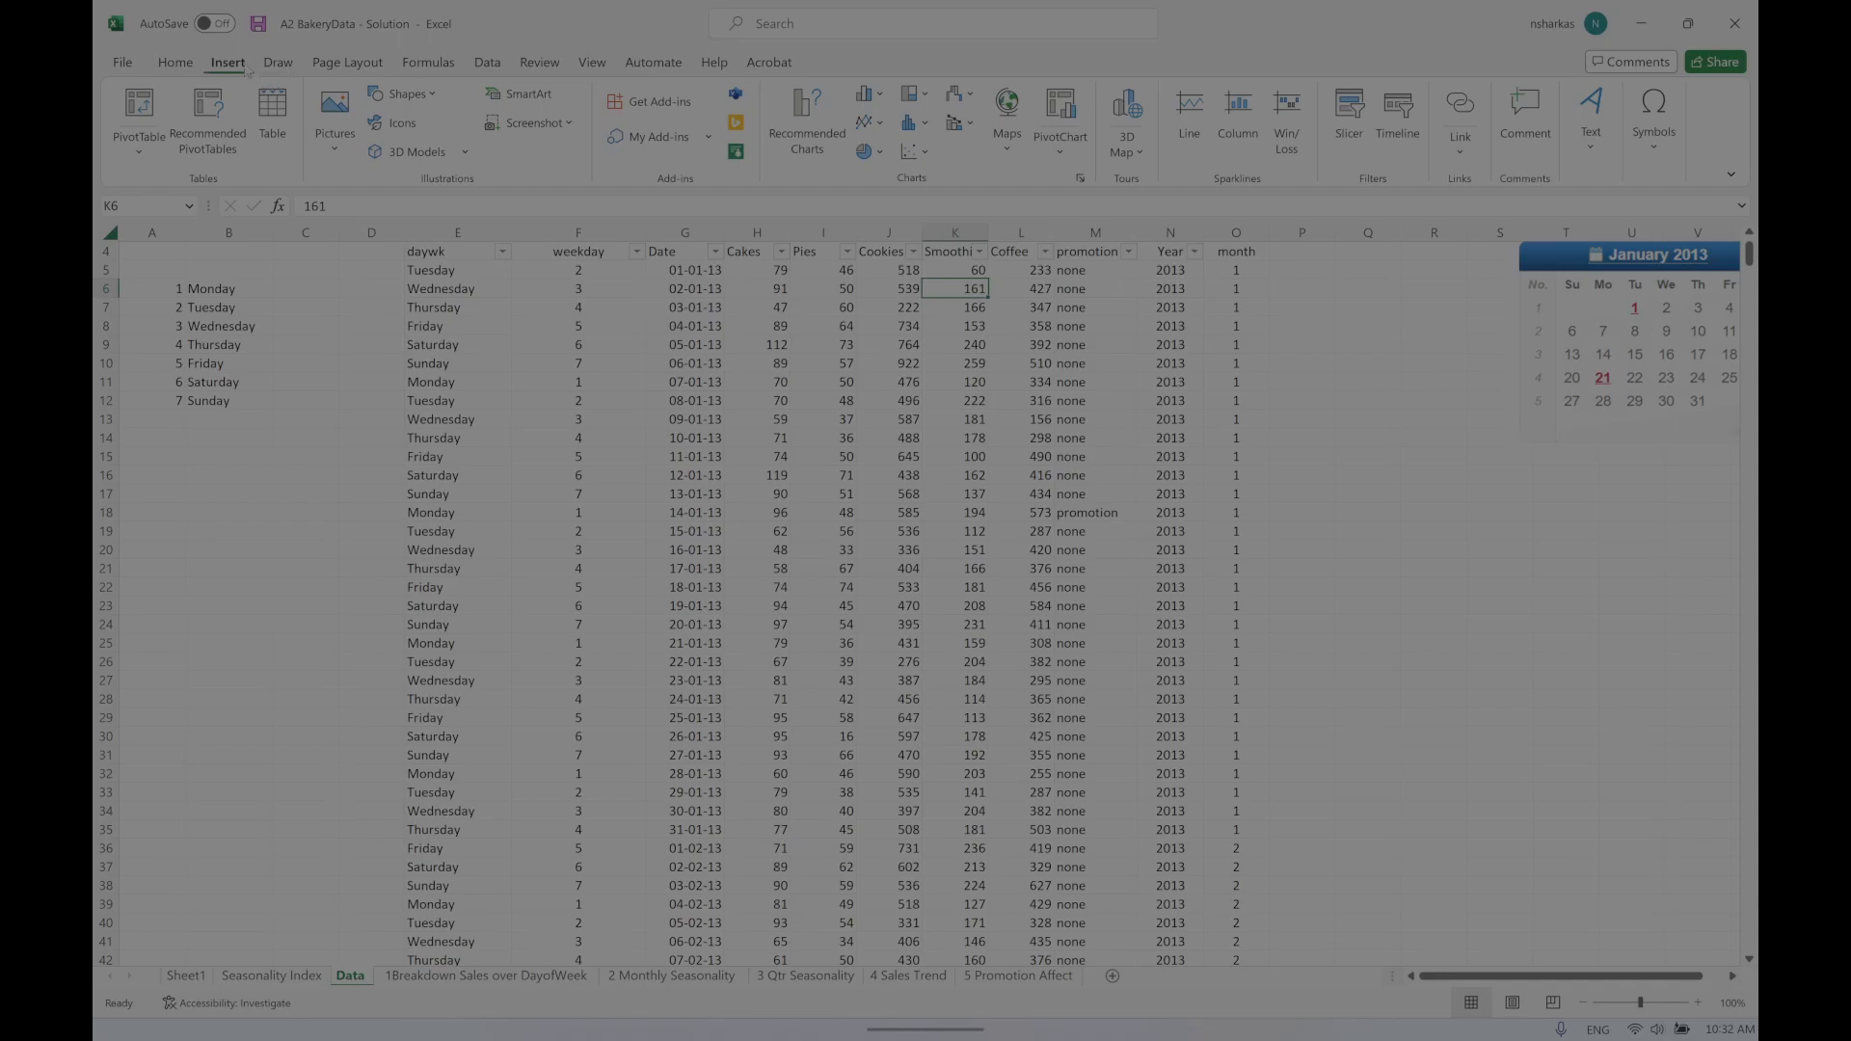
click(134, 151)
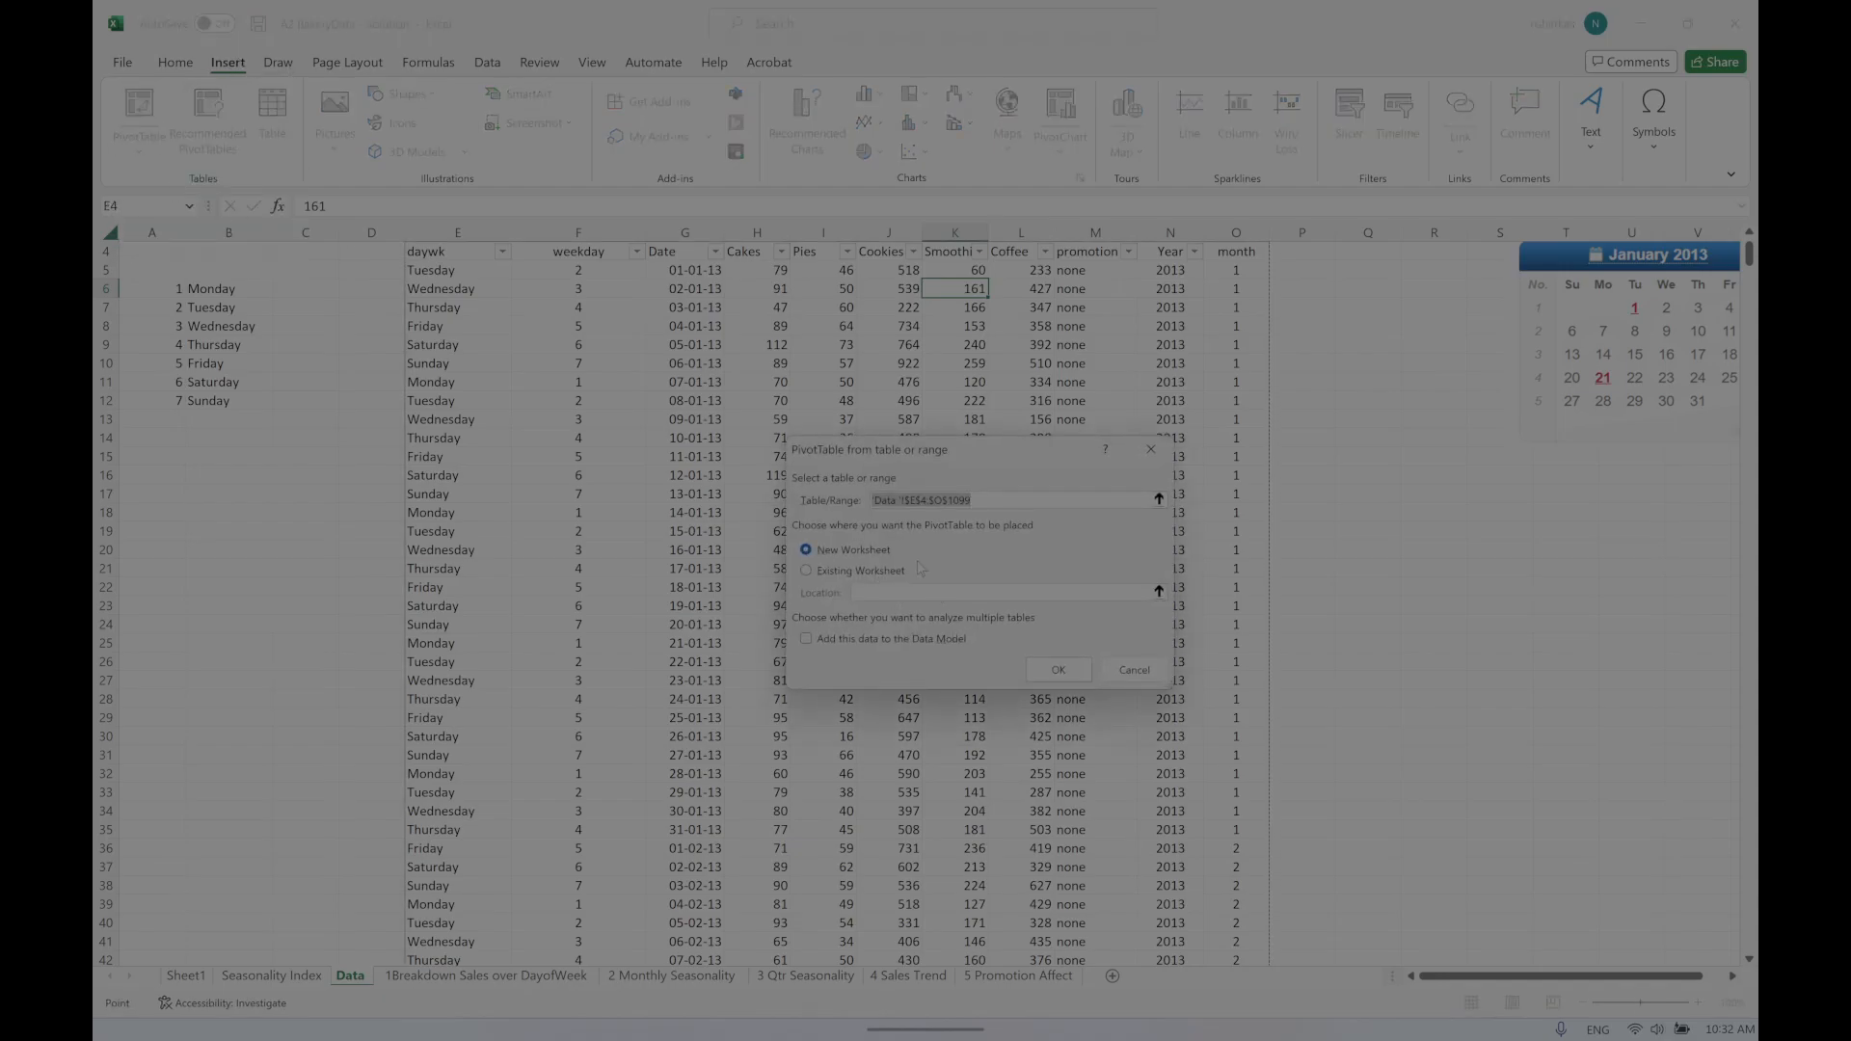
click(876, 572)
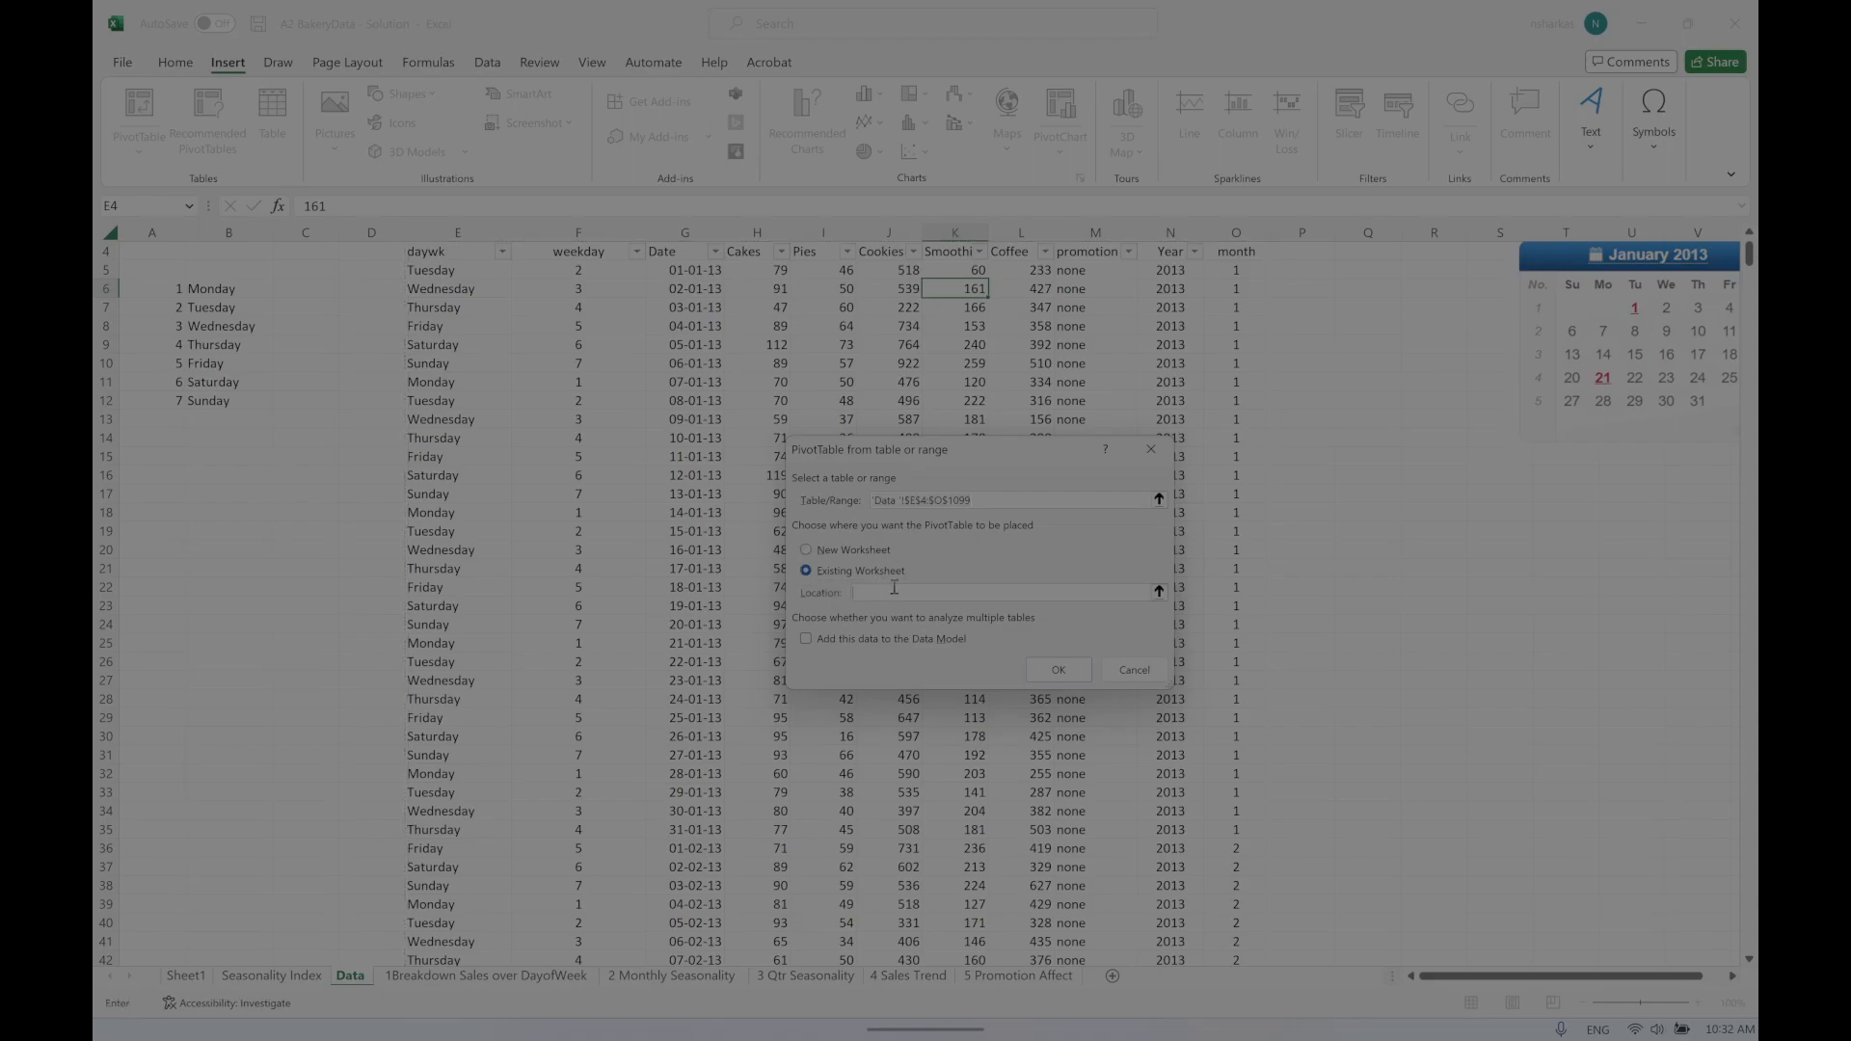
click(1160, 593)
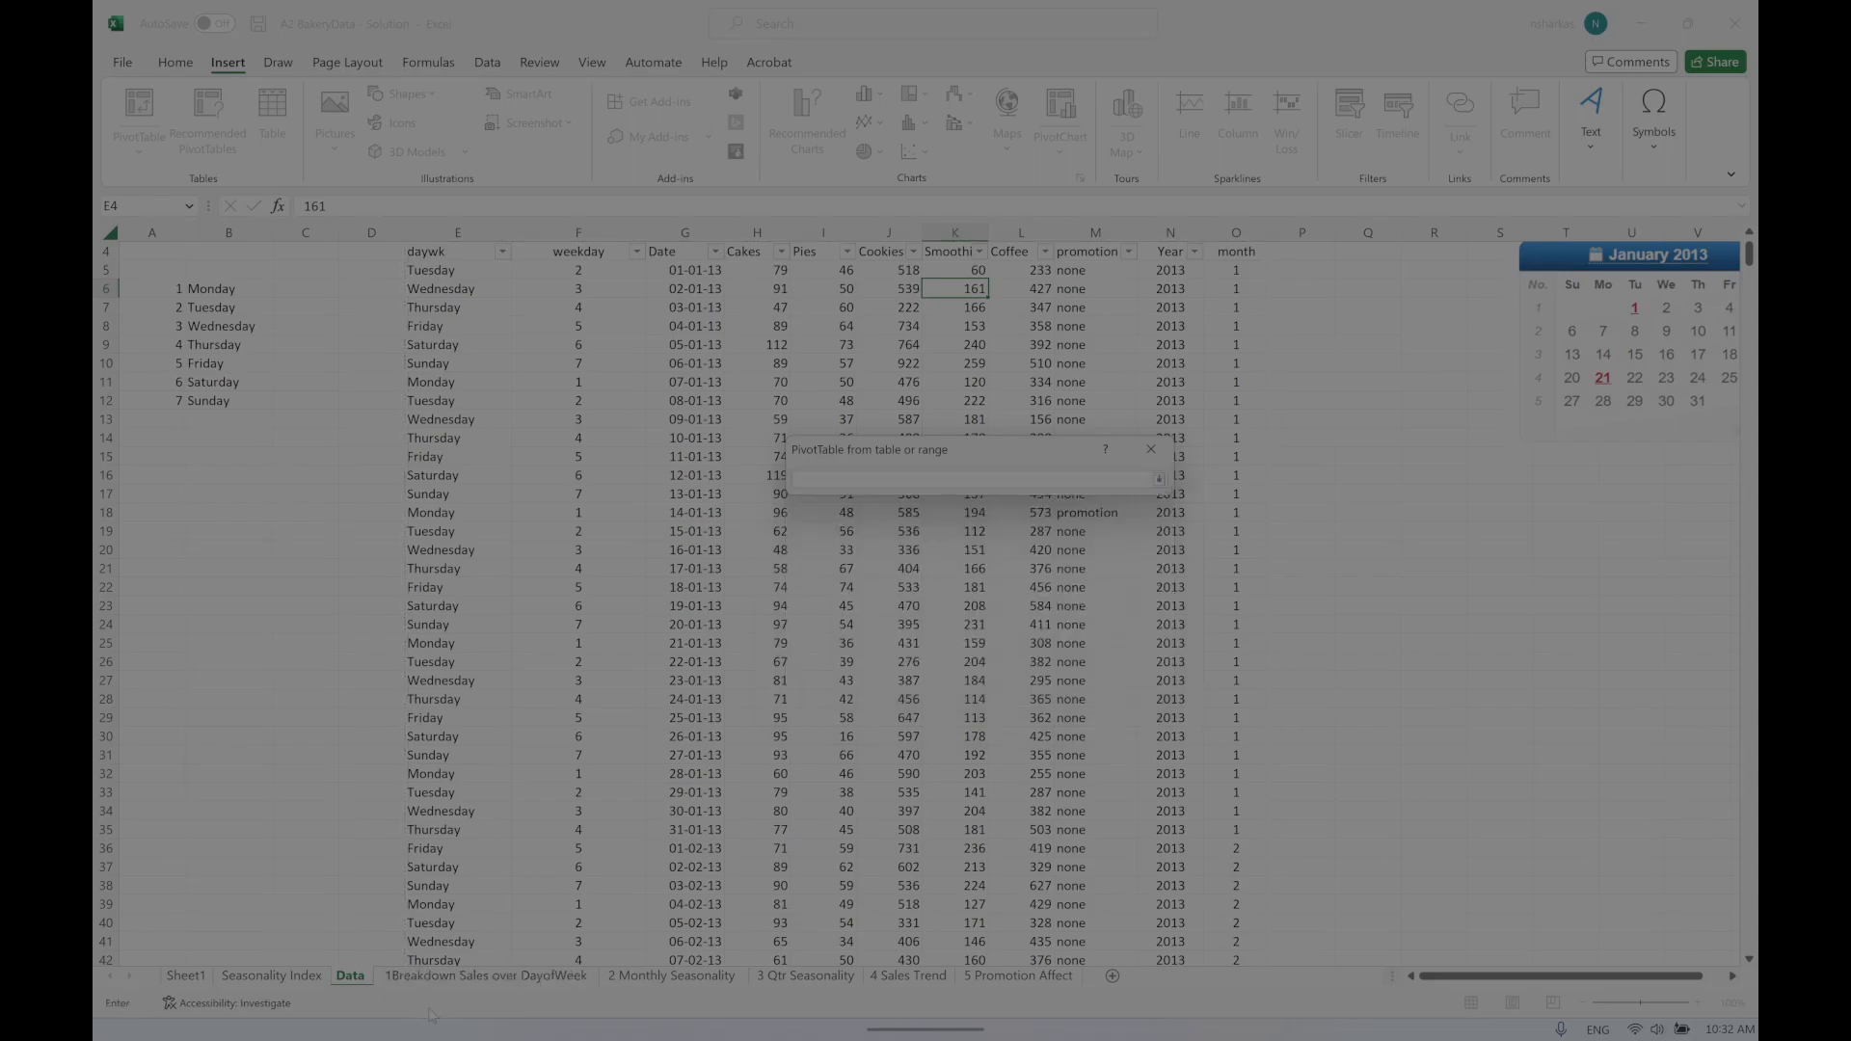
click(612, 981)
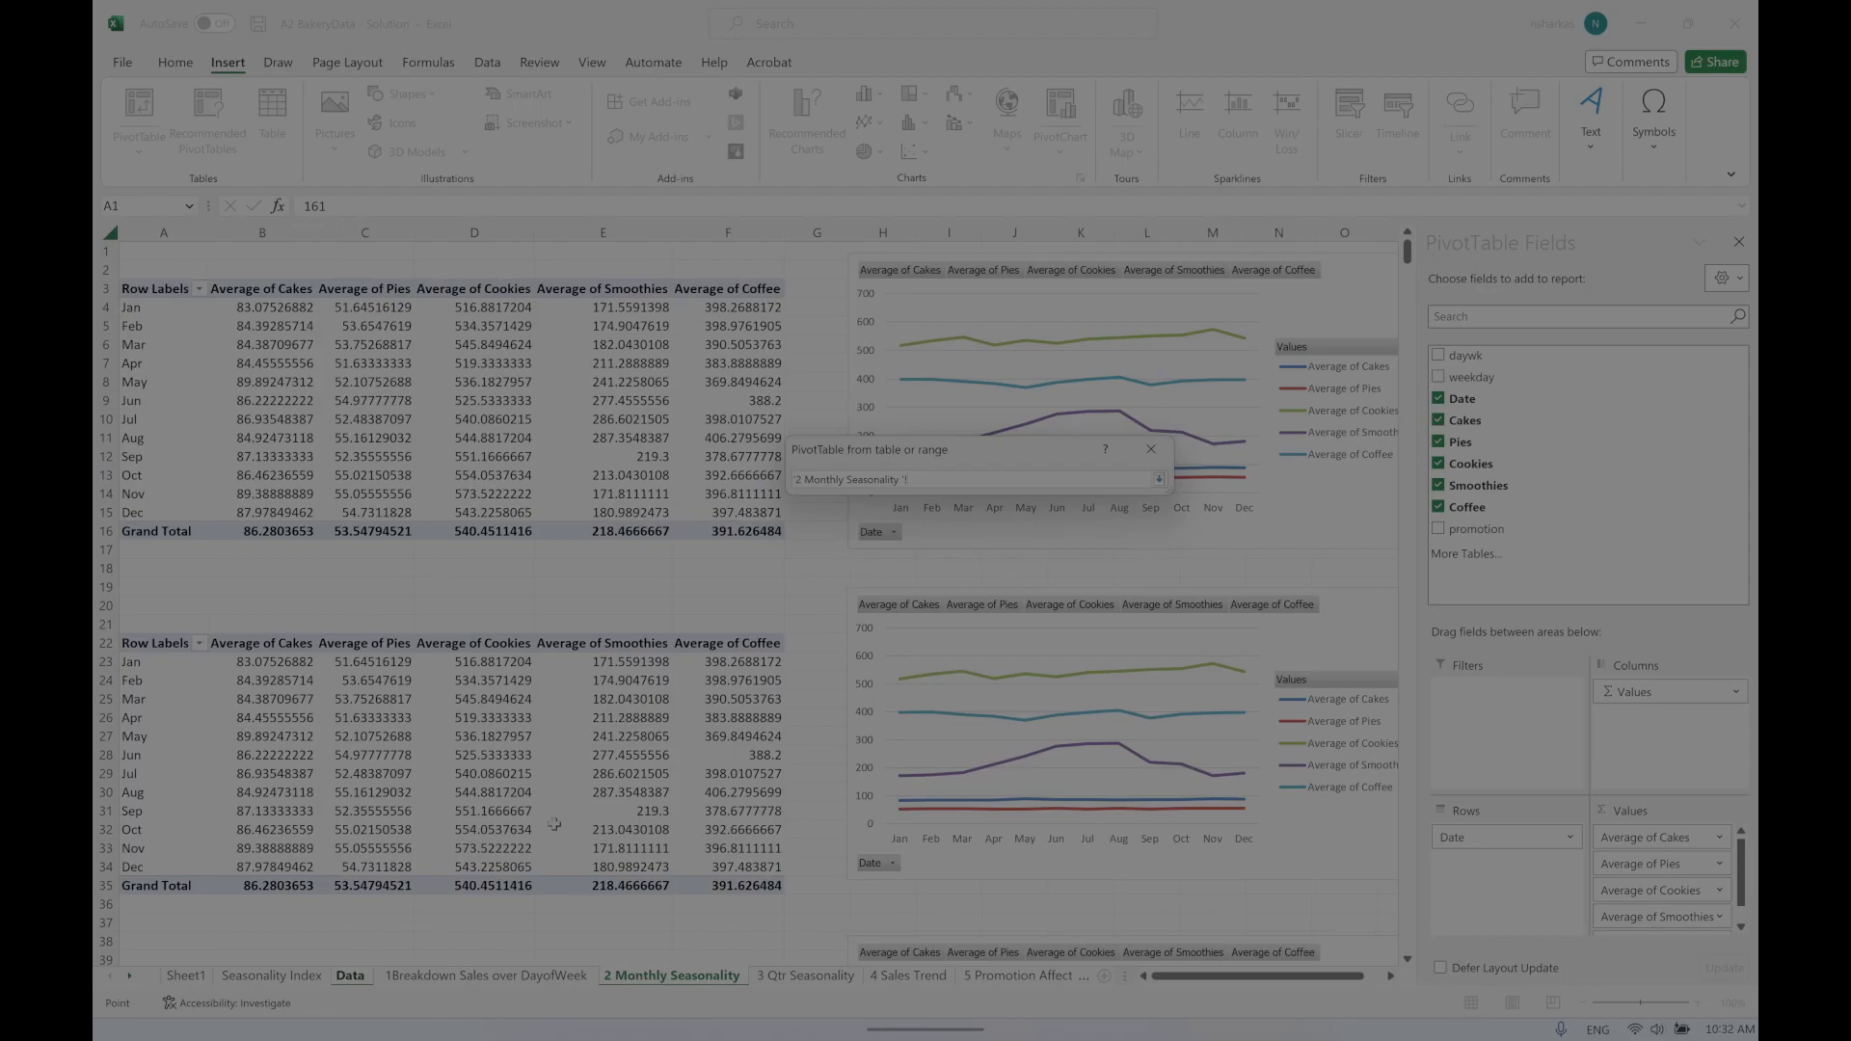
scroll(364, 661, up, 3)
click(141, 252)
click(1158, 479)
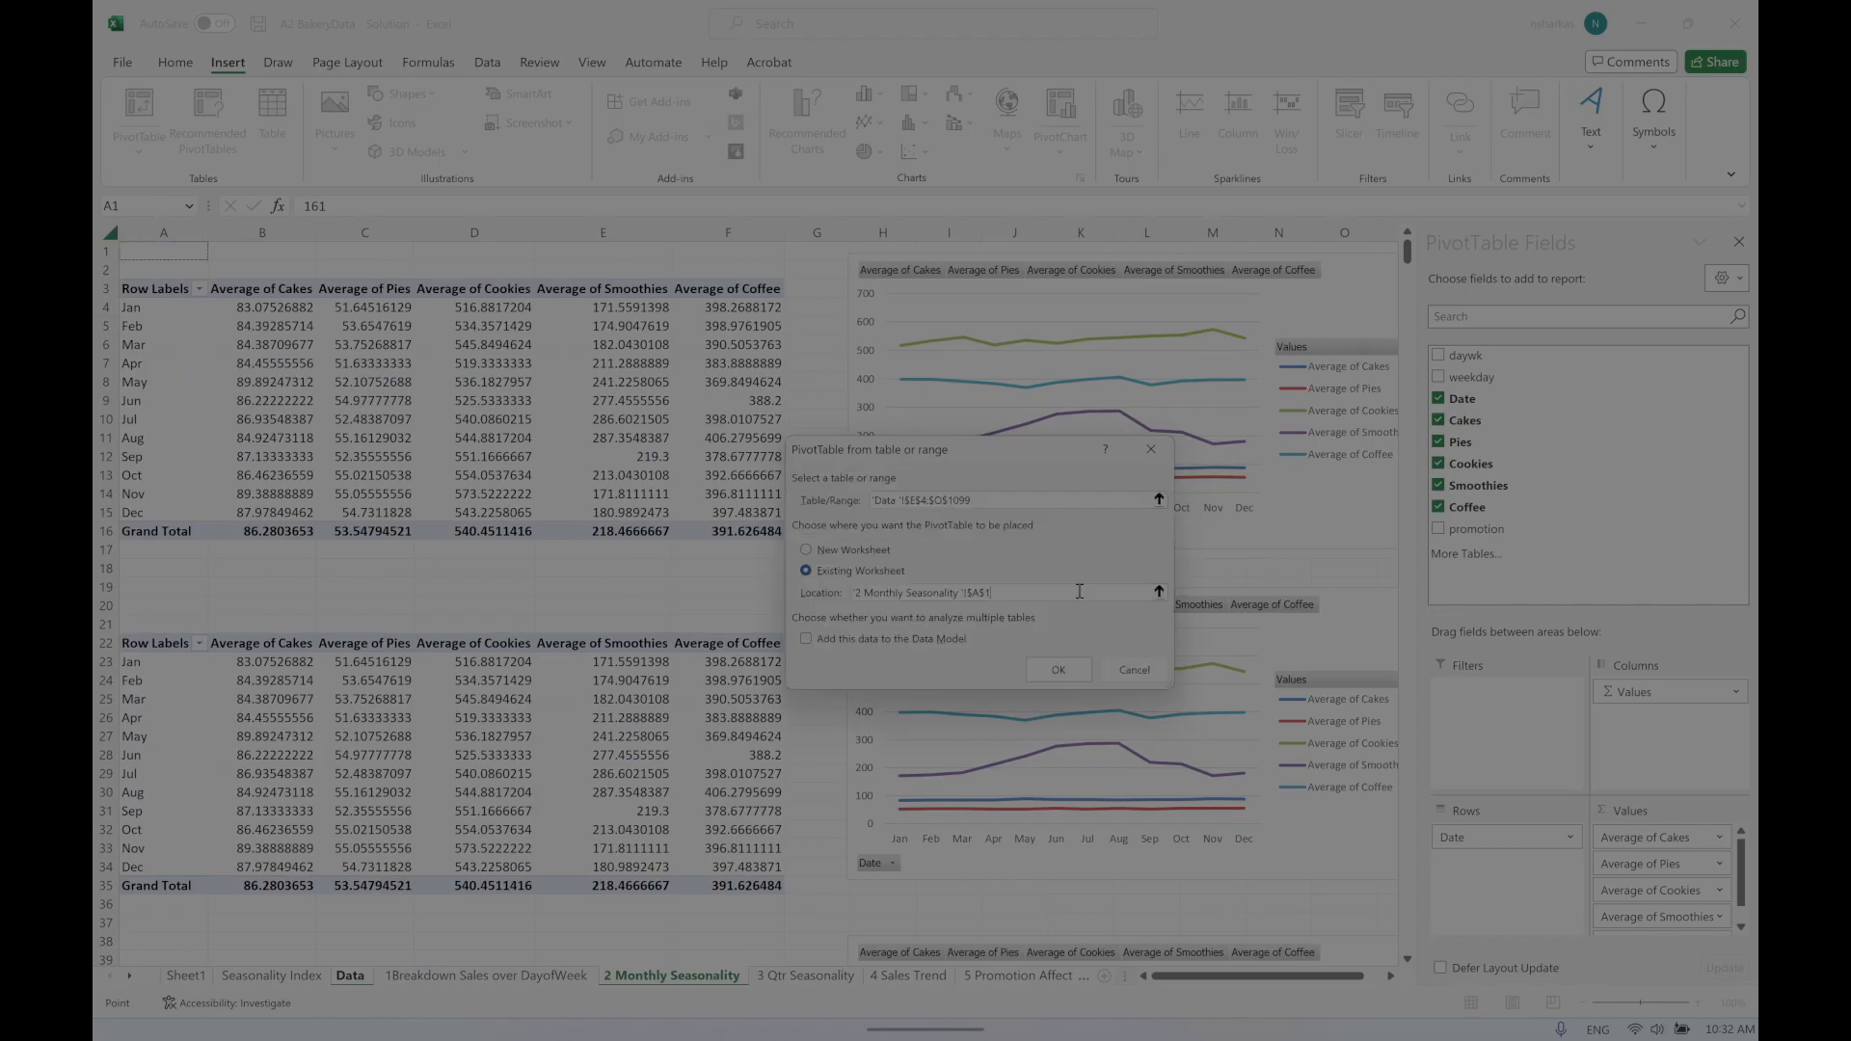
click(1057, 669)
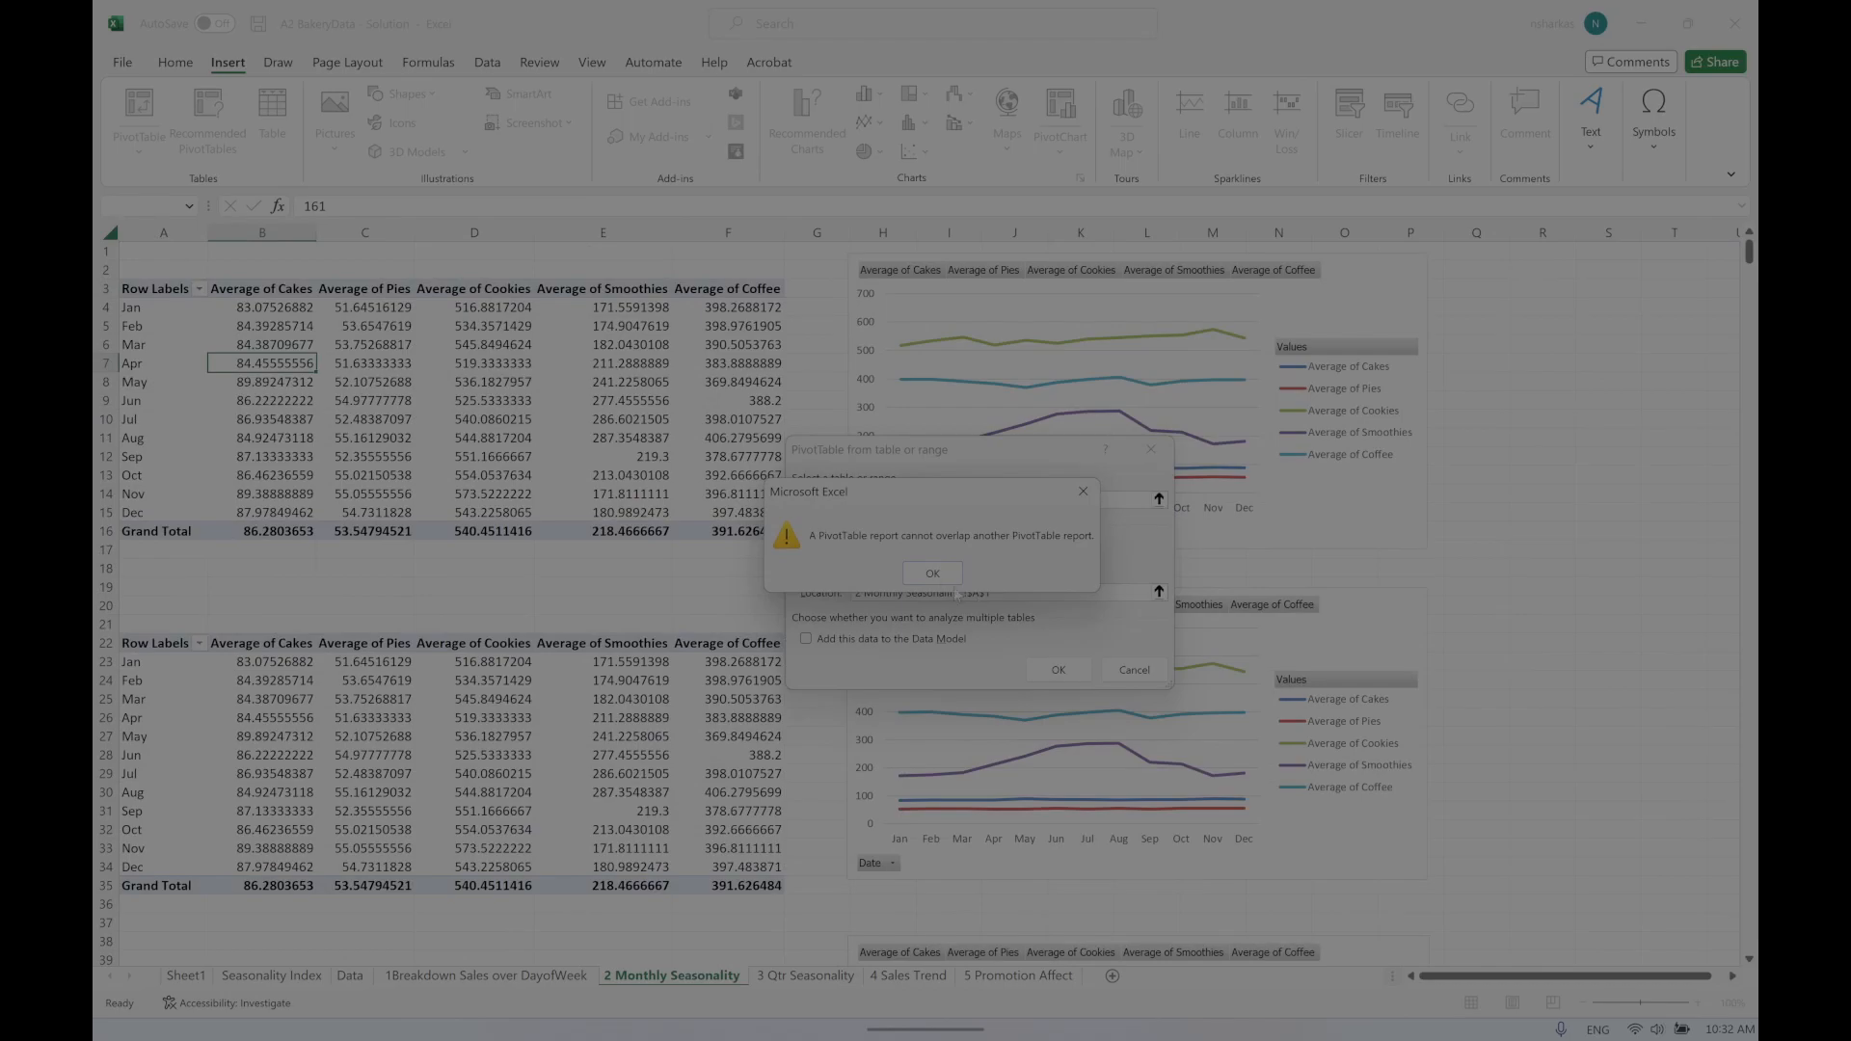
click(937, 577)
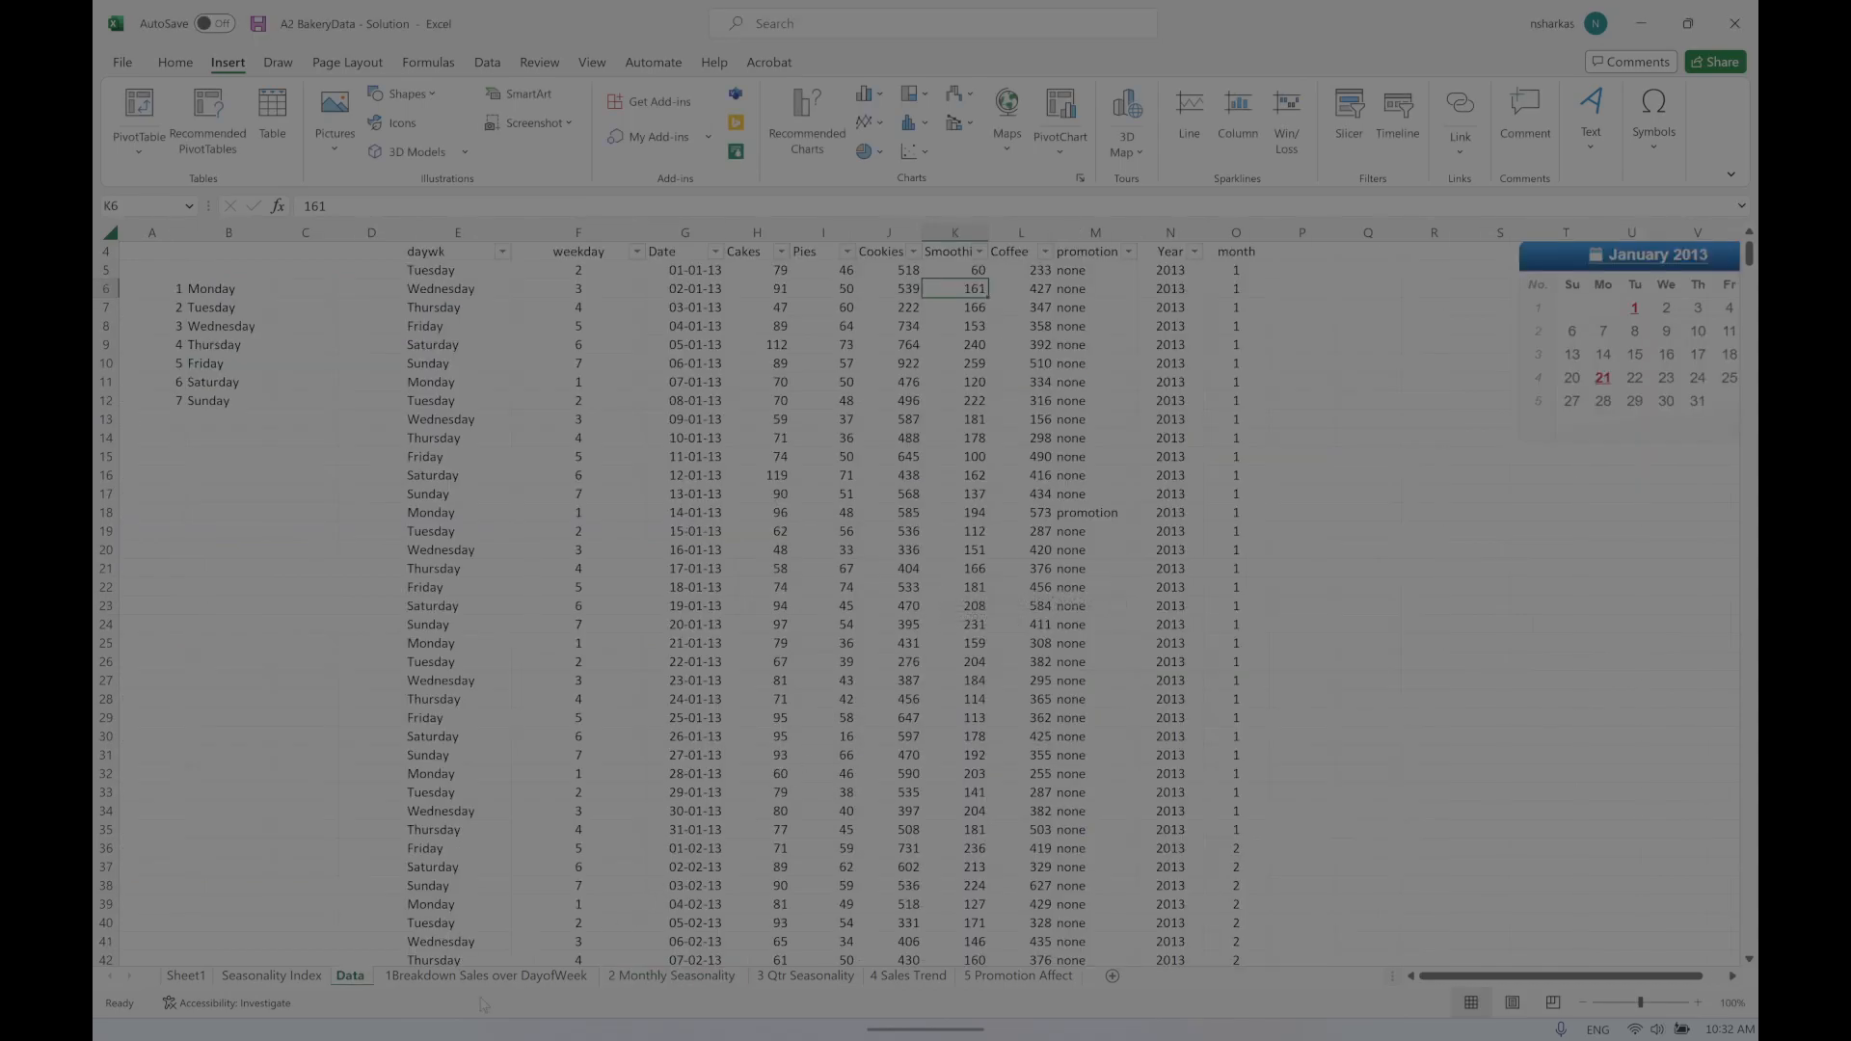
click(638, 975)
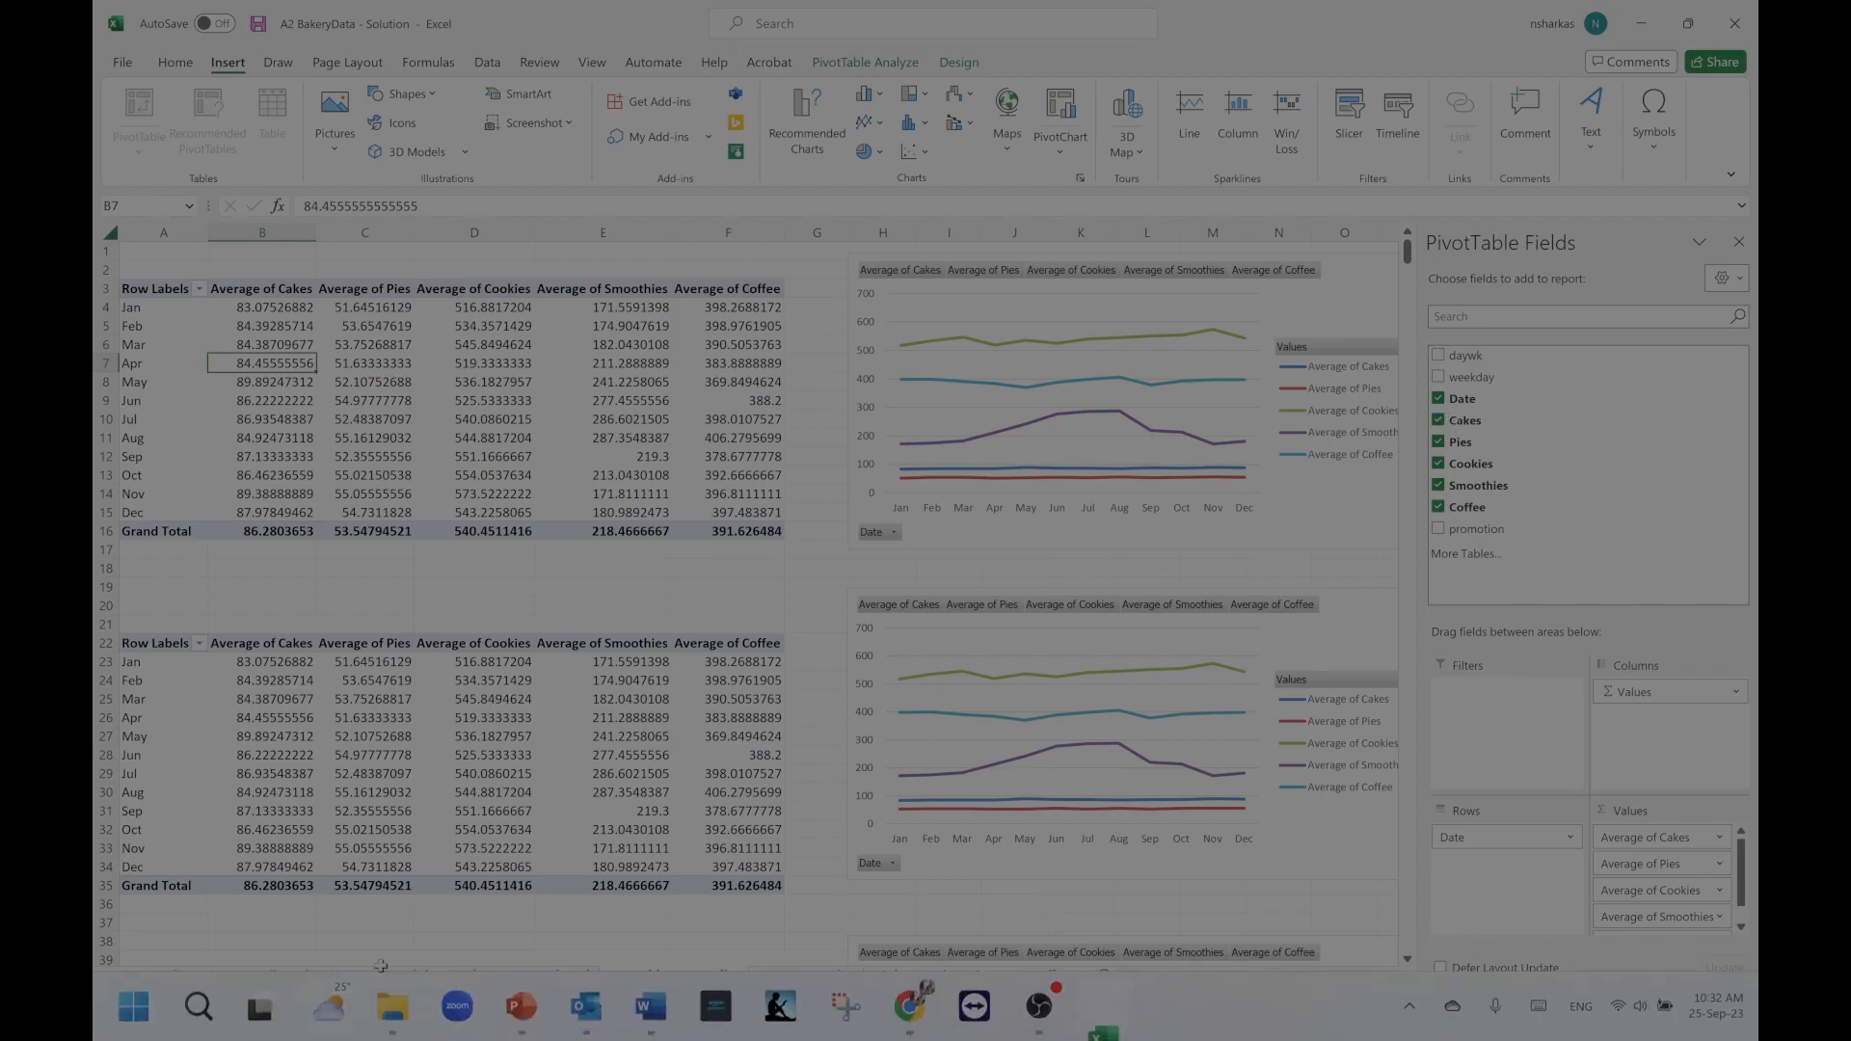
click(404, 928)
Step: Start a new PivotTable from the Data sheet's range E4:O1099, placed on an existing worksheet
click(350, 975)
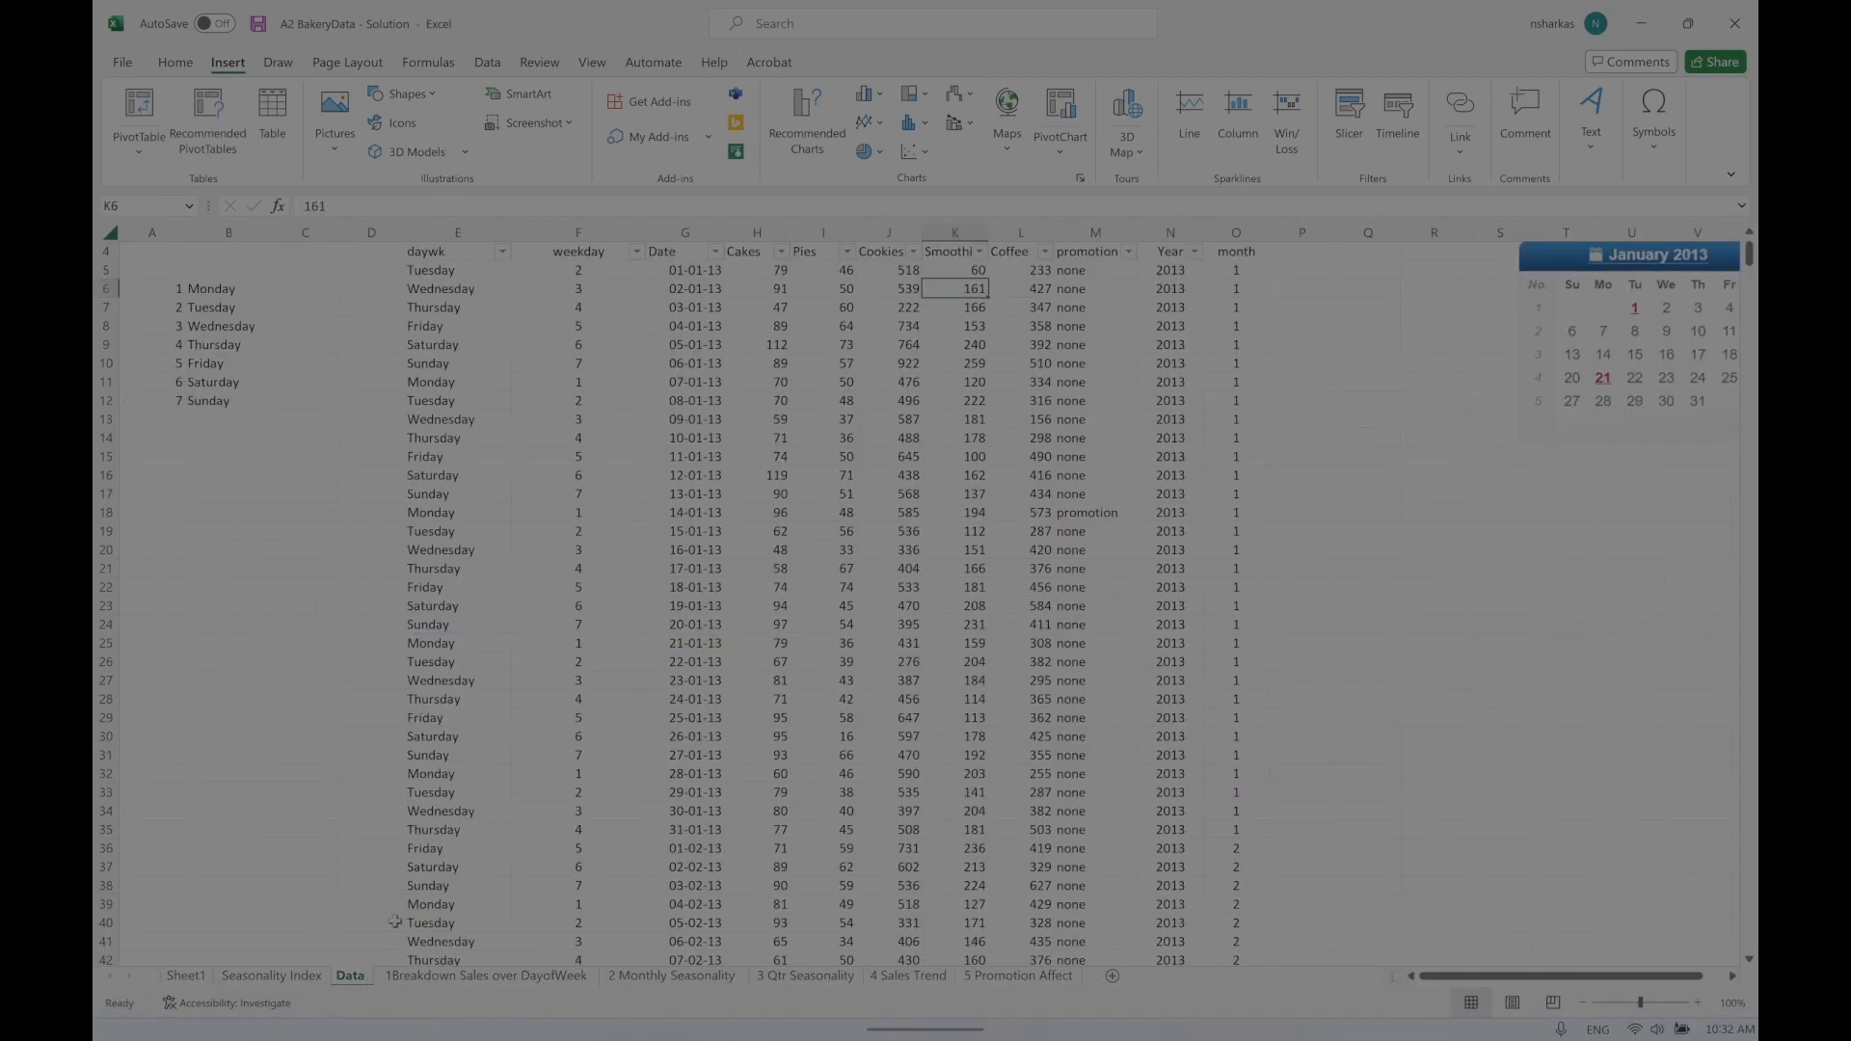
click(463, 252)
click(759, 251)
click(139, 140)
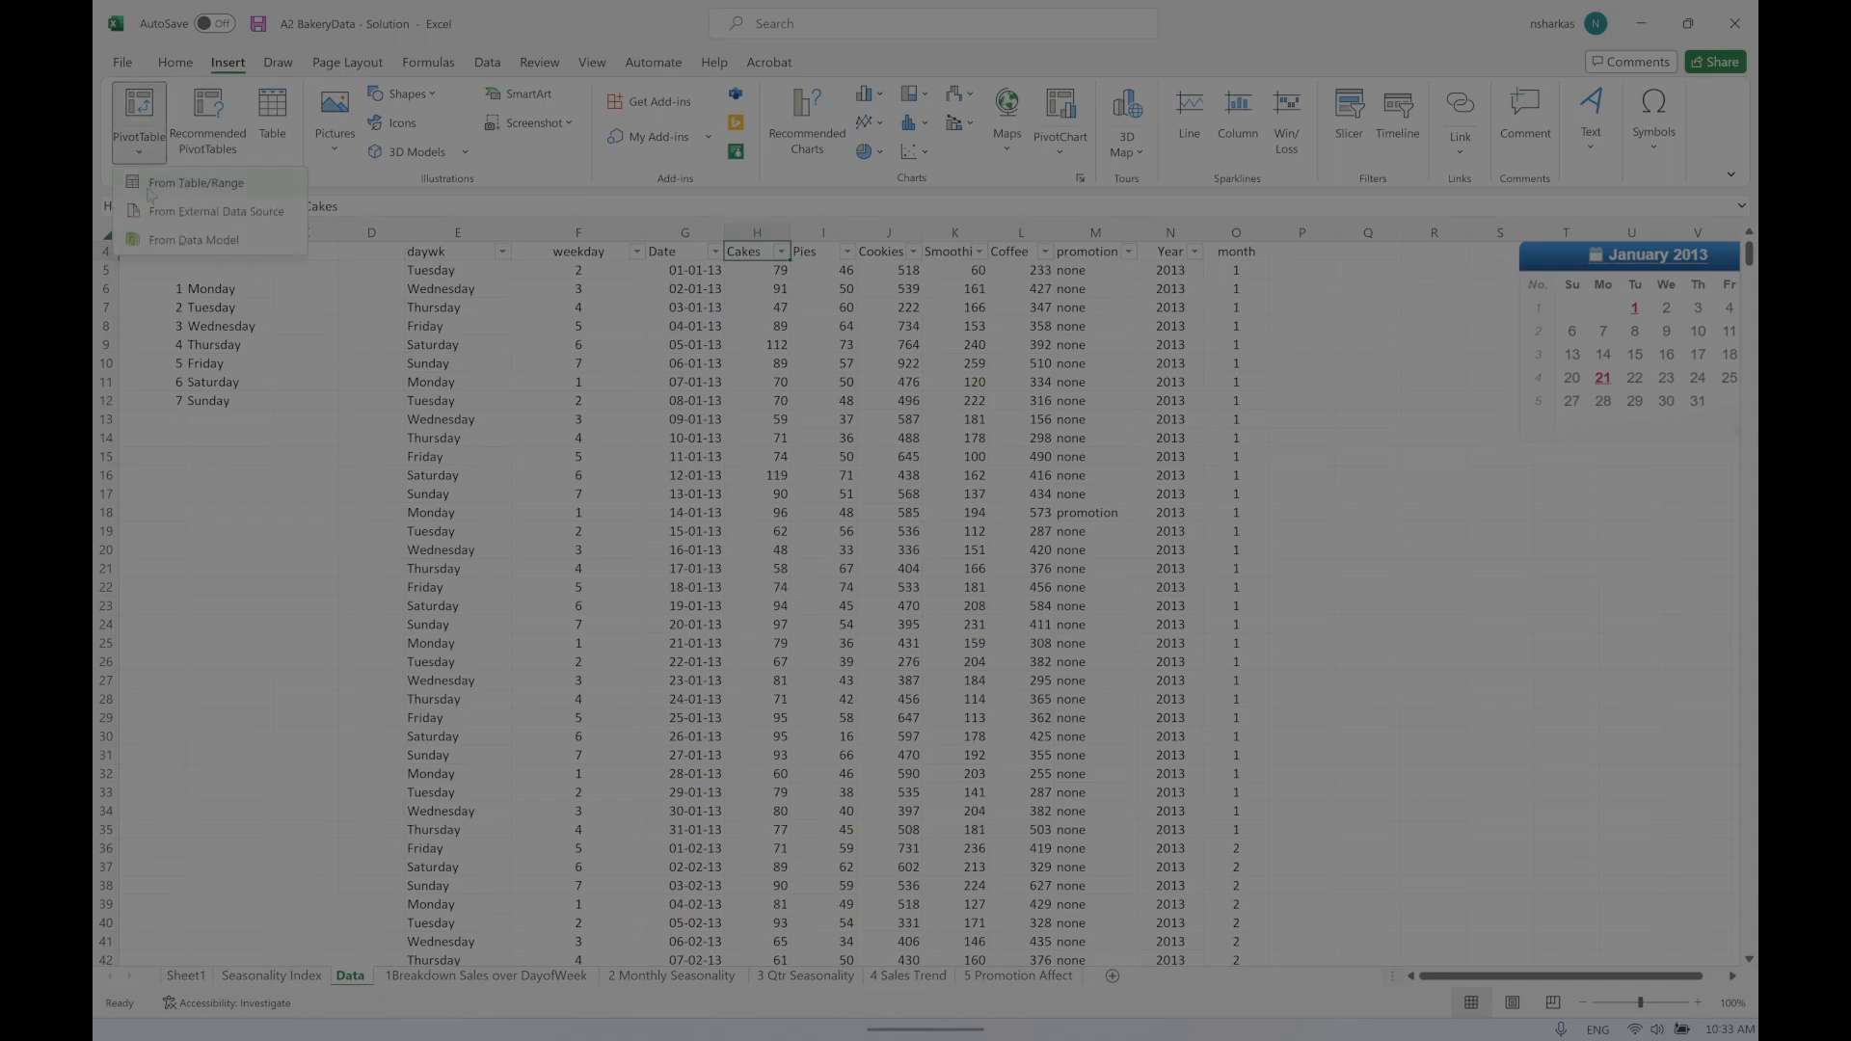
click(166, 185)
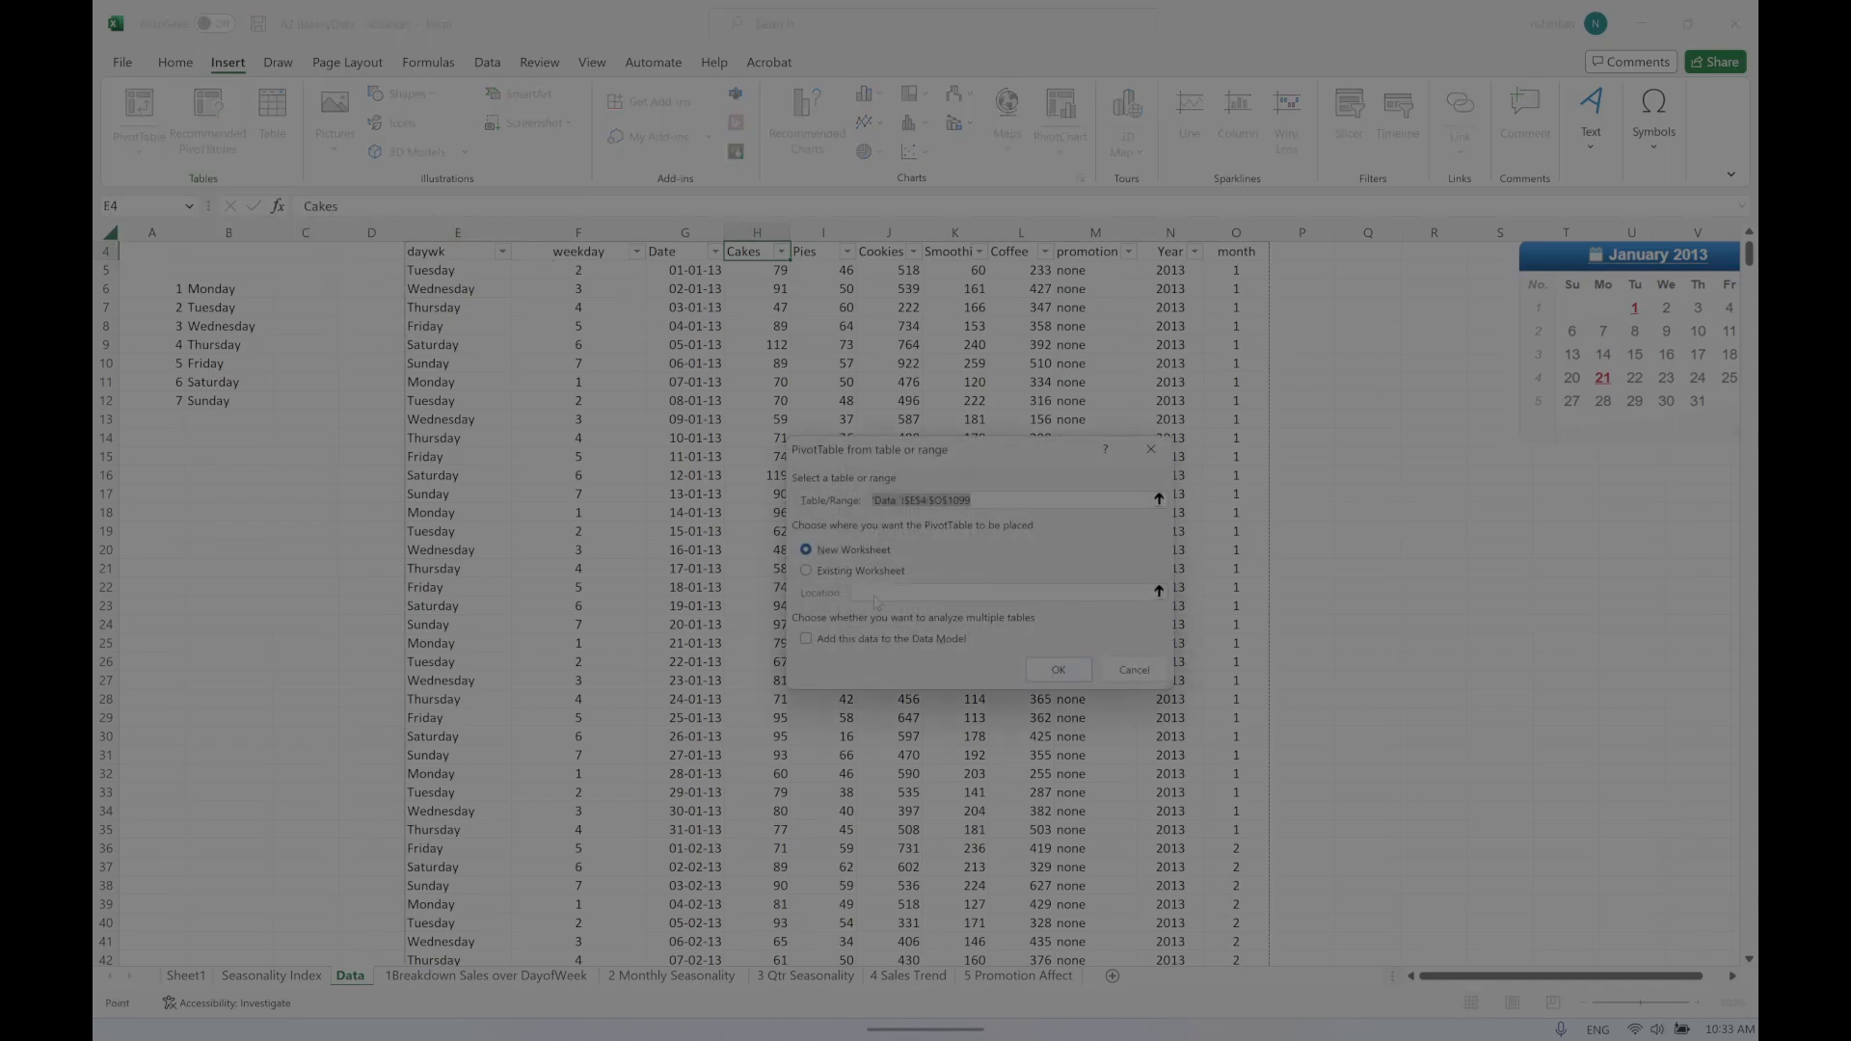
click(864, 574)
click(1031, 676)
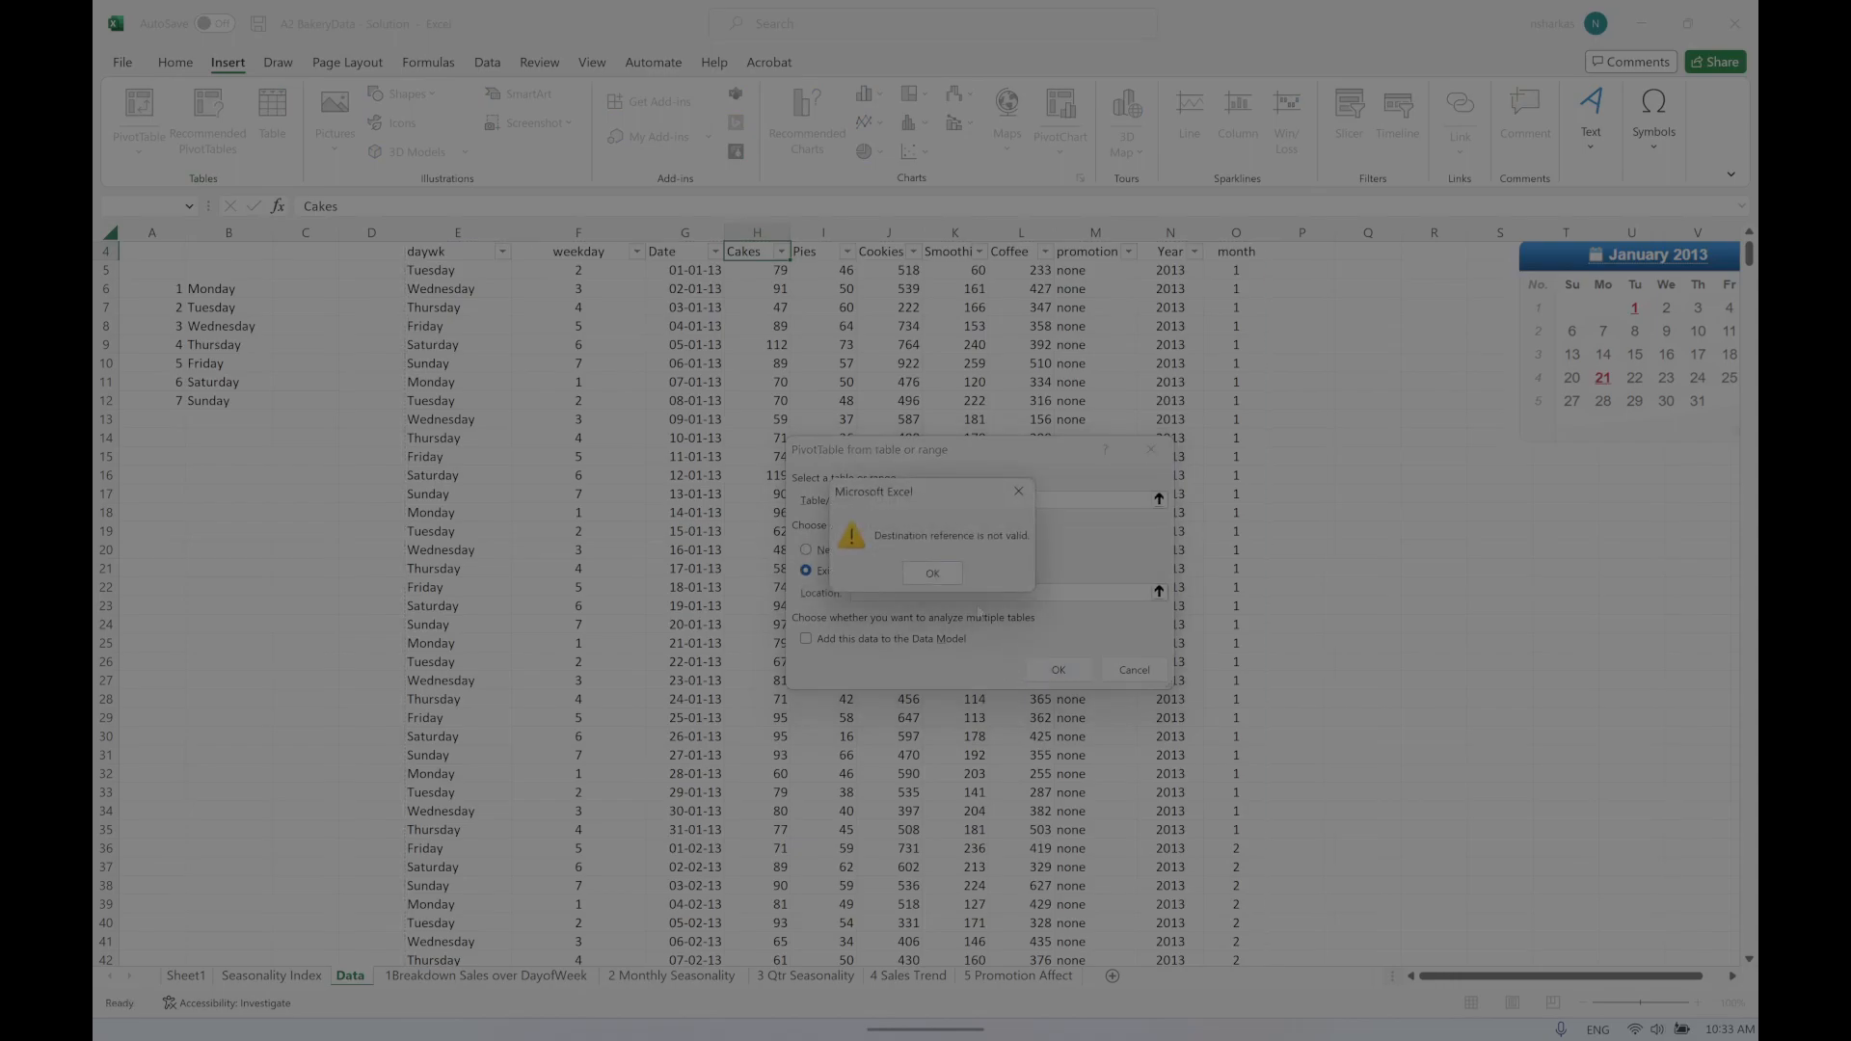
click(933, 575)
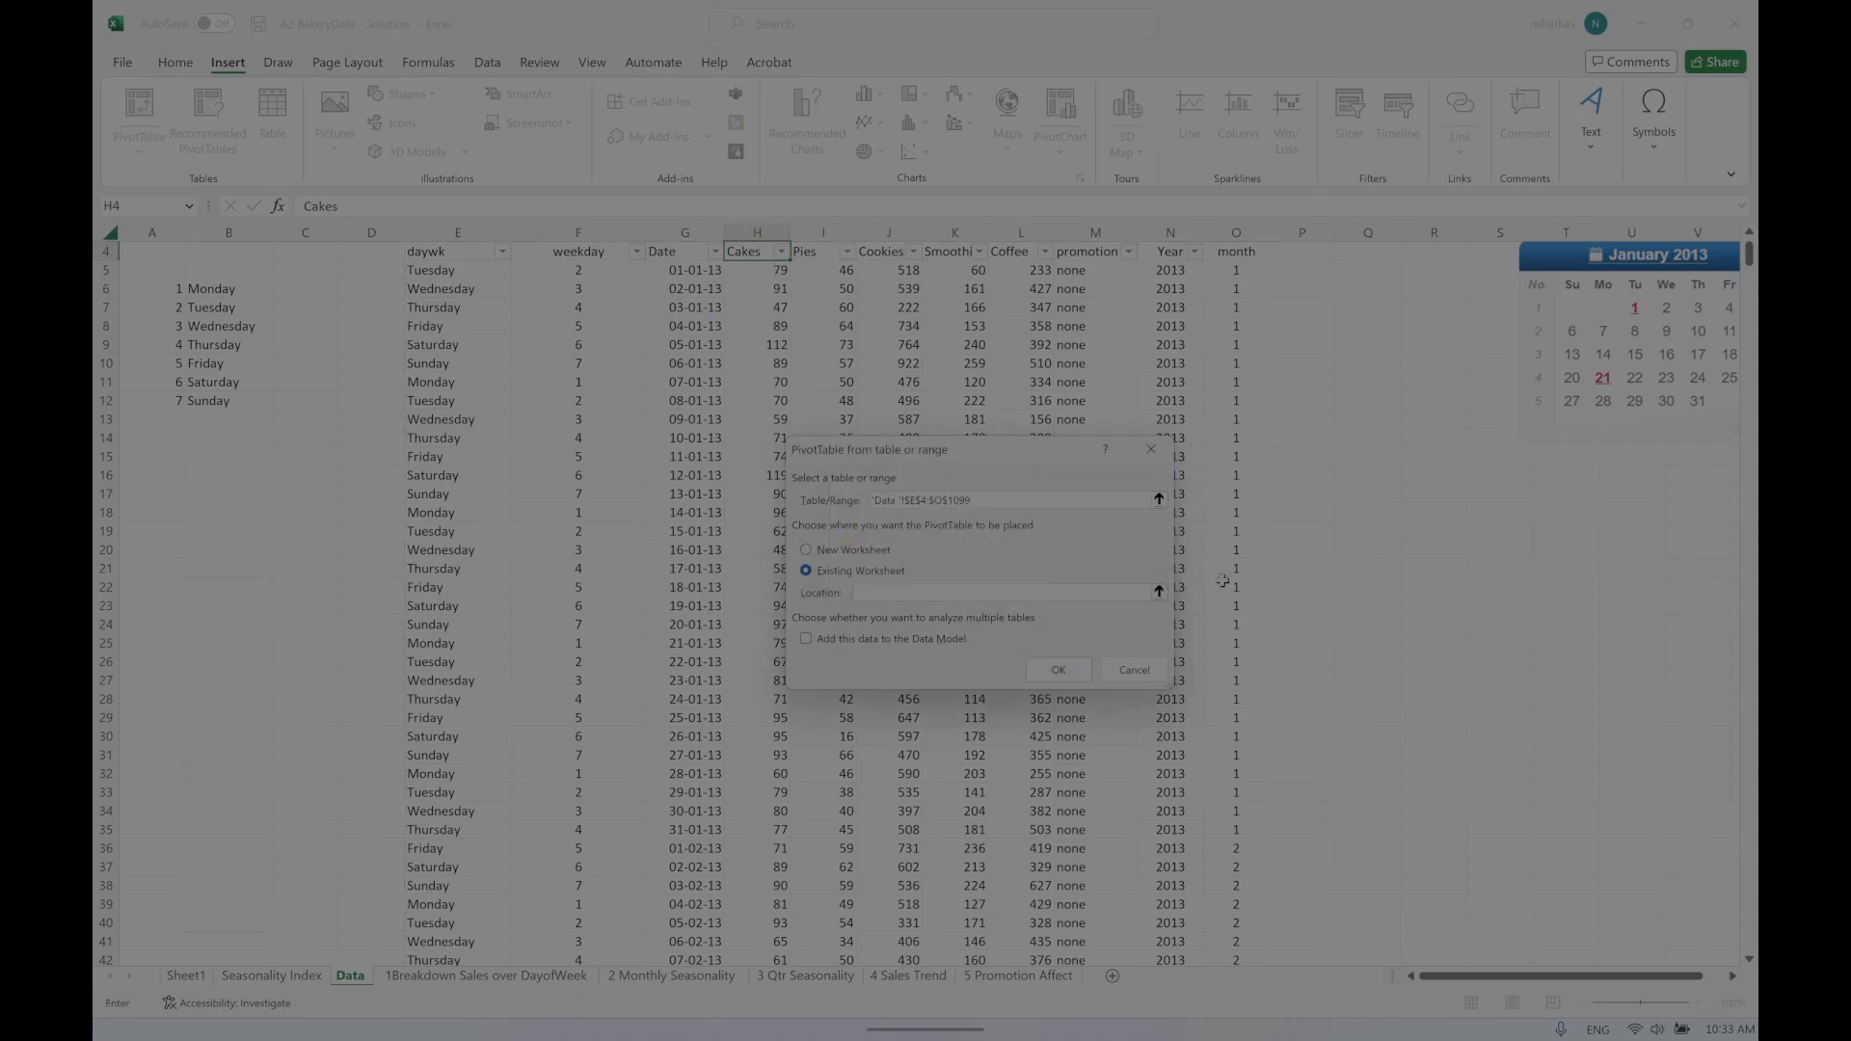
Step: Set the PivotTable's location to cell A78 of the 2 Monthly Seasonality sheet and create it
click(1157, 592)
click(665, 976)
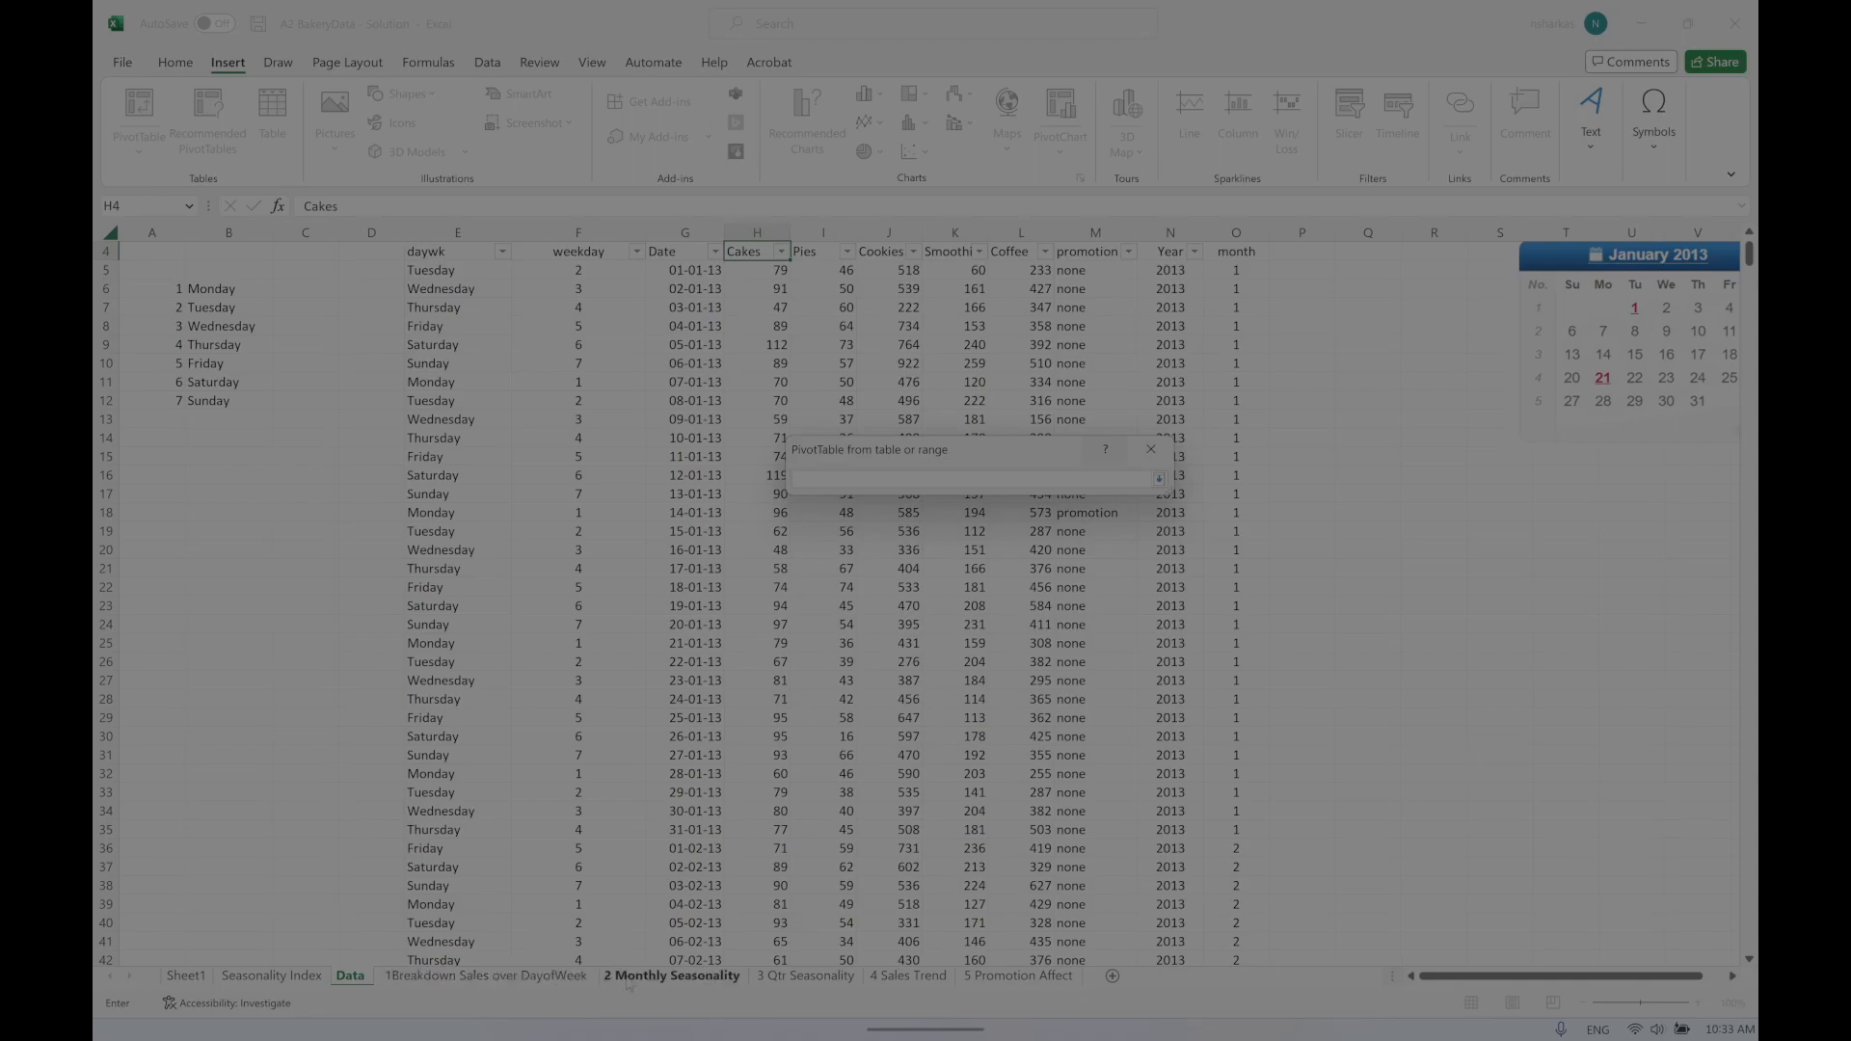
scroll(437, 806, down, 20)
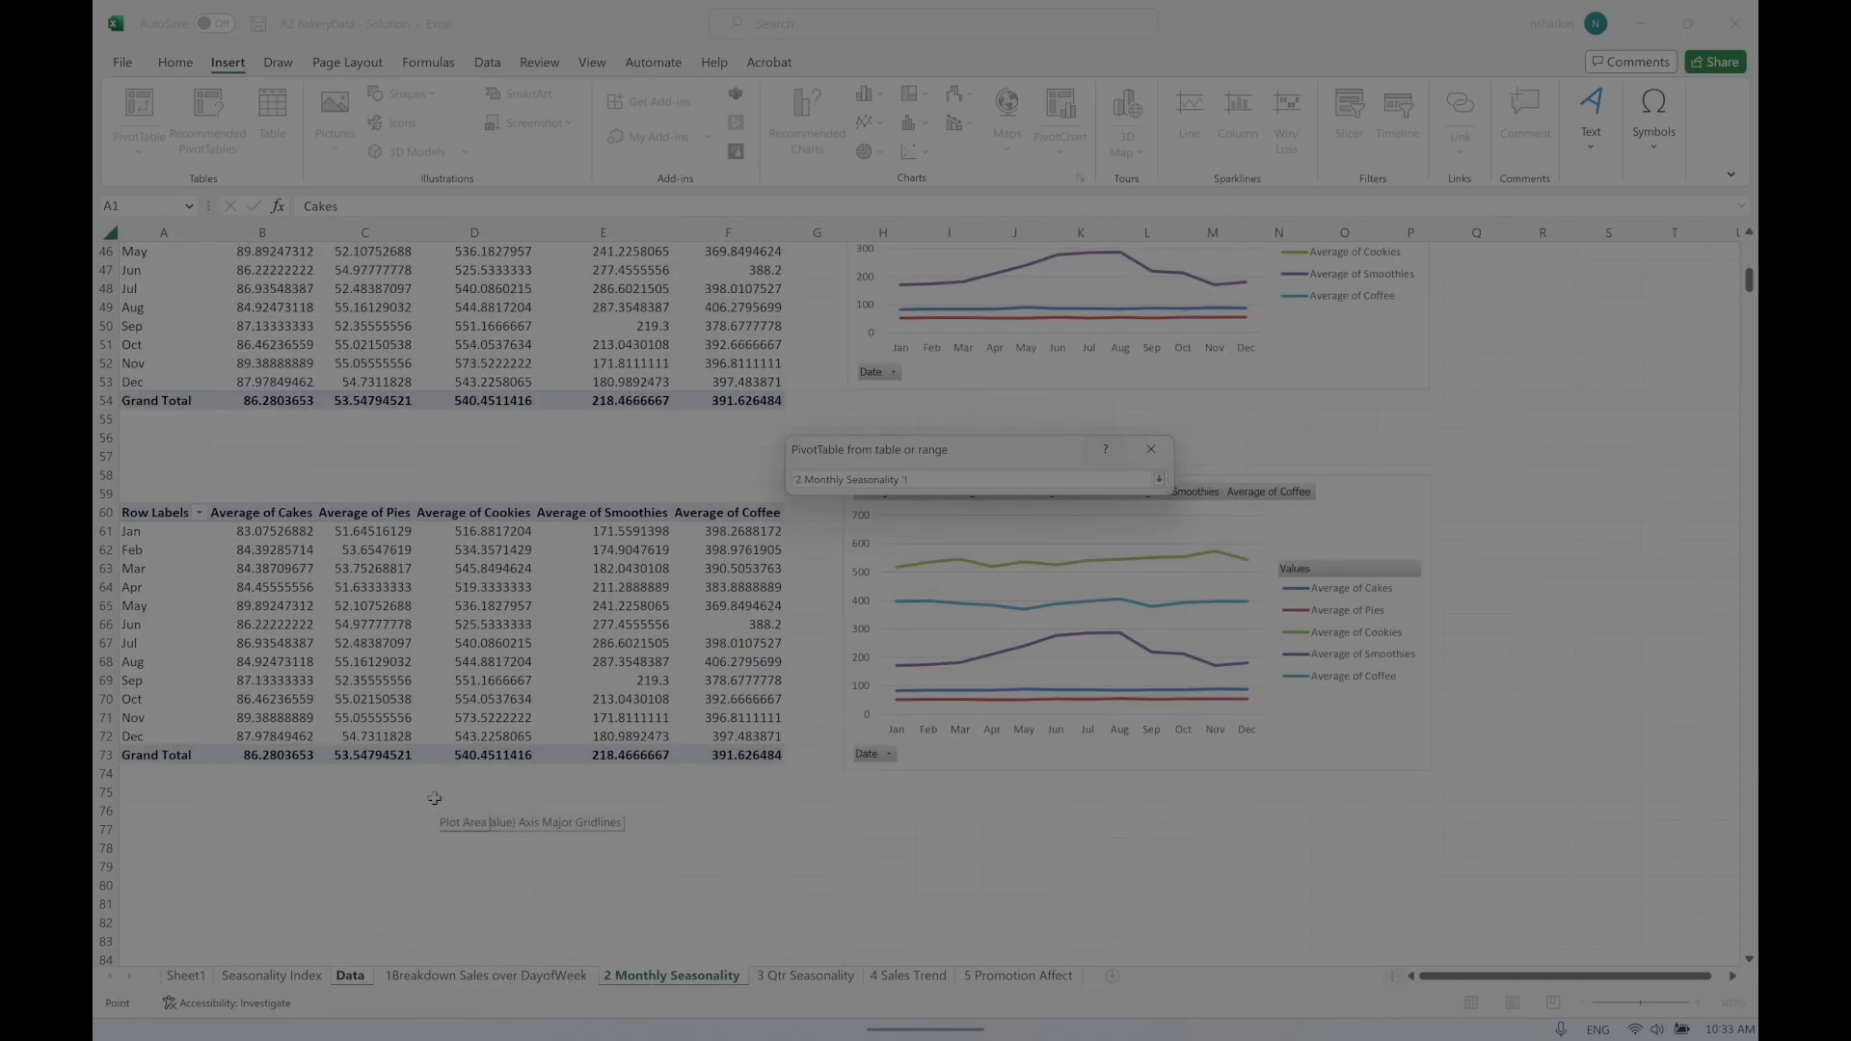
click(159, 570)
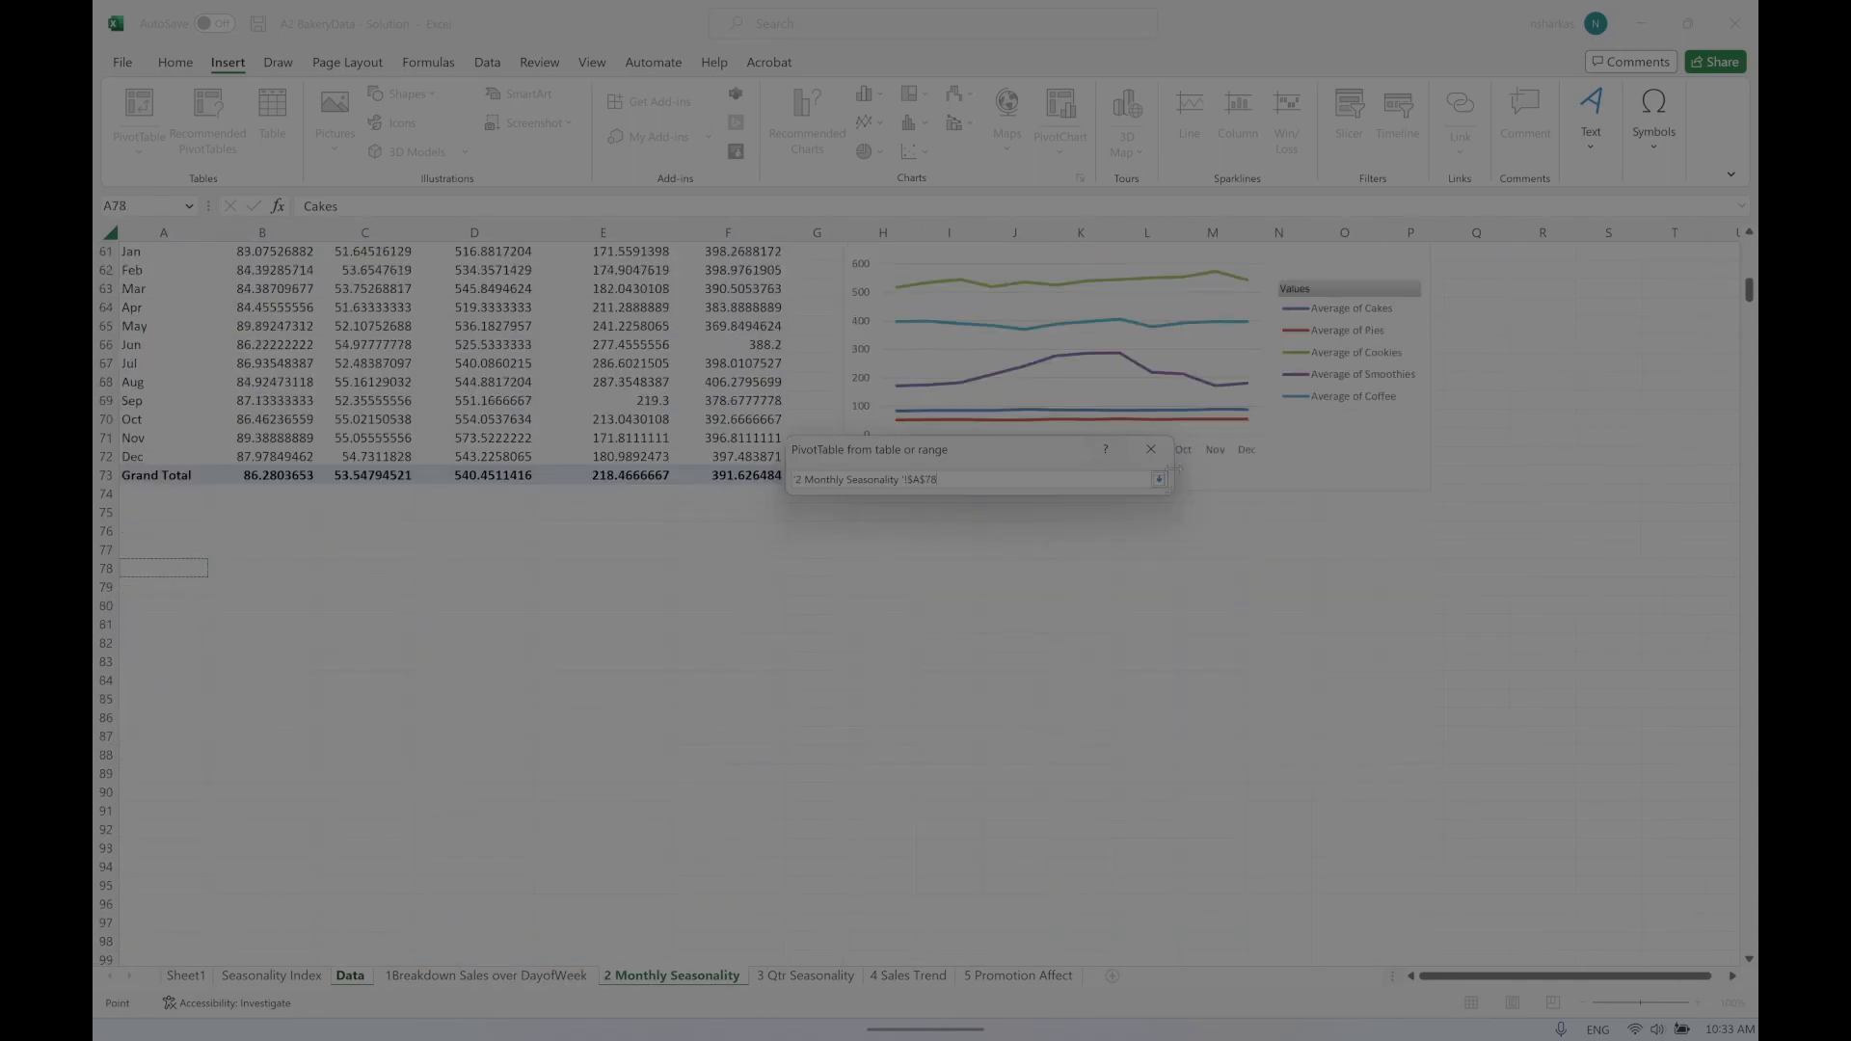
click(1158, 479)
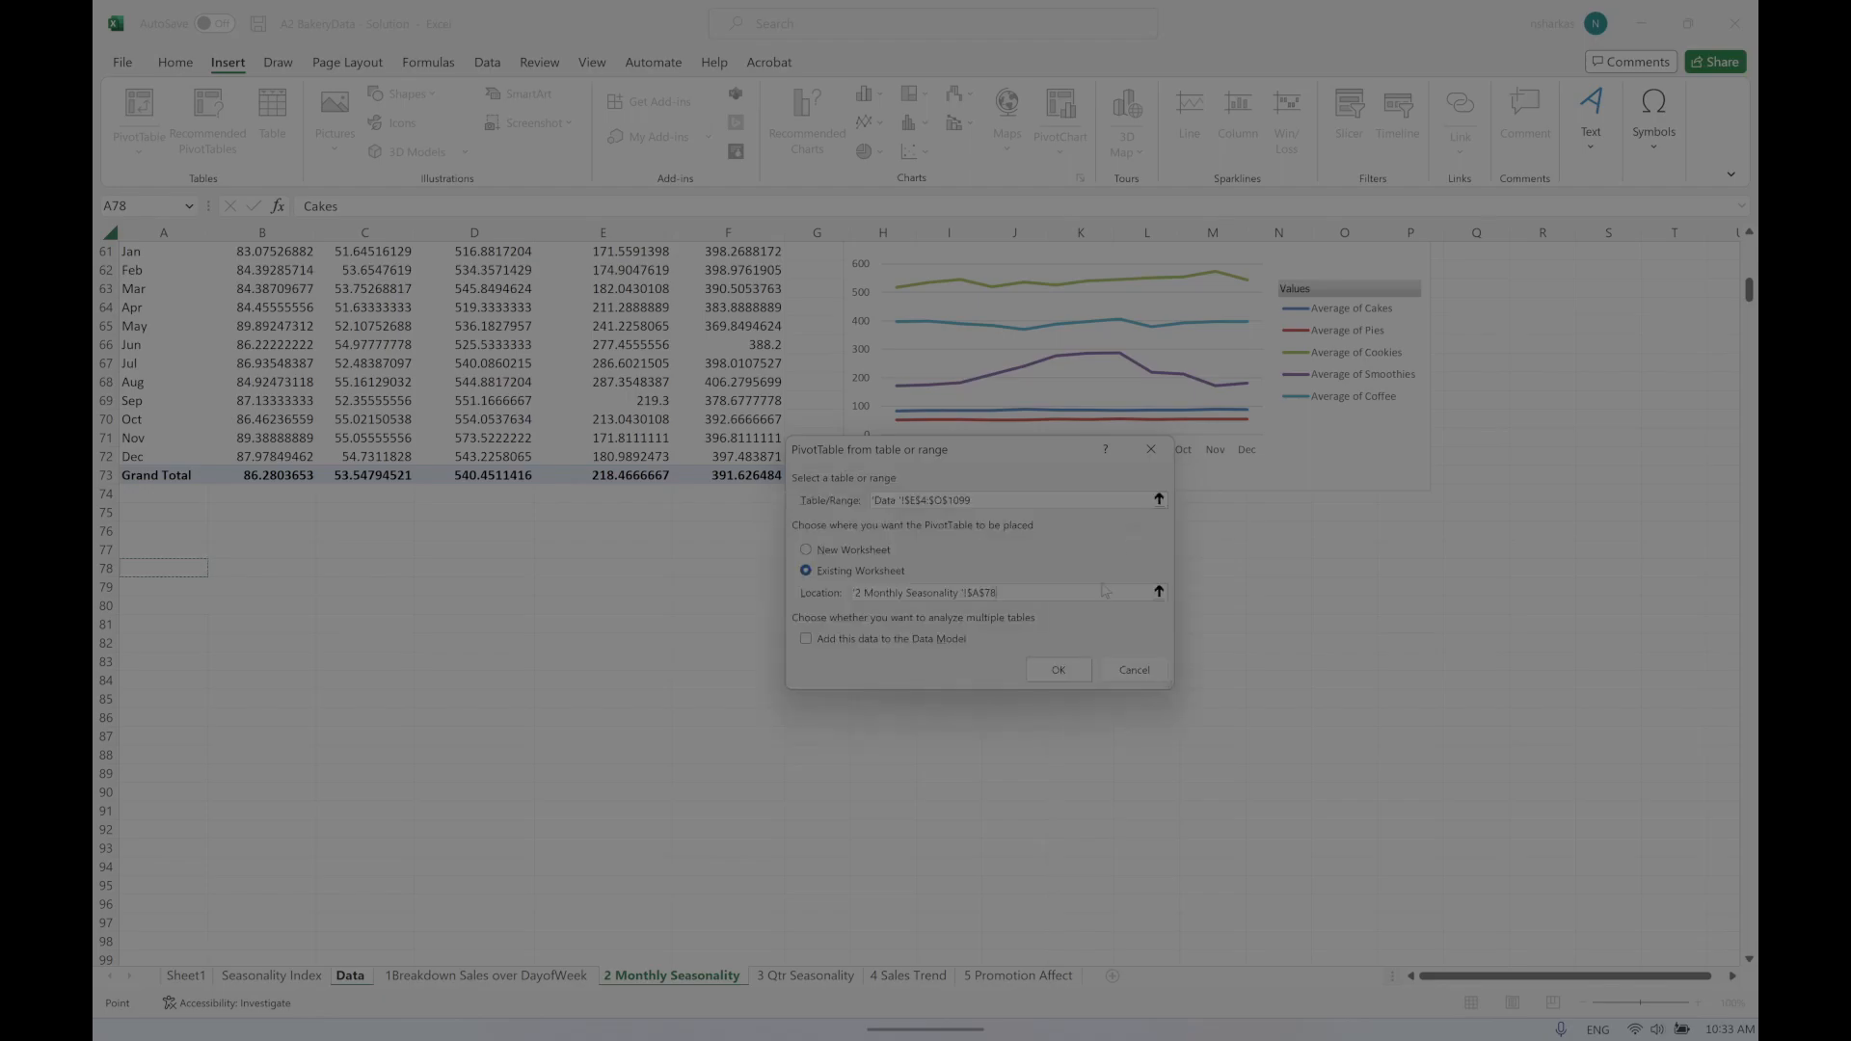
click(1051, 670)
click(374, 679)
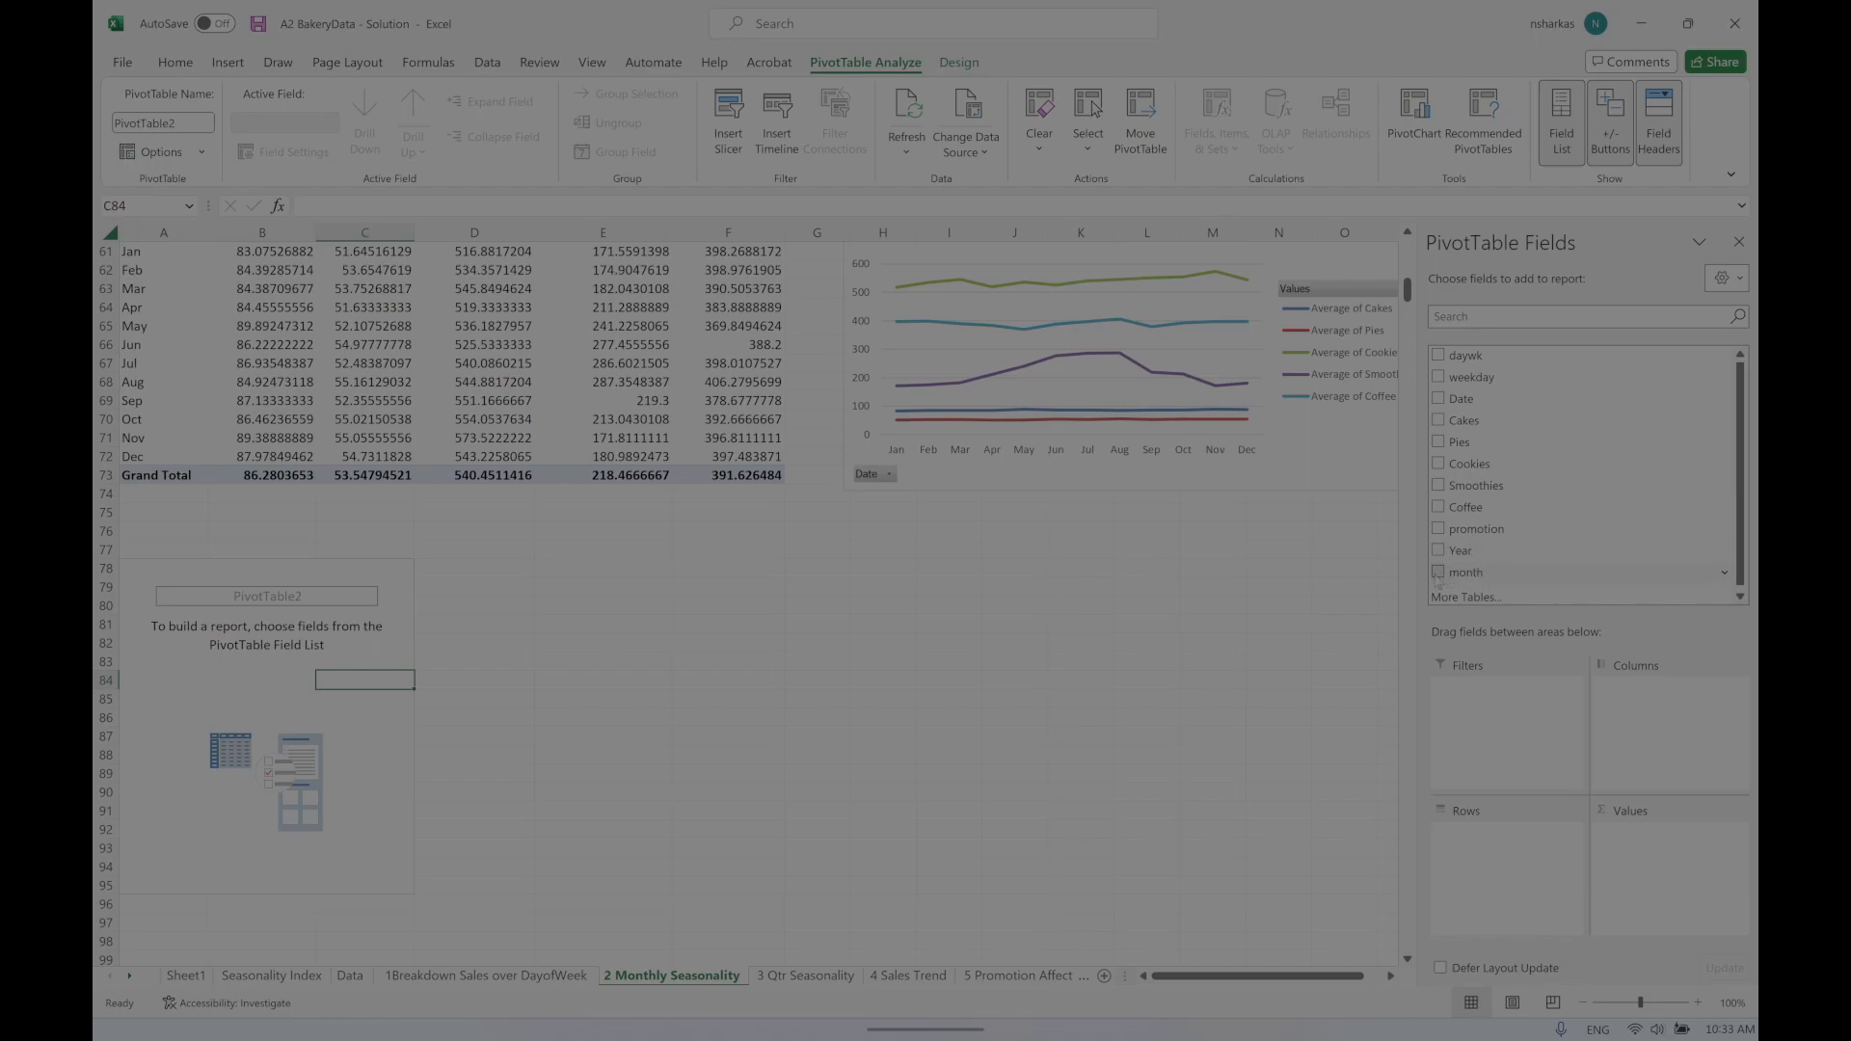
Step: Put Date in the PivotTable's rows and add Cakes, Pies, Cookies, Smoothies and Coffee as values
mouse_move(1436, 574)
mouse_down()
mouse_move(1465, 875)
mouse_move(1456, 570)
mouse_up()
drag(1481, 404, 1495, 900)
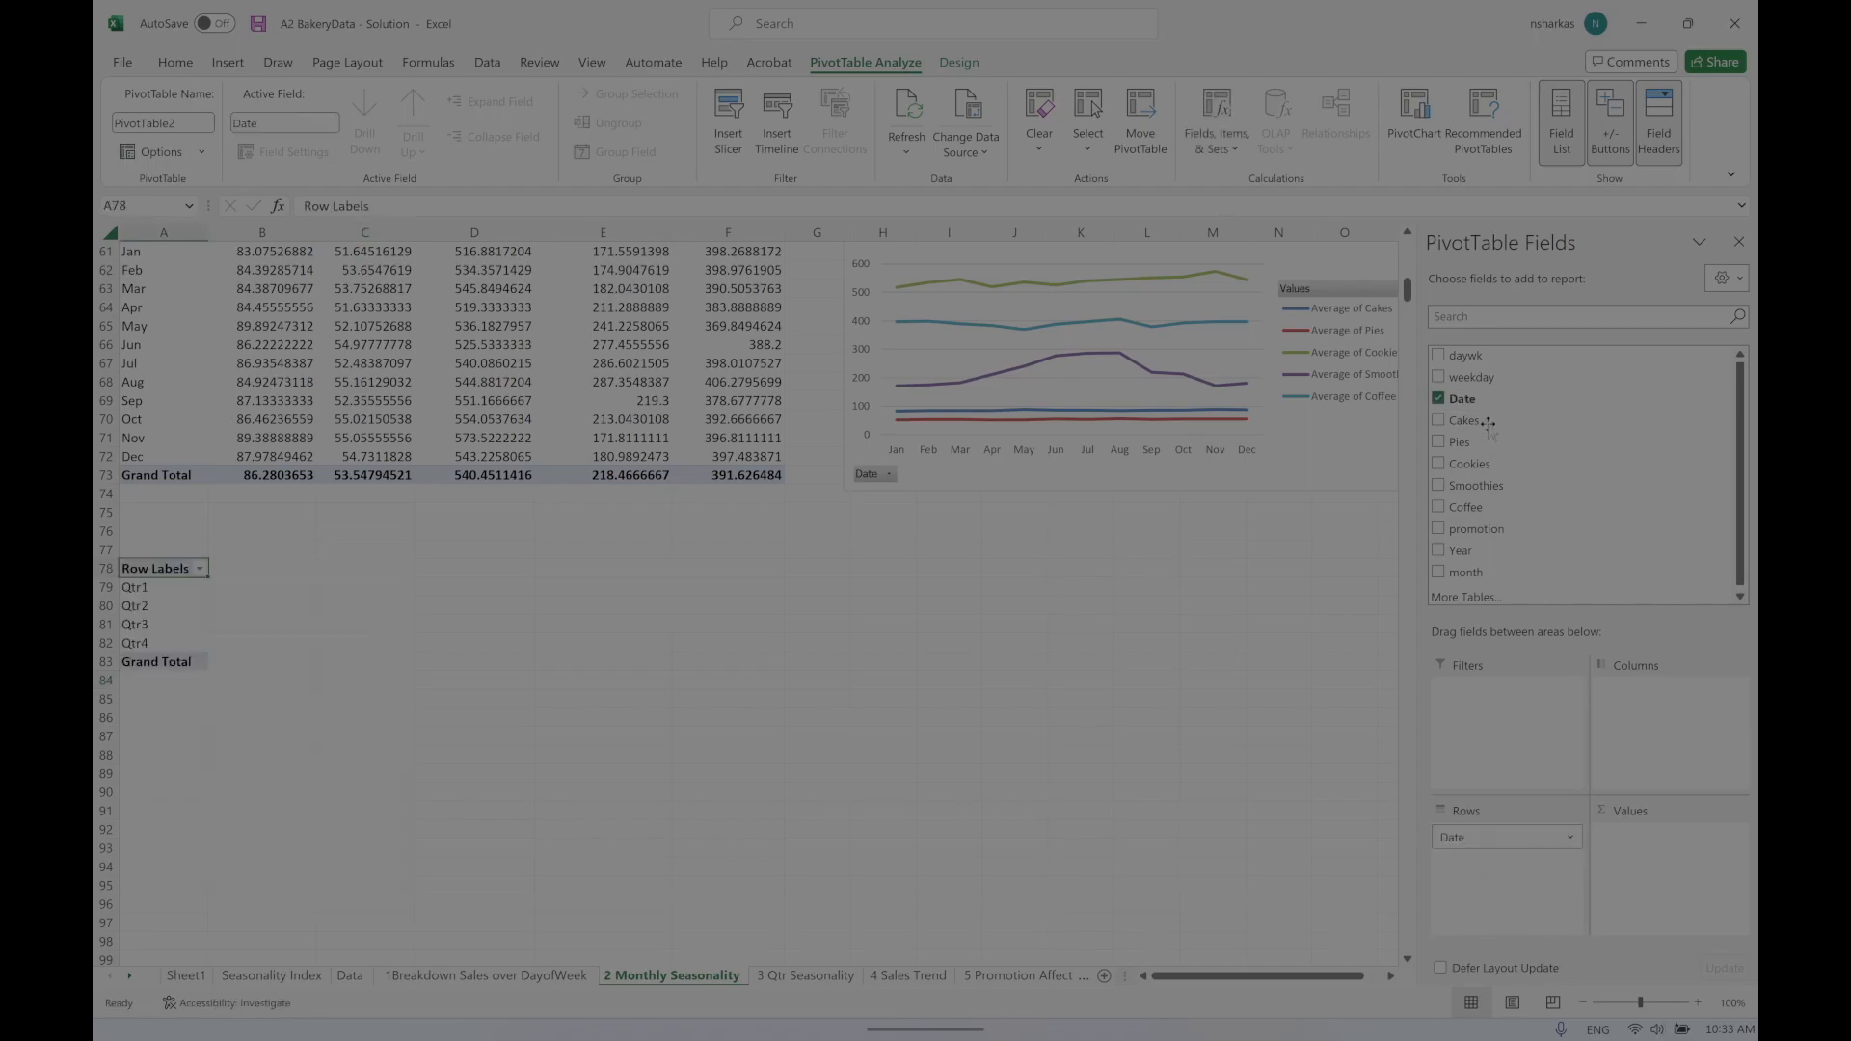
drag(1479, 424, 1676, 892)
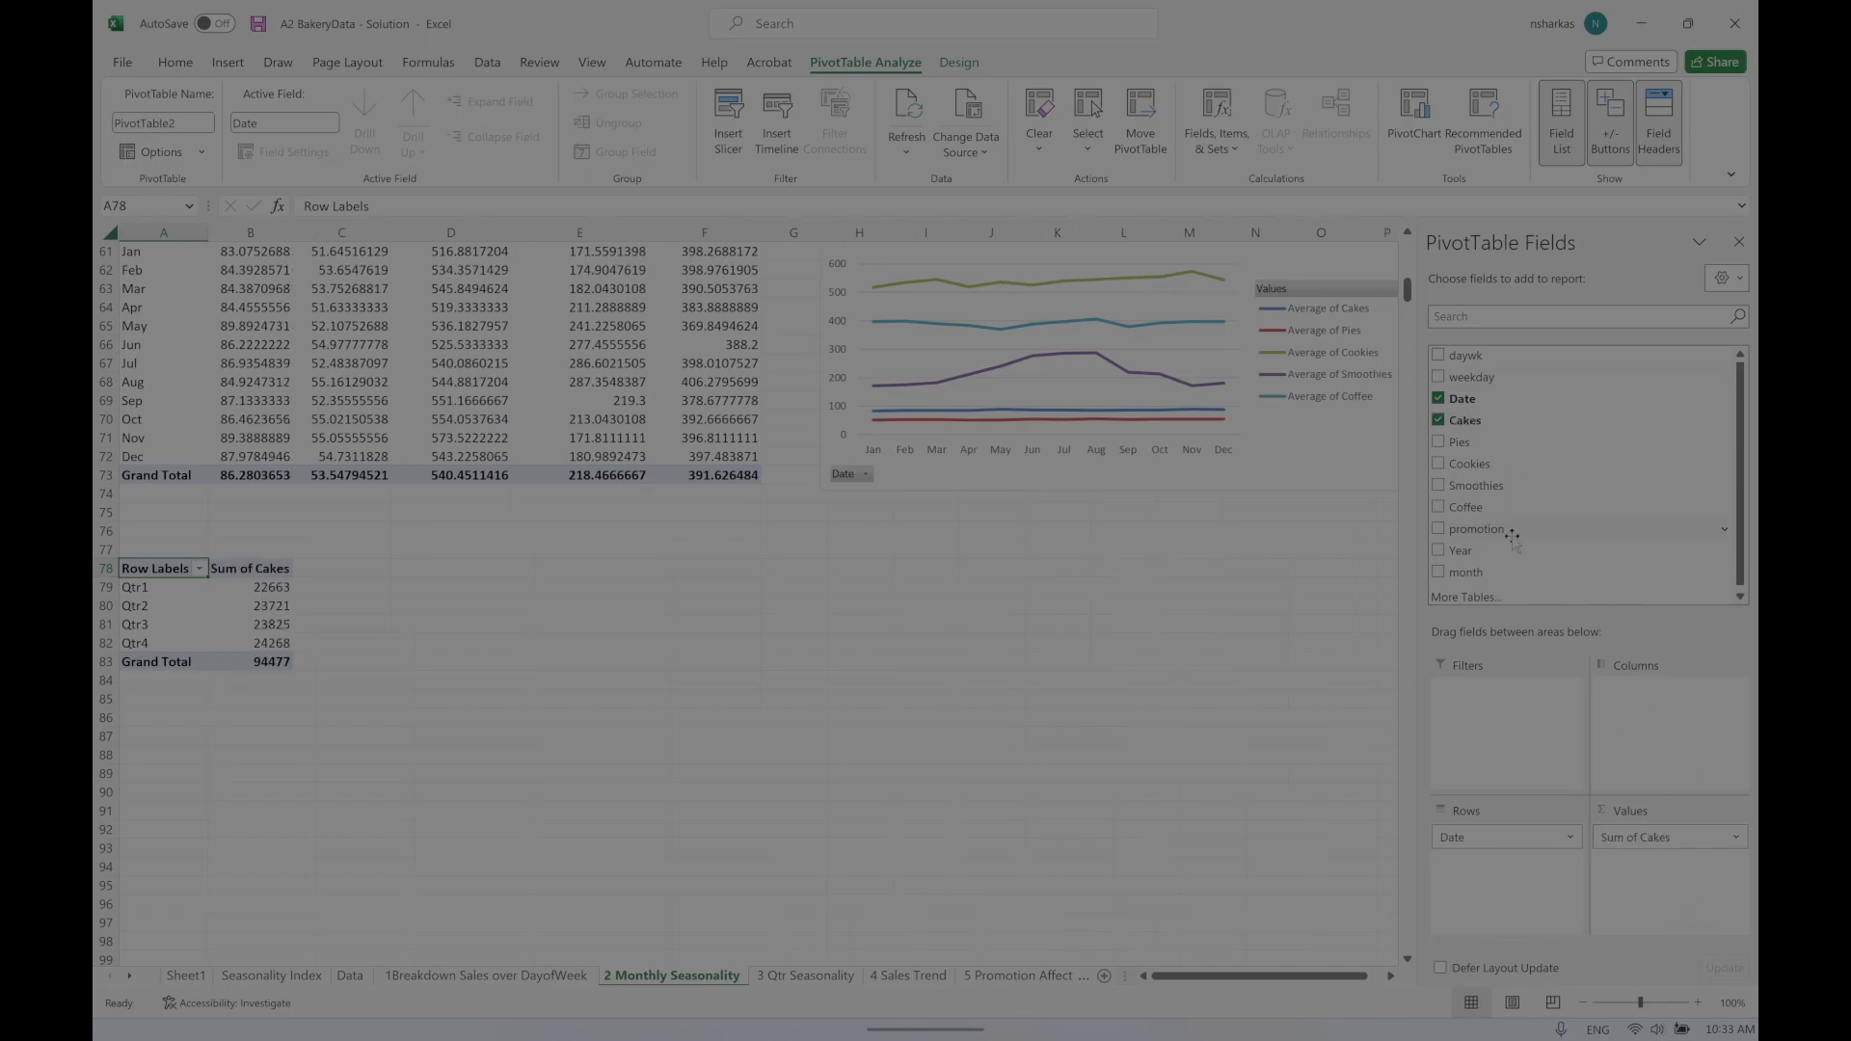
click(1443, 443)
click(1440, 465)
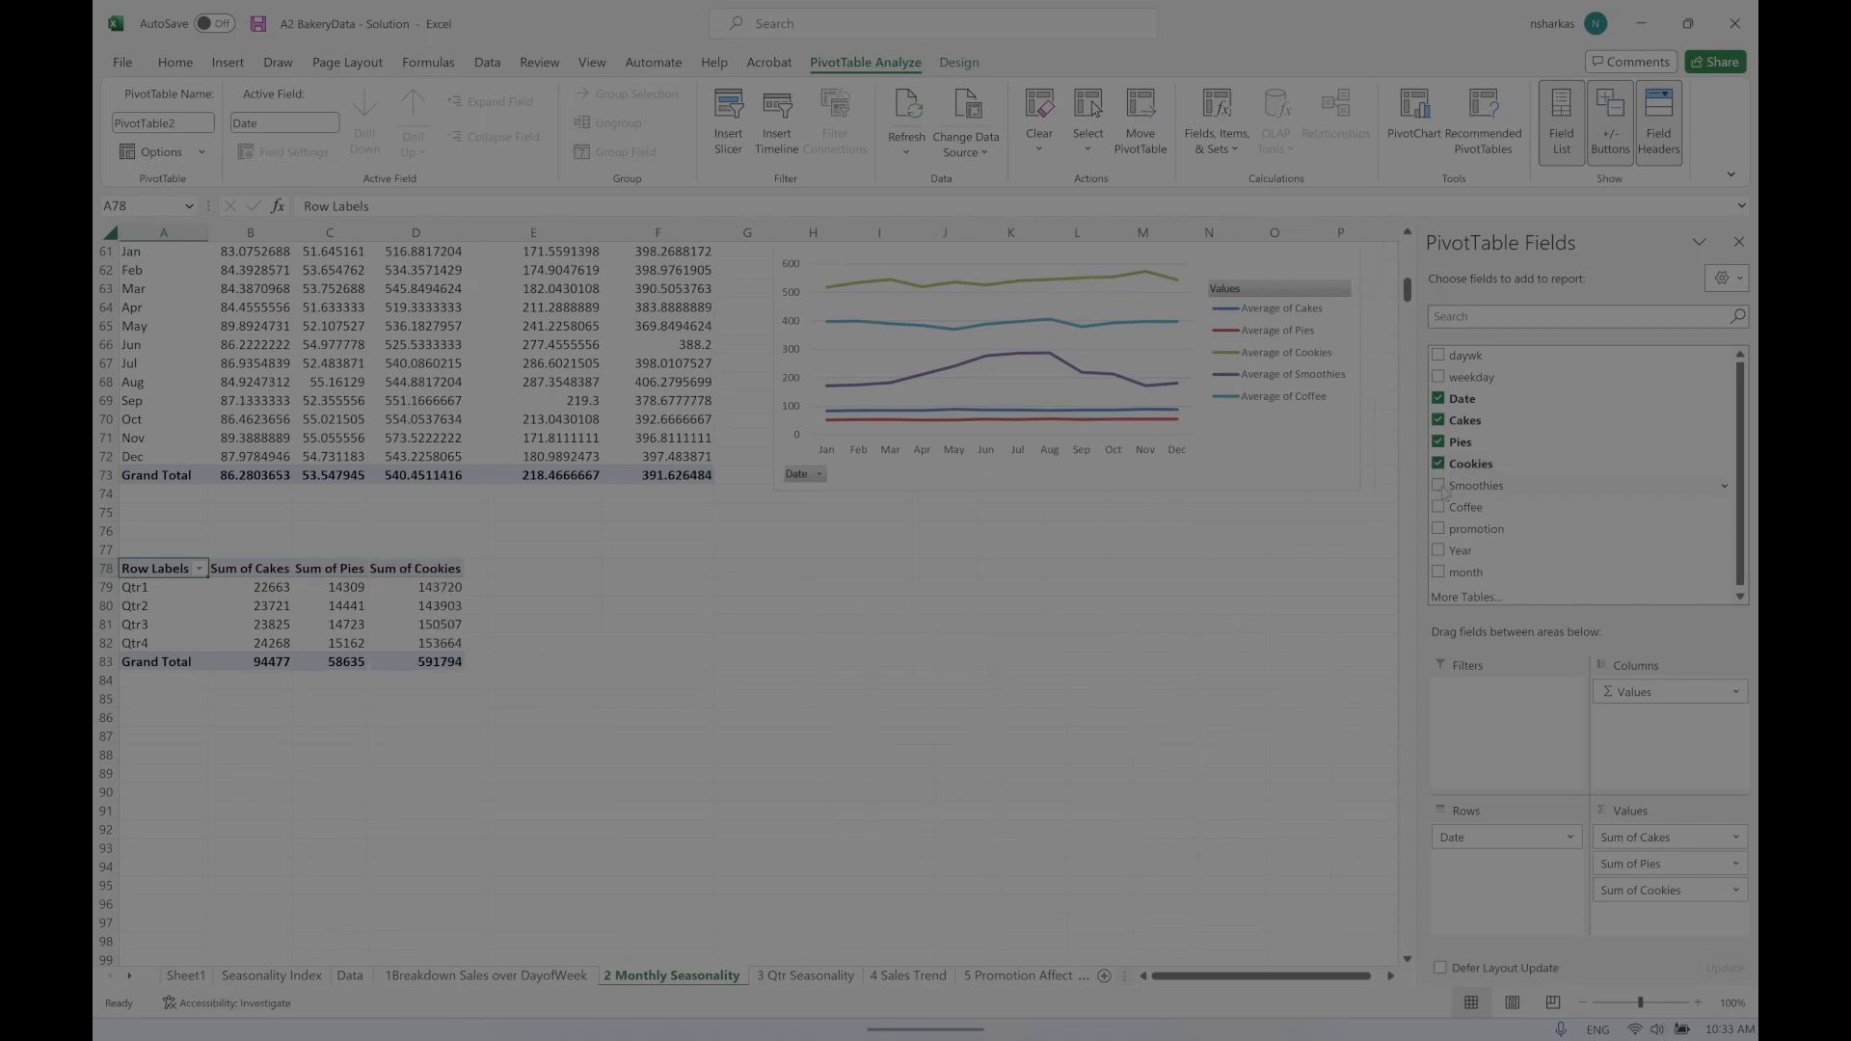
click(1440, 486)
click(1440, 508)
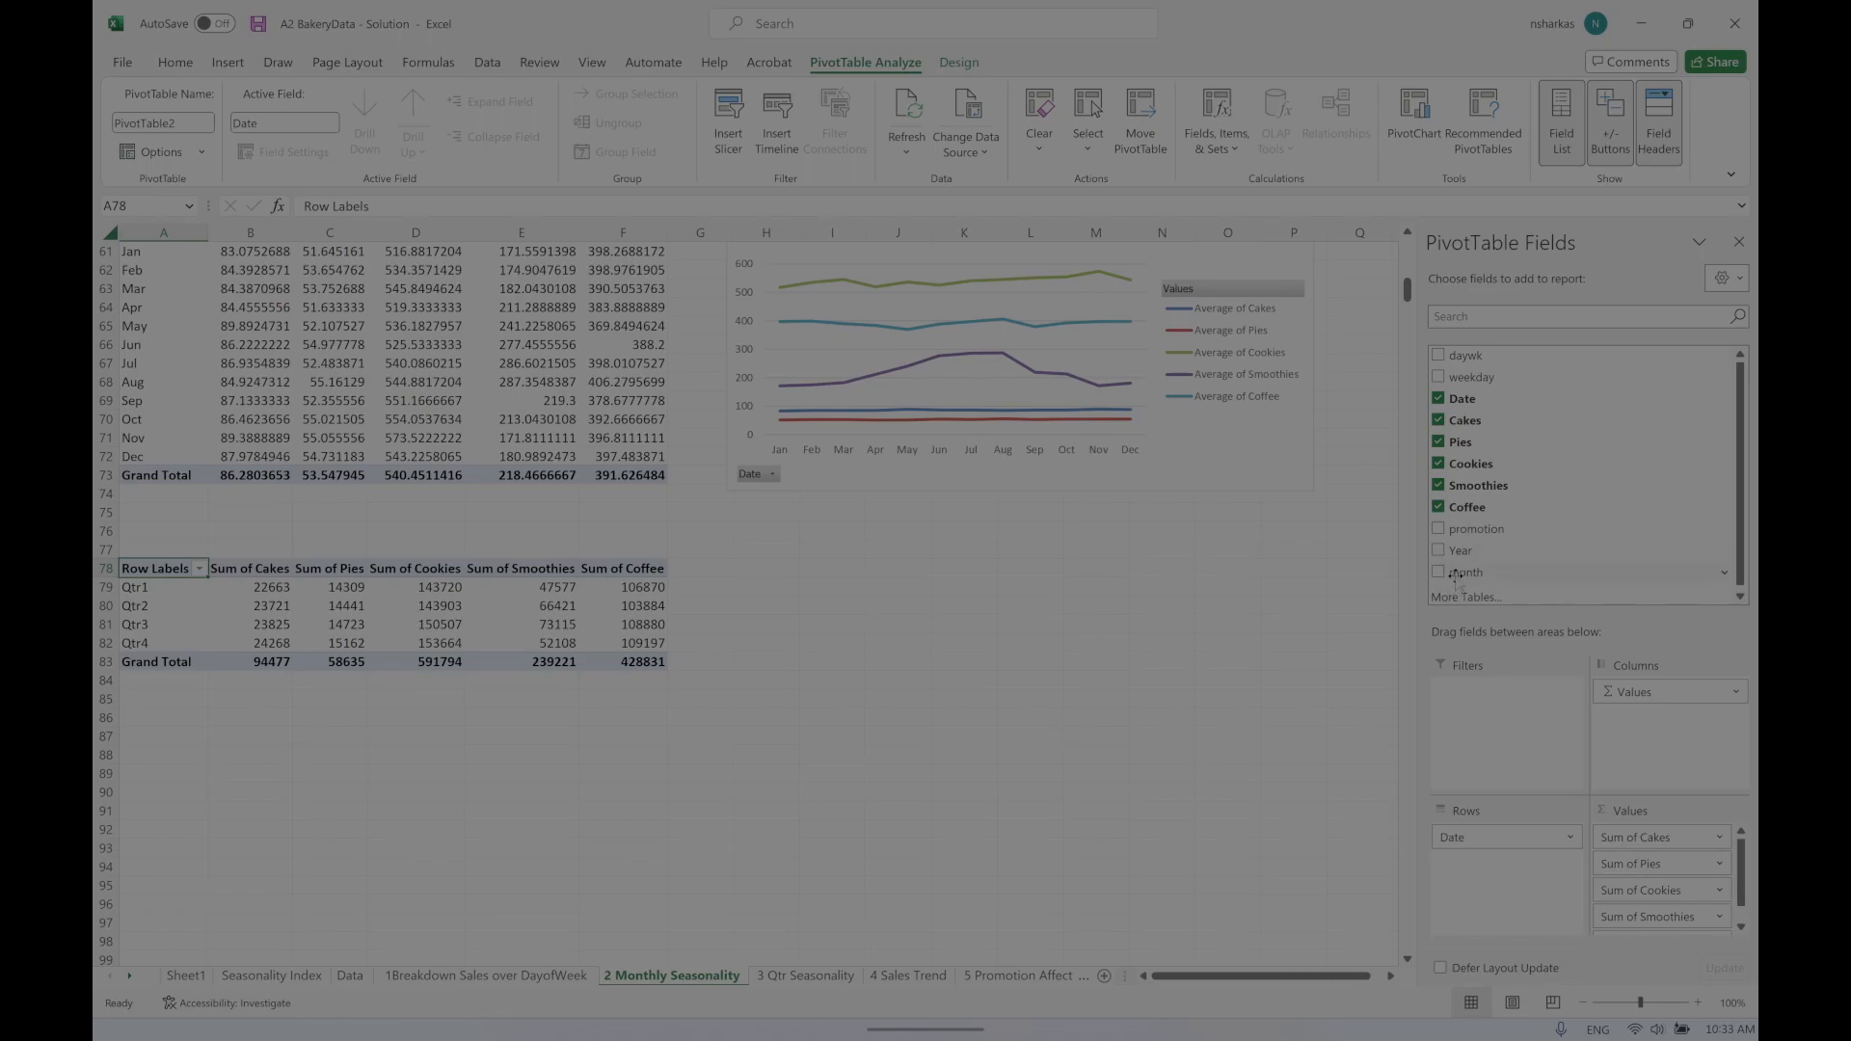
Step: Try month as the PivotTable's report filter, and use the Year field there instead
drag(1454, 576, 1481, 715)
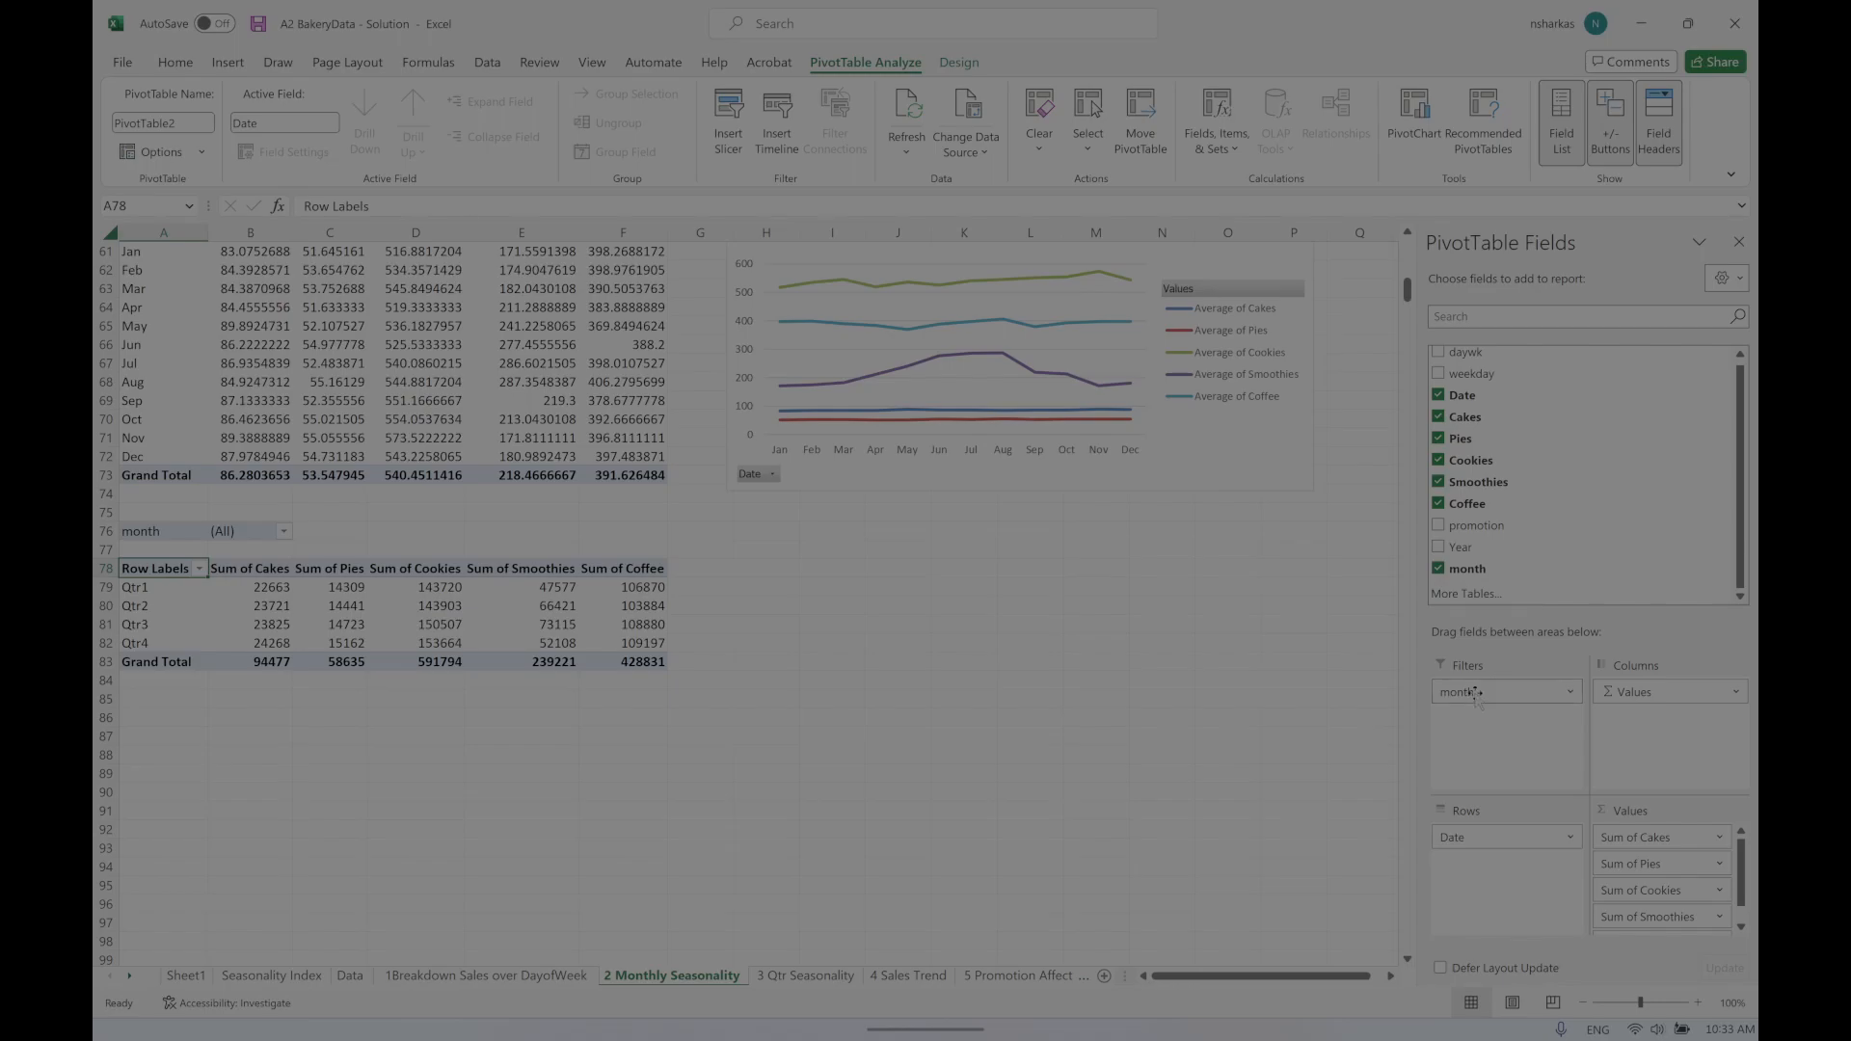
drag(1474, 692, 1489, 554)
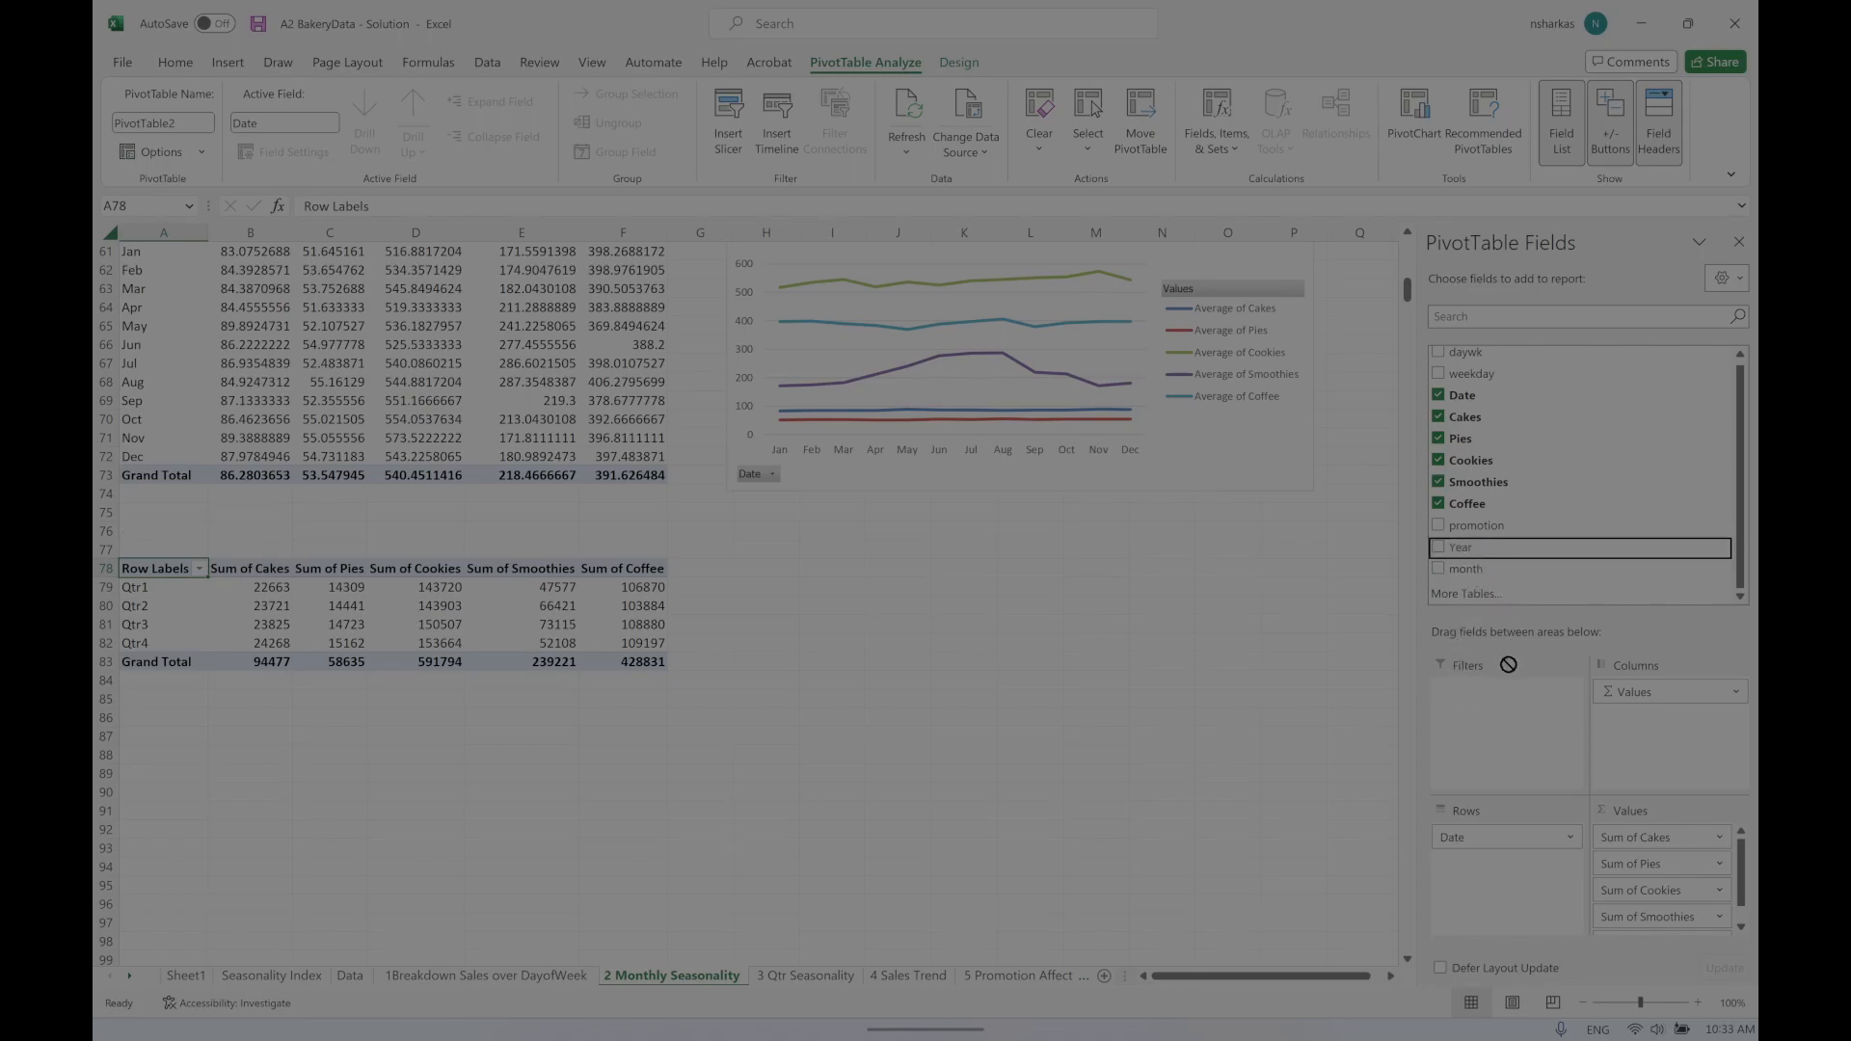
drag(1507, 664, 1469, 691)
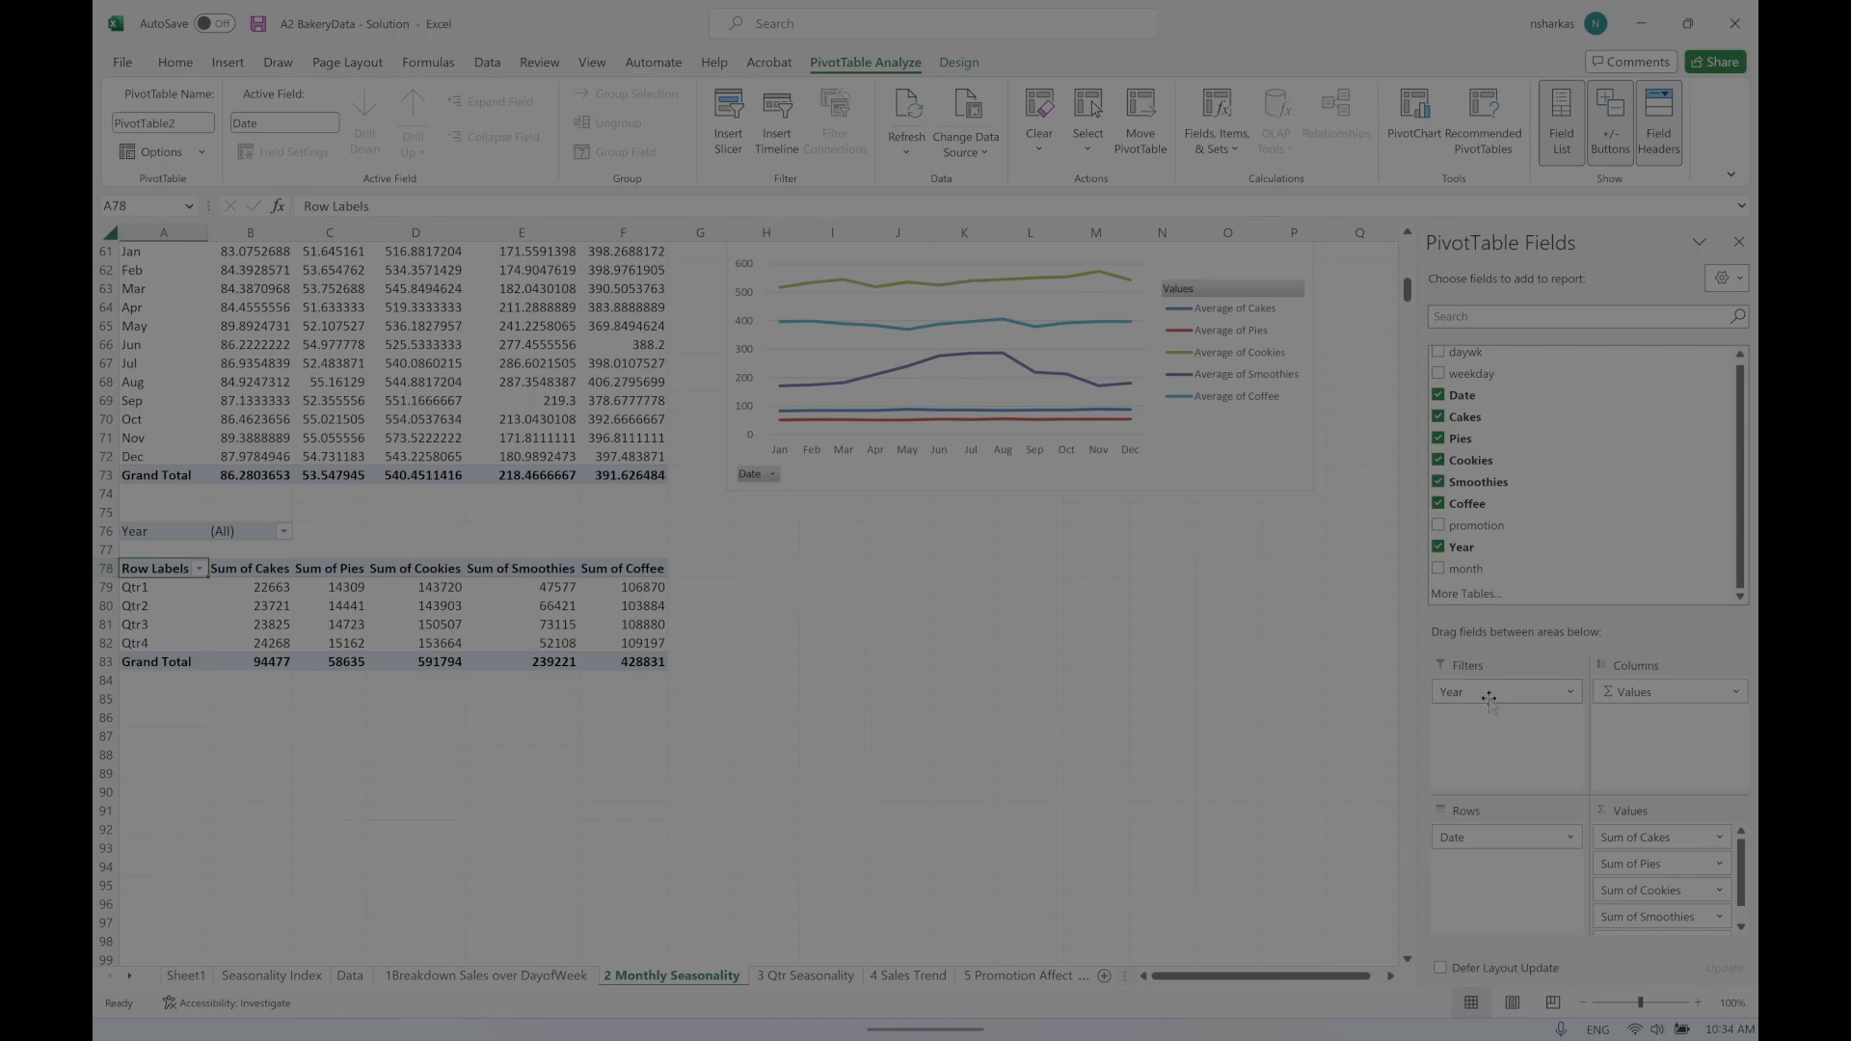
Step: Summarize the Cakes values by Average and give the field the custom name Avg Cakes
click(1720, 839)
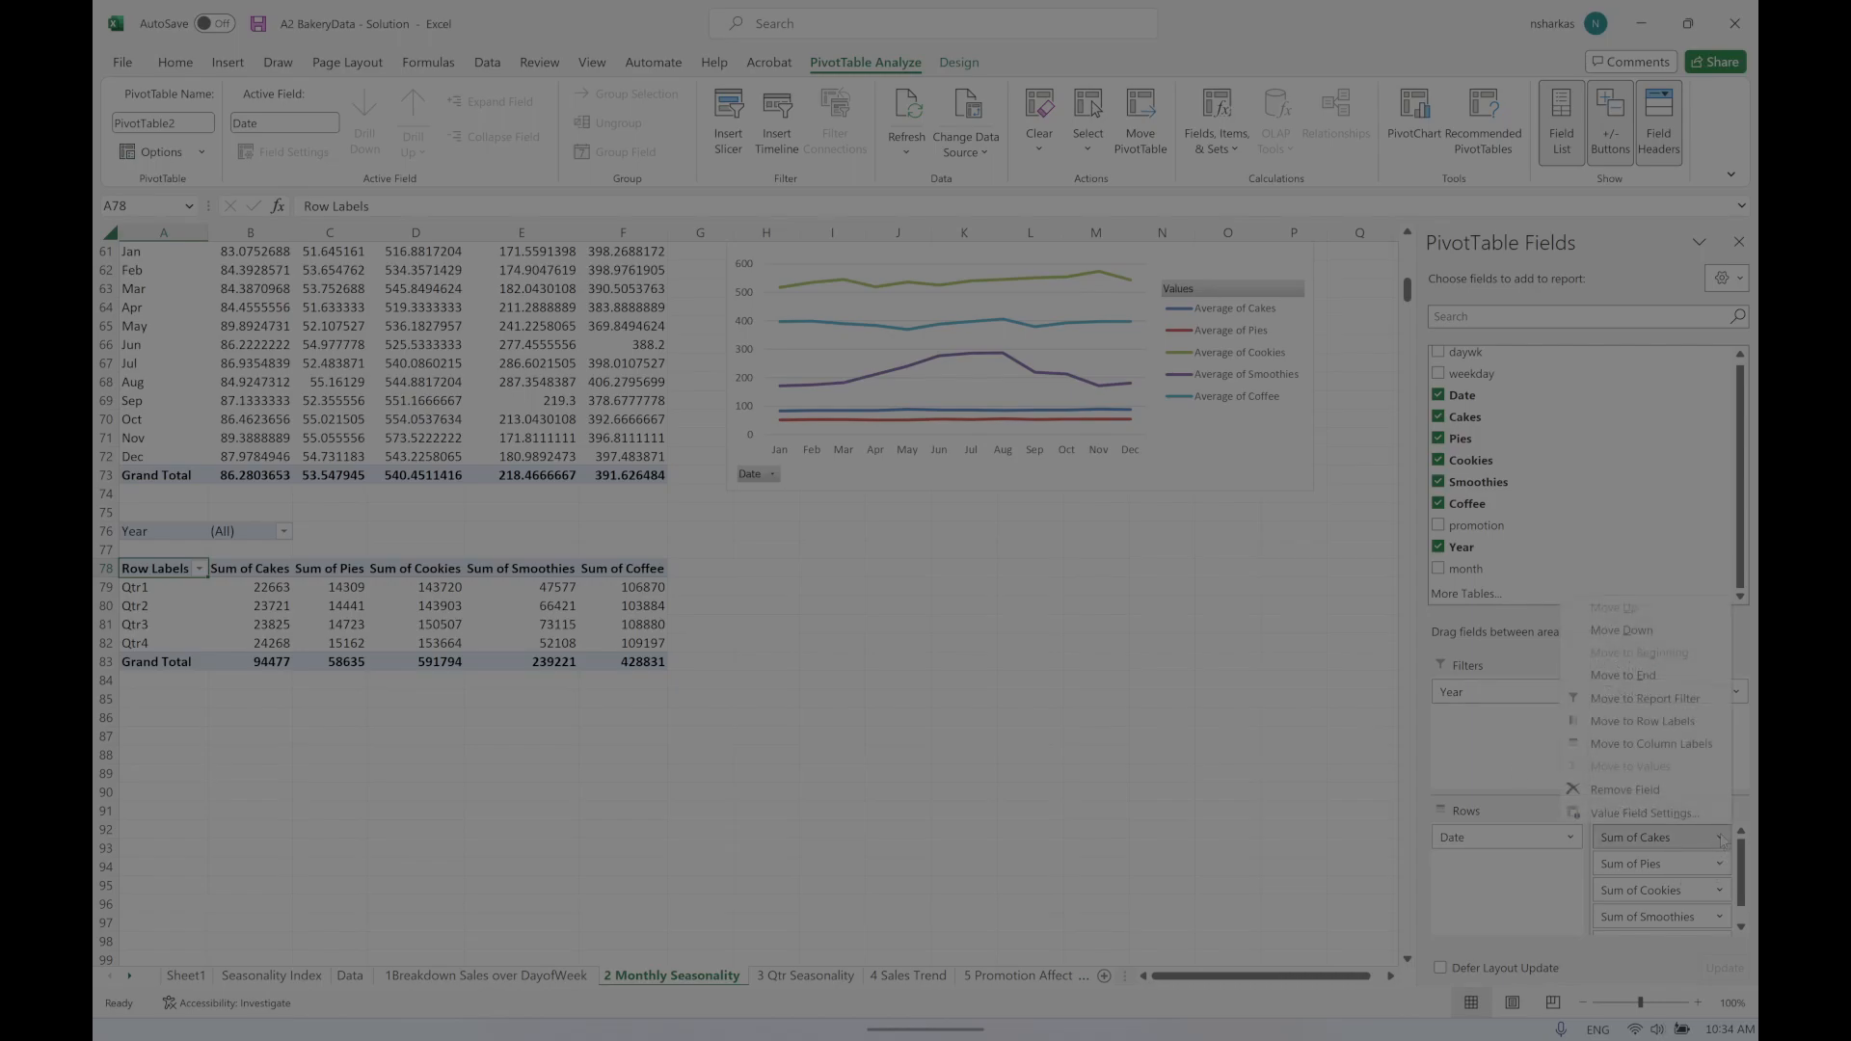
click(1648, 817)
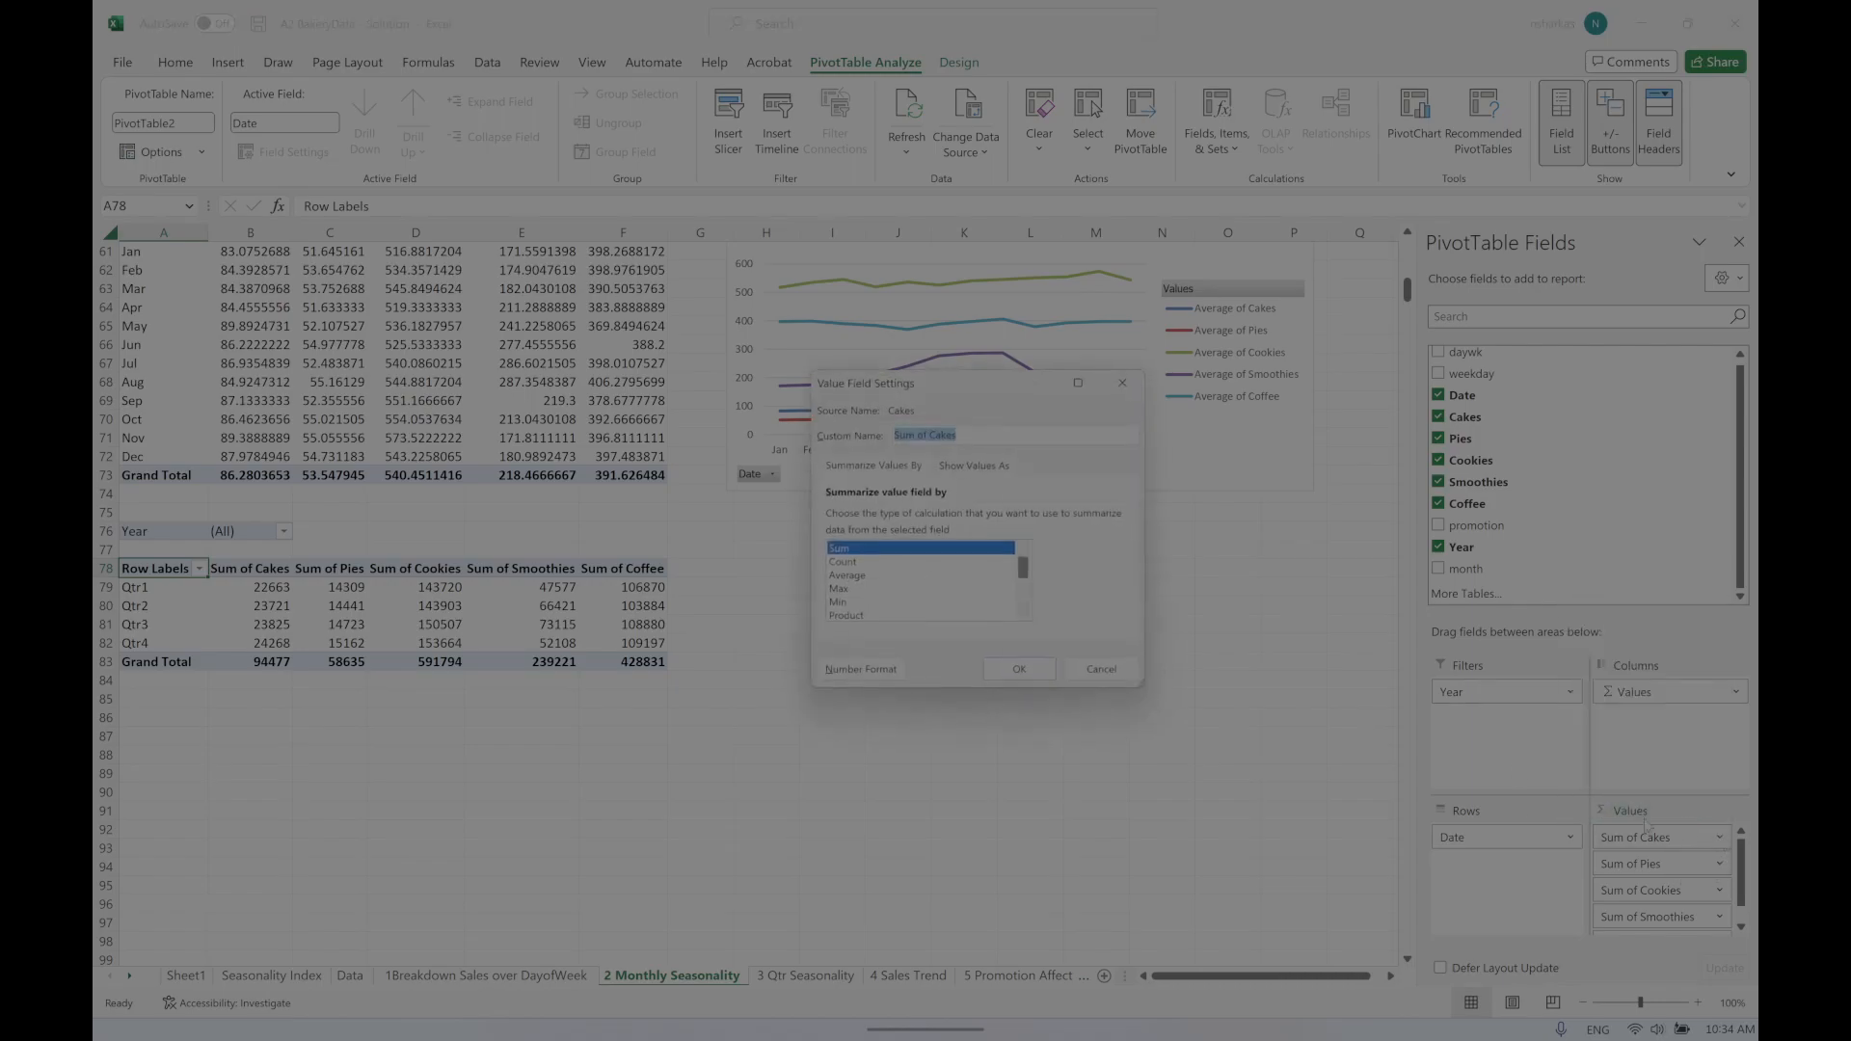
click(891, 577)
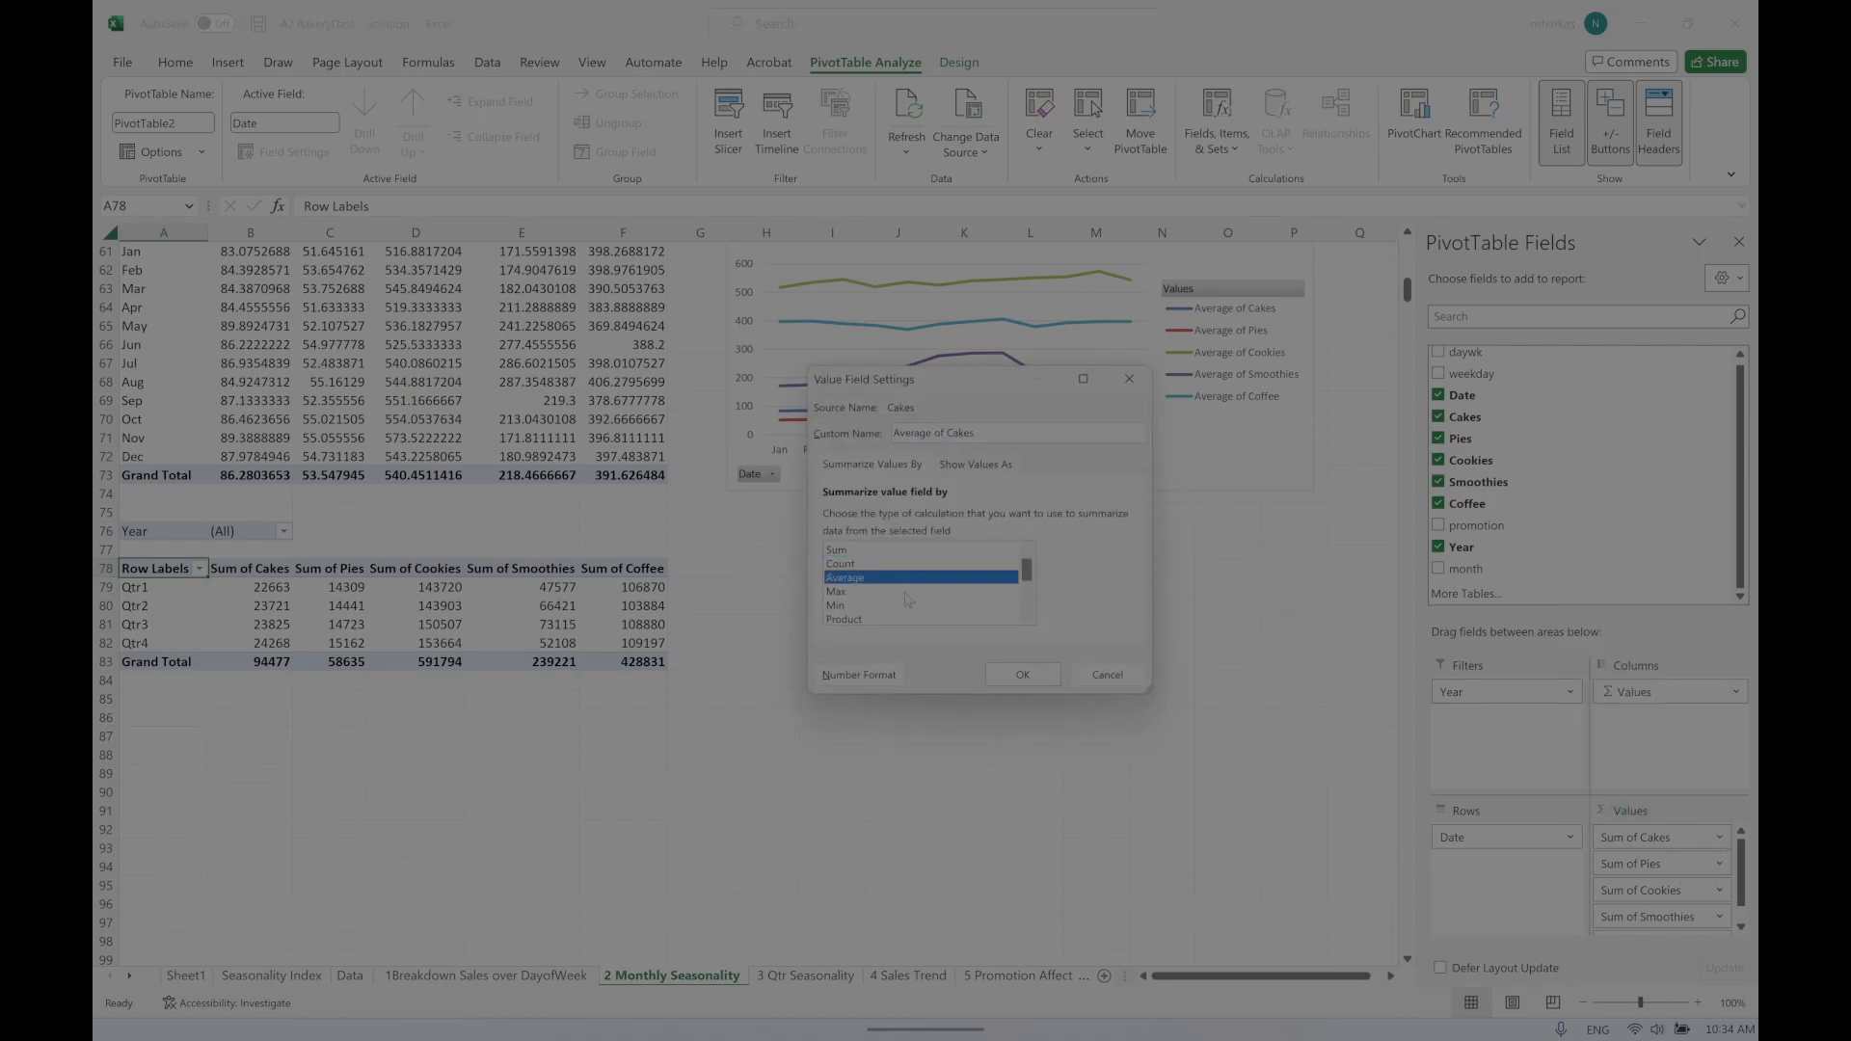
double_click(916, 435)
key(Delete)
key(Delete)
key(Delete)
key(Delete)
click(1021, 675)
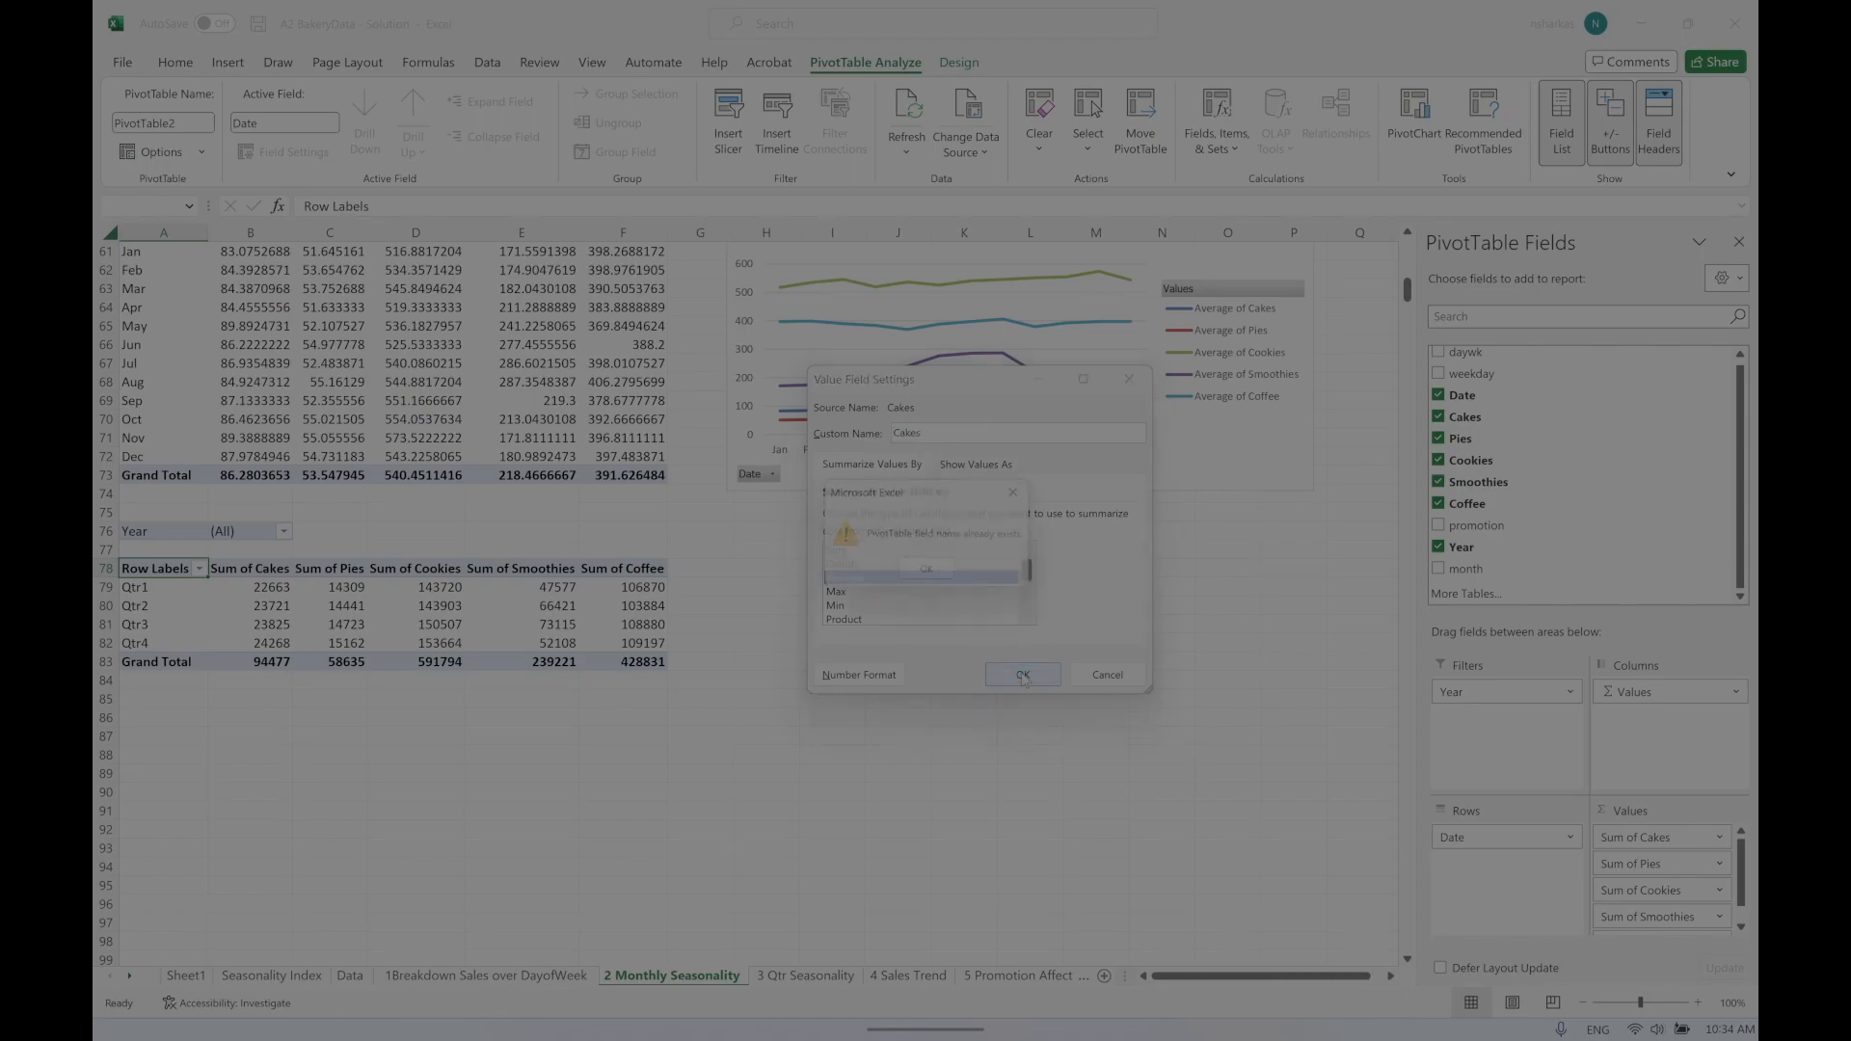
click(928, 576)
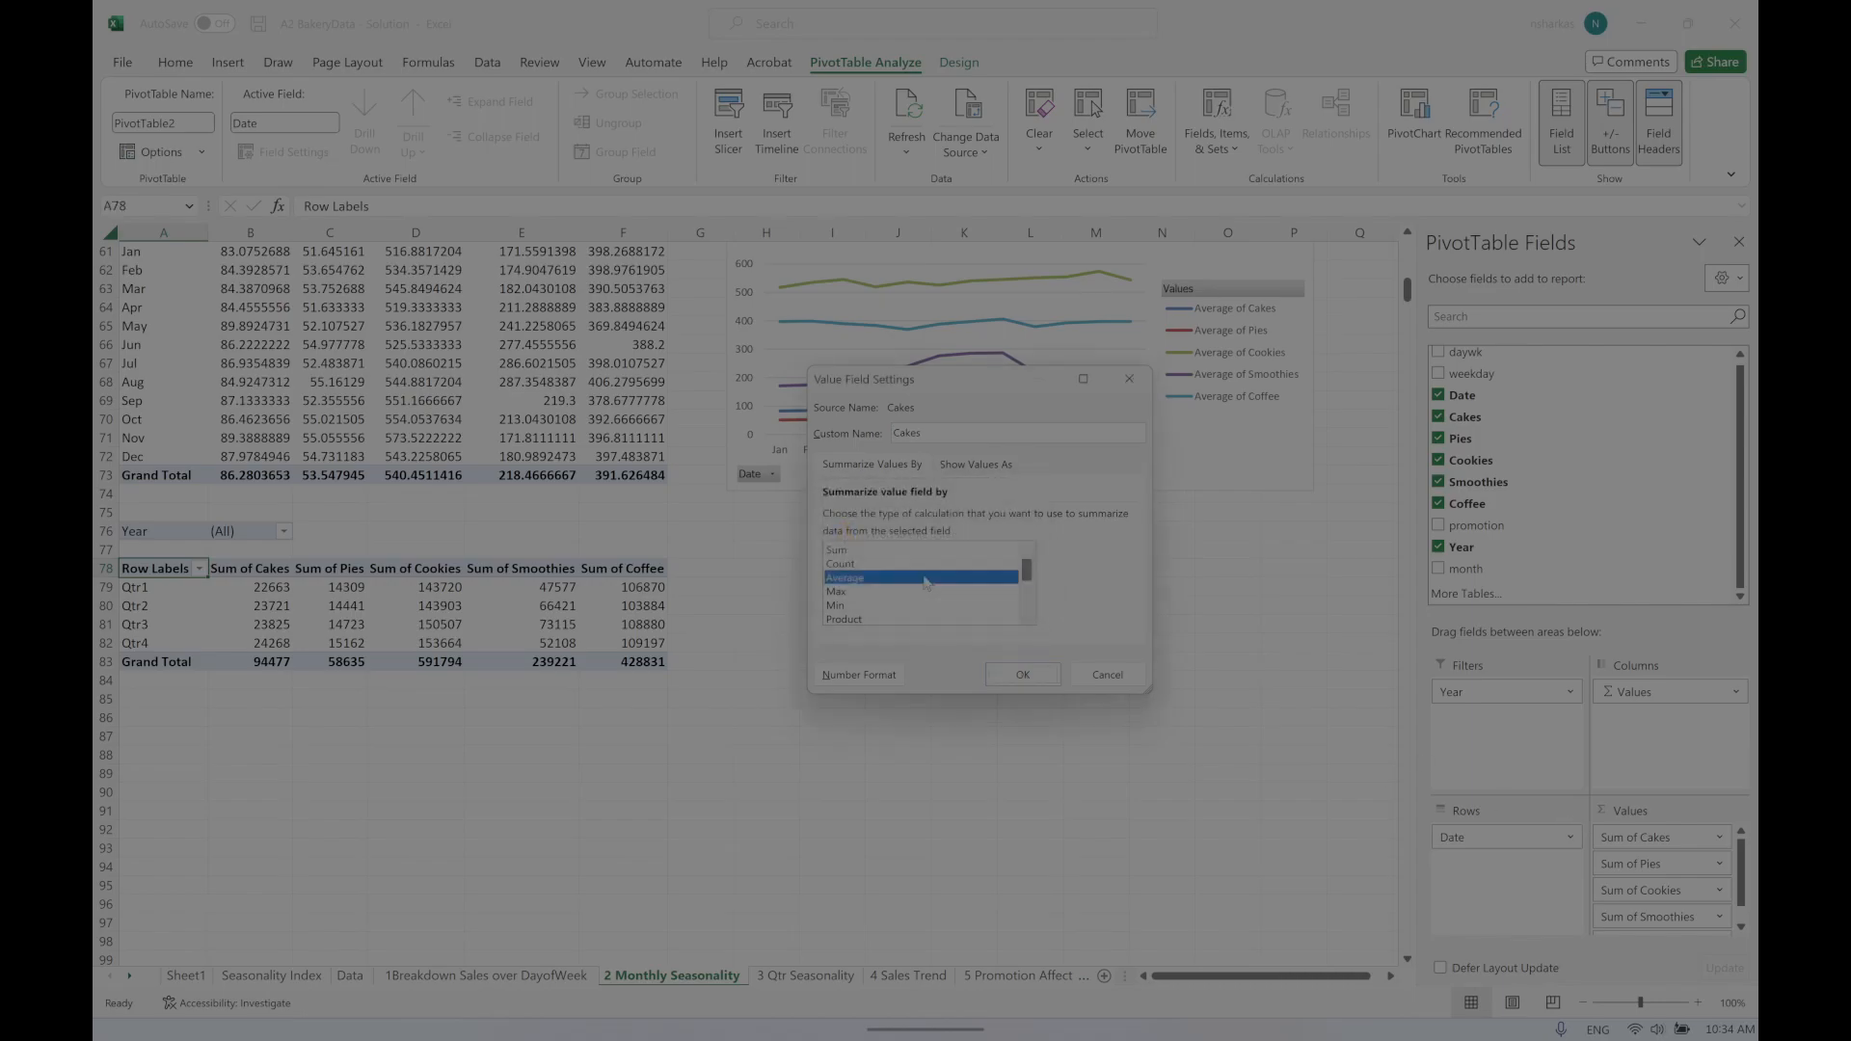
click(1003, 679)
click(920, 576)
text(vg)
click(992, 678)
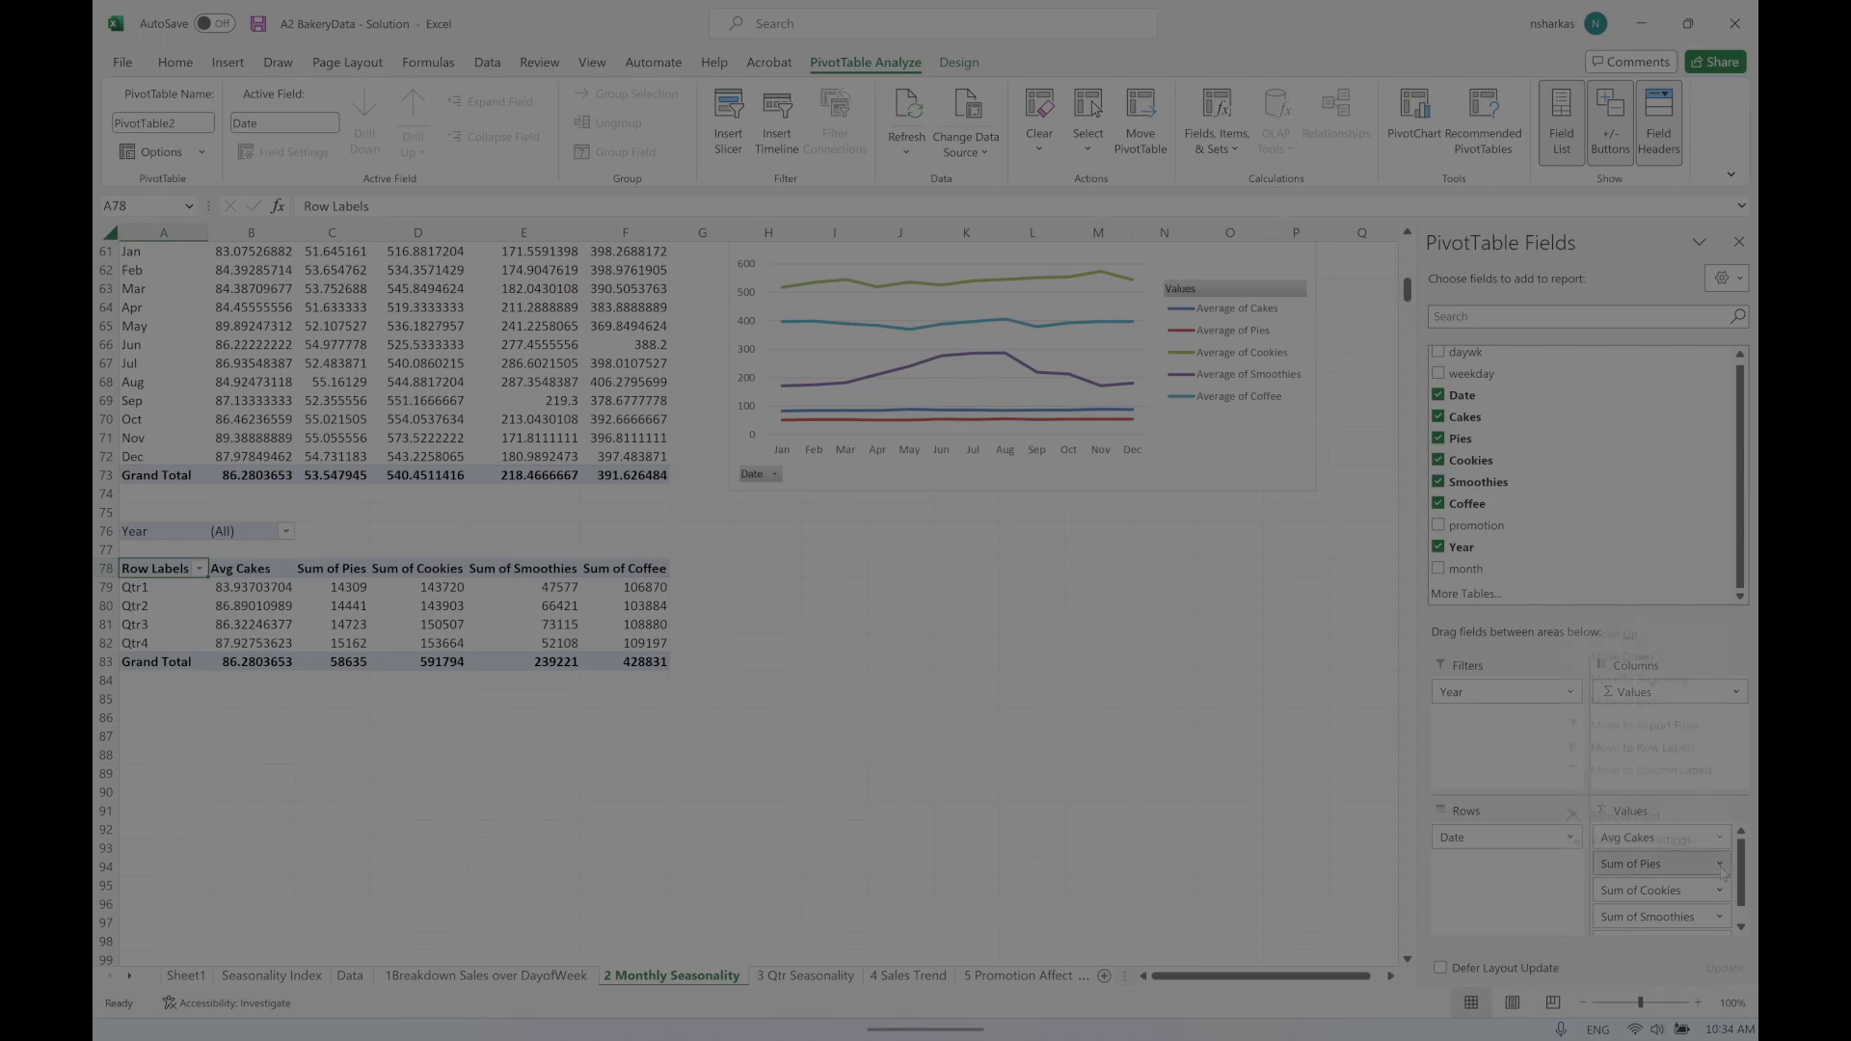
Step: Change the summary calculation of the Pies and Cookies values to Average
click(1694, 839)
click(1694, 842)
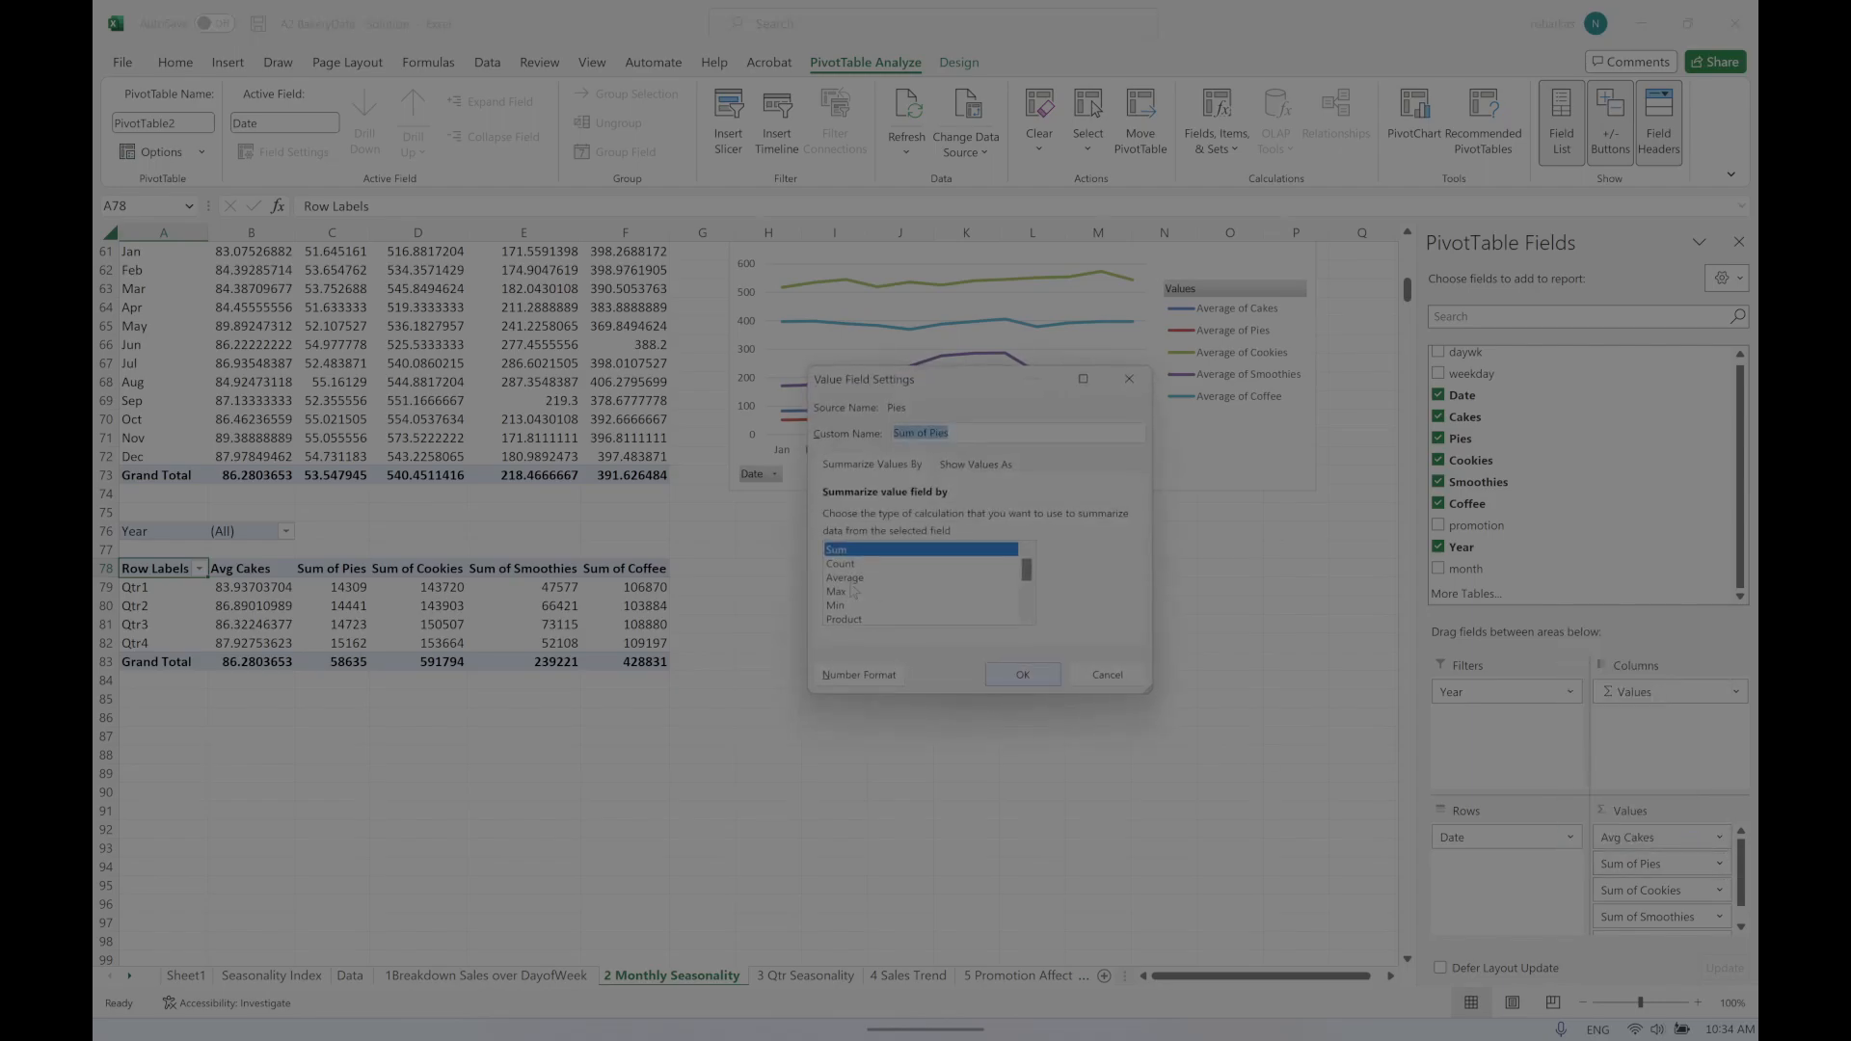
click(870, 578)
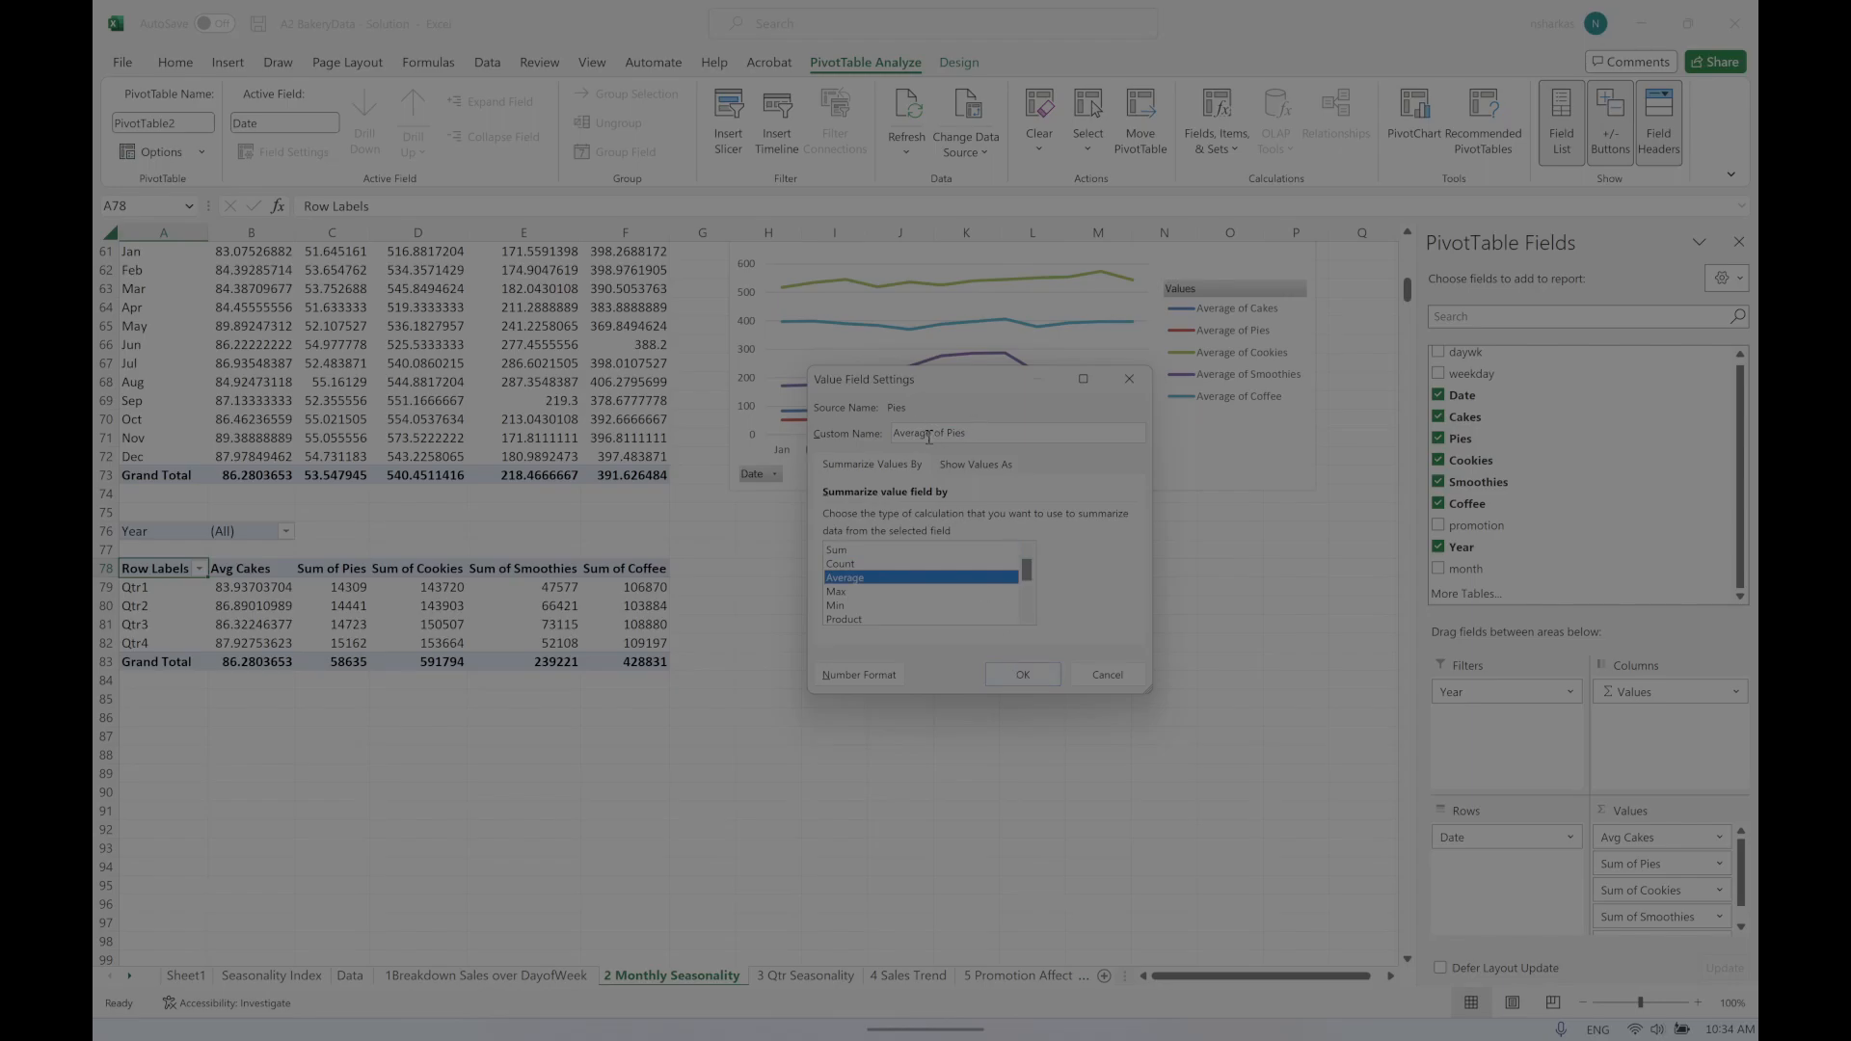
click(1022, 673)
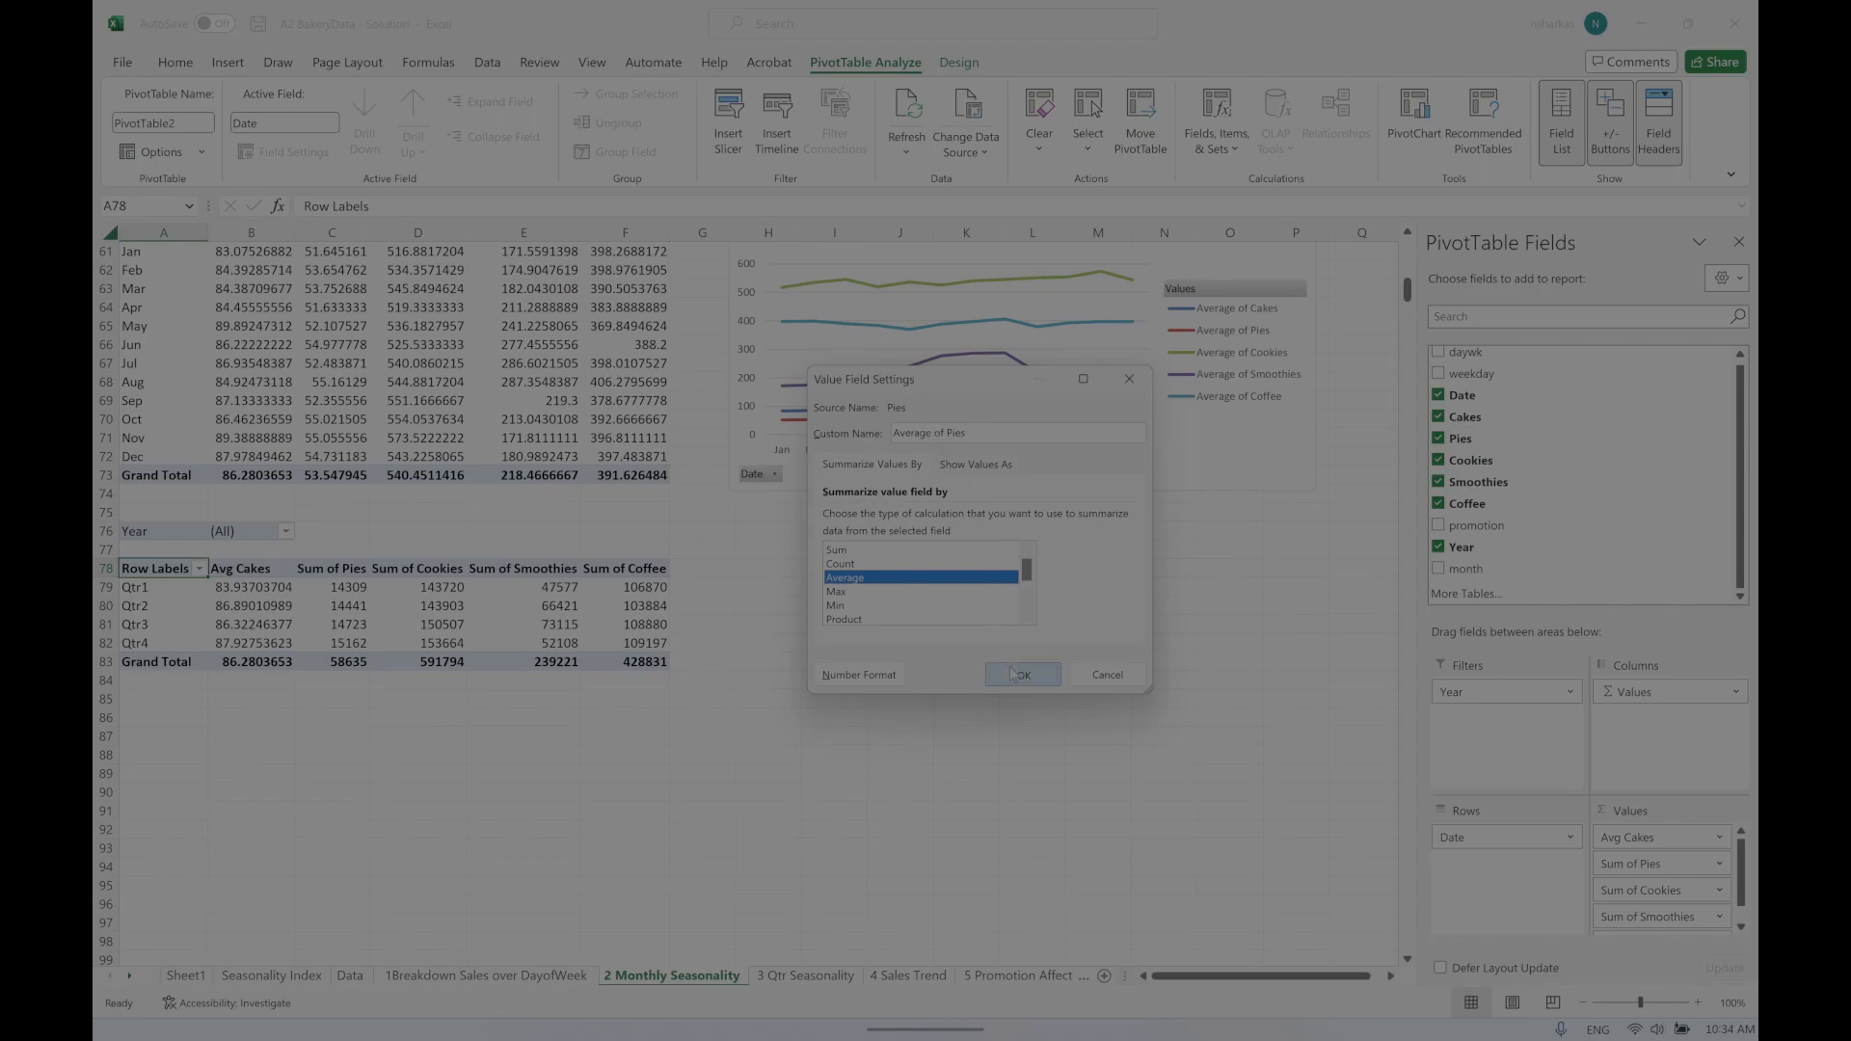
click(1720, 890)
click(1649, 888)
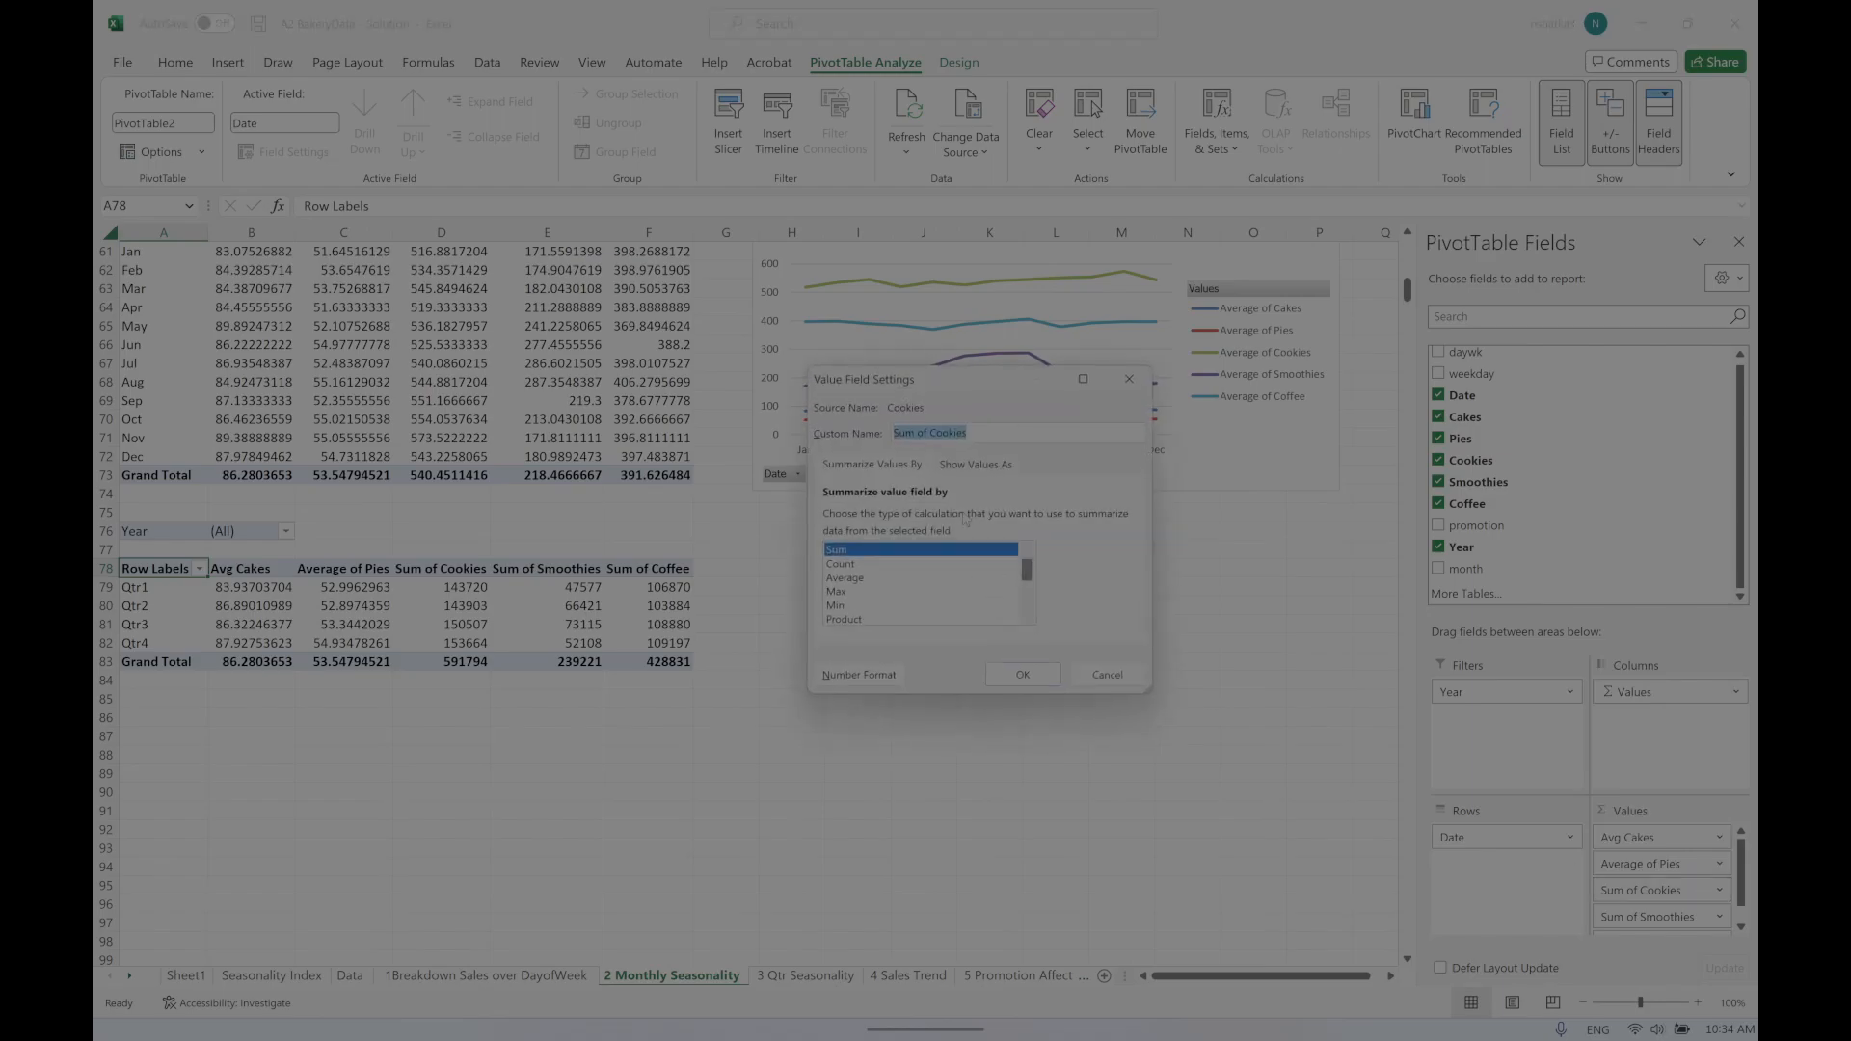
click(848, 578)
click(1021, 674)
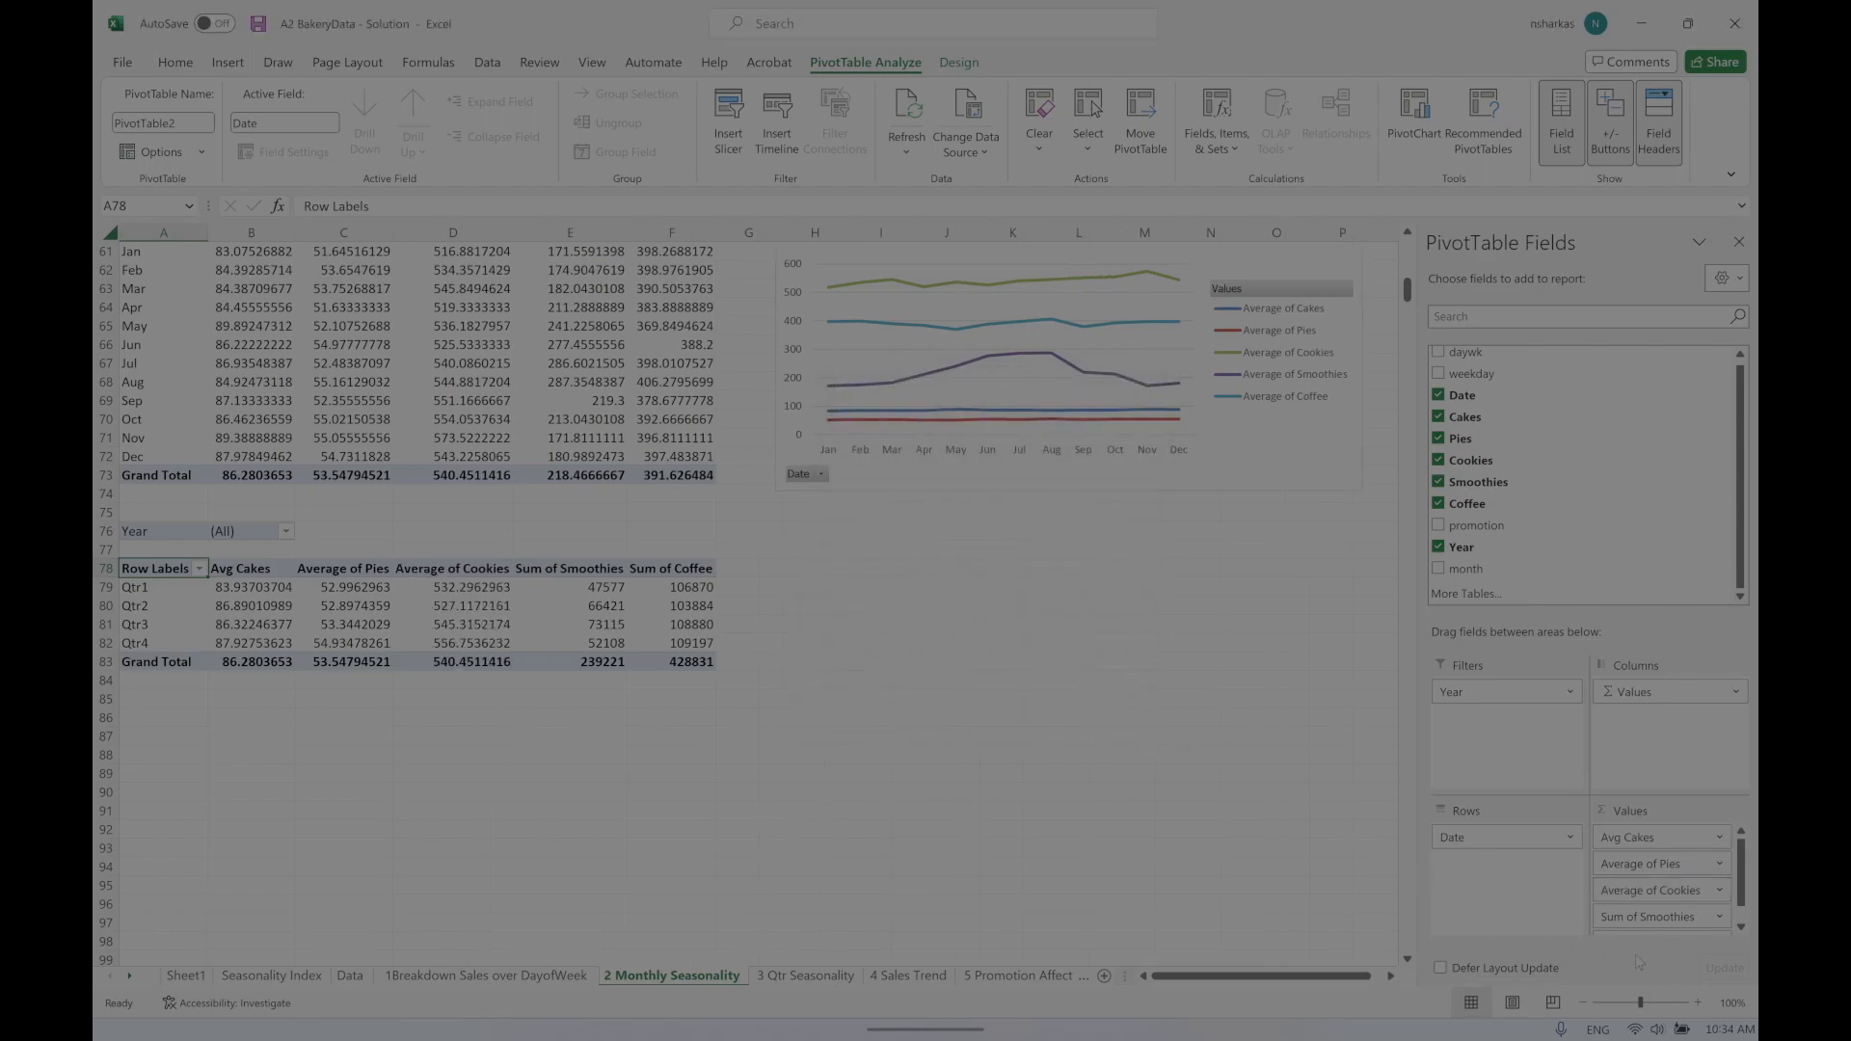
Step: Change the summary calculation of the Smoothies and Coffee values to Average
click(1718, 917)
click(1649, 894)
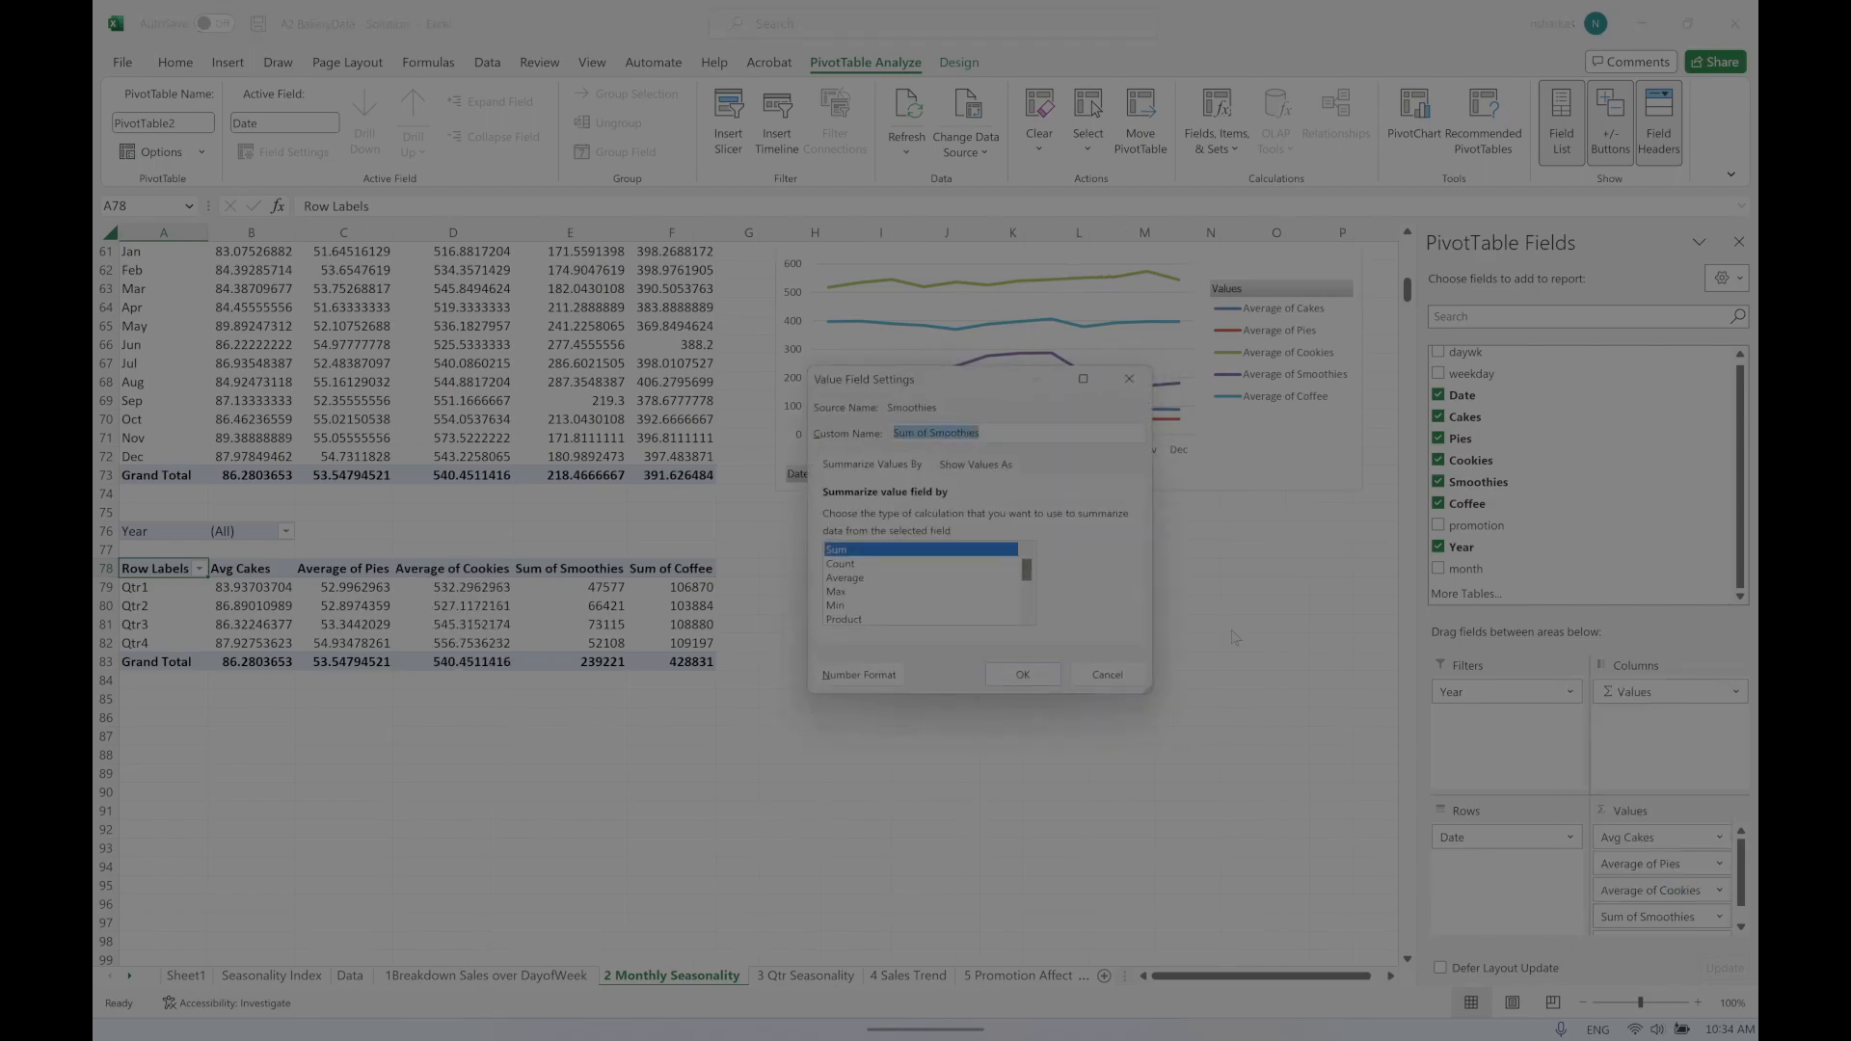
click(862, 579)
click(999, 677)
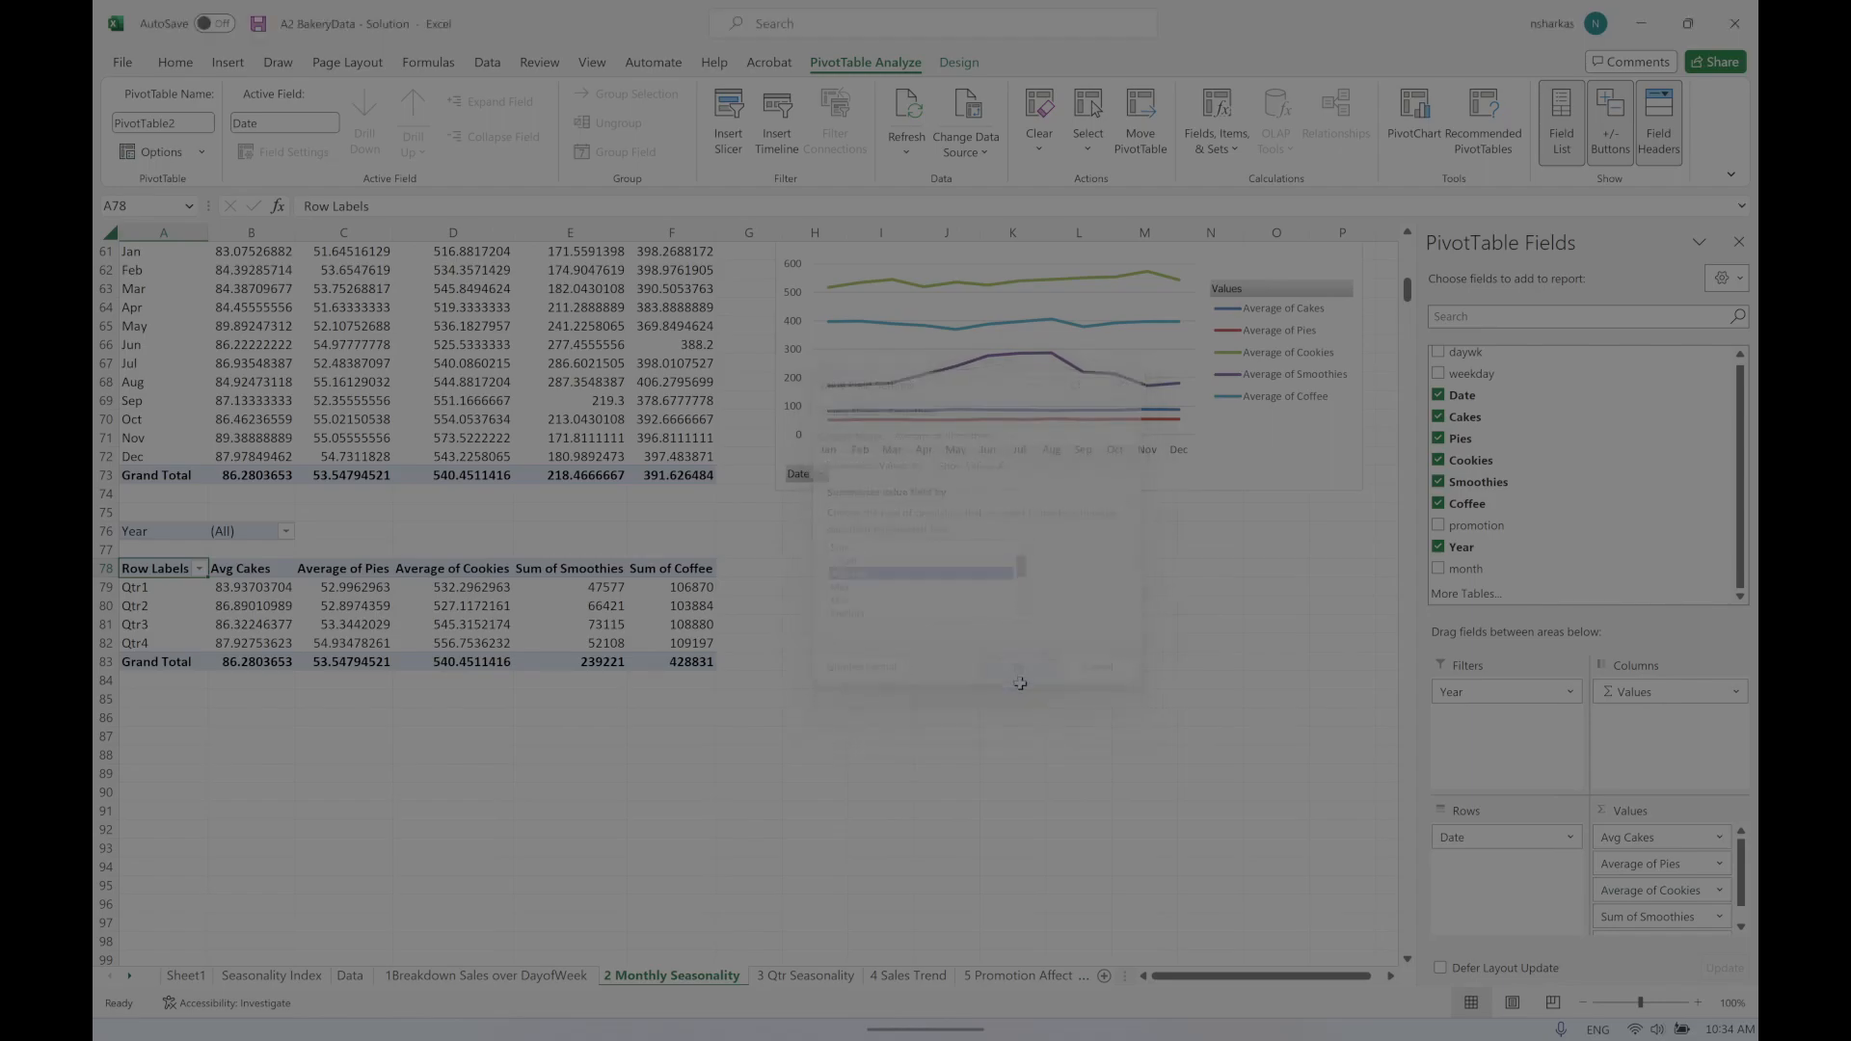
click(1718, 916)
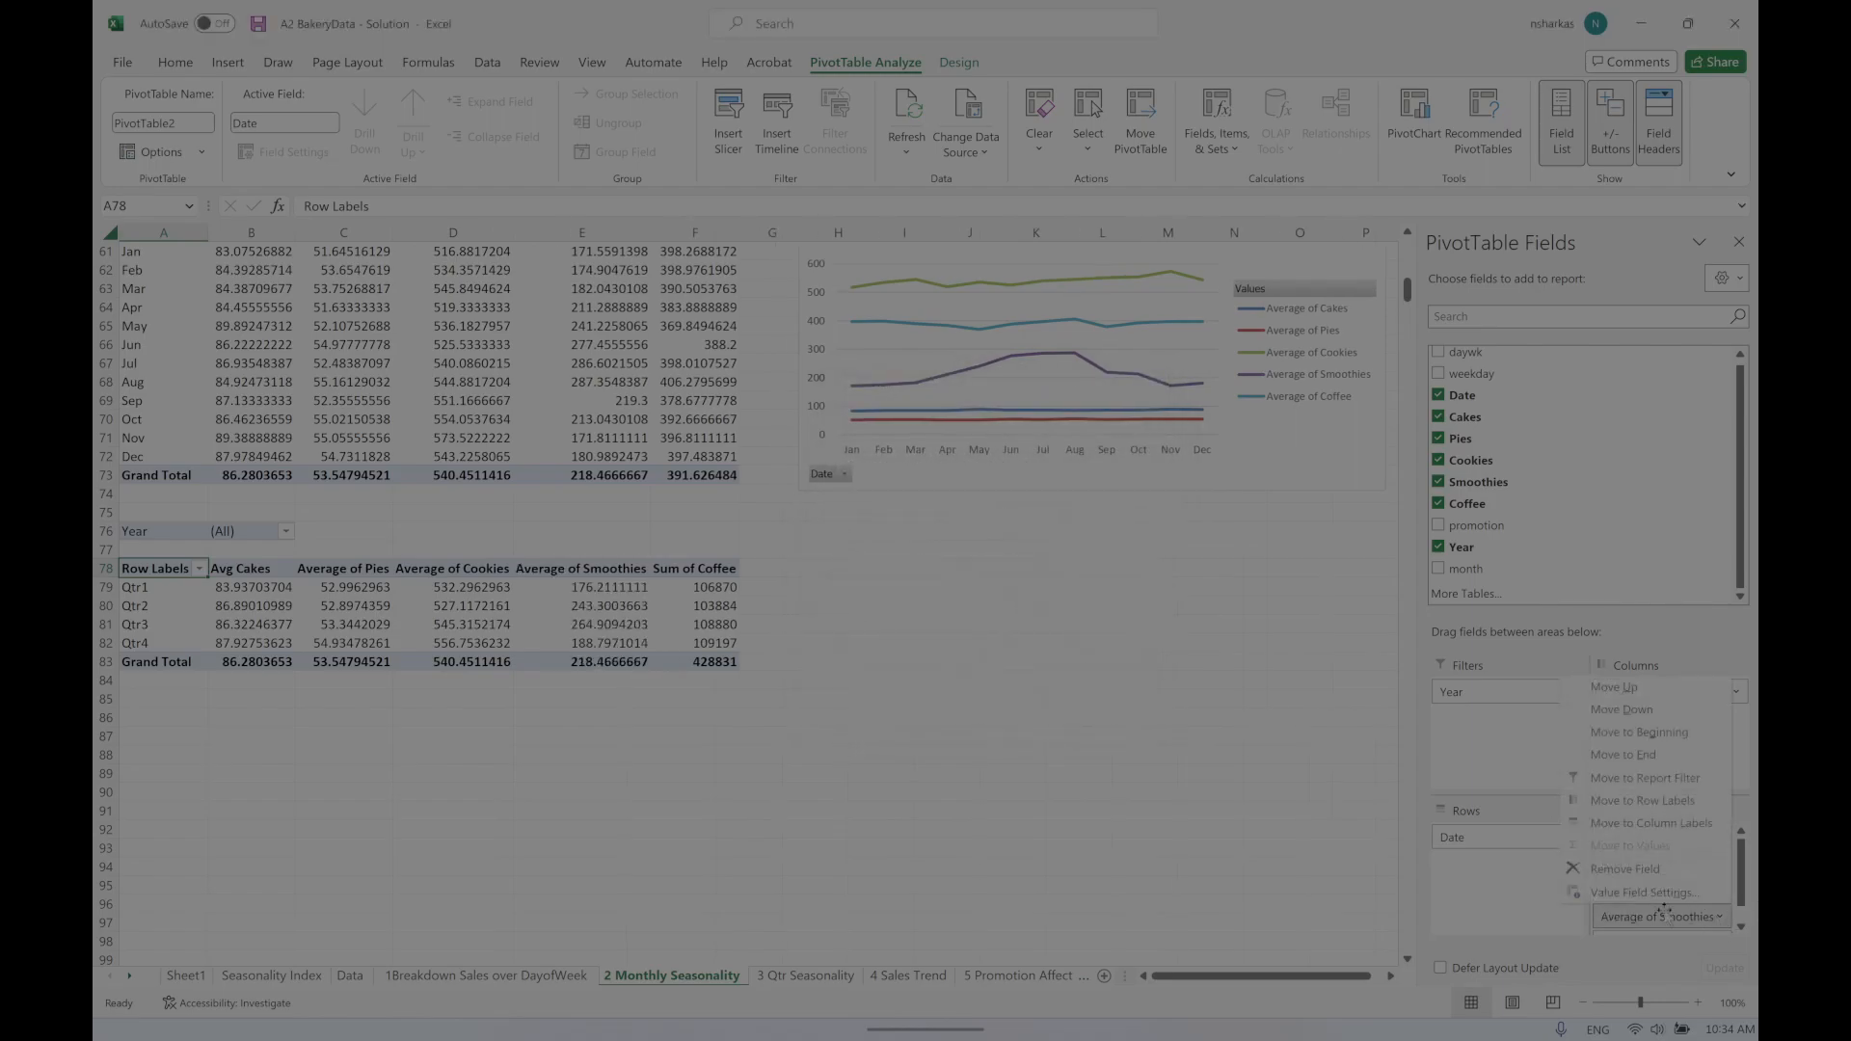
click(1640, 893)
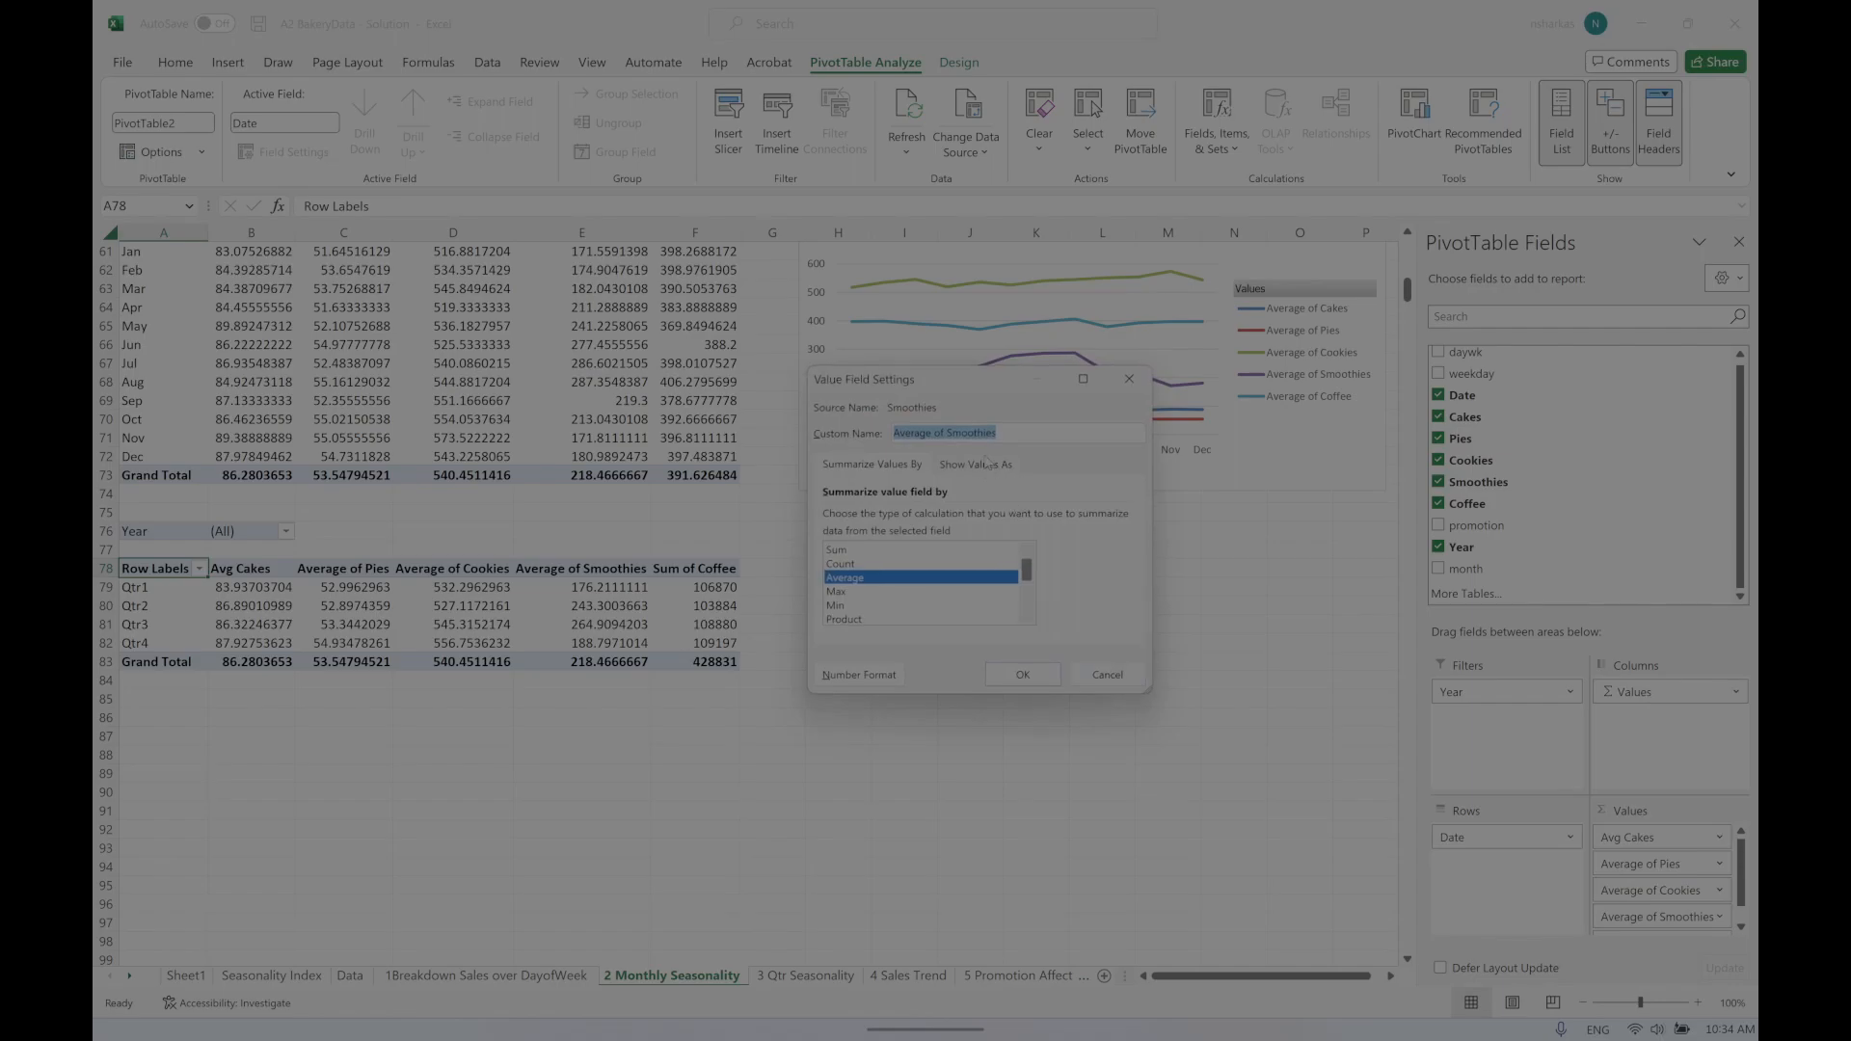
click(1023, 673)
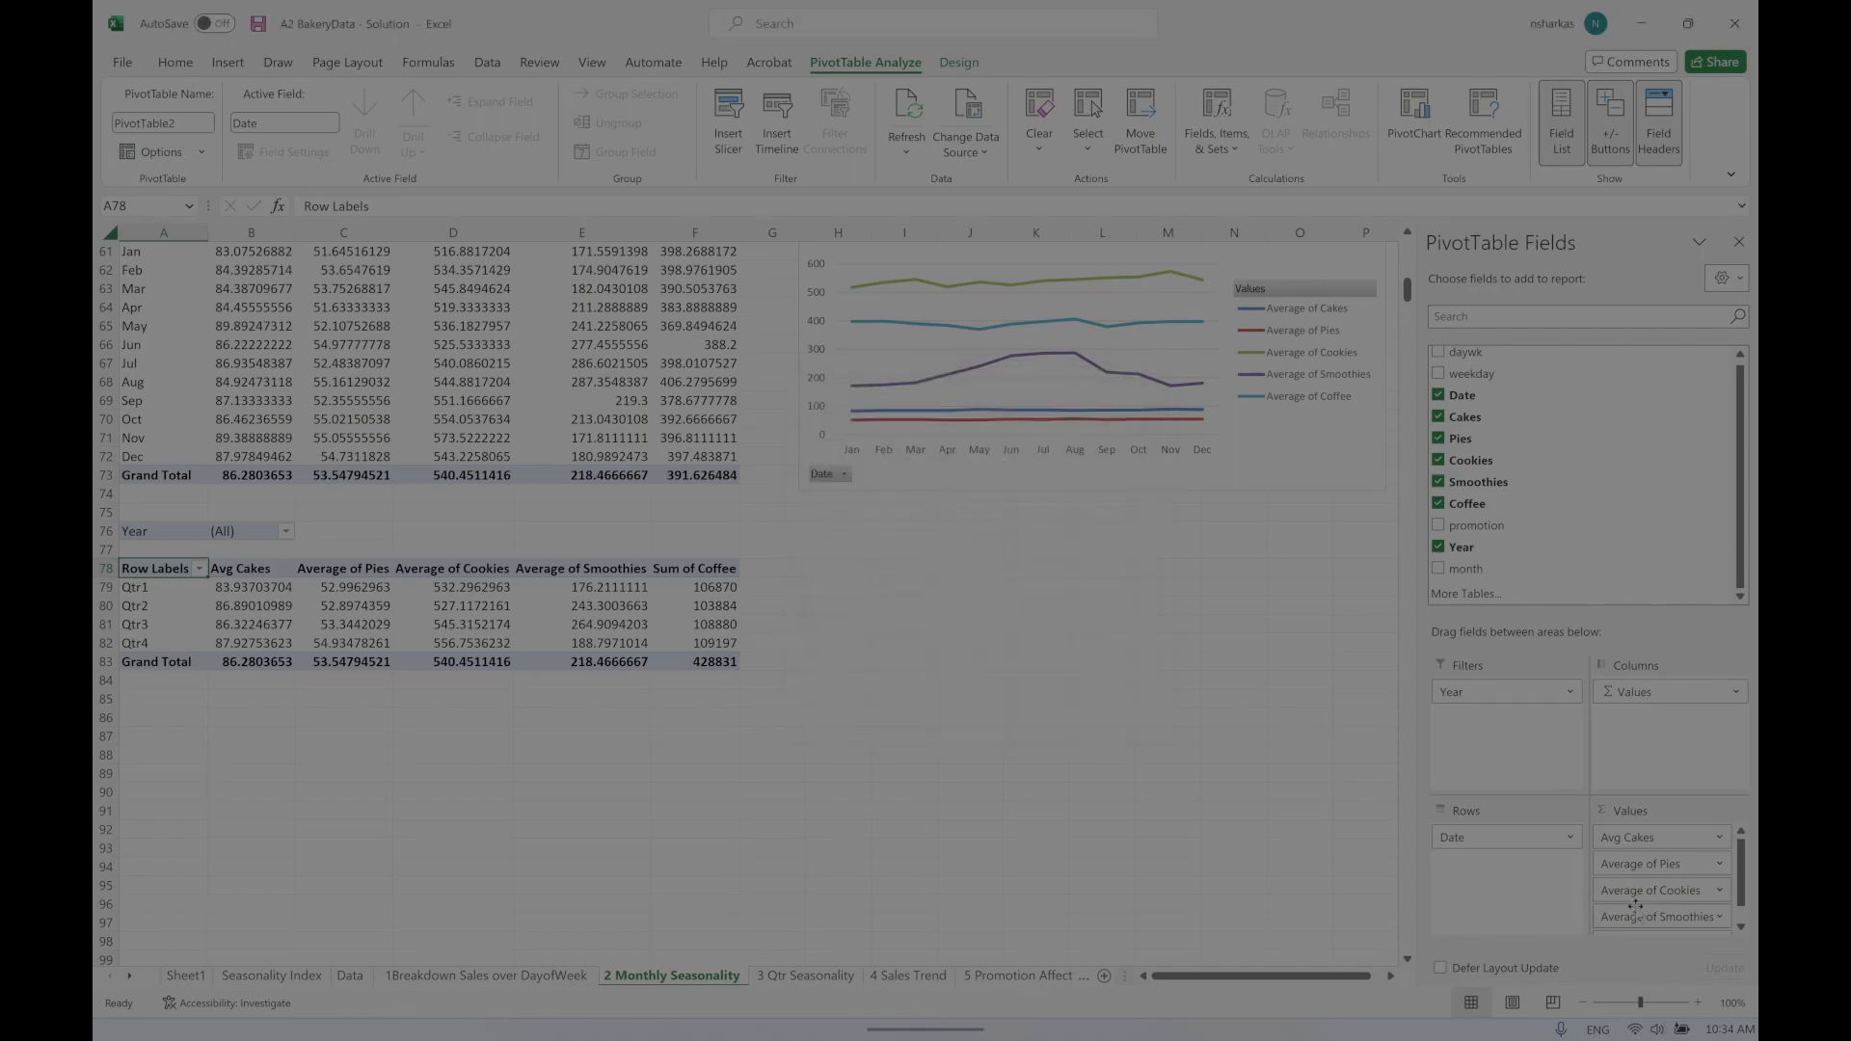
scroll(1711, 922, down, 1)
click(1717, 922)
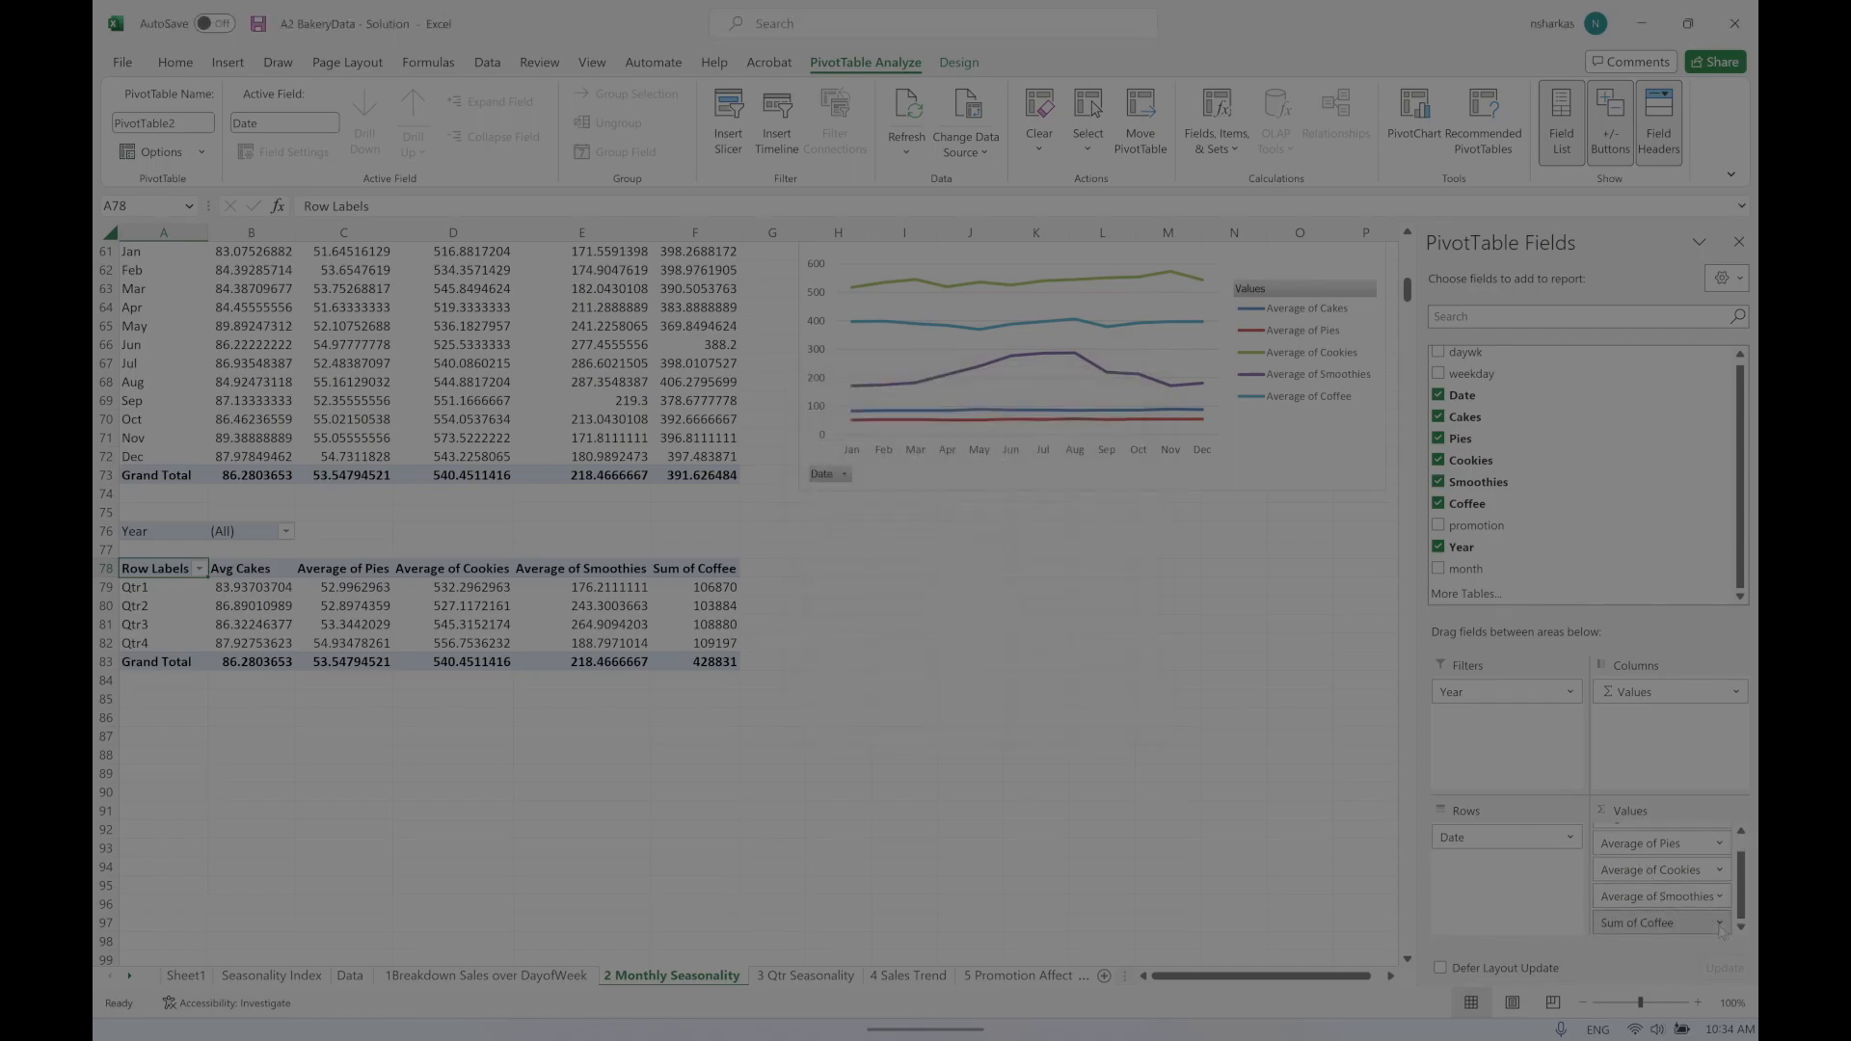
click(1685, 906)
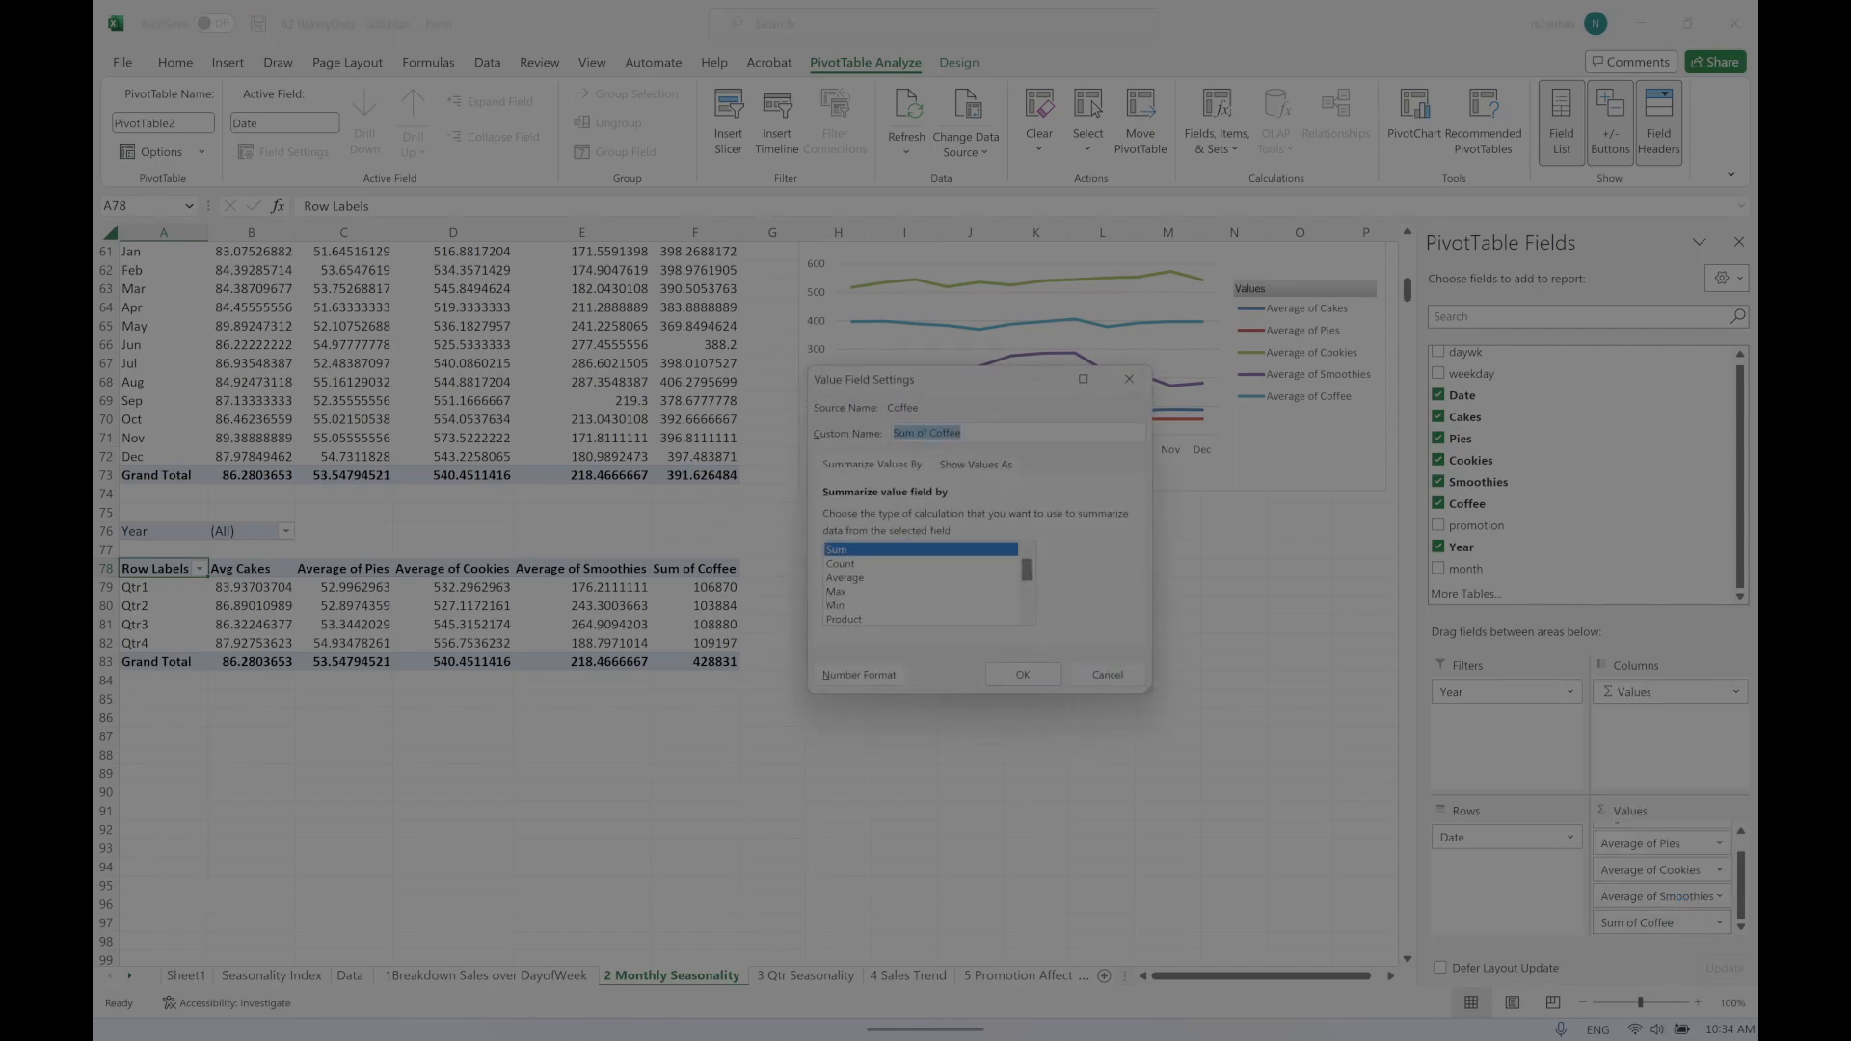
click(867, 579)
click(1023, 674)
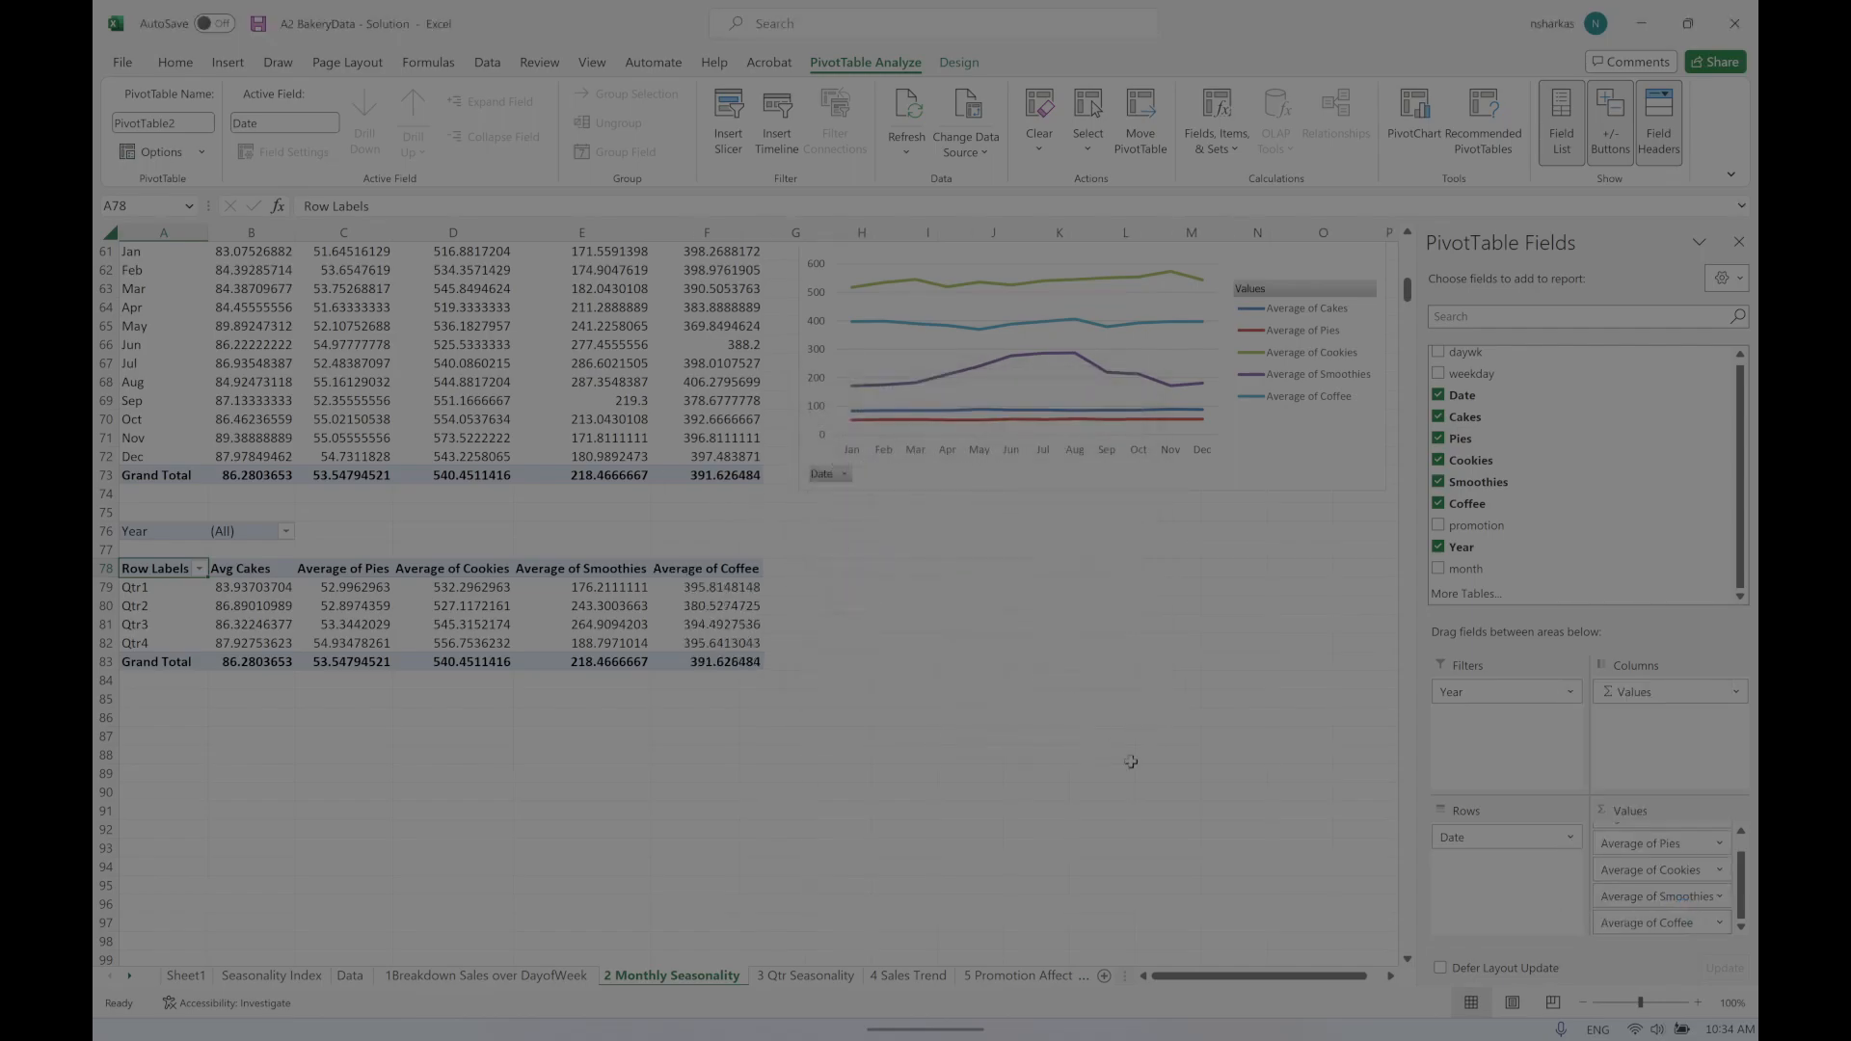
Step: Delete rows 1 to 74 with the old monthly PivotTables and charts above the new PivotTable
click(785, 808)
scroll(789, 797, up, 2)
scroll(790, 797, up, 2)
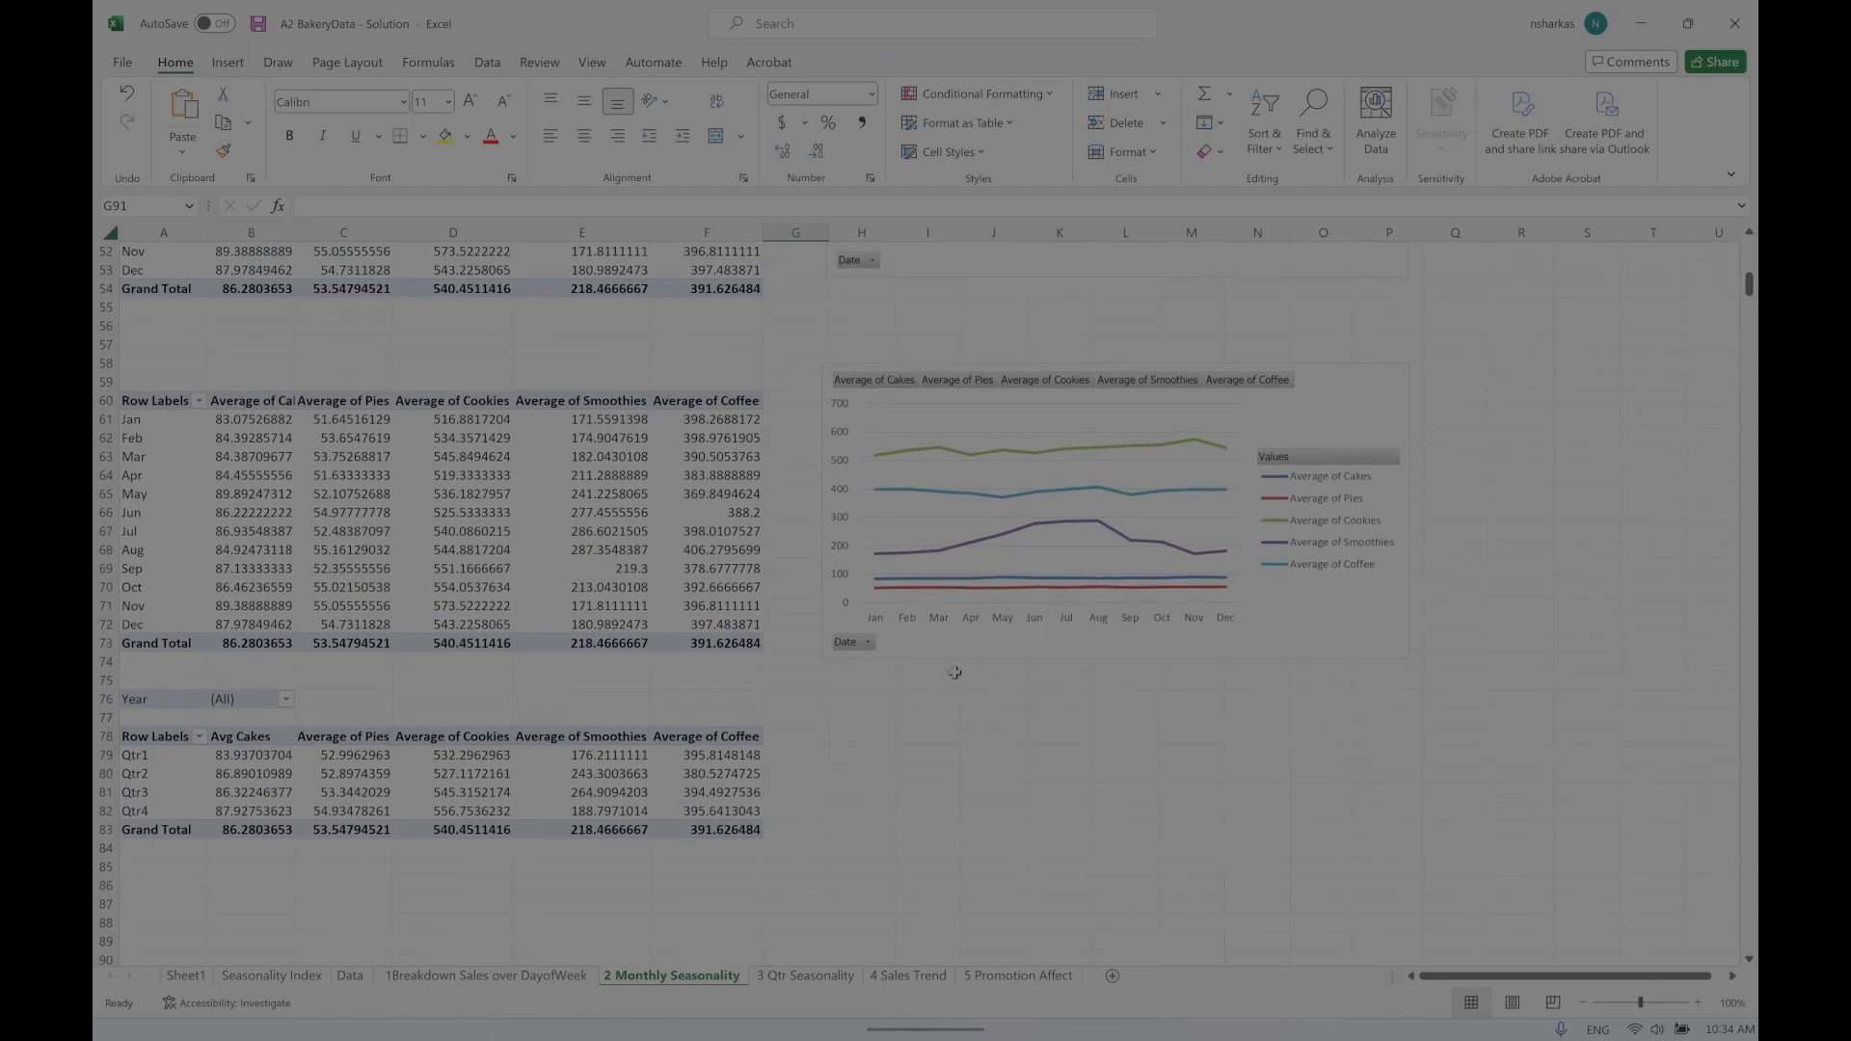
click(101, 661)
drag(101, 660, 210, 114)
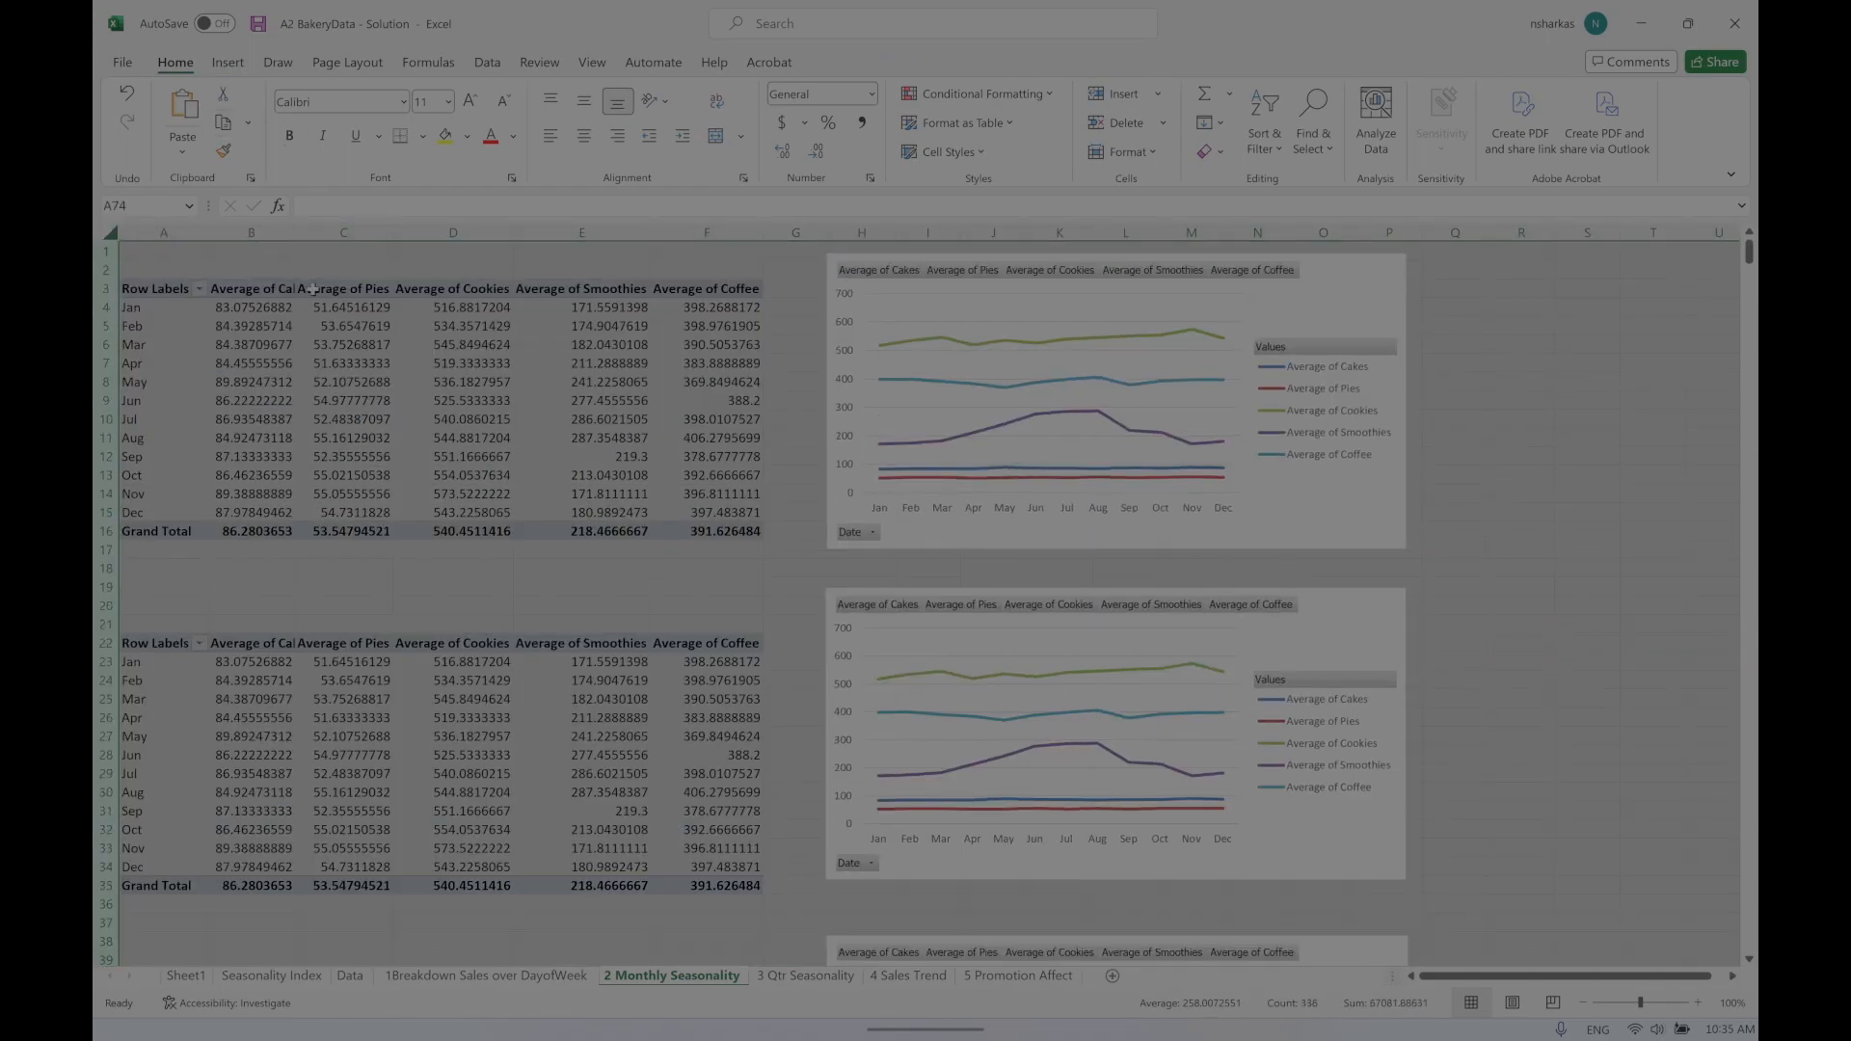
right_click(318, 258)
click(372, 490)
click(310, 516)
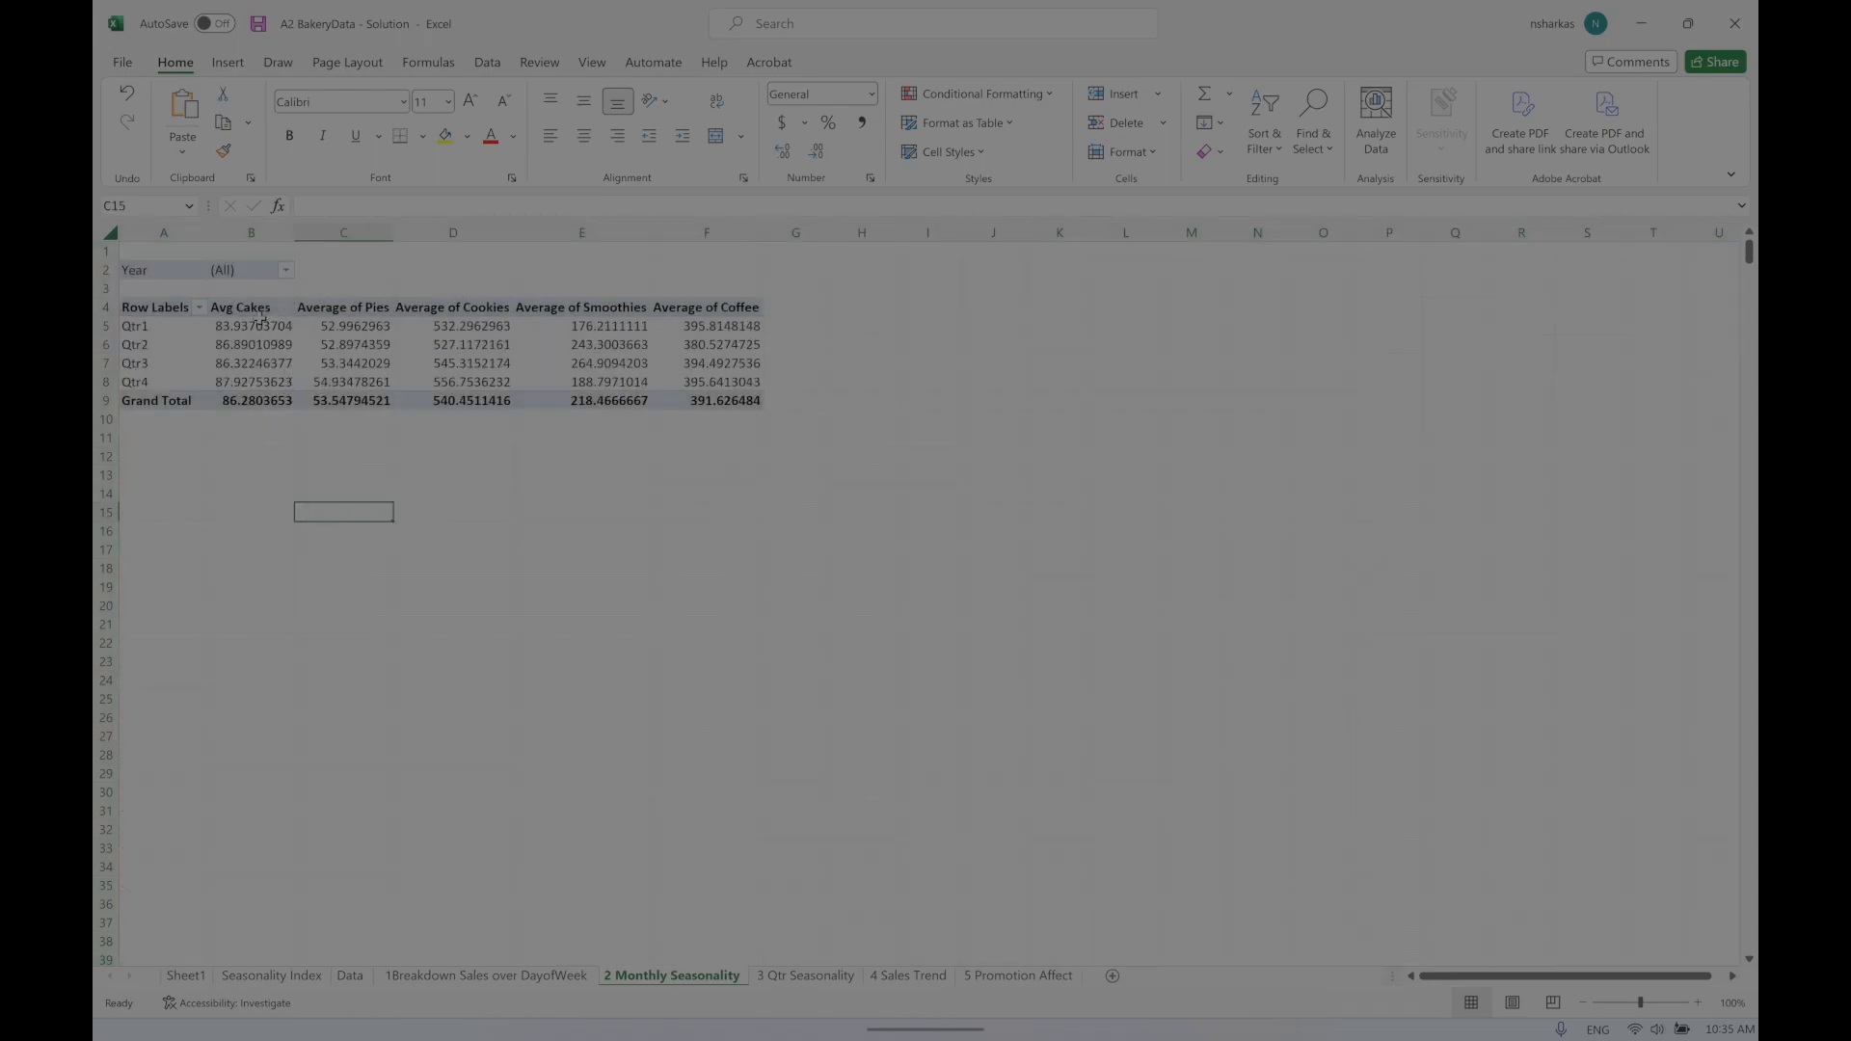
Step: Format the PivotTable's average sales values in B5:F9 as Currency with the $ symbol and two decimal places
drag(262, 326, 699, 383)
drag(709, 391, 709, 391)
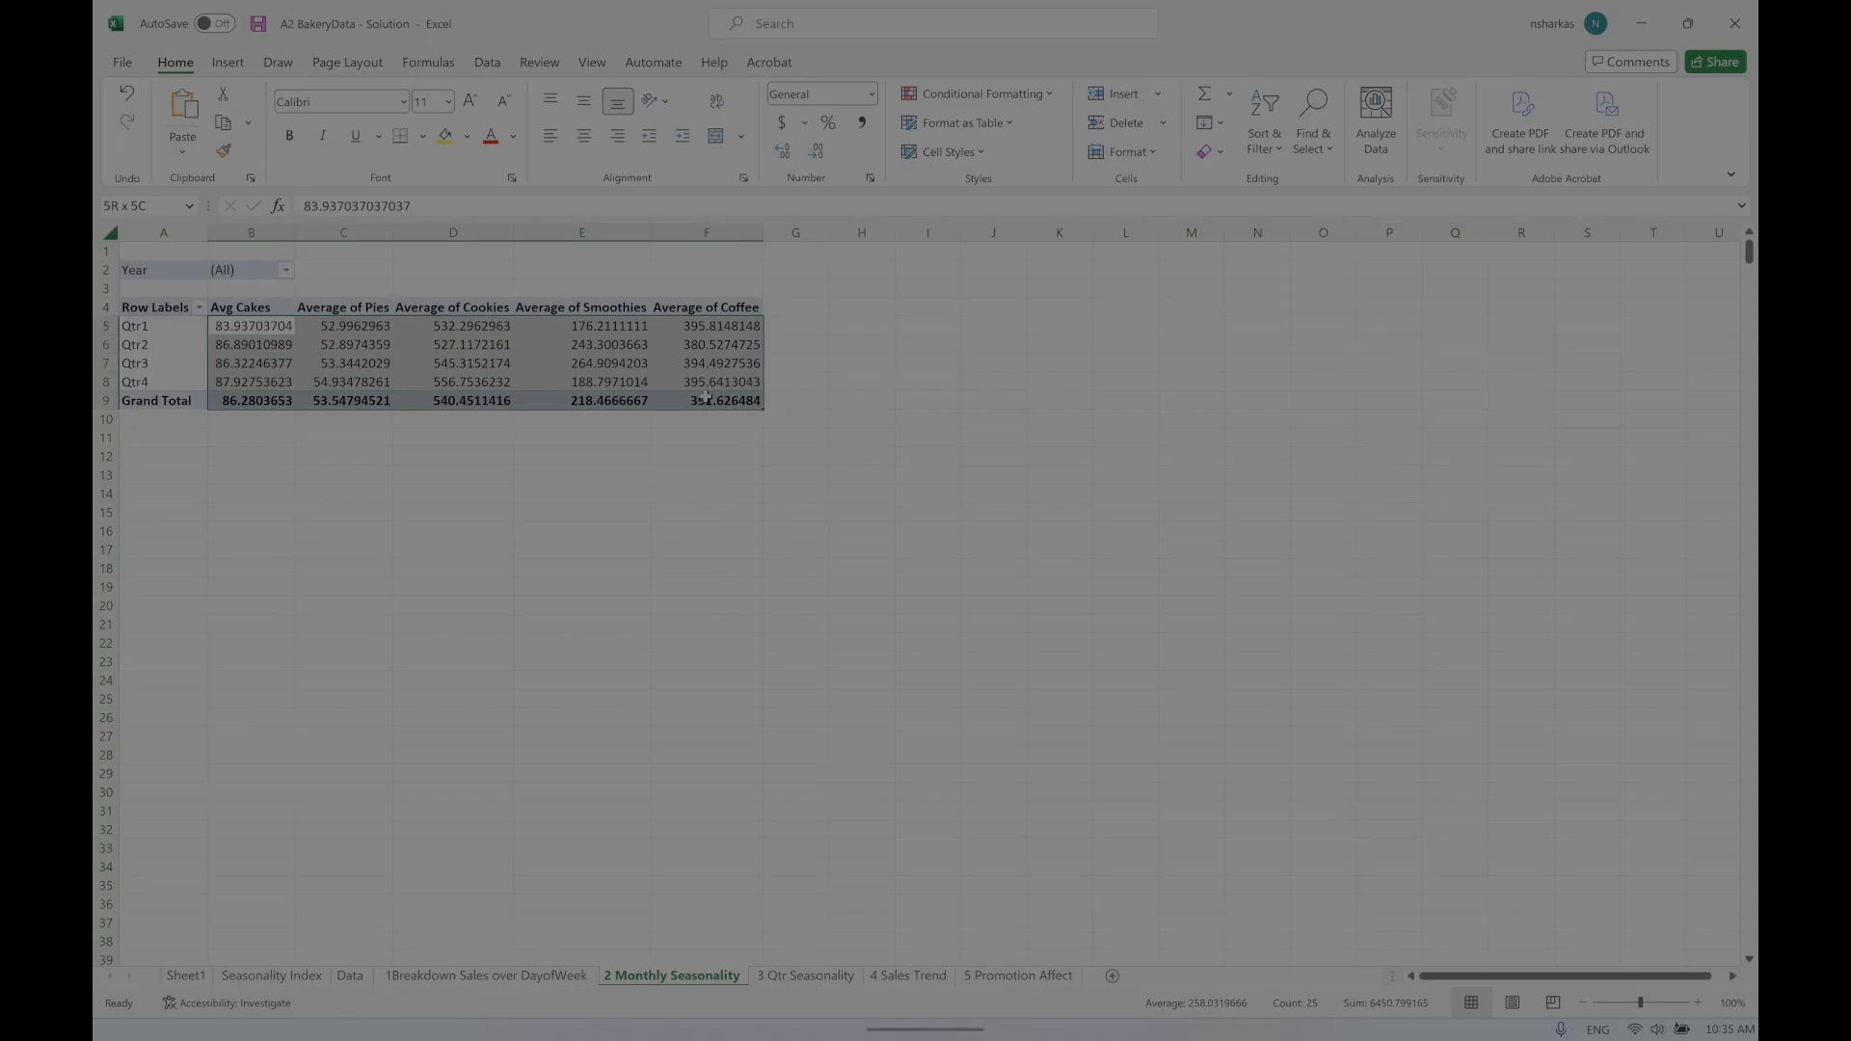
click(815, 154)
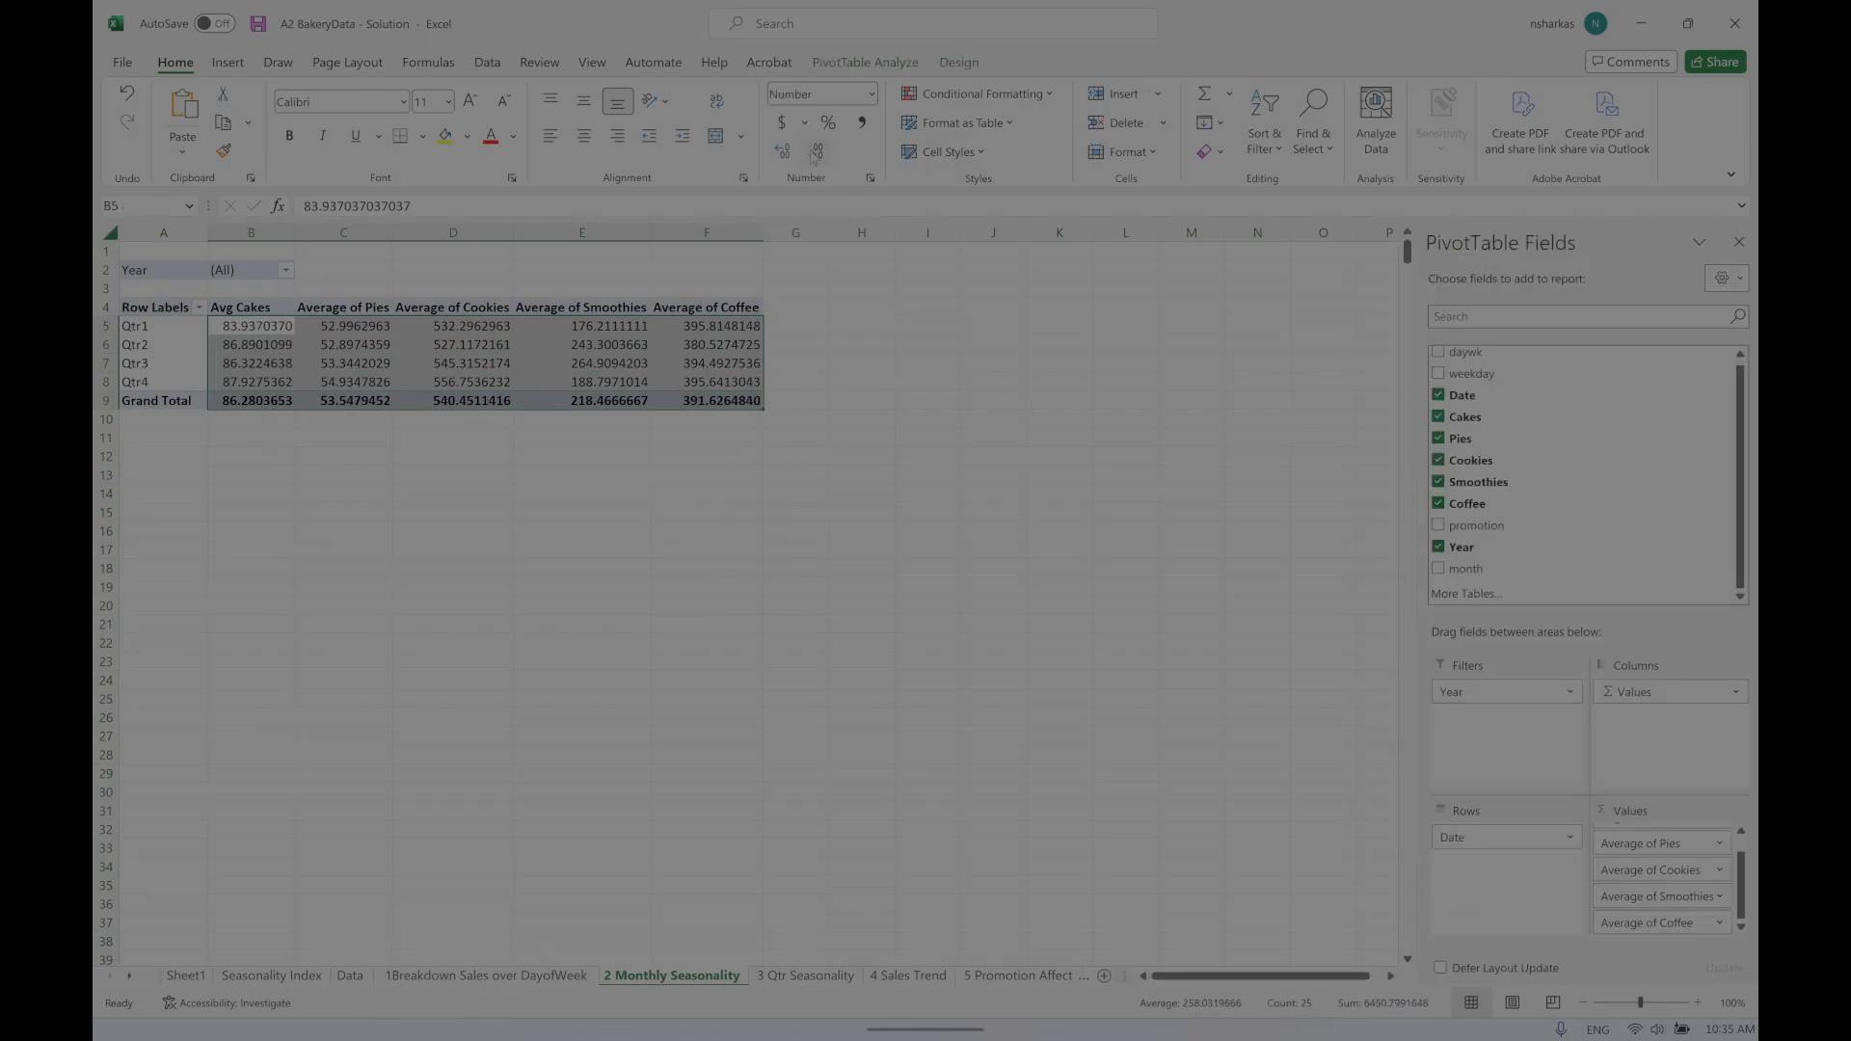
click(815, 154)
click(815, 155)
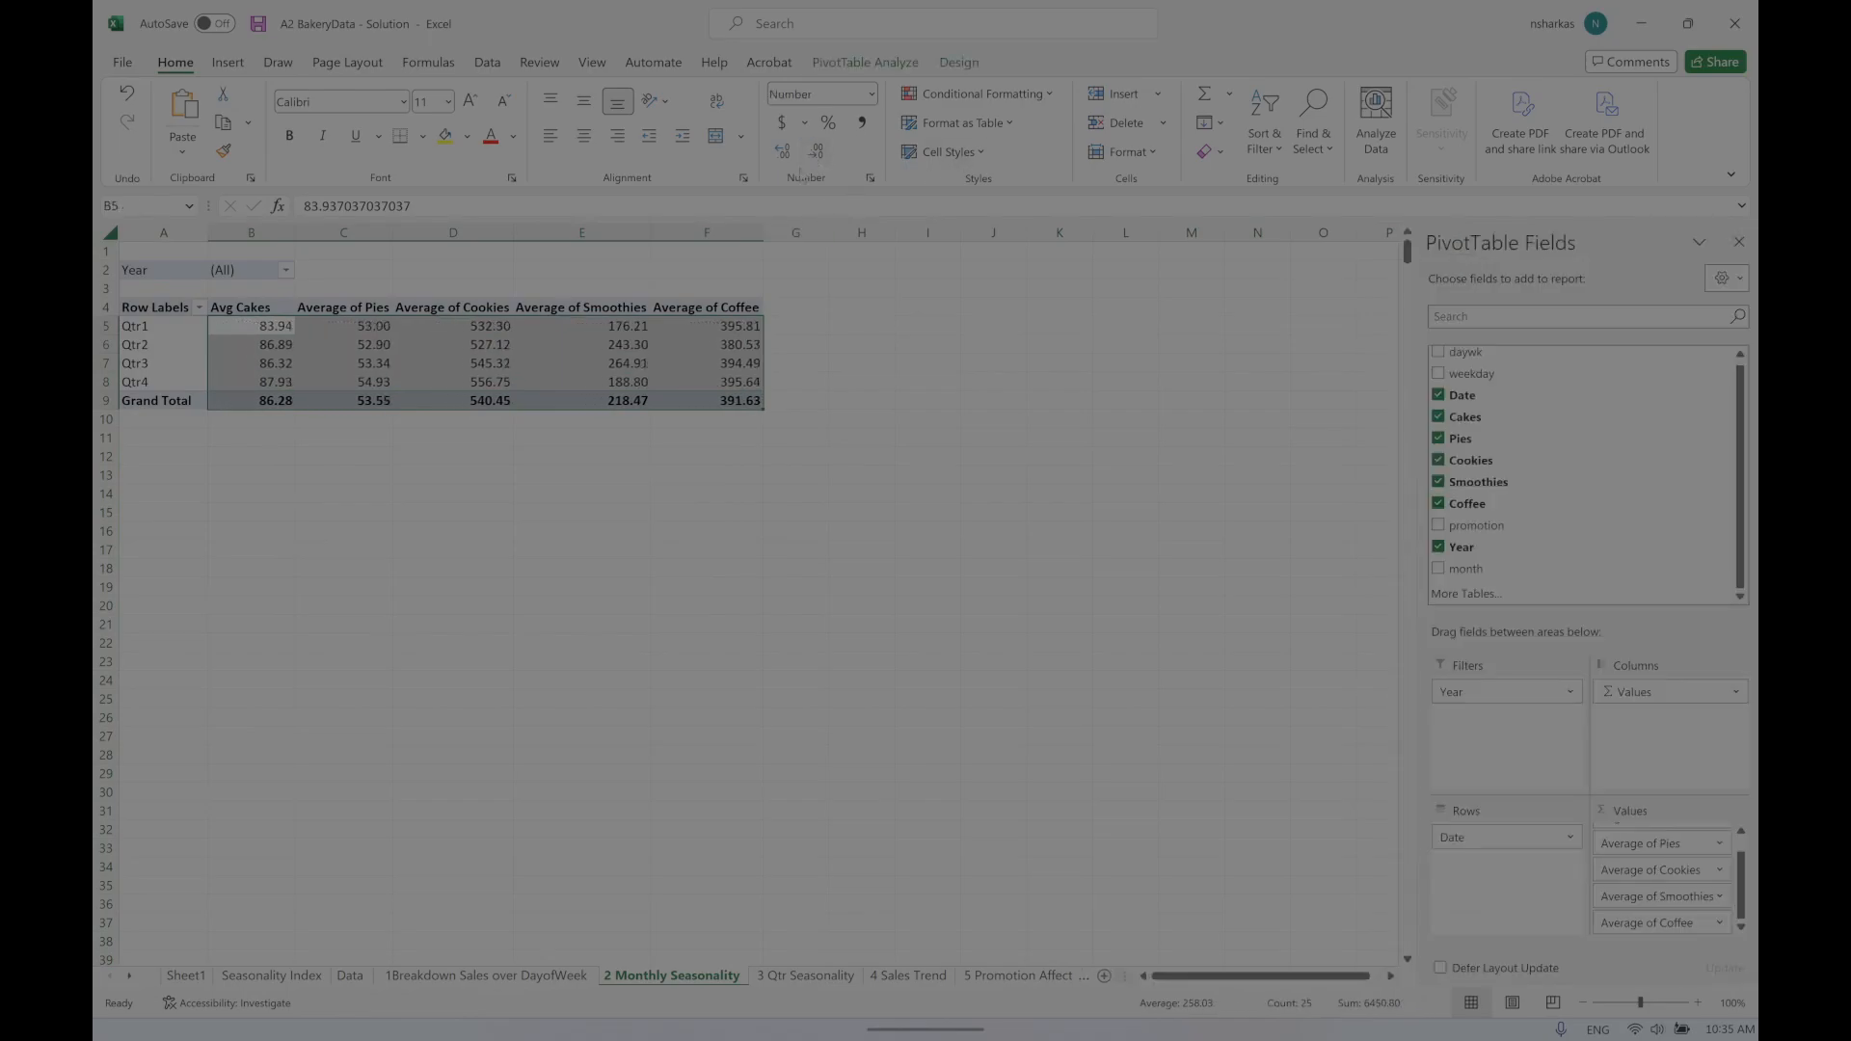
click(870, 178)
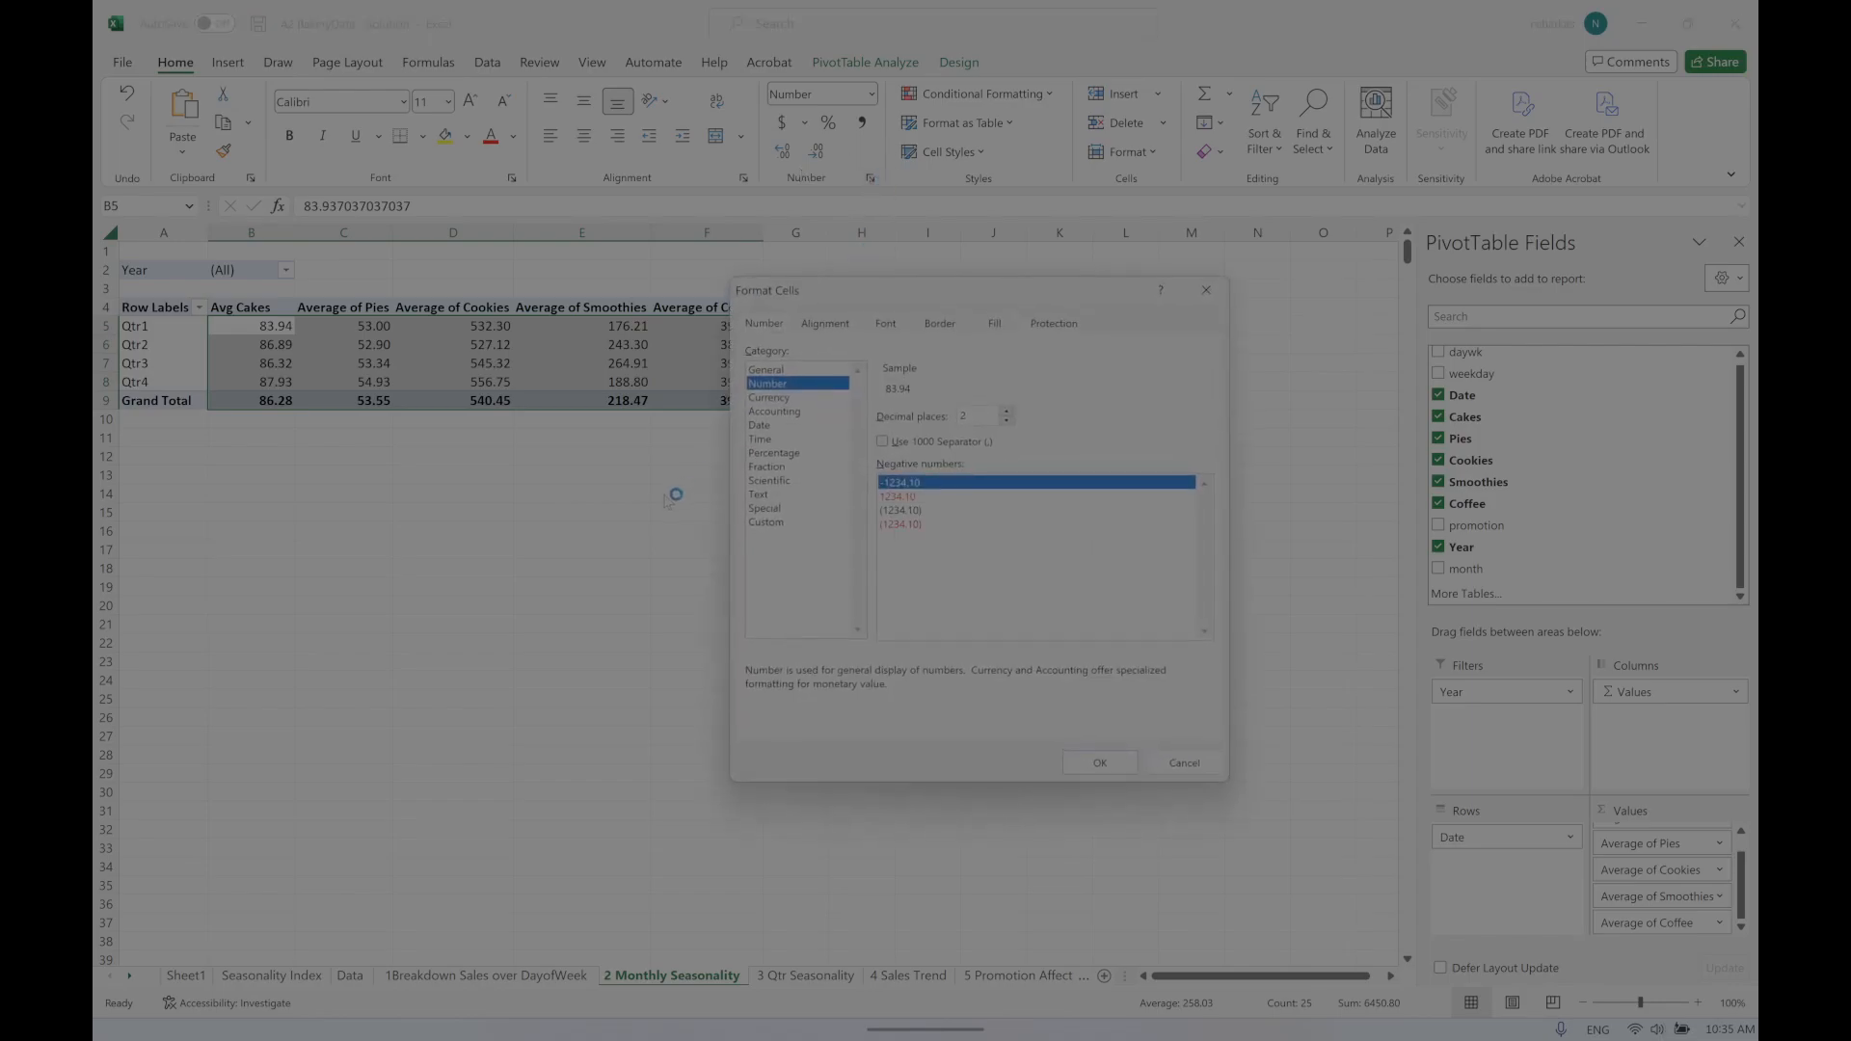
click(786, 398)
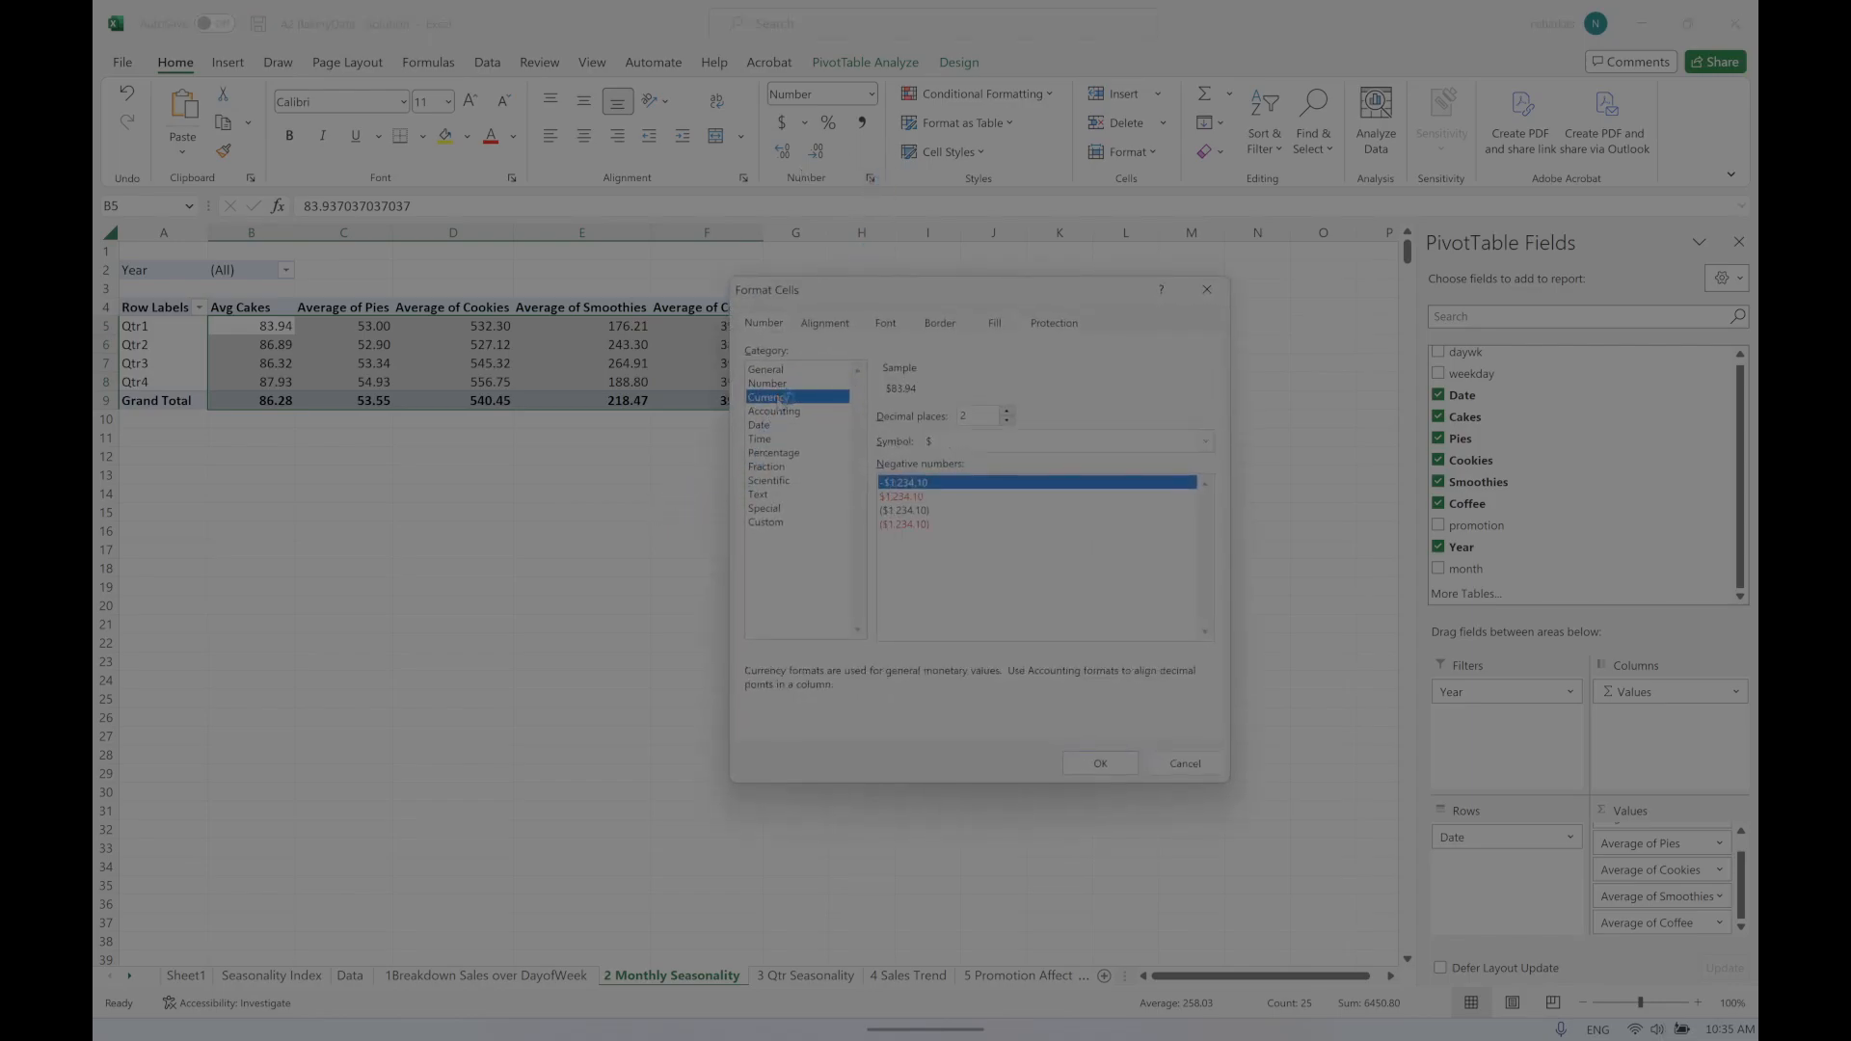
click(1099, 763)
click(490, 493)
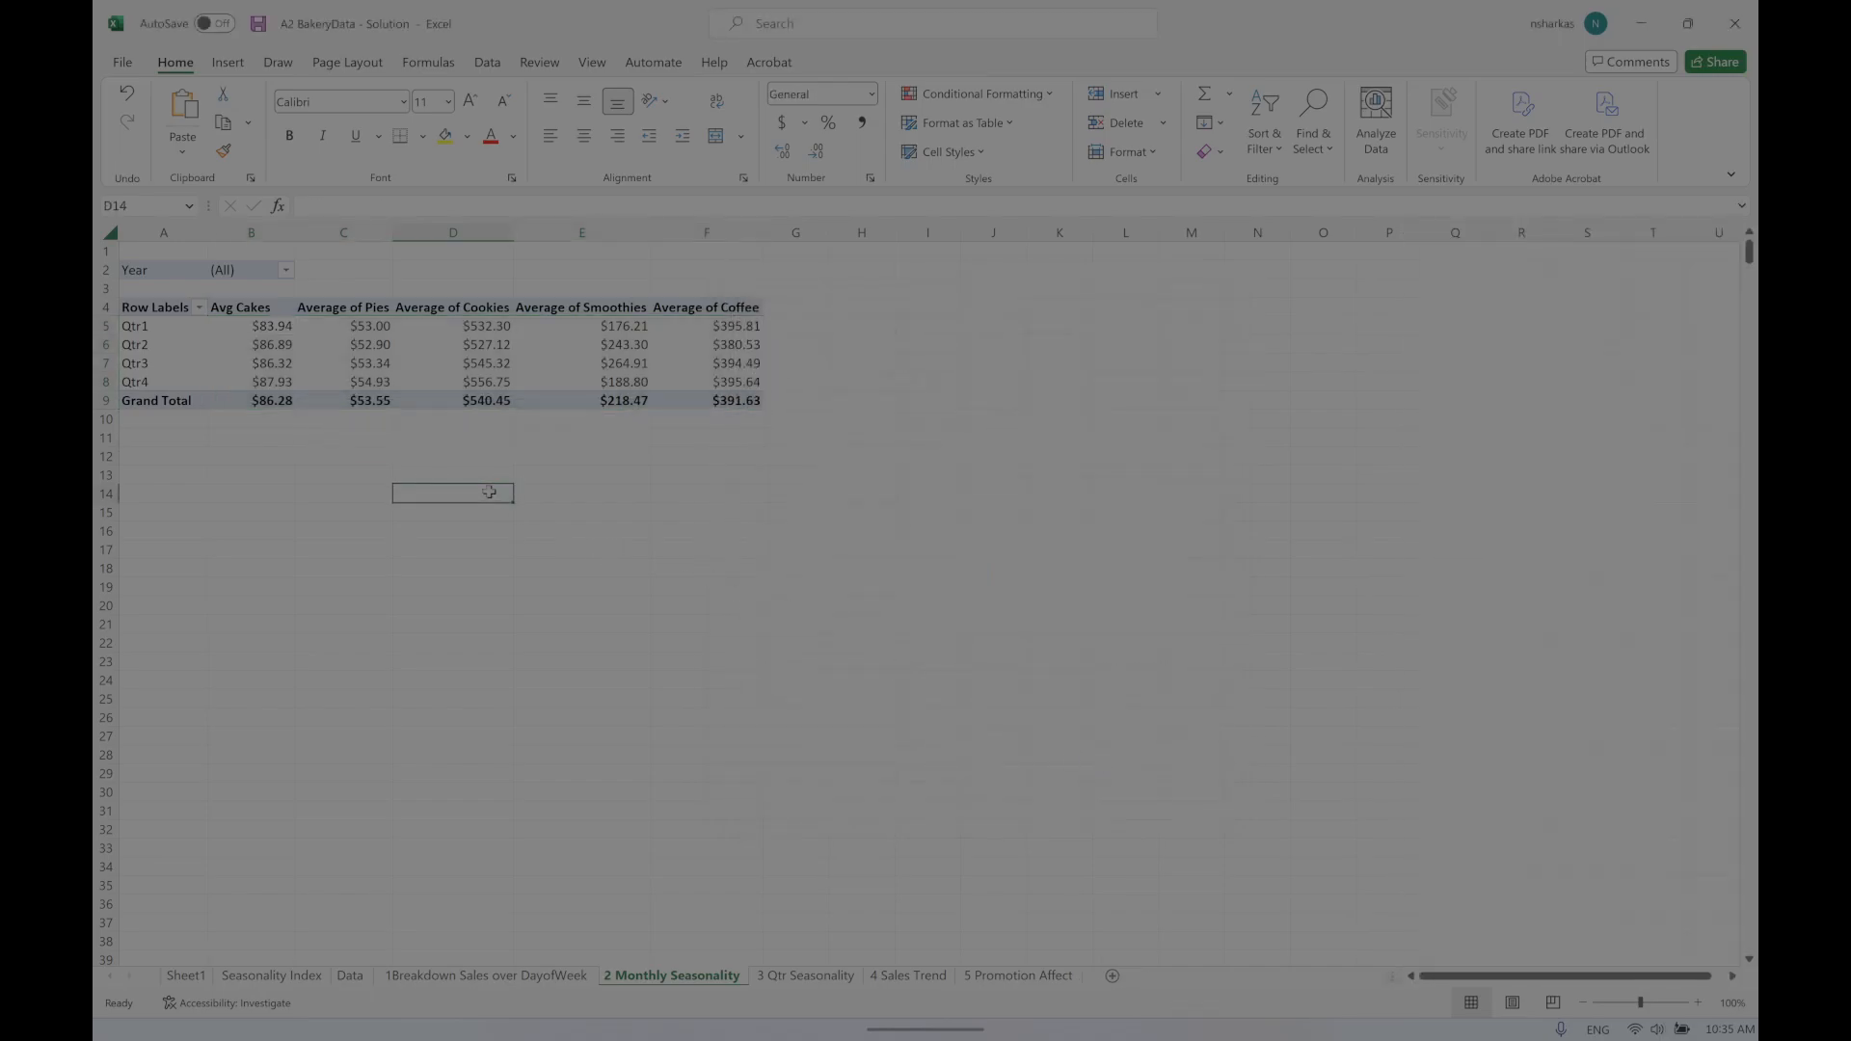
Step: Filter the PivotTable by Year to show only 2013
click(287, 272)
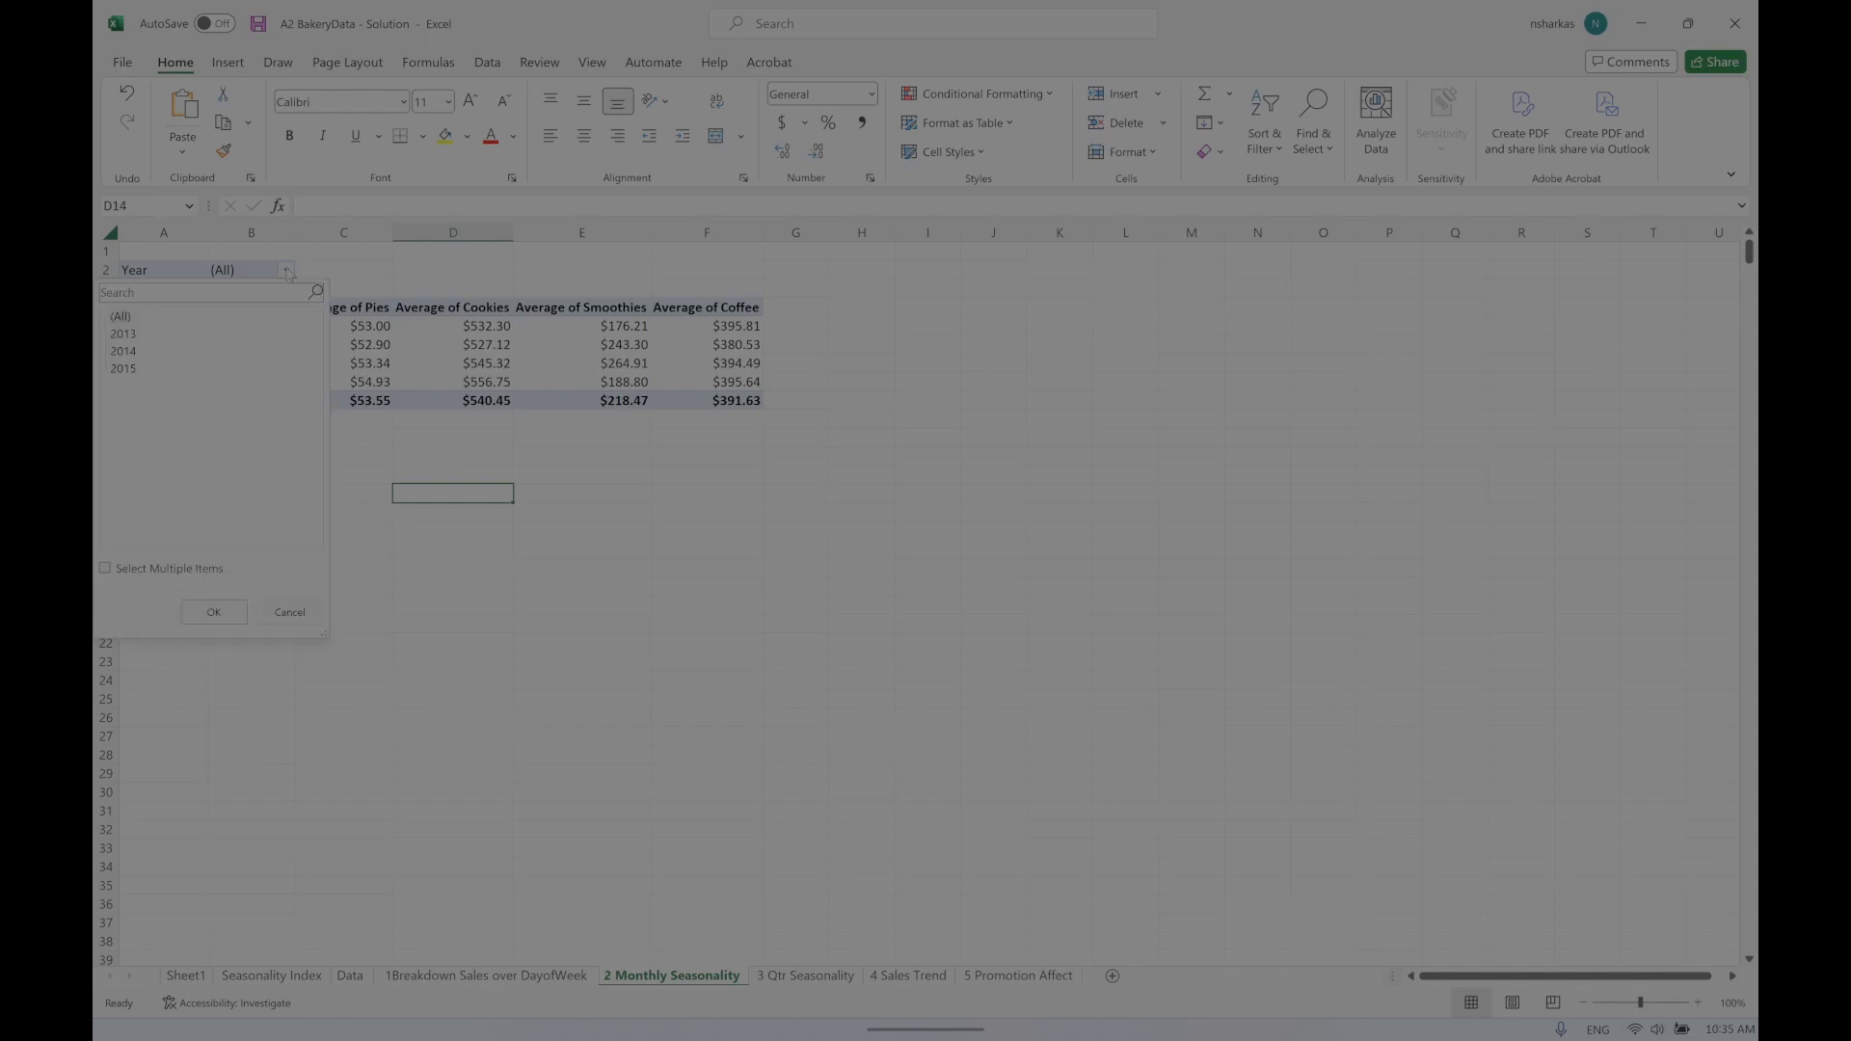
click(136, 337)
click(212, 610)
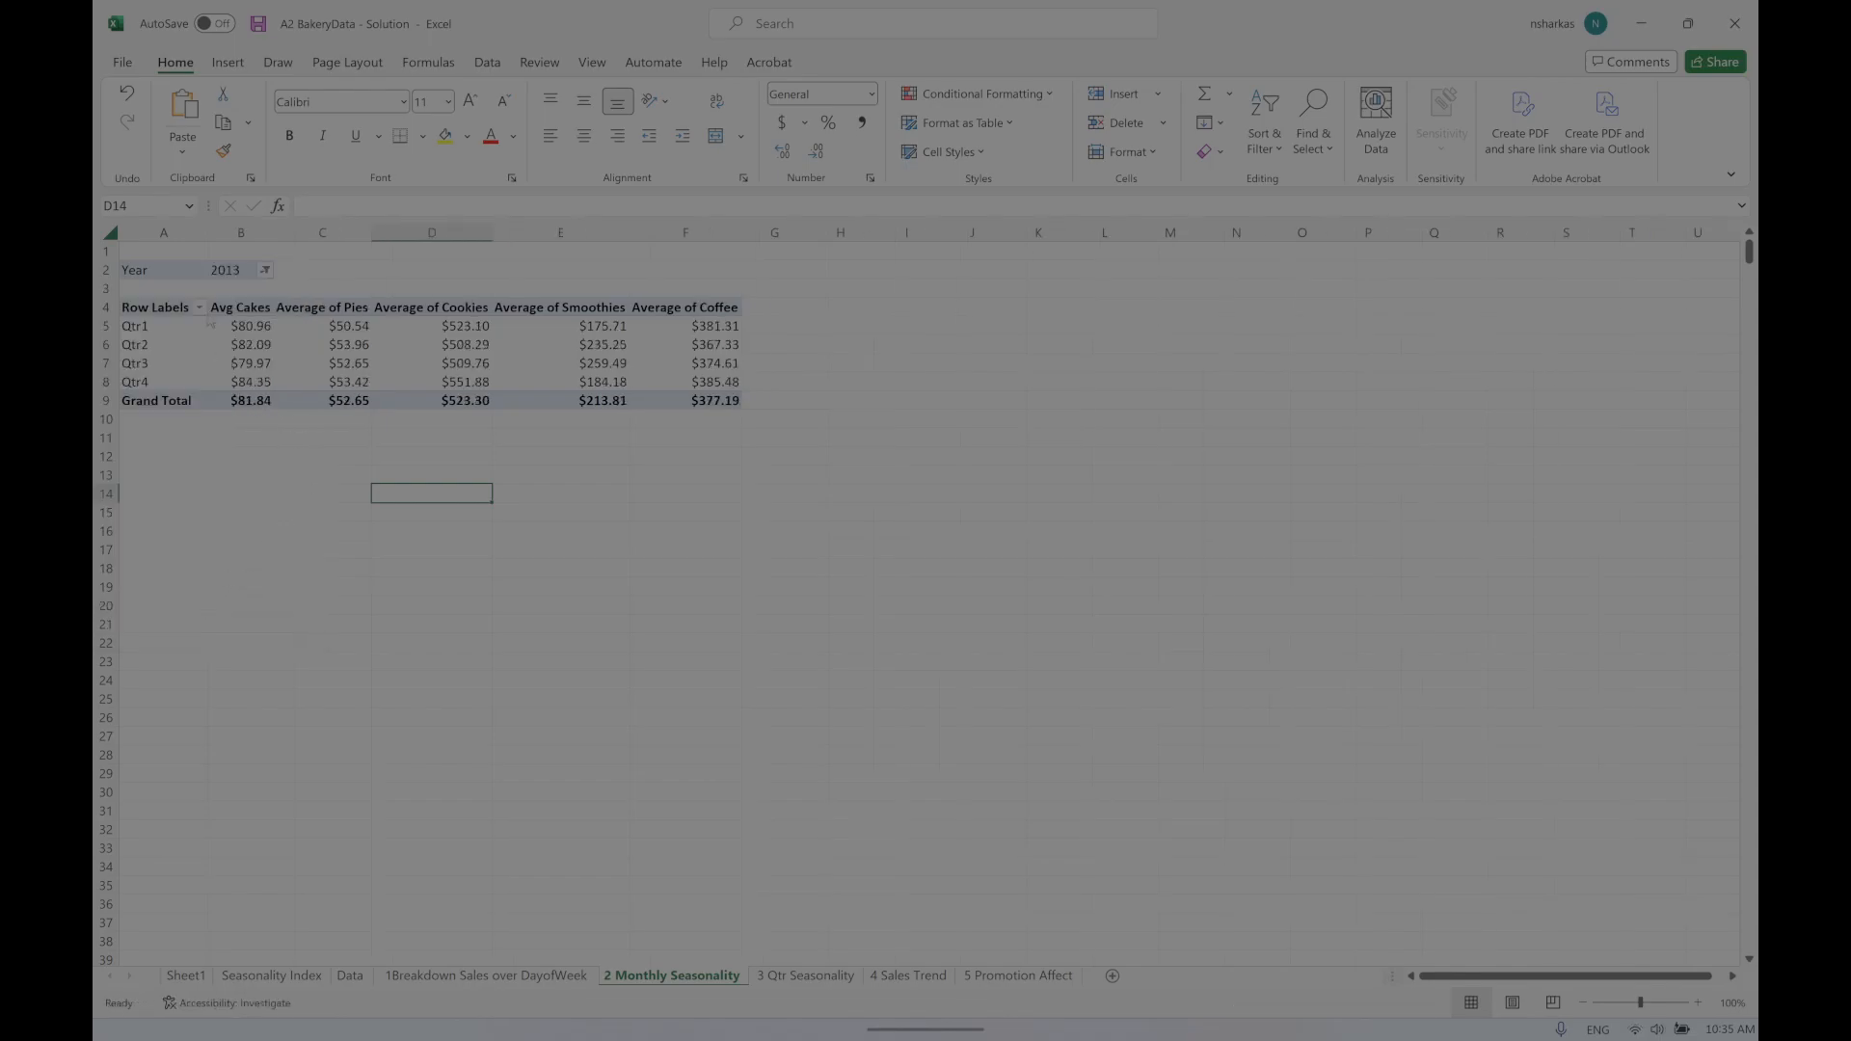
Step: Group the PivotTable's date row labels by Months instead of Quarters, accepting the replacement of existing data
click(137, 325)
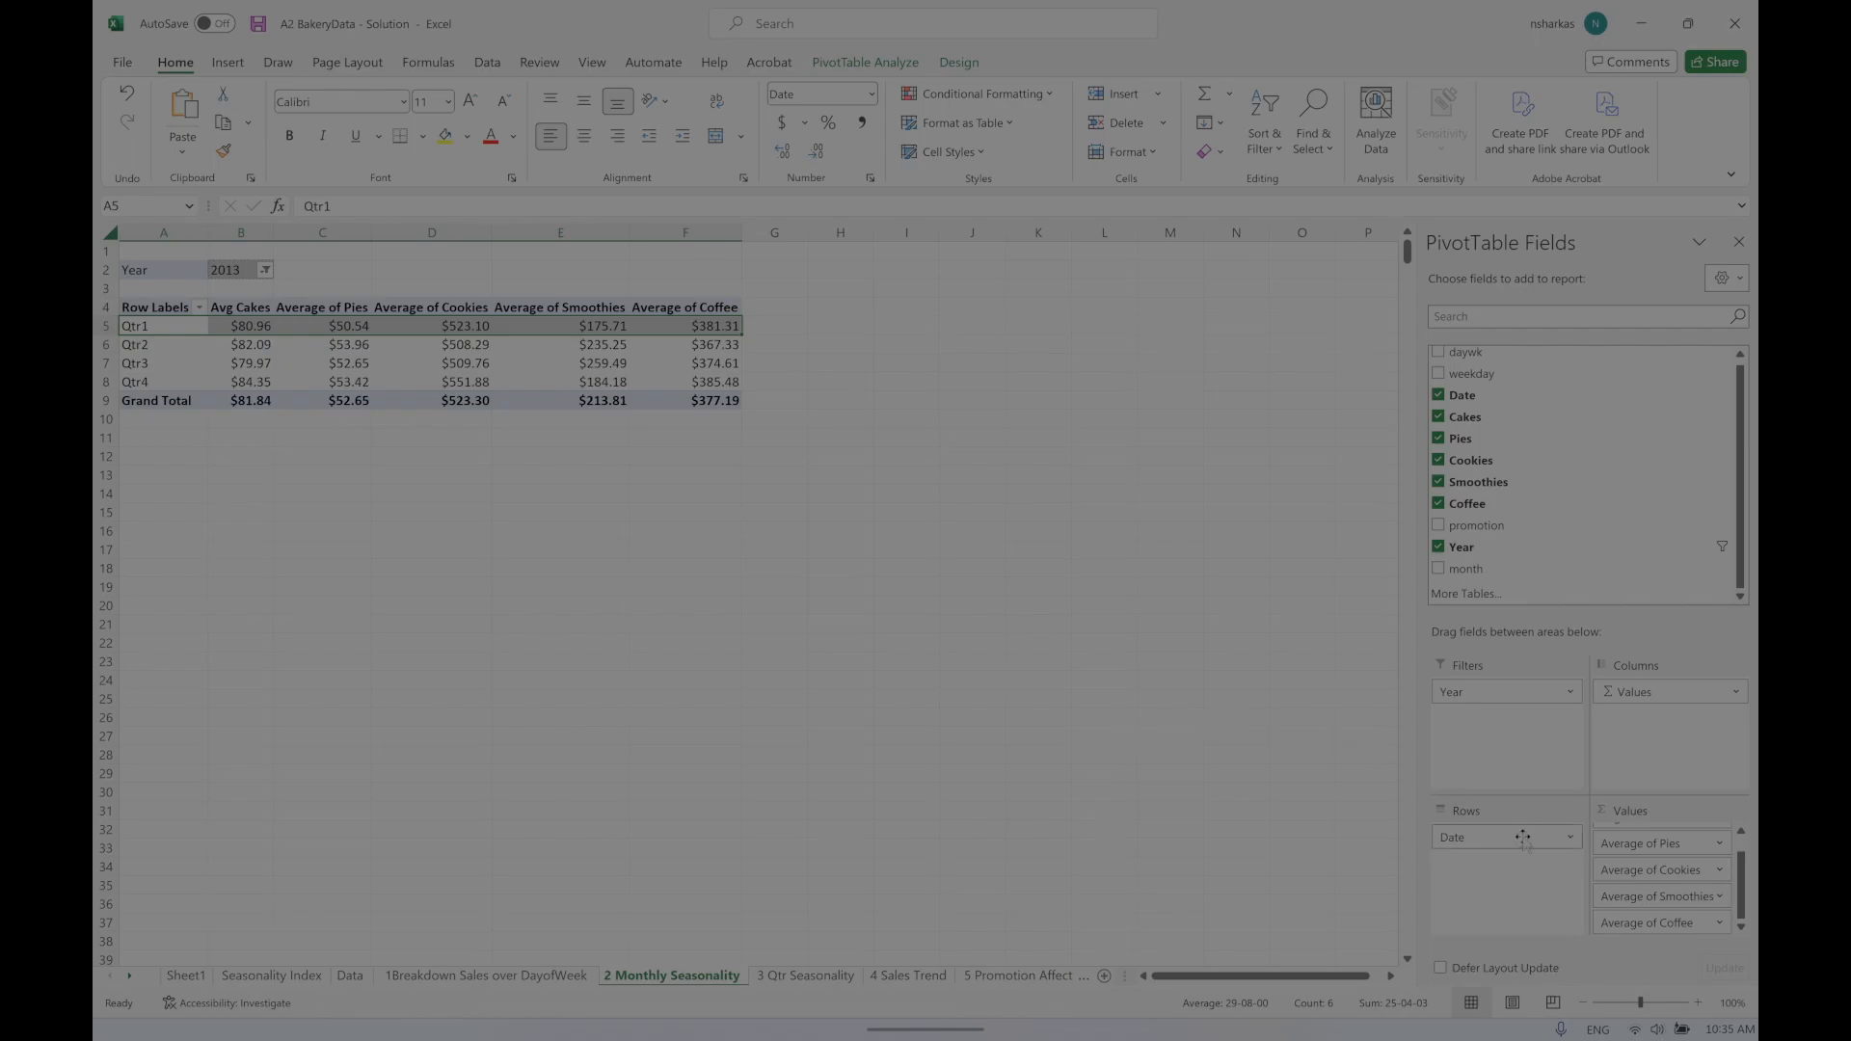
right_click(145, 308)
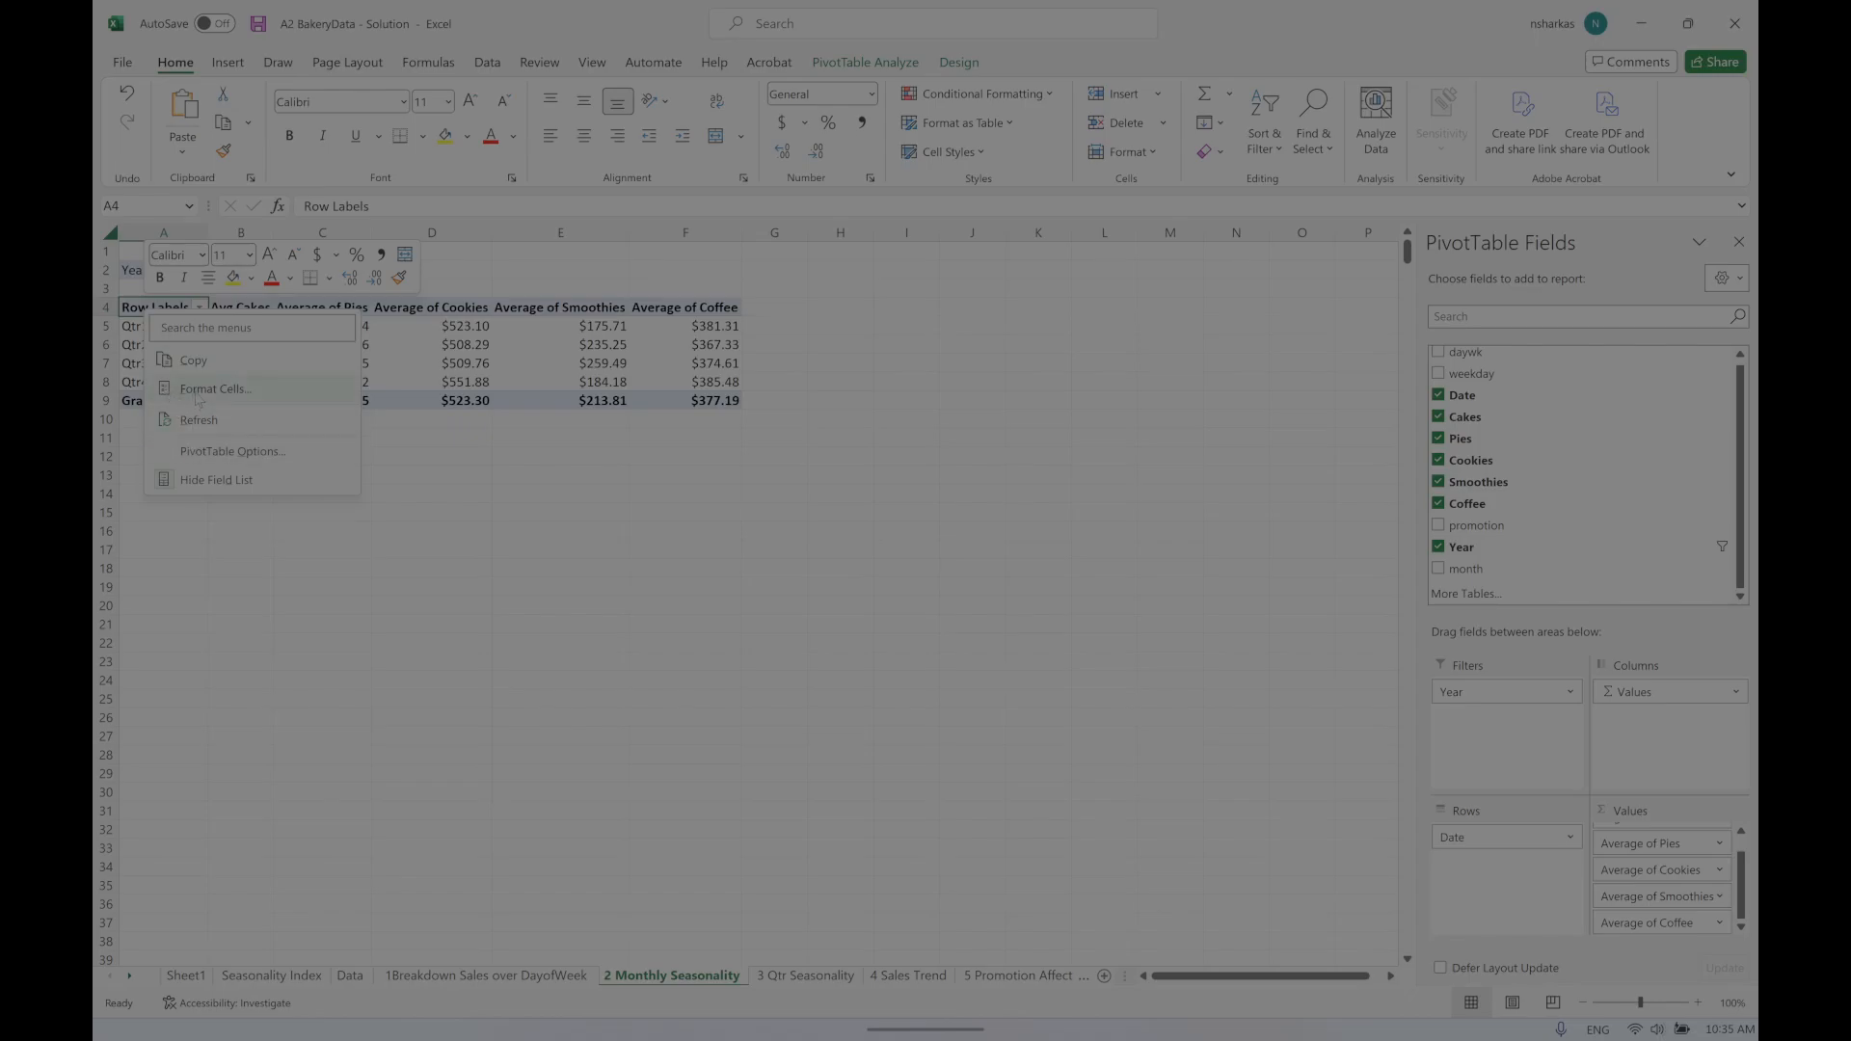
key(Escape)
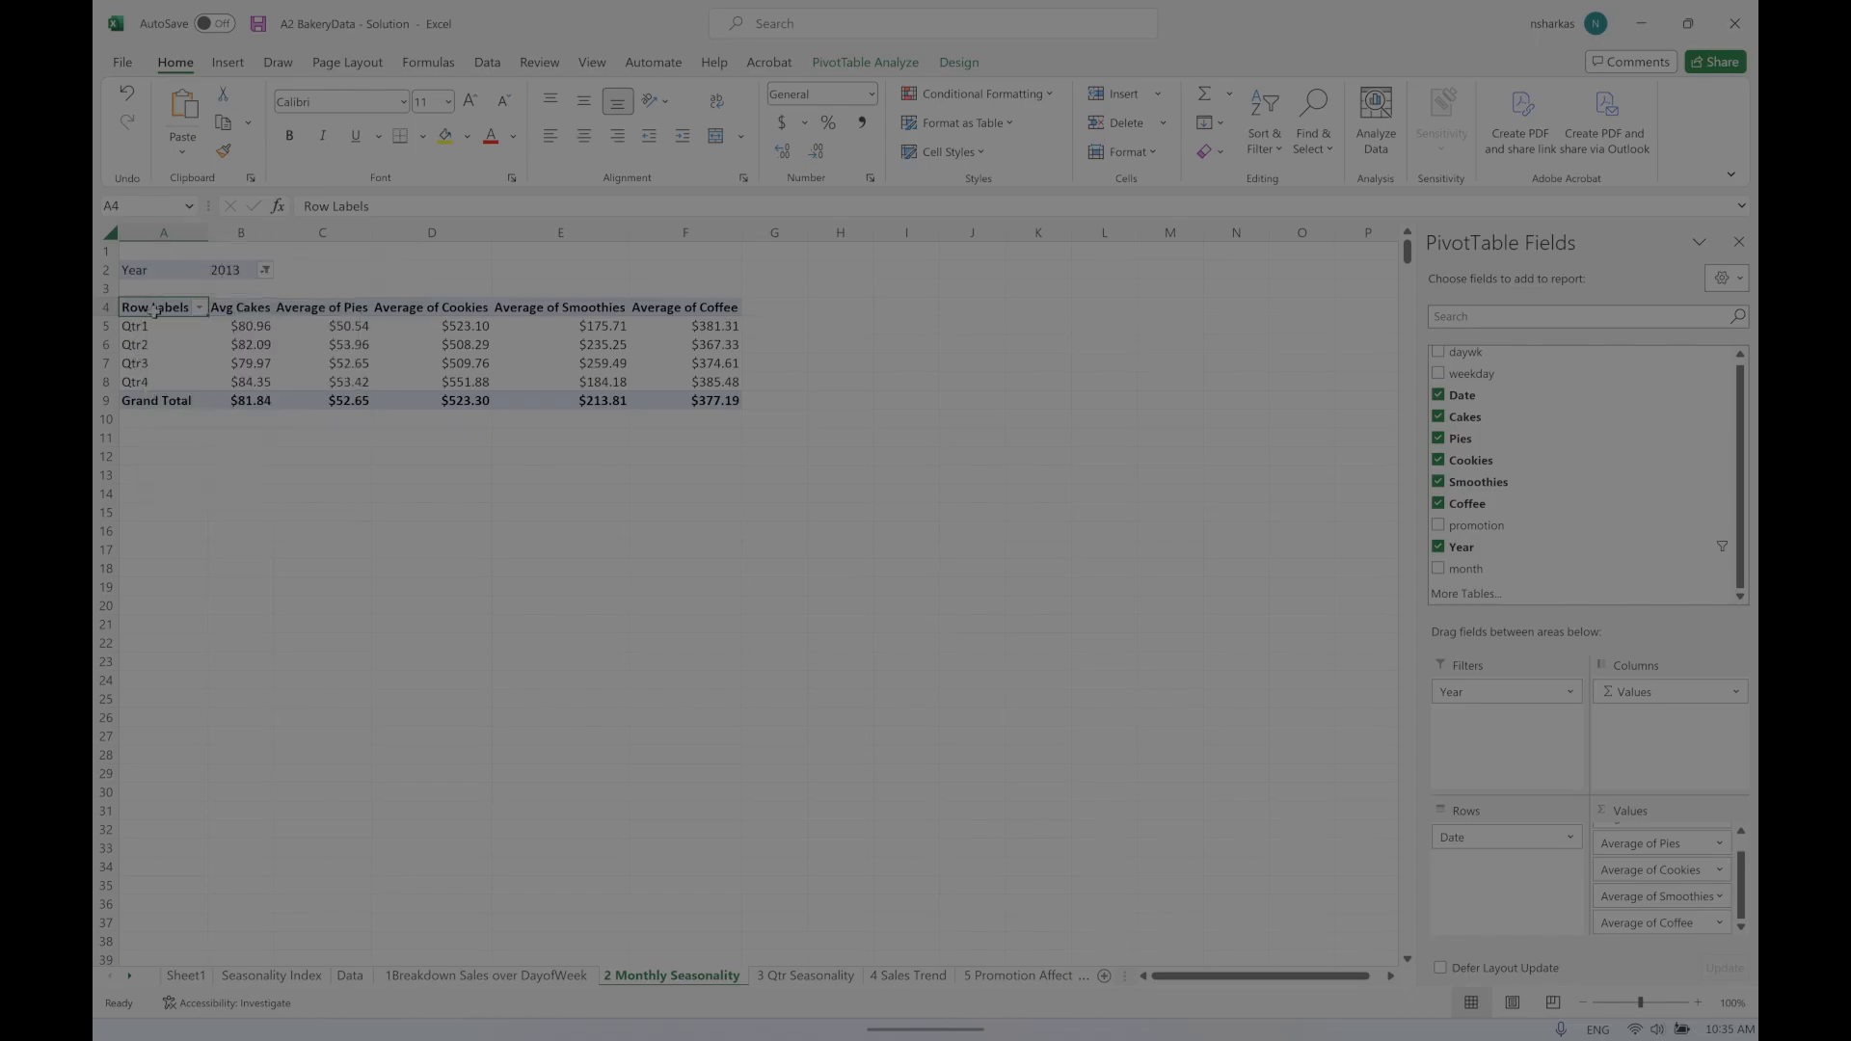
right_click(153, 330)
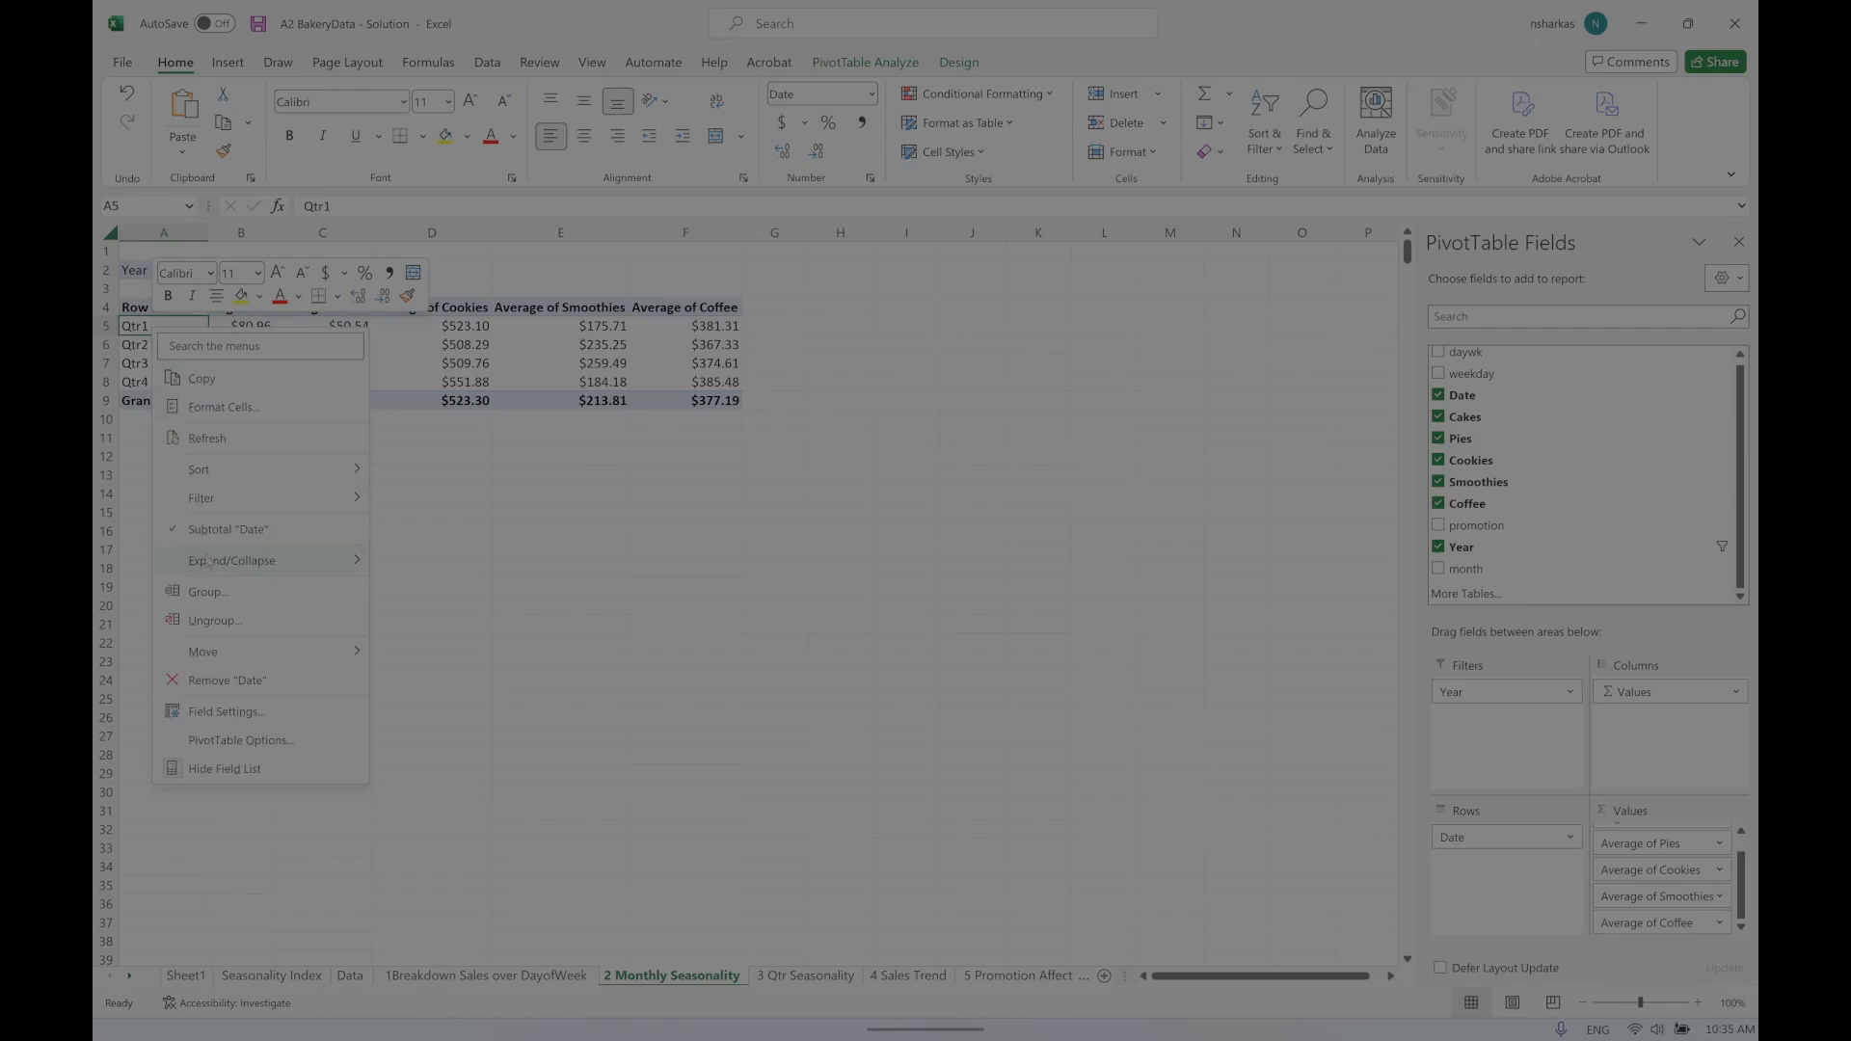
click(211, 593)
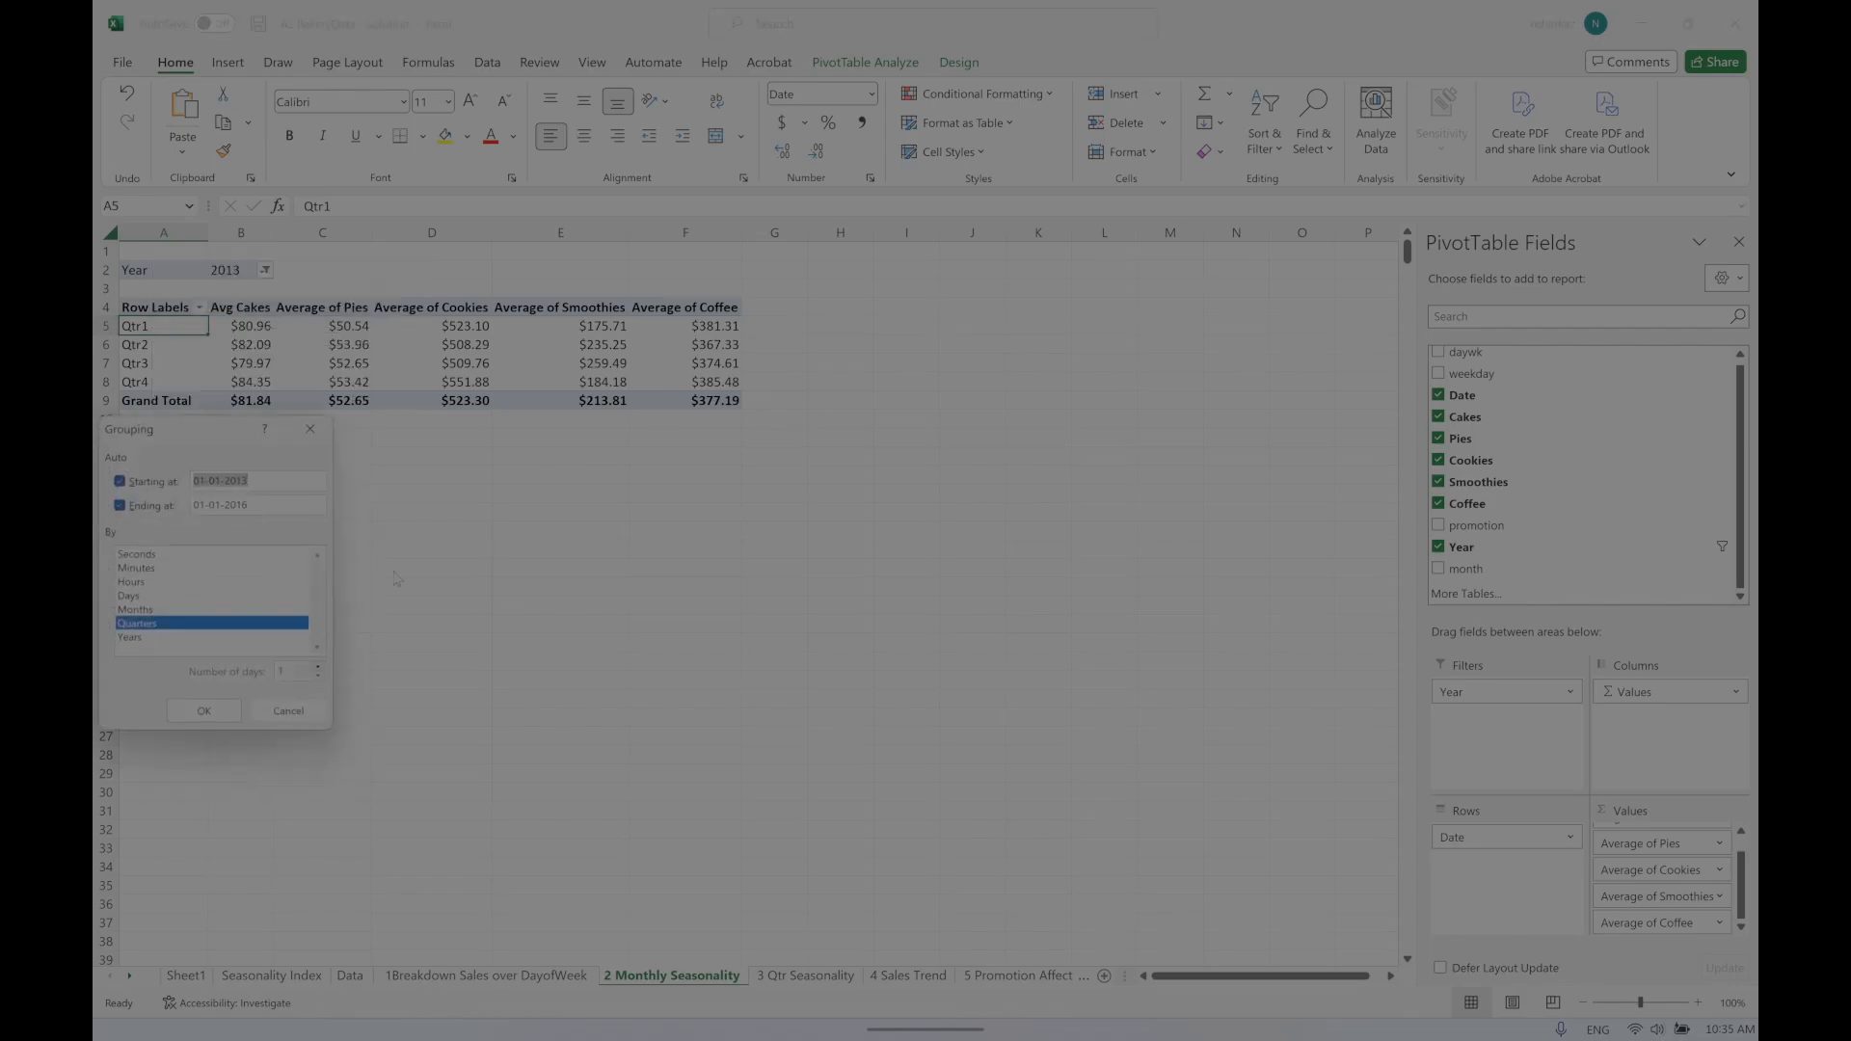
click(143, 609)
click(144, 624)
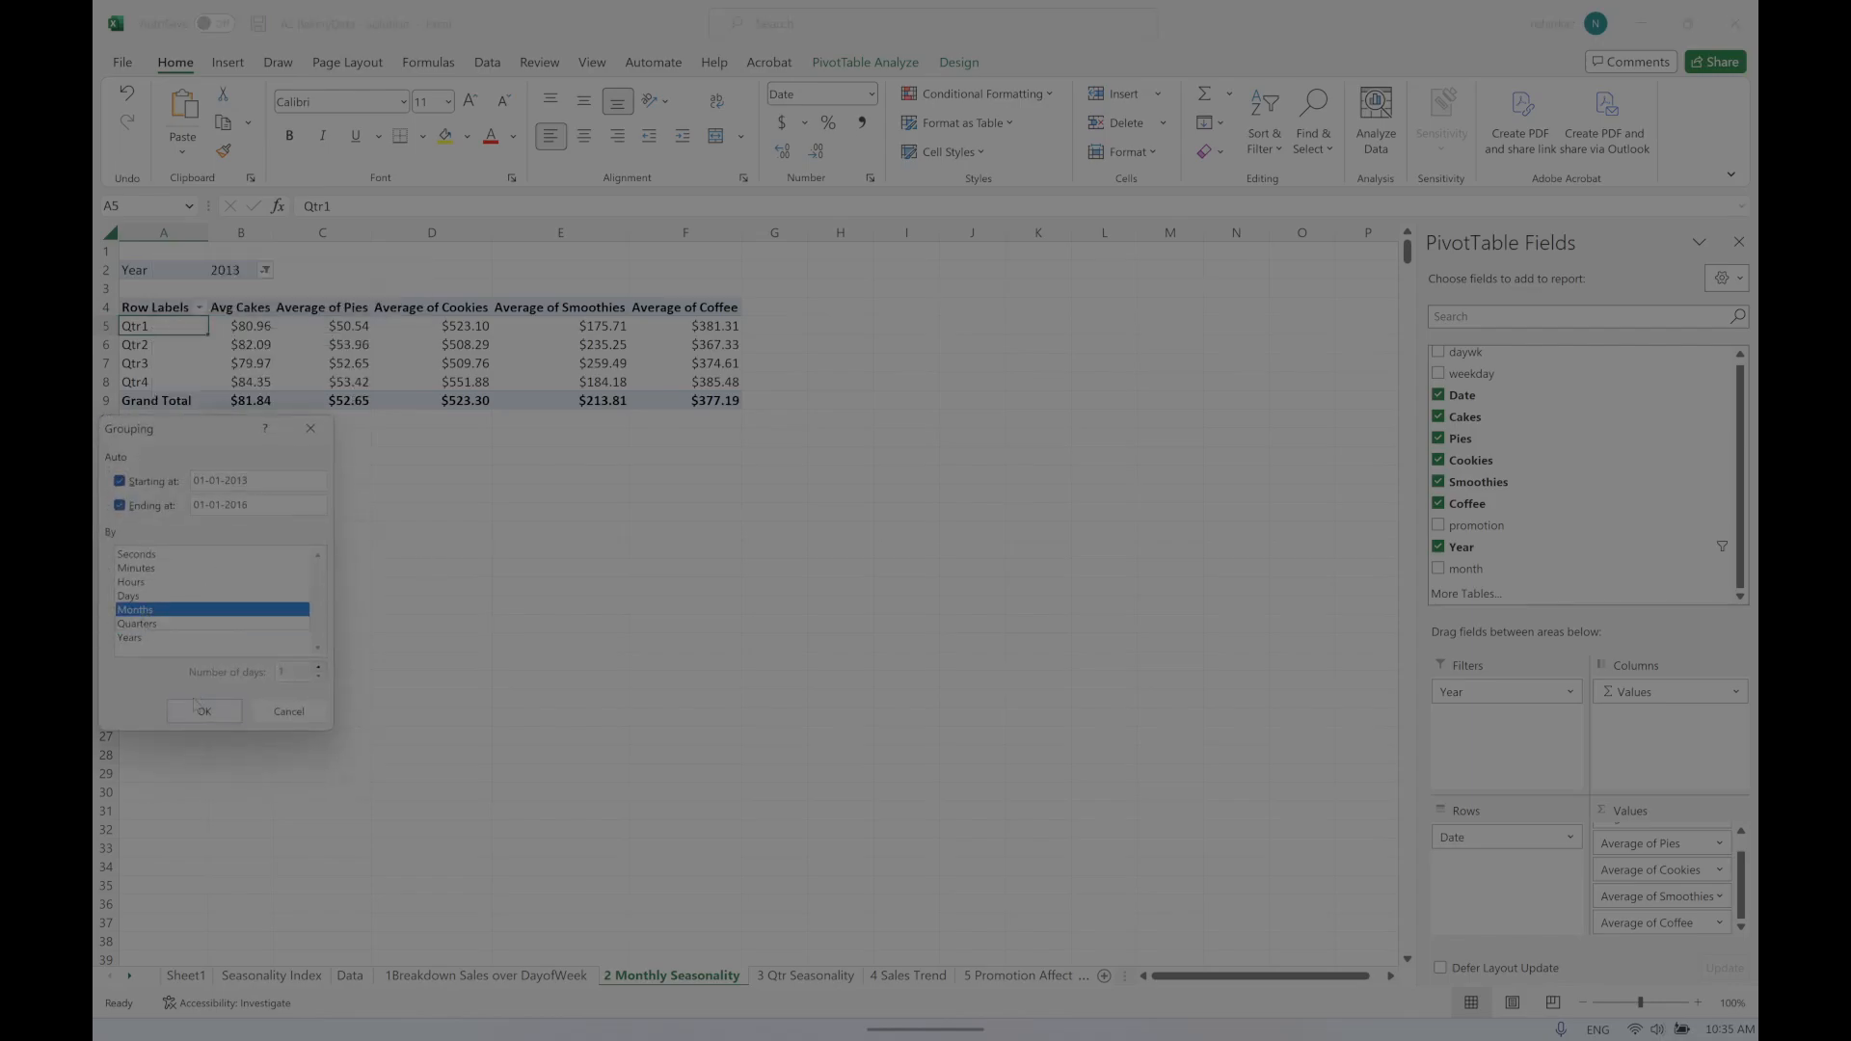
click(199, 709)
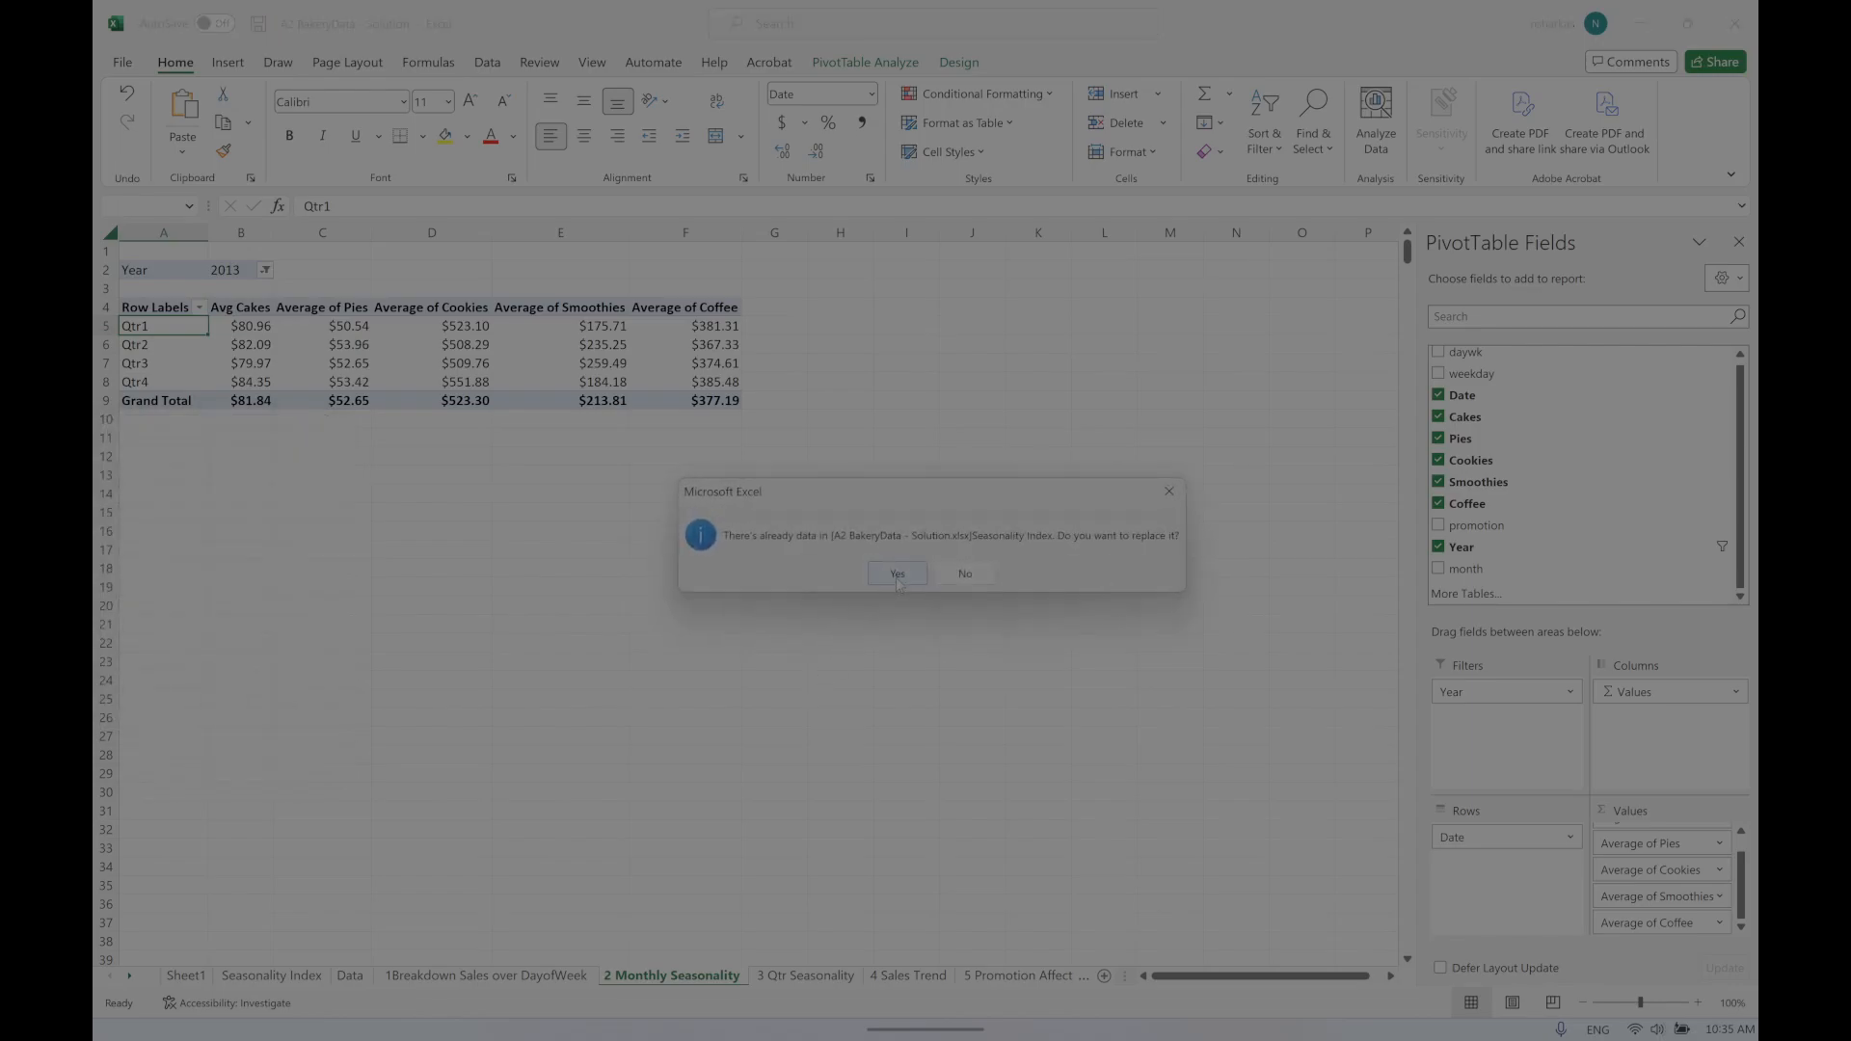
click(897, 580)
click(370, 718)
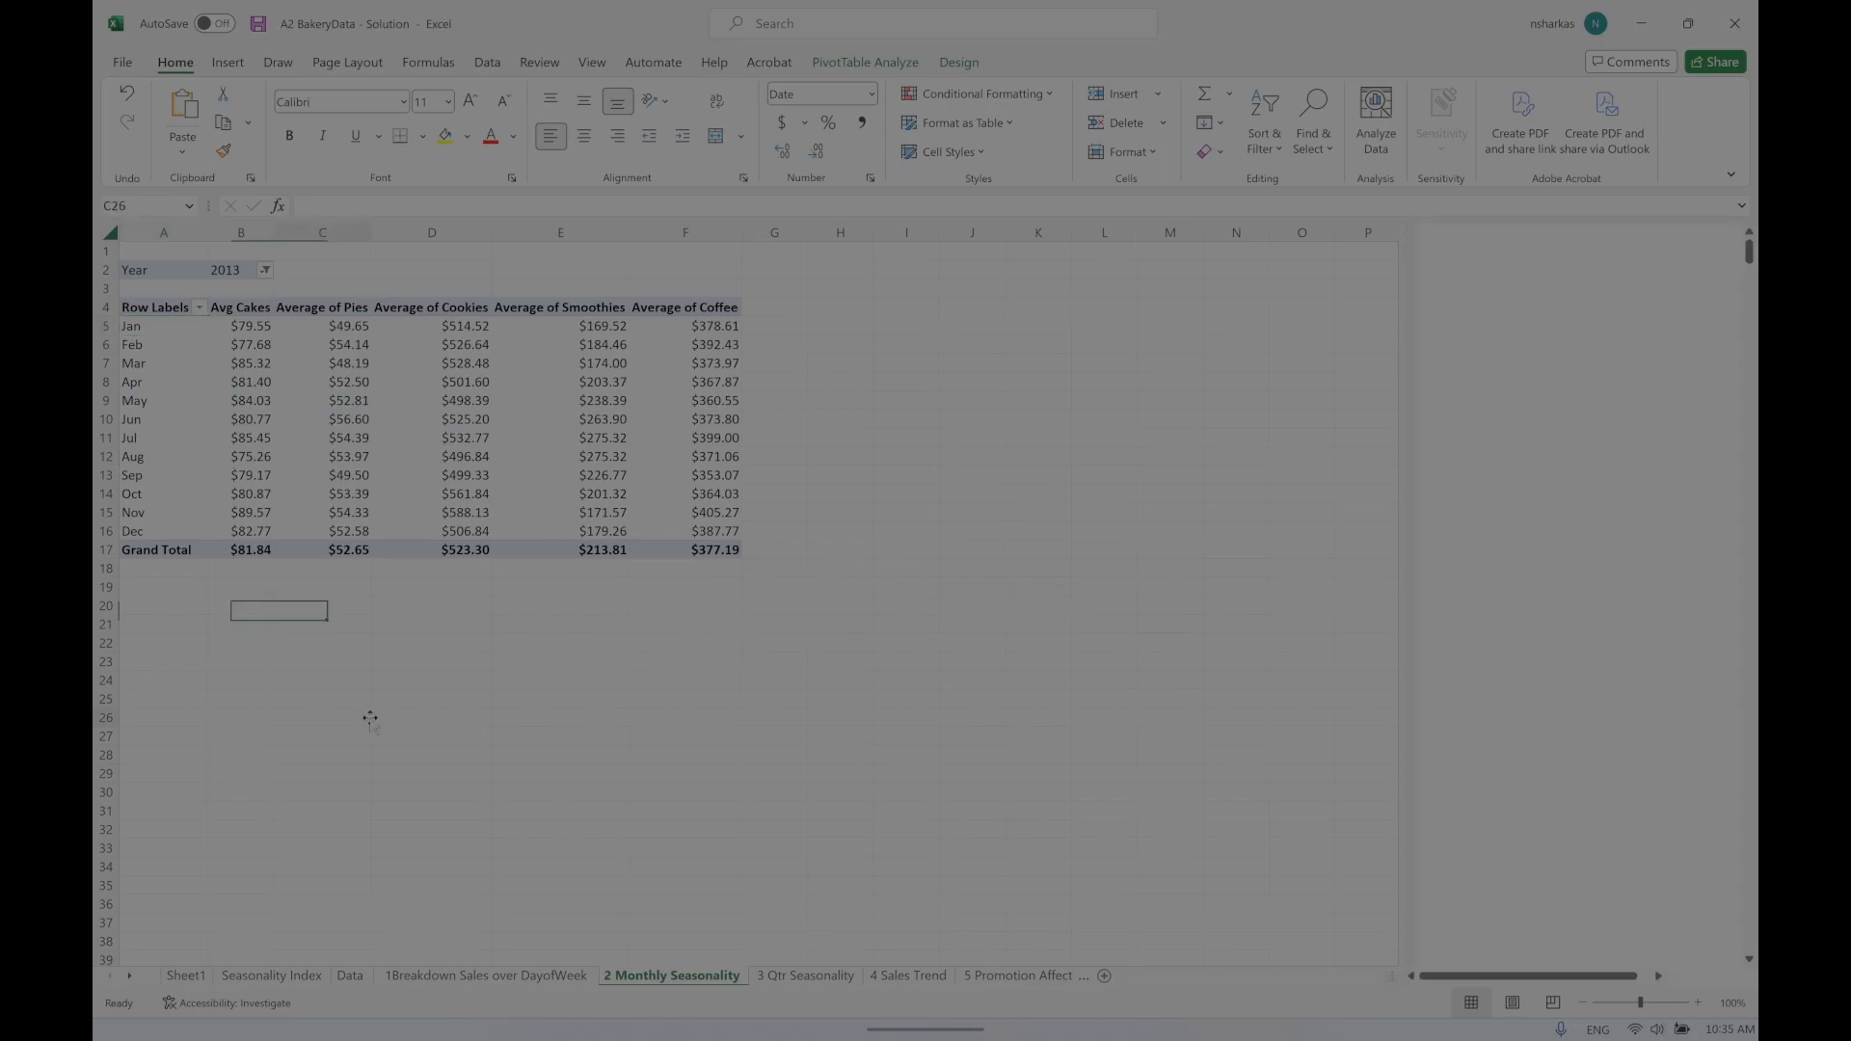
Step: Insert a 2-D line PivotChart of the 2013 monthly averages in A4:F16 and place it beside the PivotTable
click(318, 436)
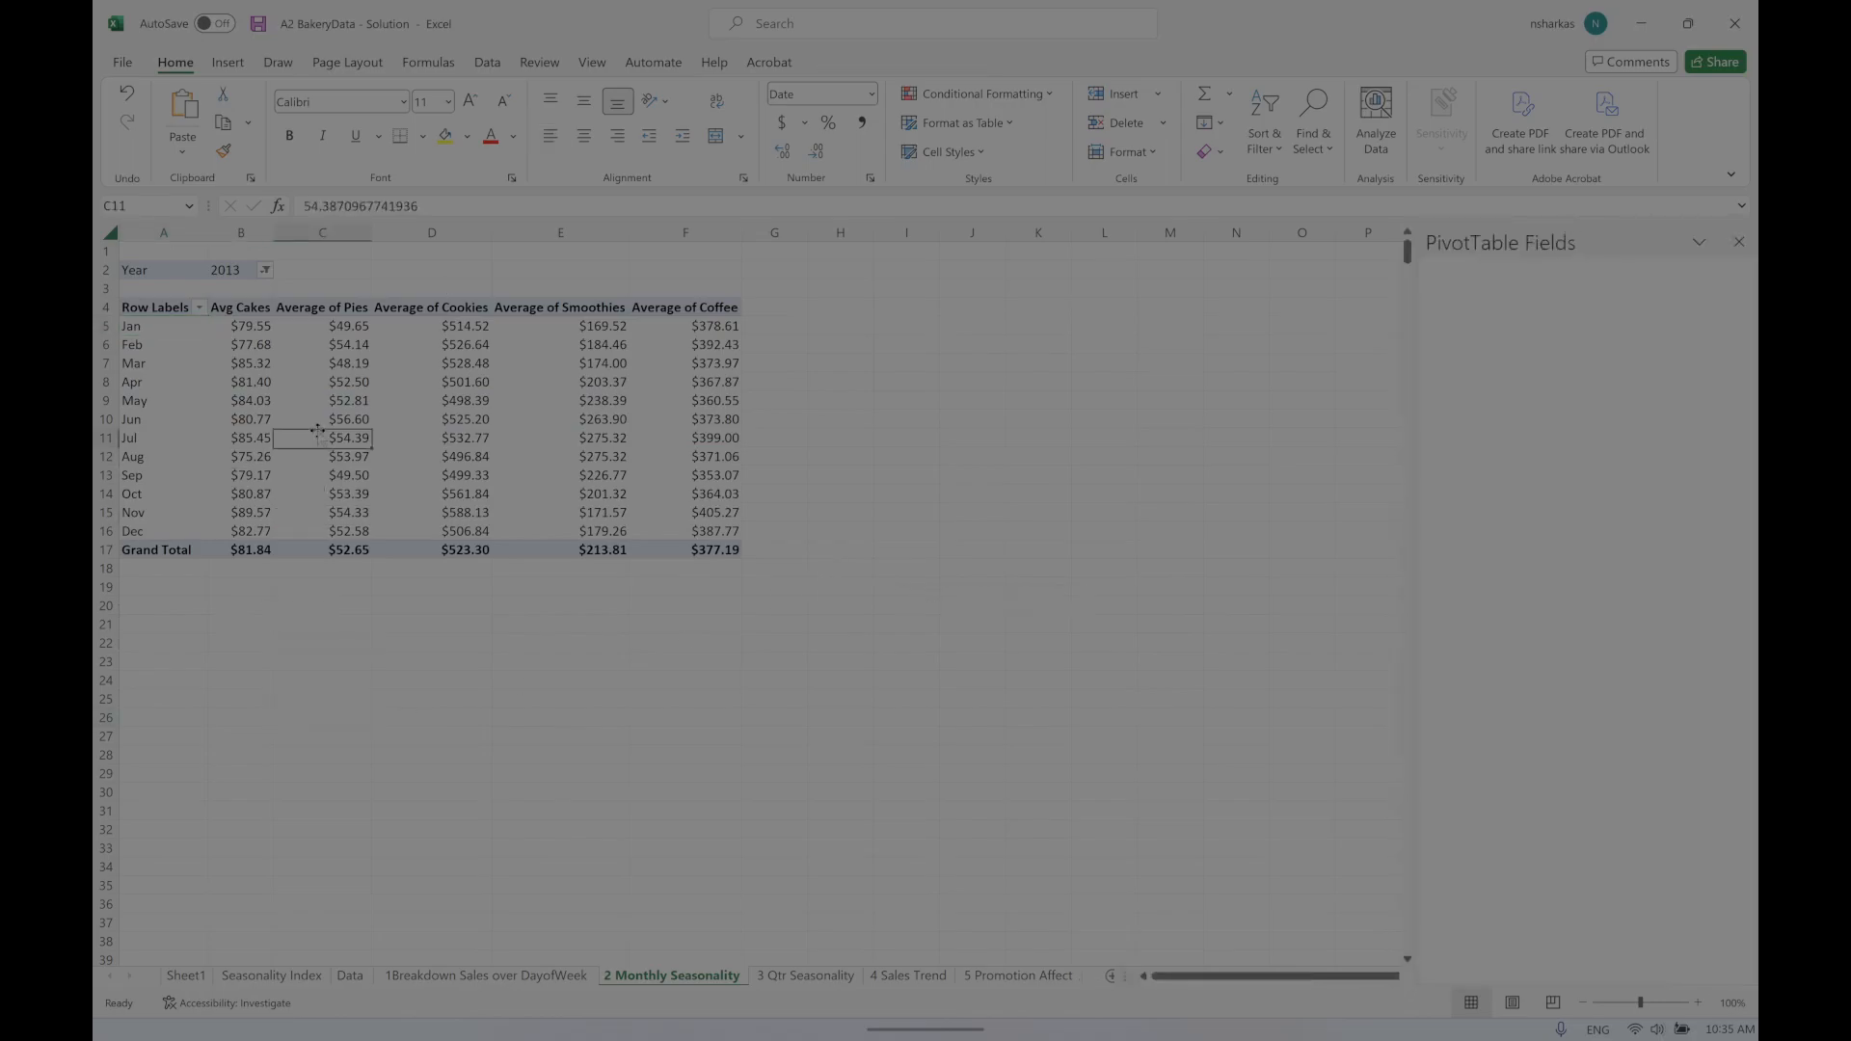
drag(168, 305, 690, 526)
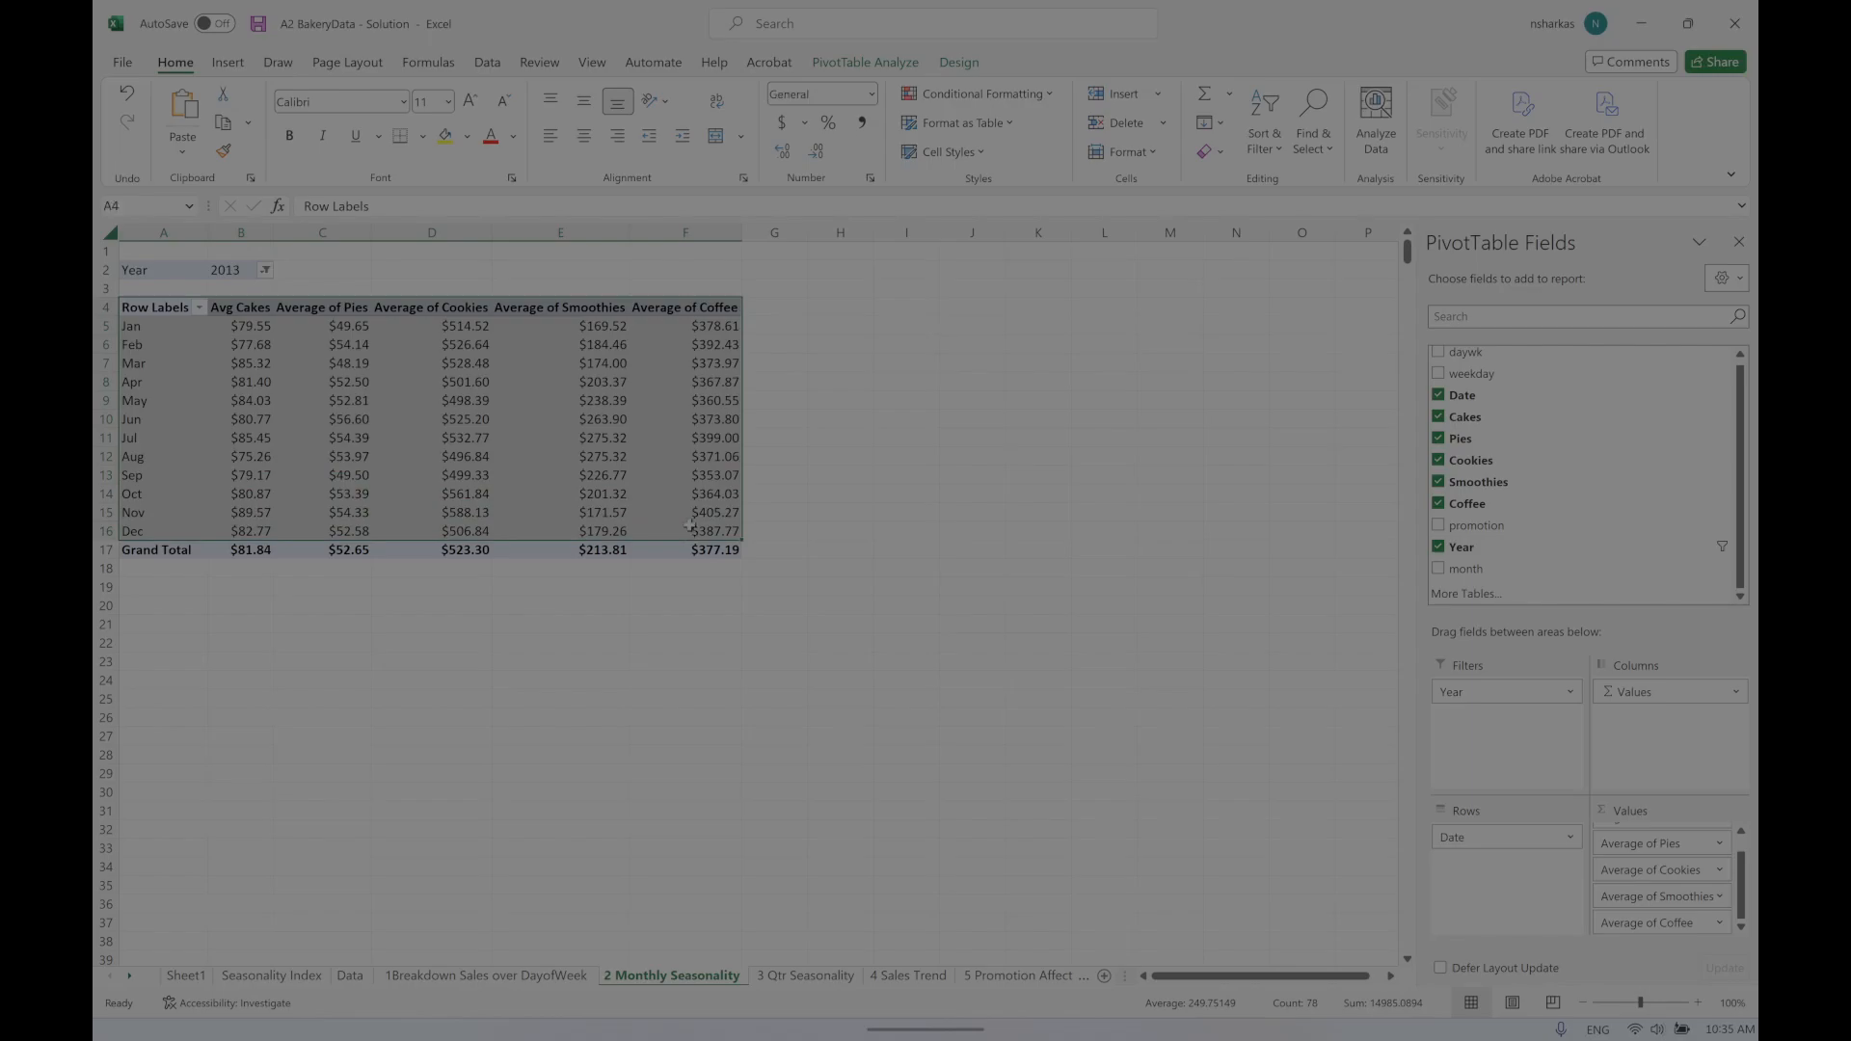
click(234, 66)
click(868, 123)
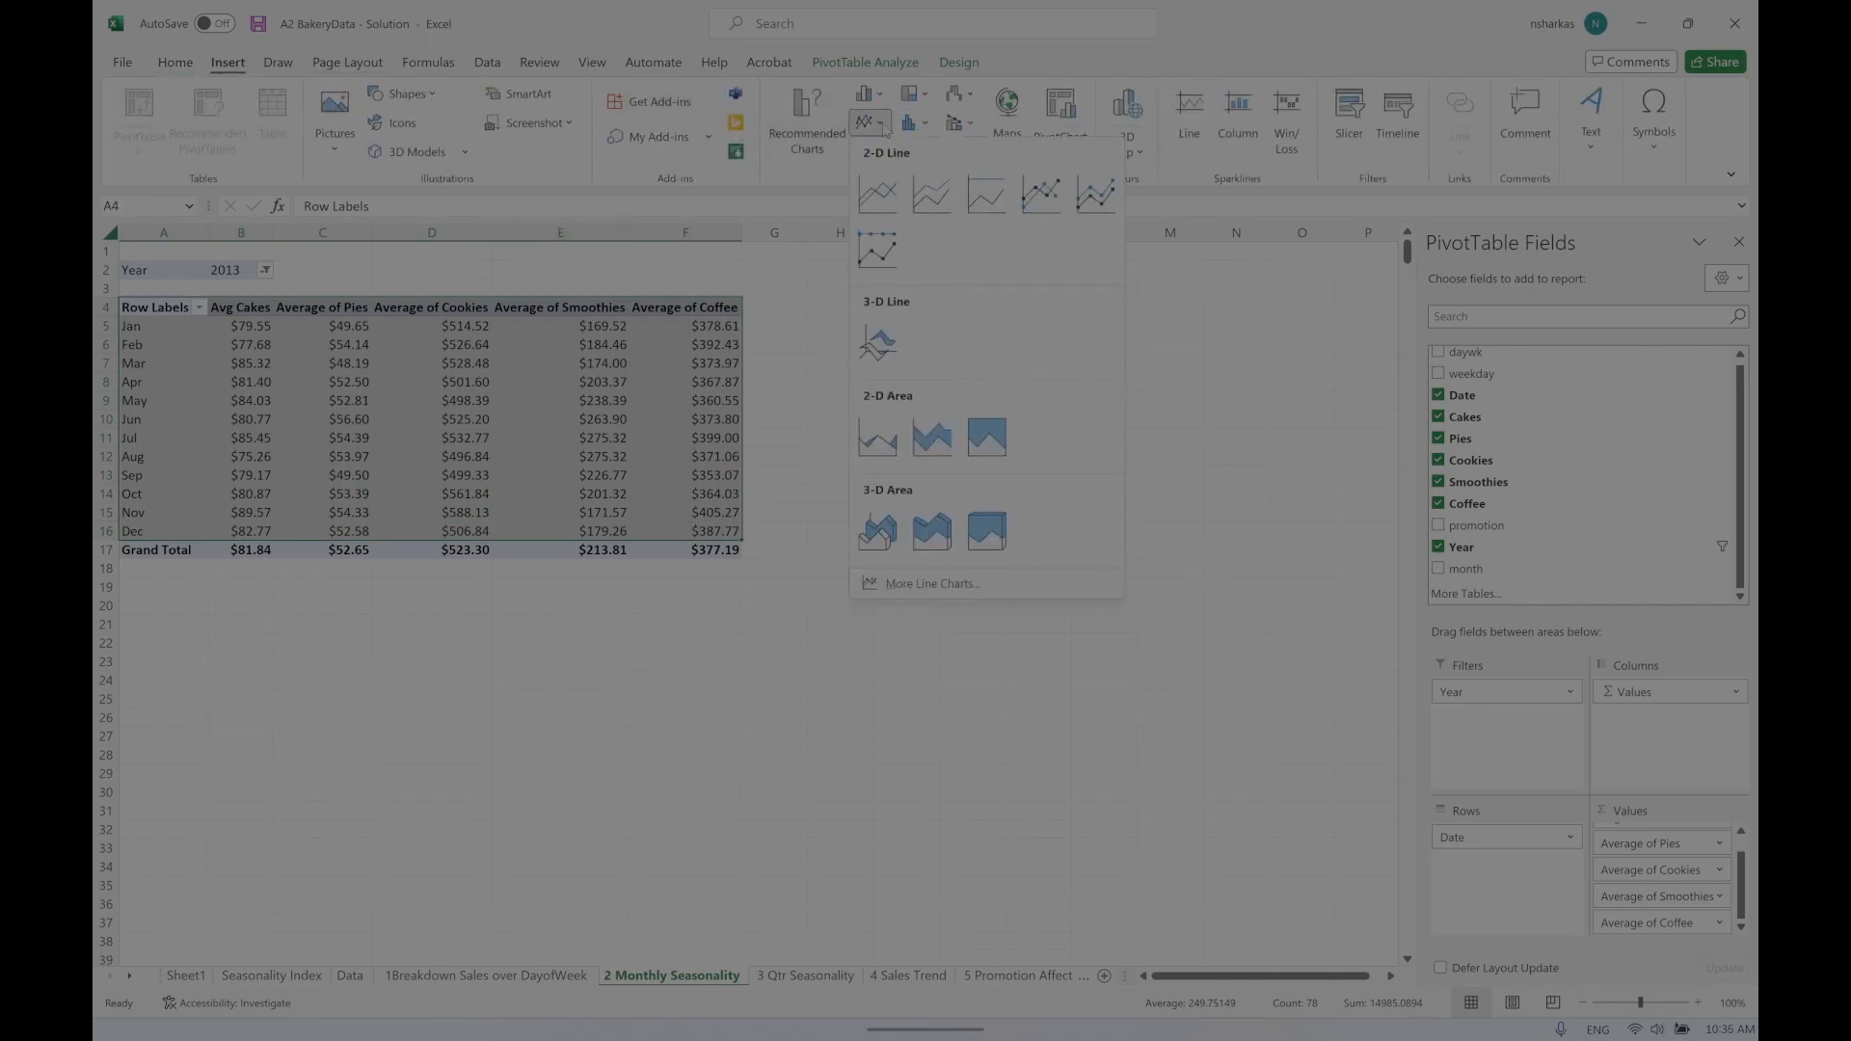
click(877, 196)
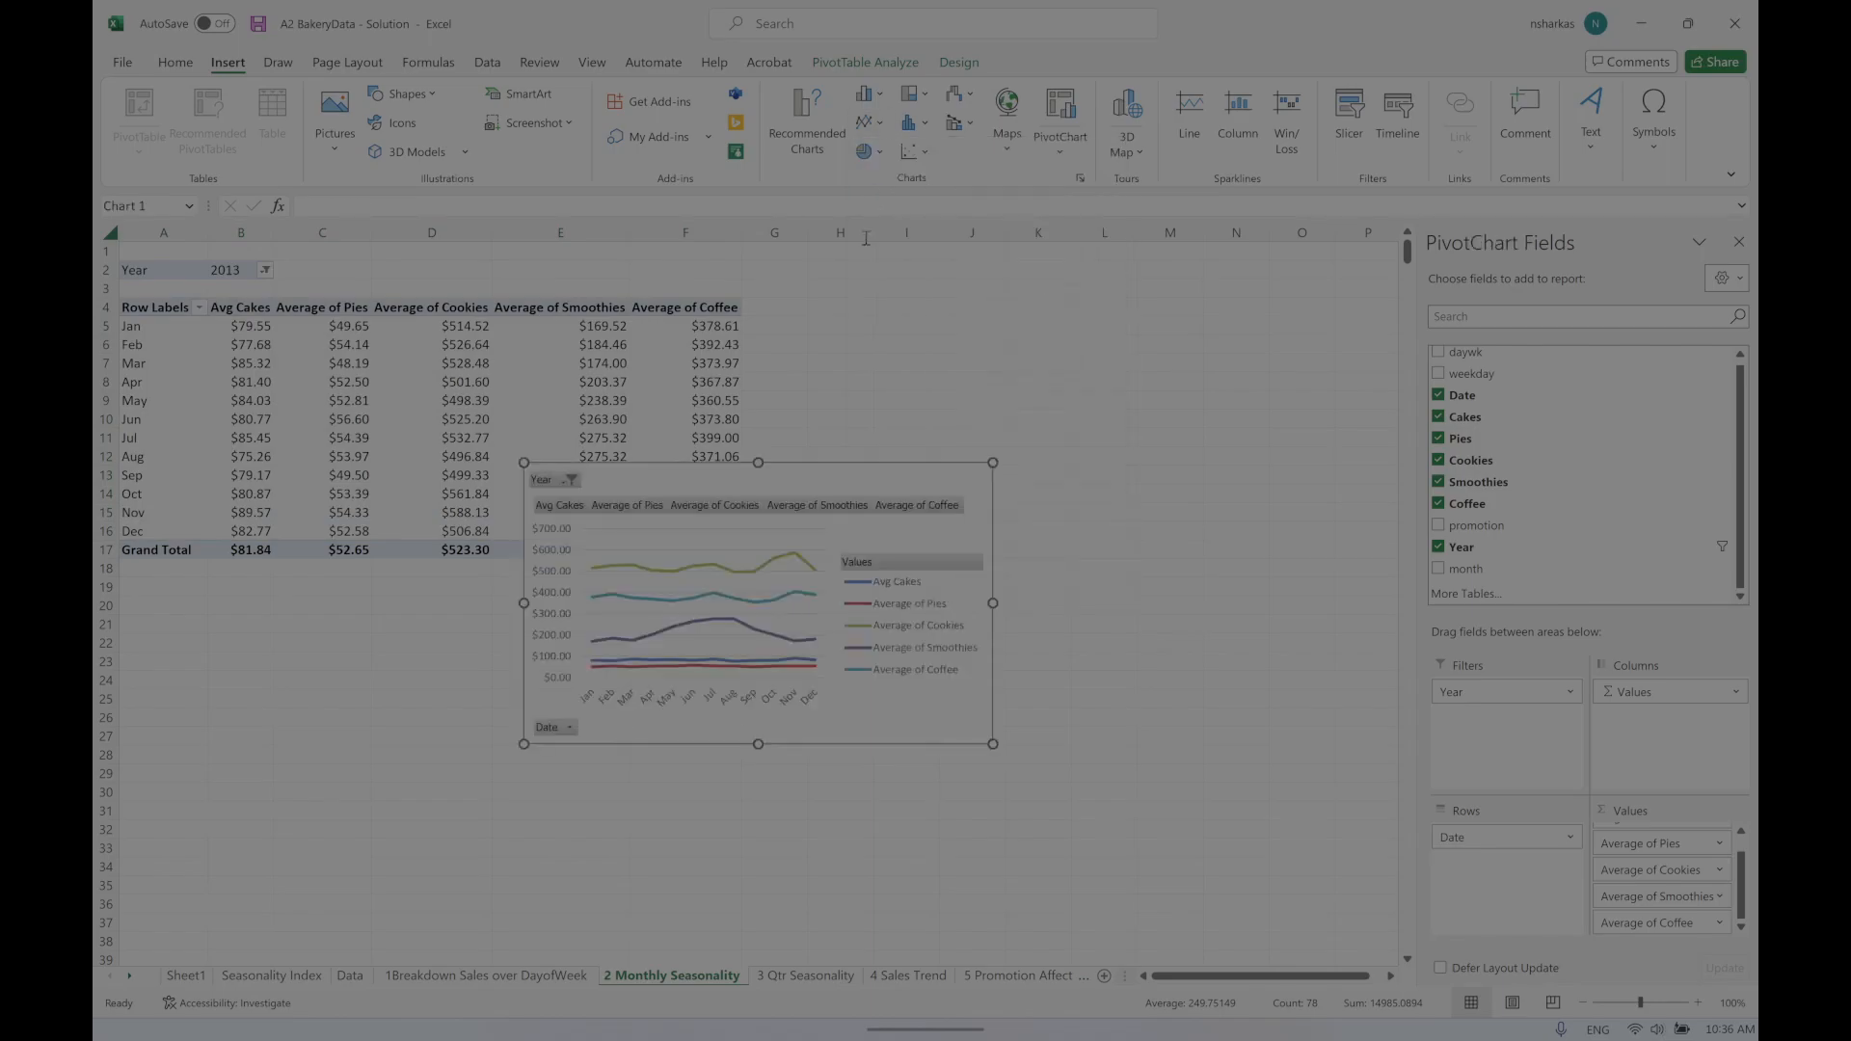
drag(801, 463, 1079, 273)
click(1052, 376)
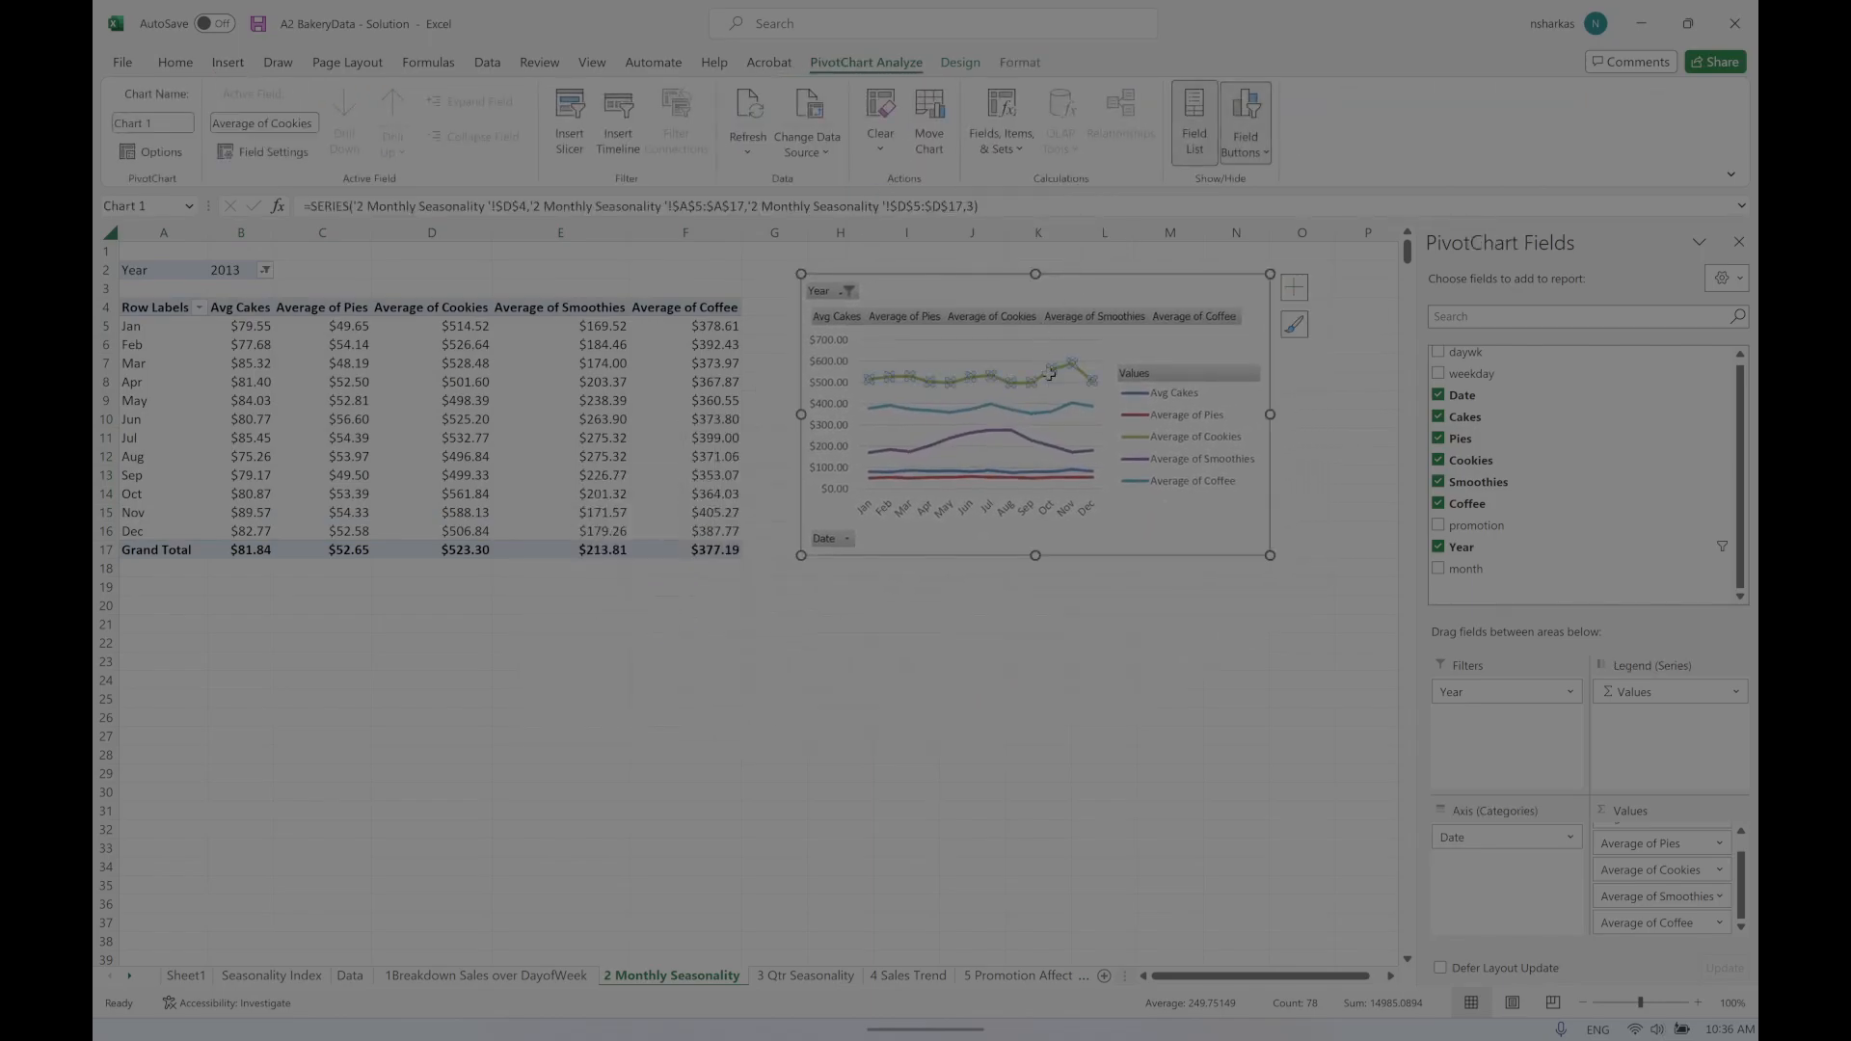
click(430, 363)
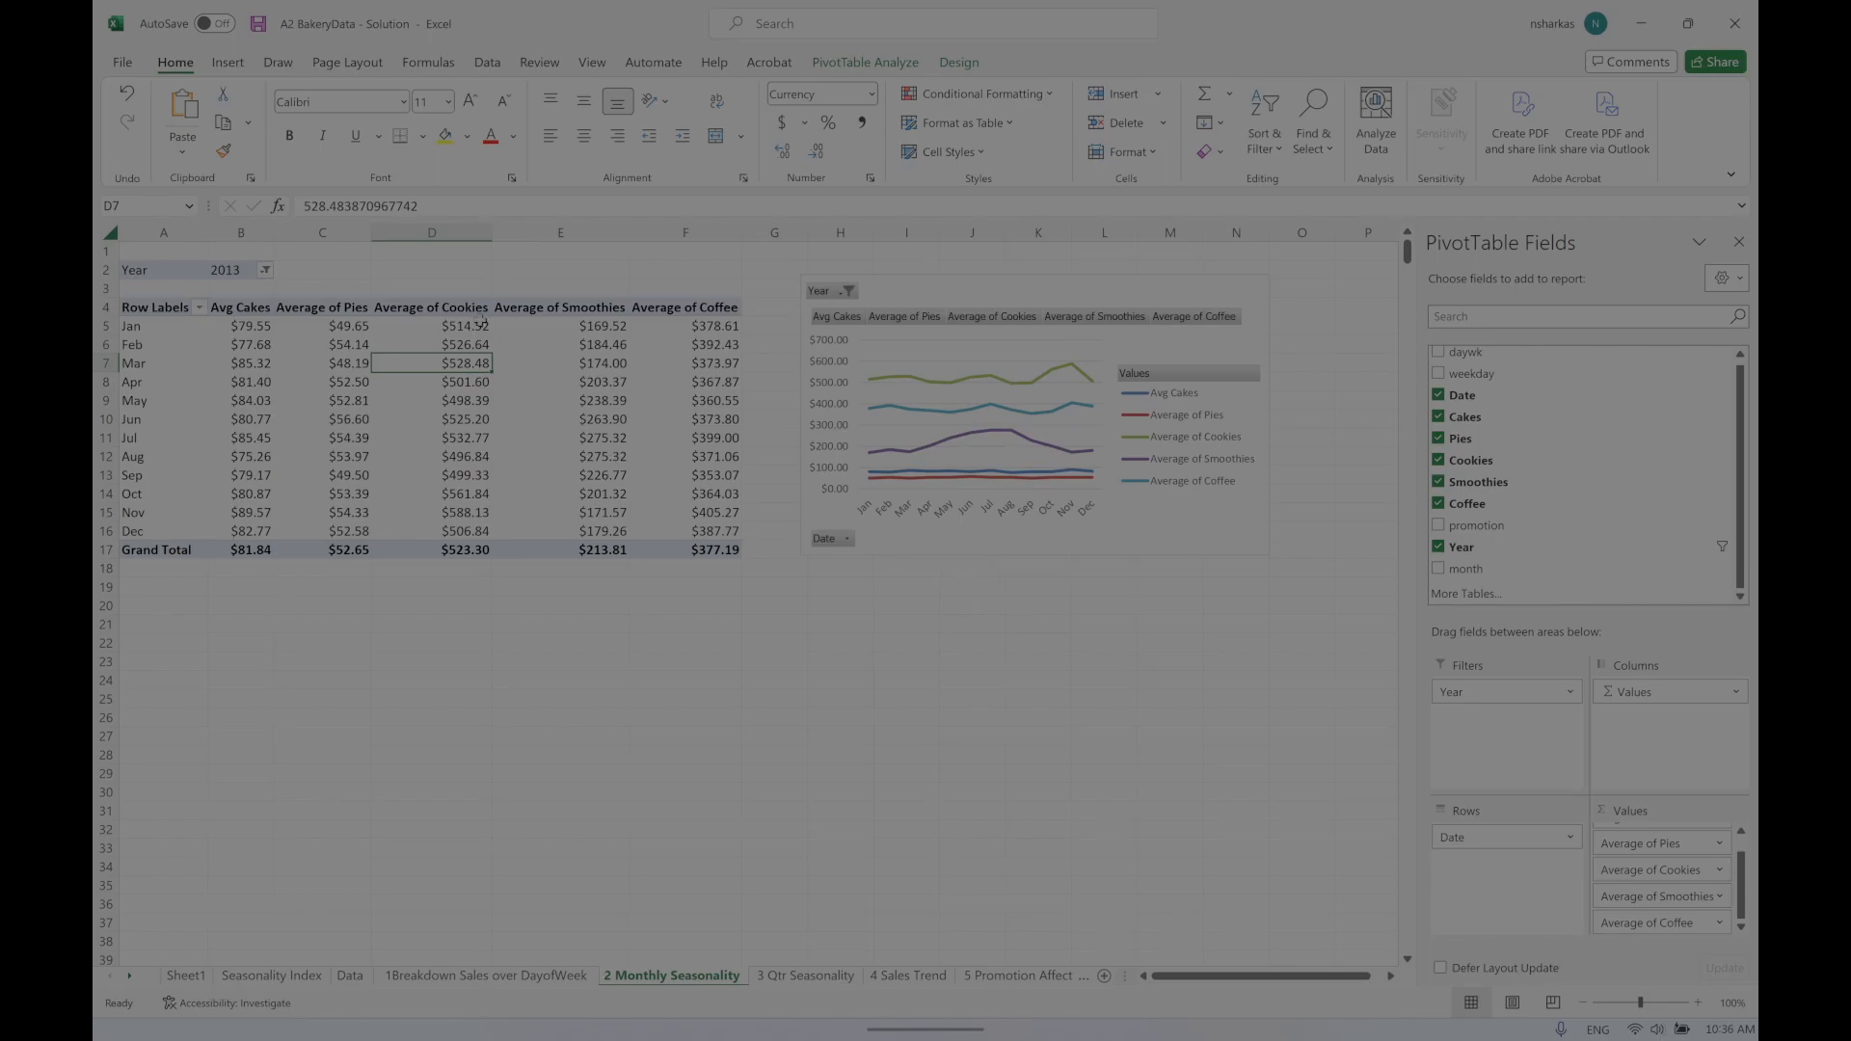
Step: Copy the whole 2013 PivotTable including its Year filter and paste it below at cell A20
drag(146, 270, 695, 555)
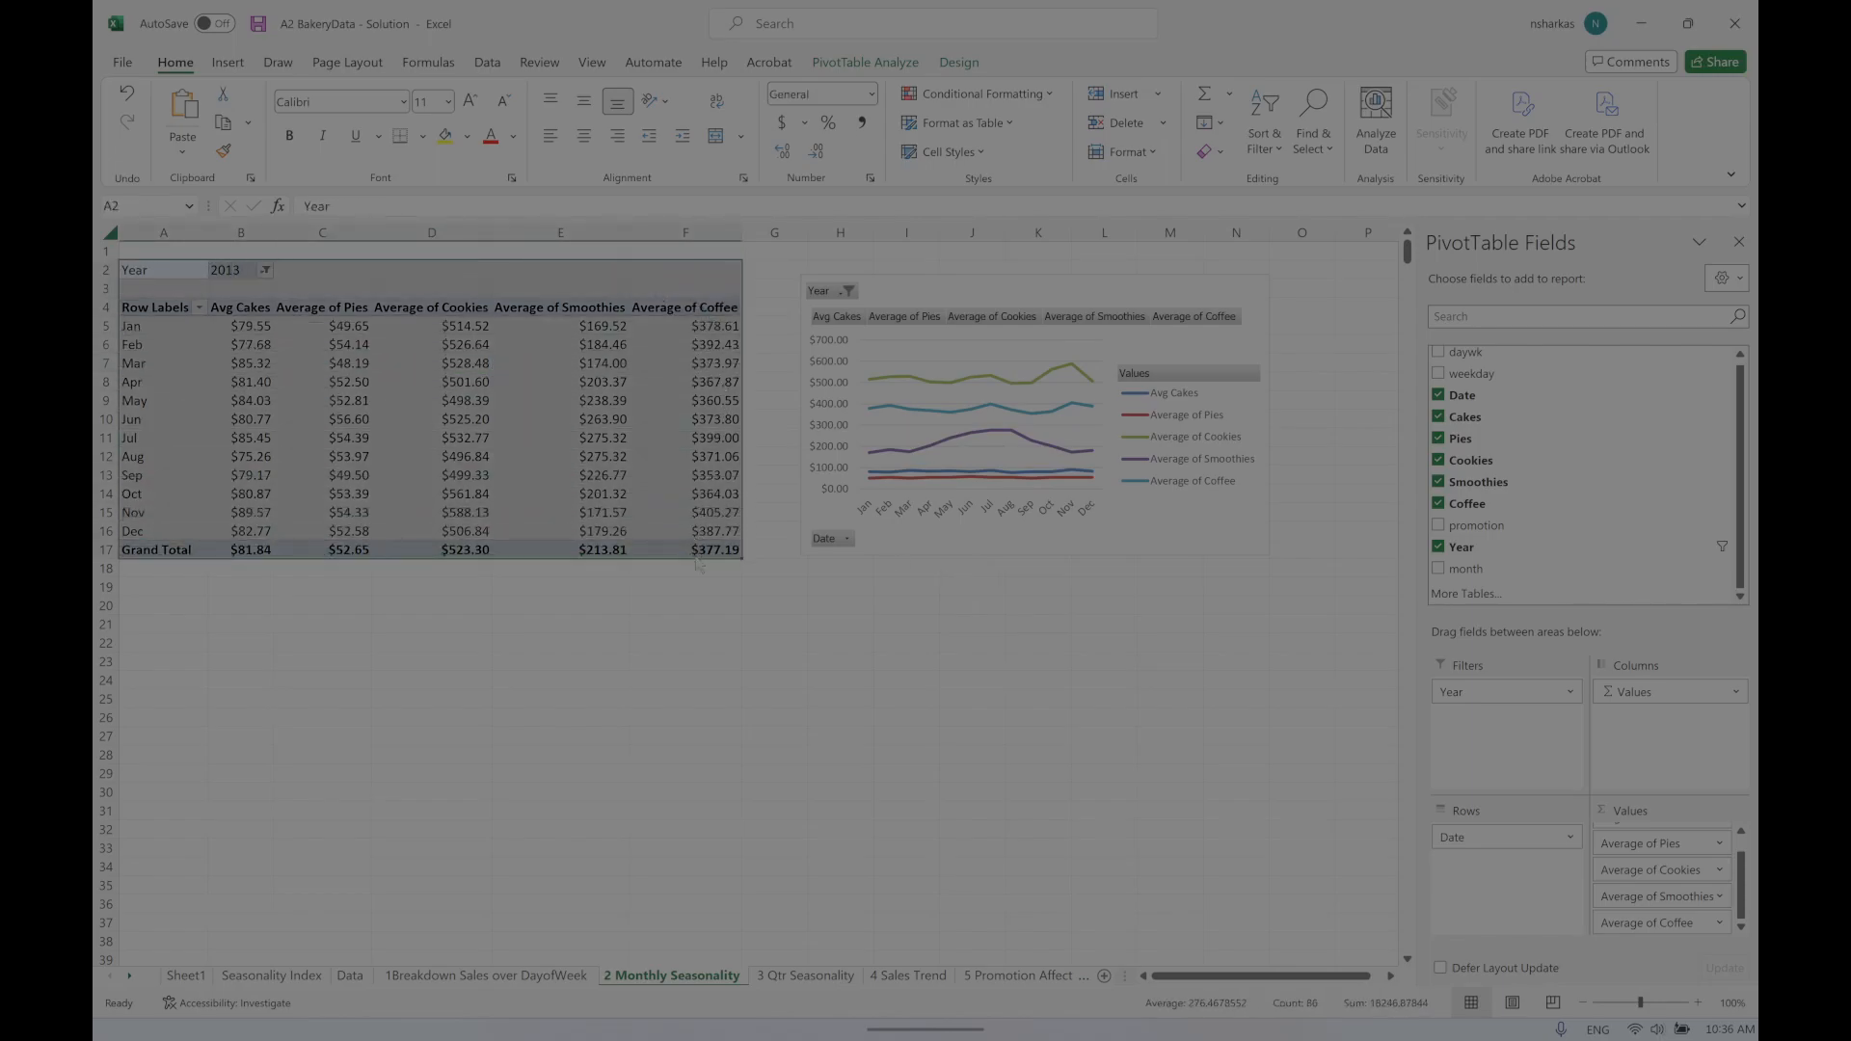
key(ctrl+c)
click(153, 613)
key(ctrl+v)
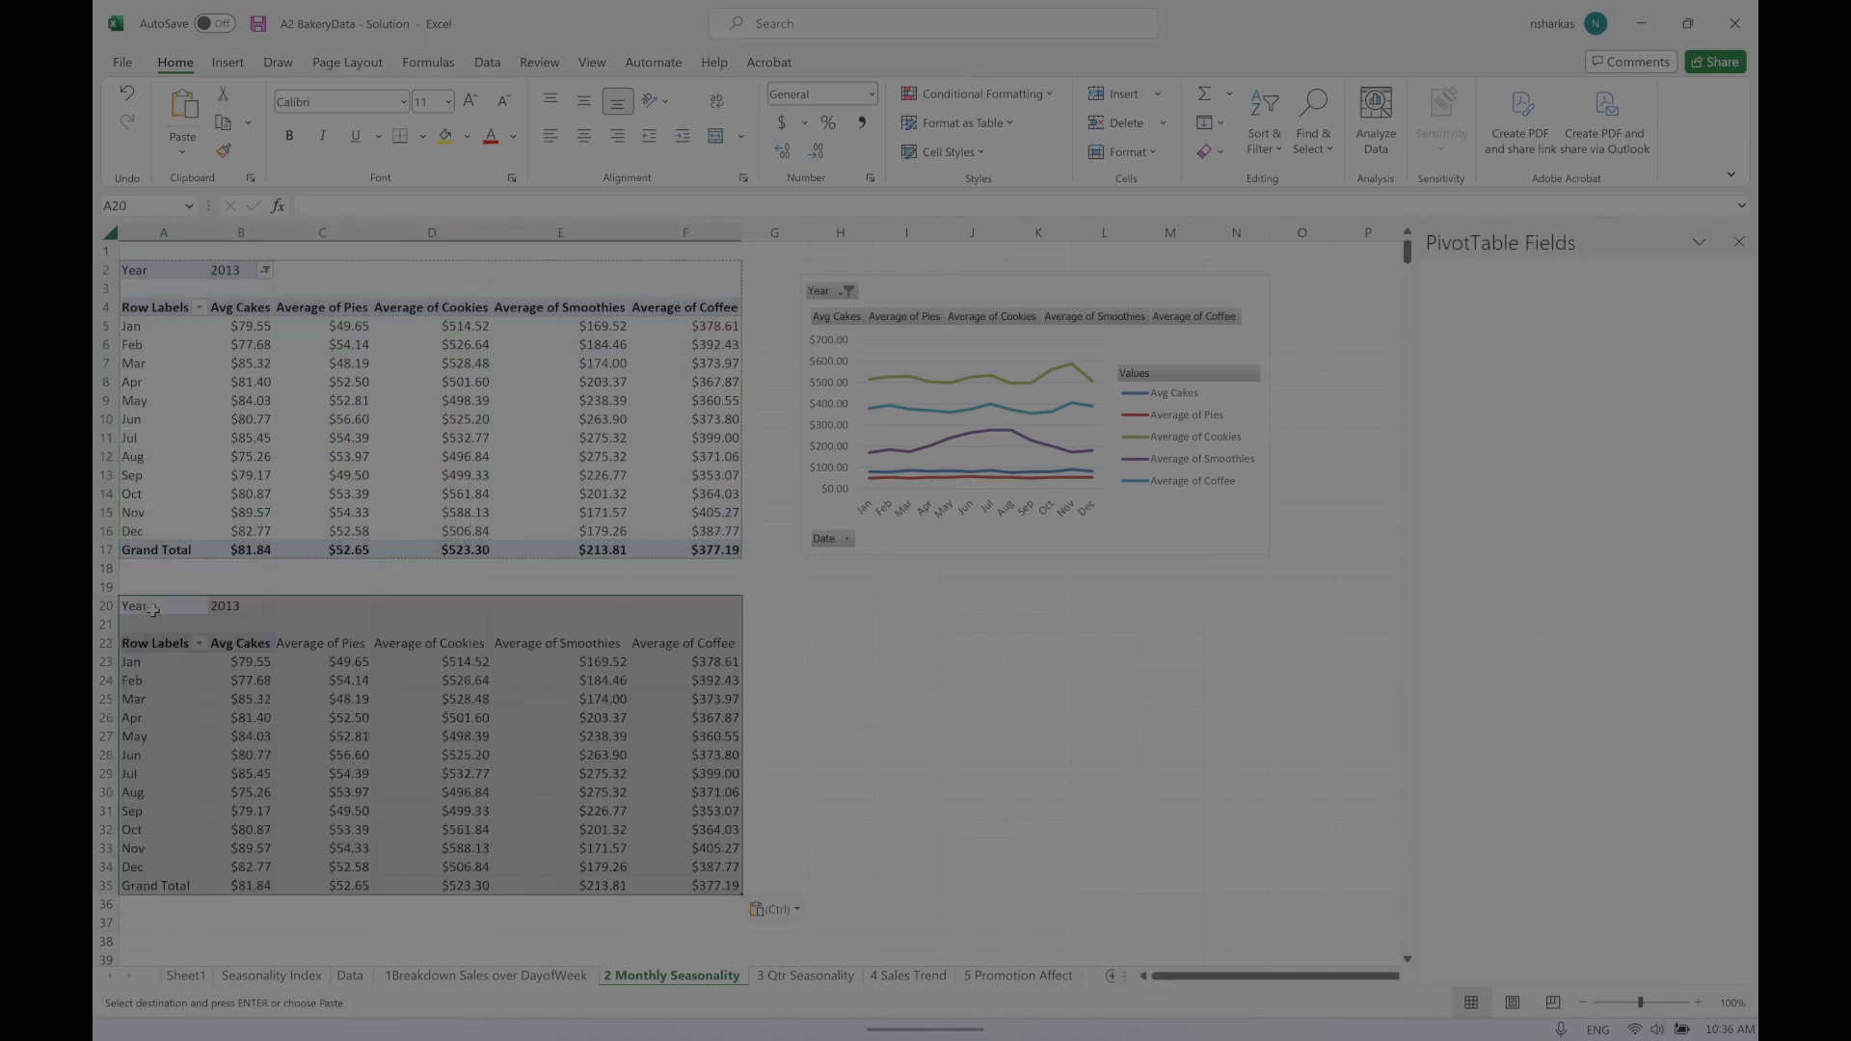
click(286, 613)
click(243, 681)
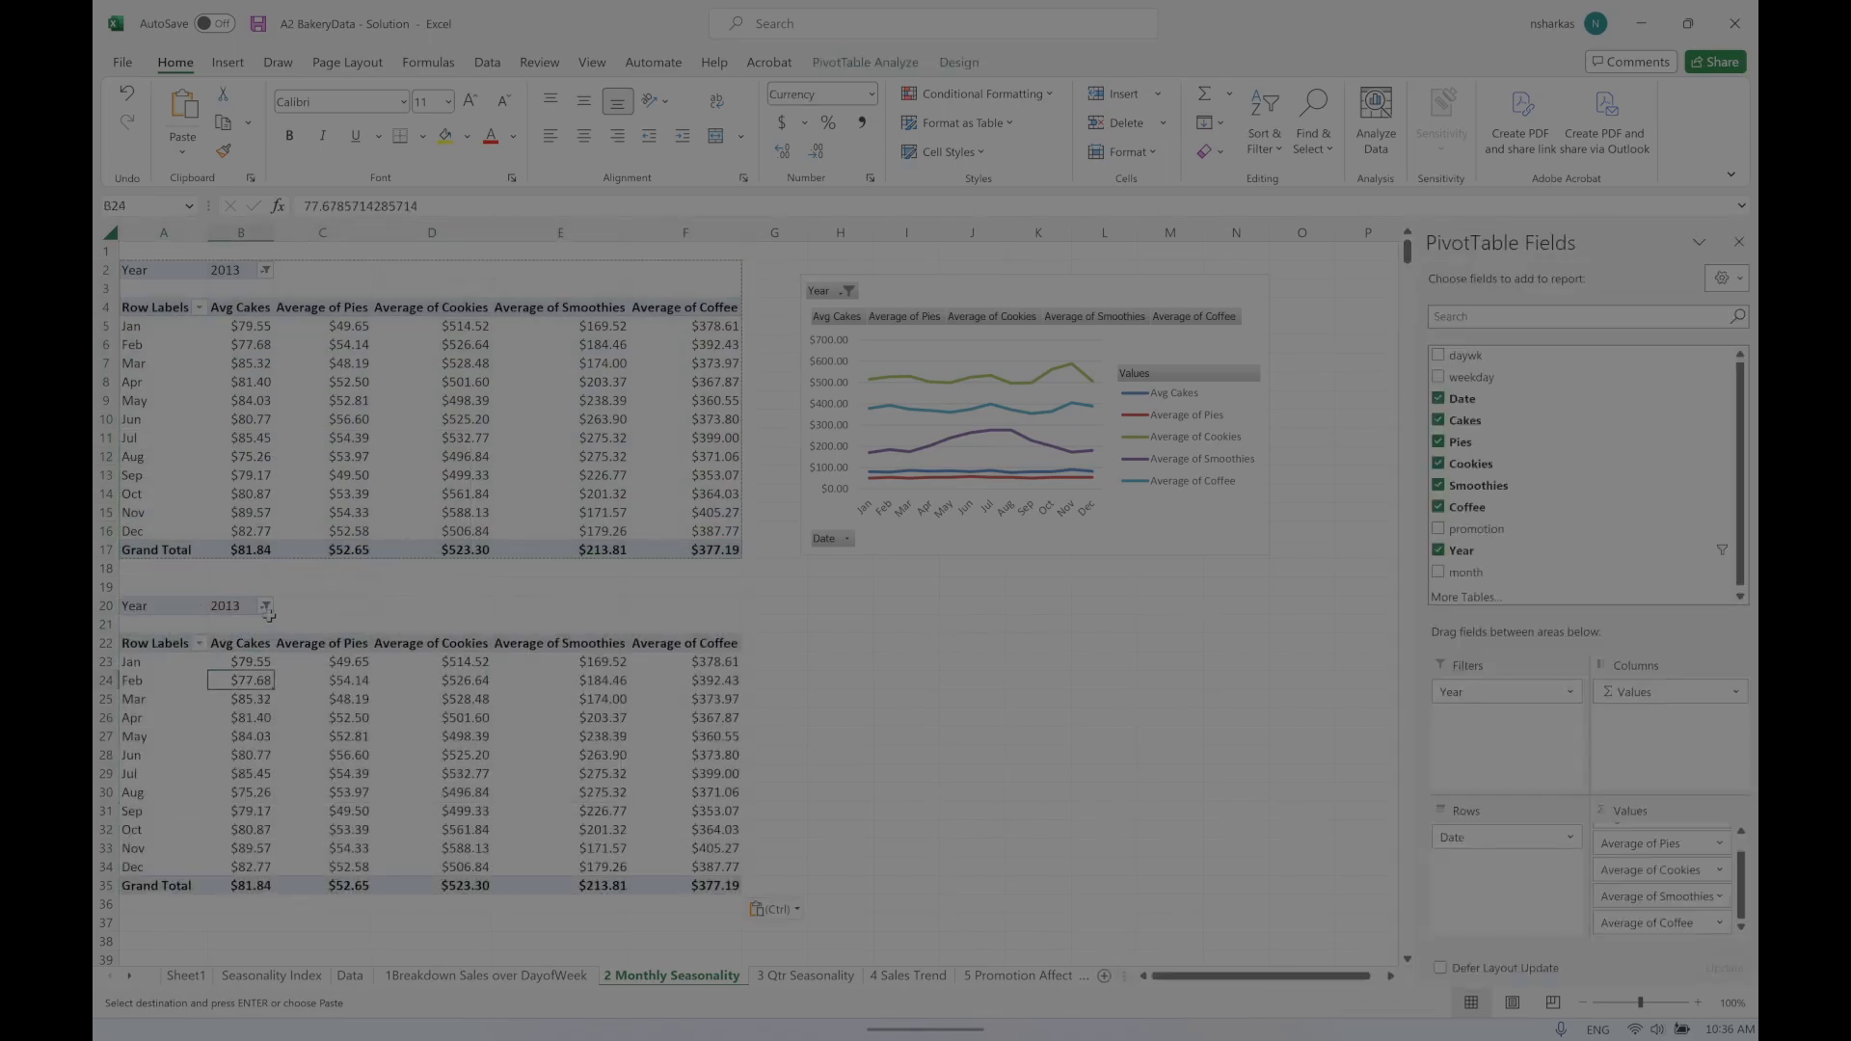
Step: Set the Year filter of the copied PivotTable at A20 to 2014
click(265, 605)
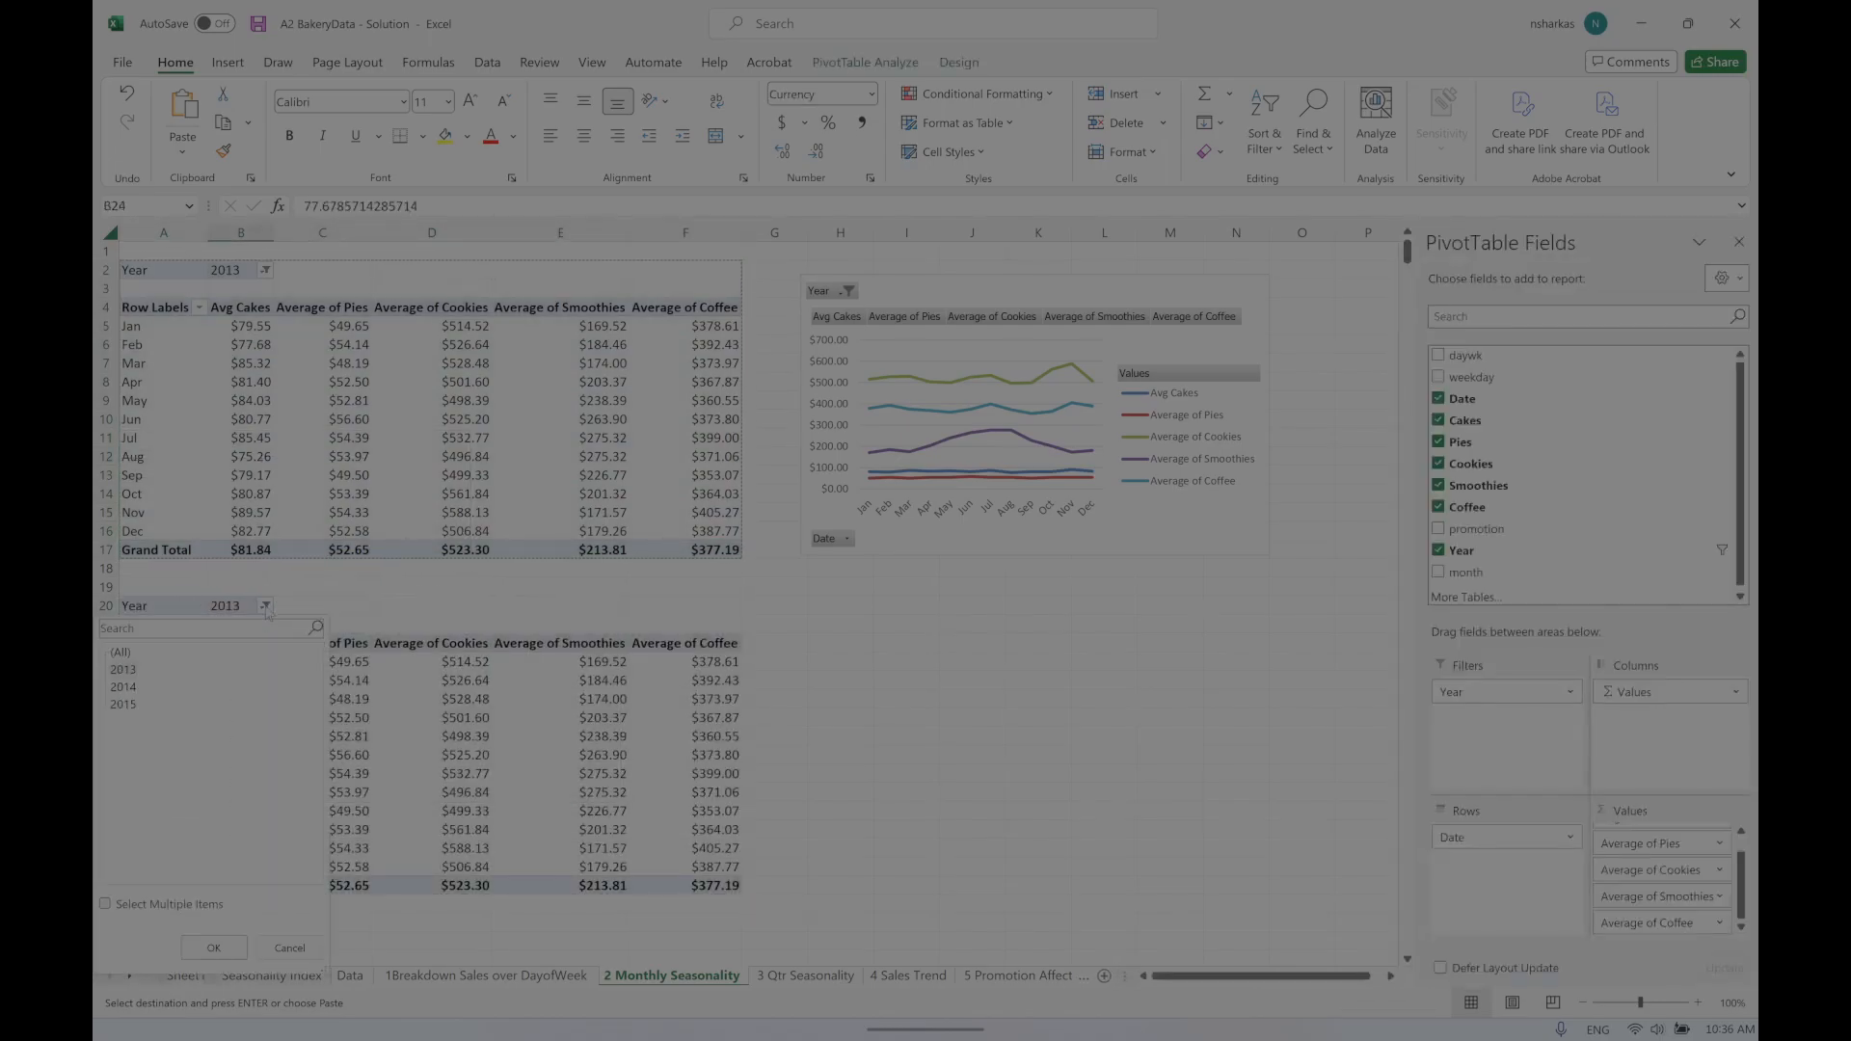
click(123, 687)
click(211, 950)
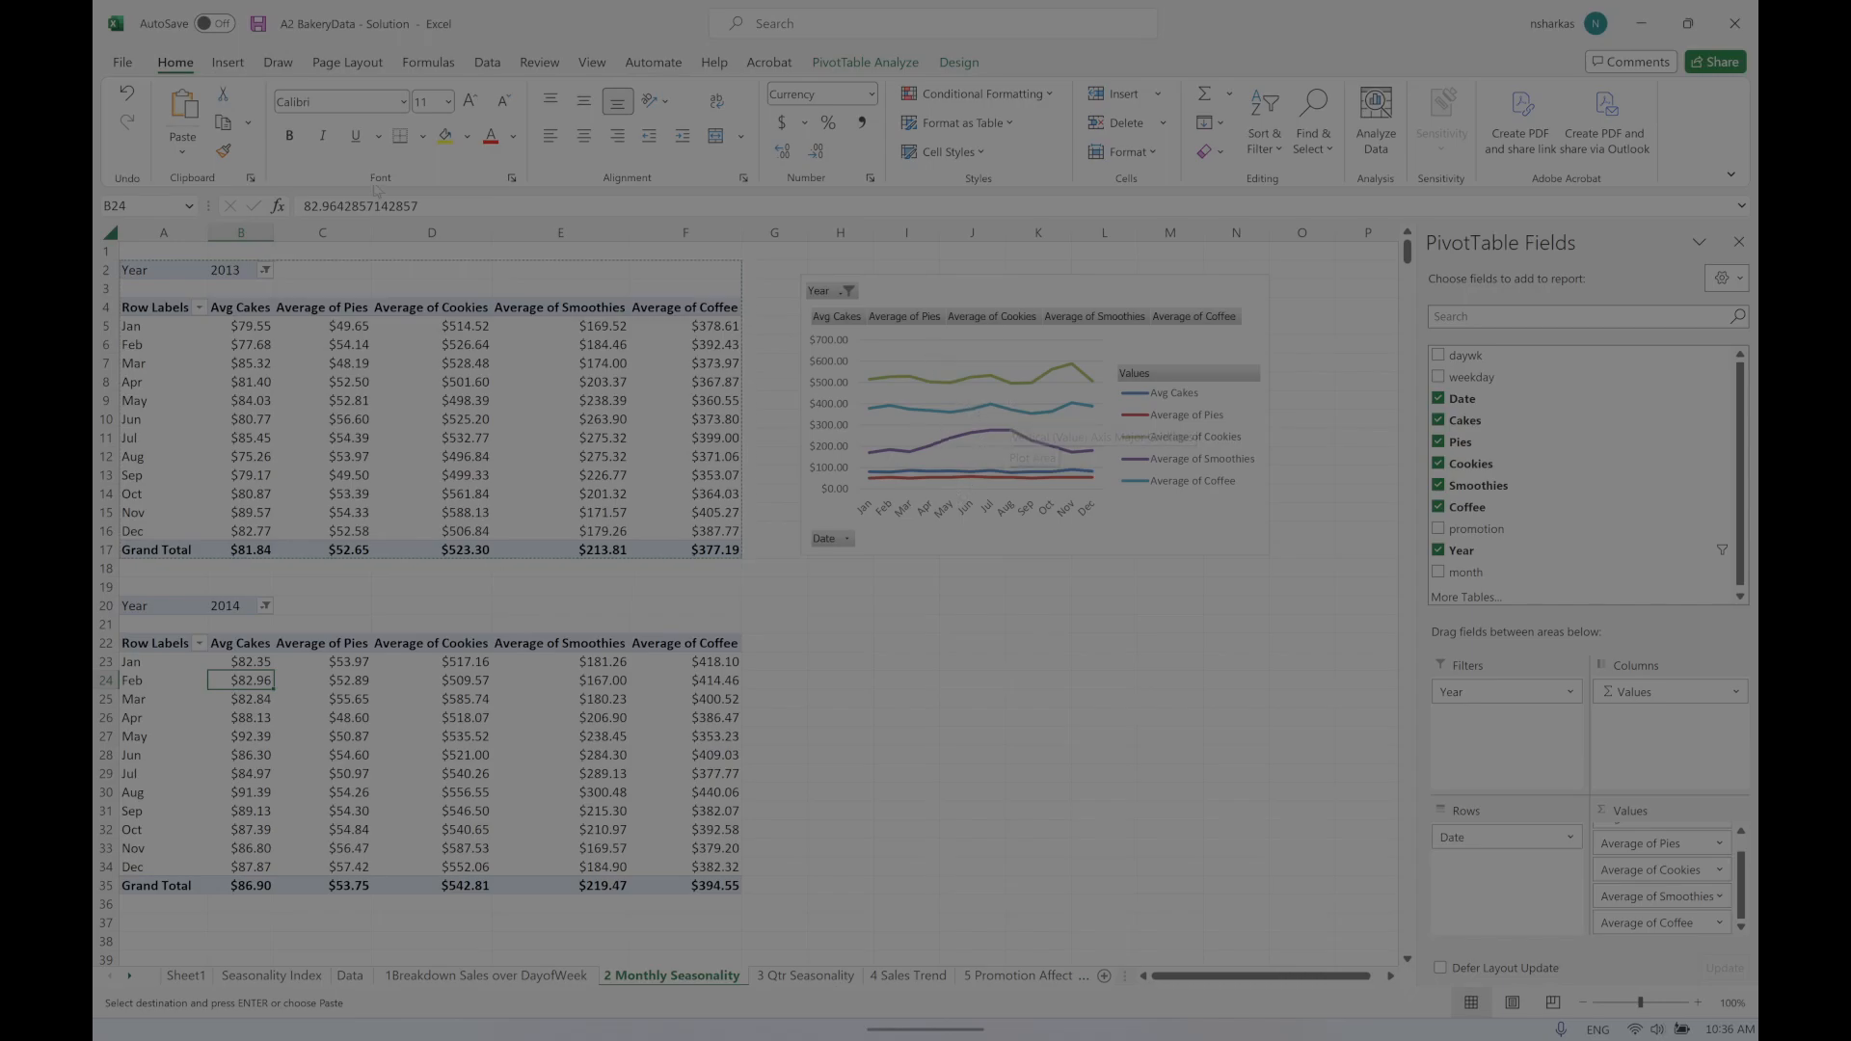
Step: Insert a 2-D line PivotChart for the 2014 PivotTable and place it beside that table, under the 2013 chart
click(230, 63)
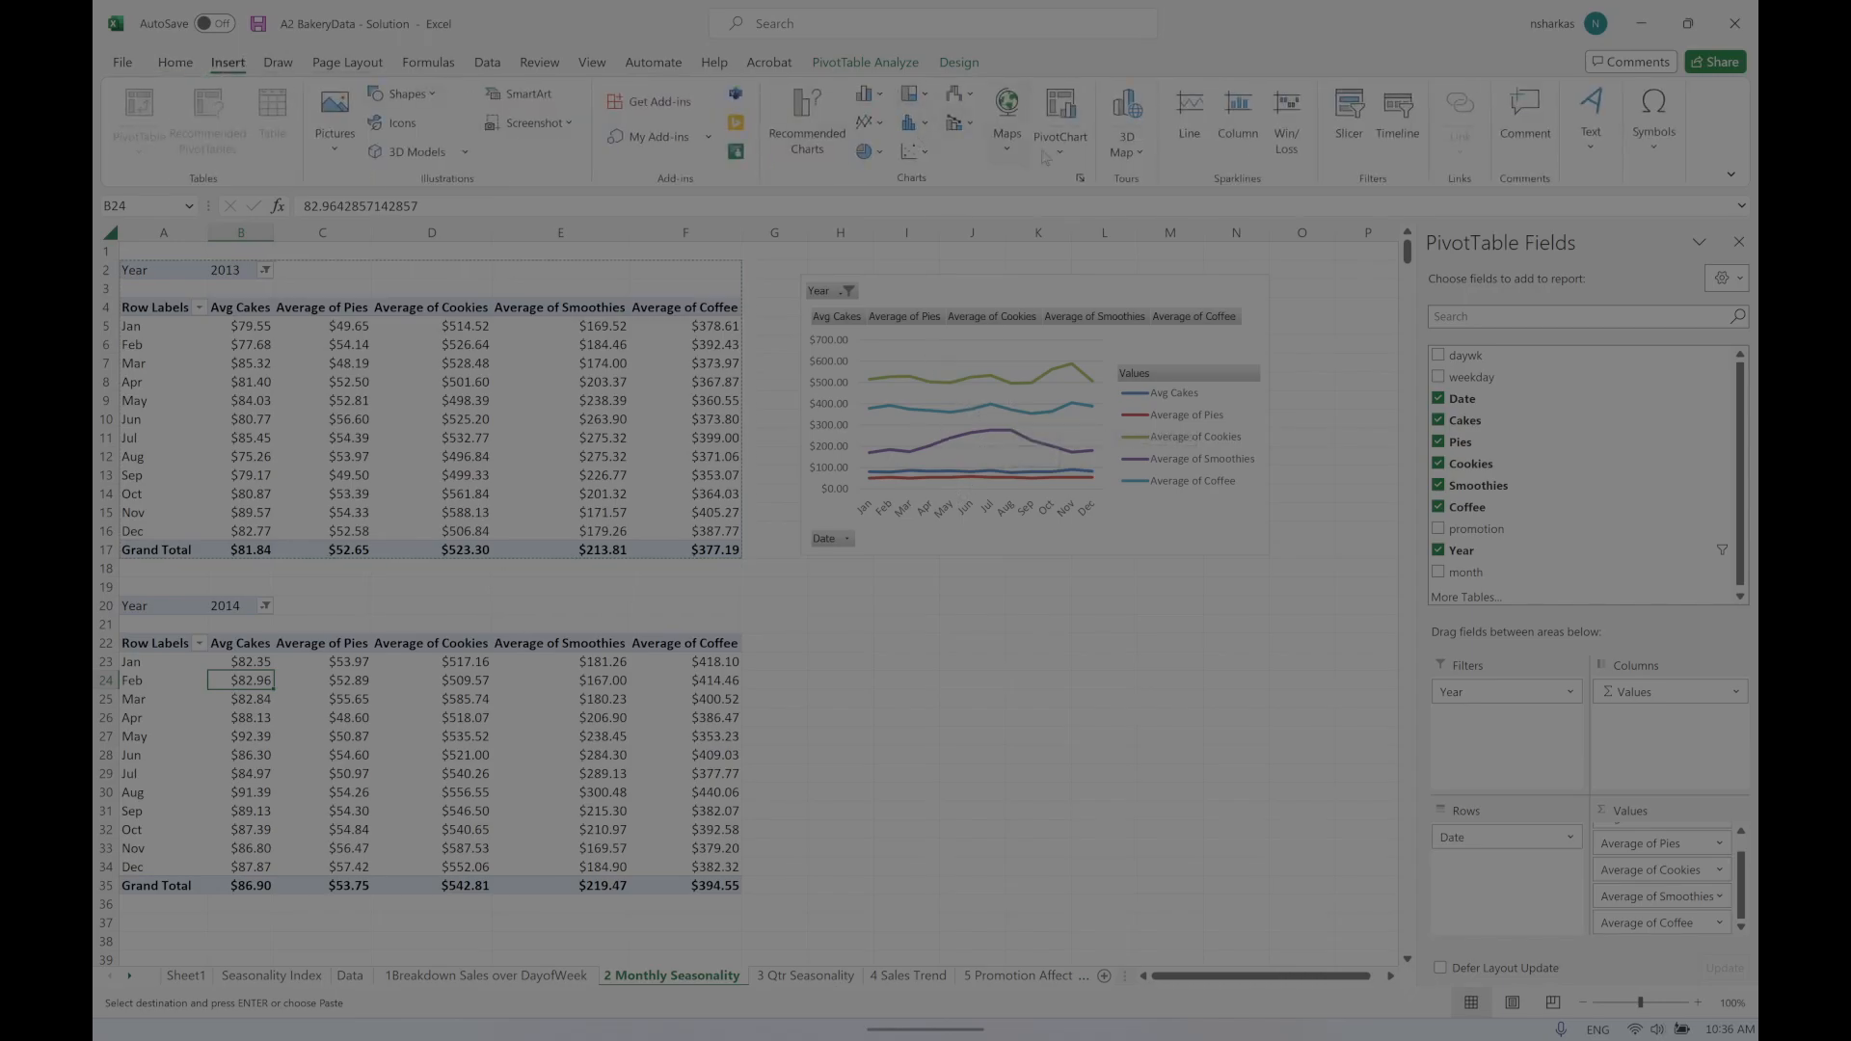
click(1070, 135)
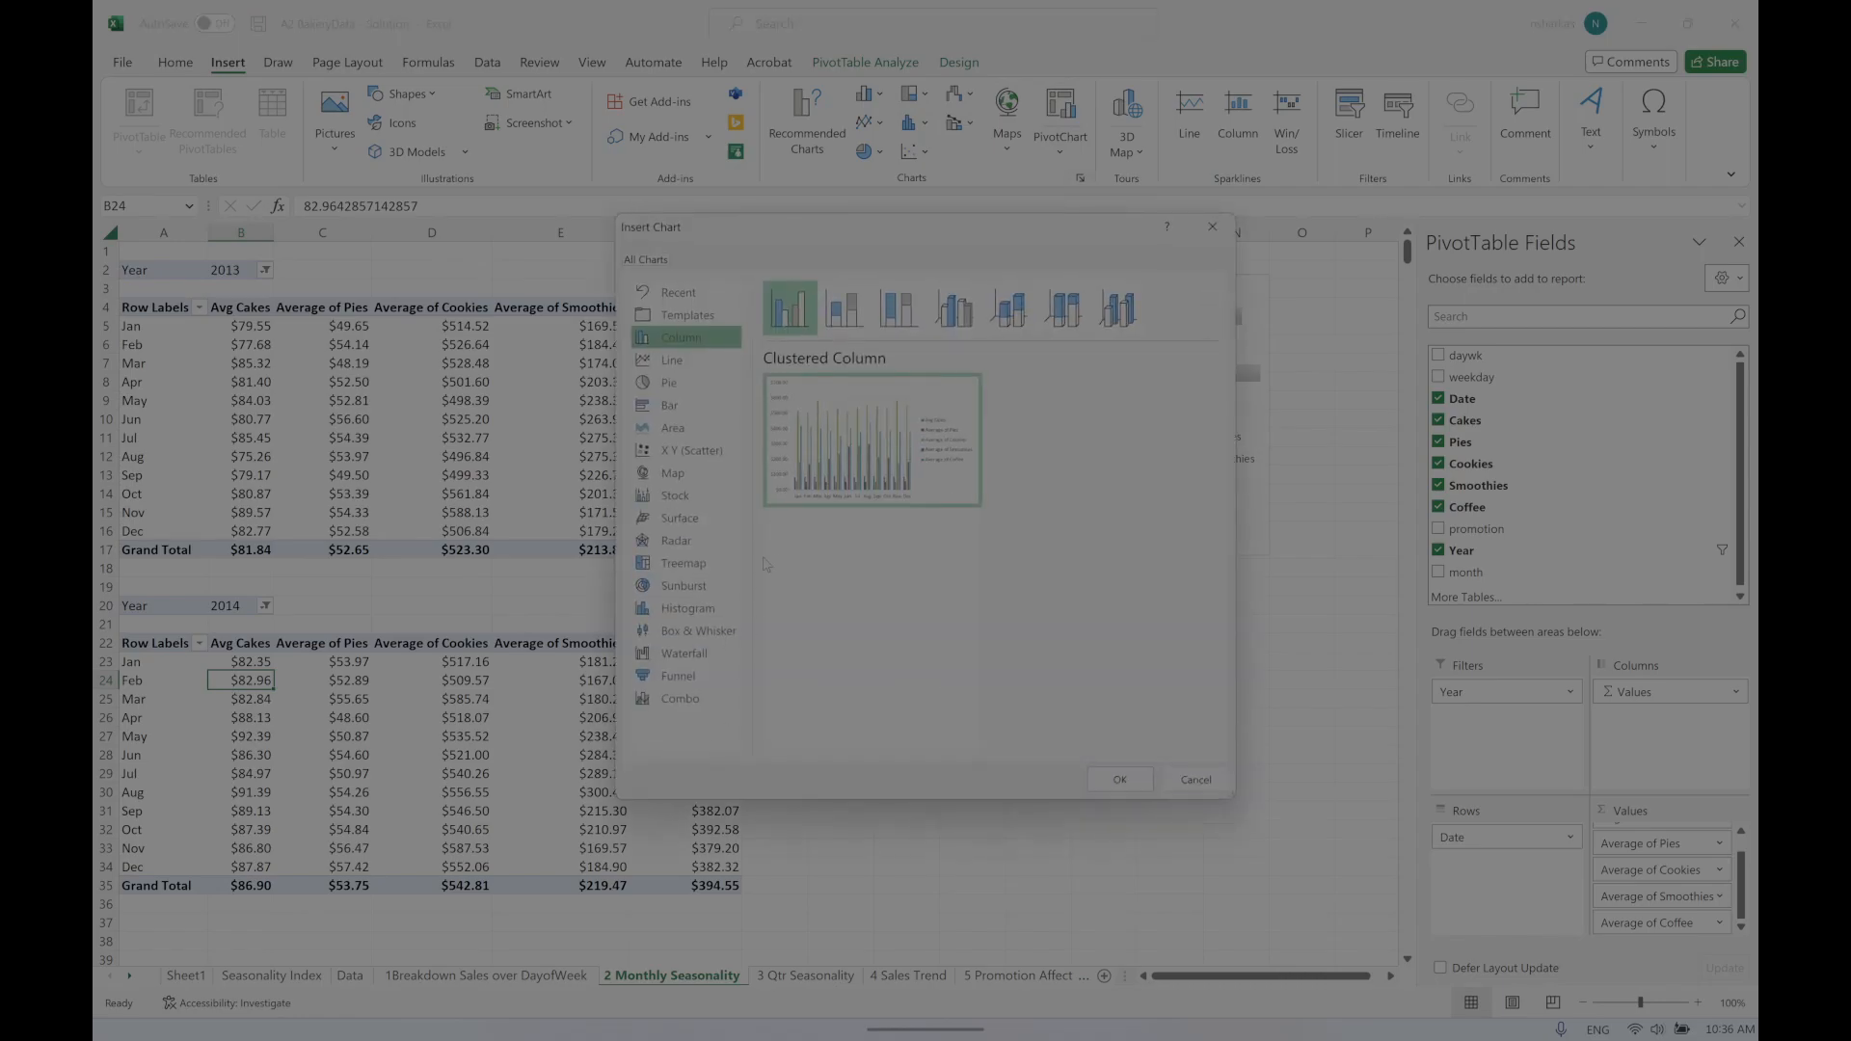
click(1212, 227)
click(872, 123)
click(882, 350)
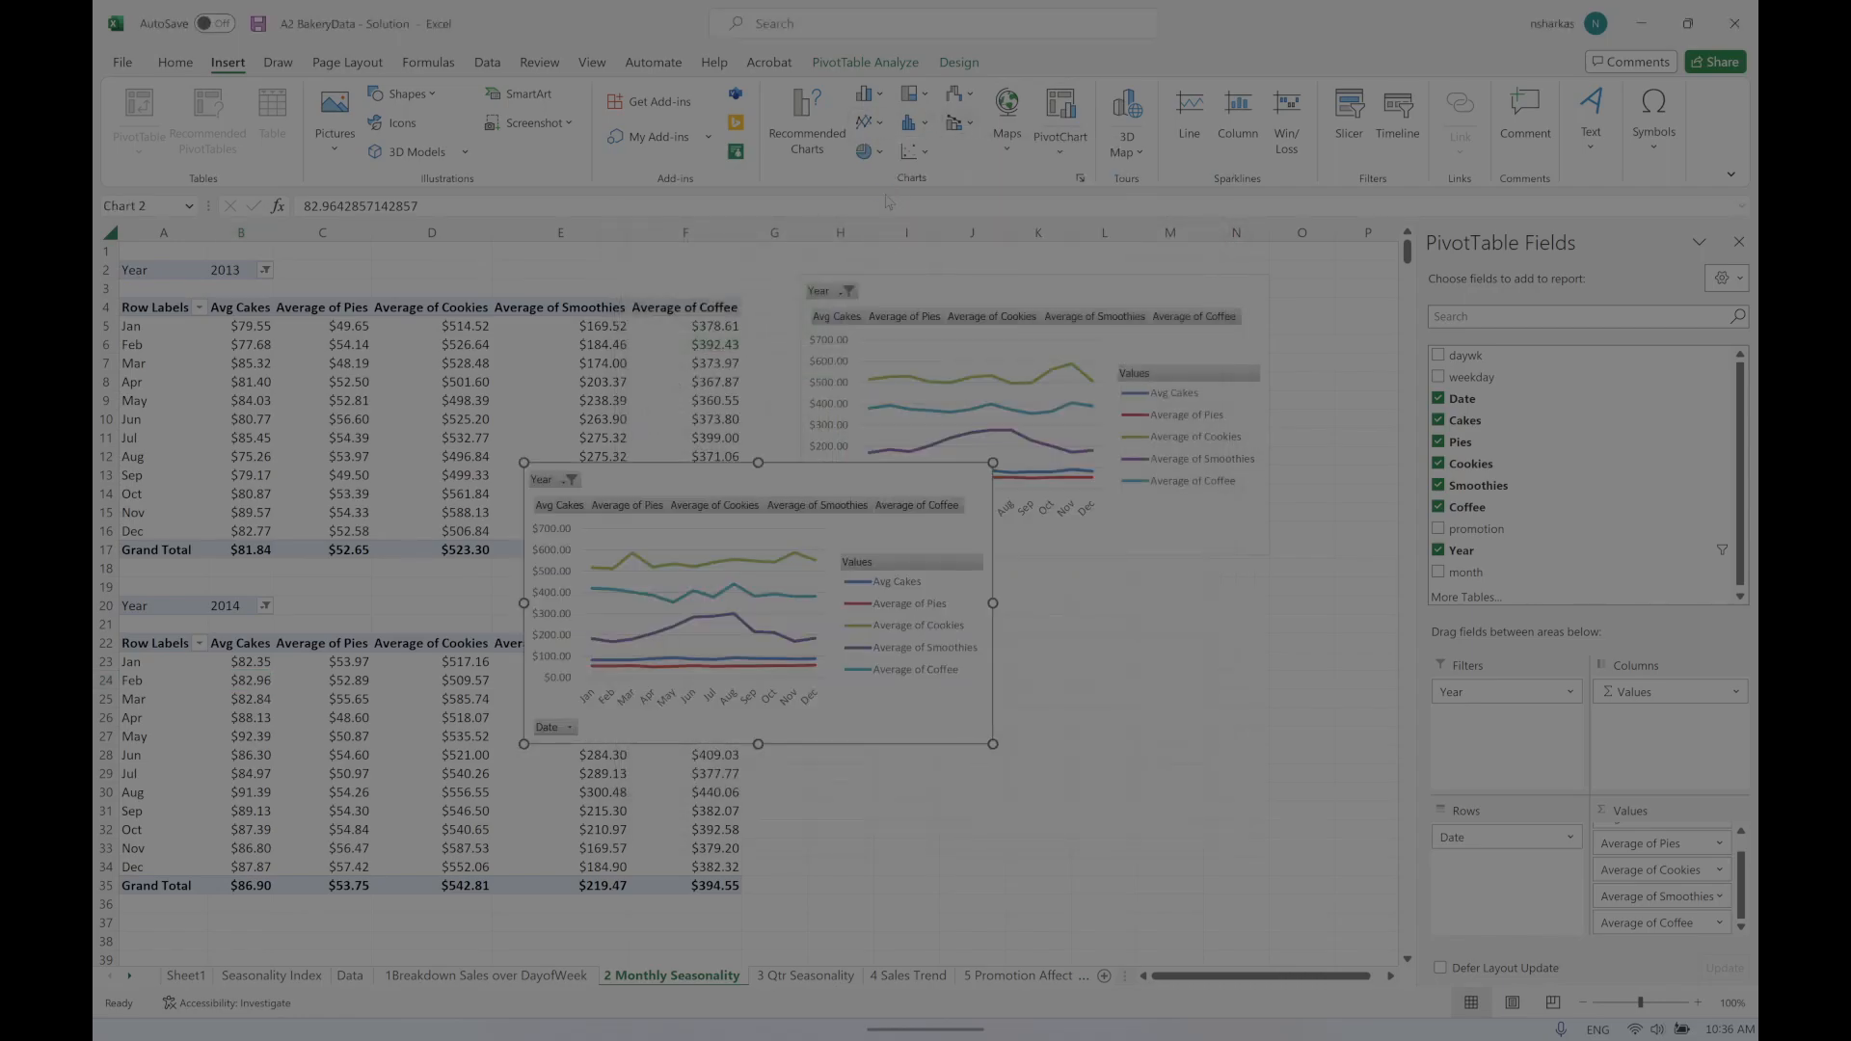
drag(700, 477, 962, 603)
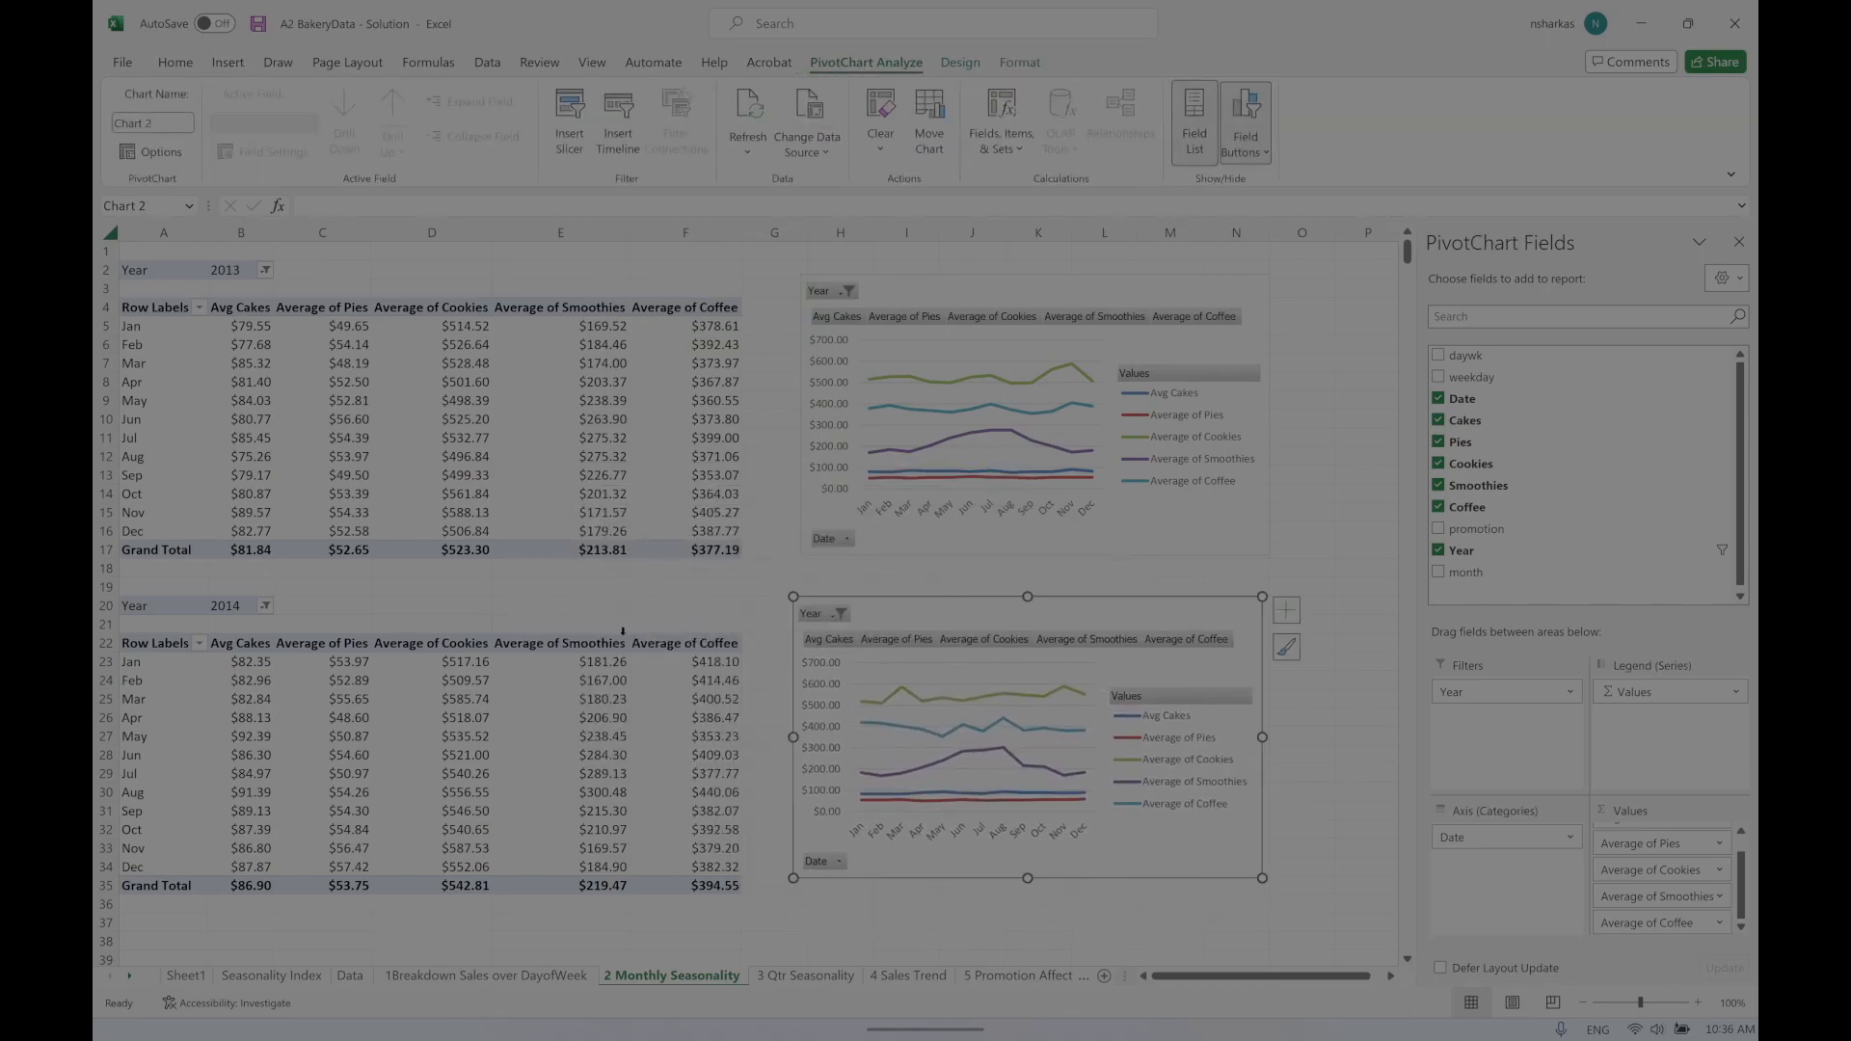
Step: Copy the whole 2014 PivotTable including its Year filter and paste it below at cell A38
scroll(231, 511, down, 1)
scroll(230, 507, down, 2)
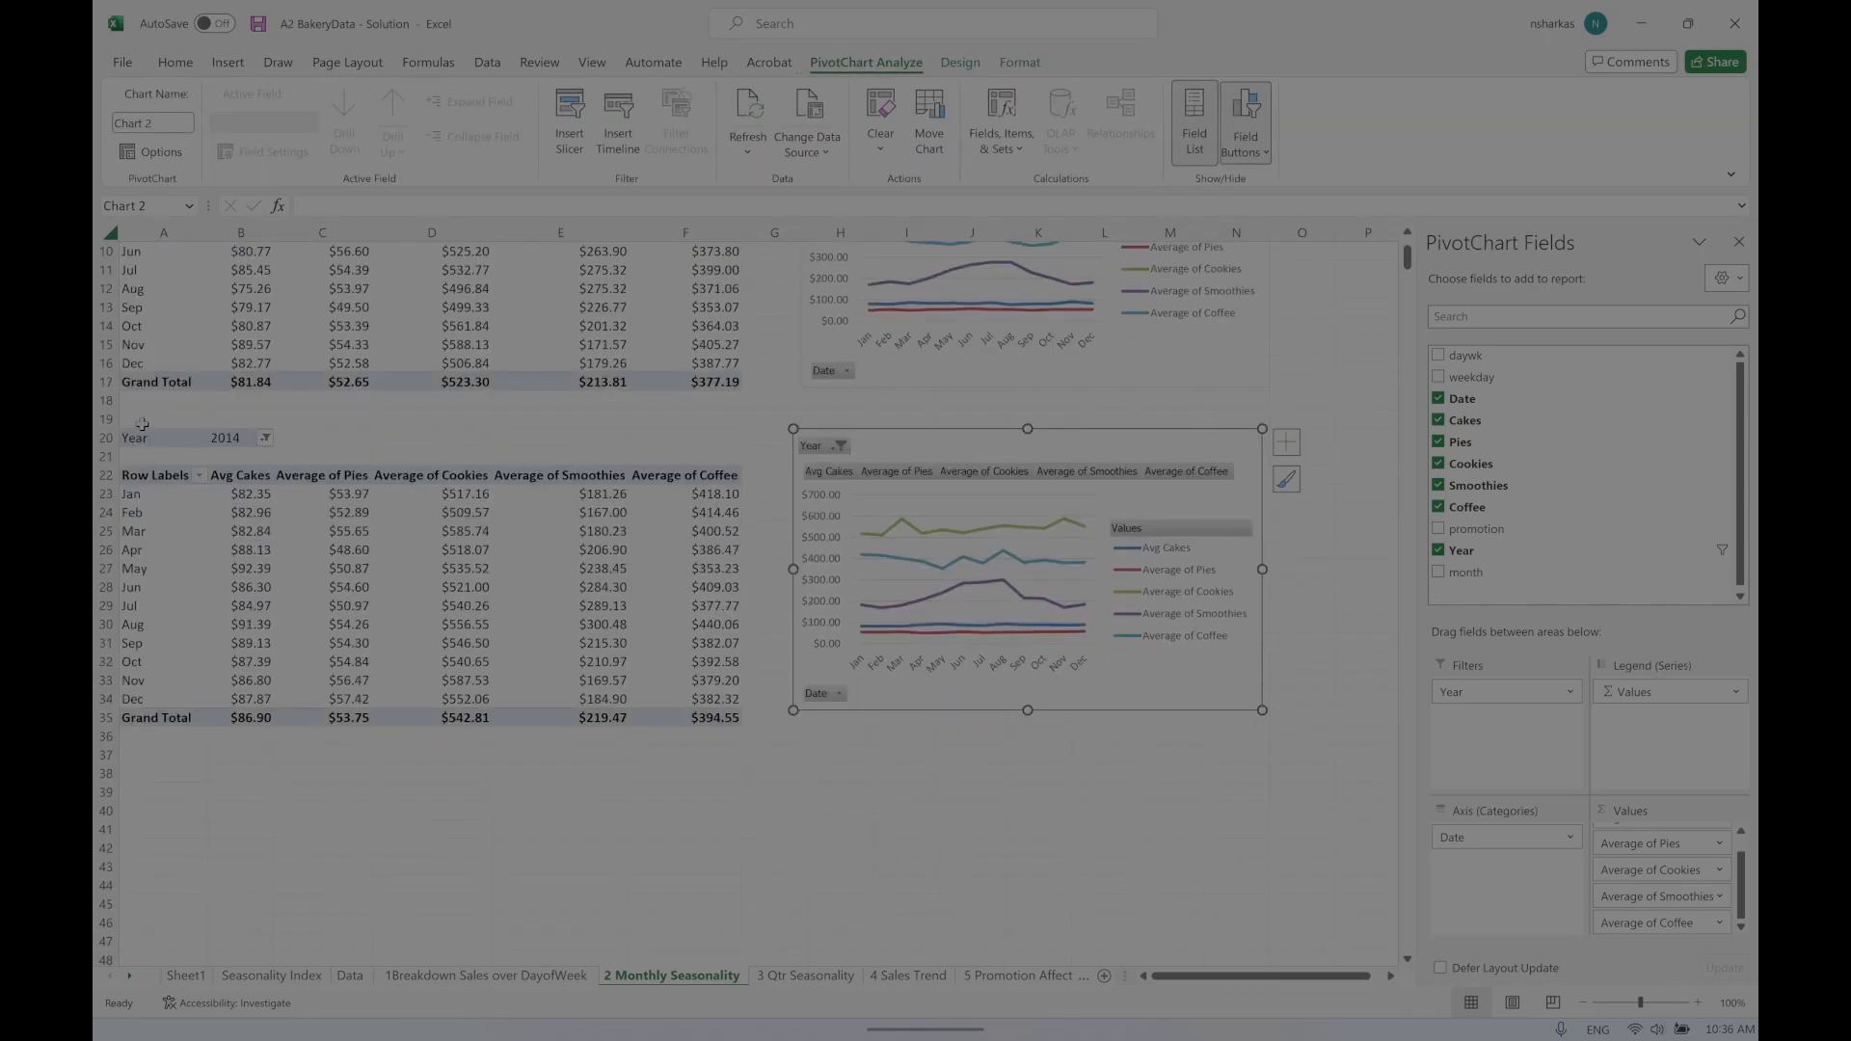
drag(143, 438, 696, 721)
key(ctrl+c)
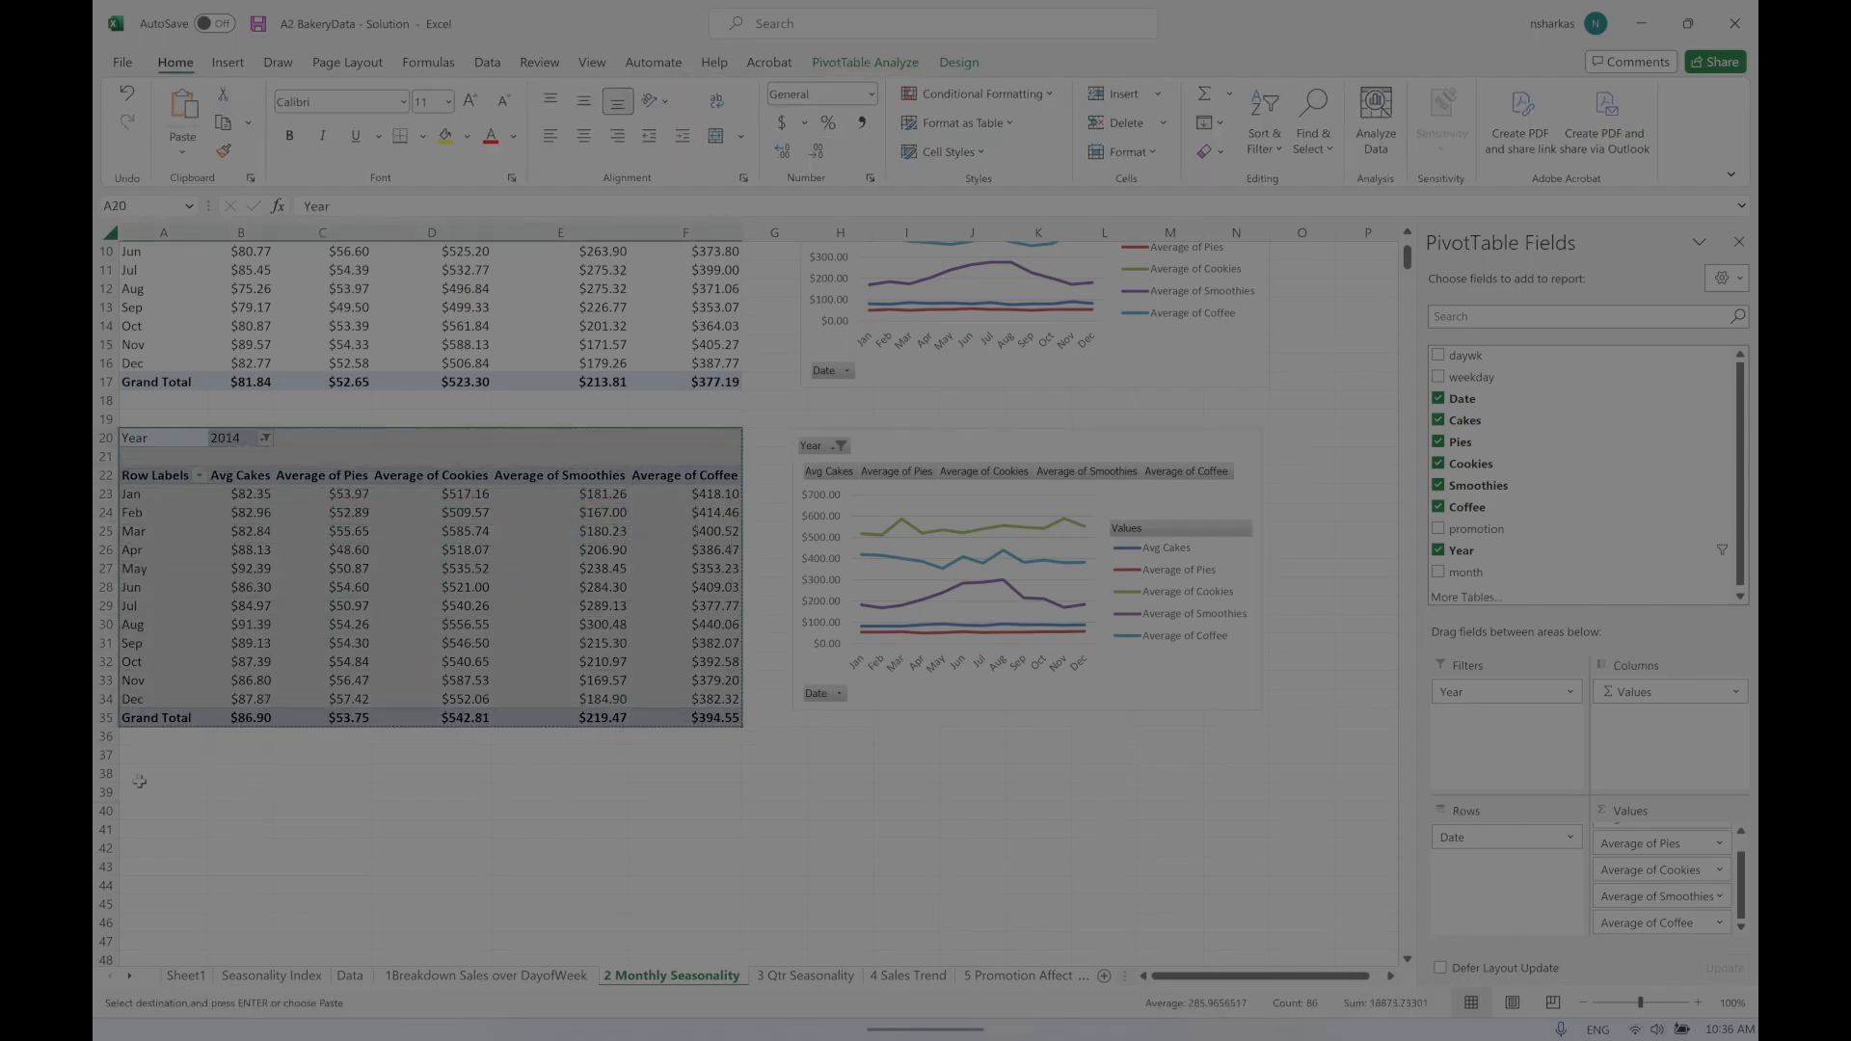
click(164, 772)
key(ctrl+v)
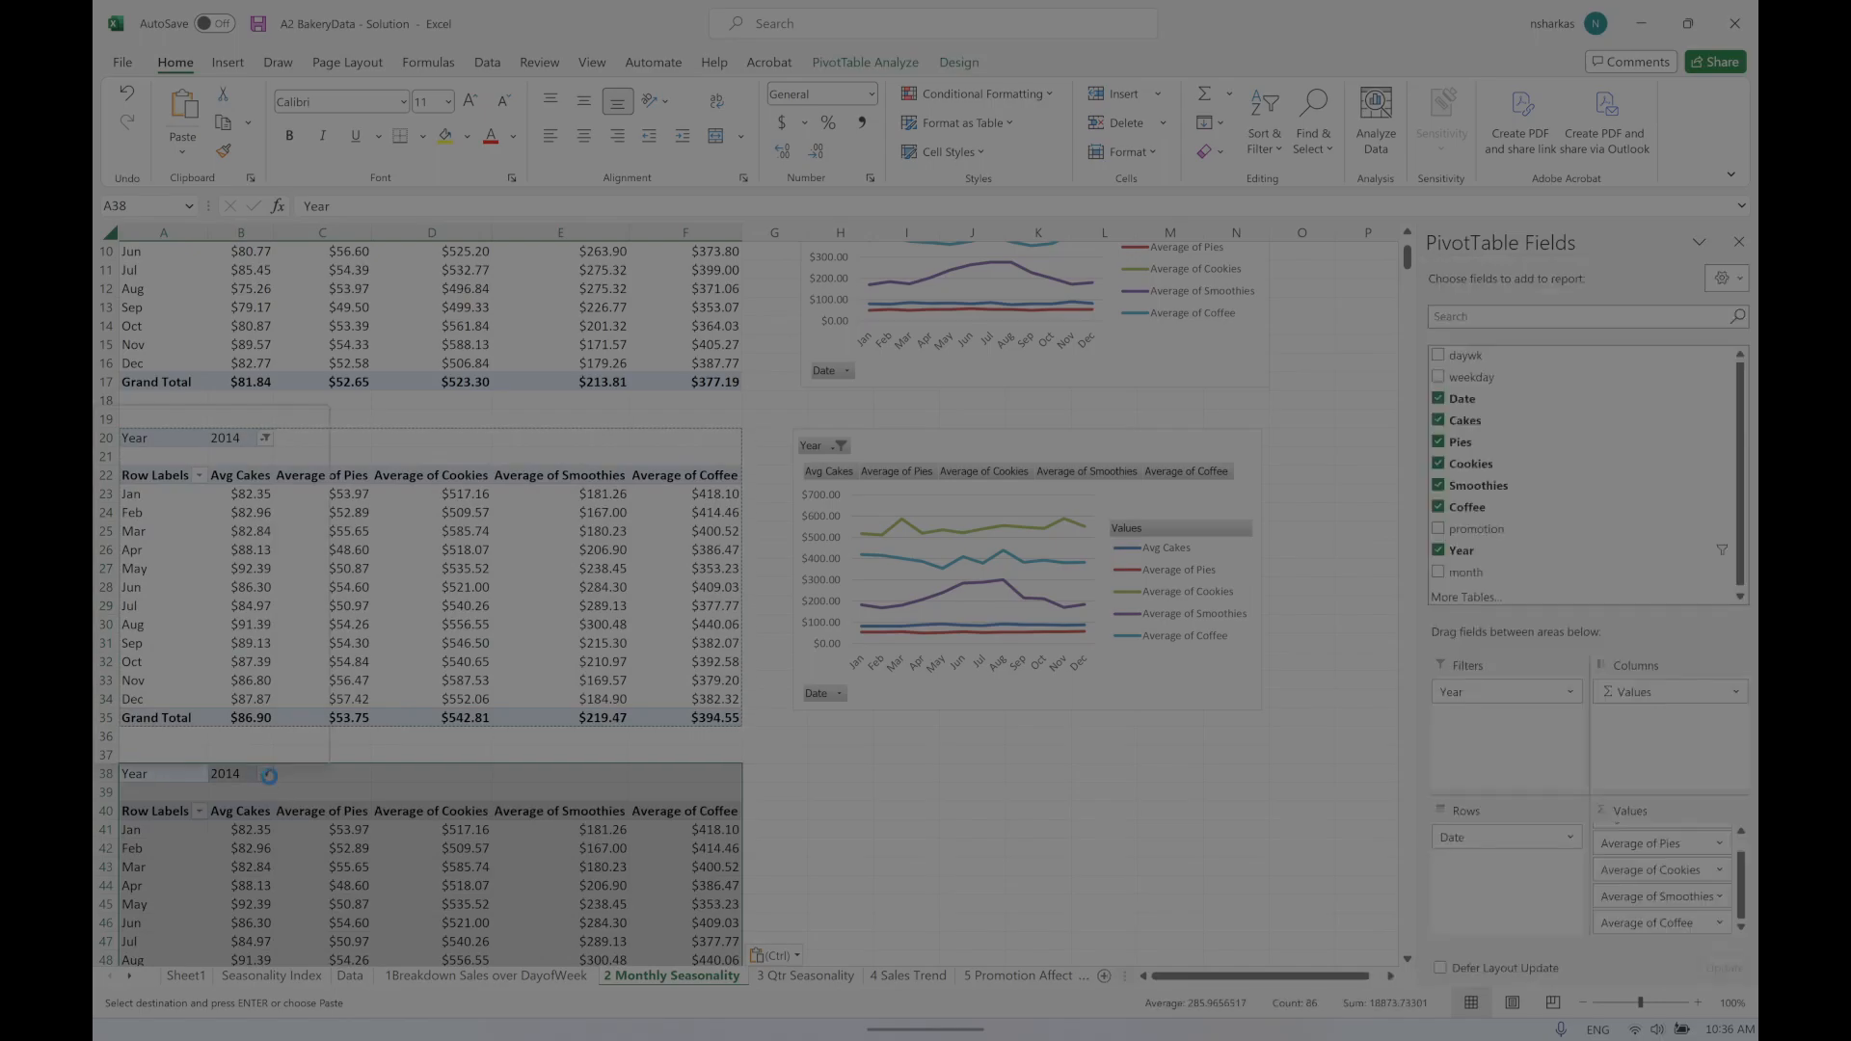
Step: Set the Year filter of the copied PivotTable at A38 to 2015
click(265, 773)
click(125, 496)
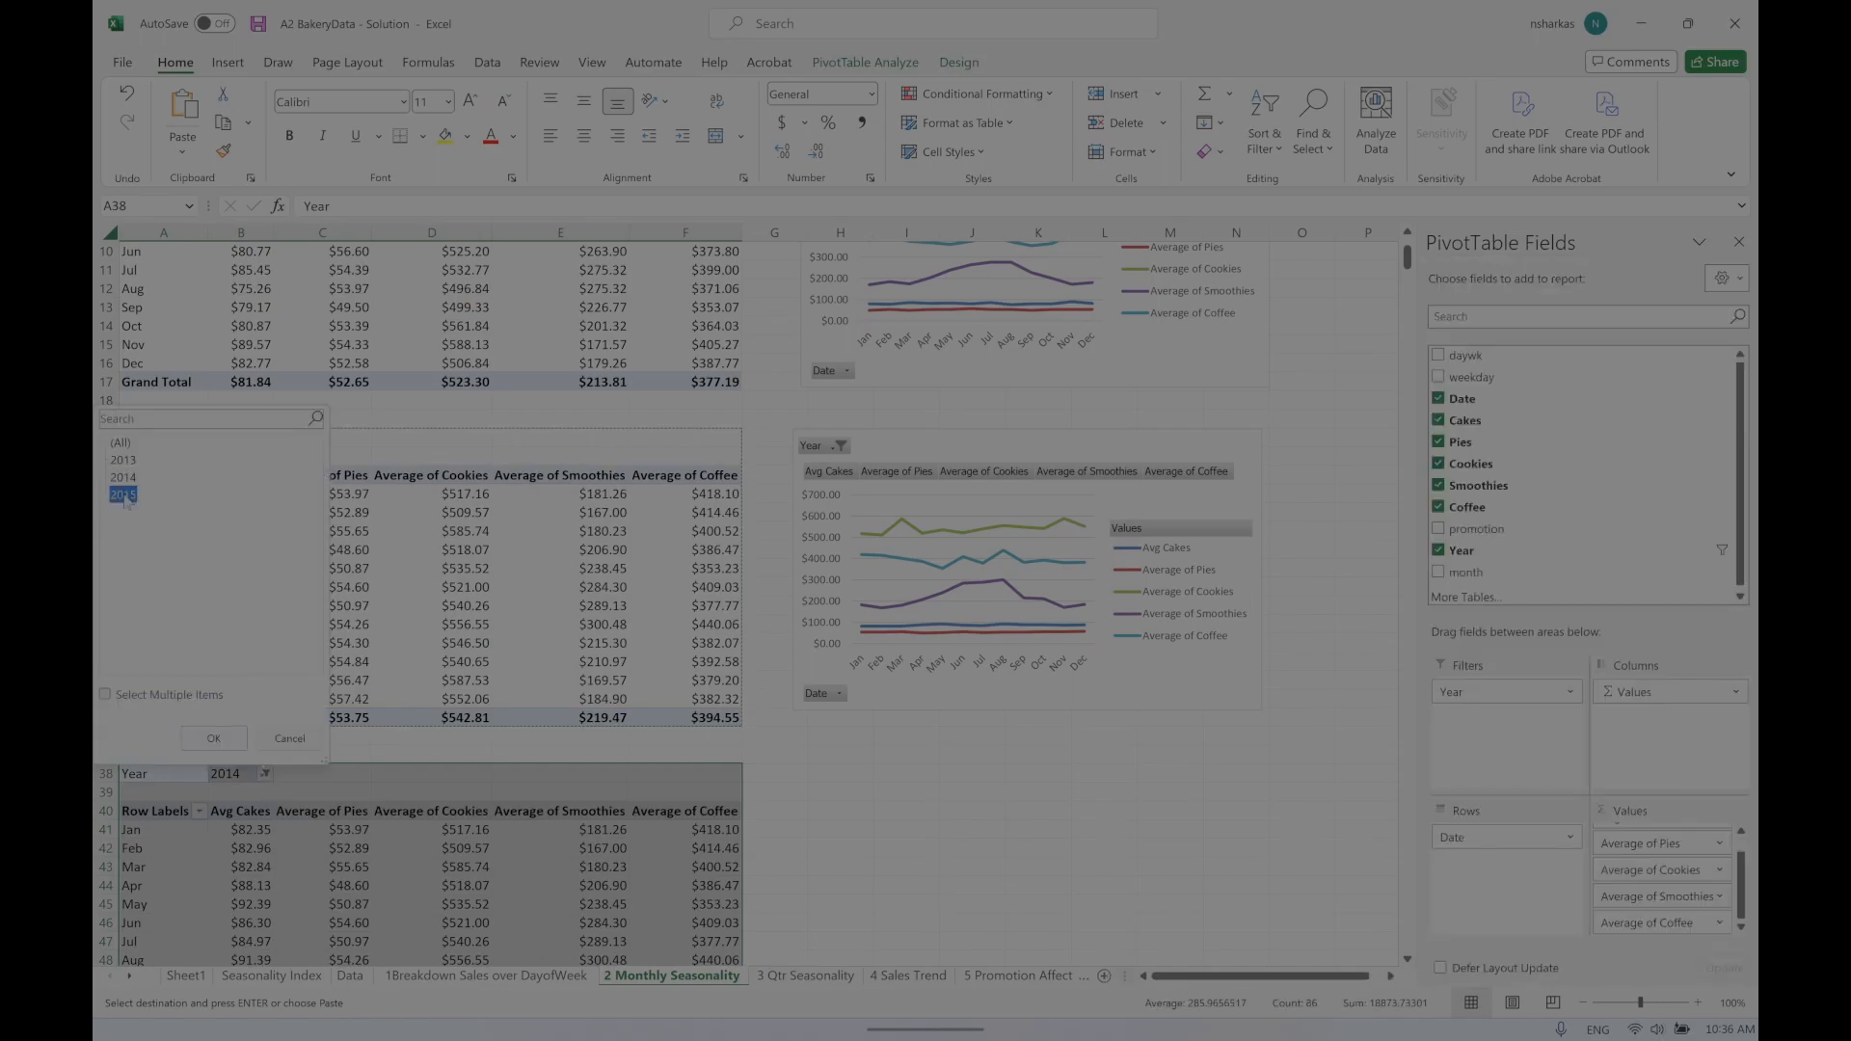
click(197, 742)
Step: Insert a 2-D line PivotChart of the 2015 monthly averages in A40:F52 and place it beside that table, under the 2014 chart
scroll(366, 771, down, 4)
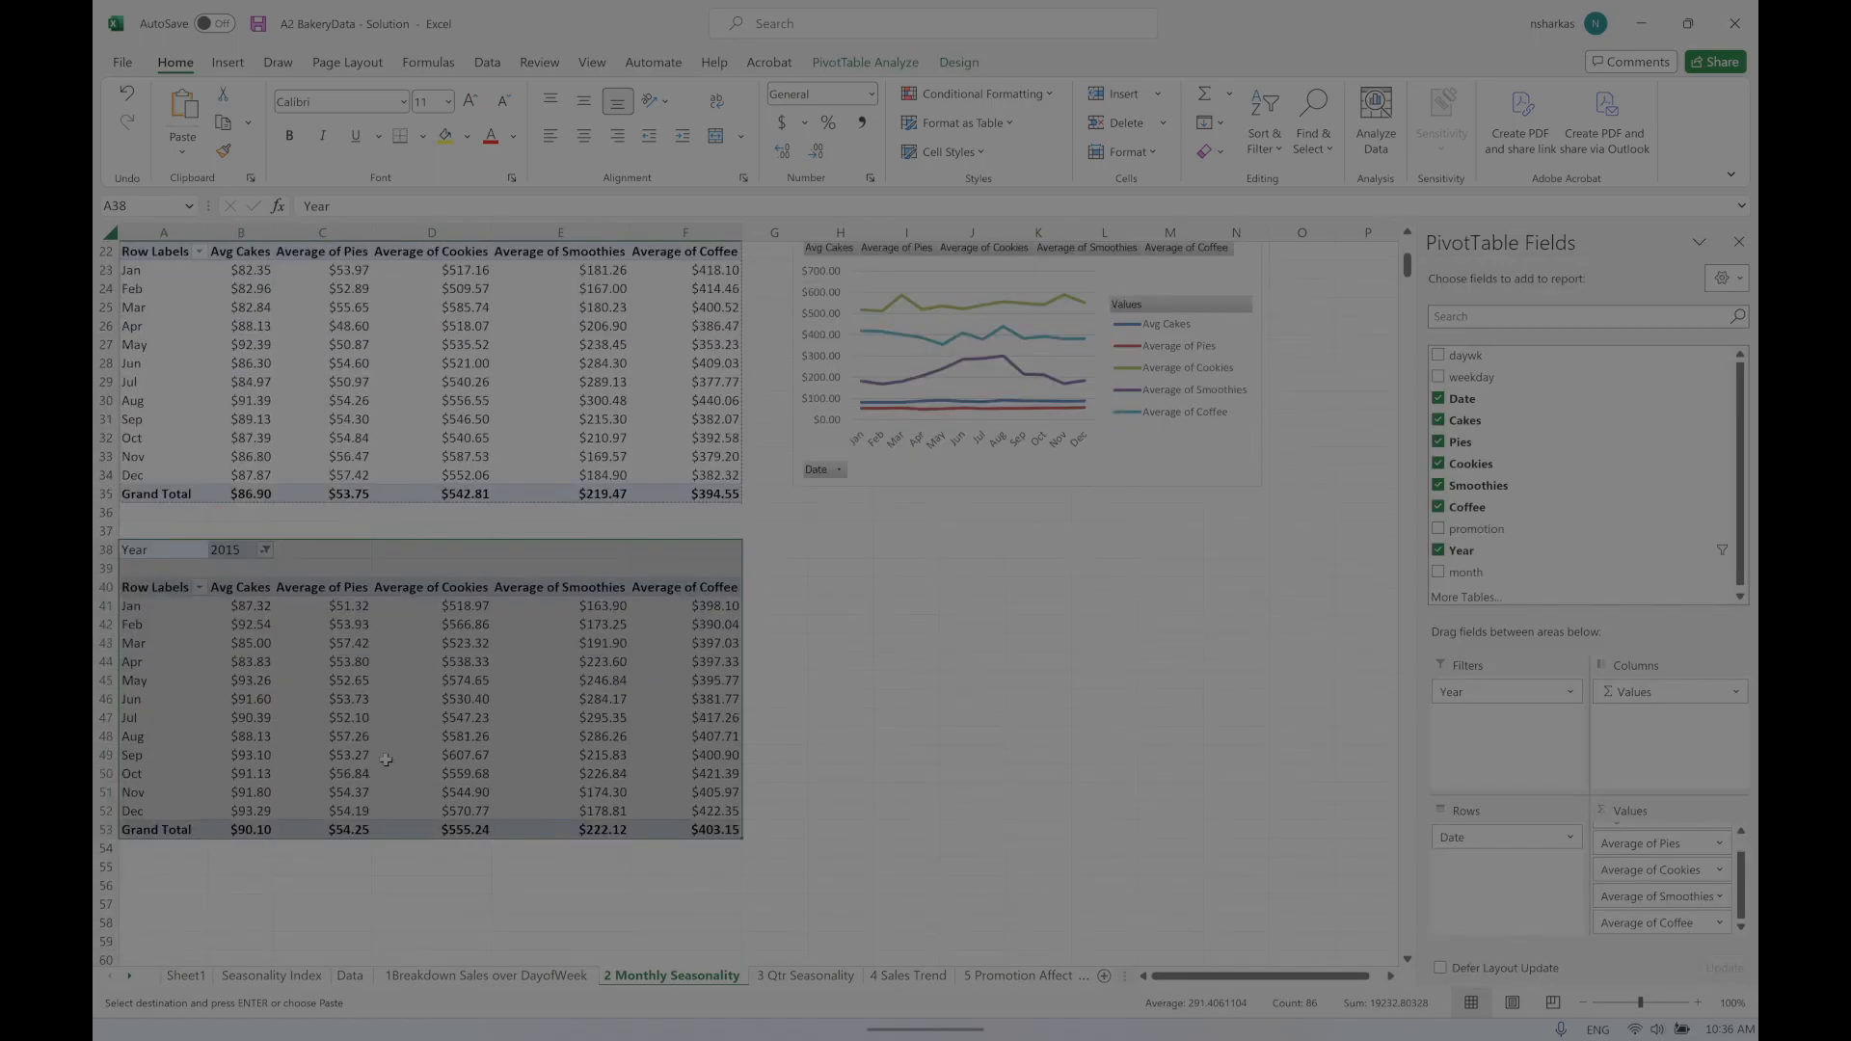
drag(154, 587, 678, 804)
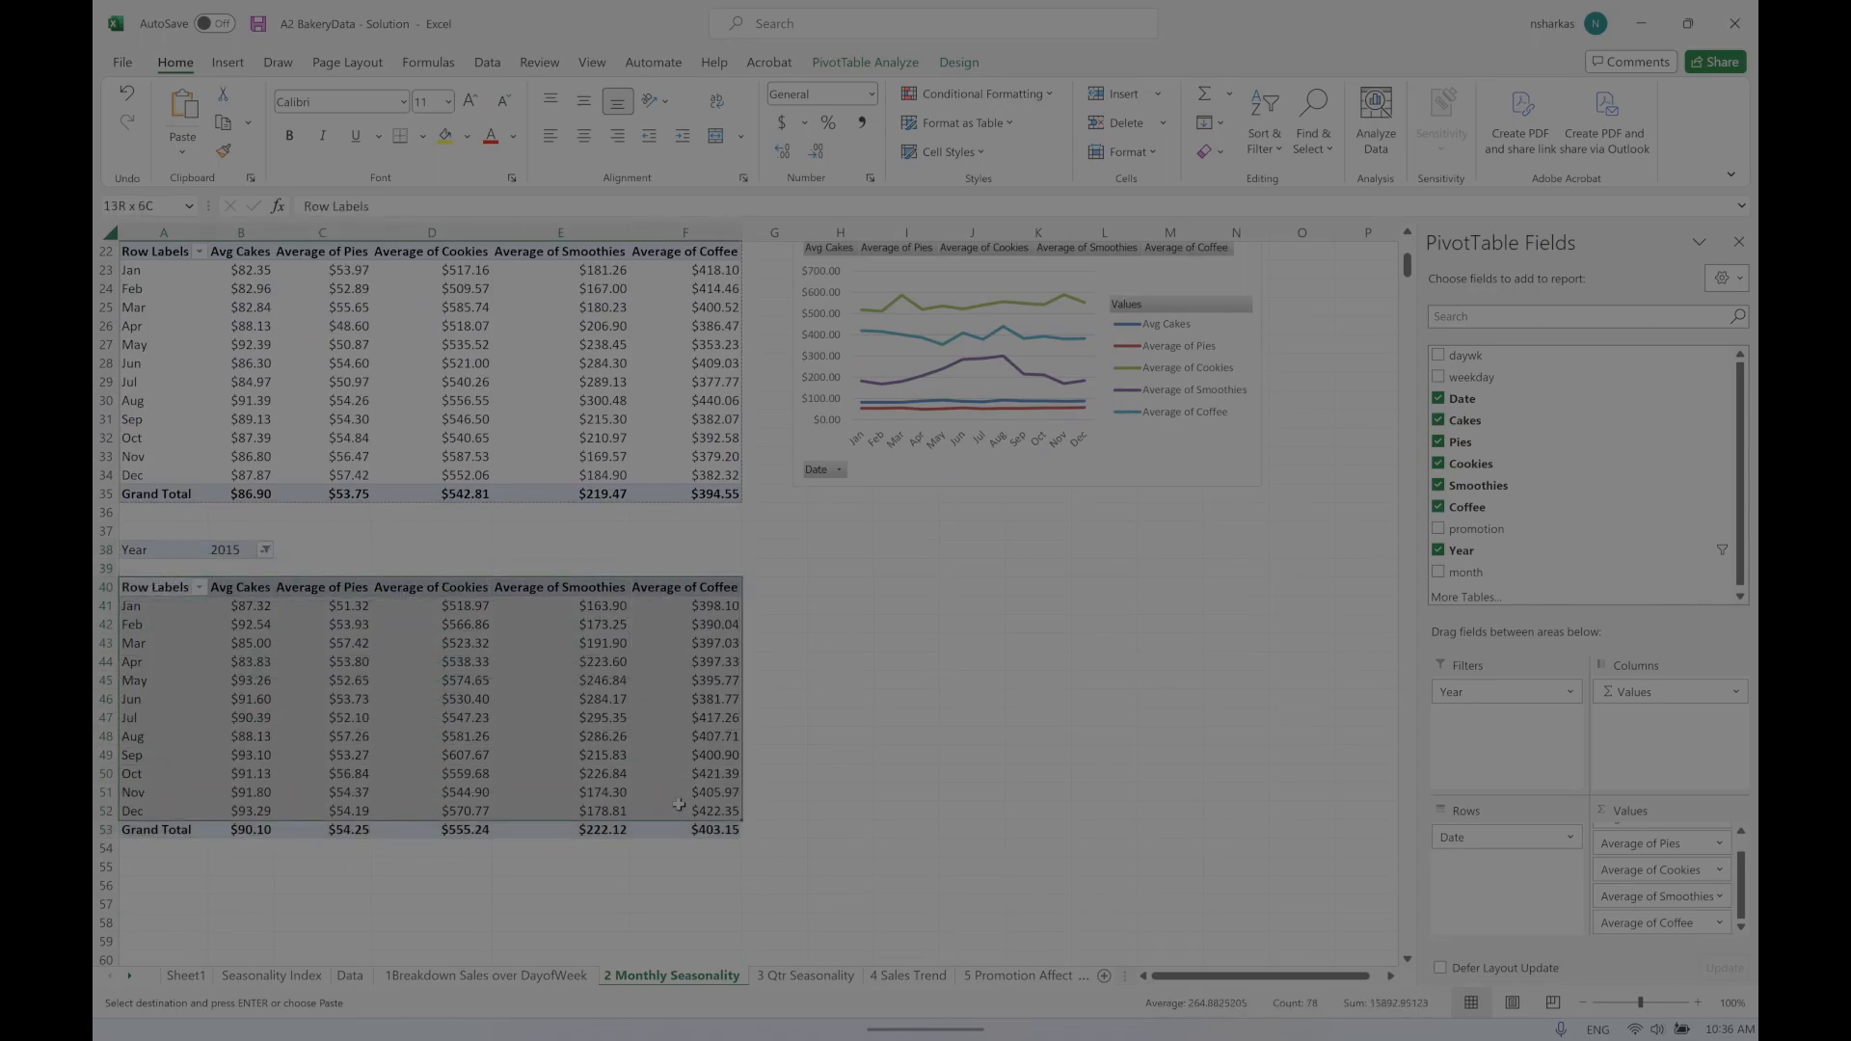
click(228, 64)
click(864, 123)
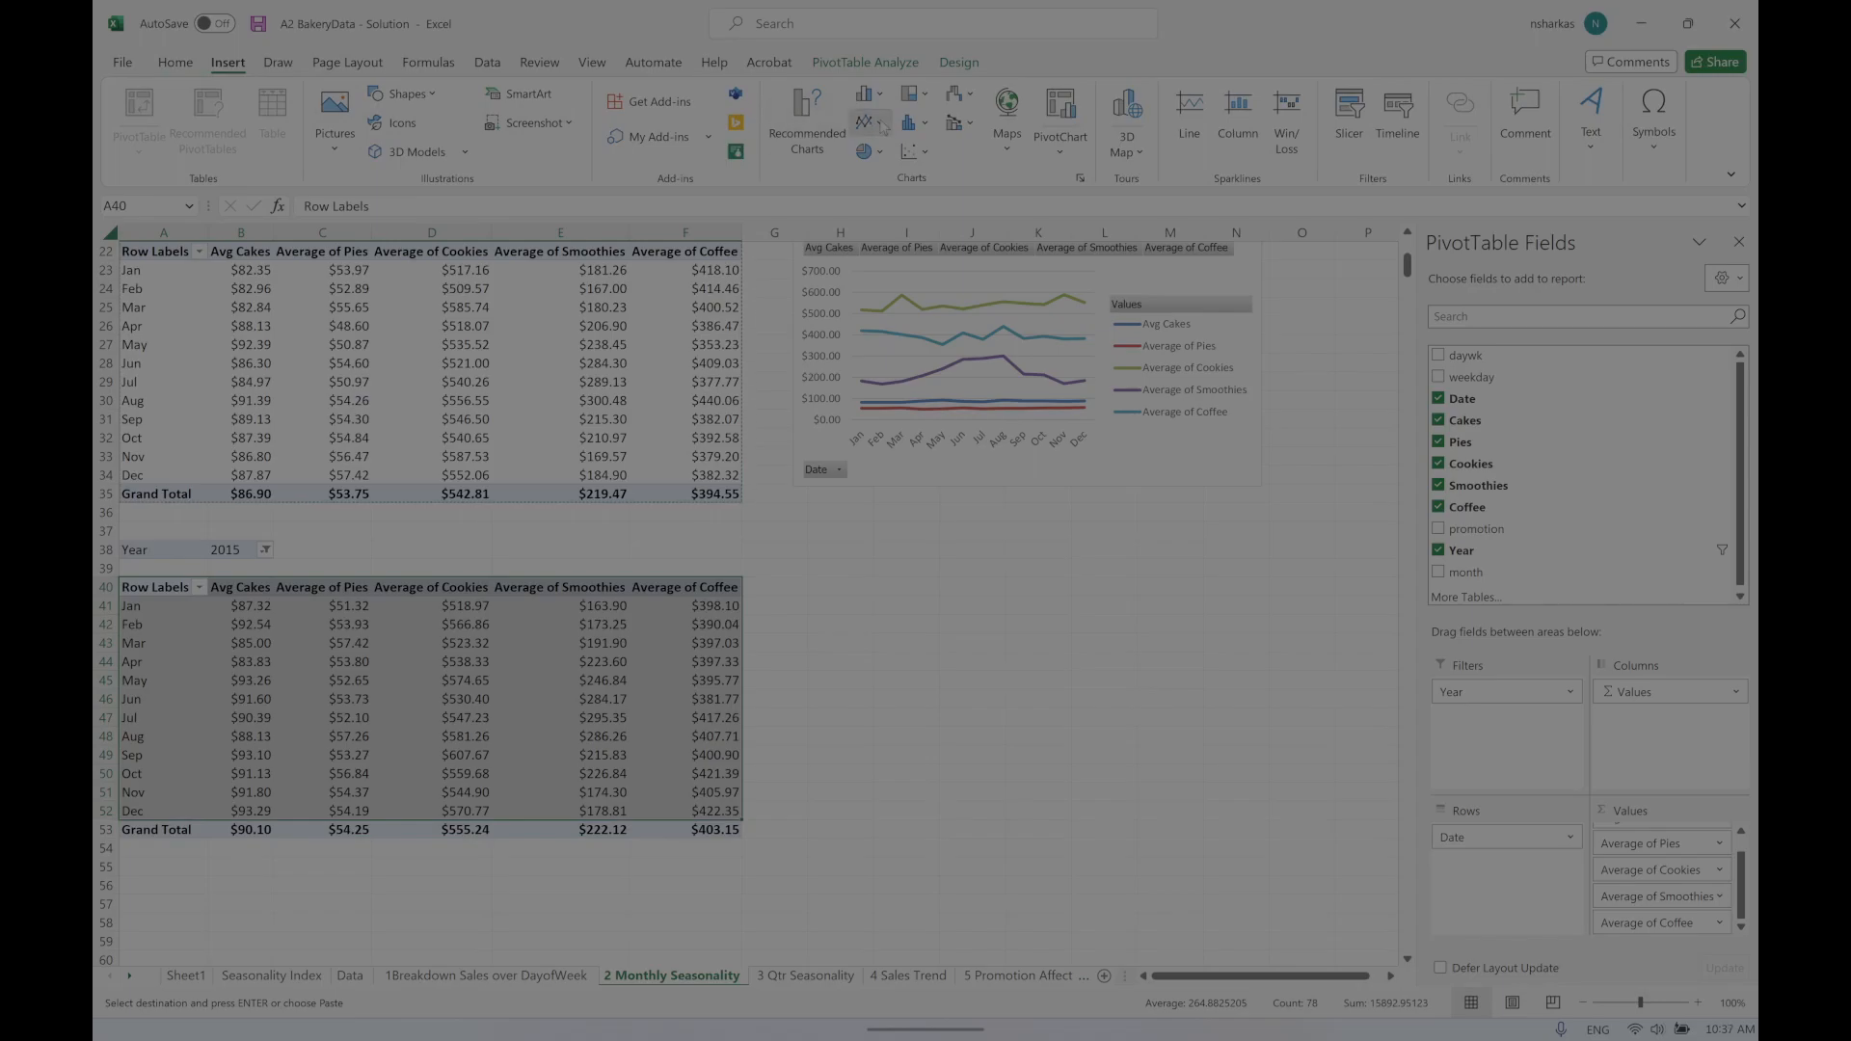
click(880, 193)
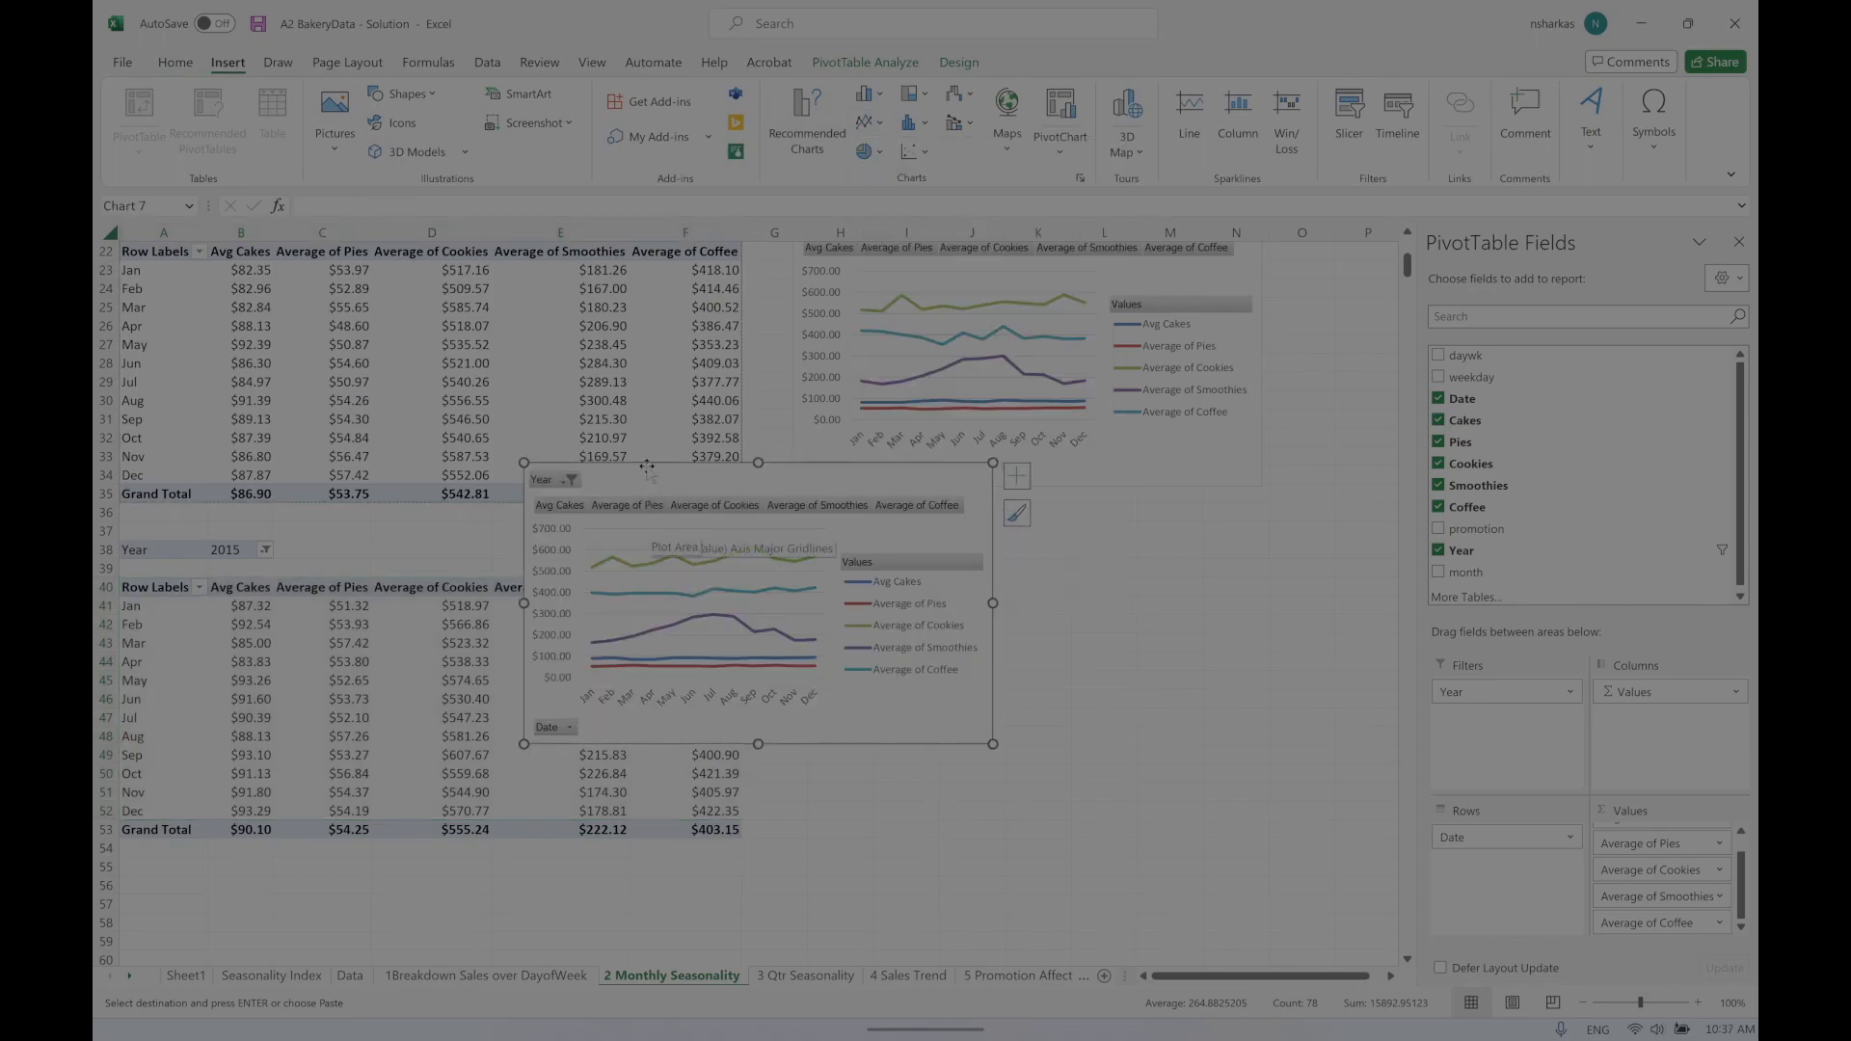
drag(651, 530, 908, 567)
Step: Close the PivotChart Fields pane to free up space around the charts
scroll(1299, 460, up, 2)
scroll(1299, 459, up, 5)
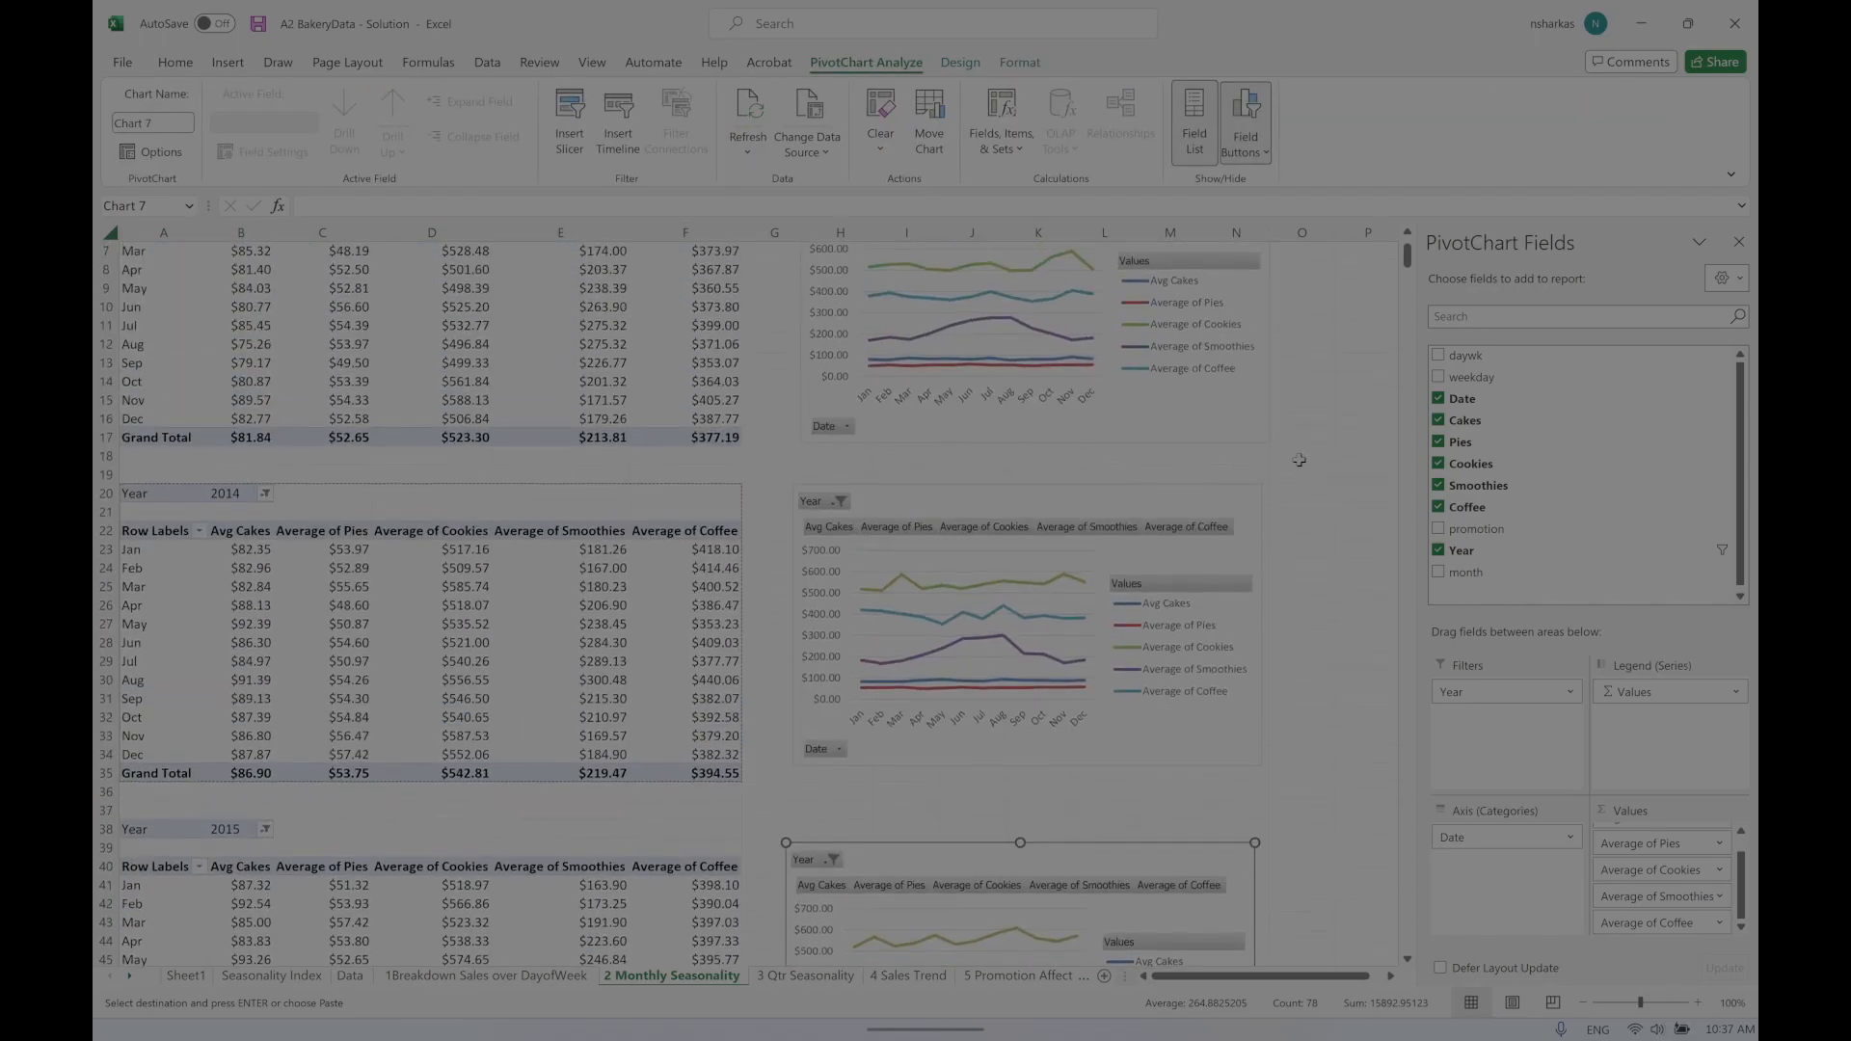
click(1738, 241)
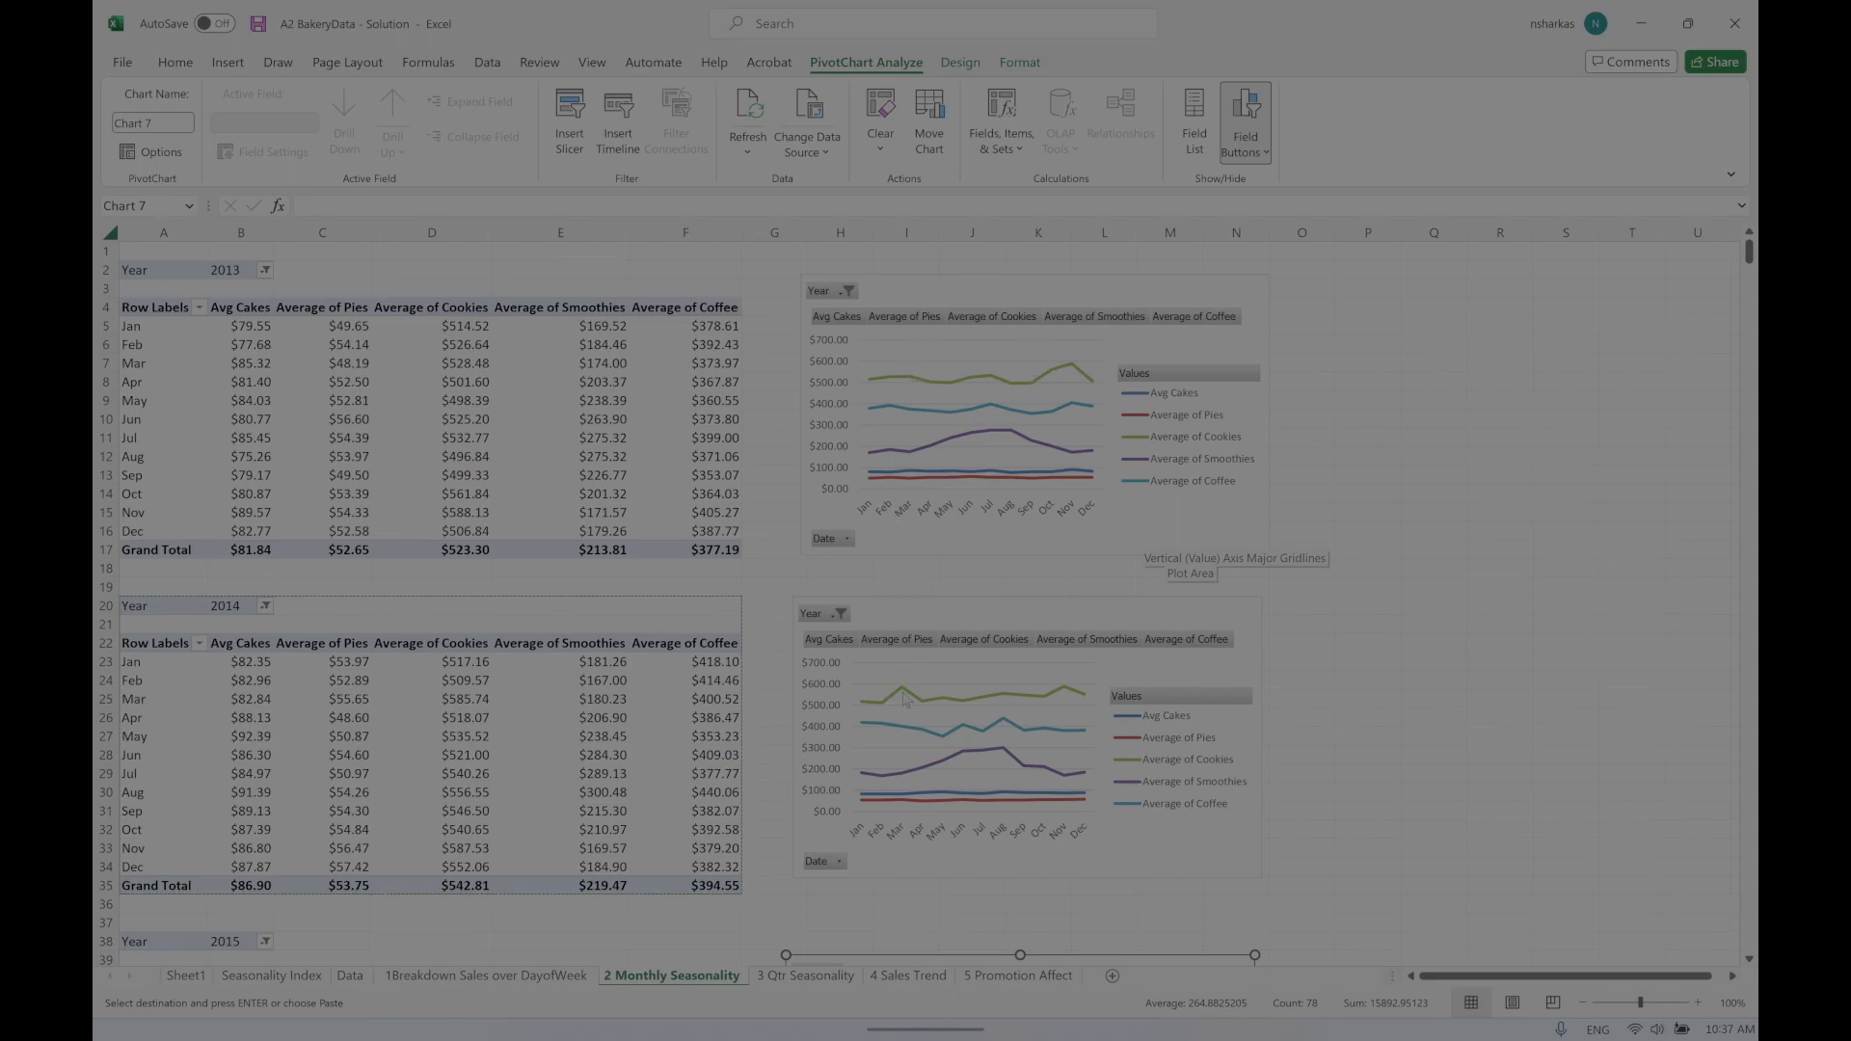
Step: Compare the 2013, 2014 and 2015 monthly line charts for recurring seasonal patterns in each product's average sales
scroll(906, 701, down, 5)
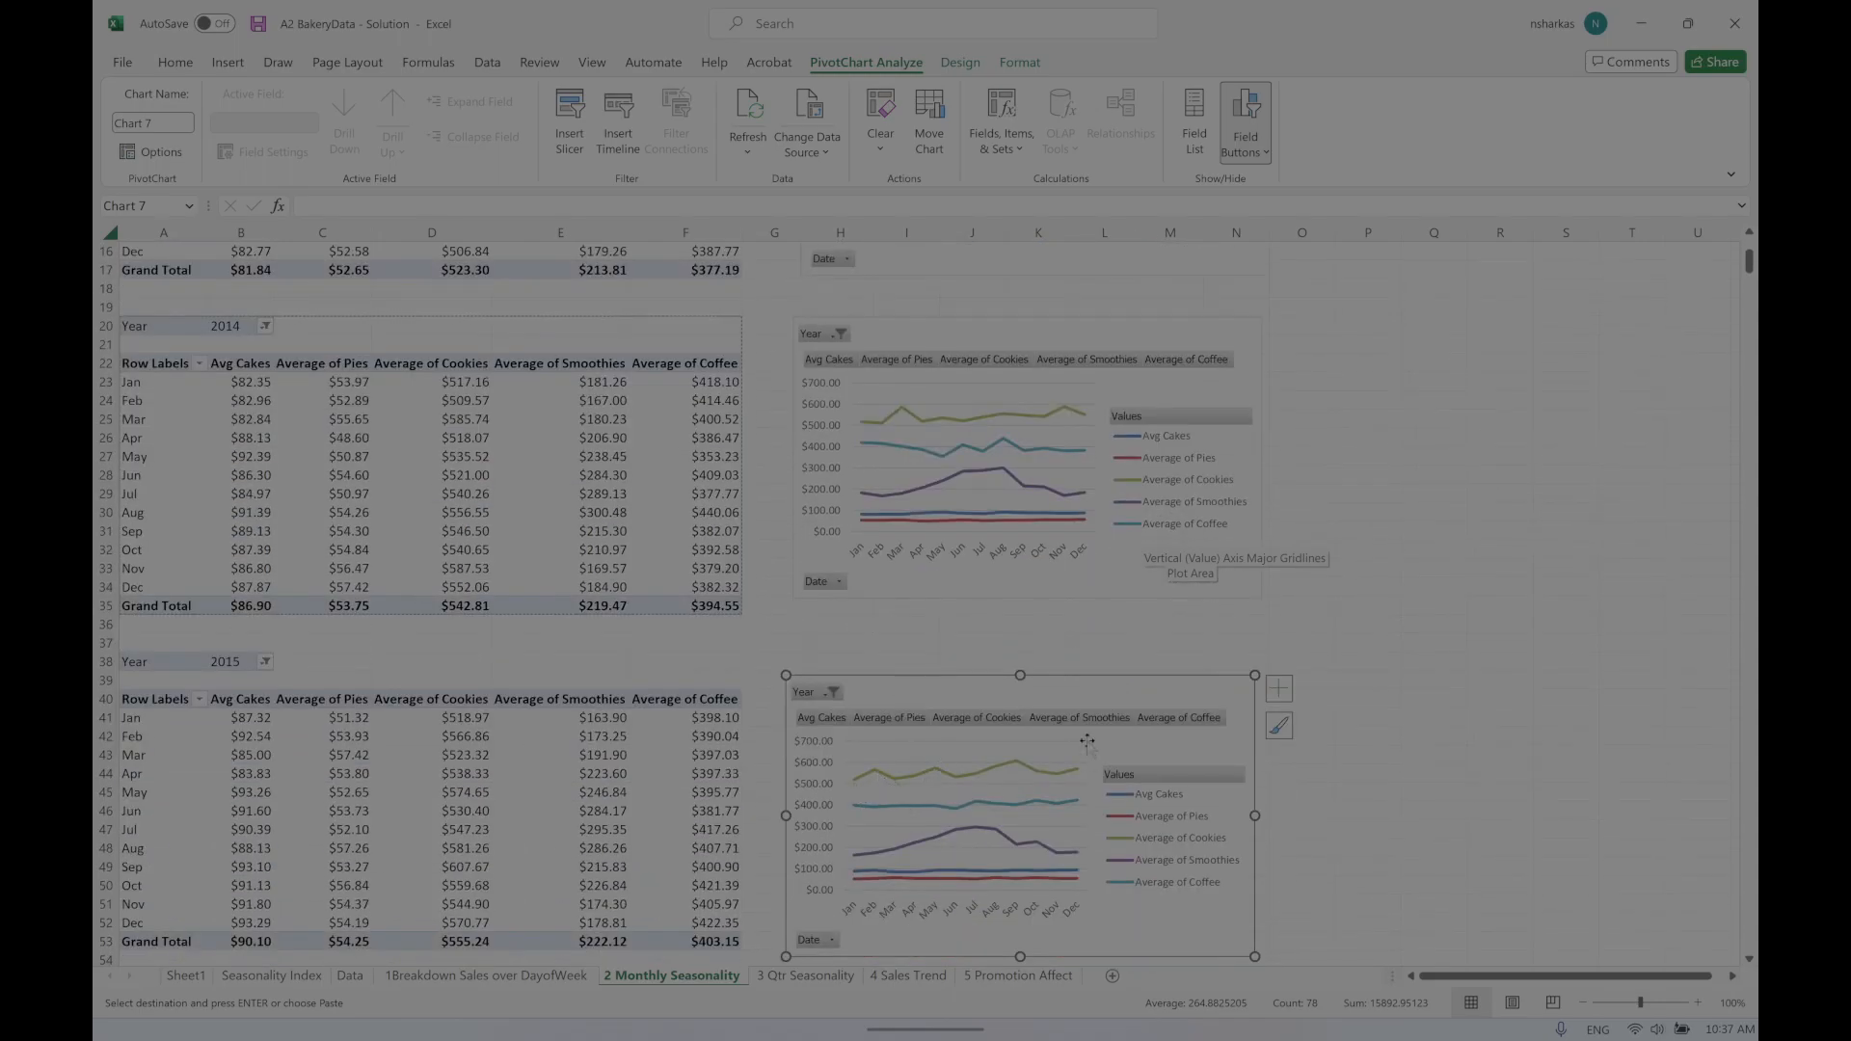
scroll(1072, 399, up, 4)
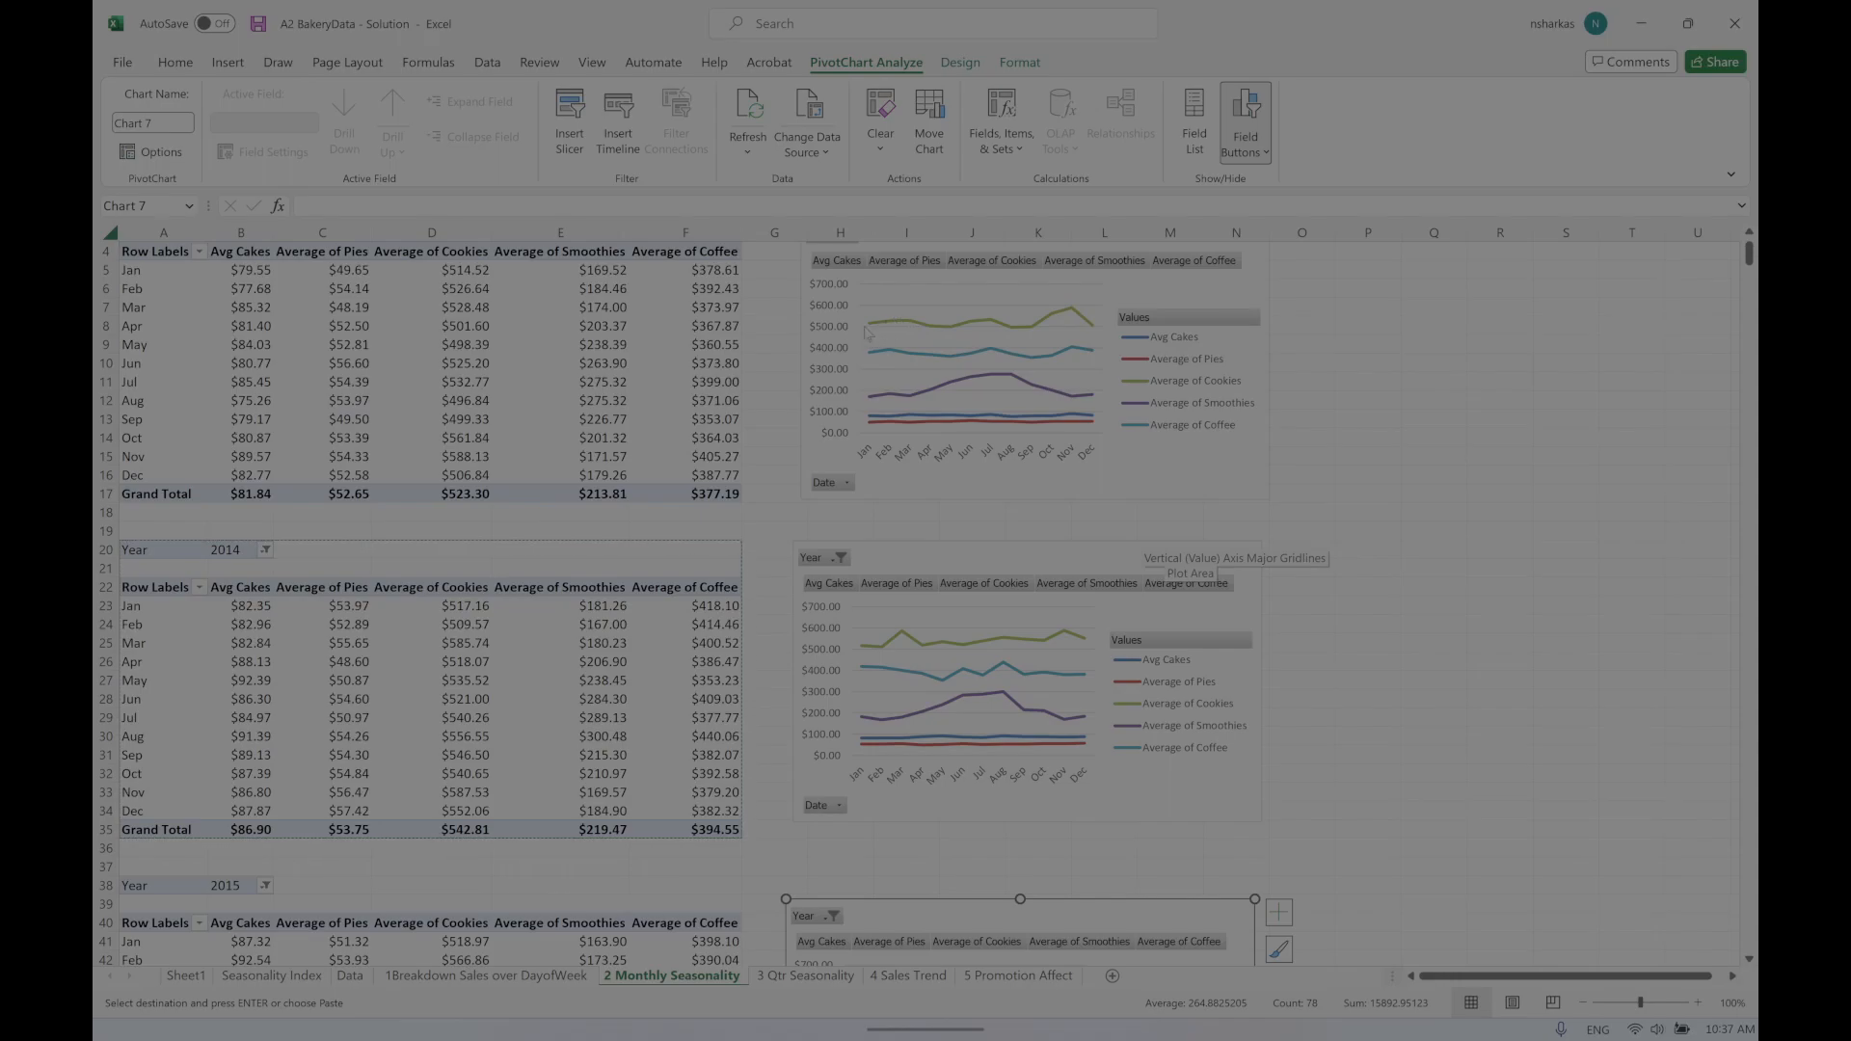
mouse_move(943, 332)
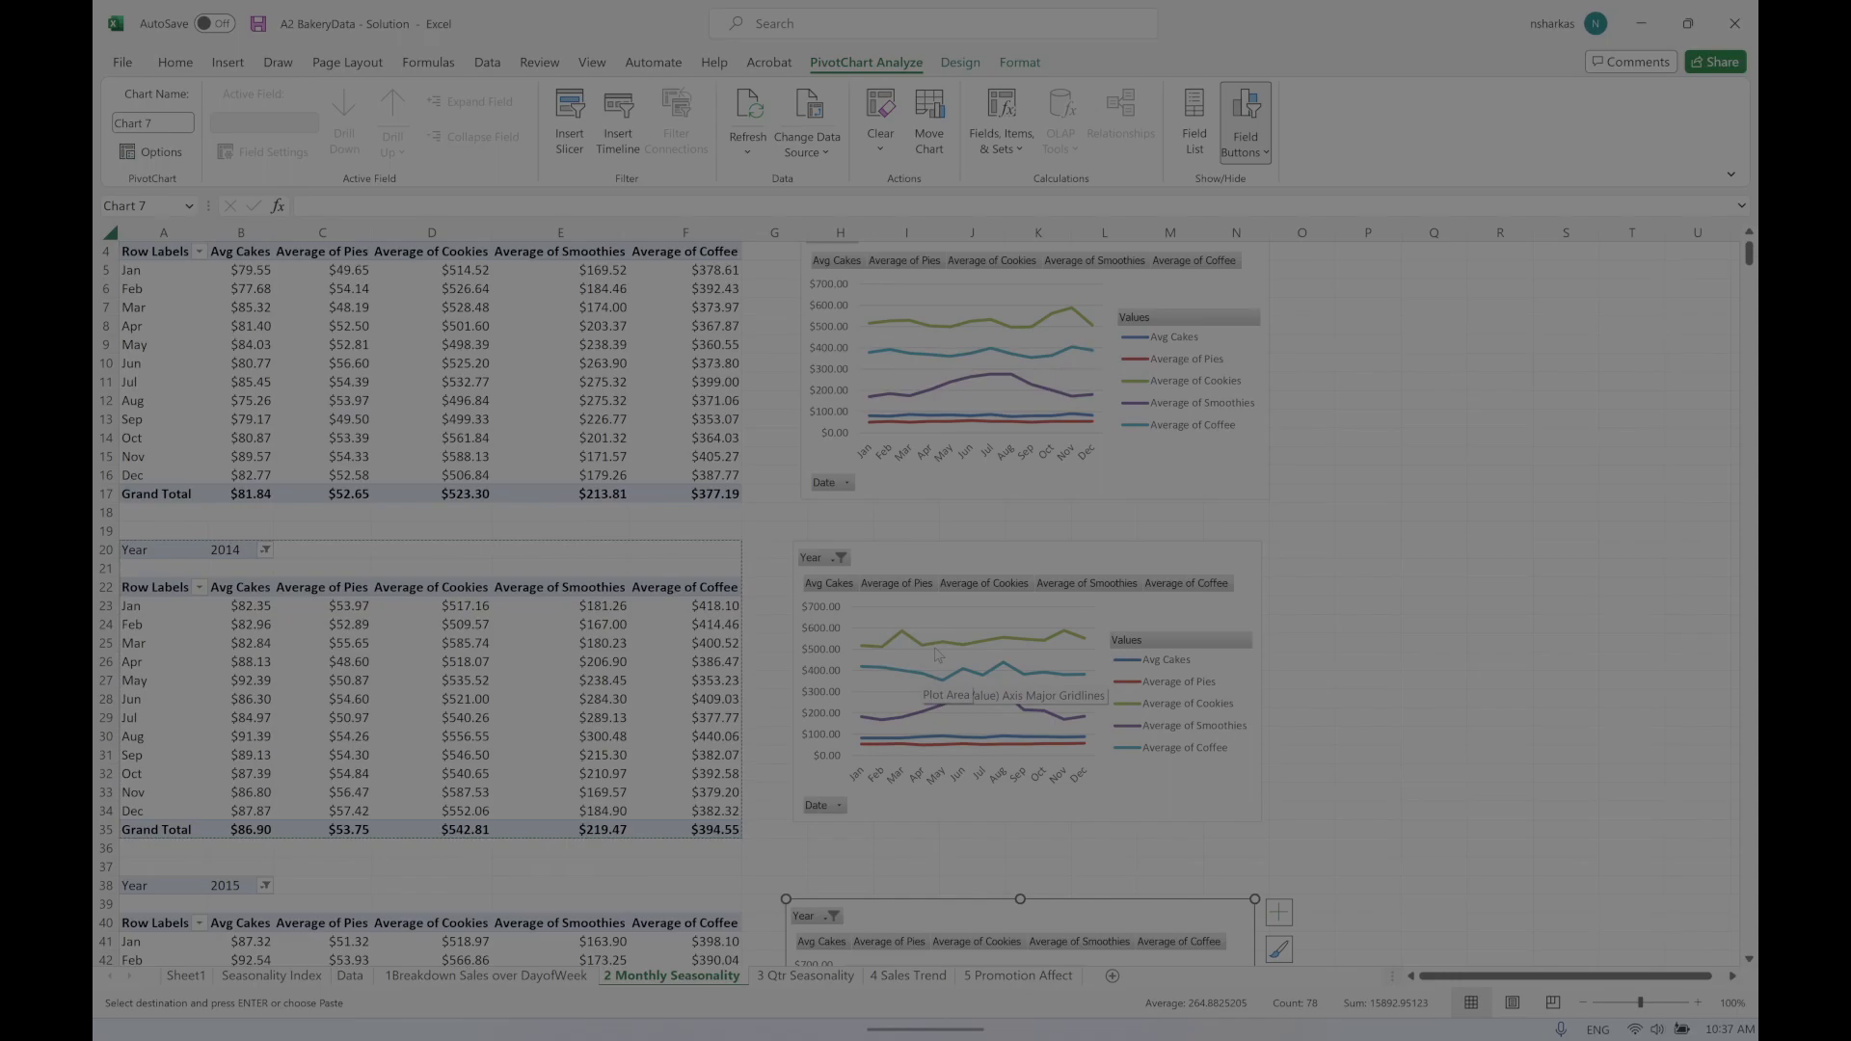
scroll(936, 655, down, 4)
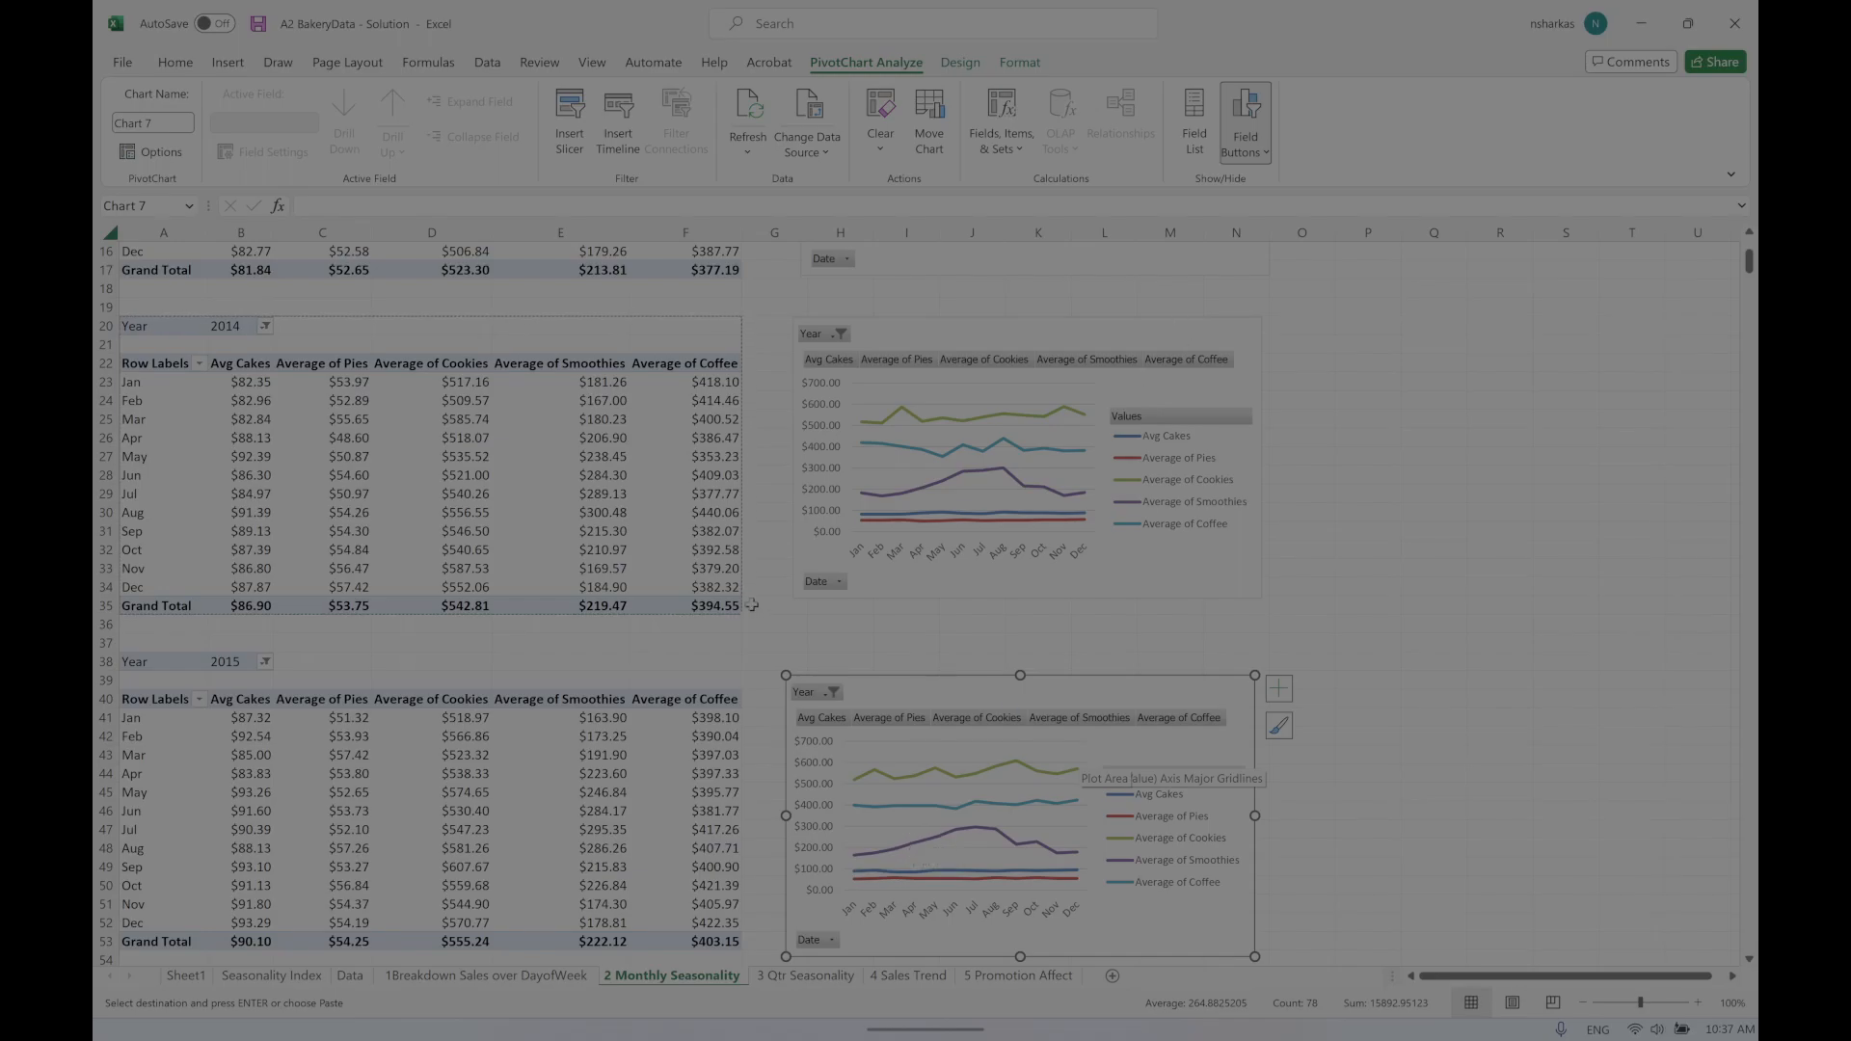
scroll(848, 581, down, 1)
scroll(849, 581, up, 6)
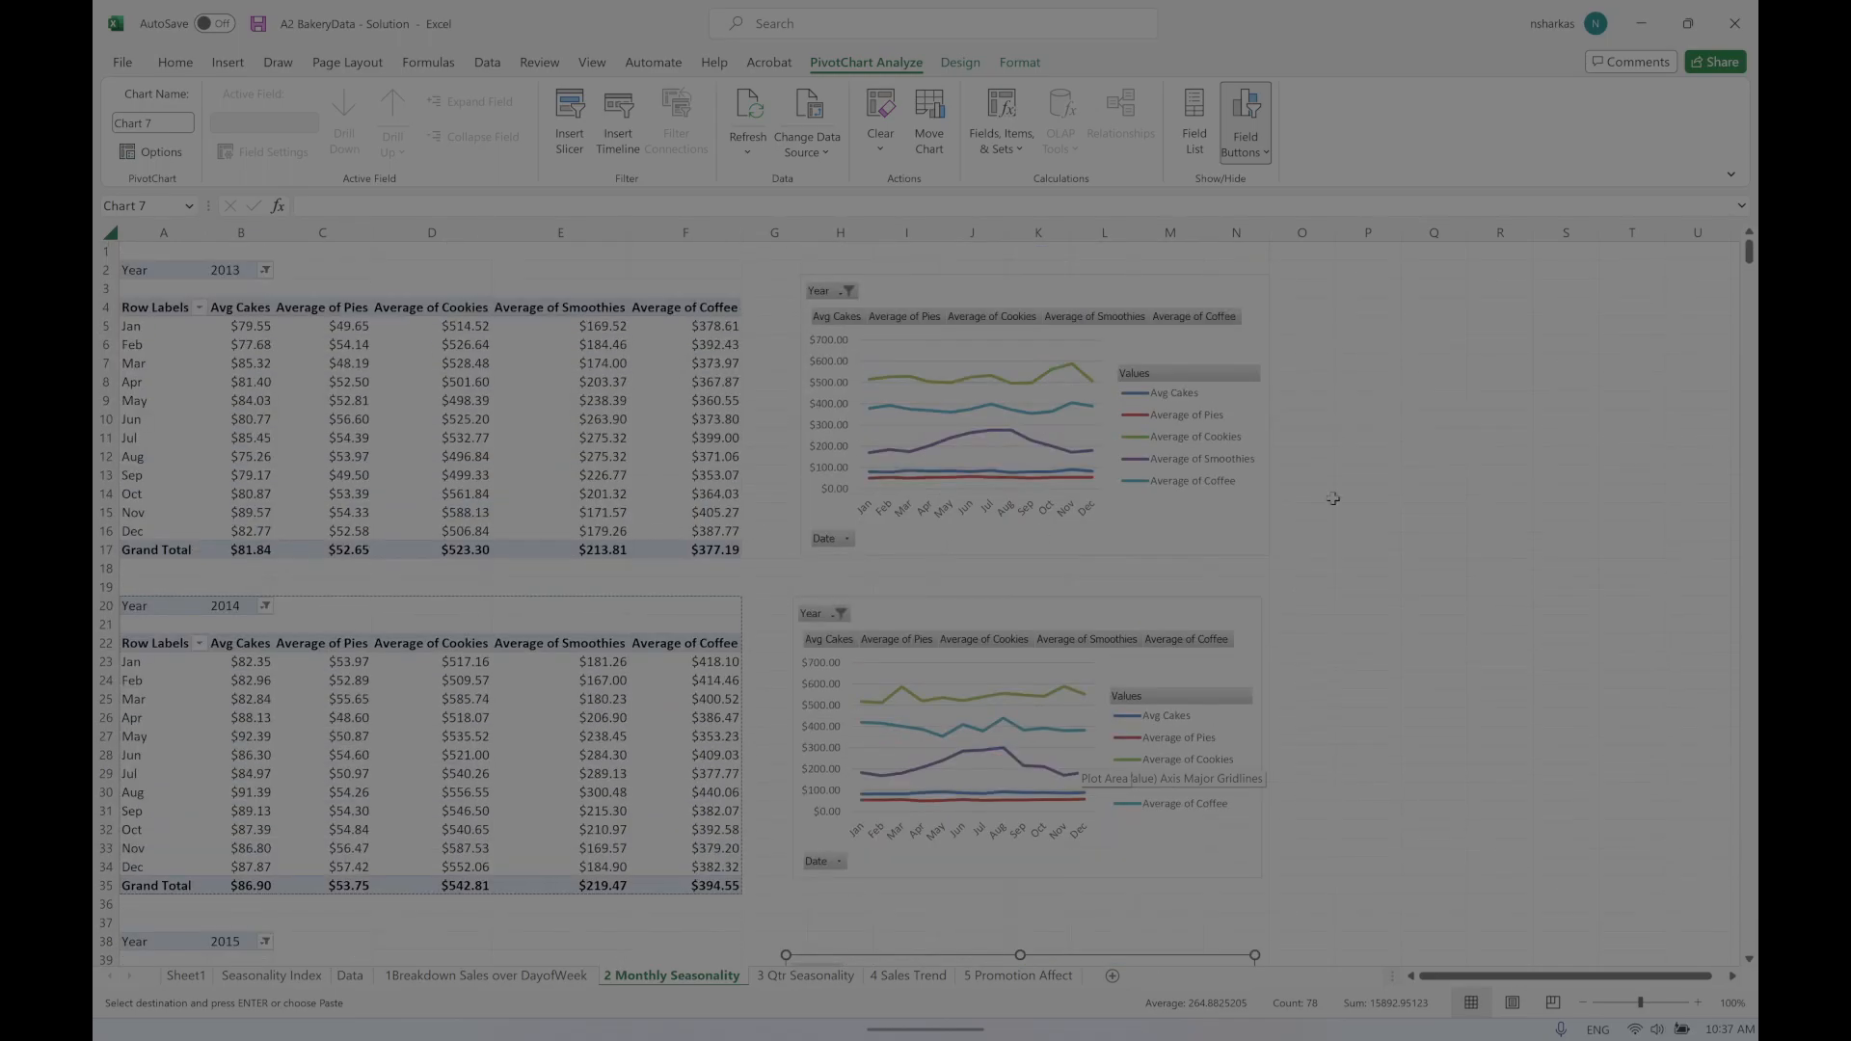
click(1329, 498)
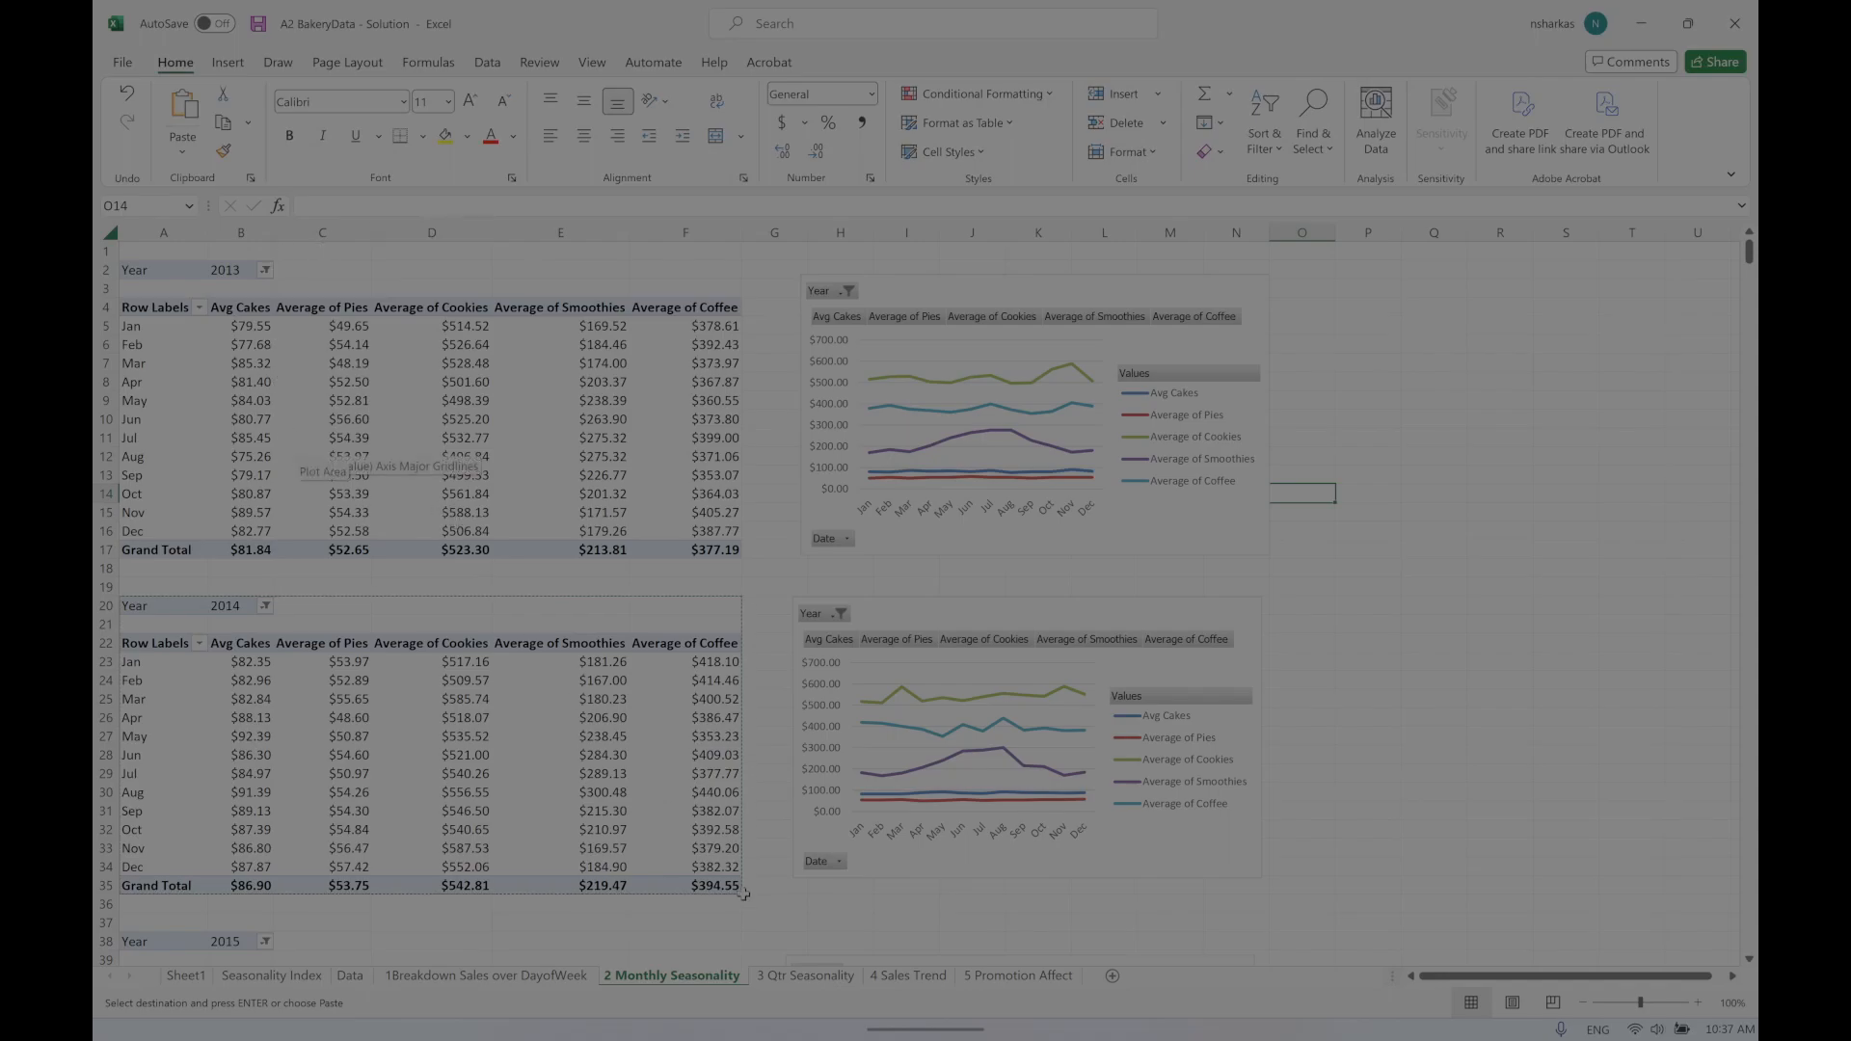
Step: Switch to the PowerPoint presentation and review slides 41 to 44 on monthly grouping, product seasonality and the magnitude of seasonality
mouse_move(805, 1031)
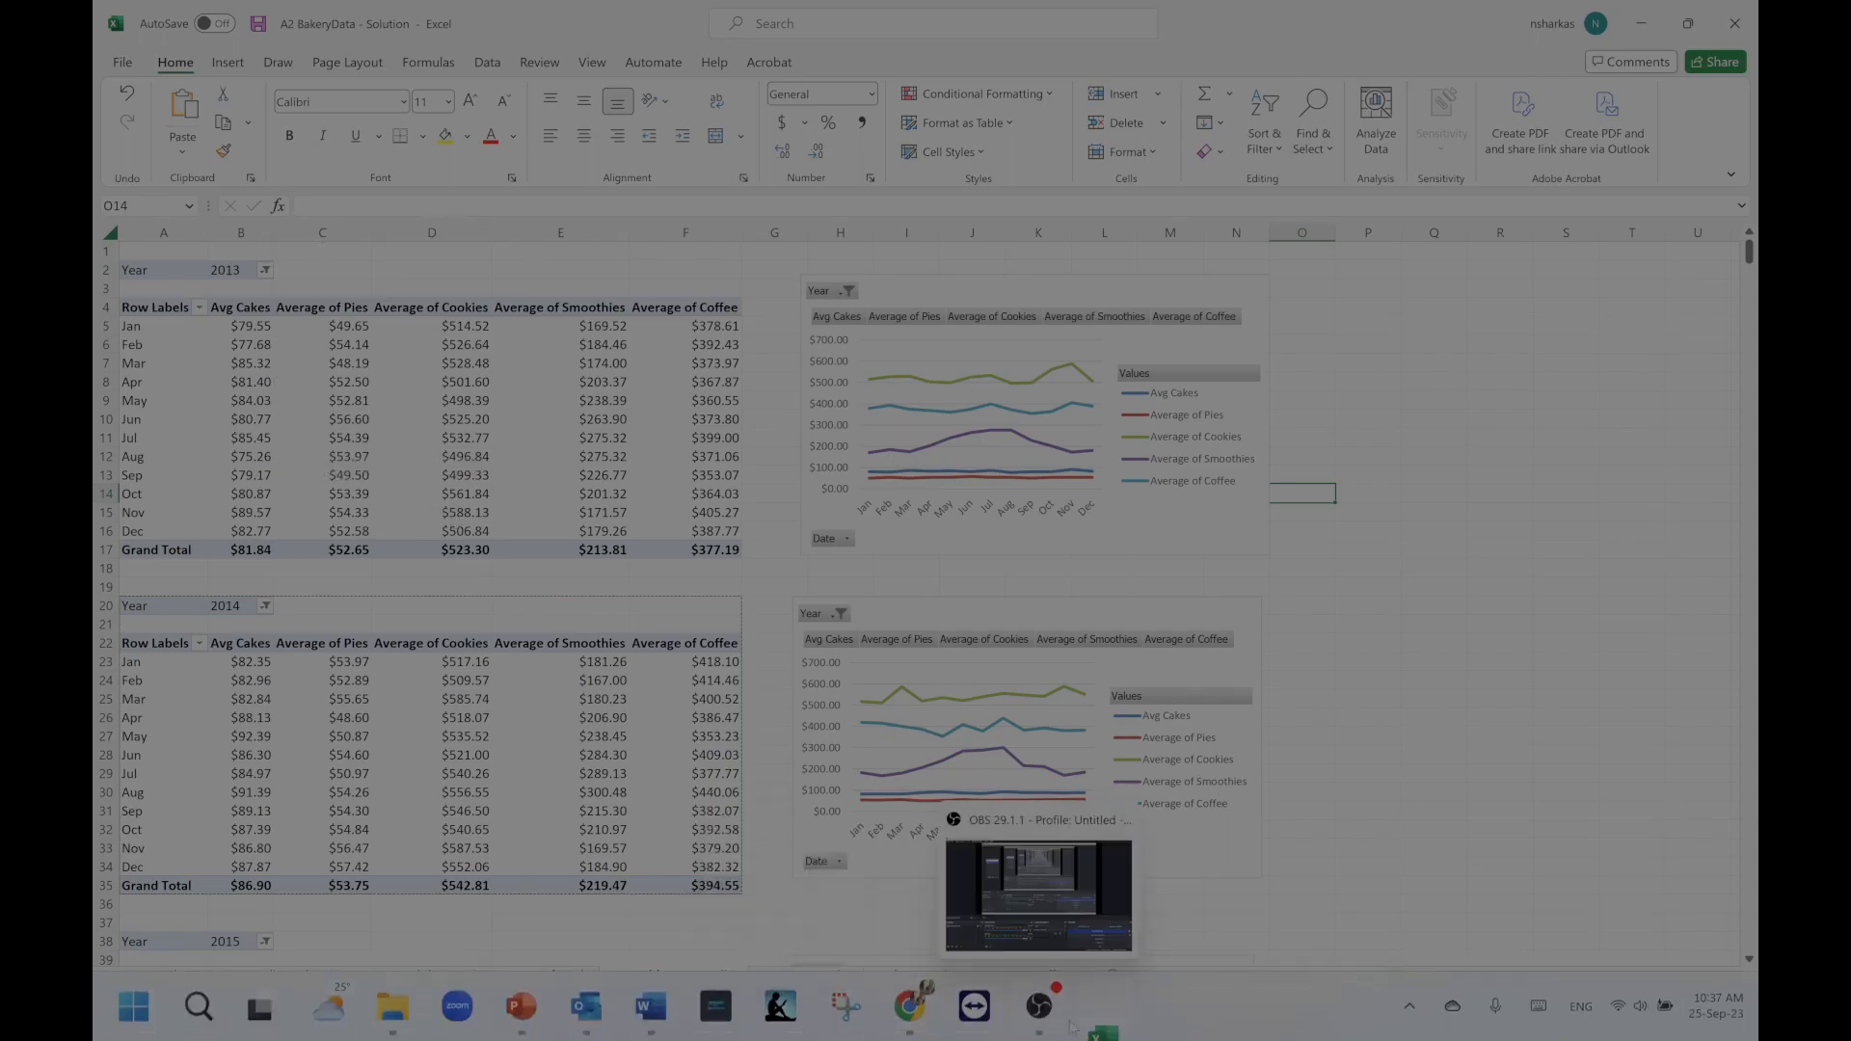
click(525, 1022)
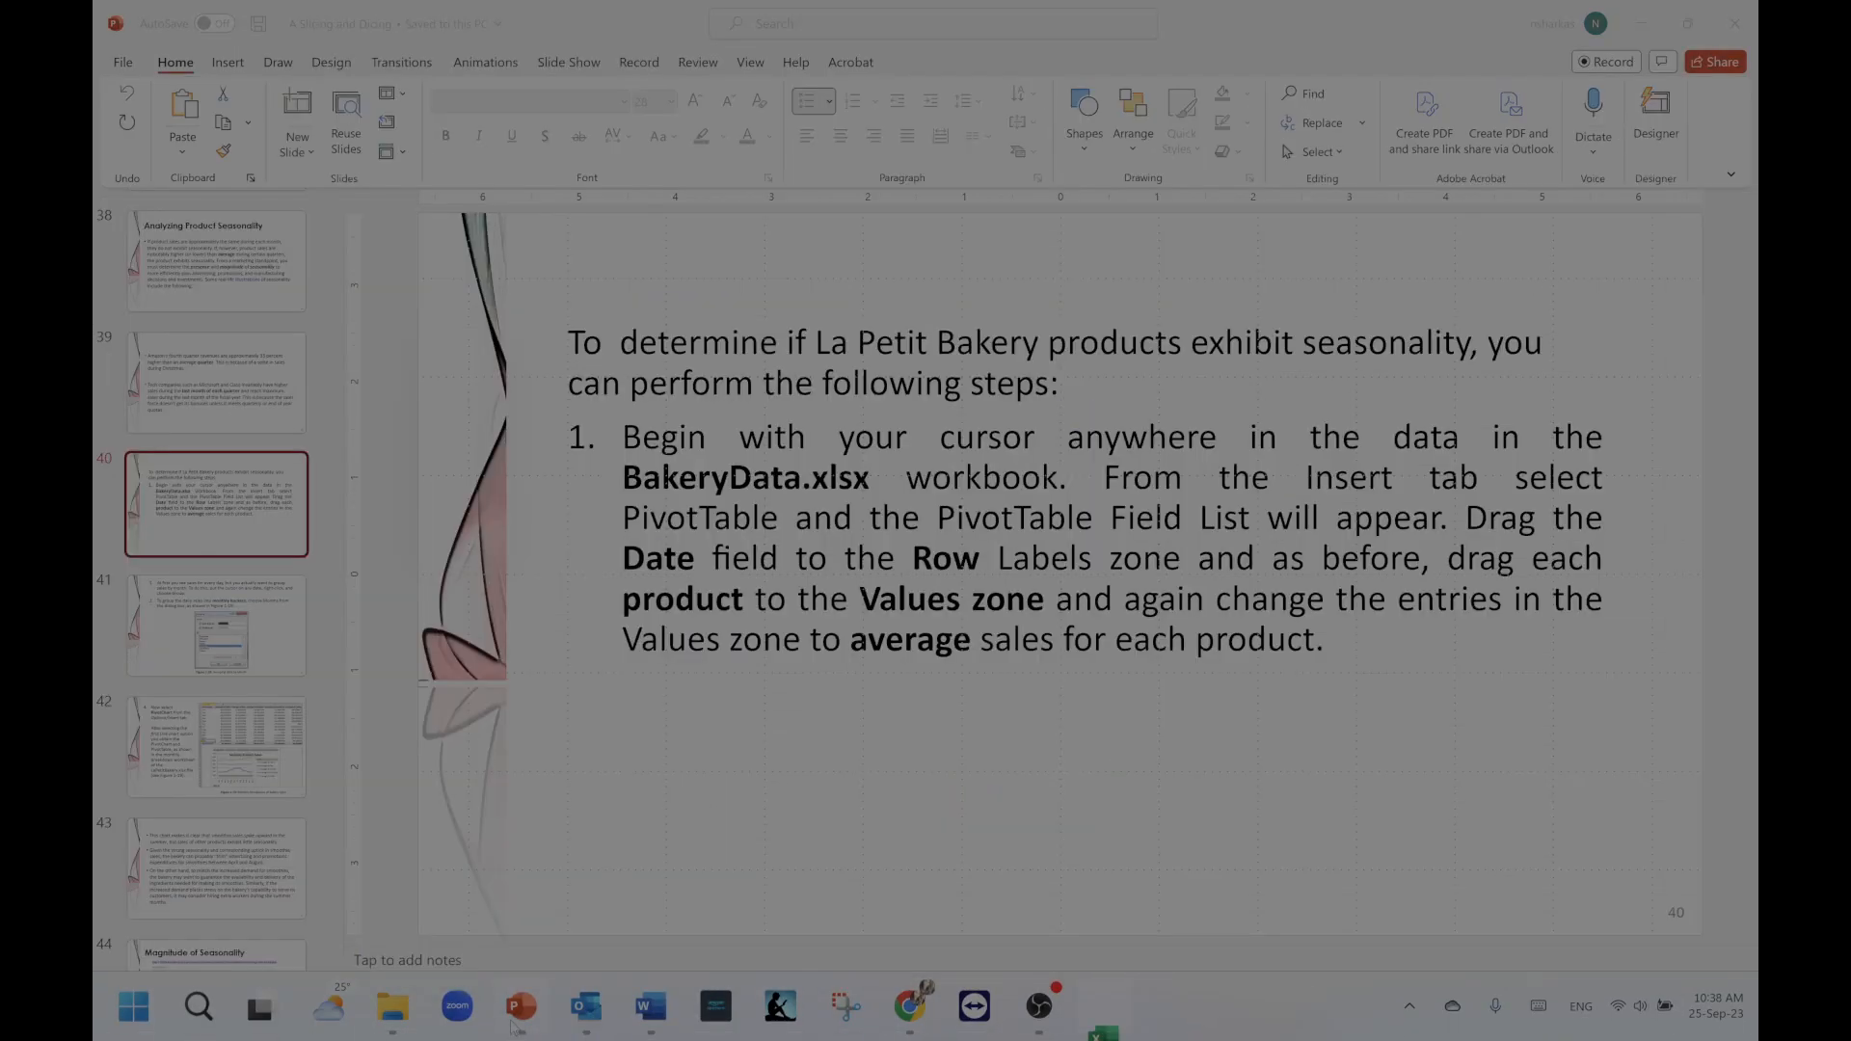
click(125, 636)
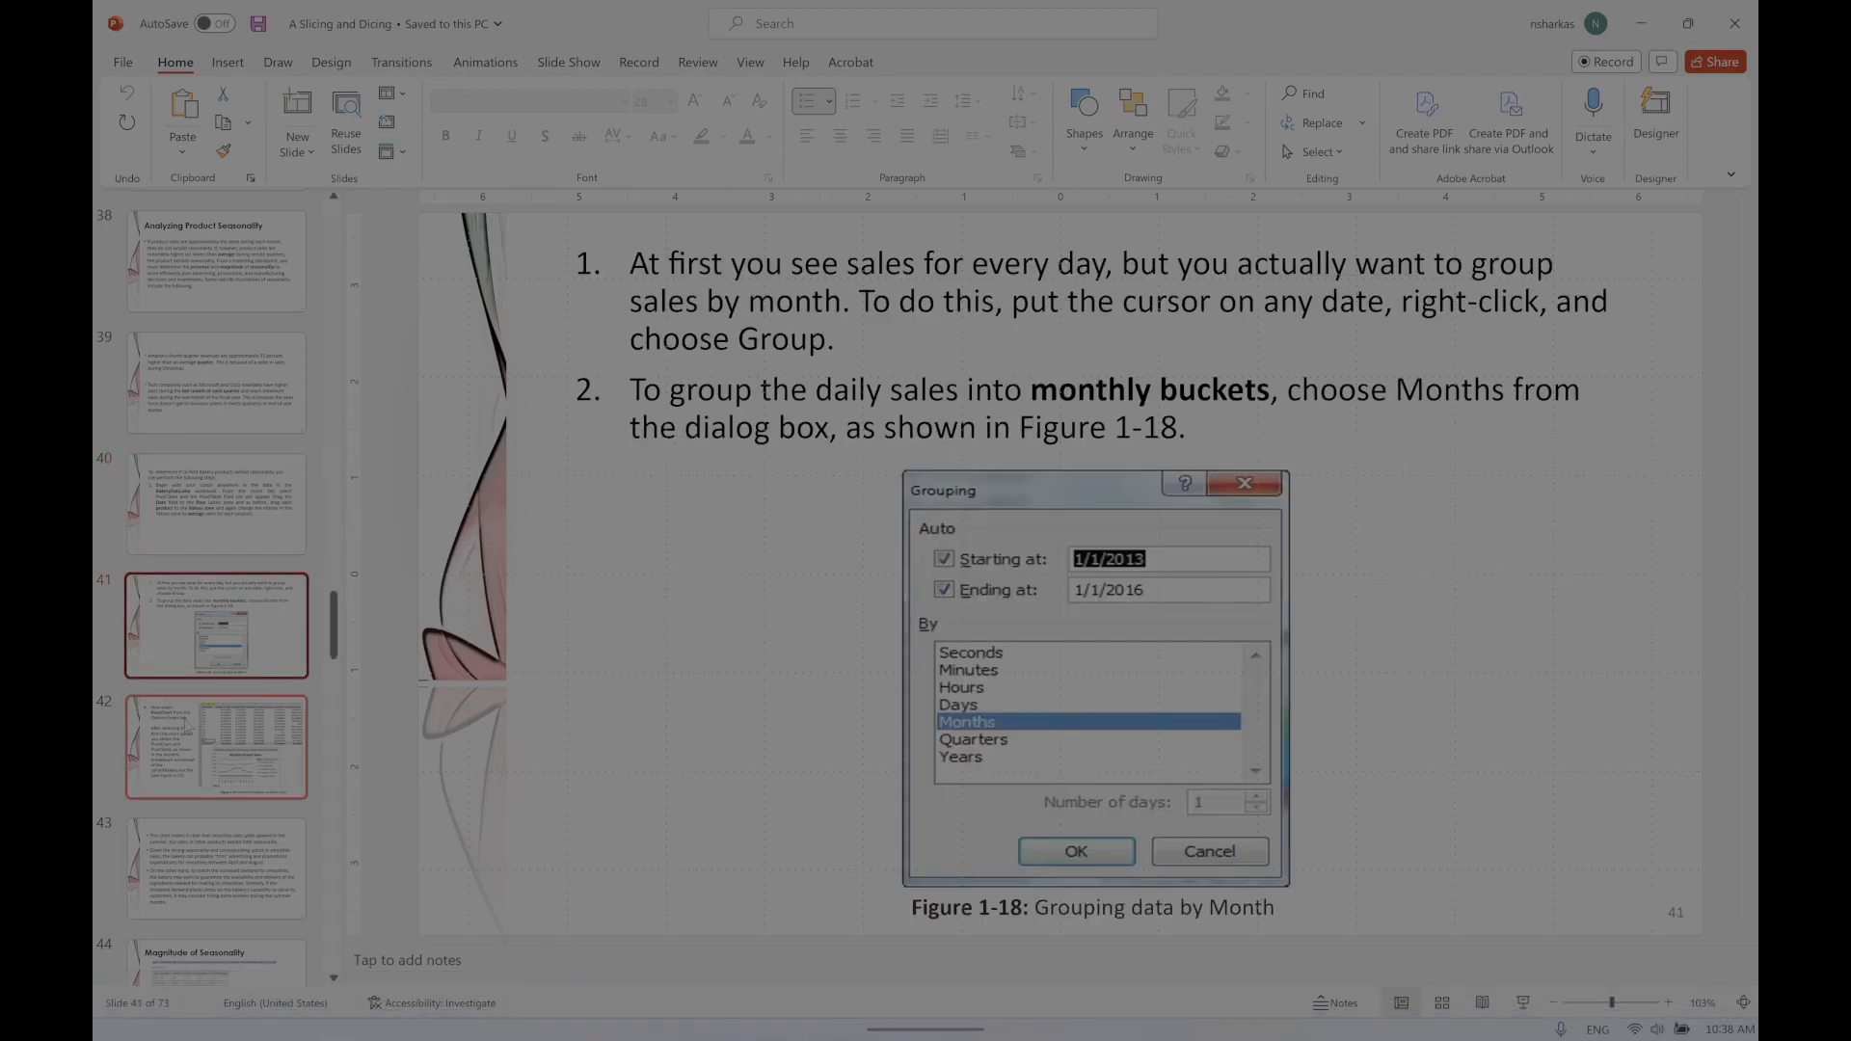
click(188, 752)
scroll(188, 730, down, 1)
scroll(188, 730, down, 2)
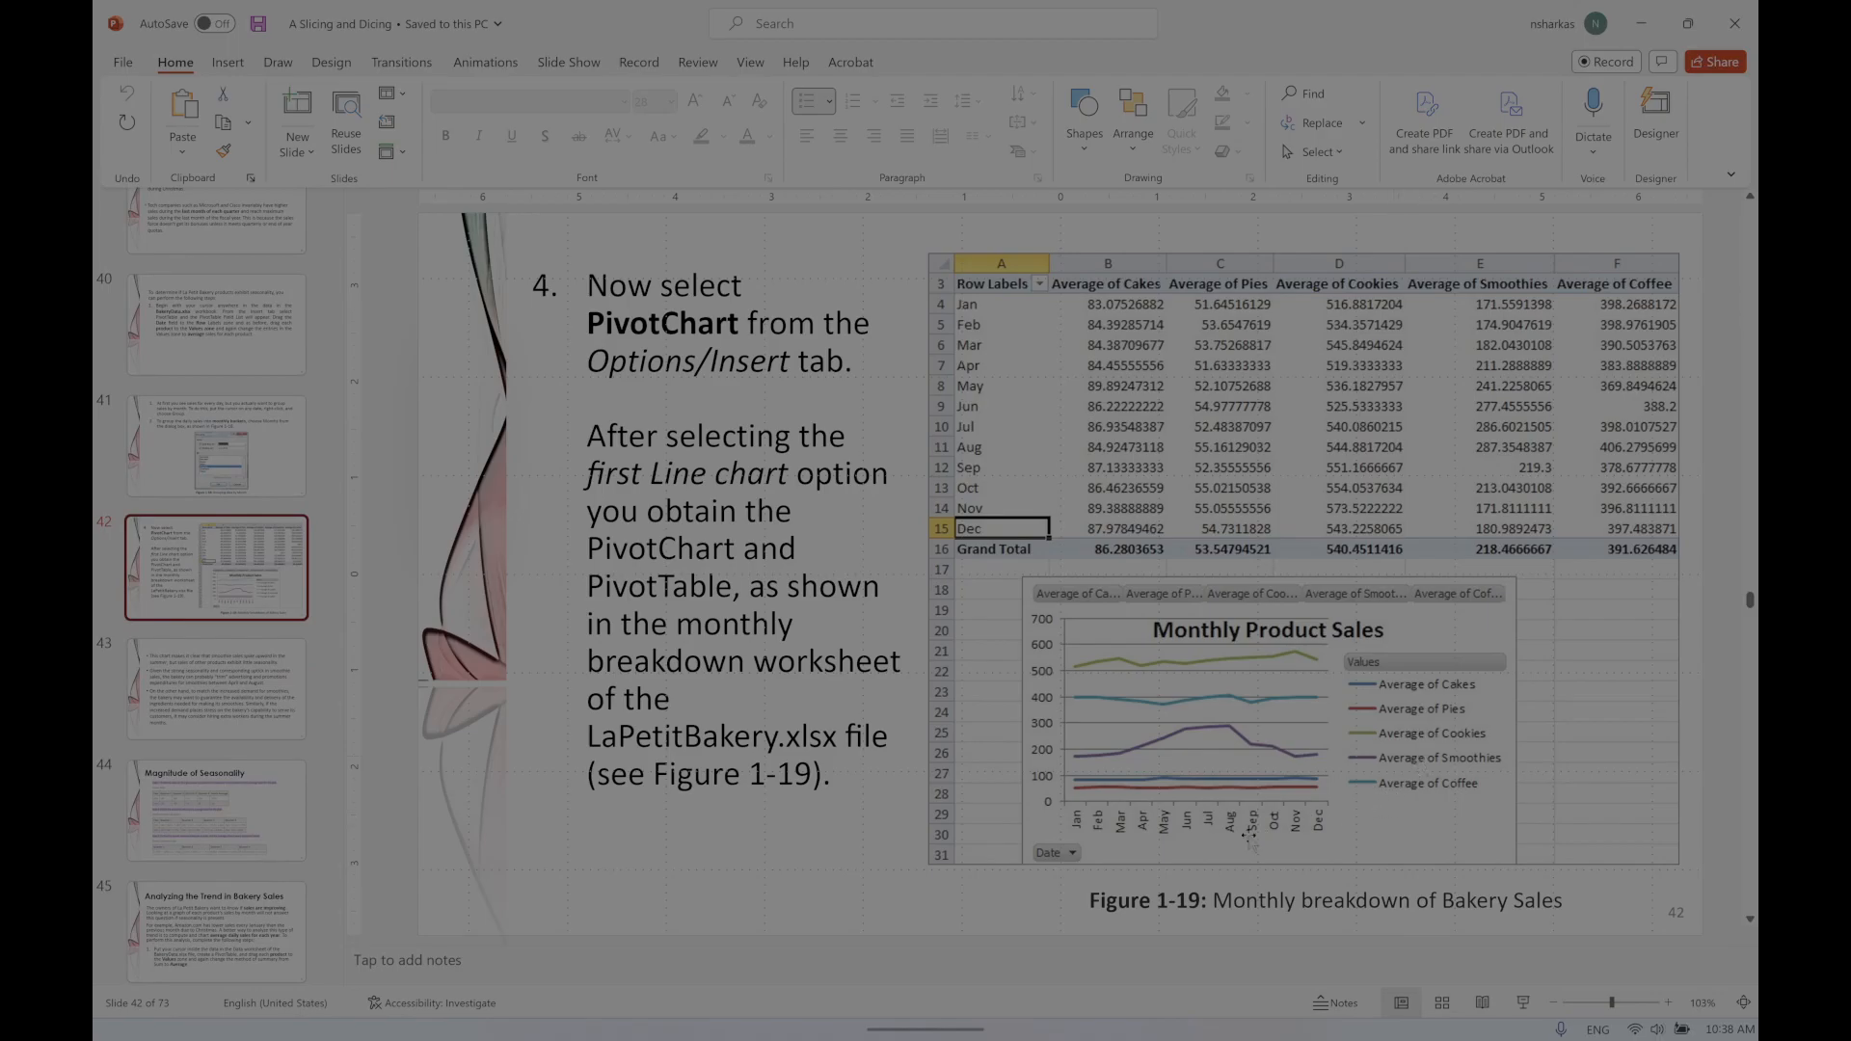
click(229, 690)
scroll(216, 675, down, 3)
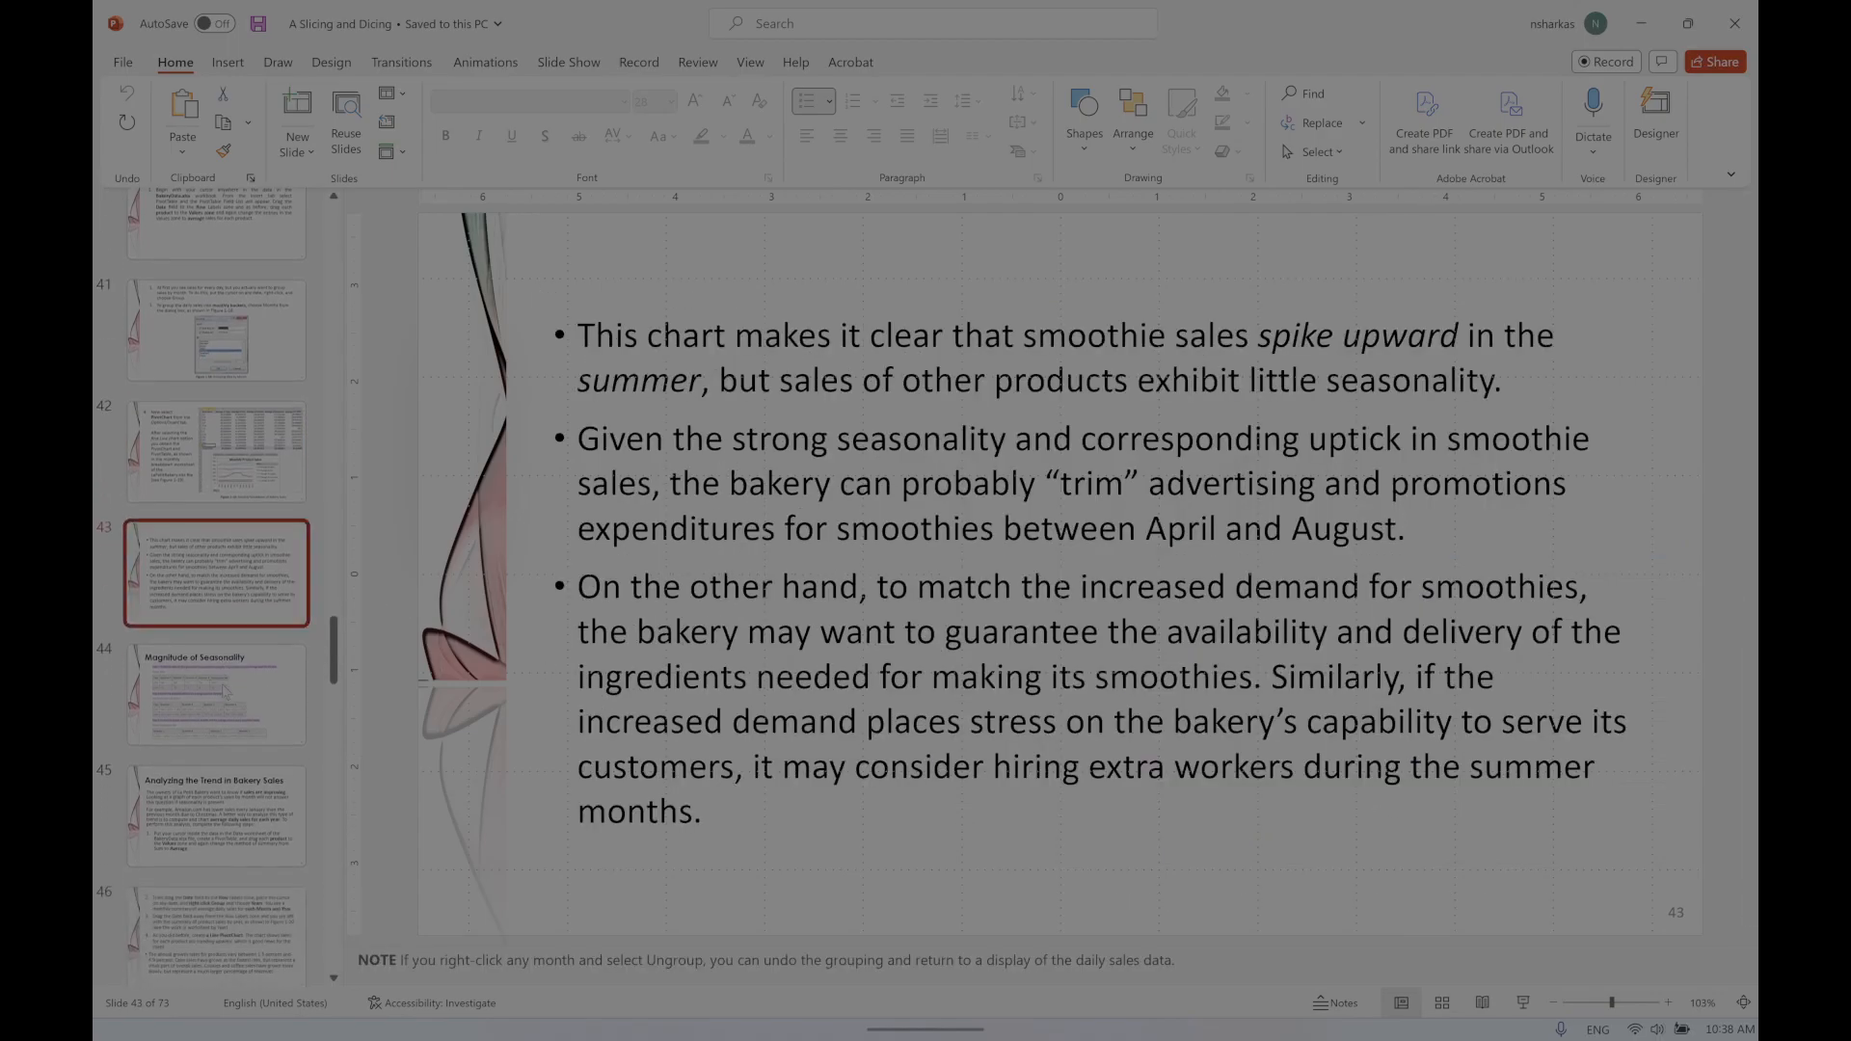
click(214, 647)
key(Up)
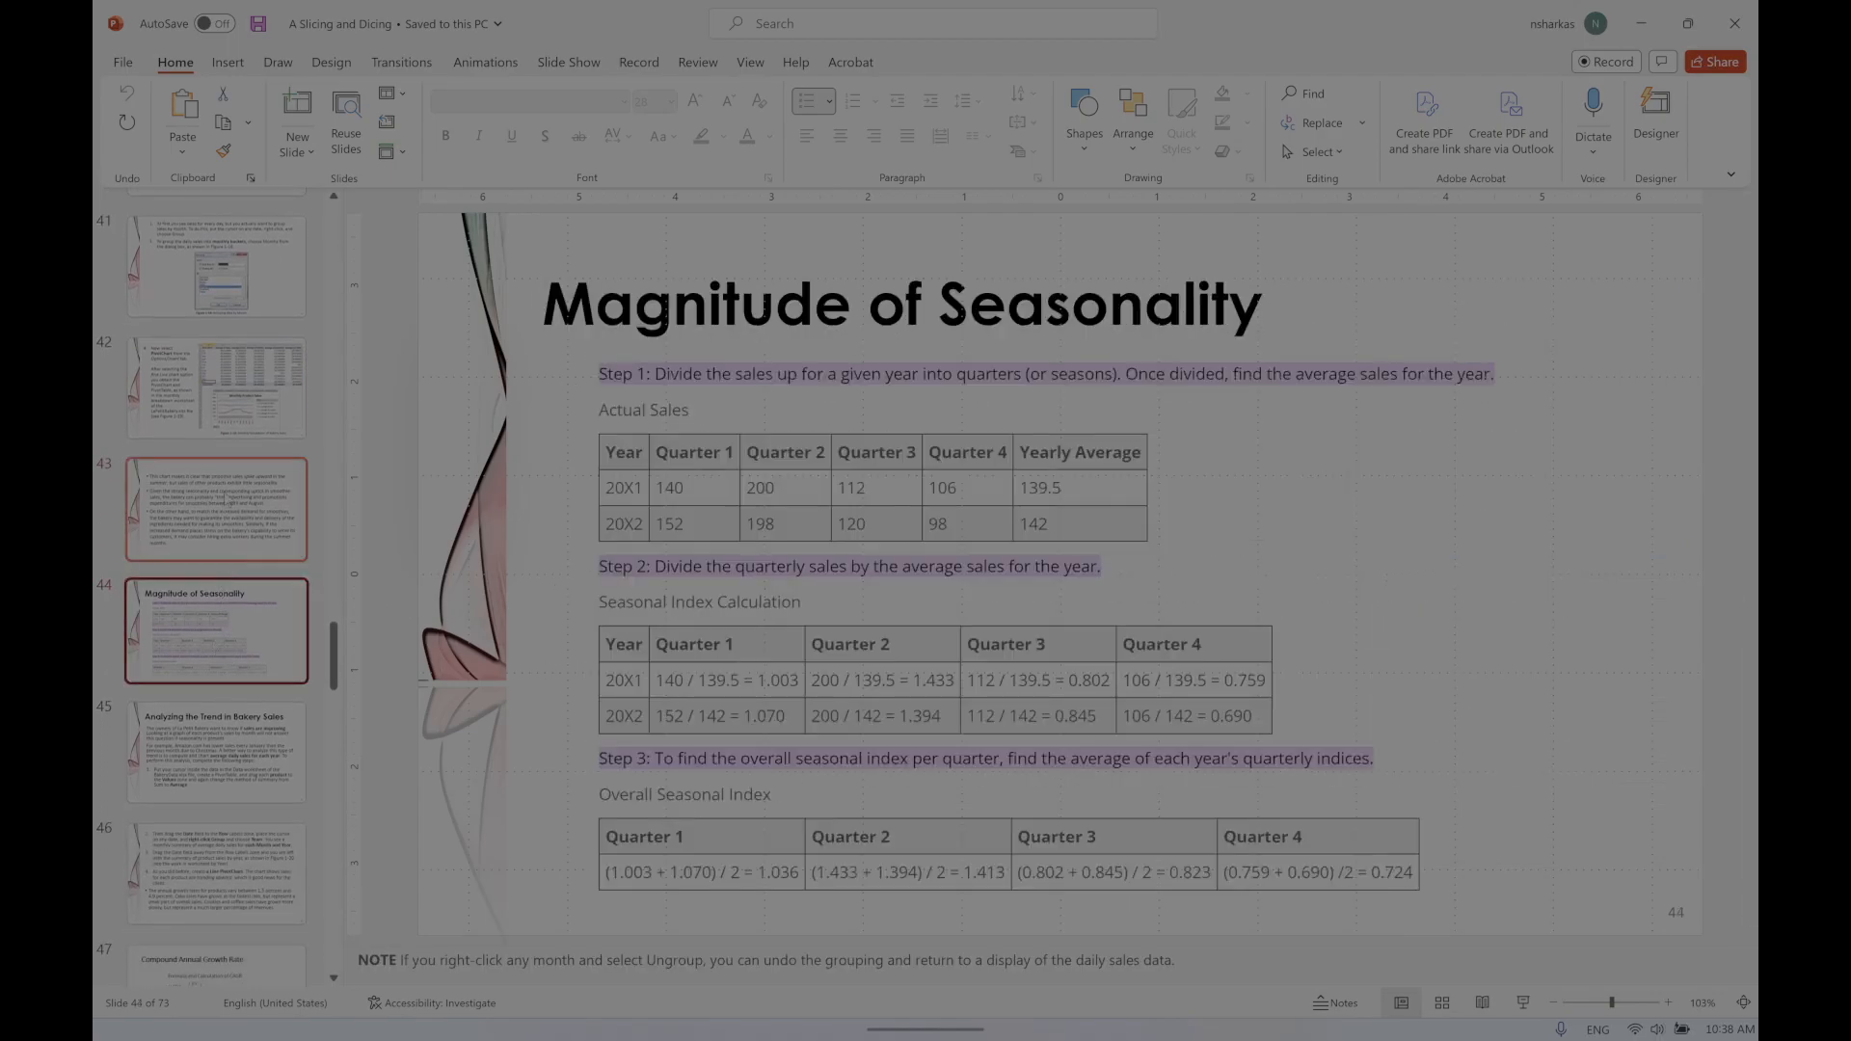
Step: Return to the Excel workbook, open the 3 Qtr Seasonality sheet and select the Feb row label in its PivotTable
click(1755, 11)
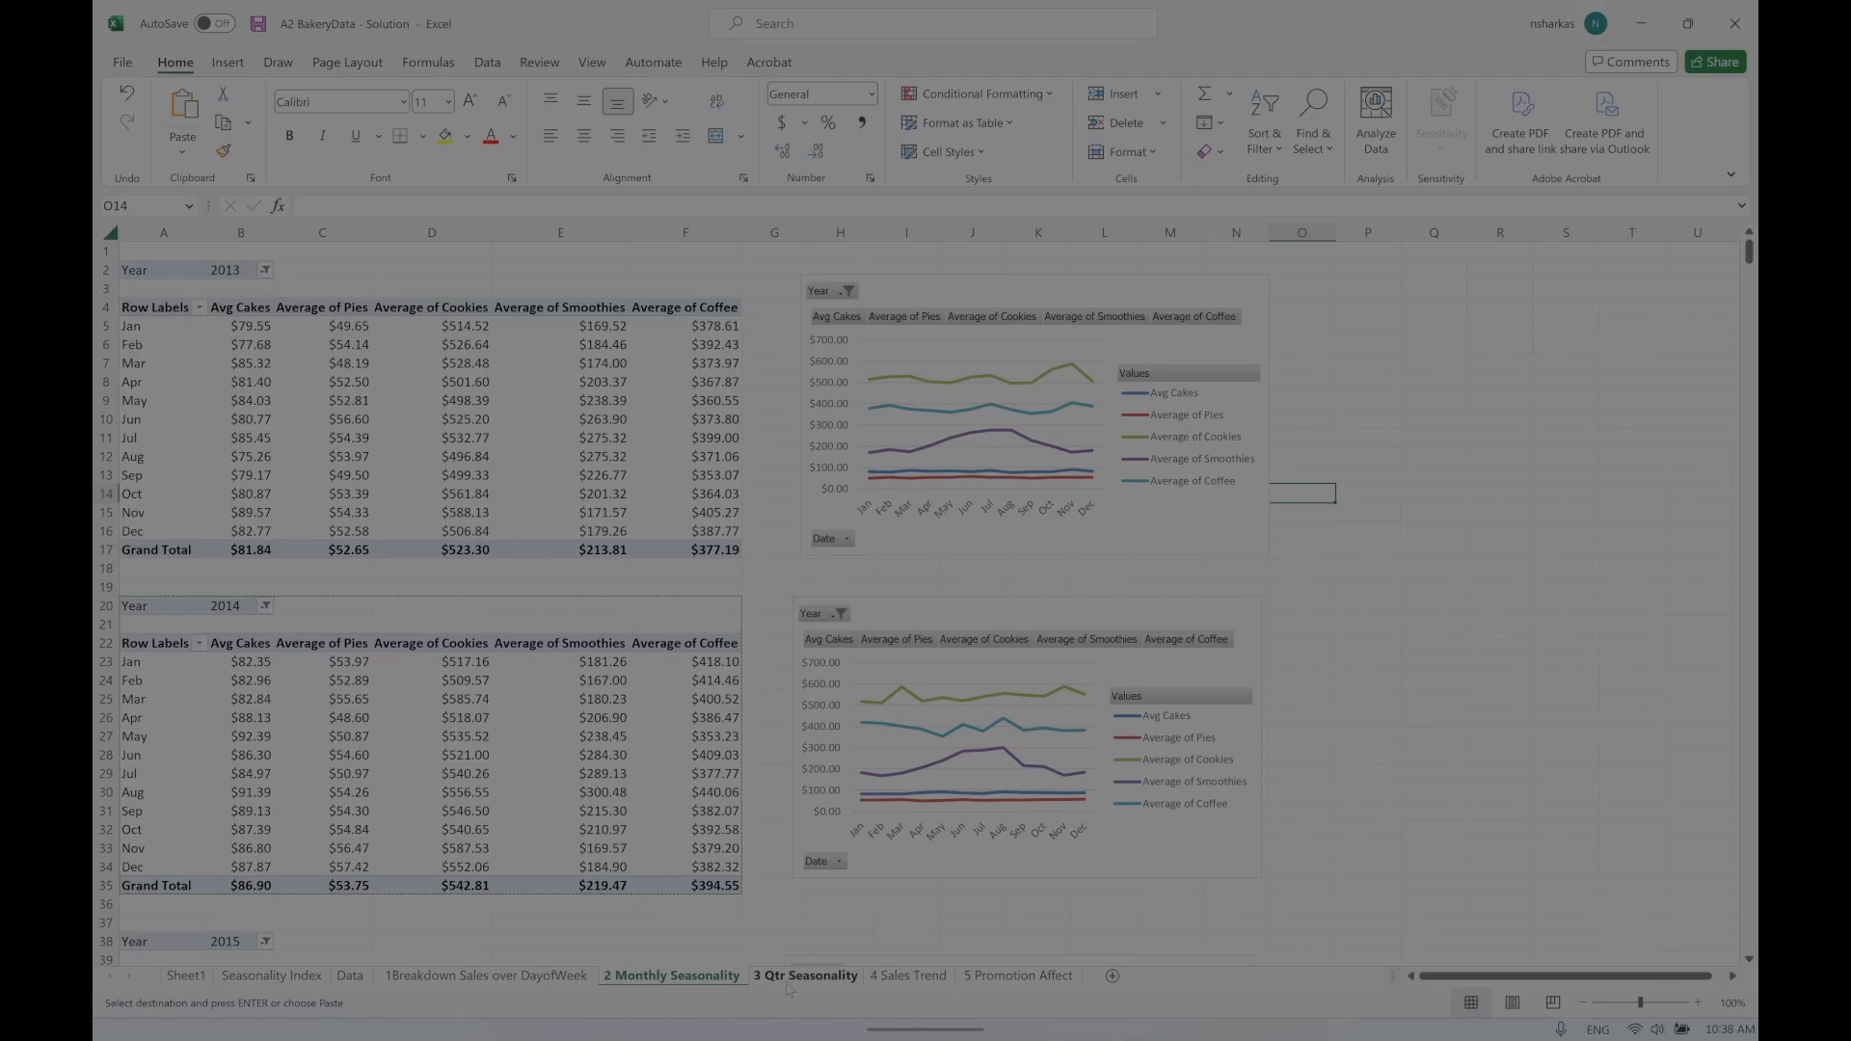
click(833, 977)
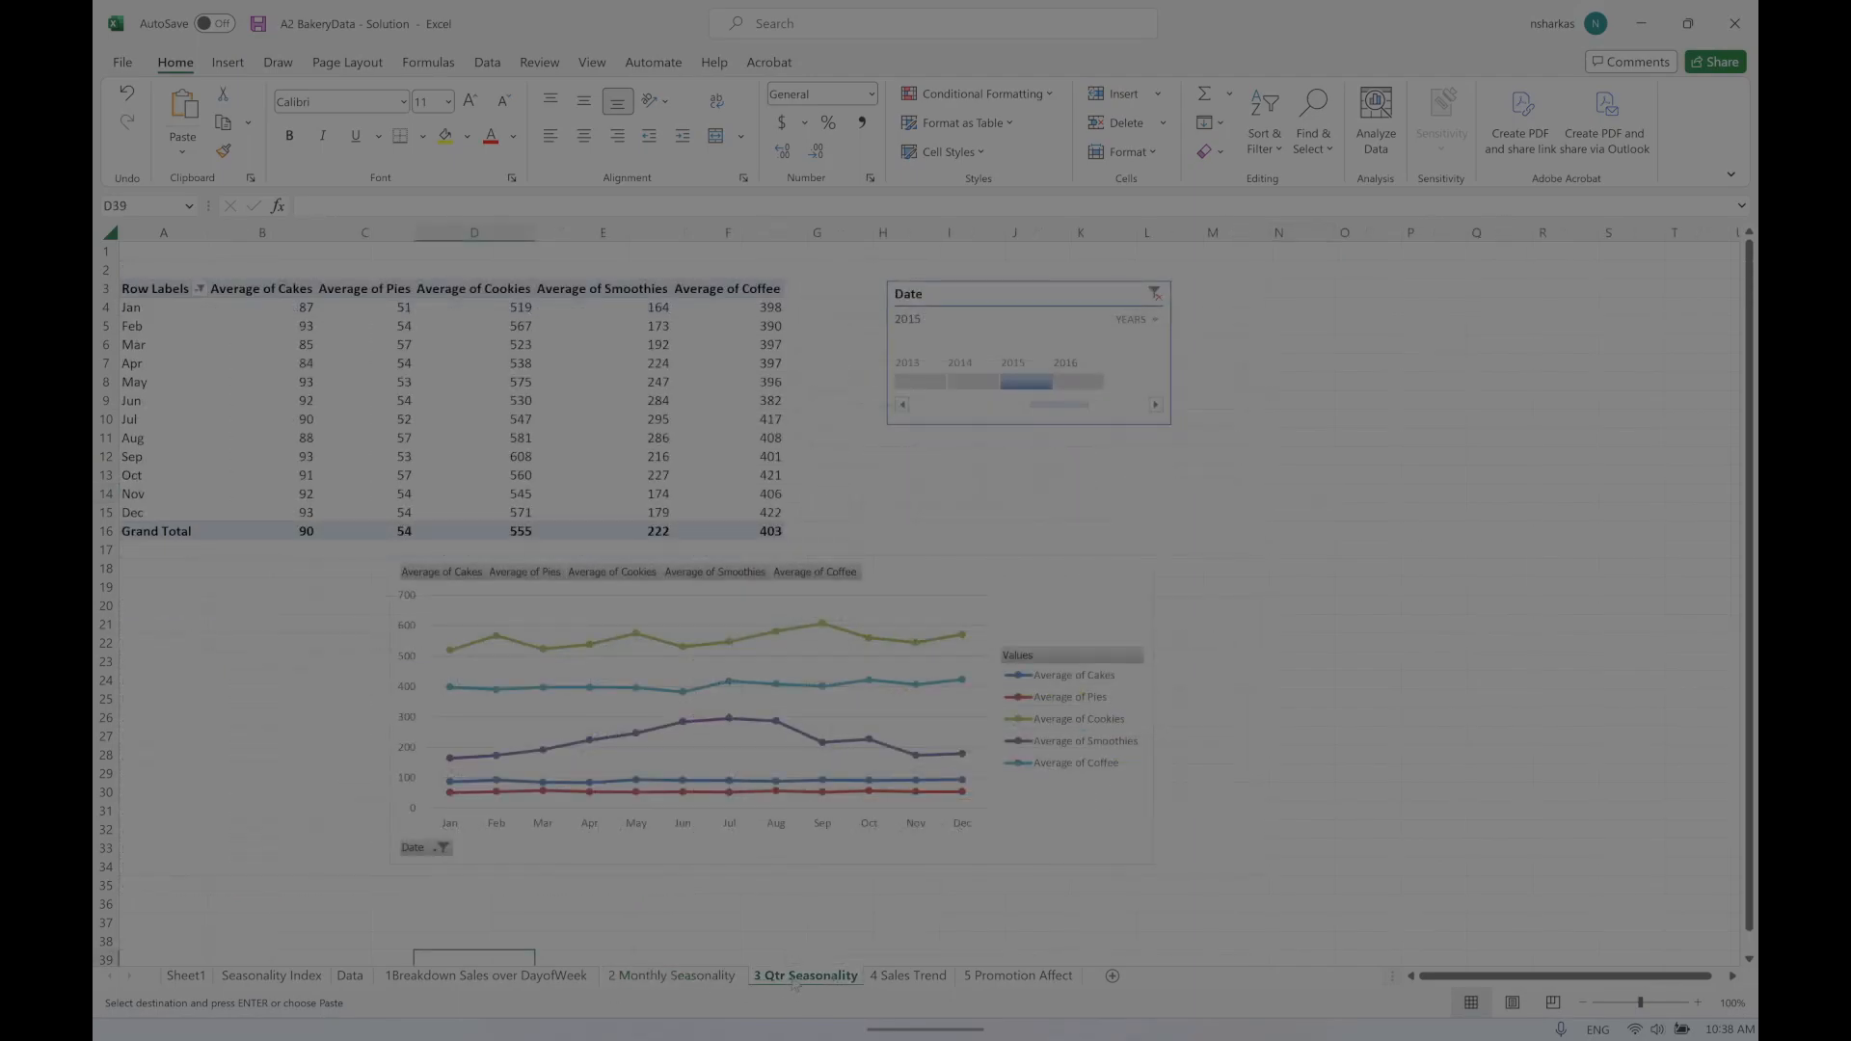
click(189, 344)
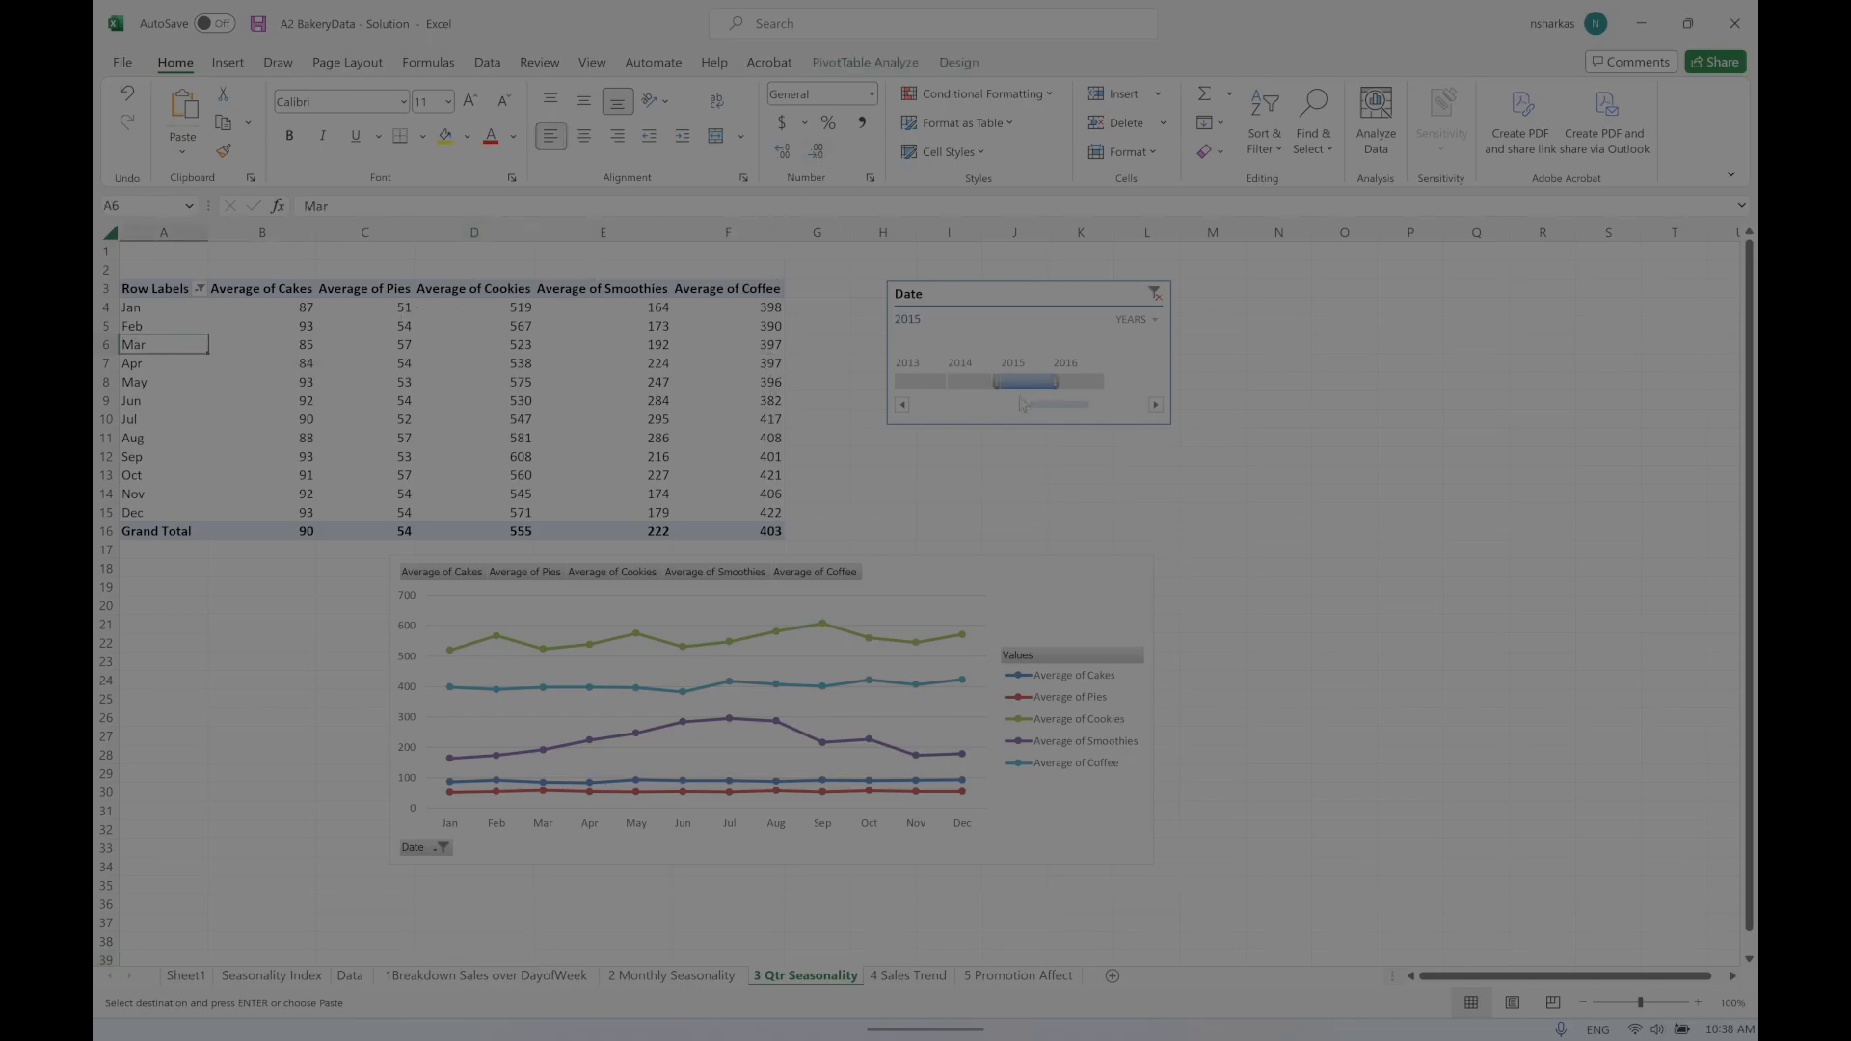
click(149, 289)
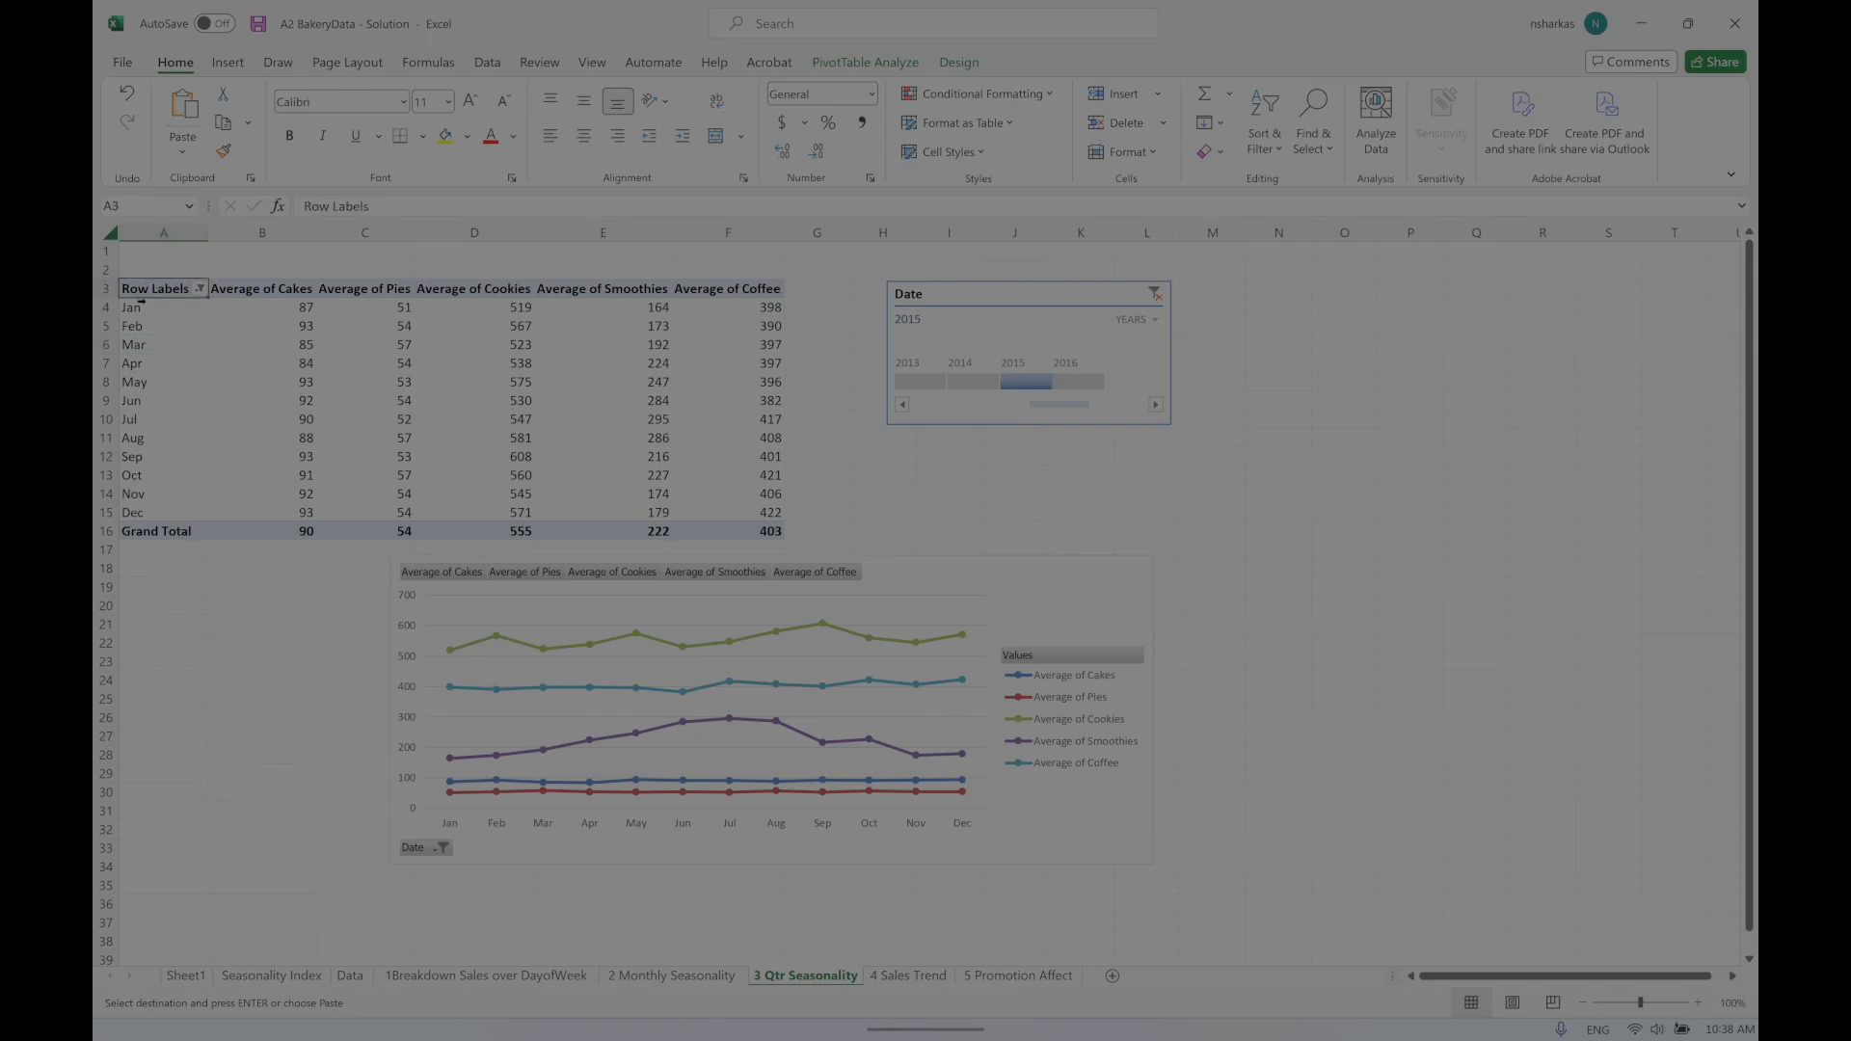
click(138, 307)
click(160, 328)
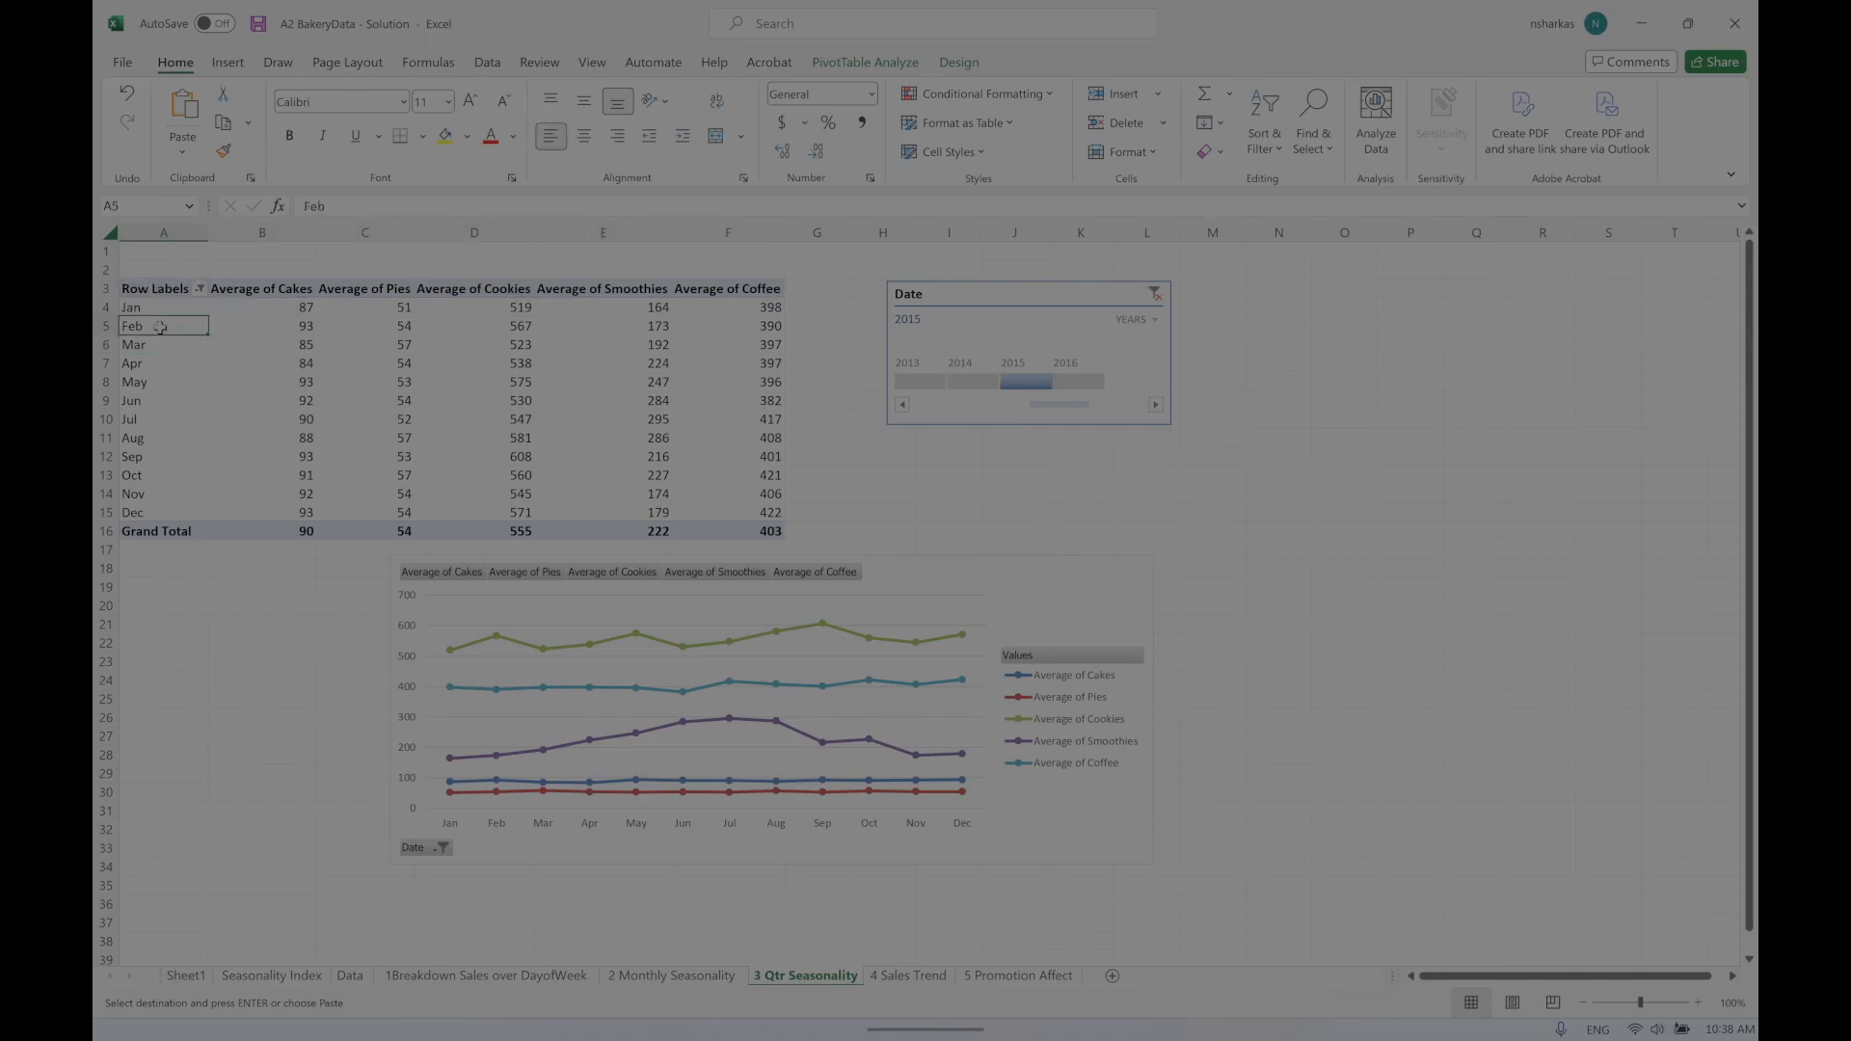
Step: Group the pivot table's dates by Quarters only instead of Months, and move the line chart up beneath the table
click(161, 310)
right_click(161, 309)
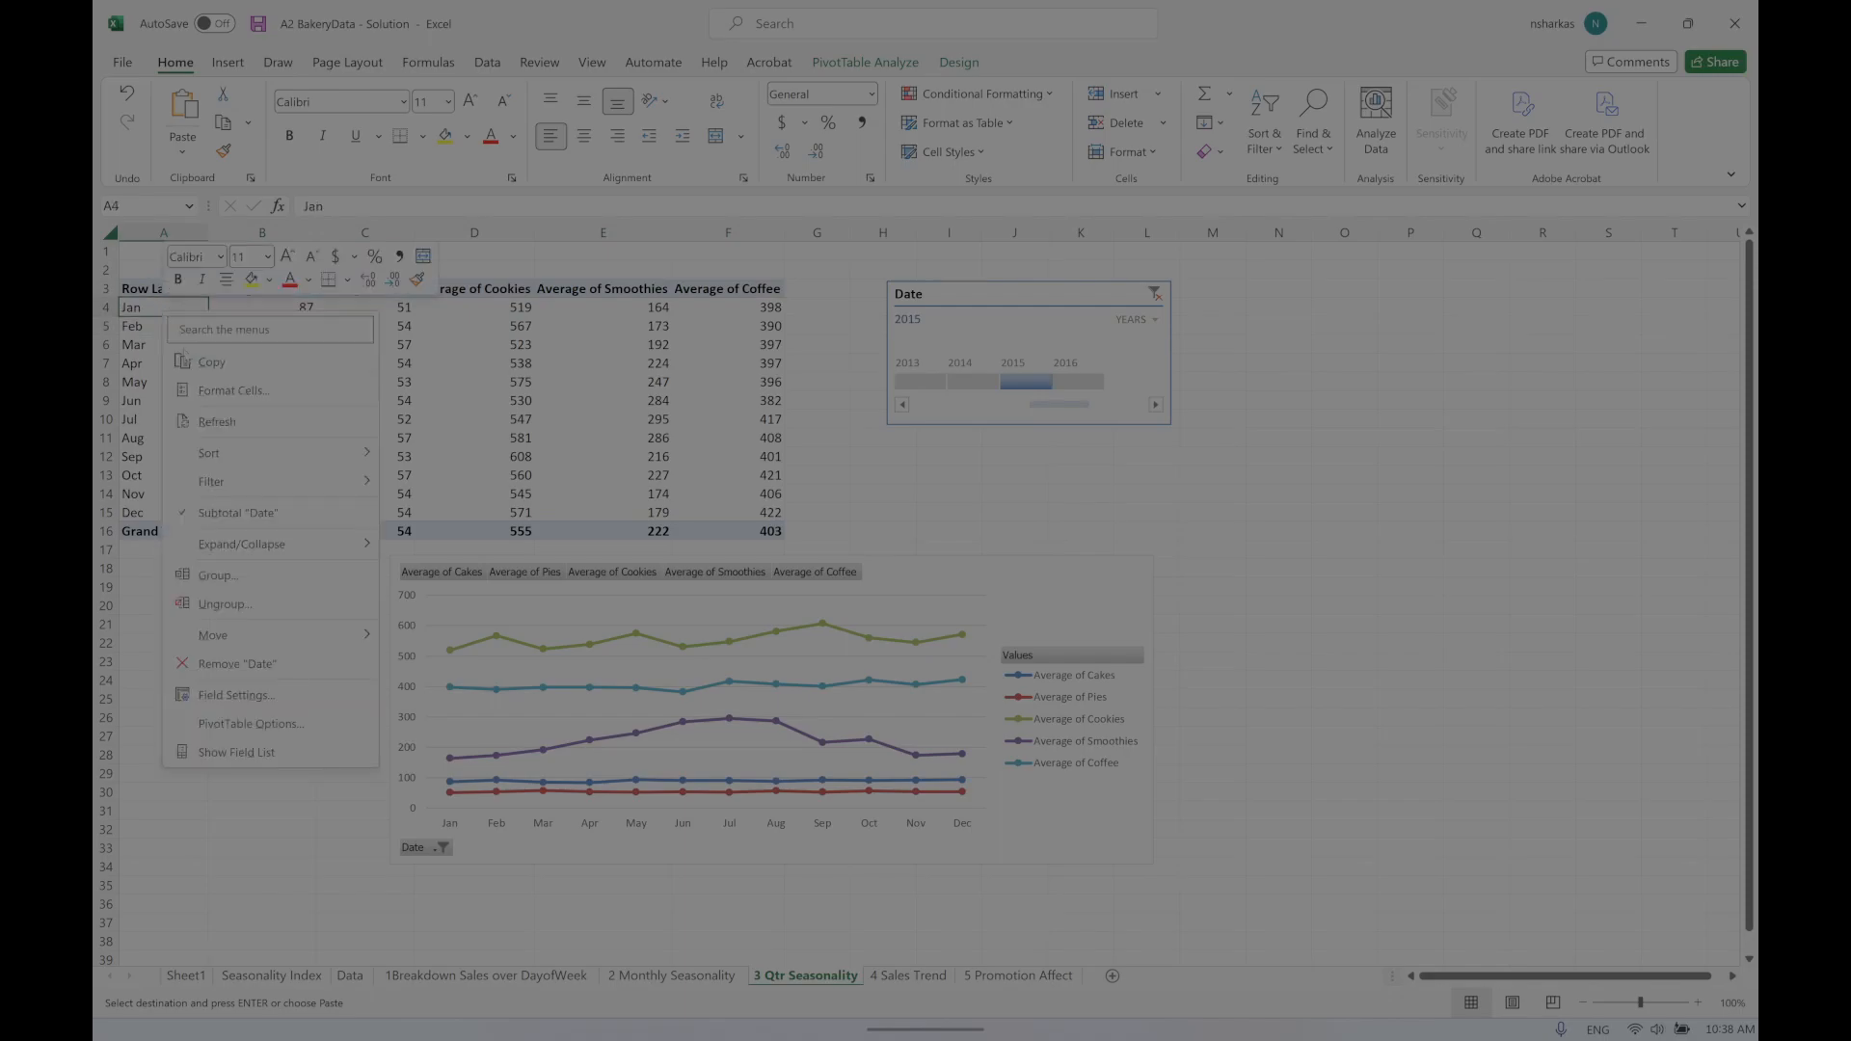
click(241, 577)
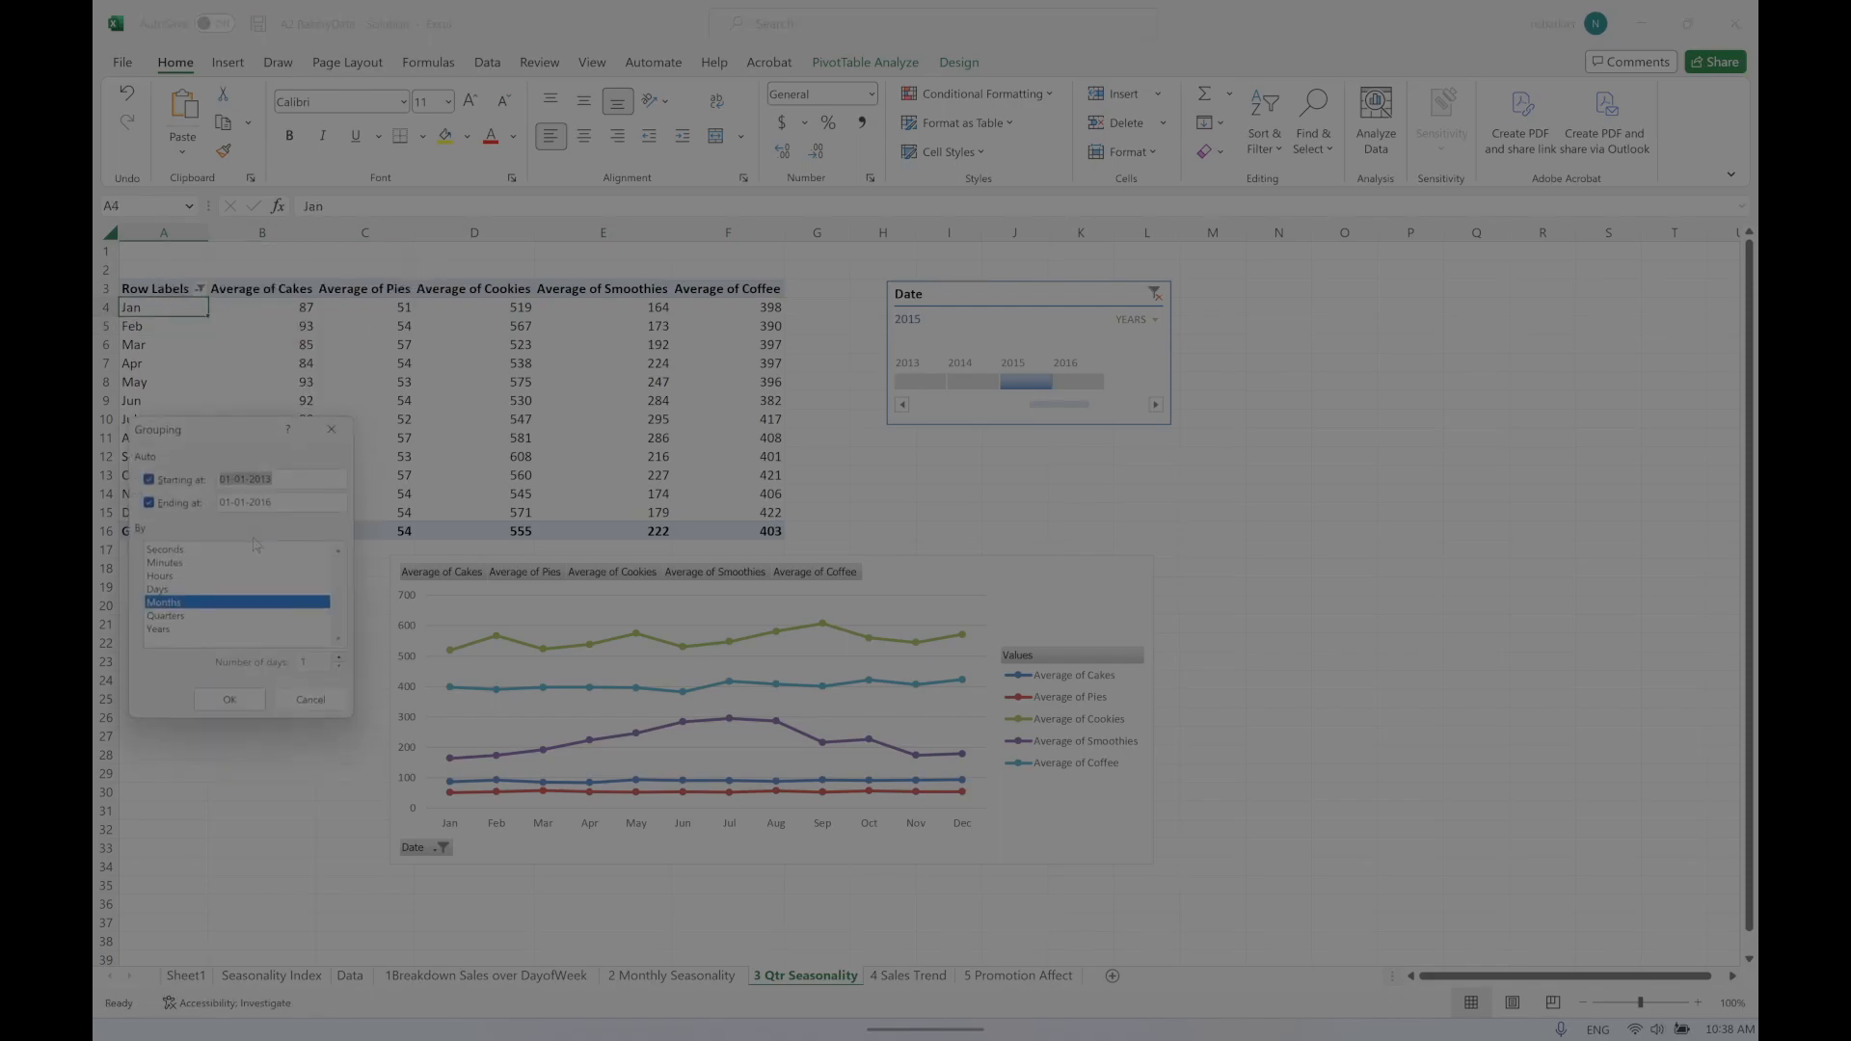
click(191, 618)
click(193, 607)
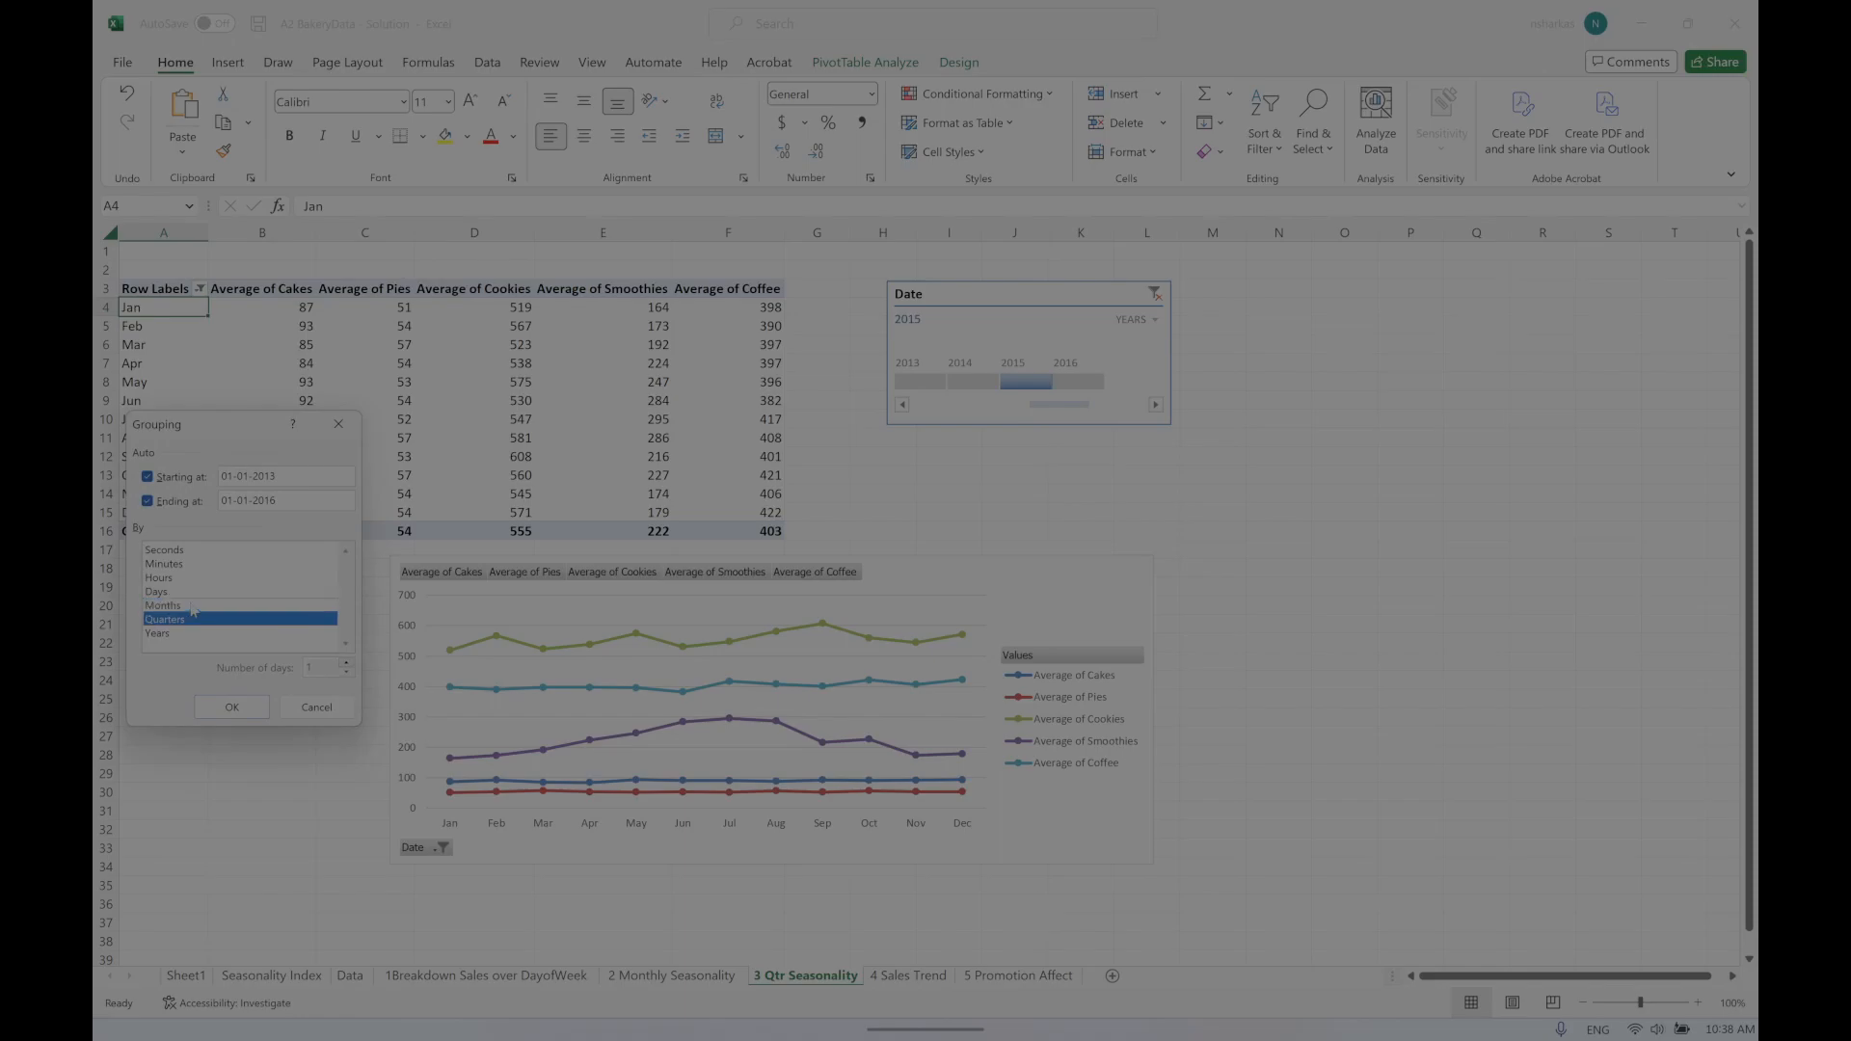
click(244, 714)
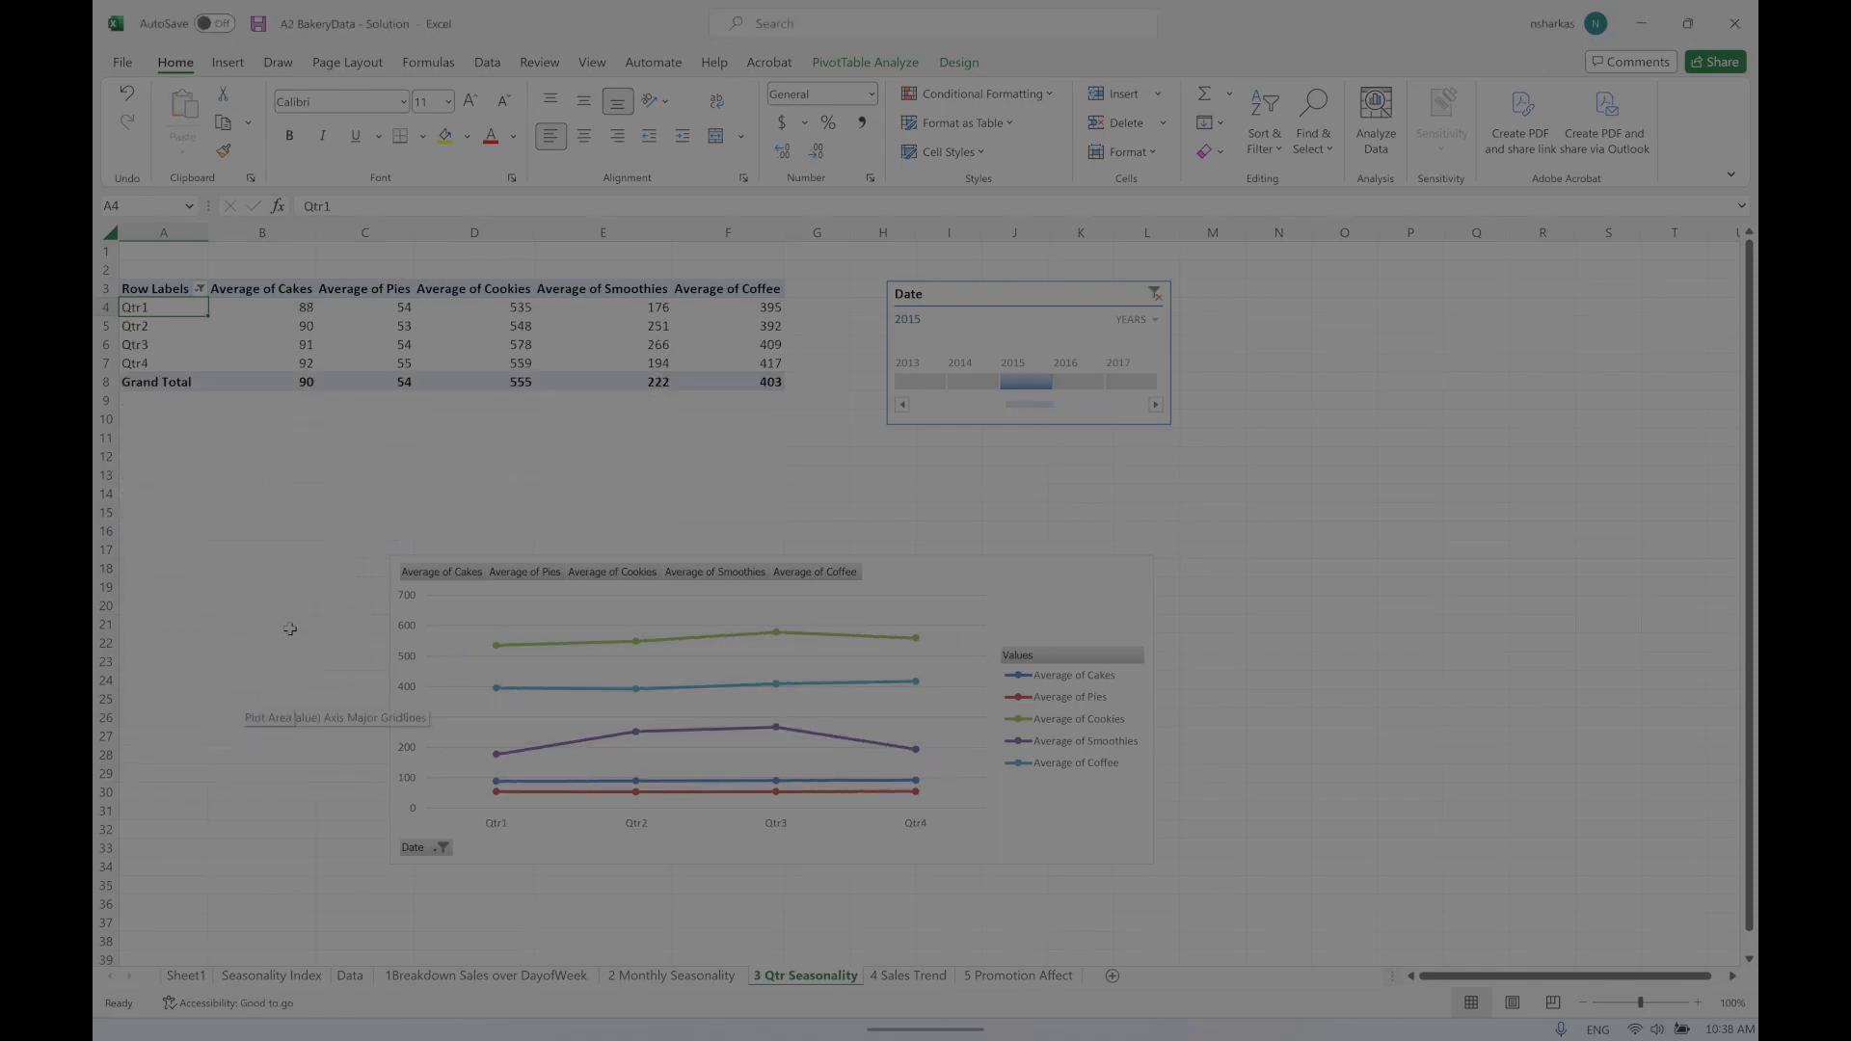
drag(928, 562, 747, 453)
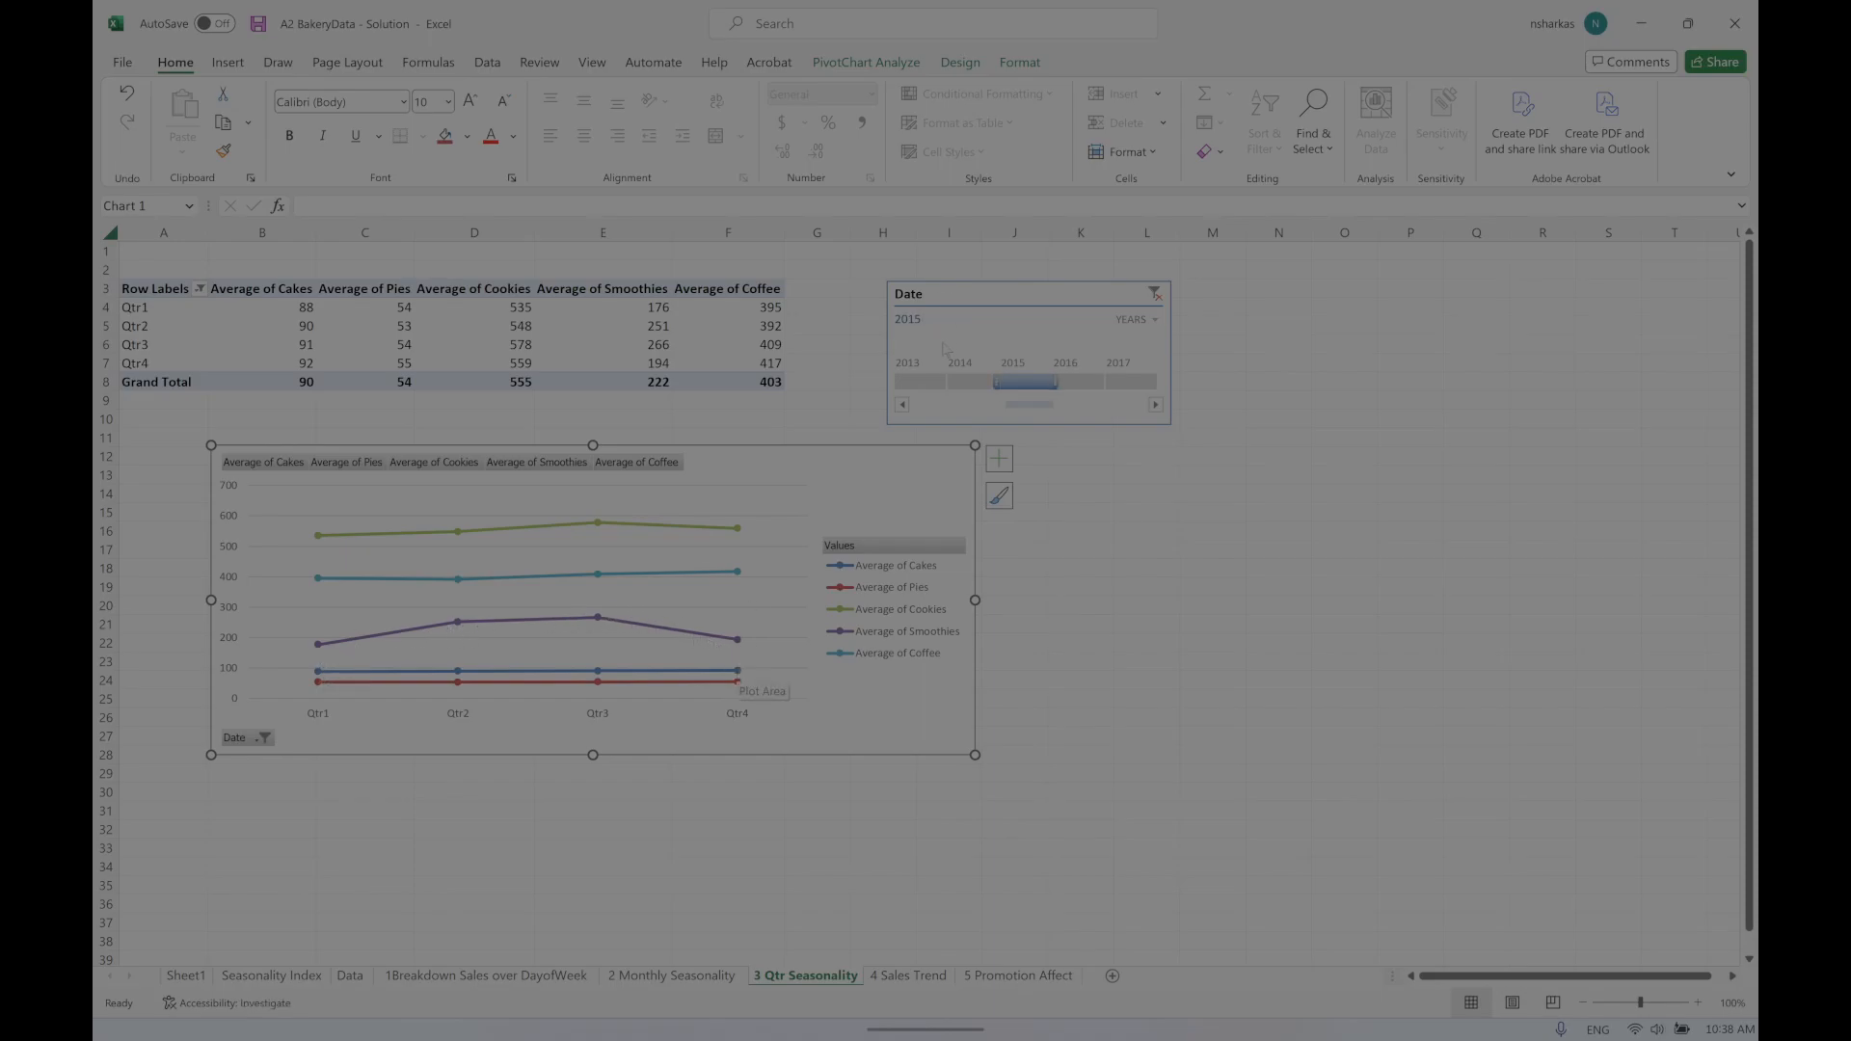
Step: Filter the quarterly averages with the Date timeline to 2013, 2014, 2015 and 2016 in turn, returning to 2015
click(925, 381)
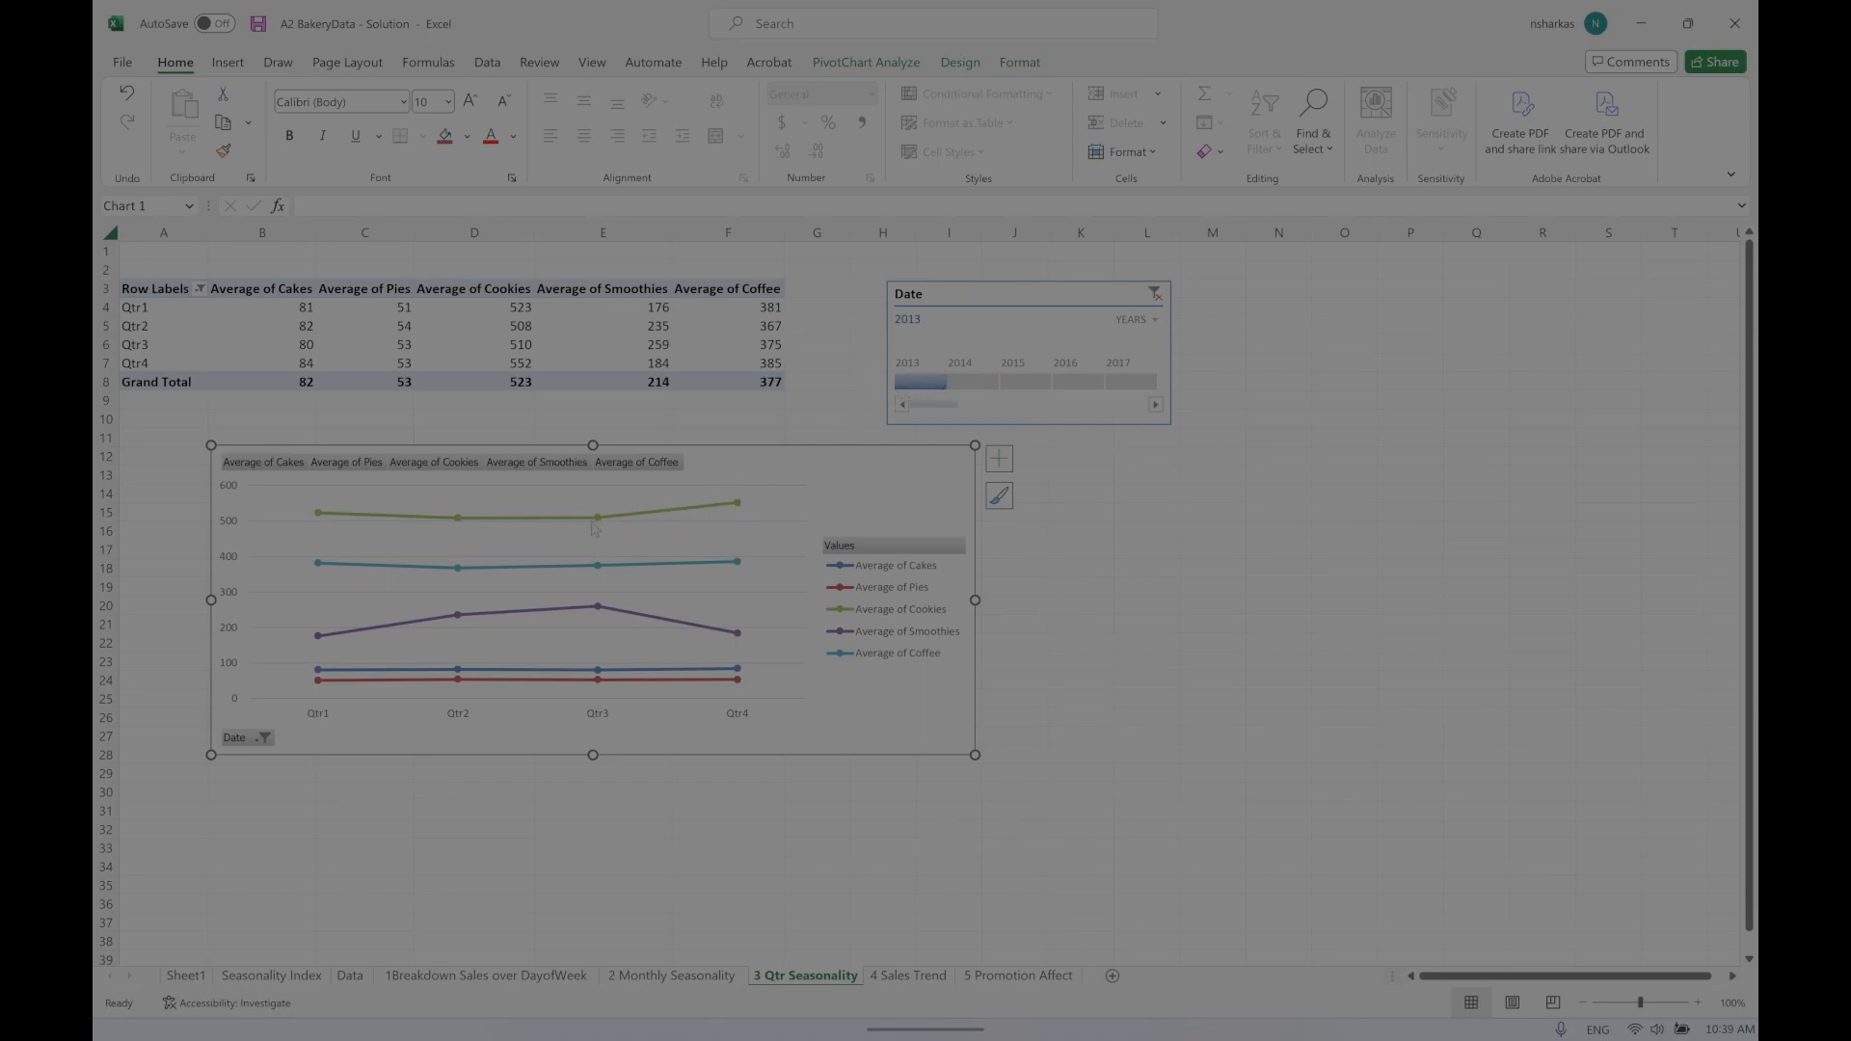
click(977, 381)
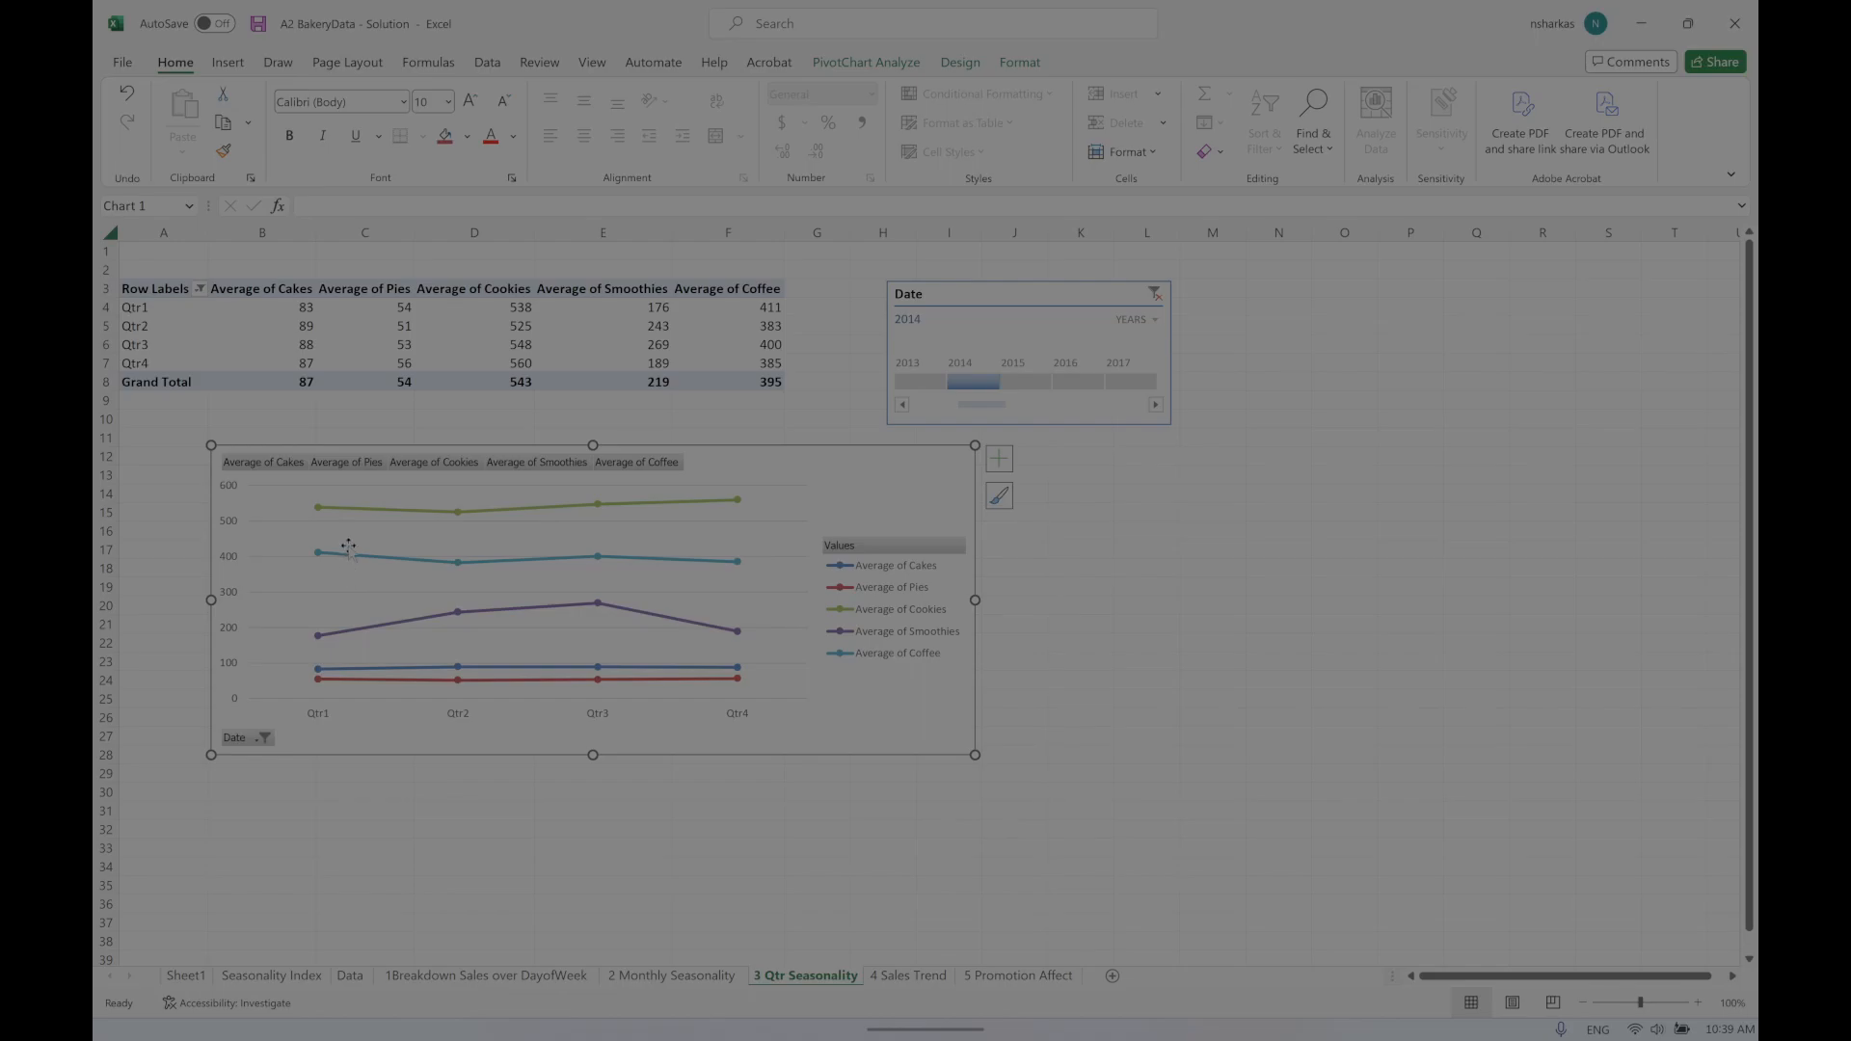
click(1030, 383)
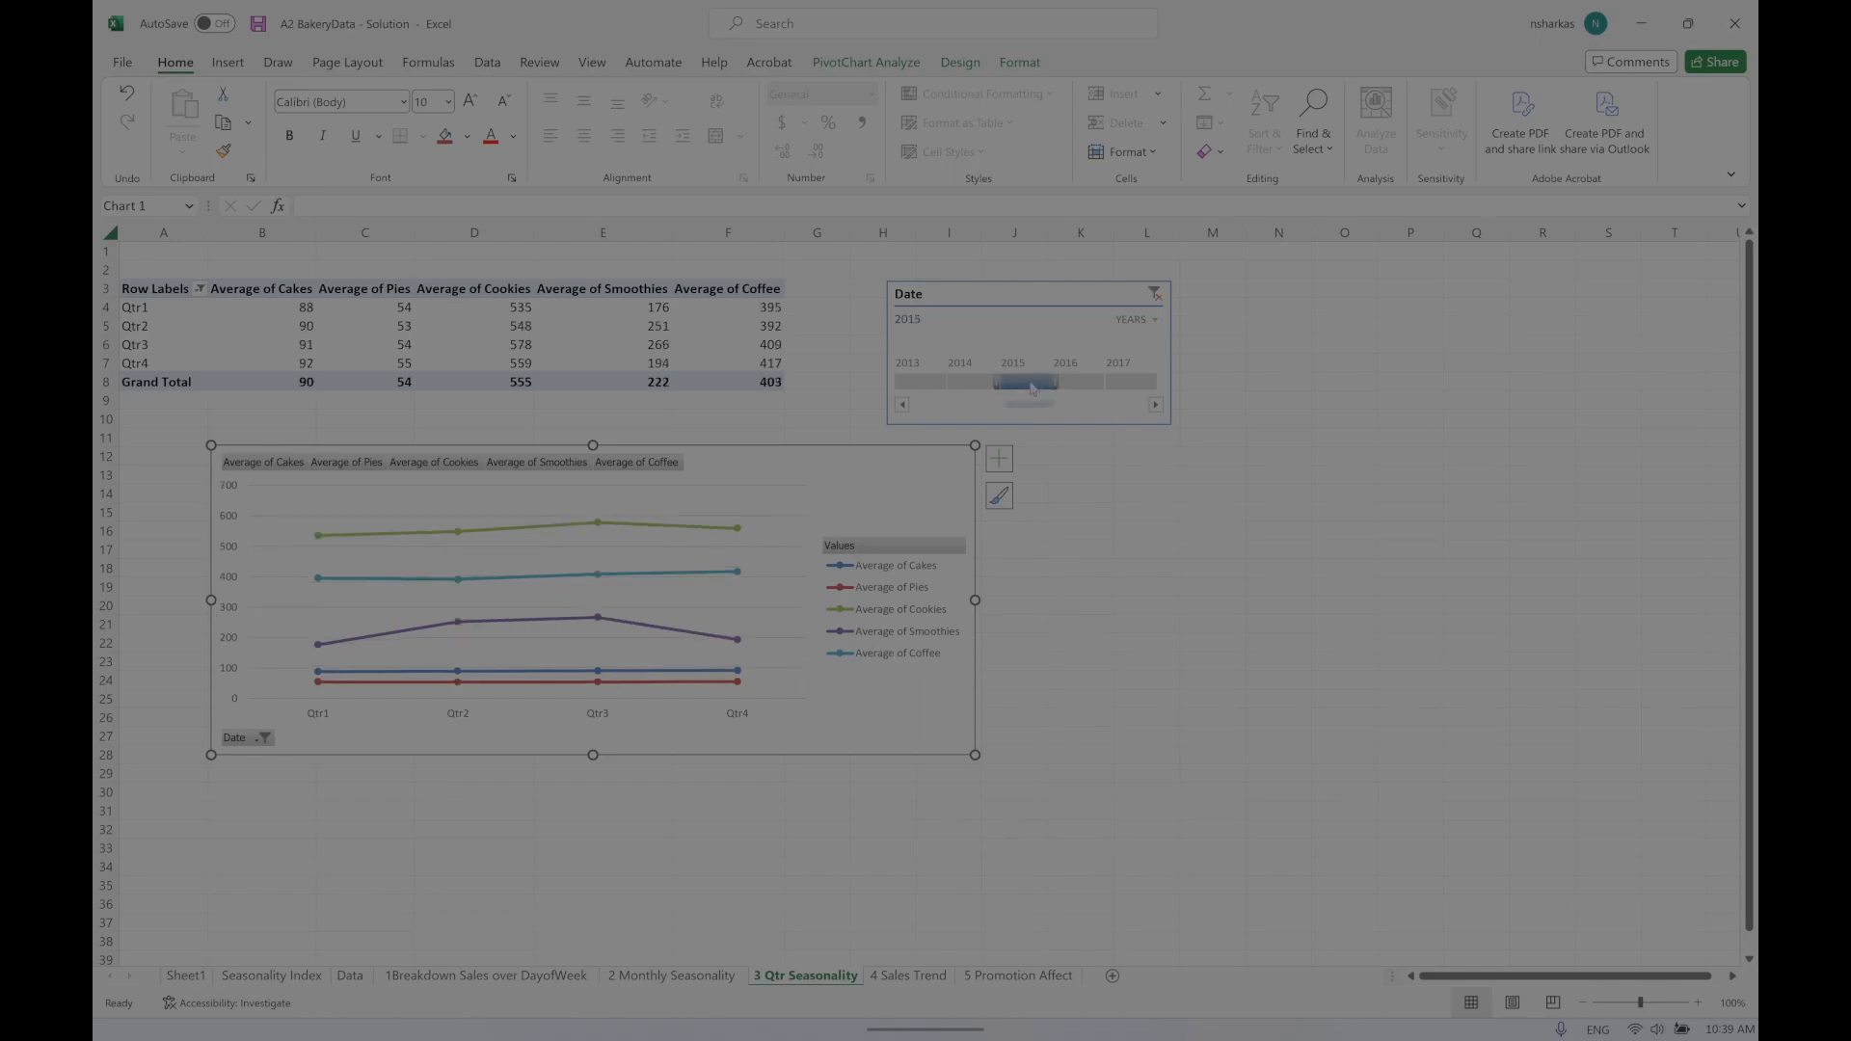
click(1099, 383)
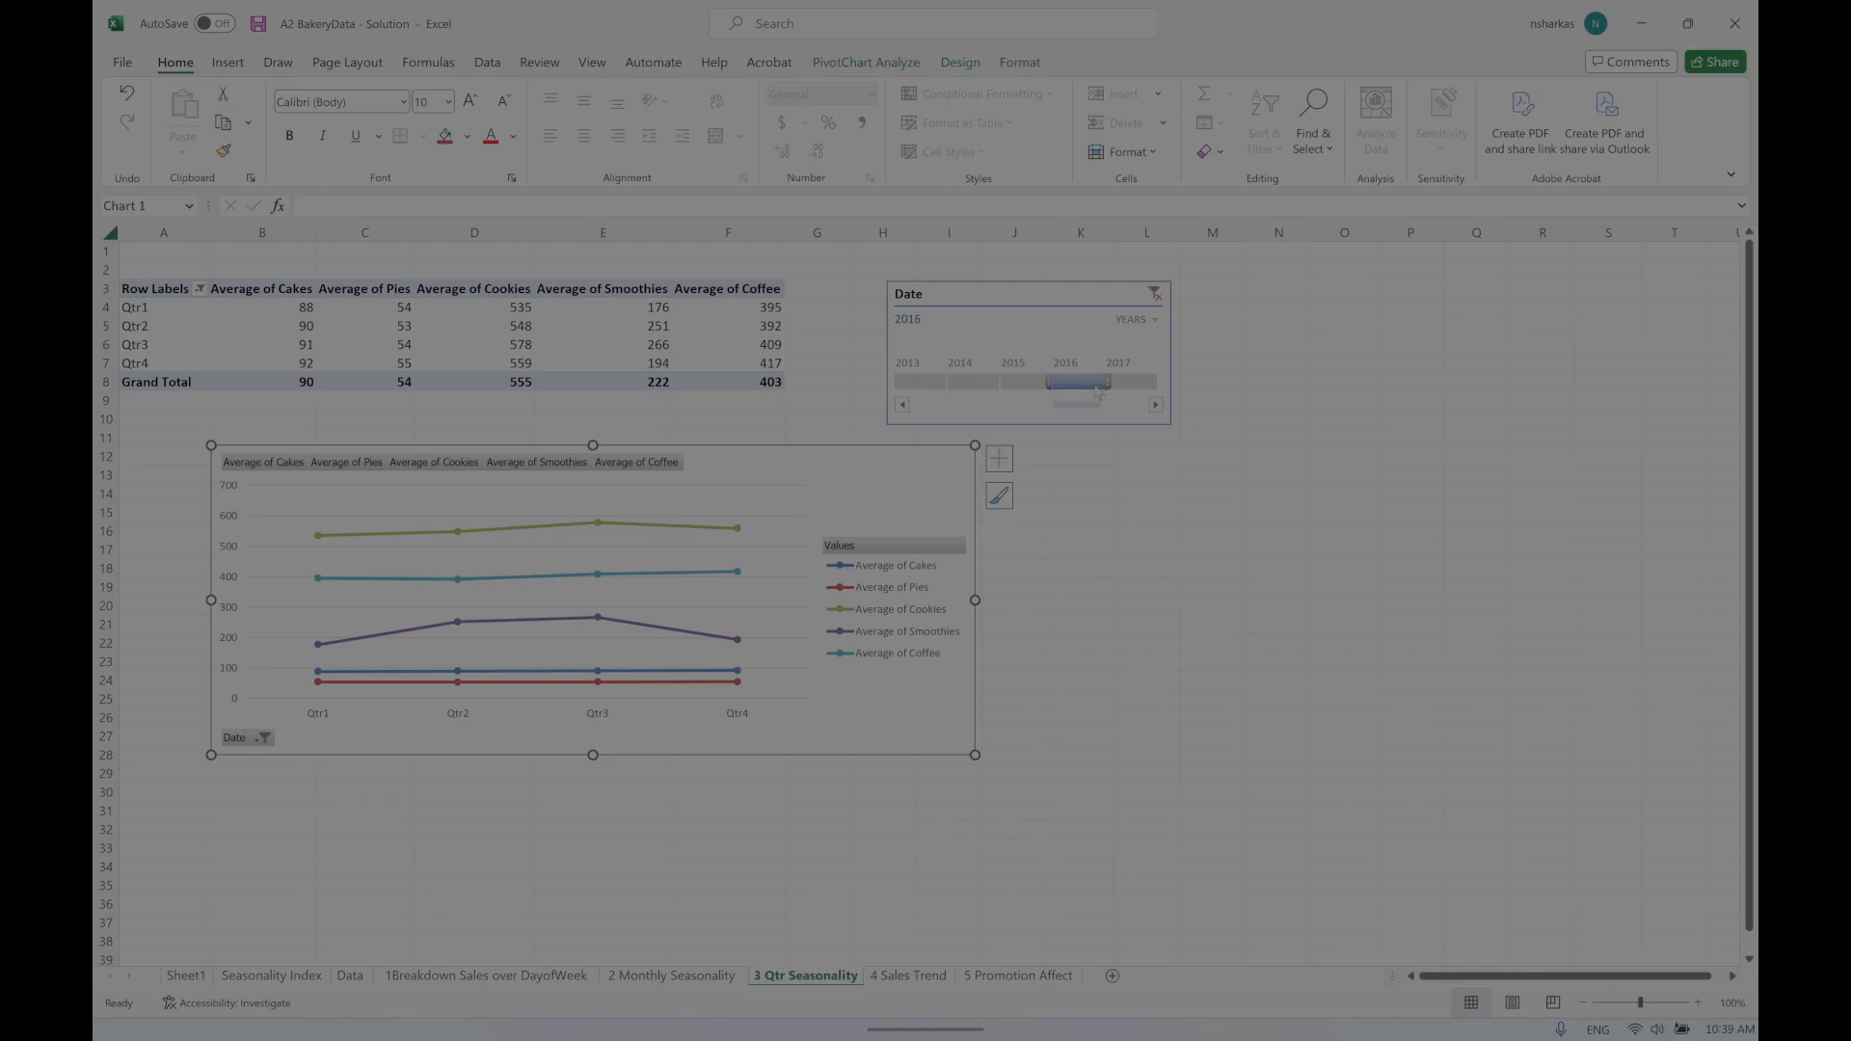
drag(1104, 389, 1029, 385)
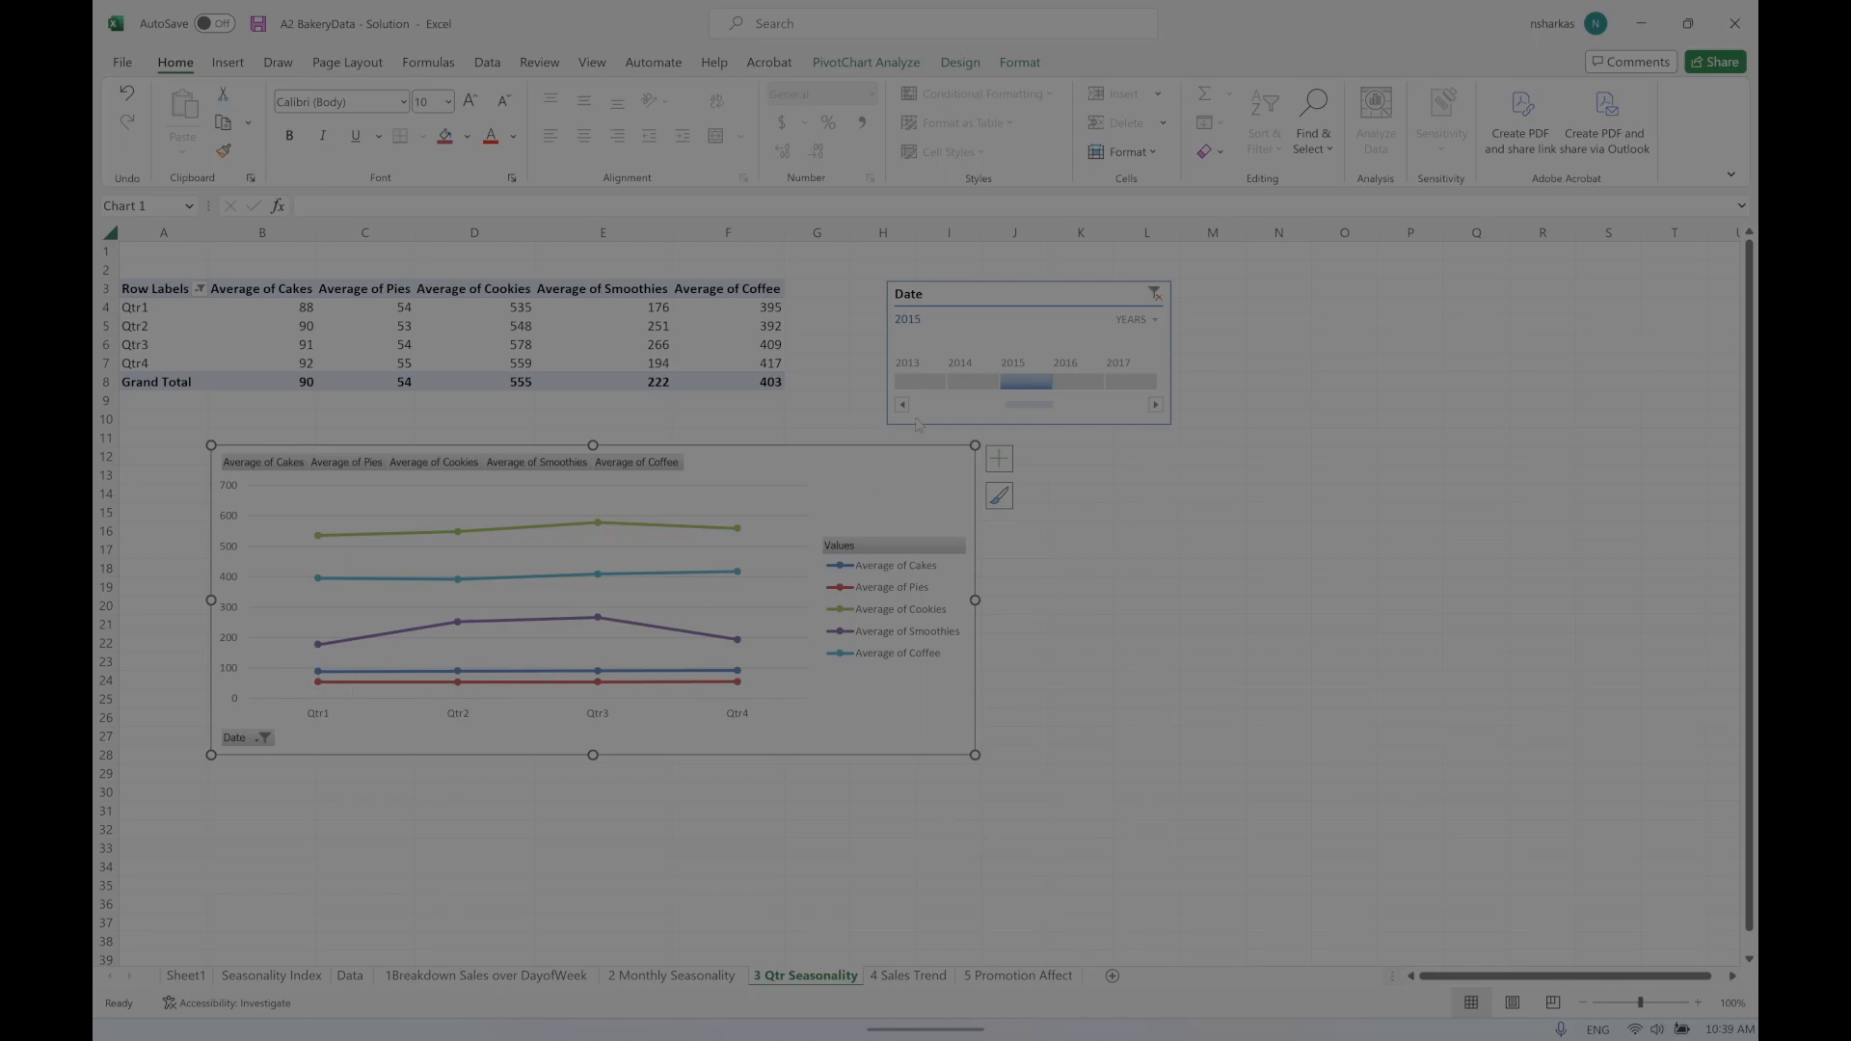
Step: Filter the timeline to 2014 and 2013, examine the smoothies line at Qtr2 and Qtr3, and return to 2014
click(973, 381)
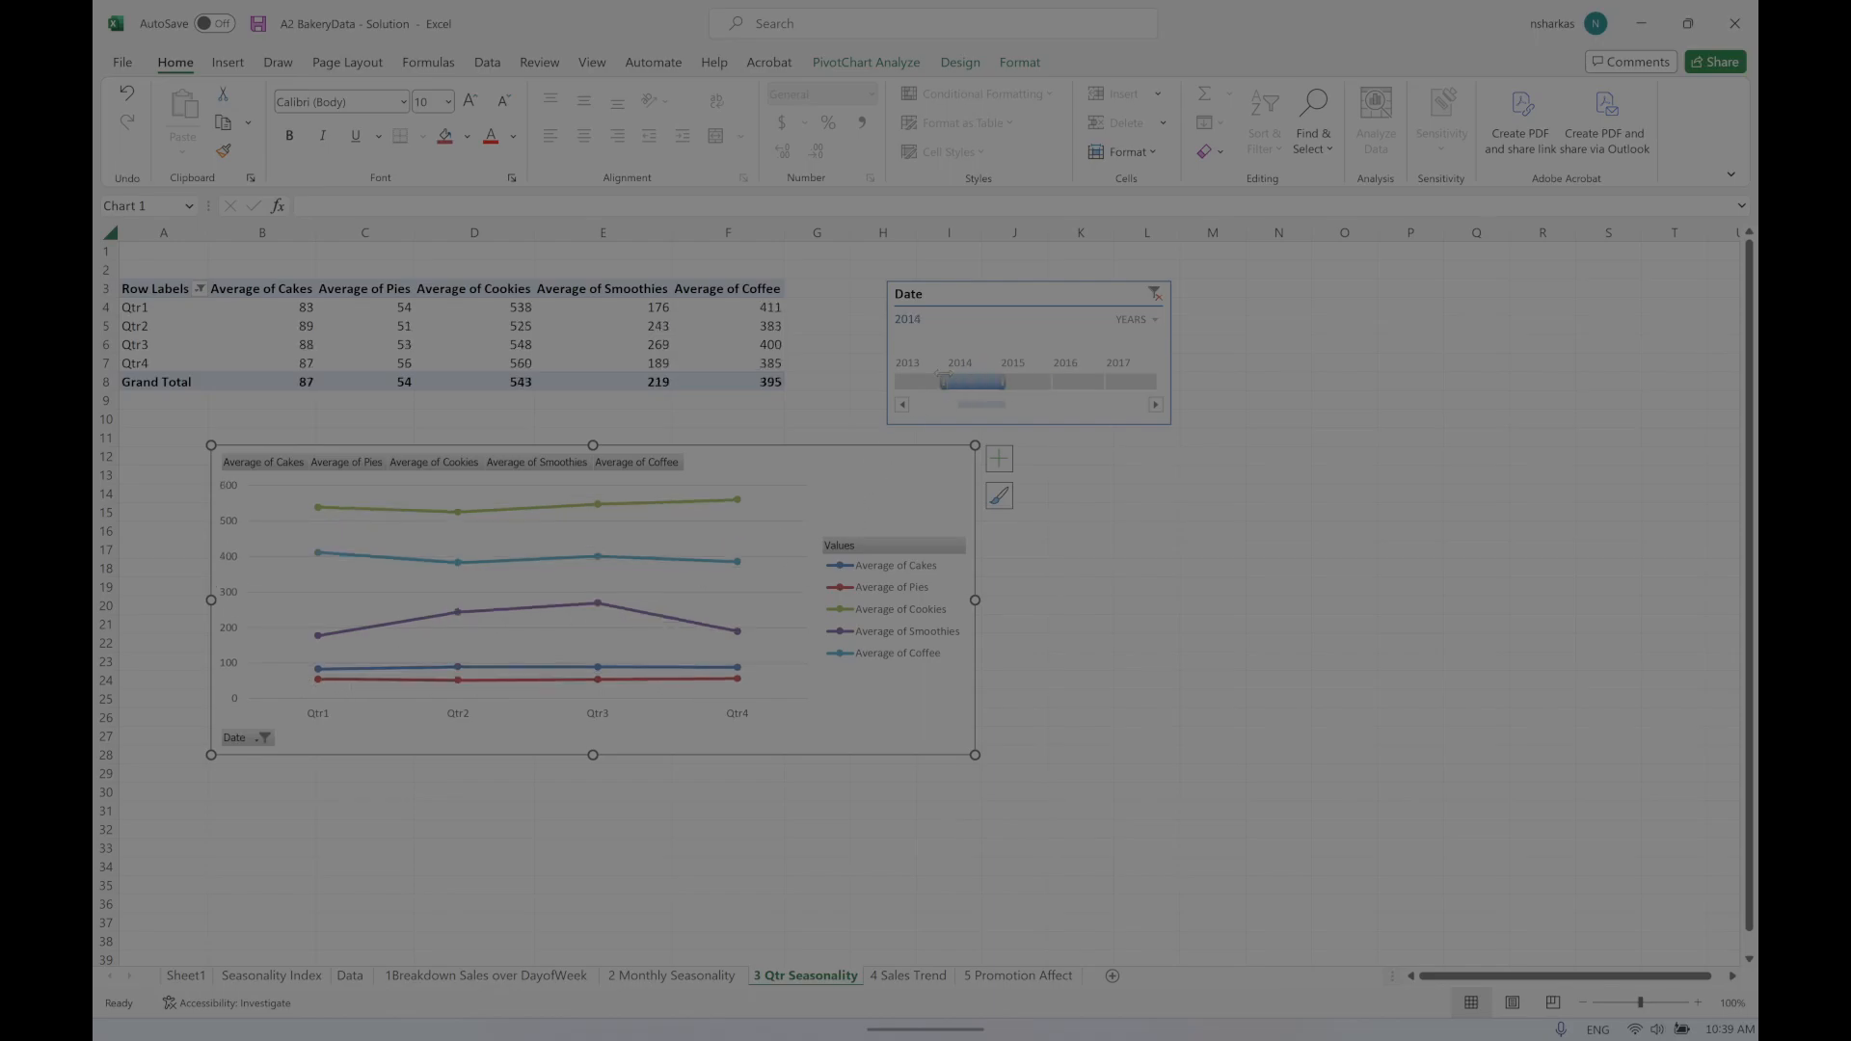
click(904, 386)
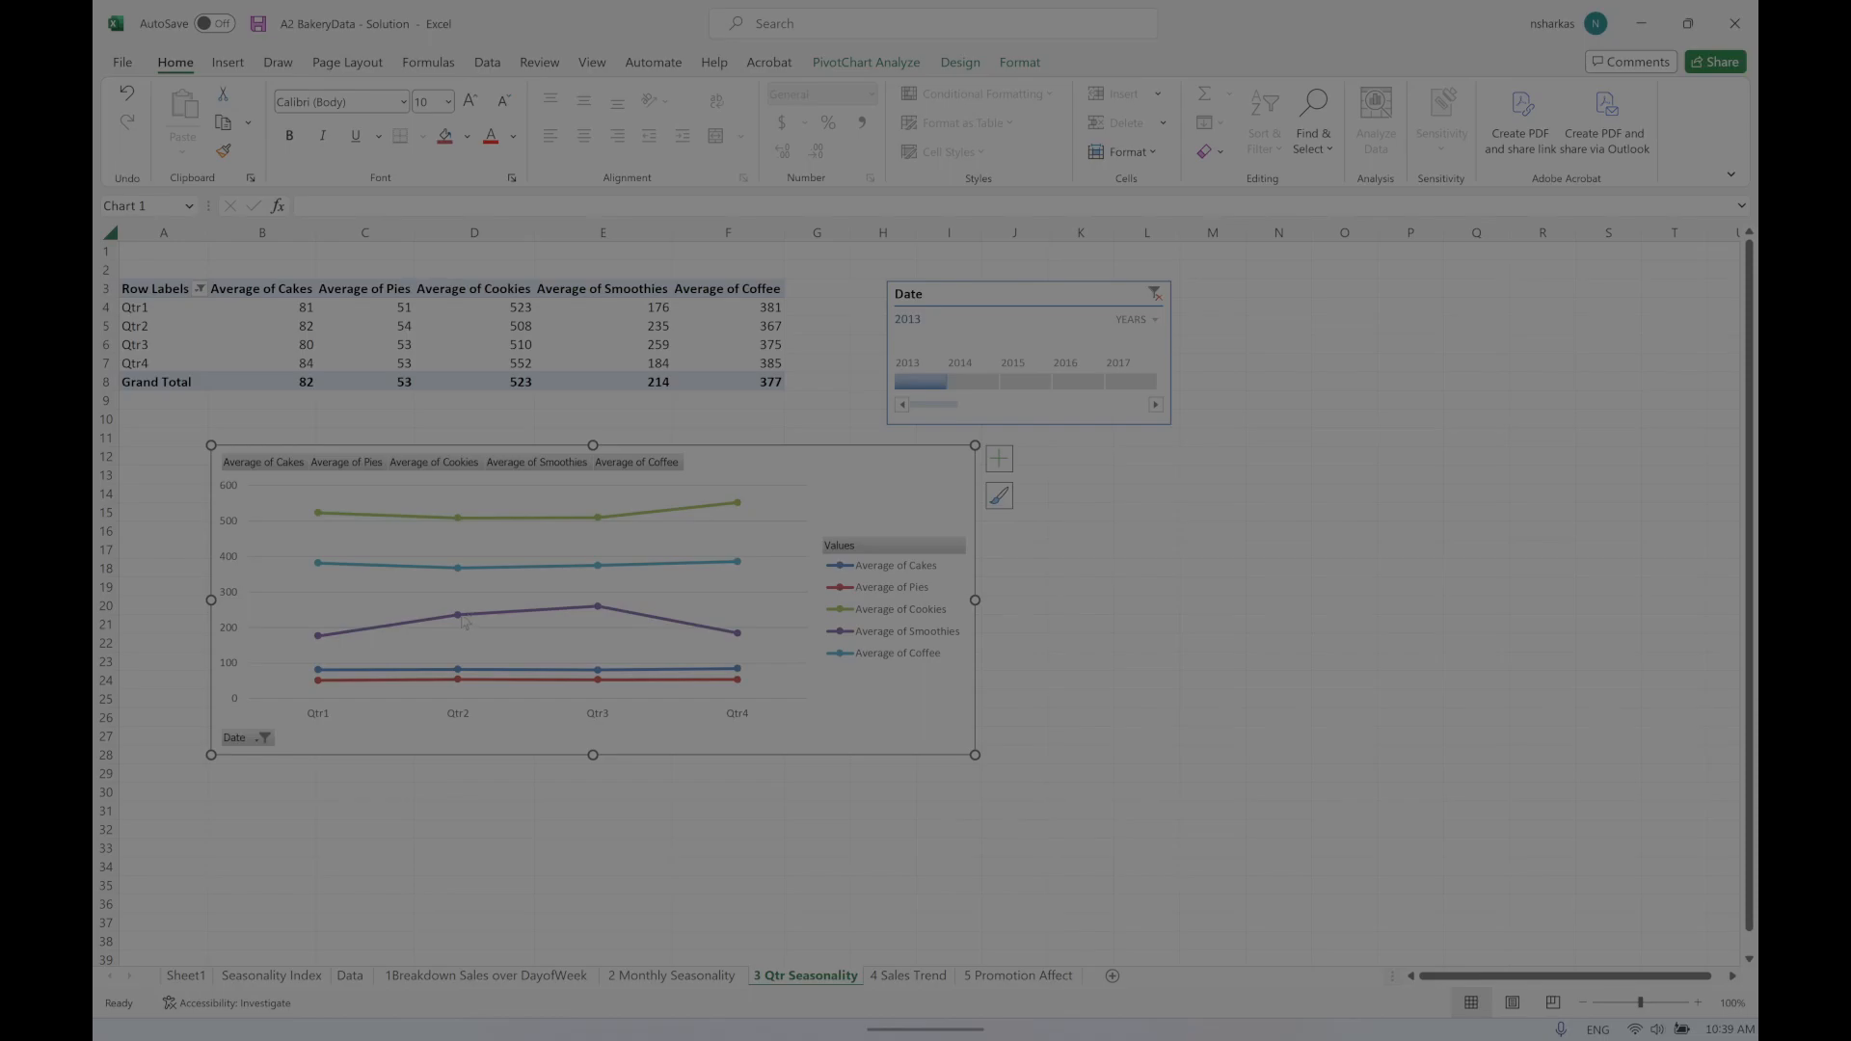
mouse_move(453, 621)
mouse_move(601, 614)
click(980, 381)
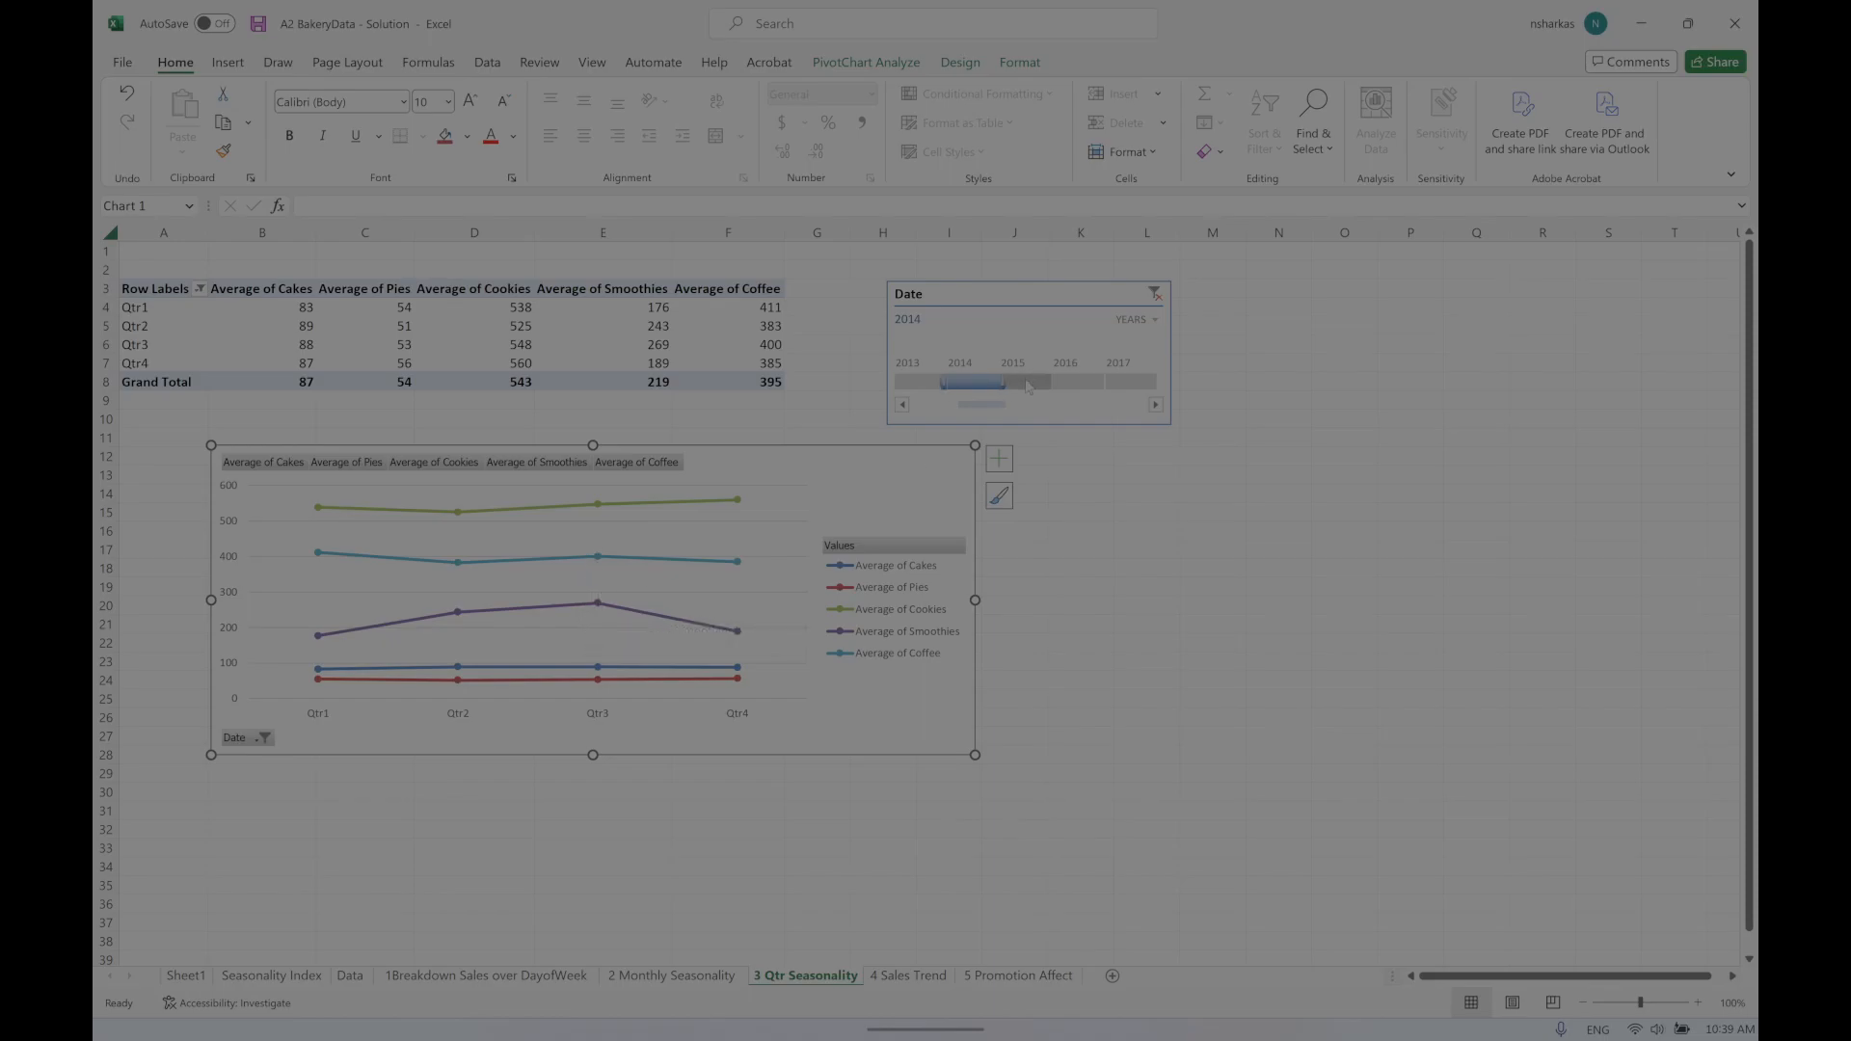
Step: Compare the quarterly chart across years by running the Date timeline through 2013, 2014 and 2015 twice
click(921, 381)
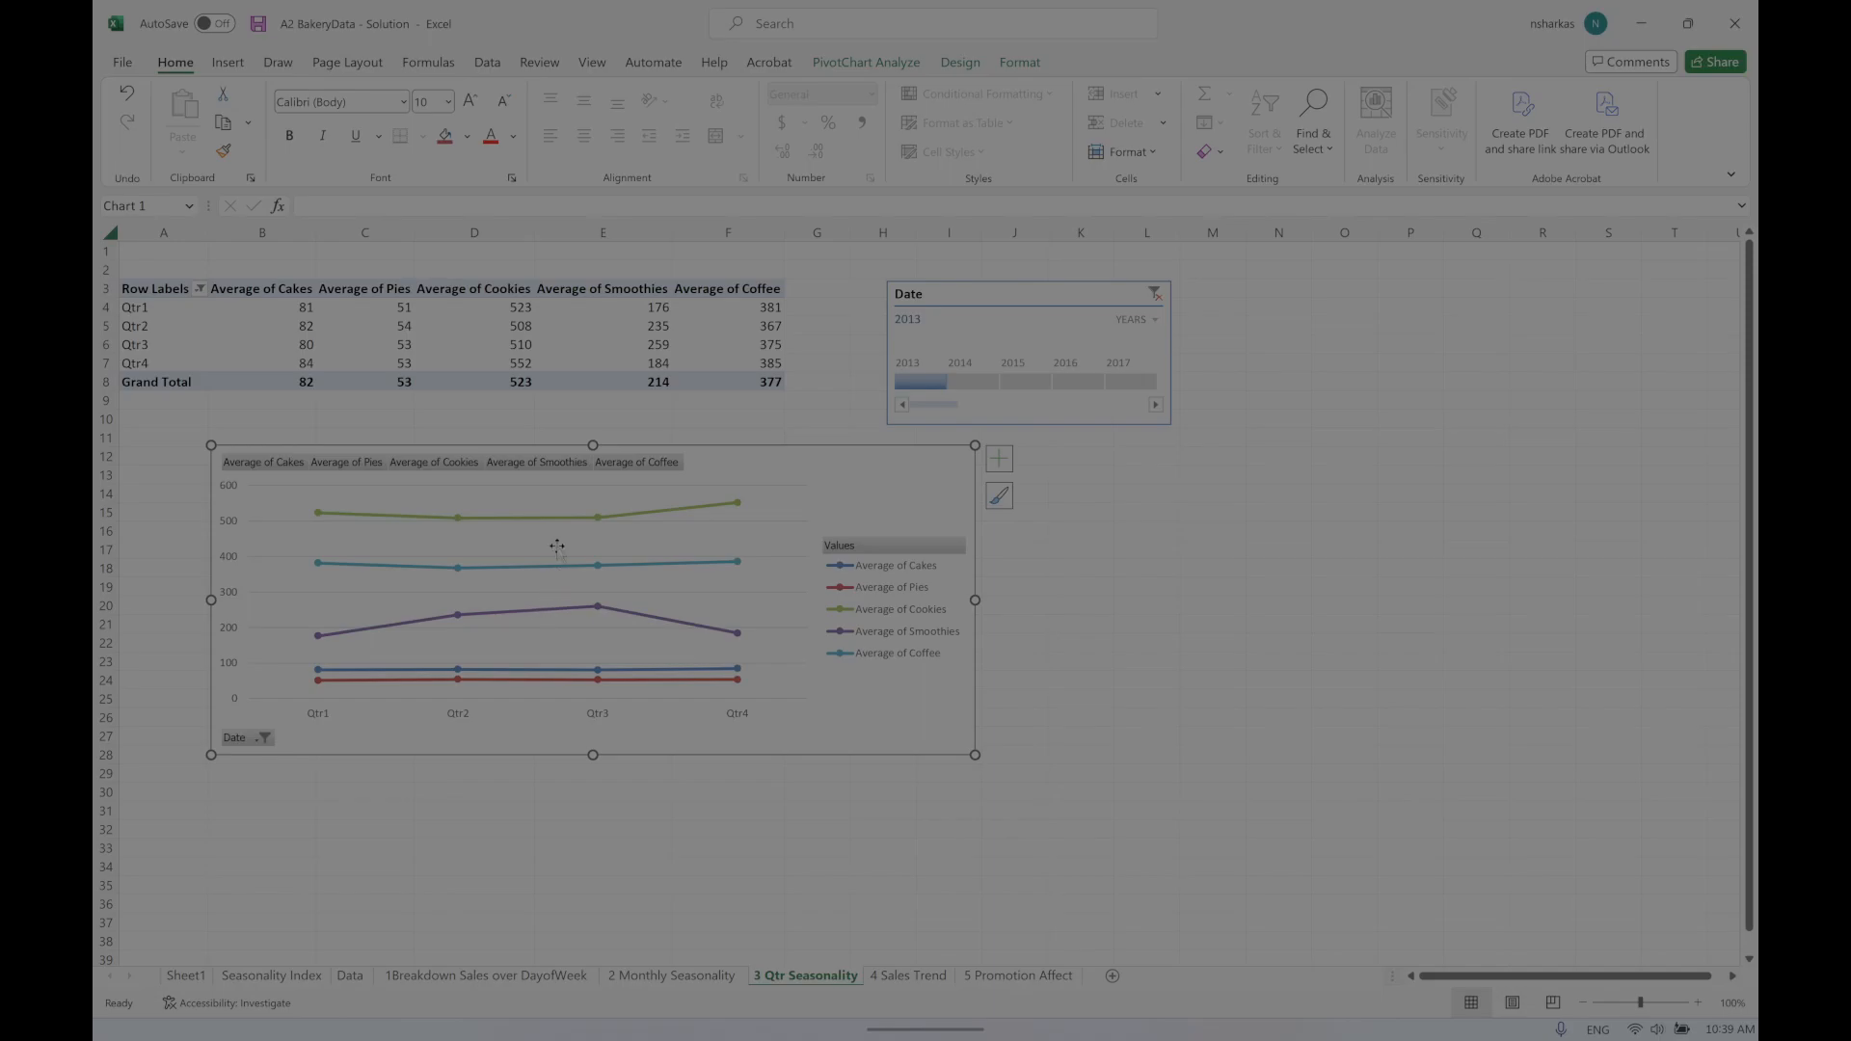
click(973, 381)
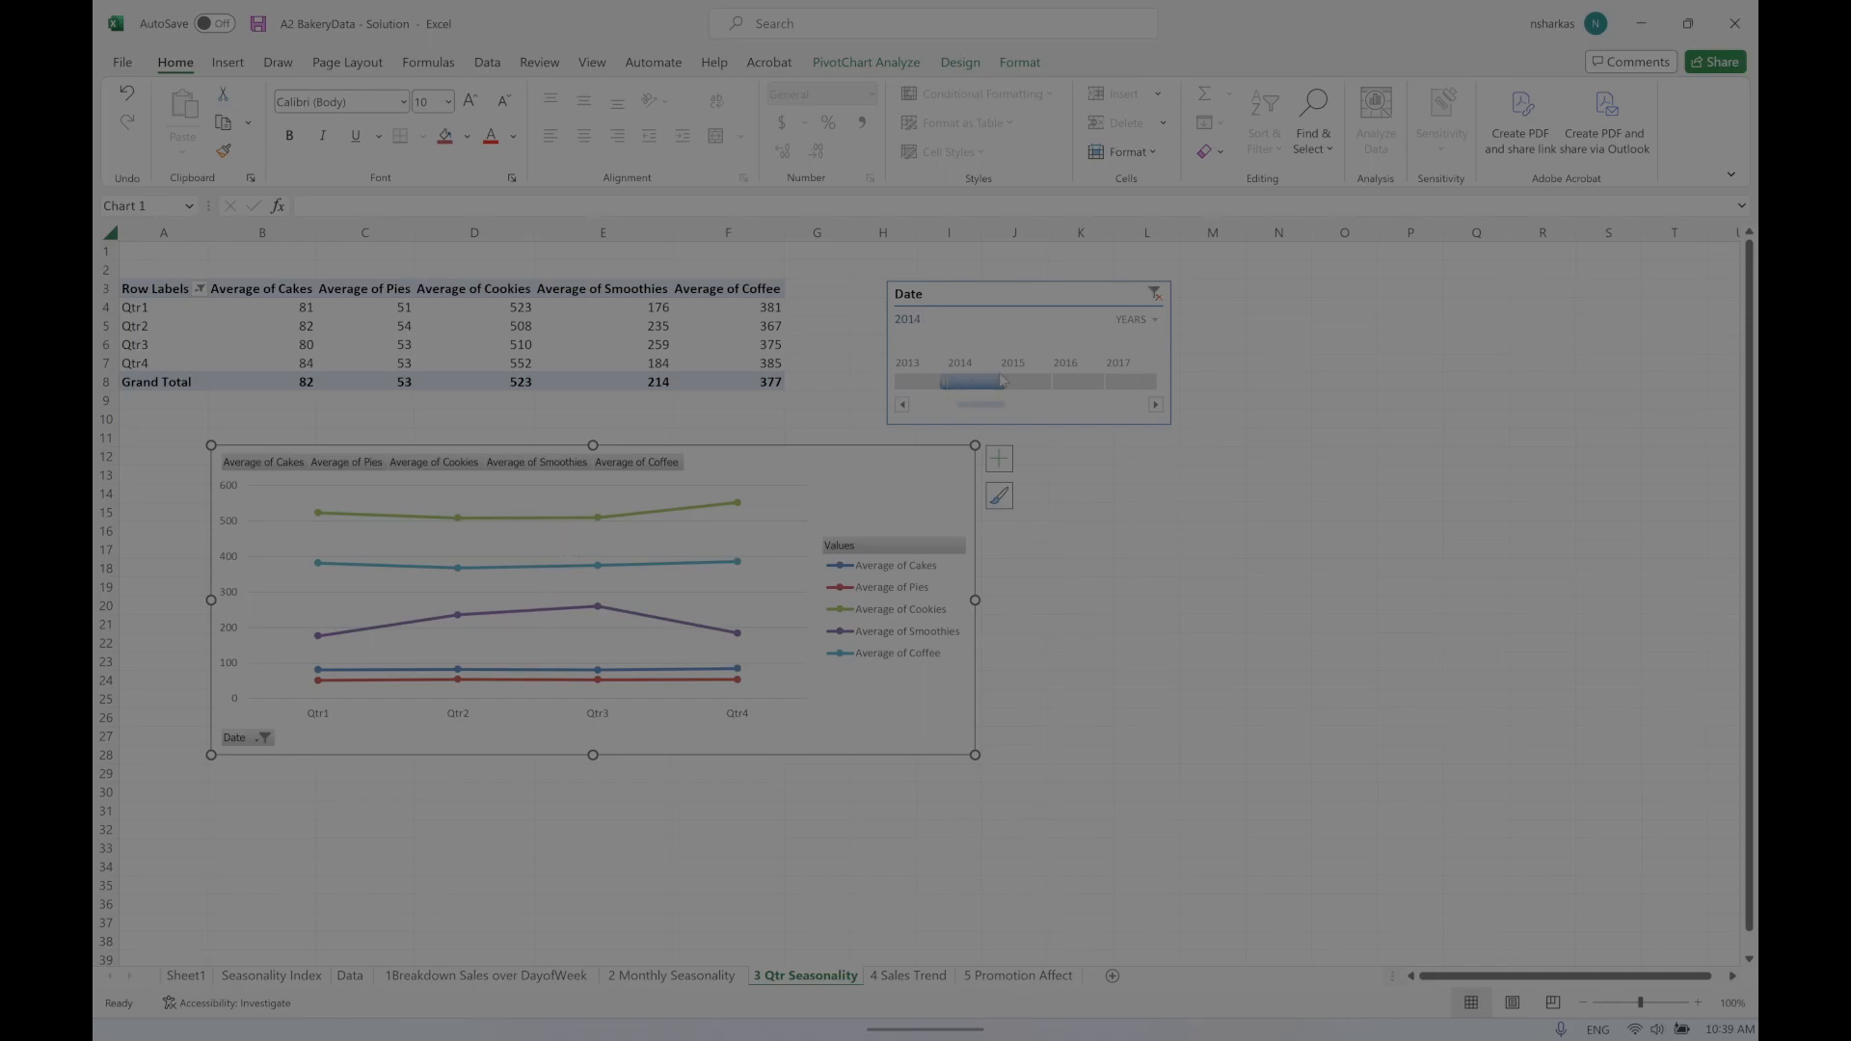
click(1030, 383)
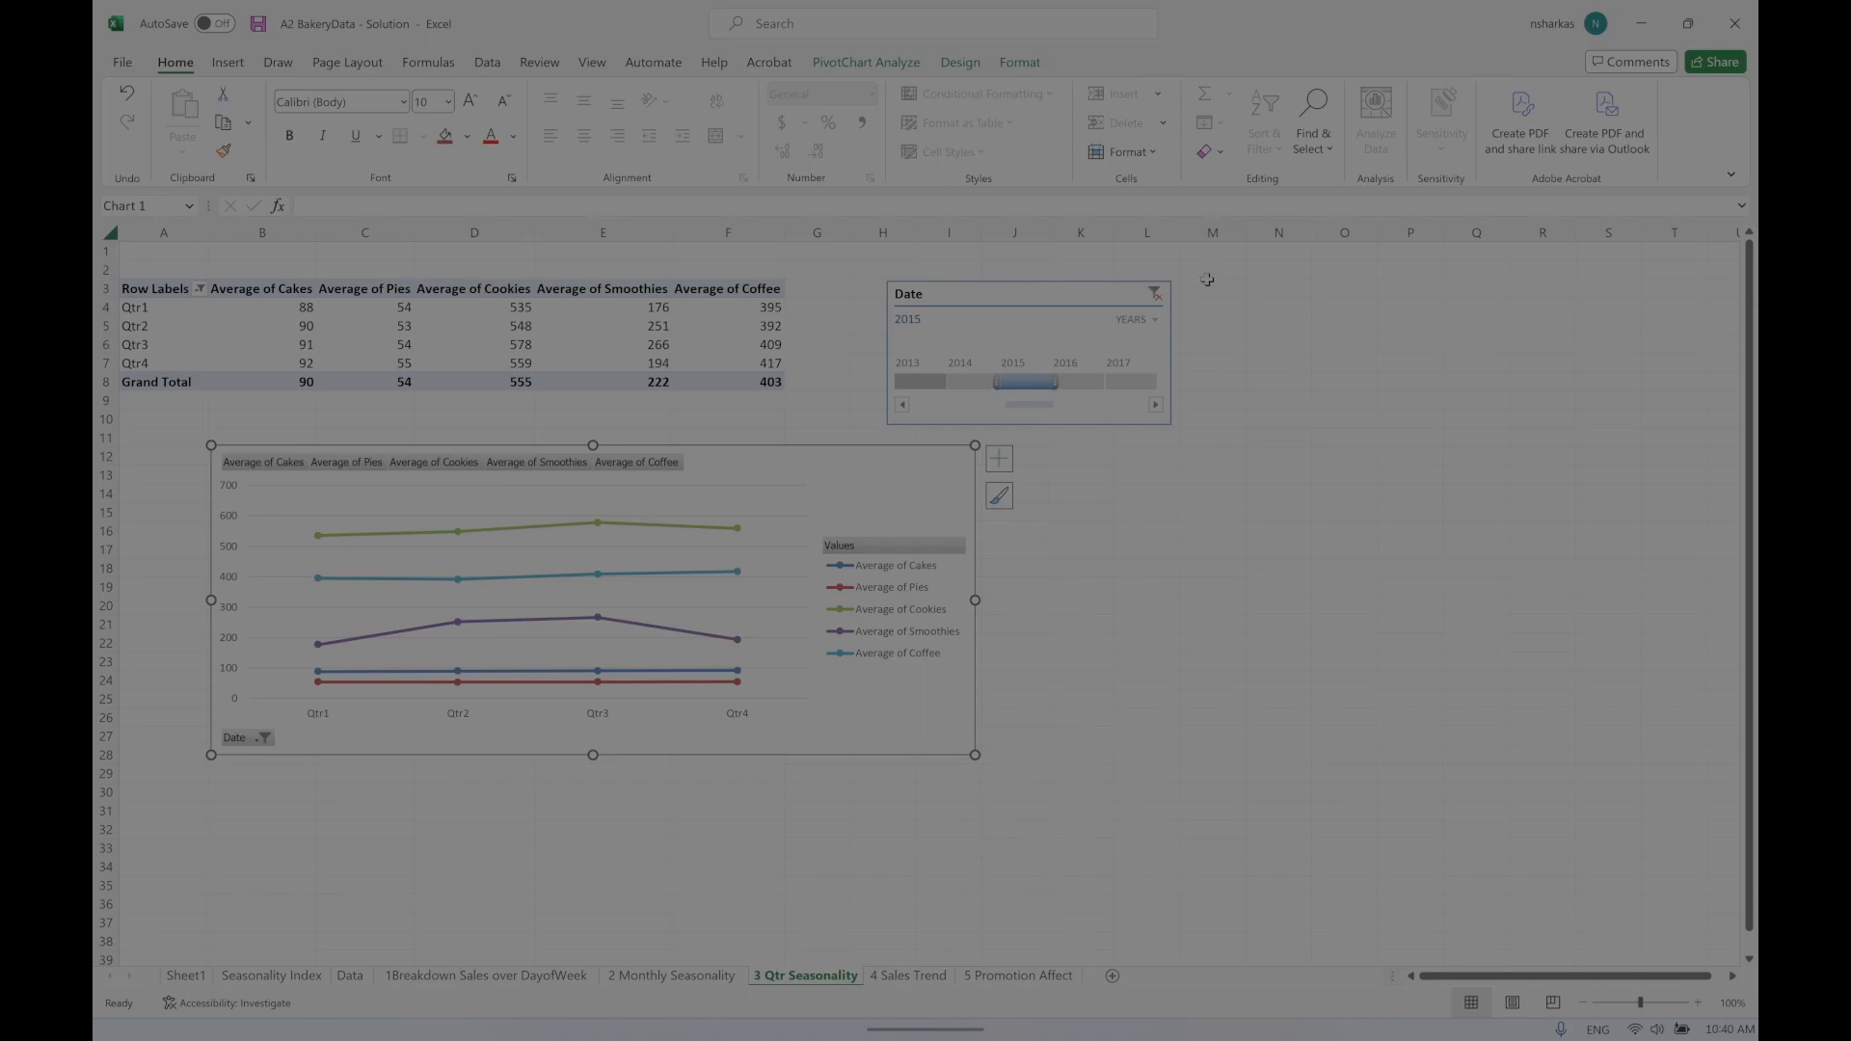
click(921, 381)
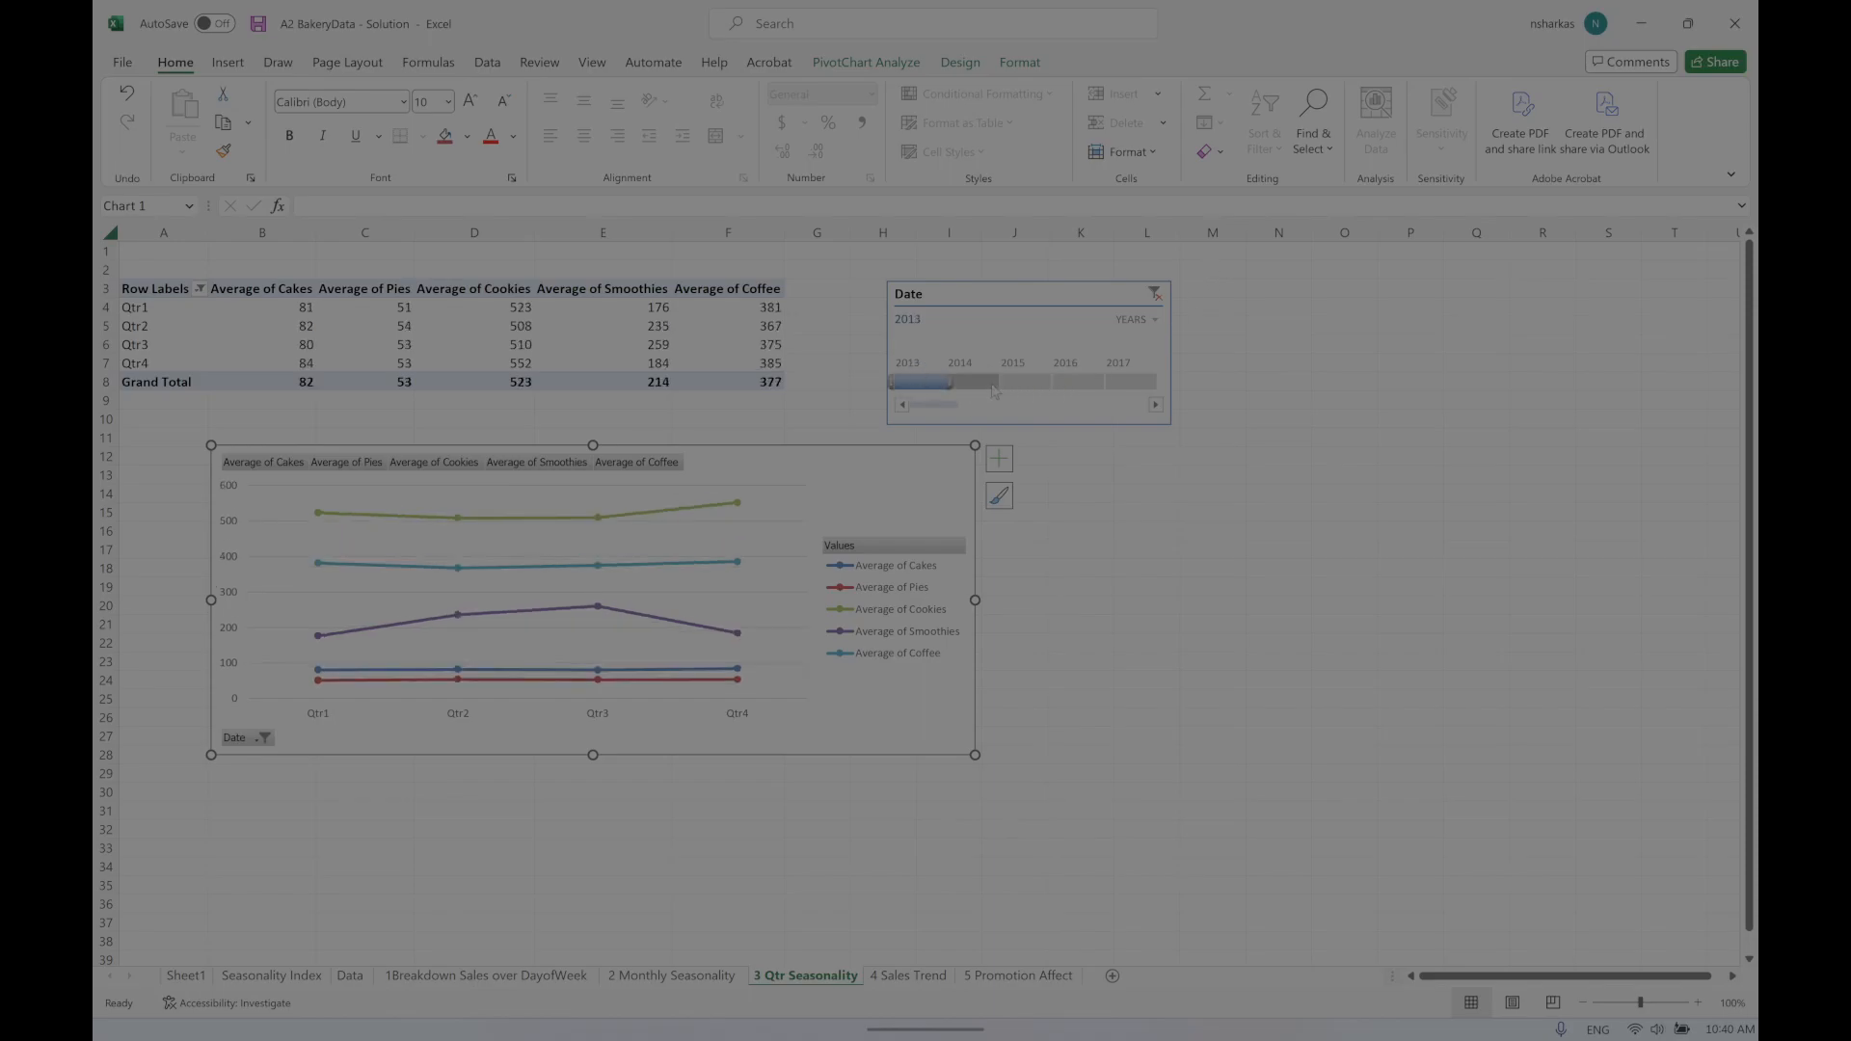
click(974, 382)
click(1026, 382)
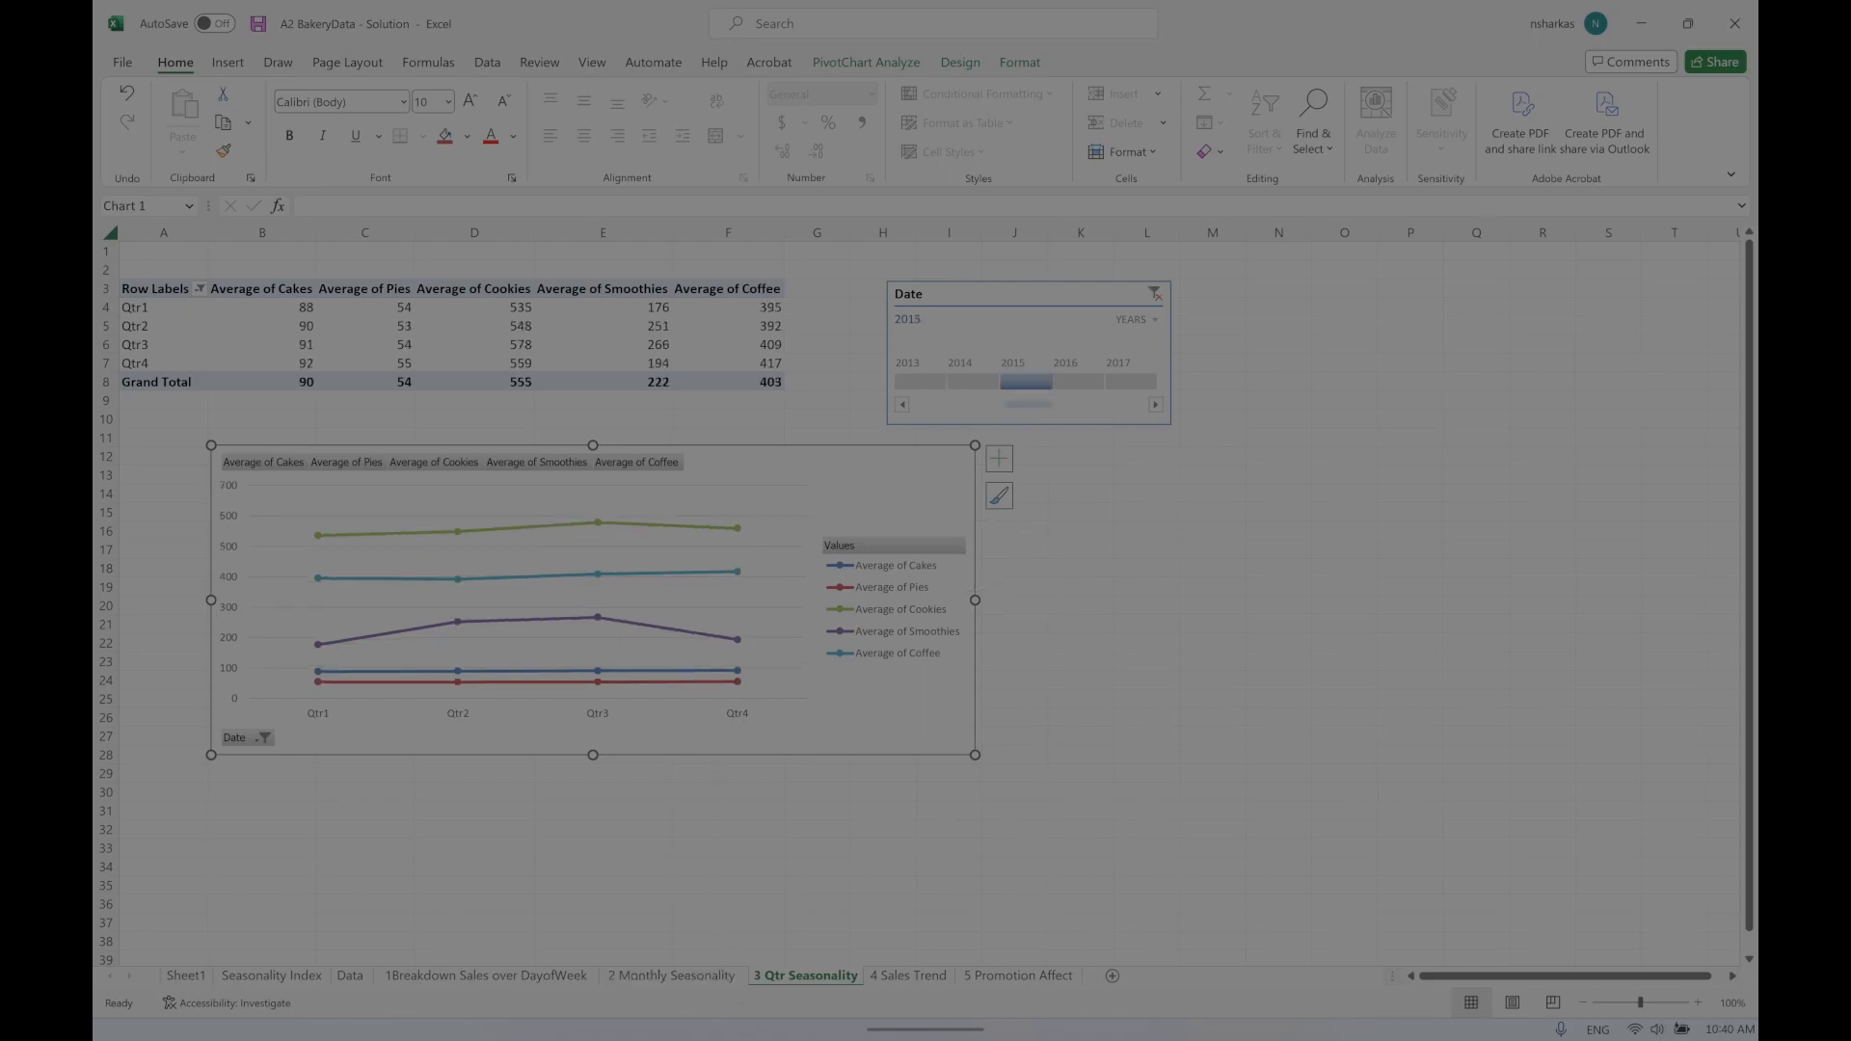
Step: Review the separate yearly tables and charts on the 2 Monthly Seasonality sheet, and return to the timeline on 3 Qtr Seasonality
mouse_move(815, 995)
click(713, 977)
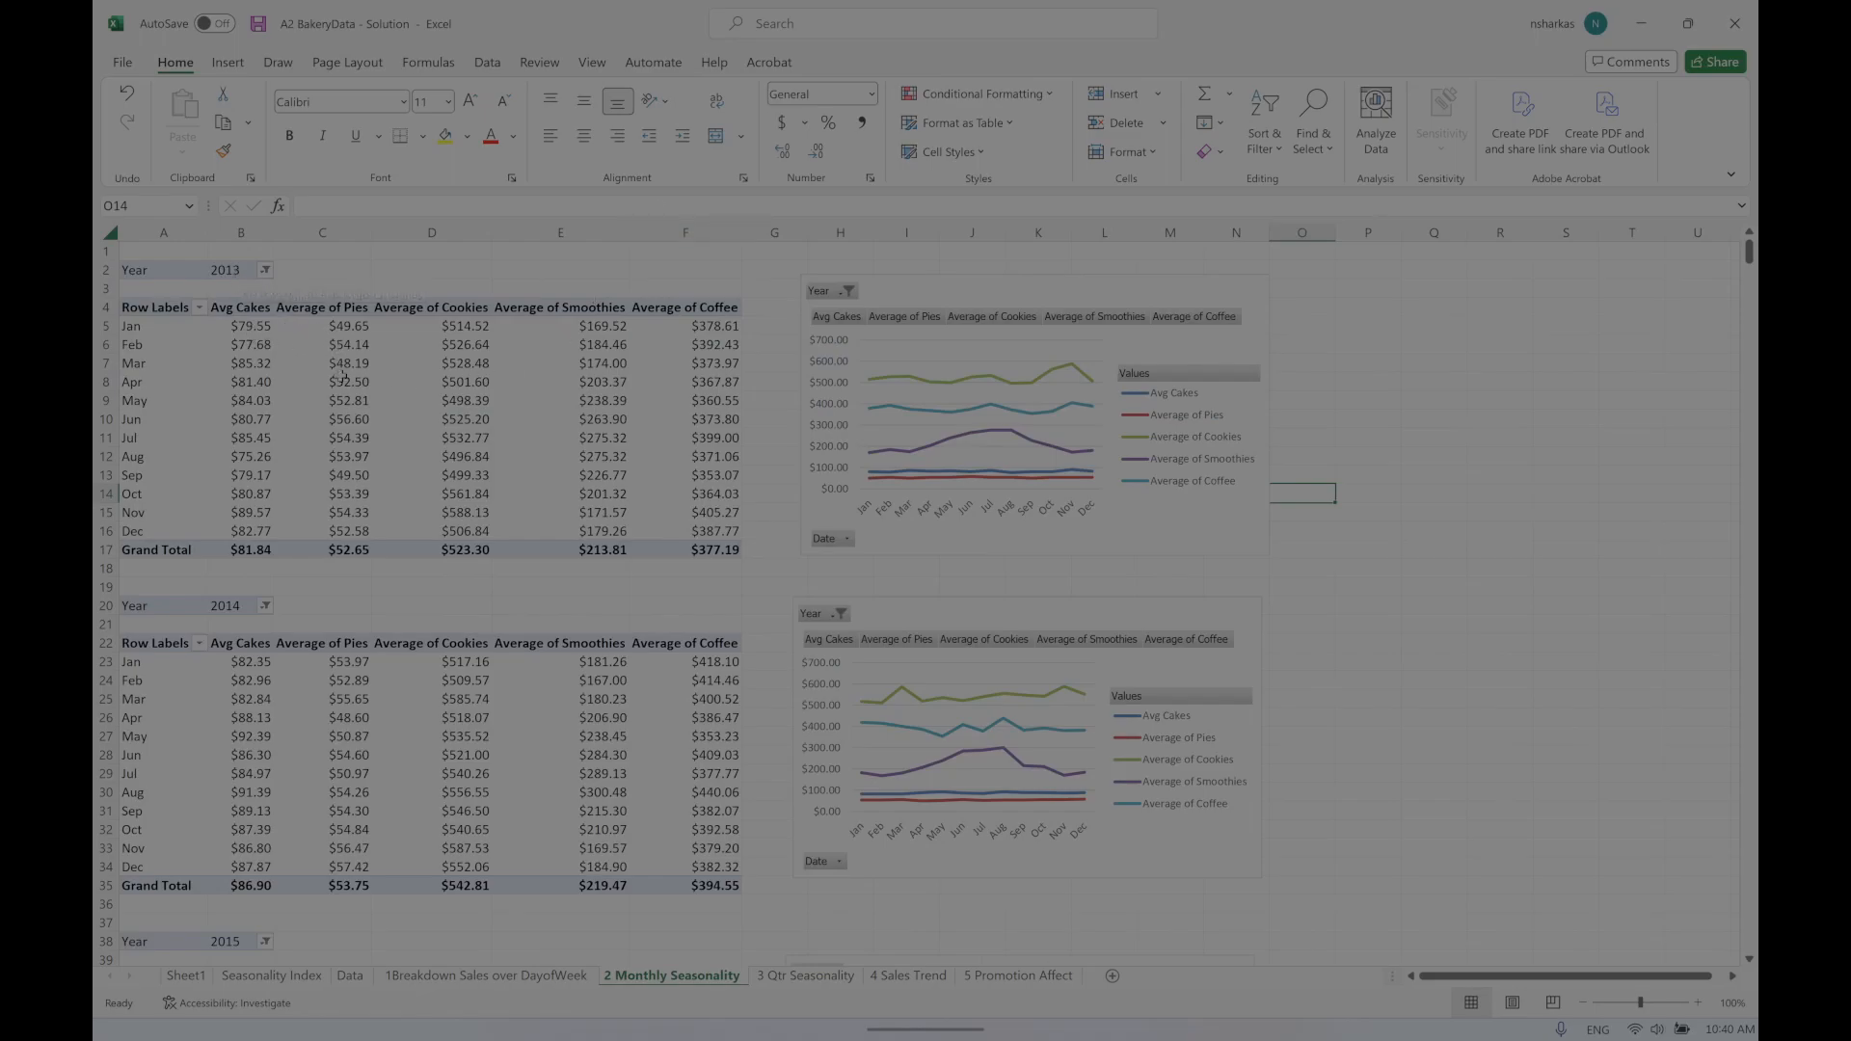
scroll(504, 545, down, 7)
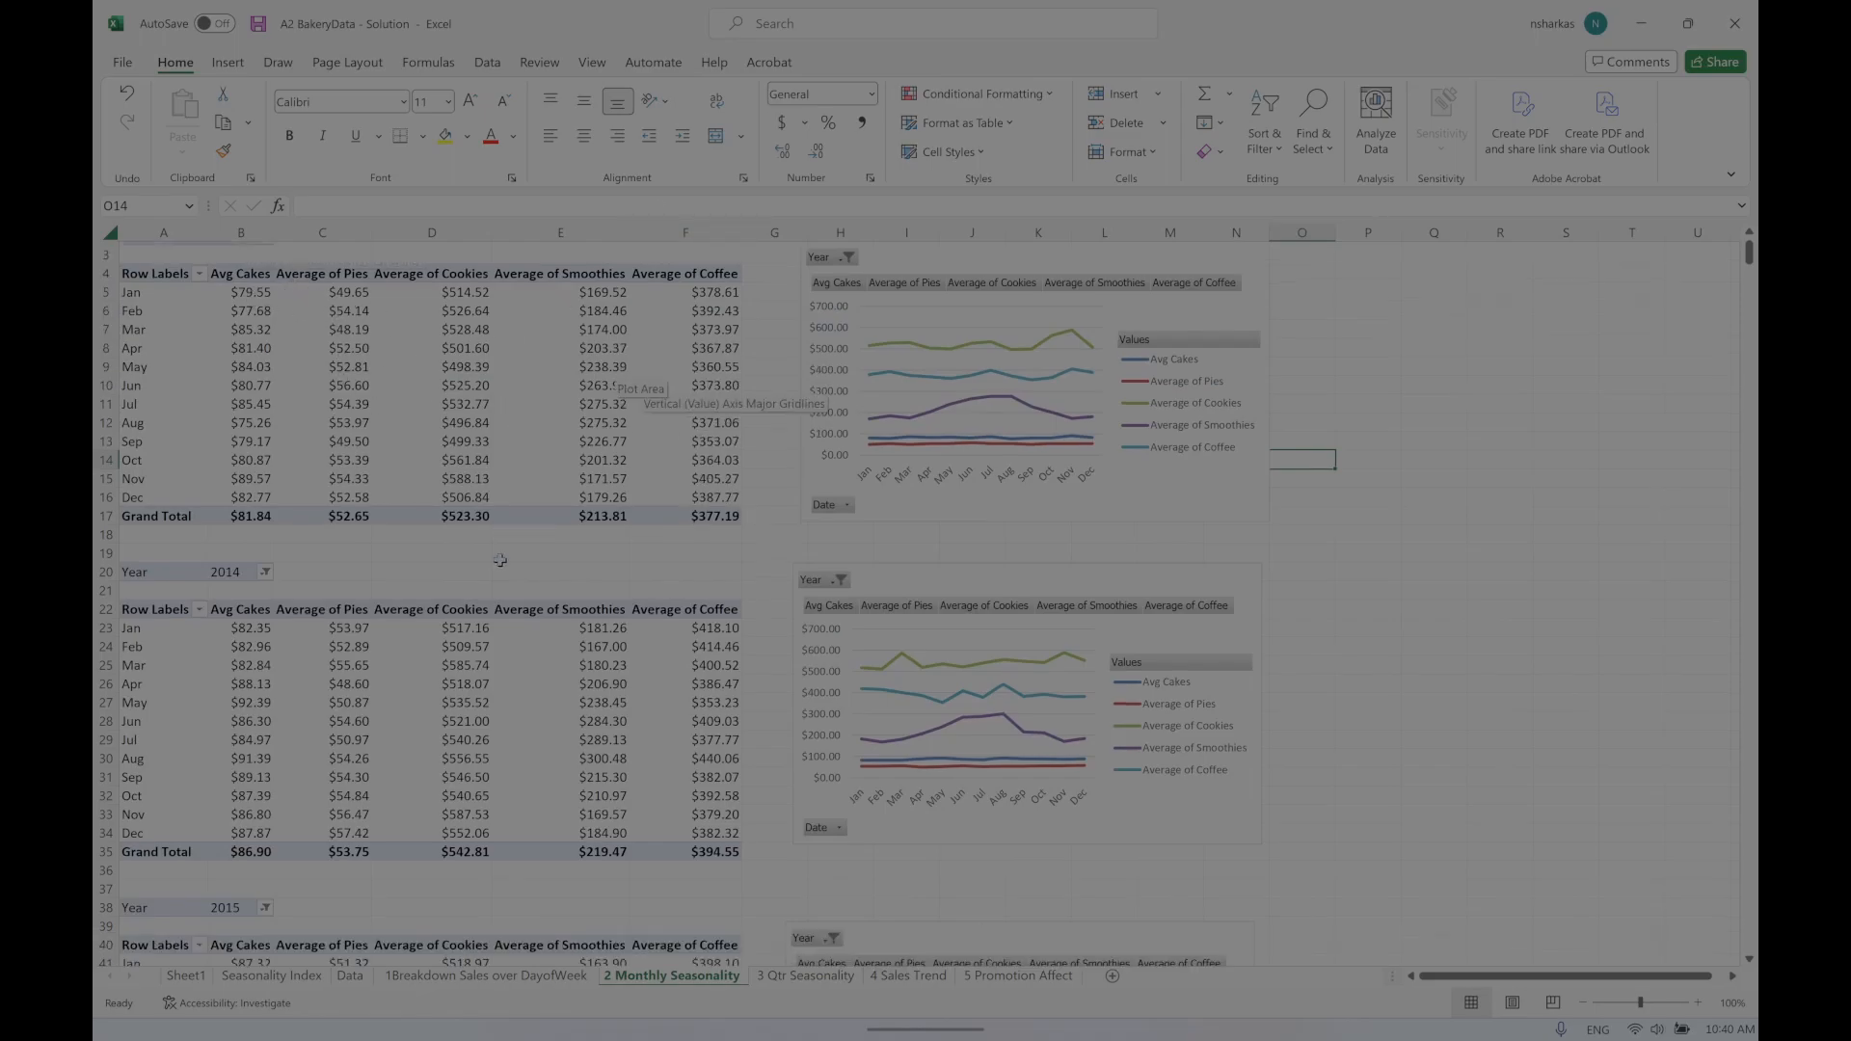
scroll(458, 604, up, 7)
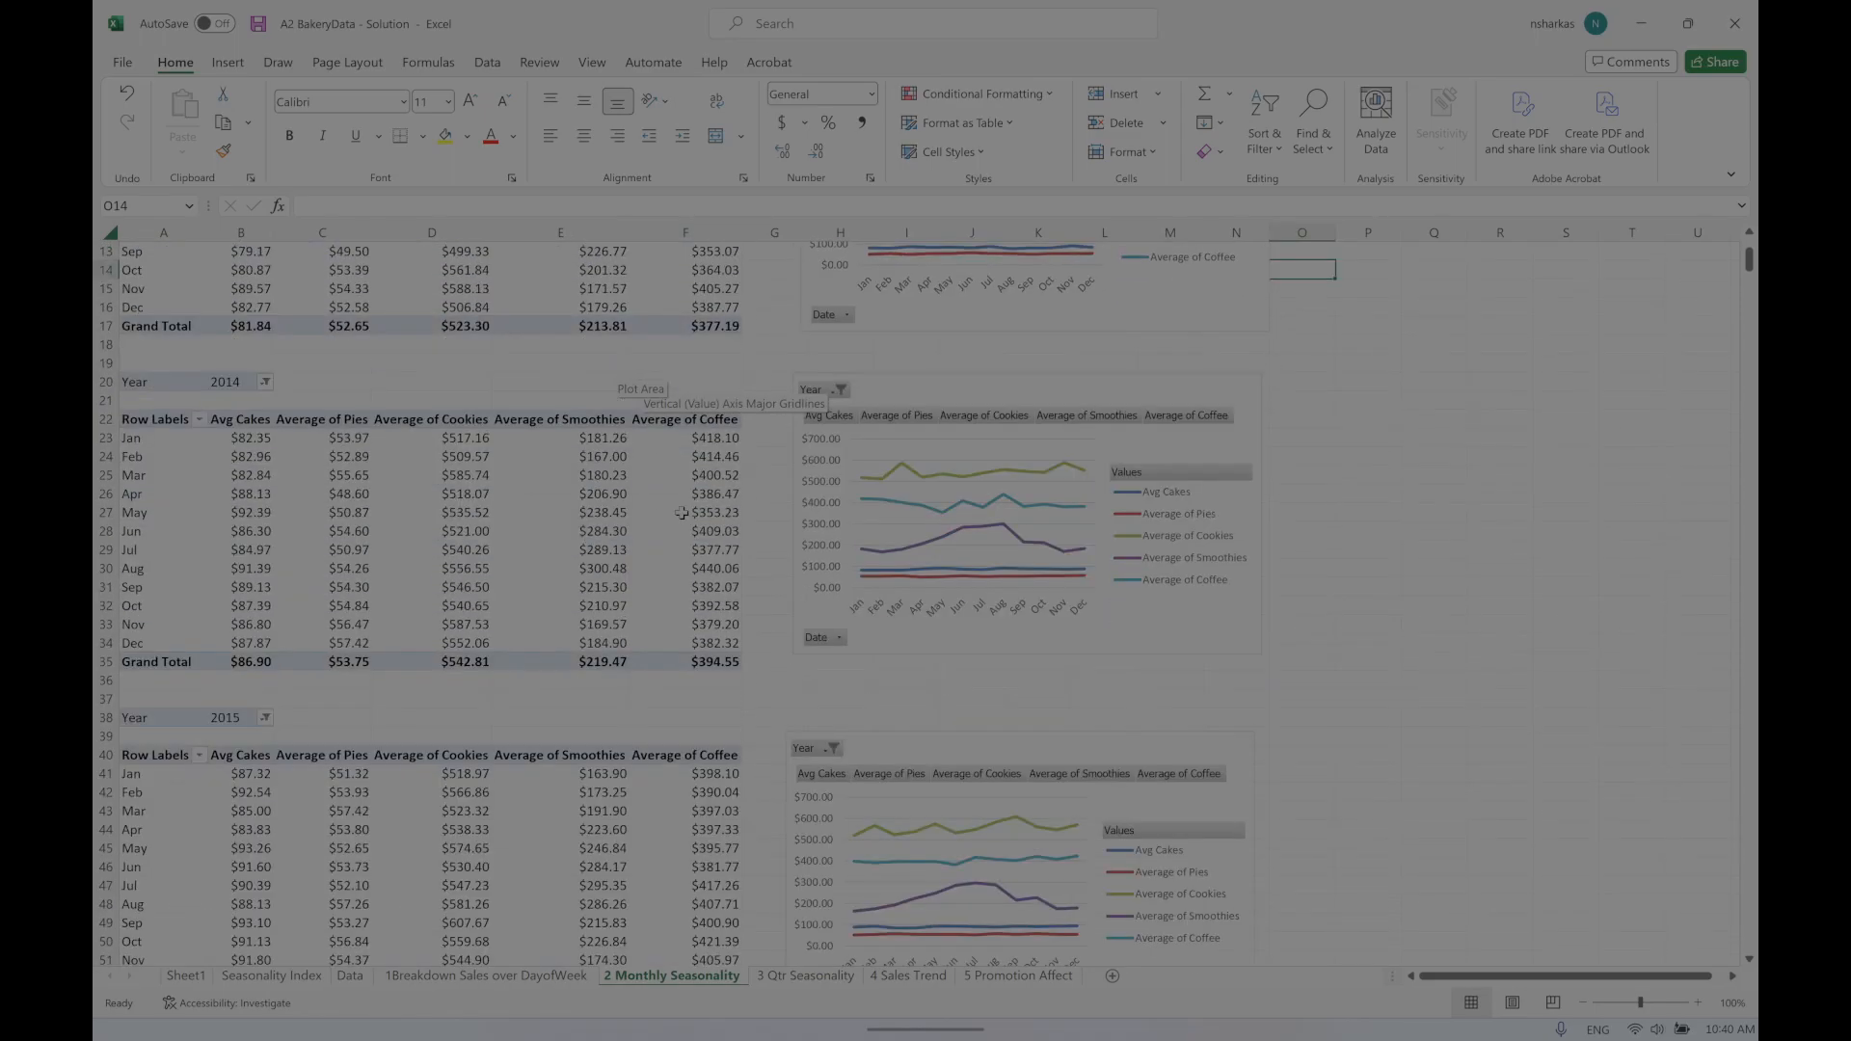
click(819, 977)
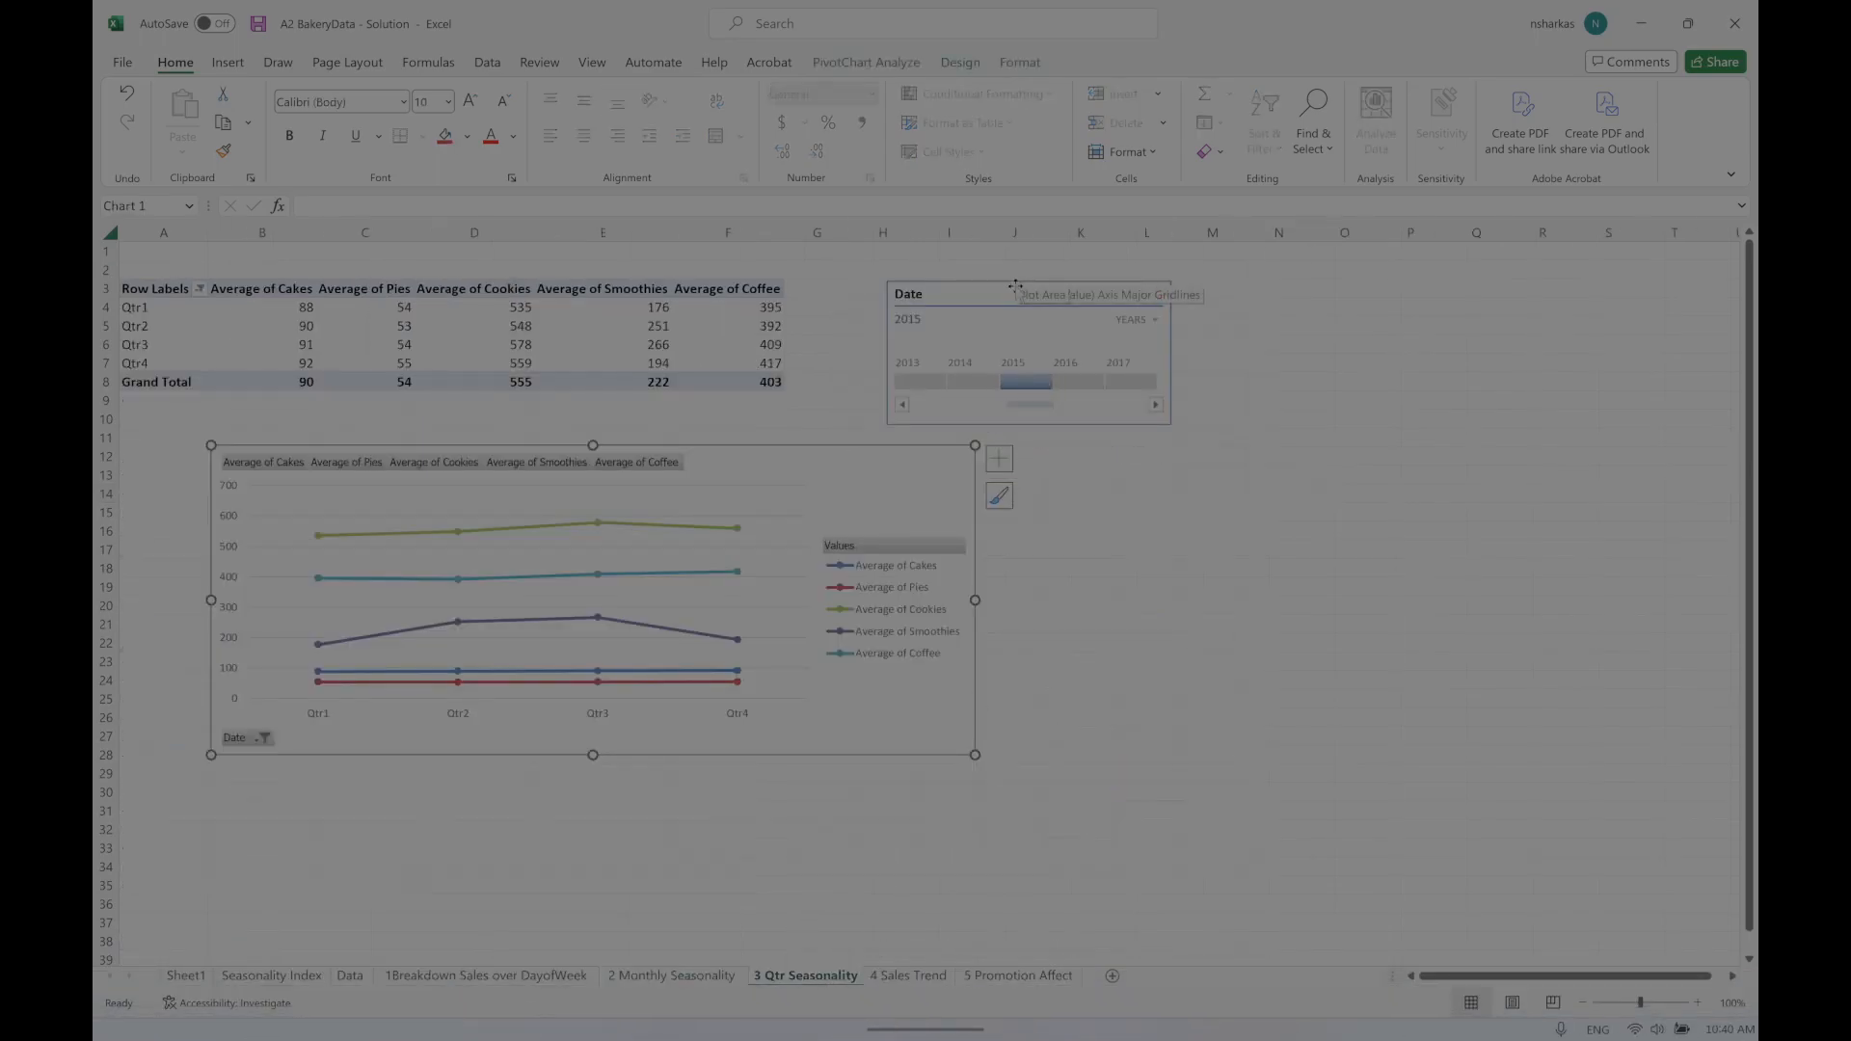
mouse_move(1017, 281)
mouse_down()
mouse_move(1142, 280)
mouse_move(1016, 277)
mouse_up()
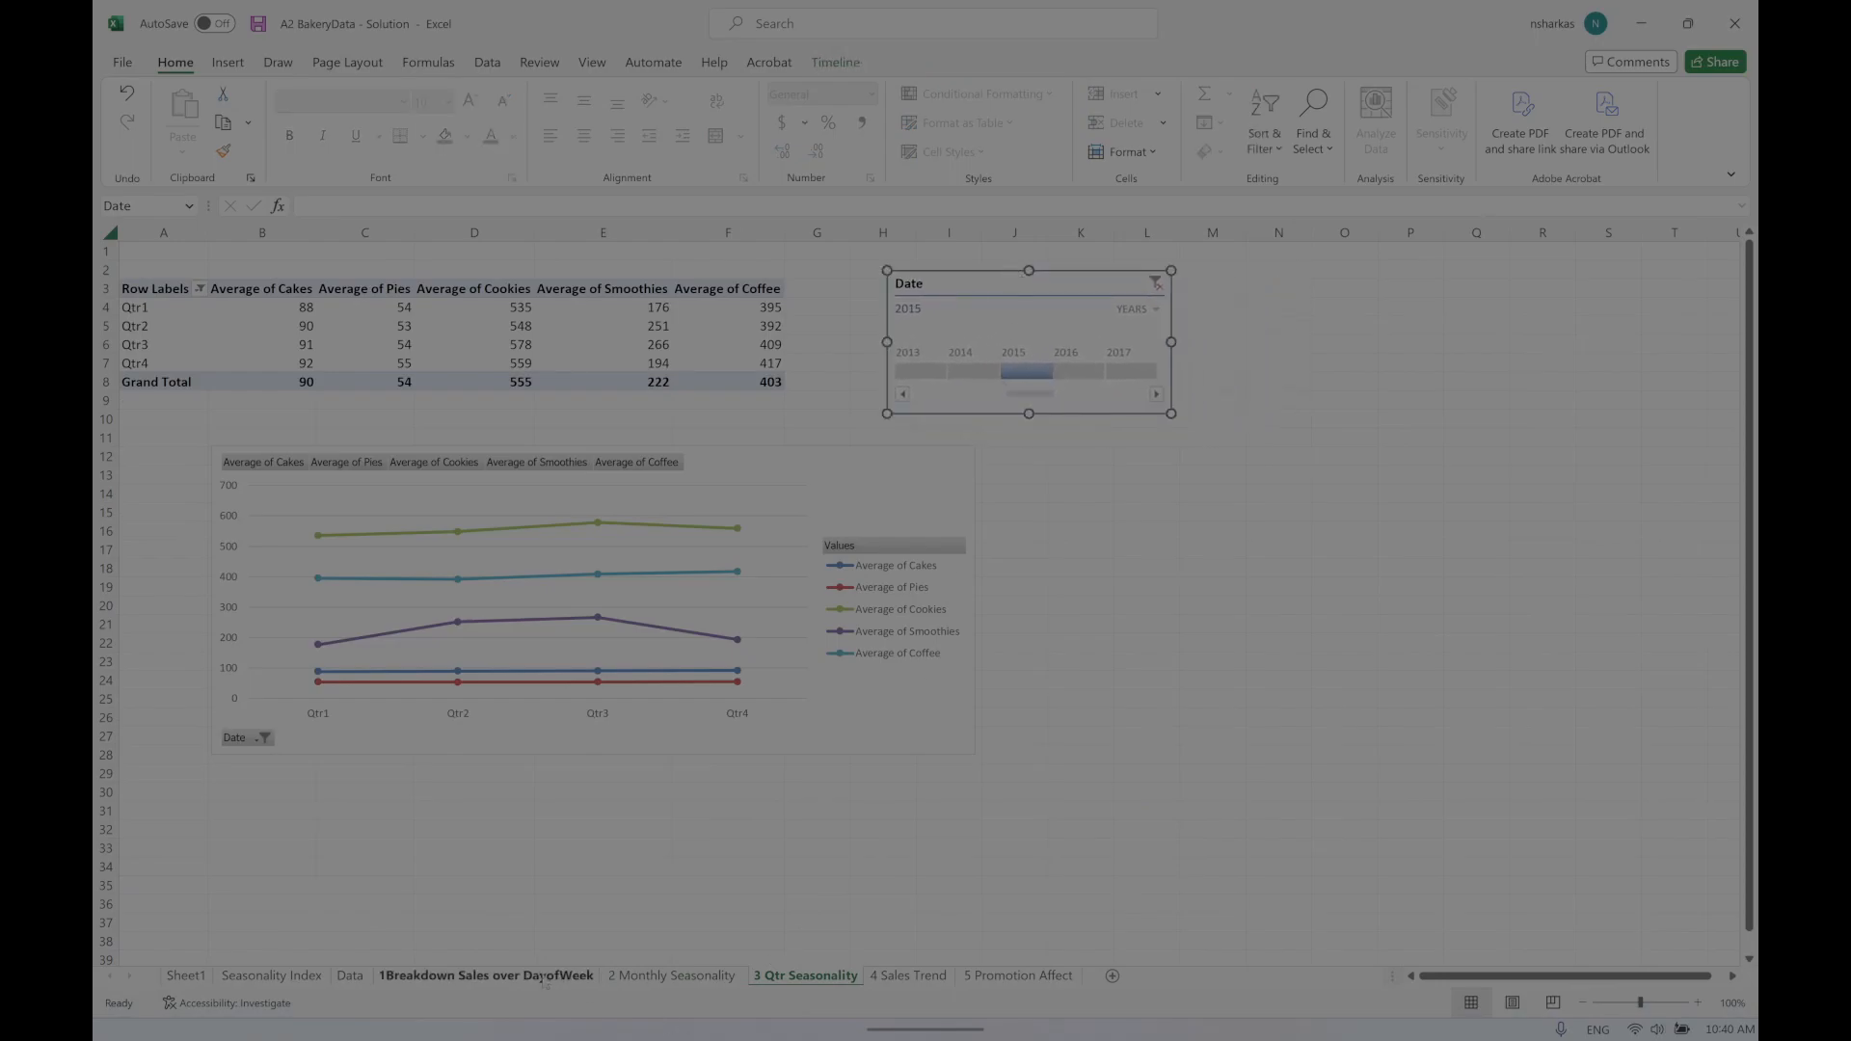
Step: Review the yearly charts on 1Breakdown Sales over DayofWeek and 2 Monthly Seasonality, and return to 3 Qtr Seasonality
click(540, 977)
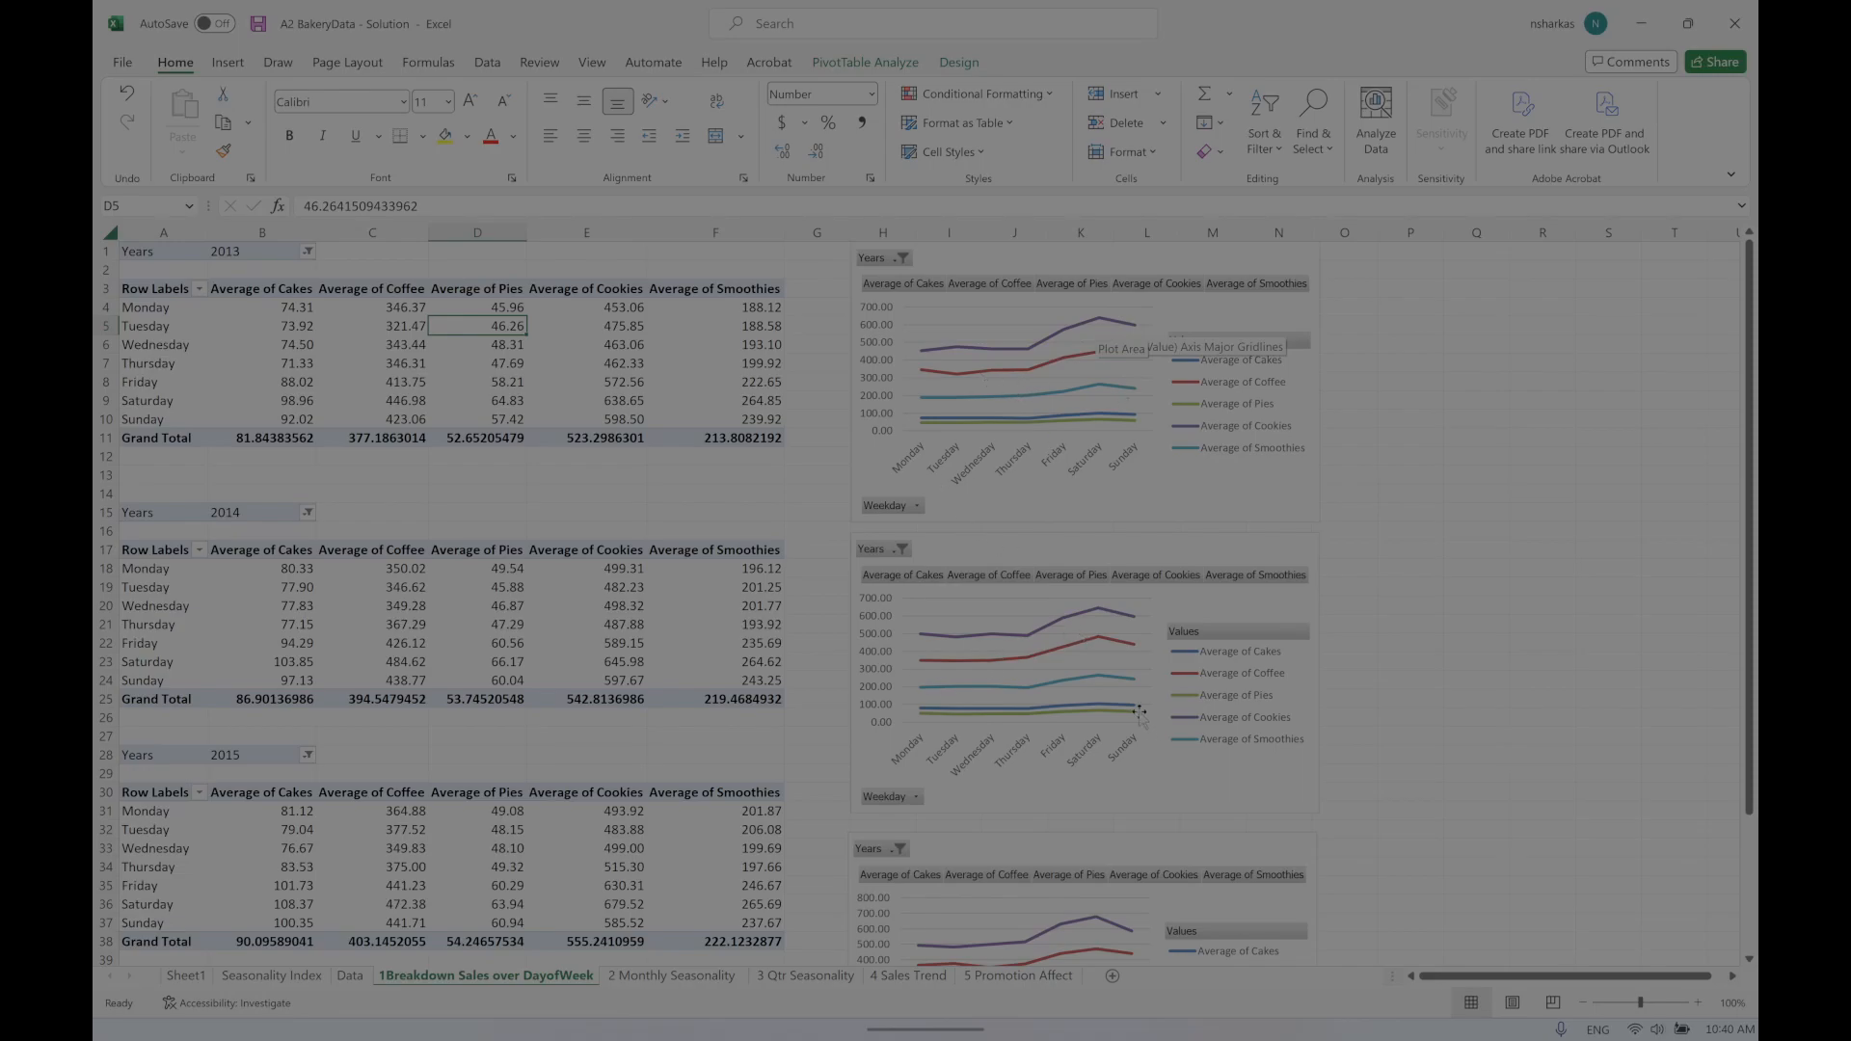
scroll(1104, 769, down, 3)
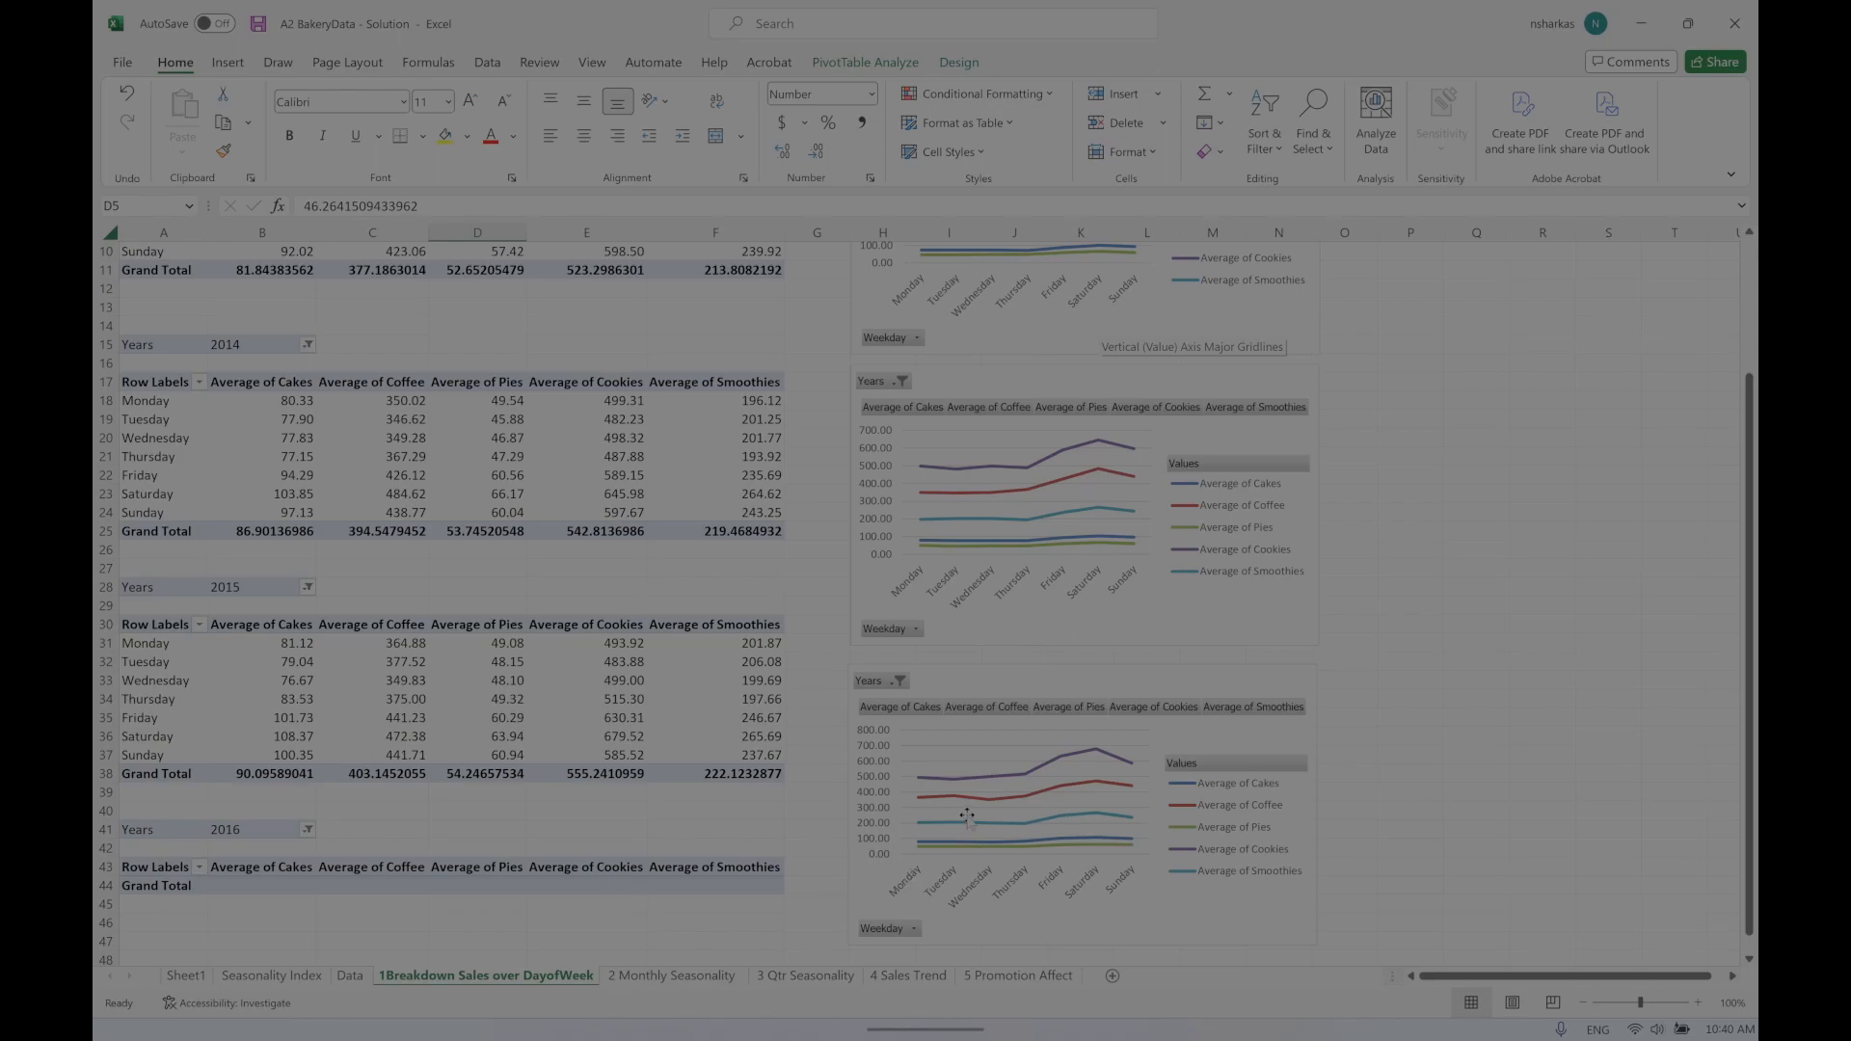
scroll(969, 818, up, 3)
click(666, 978)
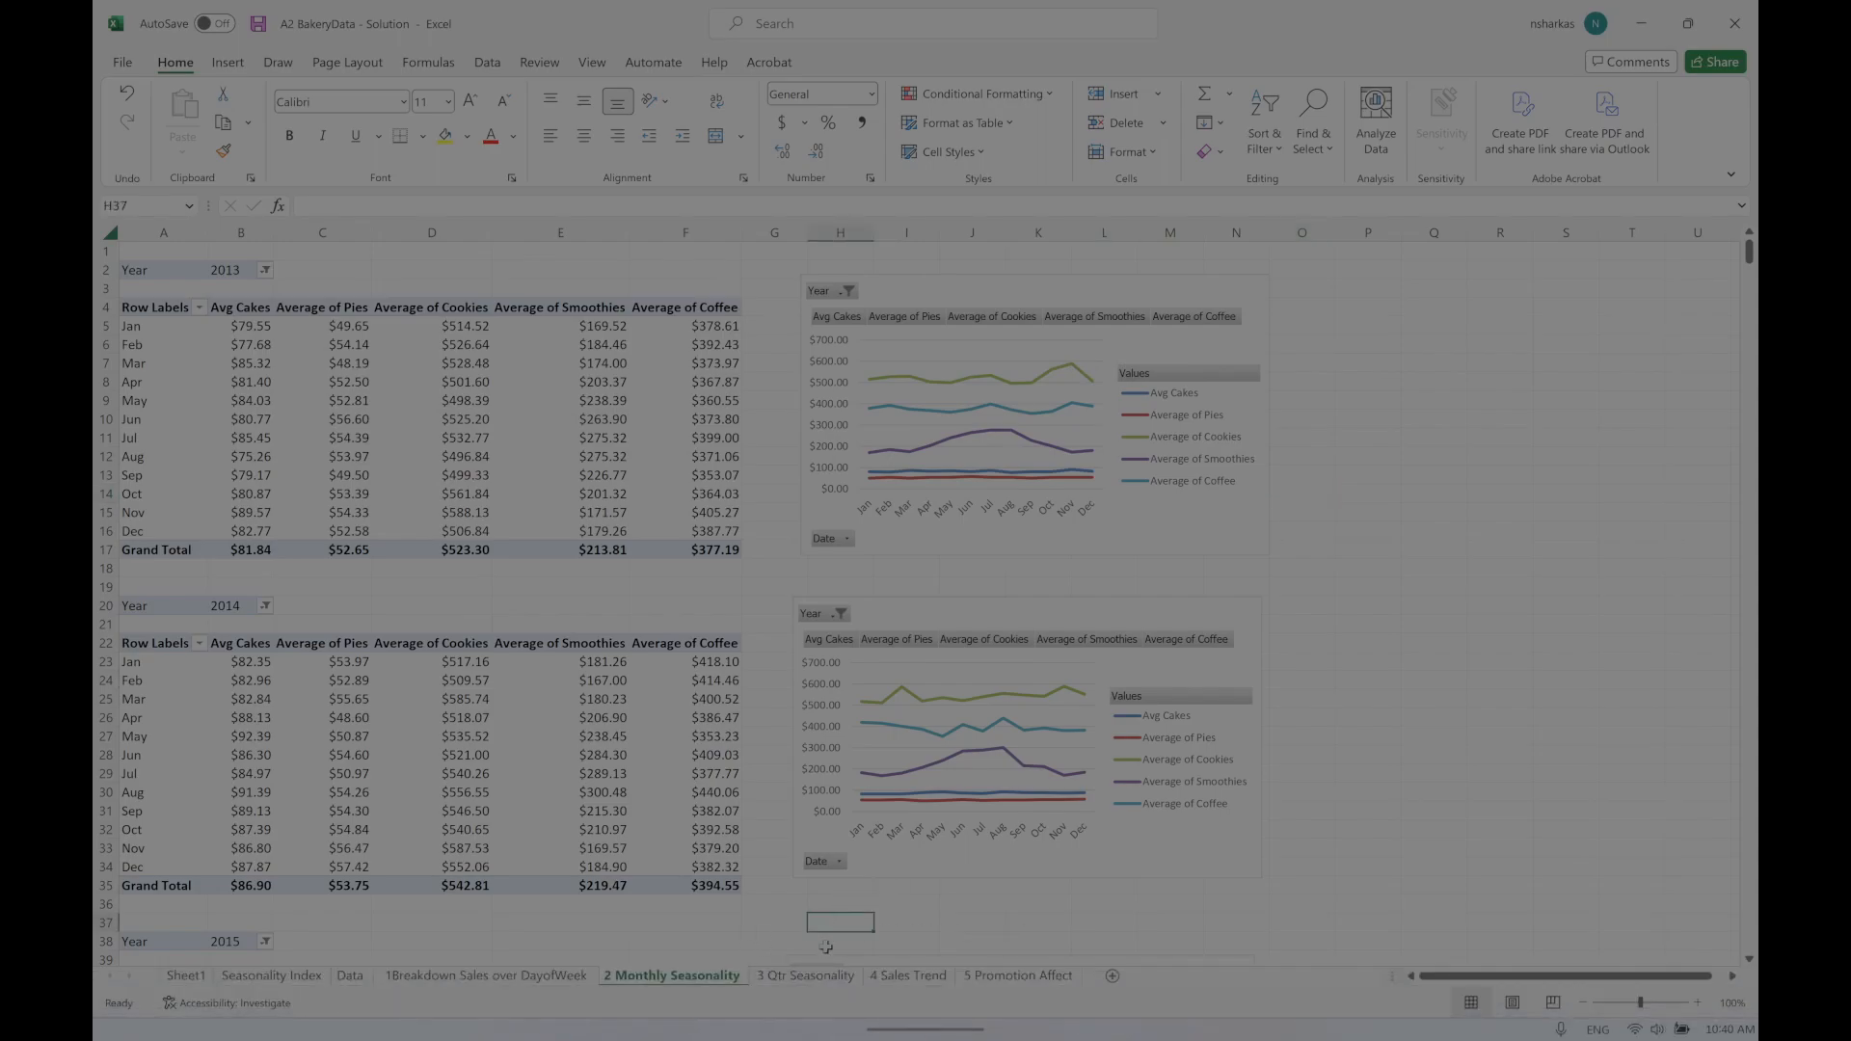
click(806, 975)
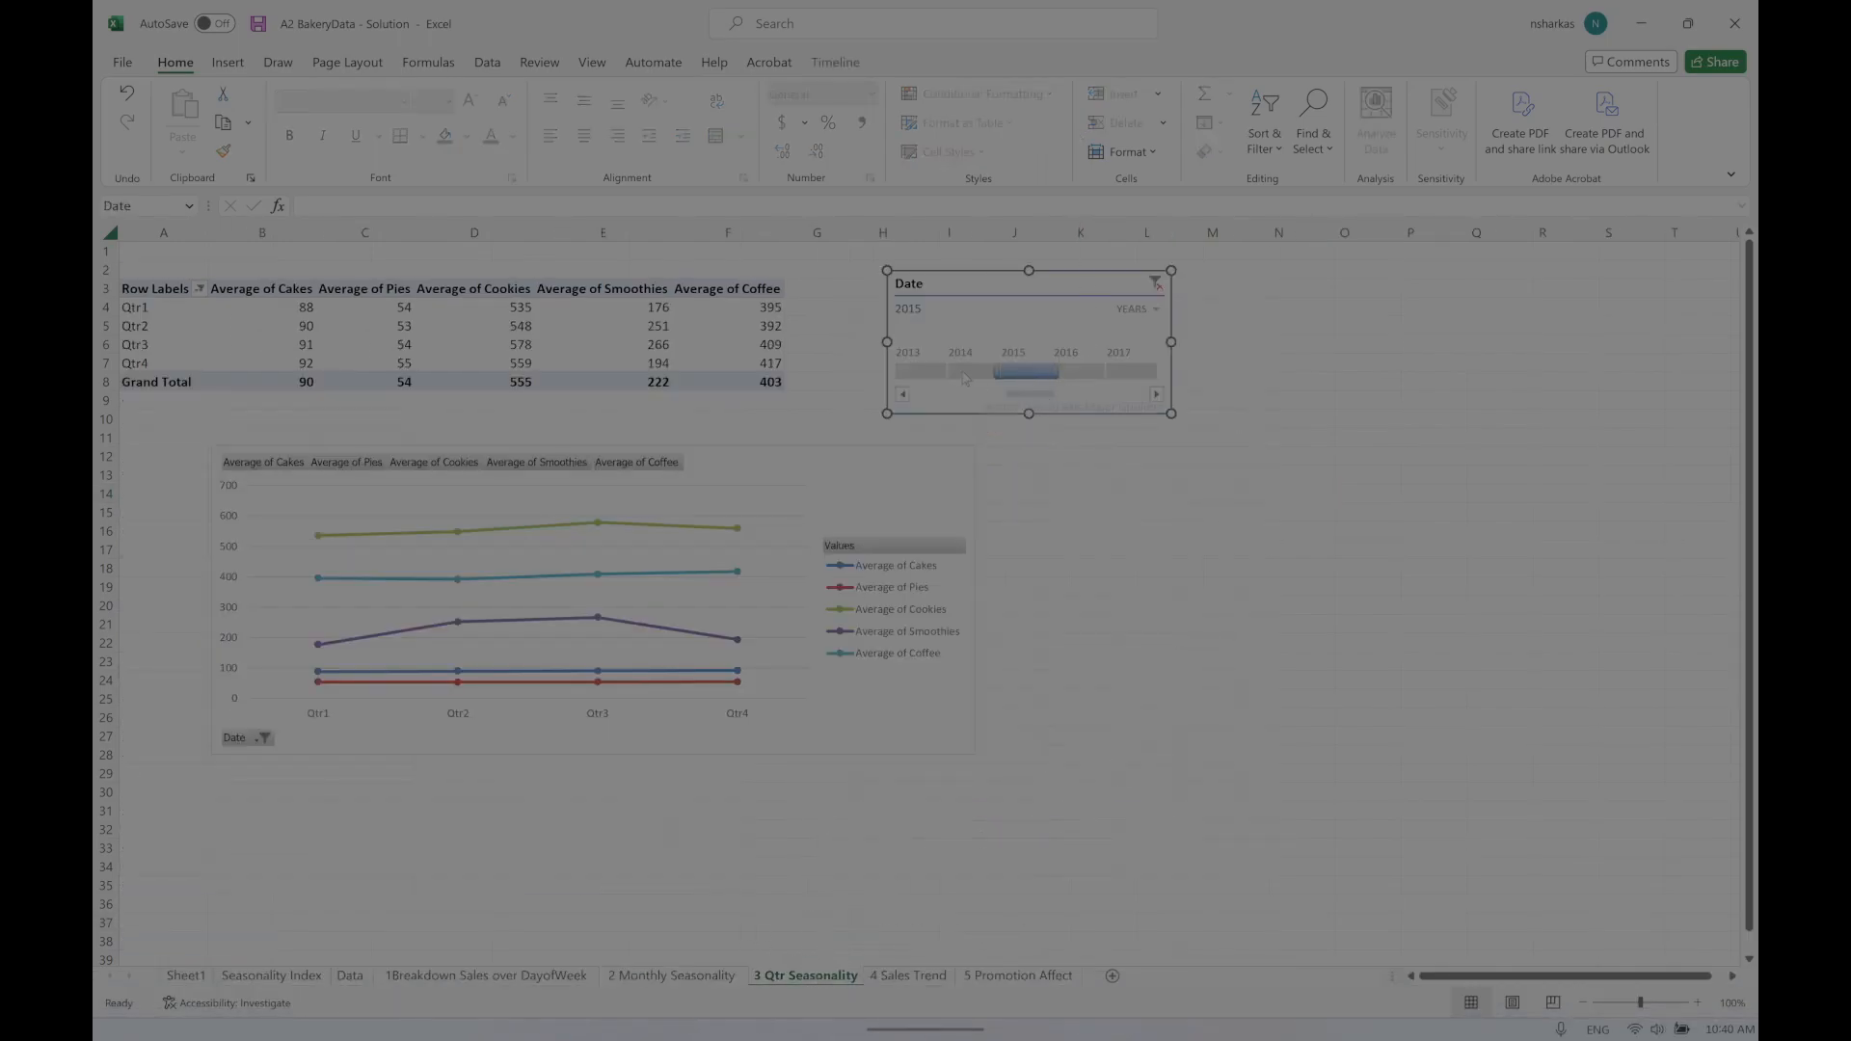
Step: Switch the Date timeline to 2014, 2013, 2014 and 2015 in turn to compare the quarterly averages
click(967, 376)
click(931, 376)
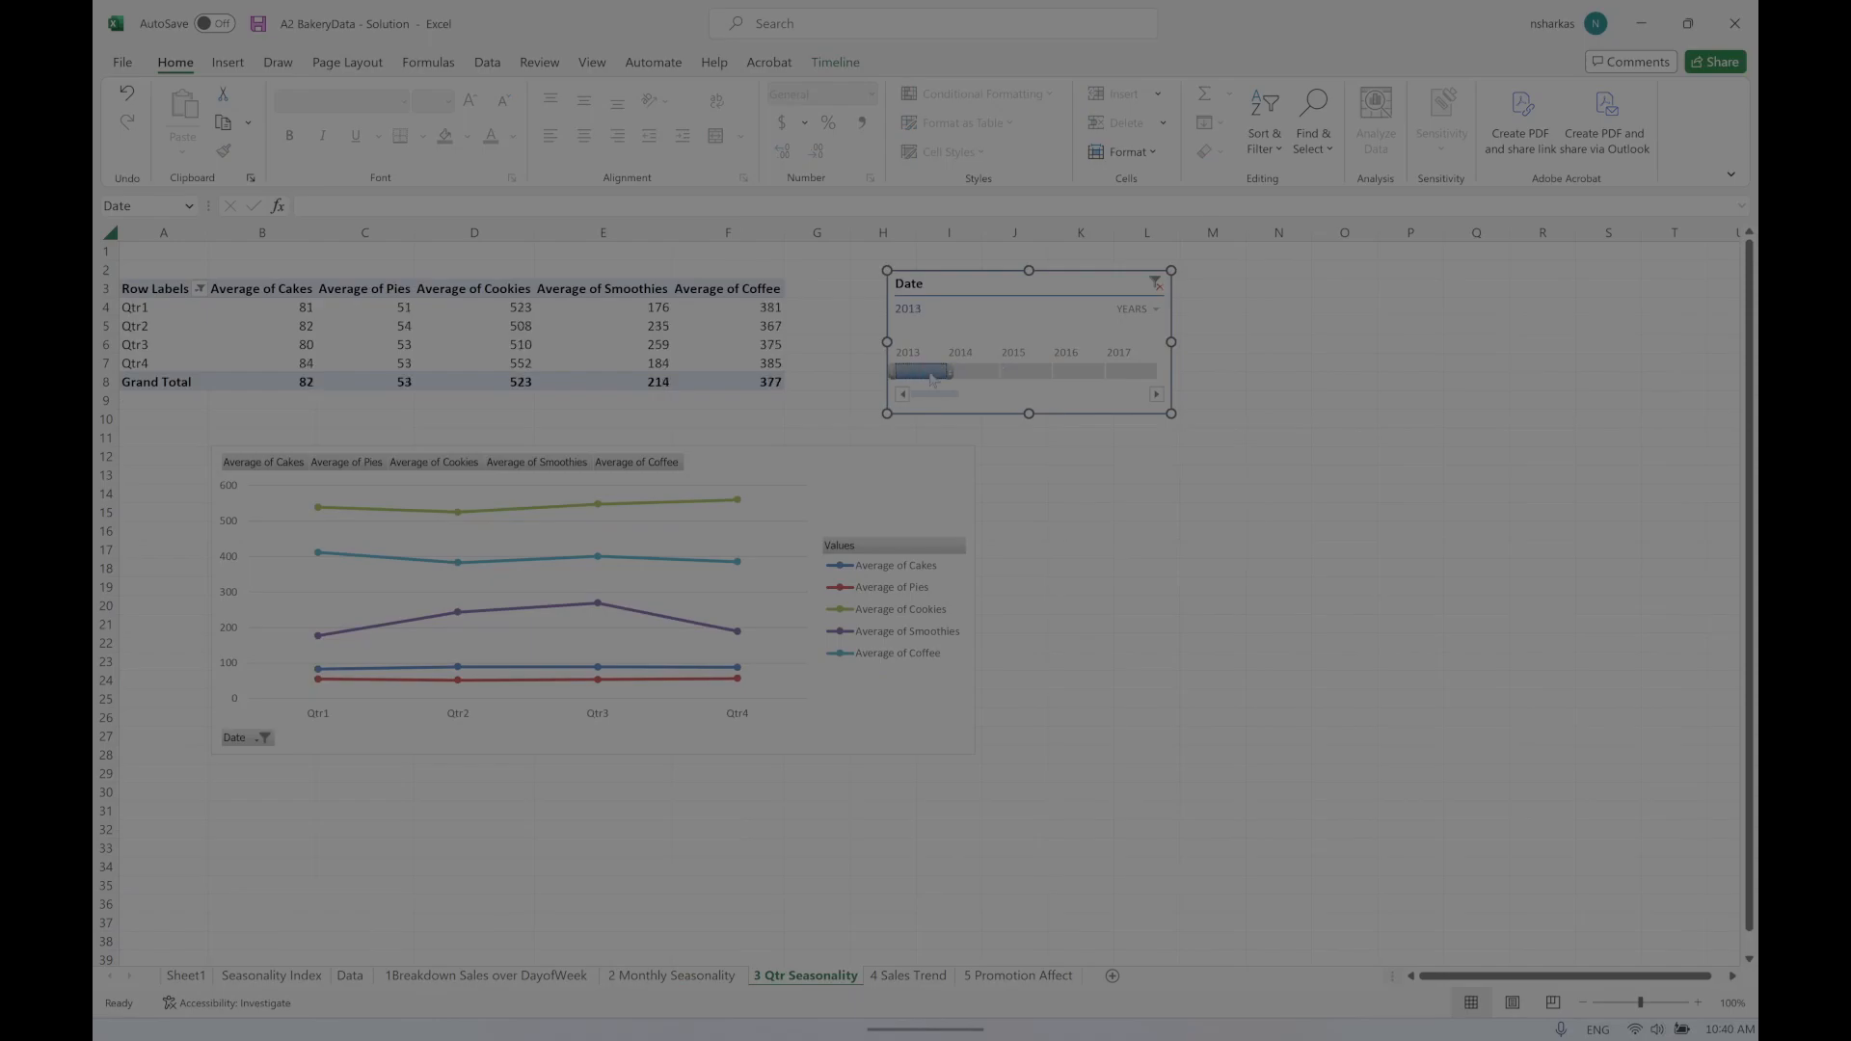
click(970, 376)
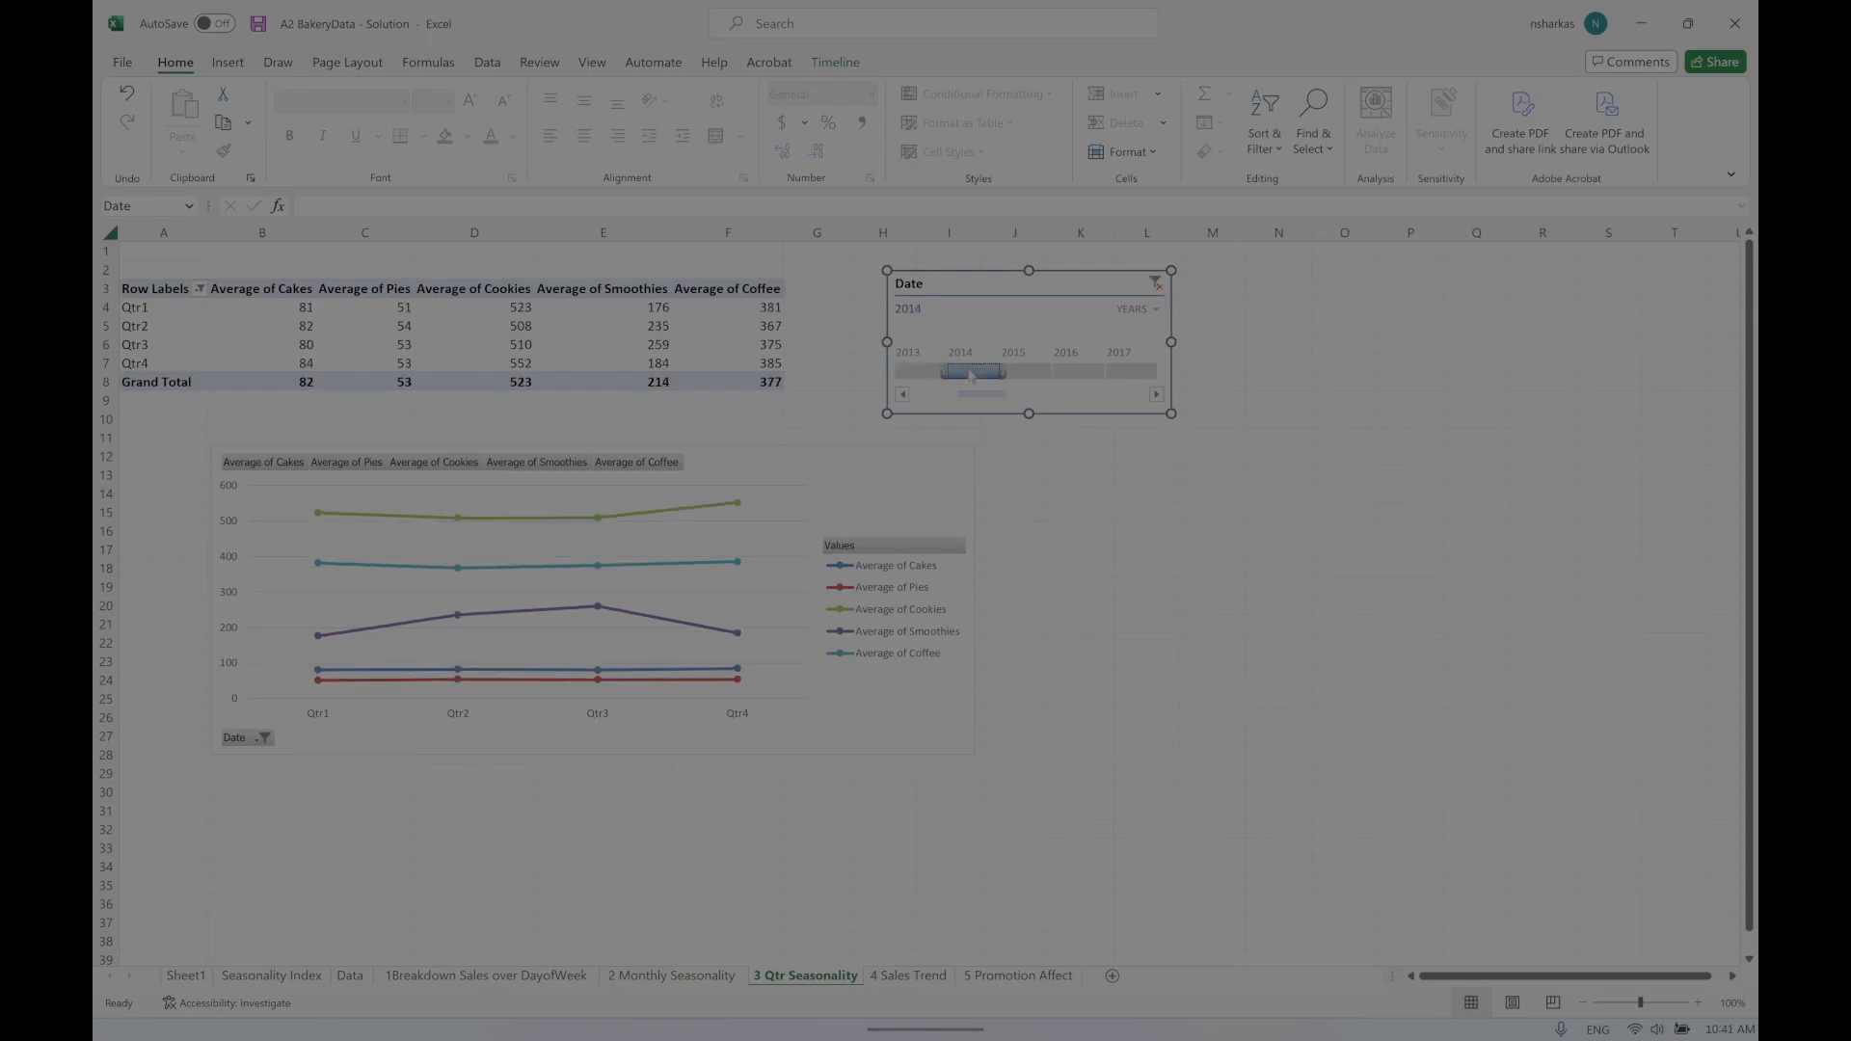
click(1019, 376)
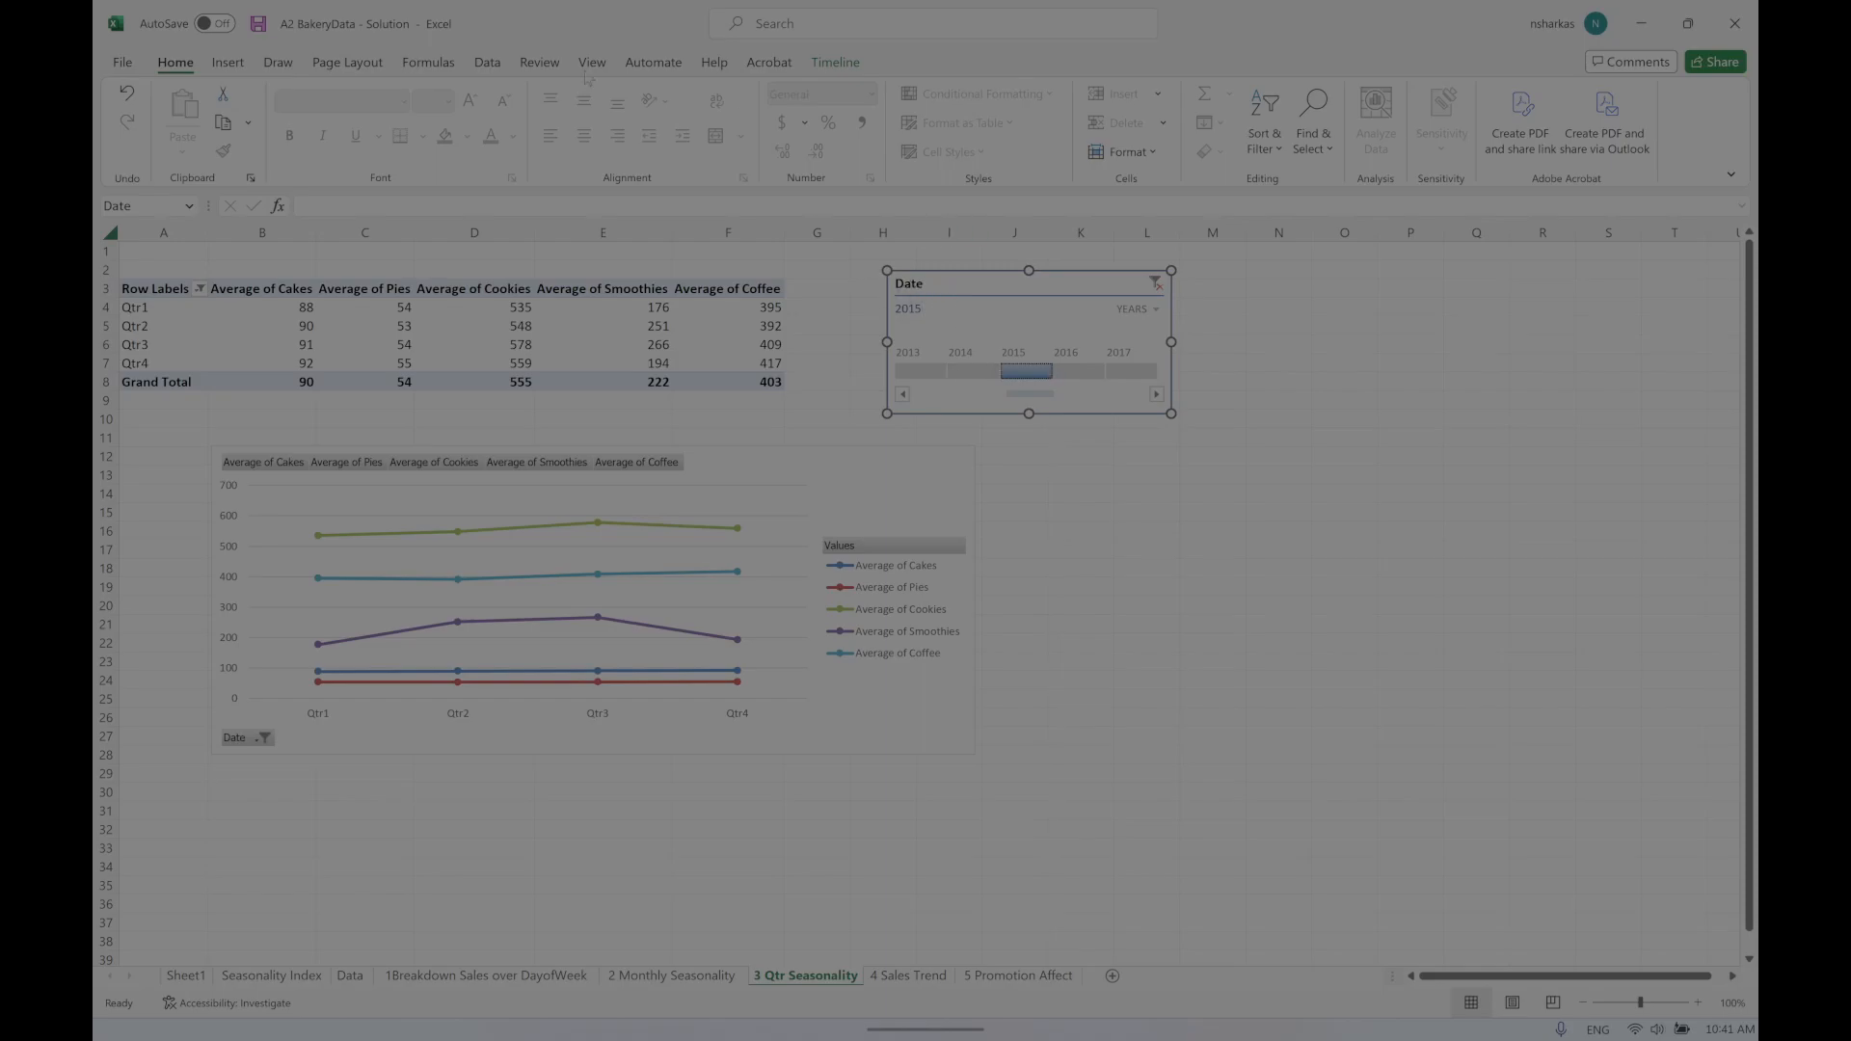
Step: Move the Date timeline closer to the pivot table, above the chart's legend
click(227, 63)
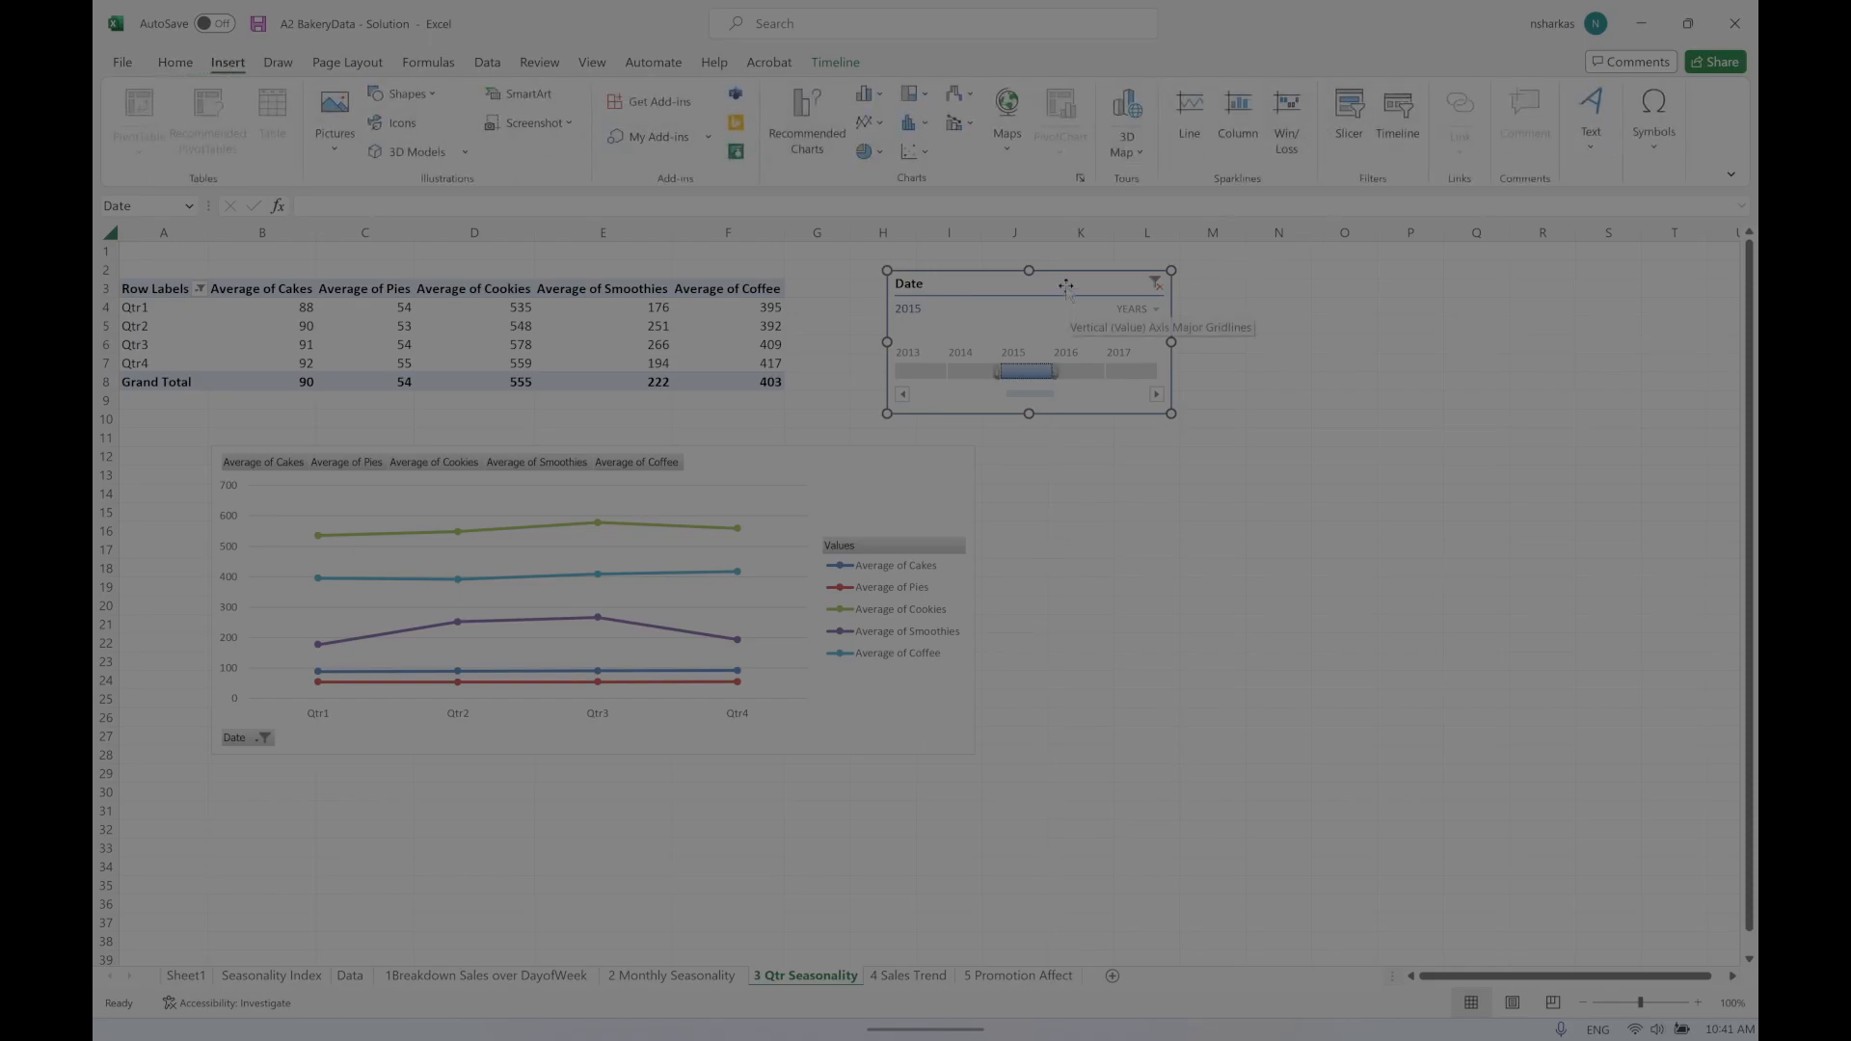
drag(1066, 288, 1006, 283)
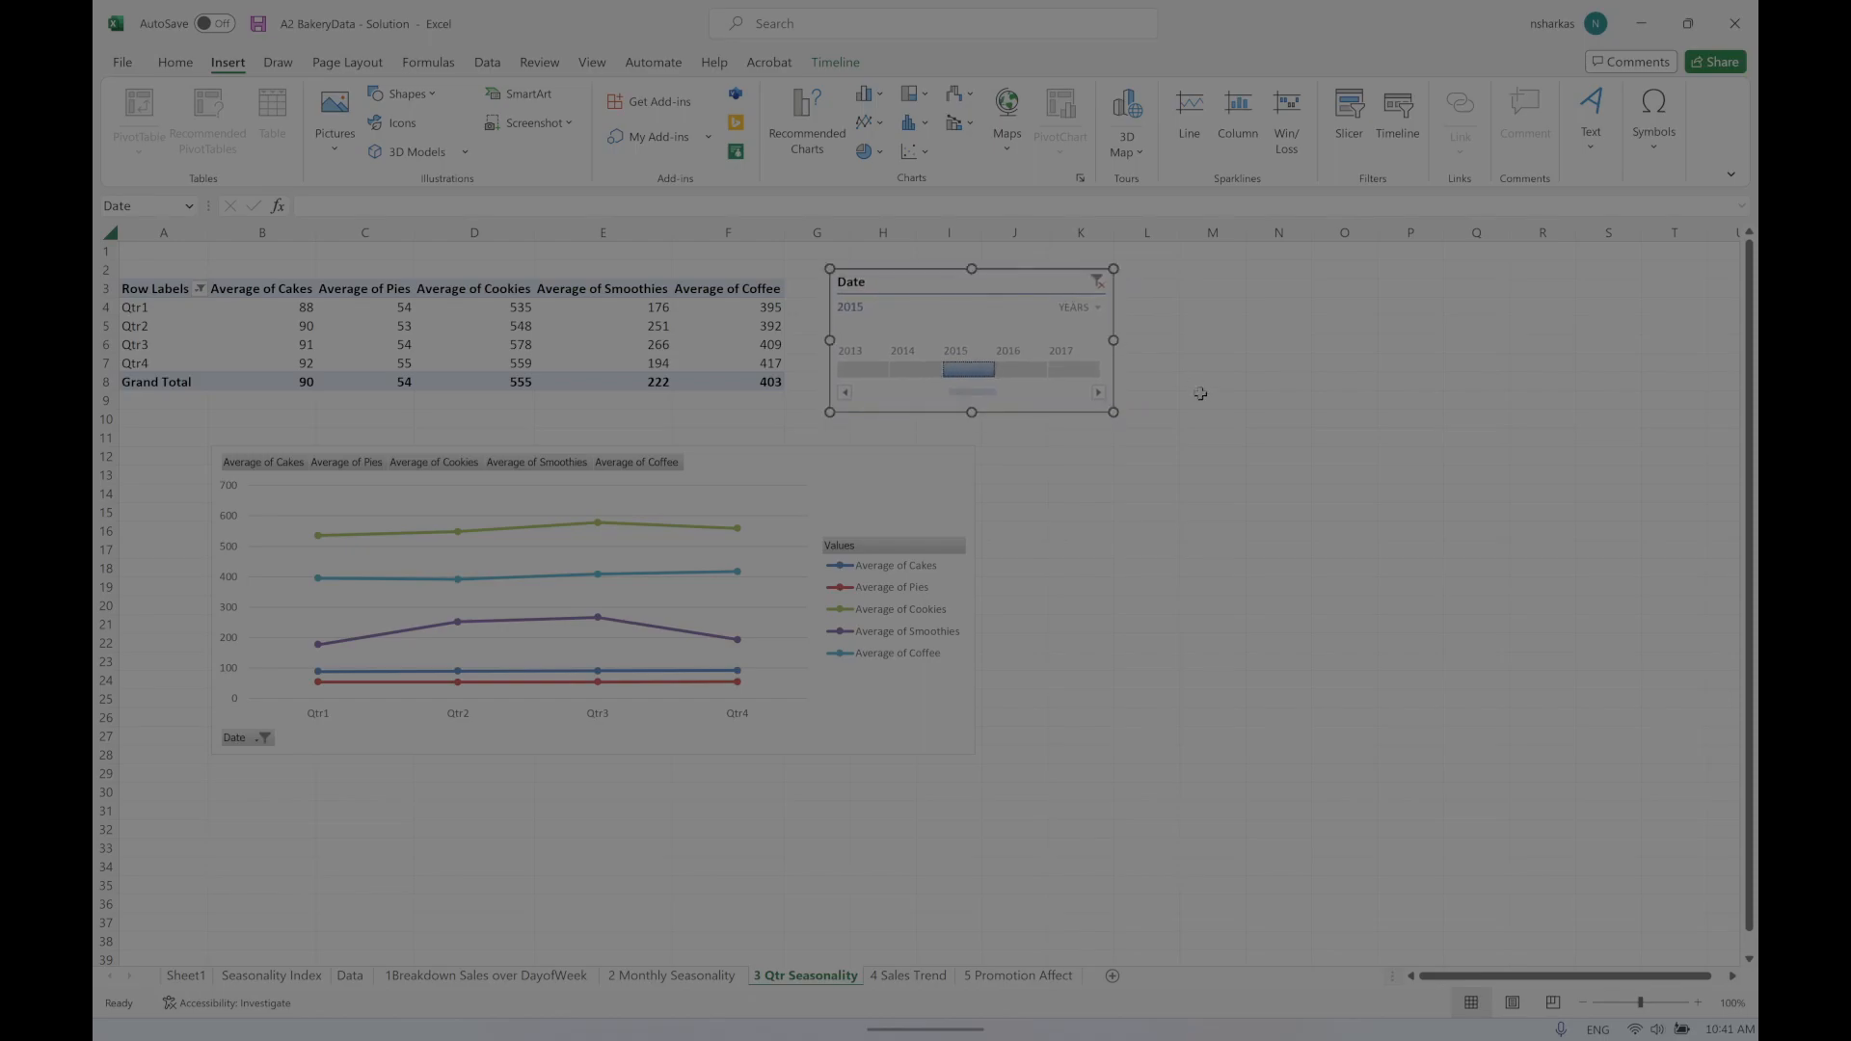
Step: Compare the quarterly averages for 2013, 2014 and 2015, return the Date timeline to 2013, and check its available time levels
click(860, 372)
click(923, 371)
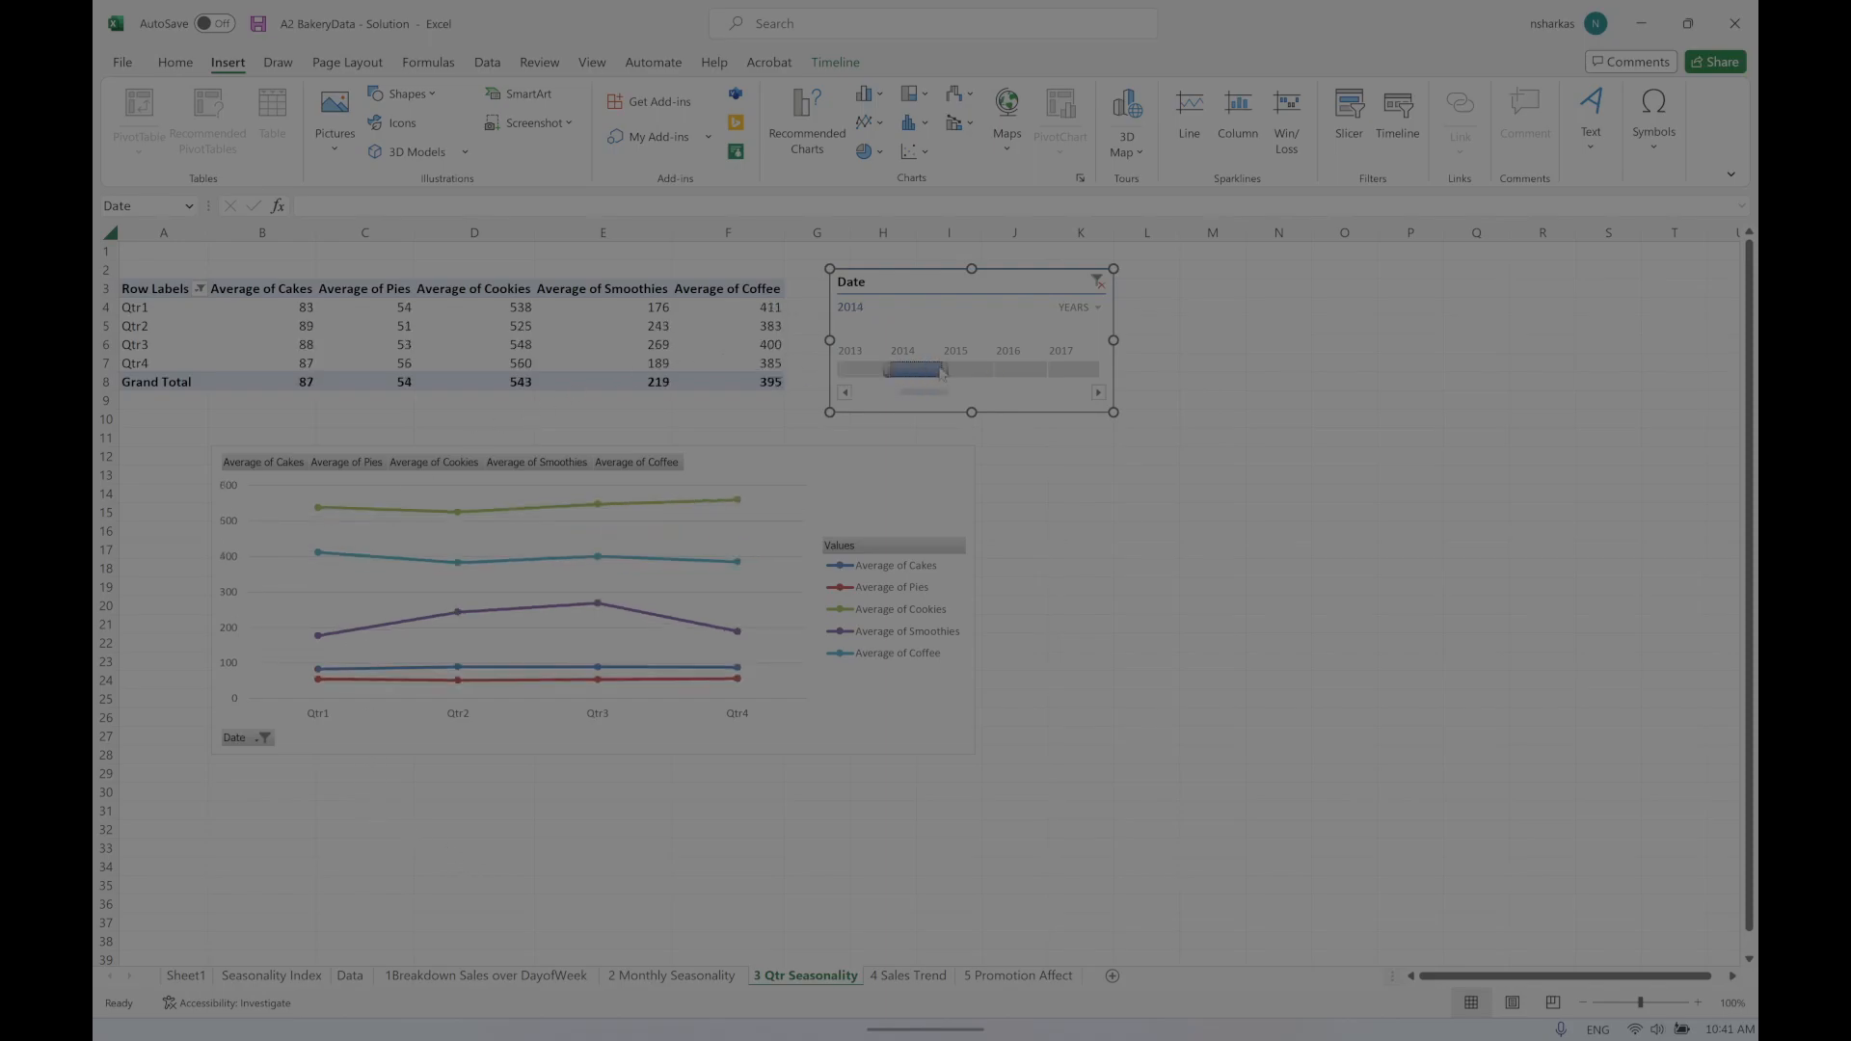
click(962, 375)
click(861, 372)
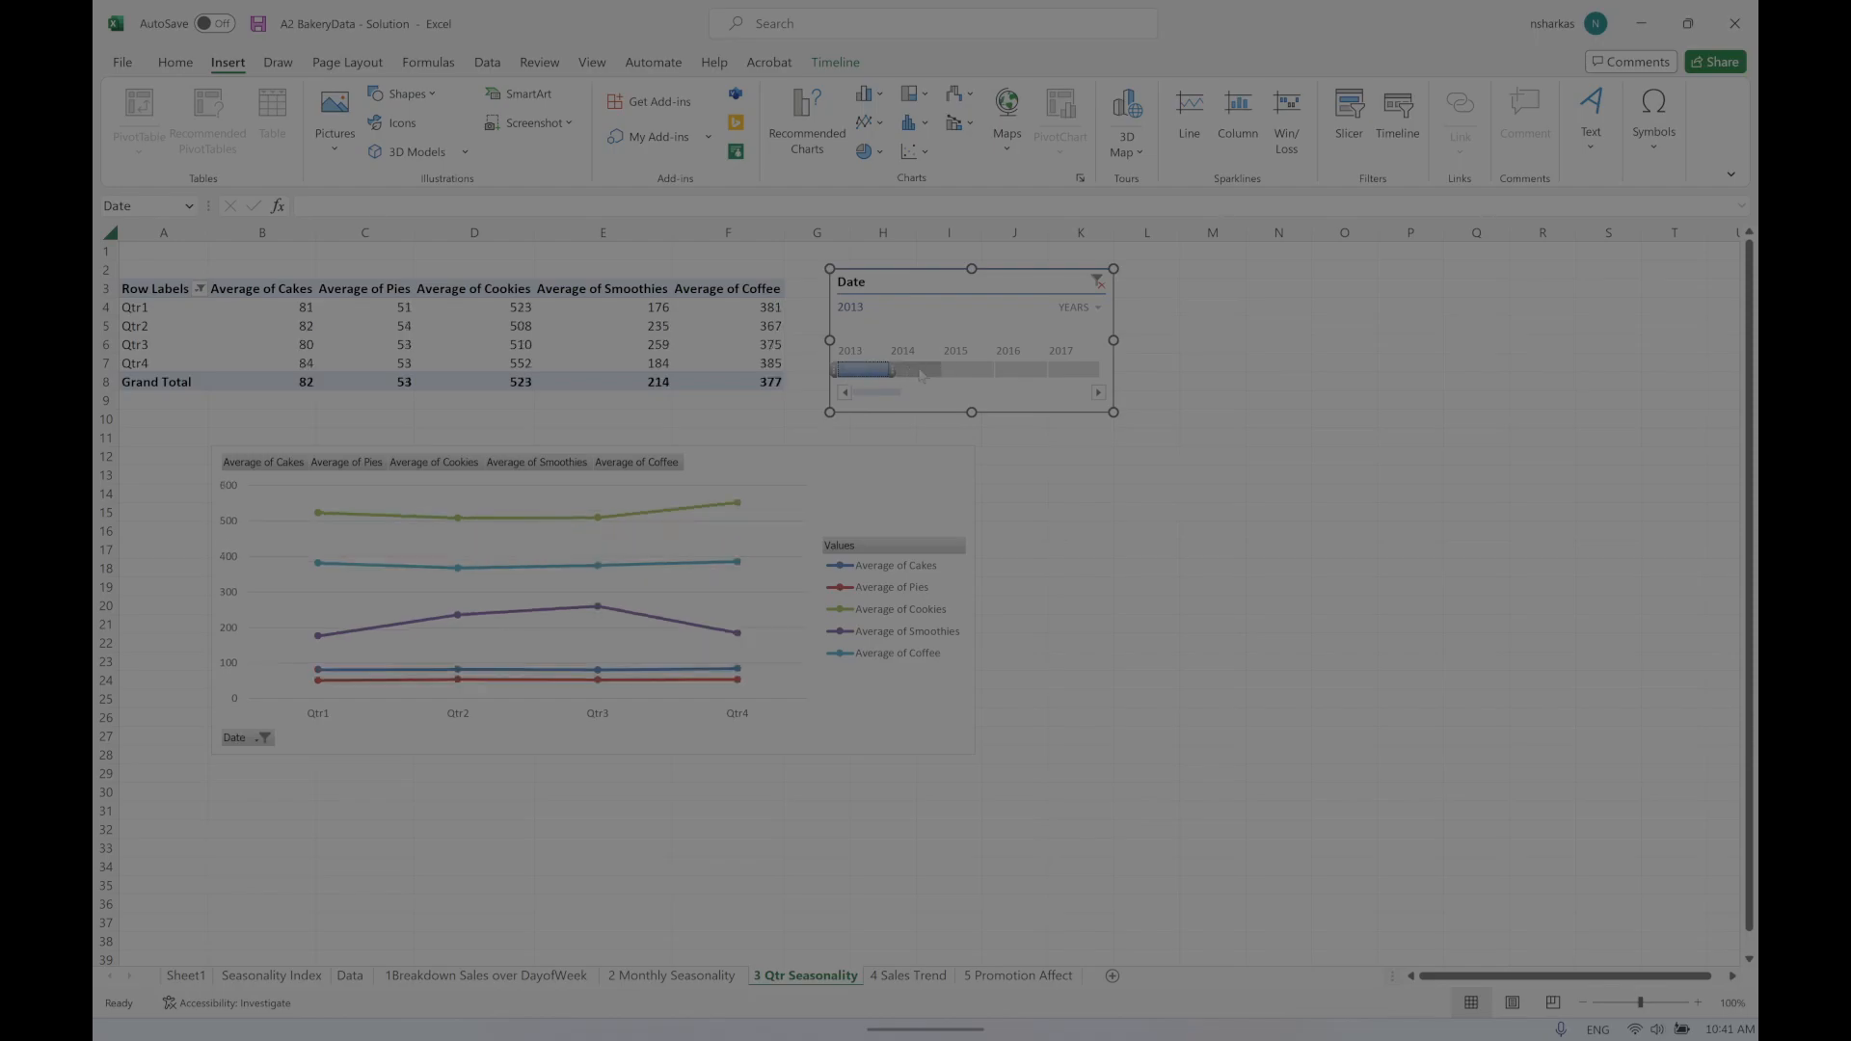
click(1099, 309)
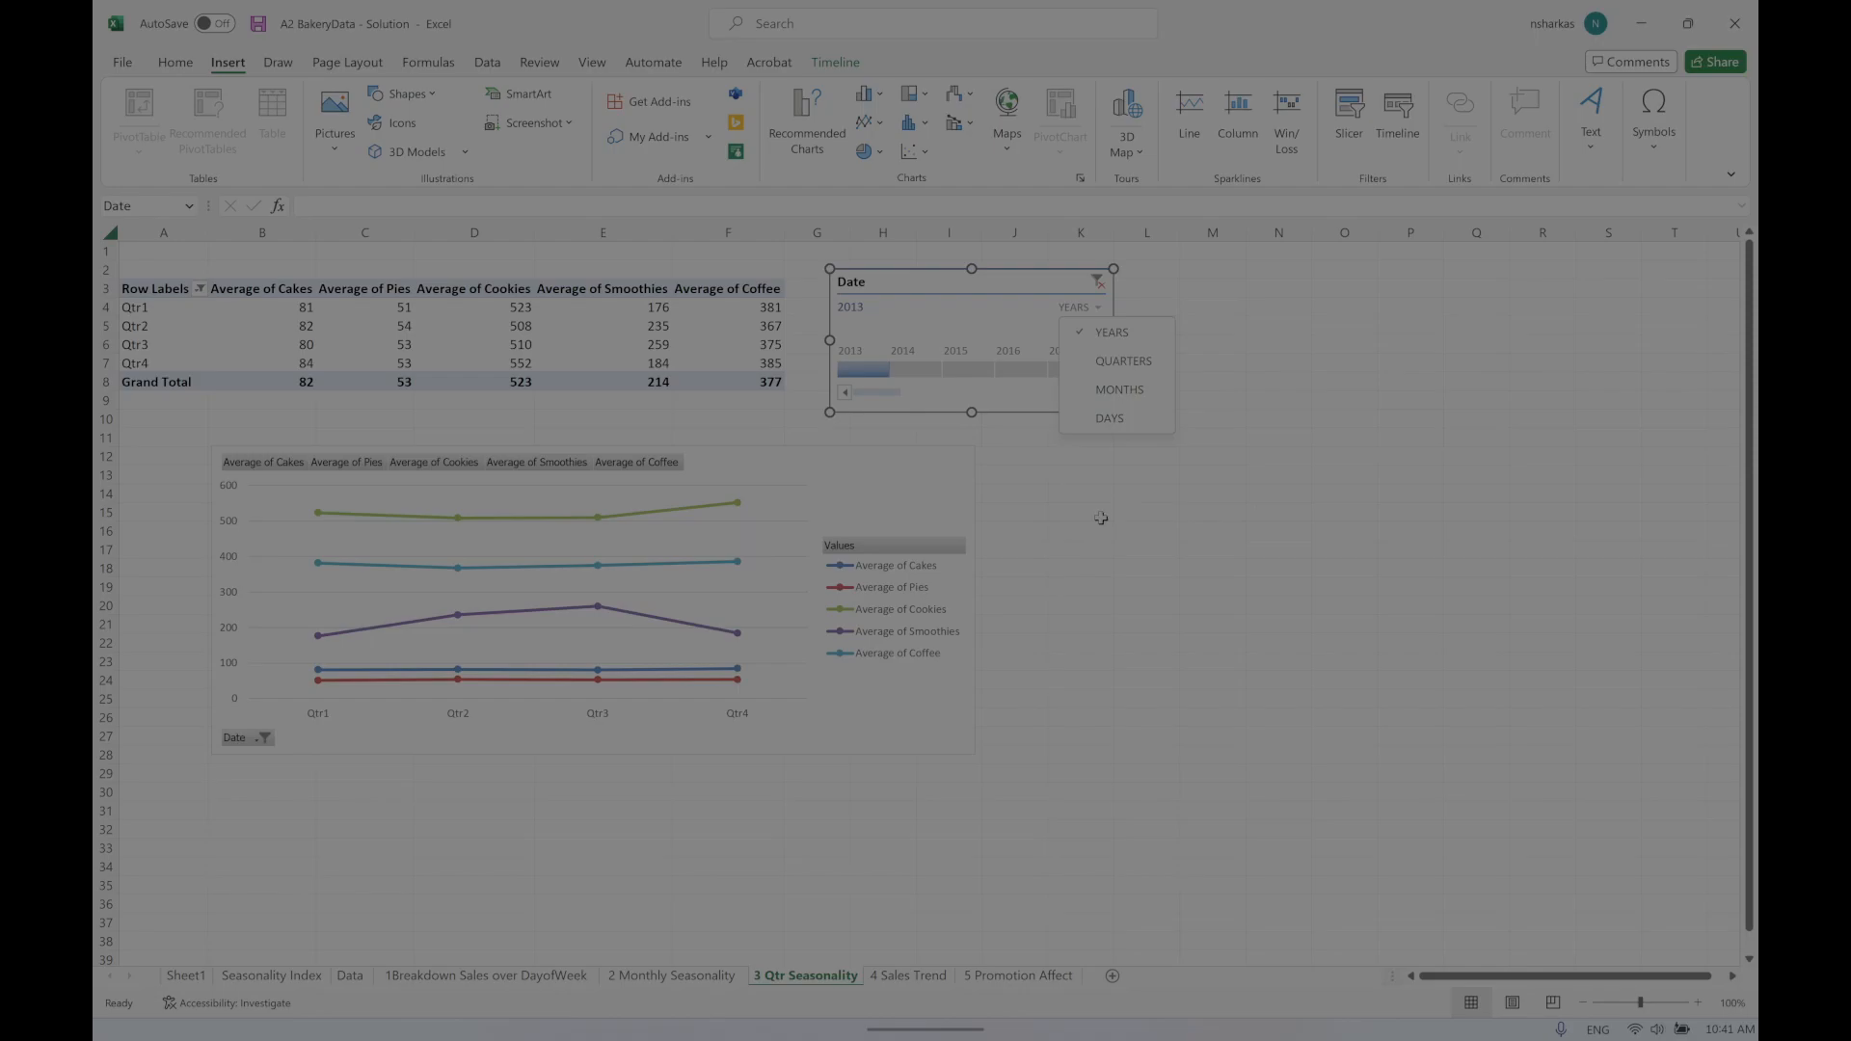
click(1092, 487)
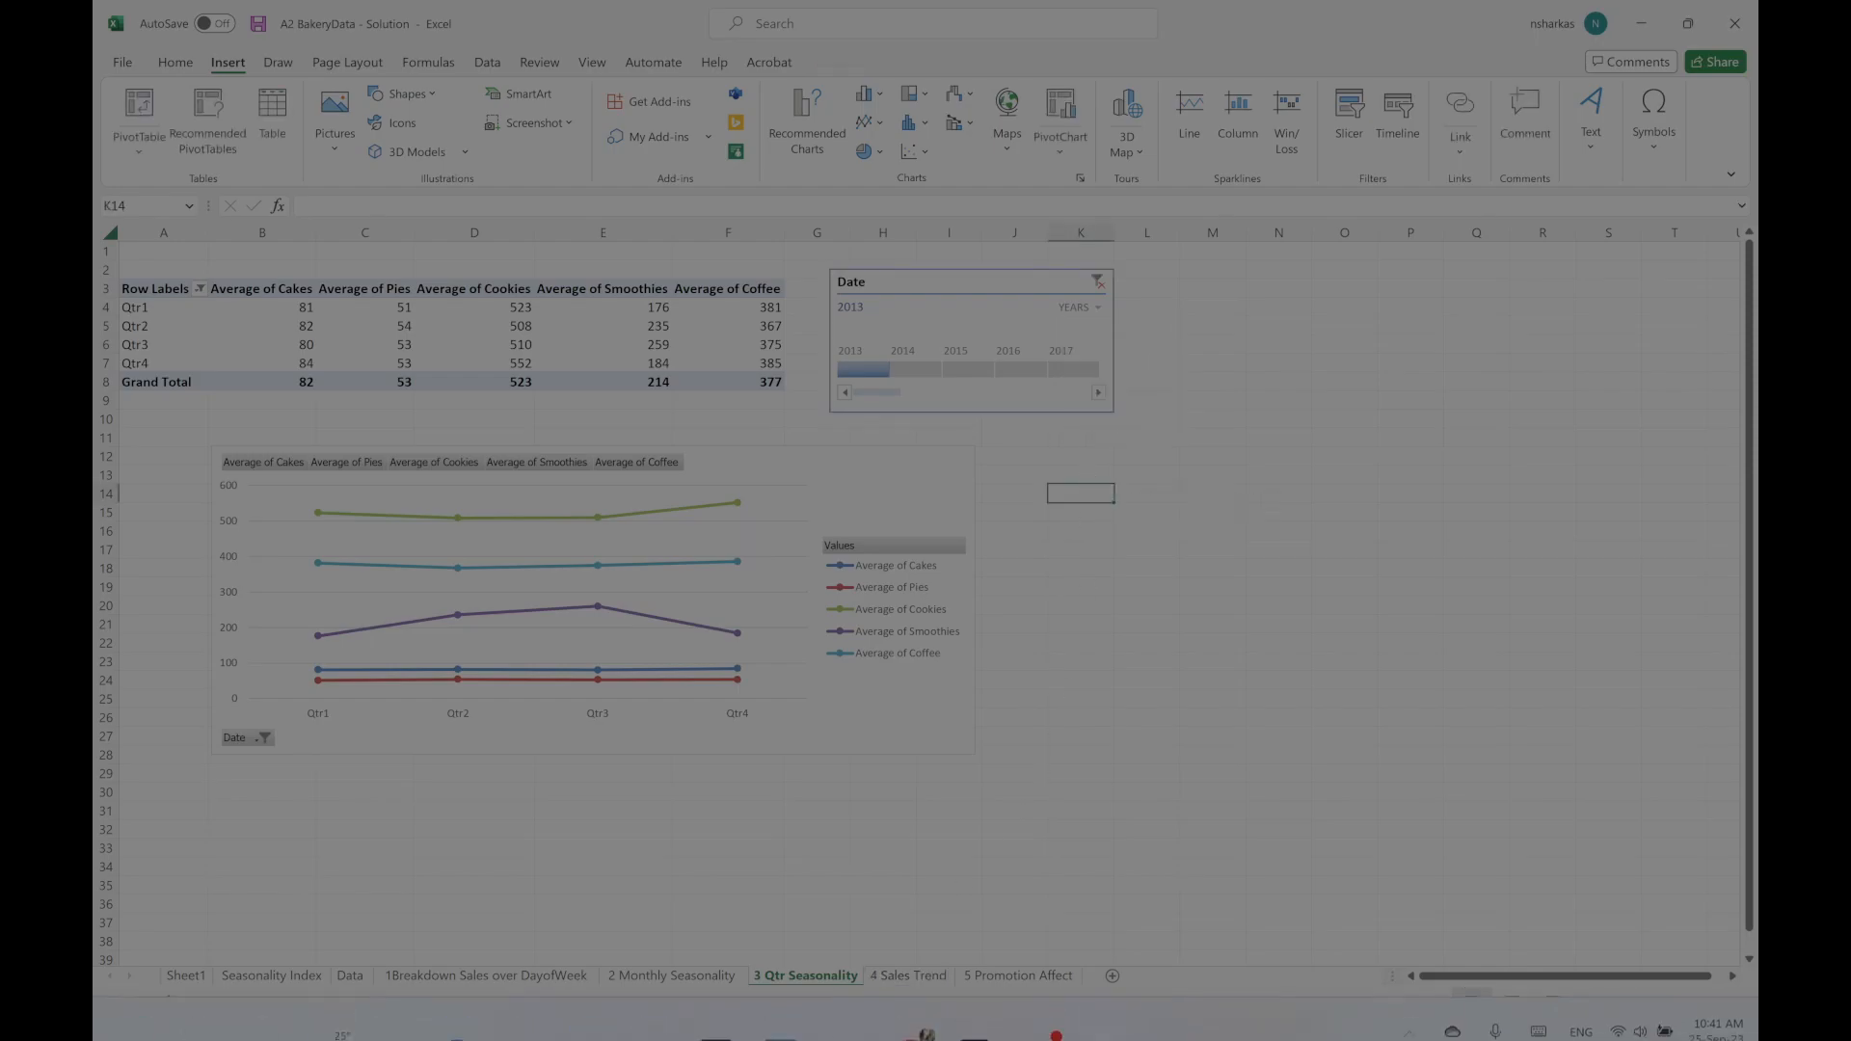
click(811, 887)
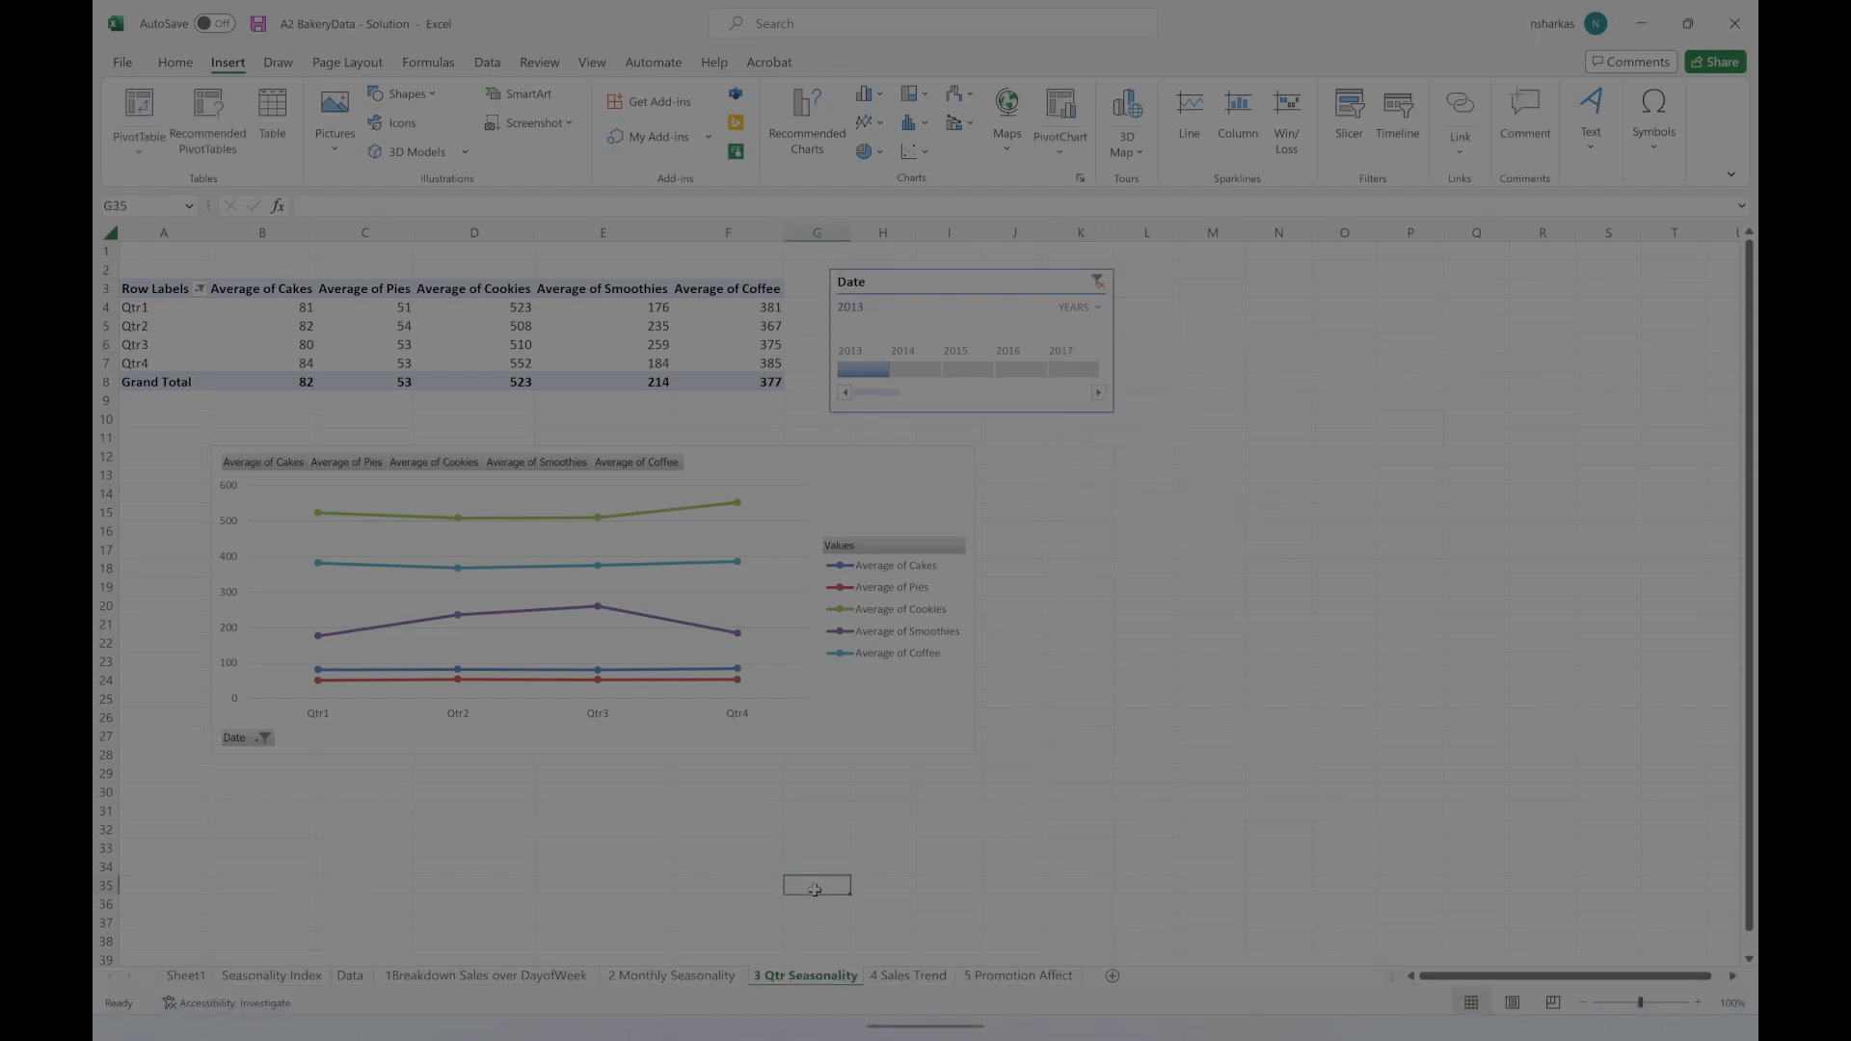
Step: Go to the 4 Sales Trend sheet and move its Date timeline clear of the pivot table, below the chart's legend
click(901, 982)
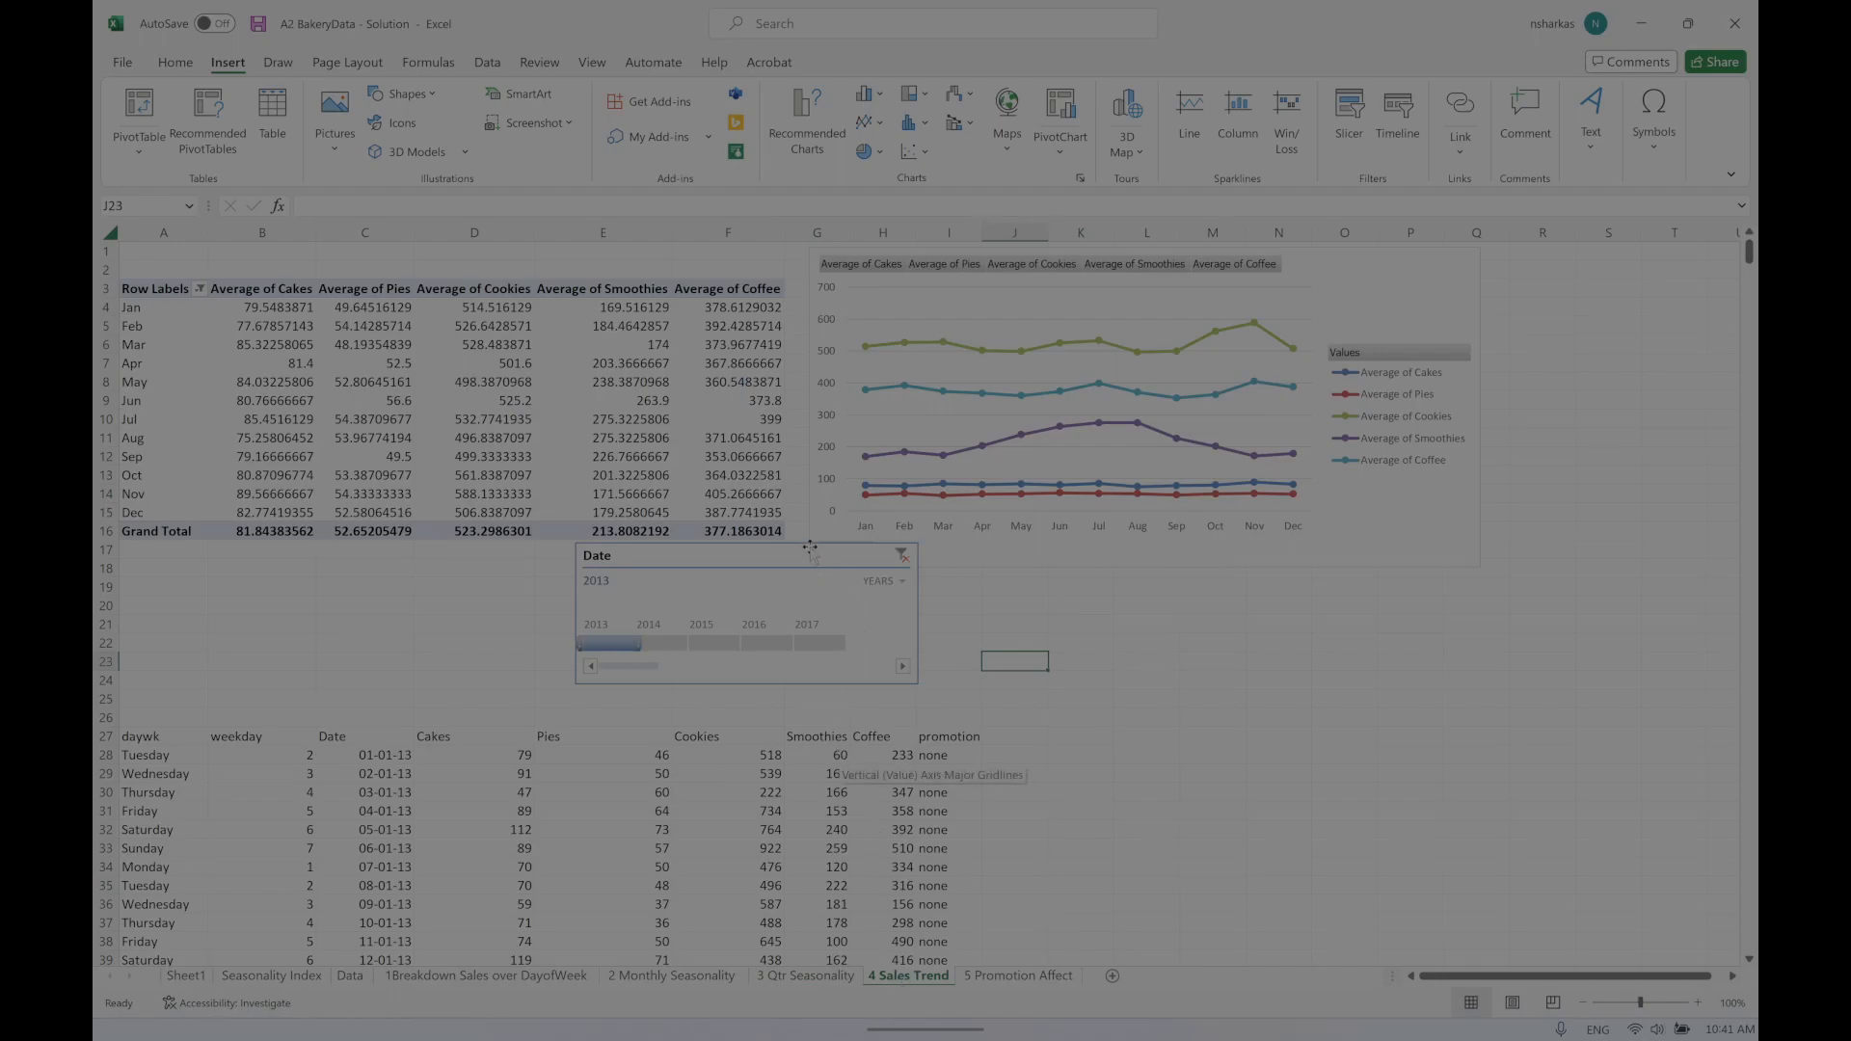
drag(861, 561, 1440, 590)
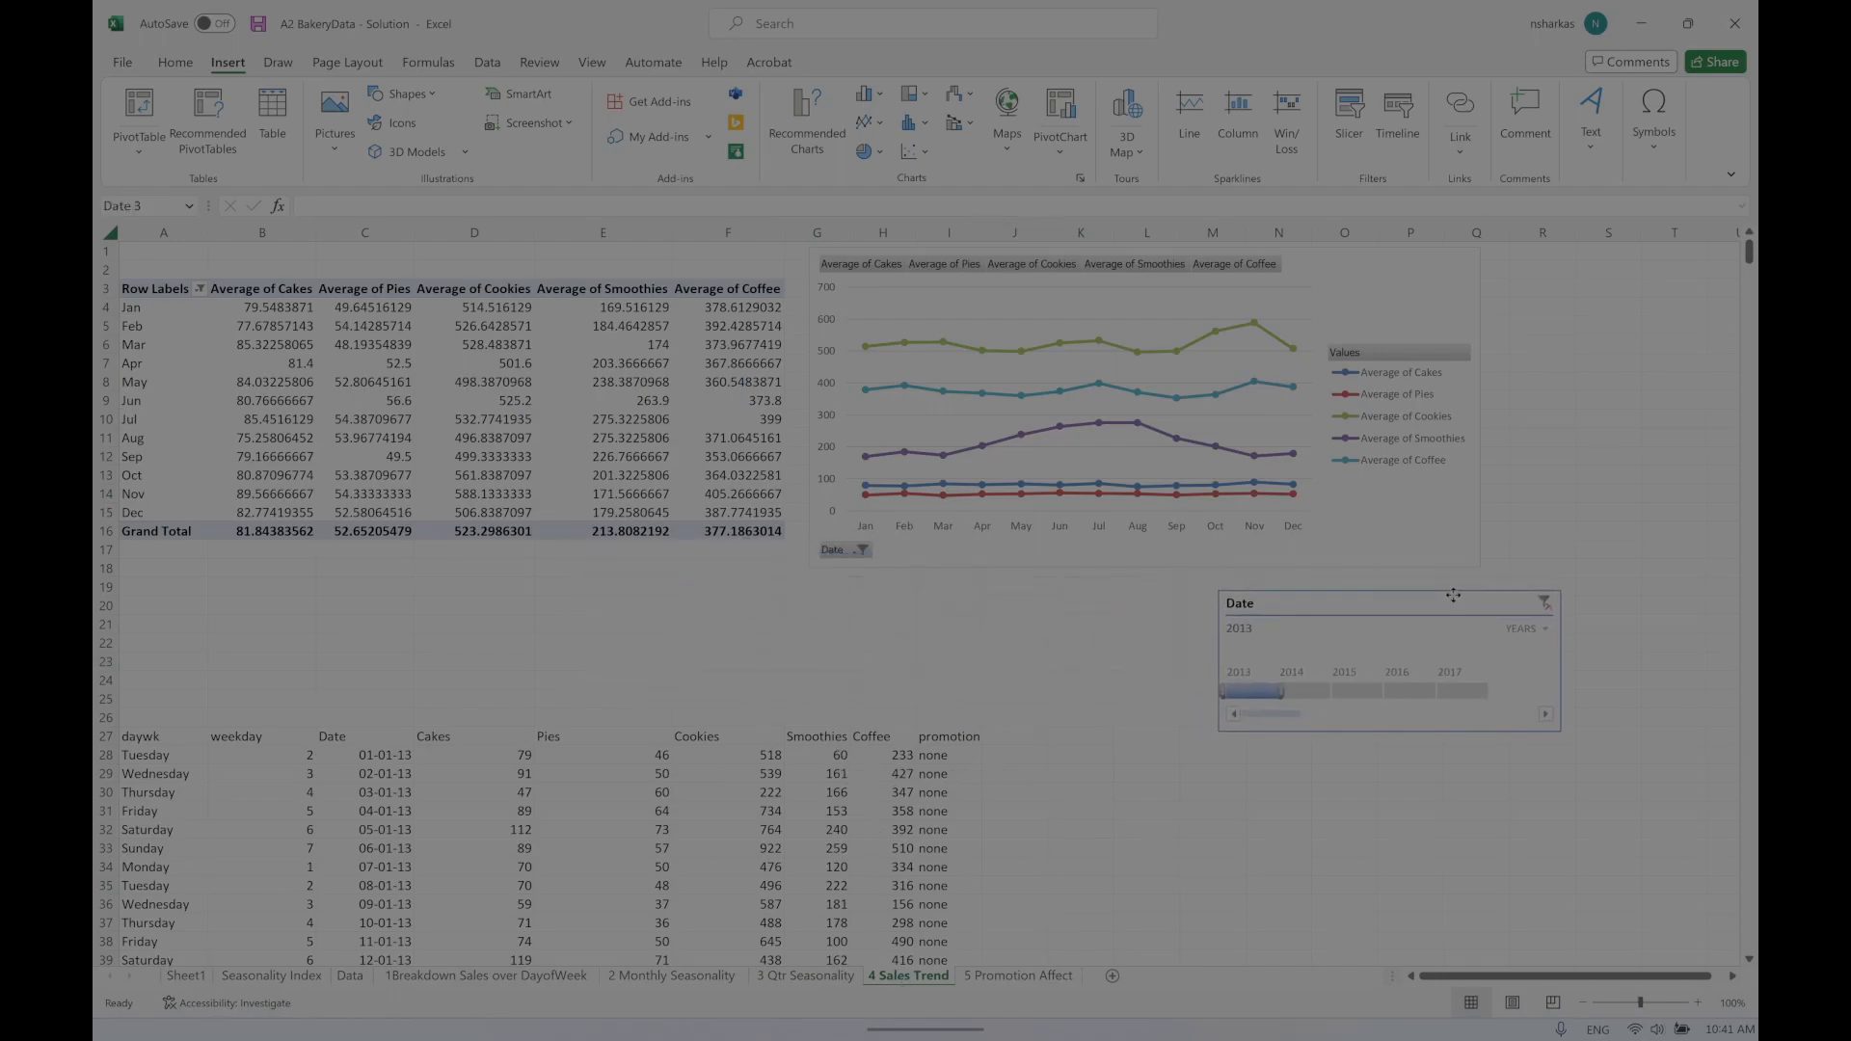
click(1453, 596)
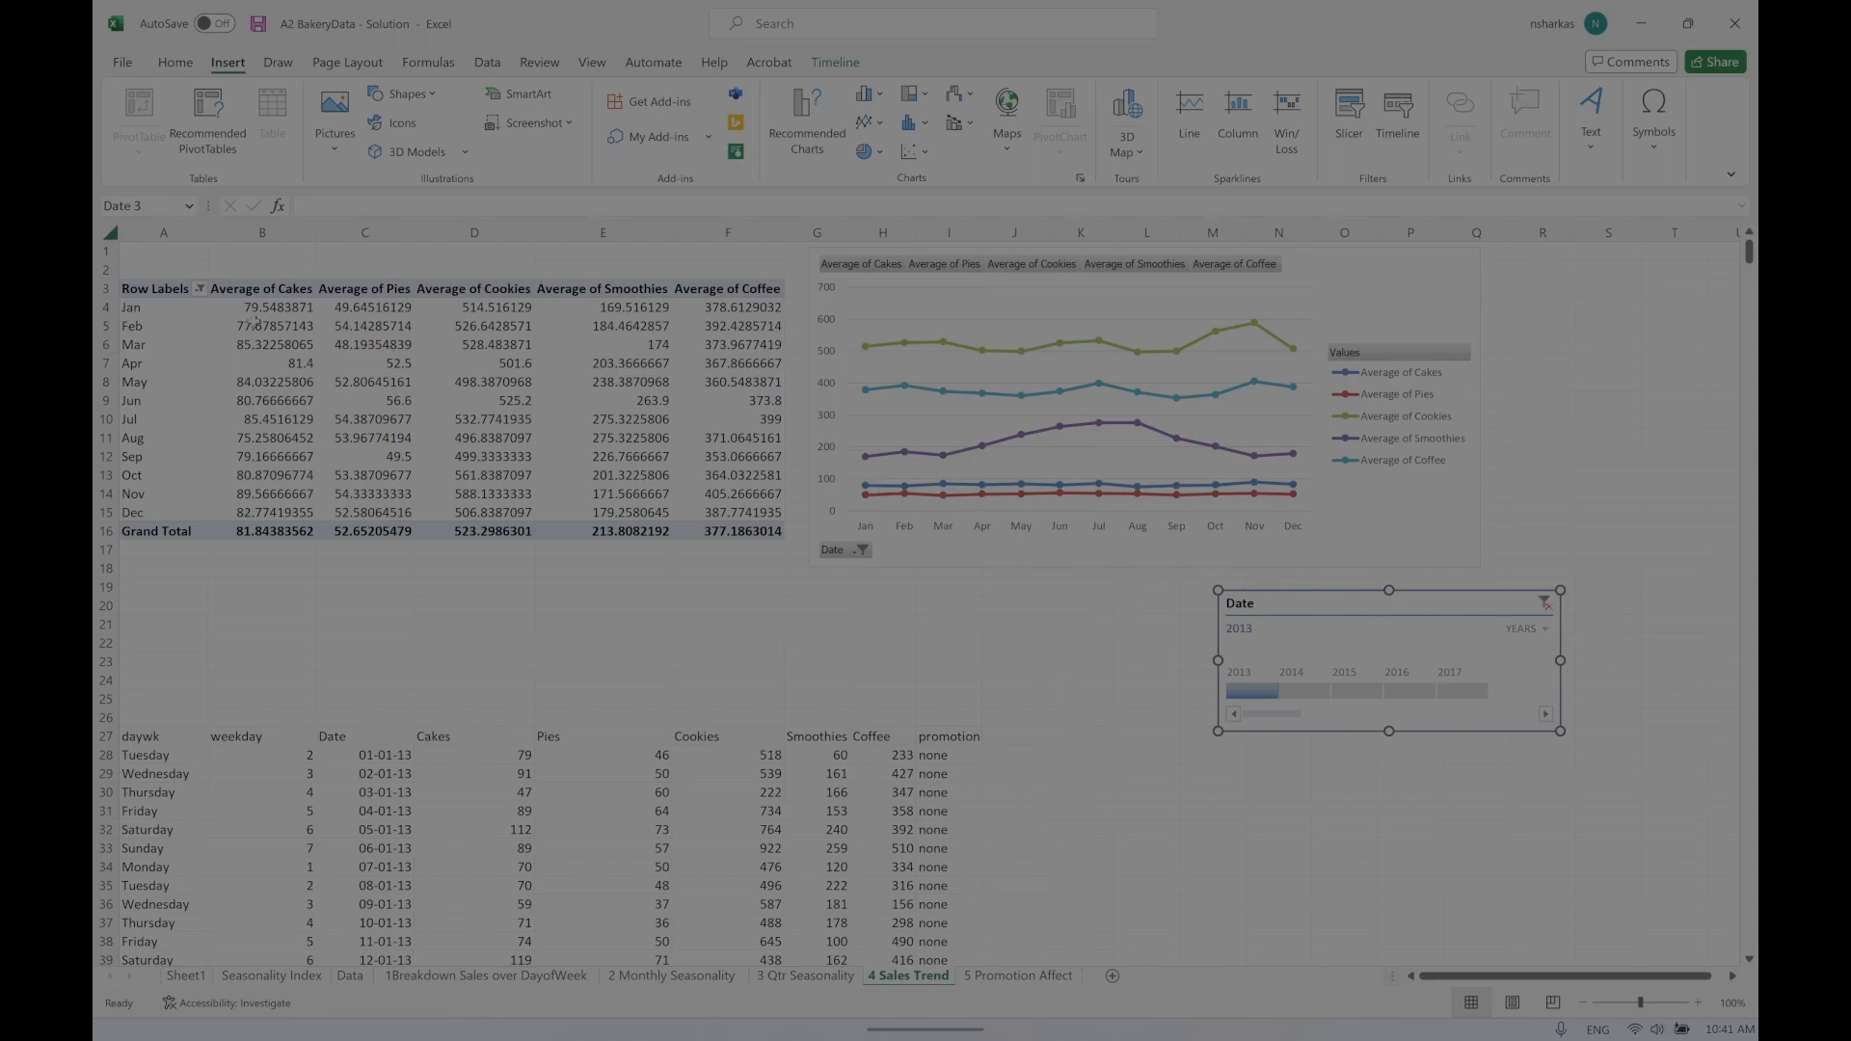
Step: Show the field list of the monthly pivot table and review its row and value fields
click(277, 309)
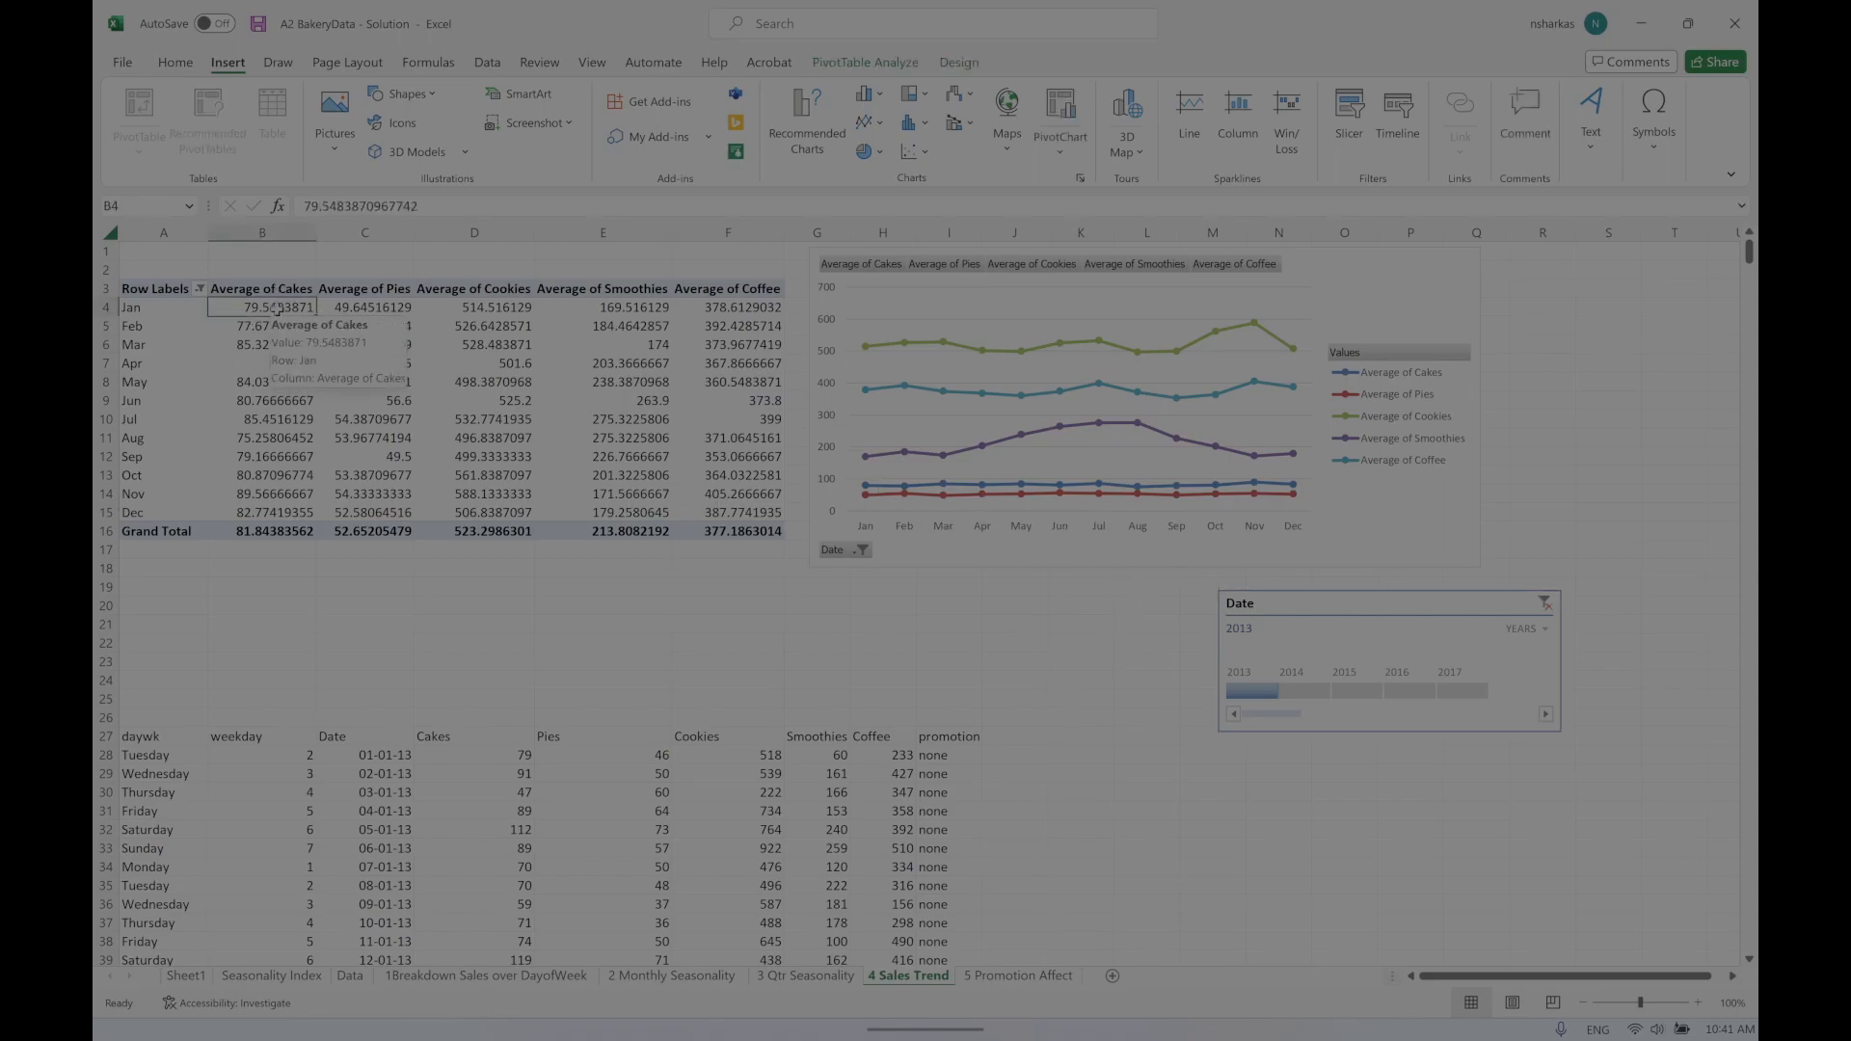
right_click(297, 307)
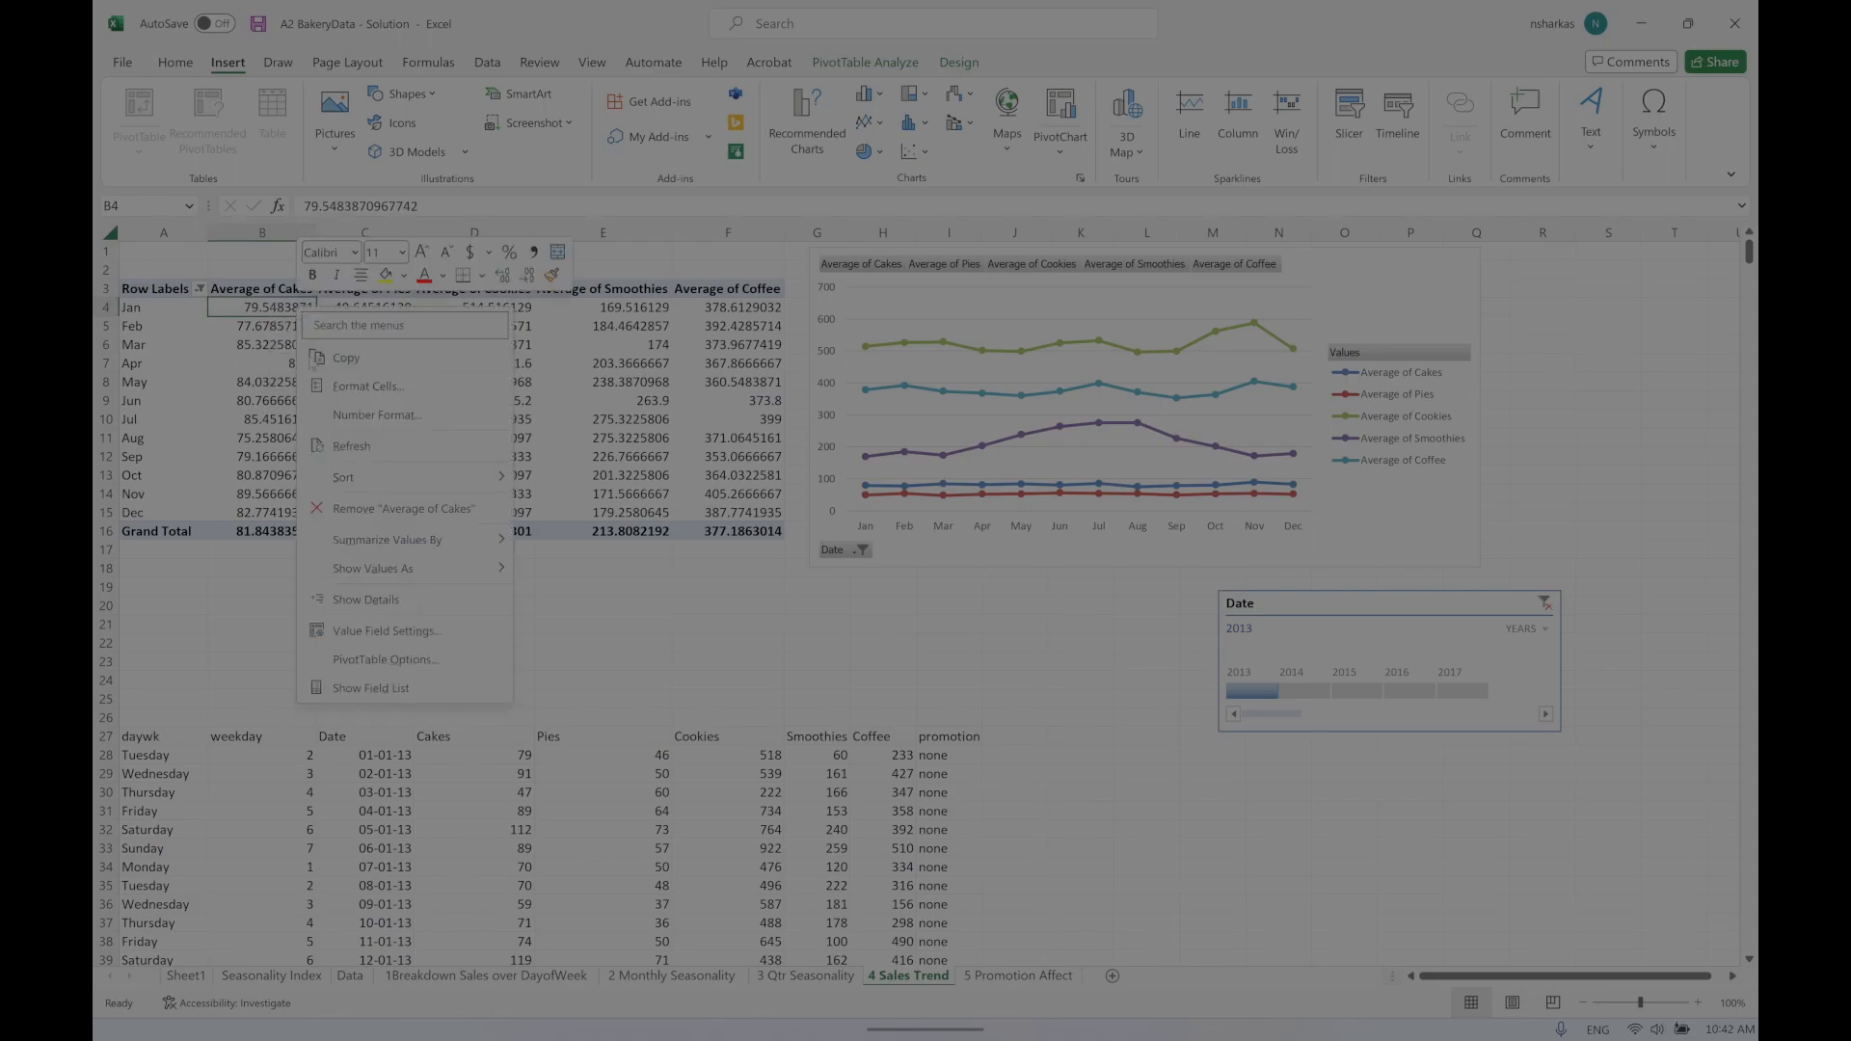
click(367, 690)
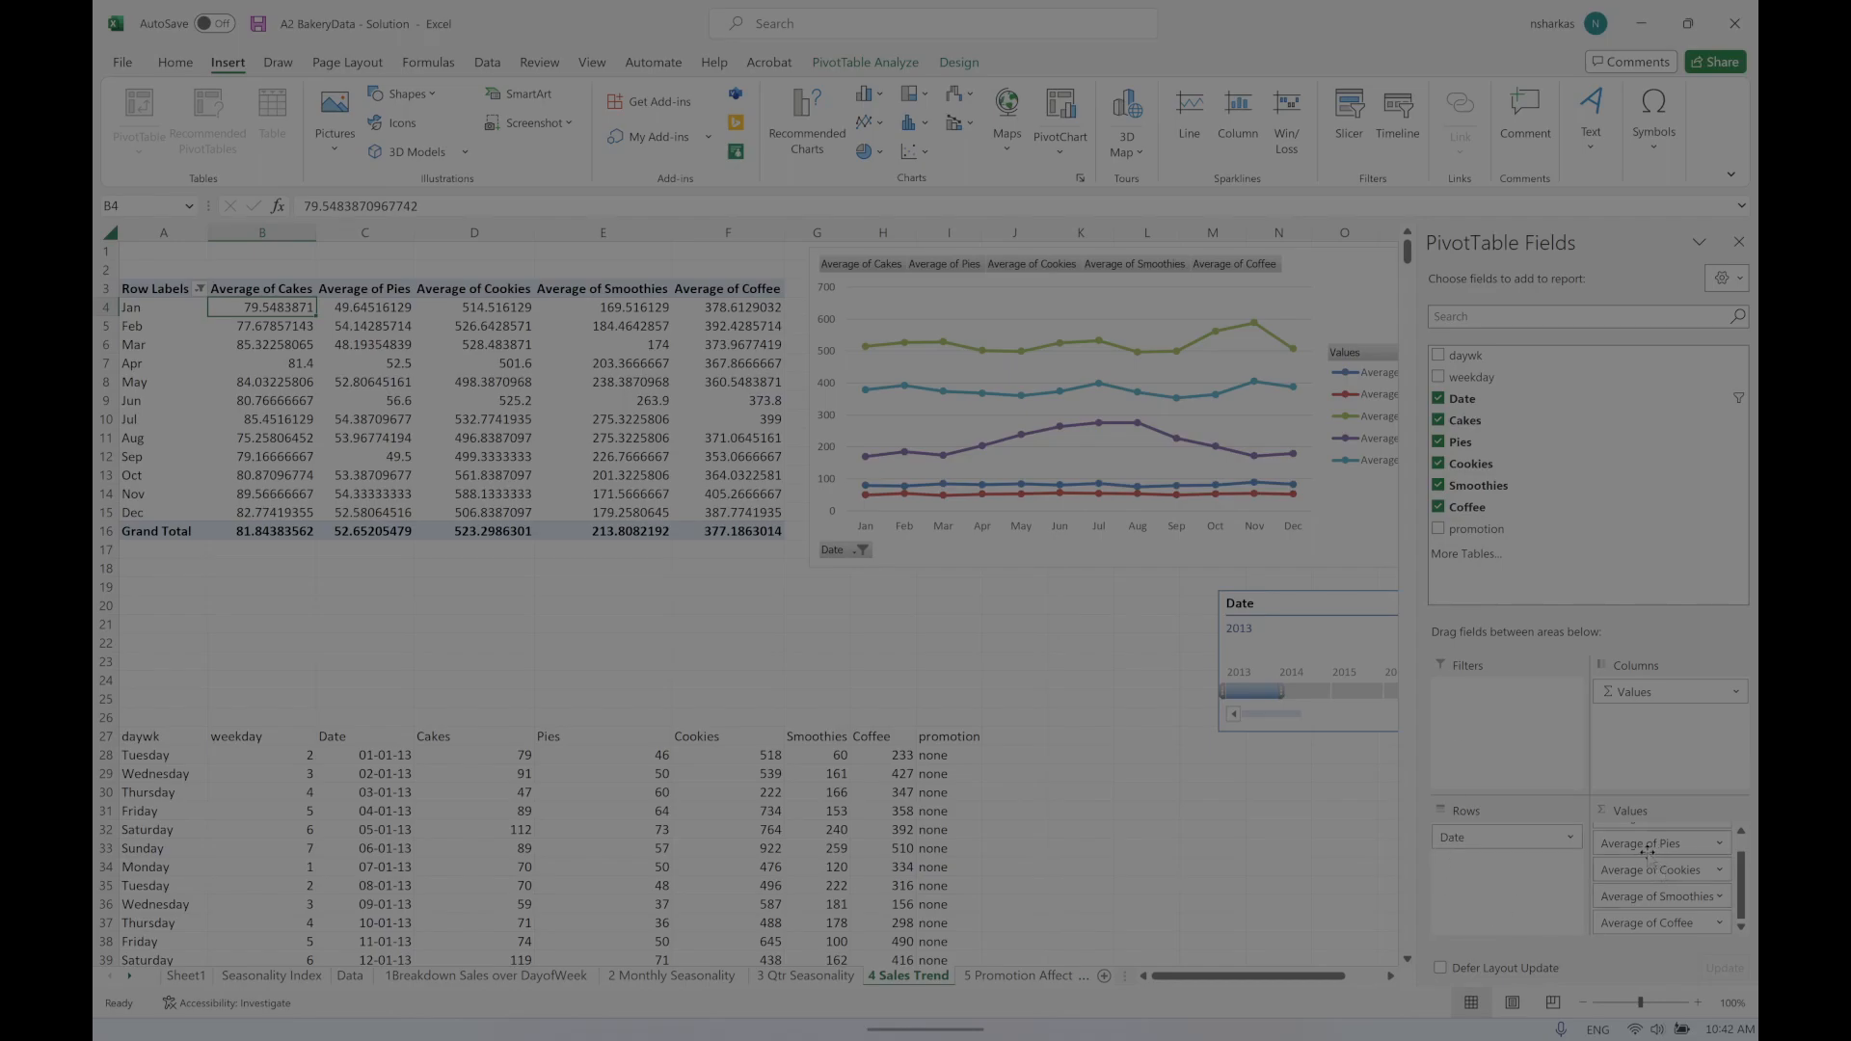
click(892, 585)
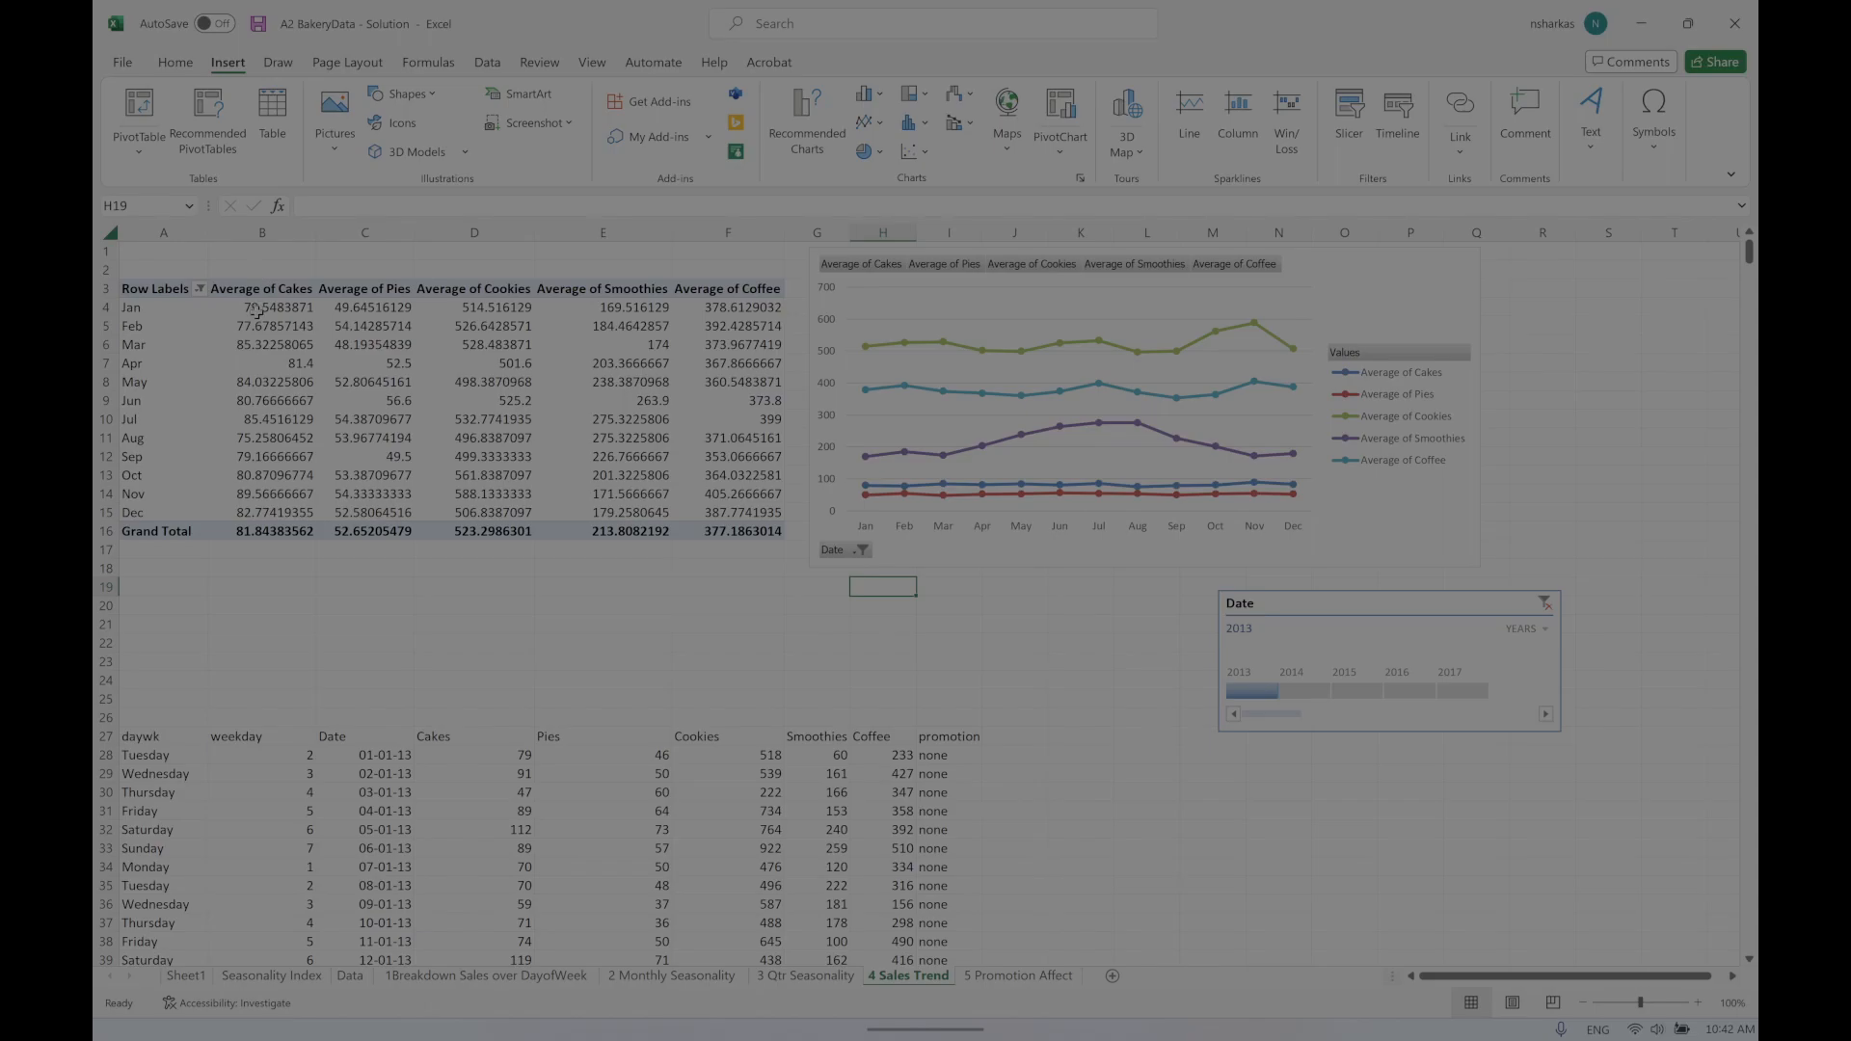
Step: Format all the pivot table's averages, including the grand total, in dollar accounting format with two decimals
drag(256, 311, 734, 525)
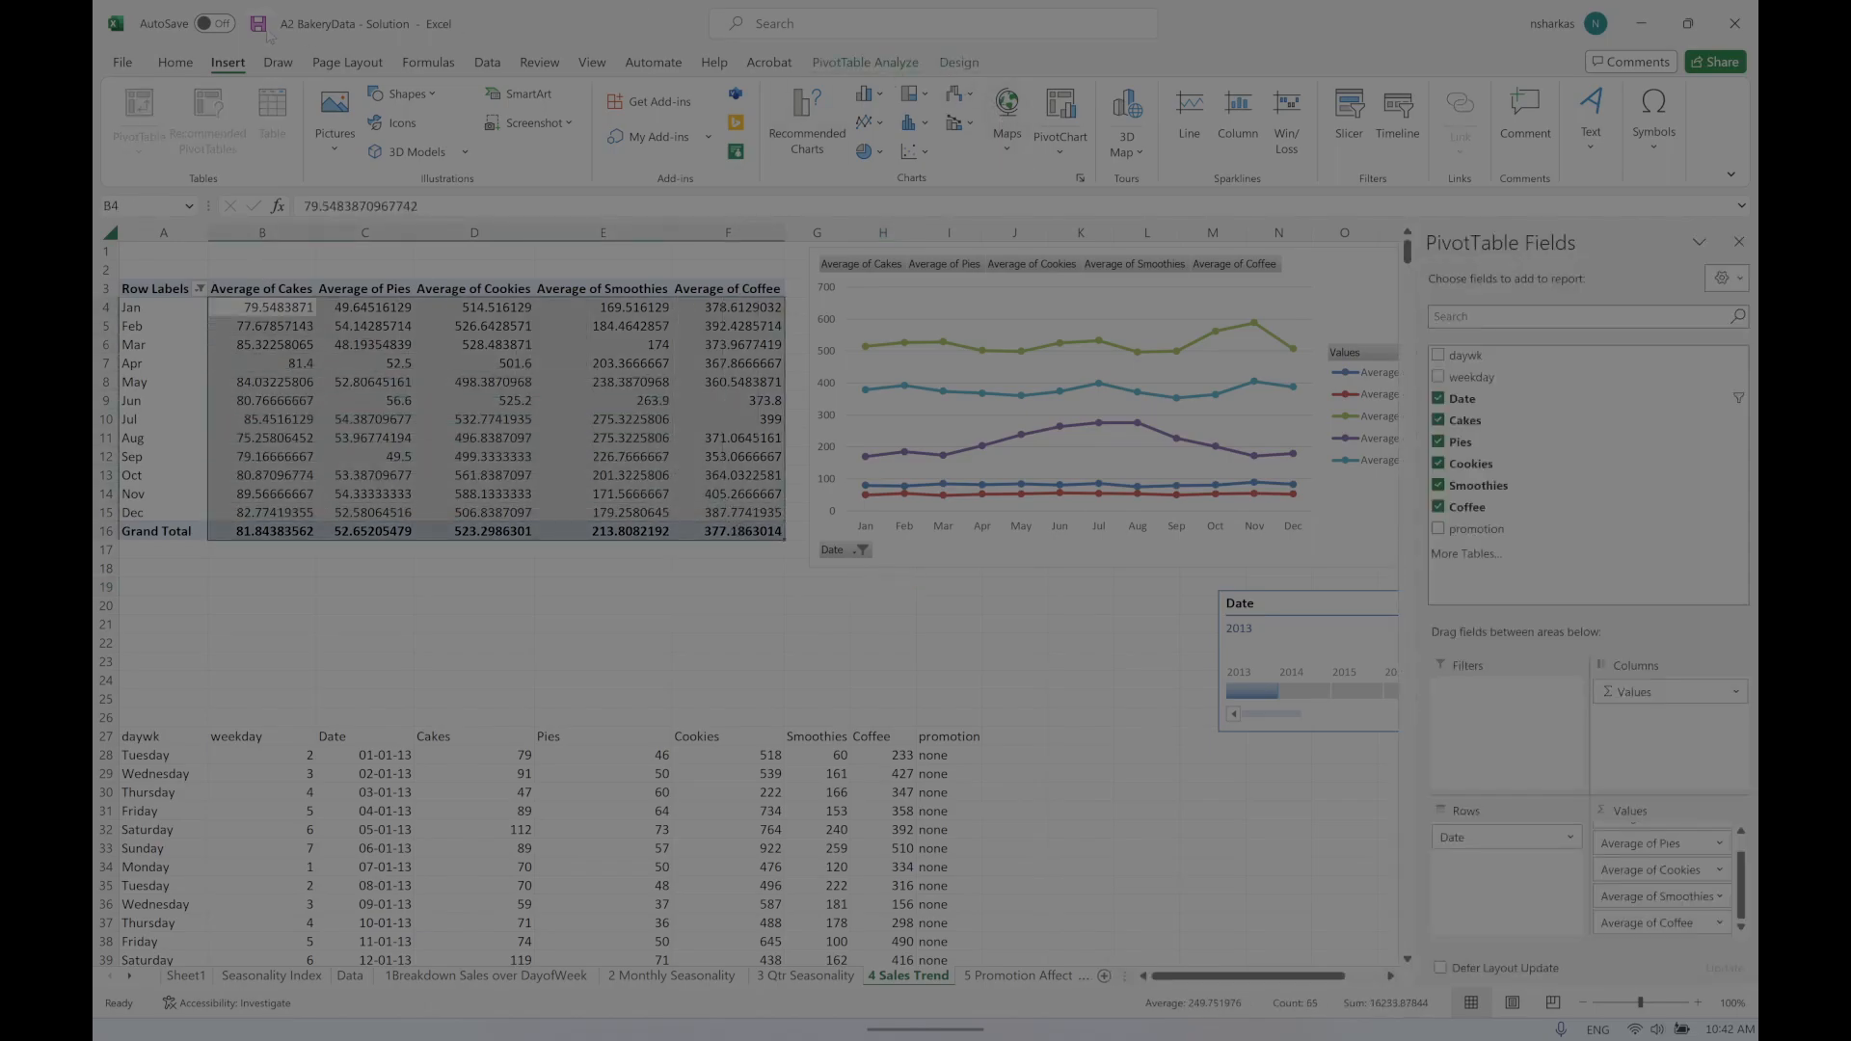
click(176, 65)
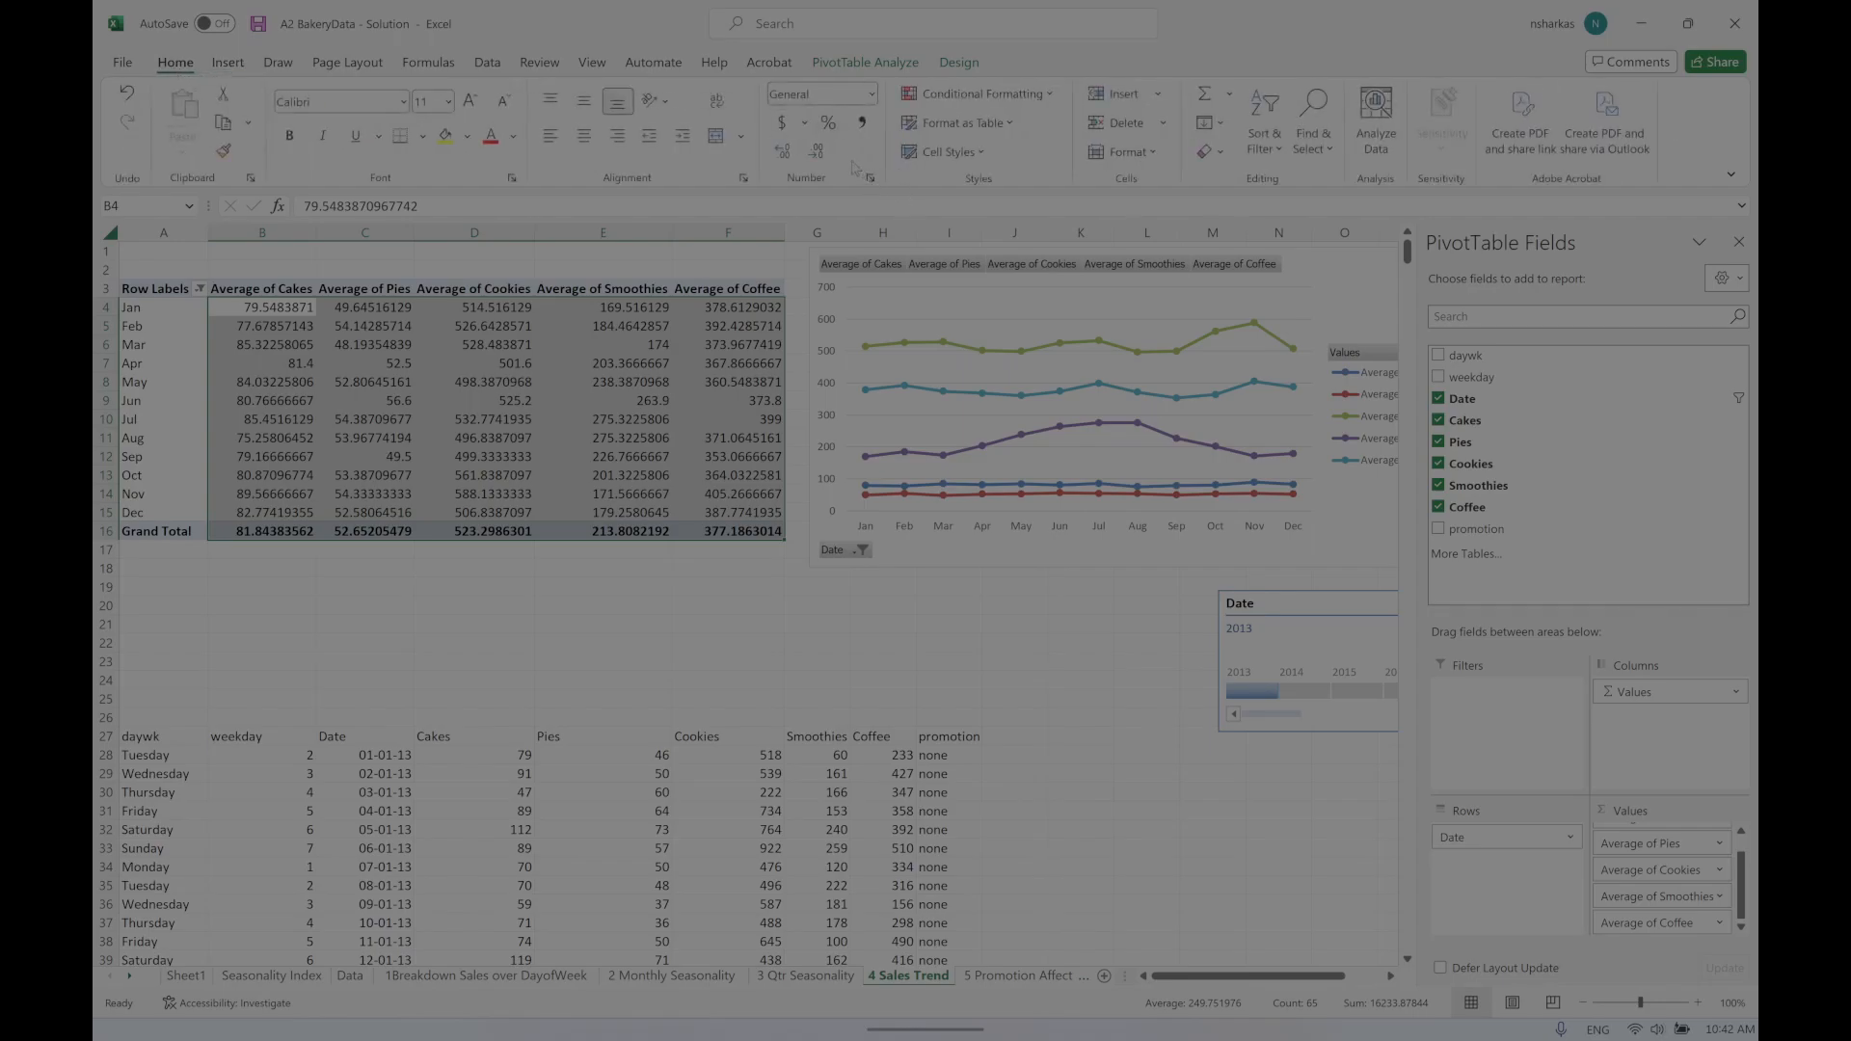
click(816, 151)
click(816, 152)
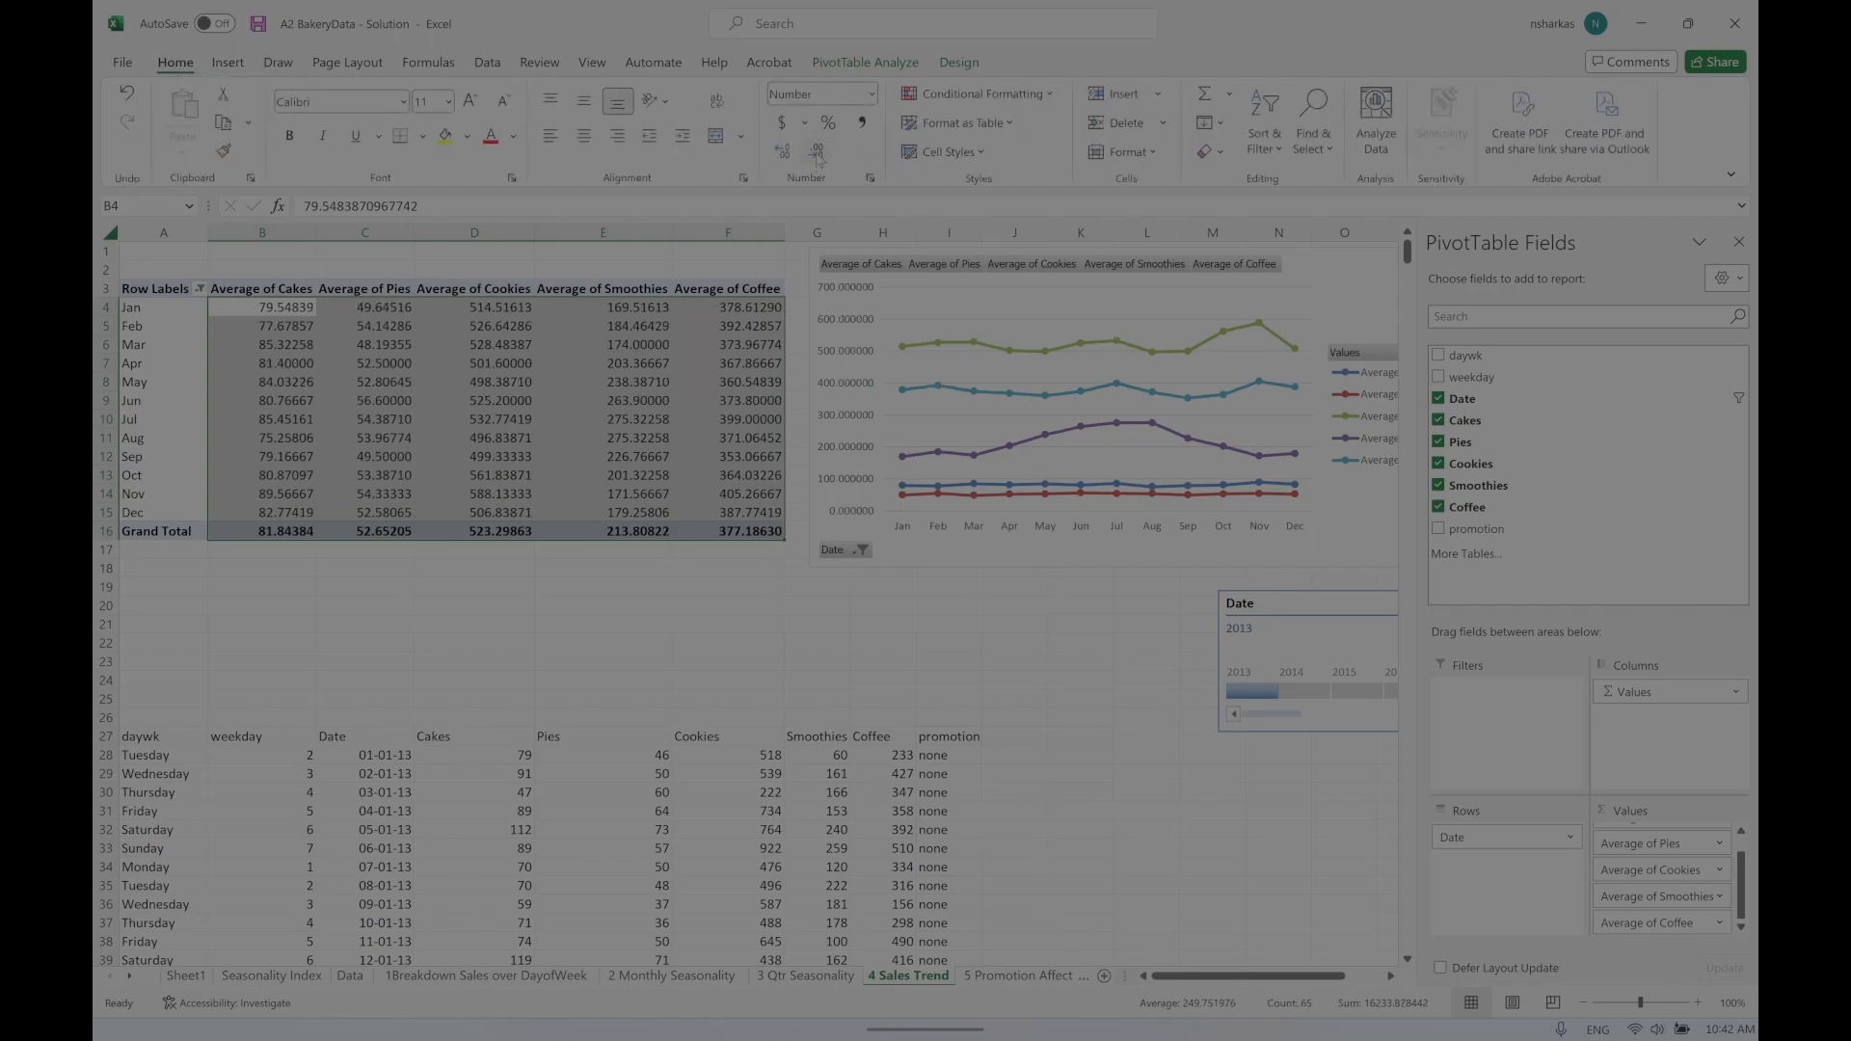
click(816, 153)
click(817, 152)
click(817, 152)
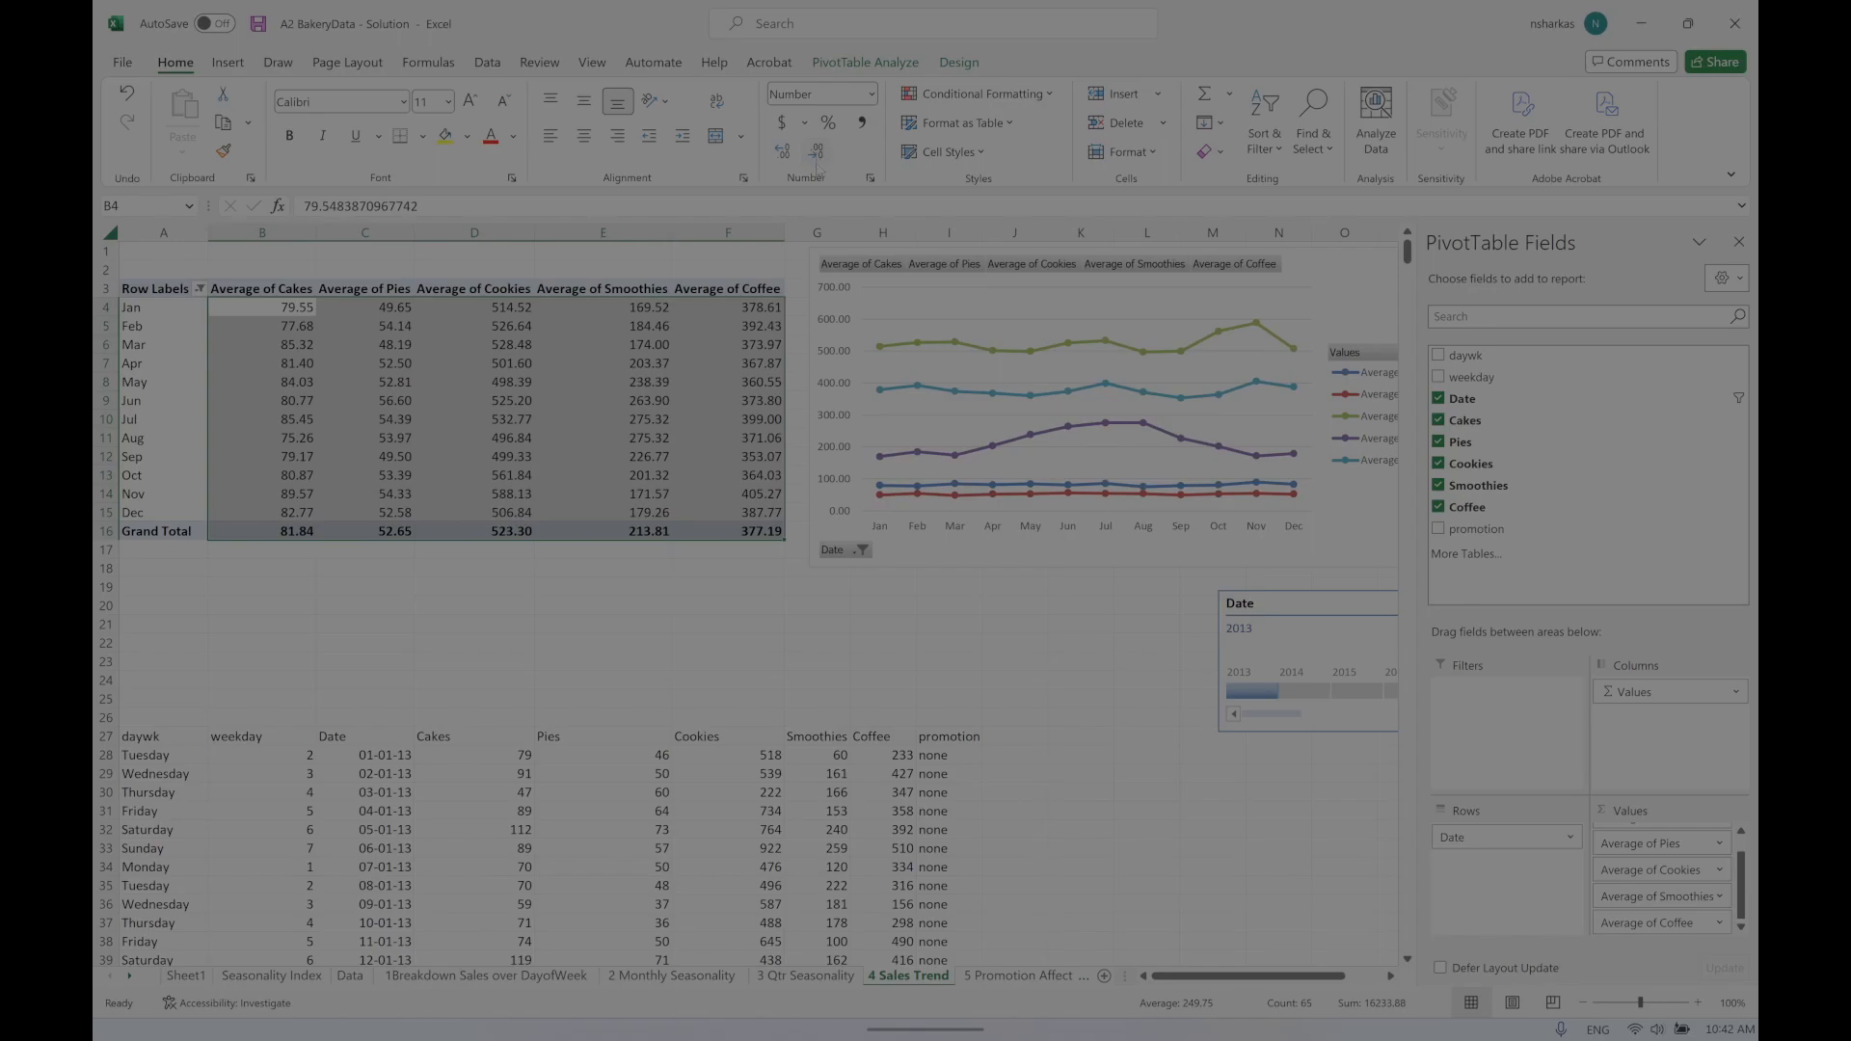
click(788, 123)
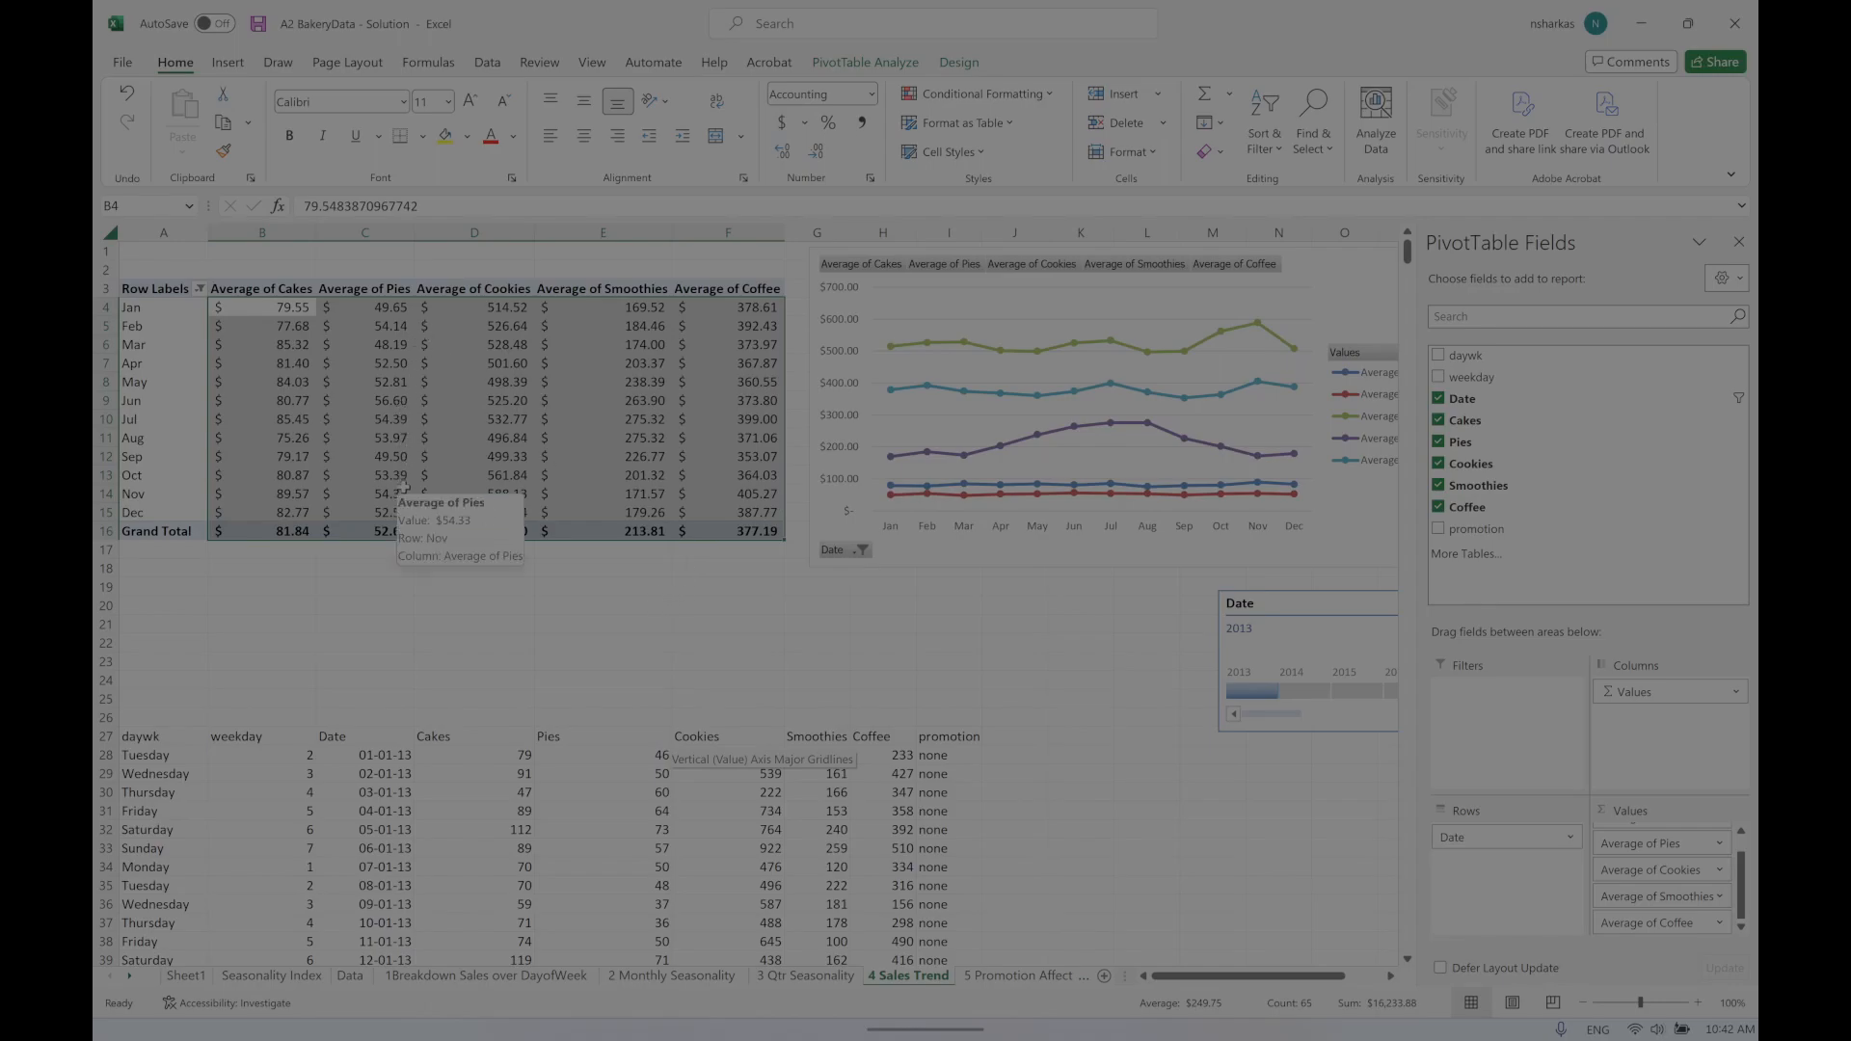
click(962, 342)
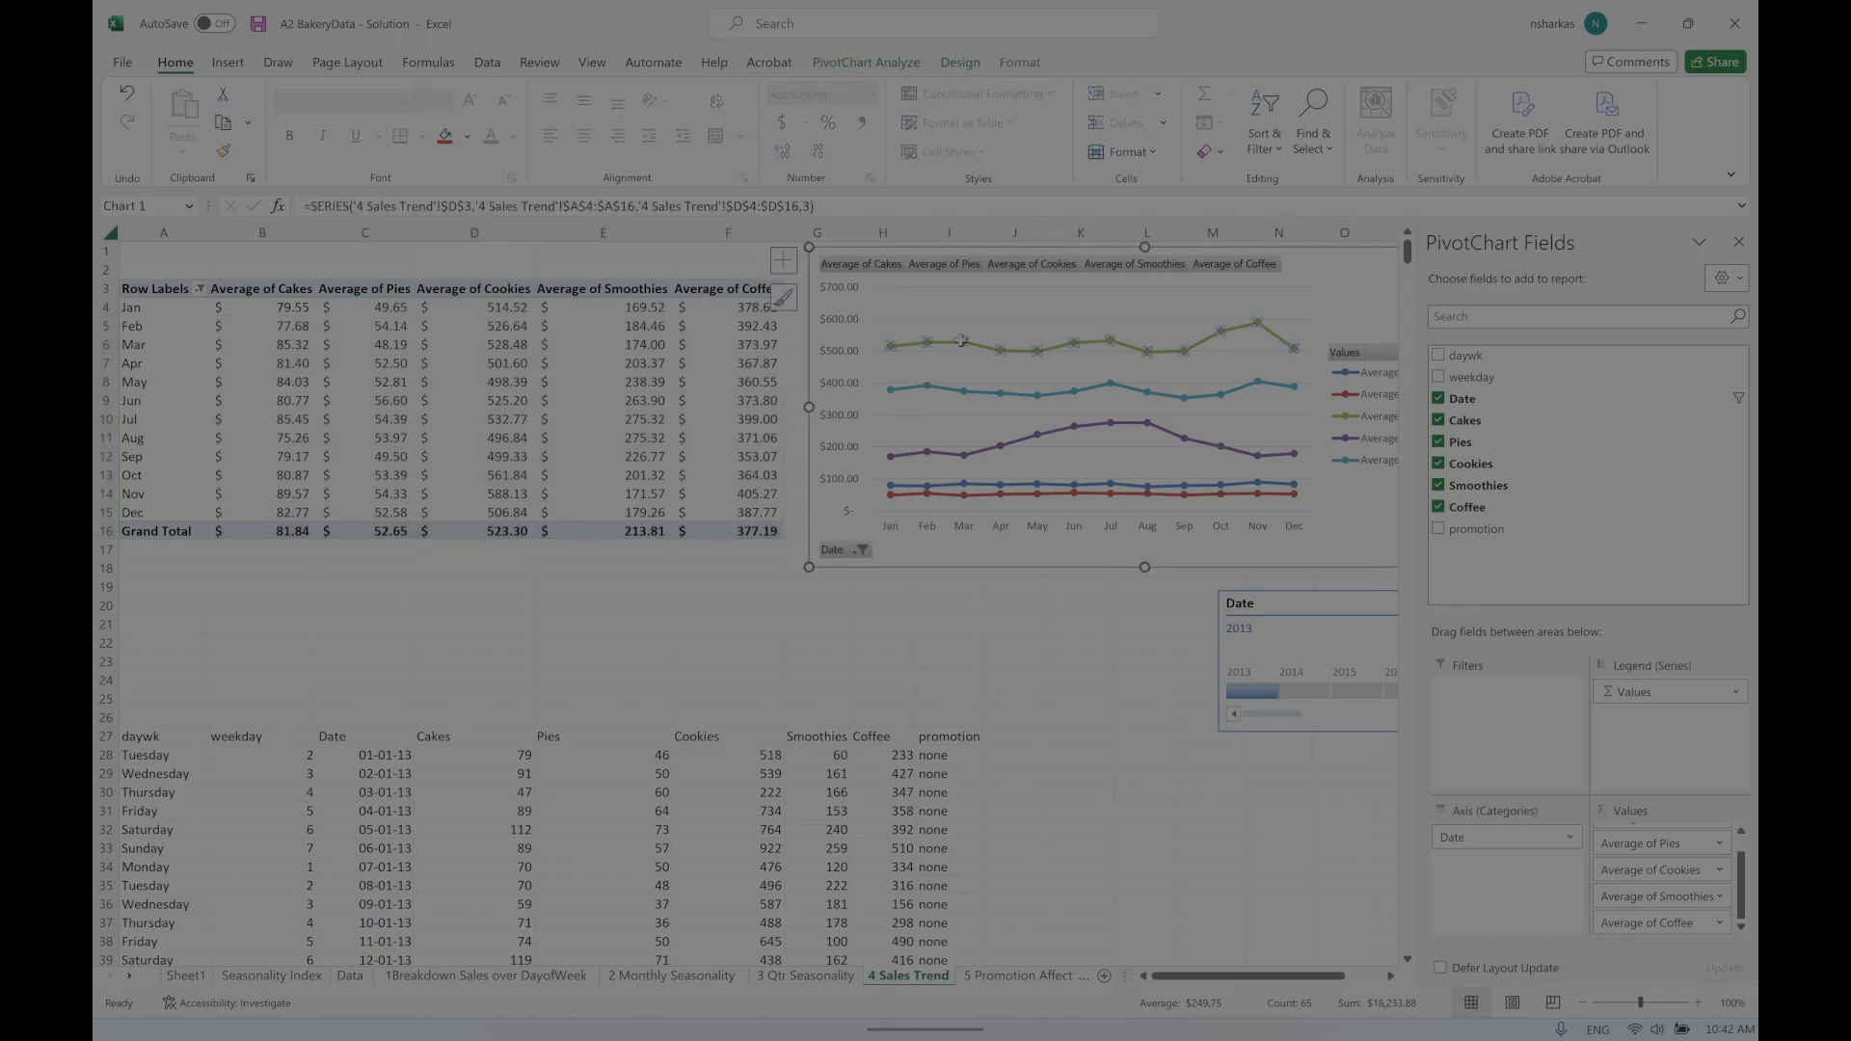
click(1078, 639)
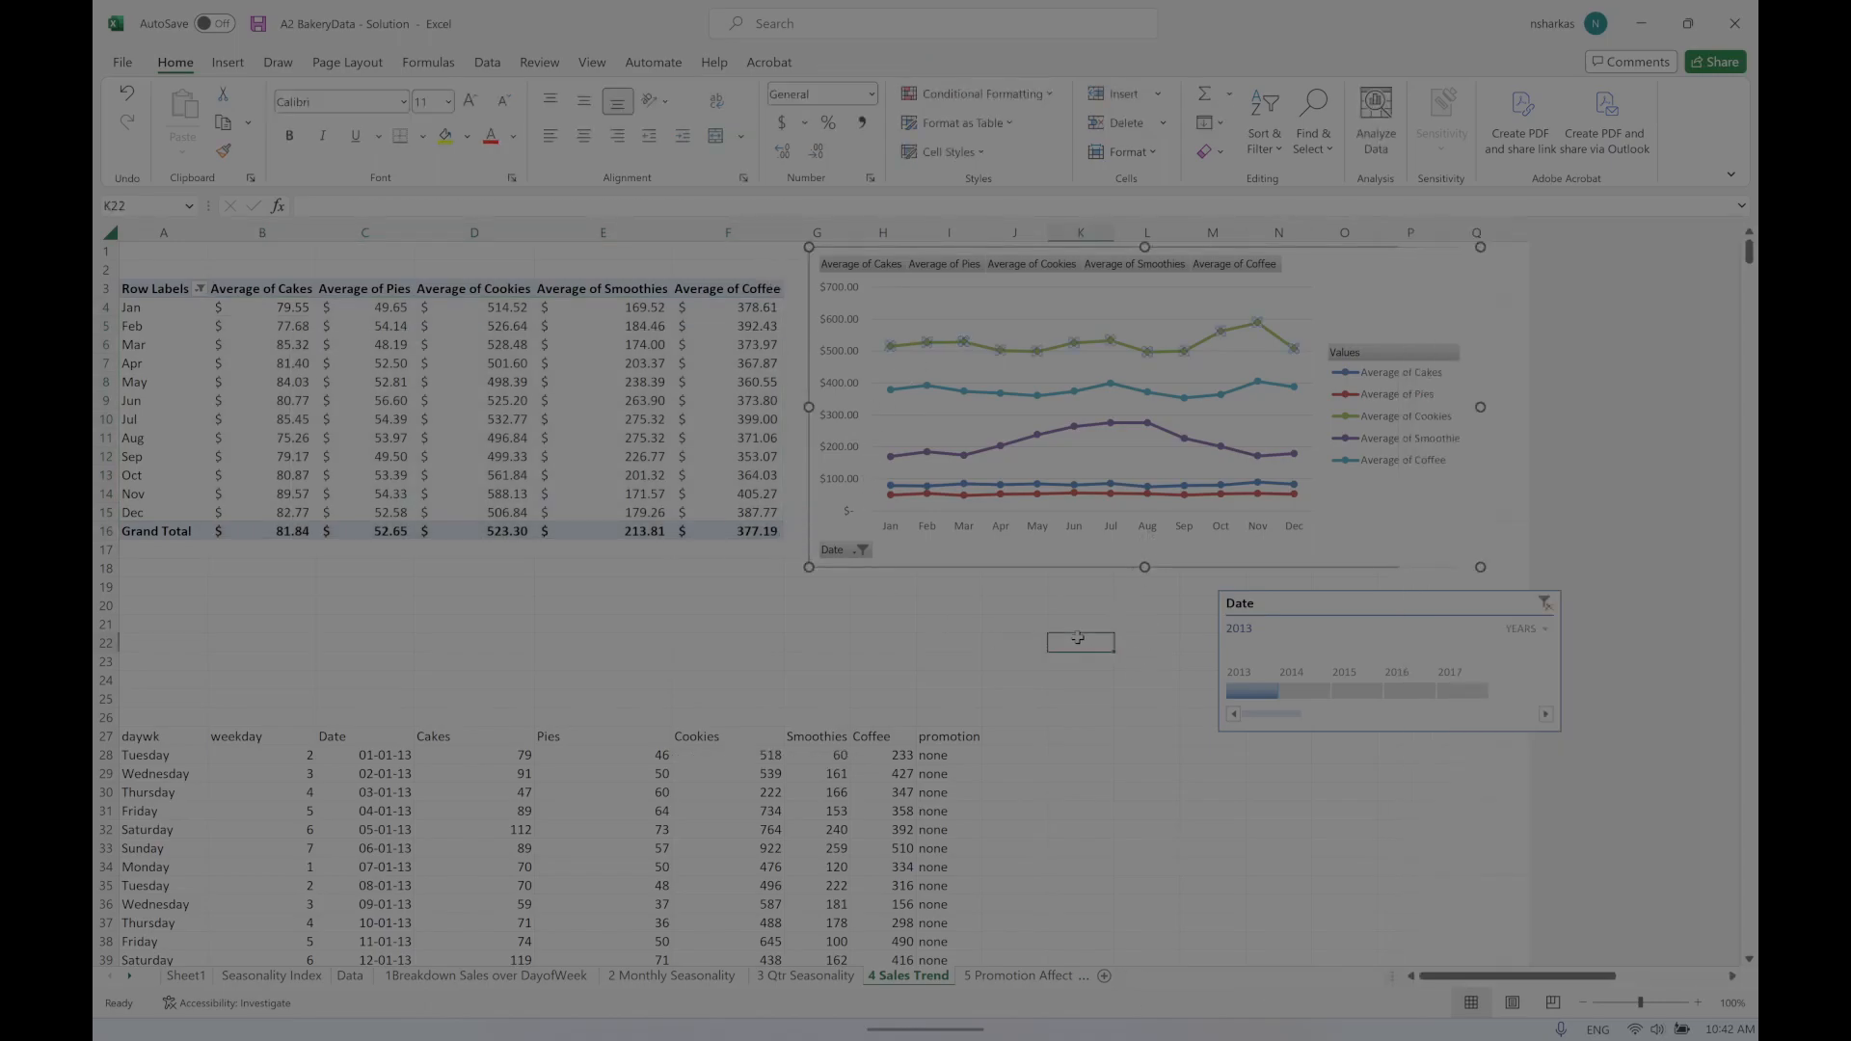
click(154, 310)
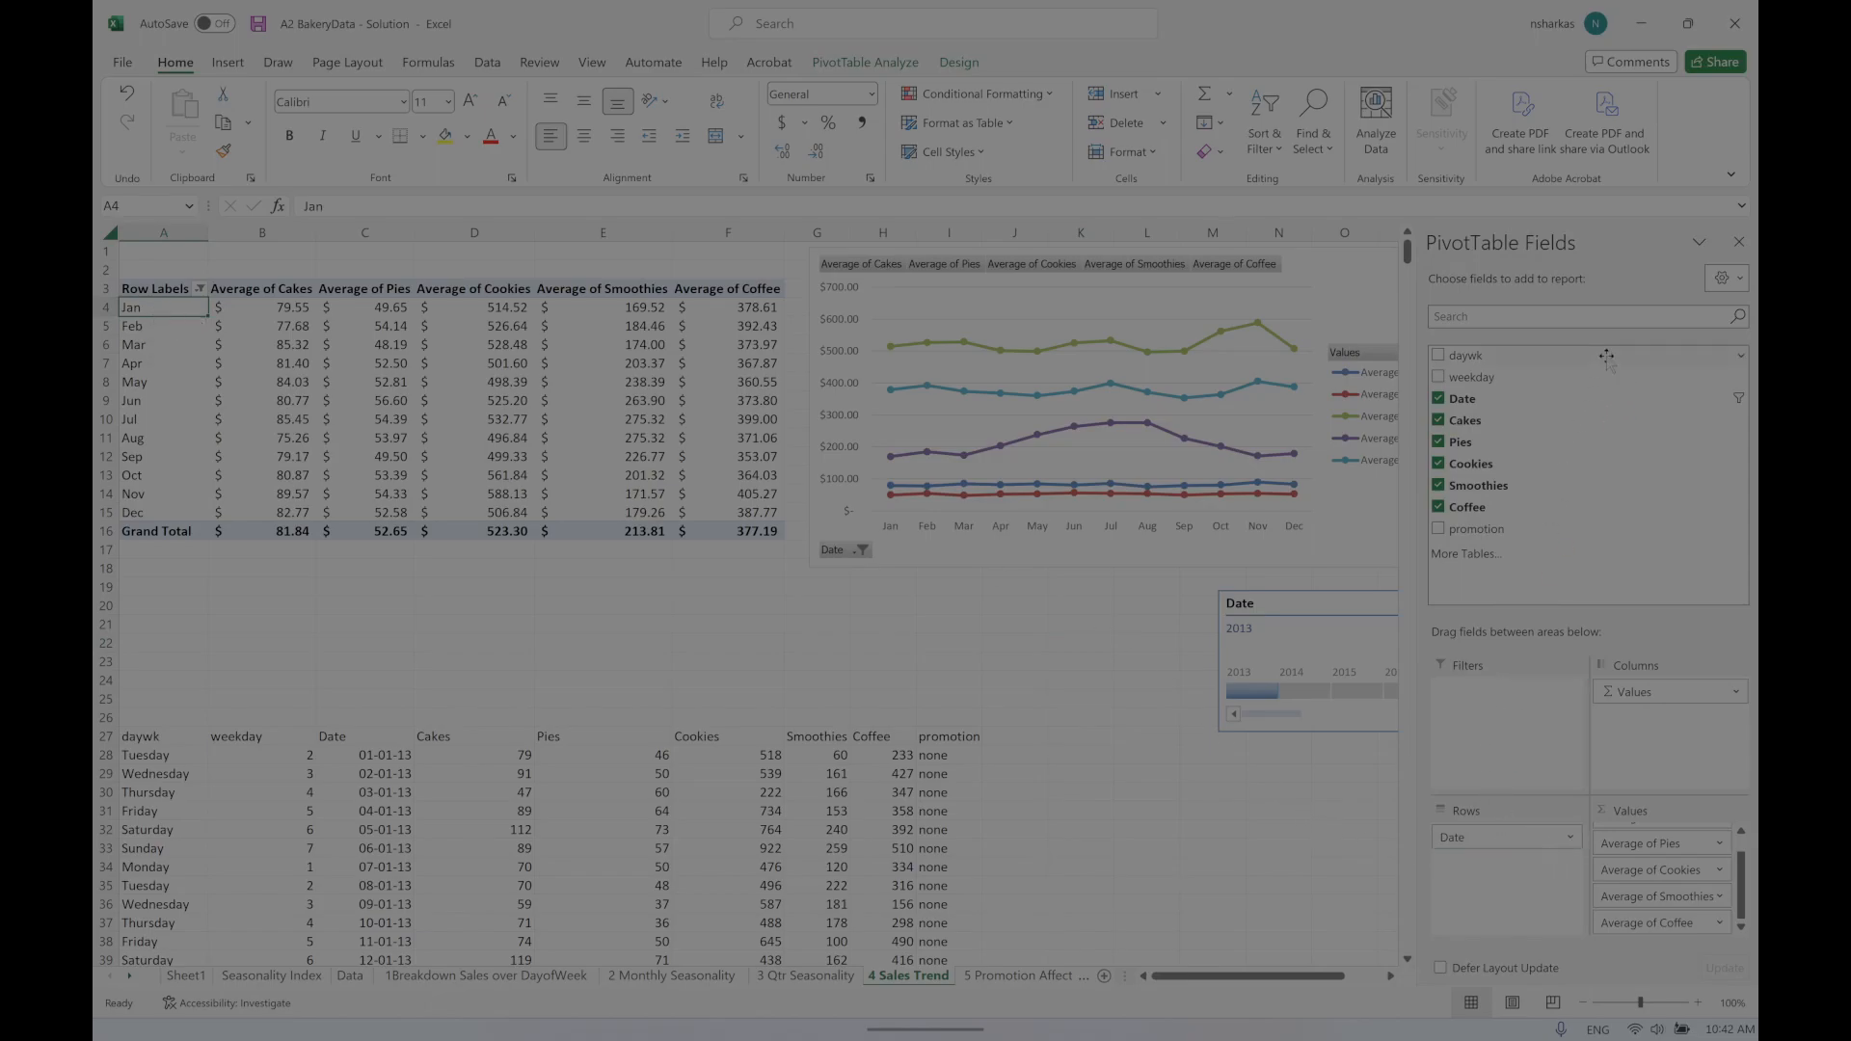
drag(1606, 357, 1606, 357)
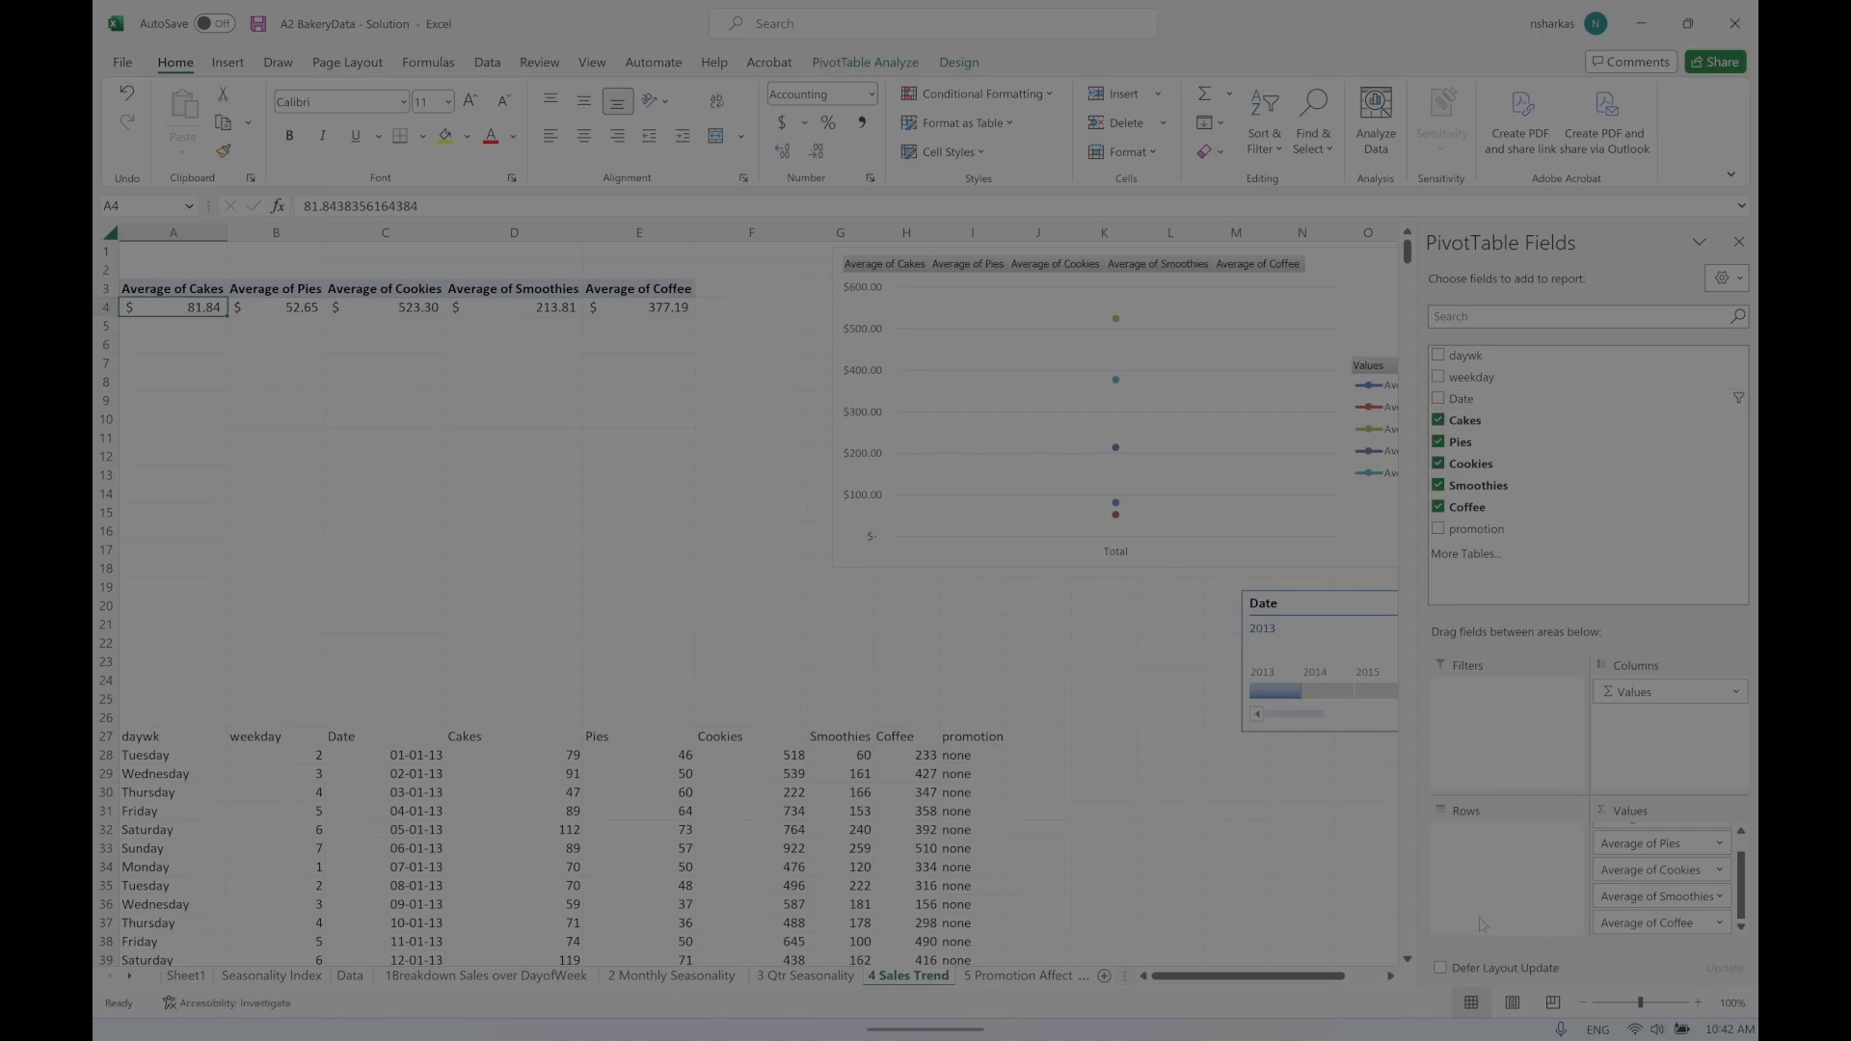
key(ctrl+z)
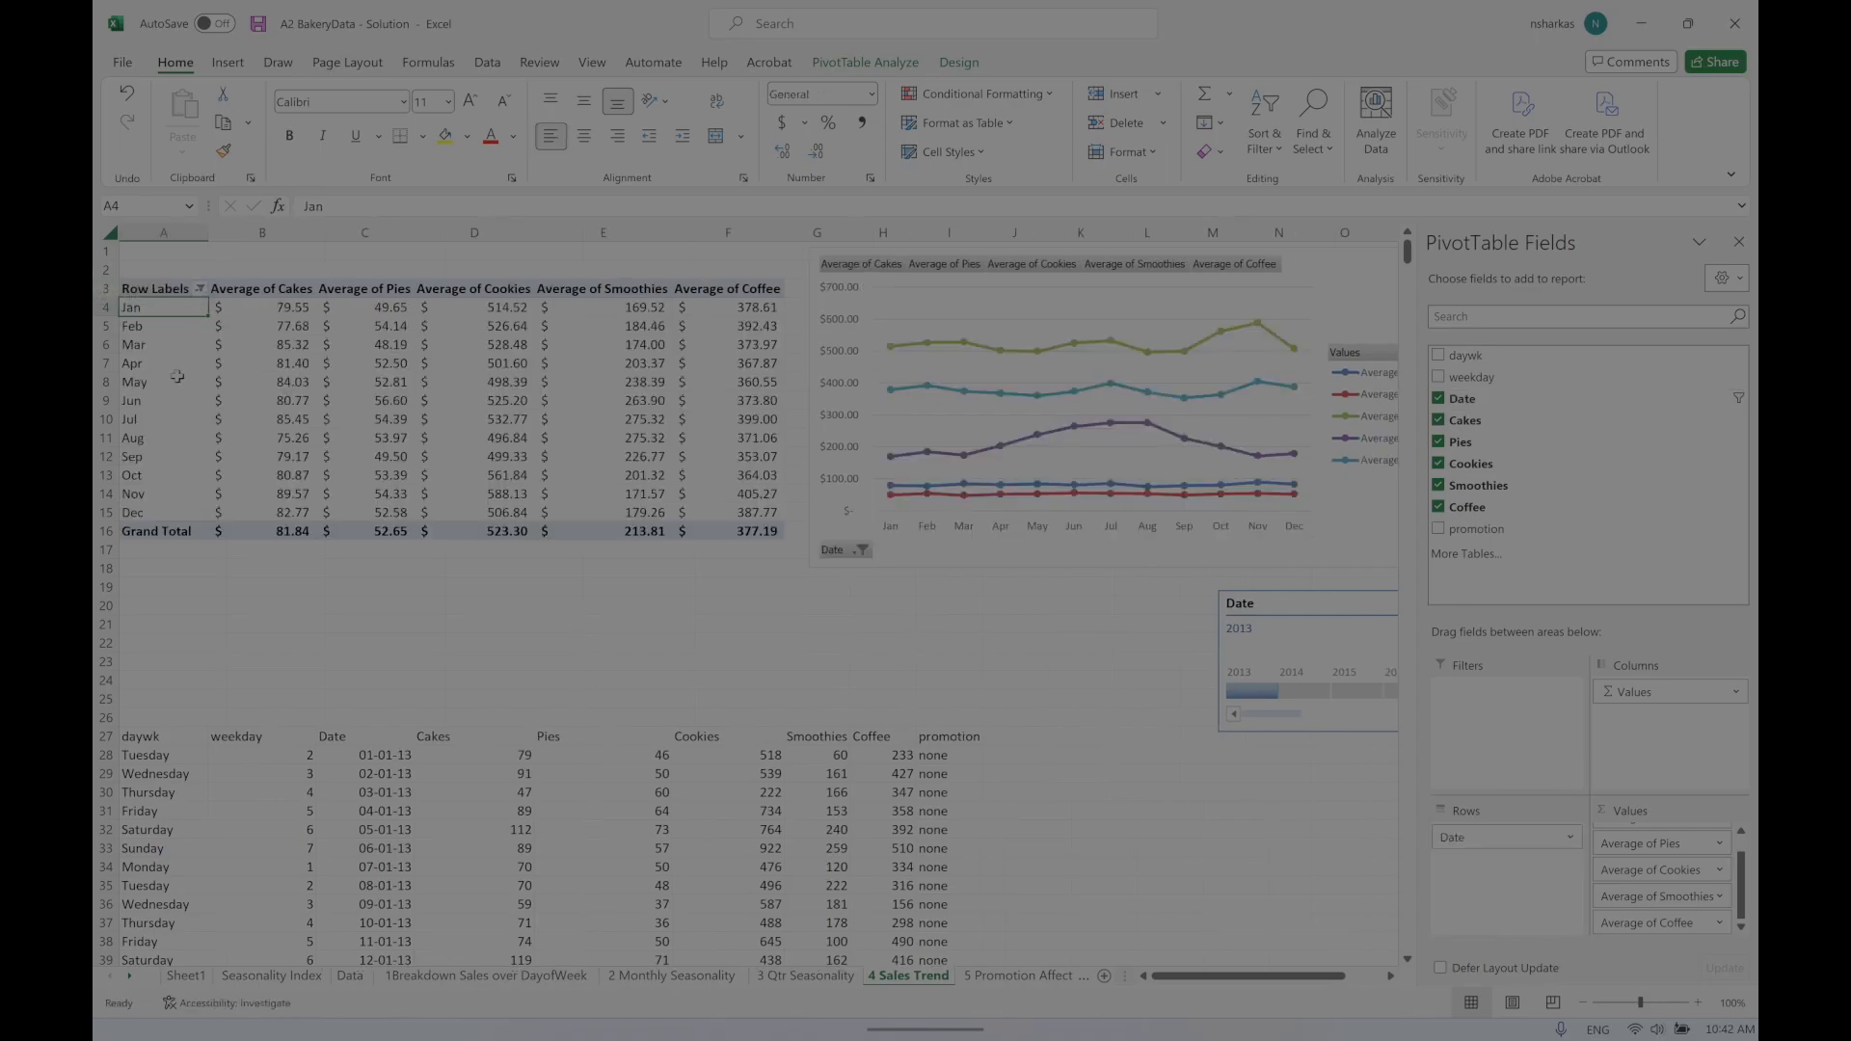
click(1568, 838)
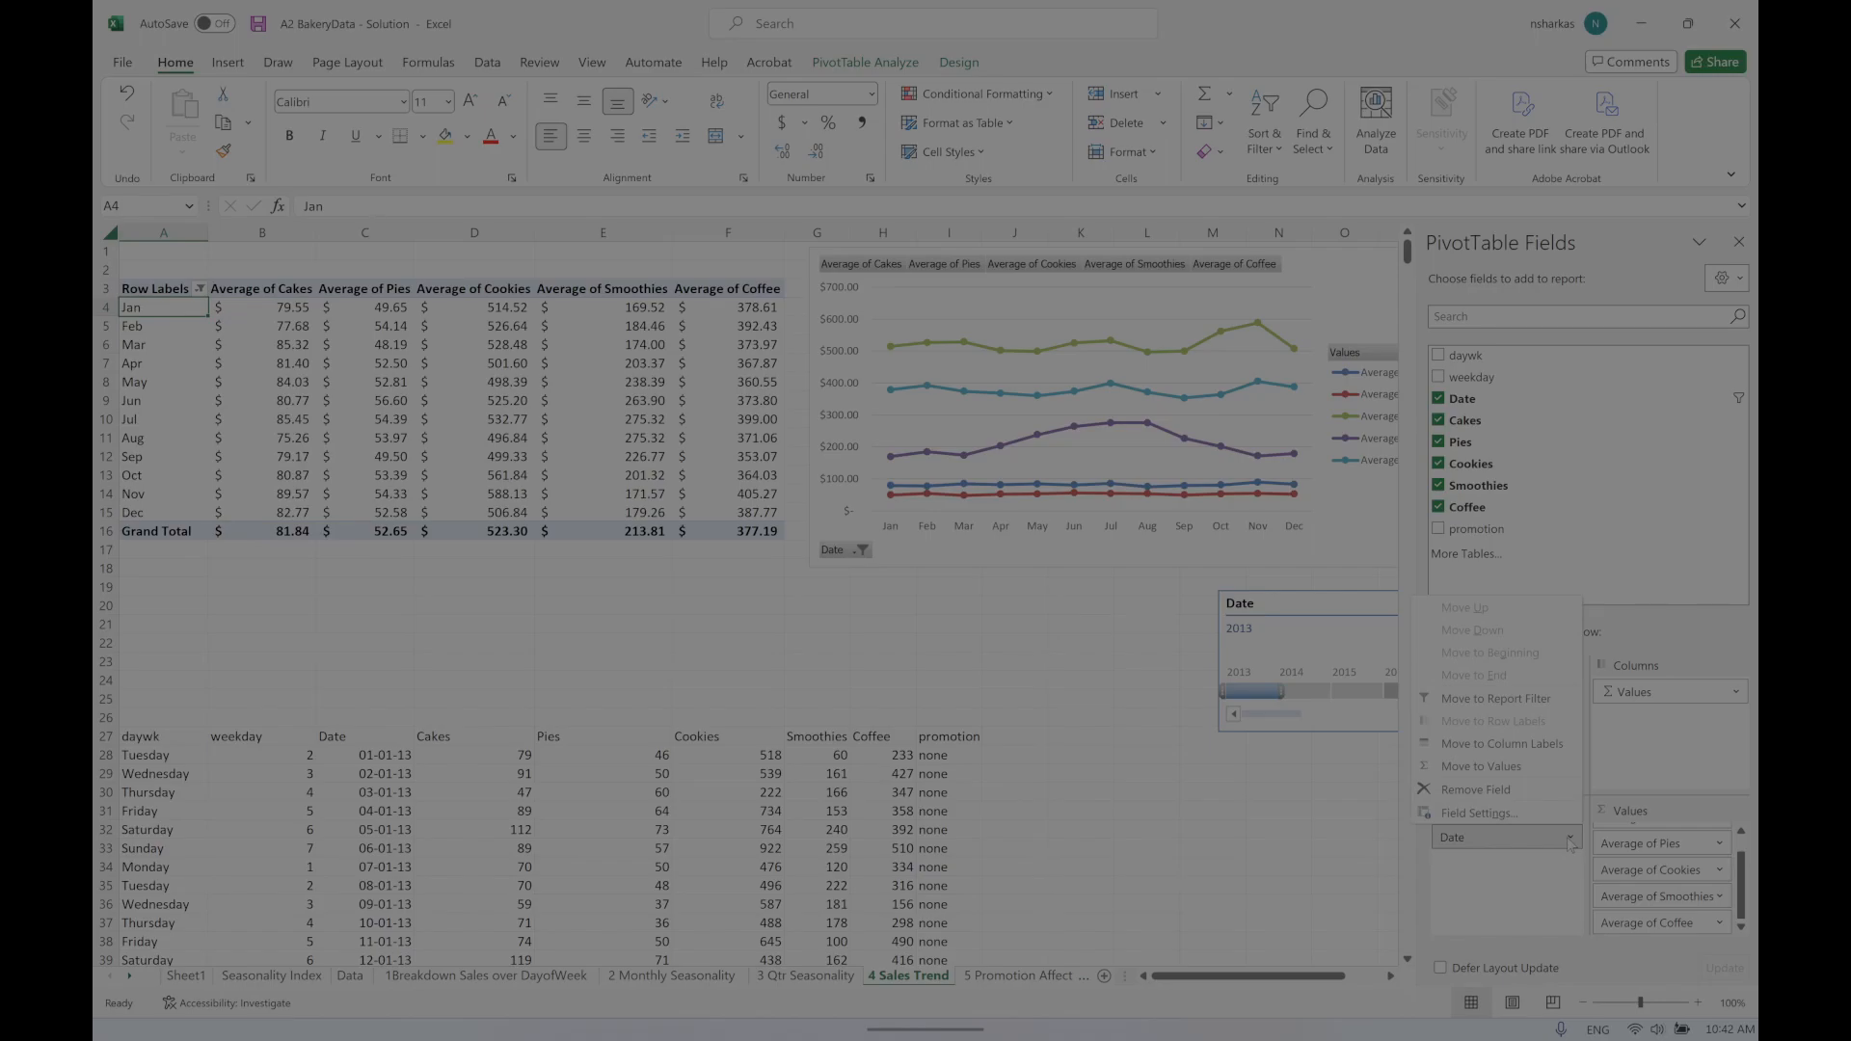
click(1571, 838)
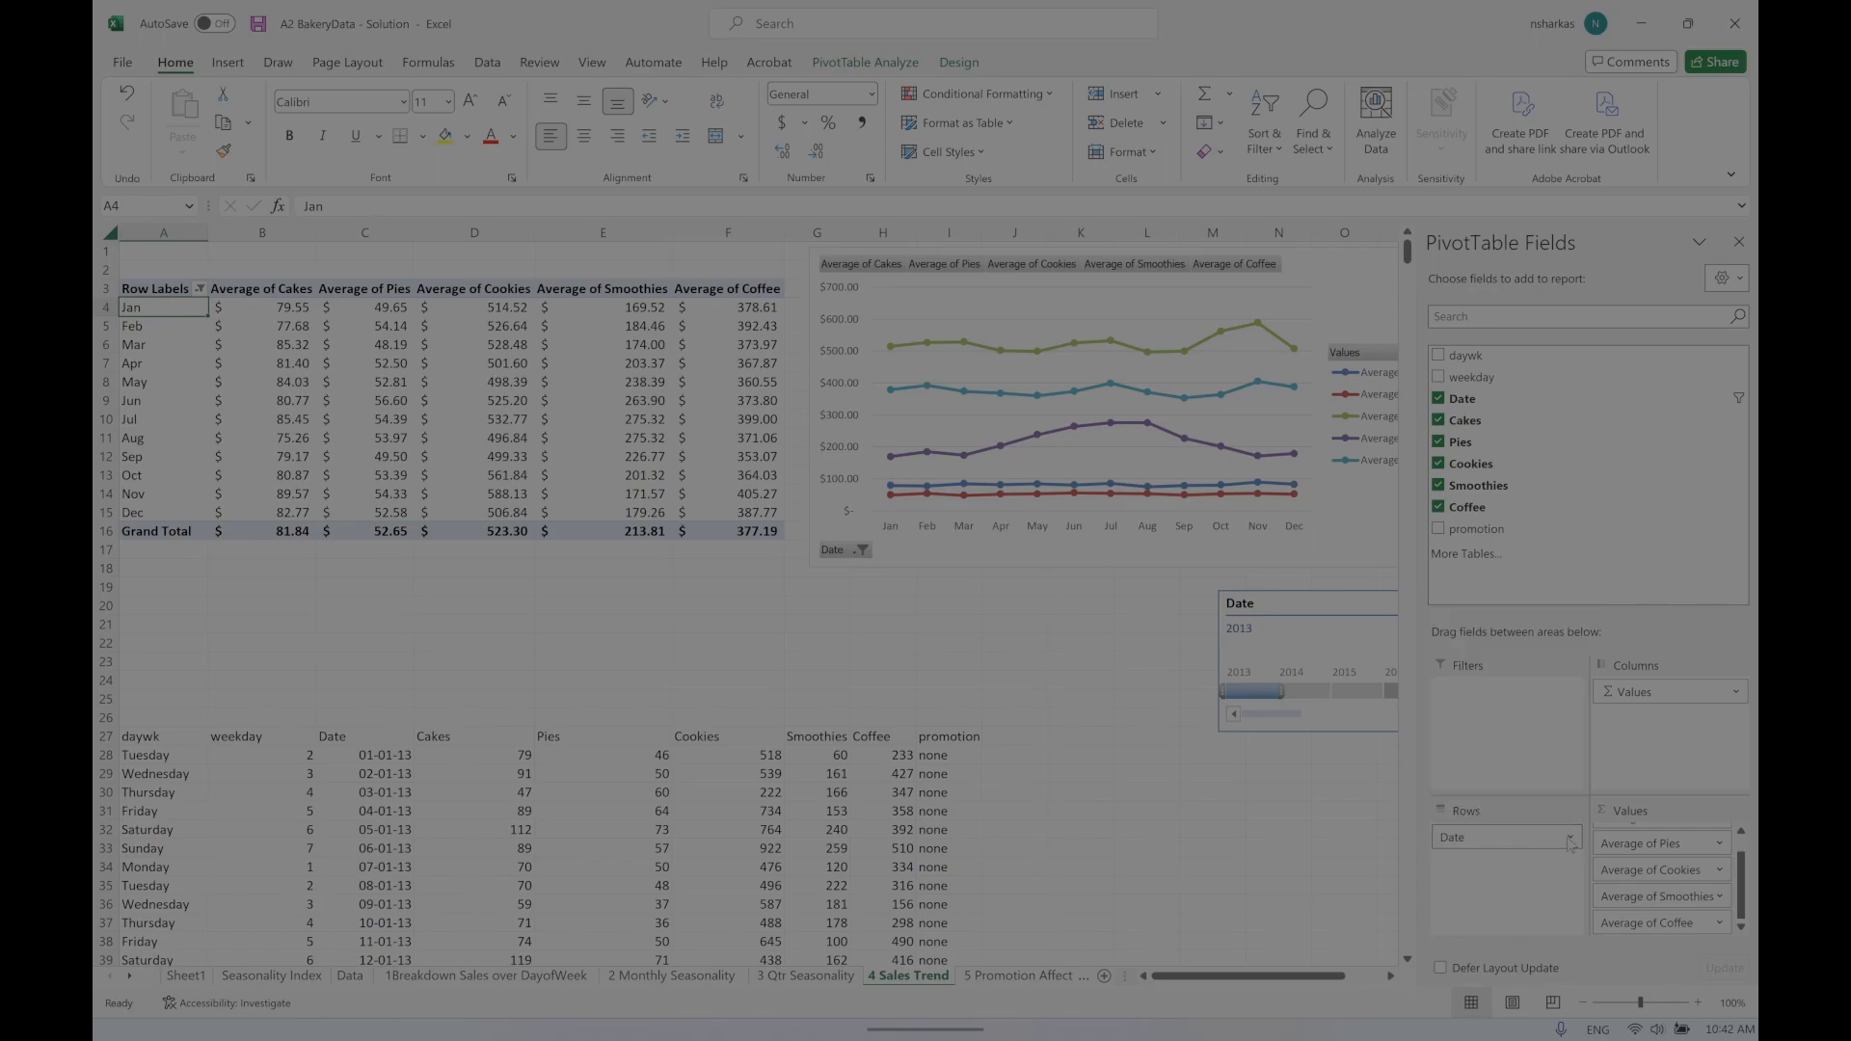
Step: Group the pivot table's Date row labels by Months, Quarters and Years
right_click(174, 301)
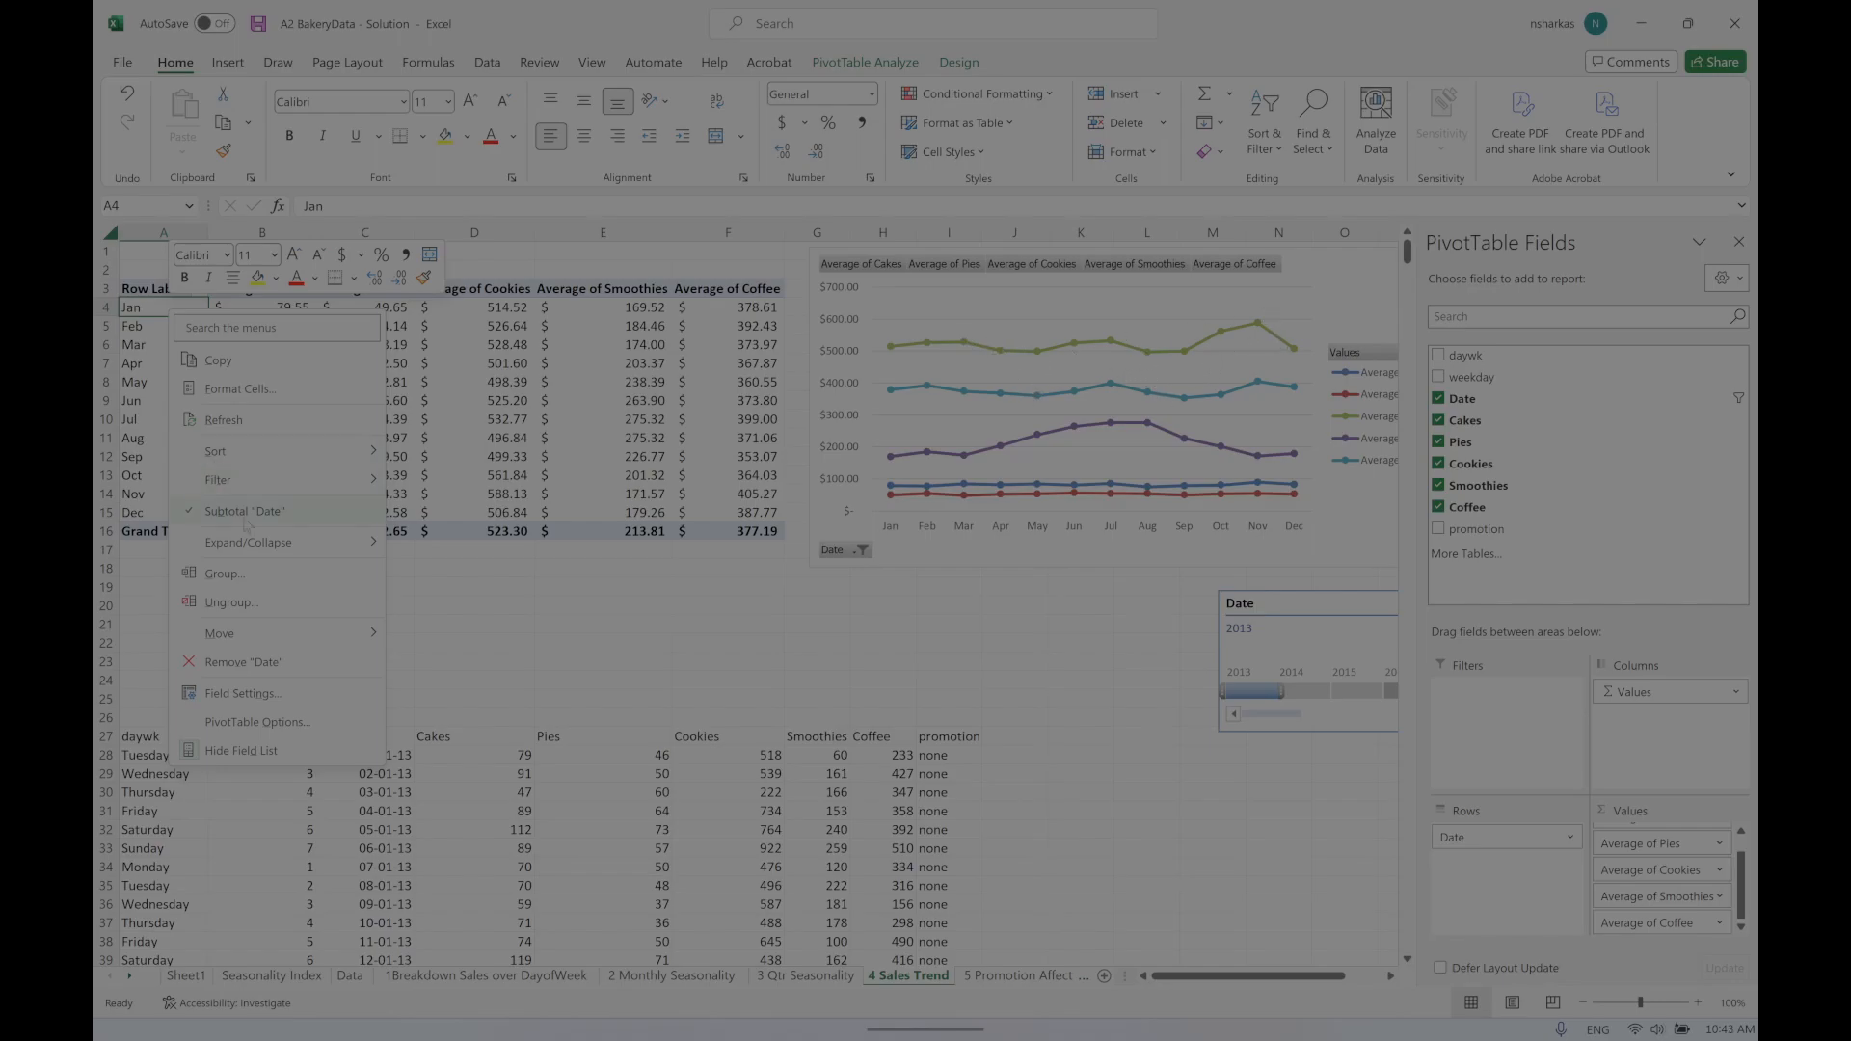
click(222, 574)
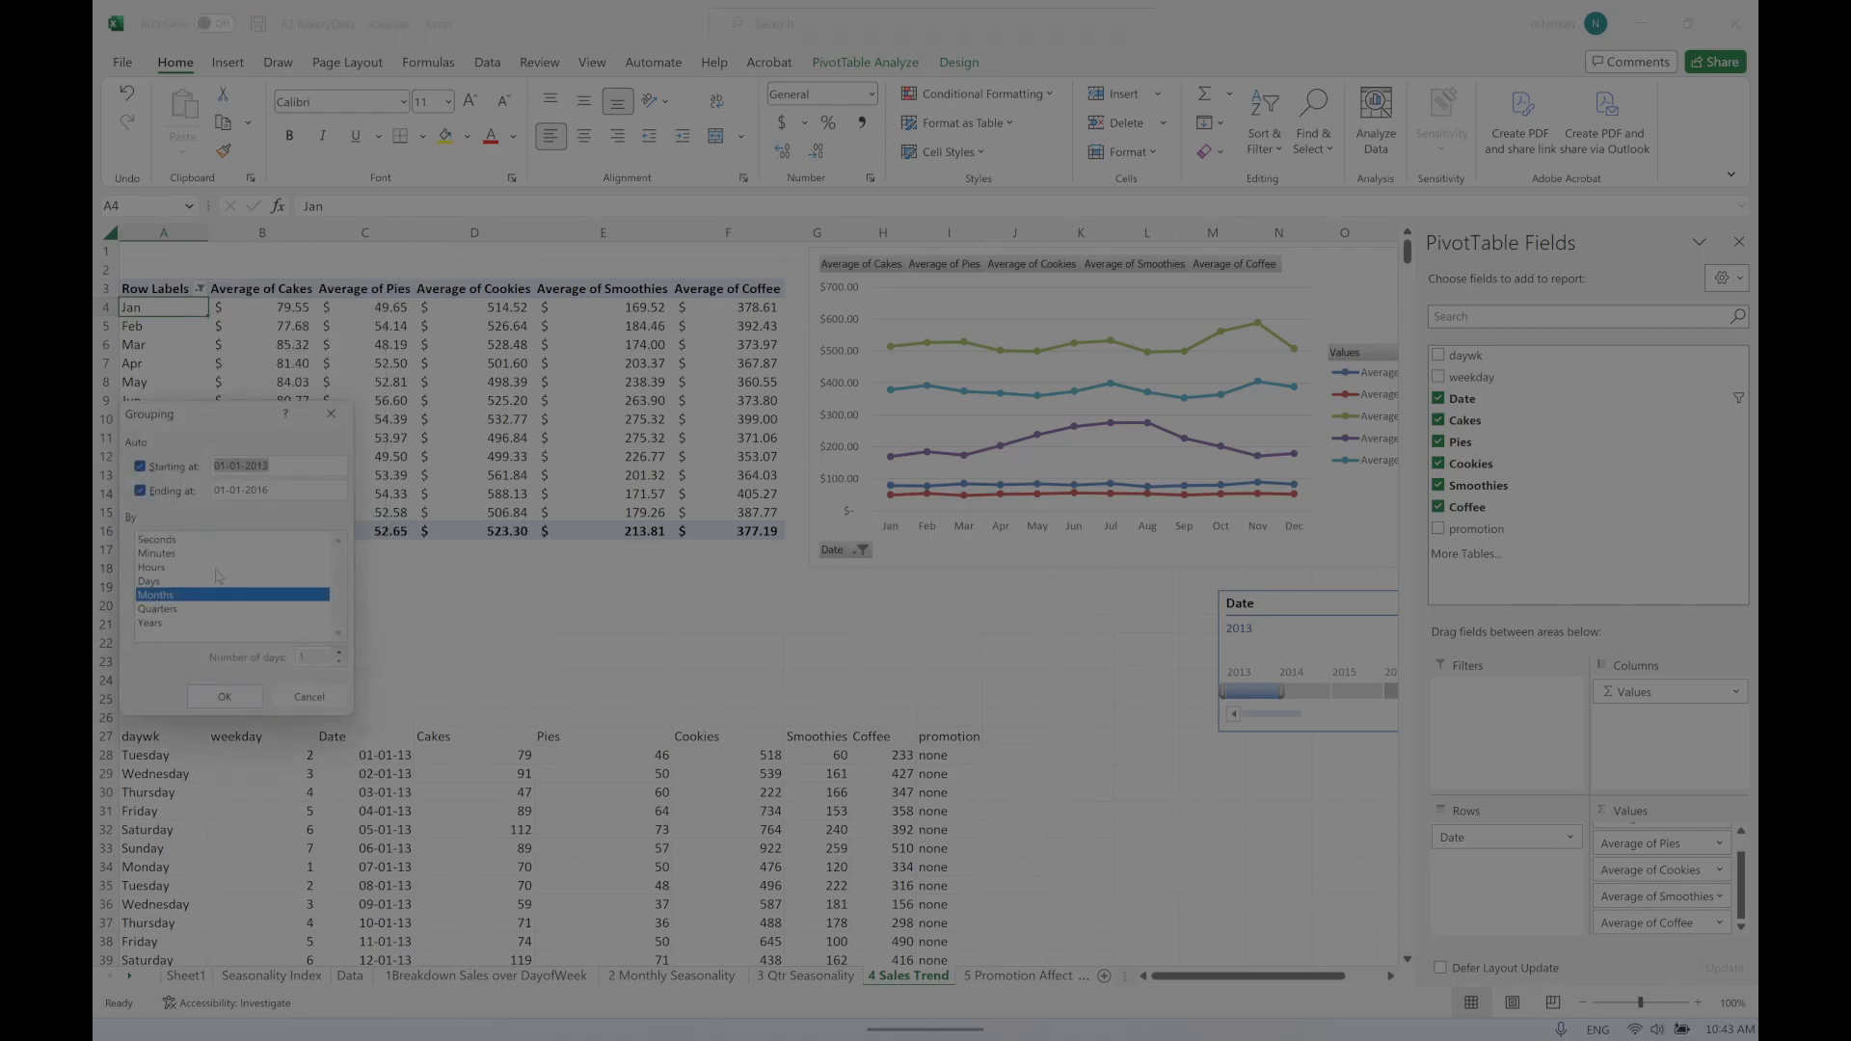
click(166, 625)
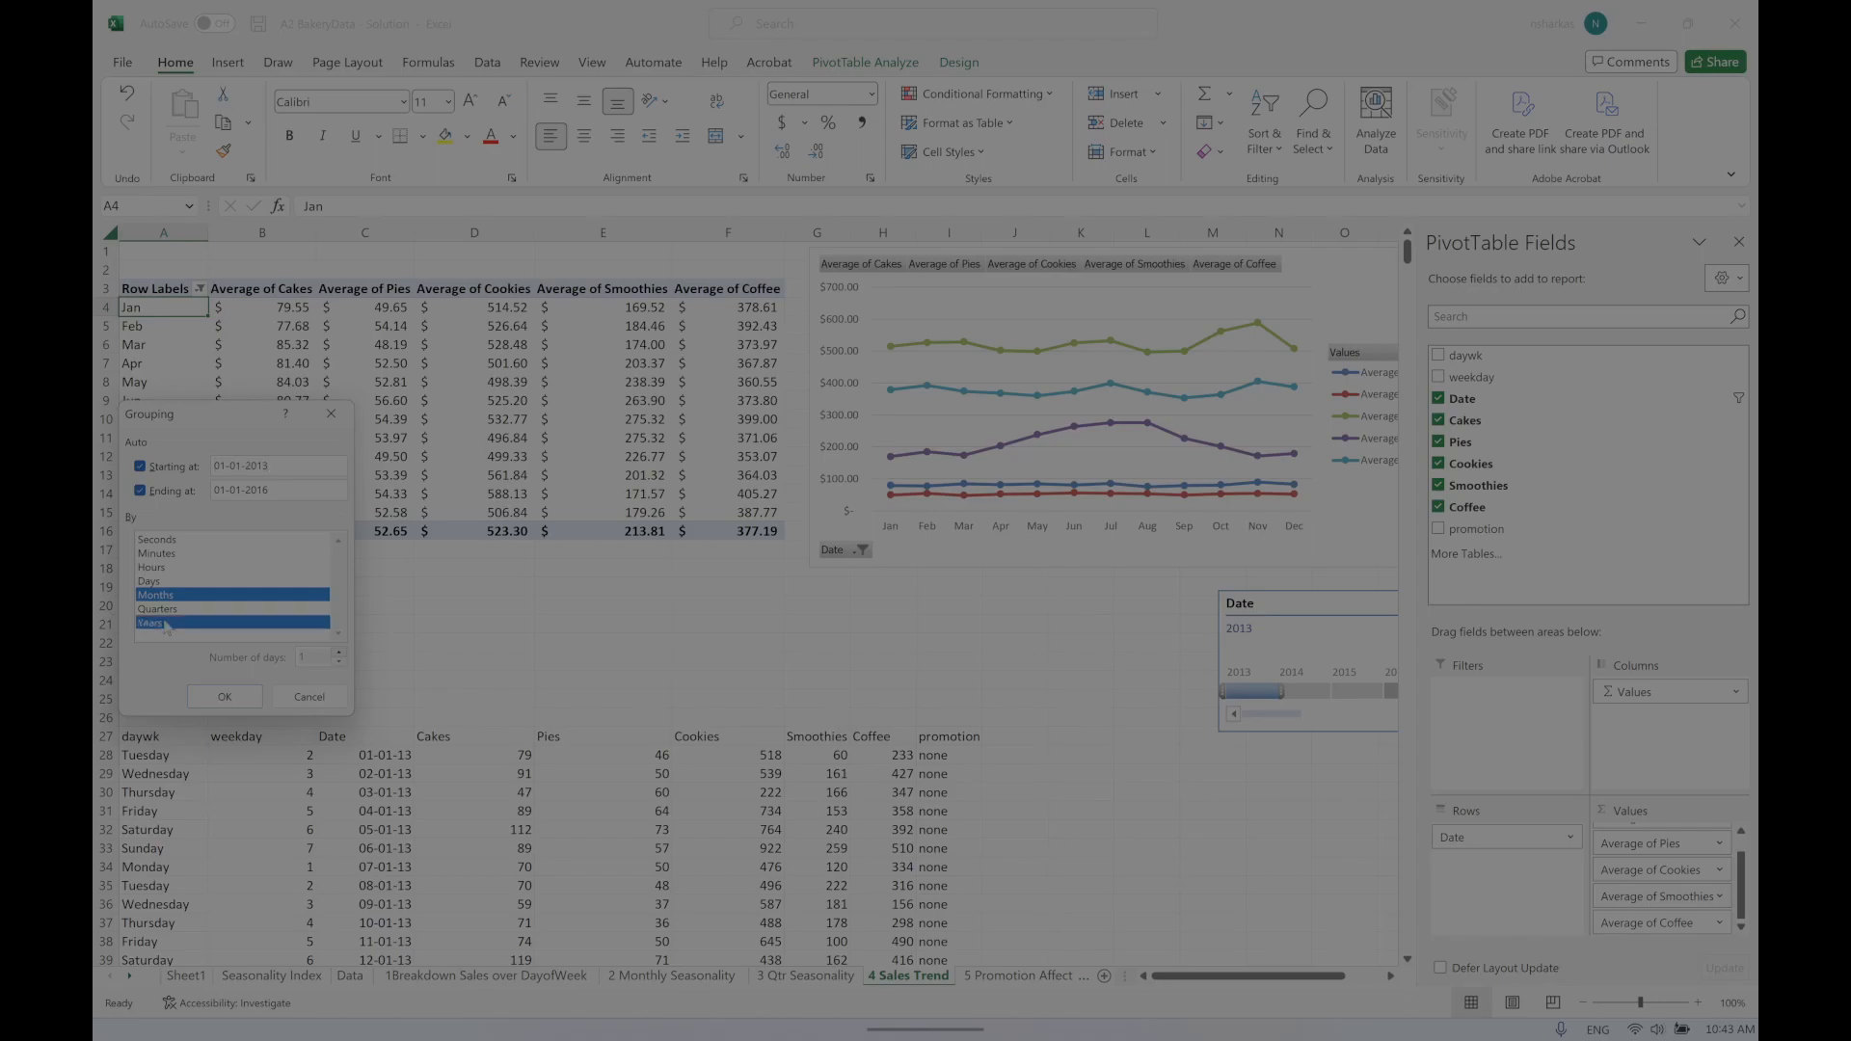
click(165, 611)
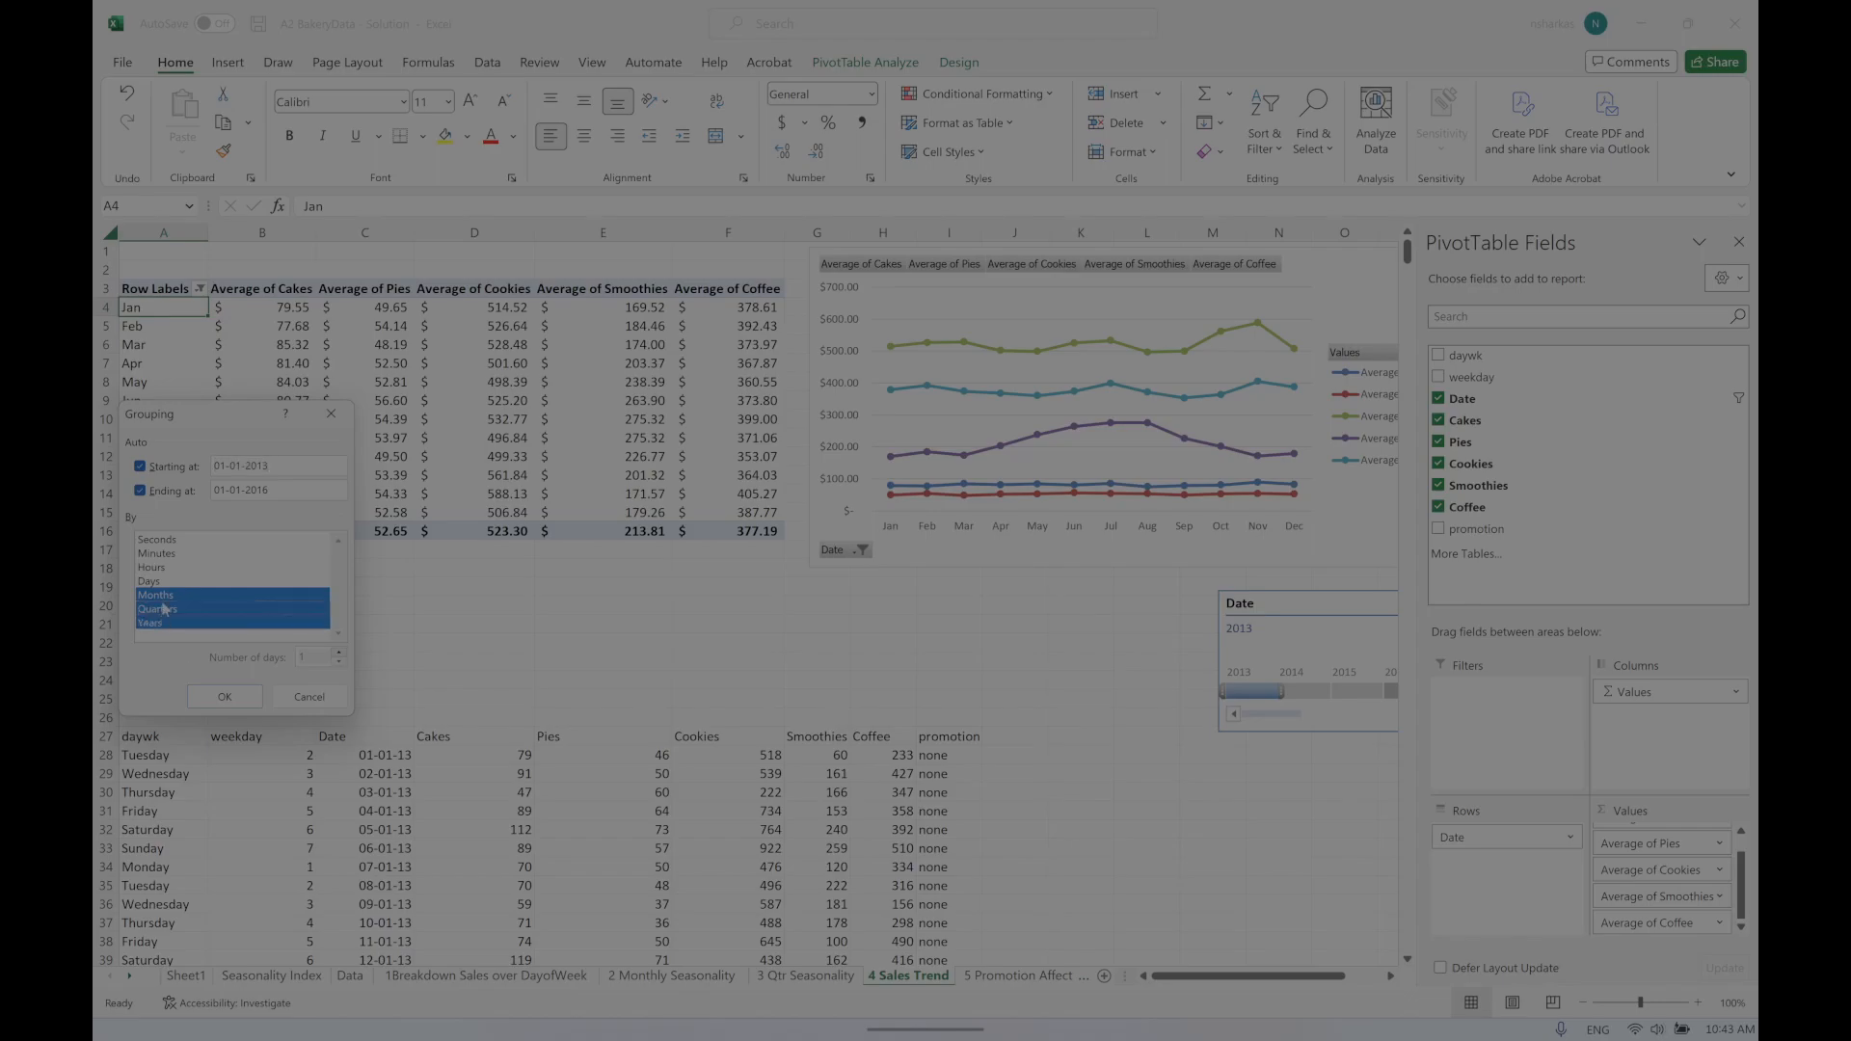
click(223, 696)
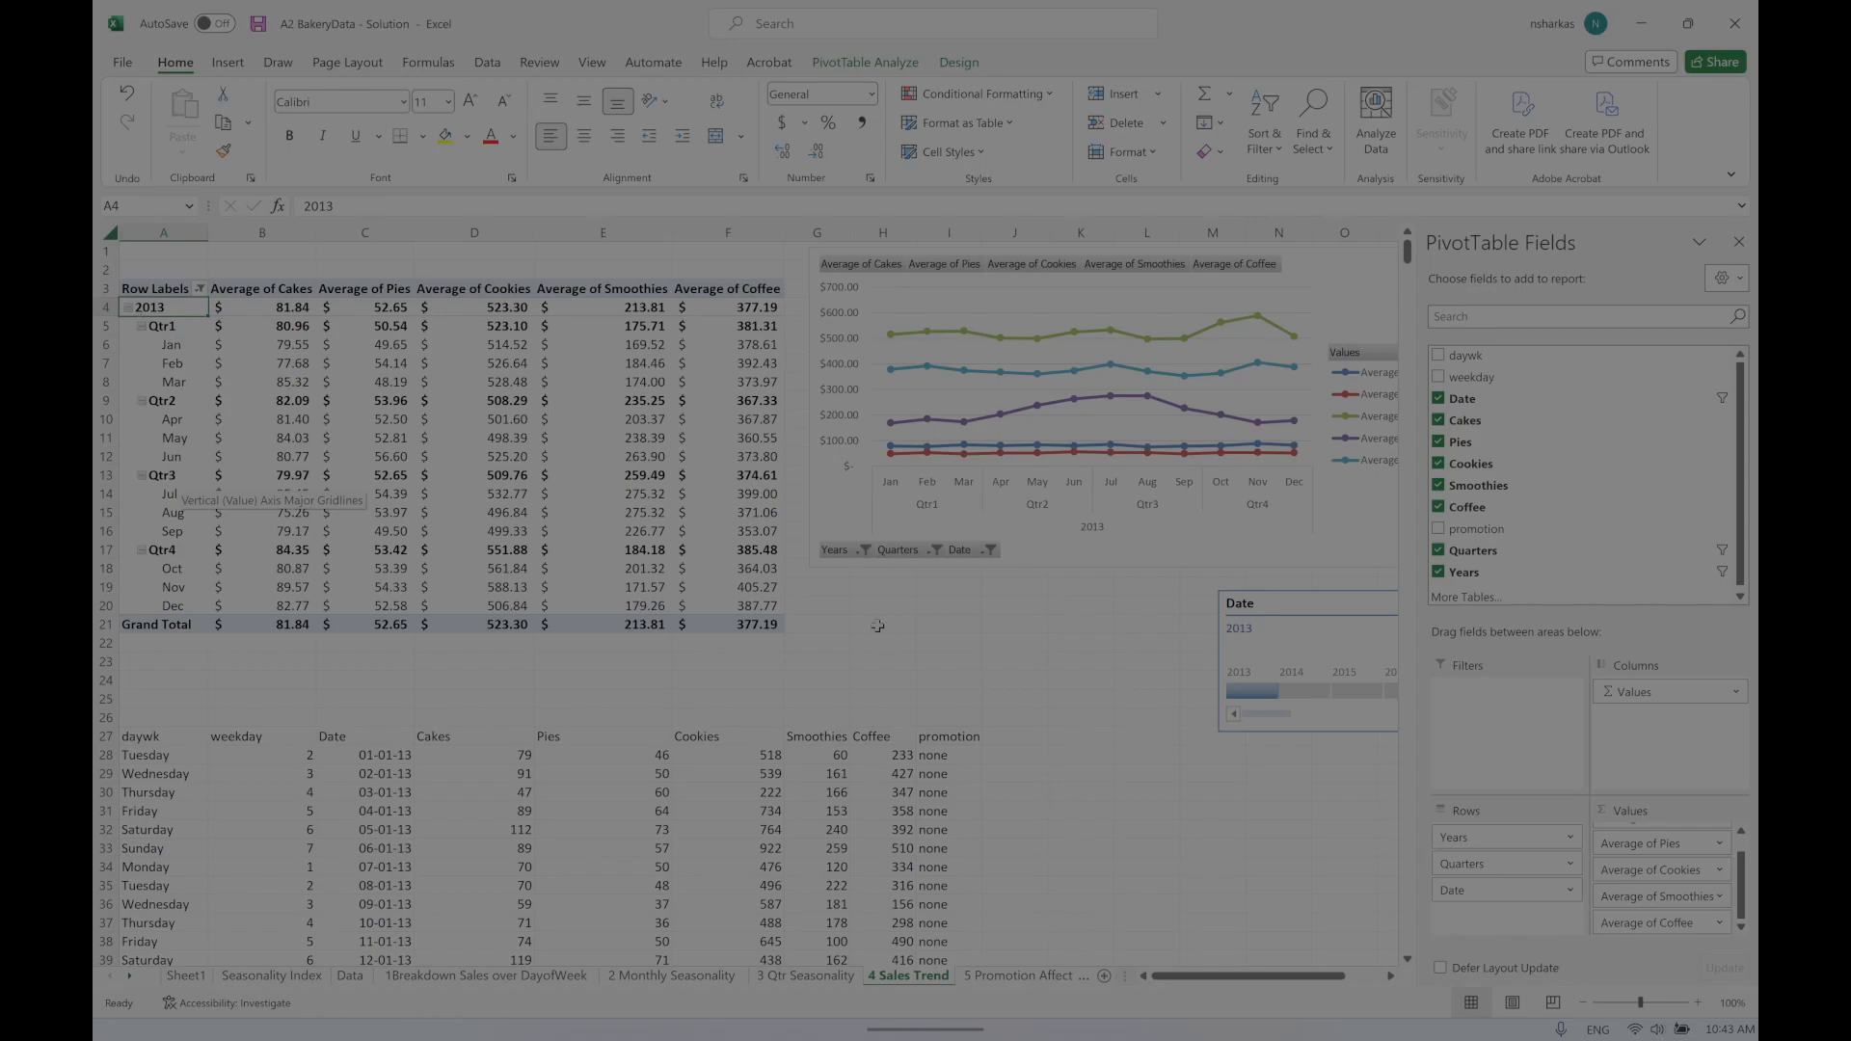
Step: Clear the Date timeline's filter, allowing the pivot table to replace the data below it, and delete the timeline
drag(1330, 593, 1097, 592)
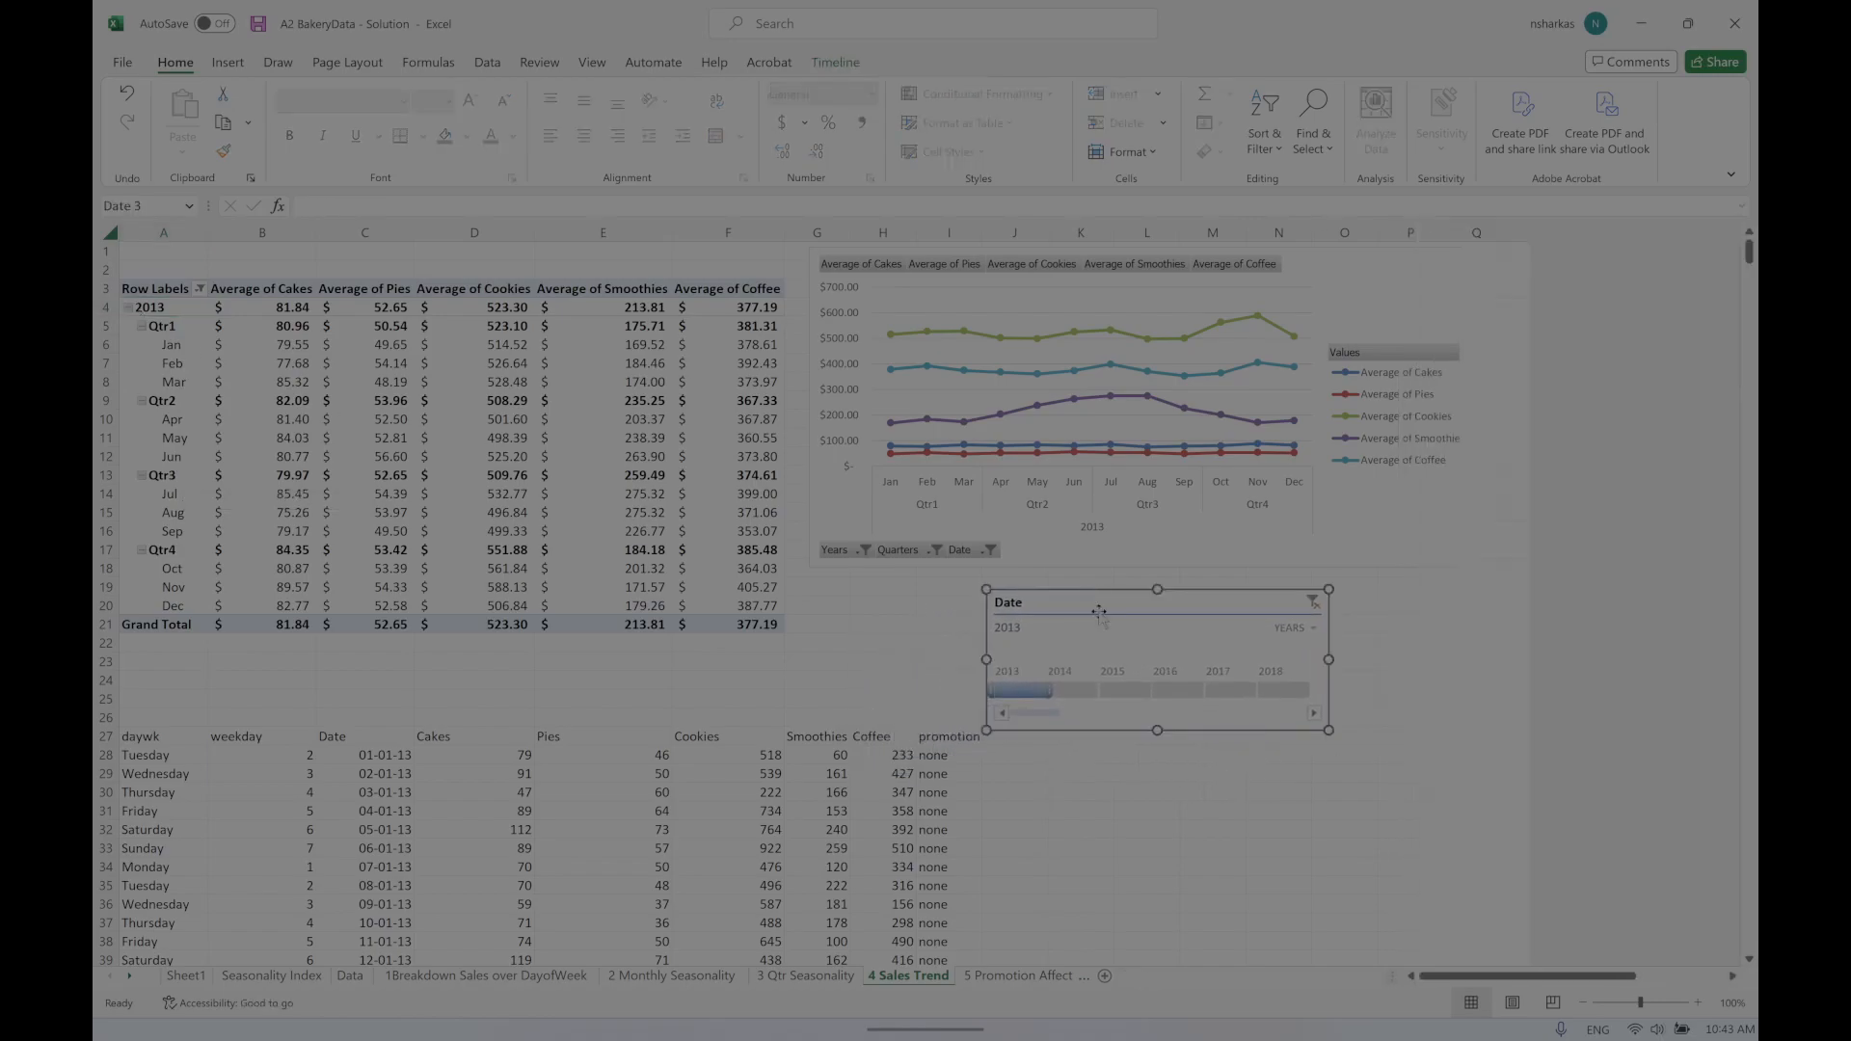
click(1313, 601)
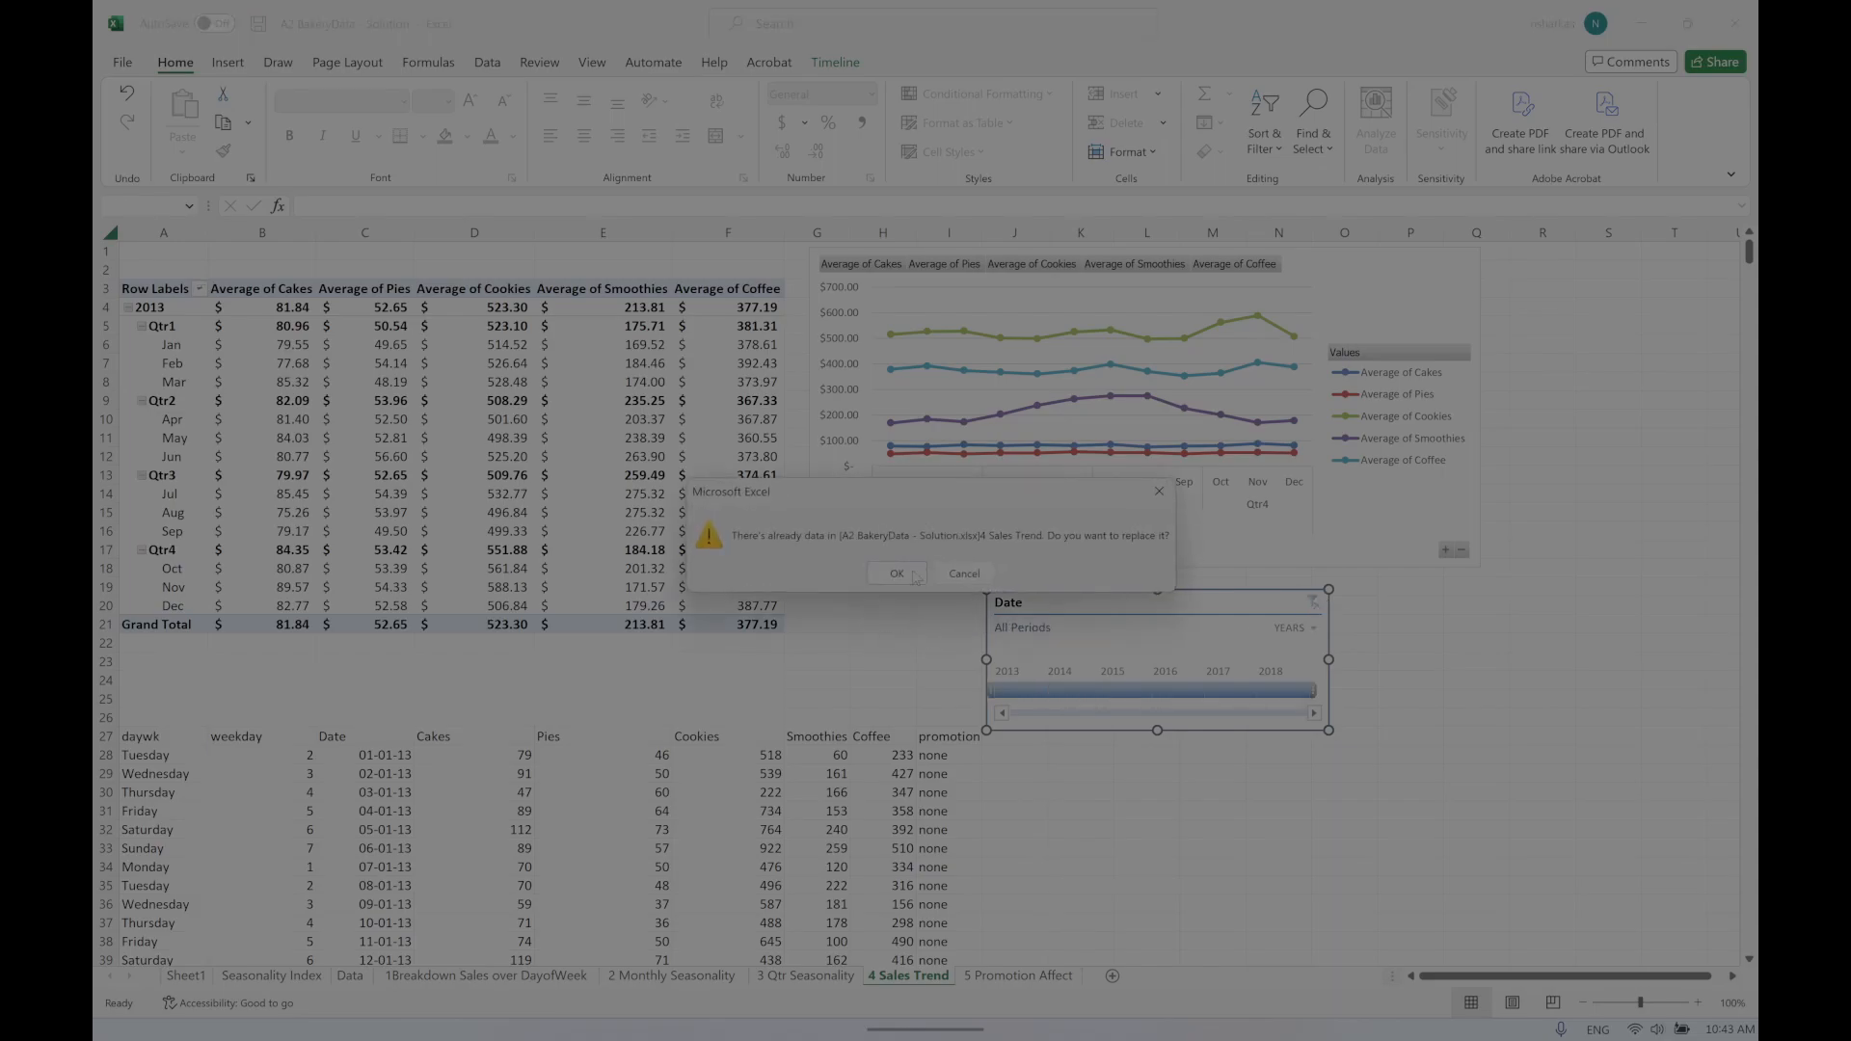
click(912, 574)
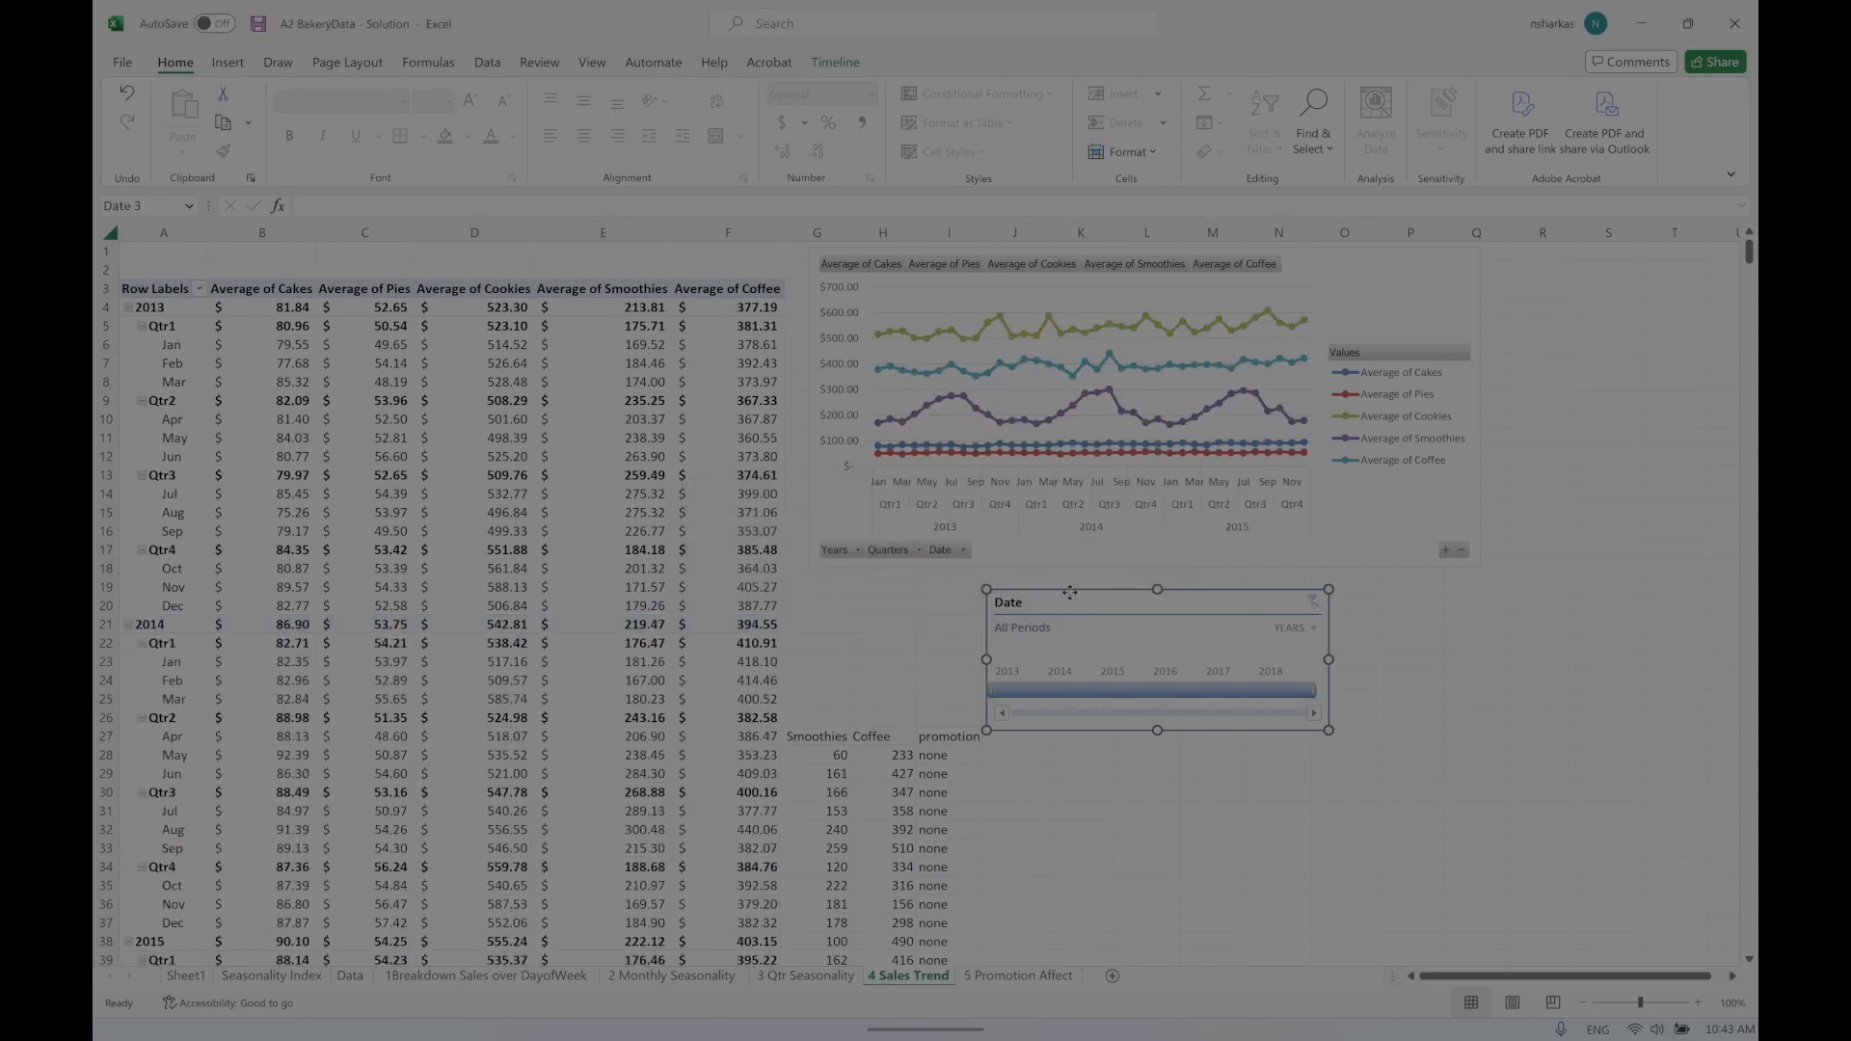
key(Delete)
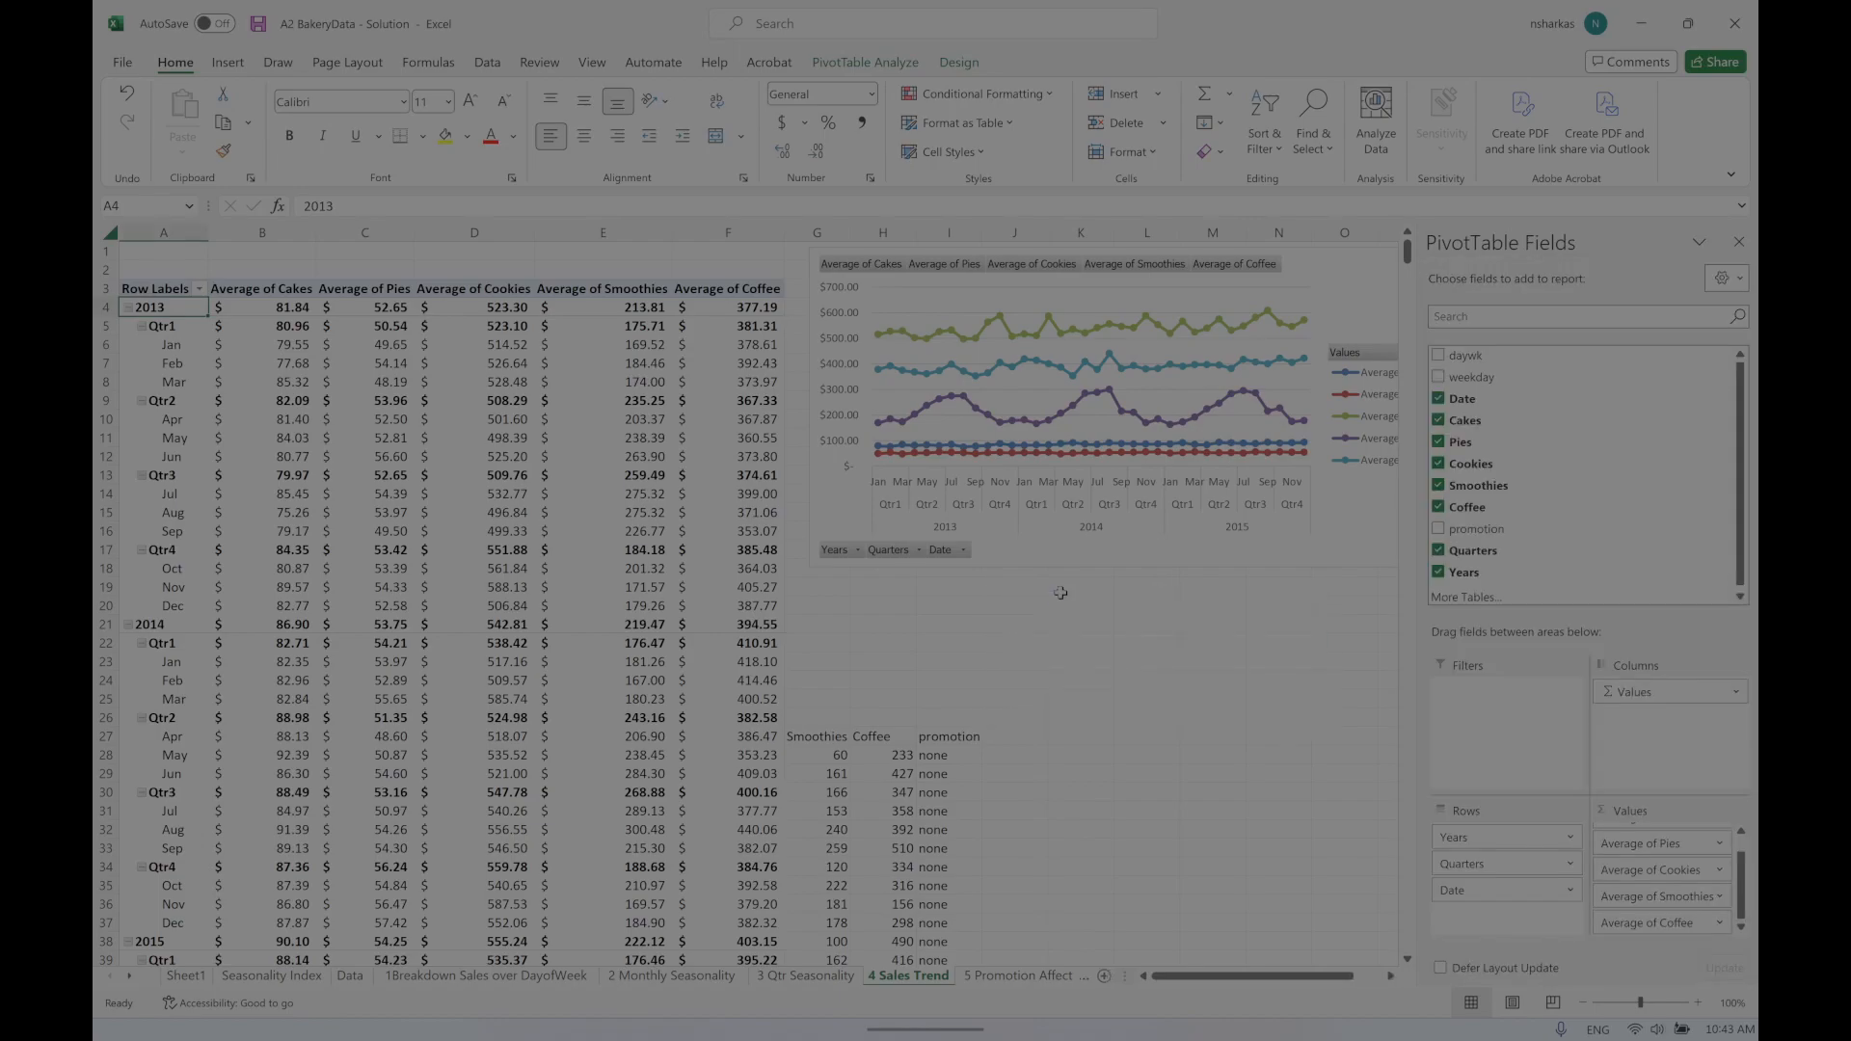
drag(1005, 665, 872, 830)
click(1386, 254)
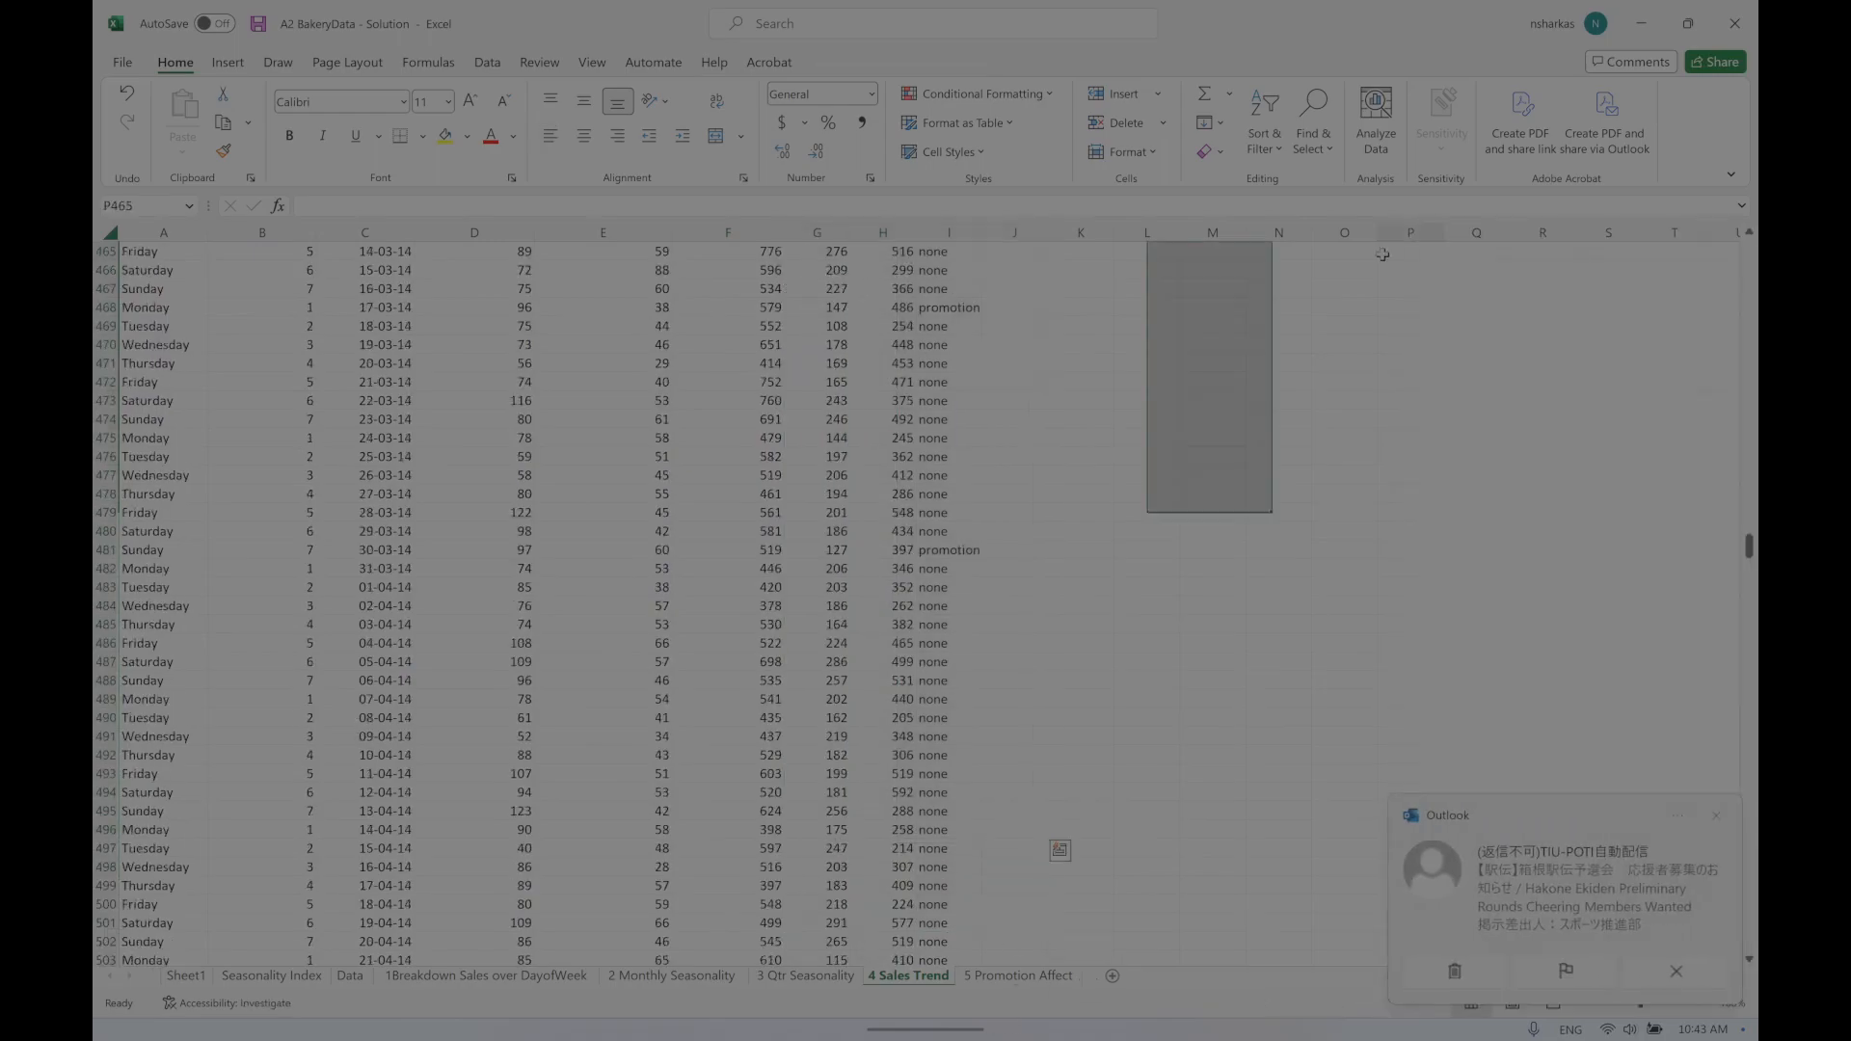
scroll(981, 464, up, 3)
scroll(920, 501, up, 20)
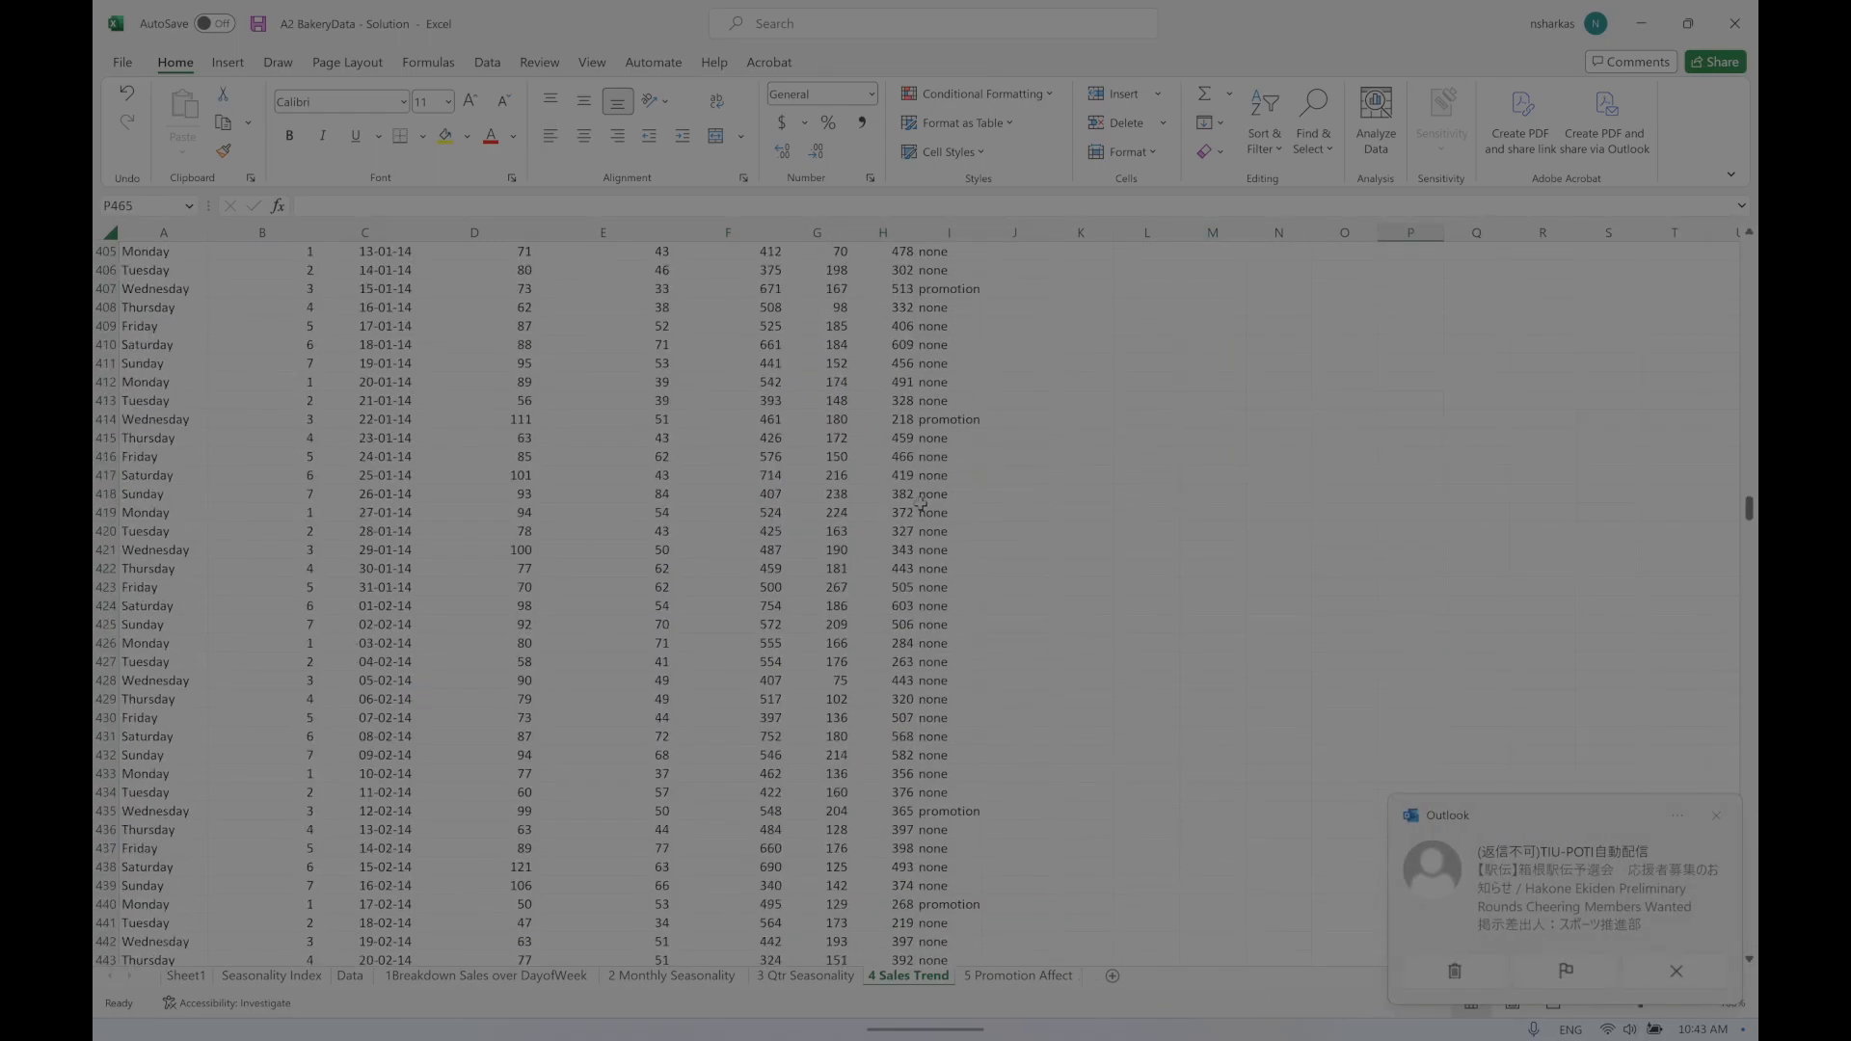
scroll(920, 504, up, 20)
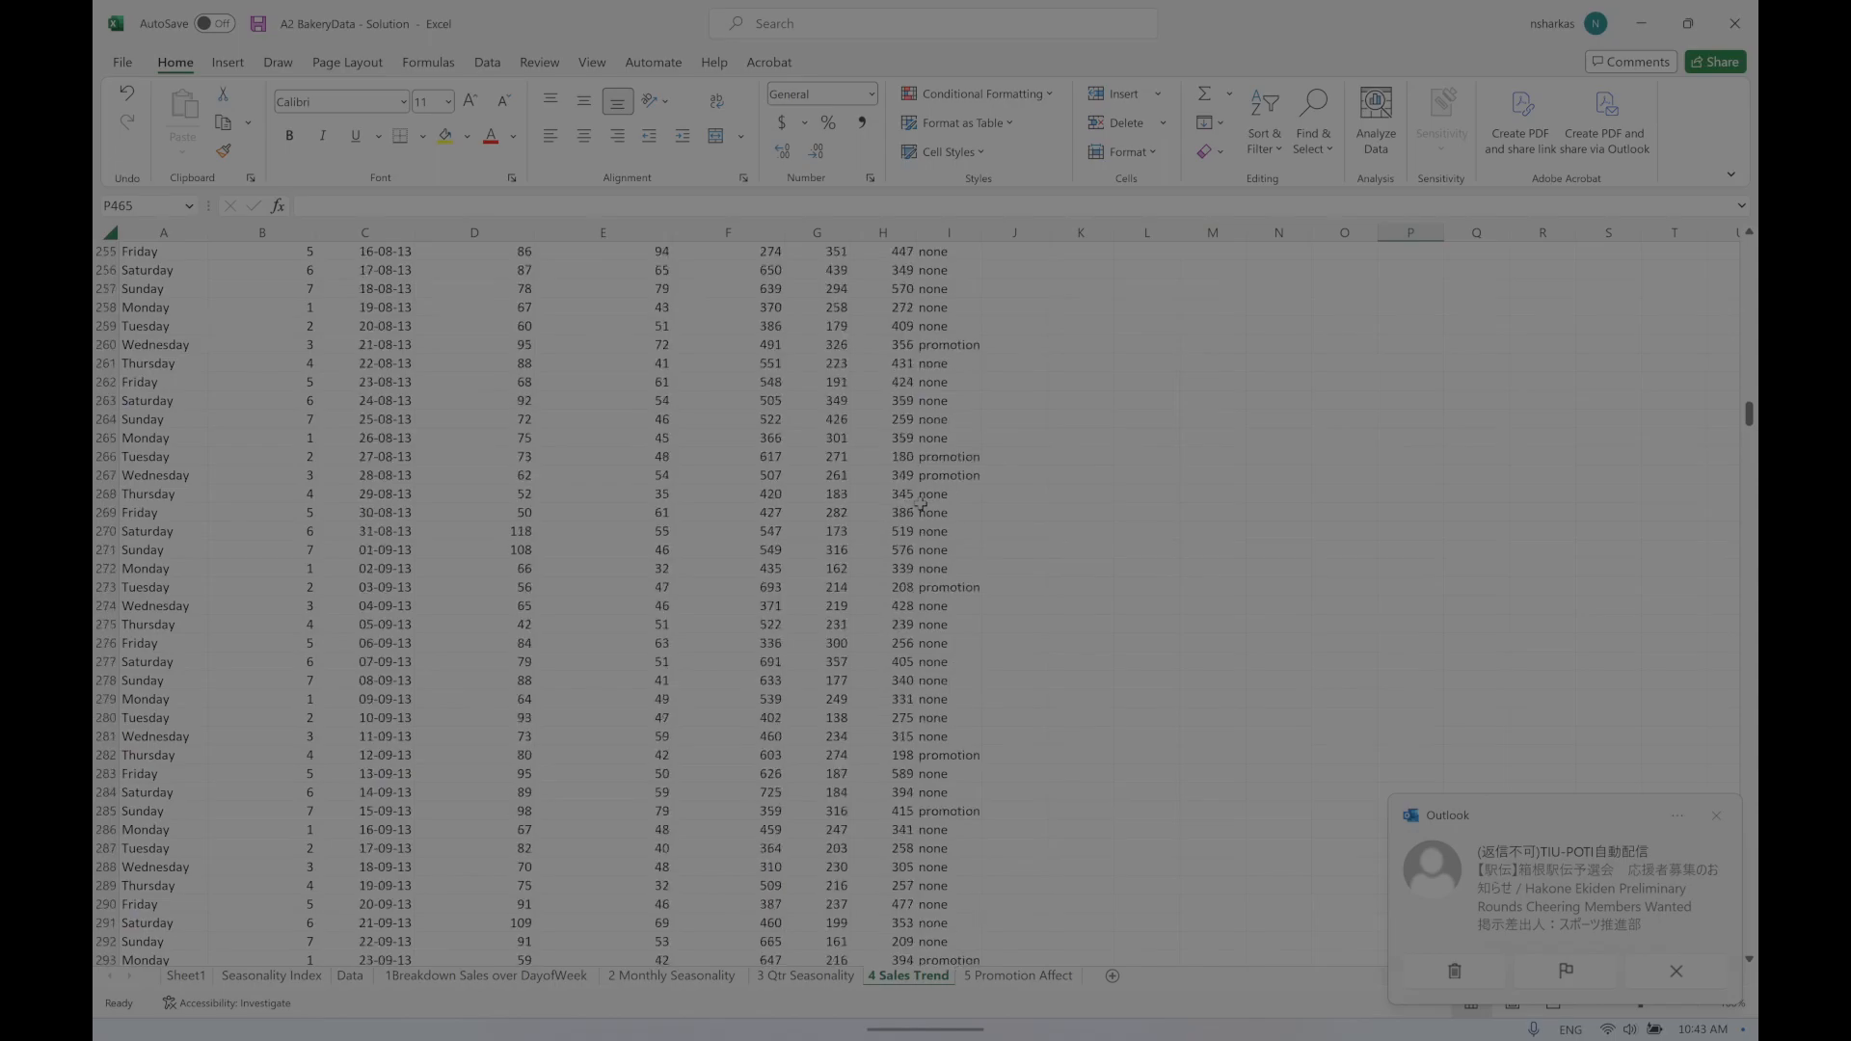
drag(1748, 399, 1749, 251)
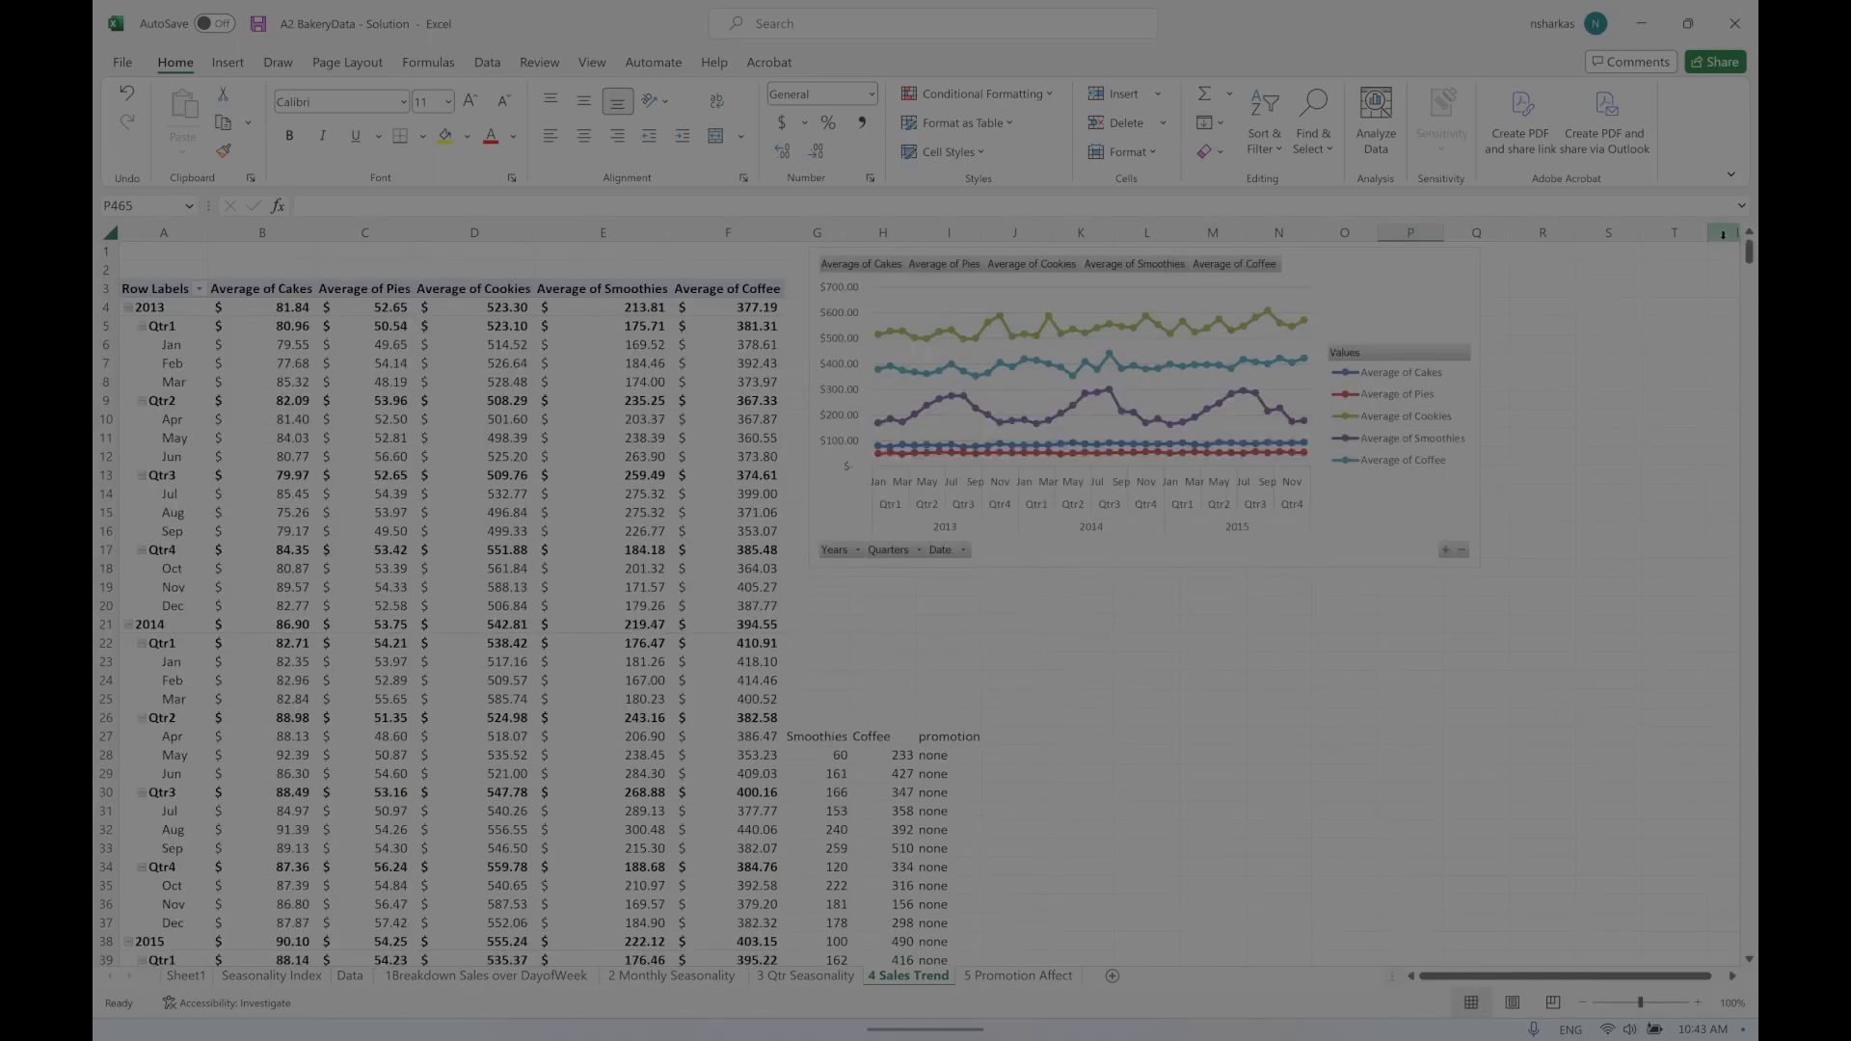
Step: Delete the leftover Smoothies, Coffee and promotion data beside the pivot table, from G27 to the last data row in columns G to J
drag(811, 745, 1018, 733)
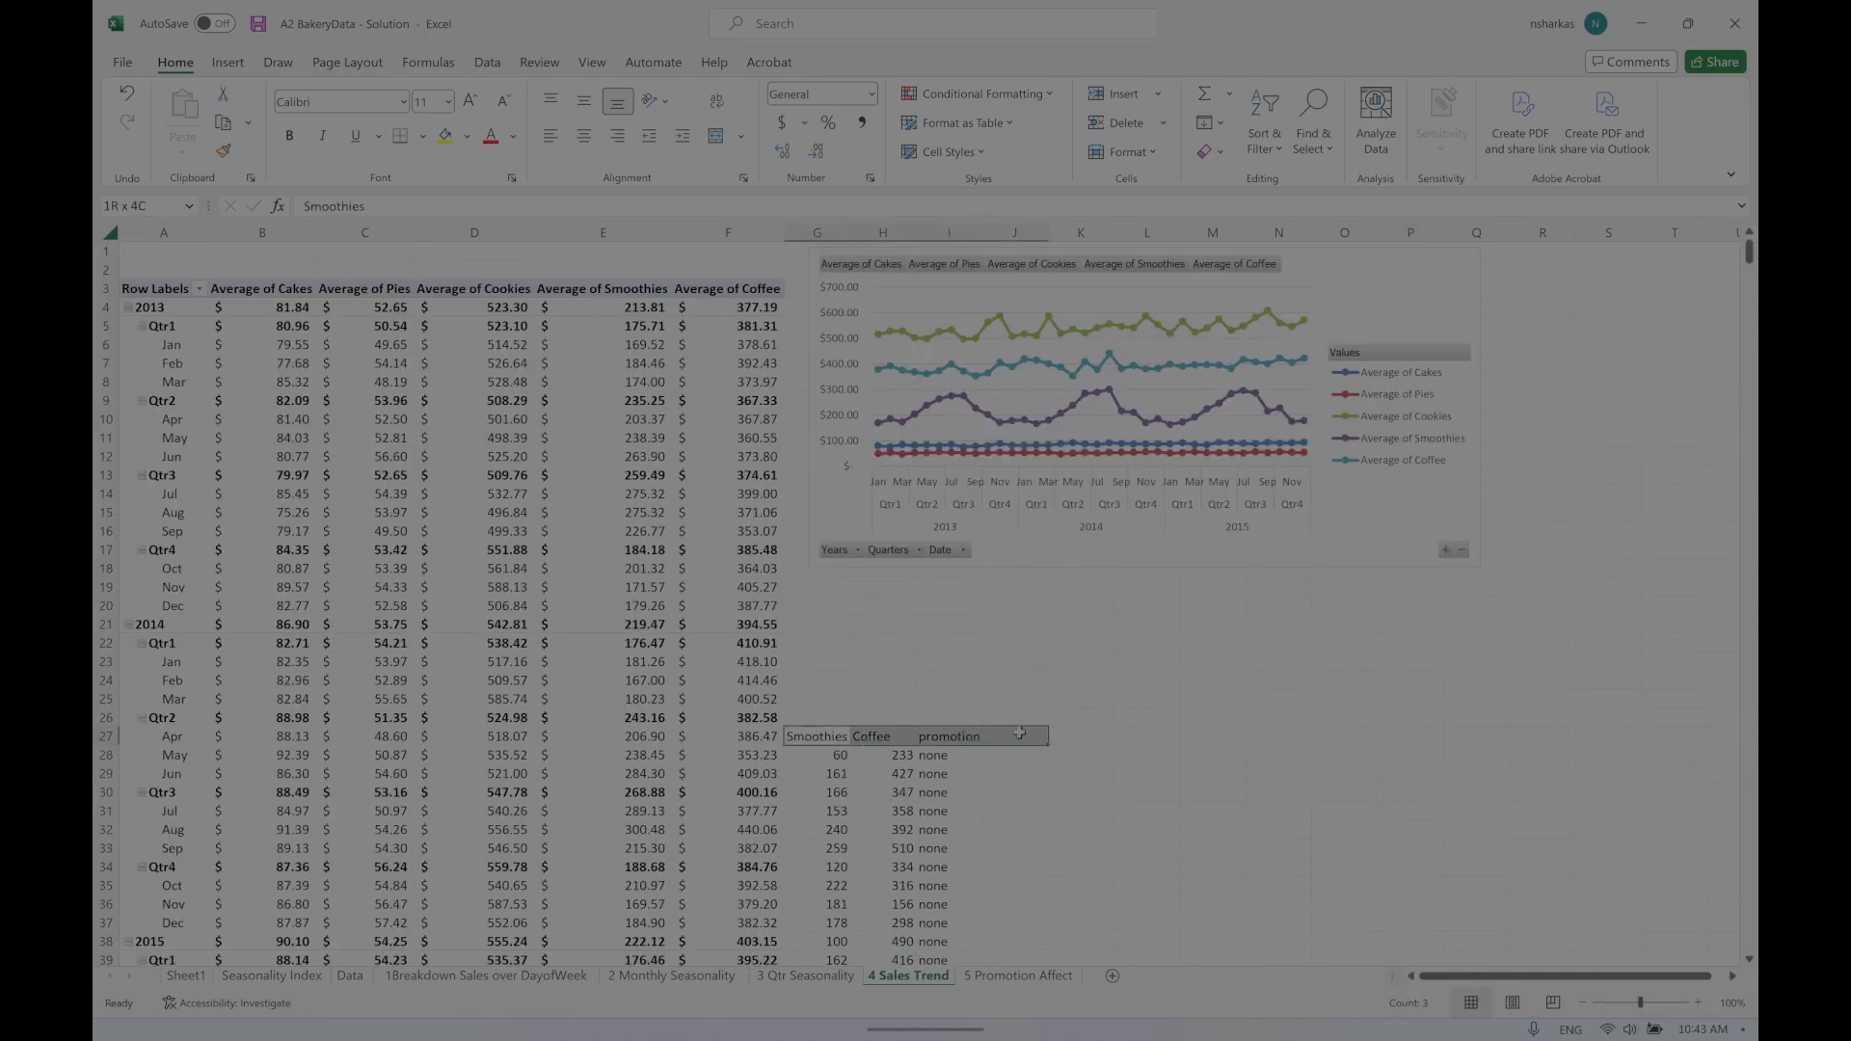
key(ctrl+shift+Down)
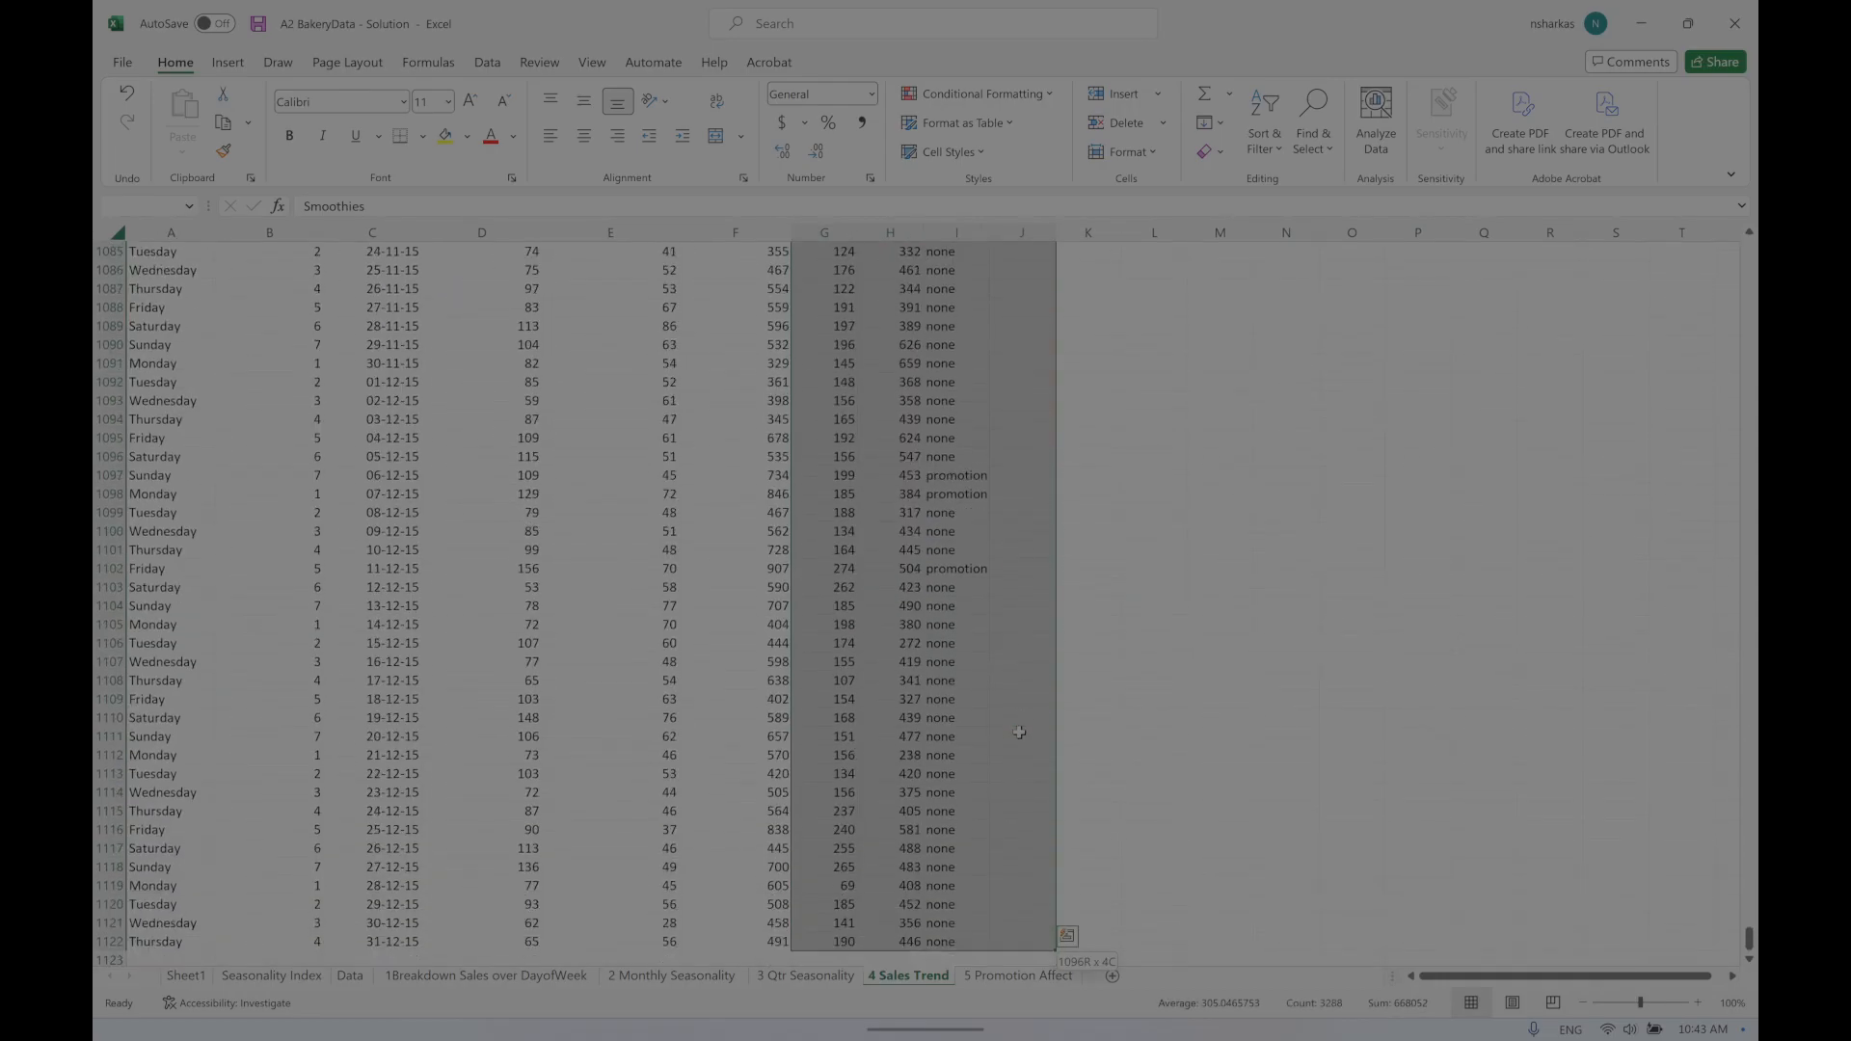
key(Delete)
scroll(1019, 732, up, 2)
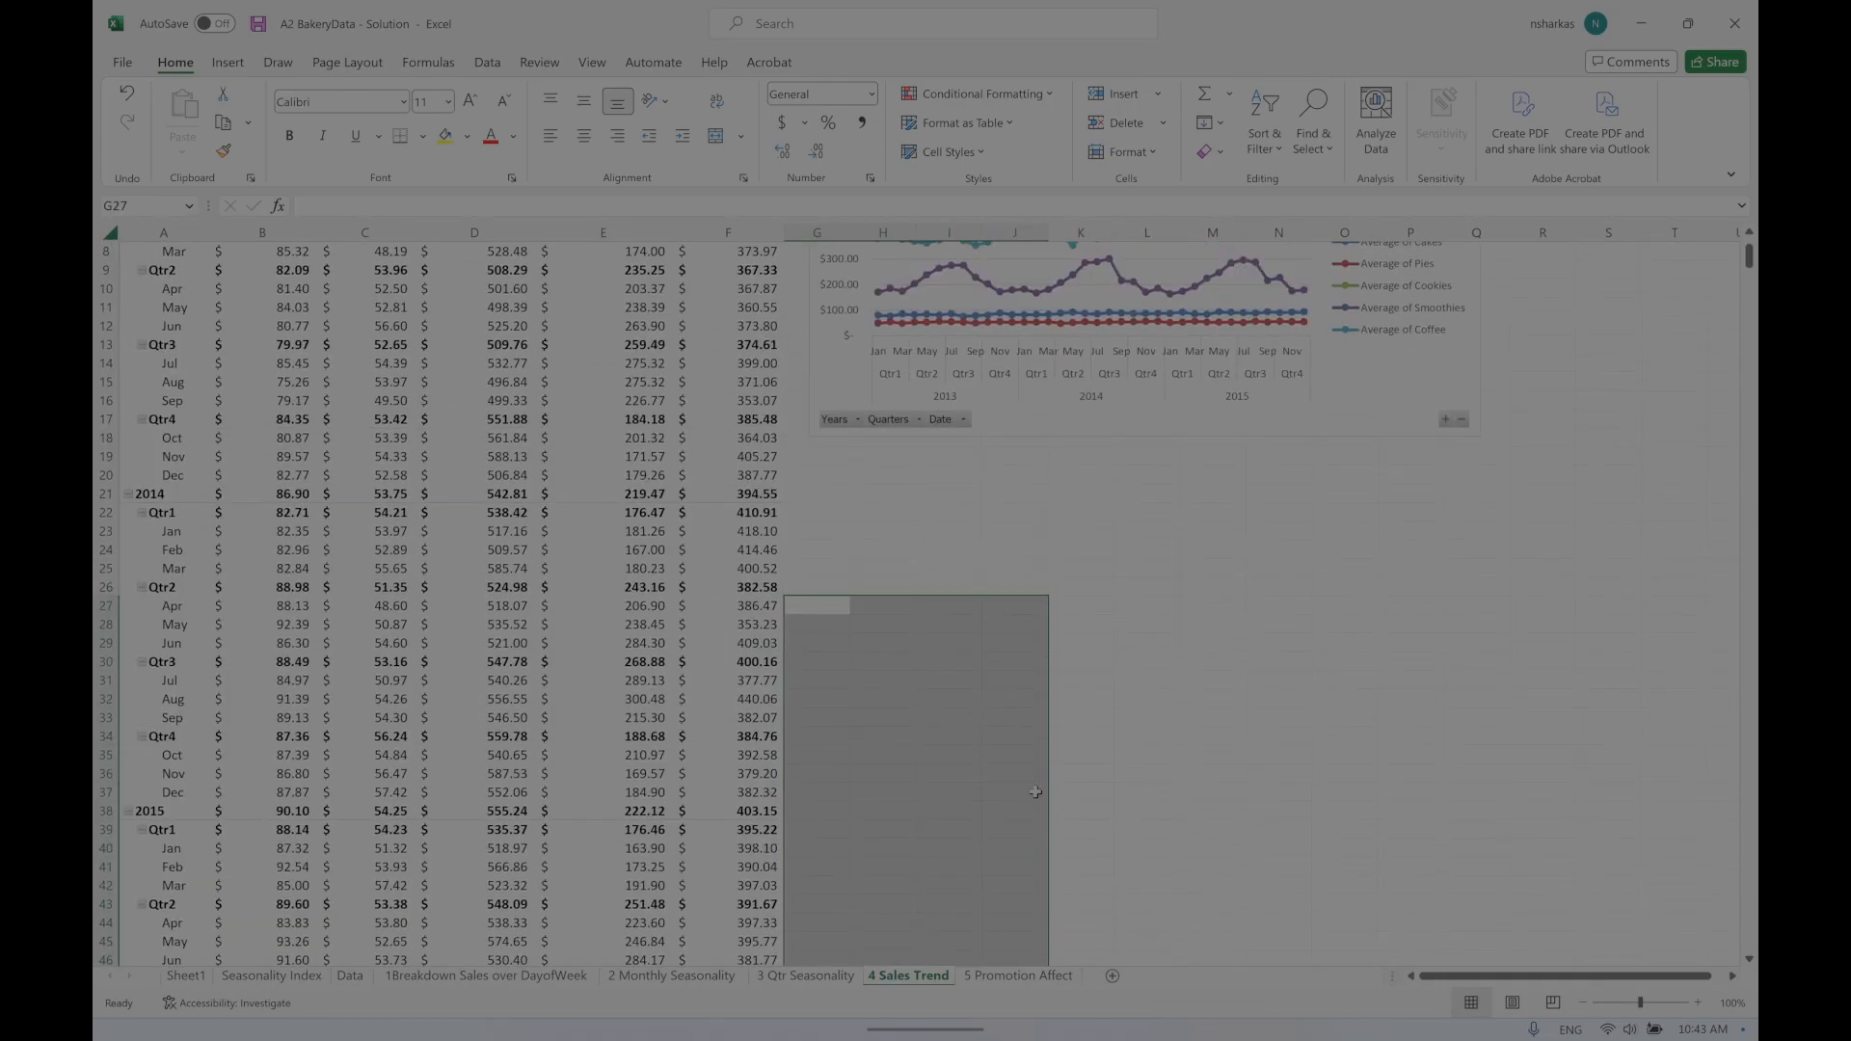
click(1045, 515)
scroll(983, 606, up, 3)
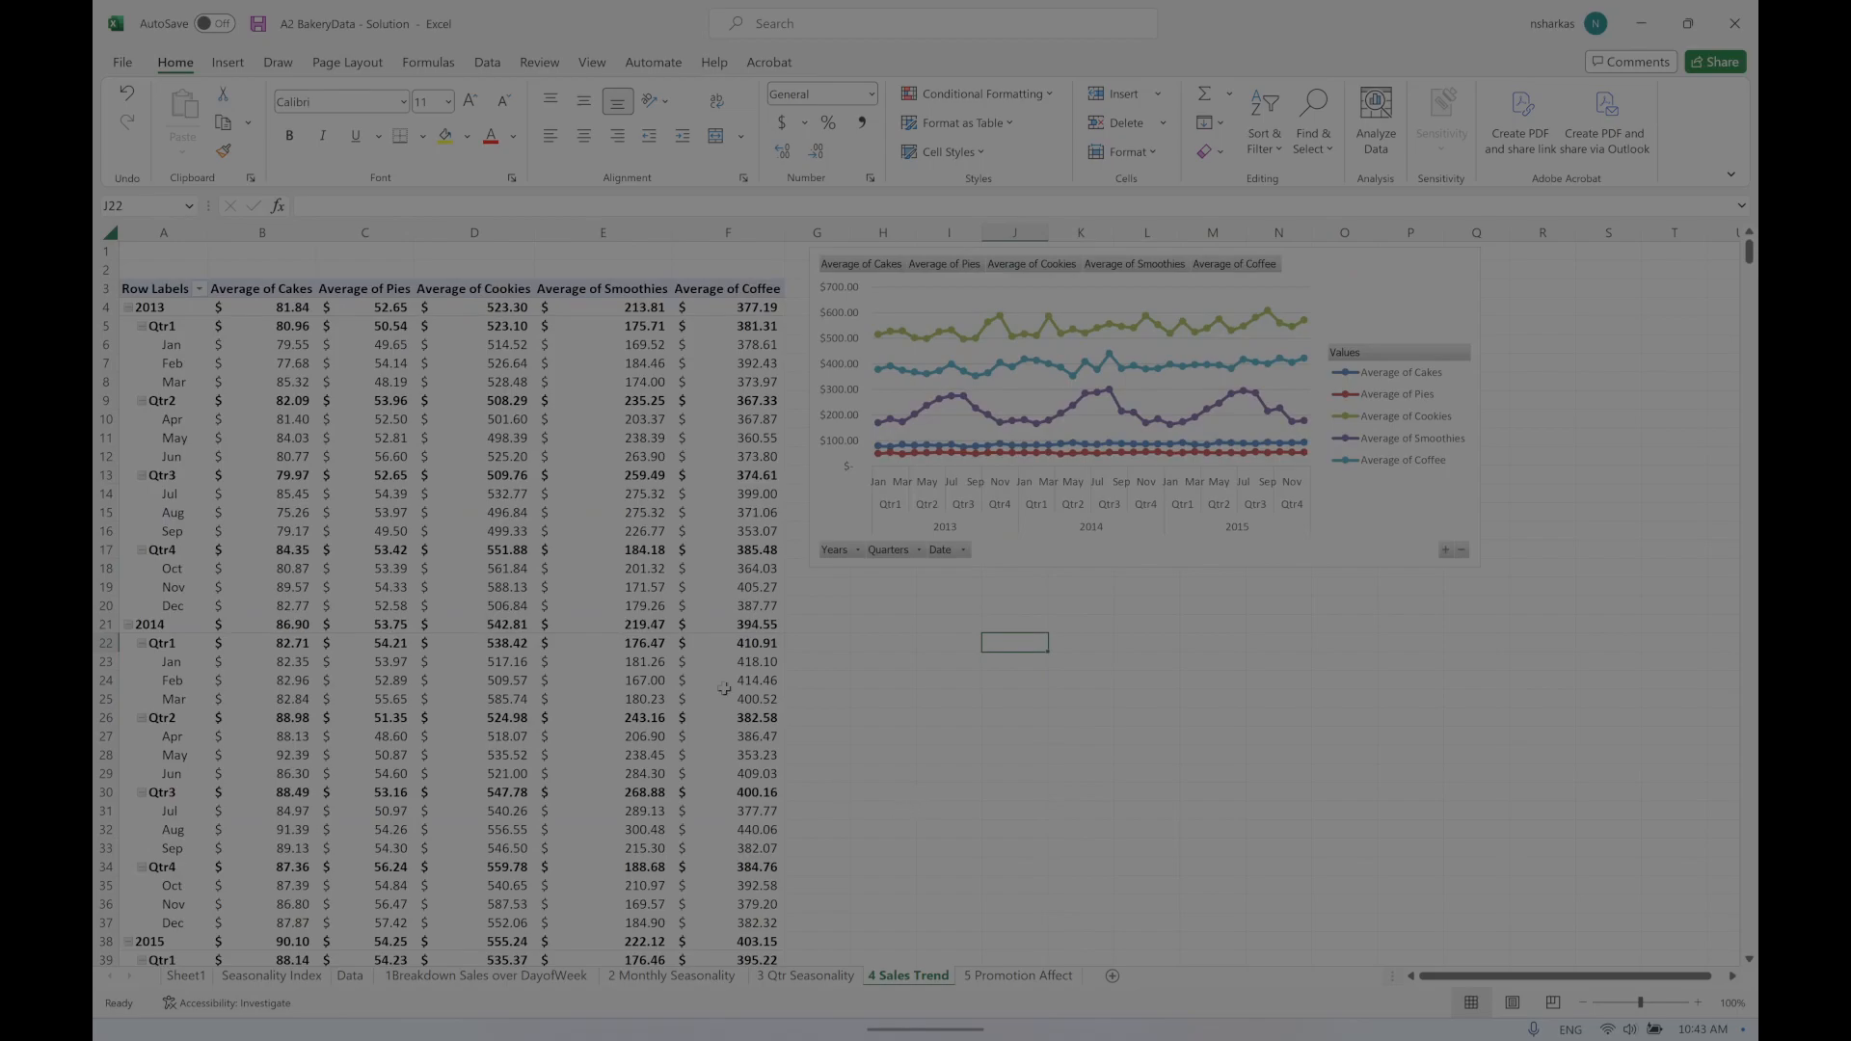
Step: Collapse 2013, 2014 and 2015 in the pivot table to yearly rows and close the field list
click(127, 308)
click(127, 326)
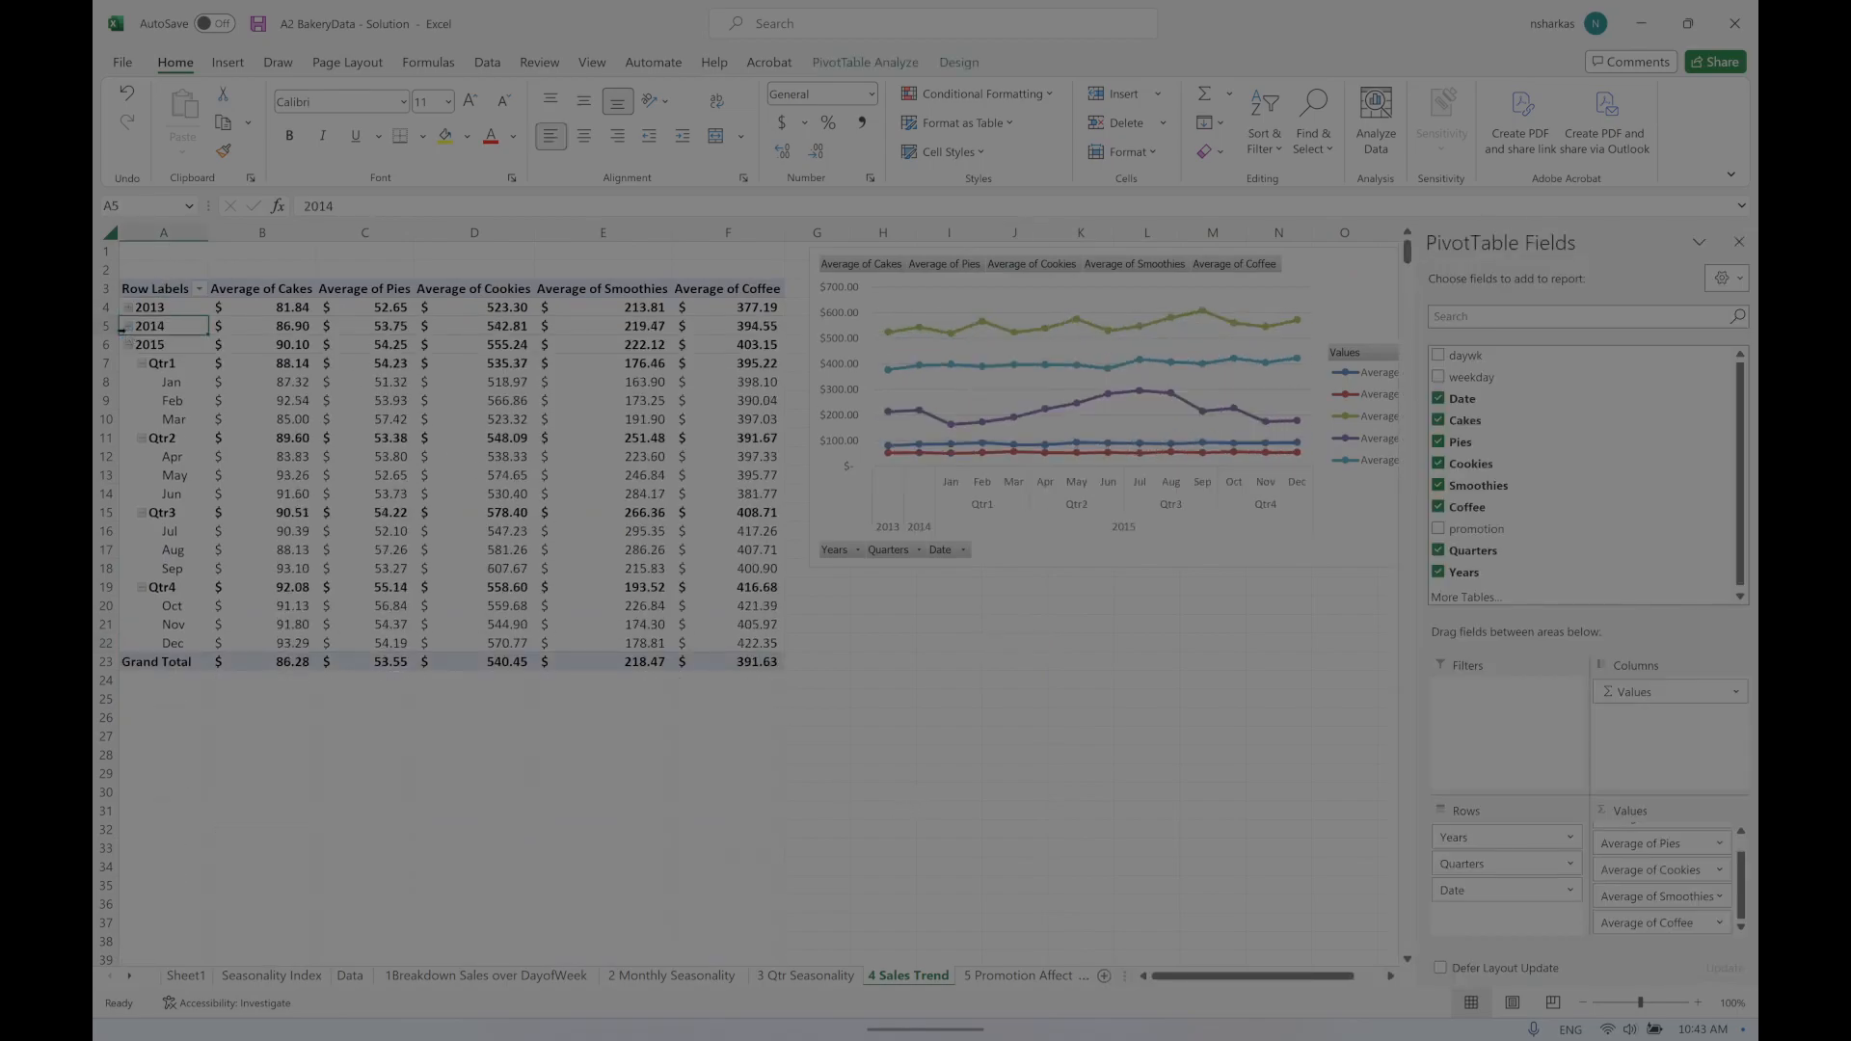
click(127, 345)
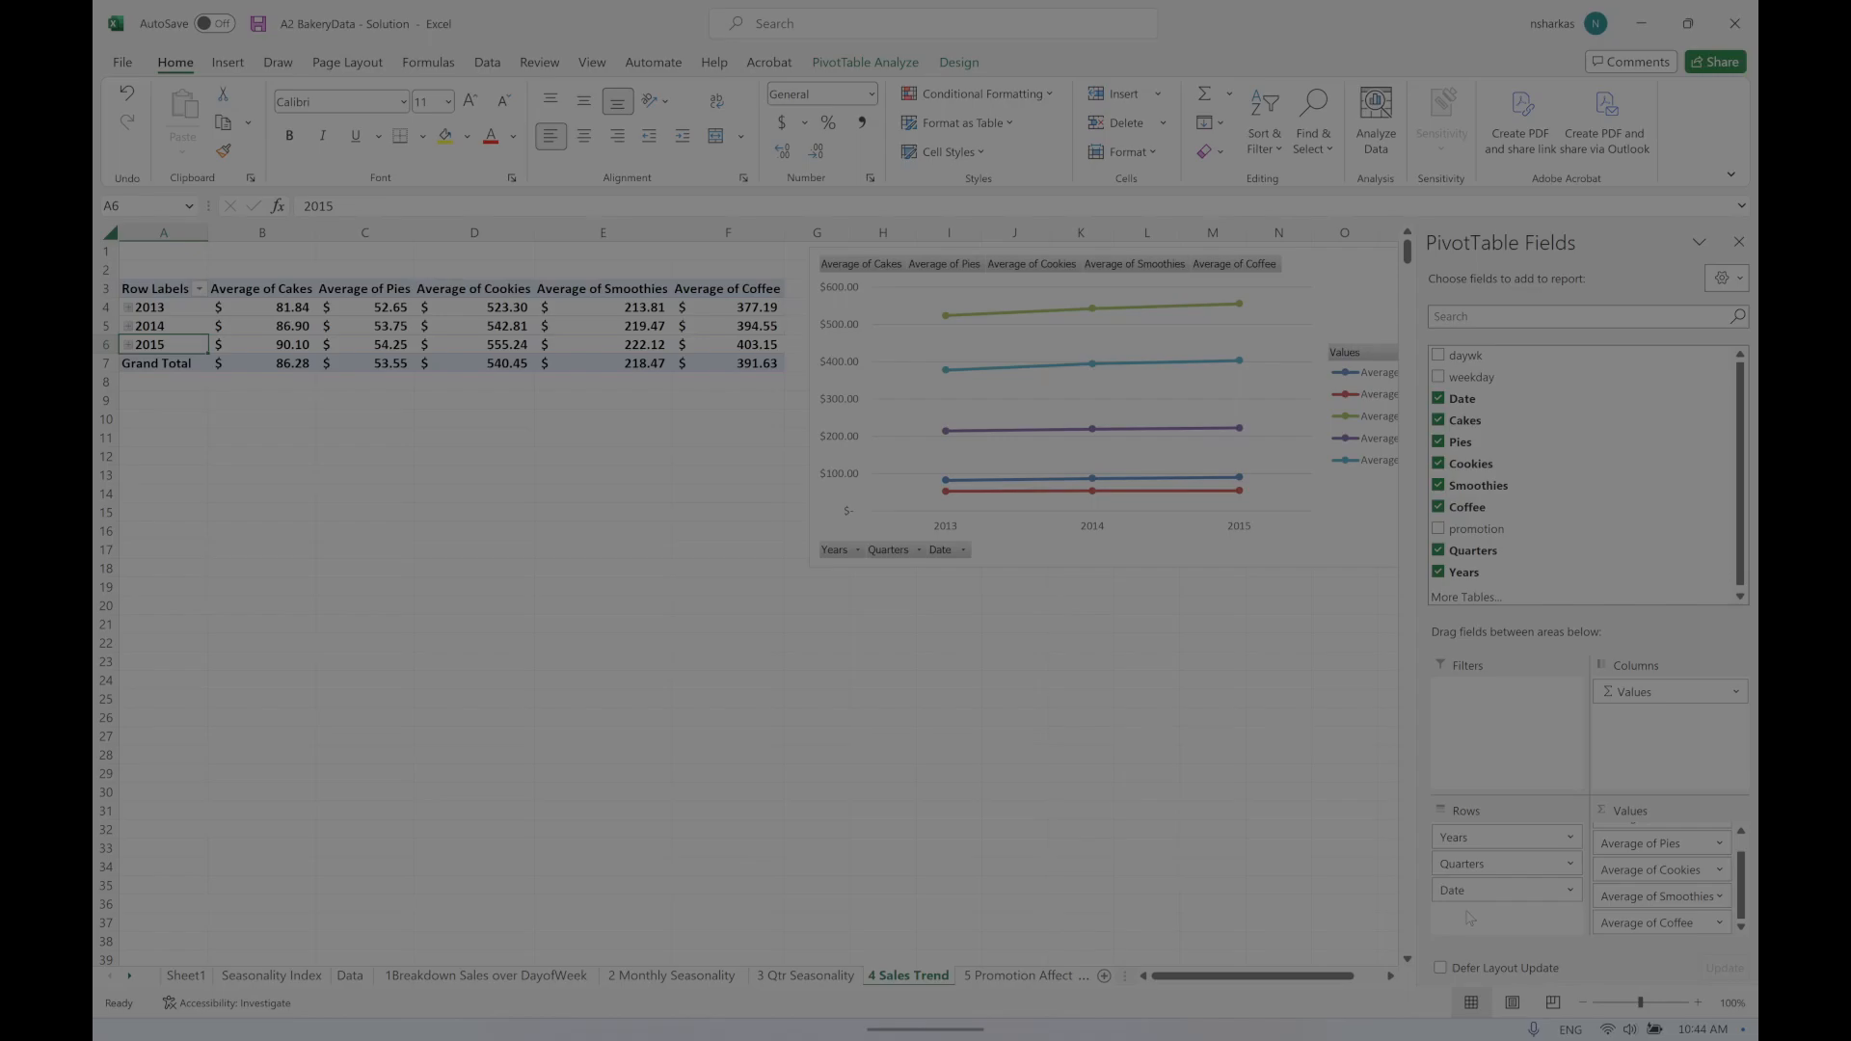
click(1740, 243)
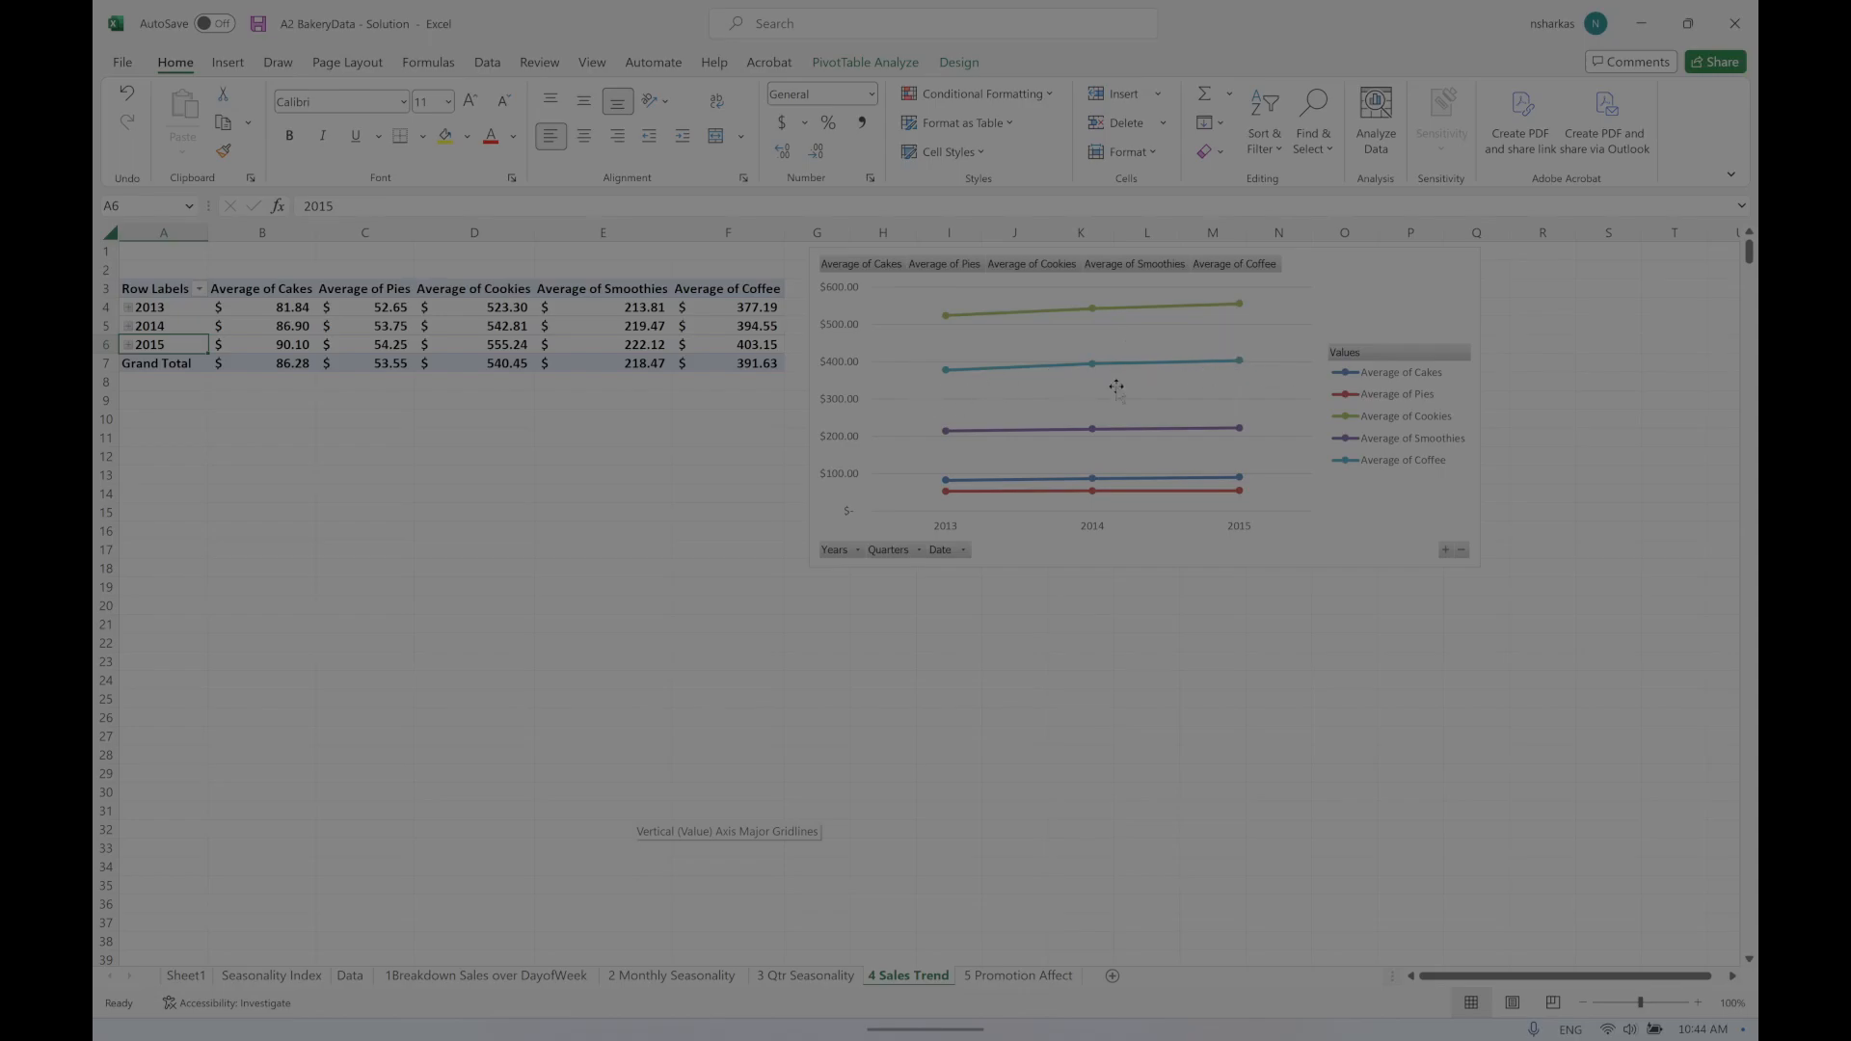
Step: Expand 2013, 2014 and 2015 in the pivot table back to quarters and months
click(128, 307)
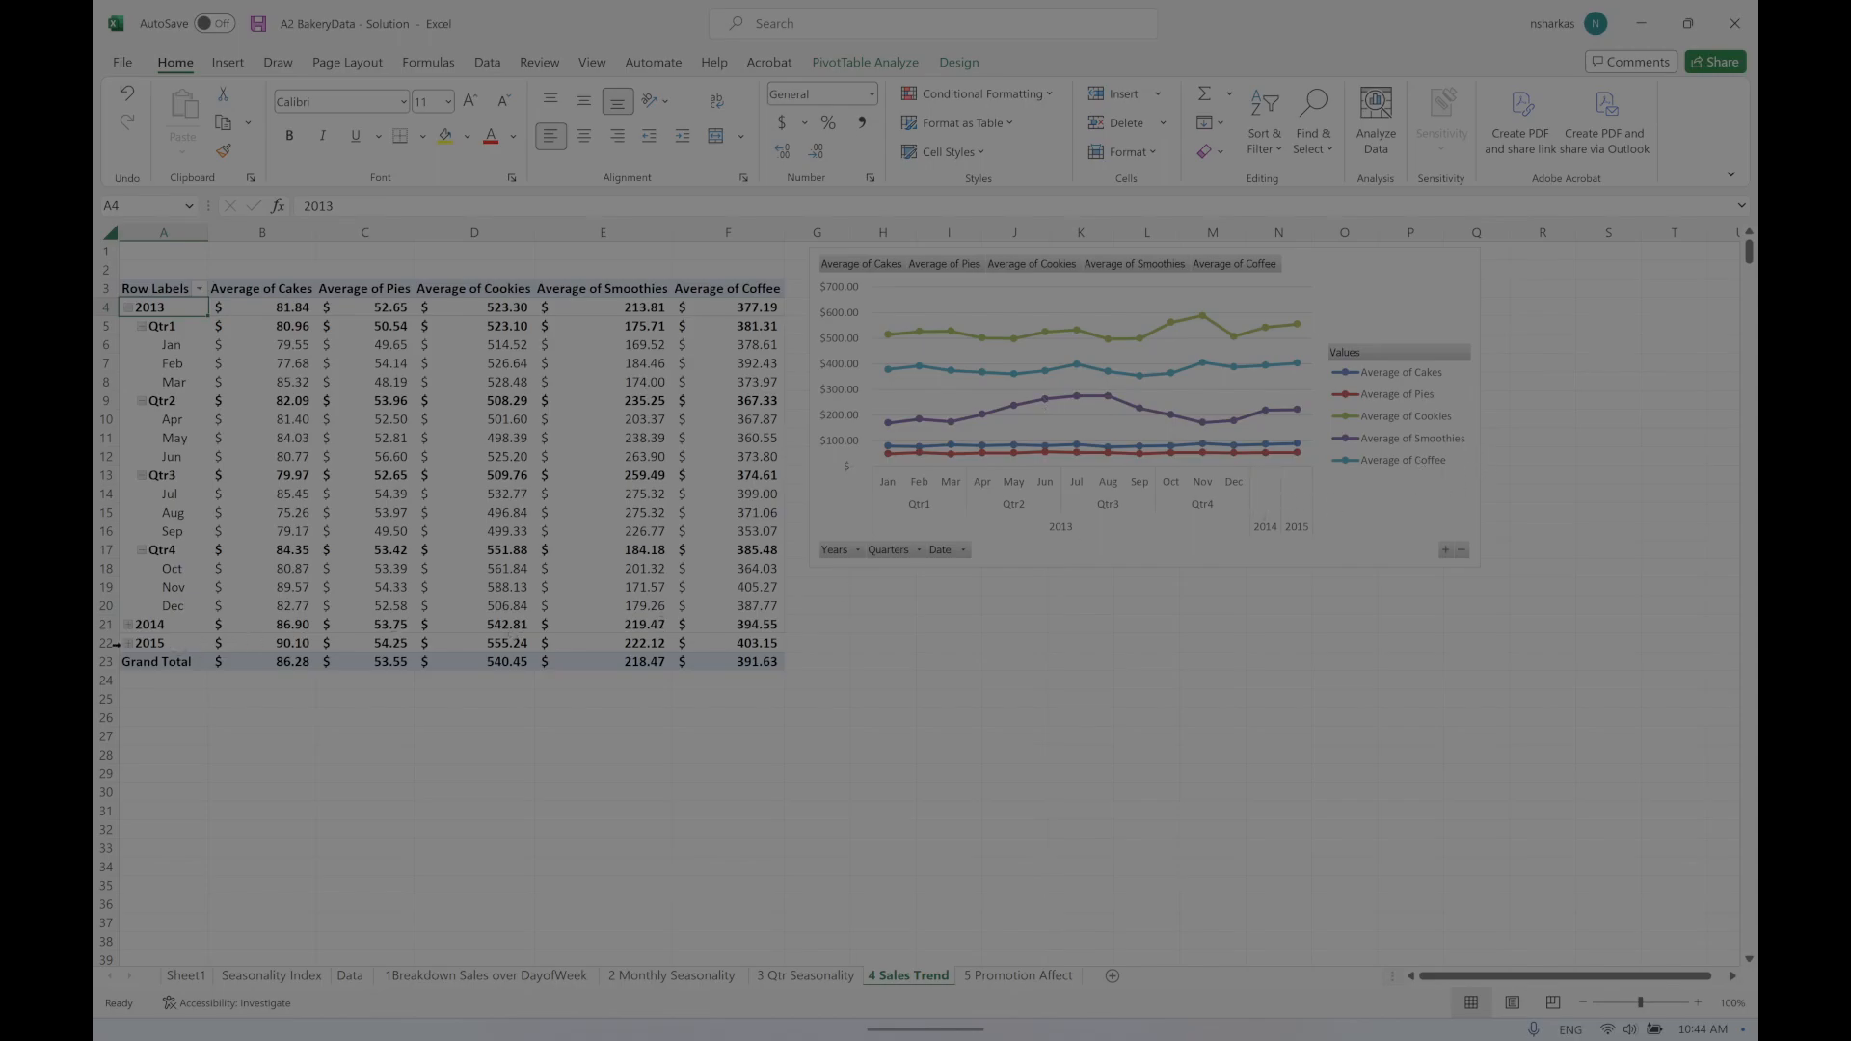
click(127, 623)
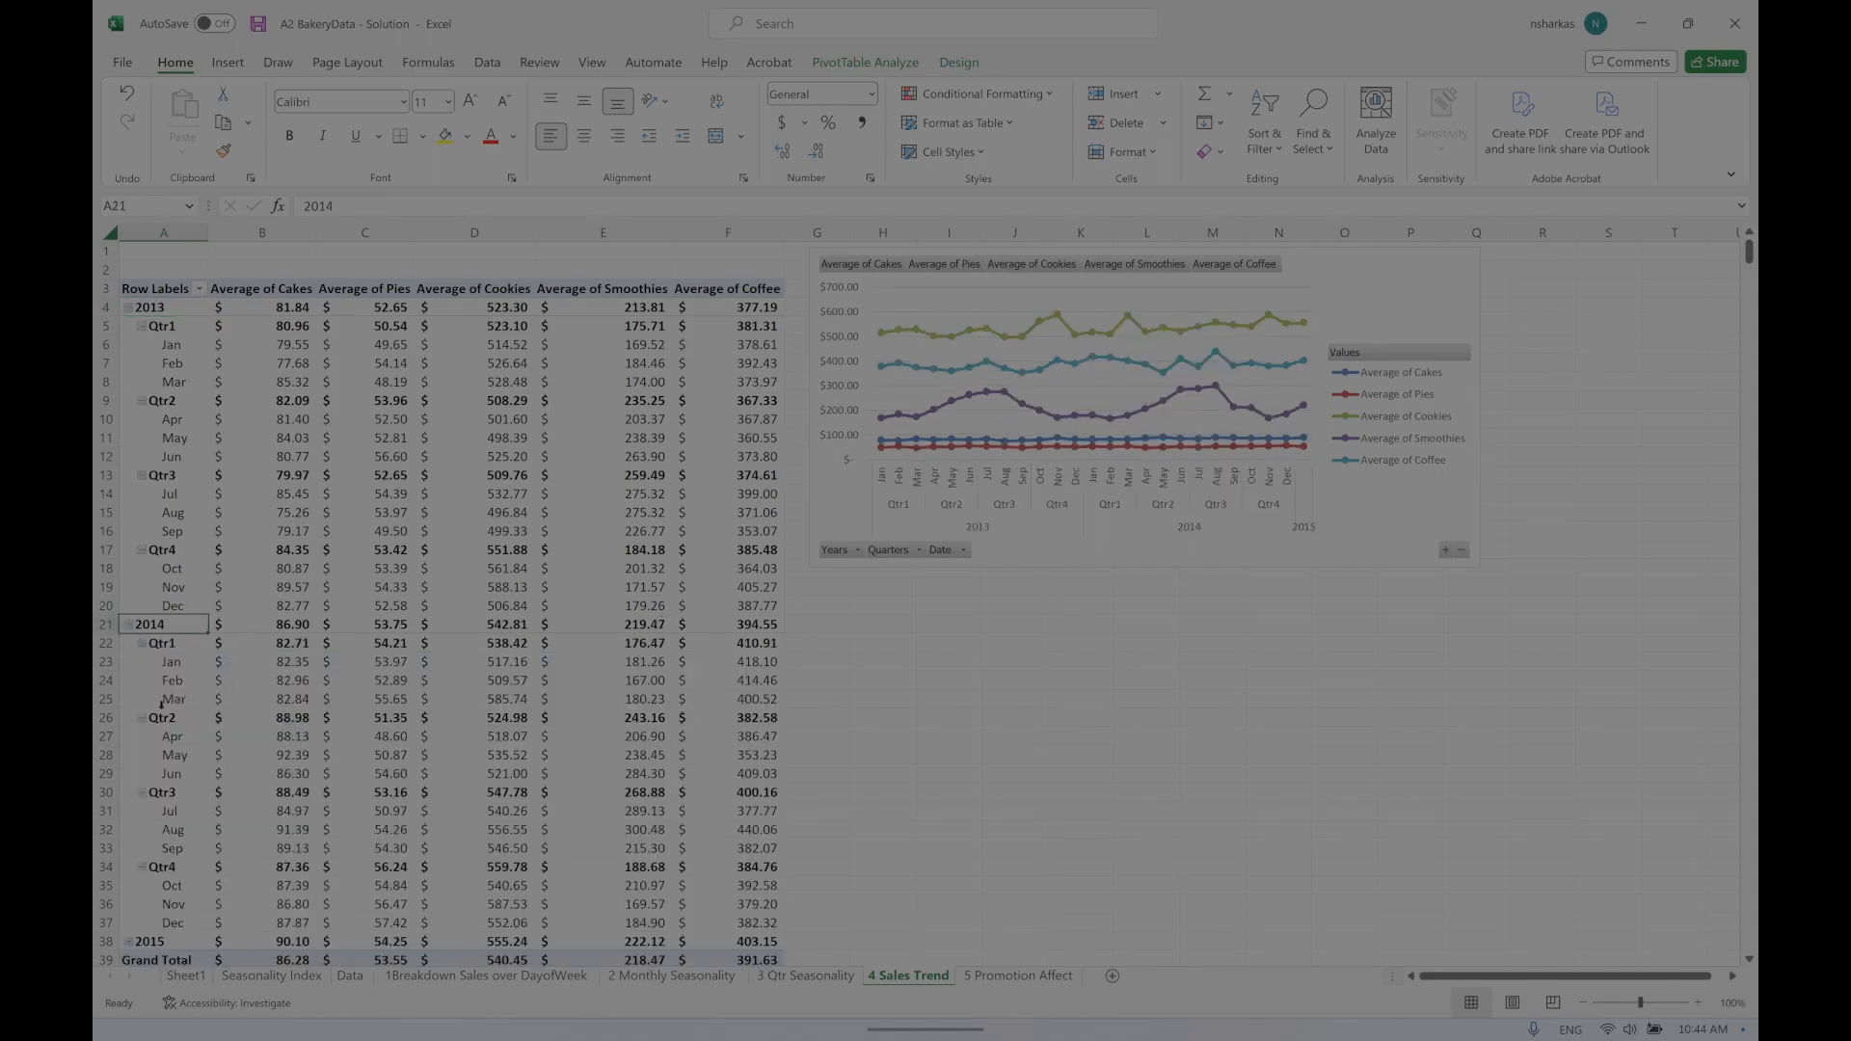
scroll(180, 762, down, 3)
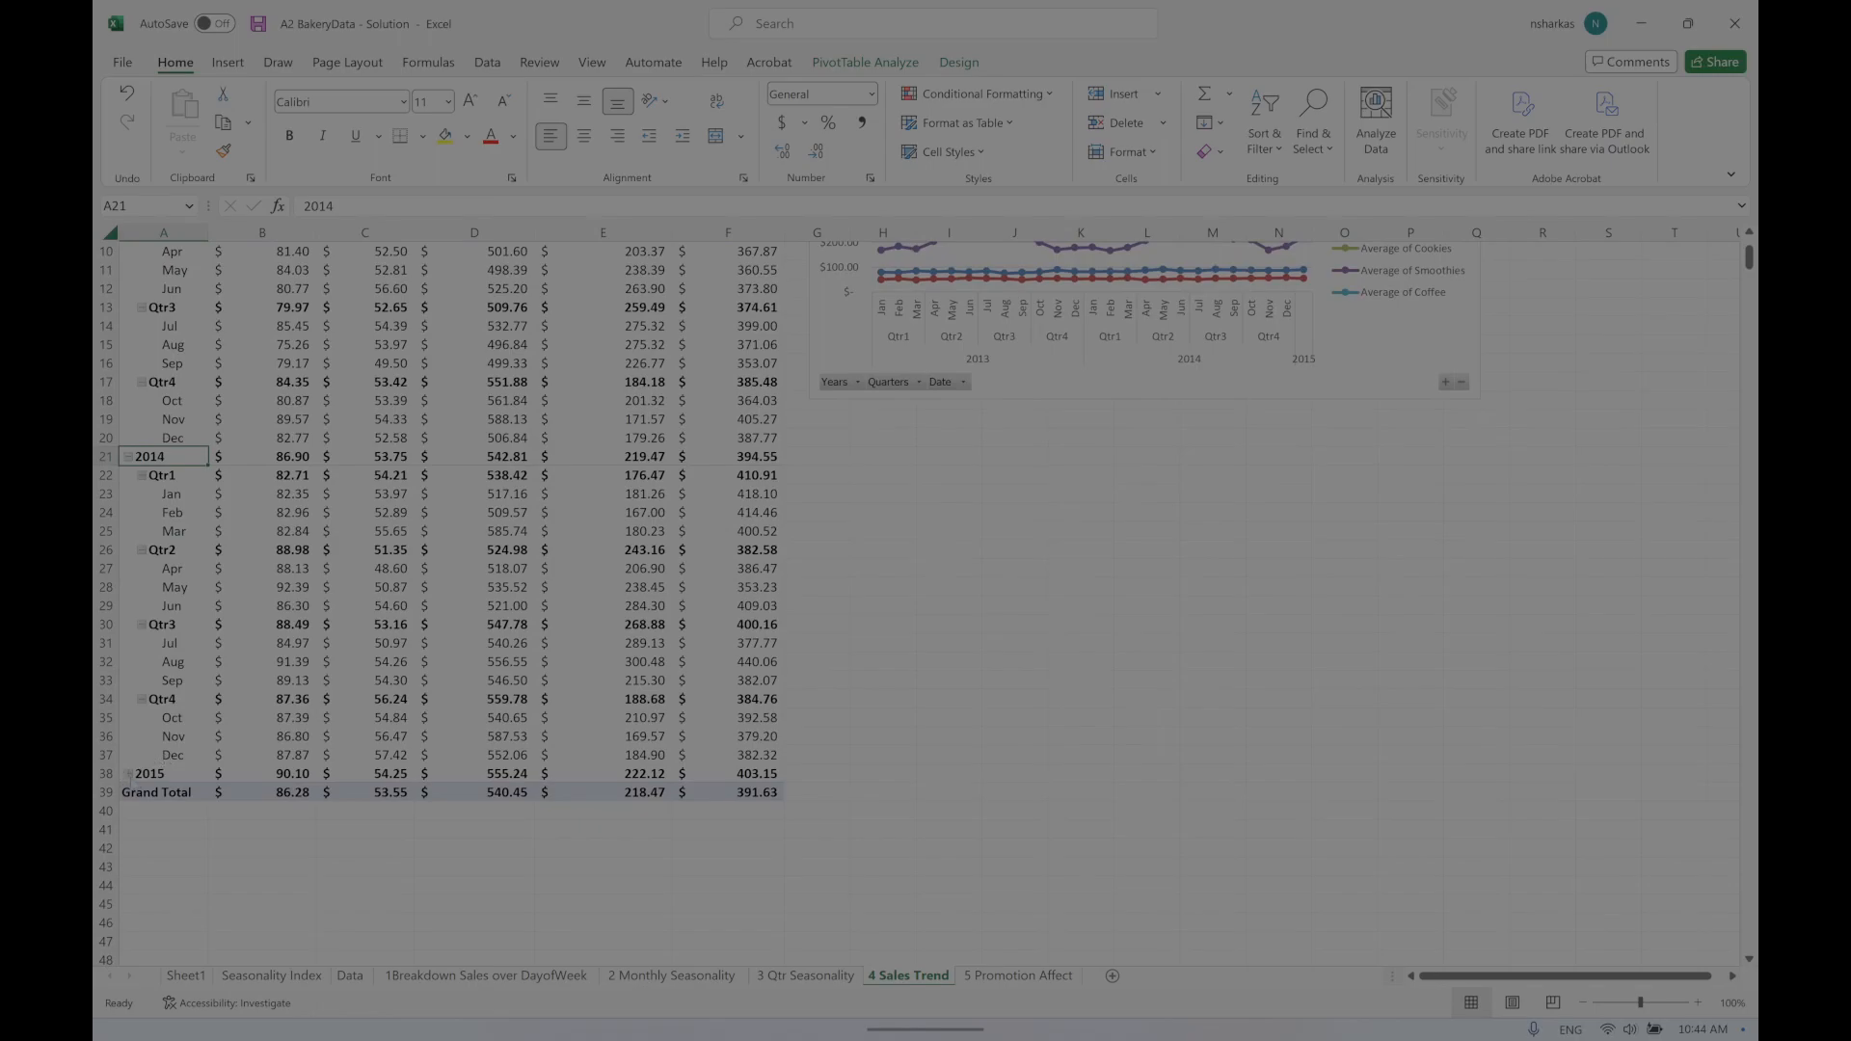
click(127, 773)
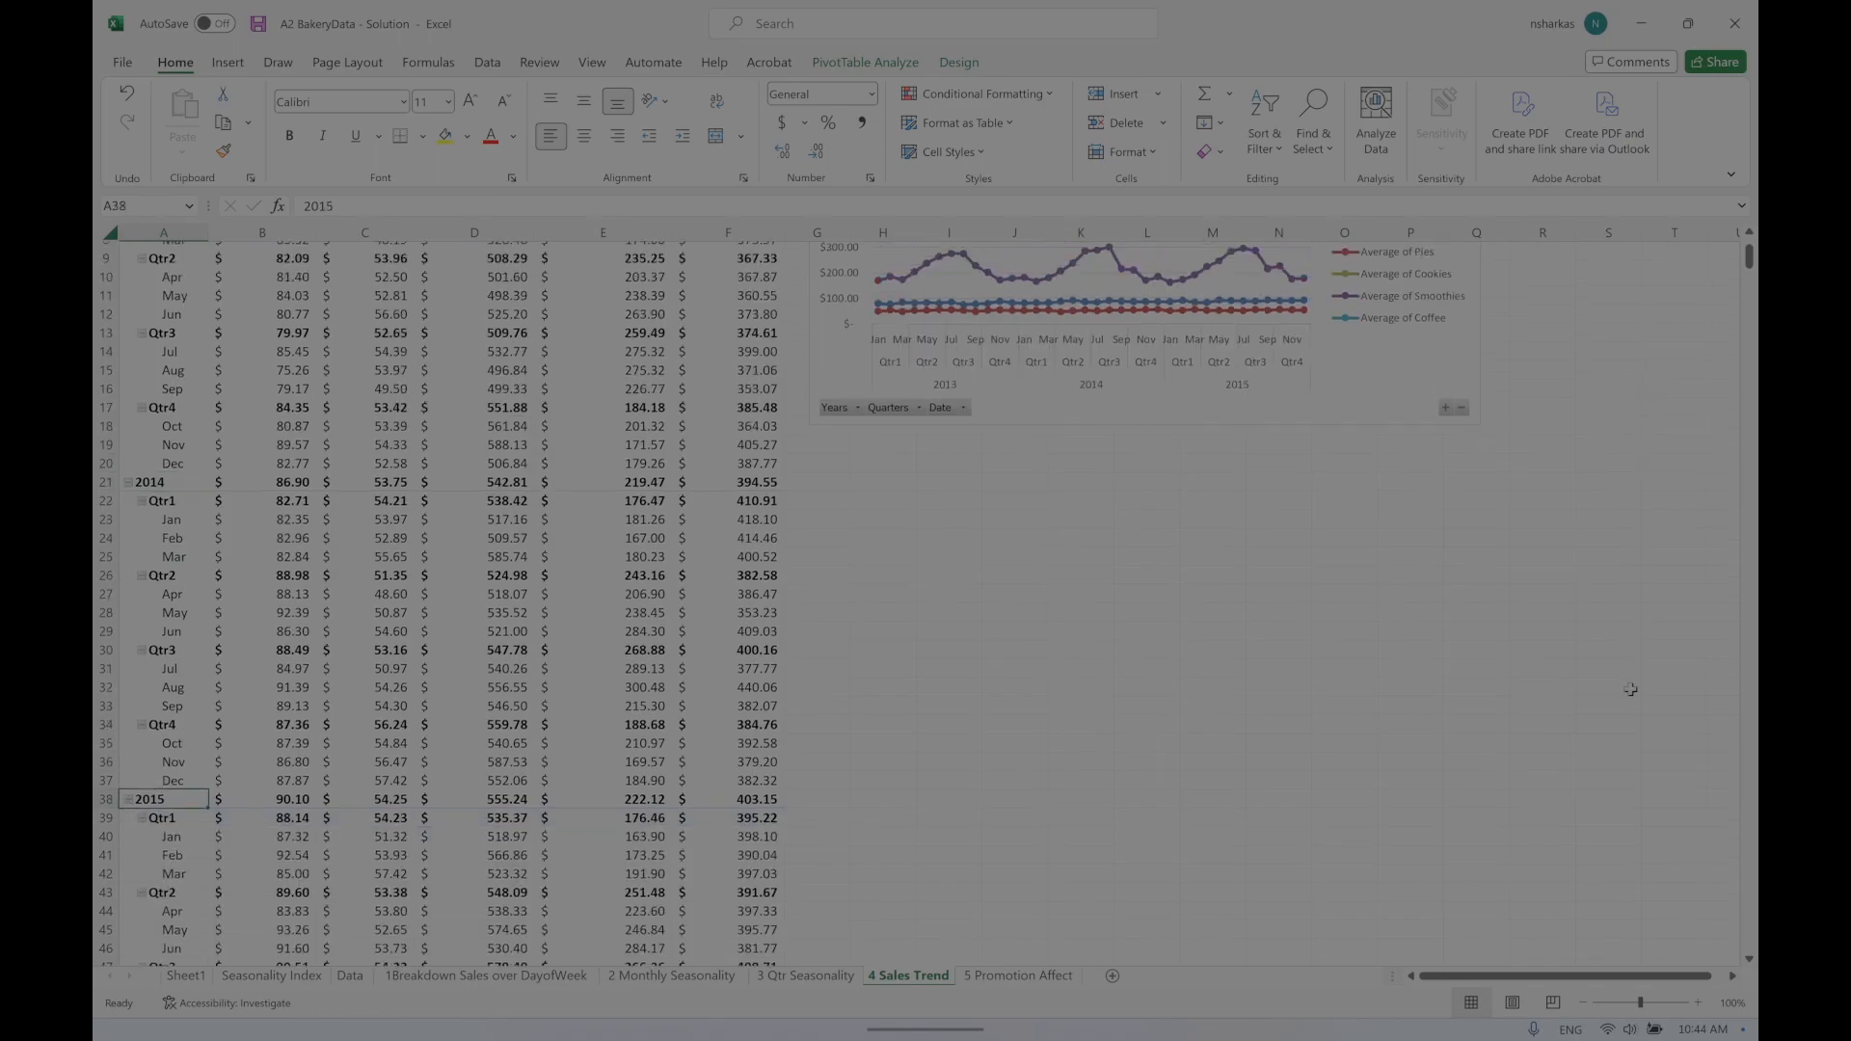
Step: Enlarge the sales trend pivot chart so it extends to about column U and row 22
scroll(1630, 689, up, 3)
click(1375, 563)
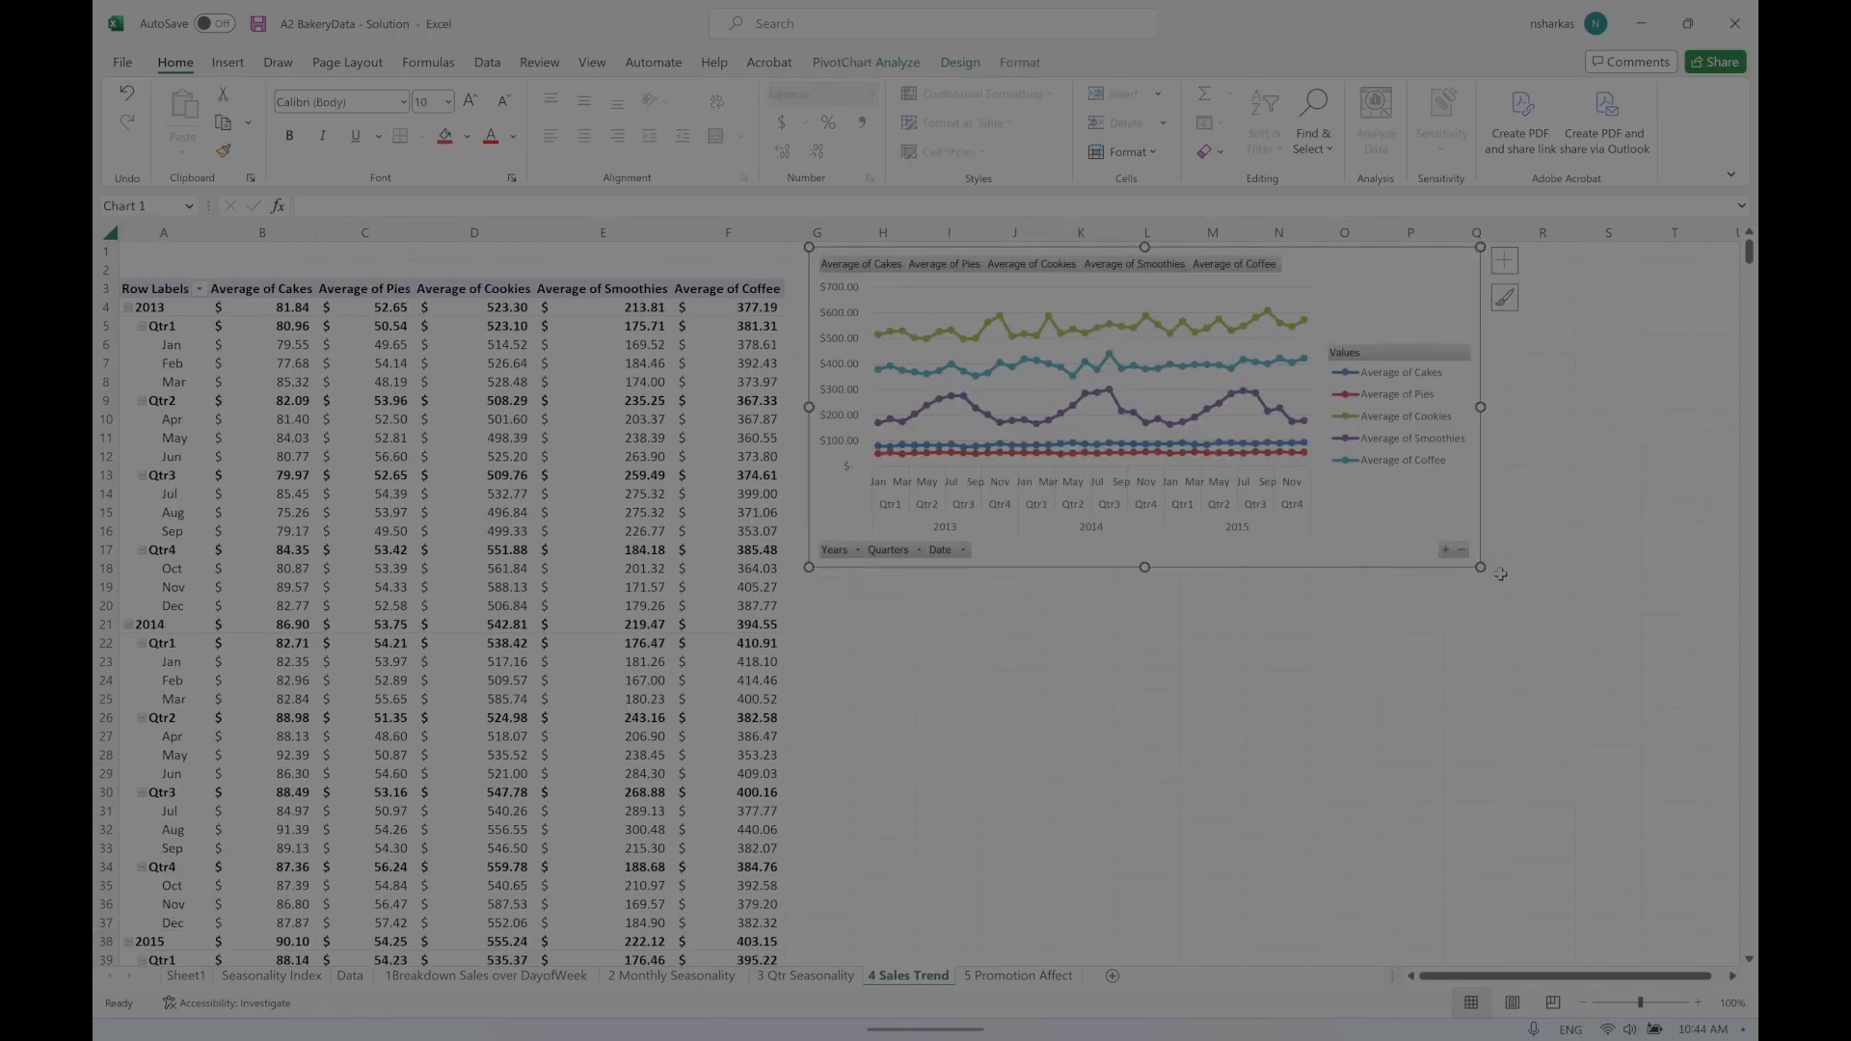
drag(1481, 567, 1726, 650)
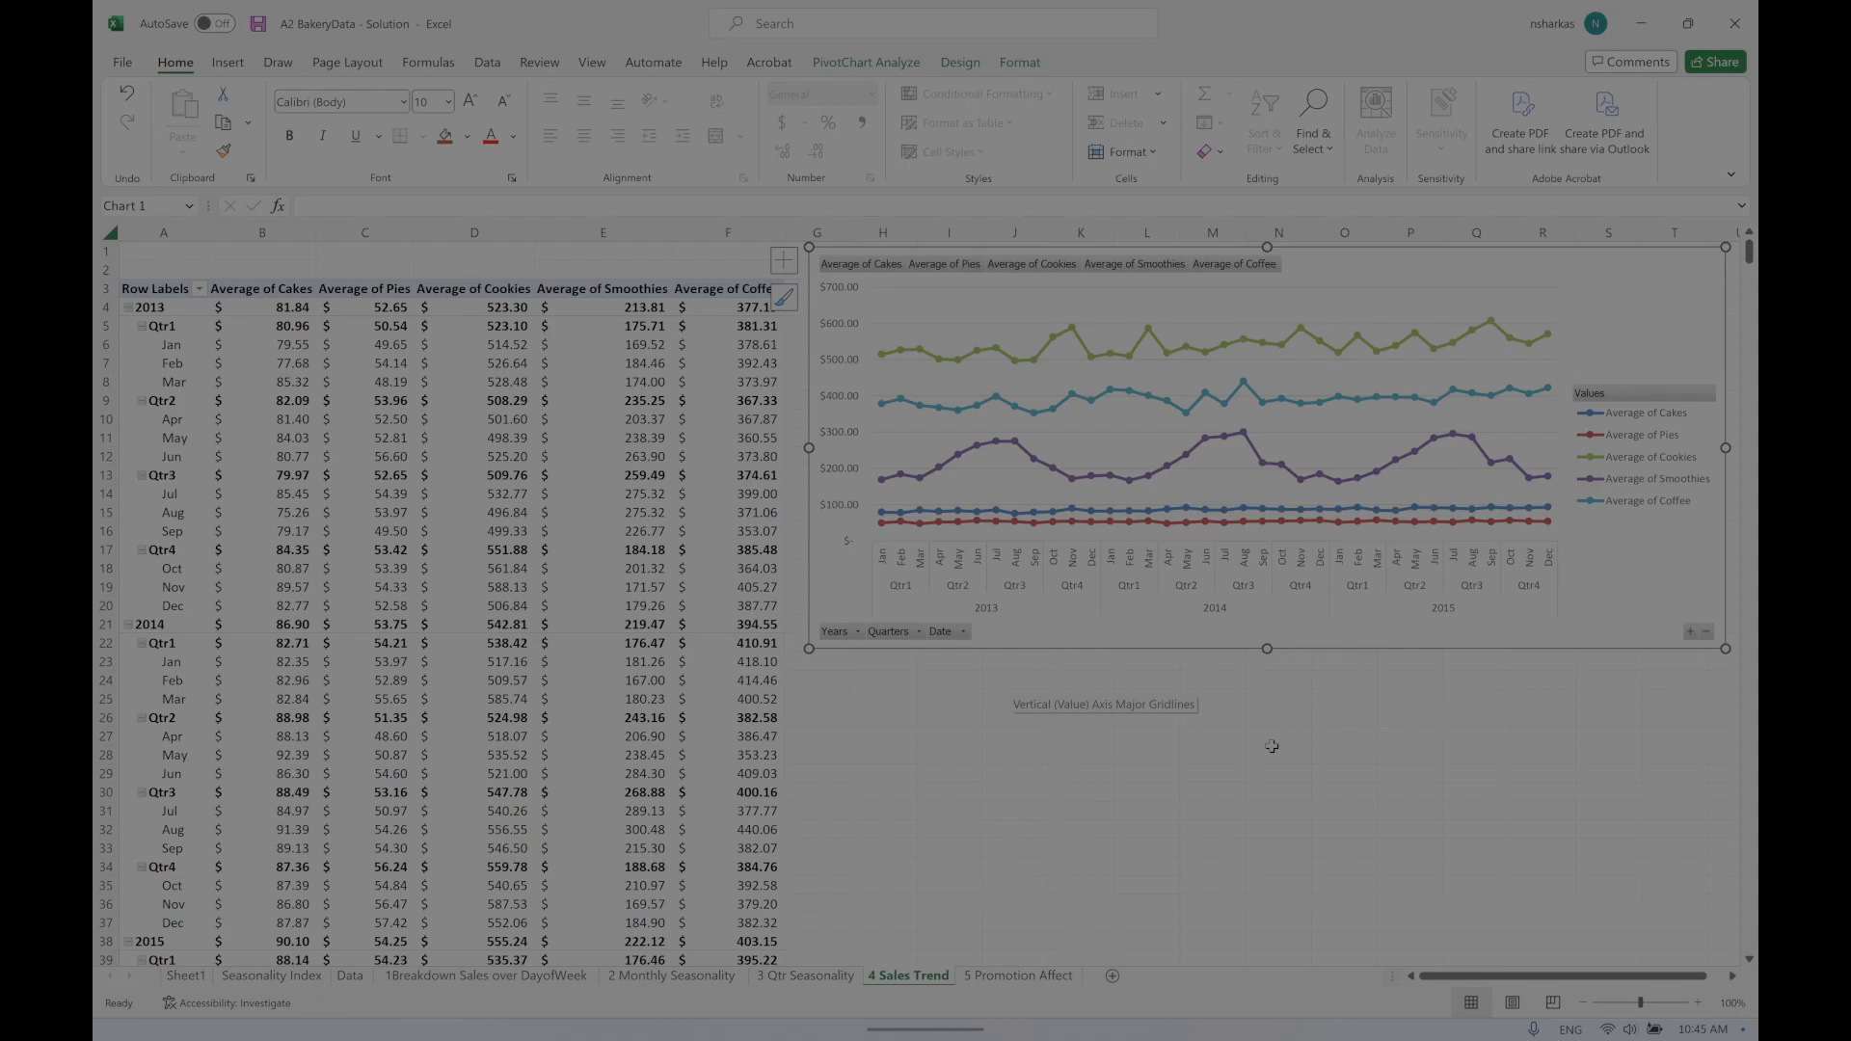
Step: Review the pivot tables and charts on 3 Qtr Seasonality, 2 Monthly Seasonality and 1Breakdown Sales over DayofWeek
click(799, 981)
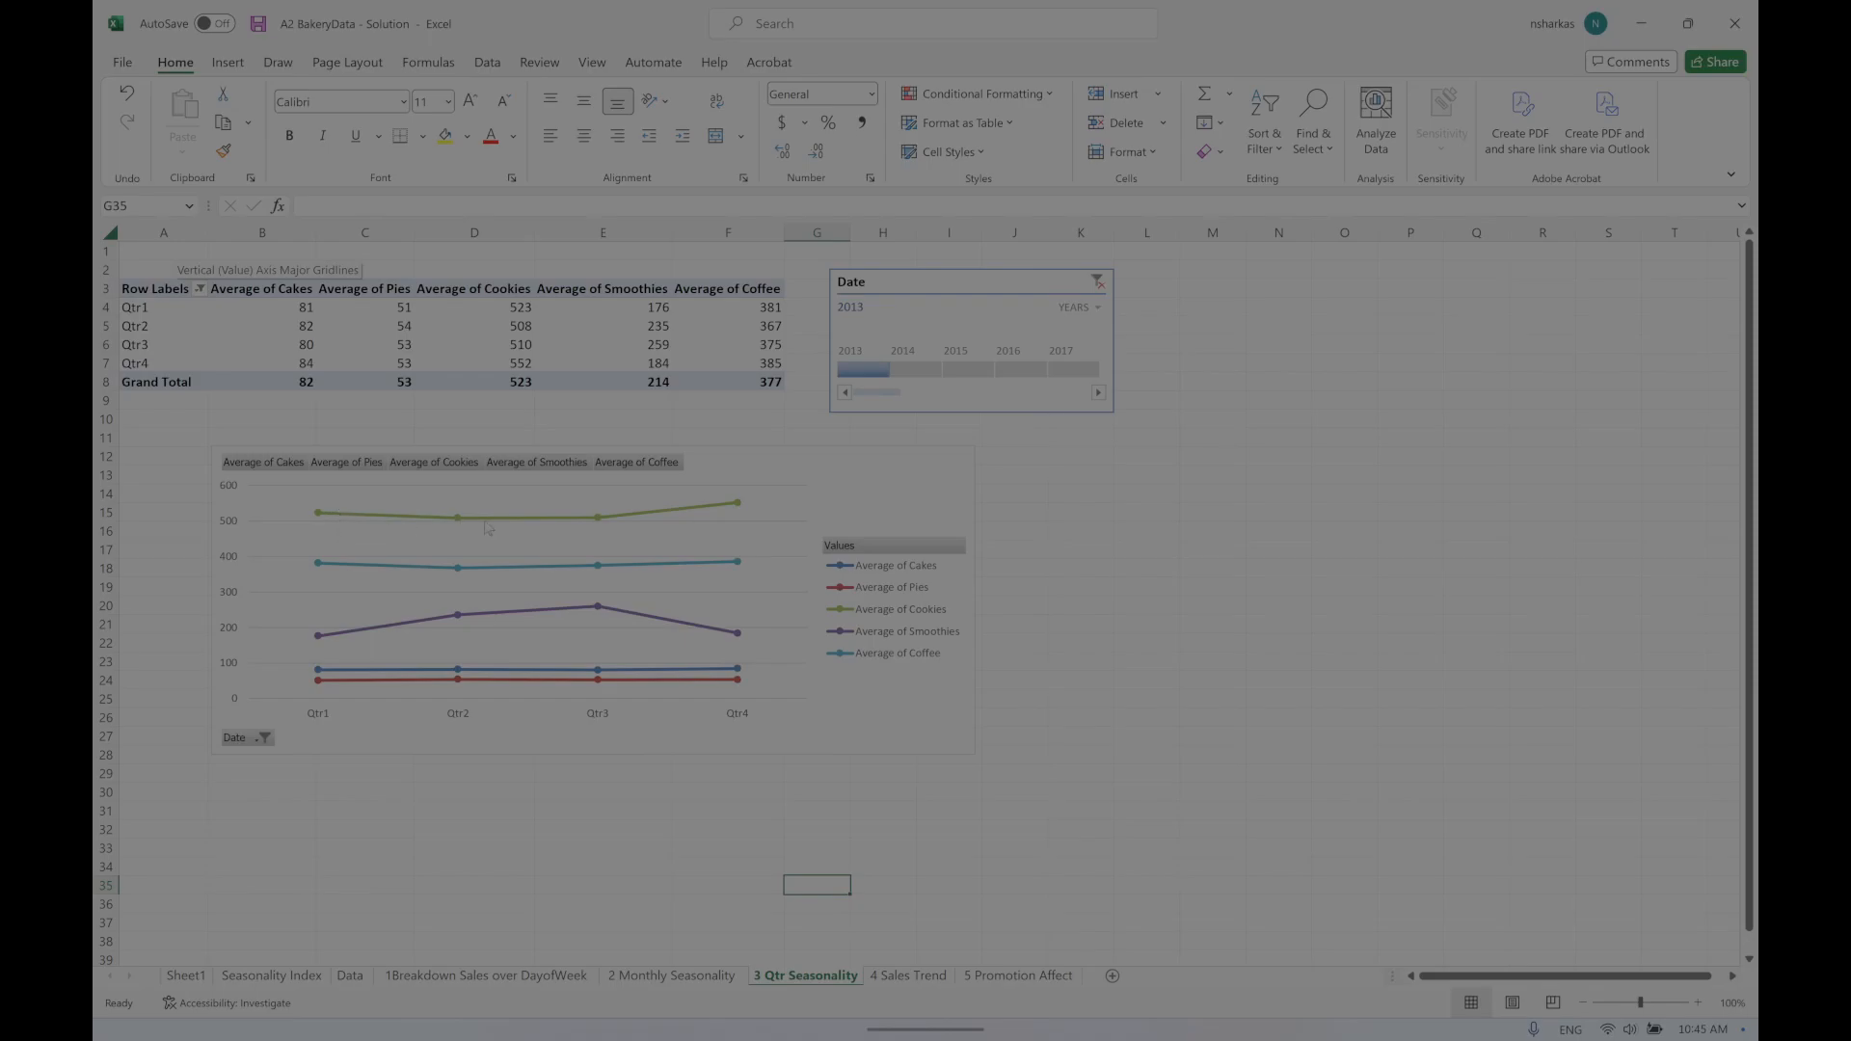
click(686, 978)
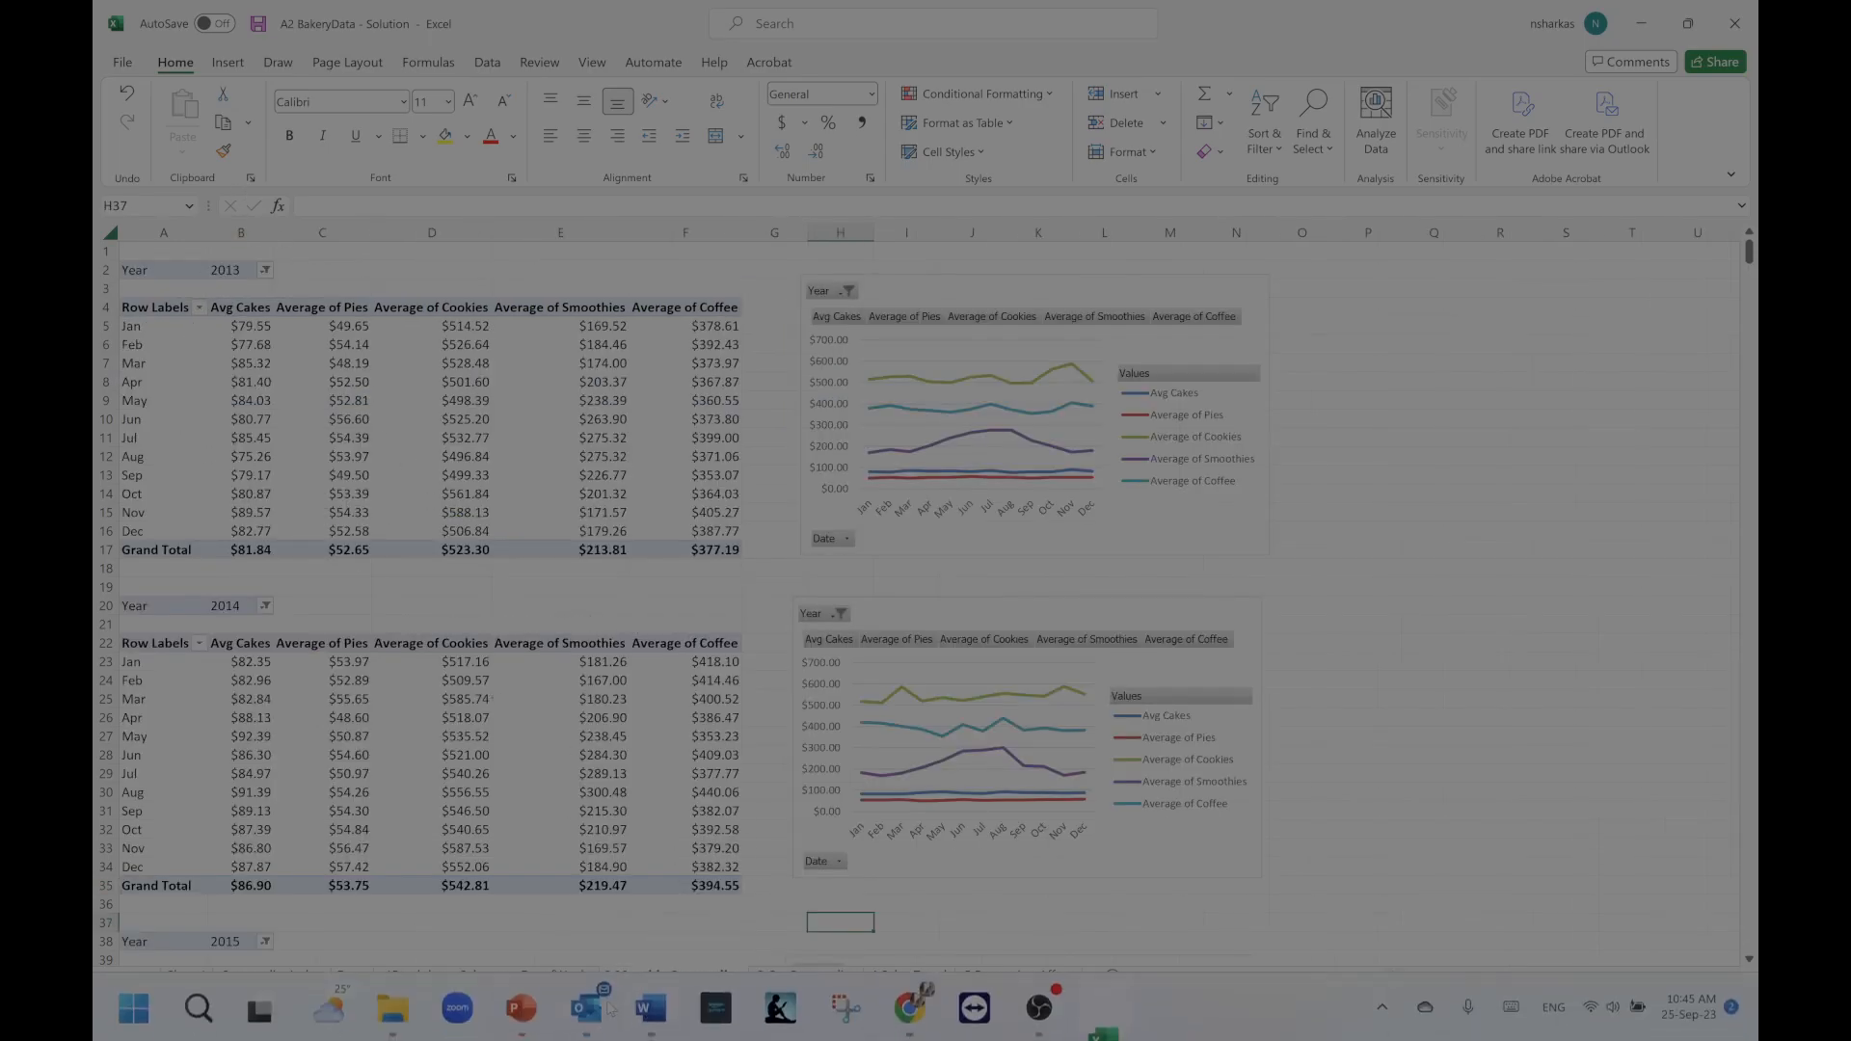
click(485, 975)
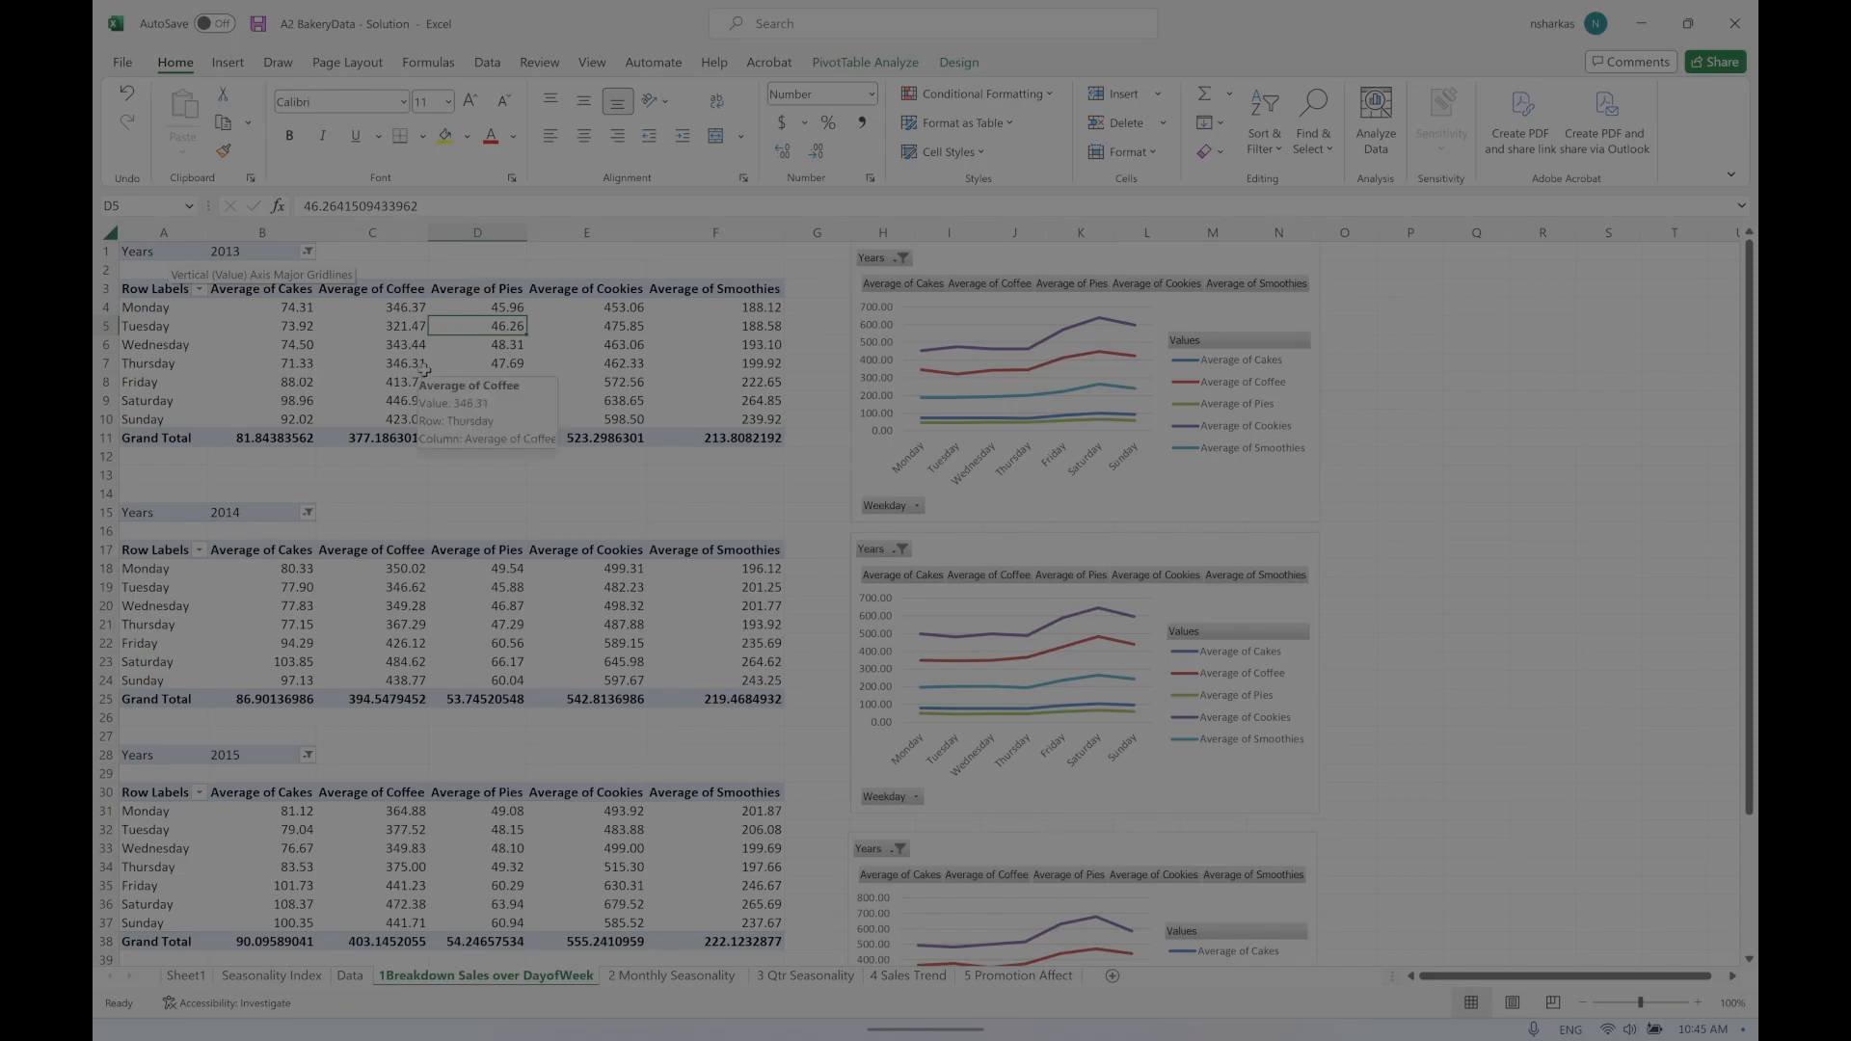
scroll(448, 503, down, 5)
scroll(449, 503, down, 4)
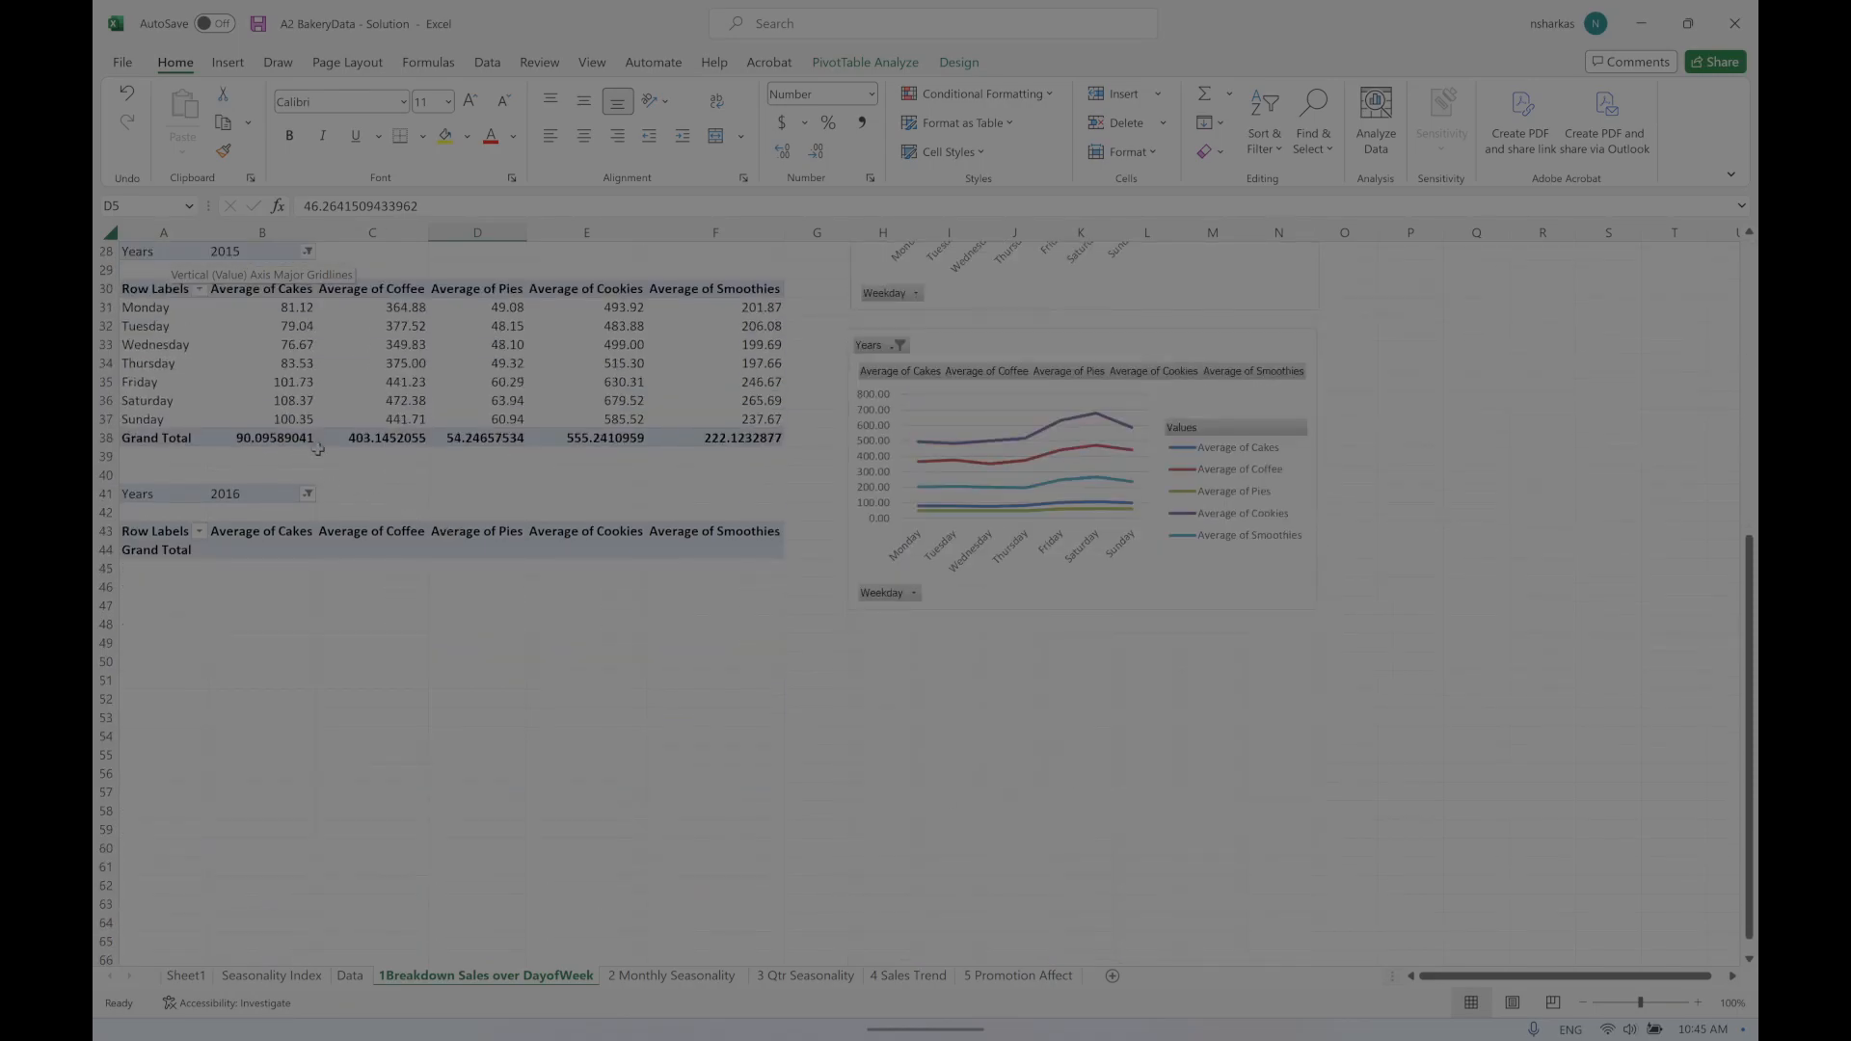
Step: Copy the 2015 weekday pivot table with its Years filter and paste it at A52 on the same sheet
scroll(318, 448, up, 1)
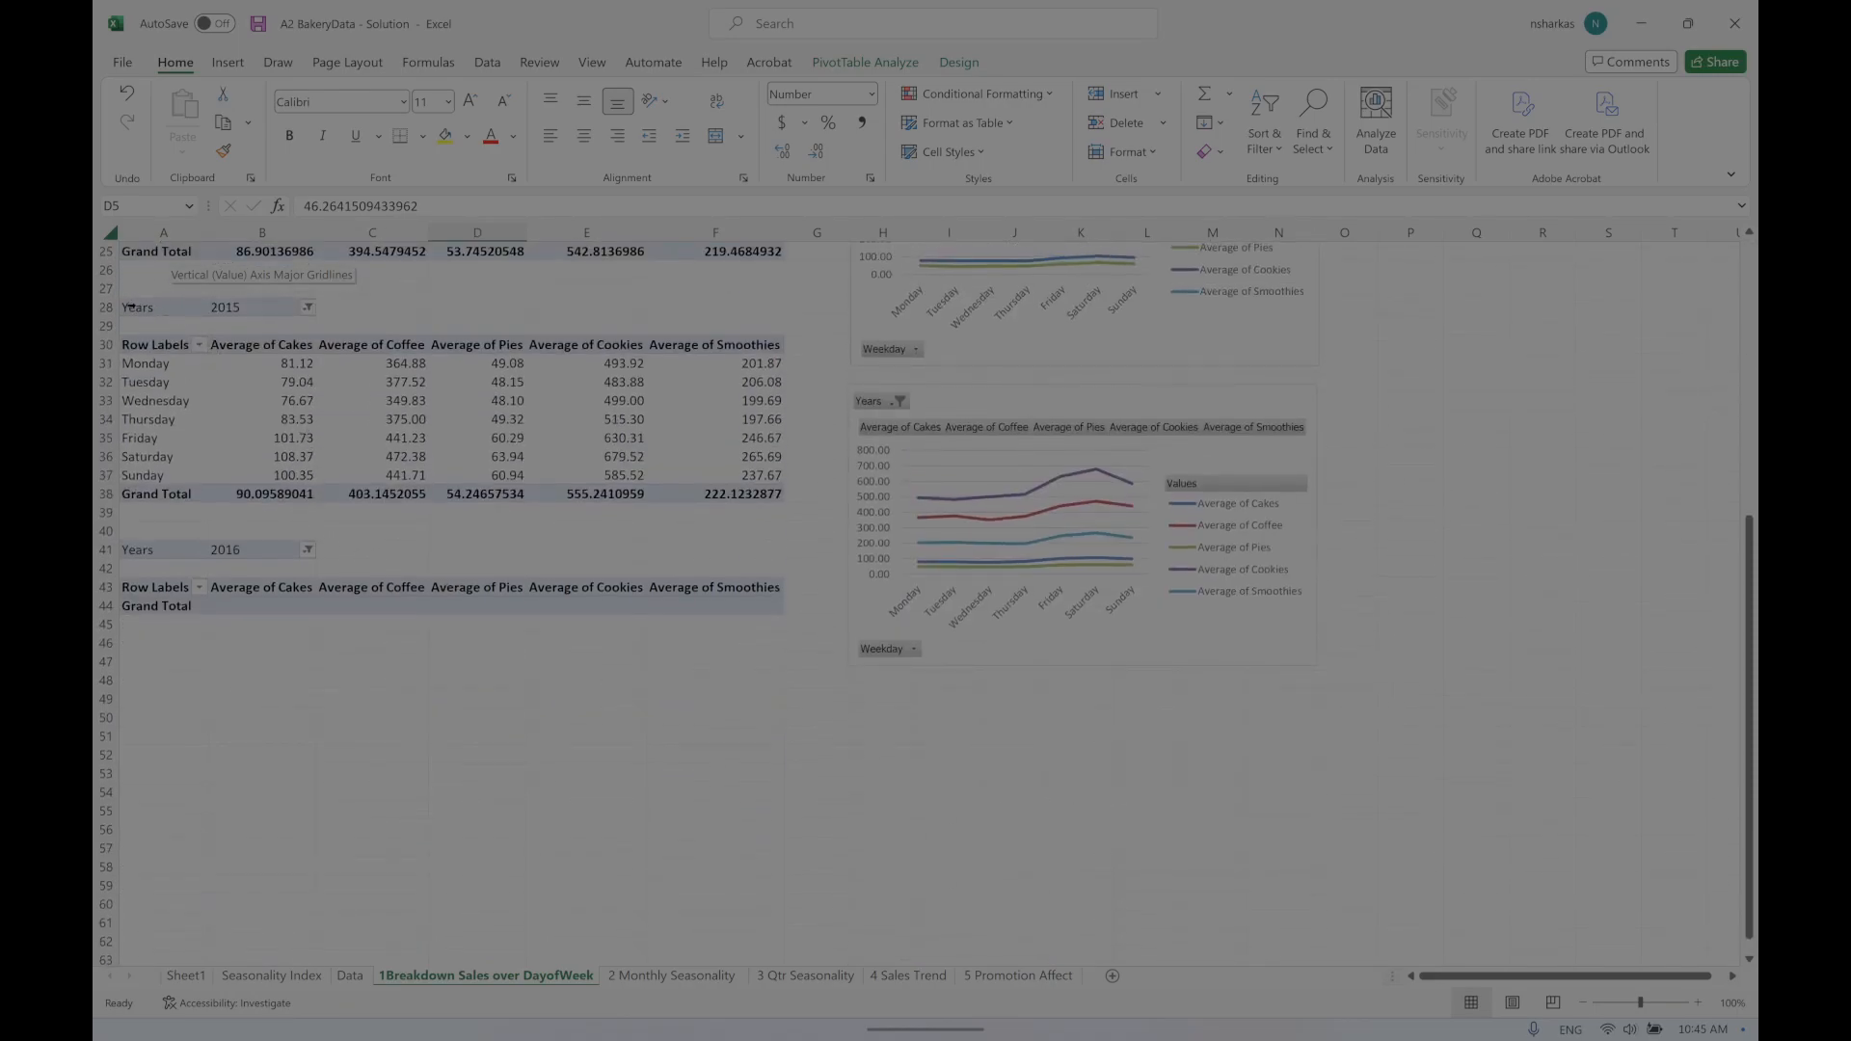
drag(129, 307, 764, 494)
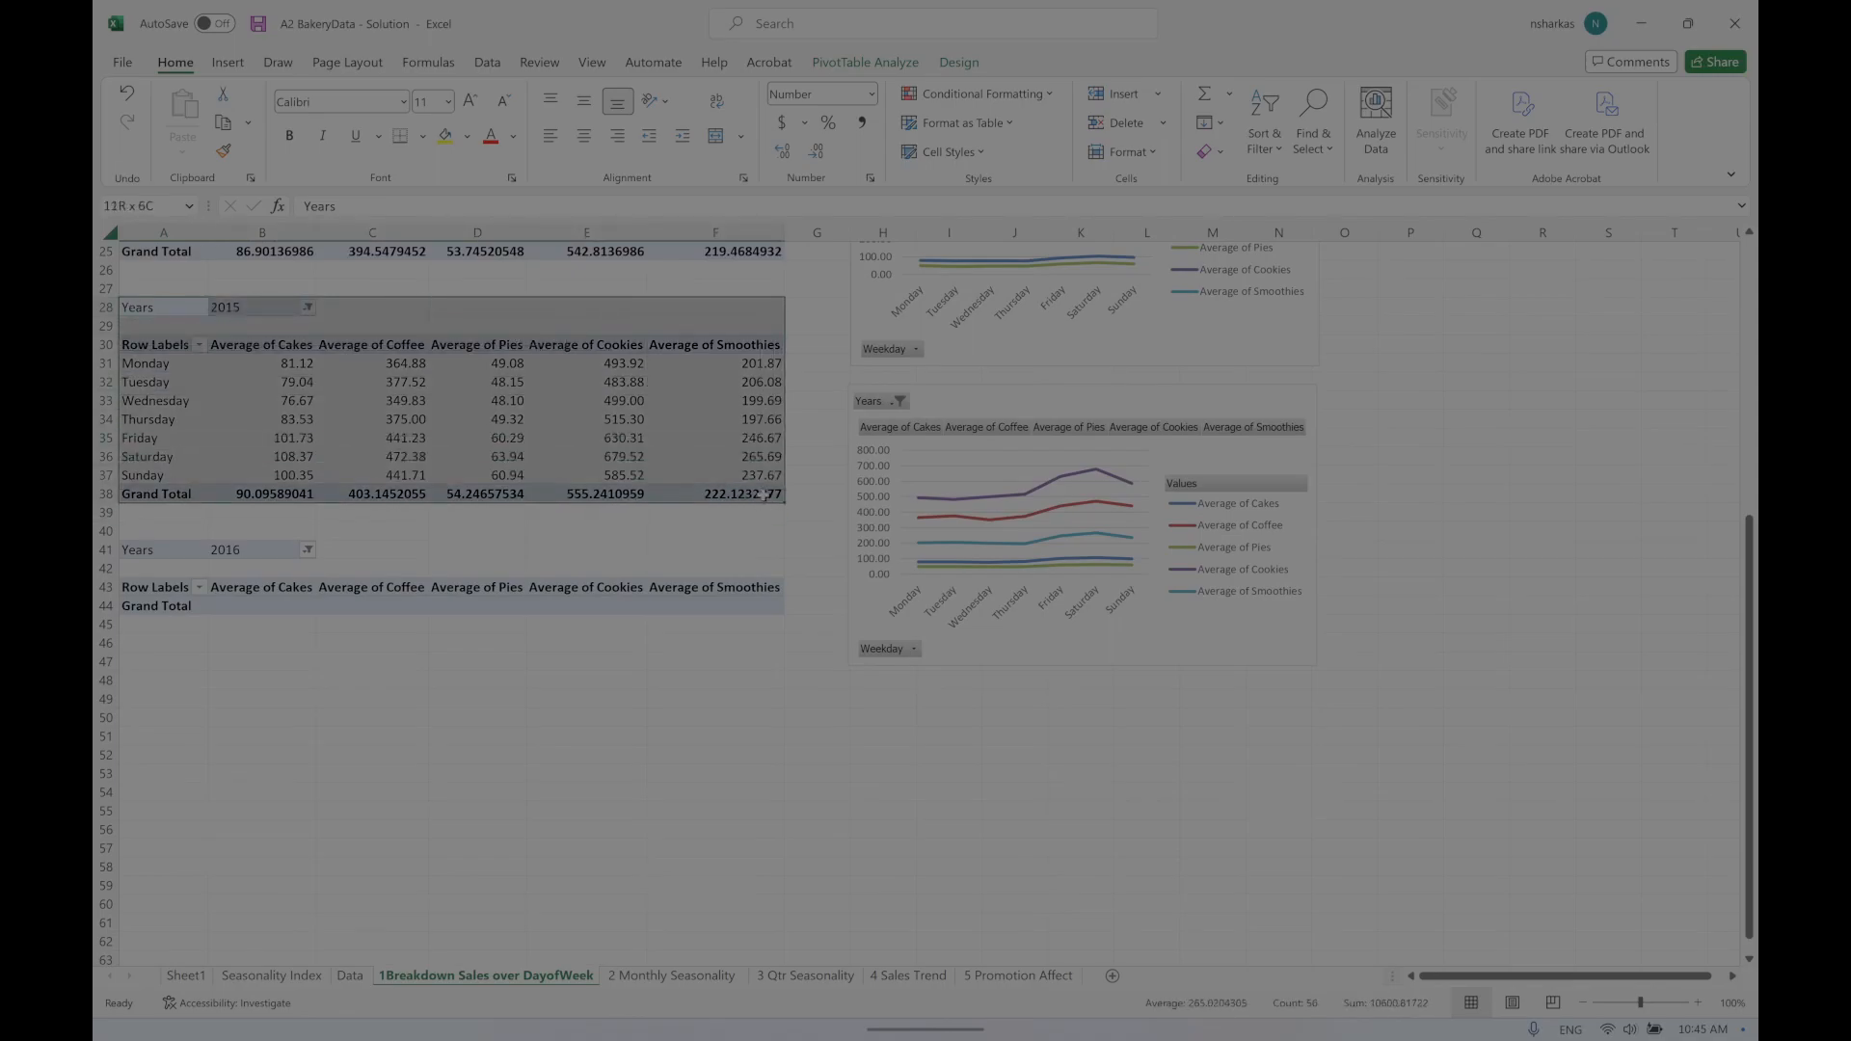
key(ctrl+c)
click(155, 755)
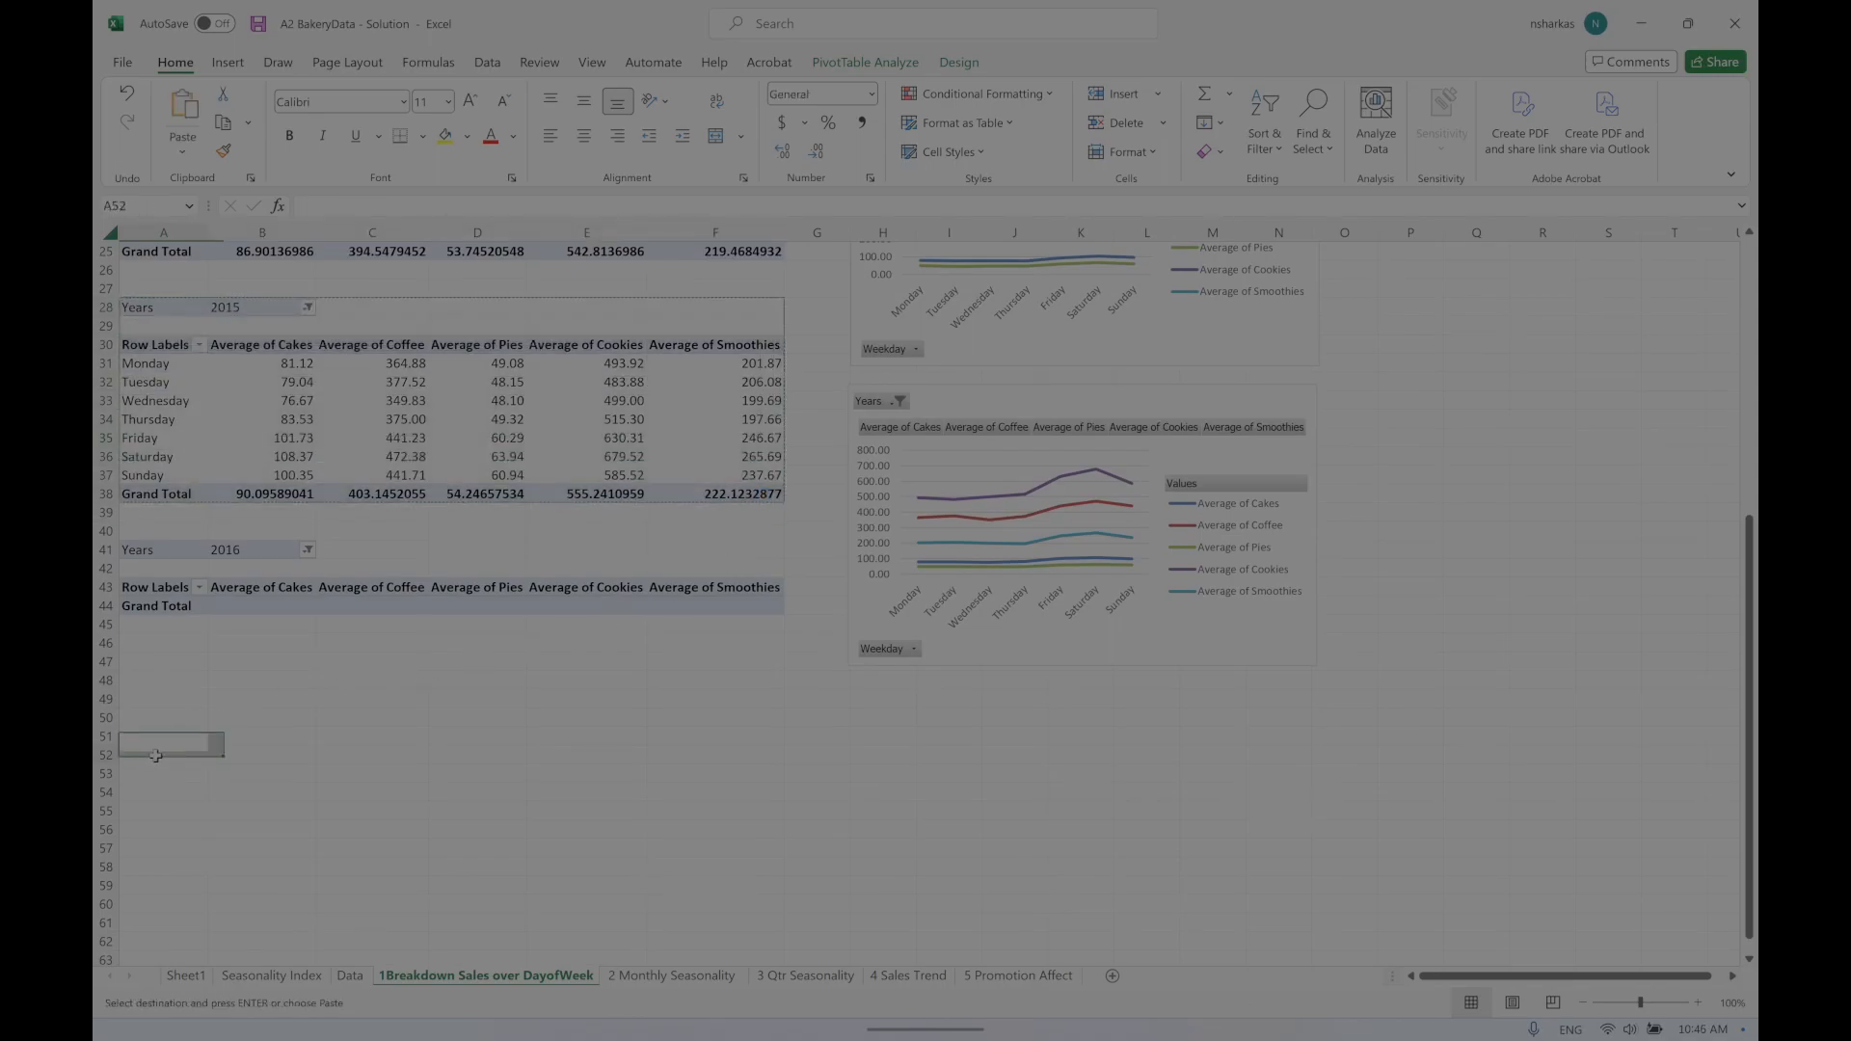
key(ctrl+v)
Step: Show the field list of the copied weekday pivot table and examine its fields
click(274, 869)
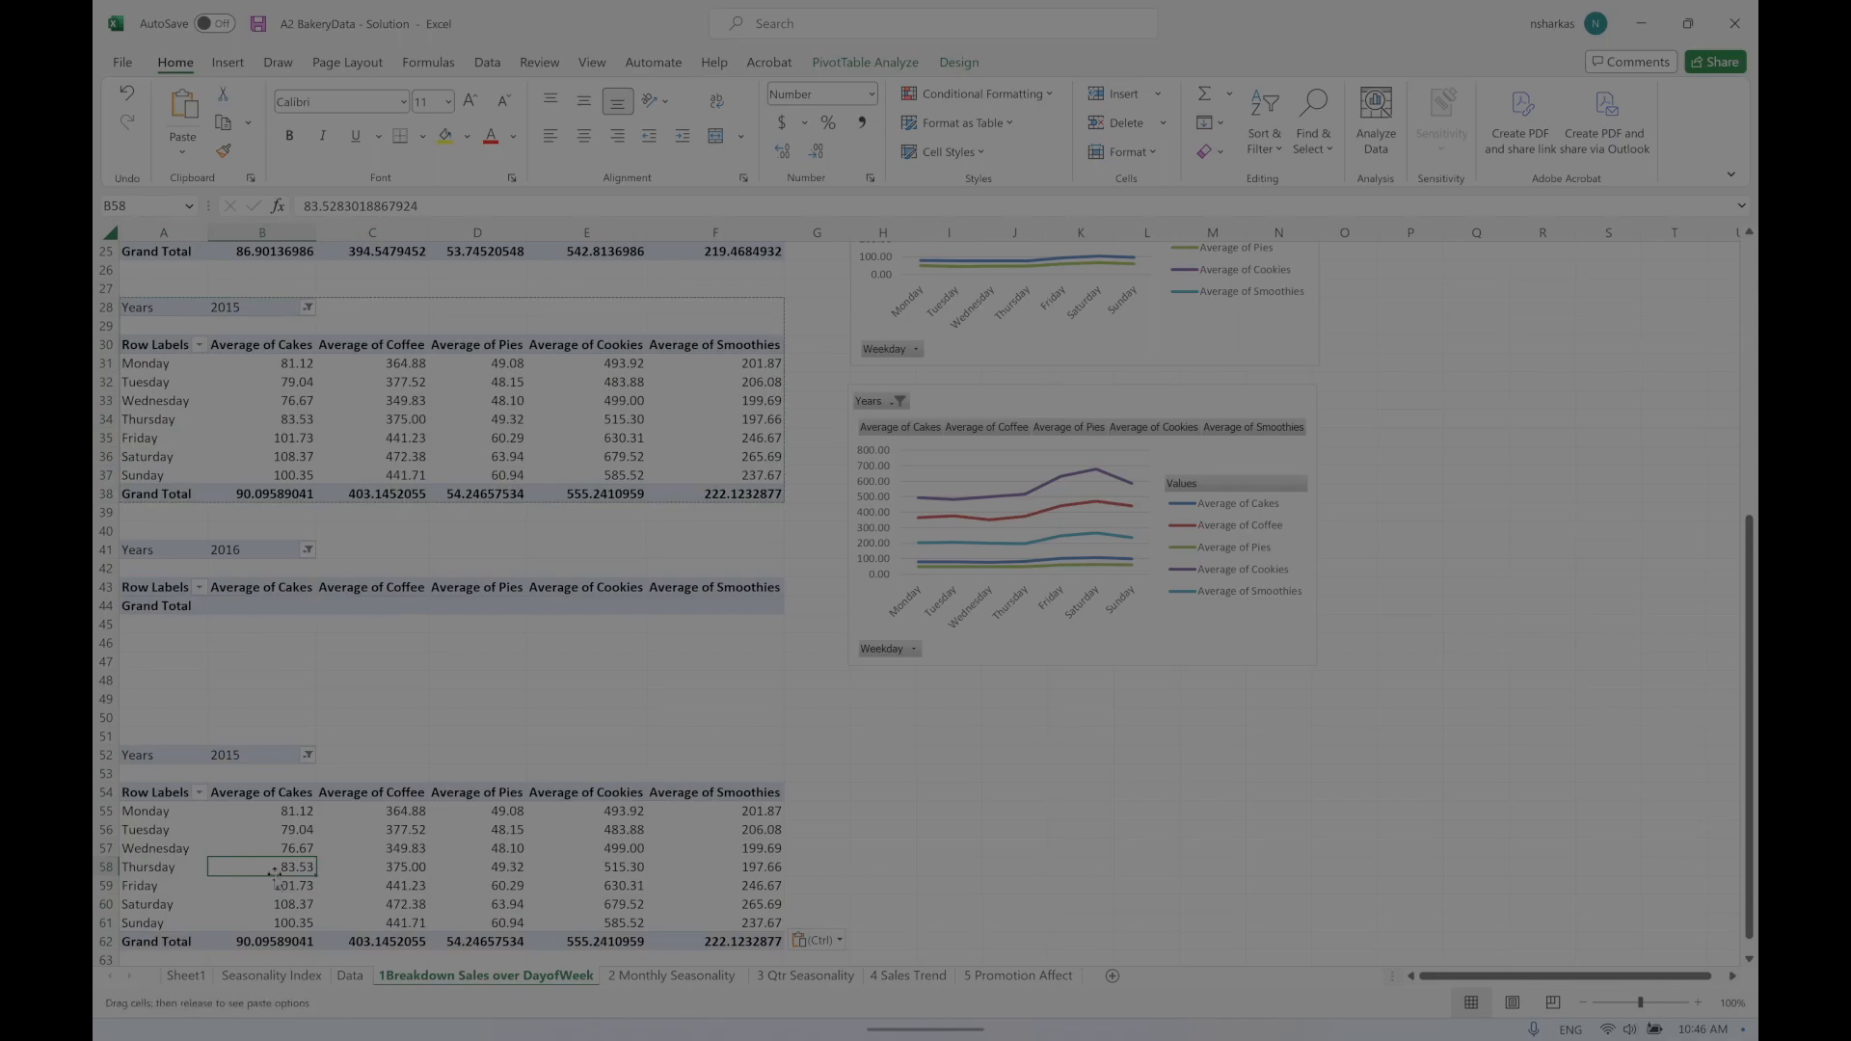
right_click(276, 871)
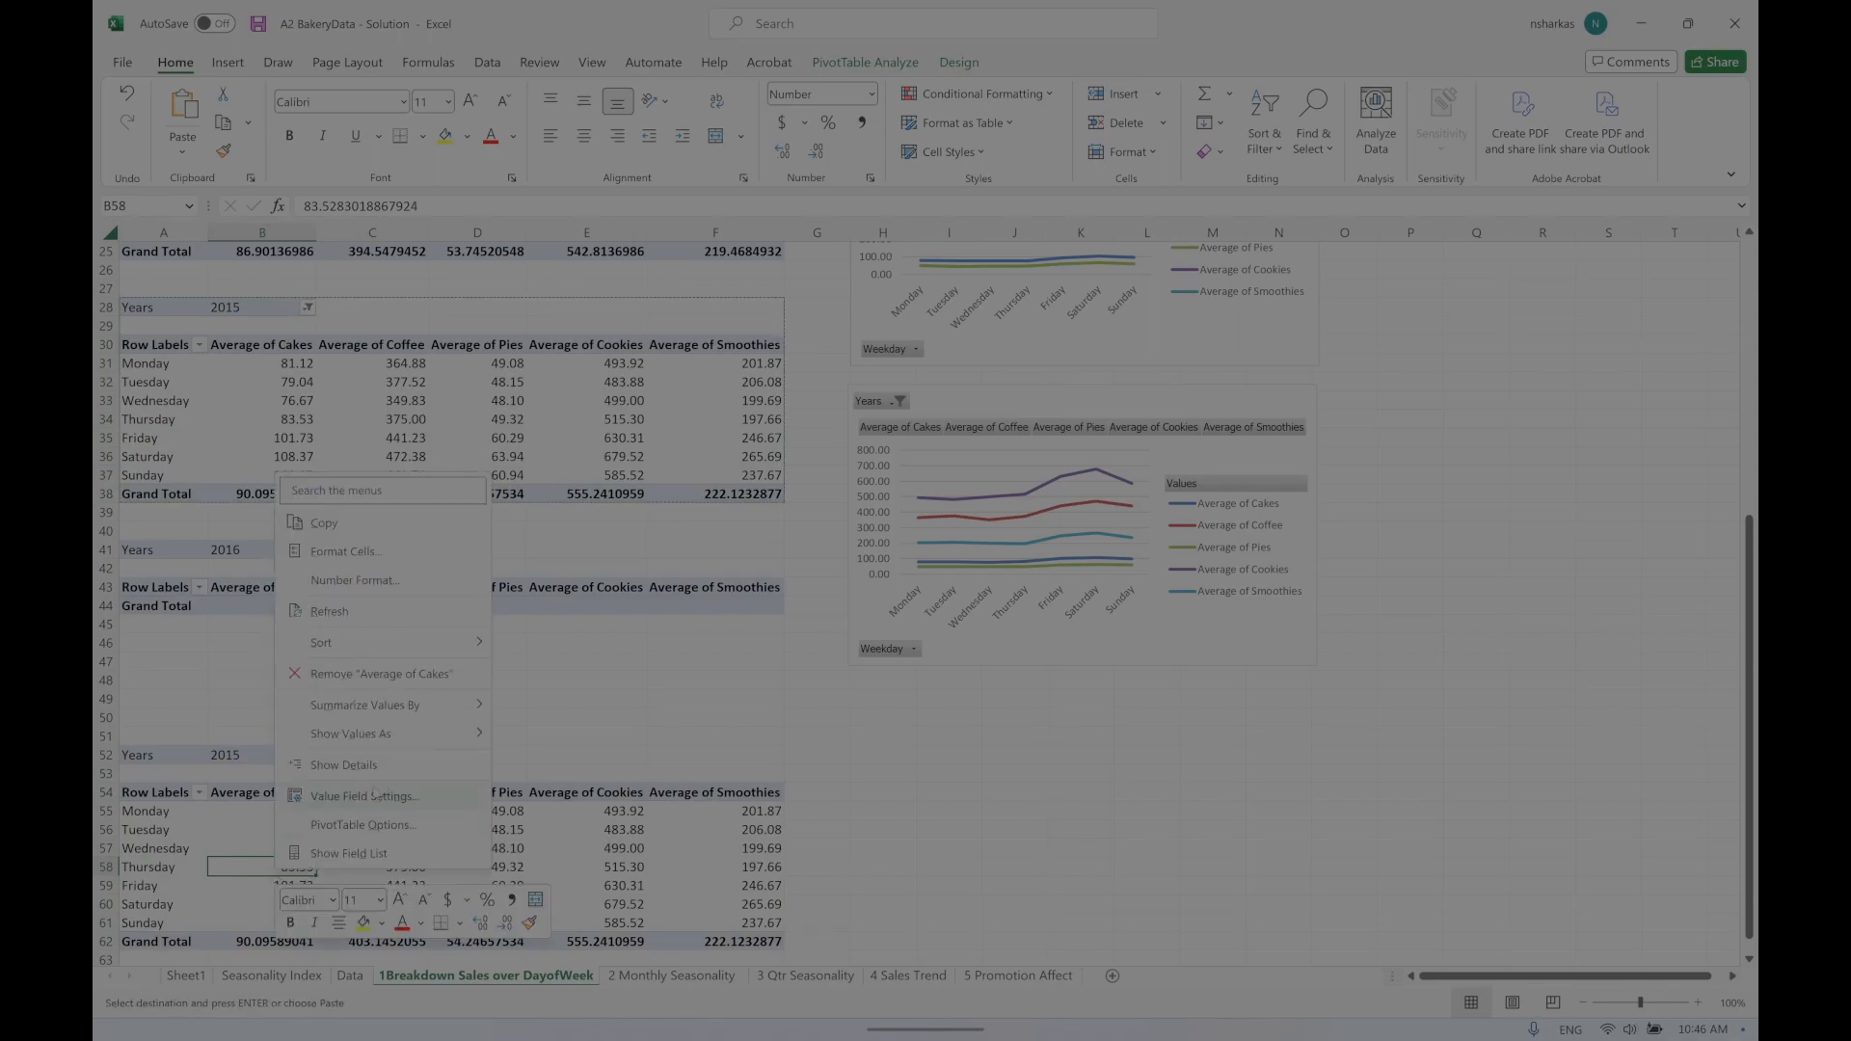
click(365, 856)
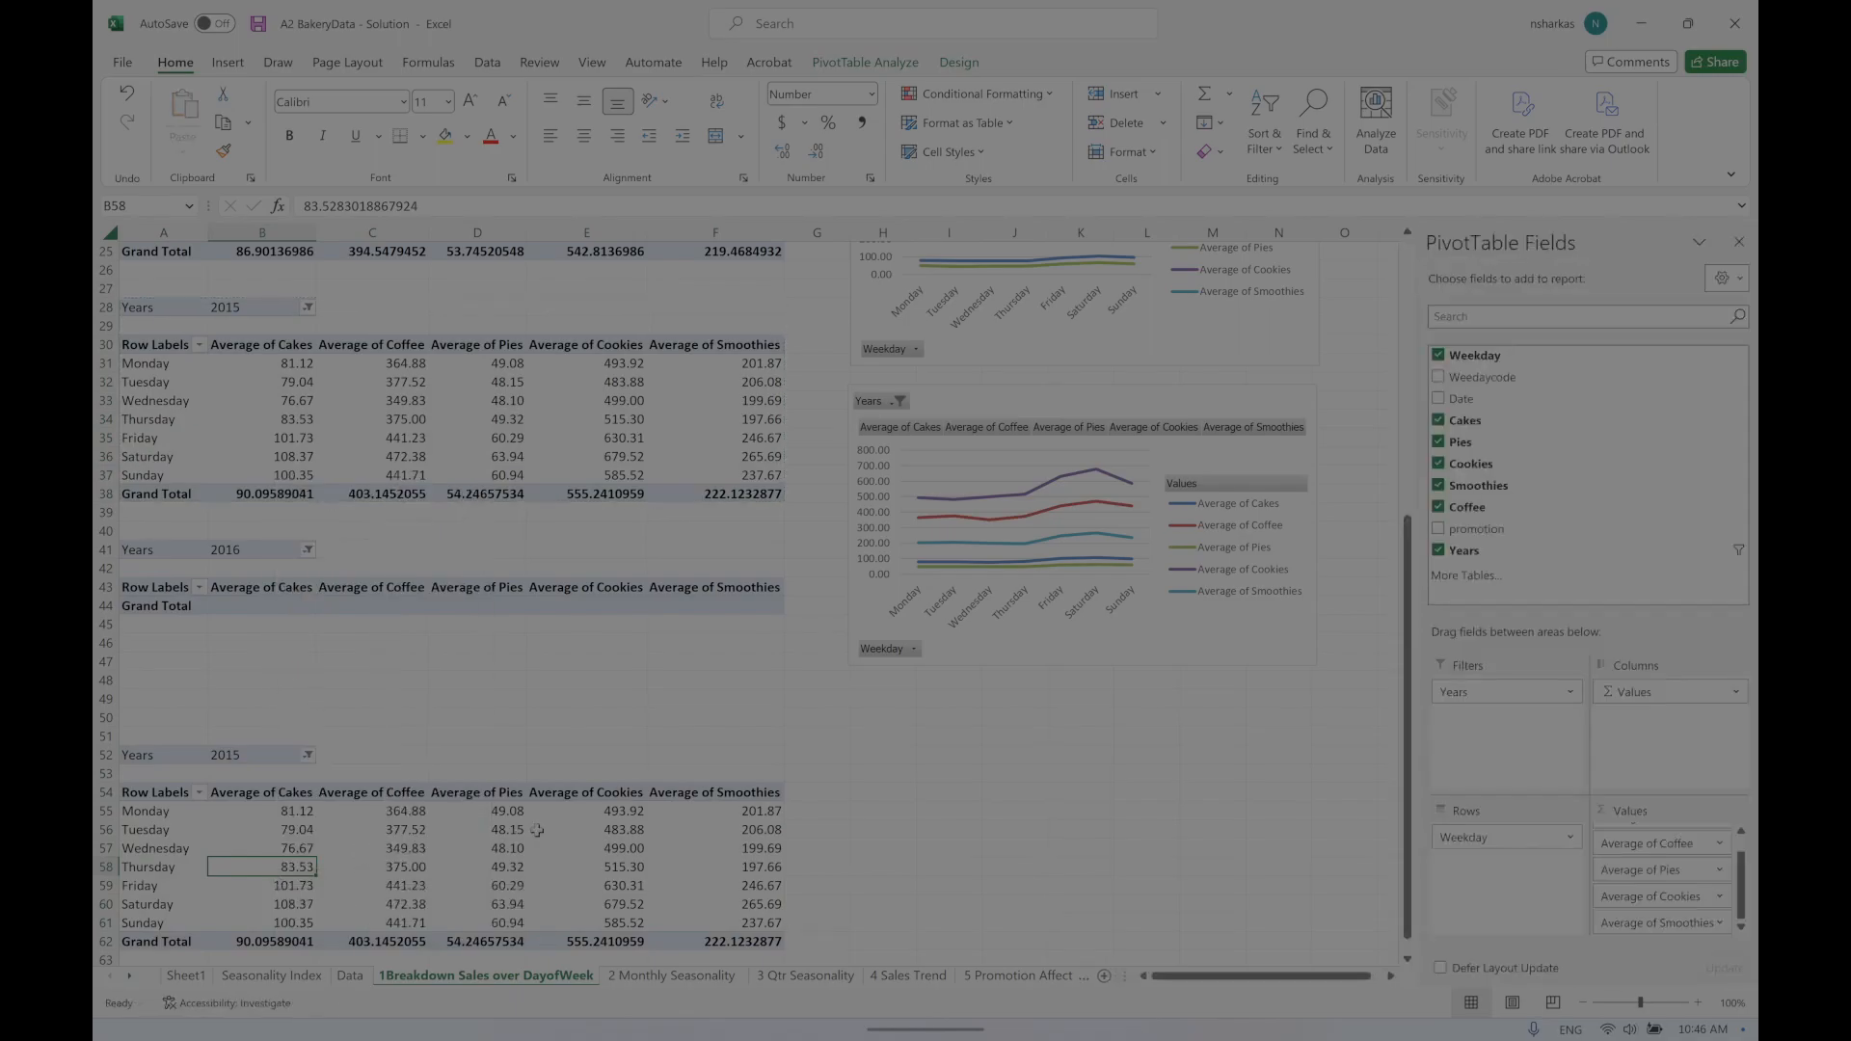
scroll(603, 891, down, 2)
scroll(602, 891, down, 2)
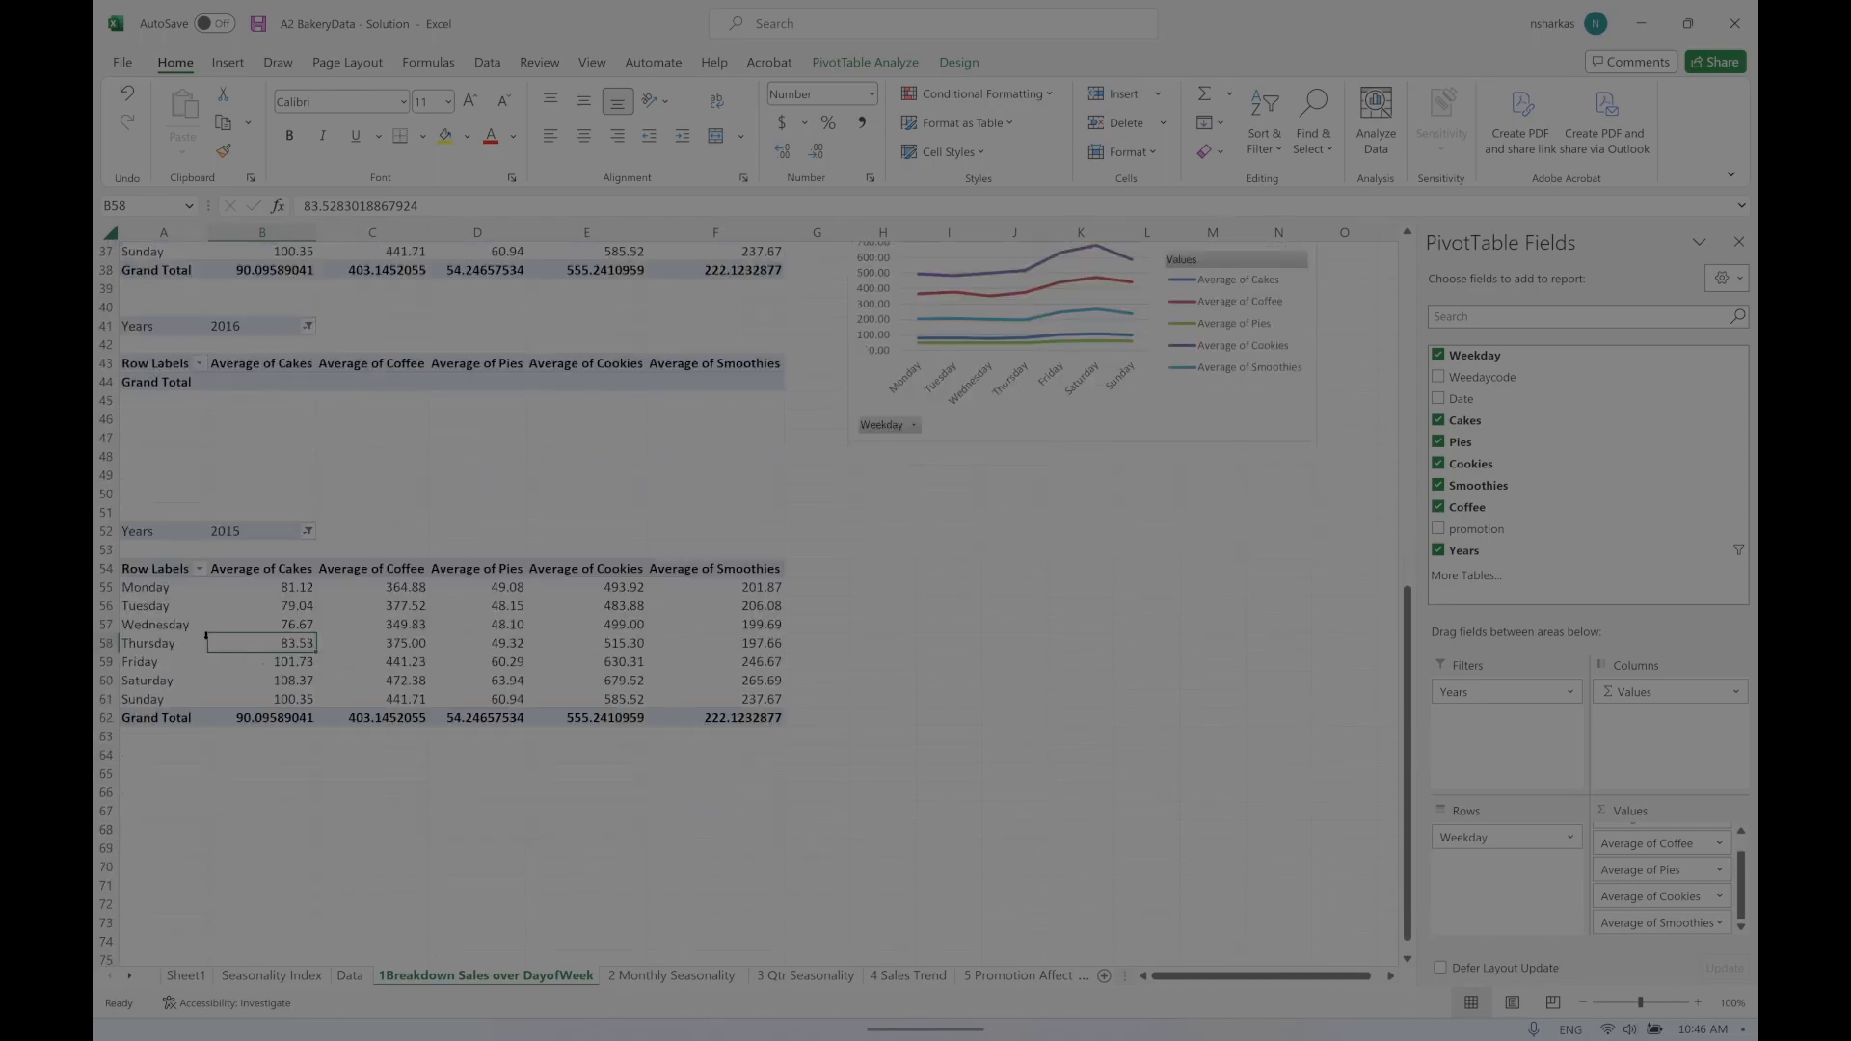
Step: Try to group the Weekday row labels of the copied pivot table, starting from Monday
click(154, 586)
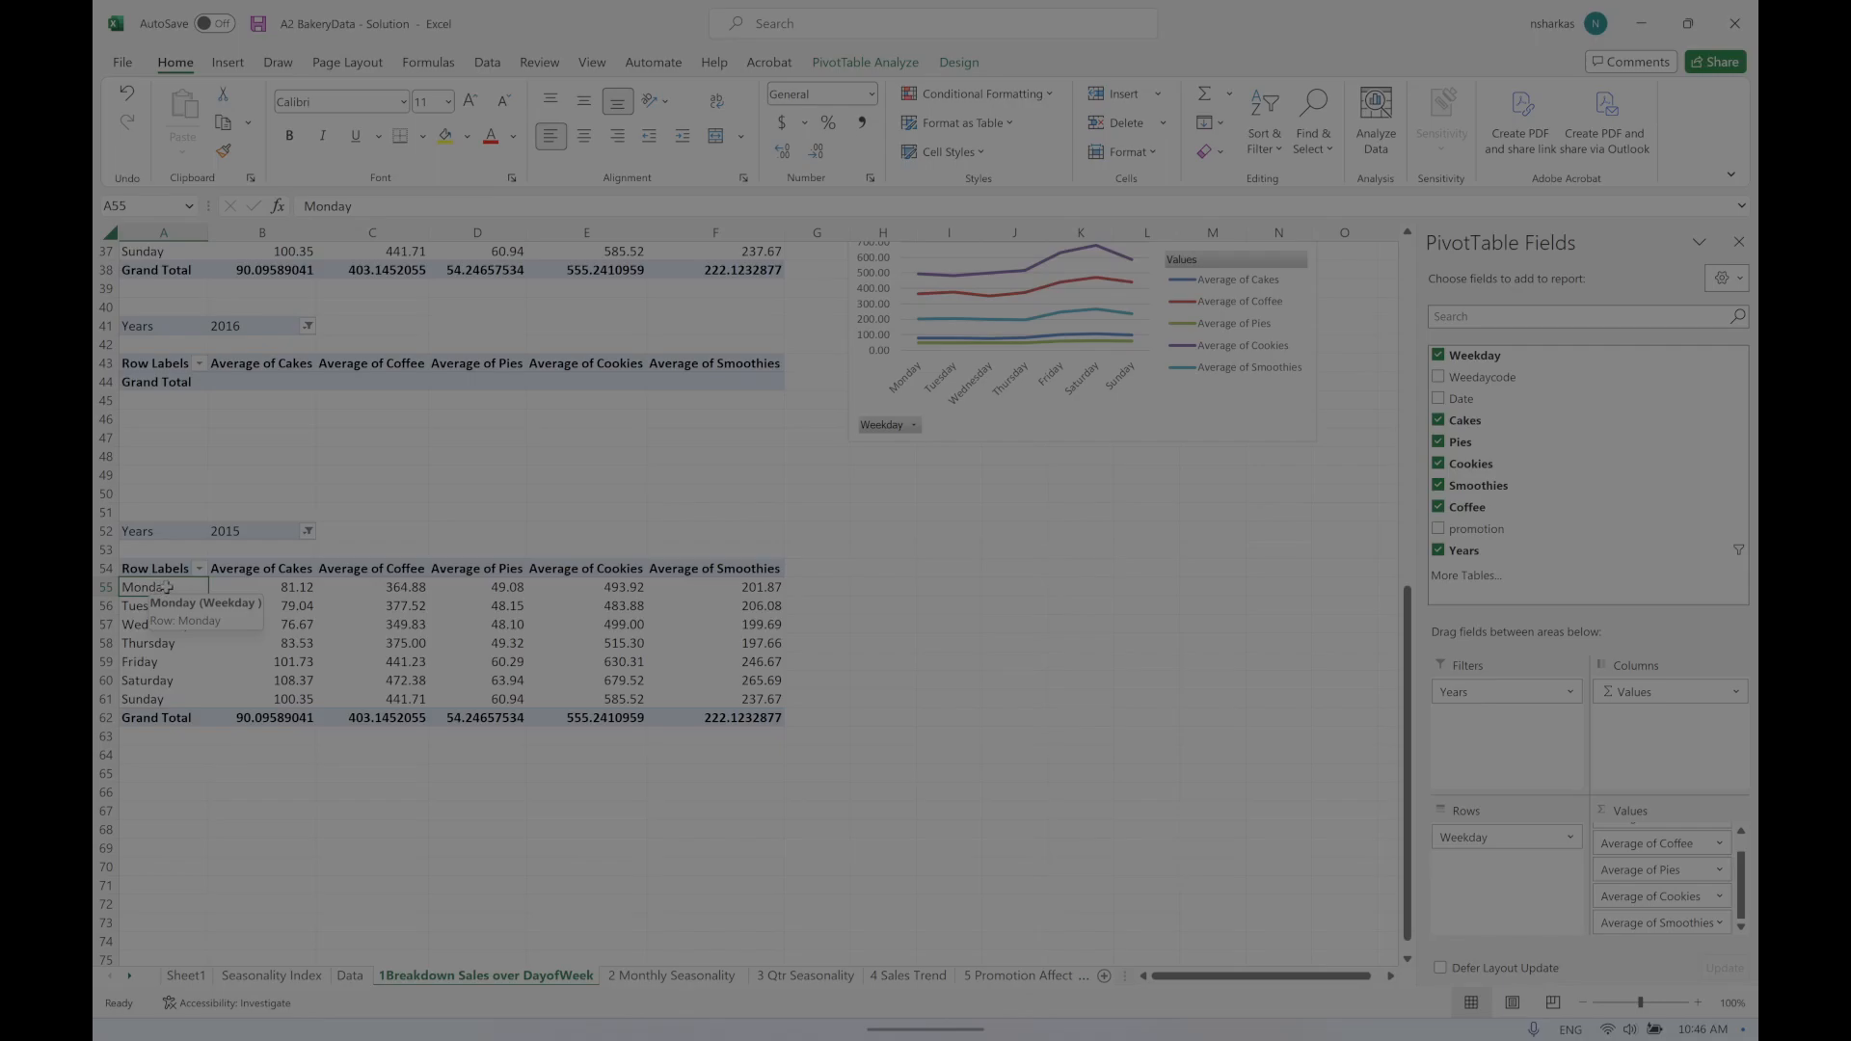
right_click(164, 589)
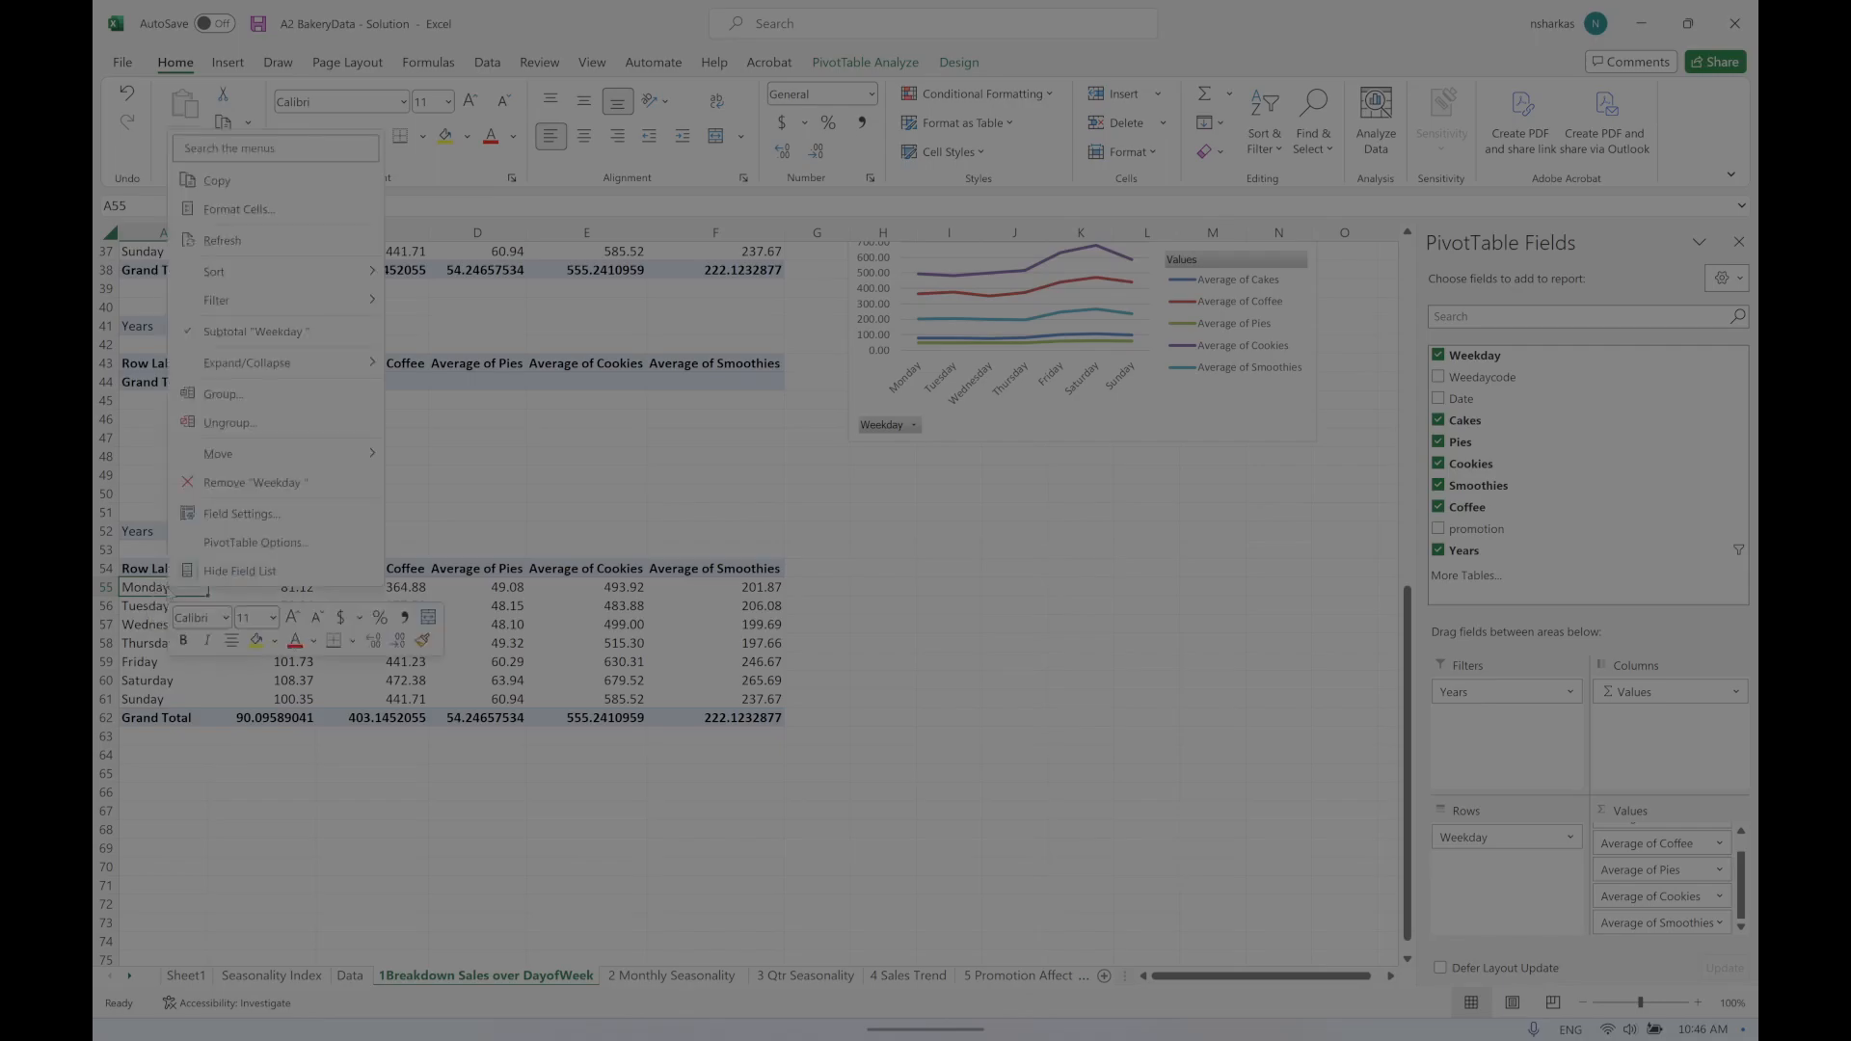
click(237, 394)
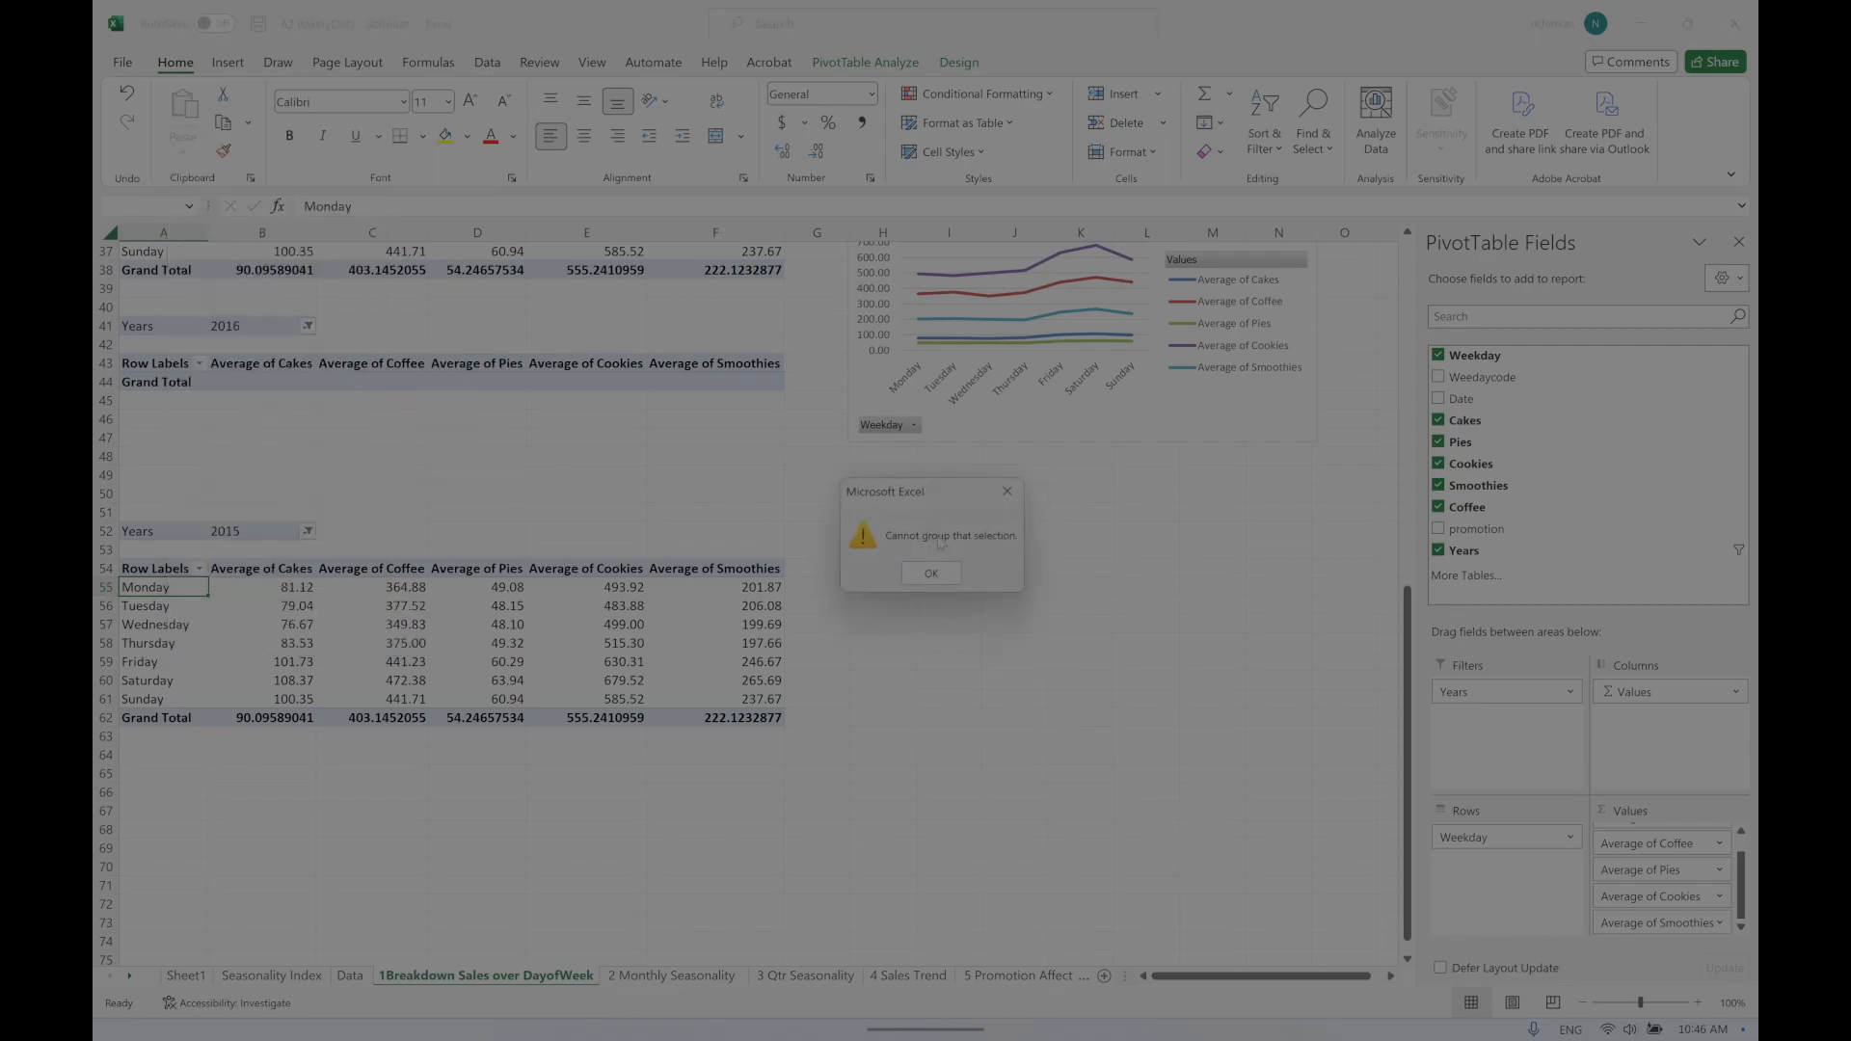
click(930, 574)
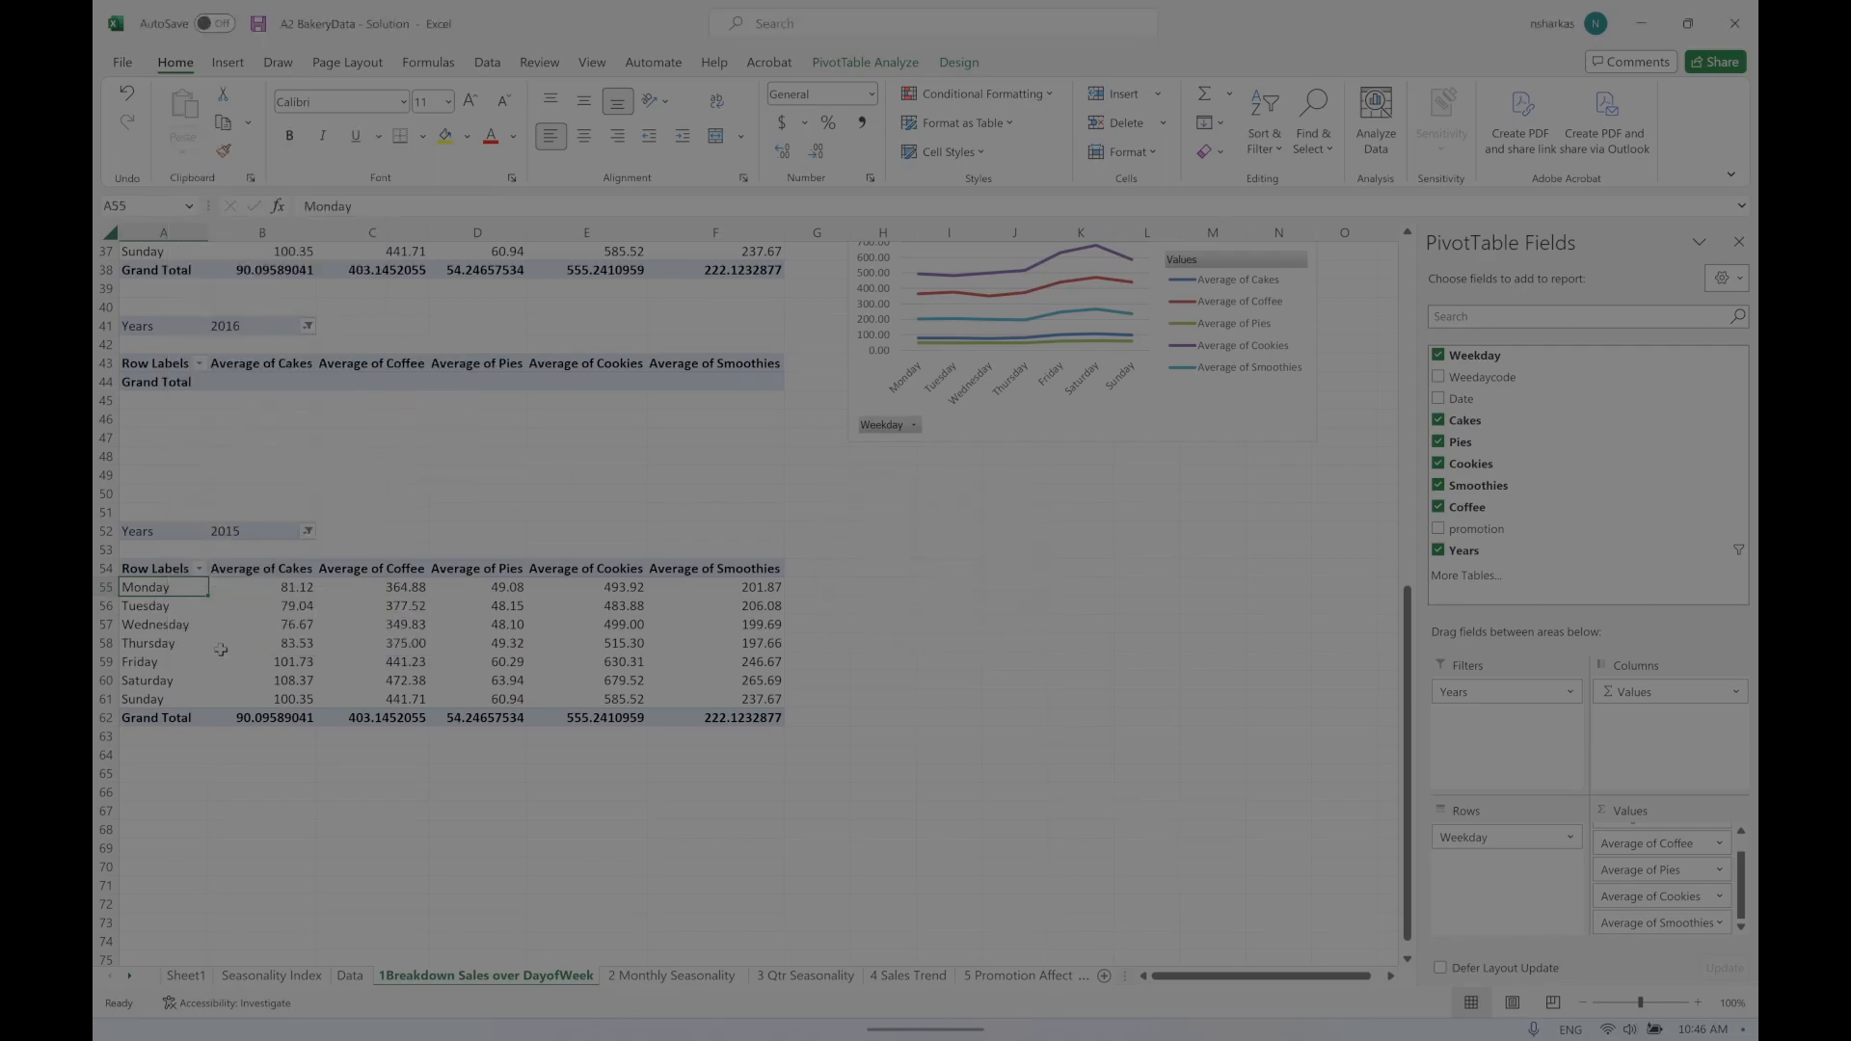
Step: Select rows 51 to 68 containing the copied weekday pivot table, and return to the 4 Sales Trend sheet
click(172, 617)
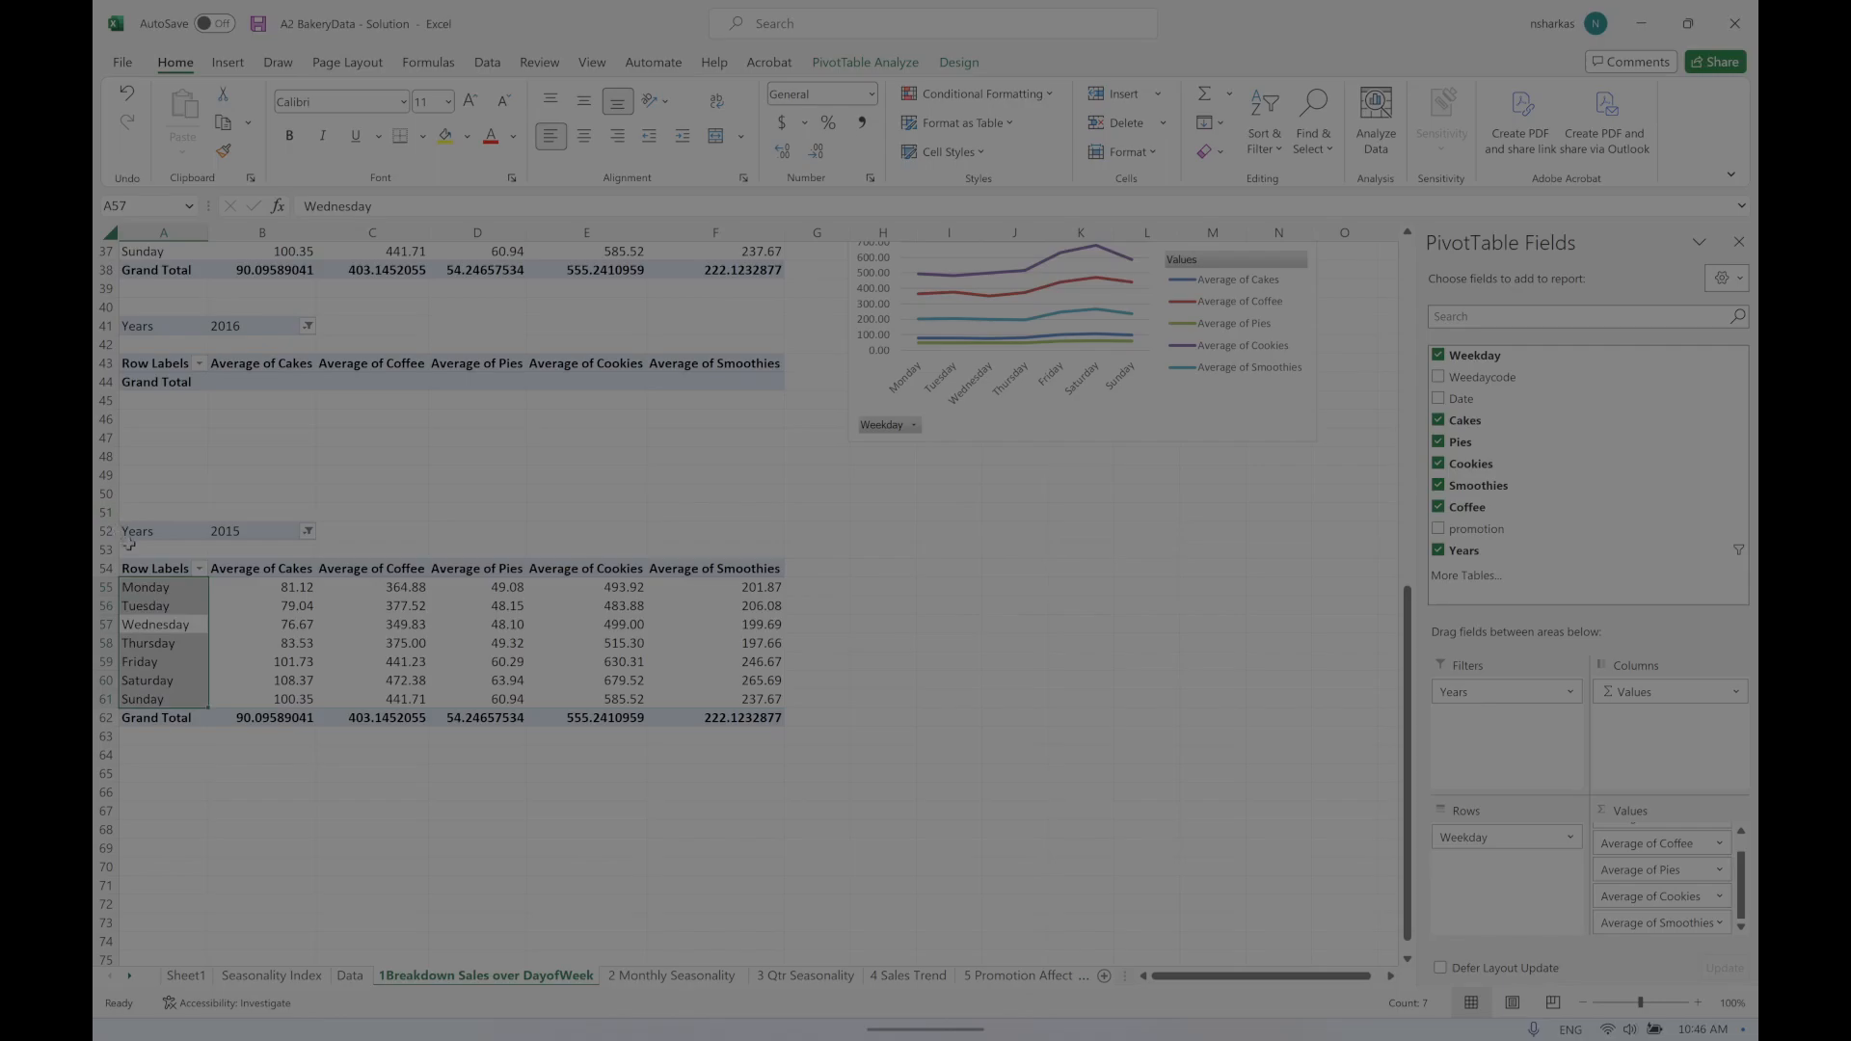
drag(106, 511, 375, 831)
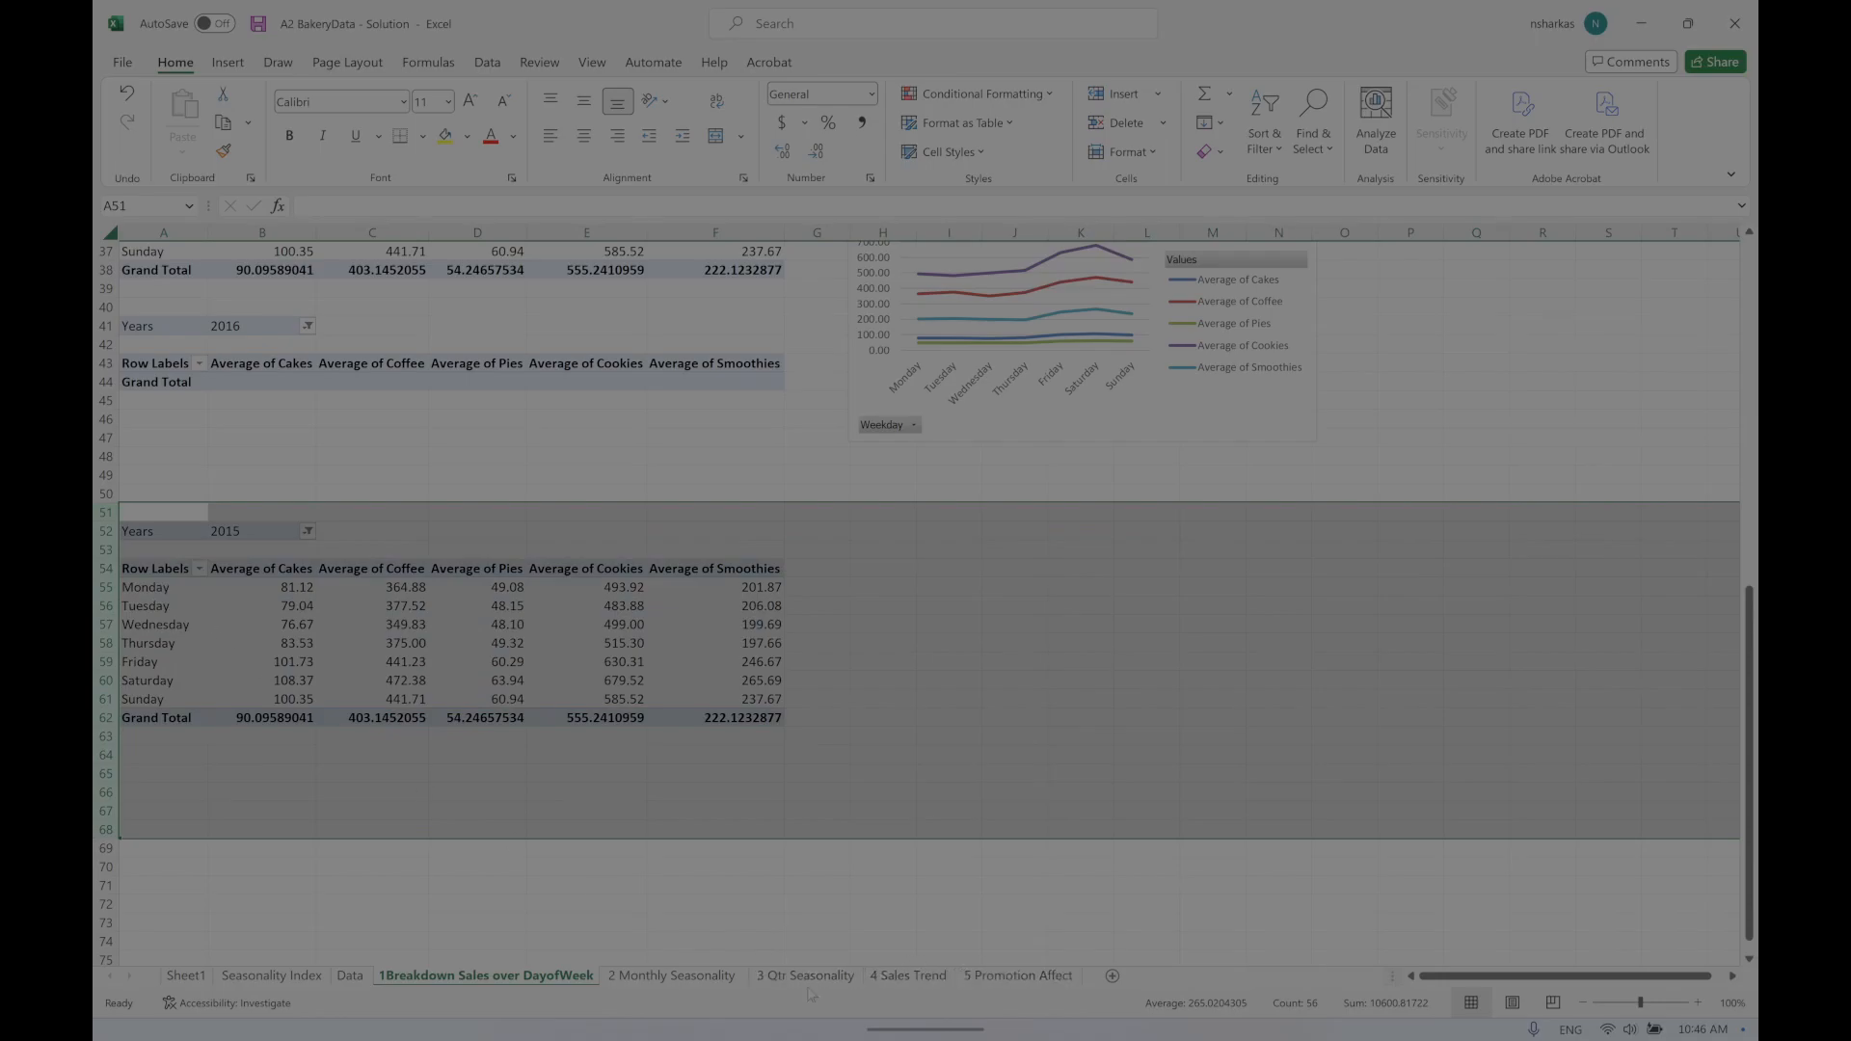
click(908, 976)
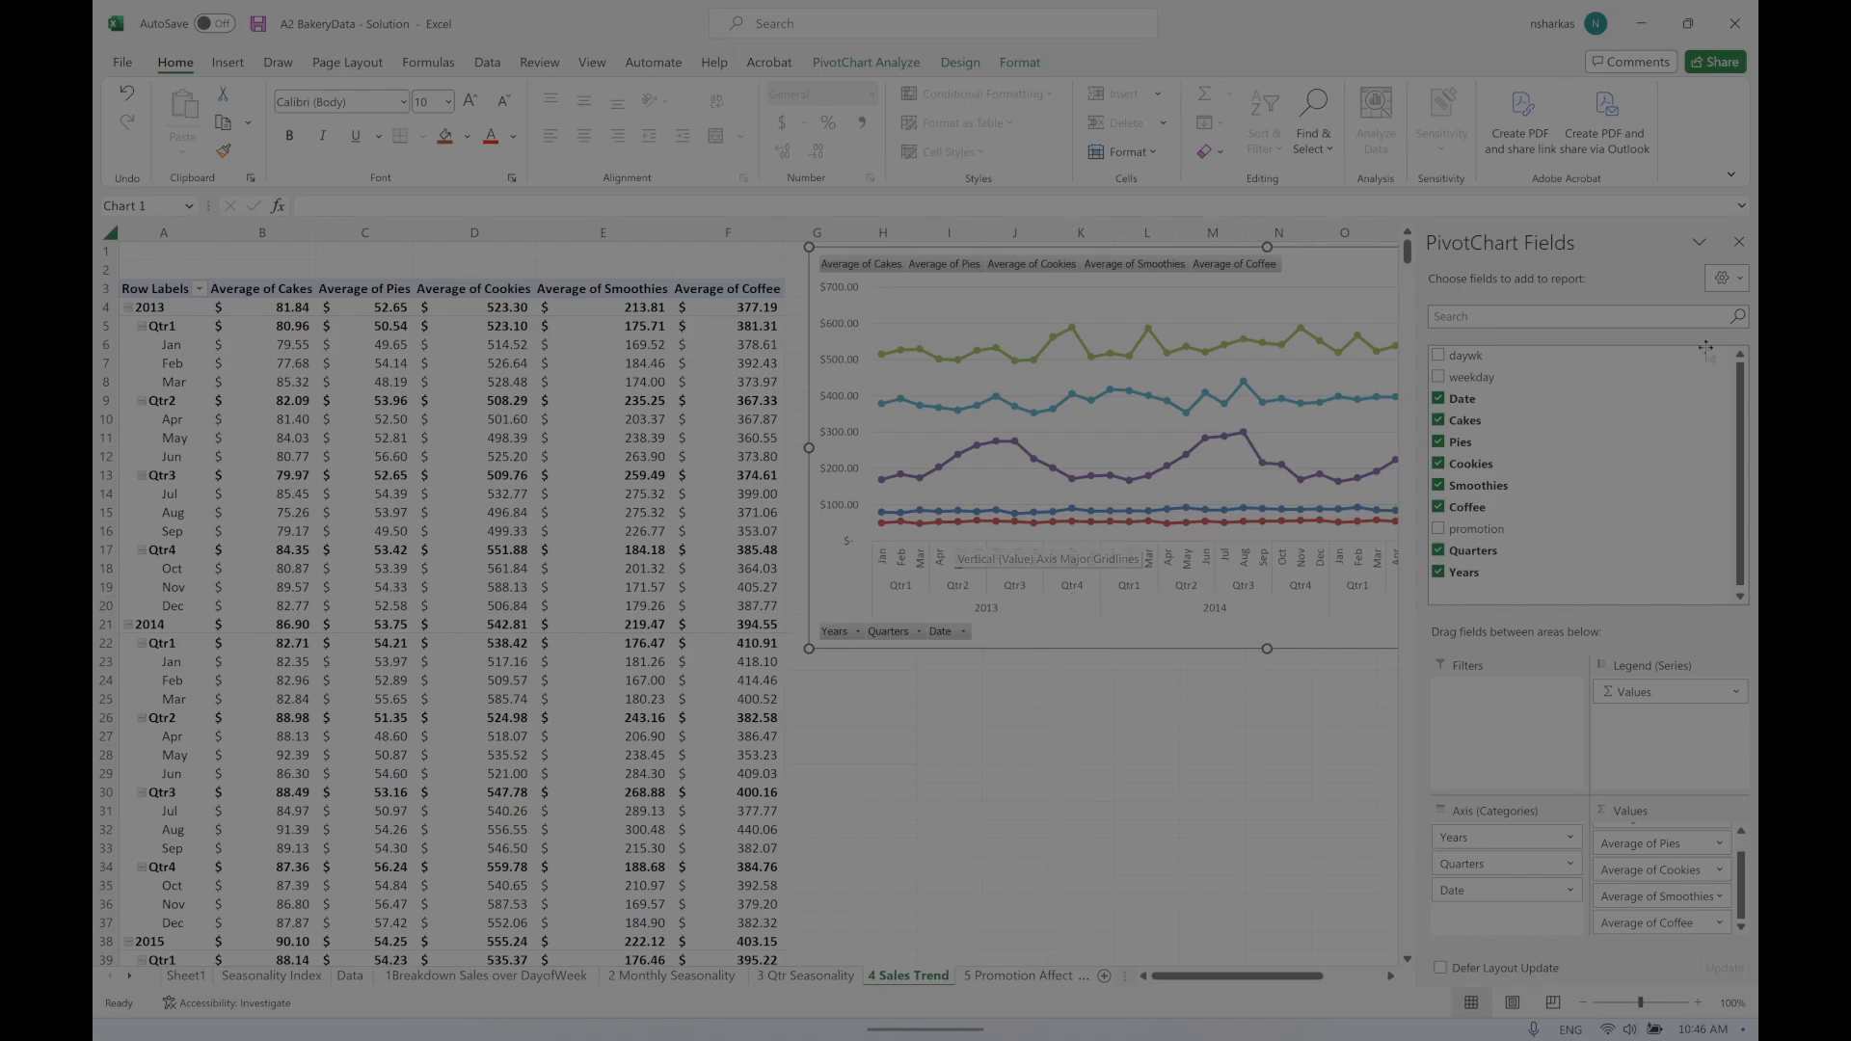
Step: Hide the chart's field list and remove rows 51 to 68 with the copied pivot table from the 1Breakdown Sales over DayofWeek sheet
click(1740, 243)
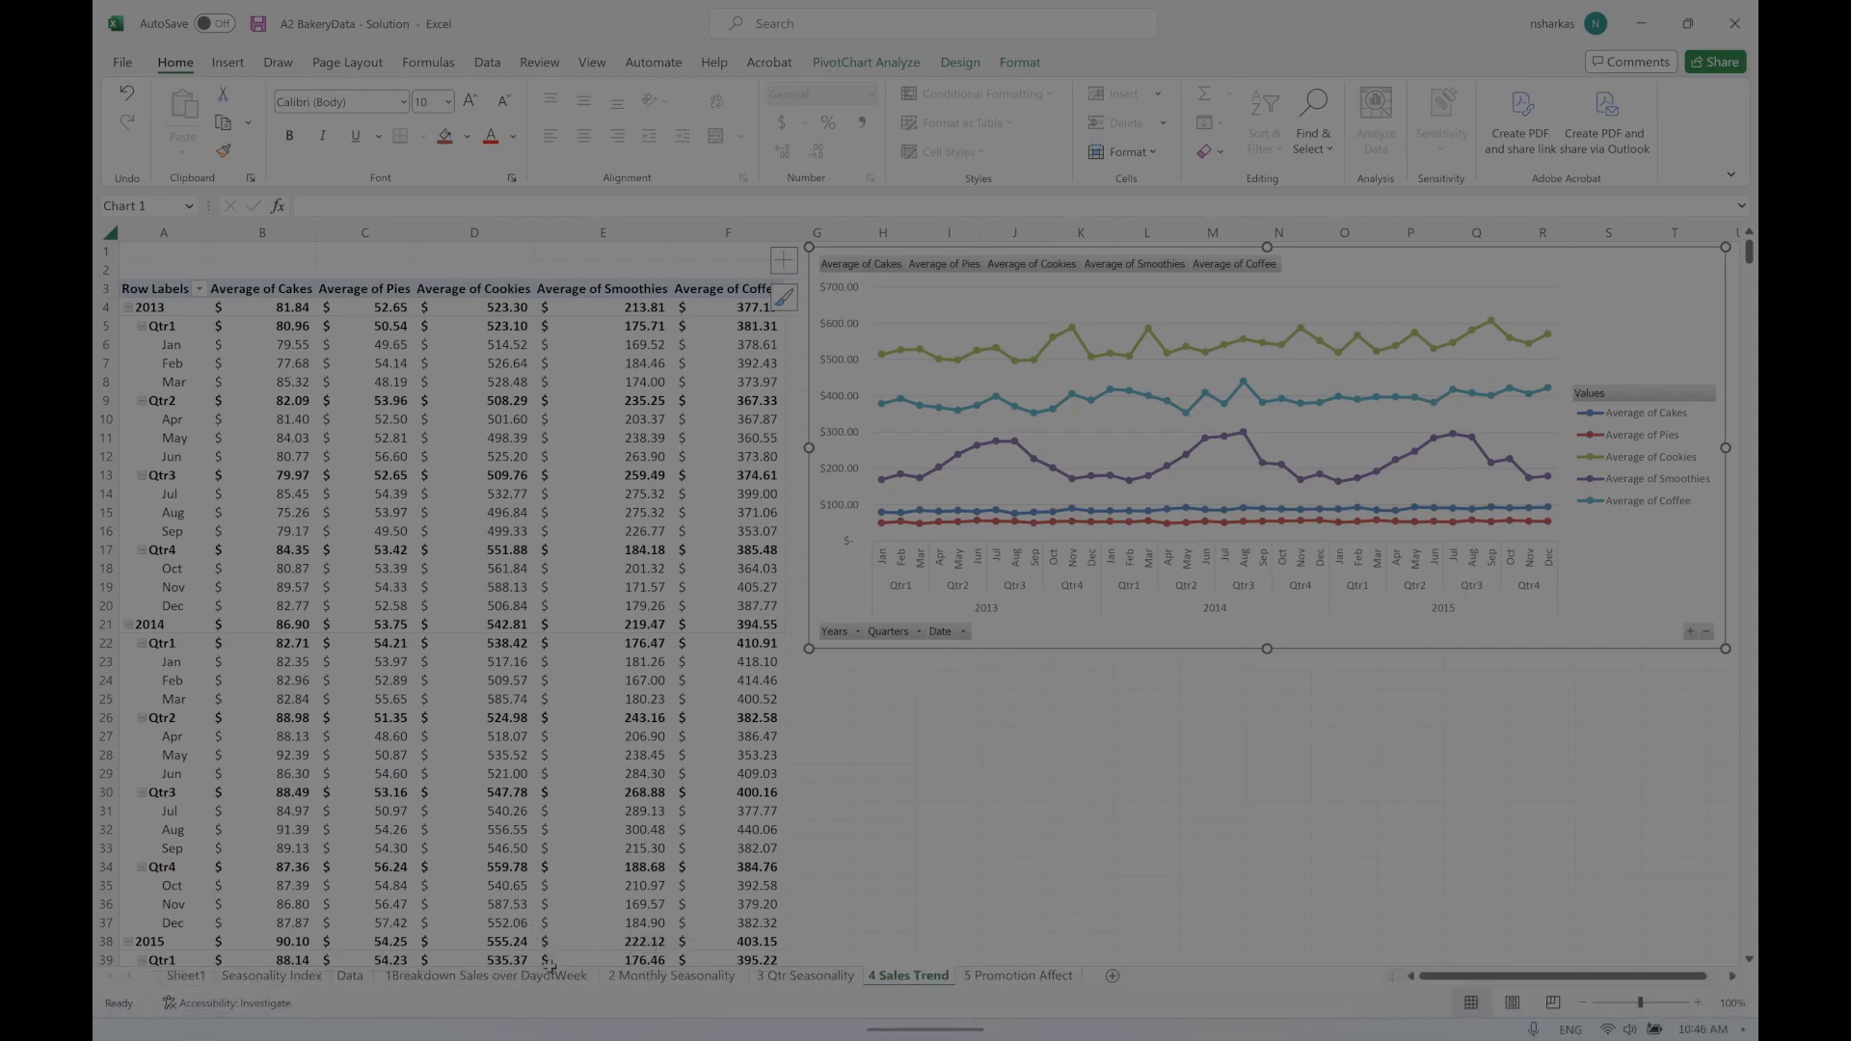
click(486, 975)
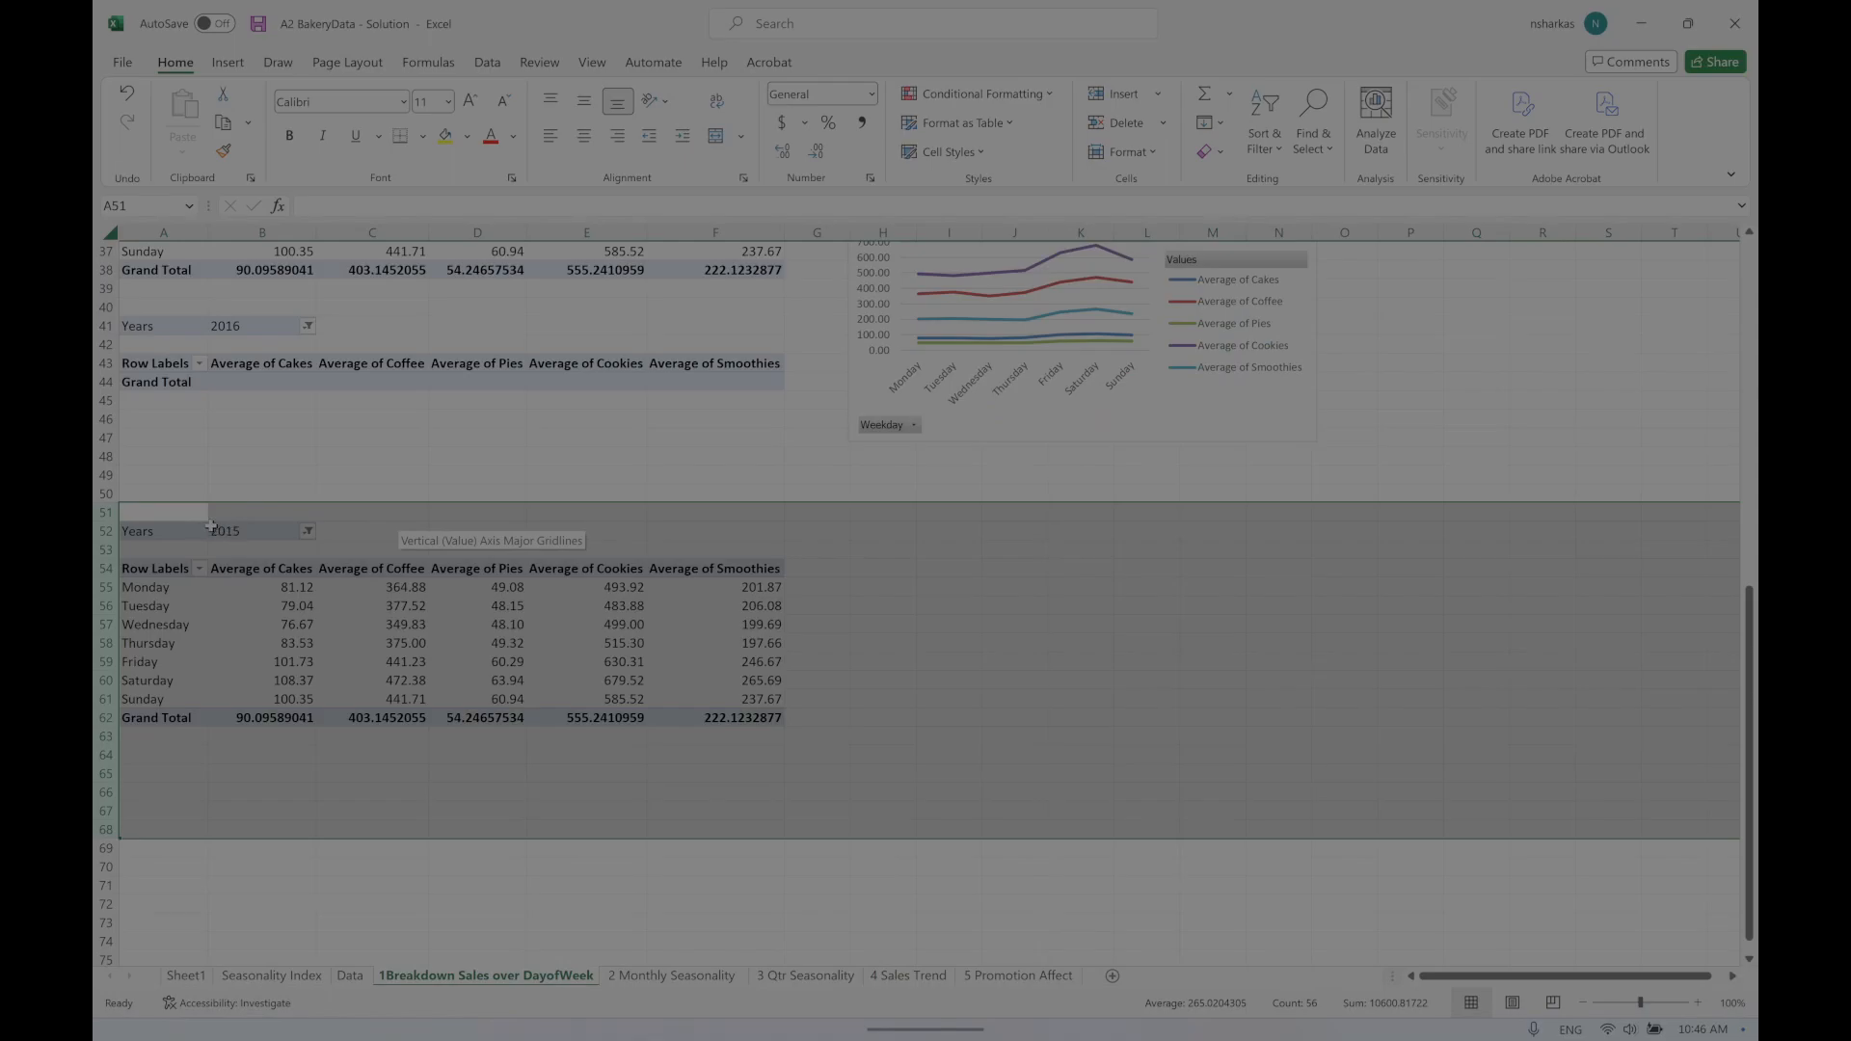
right_click(912, 562)
click(991, 777)
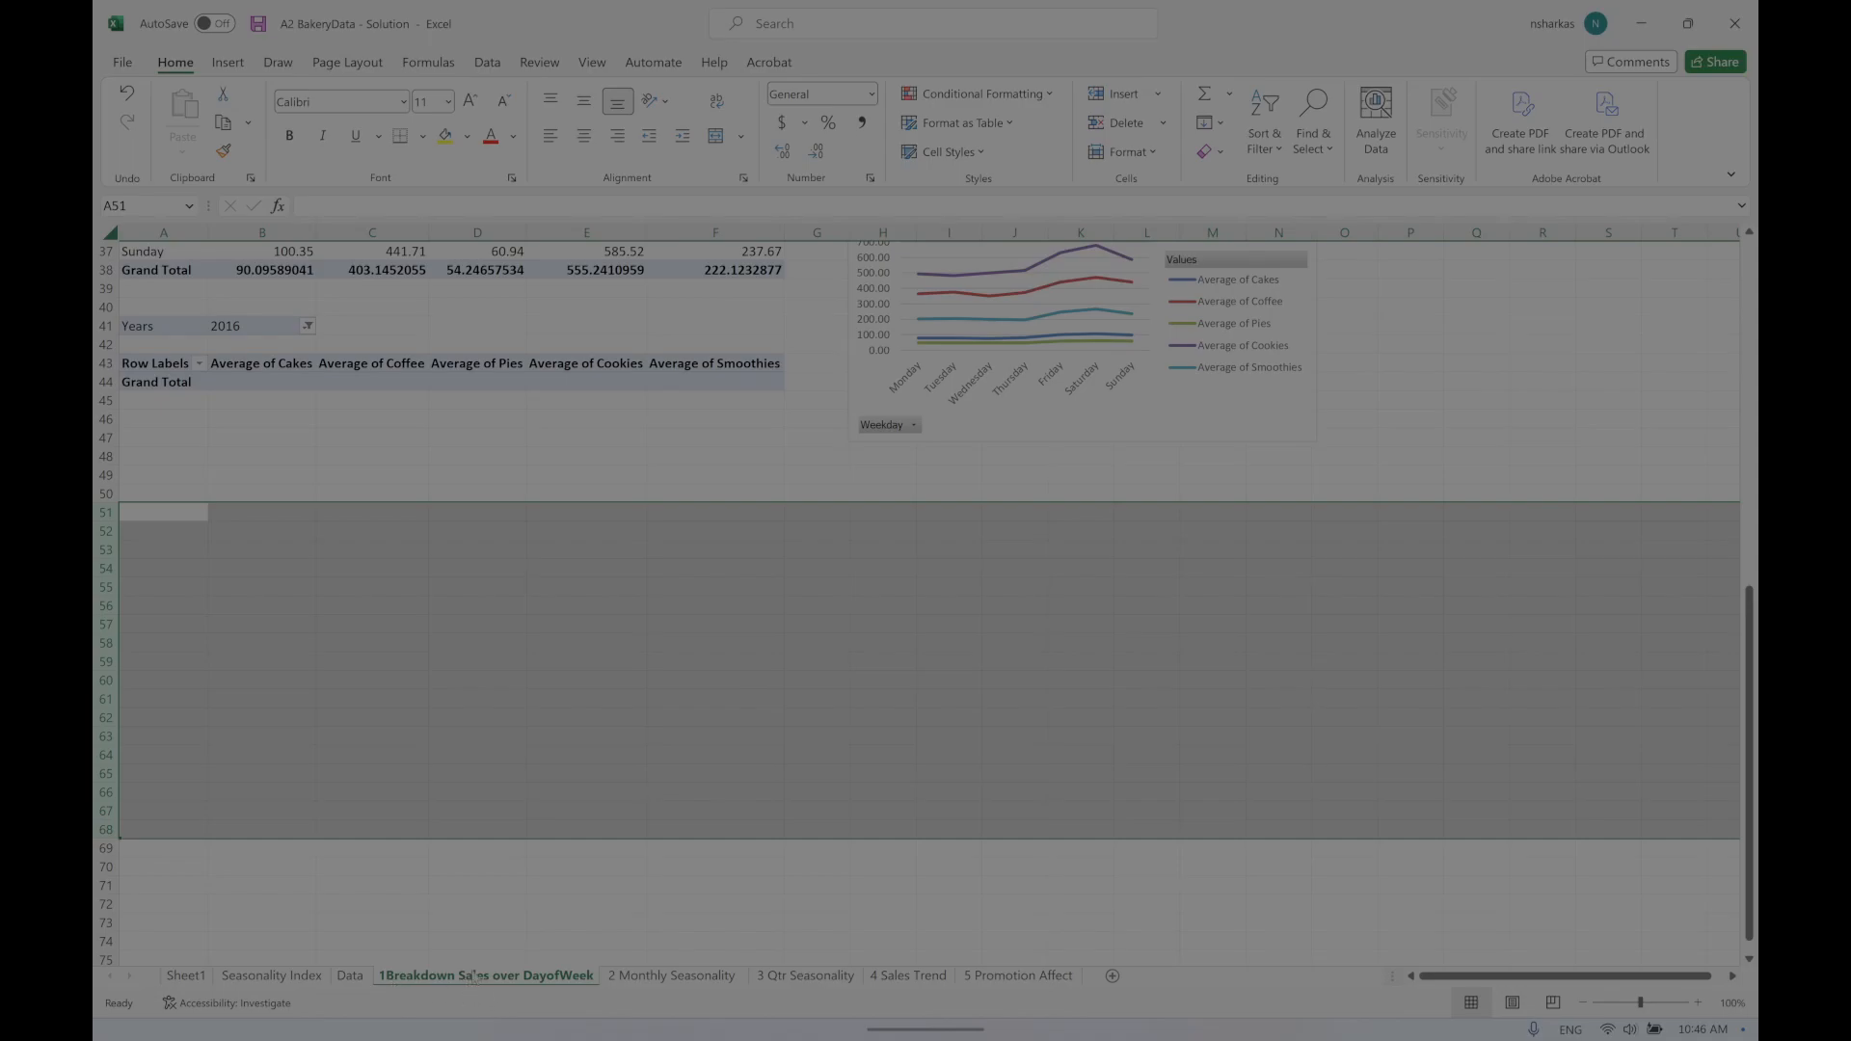
scroll(472, 977, up, 3)
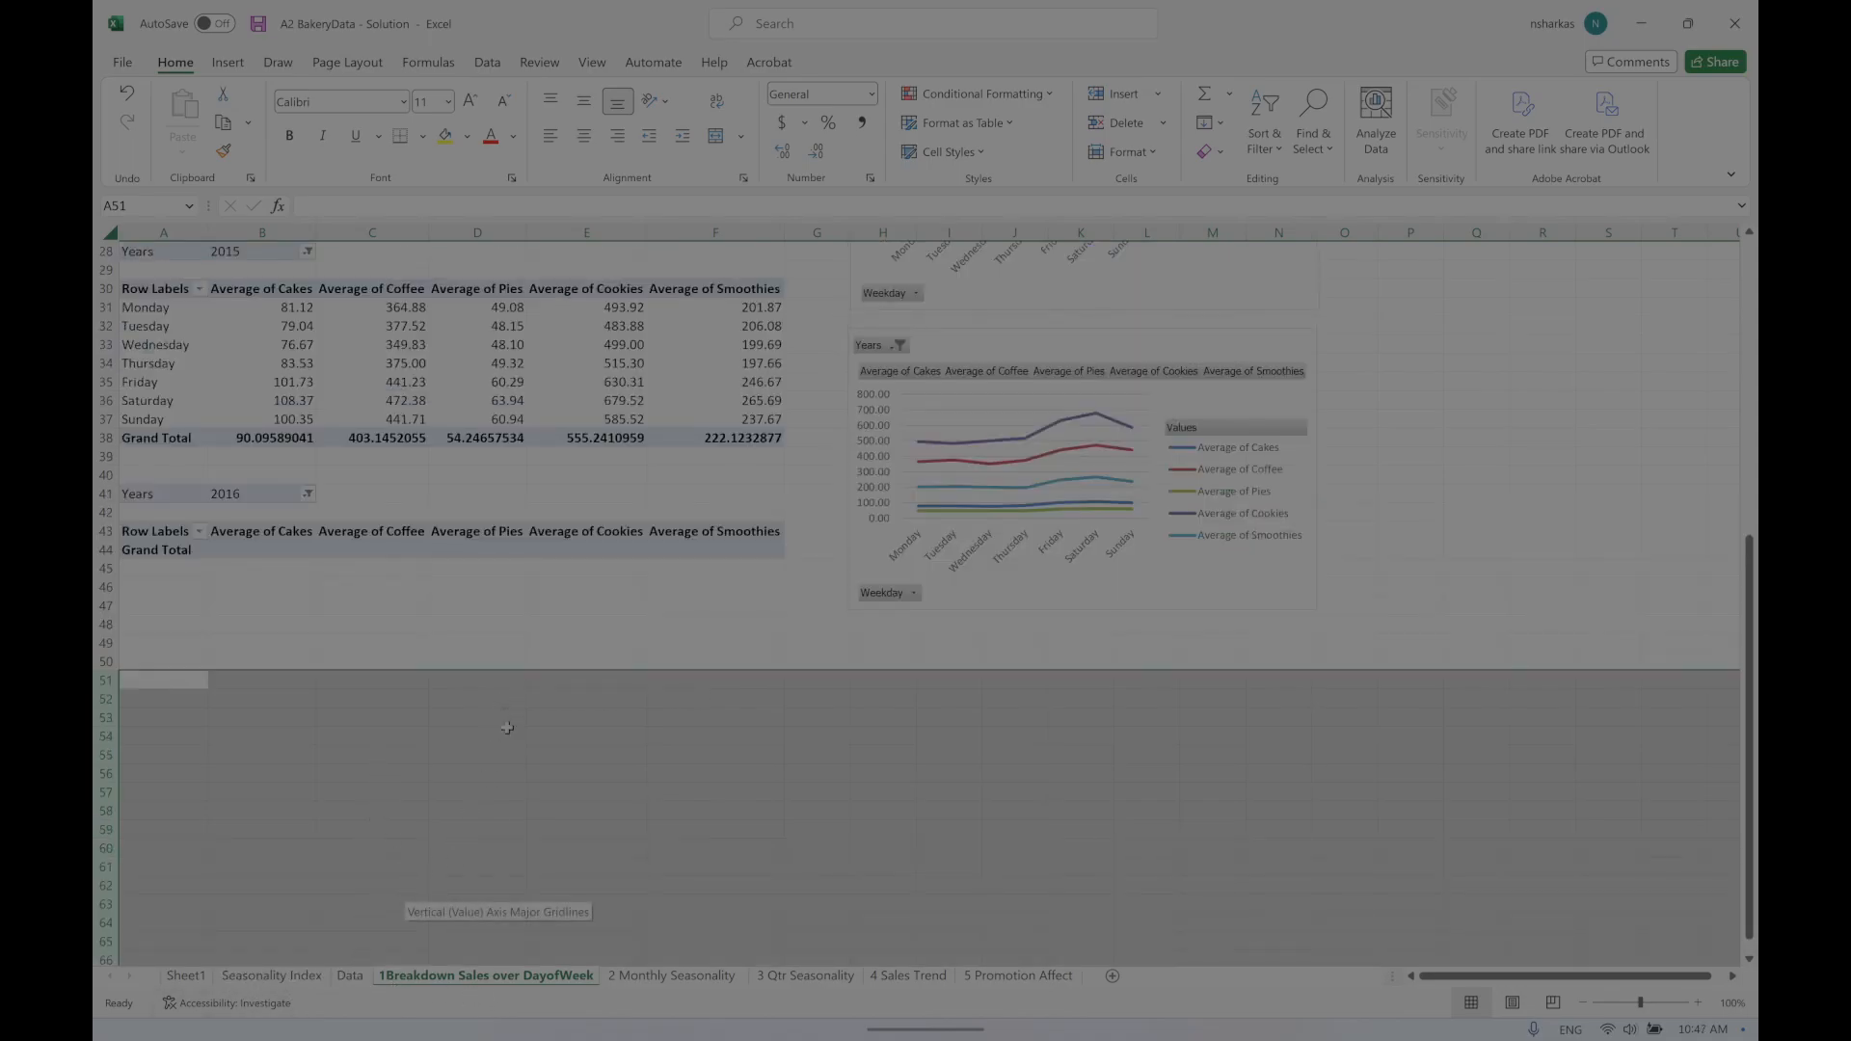
Step: Examine the daywk and weekday columns on the Data sheet, and compare the 2 Monthly Seasonality and 3 Qtr Seasonality sheets
click(350, 975)
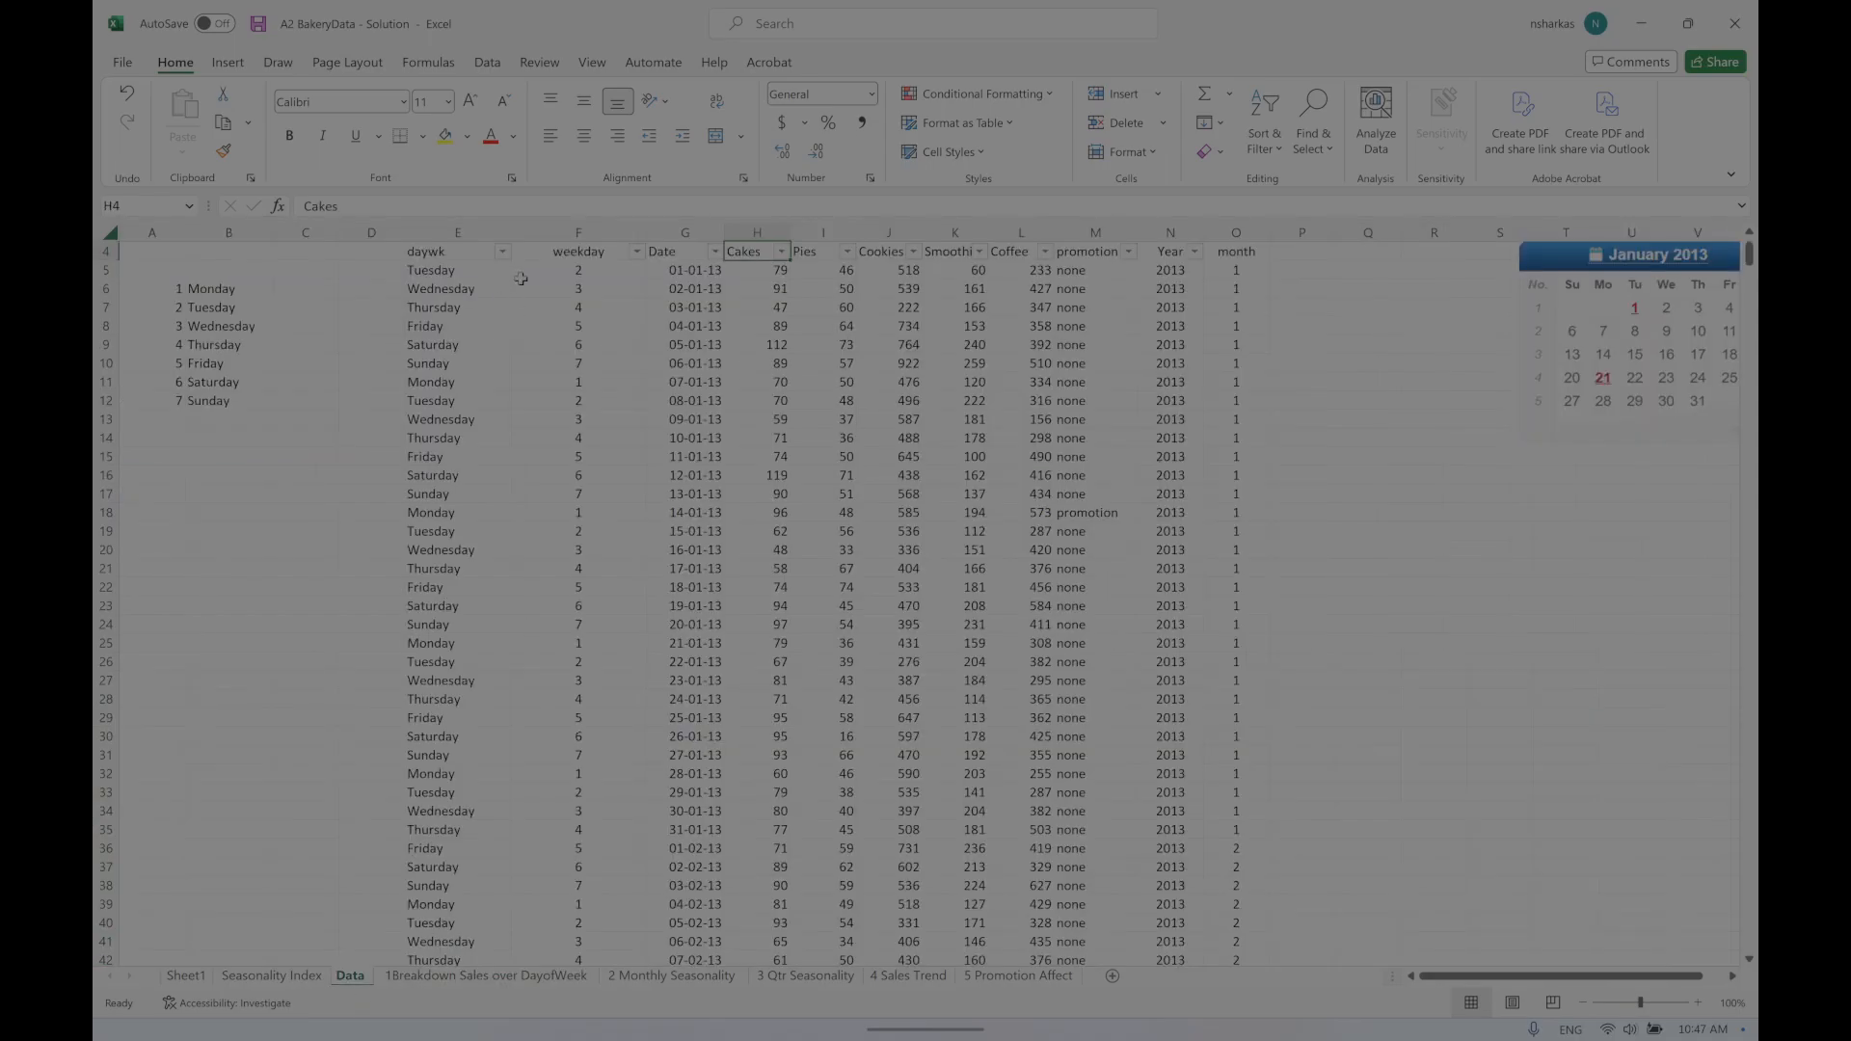
click(457, 233)
mouse_move(392, 1006)
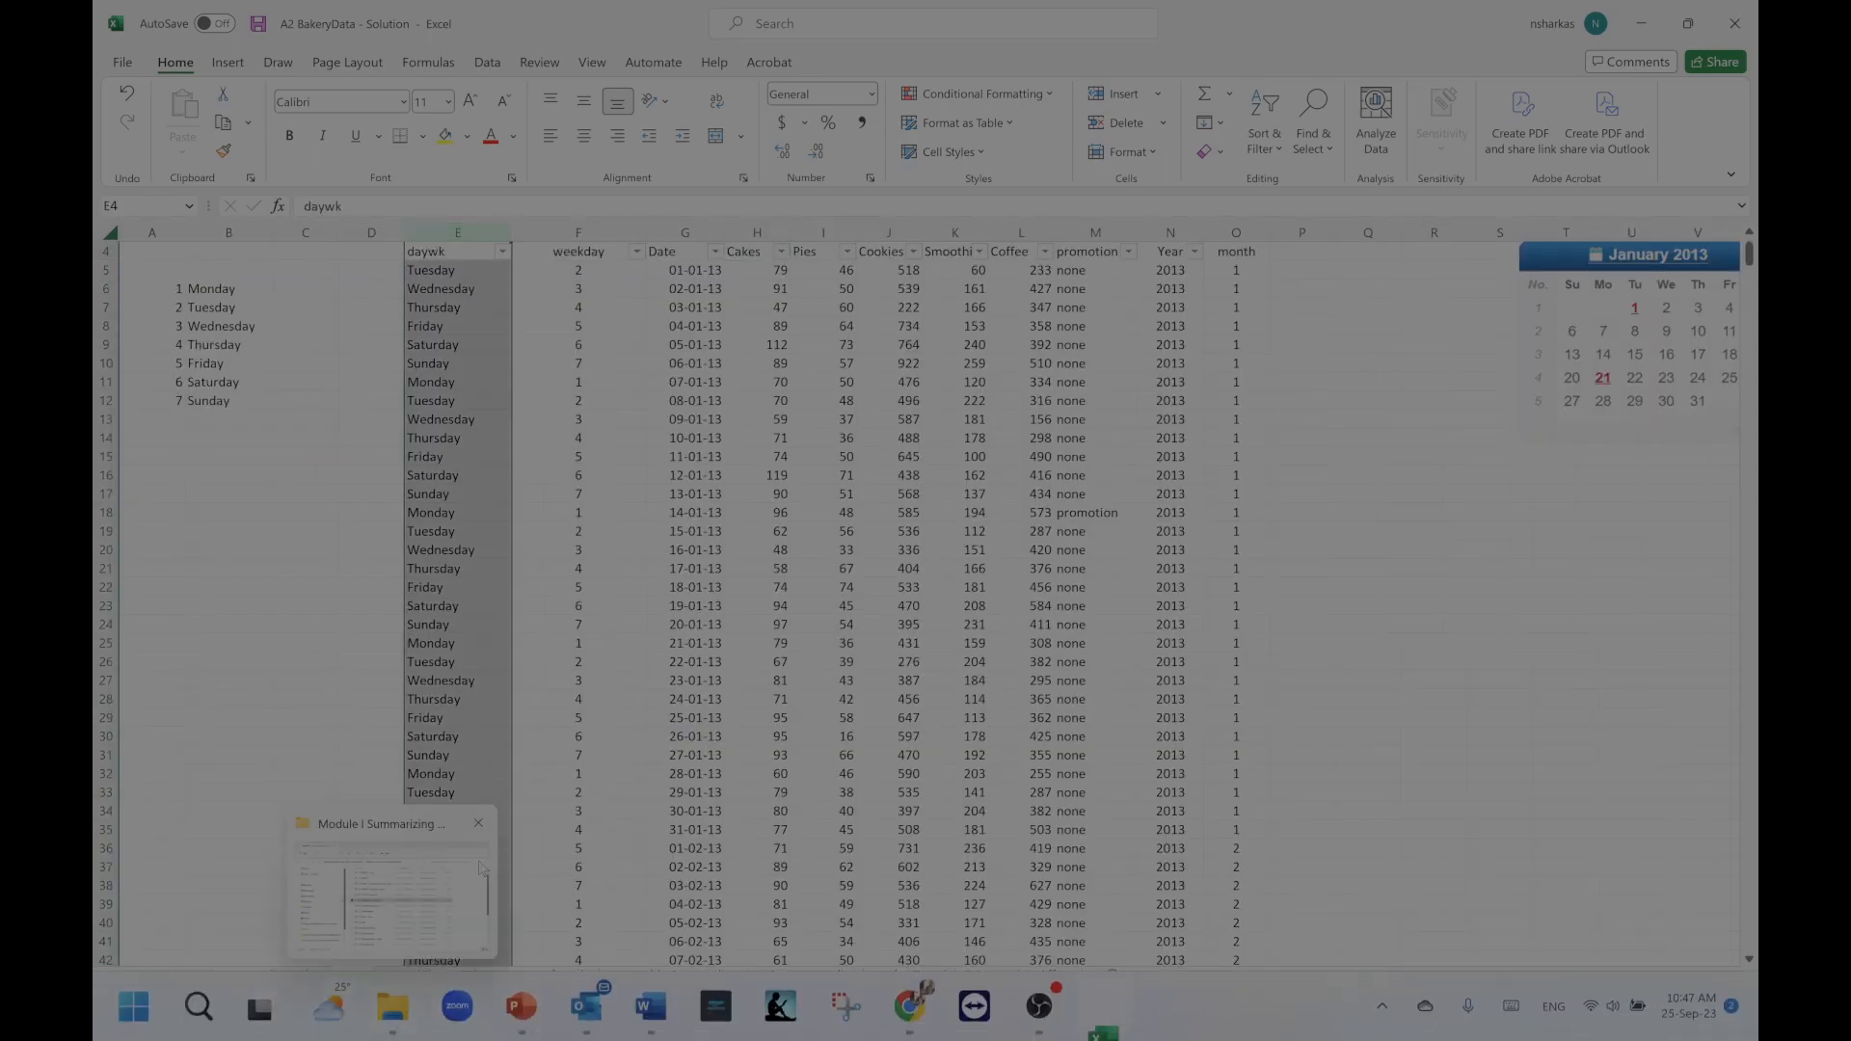
click(543, 954)
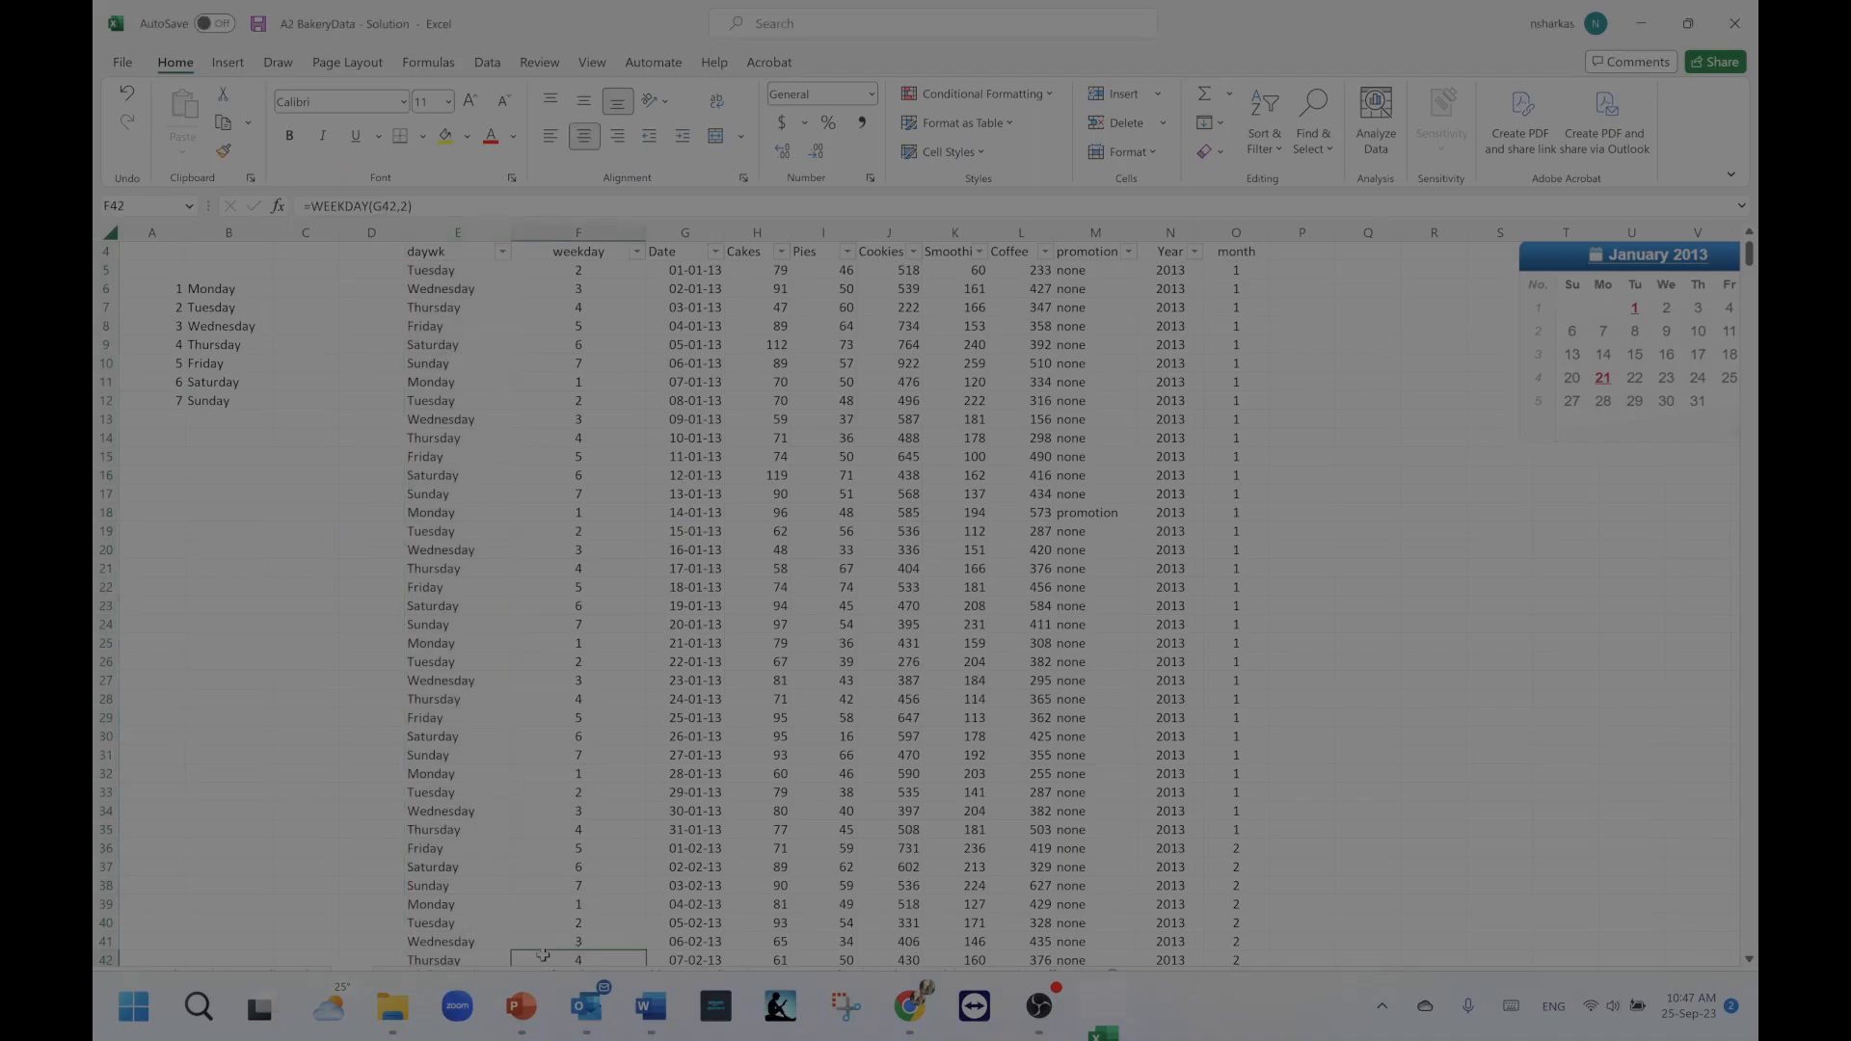
scroll(1293, 805, down, 1)
scroll(1108, 861, up, 2)
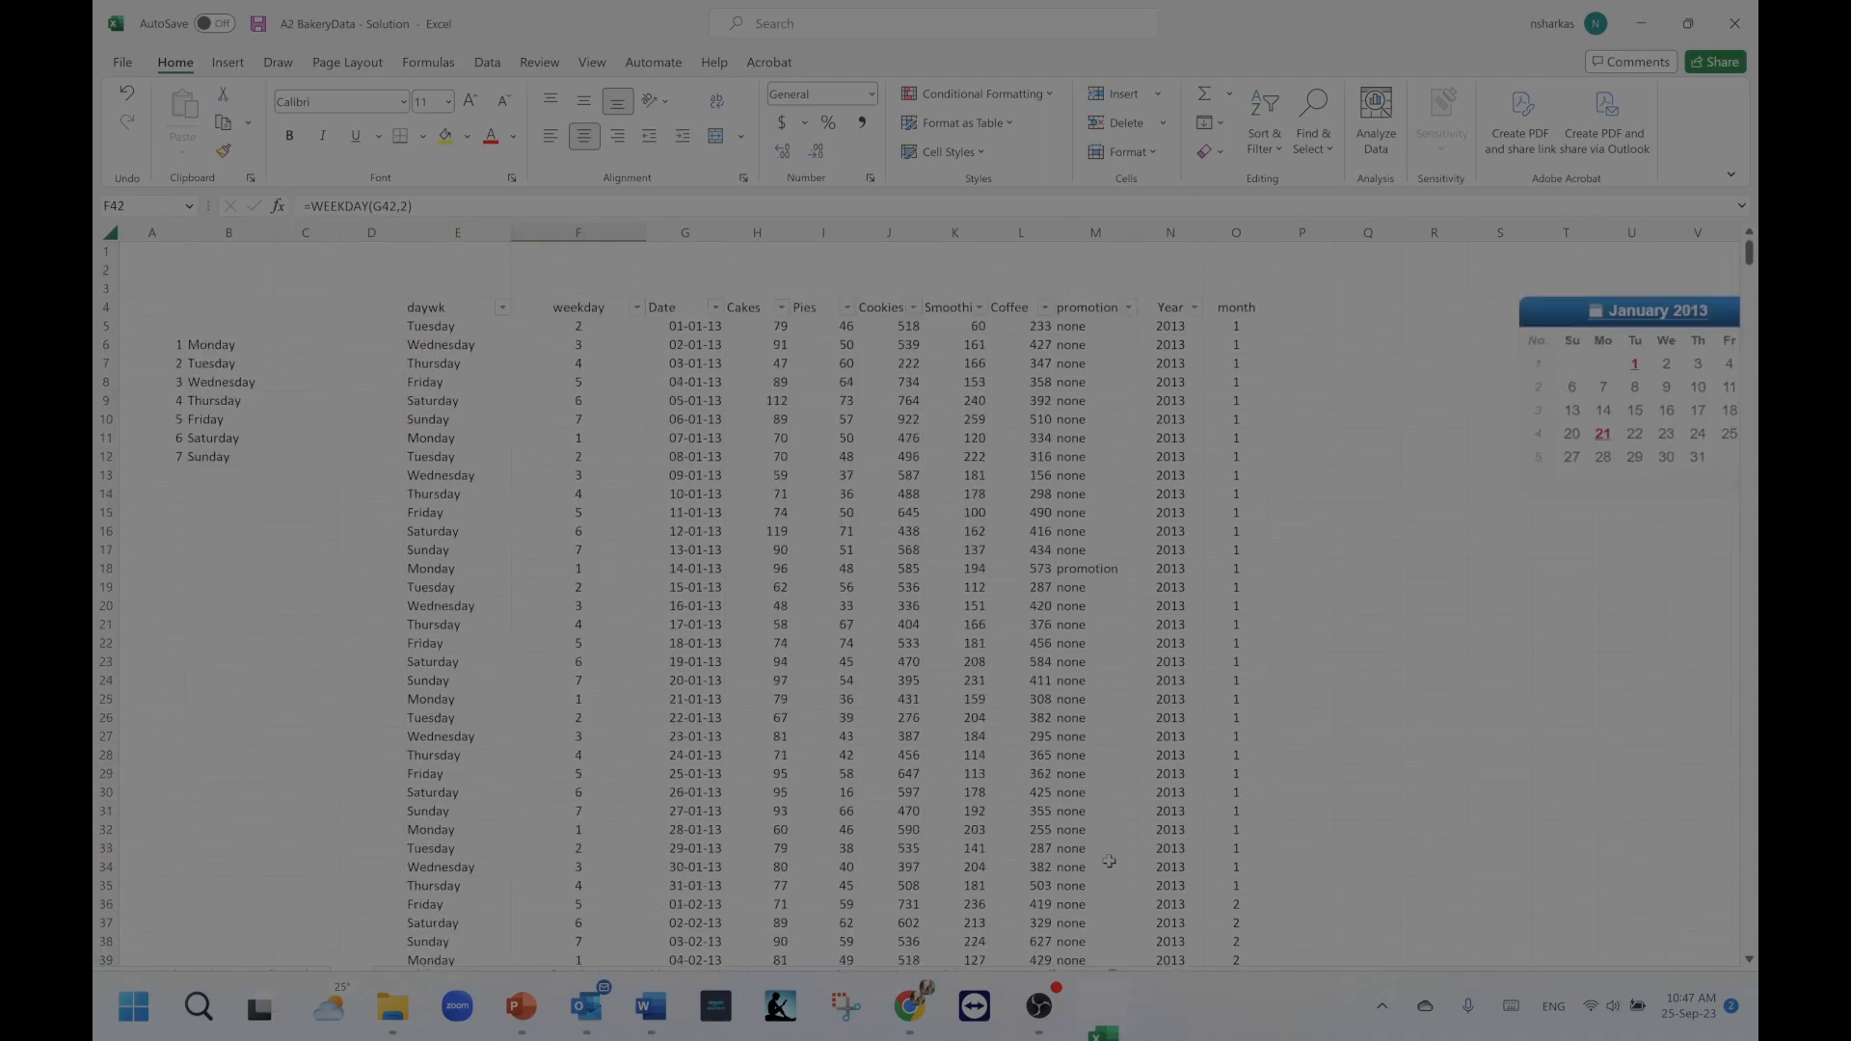
click(1104, 1010)
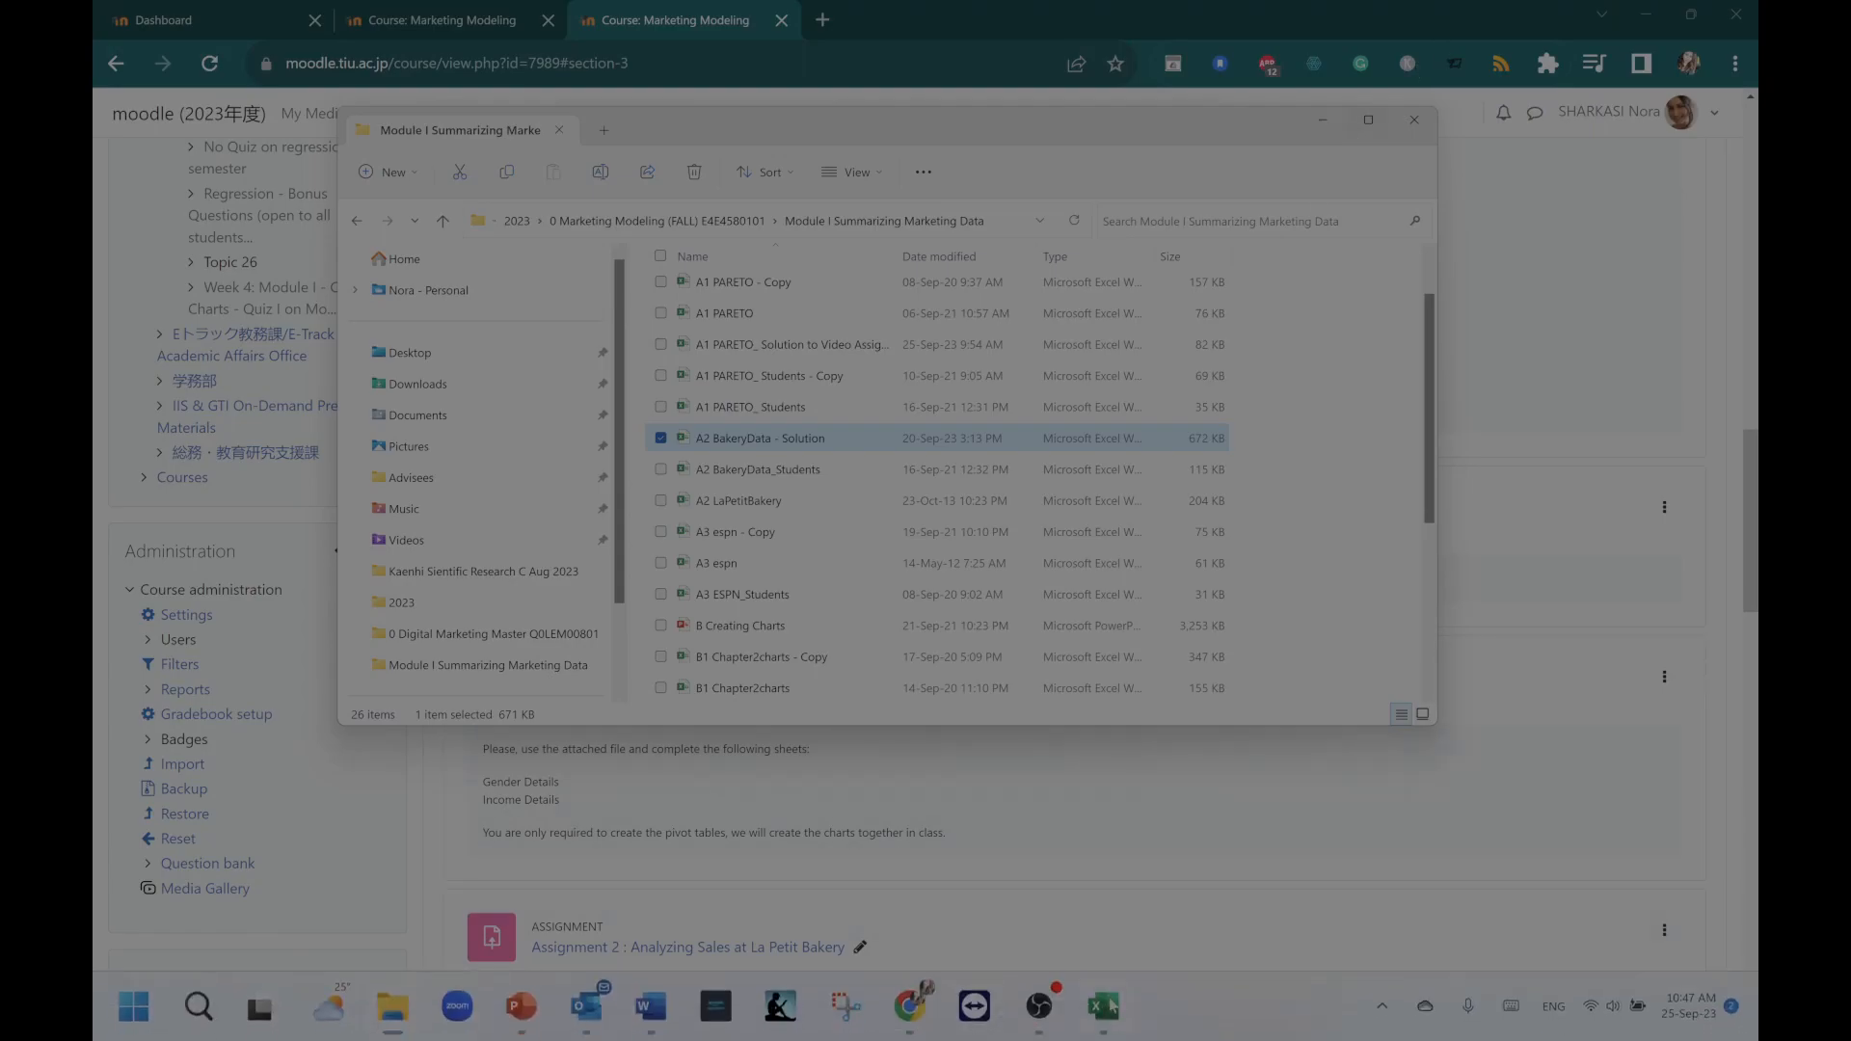
click(1104, 1006)
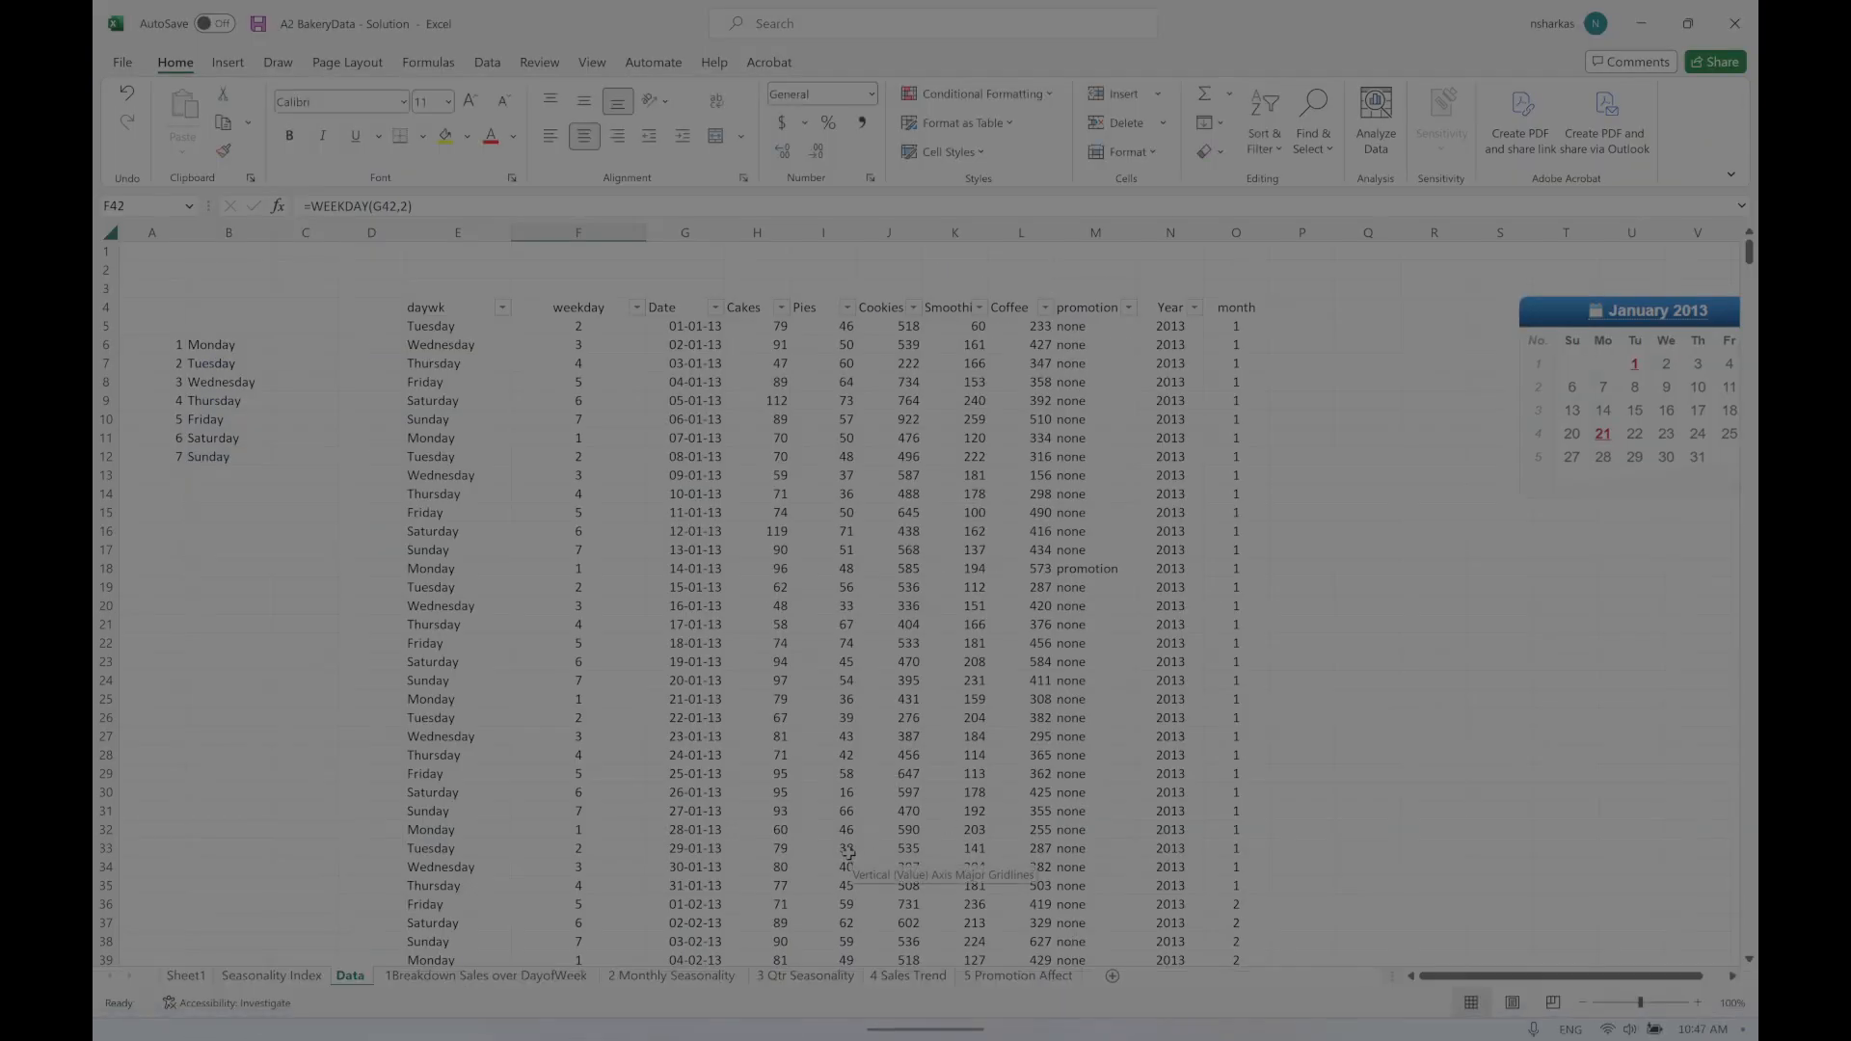
click(672, 978)
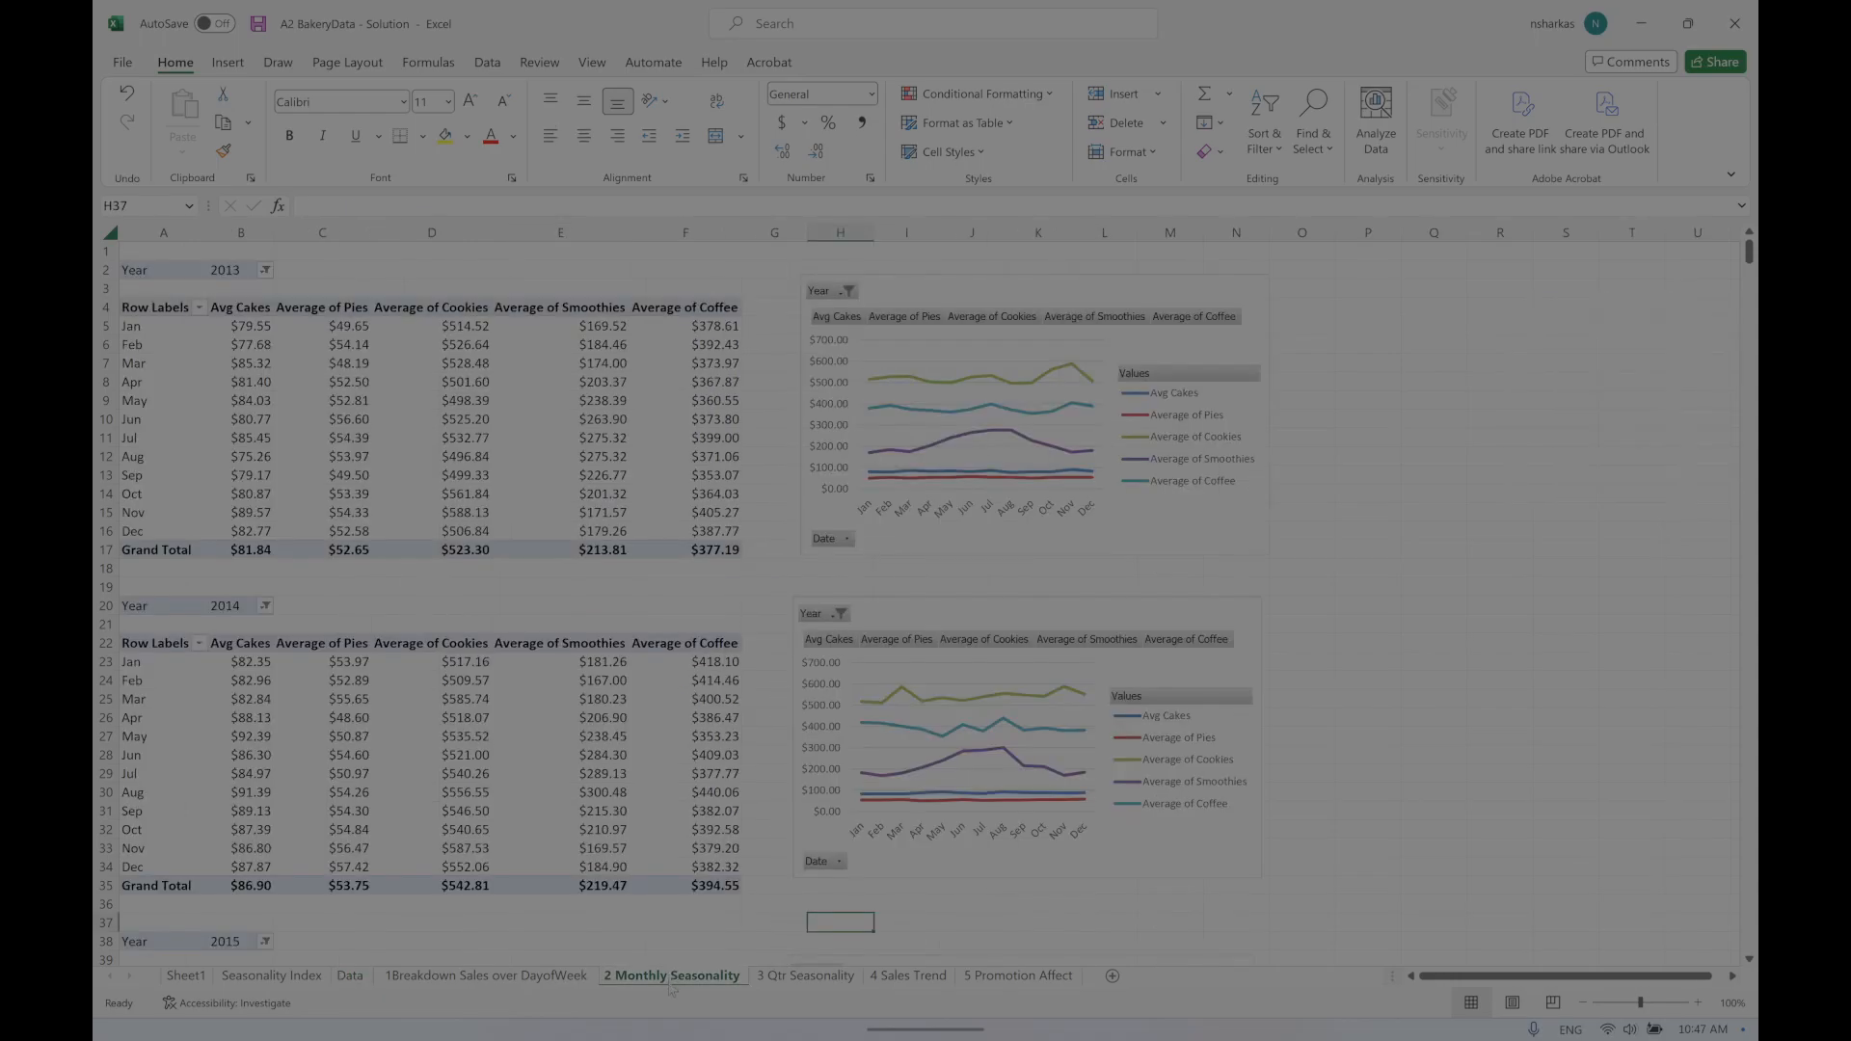
click(819, 979)
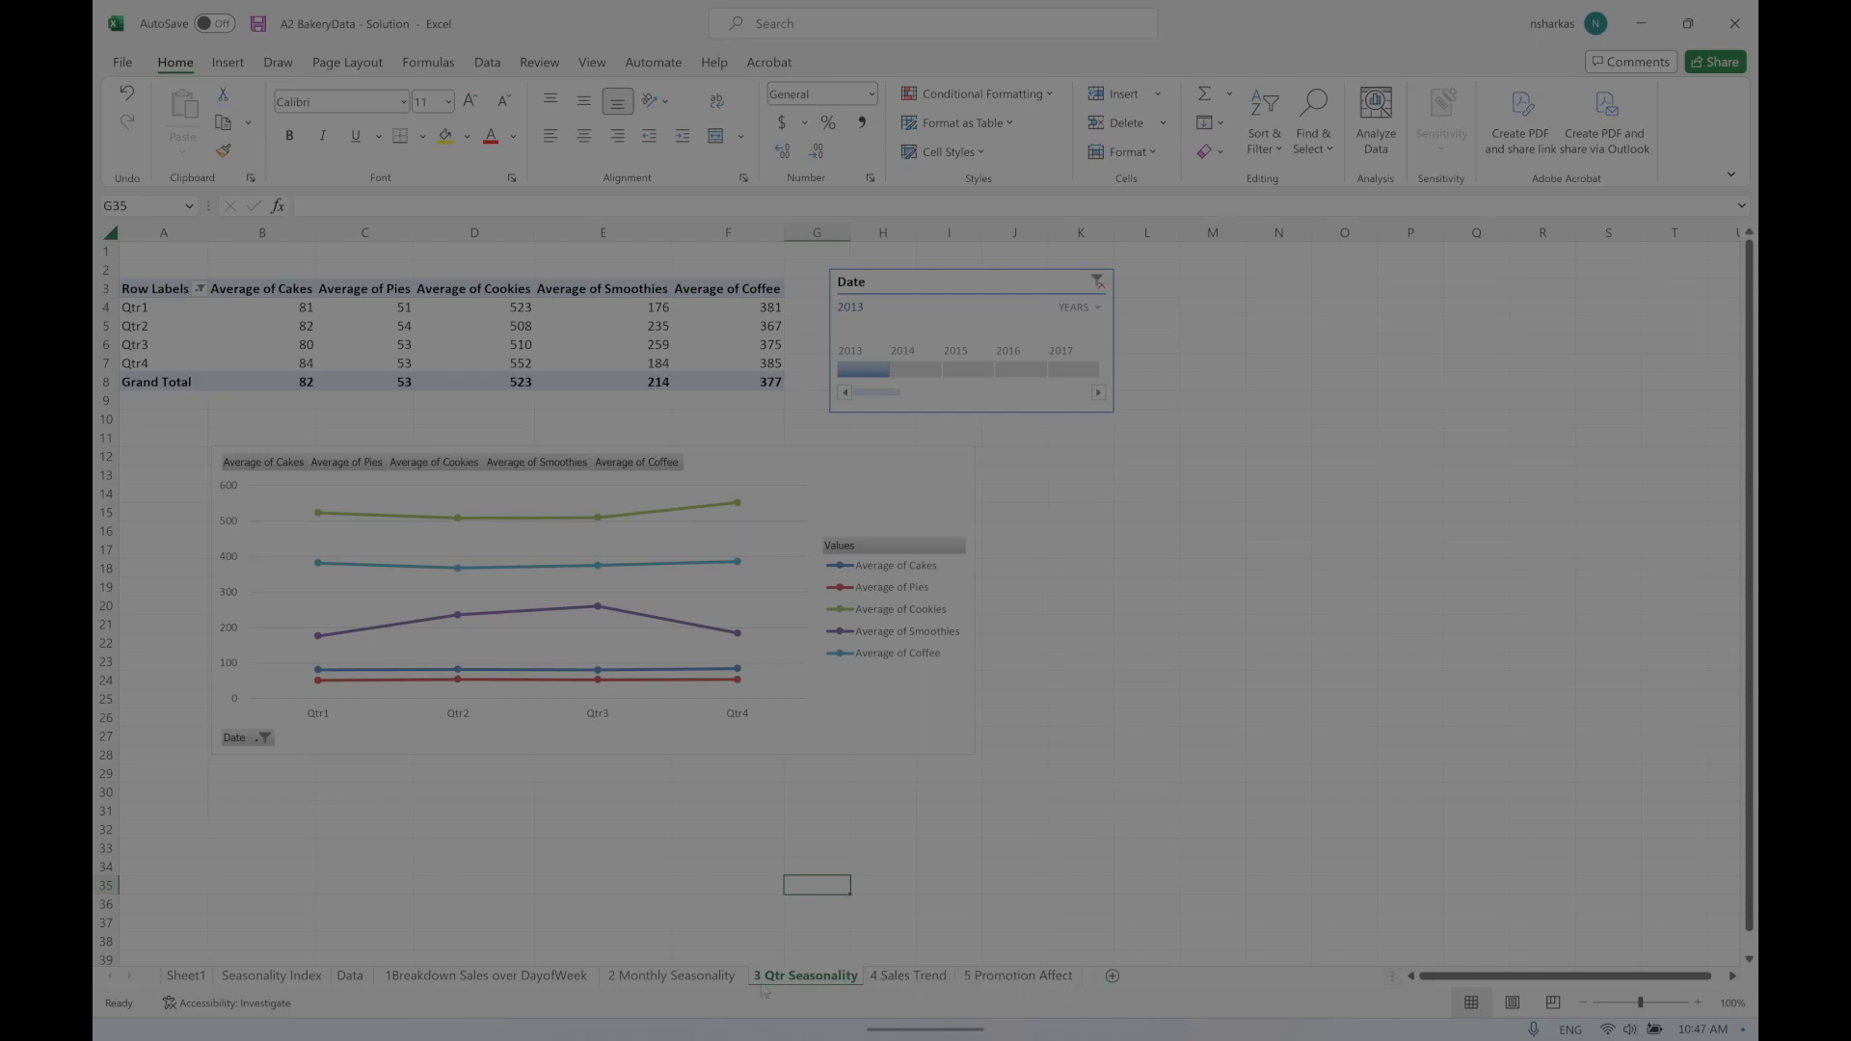
click(703, 977)
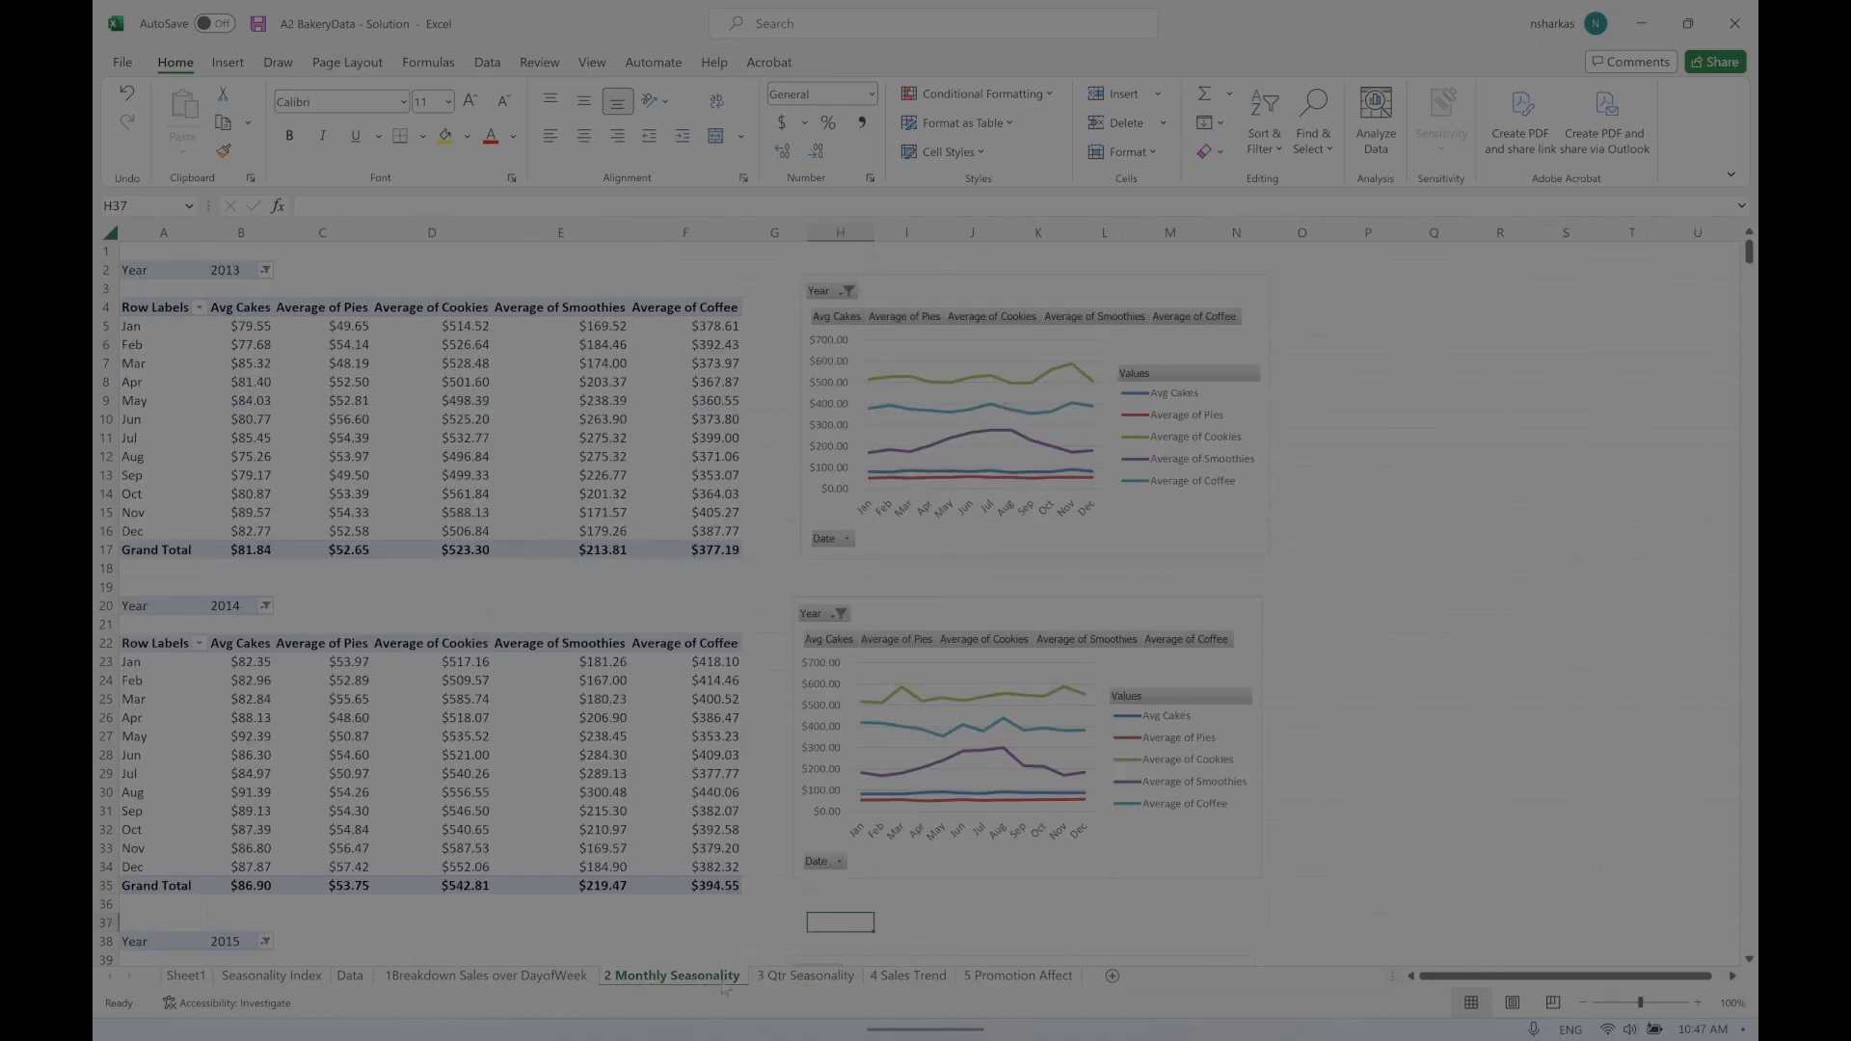
Step: On the 3 Qtr Seasonality sheet, group the pivot table's dates by both months and quarters, and move the chart clear of the table
click(831, 979)
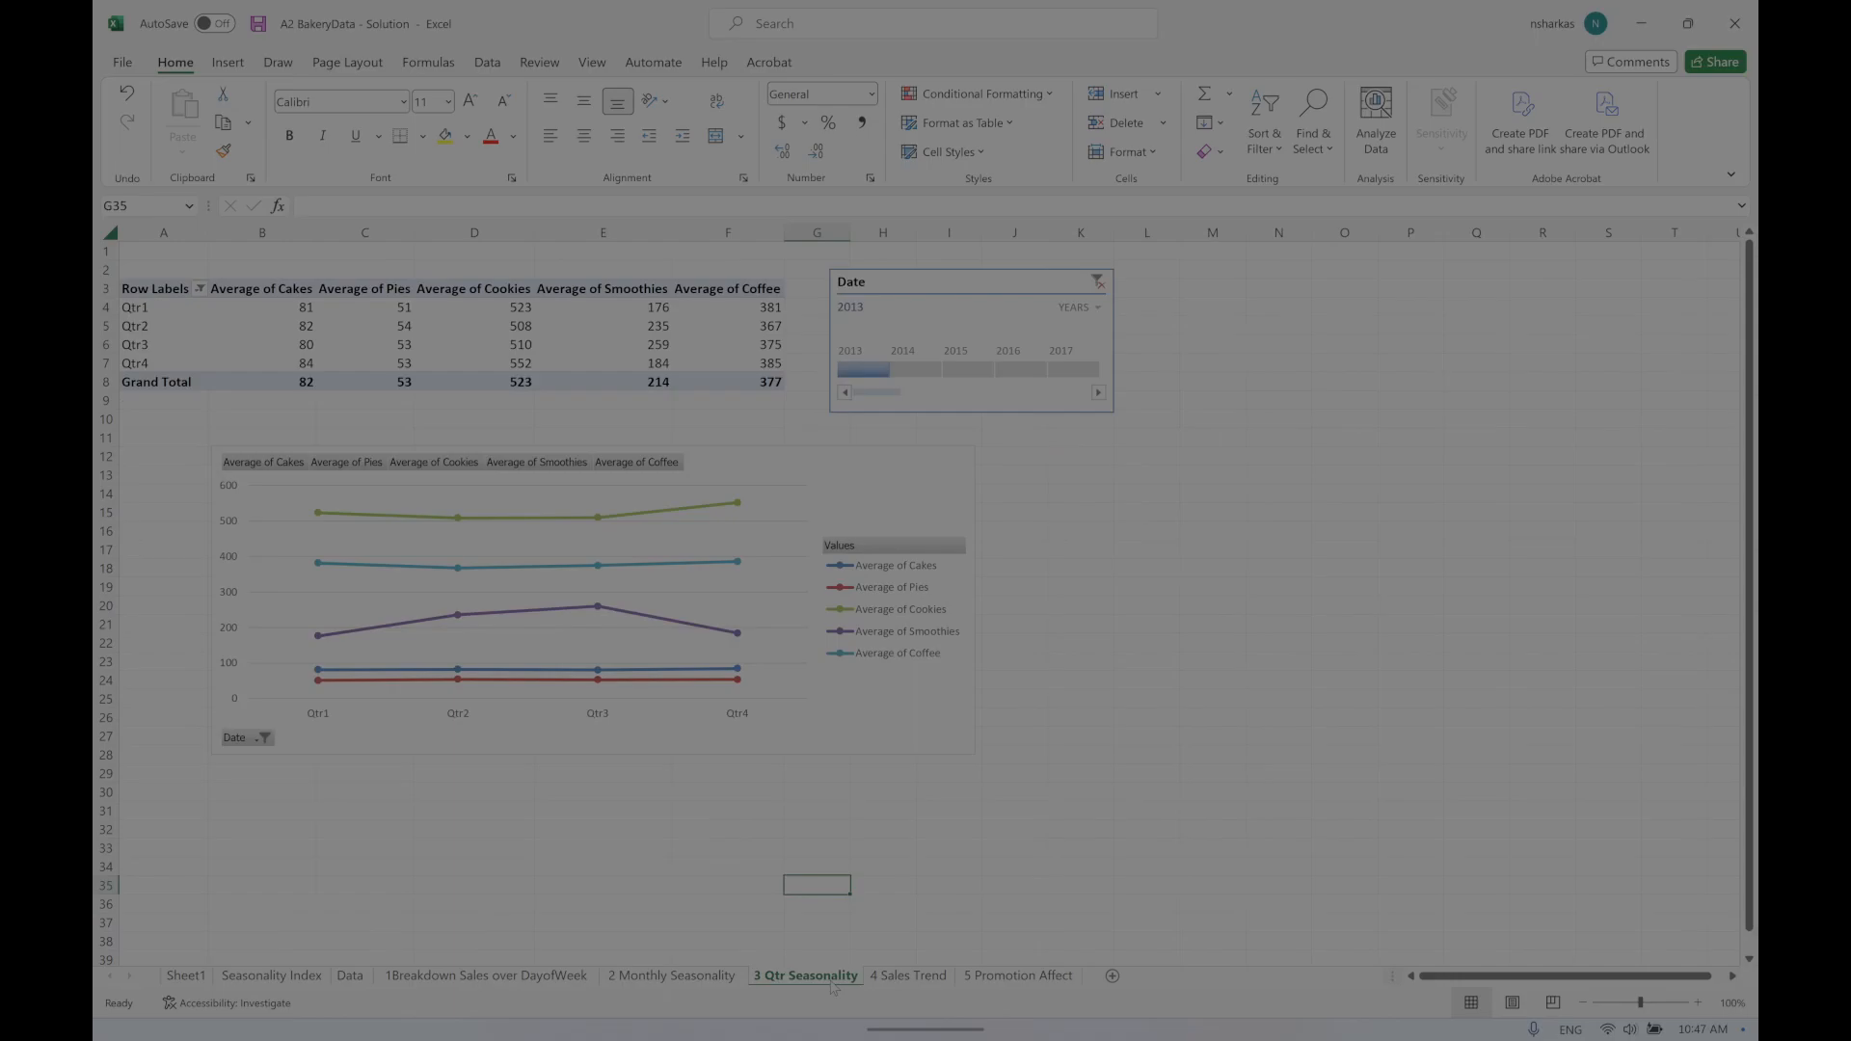
click(140, 309)
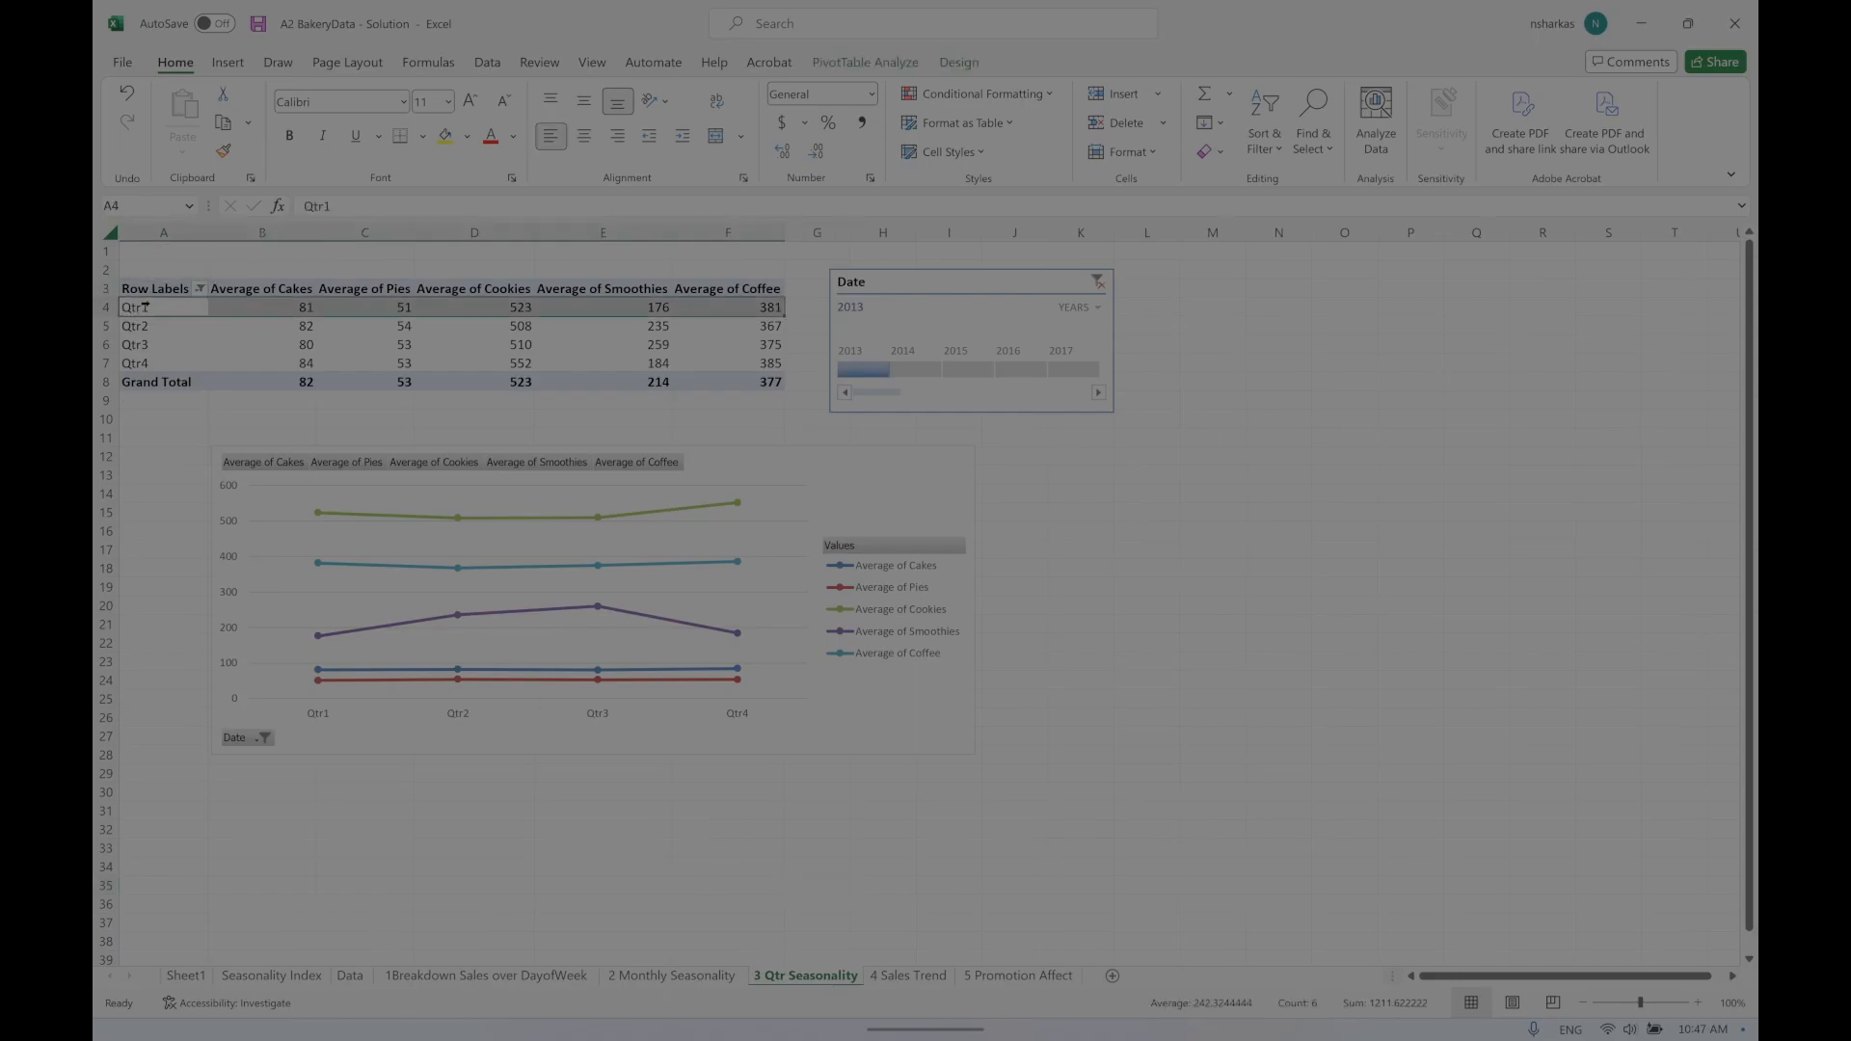
right_click(151, 308)
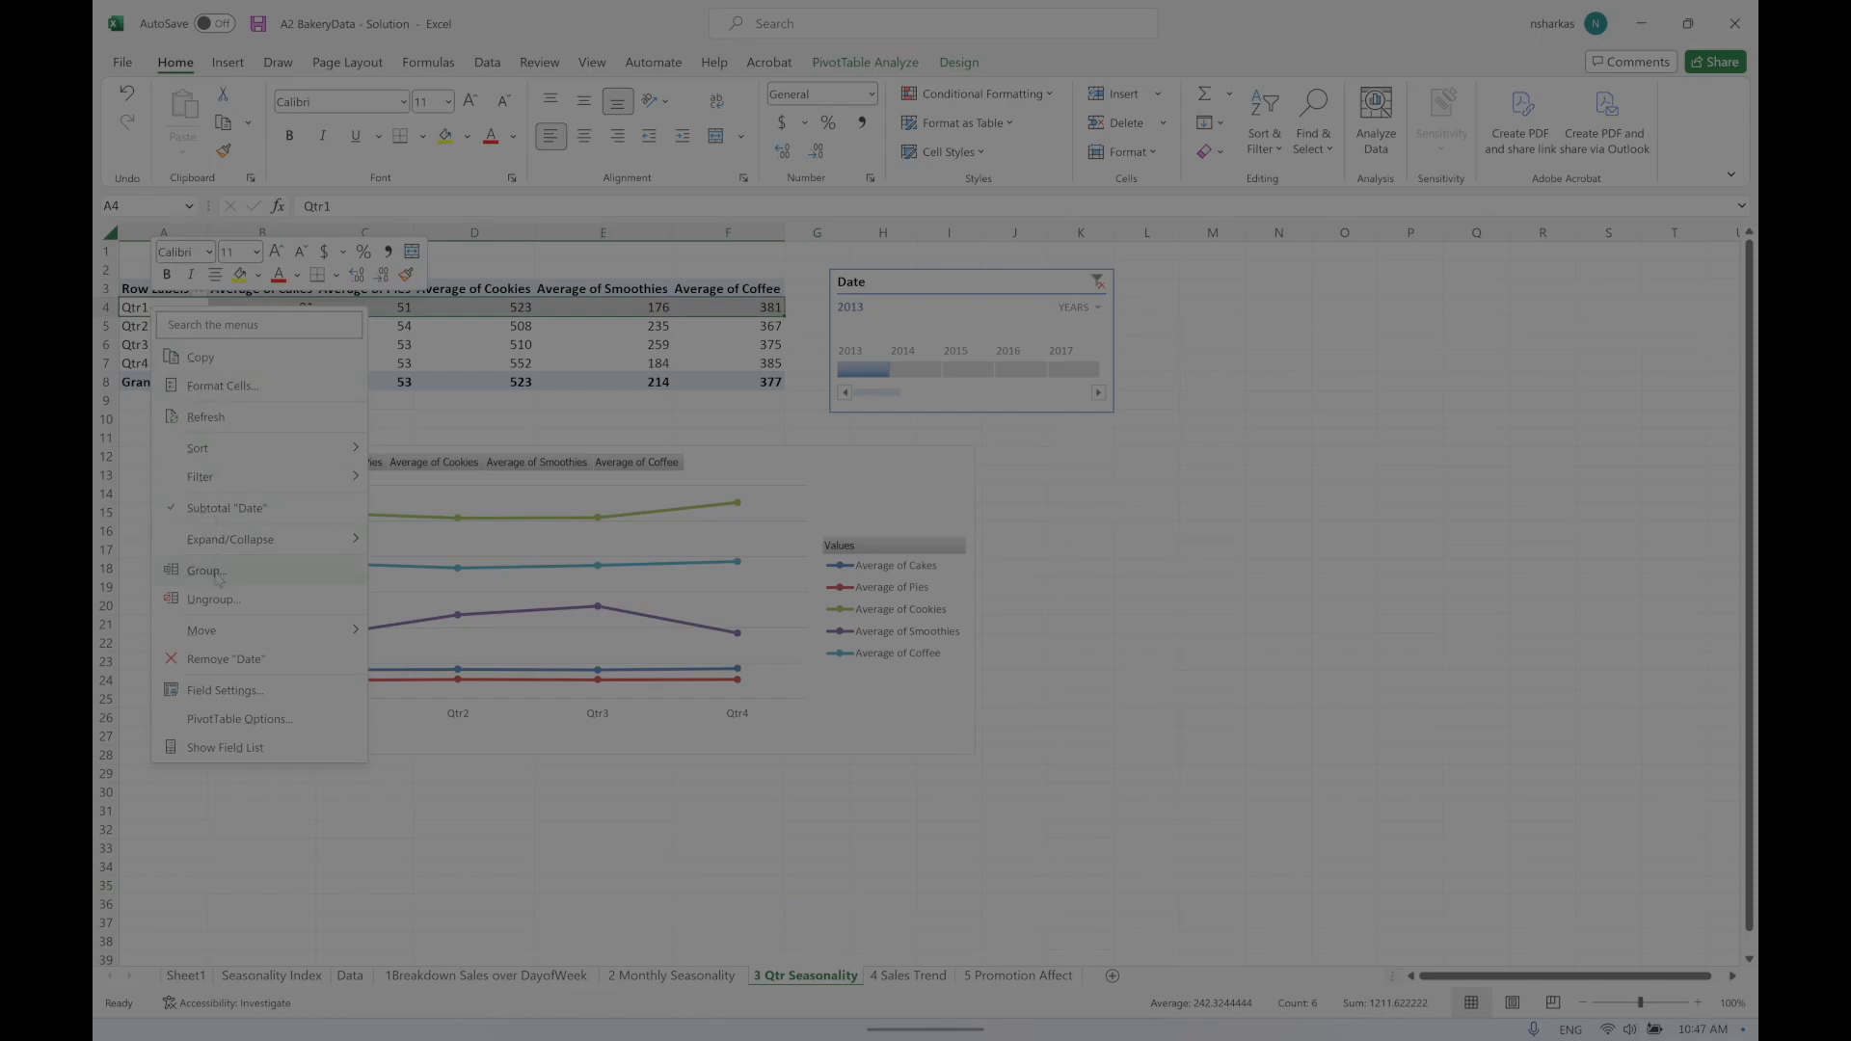
click(217, 572)
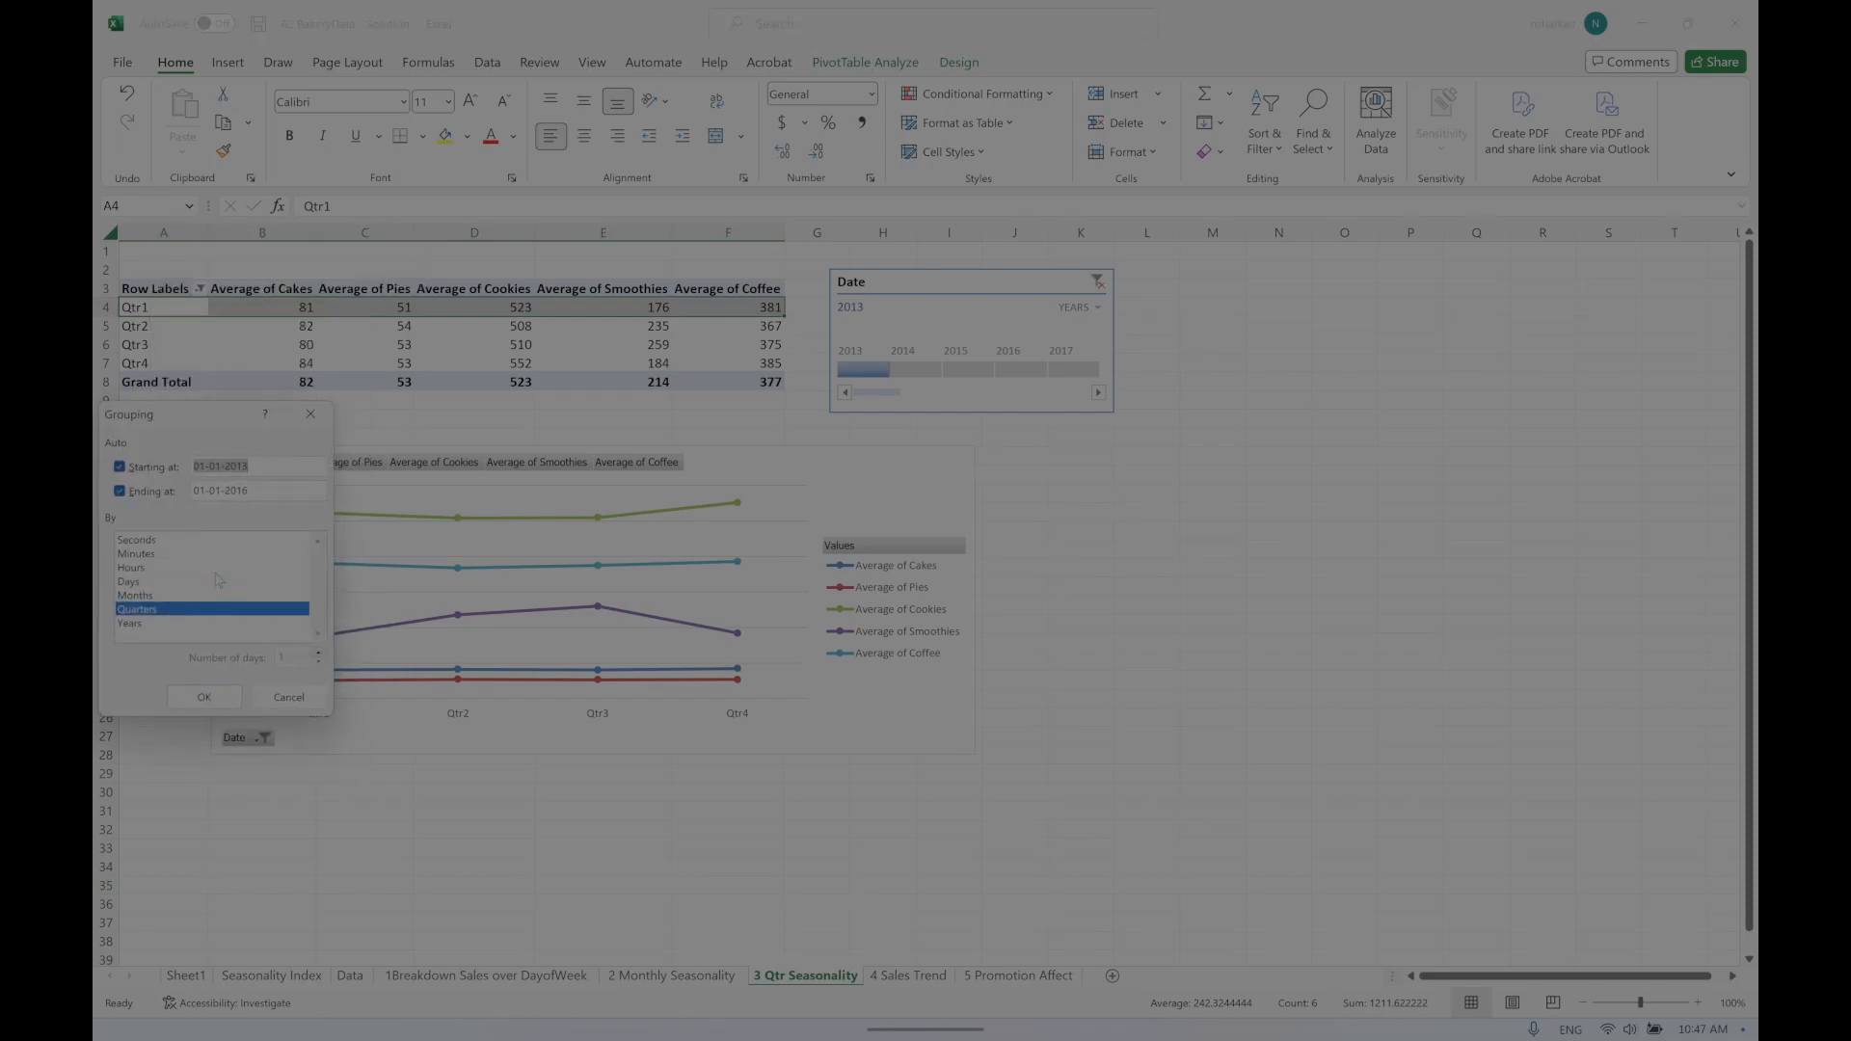
click(158, 596)
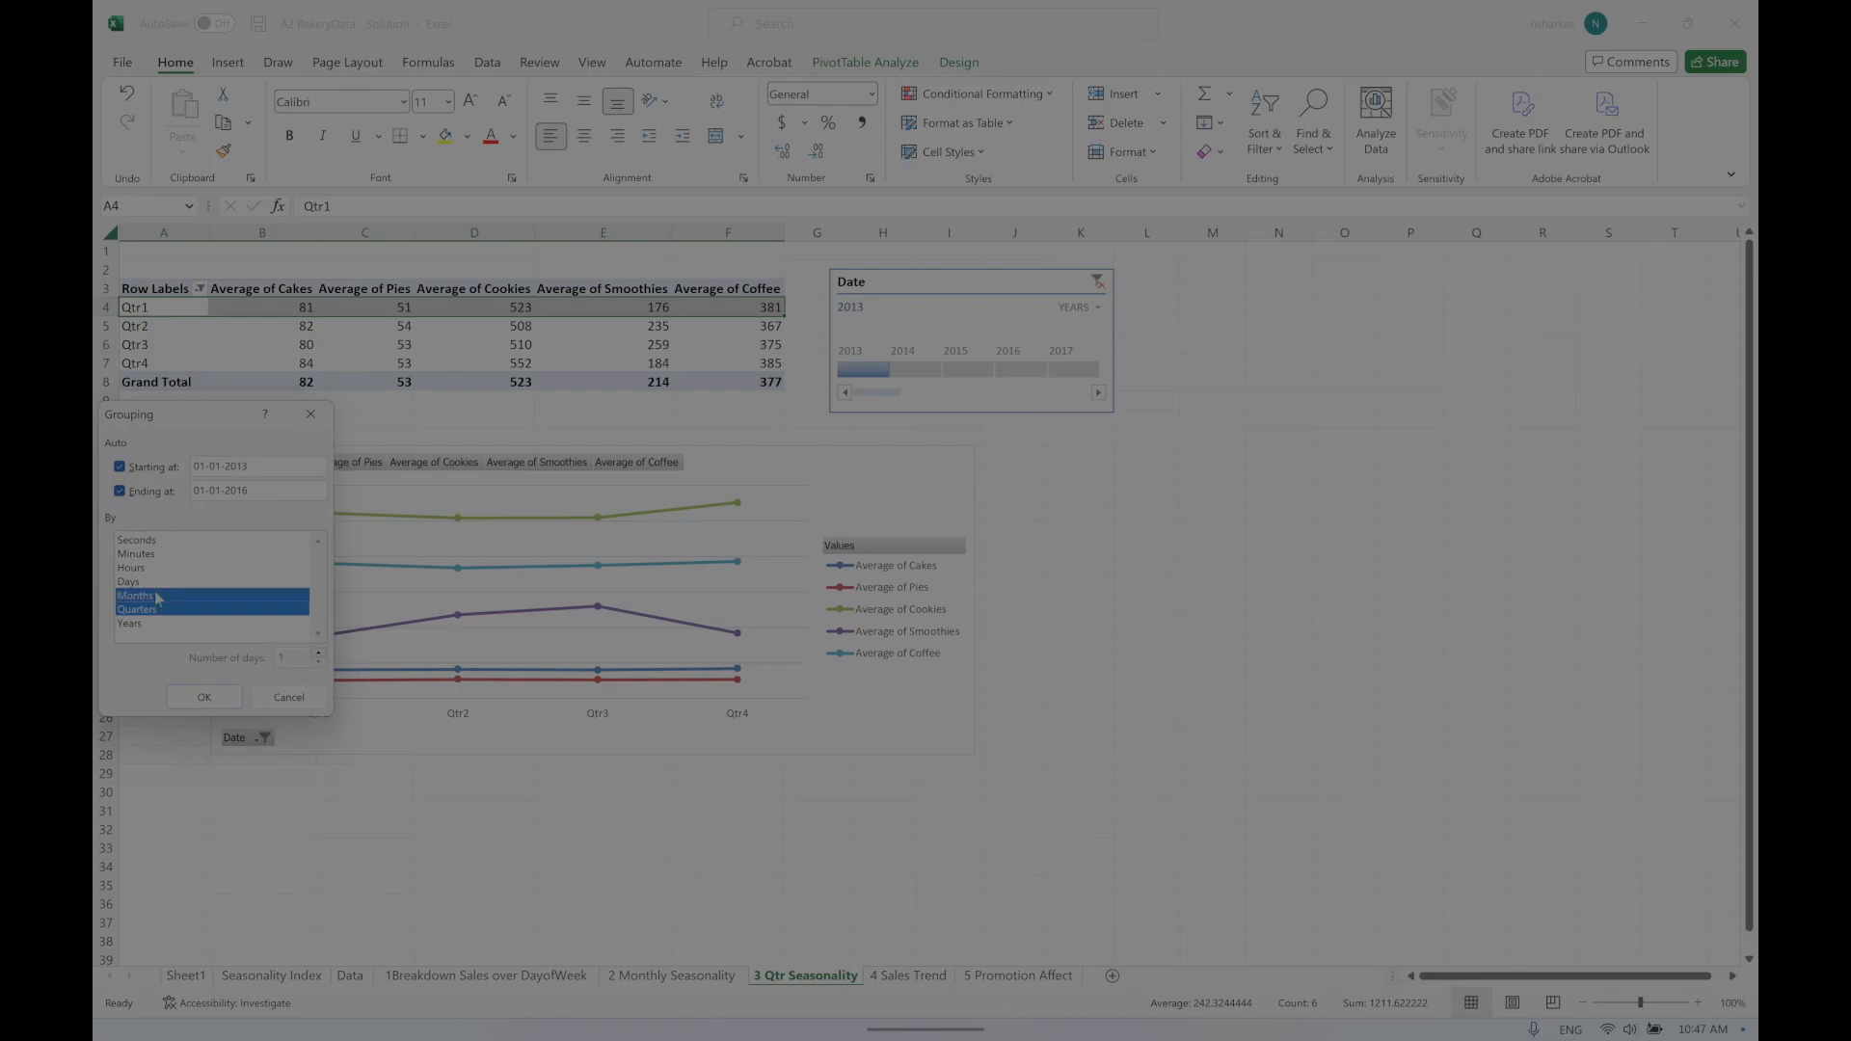
click(204, 697)
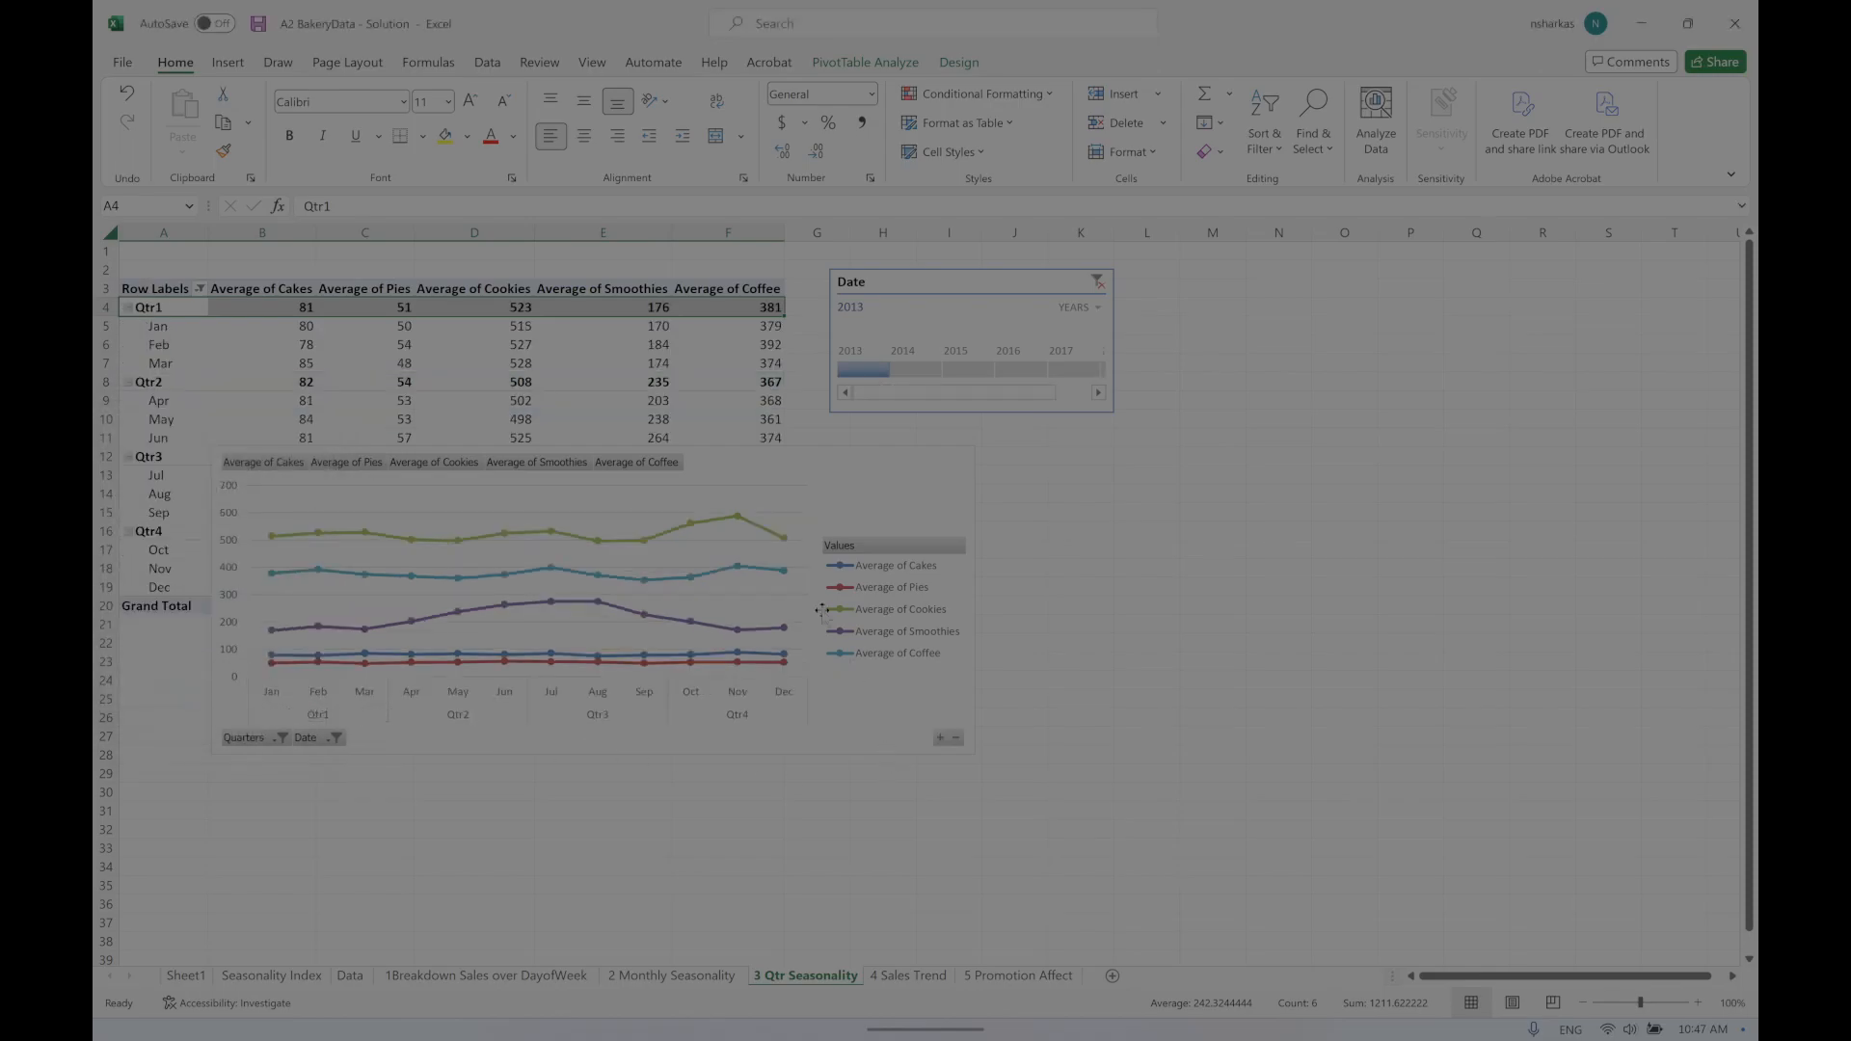
drag(717, 449, 1310, 454)
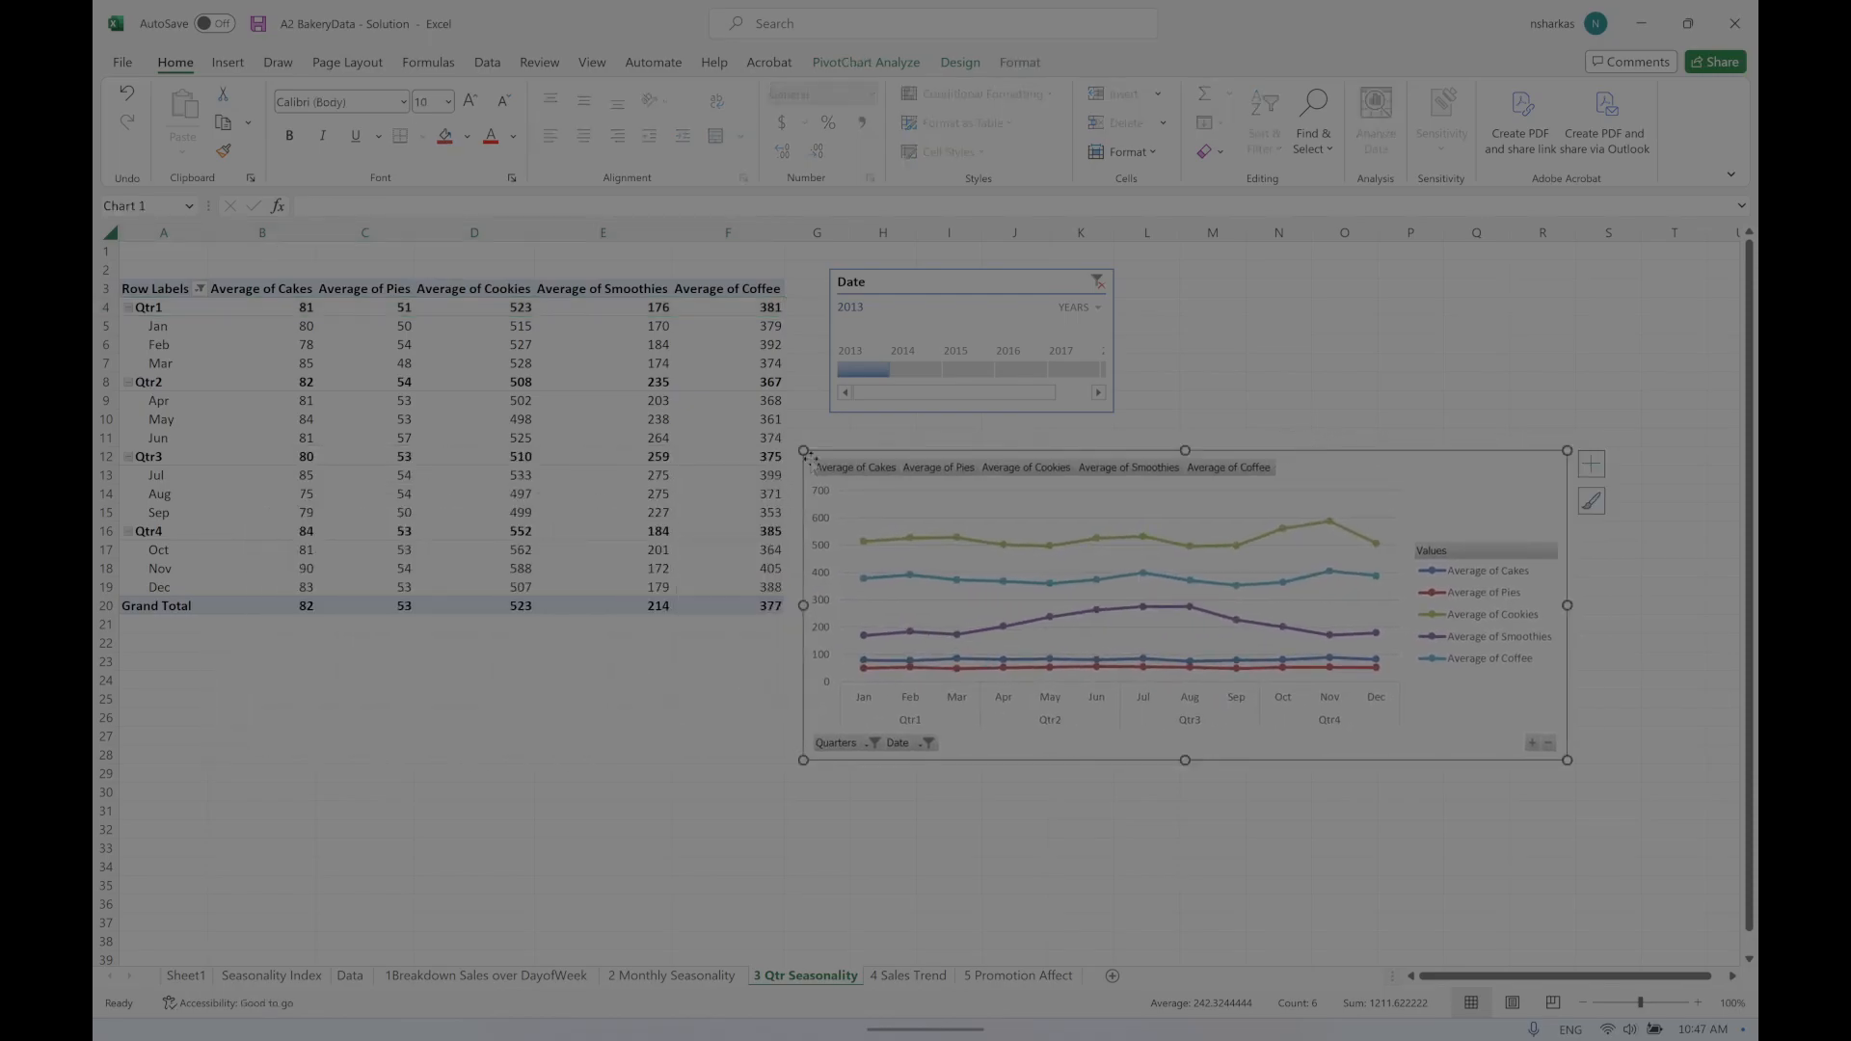
Step: Compare years by filtering the Date timeline to 2014, 2015, 2016 and 2013 in turn
click(921, 372)
click(969, 371)
click(1017, 369)
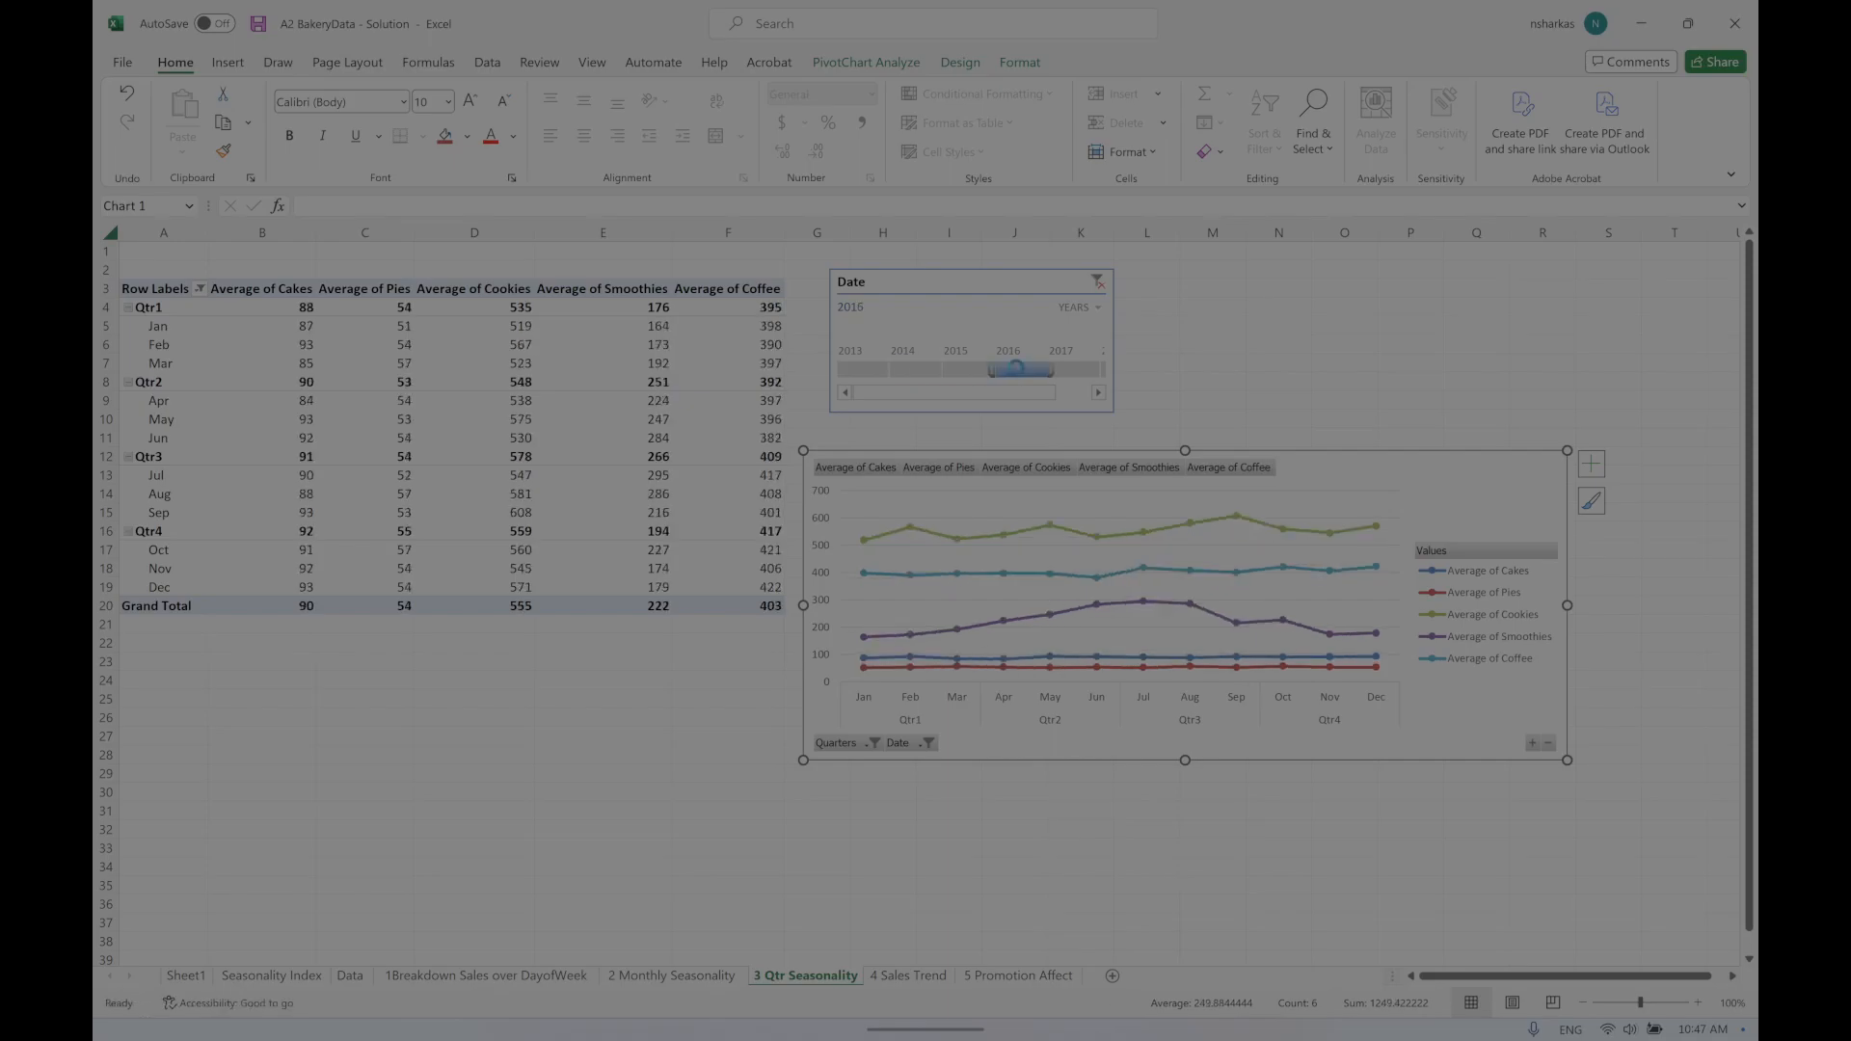
click(873, 371)
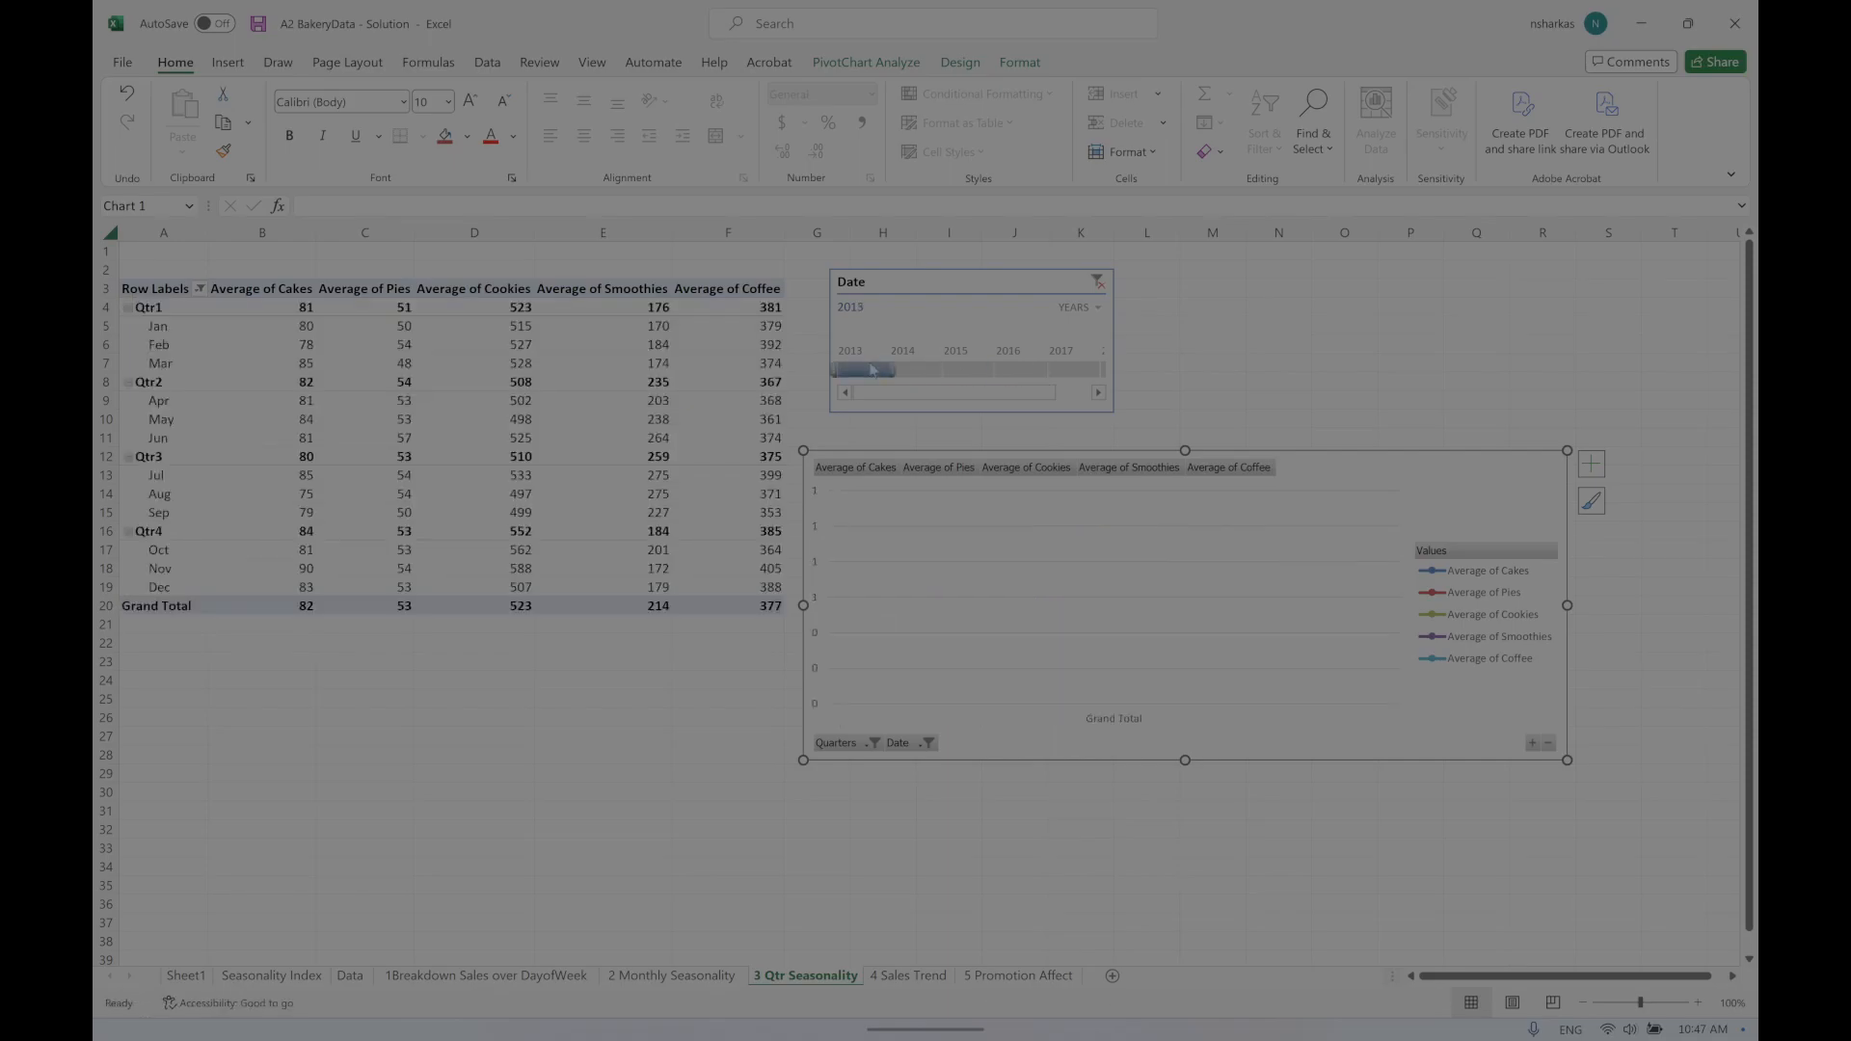
Step: Clear the Date timeline's filter and delete the timeline, moving the chart up into its place beside the pivot table
click(1100, 282)
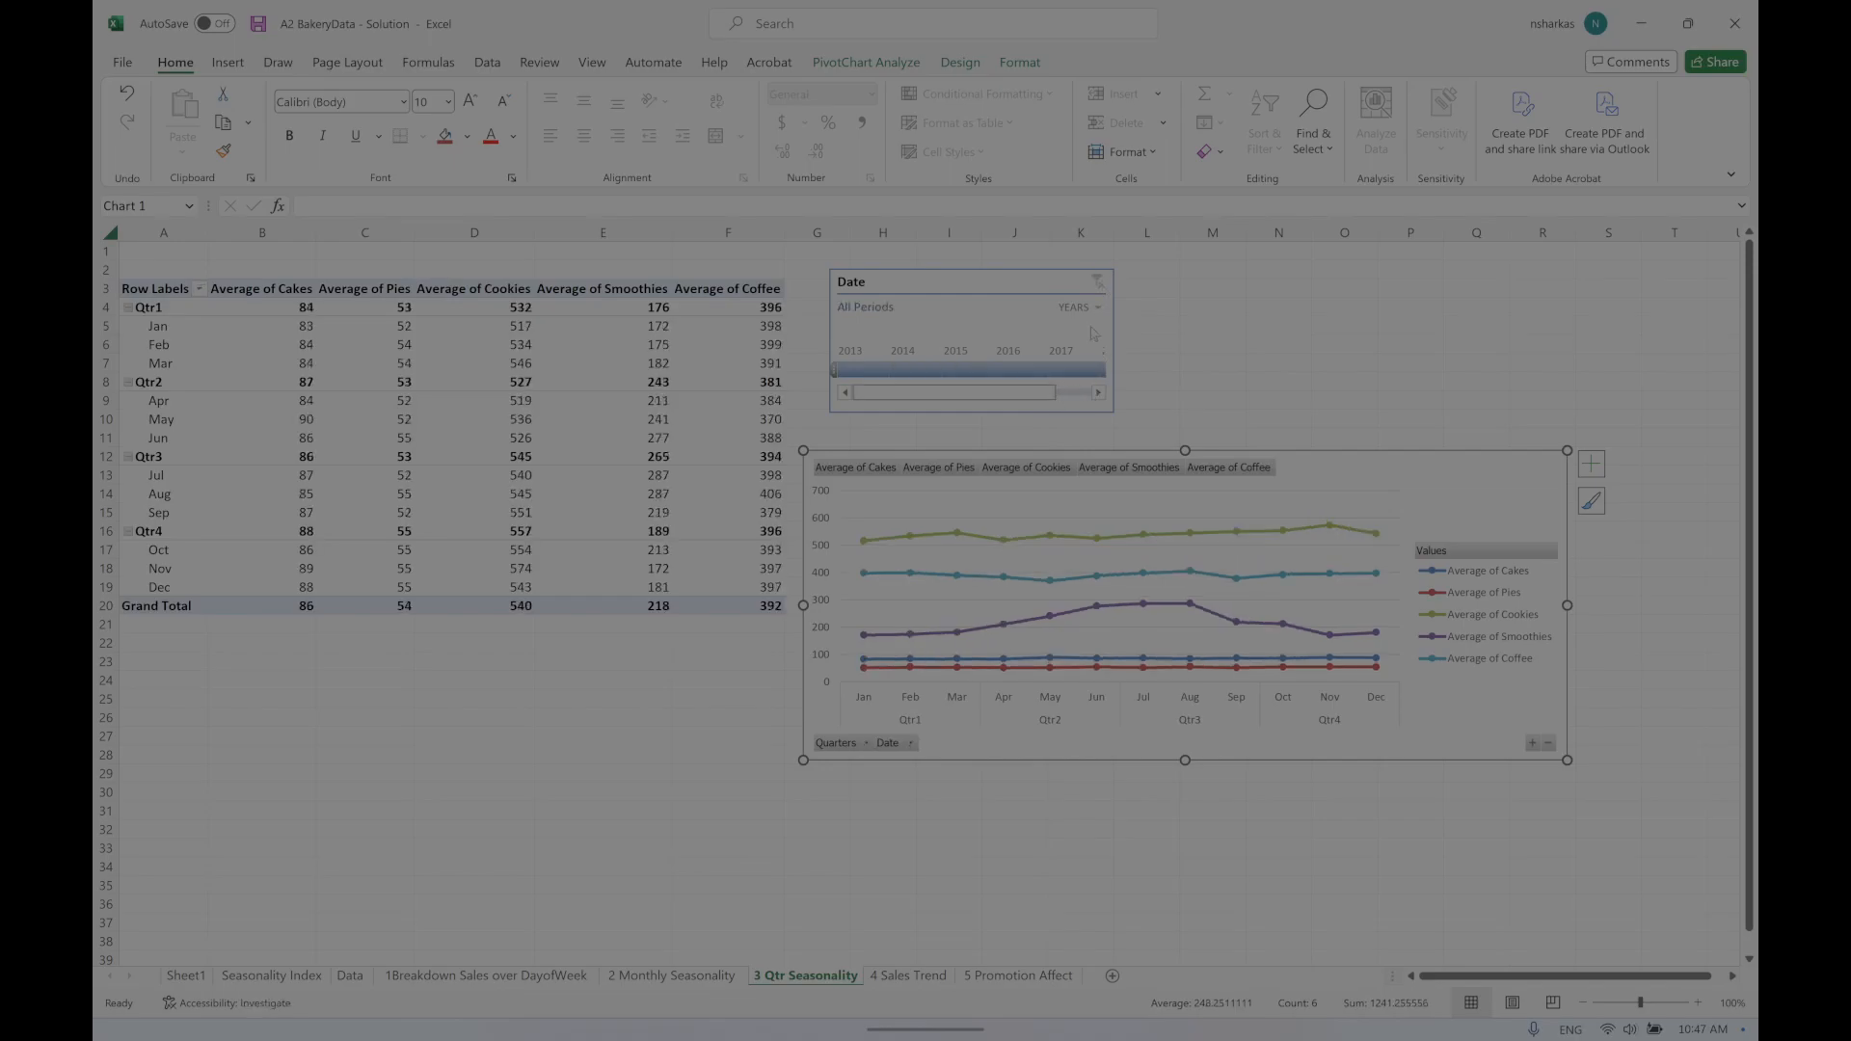
click(1036, 272)
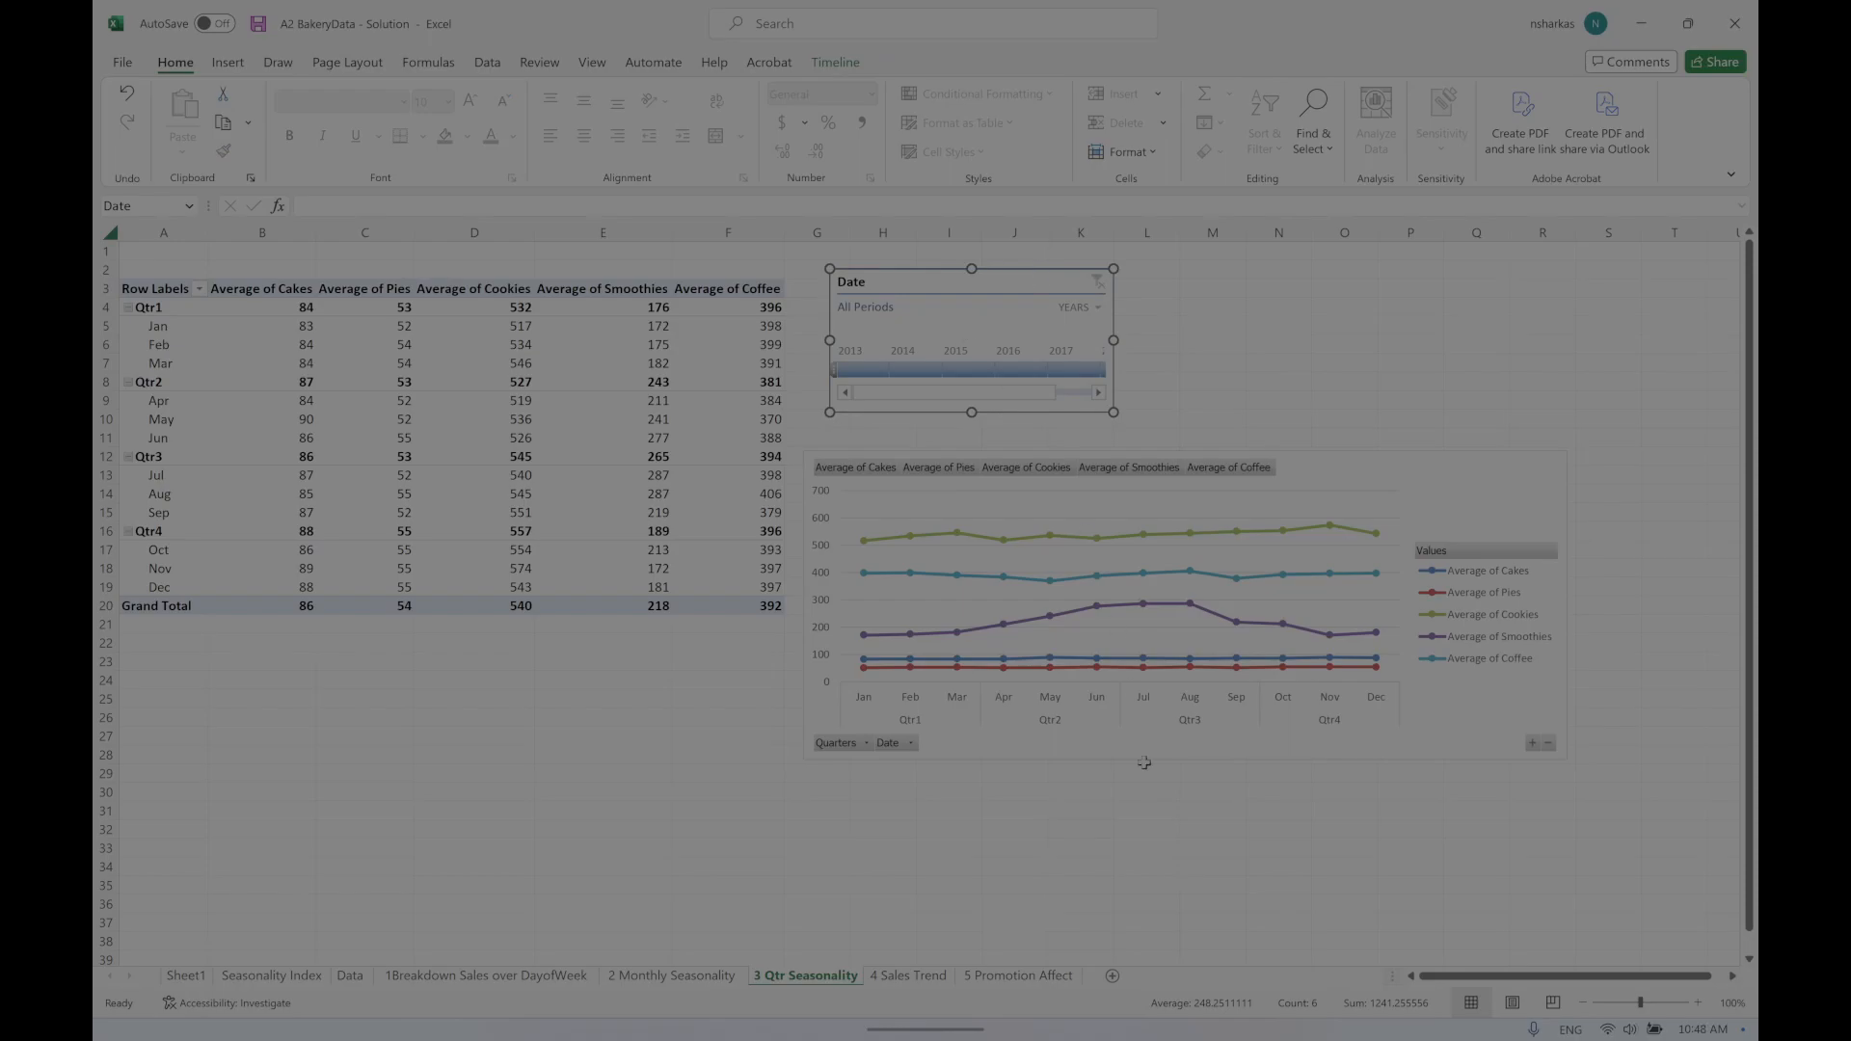
key(Delete)
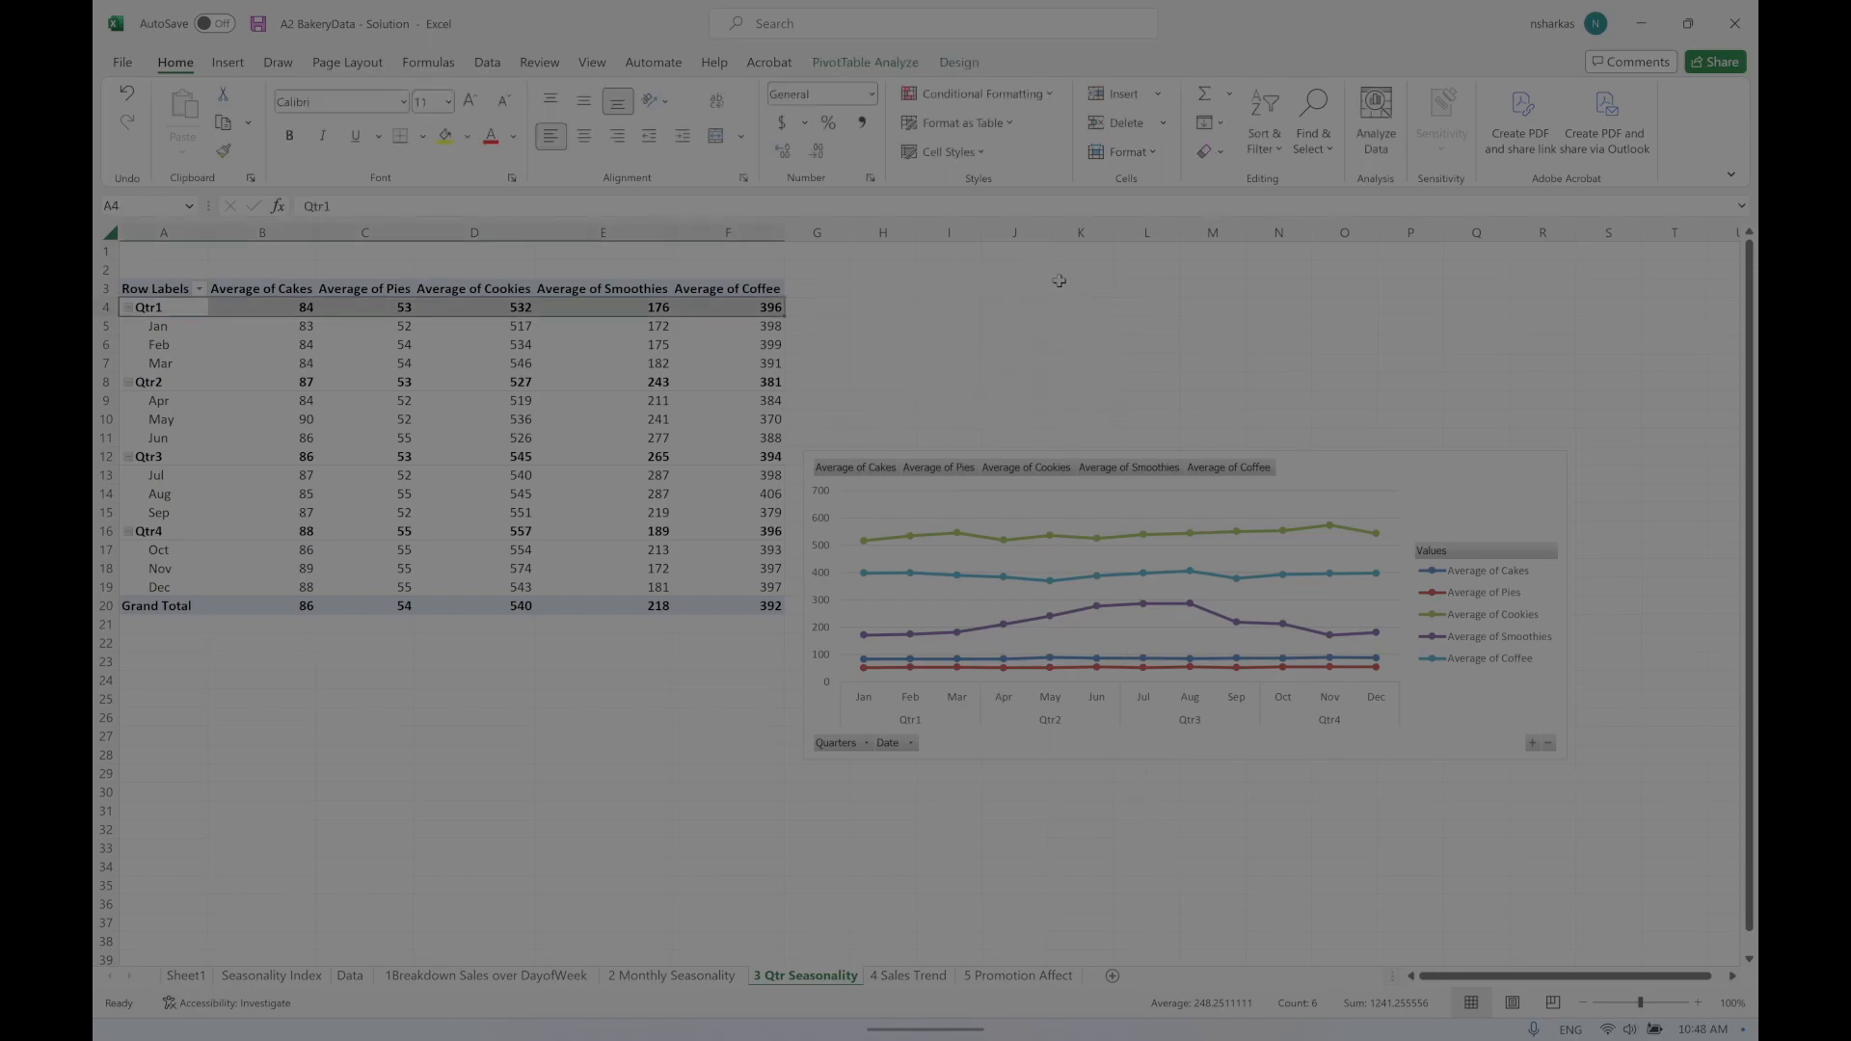
drag(1107, 455, 1124, 299)
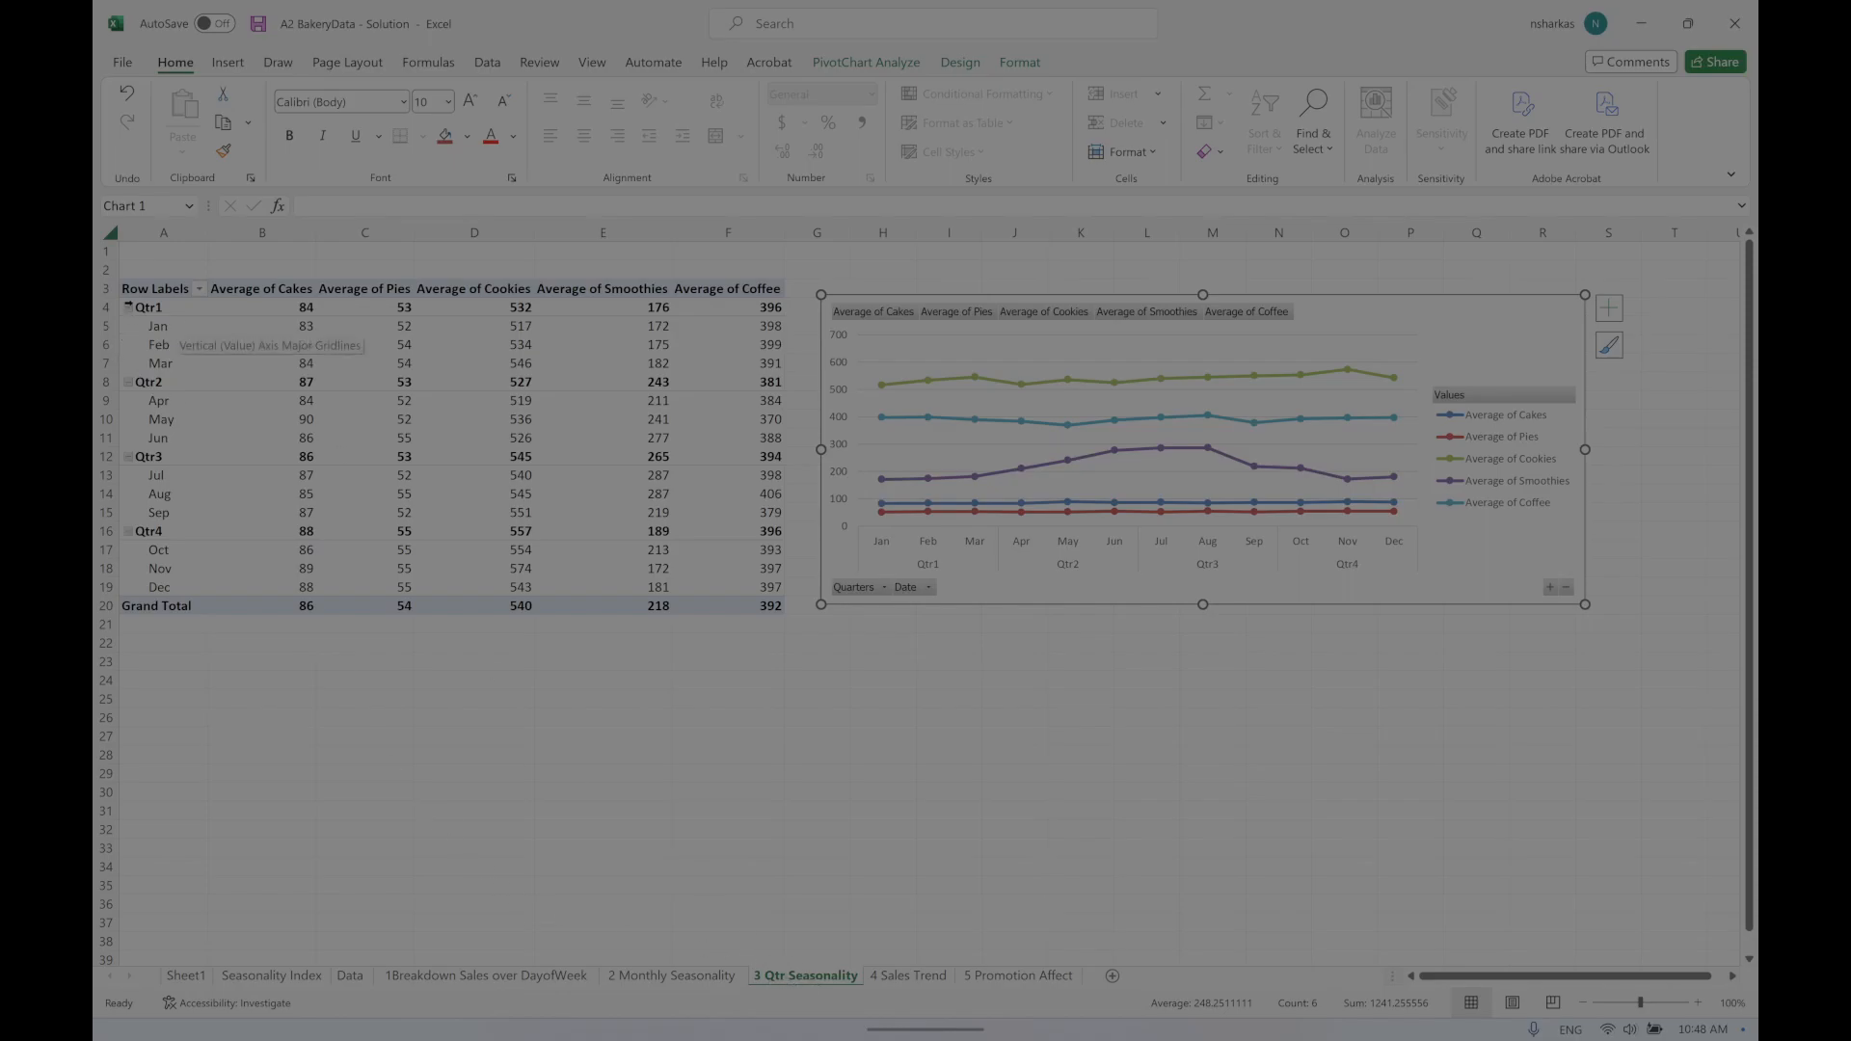
Step: Collapse the Qtr1, Qtr2, Qtr3 and Qtr4 groups in the pivot table to hide their months
click(129, 308)
click(129, 326)
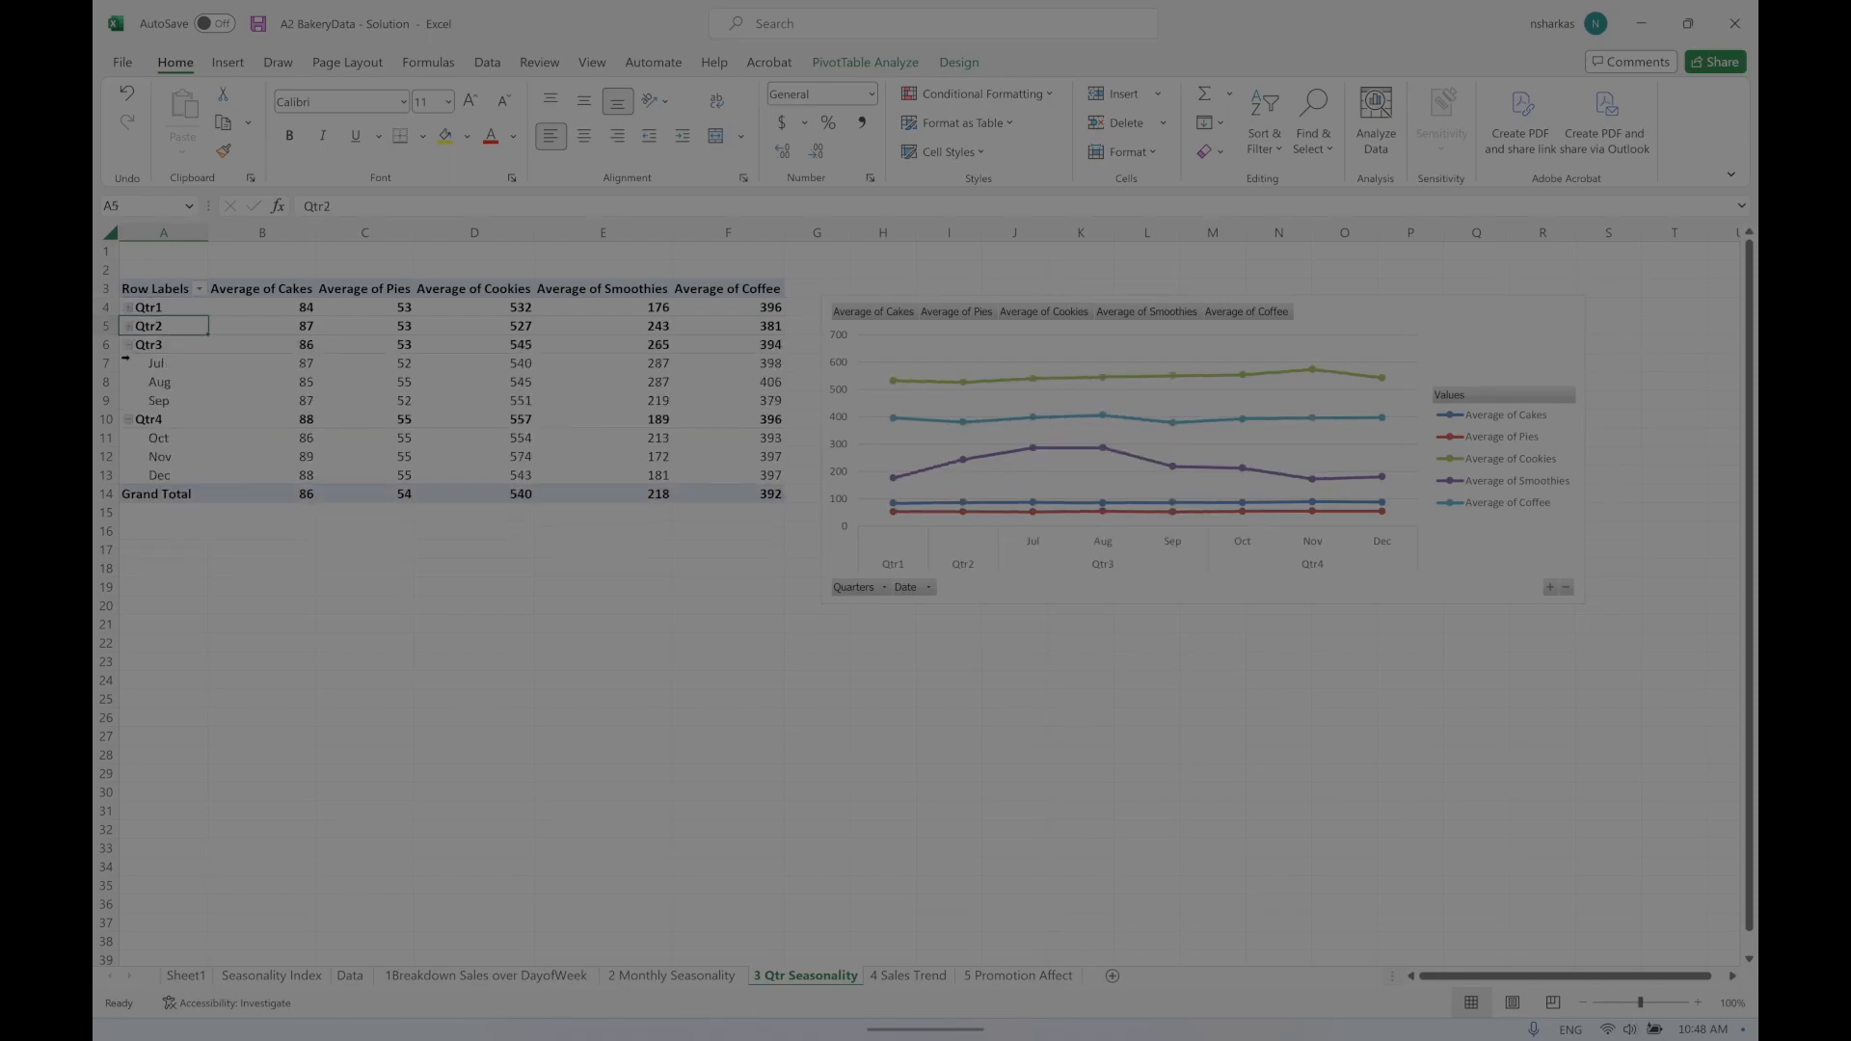
click(129, 344)
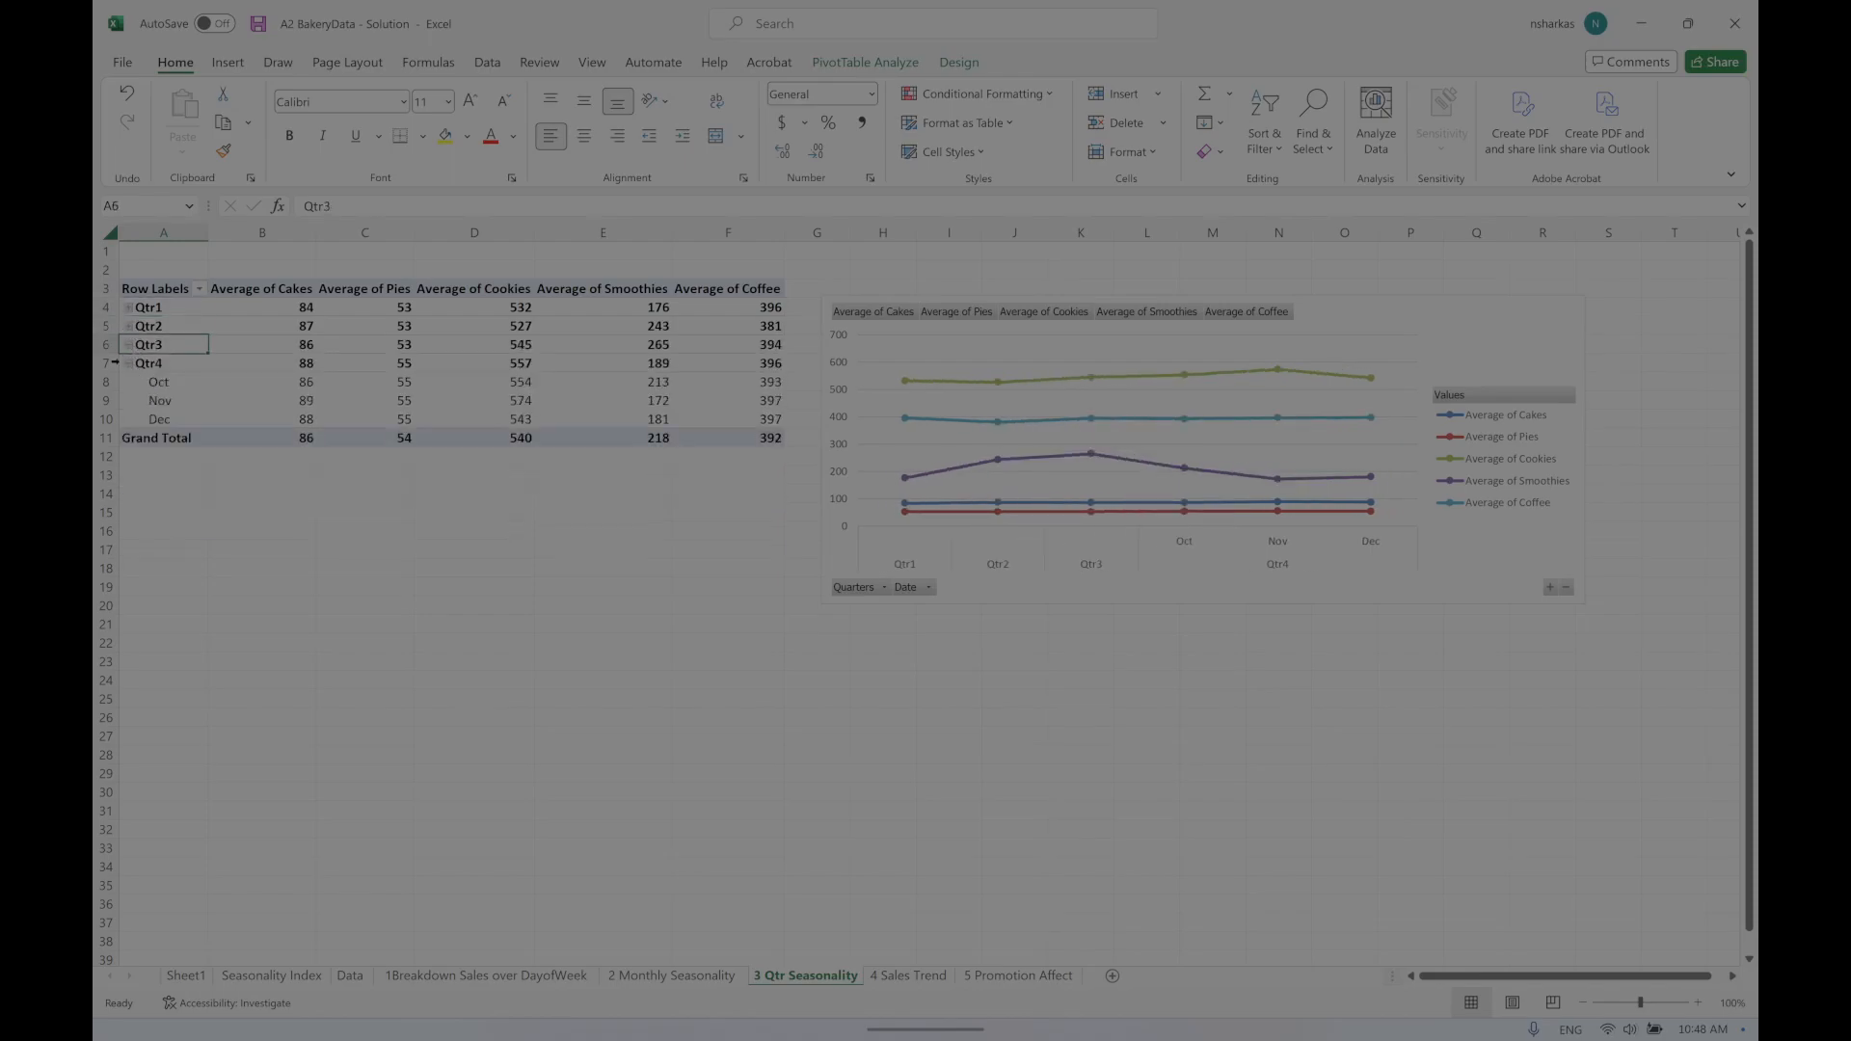
click(128, 363)
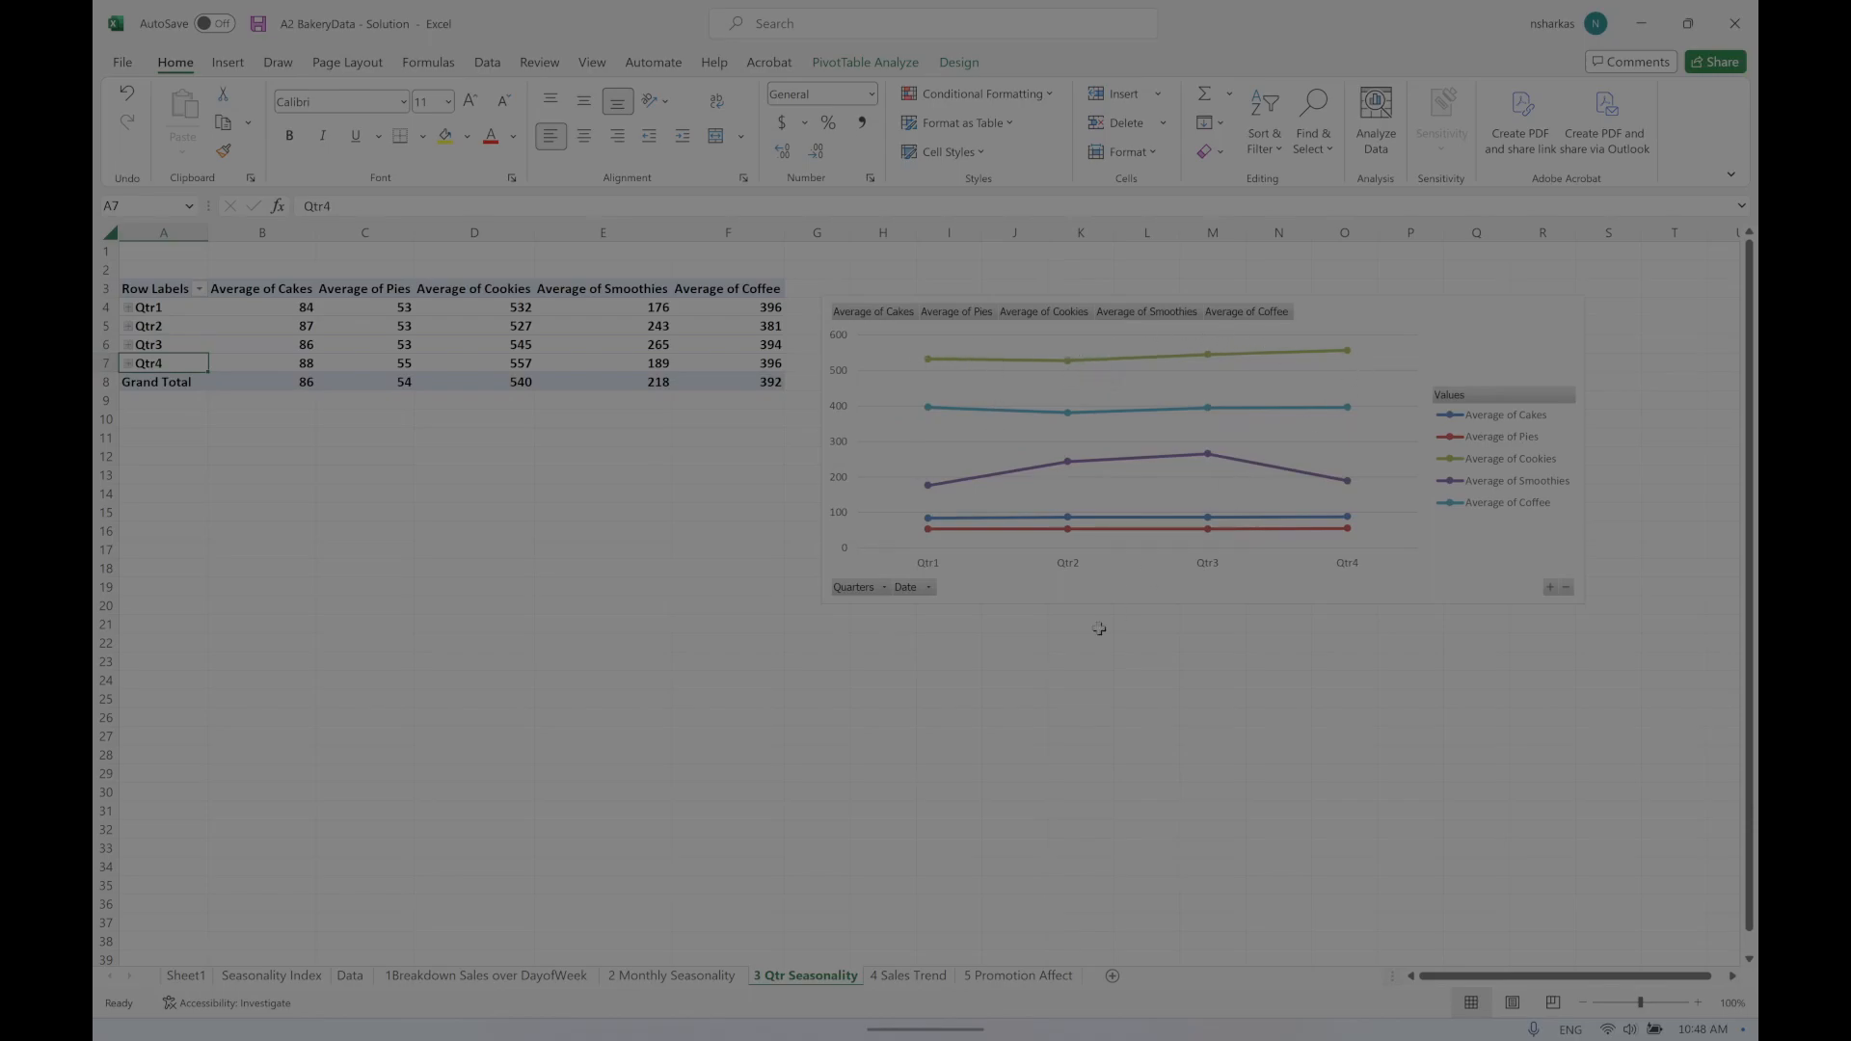
Step: Show the quarter pivot table's field list and move the Date field from the rows to the report filters
click(355, 310)
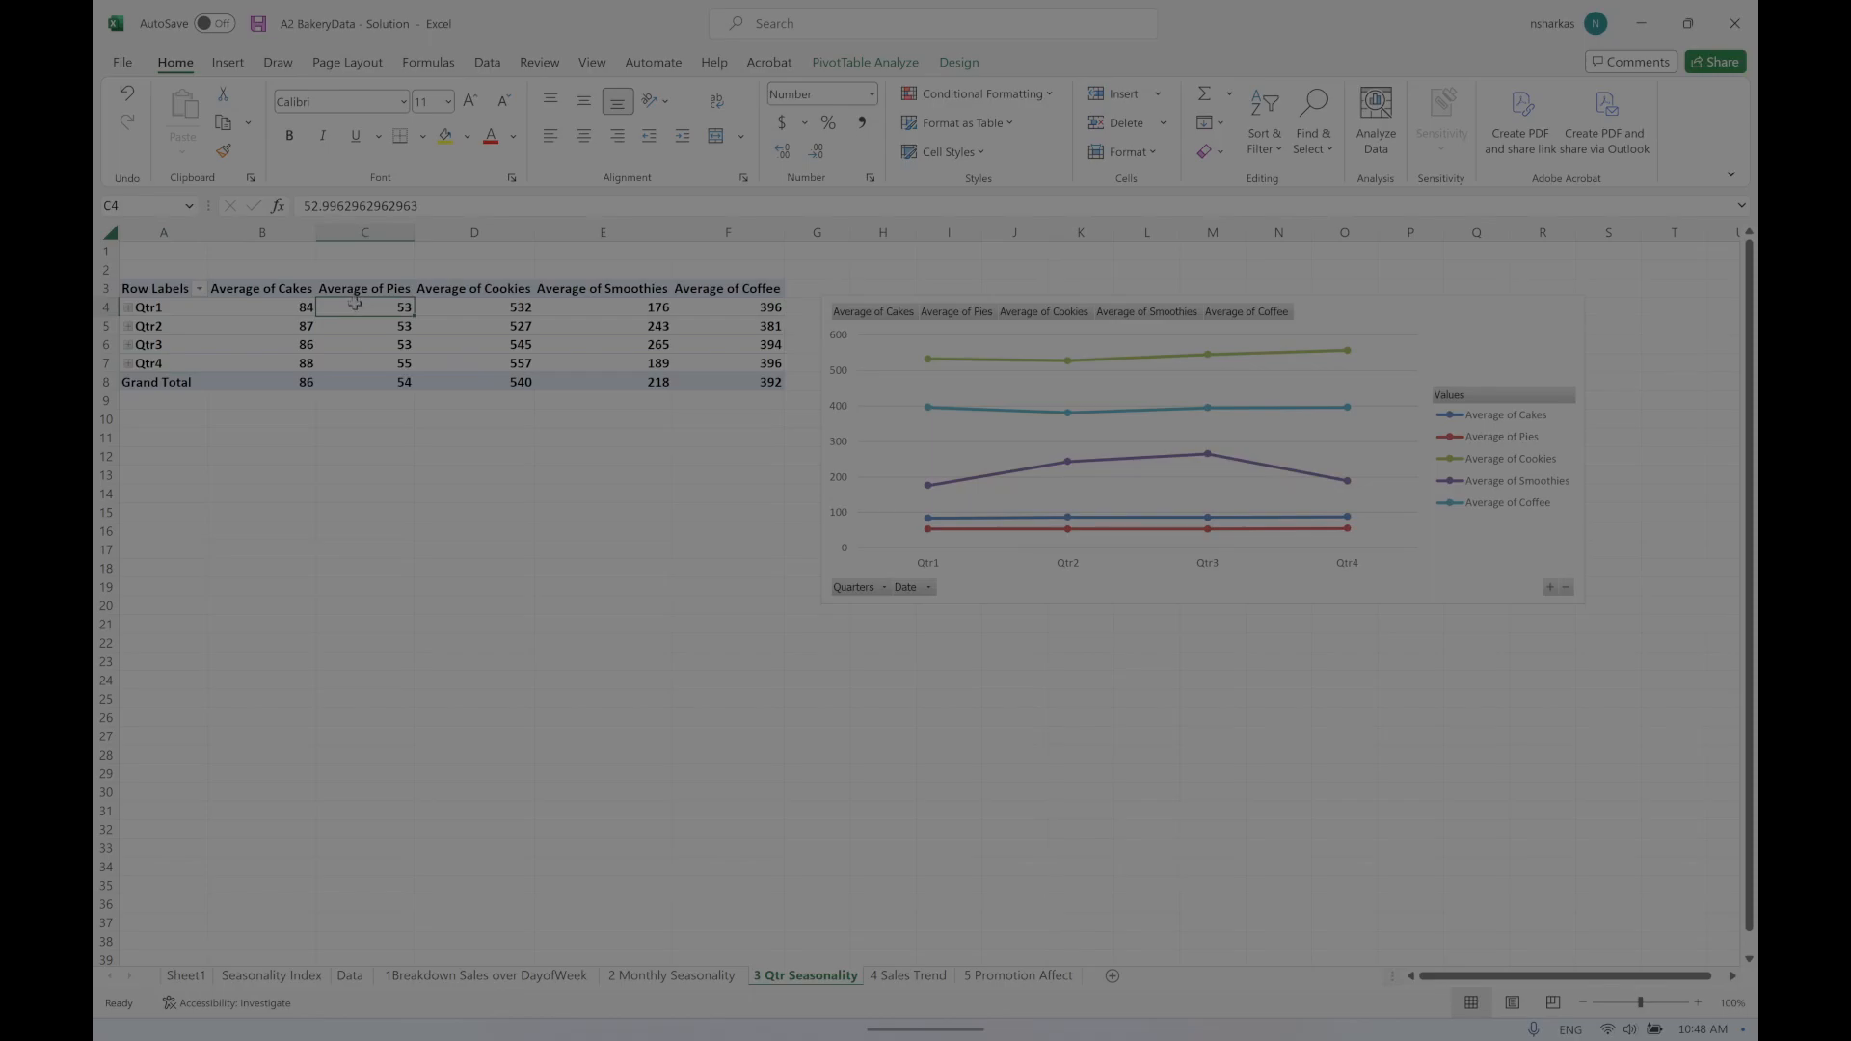
right_click(357, 310)
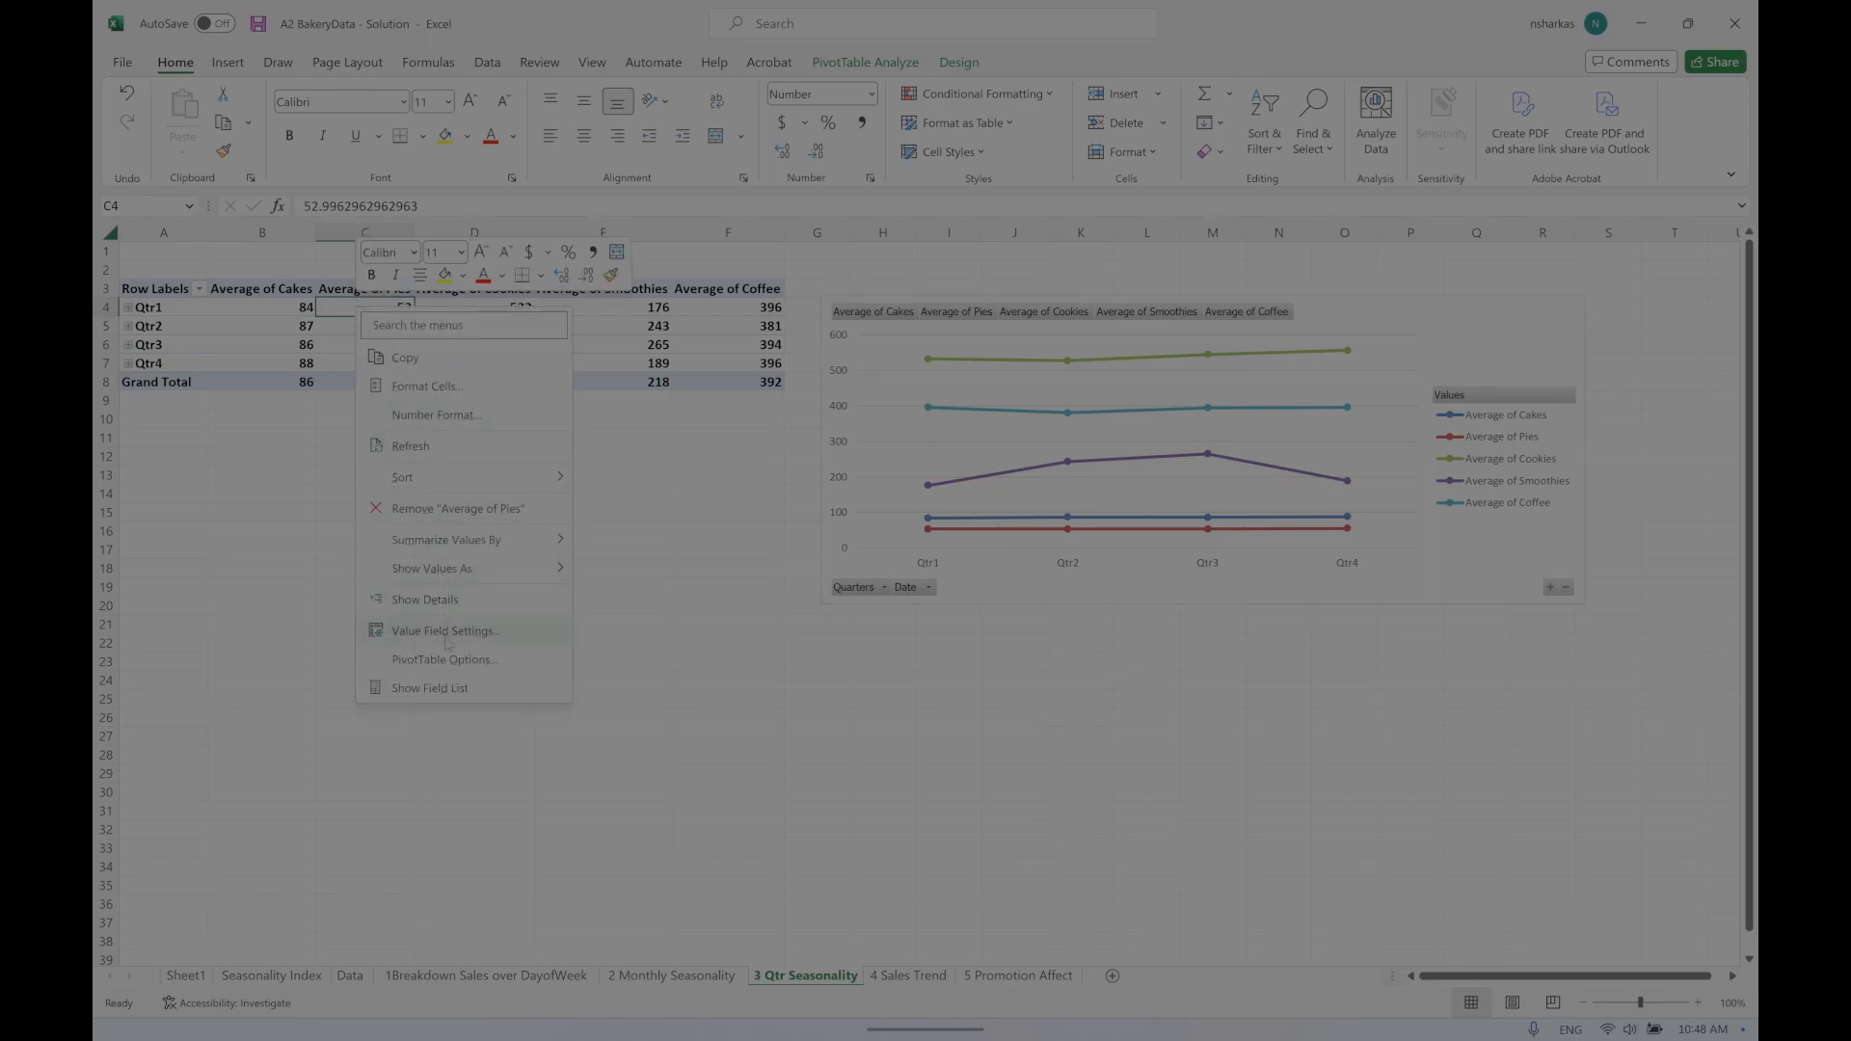
click(446, 687)
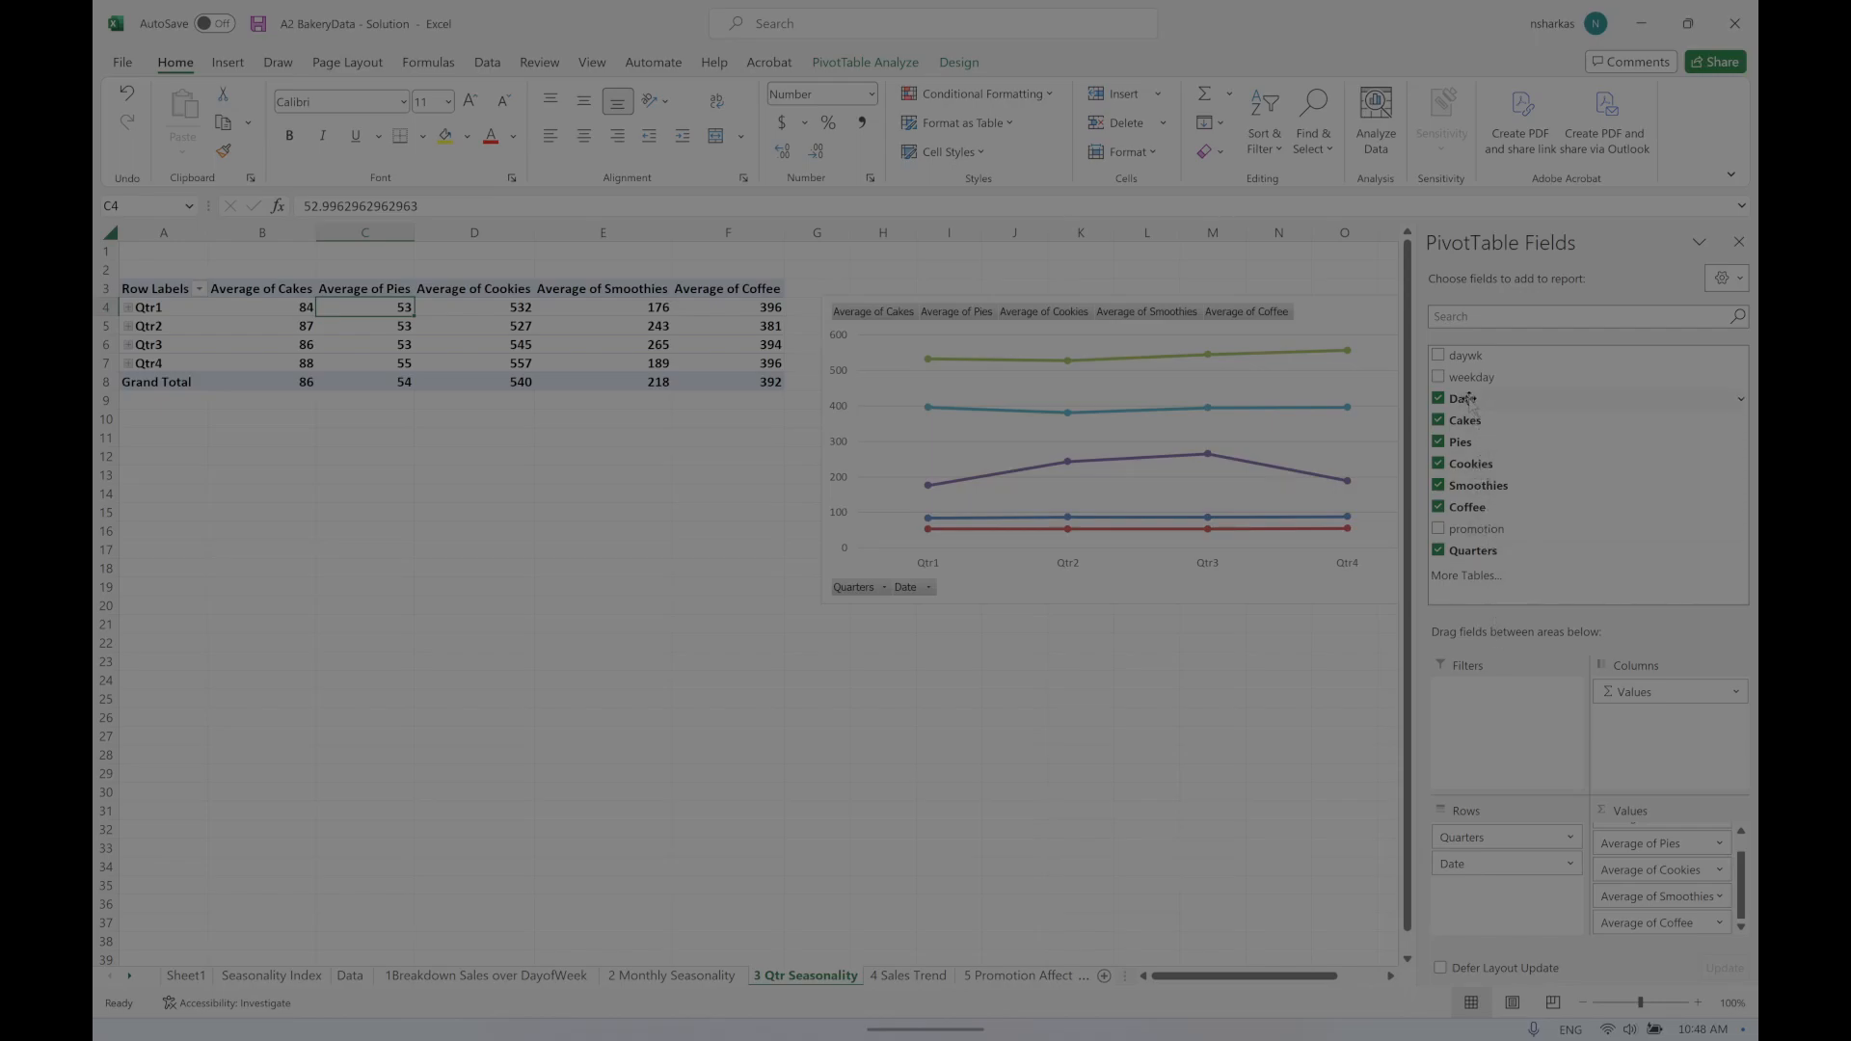
drag(1465, 399, 1562, 686)
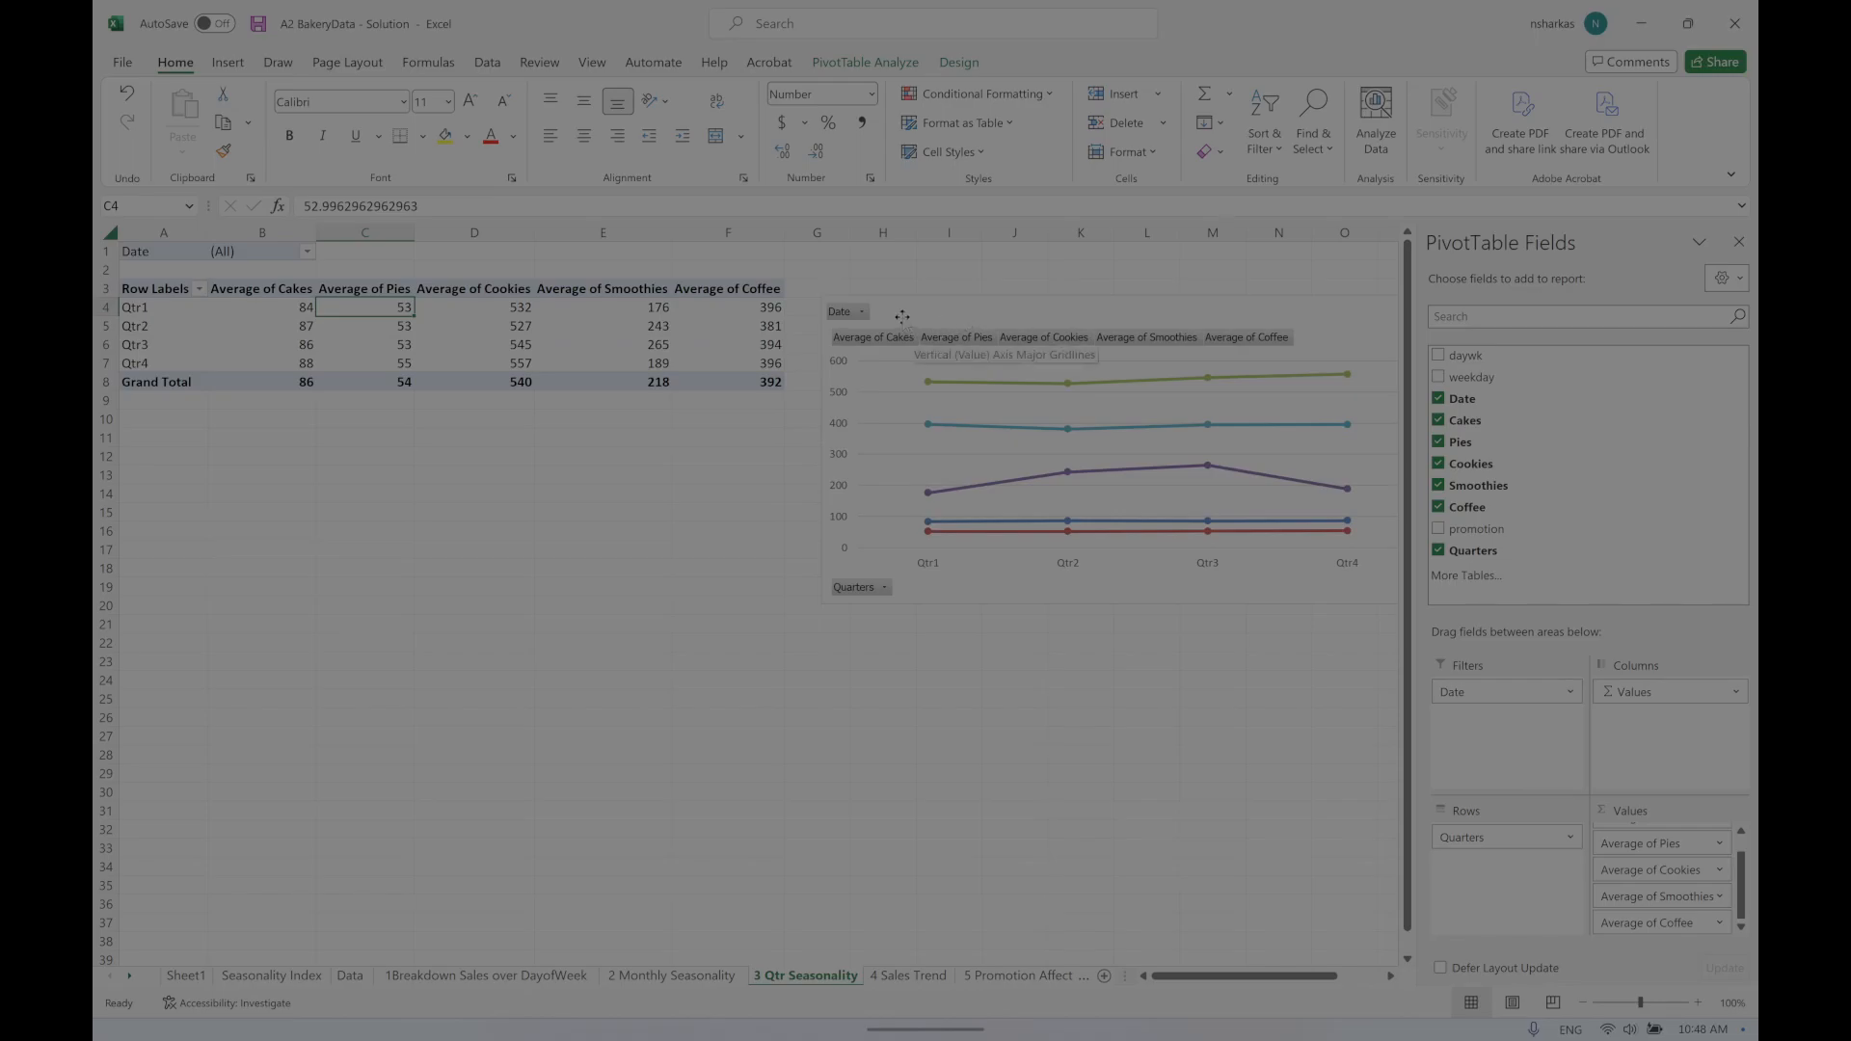
Step: Look through the items of the quarterly chart's Date report filter without changing the selection
click(861, 312)
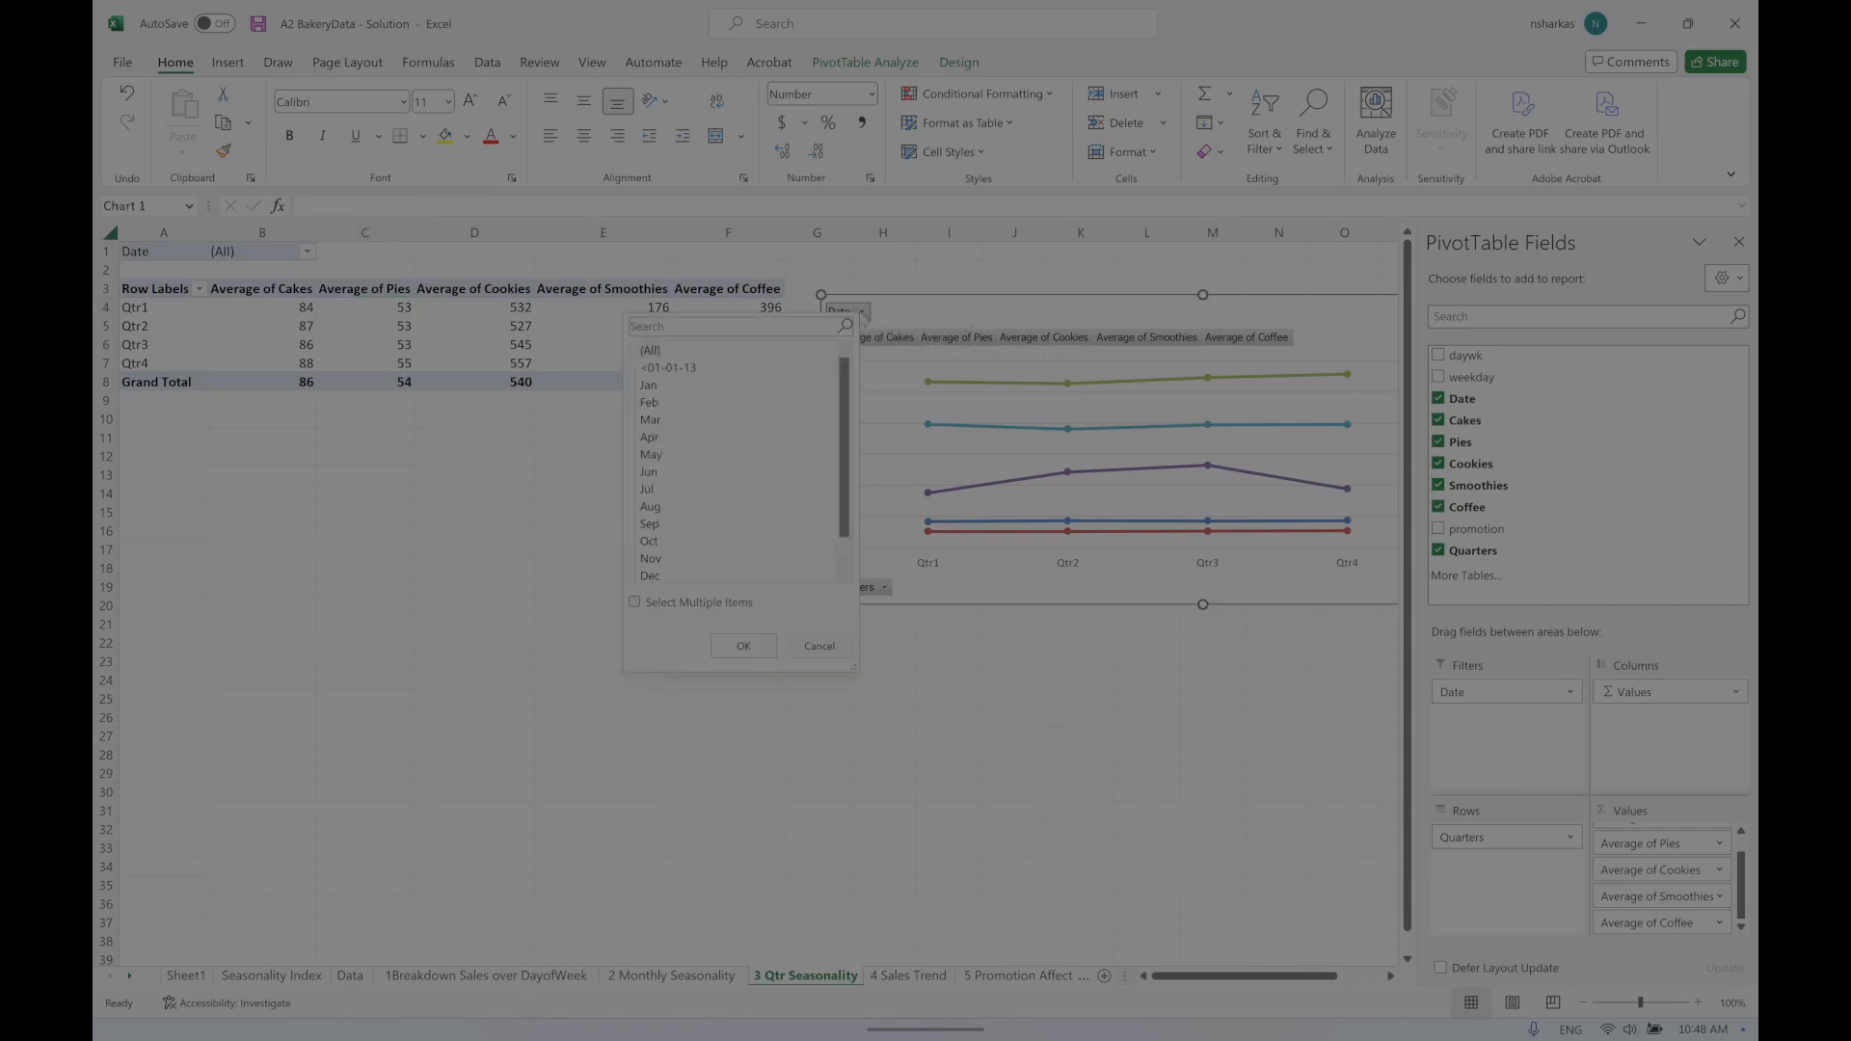
drag(847, 376, 813, 570)
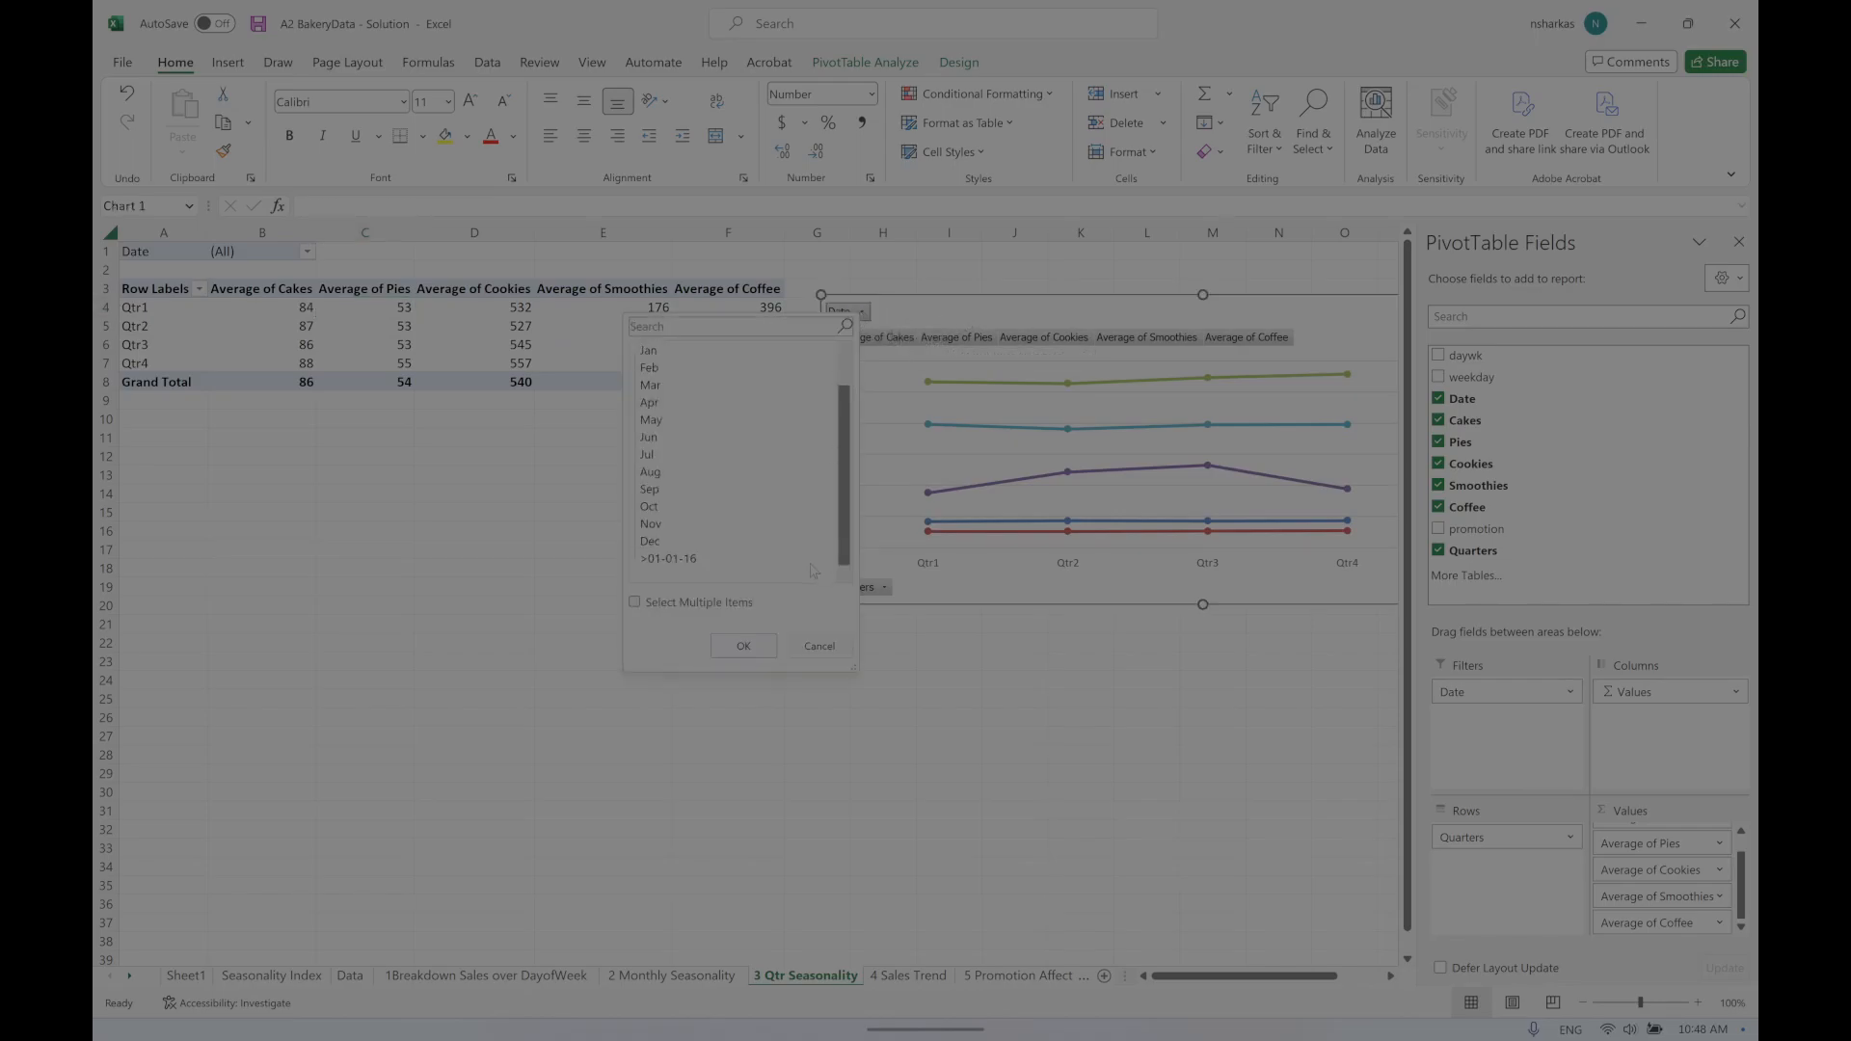
drag(845, 430, 844, 386)
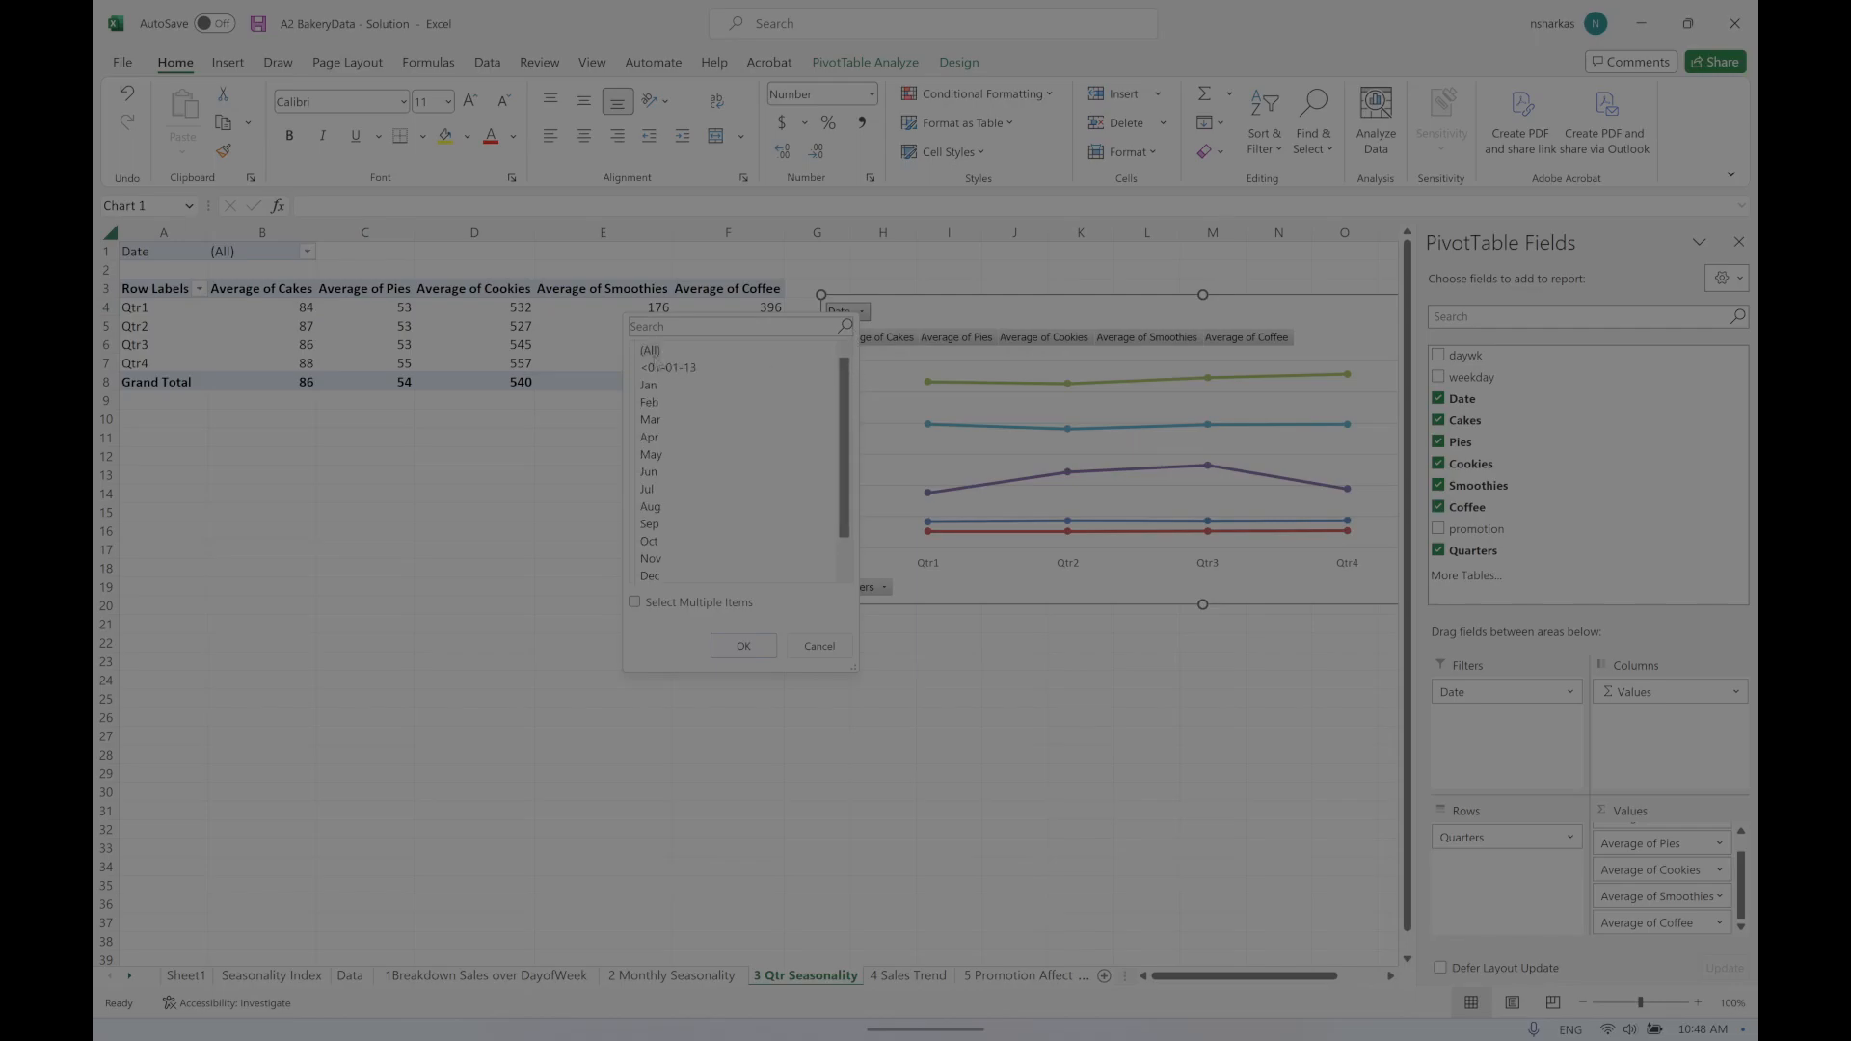
key(Escape)
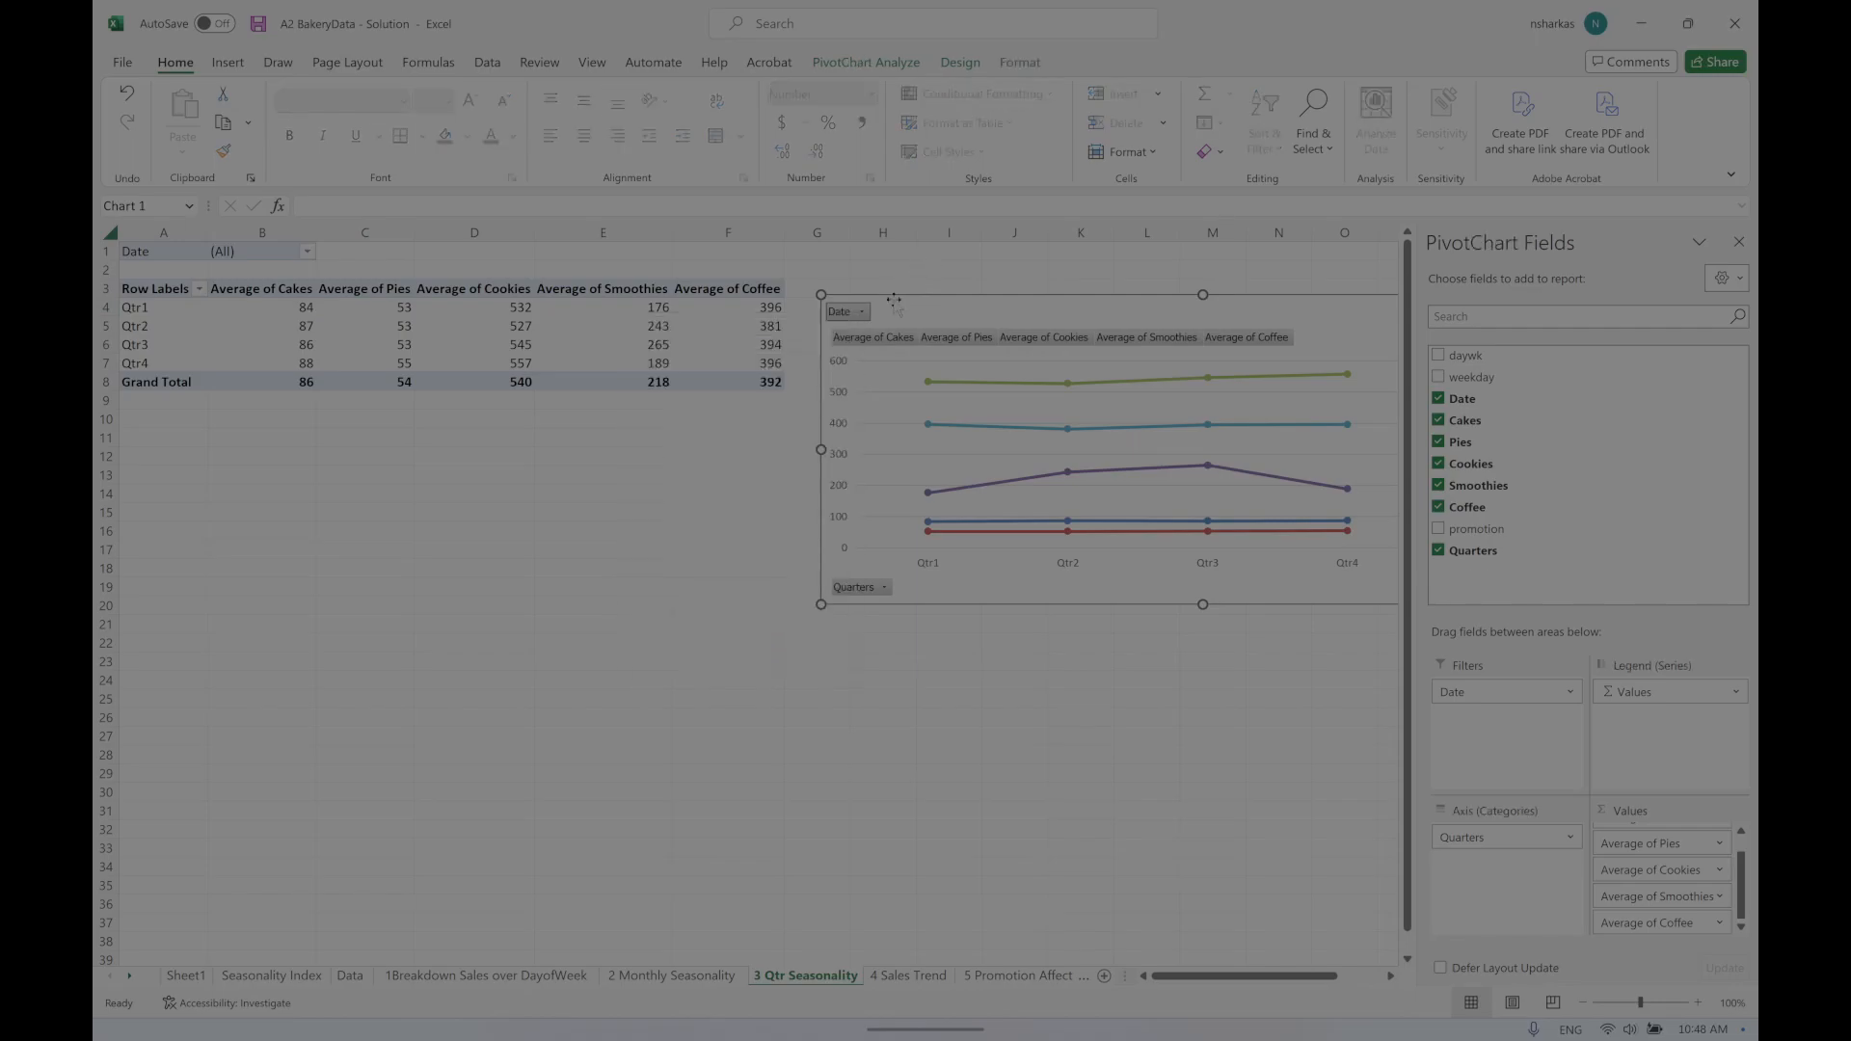
Step: Group the quarter pivot table by months, quarters and years, and arrange its rows as Years, Quarters and Date with no report filter
click(140, 309)
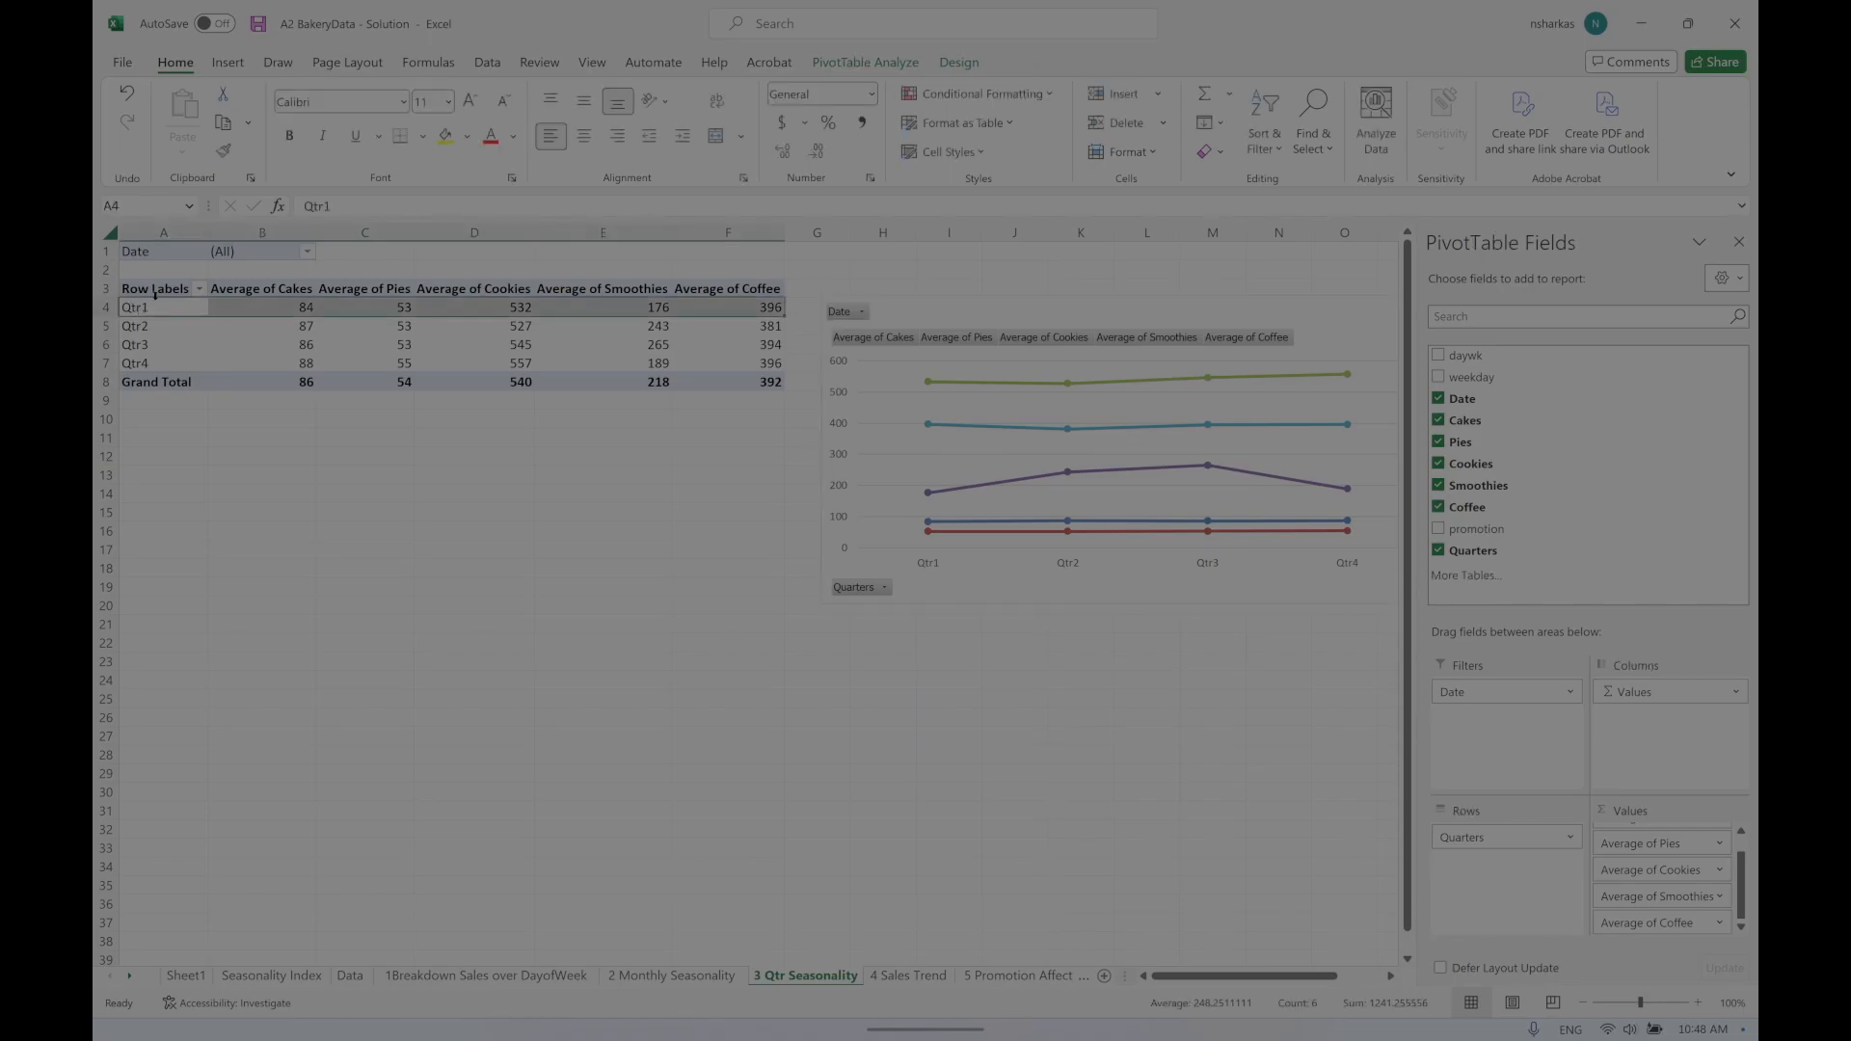
right_click(162, 310)
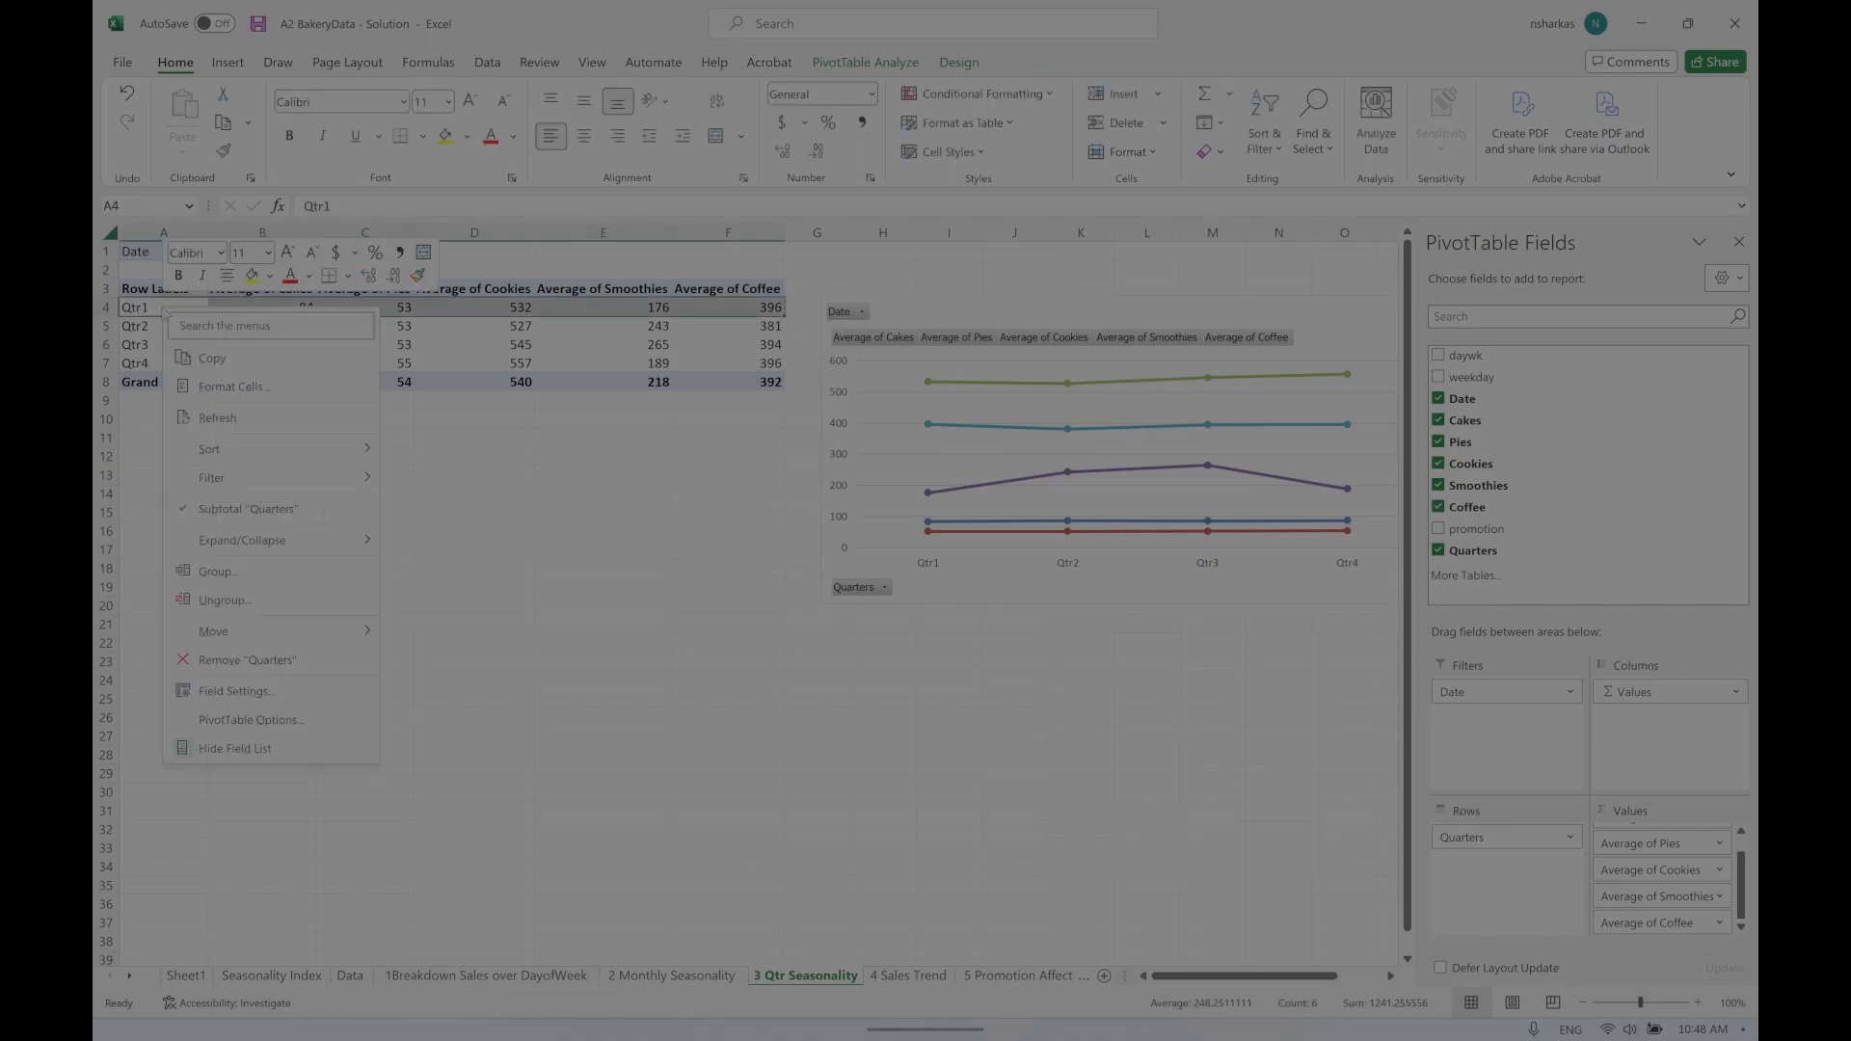
click(218, 571)
click(133, 623)
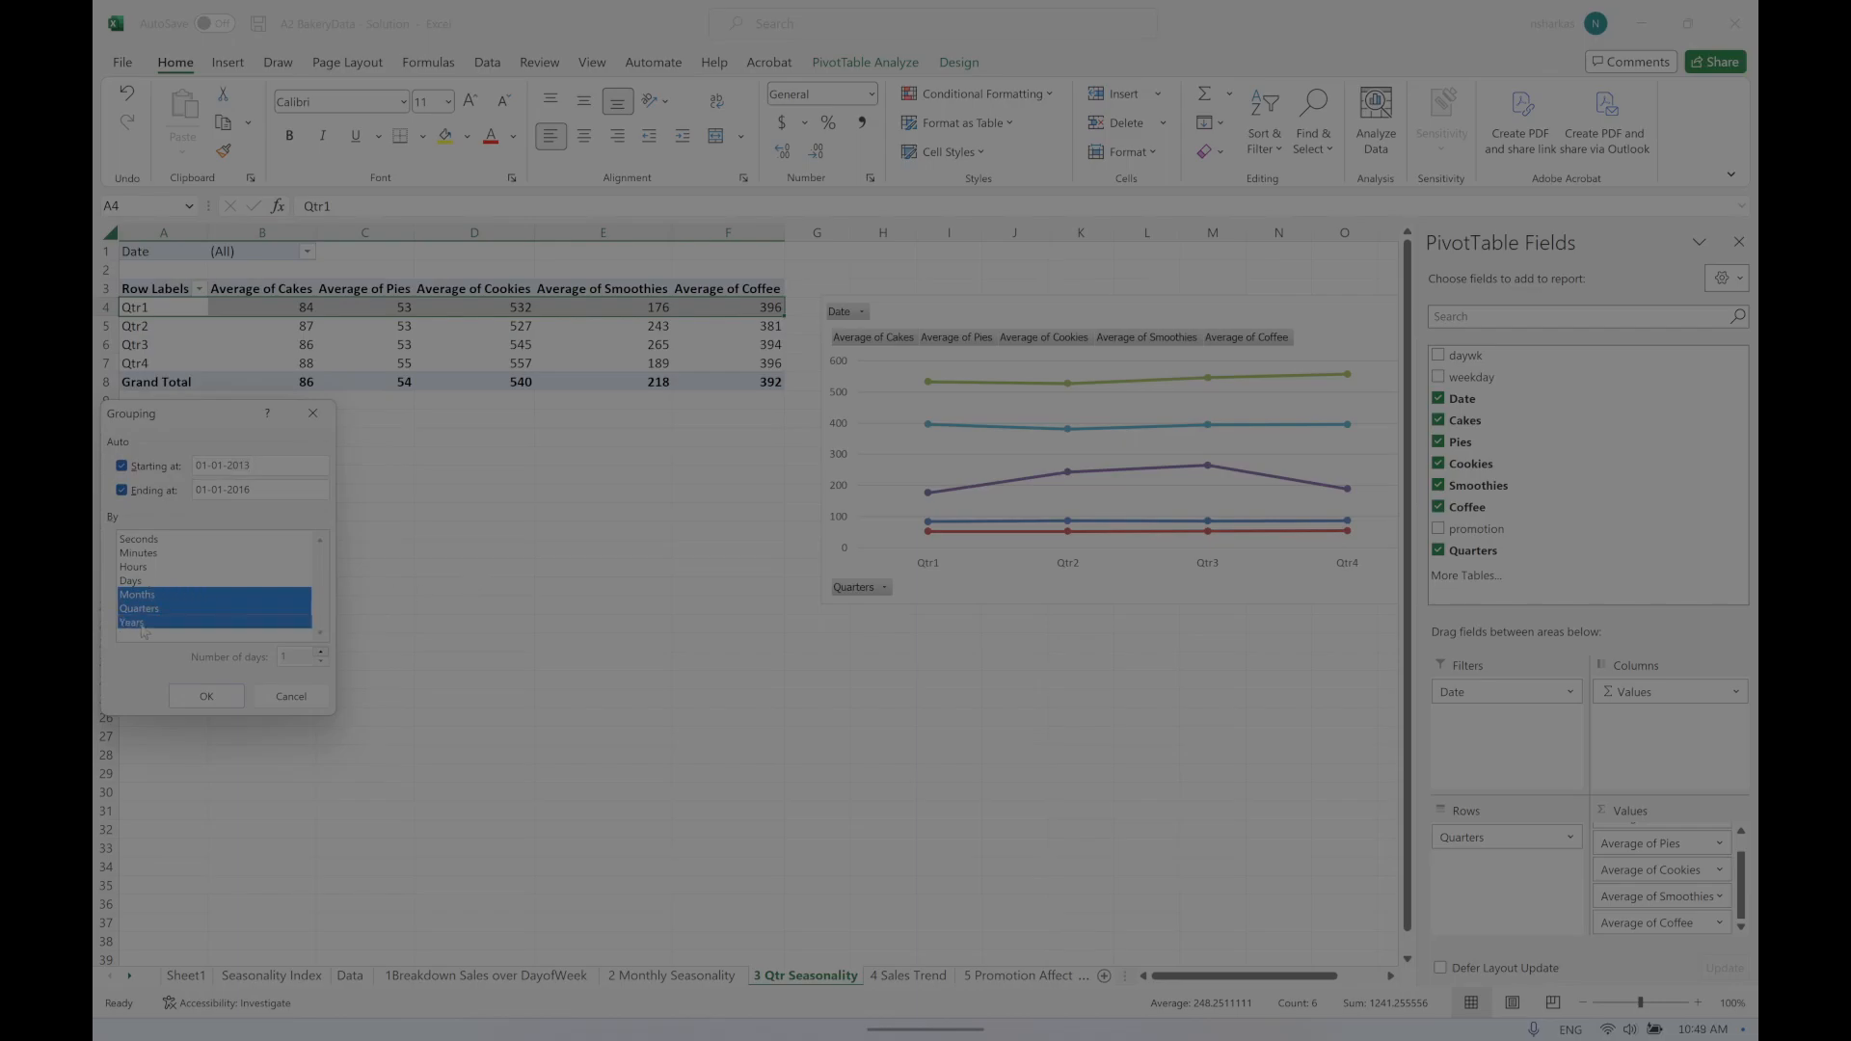
click(206, 696)
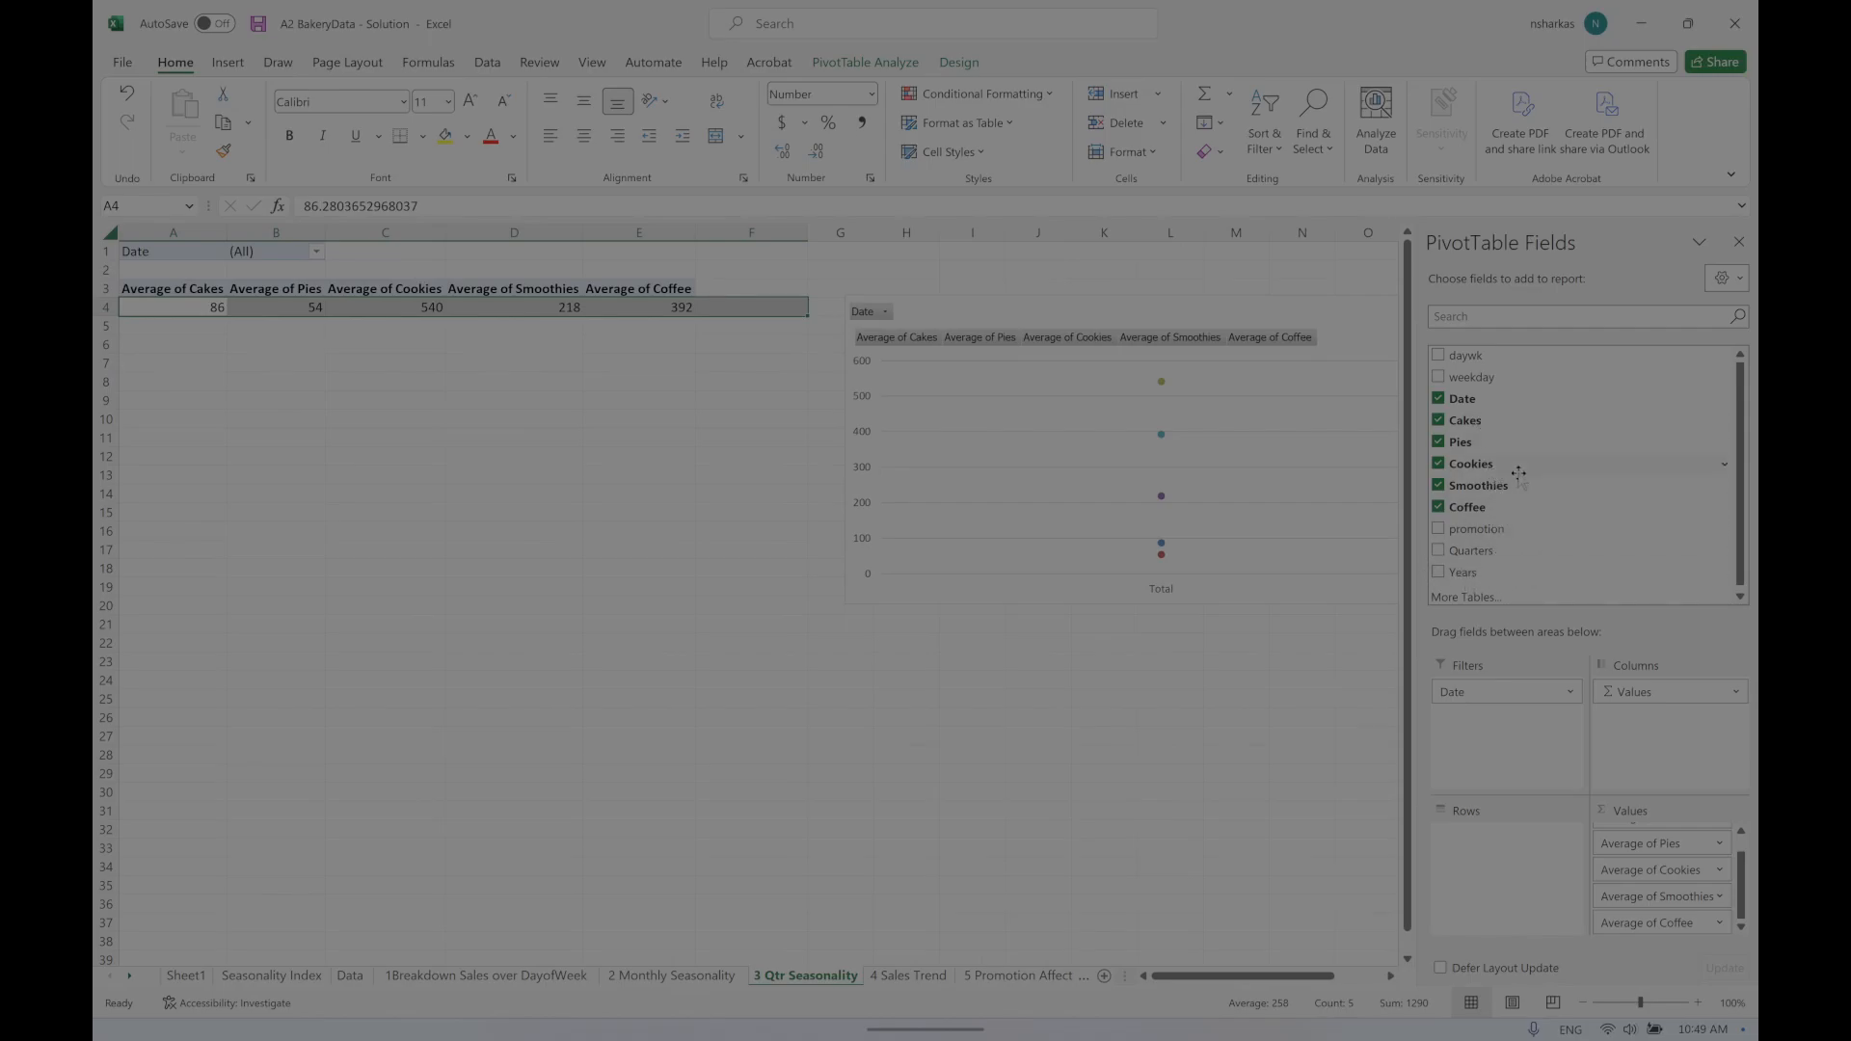
drag(1470, 403, 1510, 879)
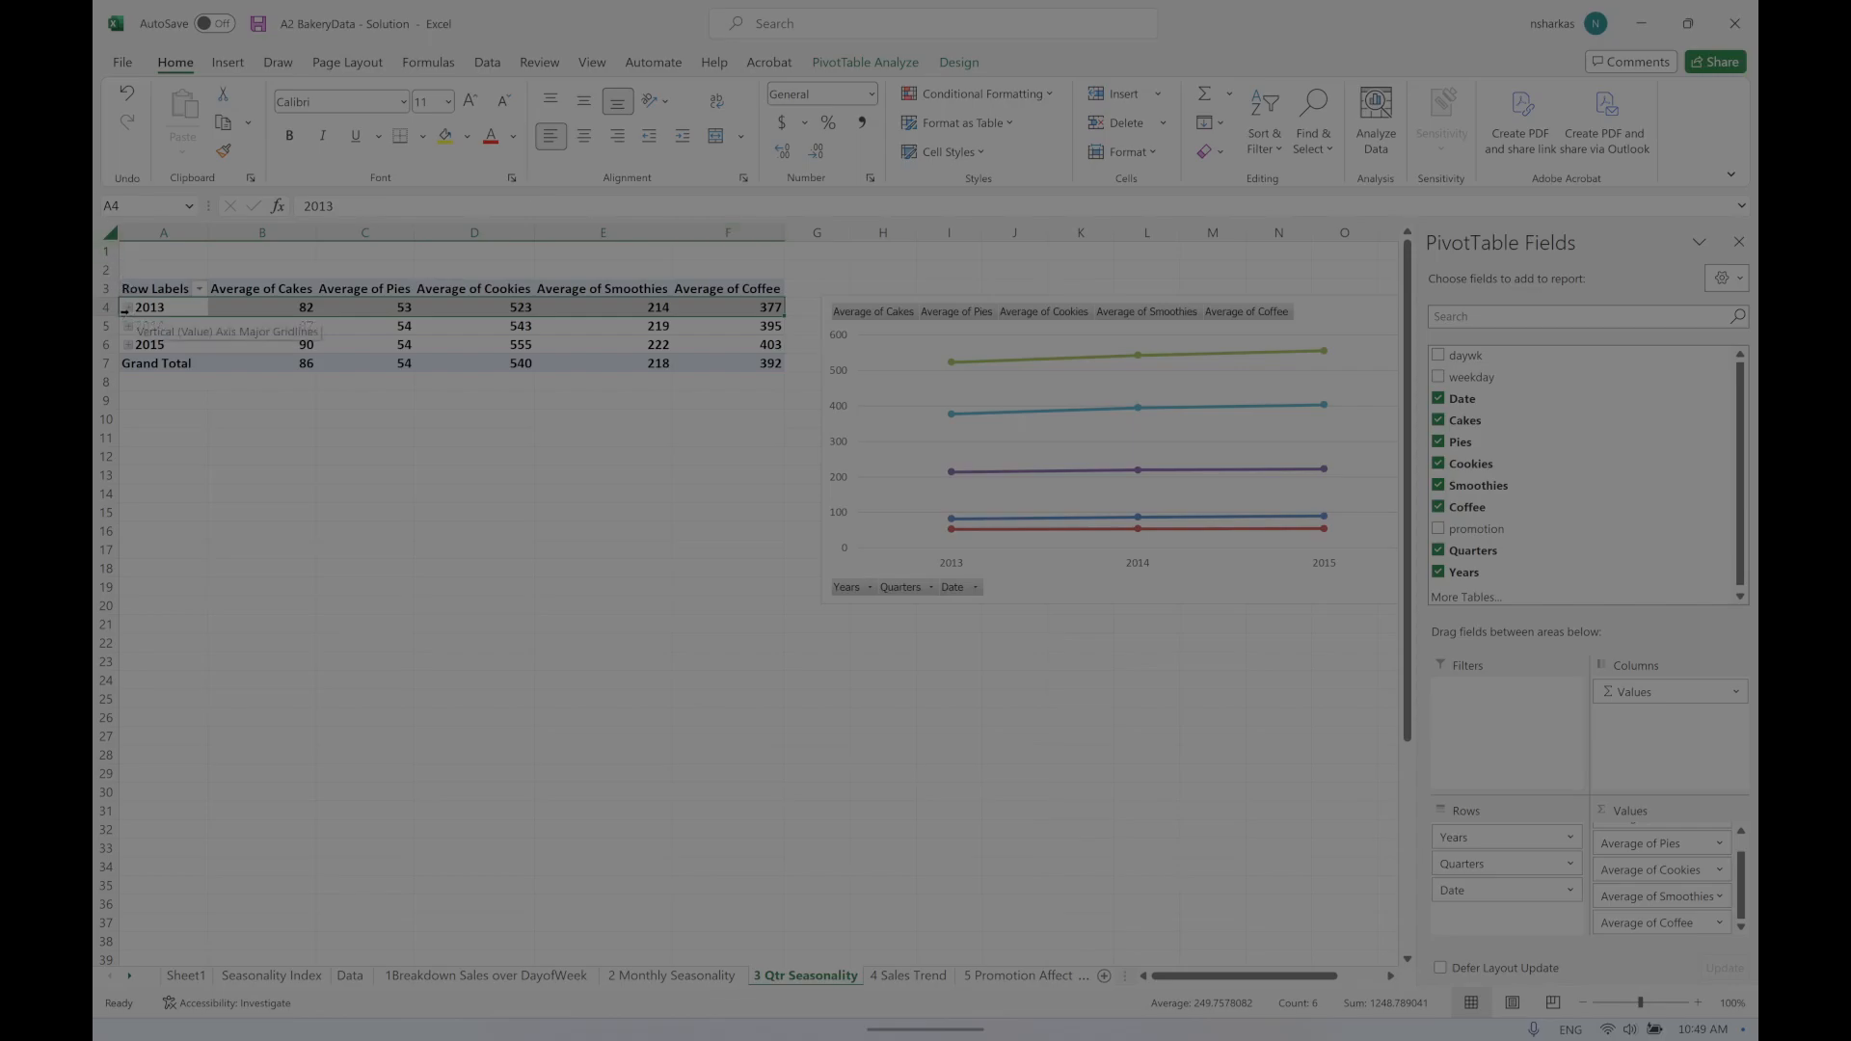
click(1738, 241)
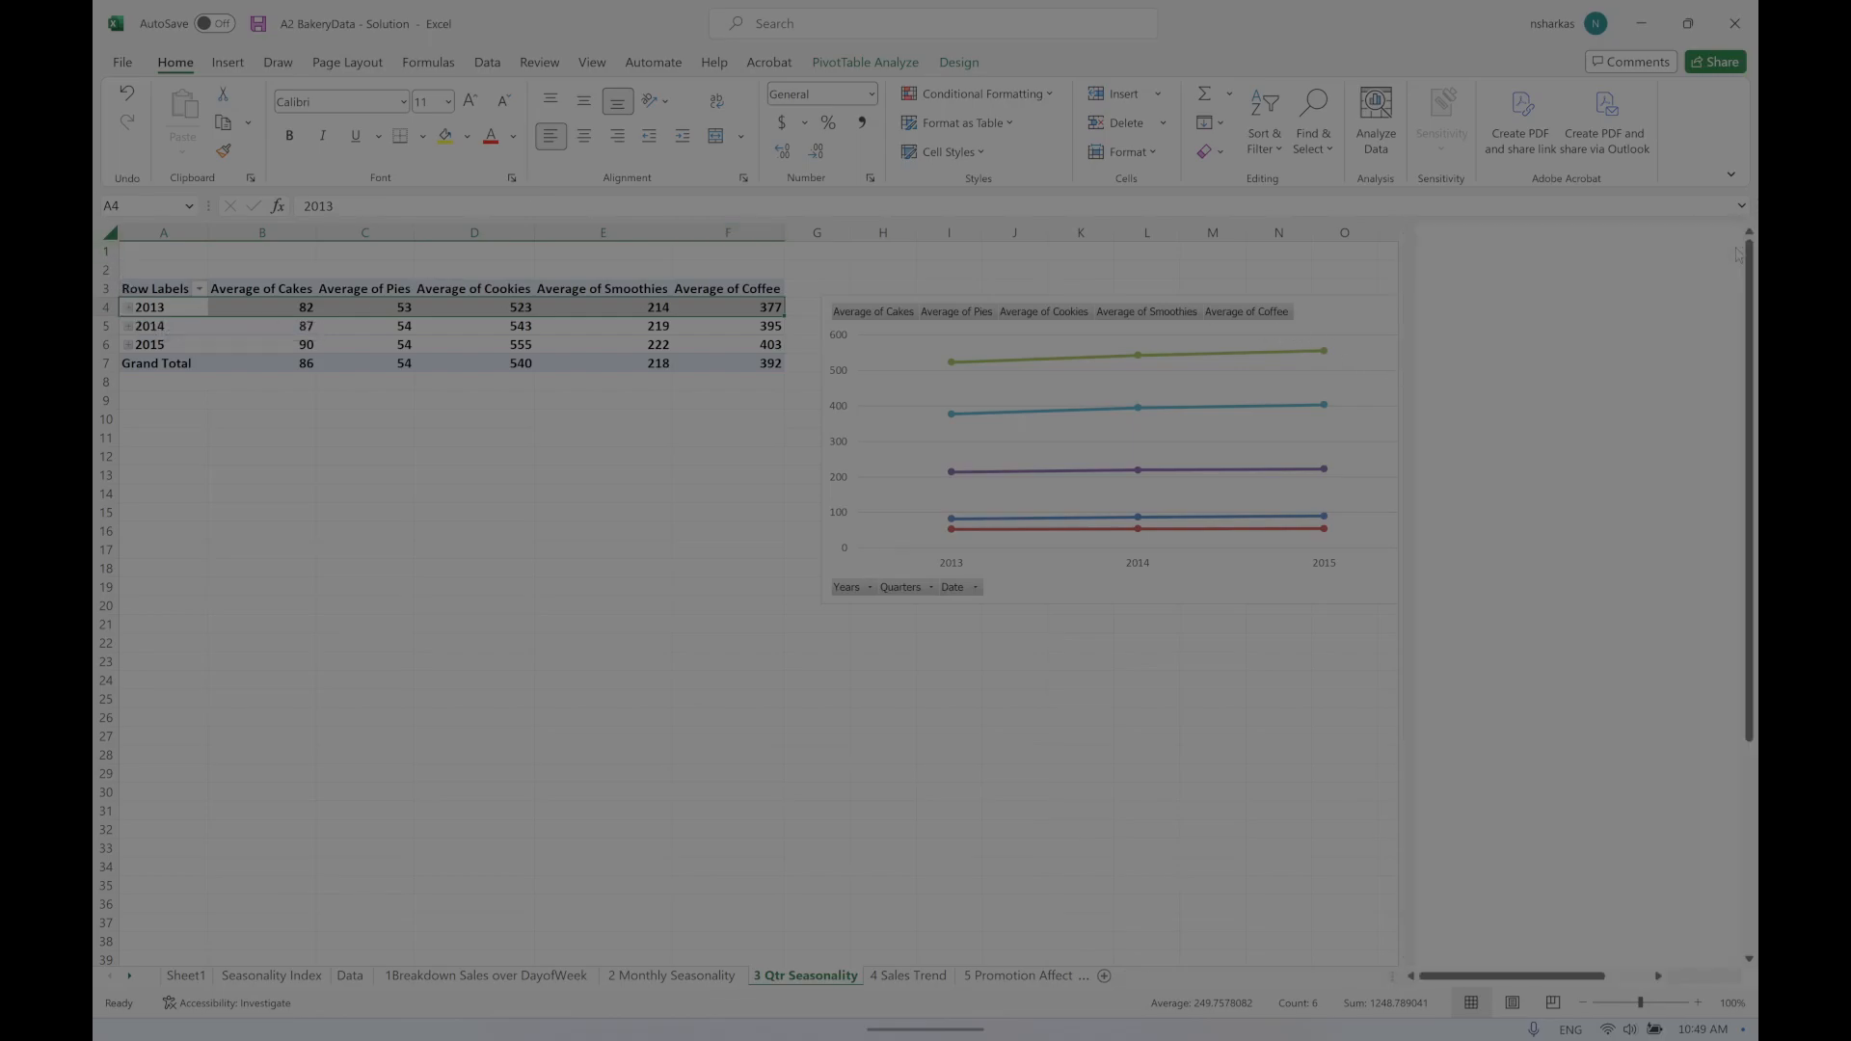
Step: Expand 2013, 2014 and 2015 into their quarters and reposition the chart beside the pivot table
click(128, 308)
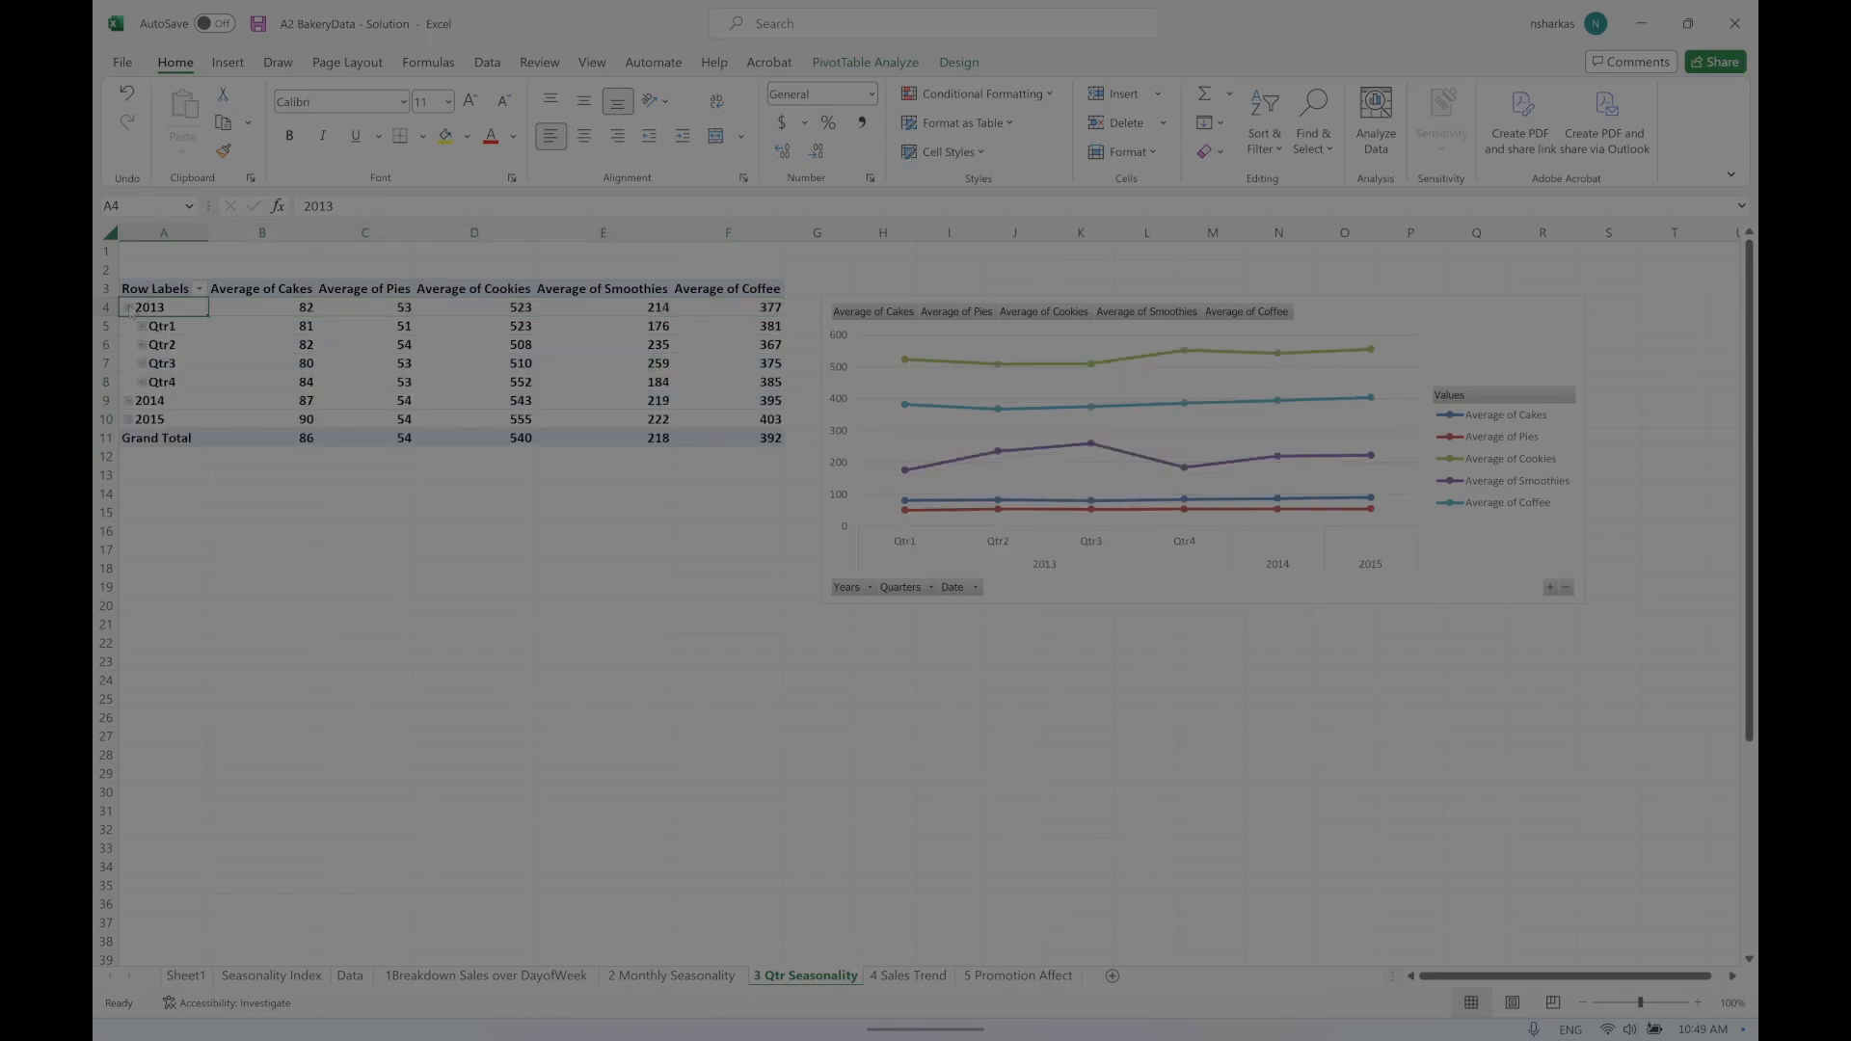
click(129, 401)
click(128, 494)
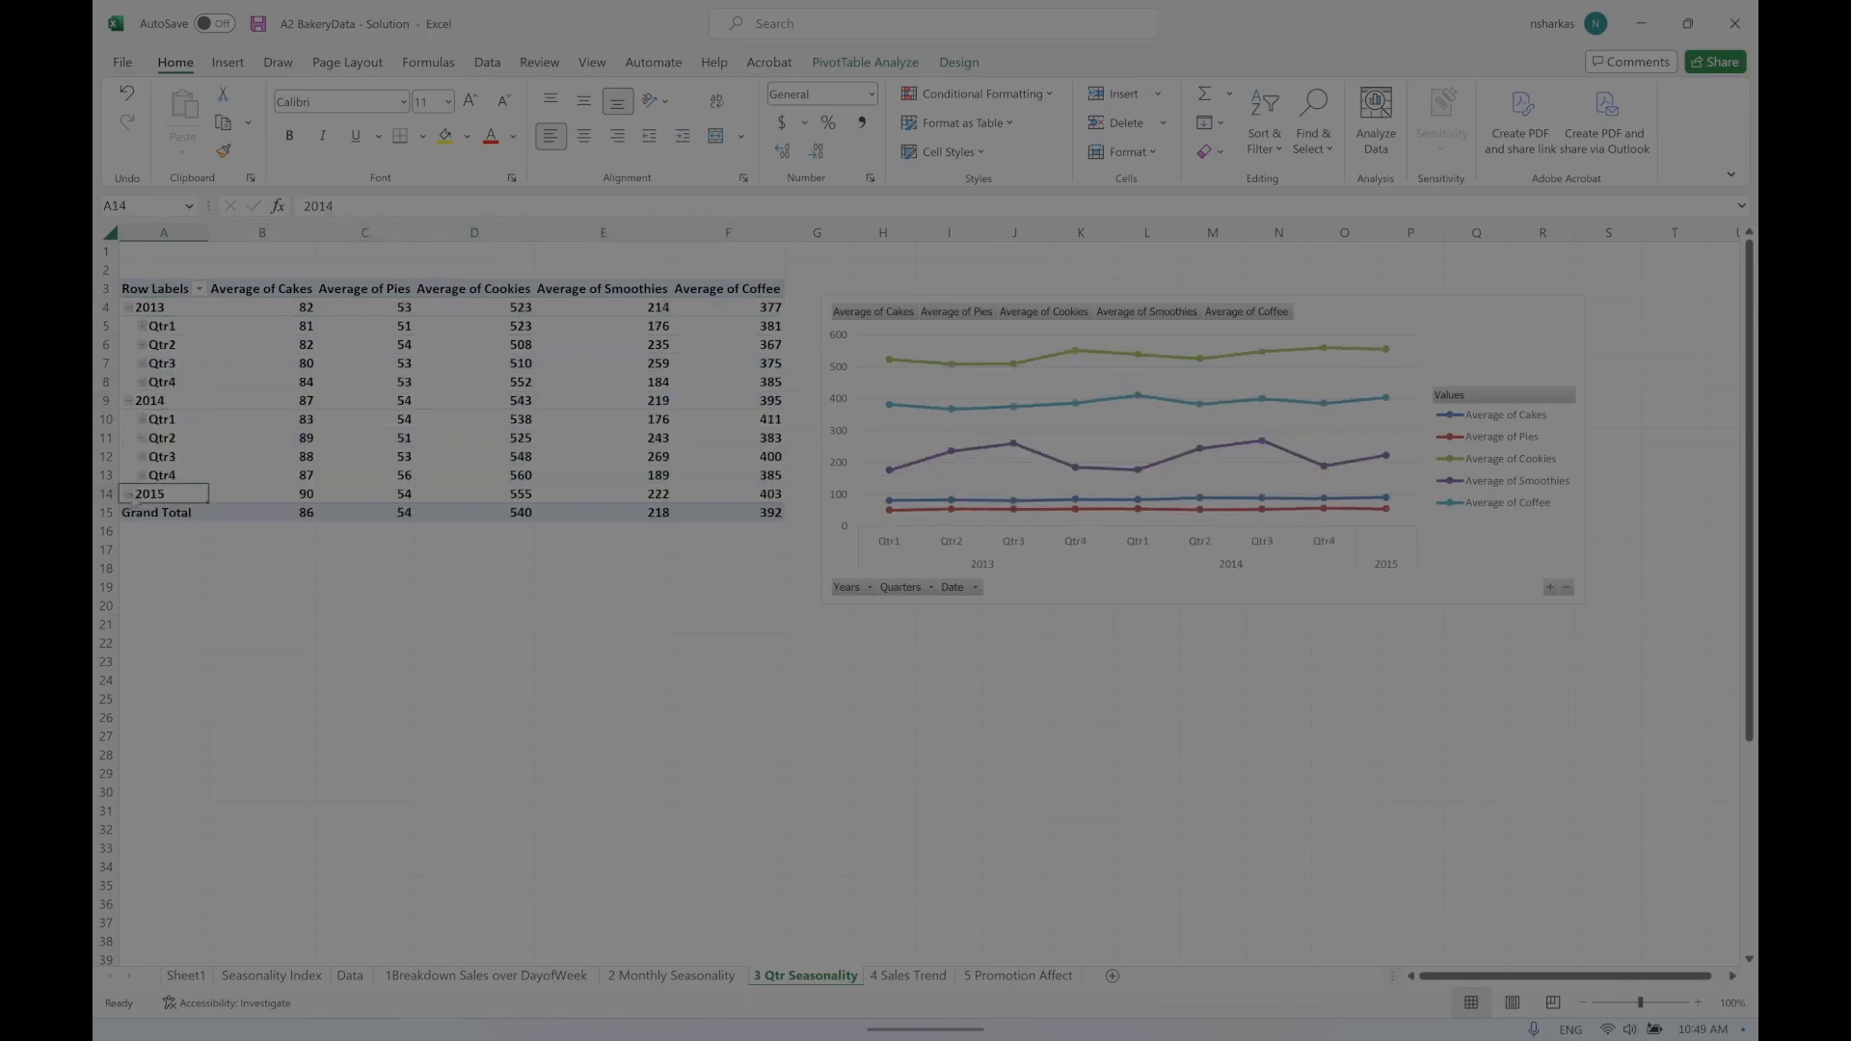
drag(1312, 599, 1354, 612)
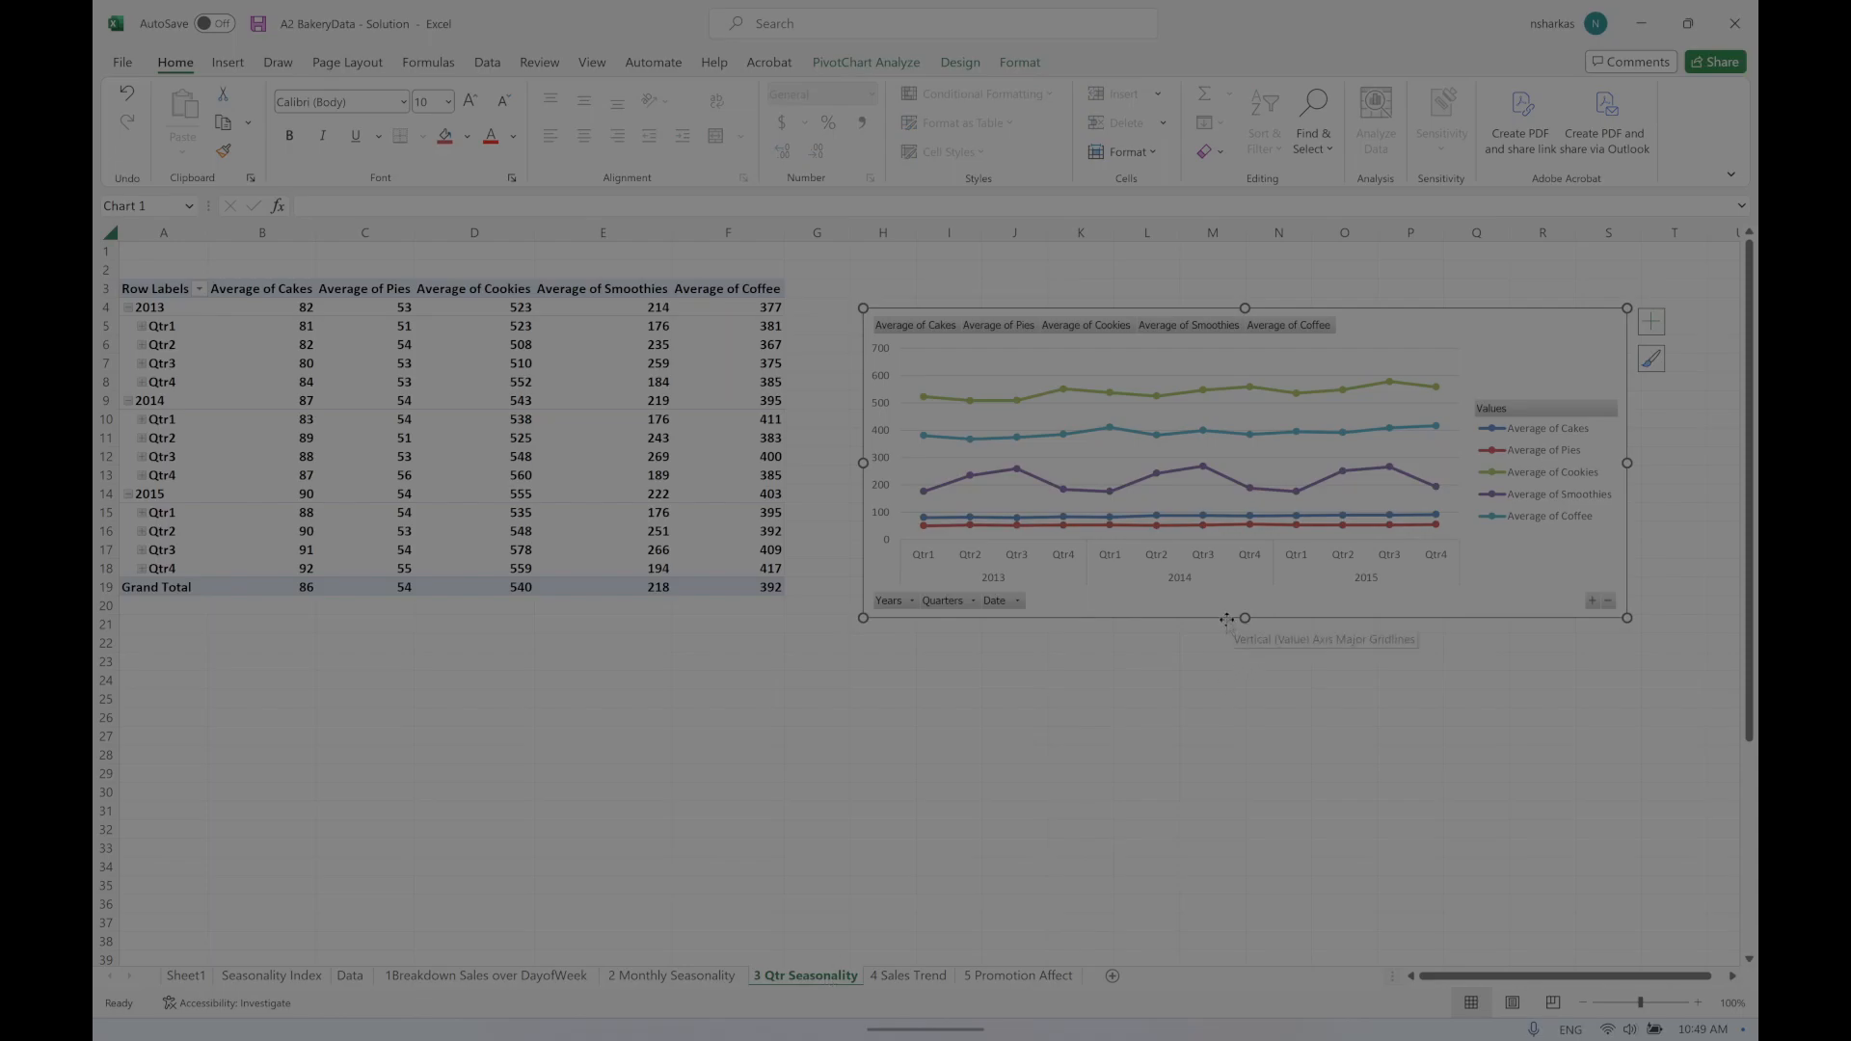
drag(1222, 617, 1193, 591)
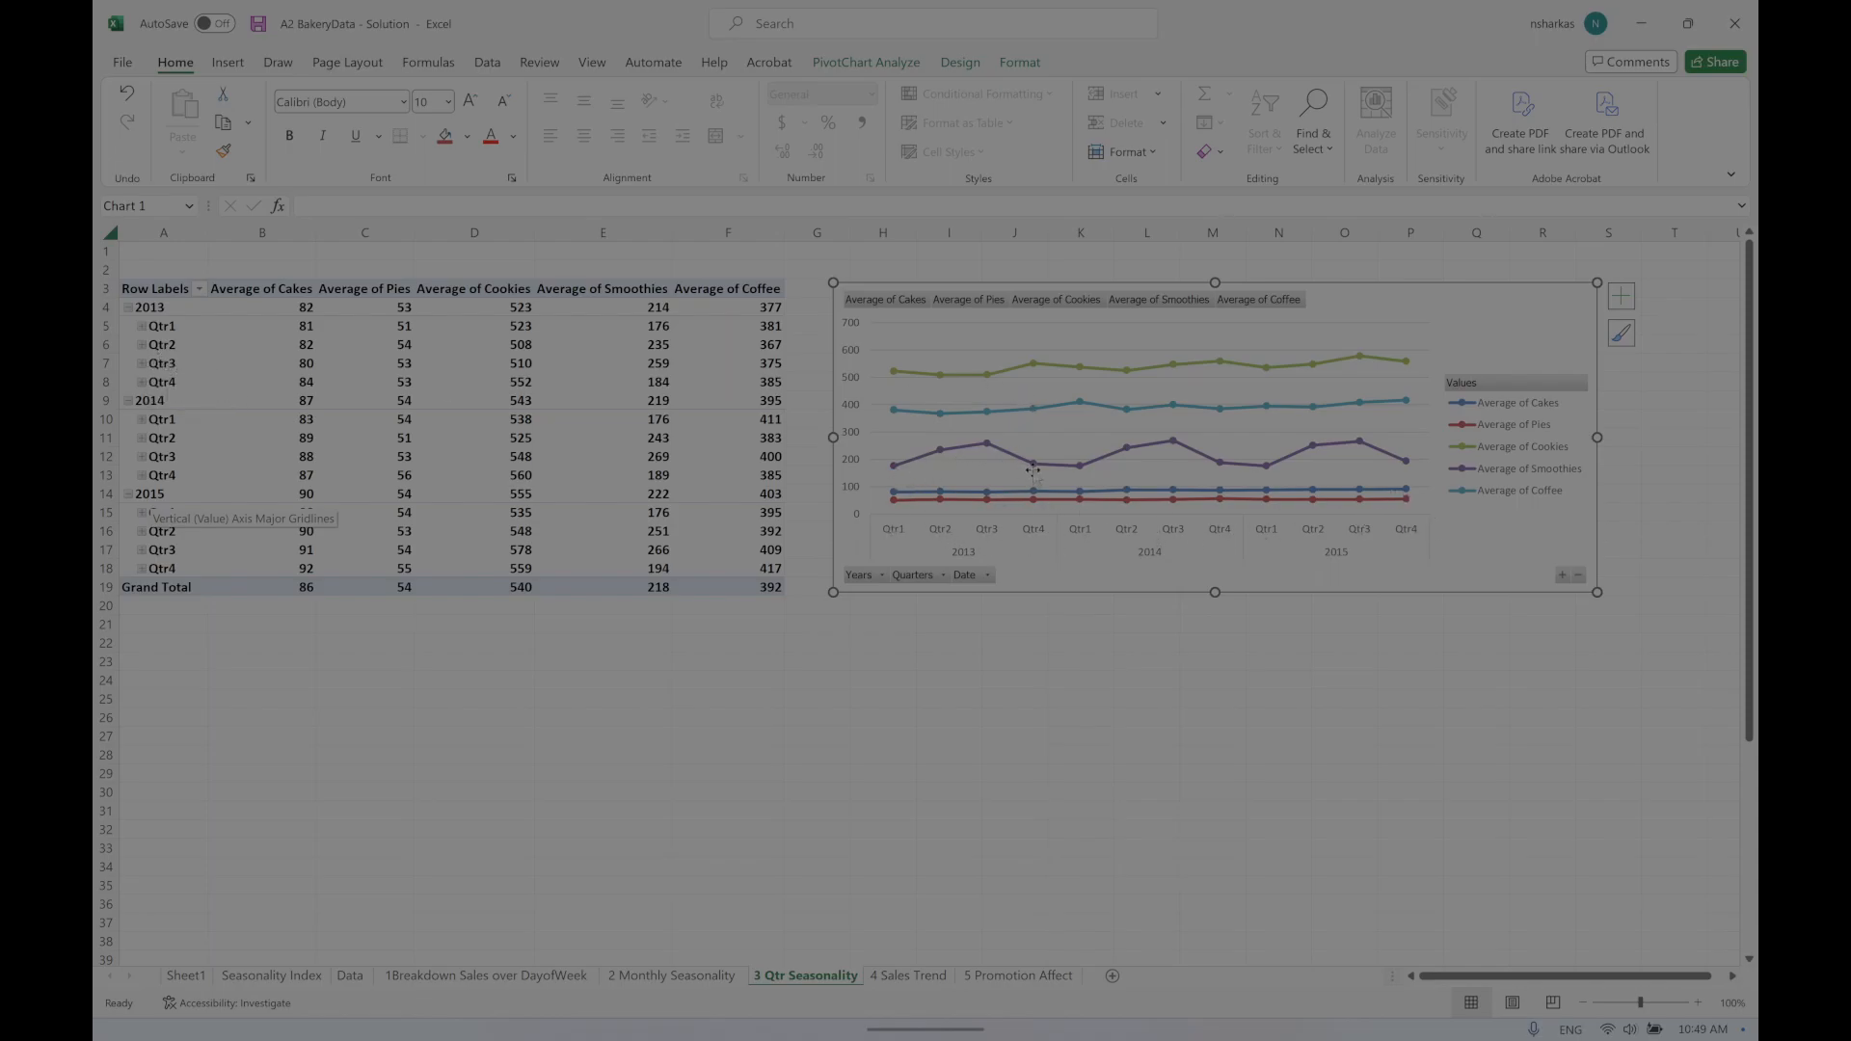
Step: On the 2 Monthly Seasonality sheet, group the pivot table's dates by months and years, agreeing to replace existing data in Seasonality Index
click(671, 975)
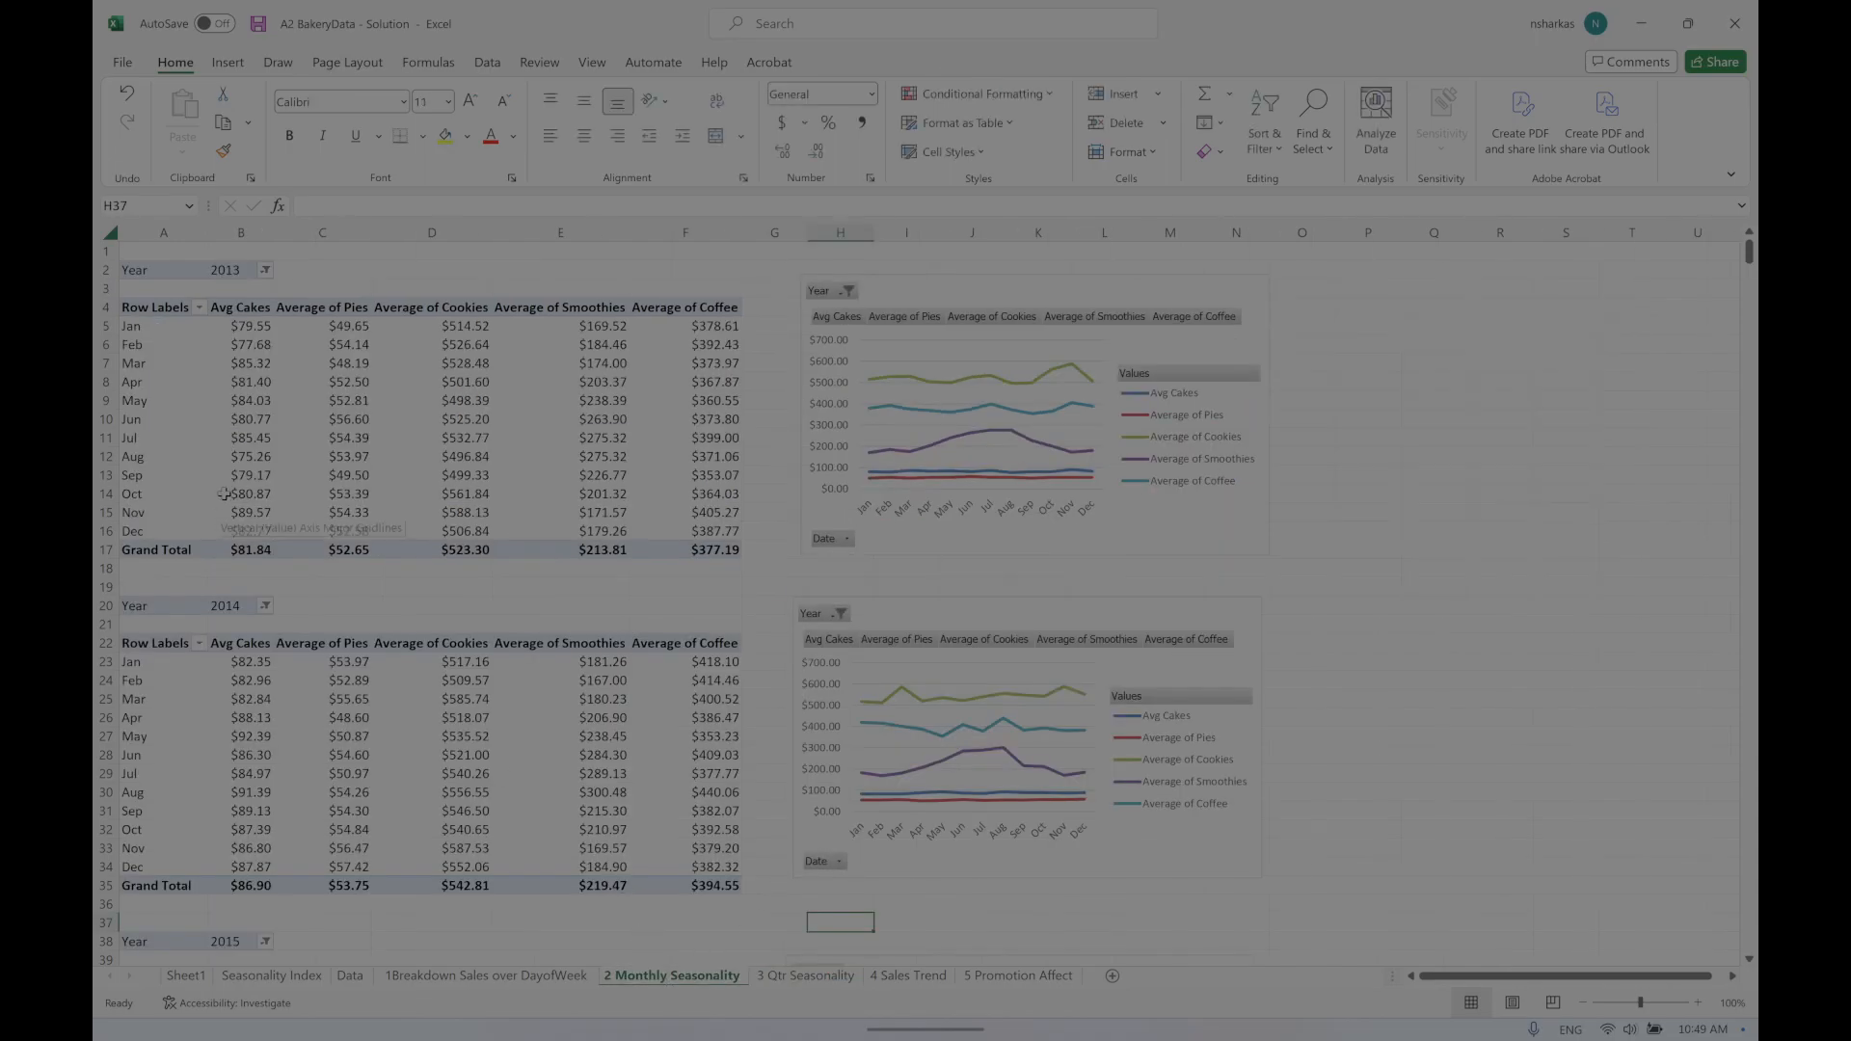
click(173, 336)
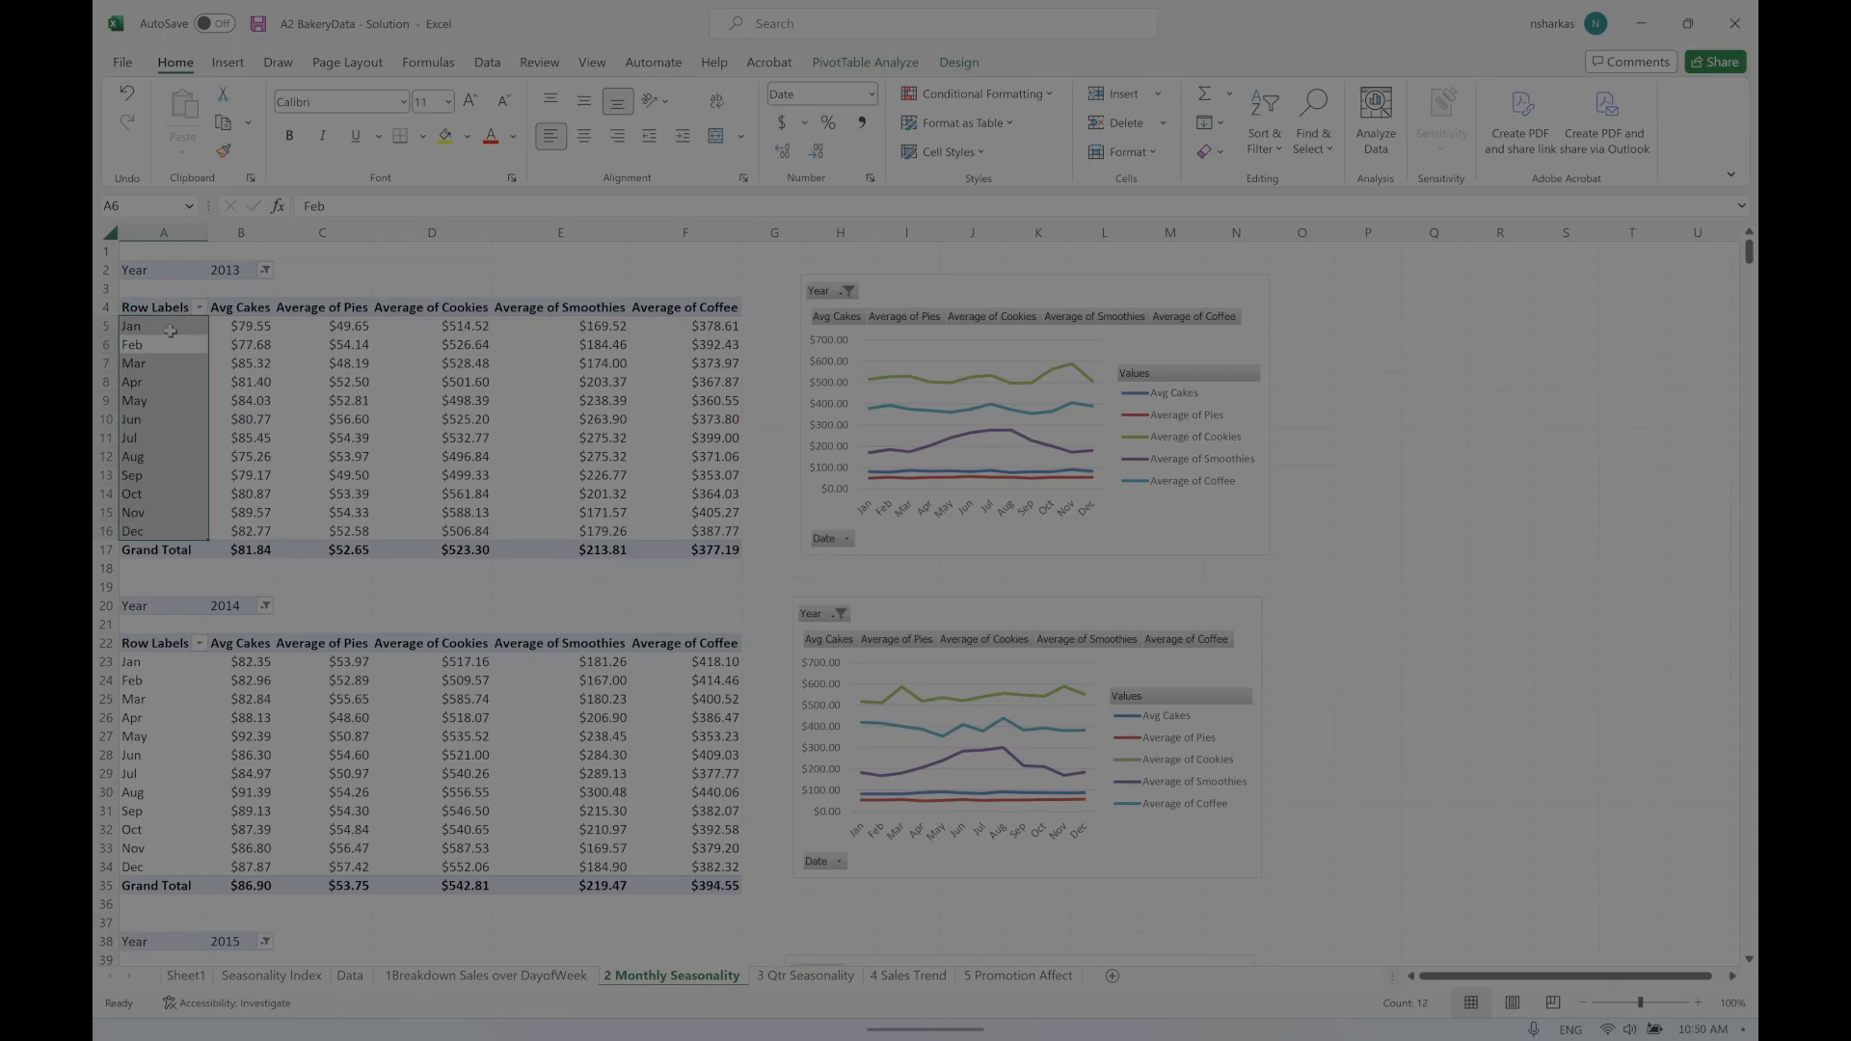
right_click(174, 331)
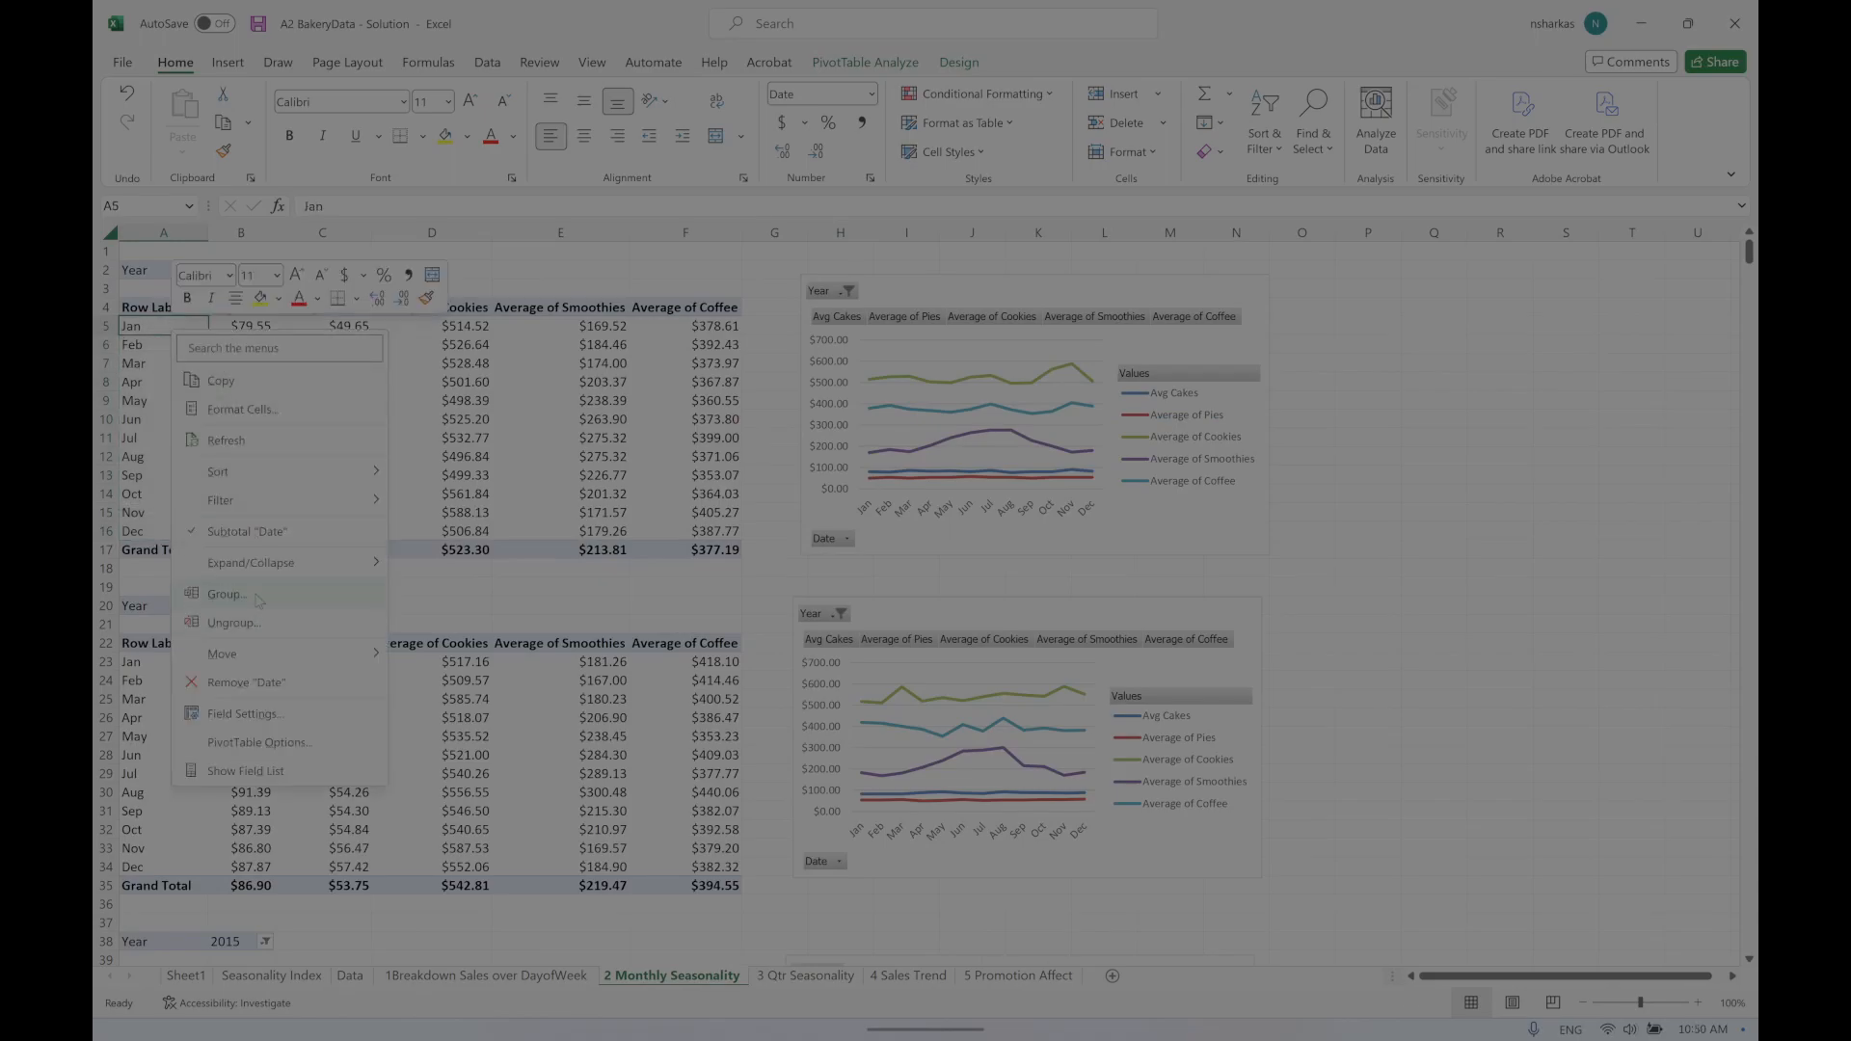
click(258, 593)
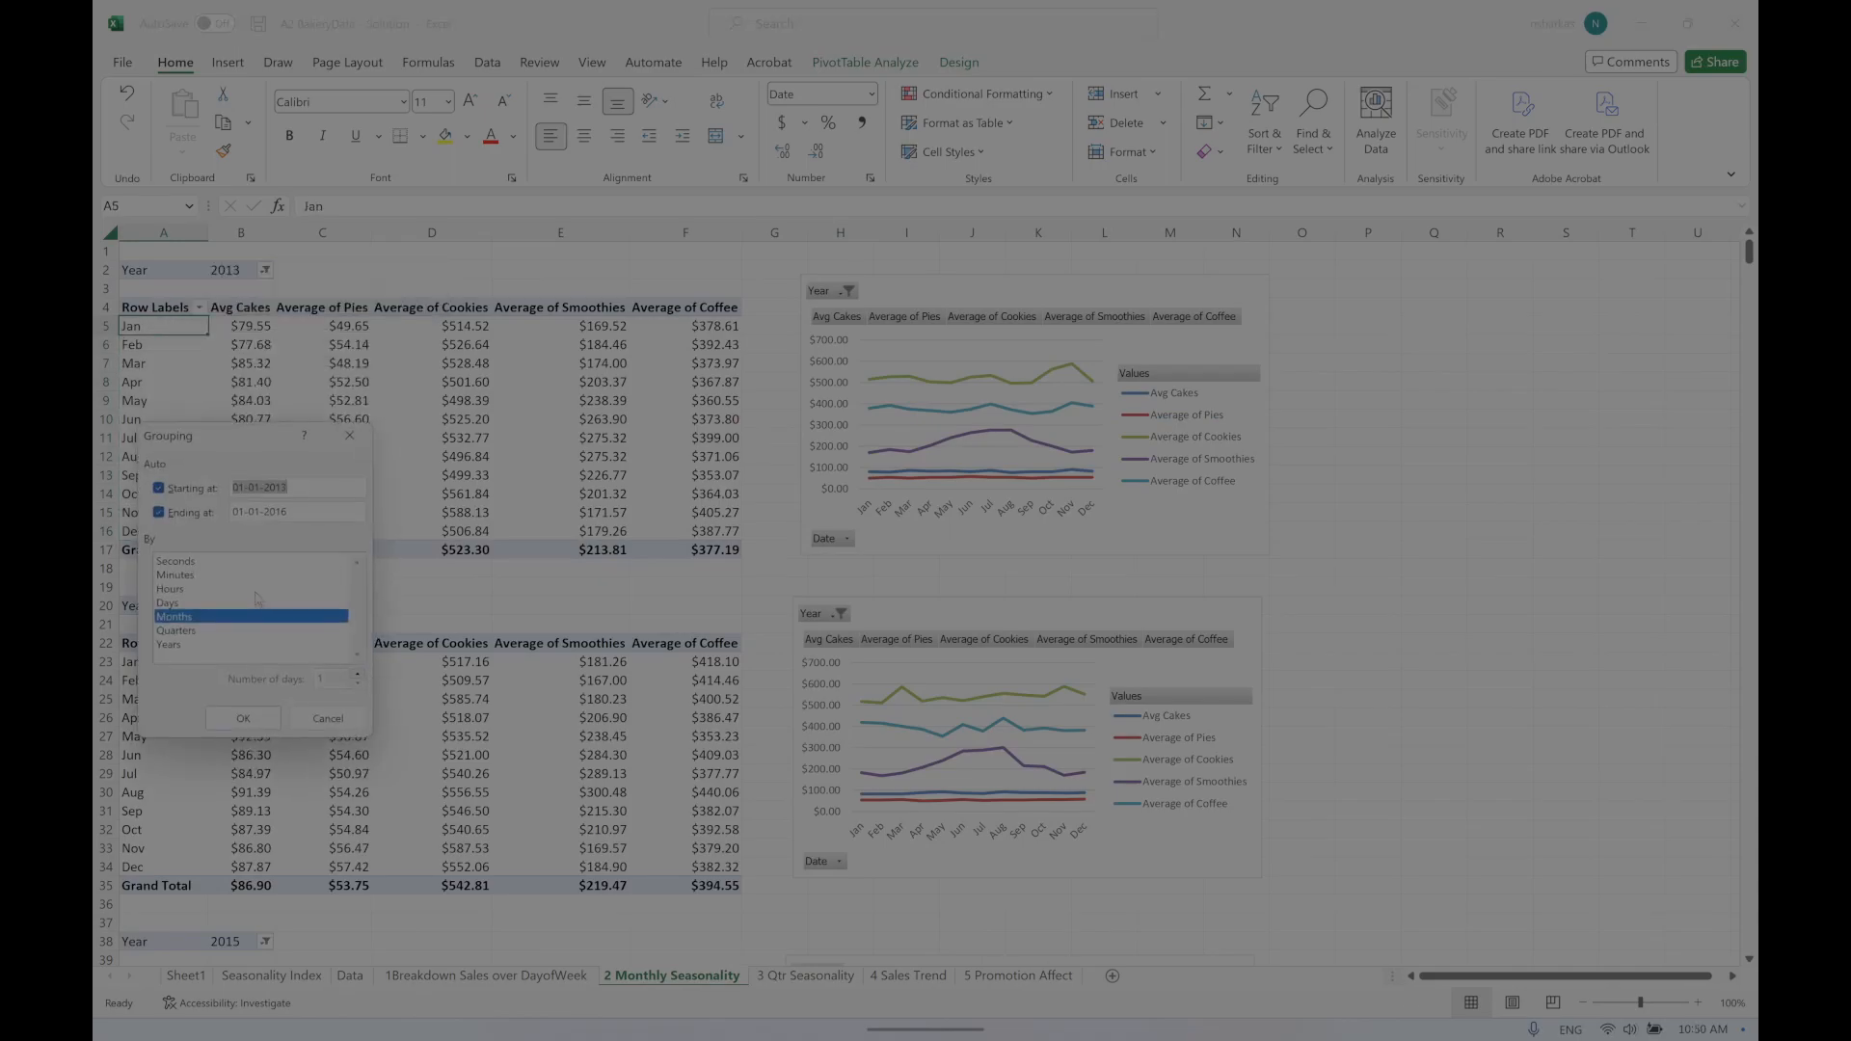
click(184, 644)
click(243, 718)
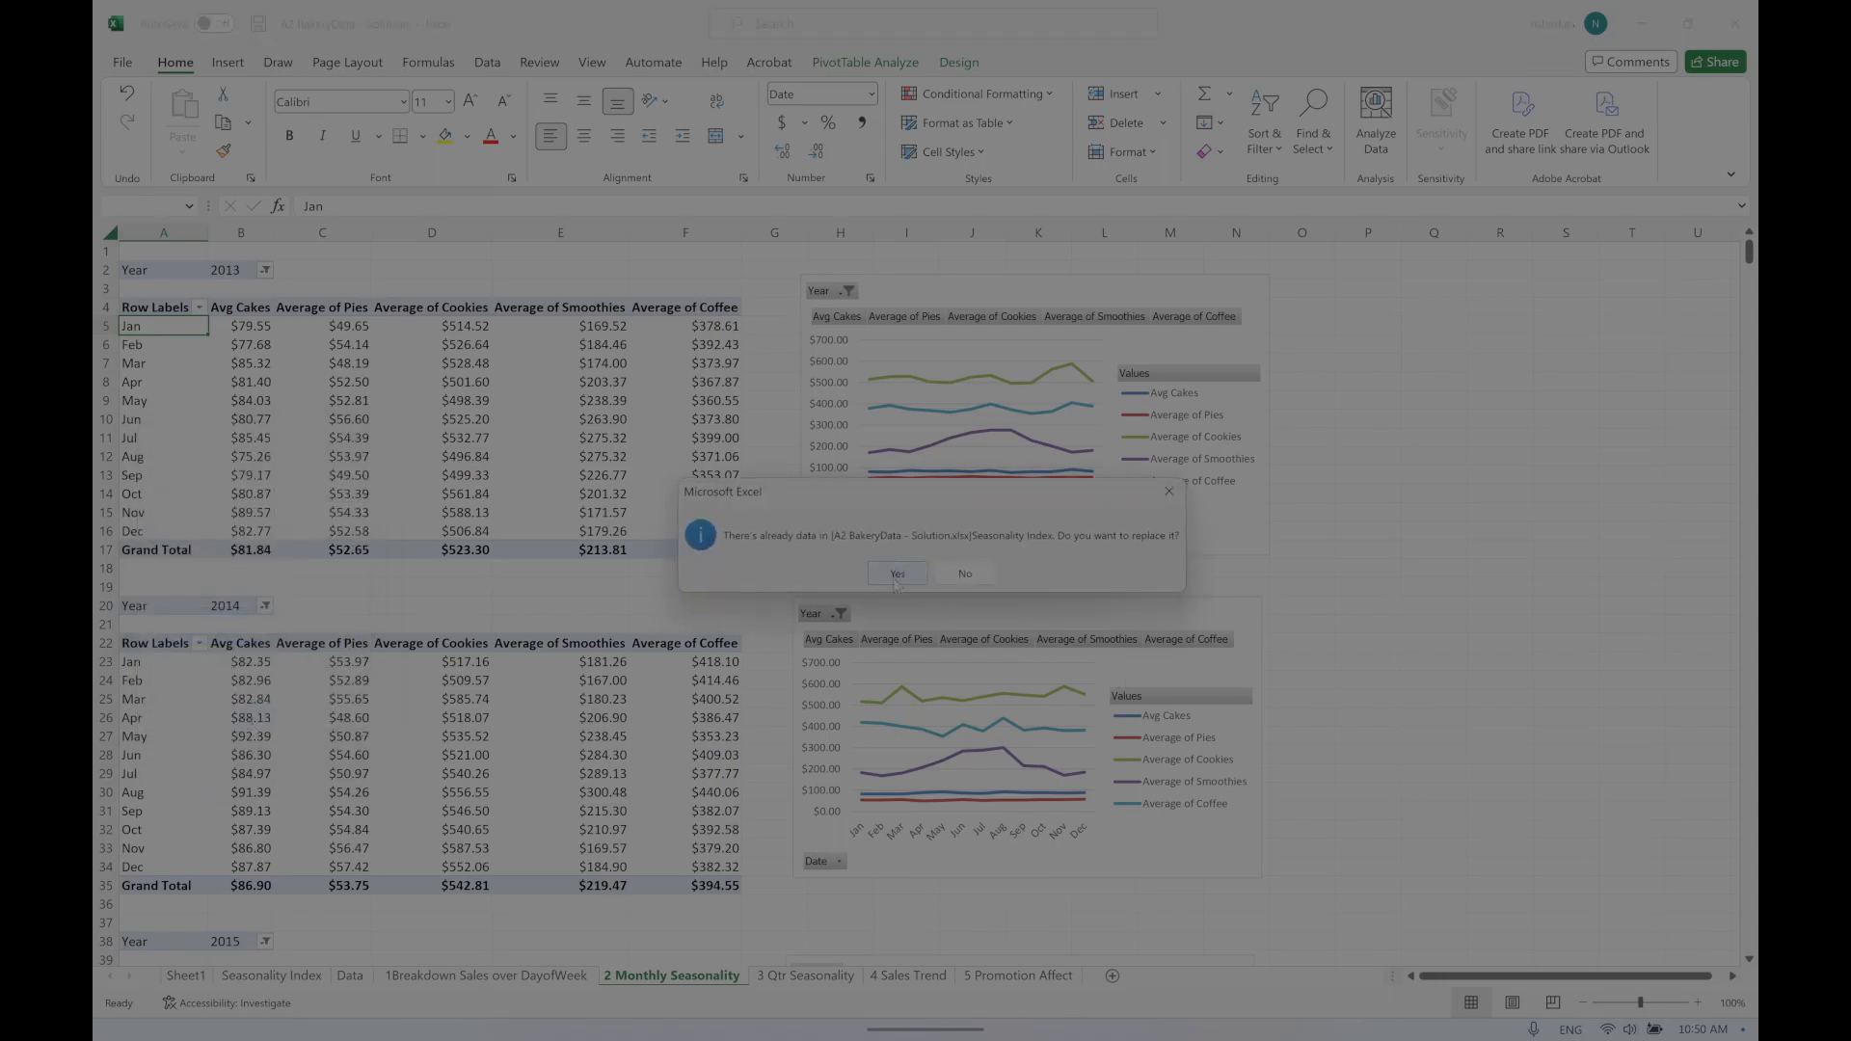
click(897, 574)
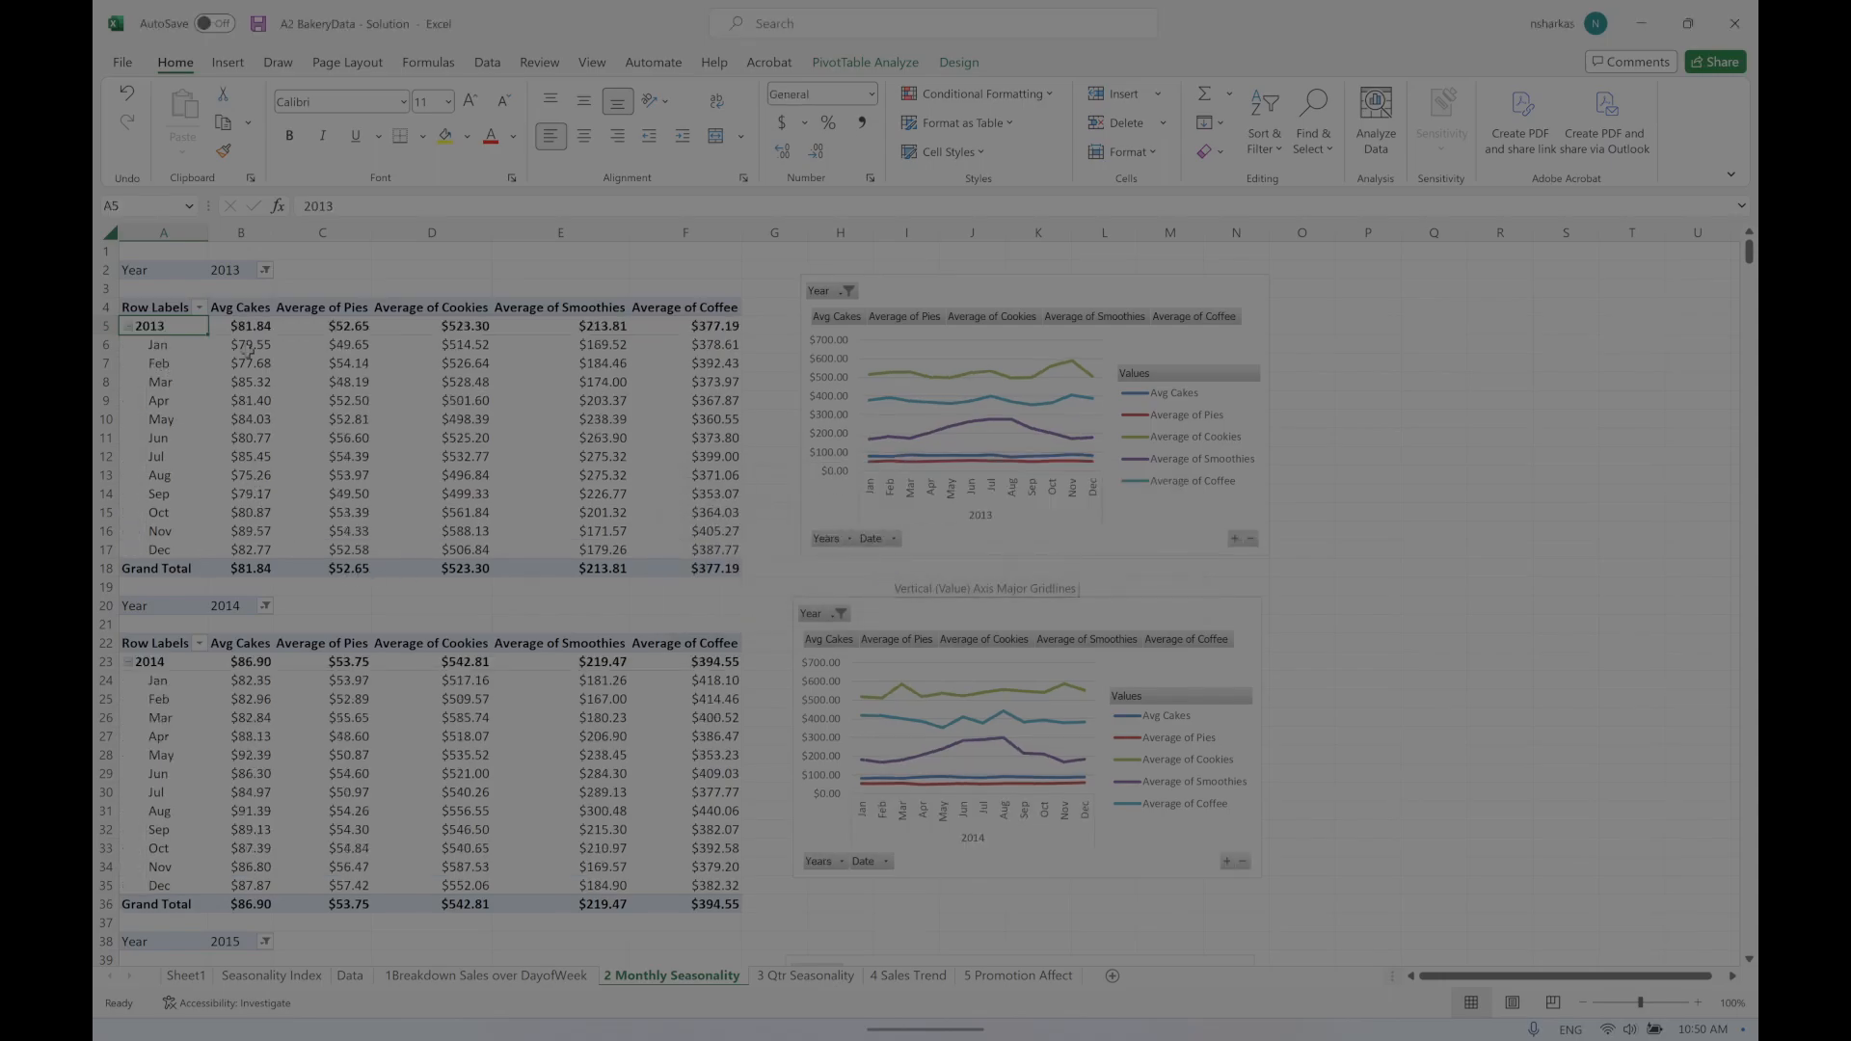
click(249, 345)
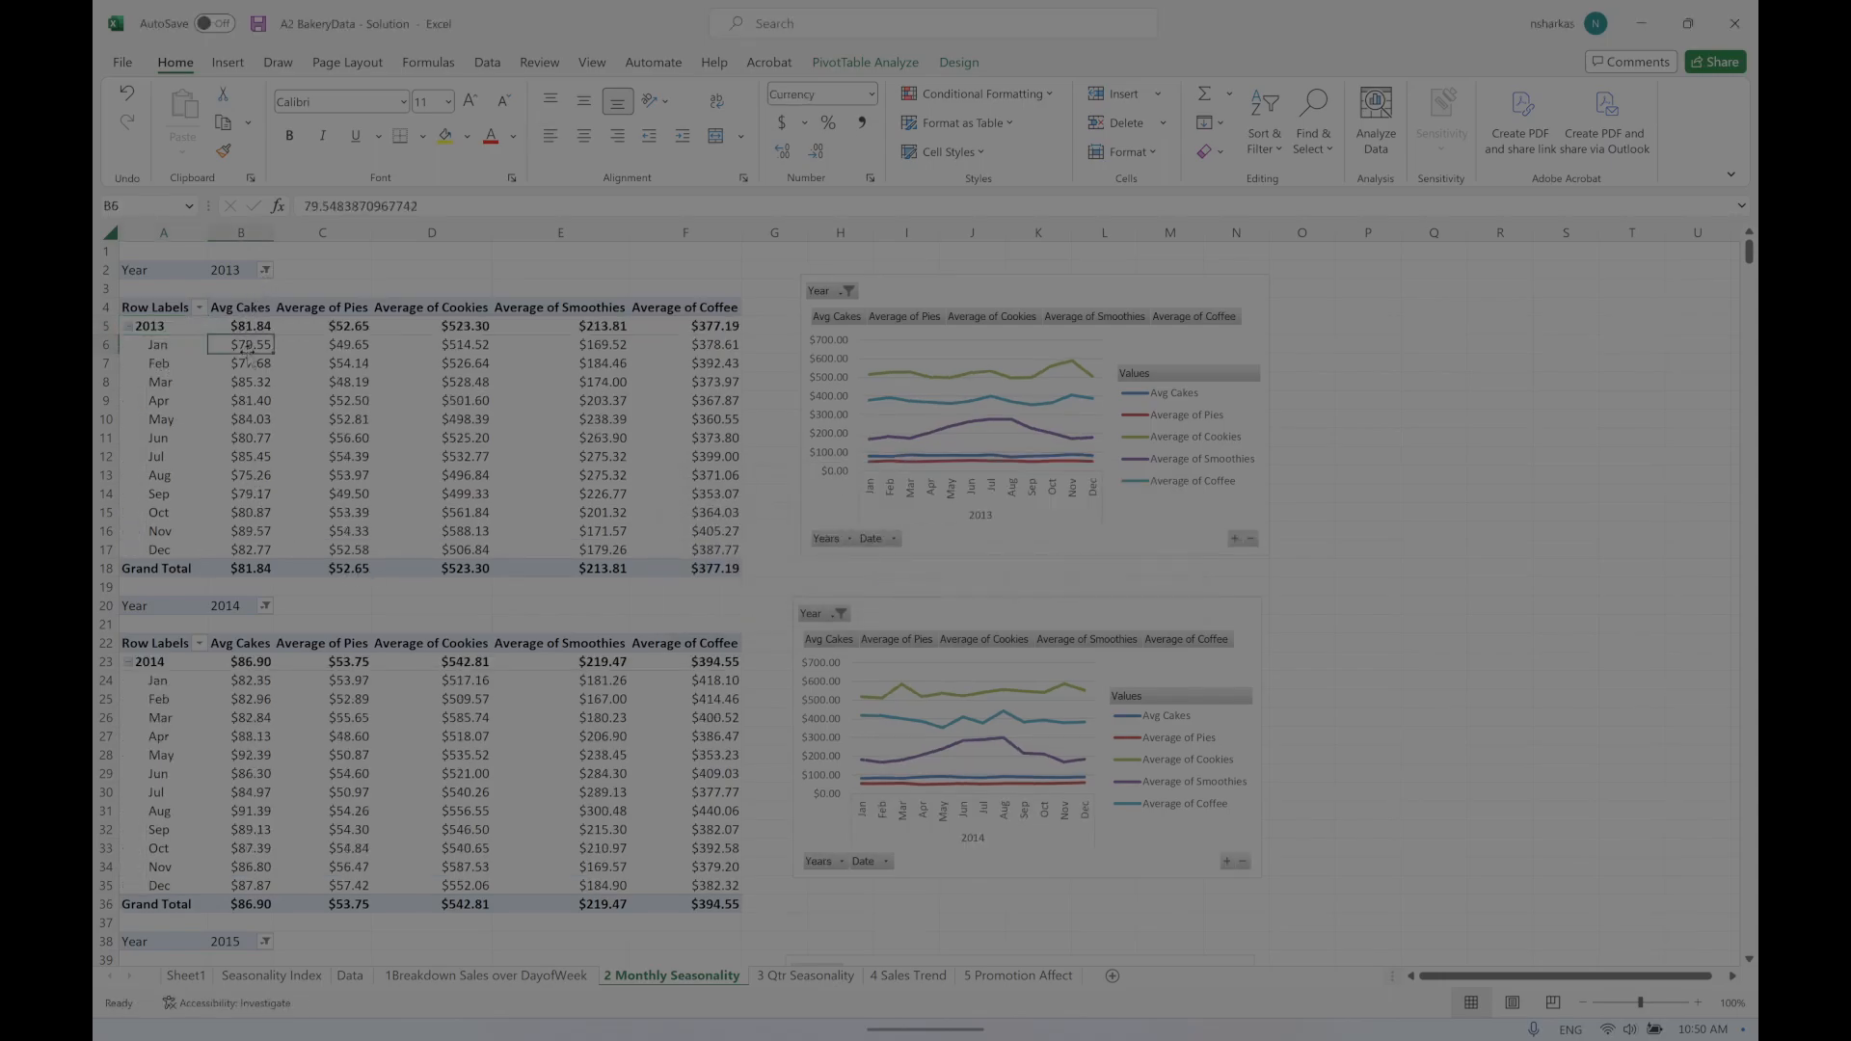
right_click(255, 349)
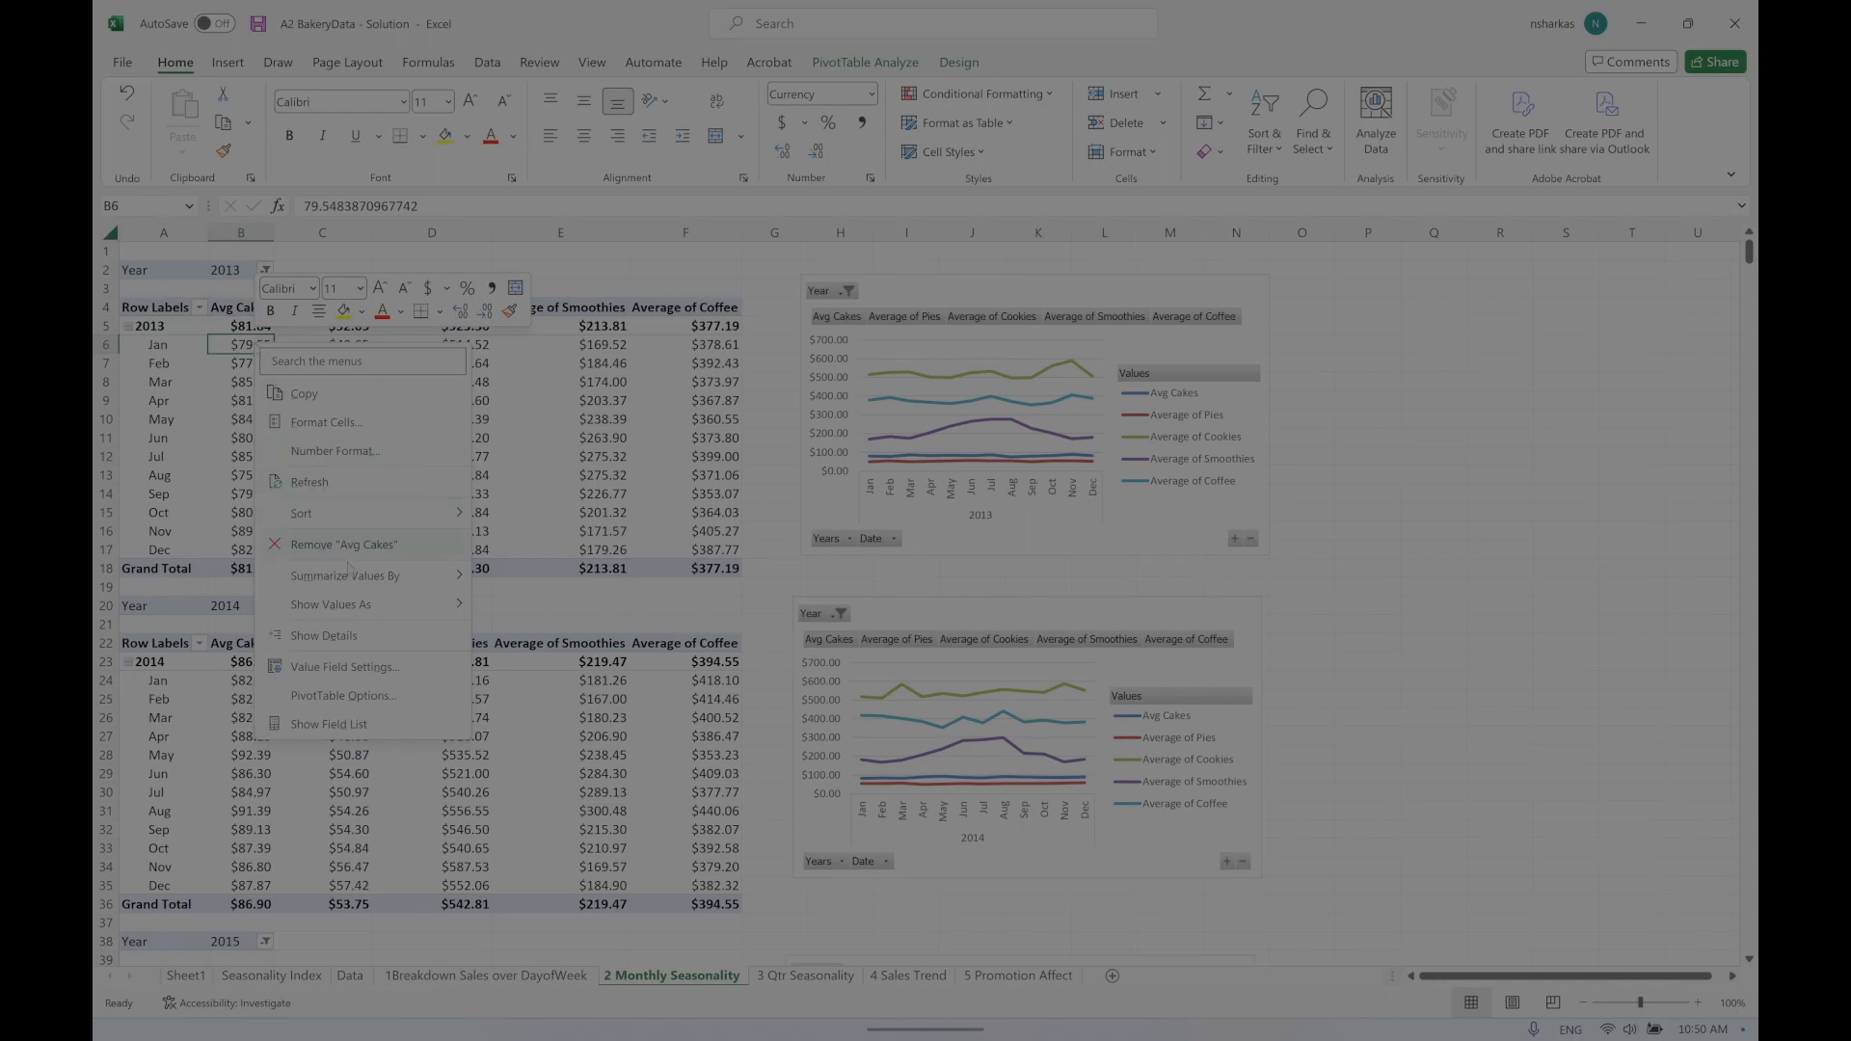
click(344, 667)
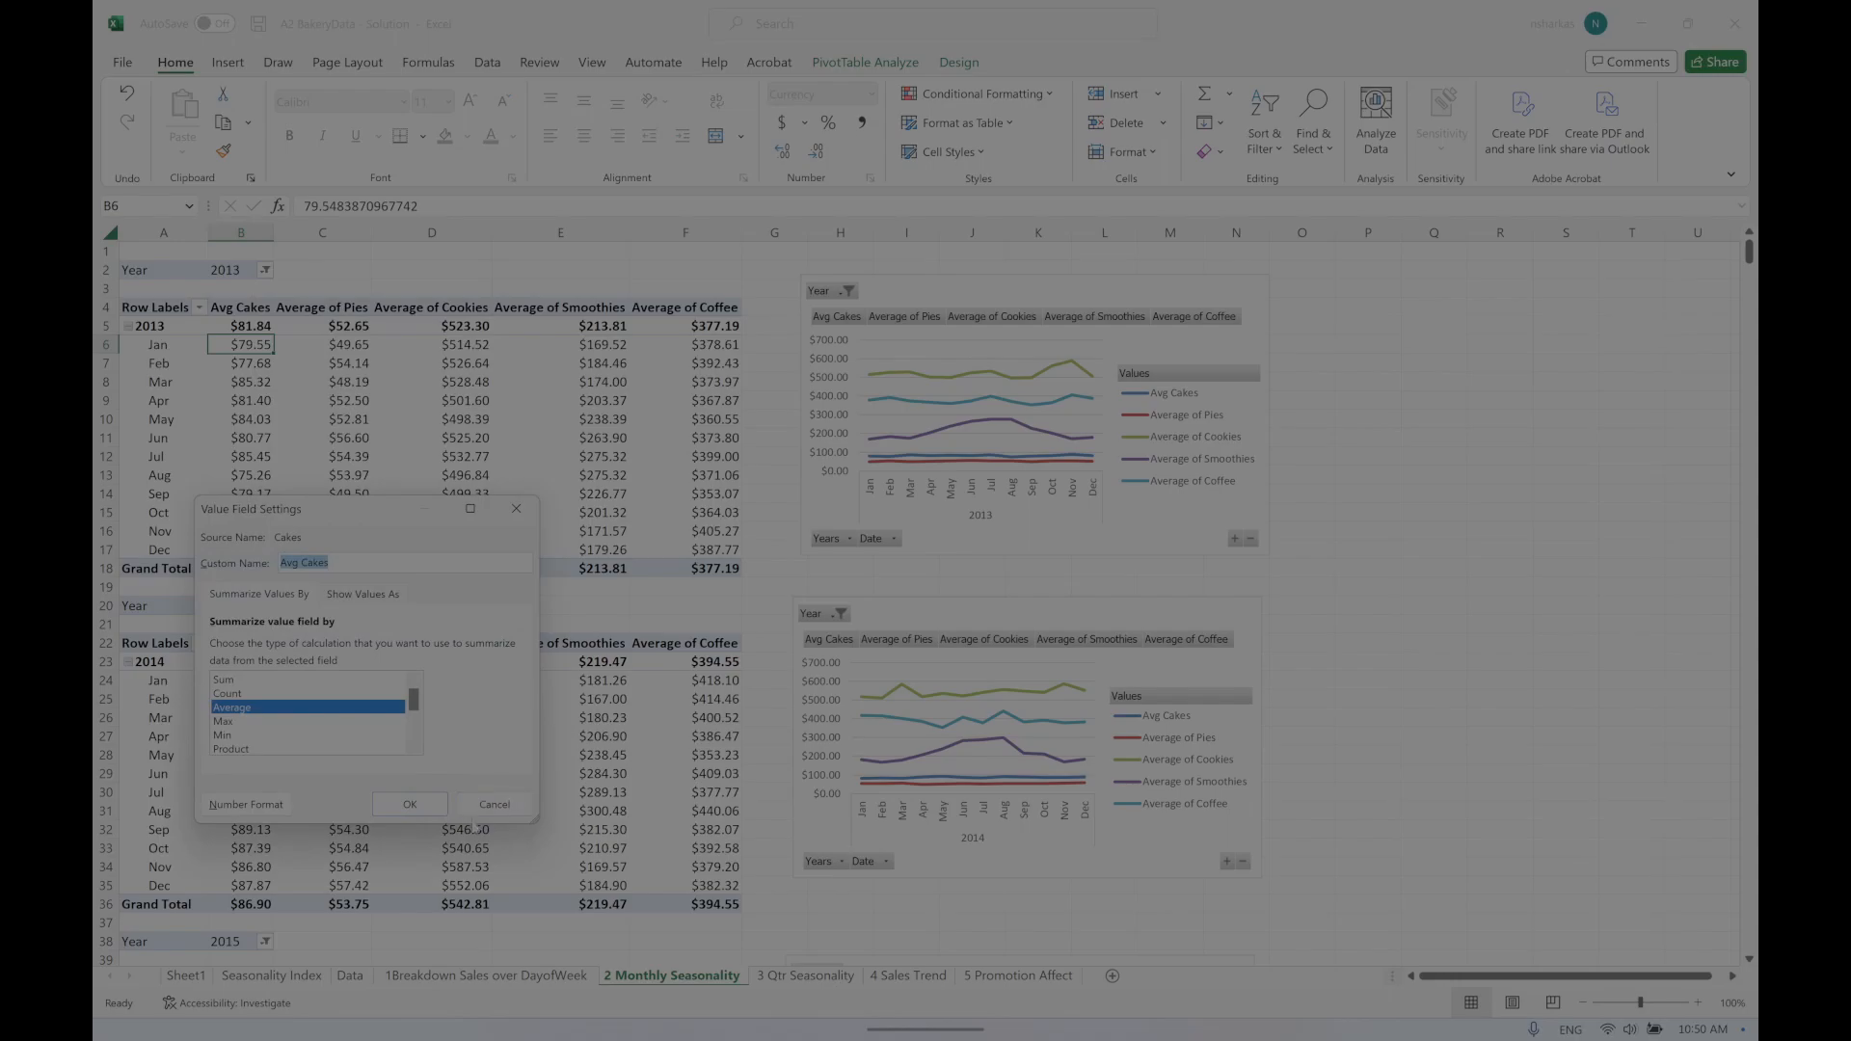
click(491, 802)
Step: Show the field list for the 2013 monthly pivot table
click(260, 310)
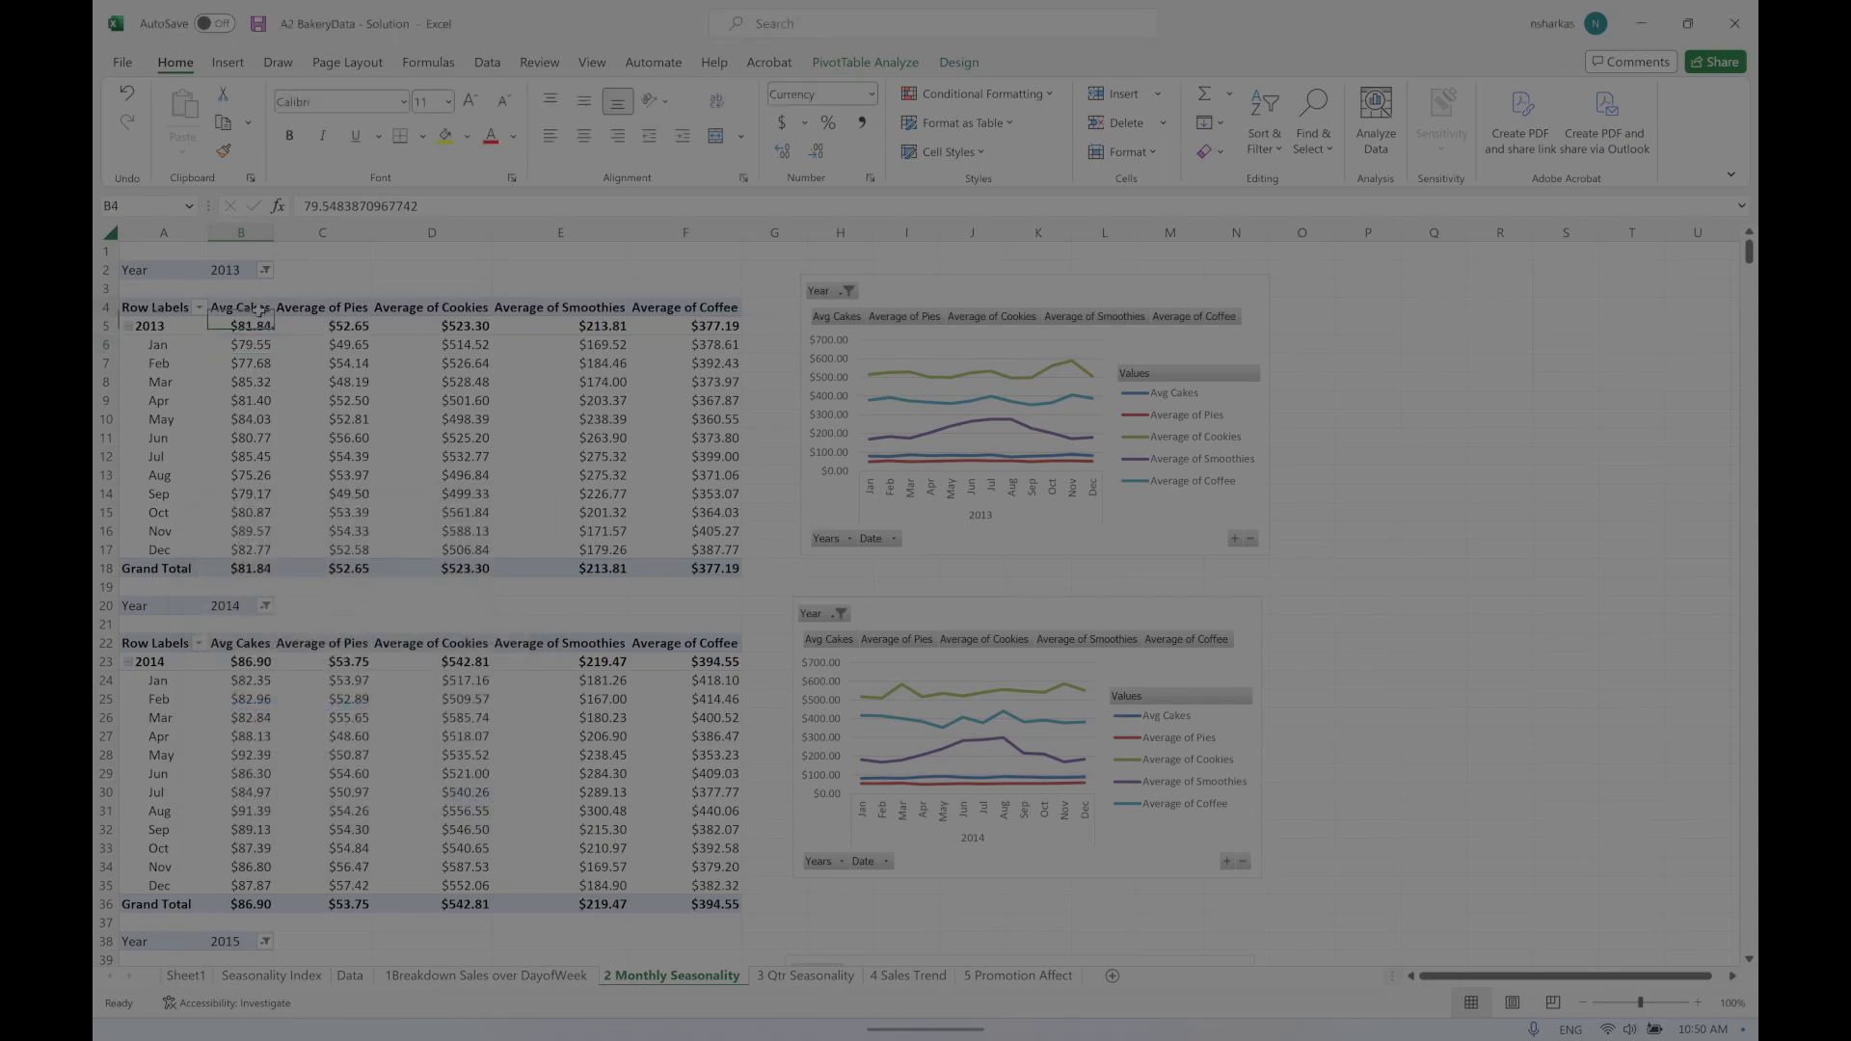
right_click(260, 311)
click(344, 689)
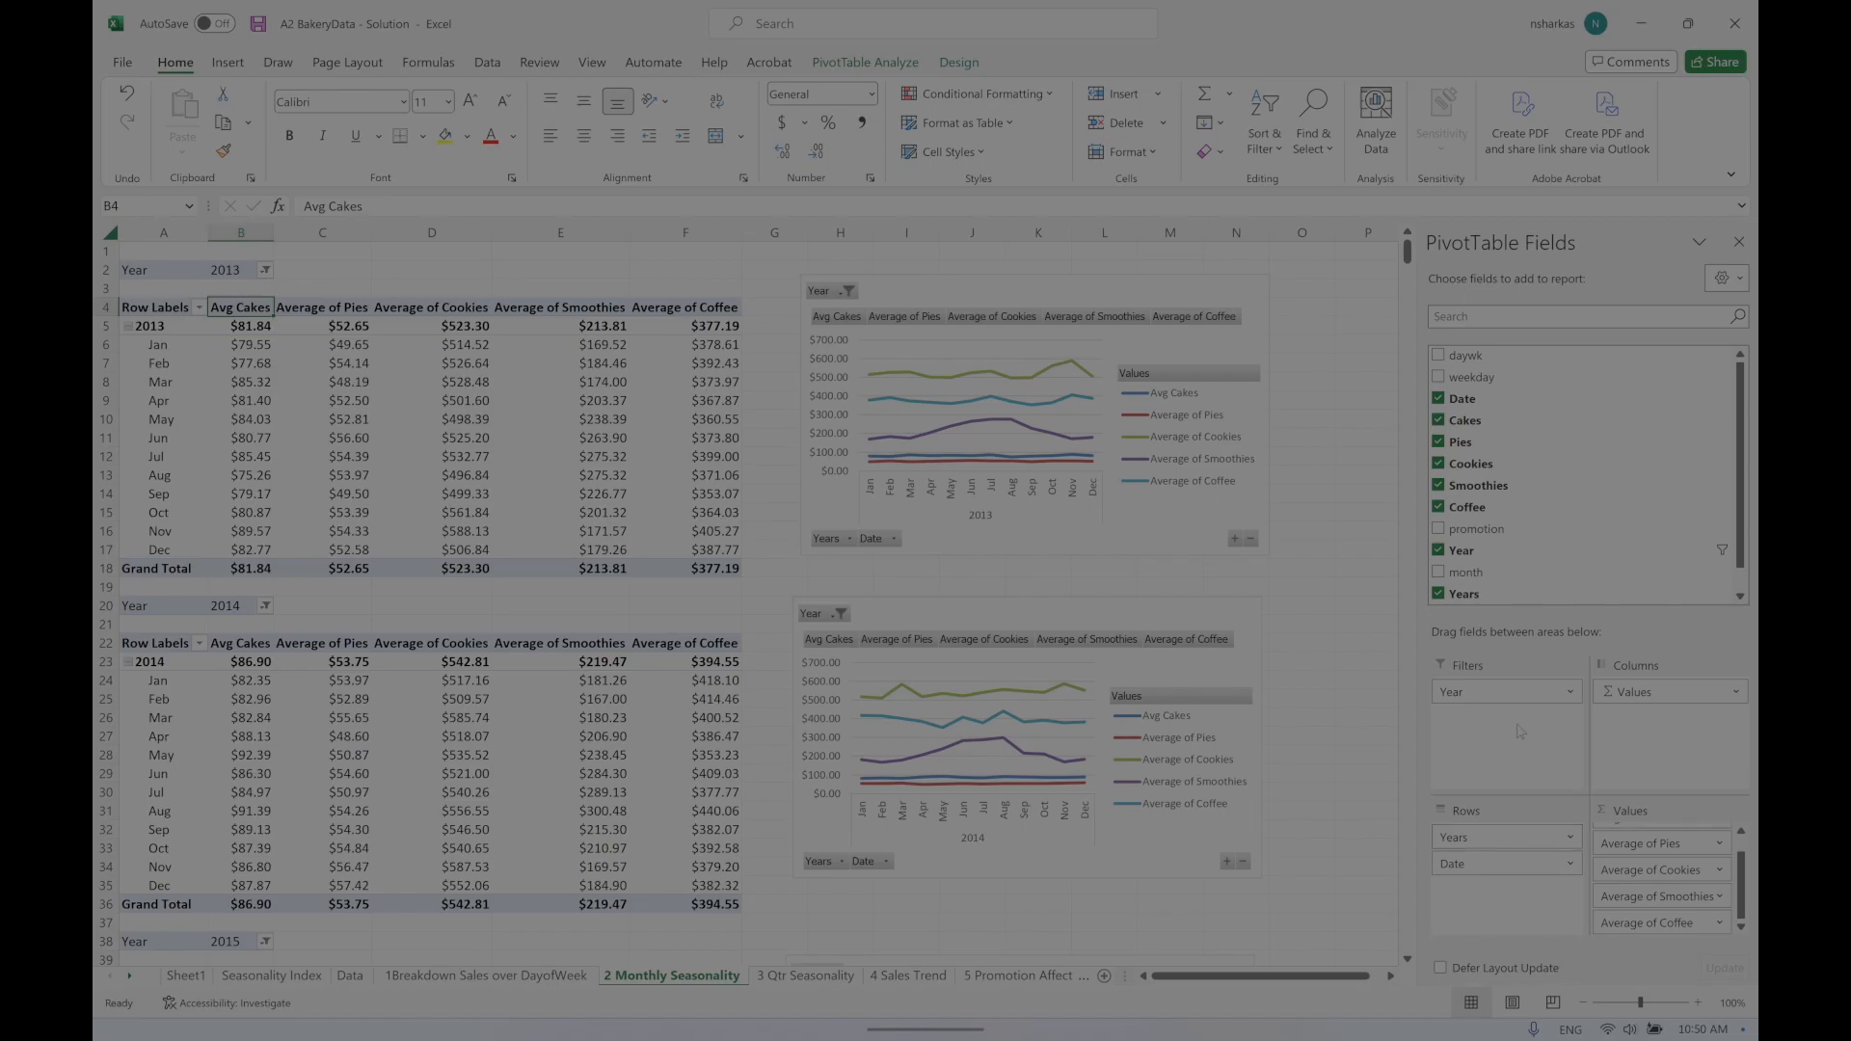
Step: Try to remove the Year field from the 2013 monthly pivot table's report filters
drag(1511, 692, 1620, 518)
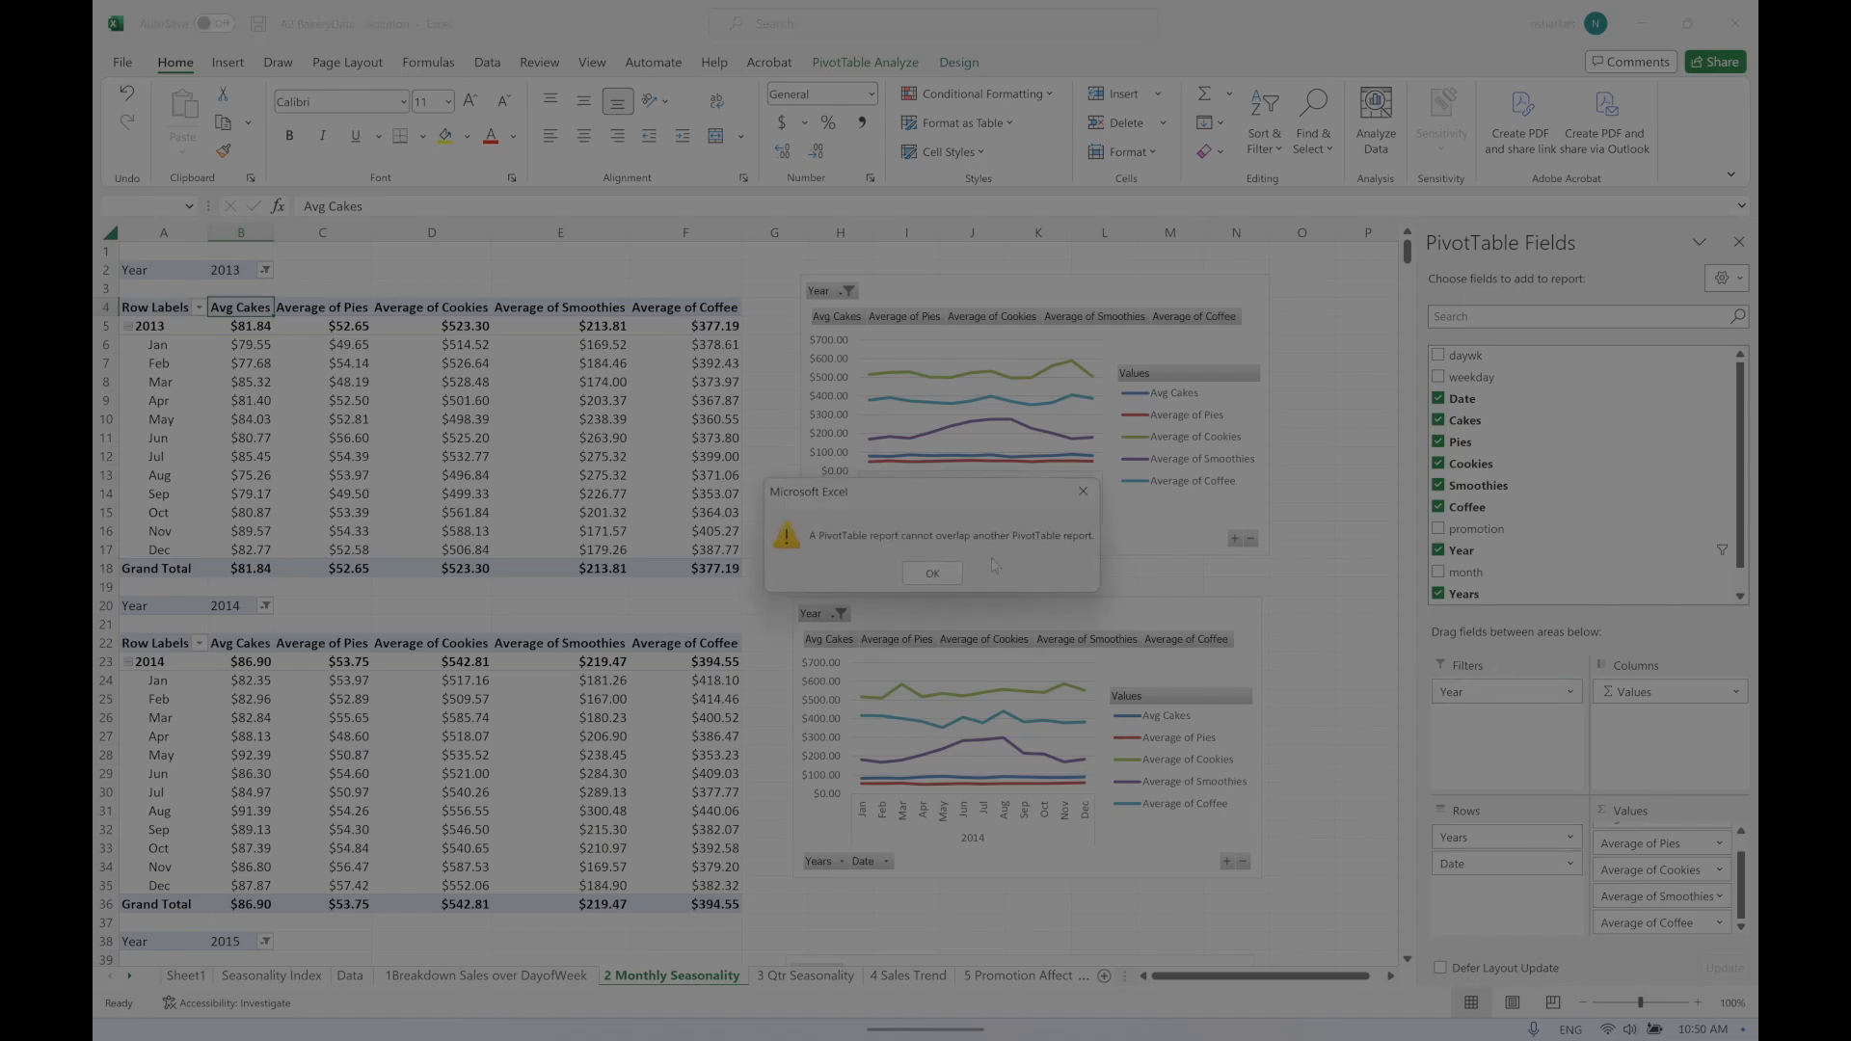
click(932, 573)
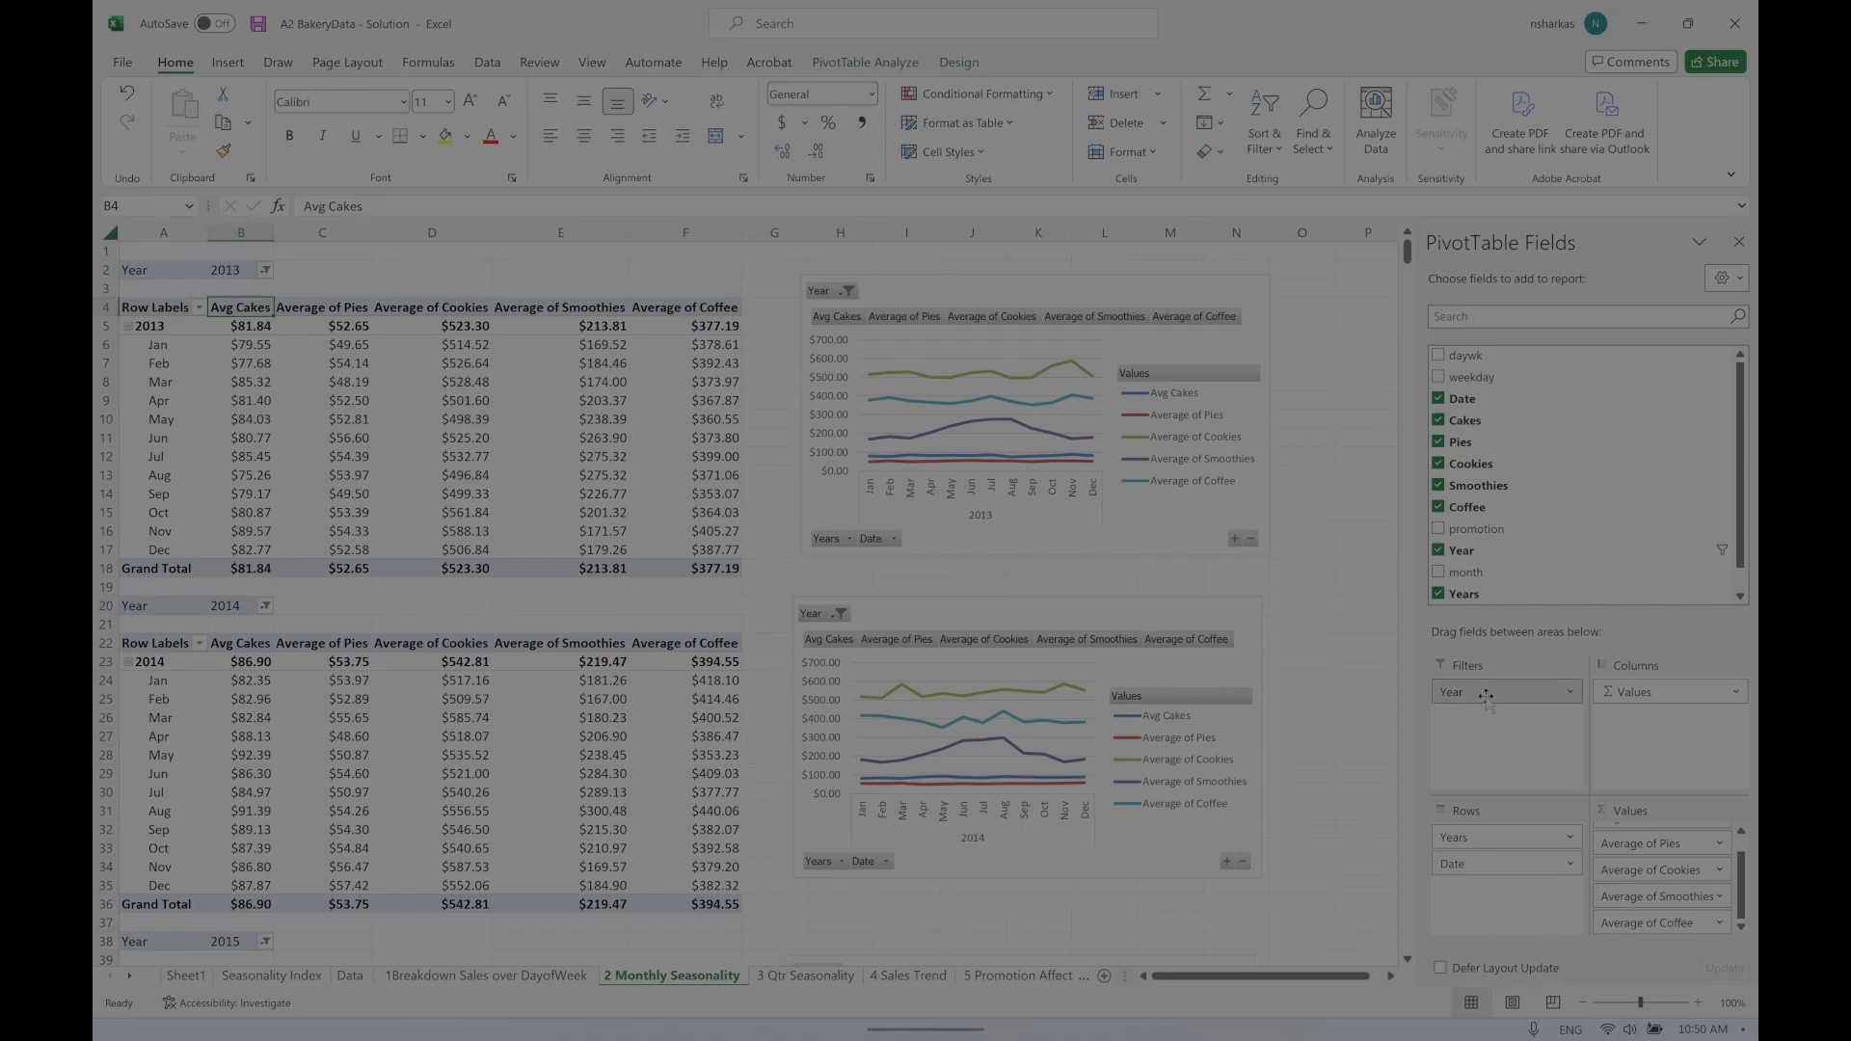
drag(1485, 696, 1362, 667)
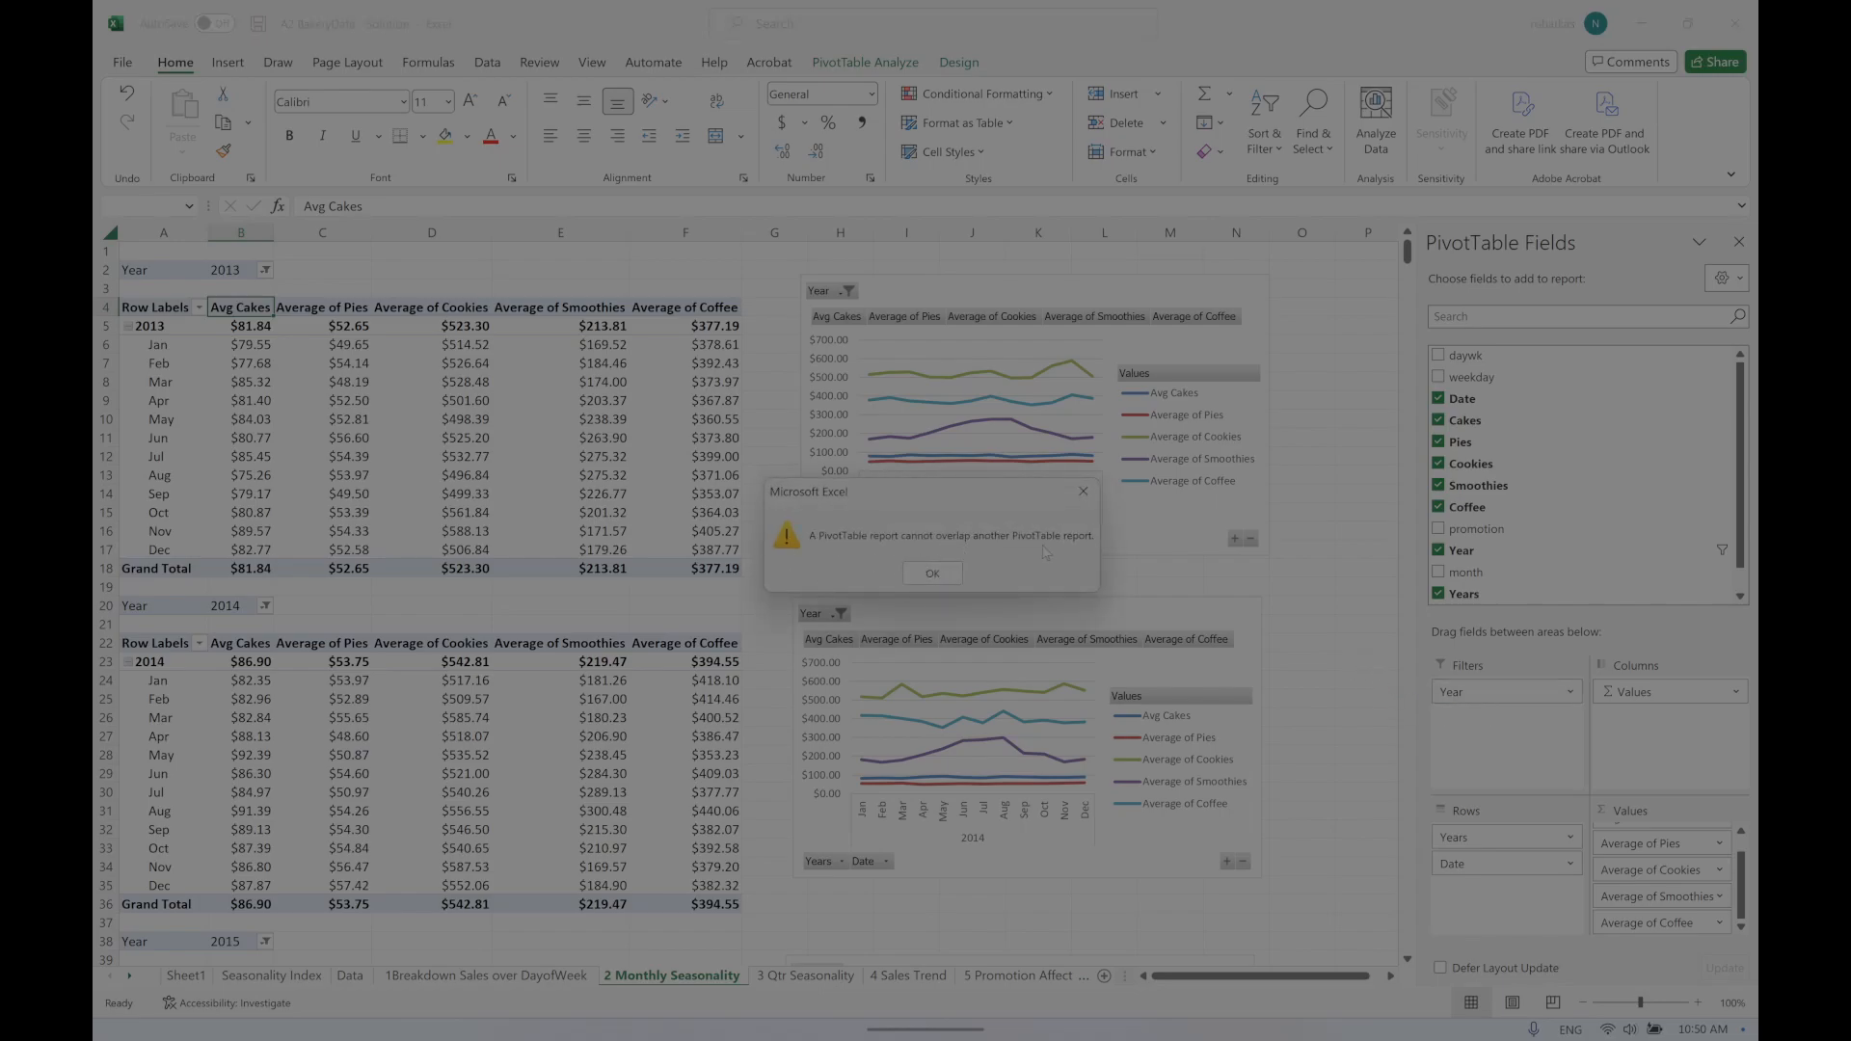
click(962, 577)
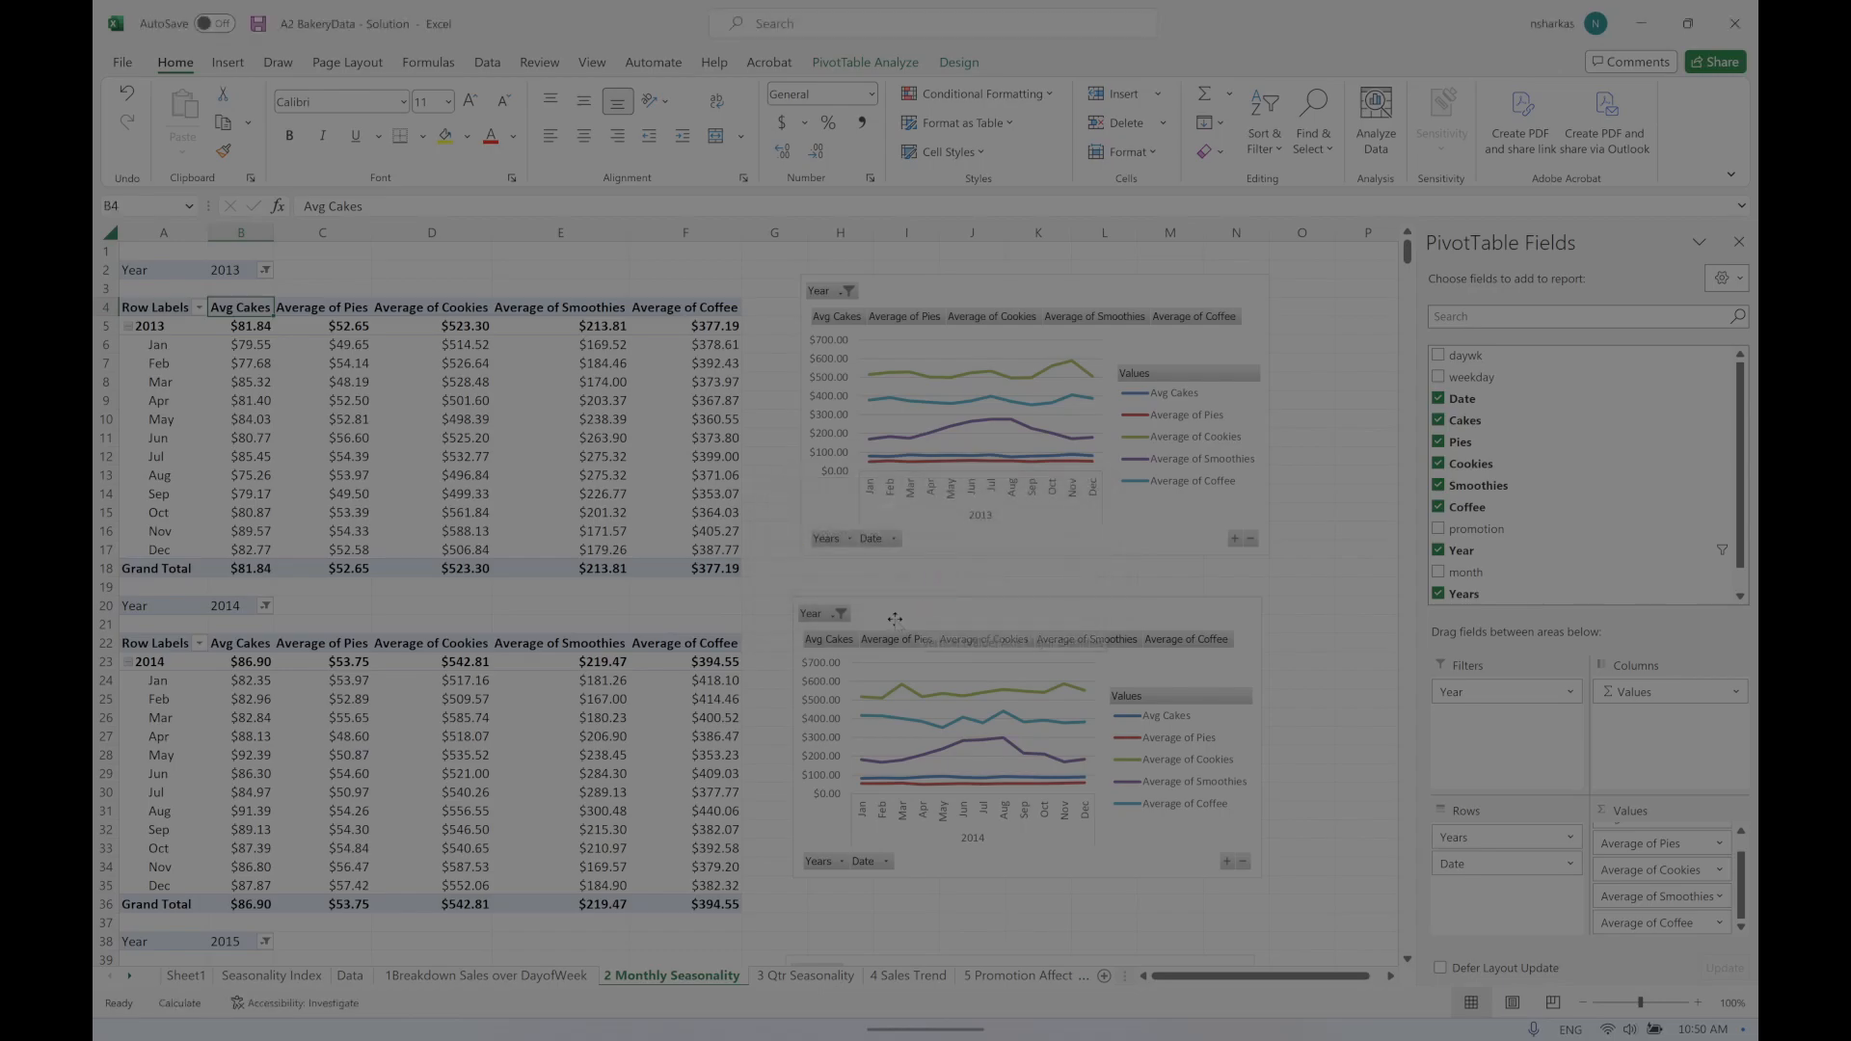
Step: Delete the 2014 chart and clear everything from row 20 down, including the 2014 and 2015 pivot tables
click(891, 605)
key(Delete)
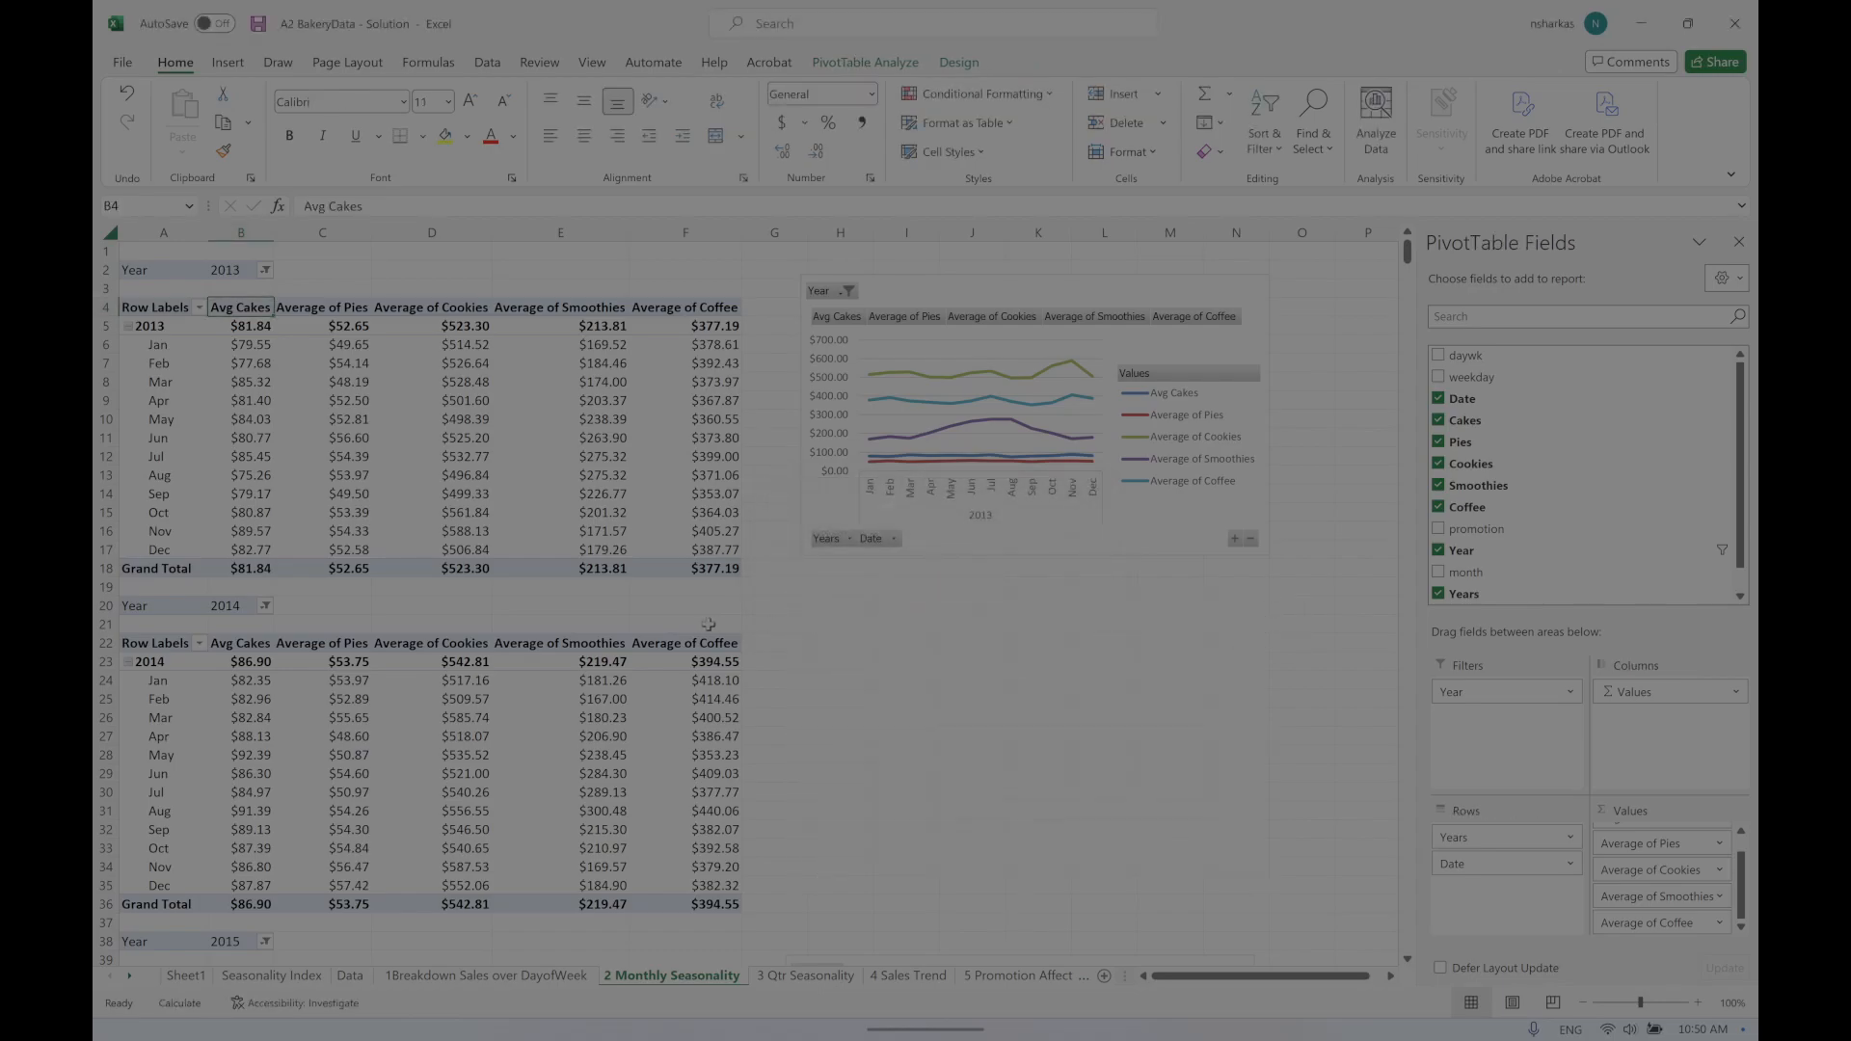
click(677, 643)
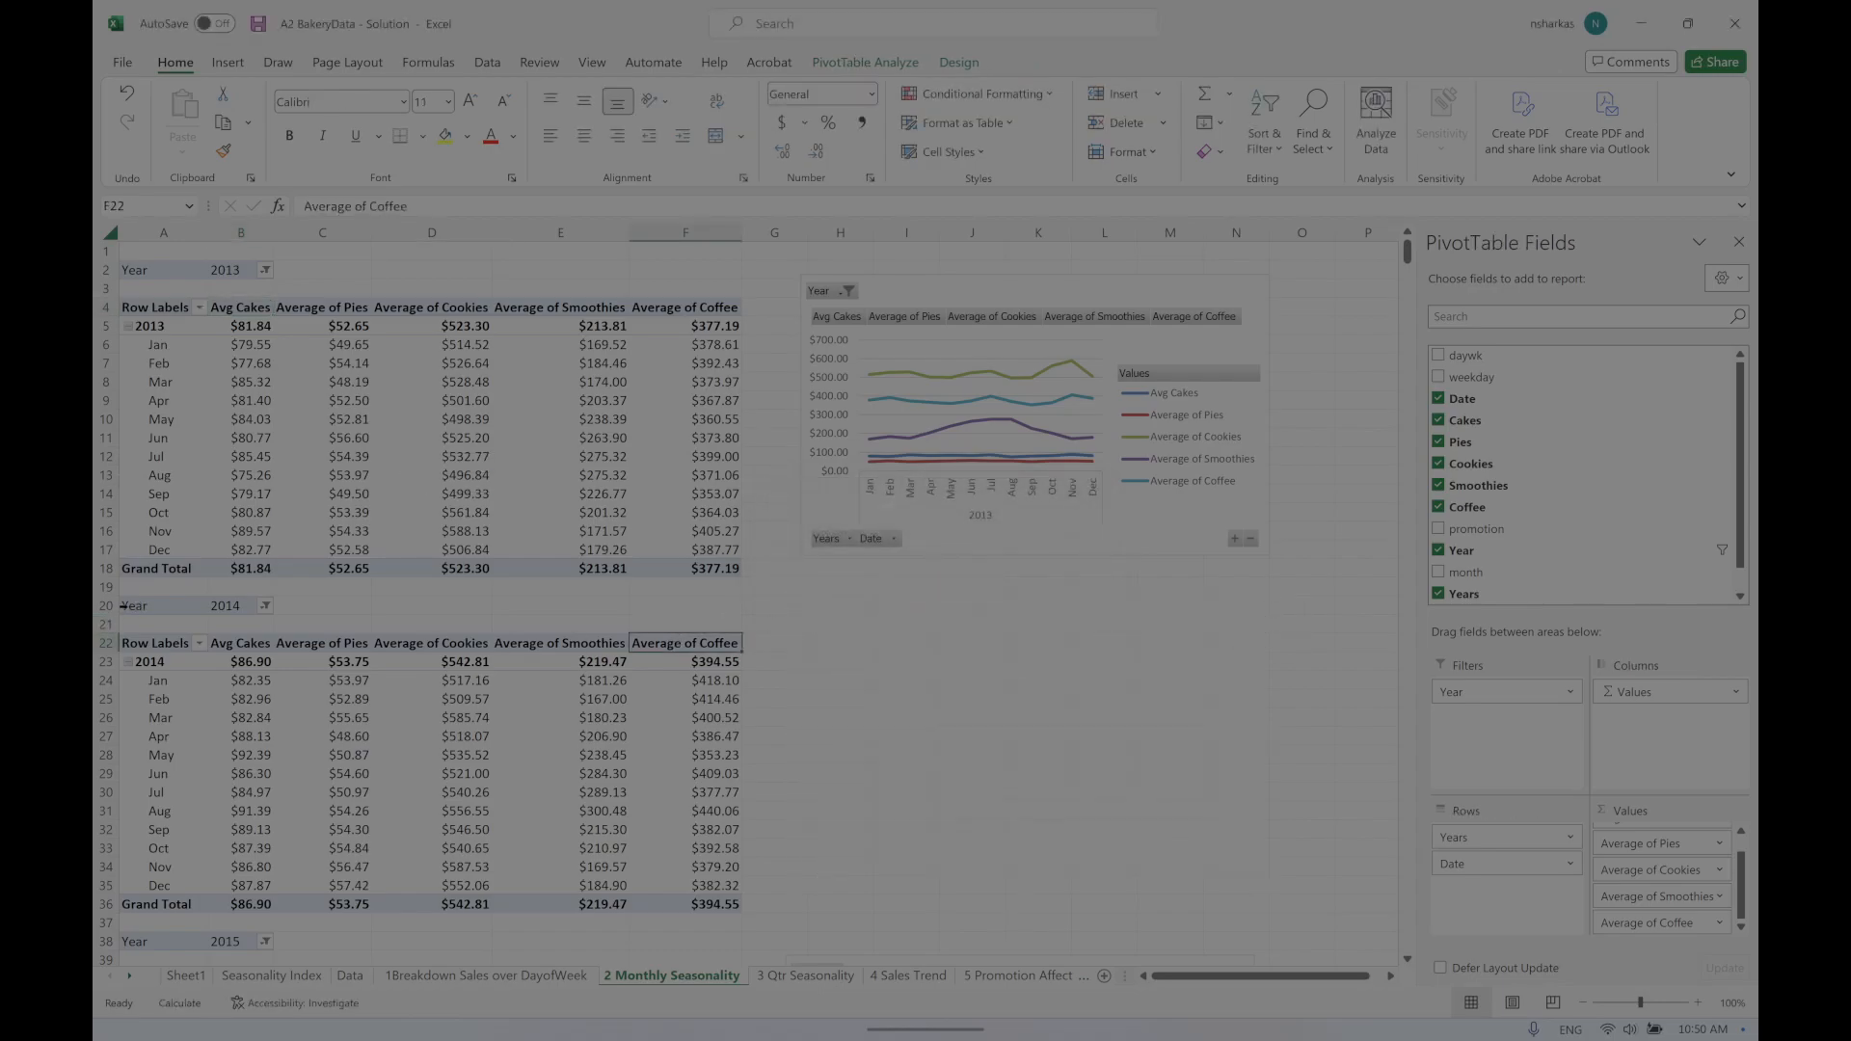
drag(123, 605, 170, 942)
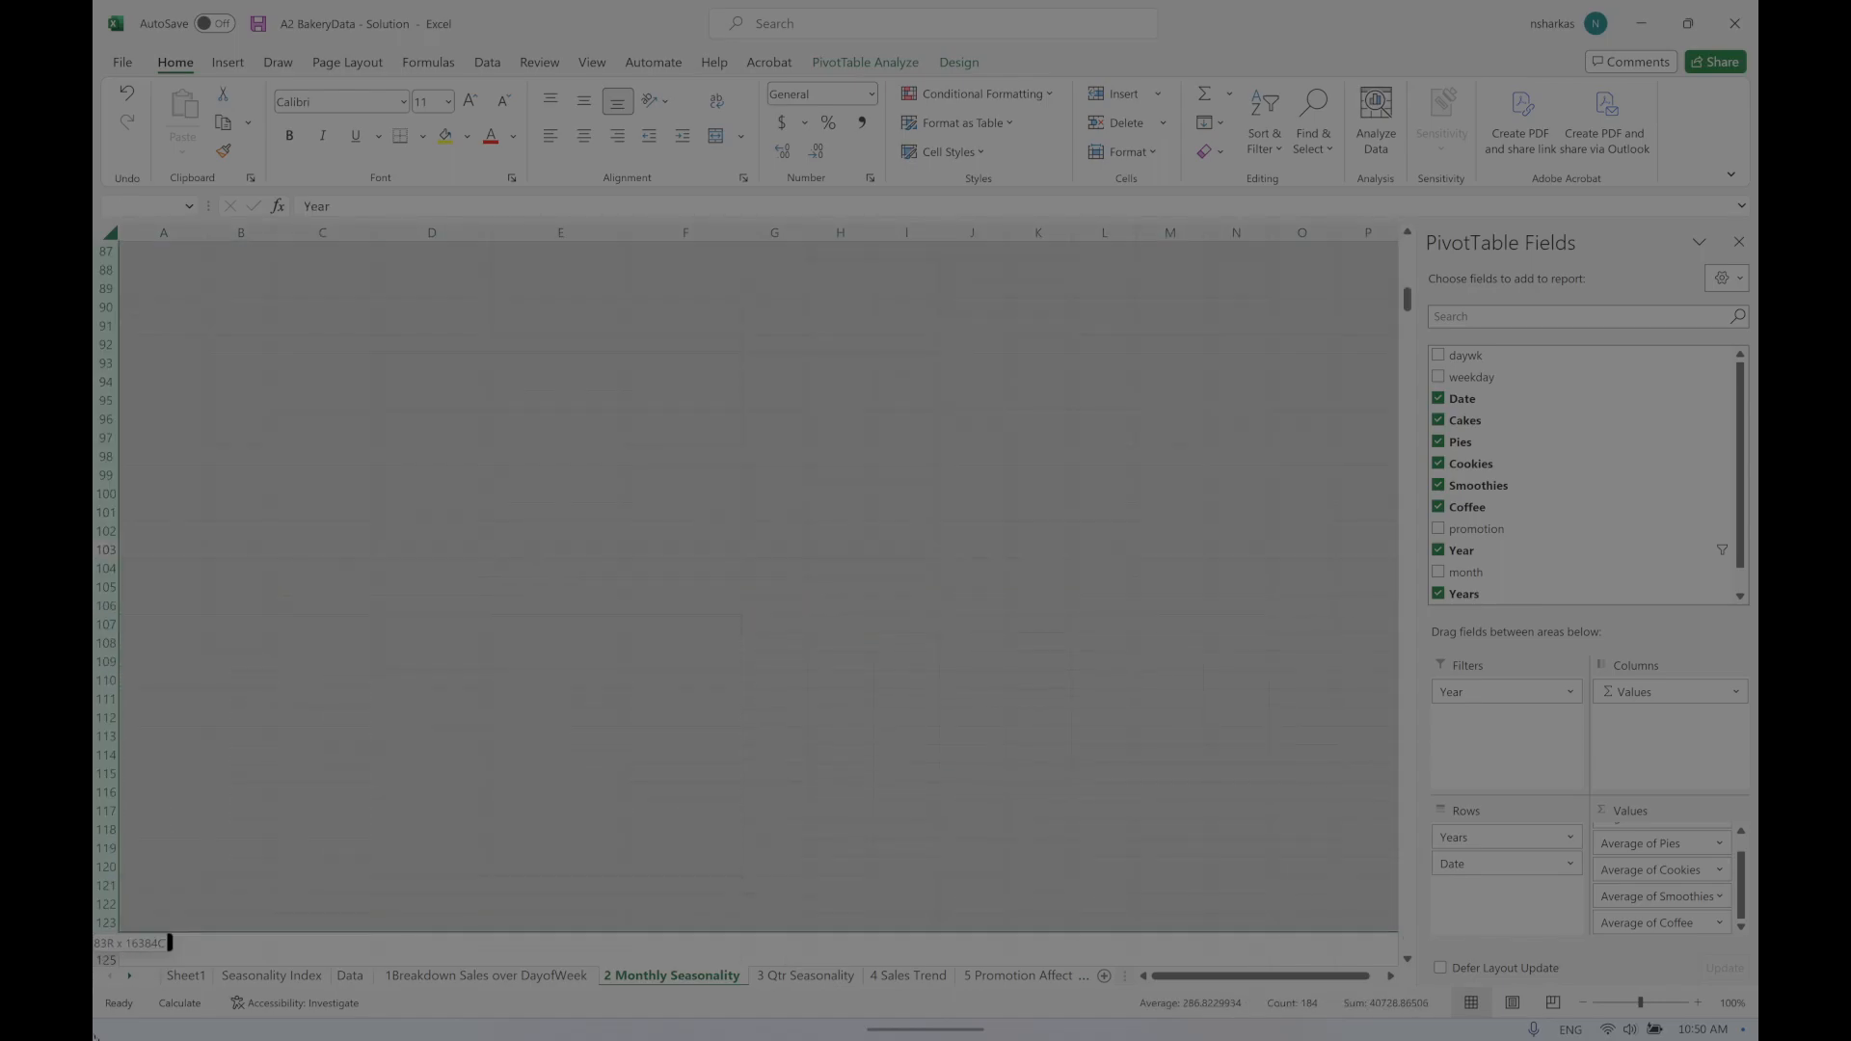
drag(94, 1037, 94, 1038)
key(Delete)
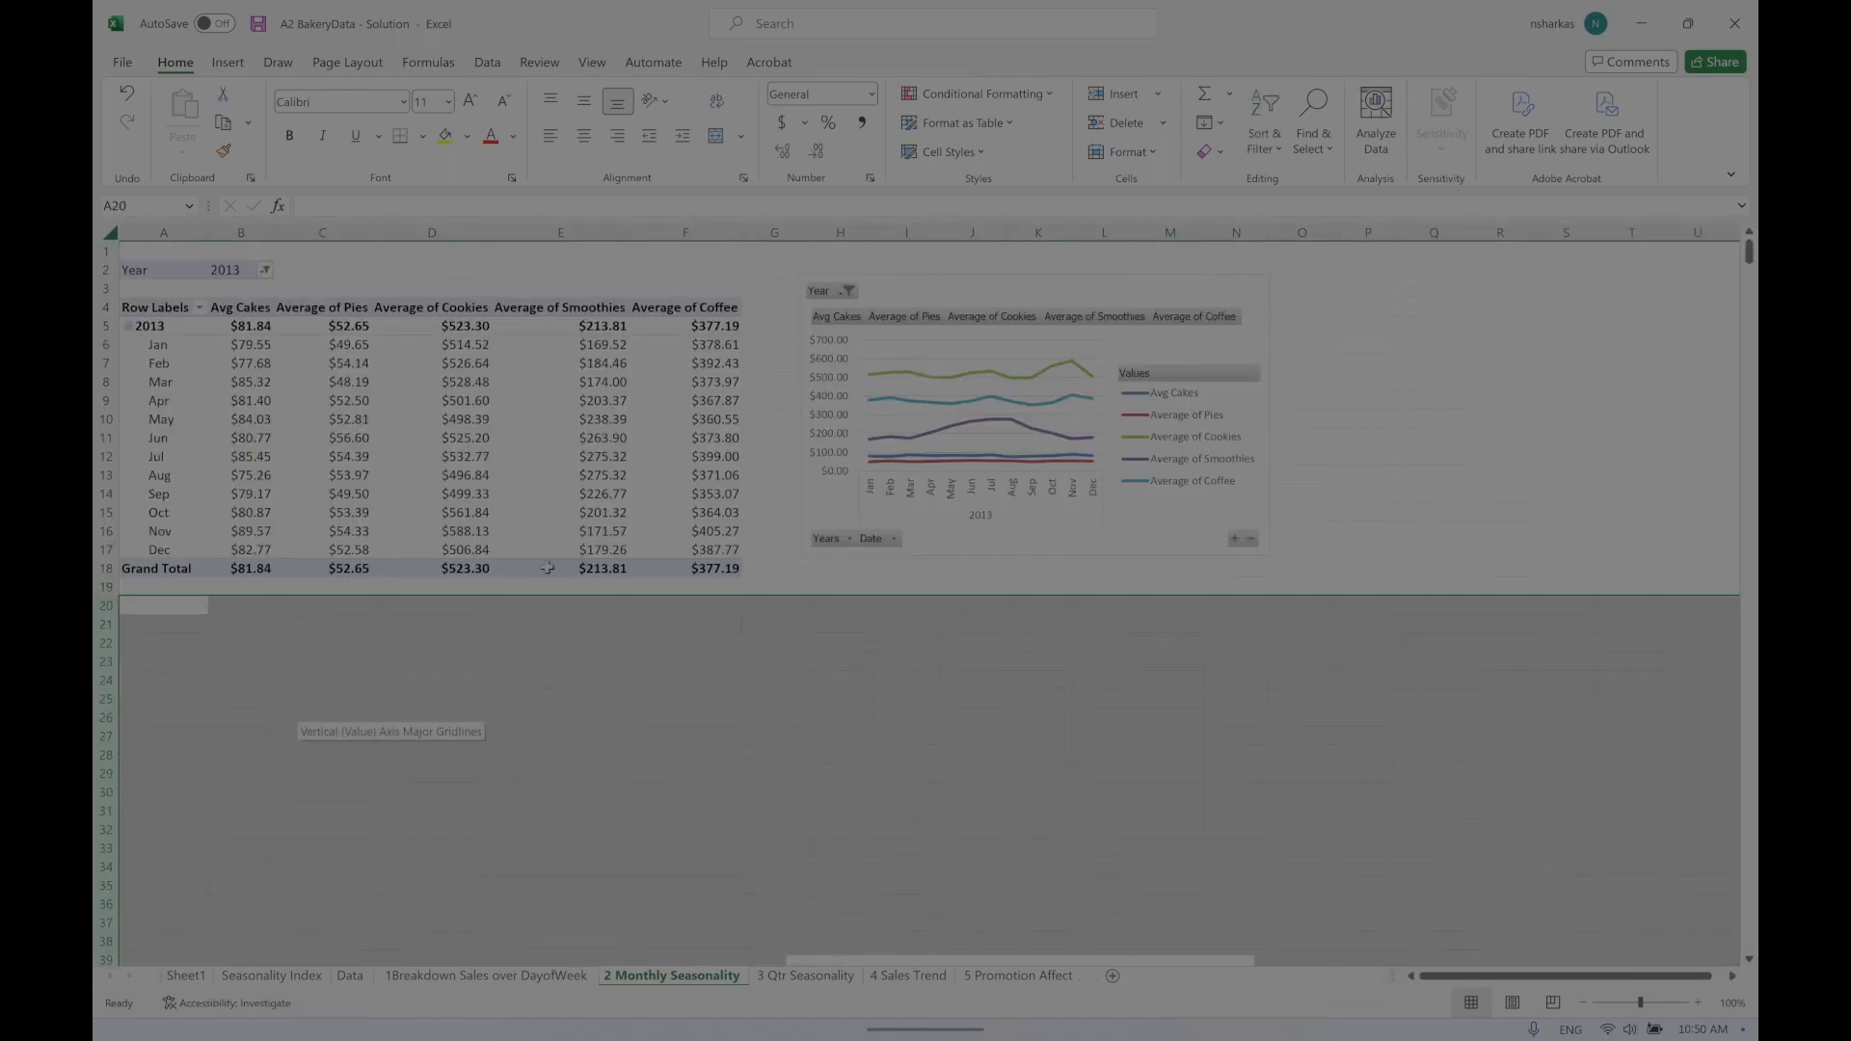
Step: Remove the Year field from the remaining monthly pivot table's report filters
click(612, 441)
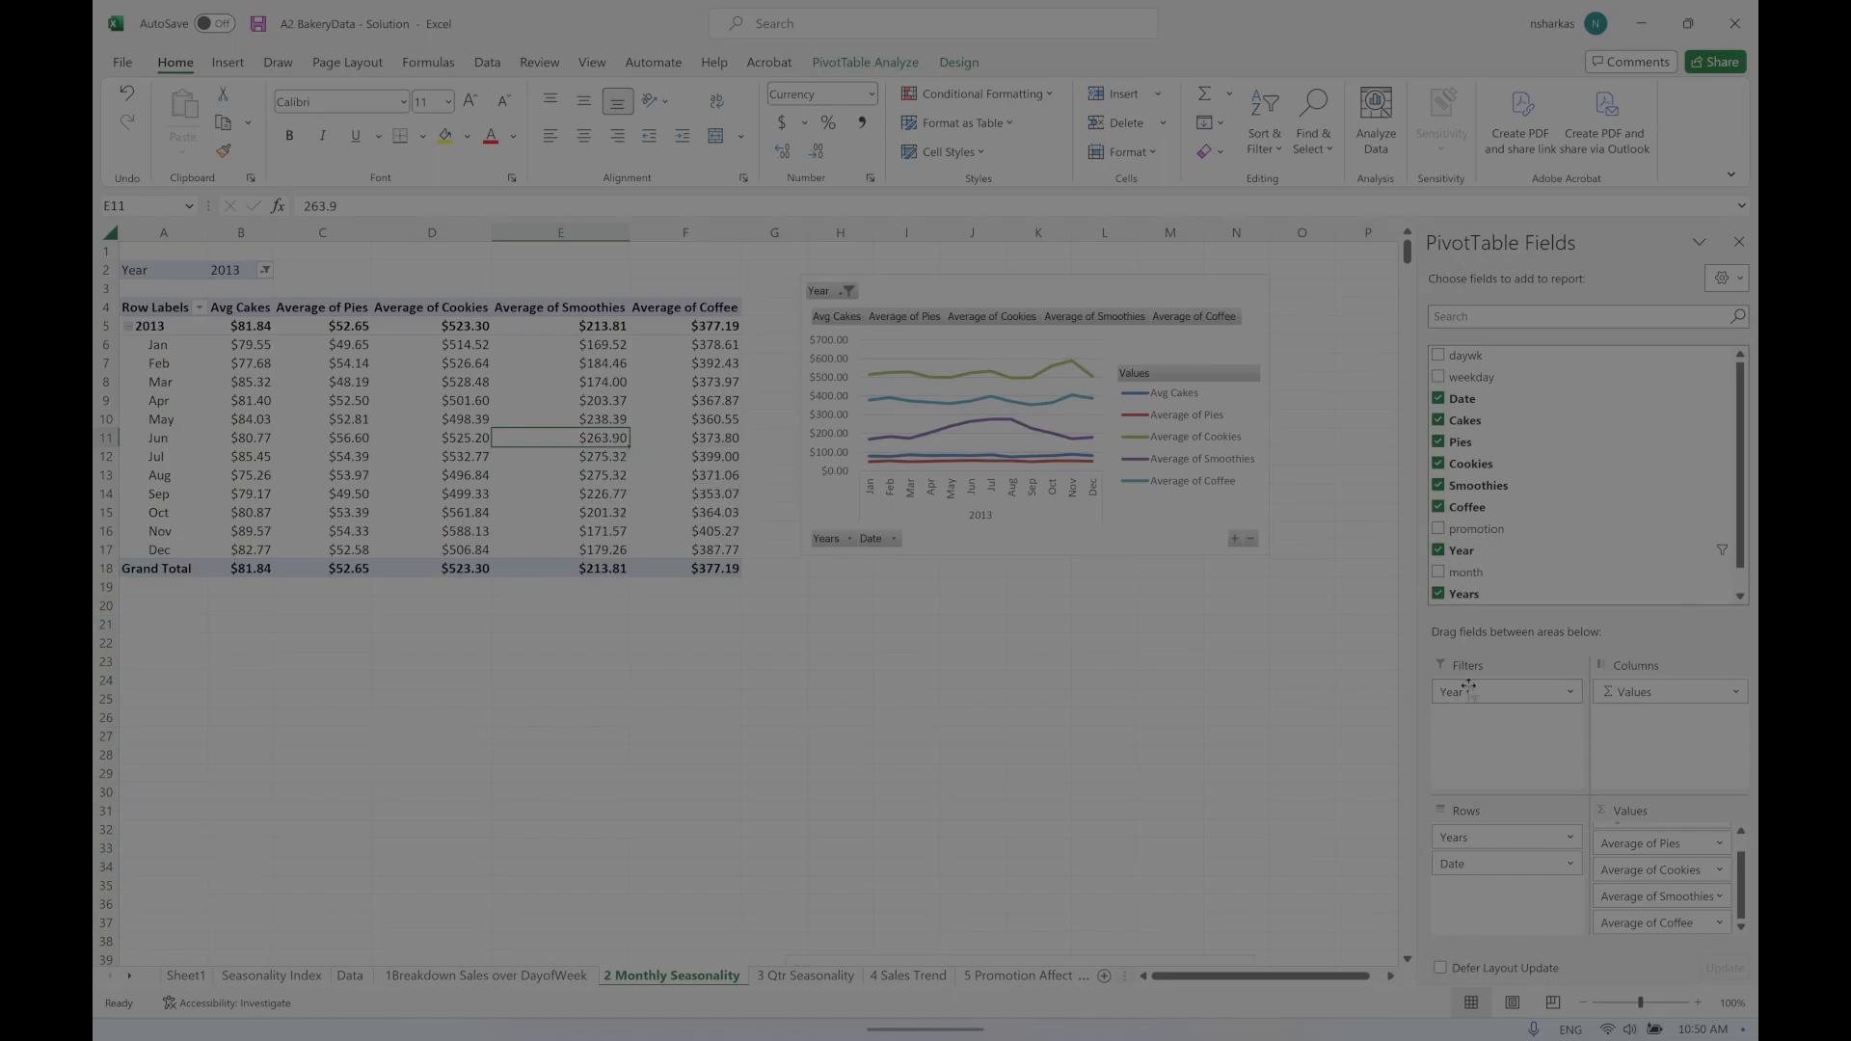
drag(1452, 693, 1631, 482)
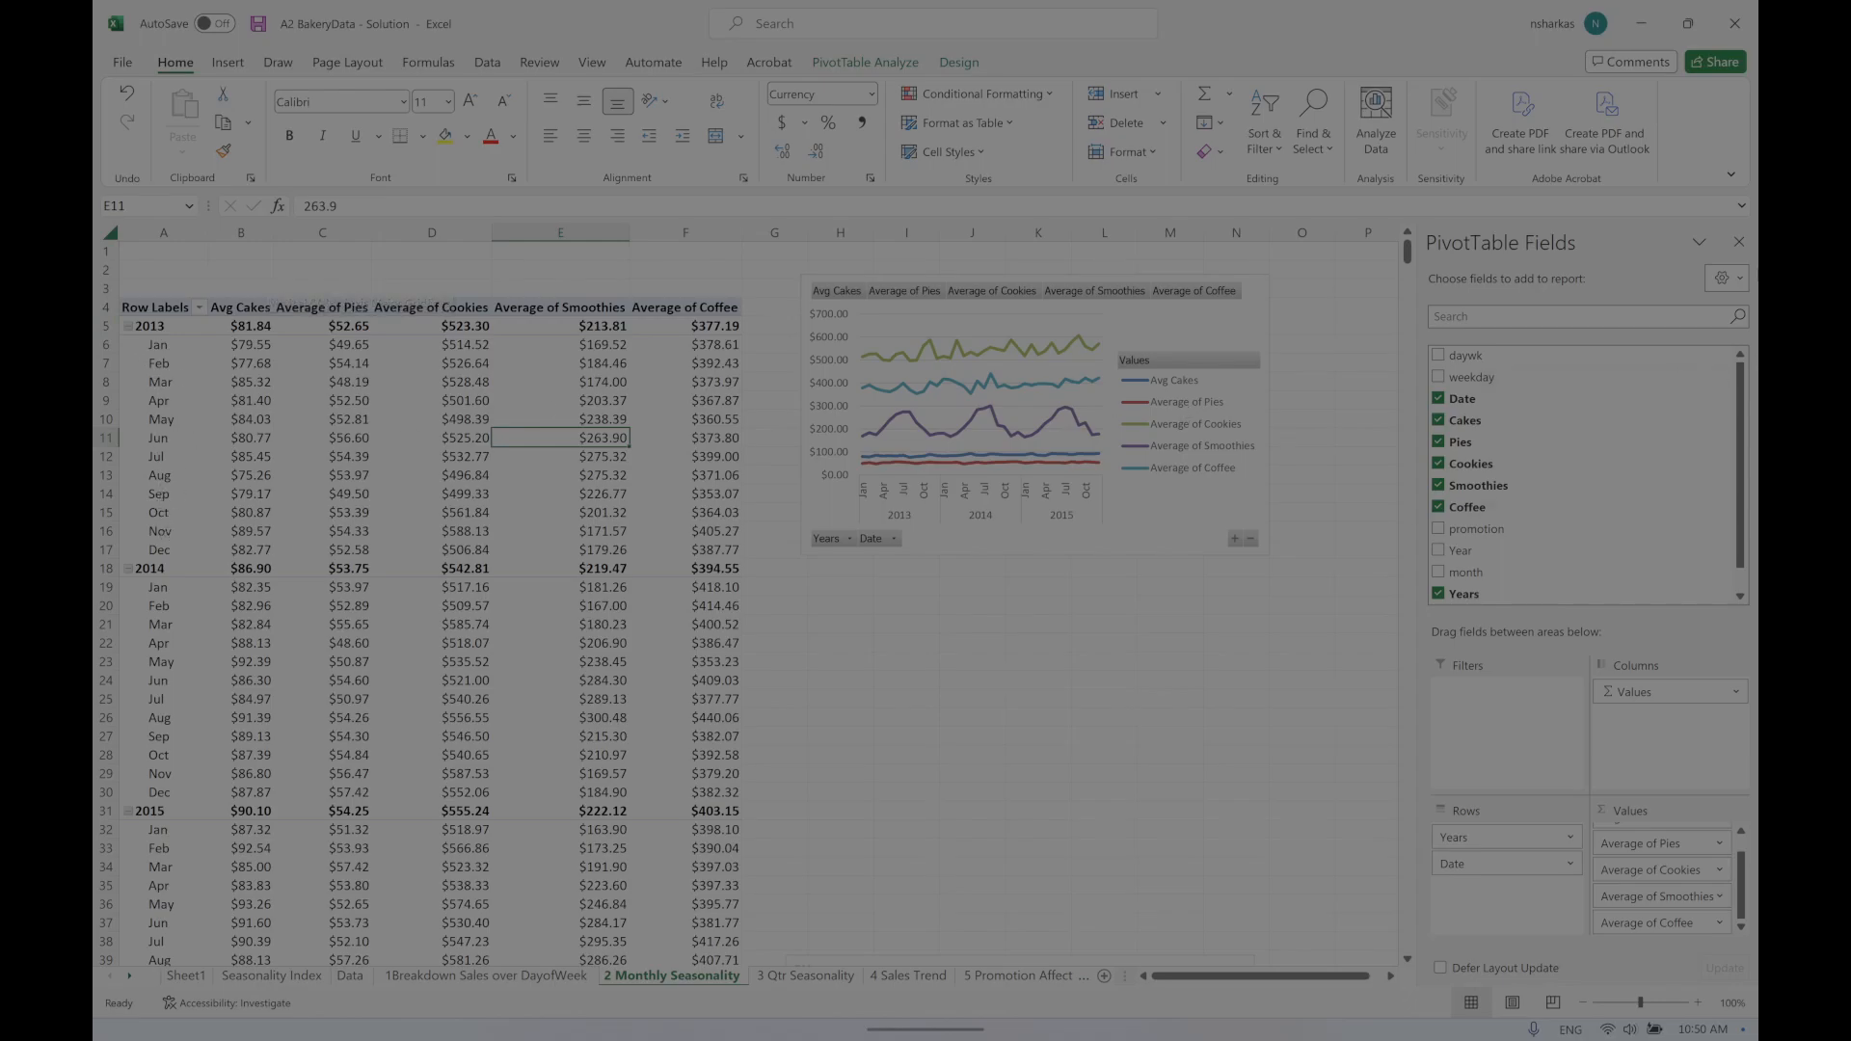
Step: Hide the pivot field list, then widen the monthly seasonality chart and move it down beside the pivot table
click(1740, 241)
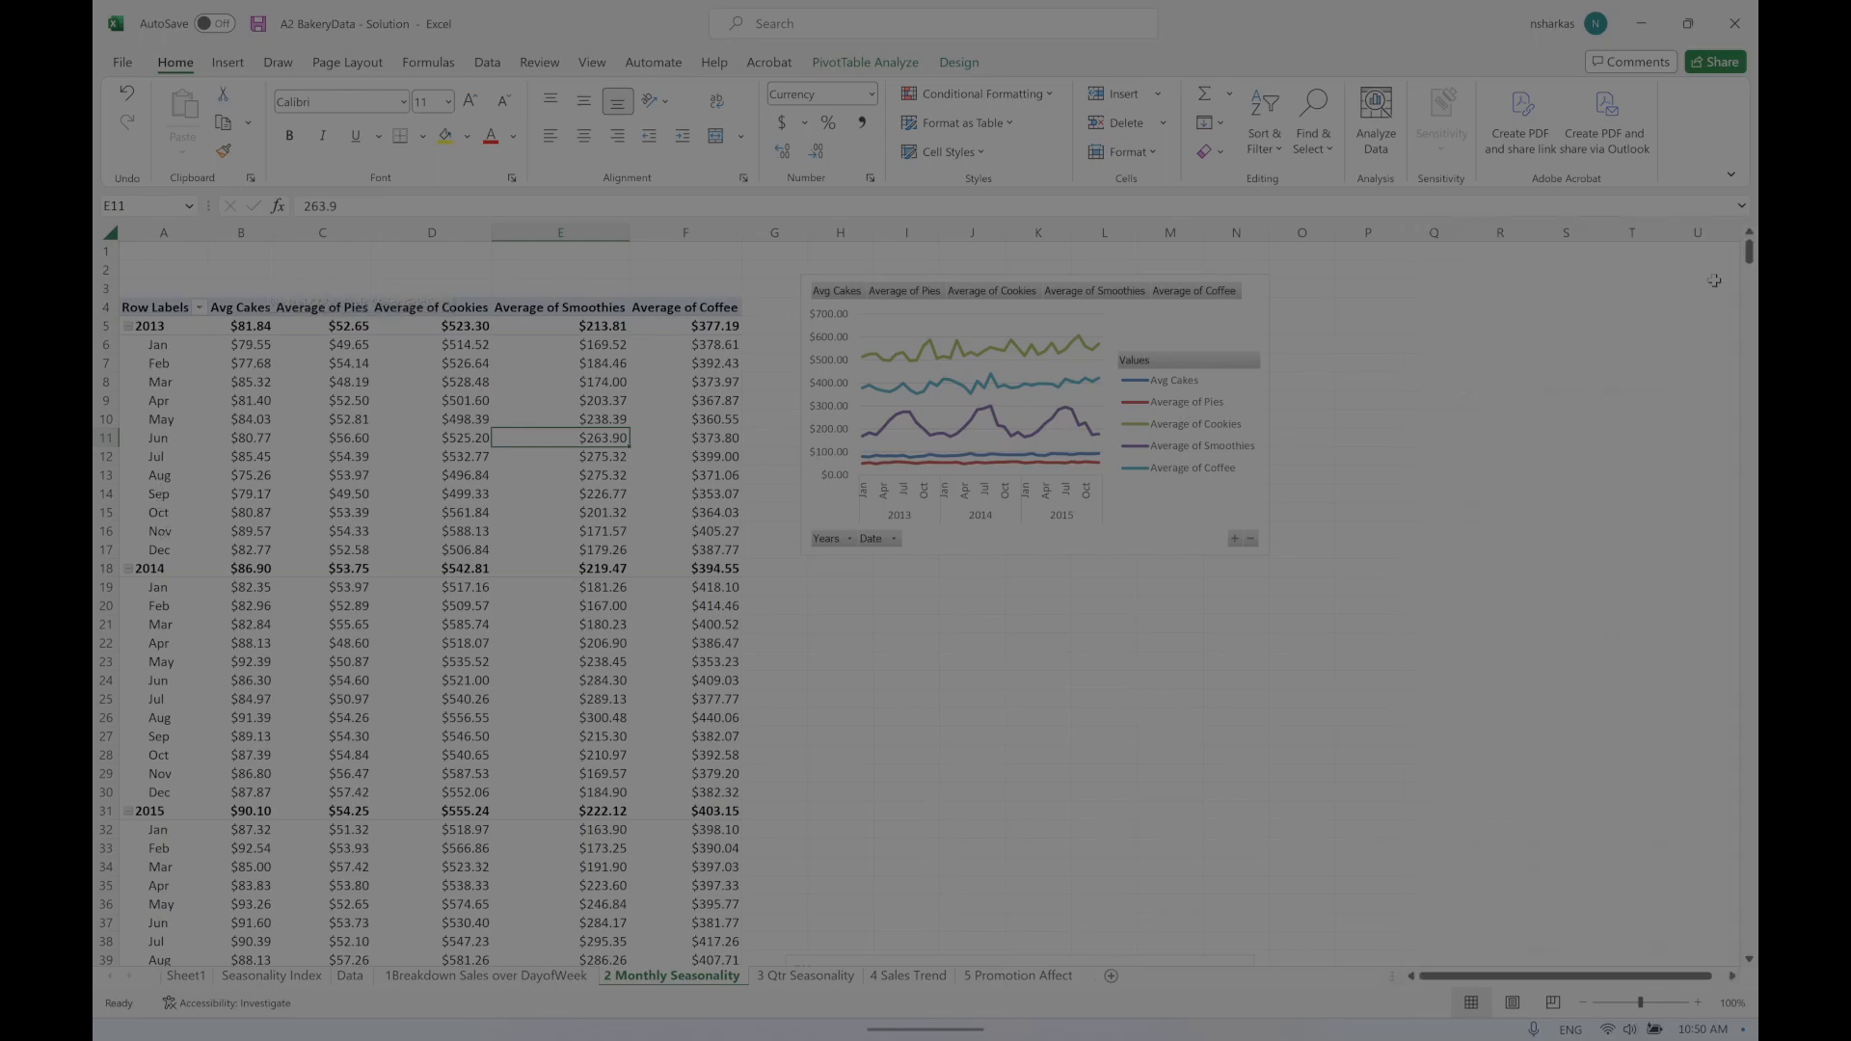
click(1270, 472)
drag(1270, 556, 1710, 585)
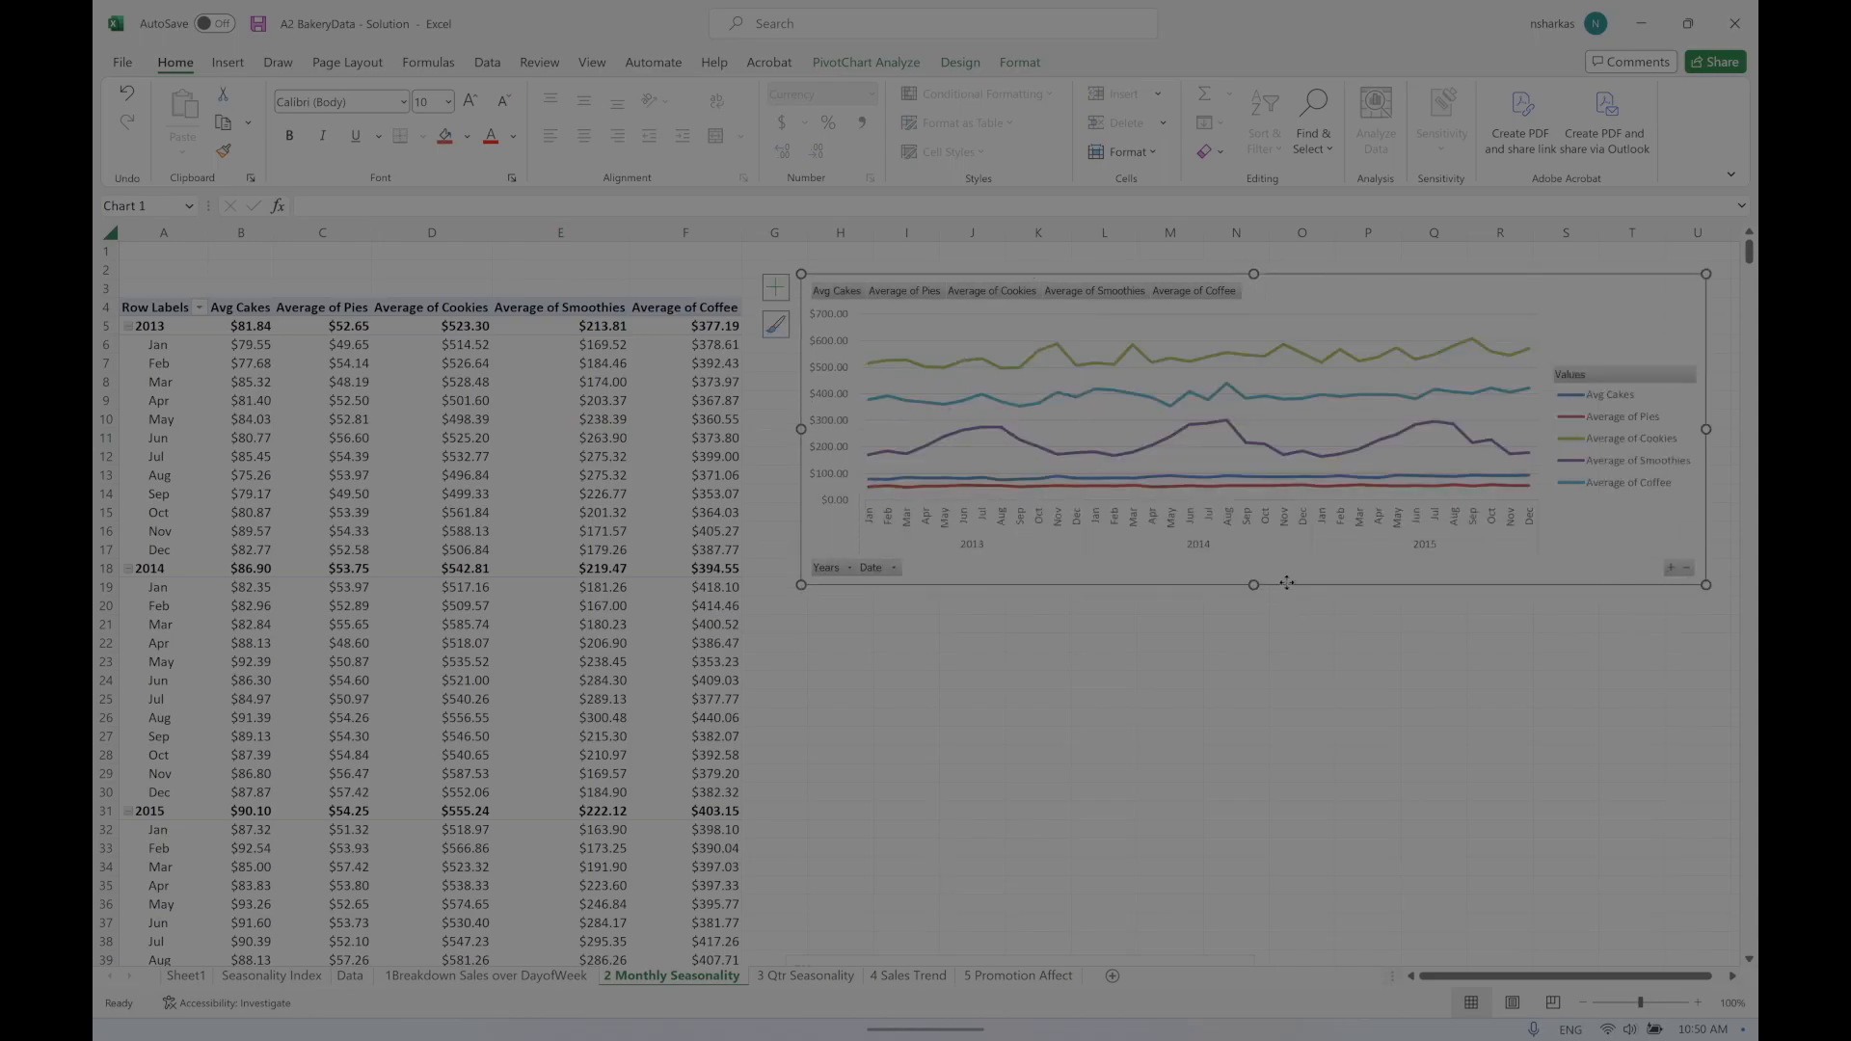
drag(1285, 588, 1269, 695)
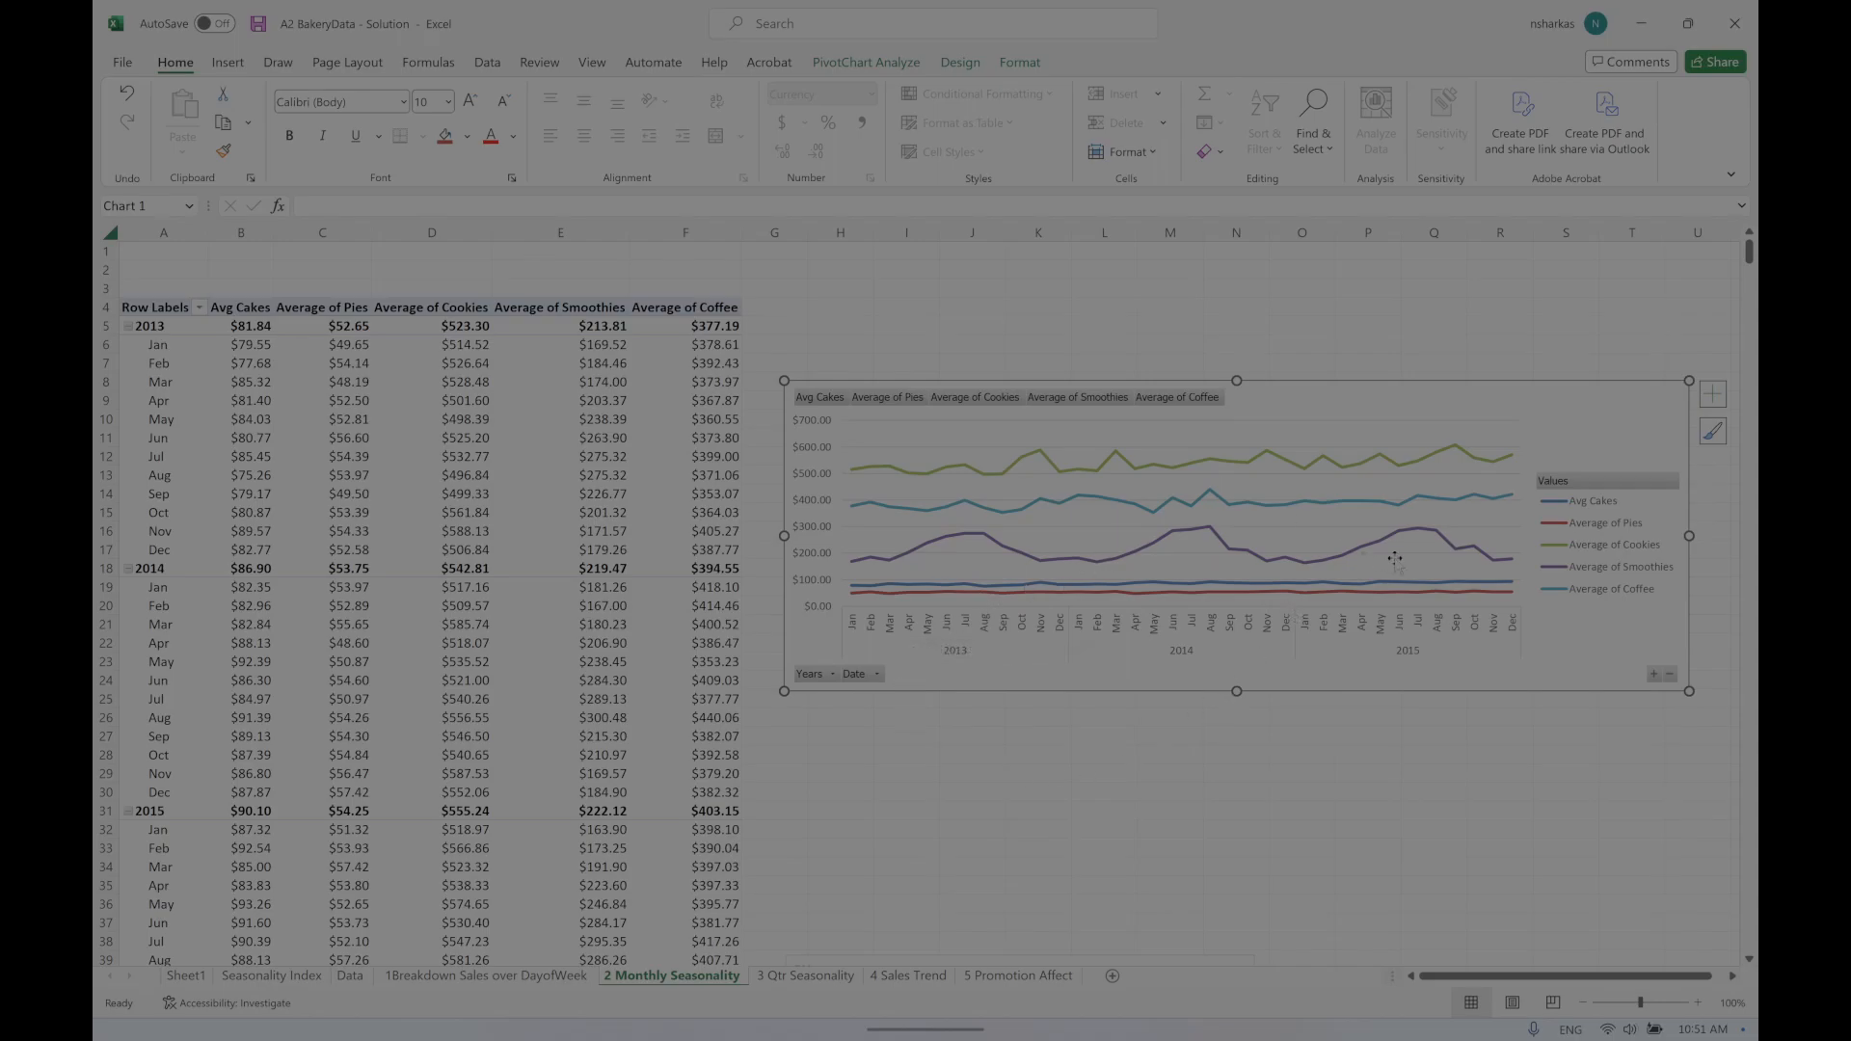
Step: On the 3 Qtr Seasonality sheet, regroup the pivot table's dates by quarters and years only, leaving out months
click(806, 976)
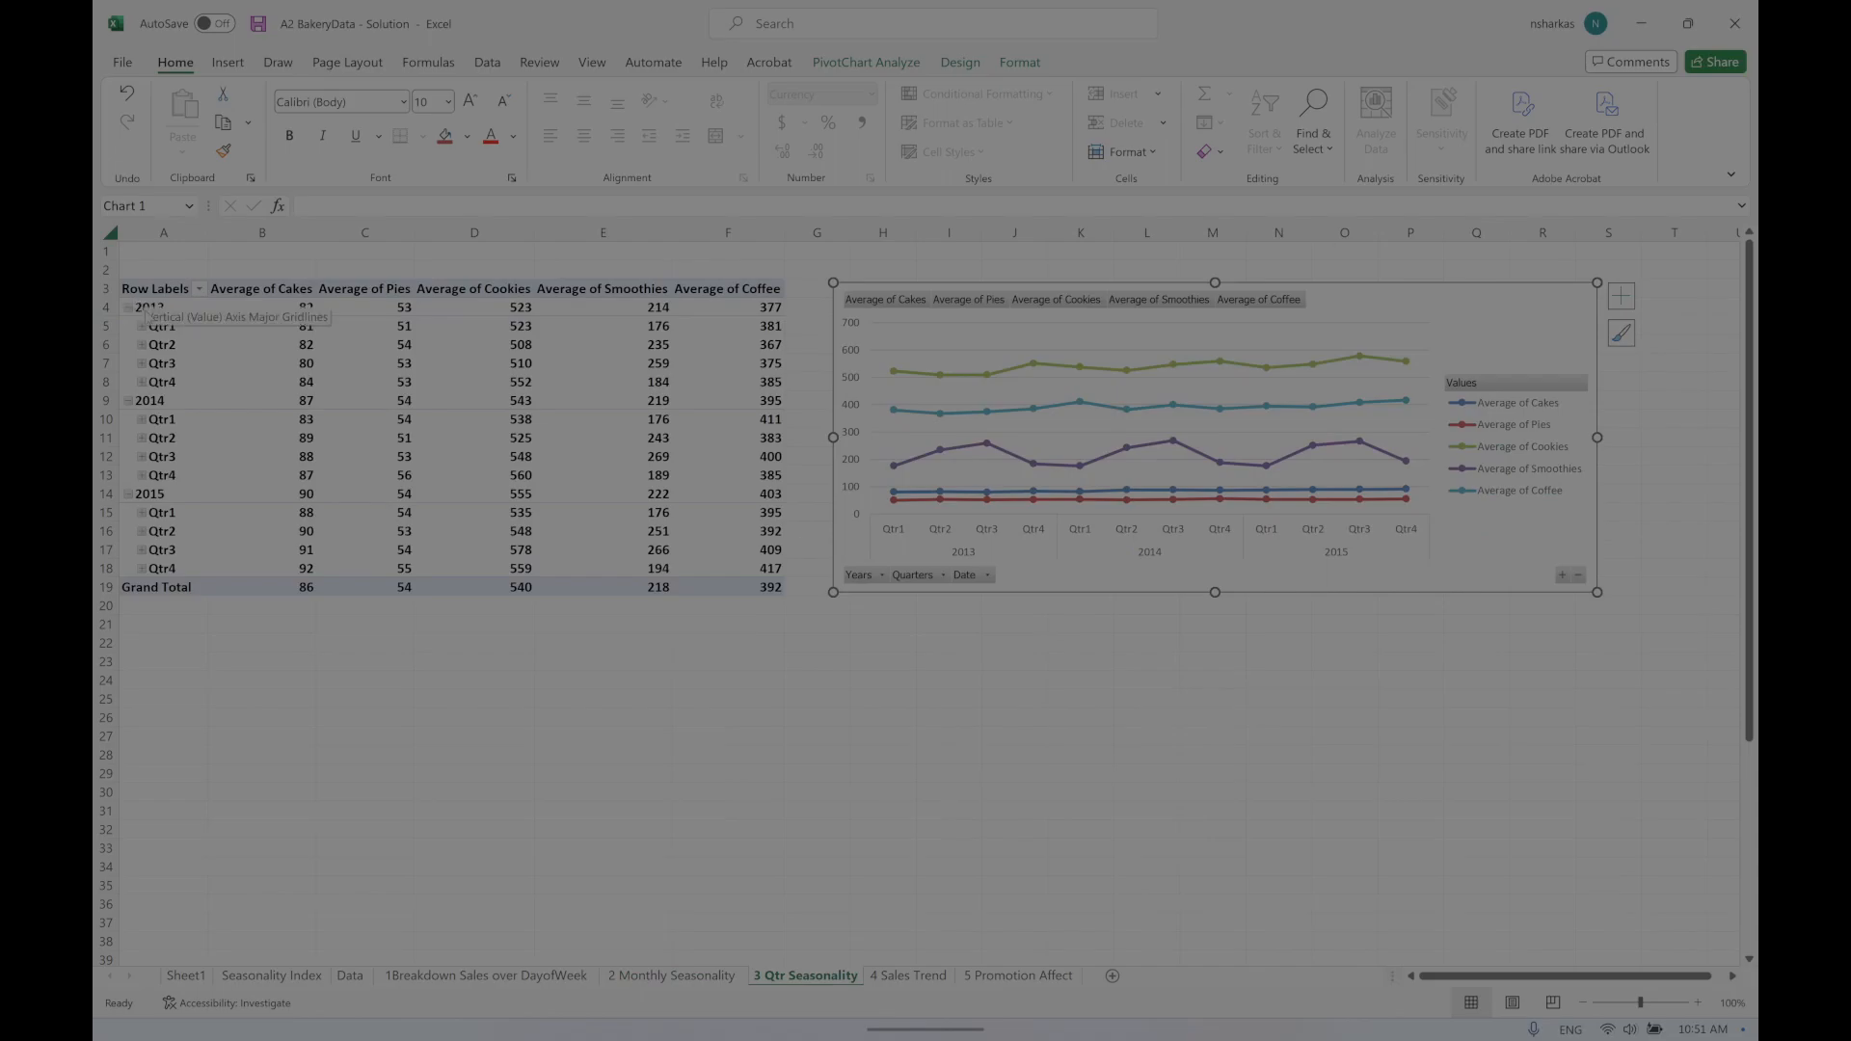
right_click(161, 328)
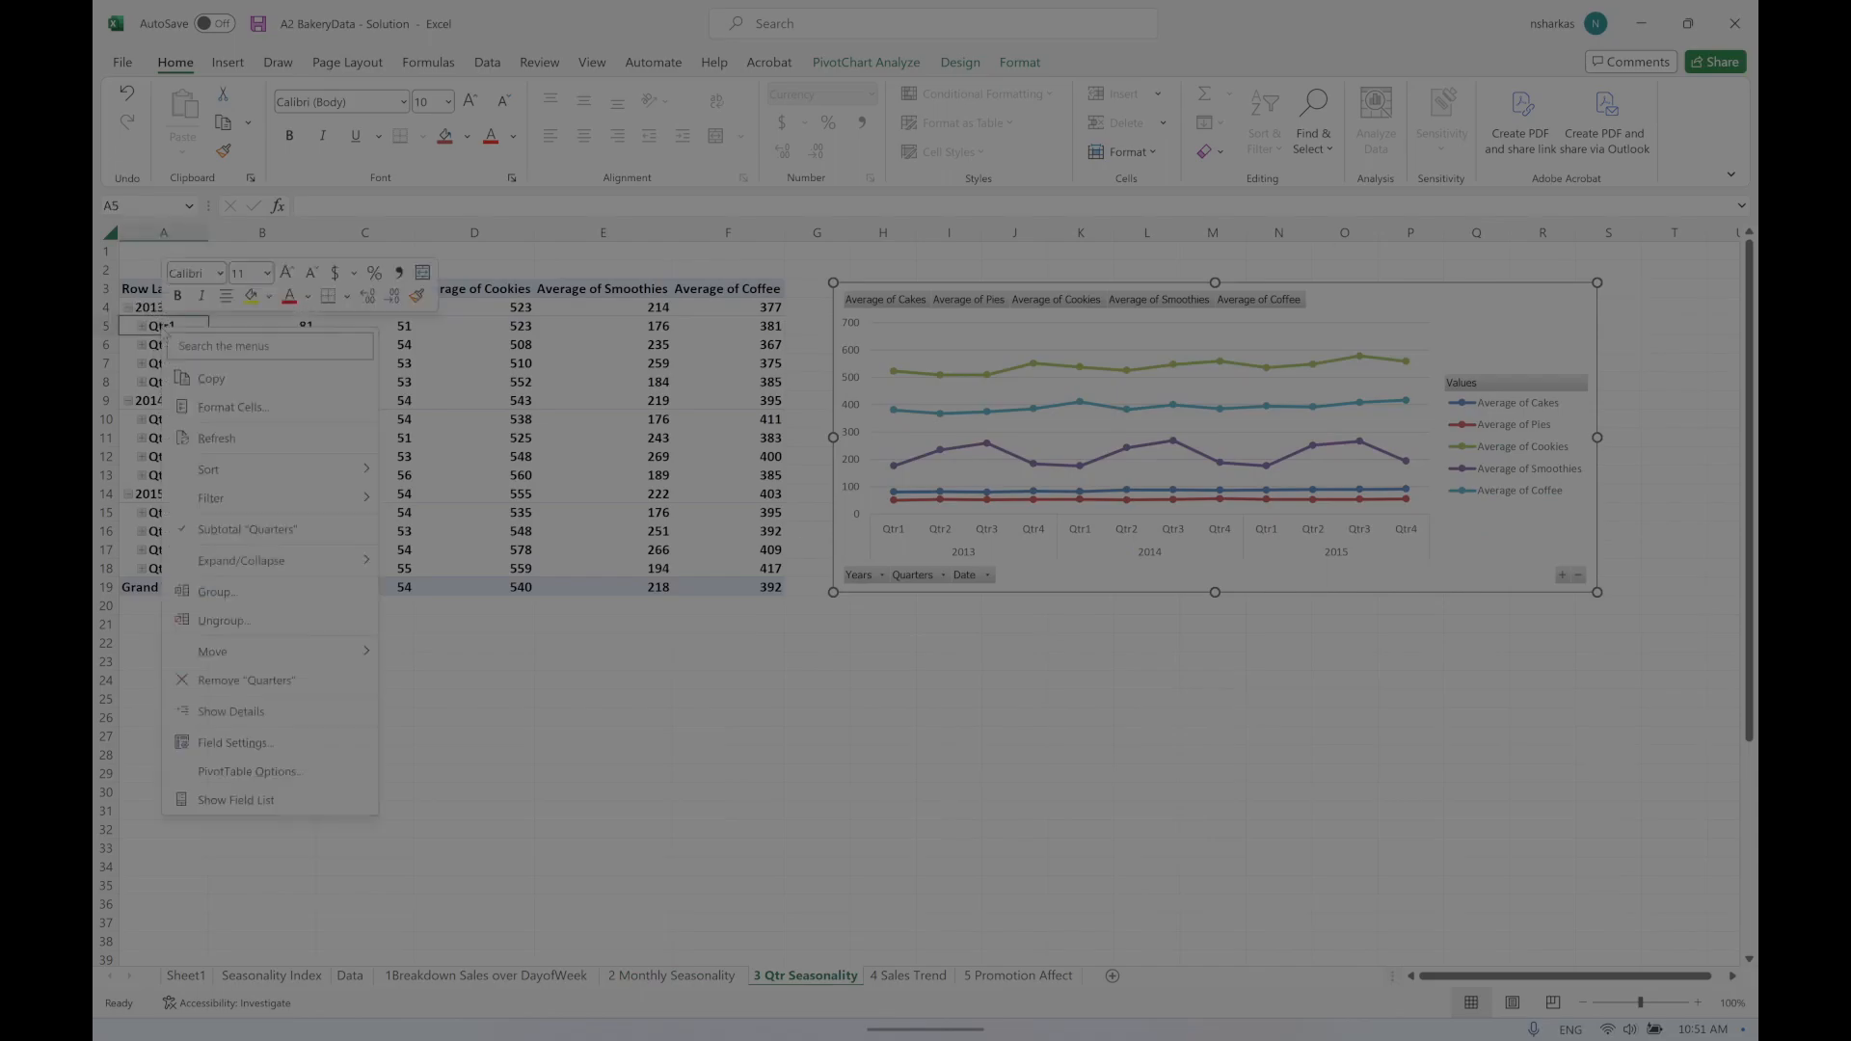
click(219, 597)
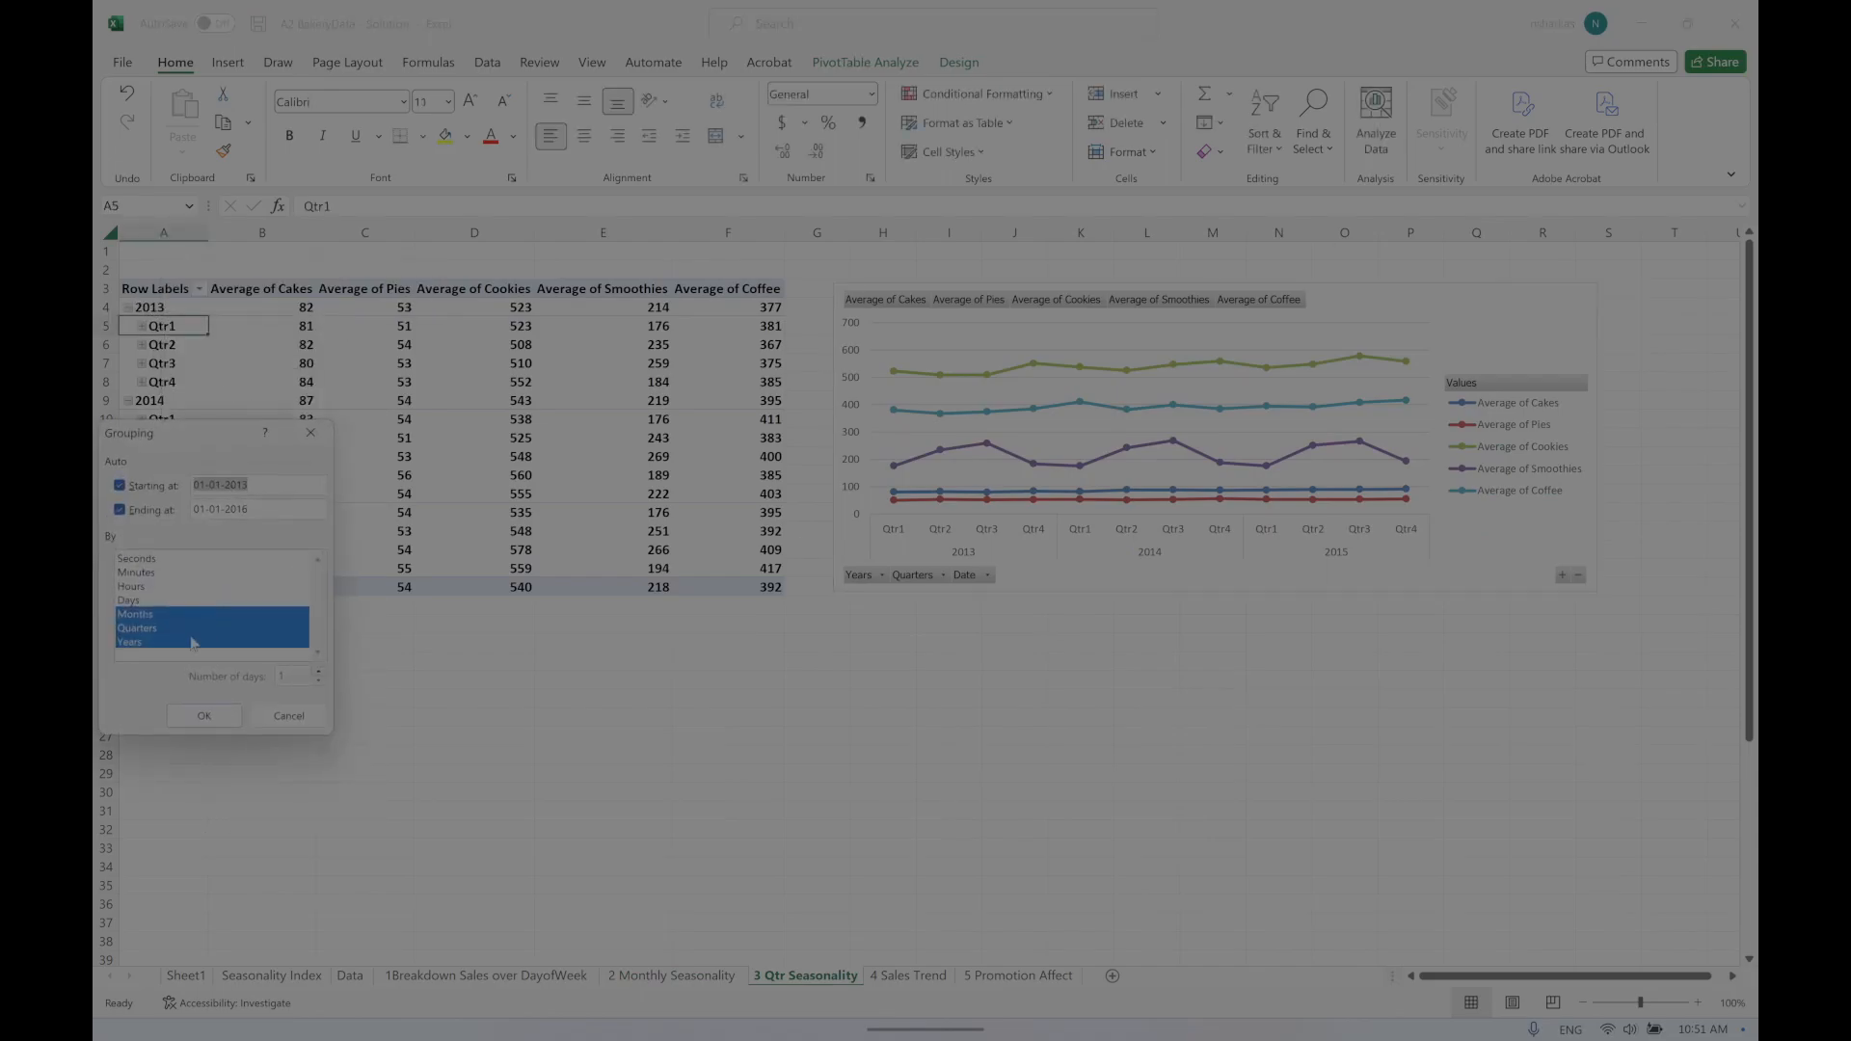
click(146, 615)
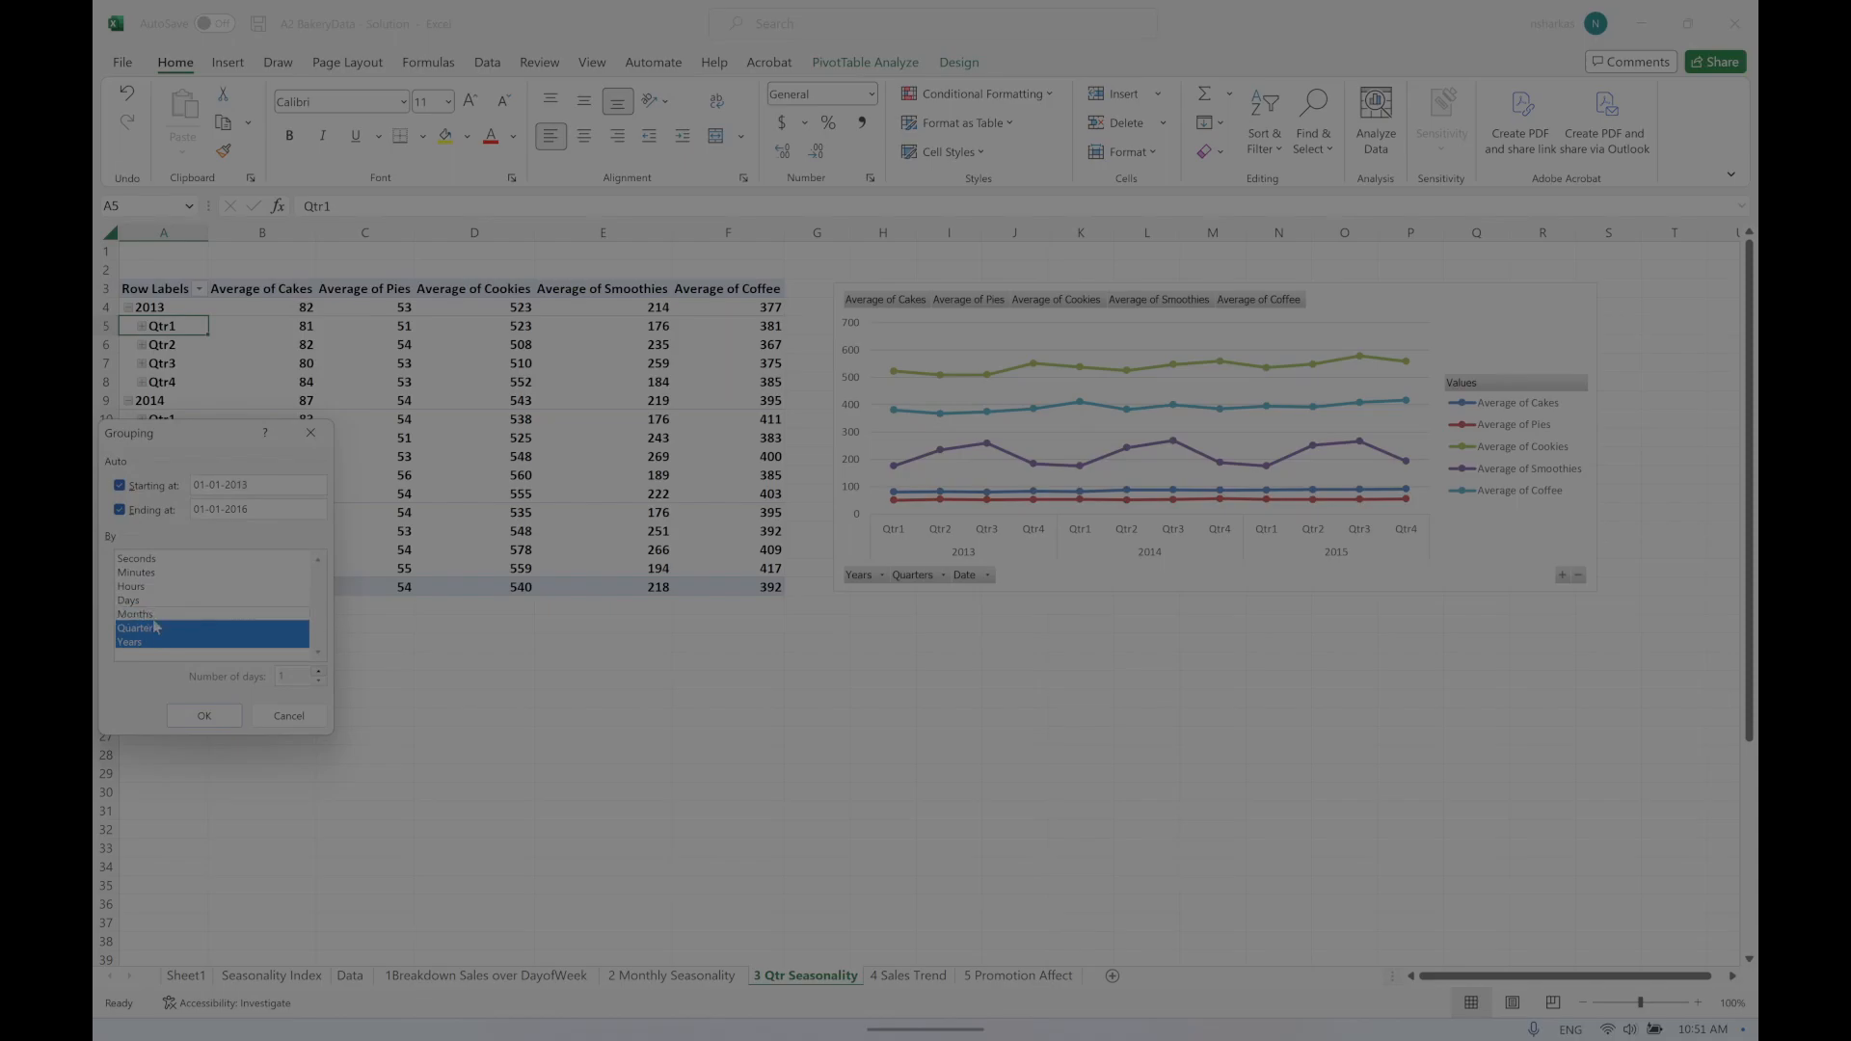
click(205, 715)
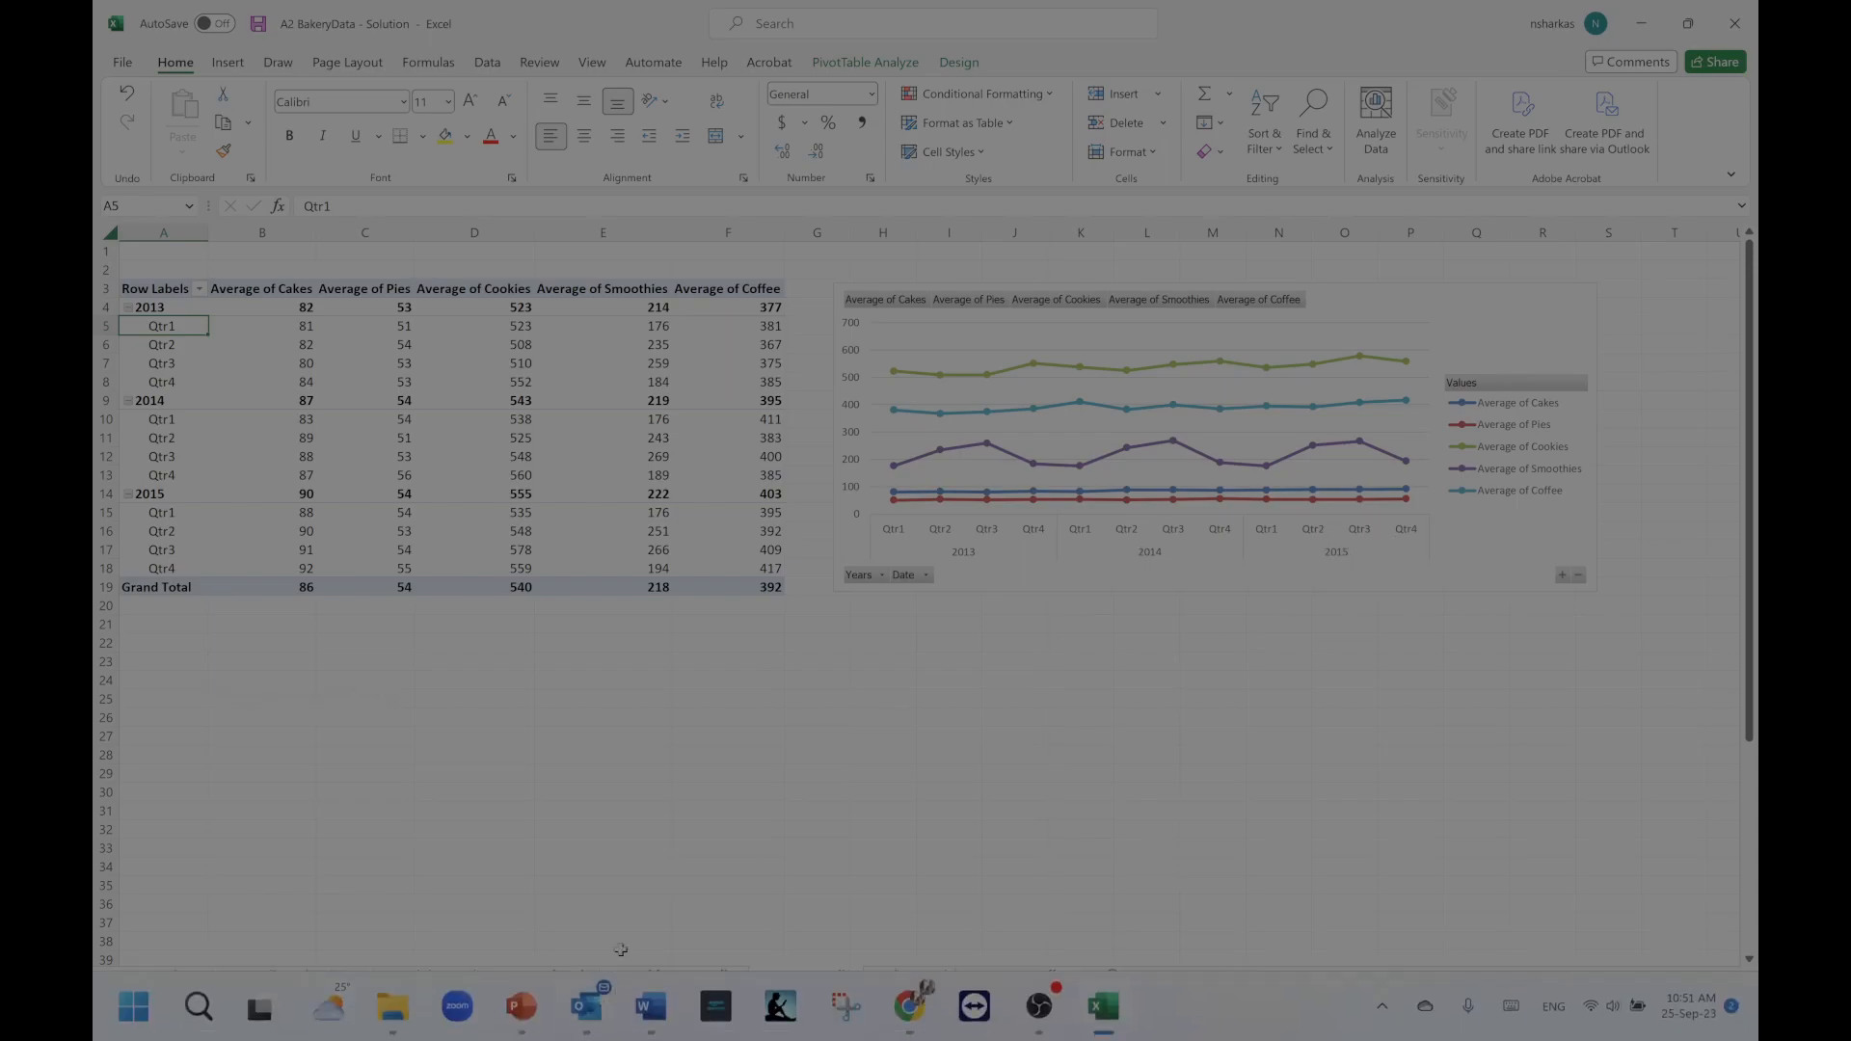
Step: Examine the 2013 to 2015 line chart on the 2 Monthly Seasonality sheet
click(698, 975)
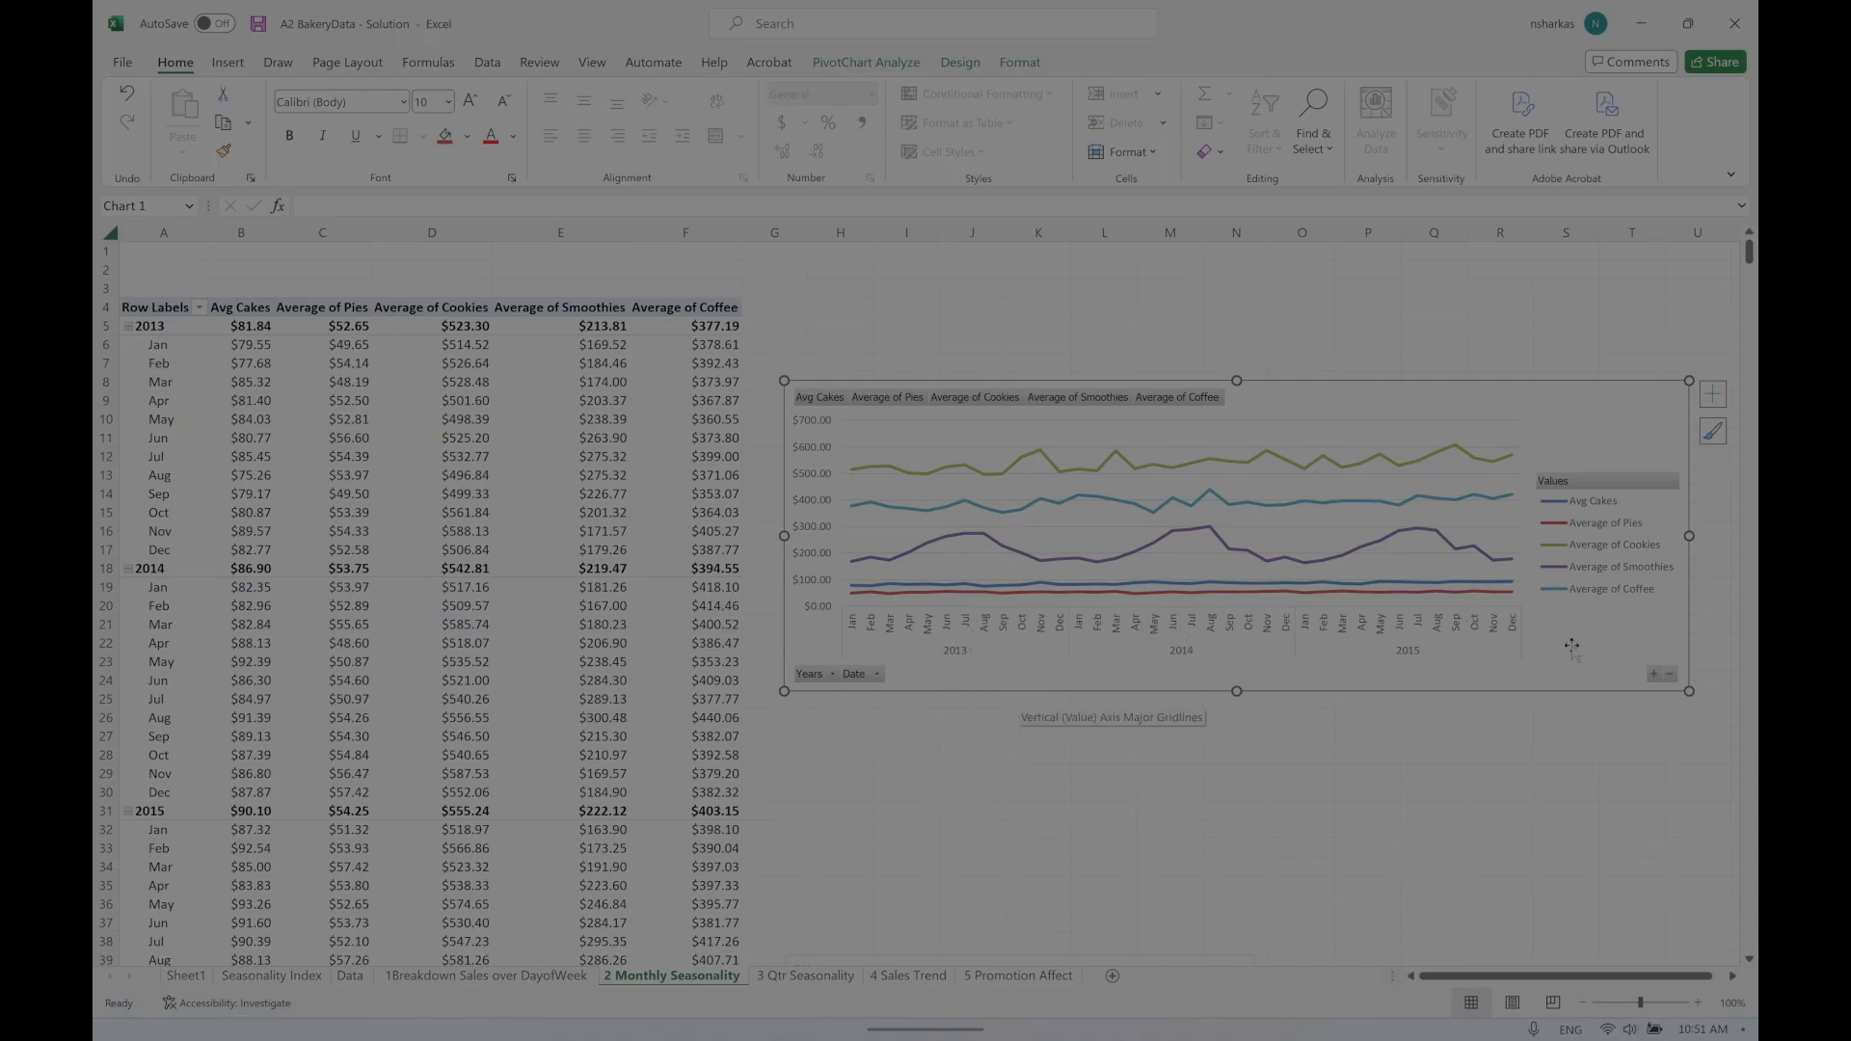
click(811, 884)
click(906, 961)
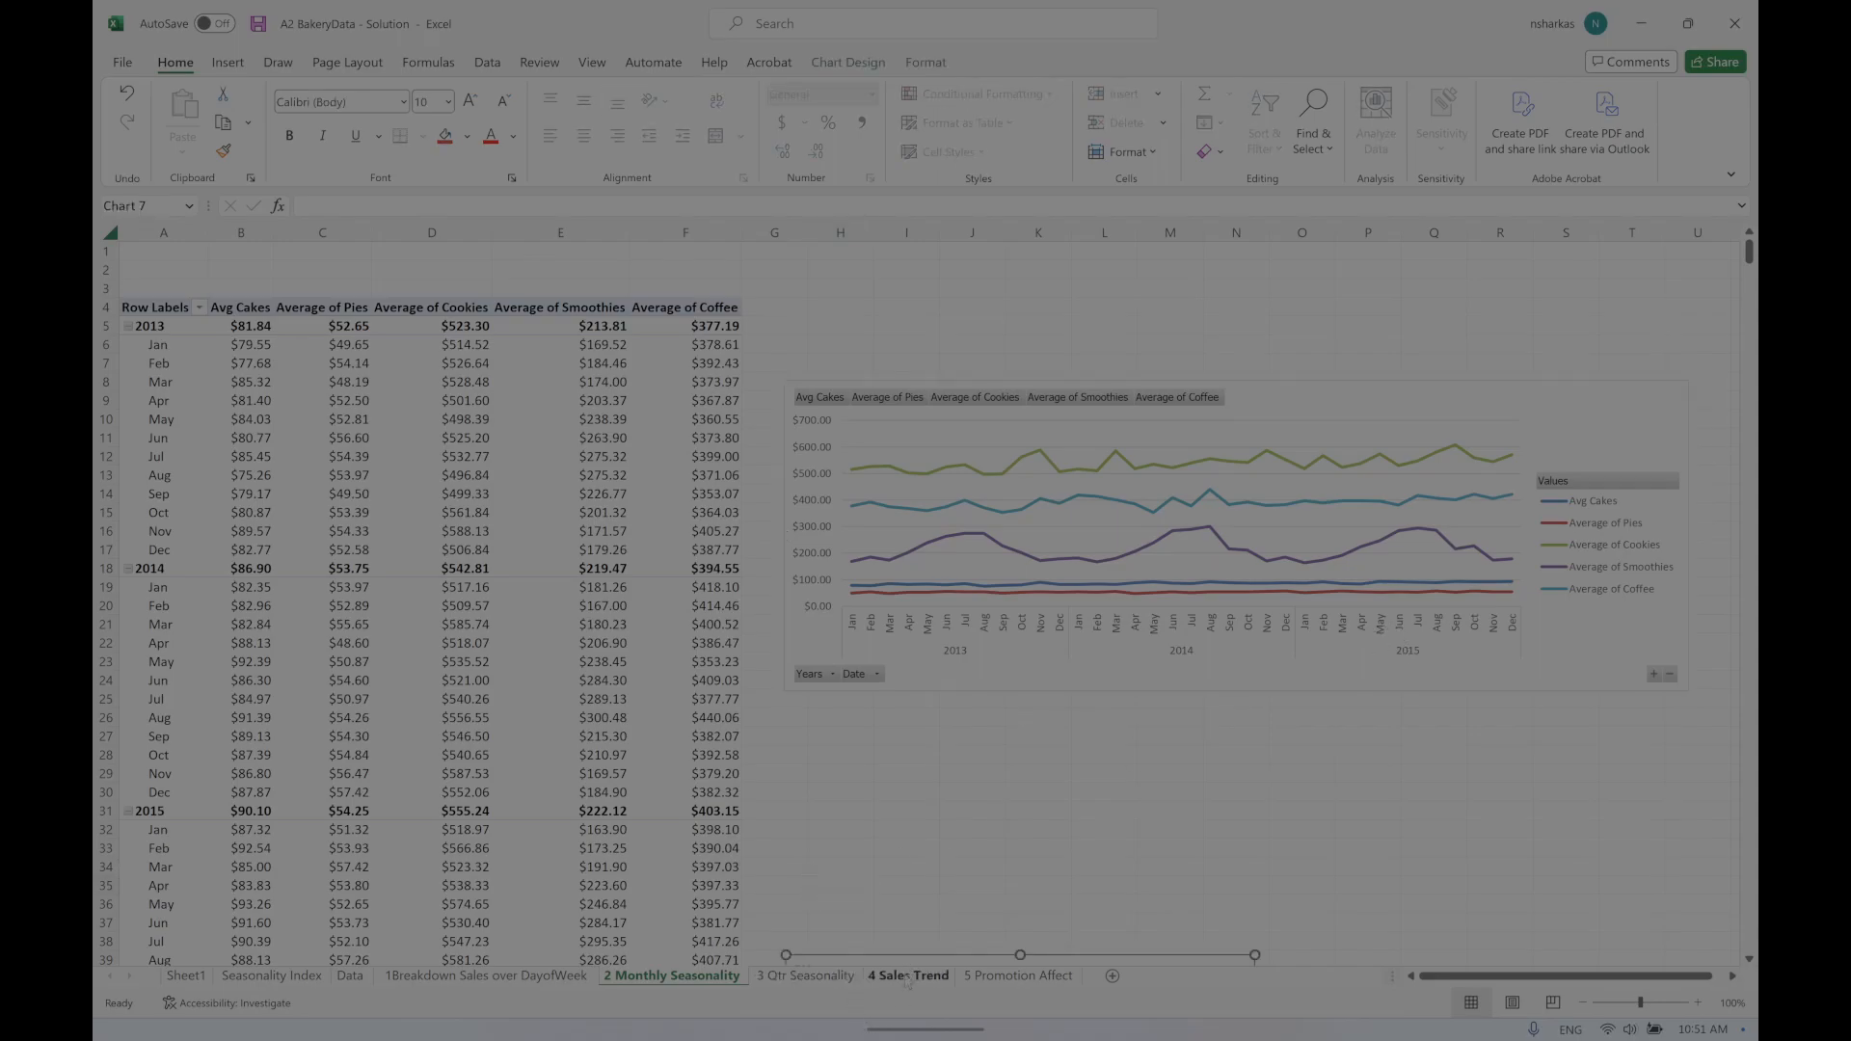
Step: On the 4 Sales Trend sheet, regroup the pivot table's dates by years only, leaving out months and quarters
click(906, 978)
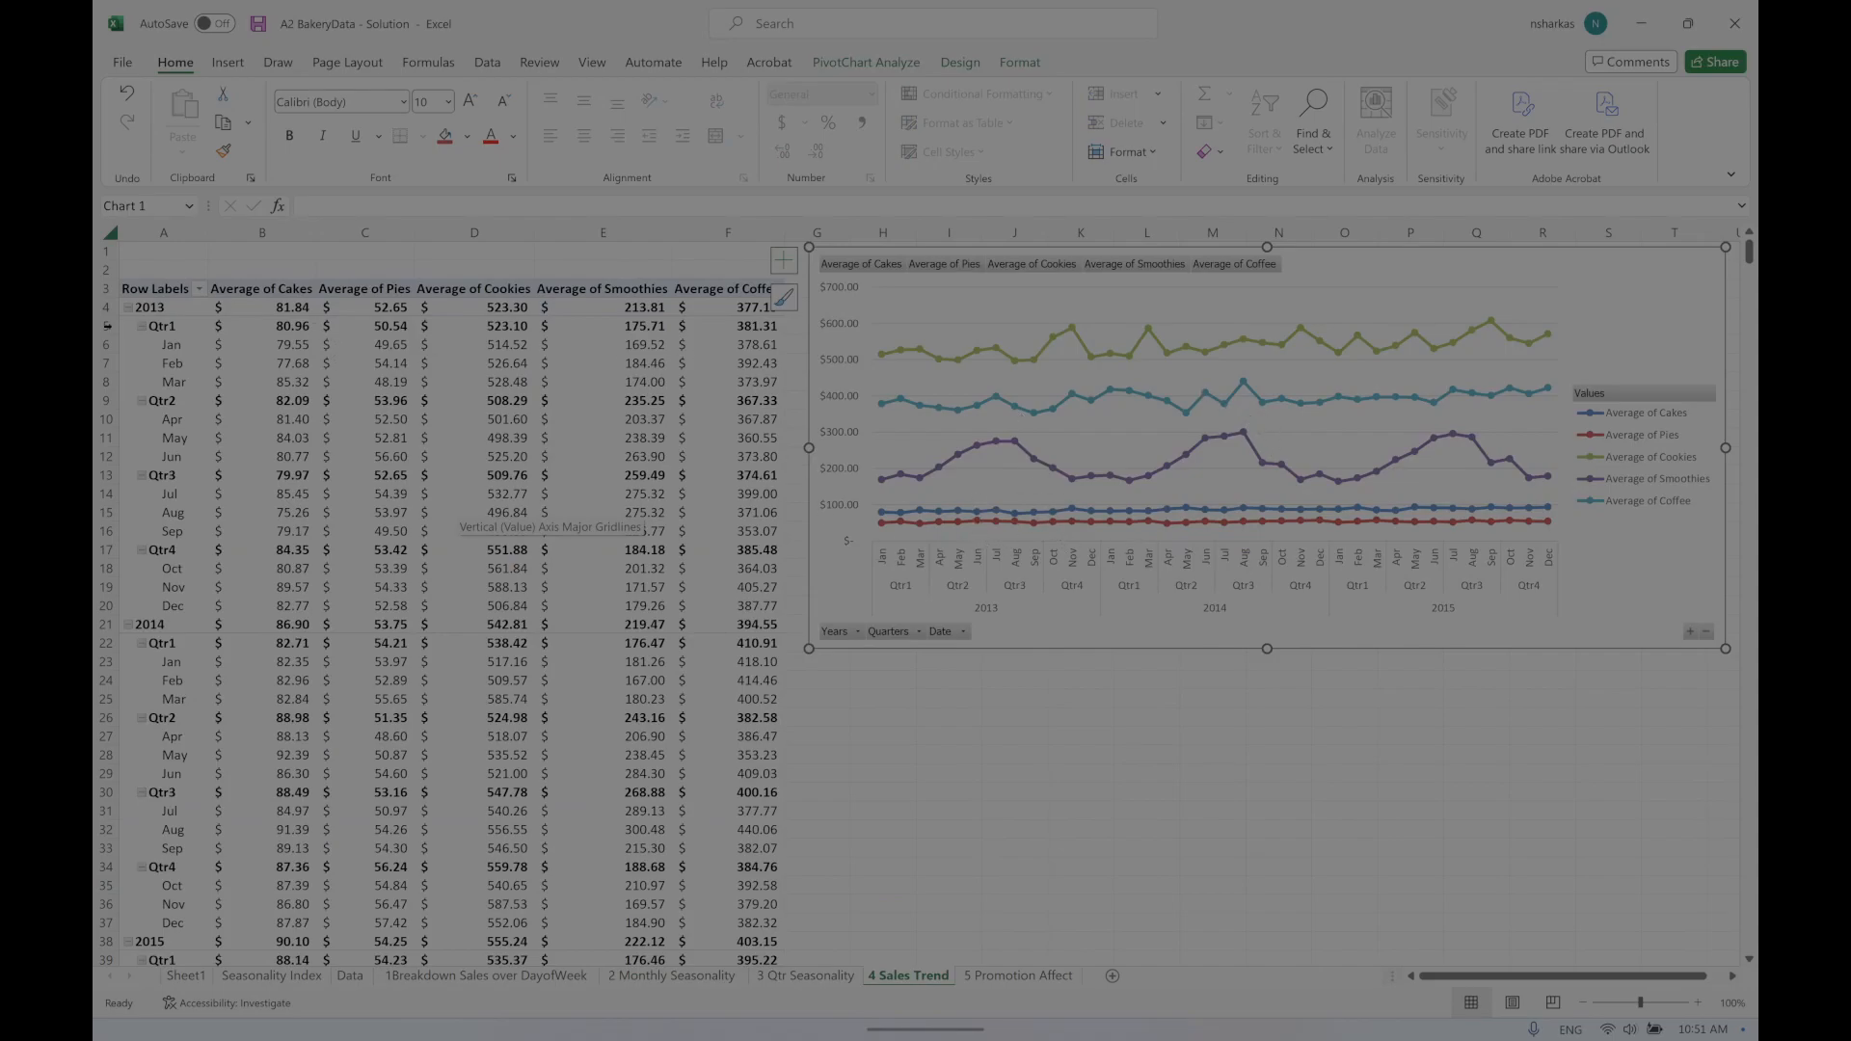
right_click(157, 308)
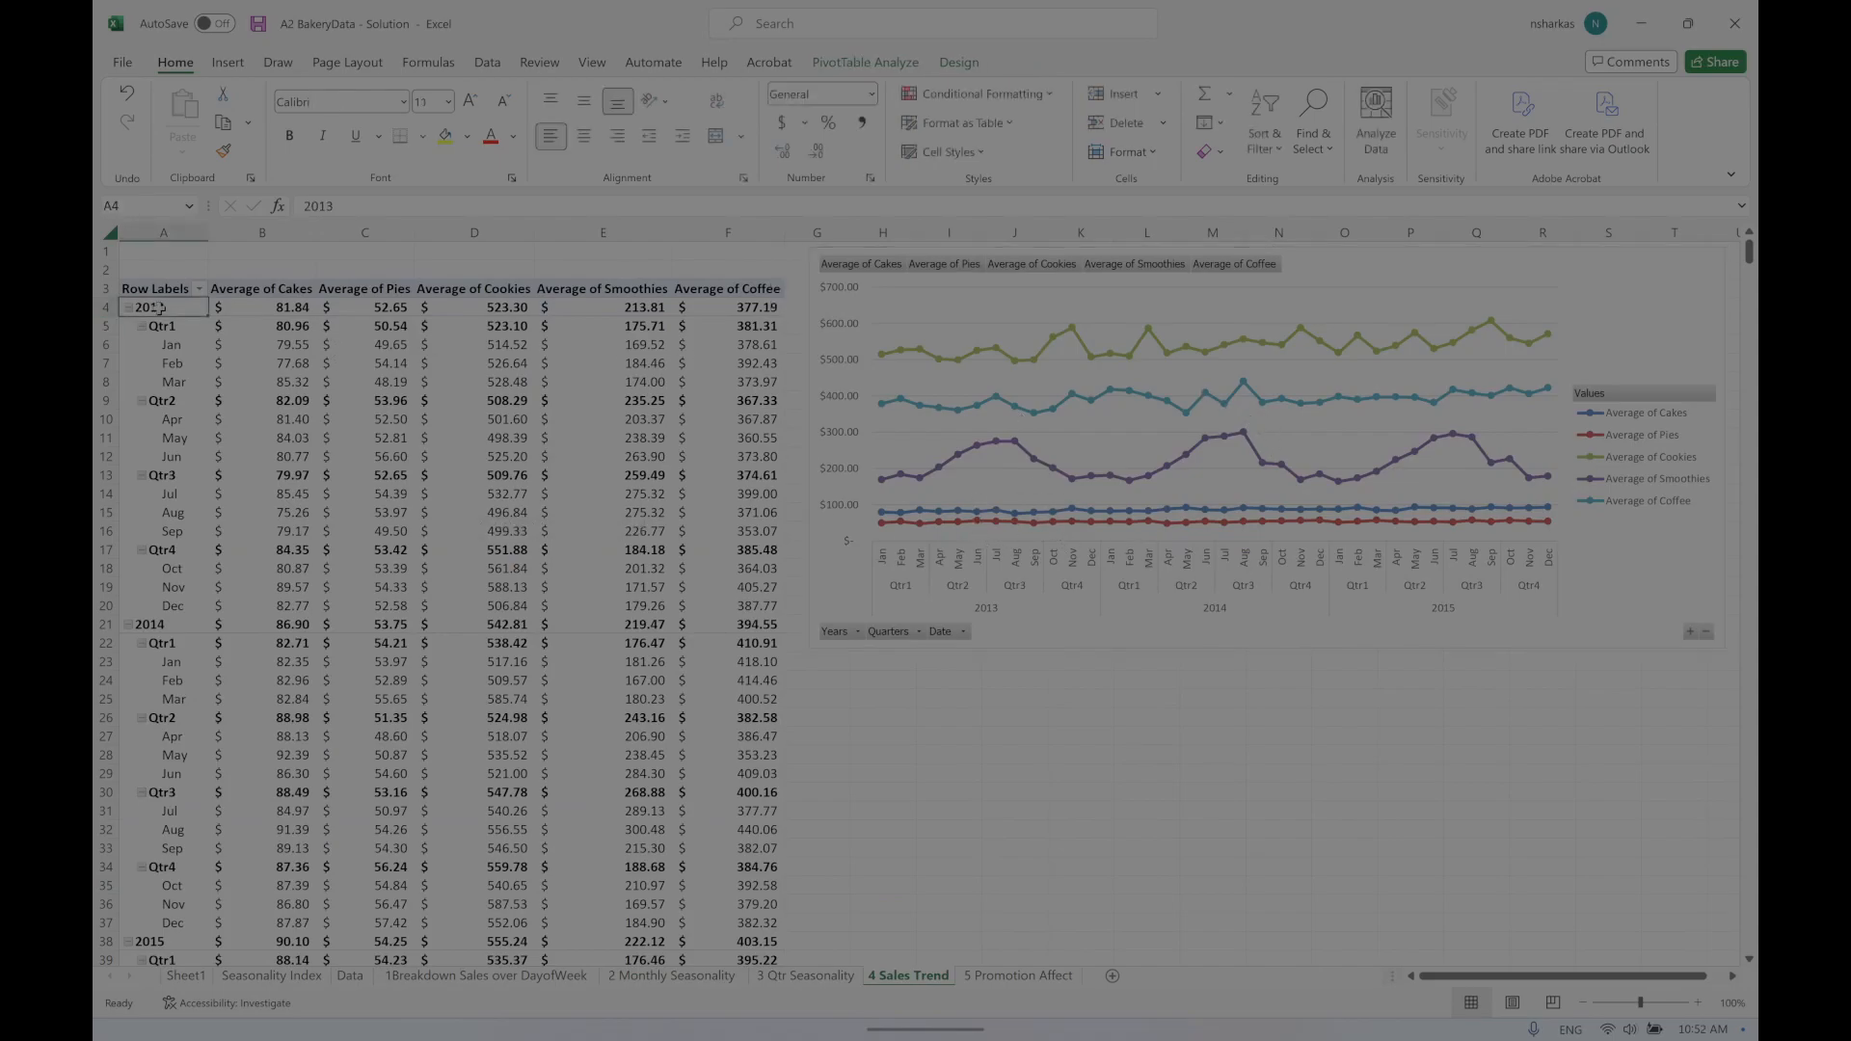
click(220, 573)
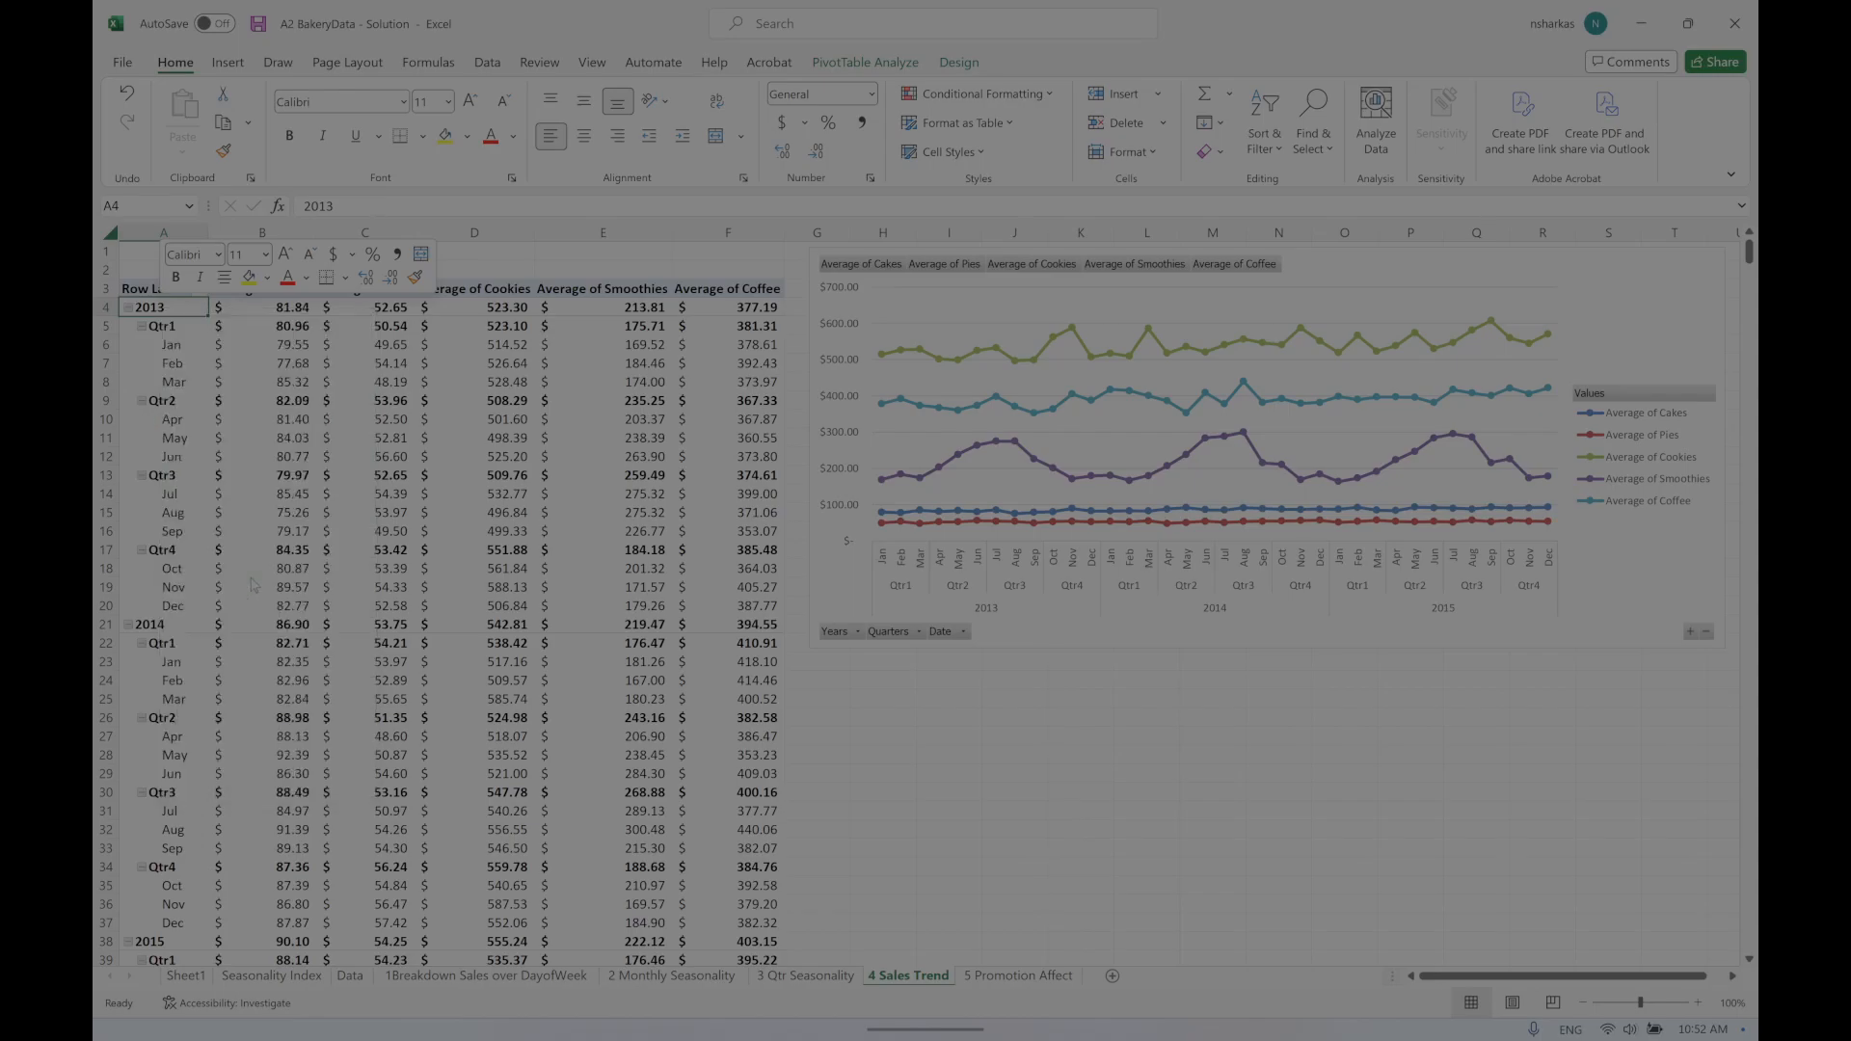
click(175, 616)
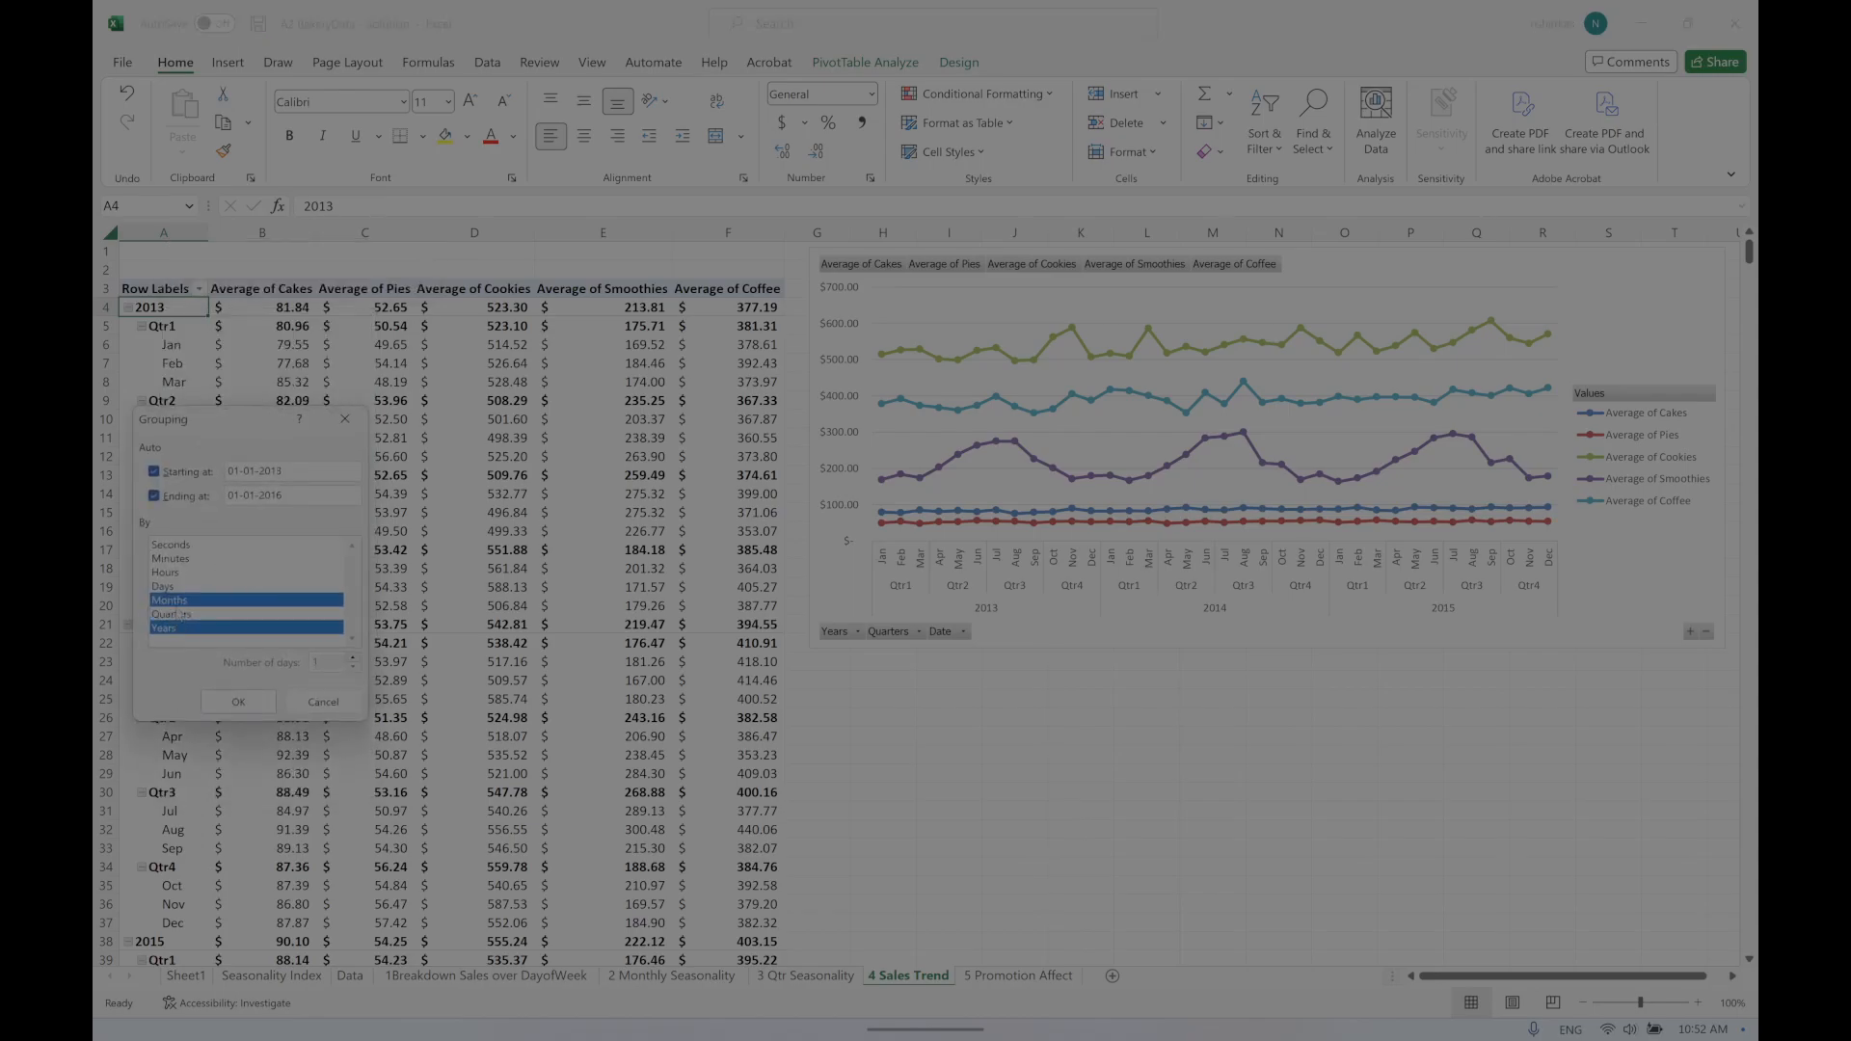
click(177, 601)
click(239, 703)
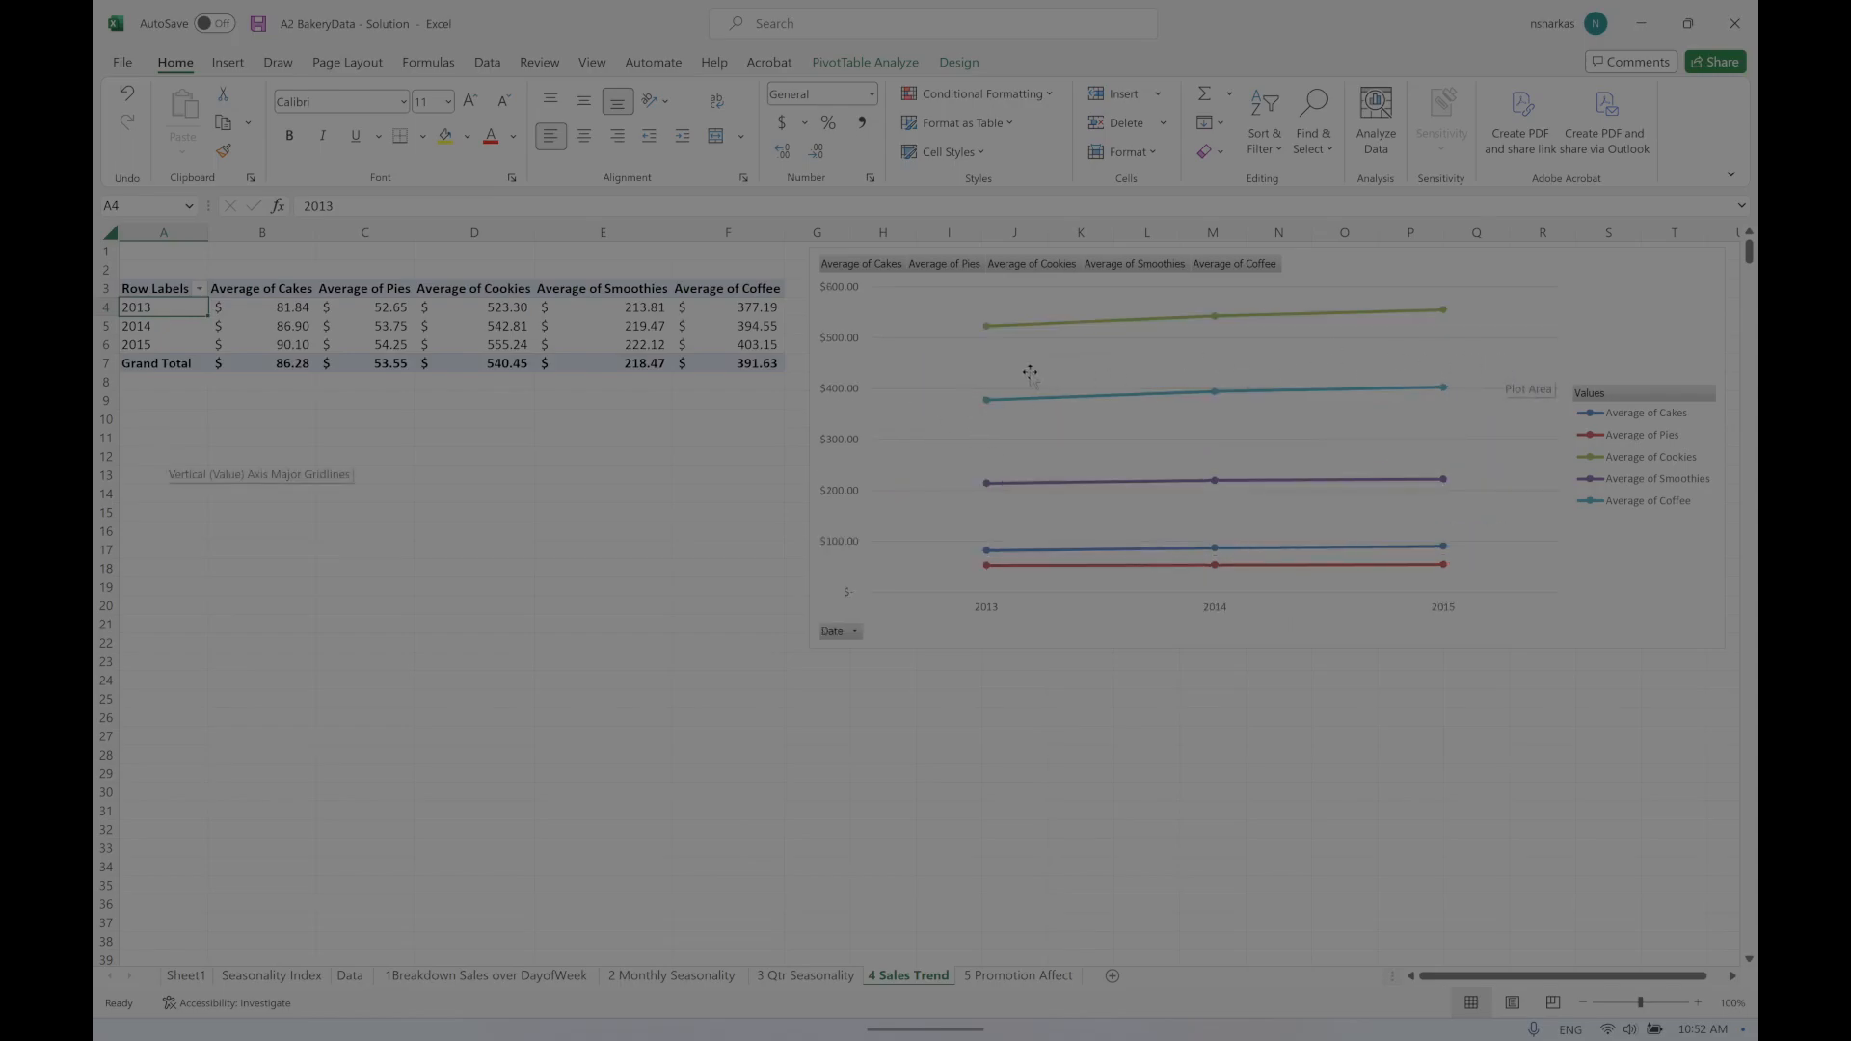
Step: Move the yearly sales trend chart down below the level of the pivot table and deselect it
drag(1387, 249, 1376, 370)
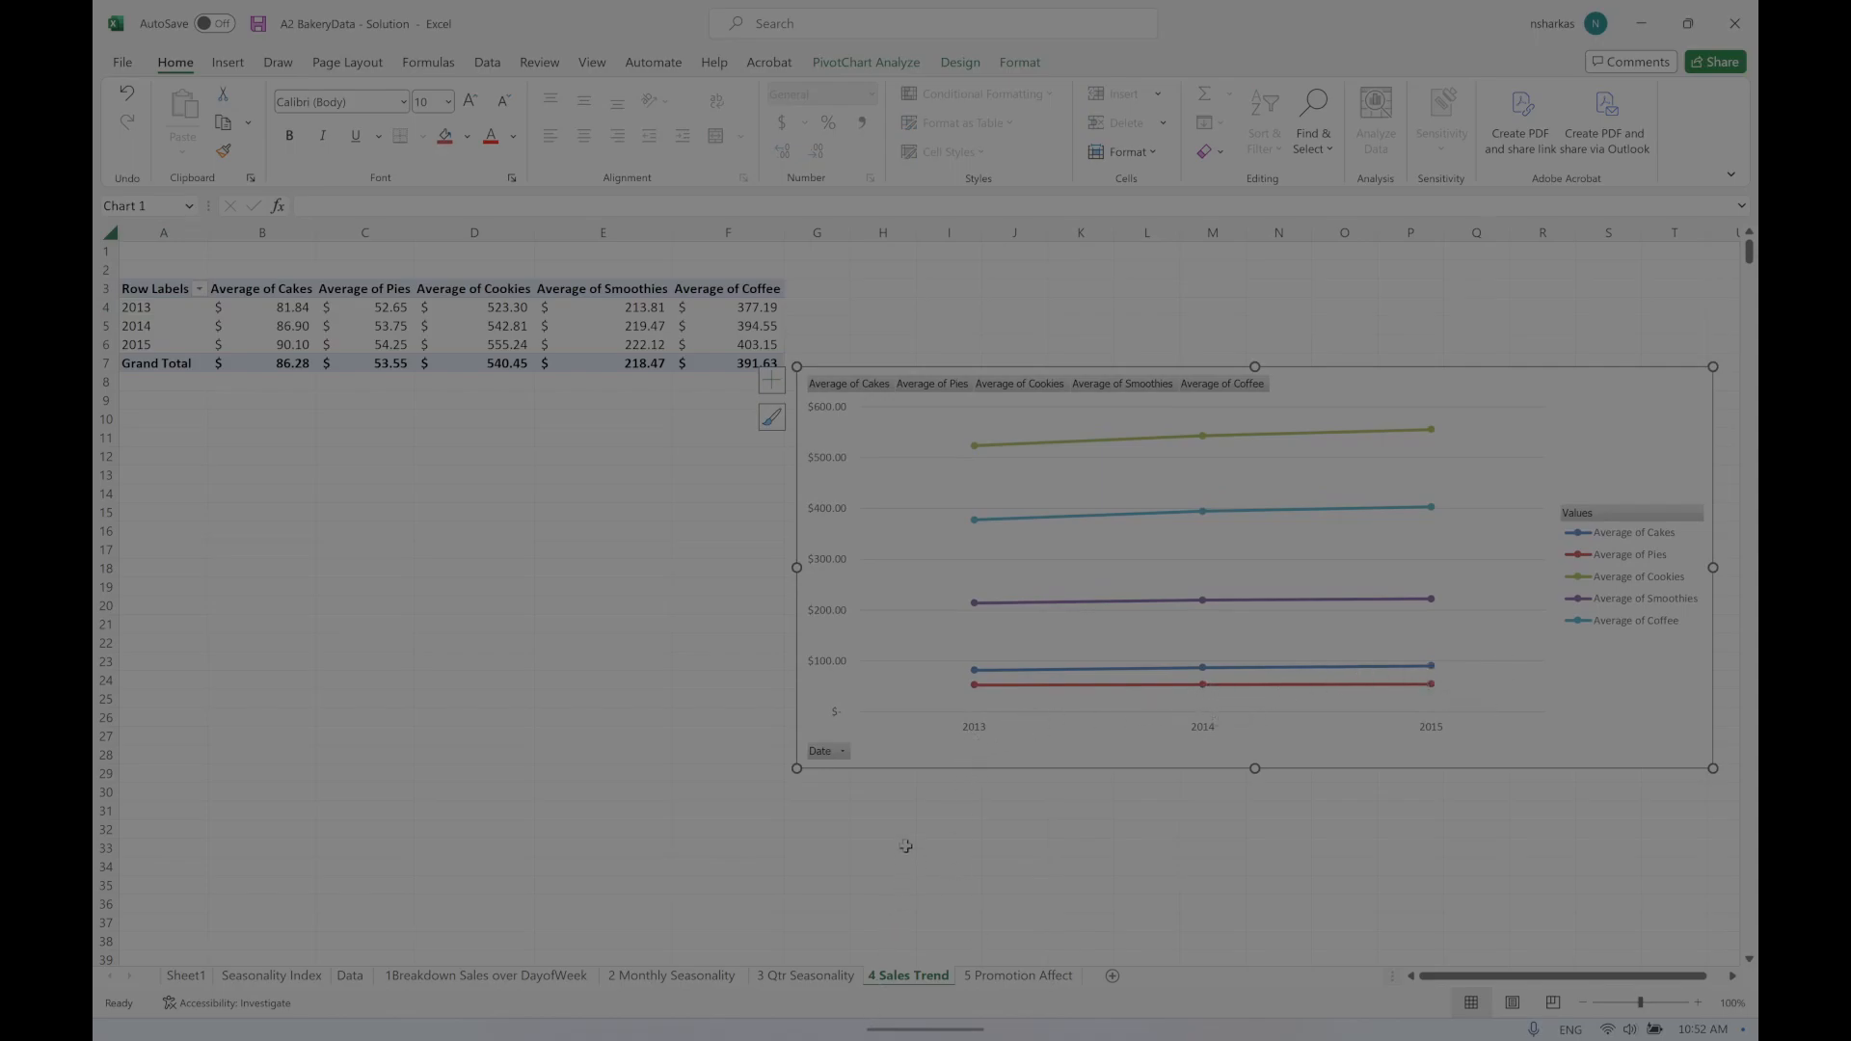
click(831, 845)
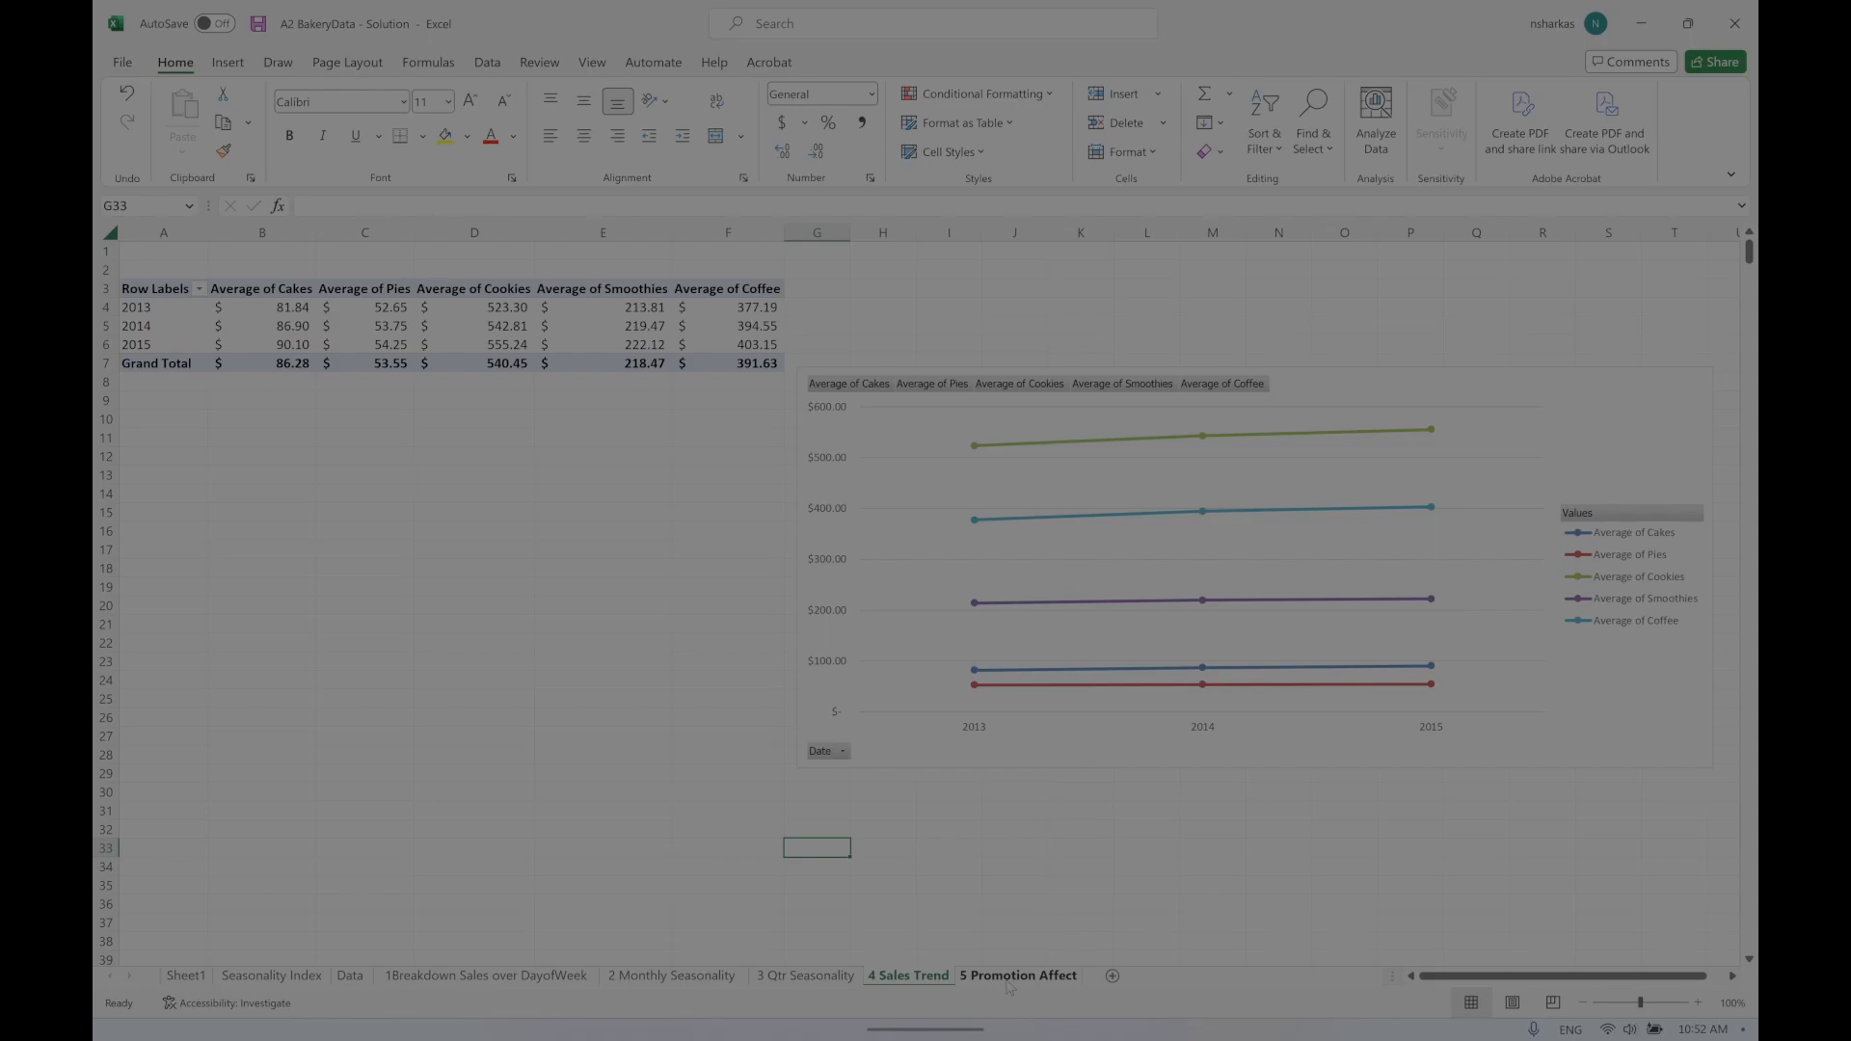
click(1032, 861)
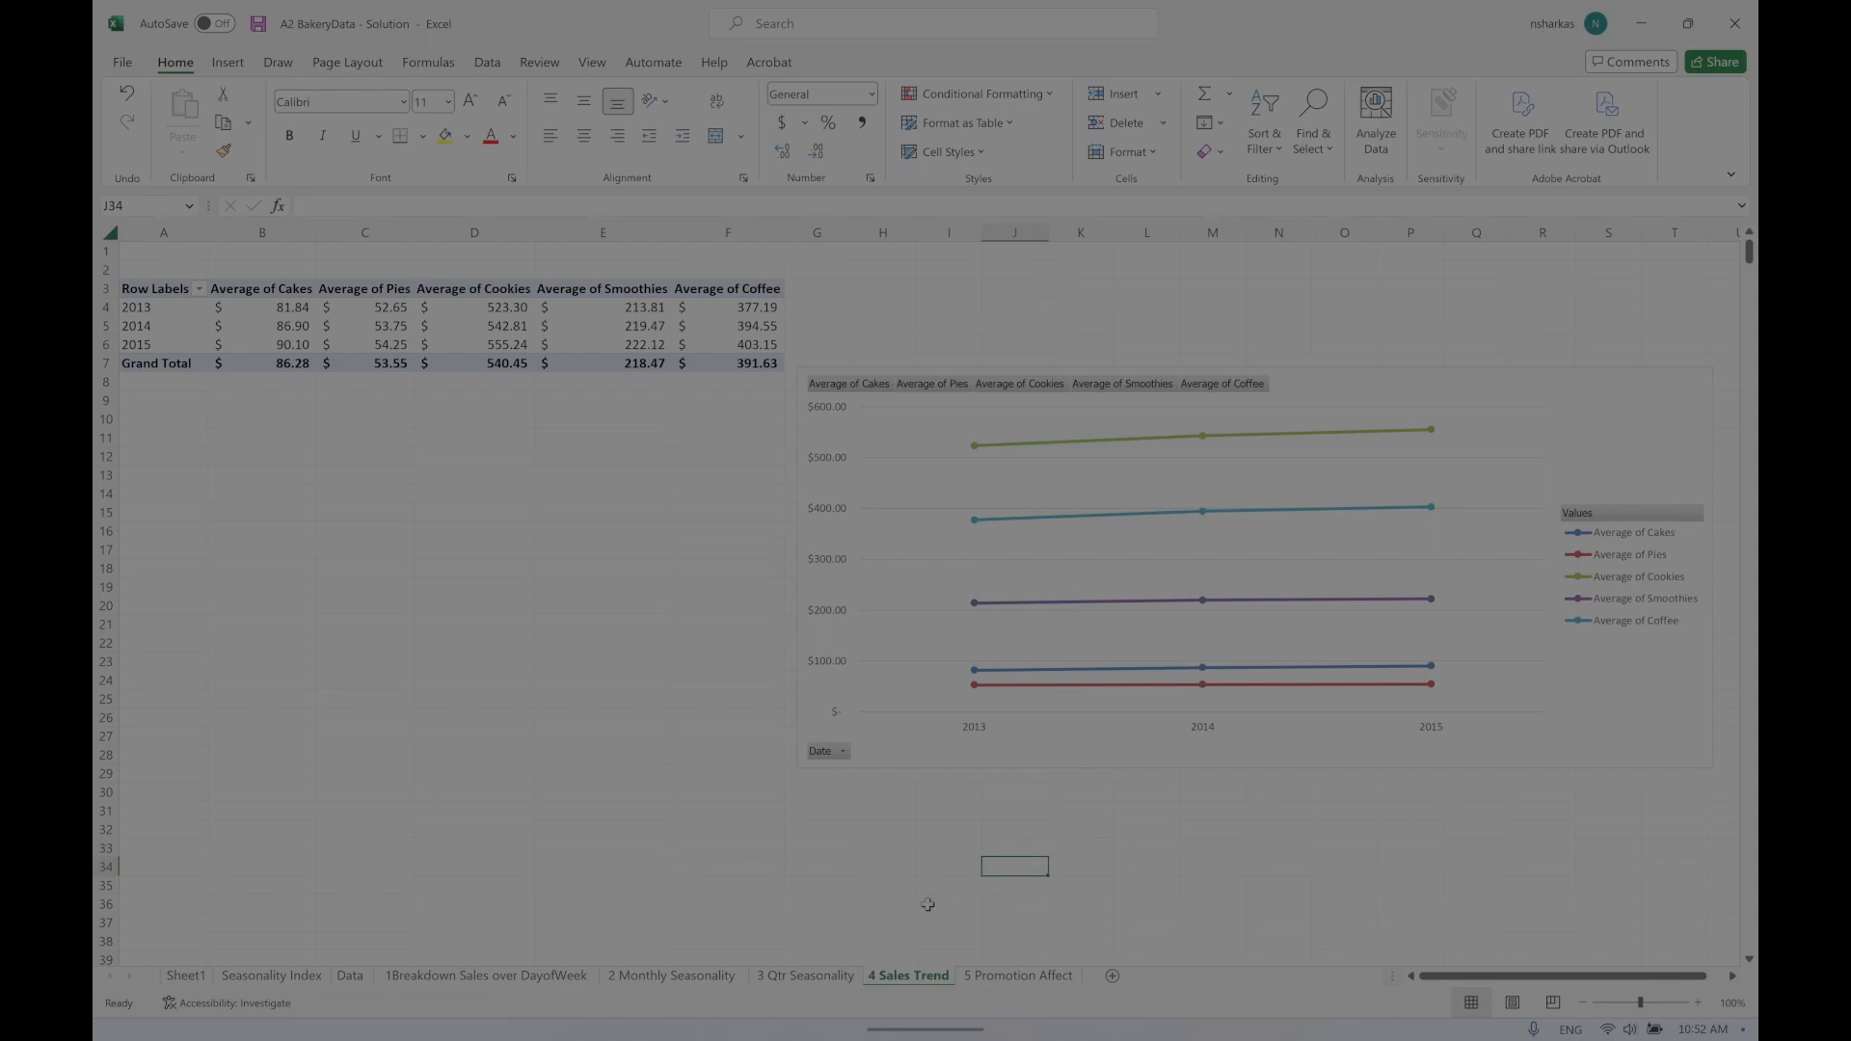
Step: Check the Data sheet, then format the 2013 averages on the day-of-week breakdown sheet as dollar Accounting values with two decimals
click(304, 976)
click(343, 974)
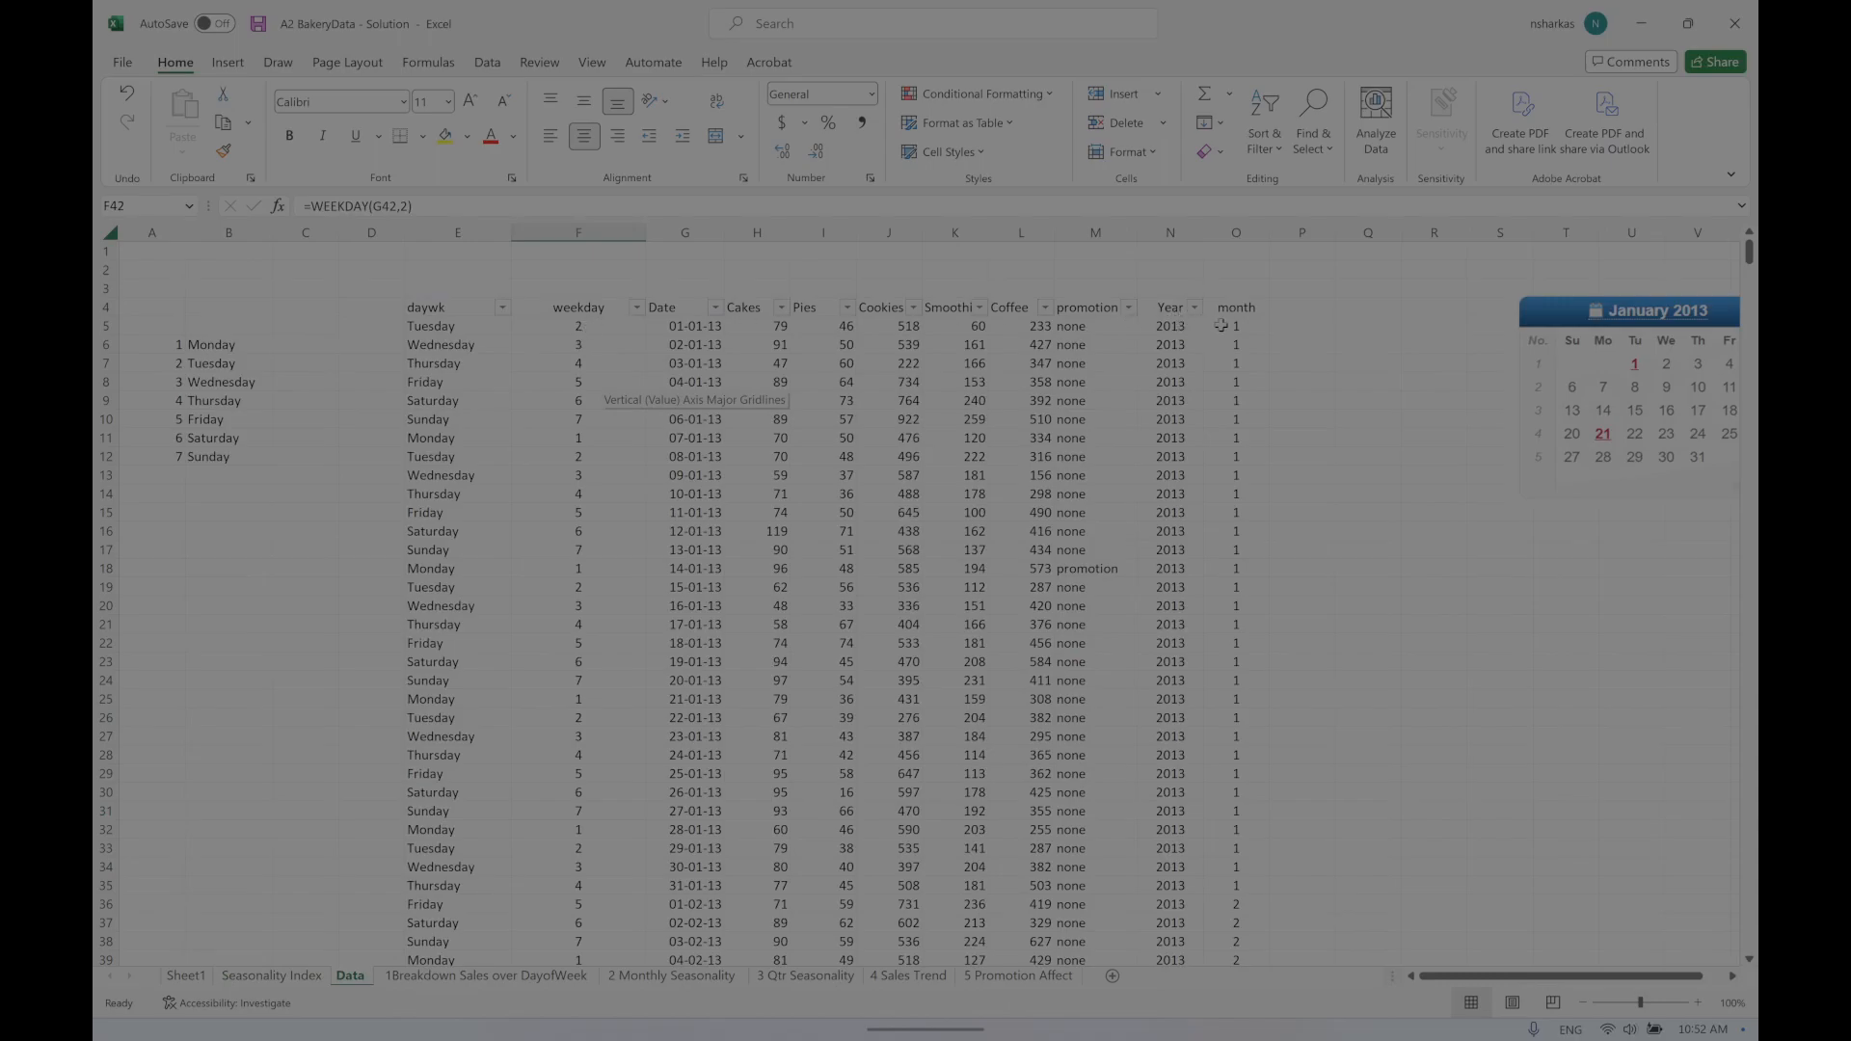
click(503, 981)
scroll(707, 665, up, 9)
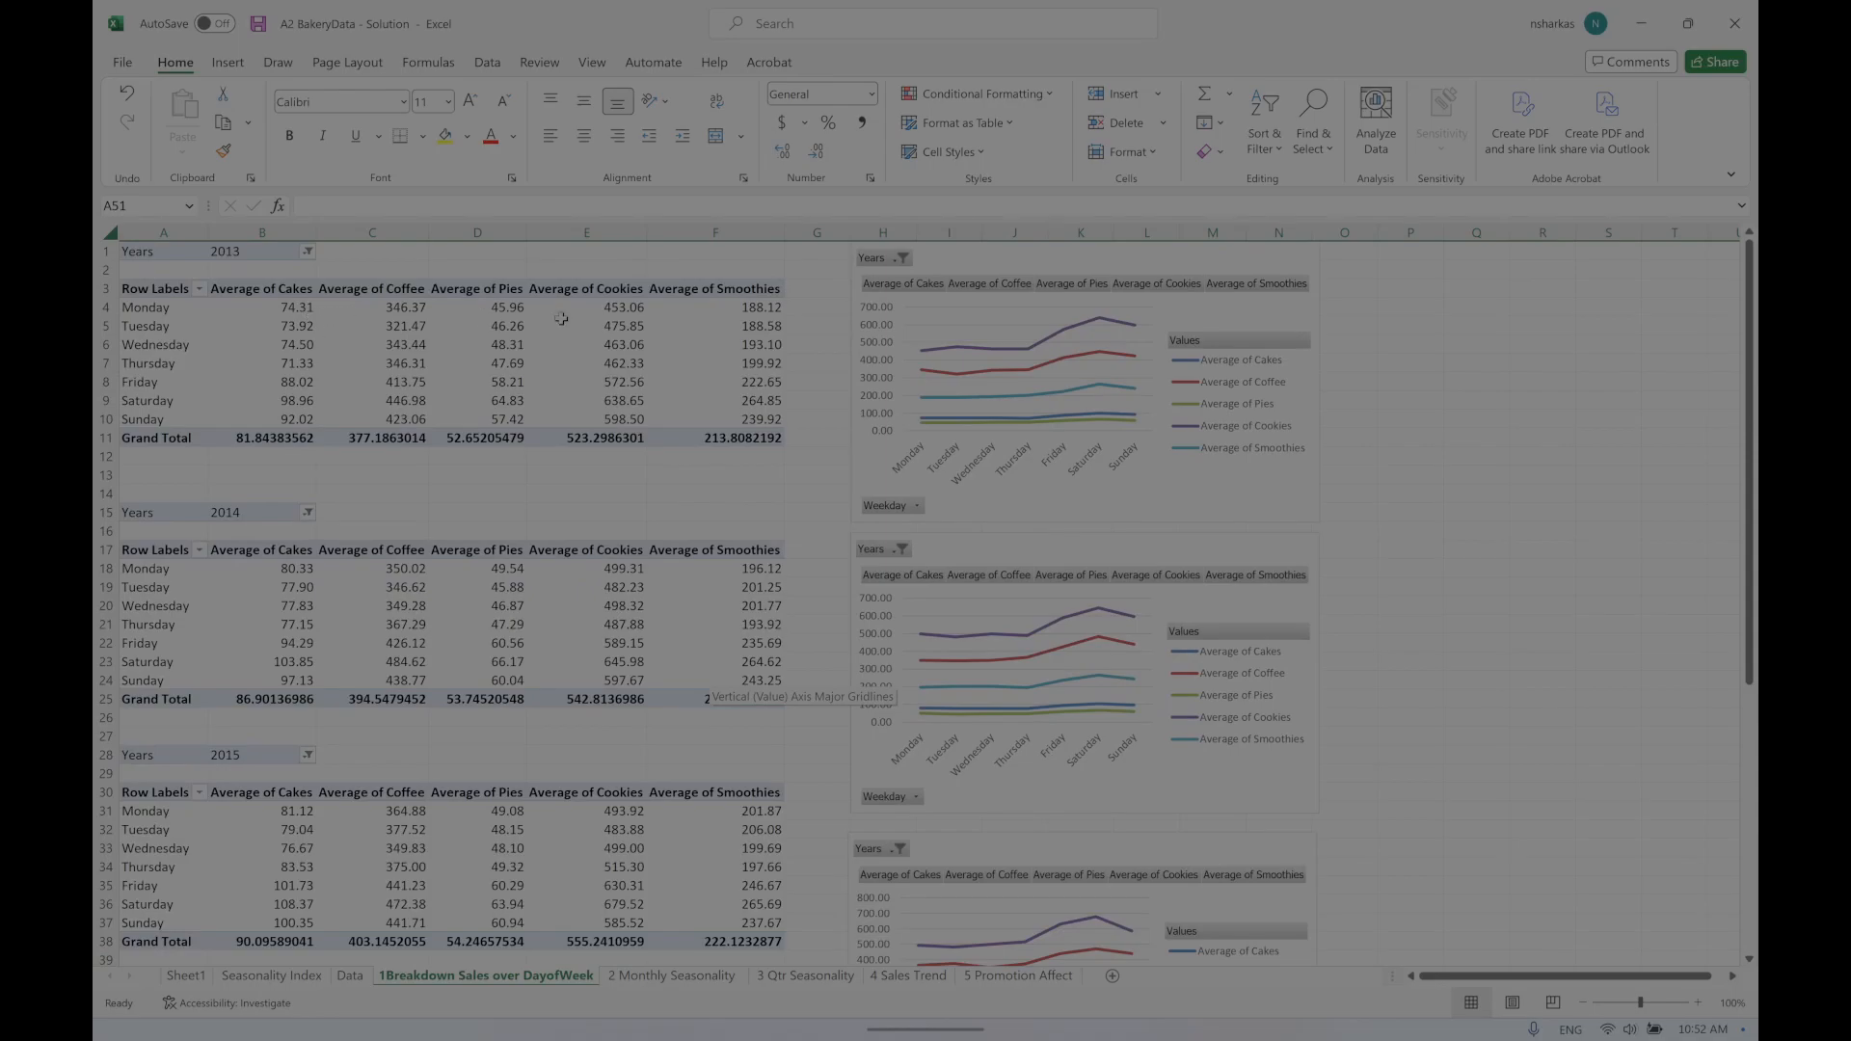
drag(283, 307, 766, 437)
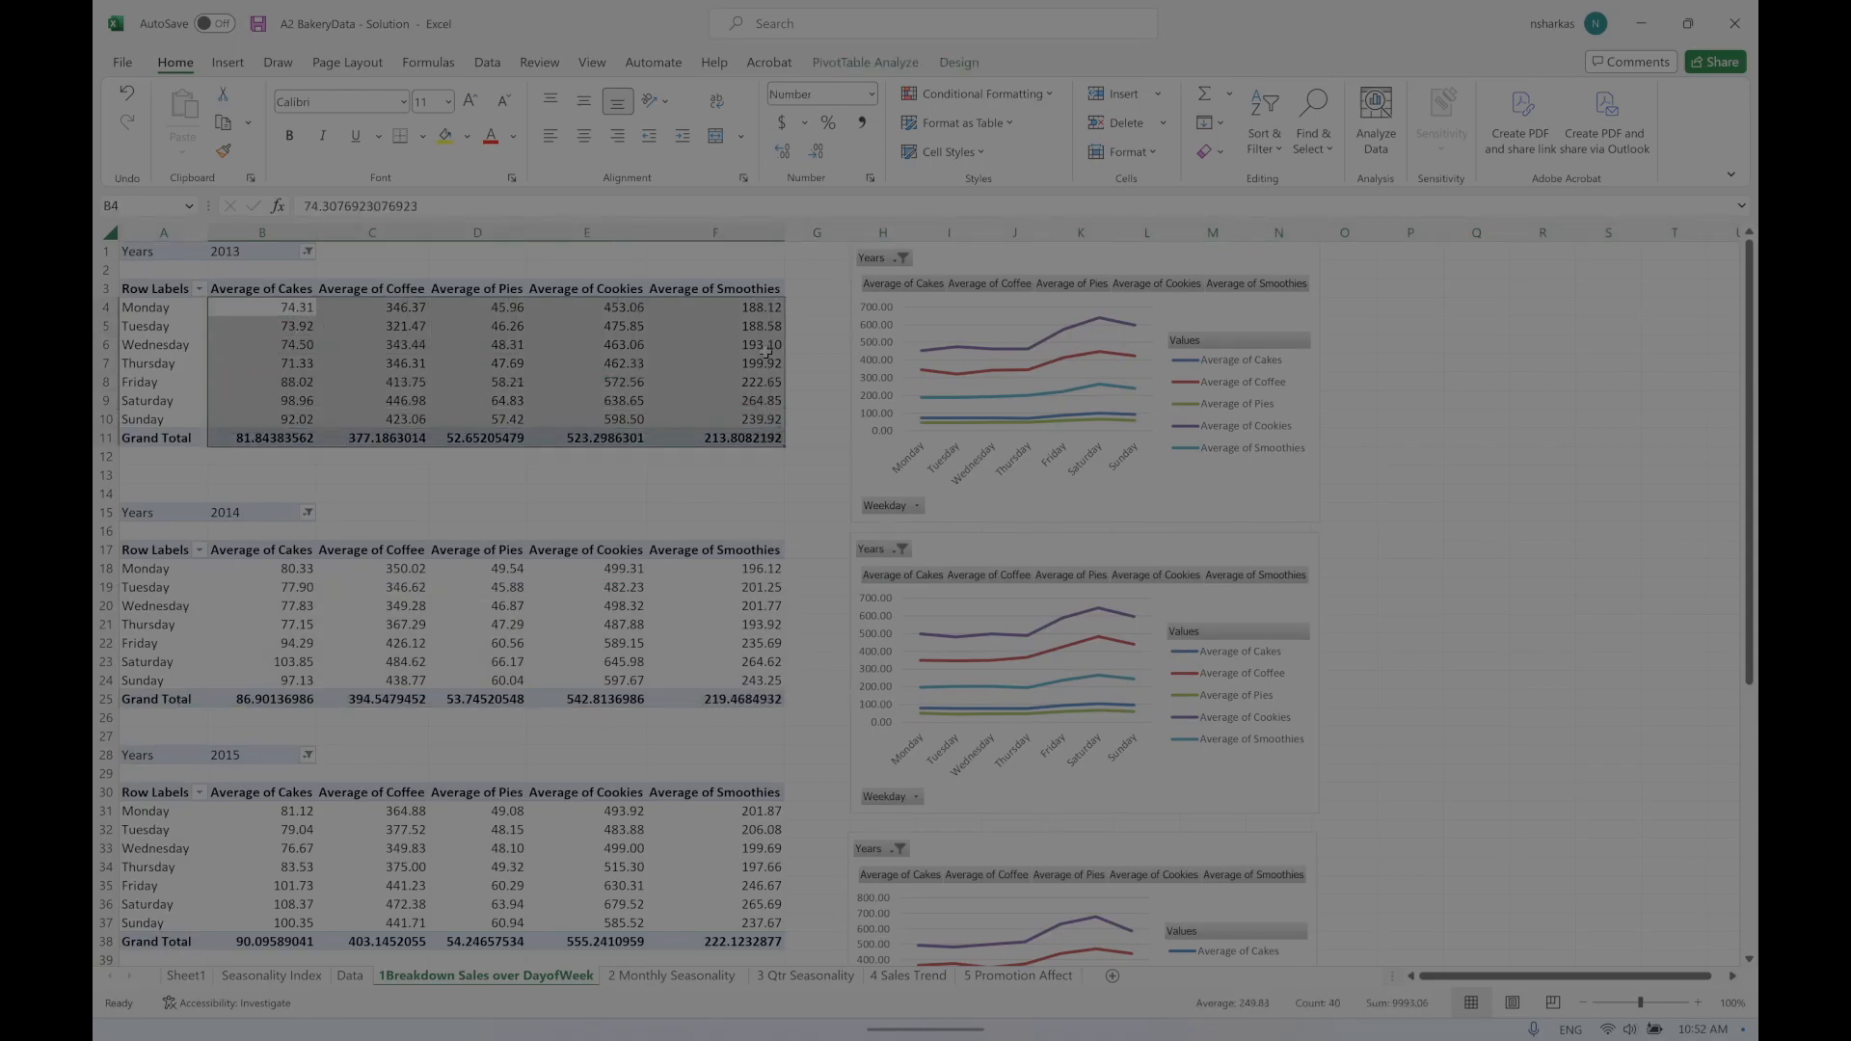
click(817, 152)
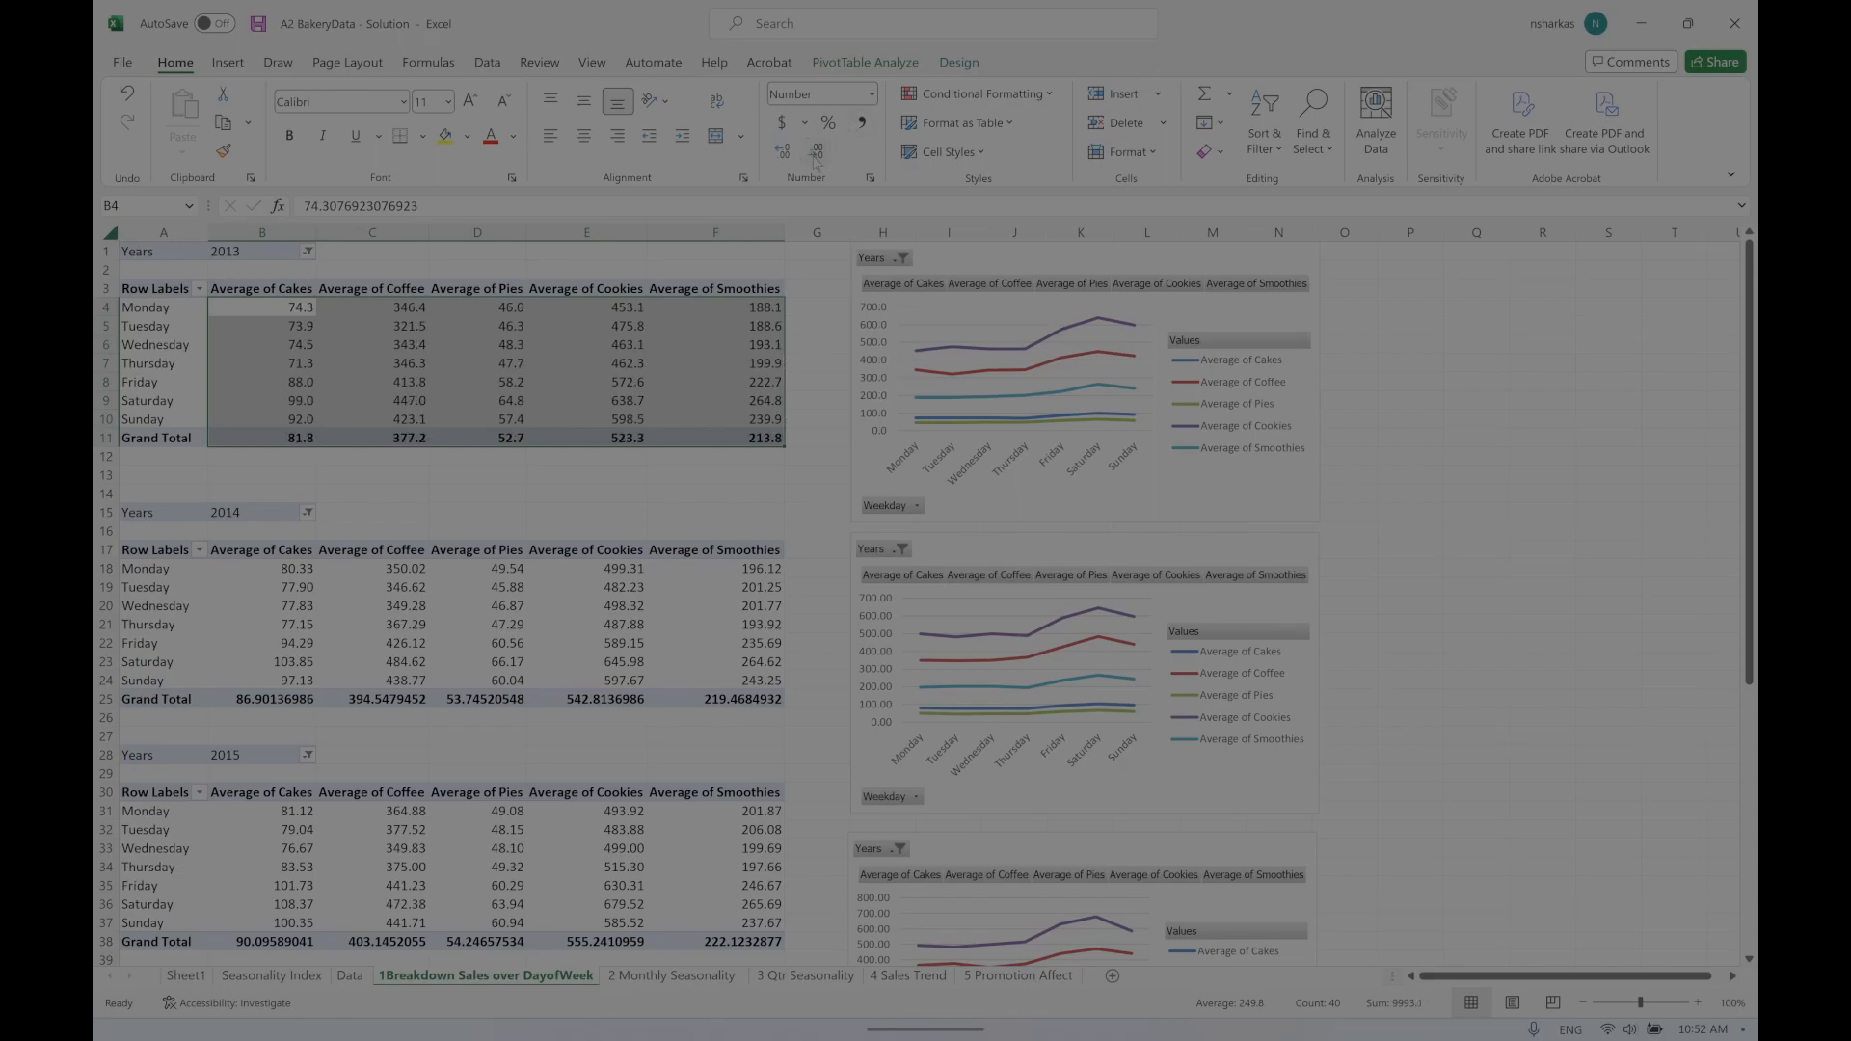
click(783, 123)
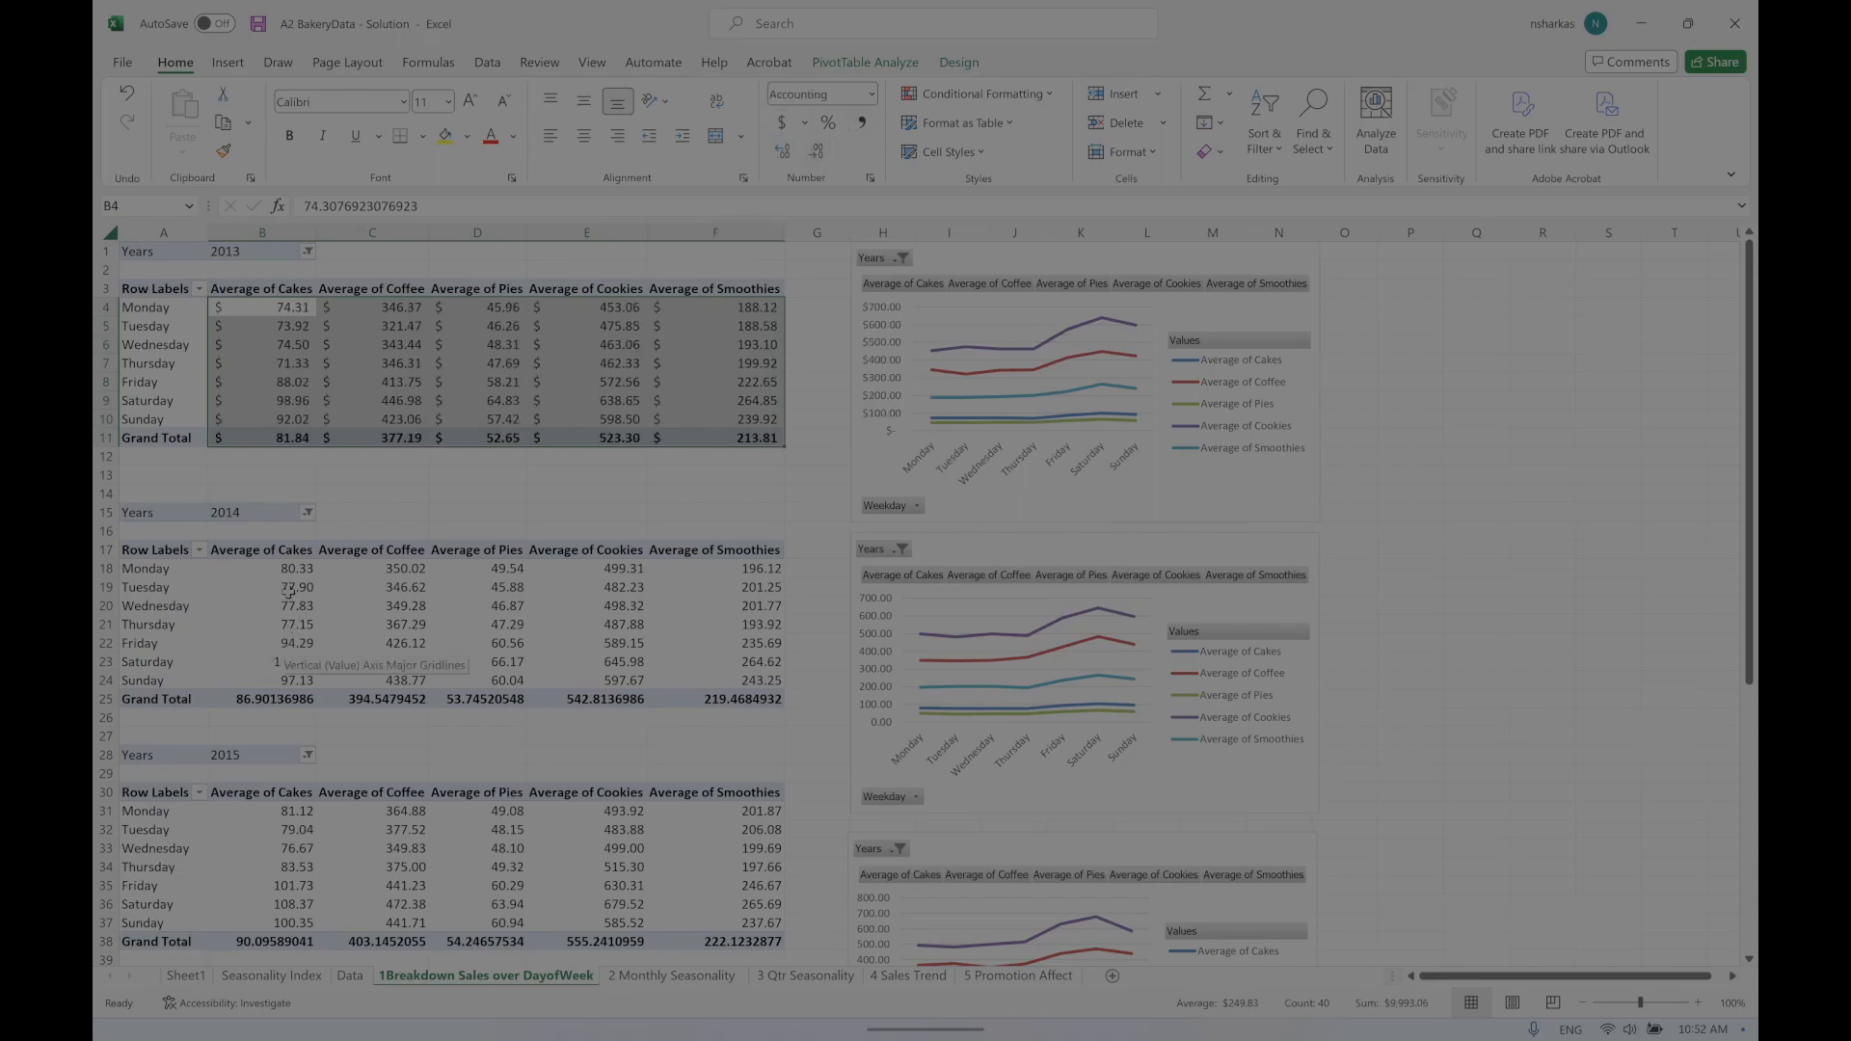
Step: Format the 2014 day-of-week averages, including the grand total, as dollar Accounting values with two decimals
drag(271, 569, 762, 699)
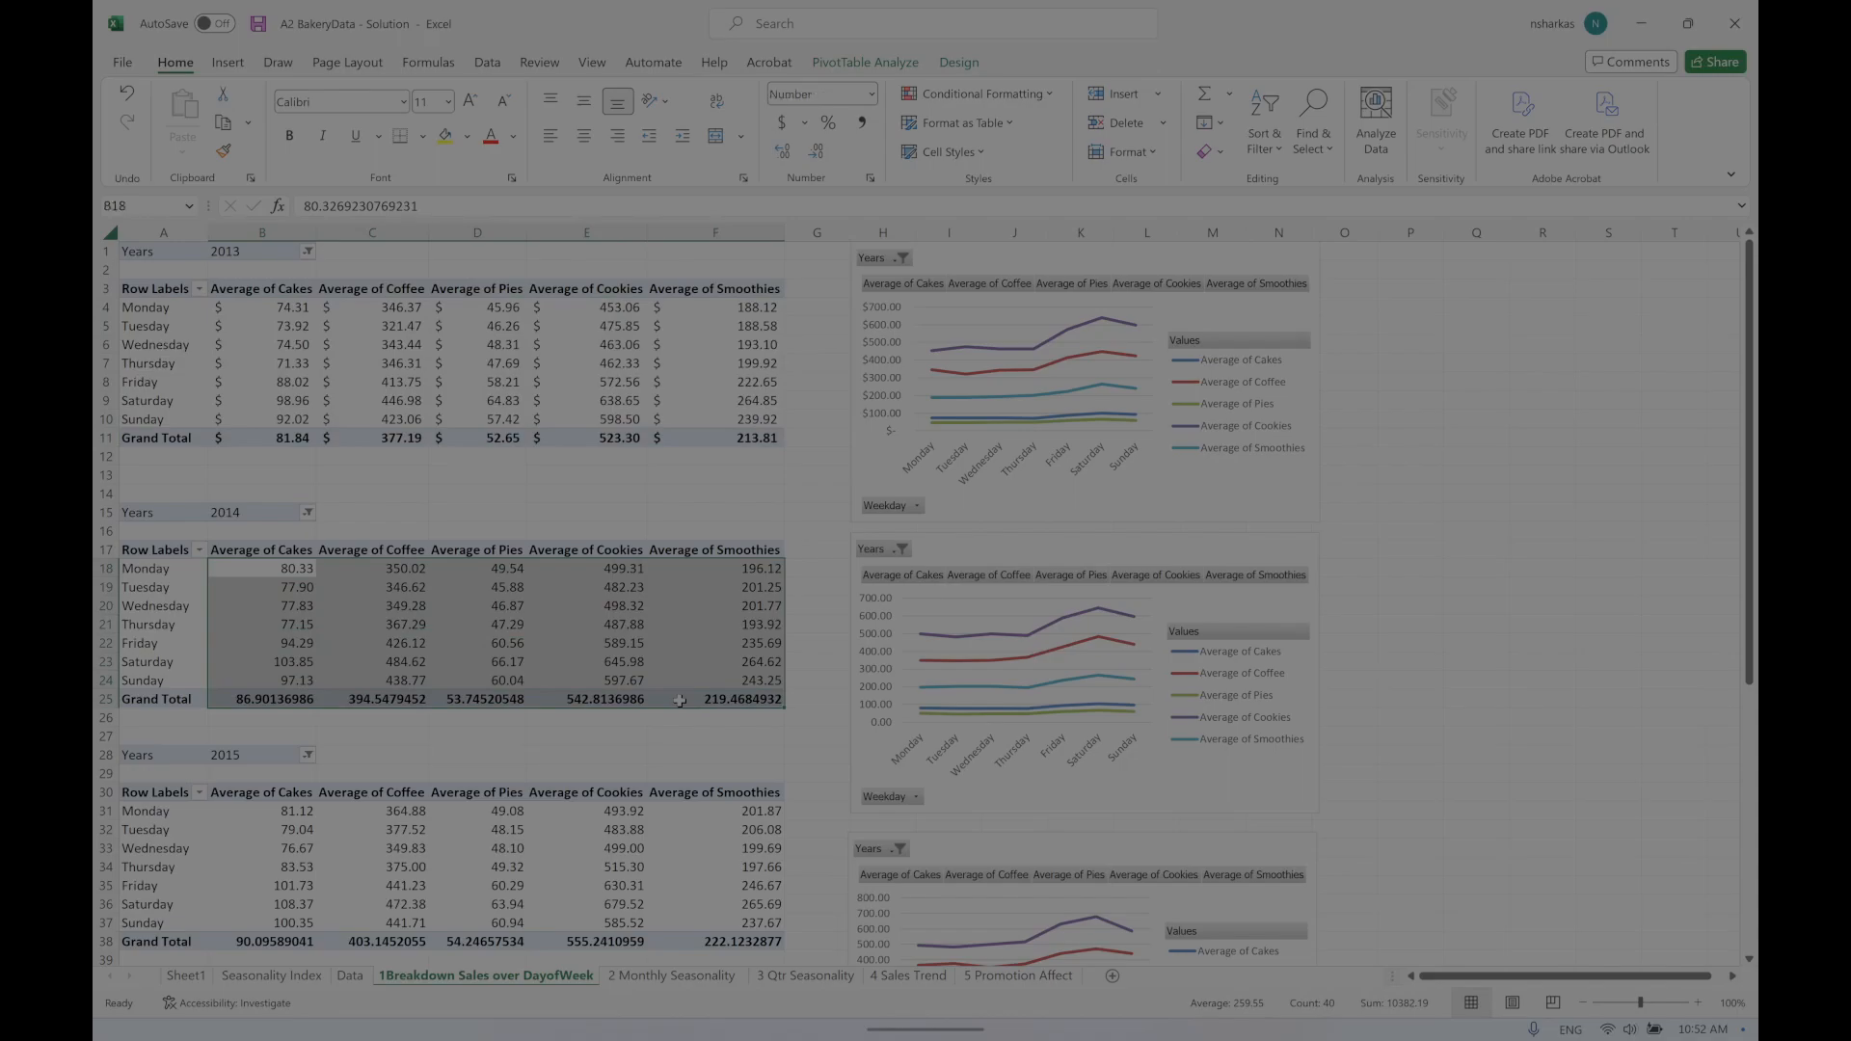
click(816, 152)
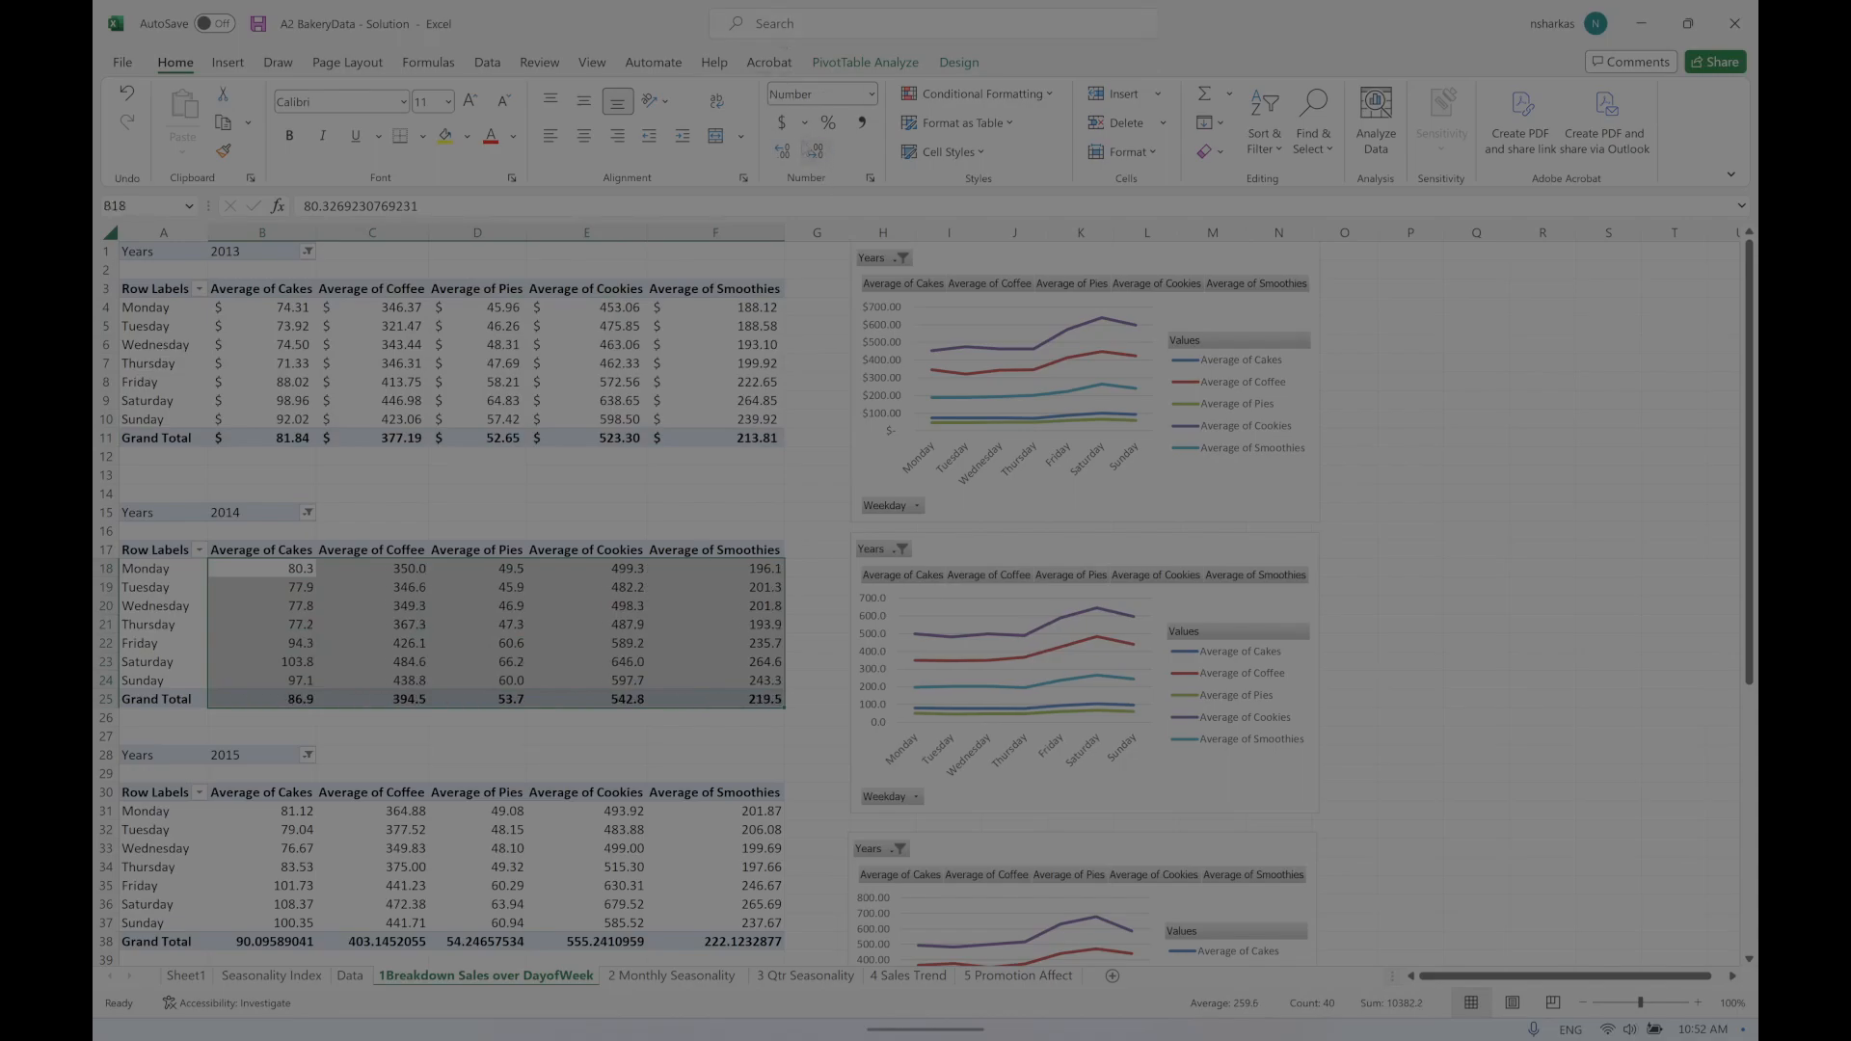
click(782, 124)
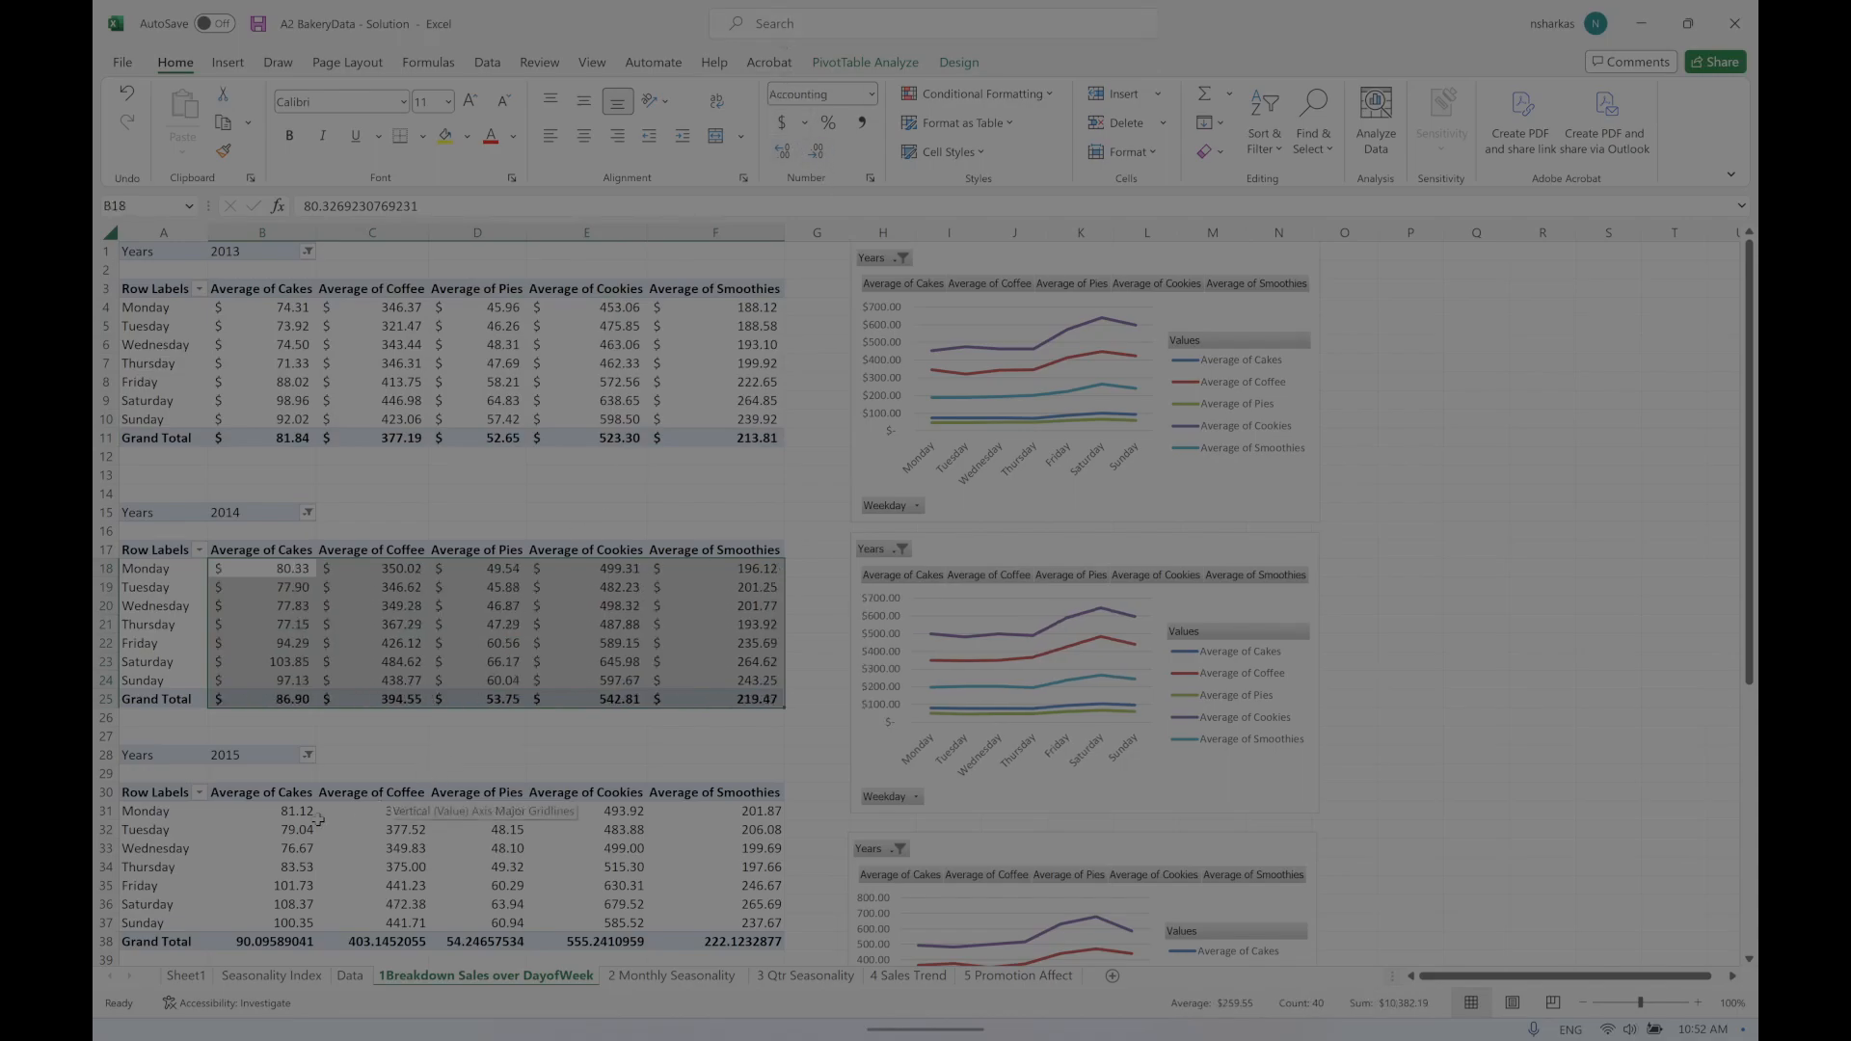
Step: Format the 2015 day-of-week averages, including the grand total, as dollar Accounting values with two decimals
scroll(319, 809, down, 1)
scroll(318, 795, down, 1)
drag(289, 699, 730, 831)
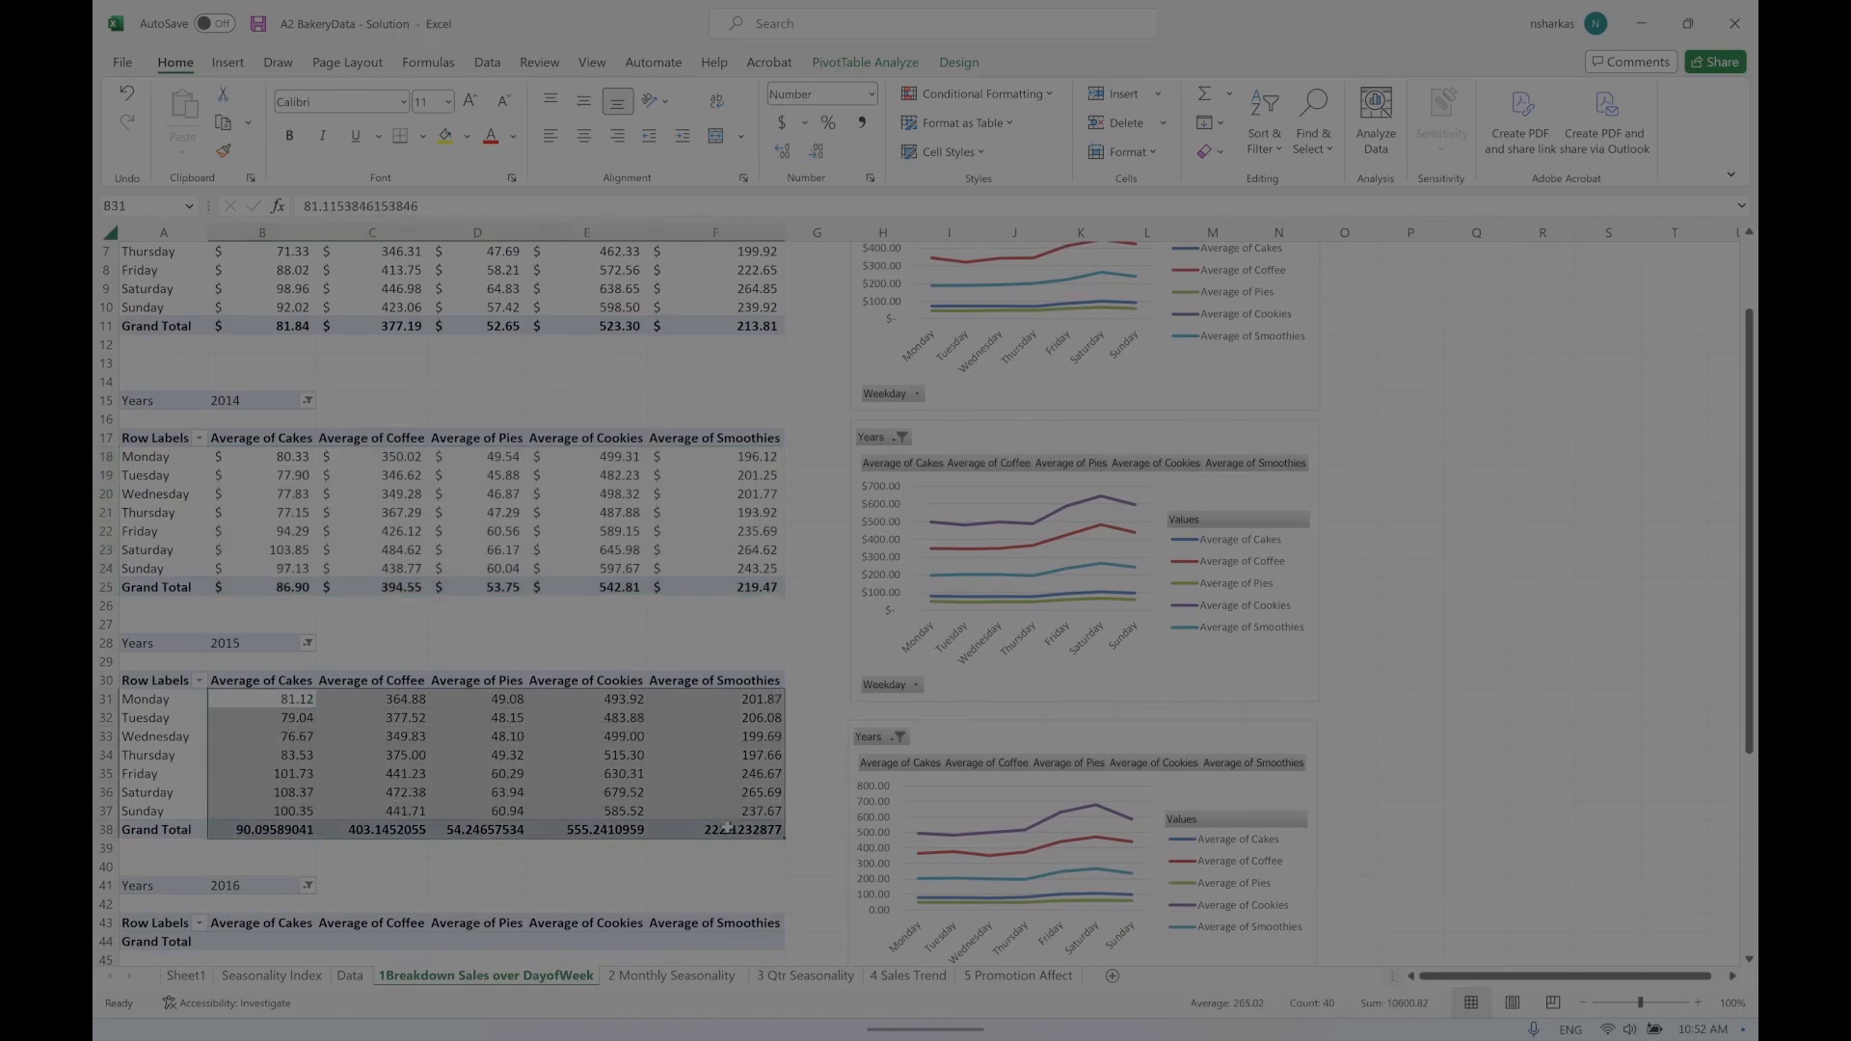
click(816, 151)
click(783, 124)
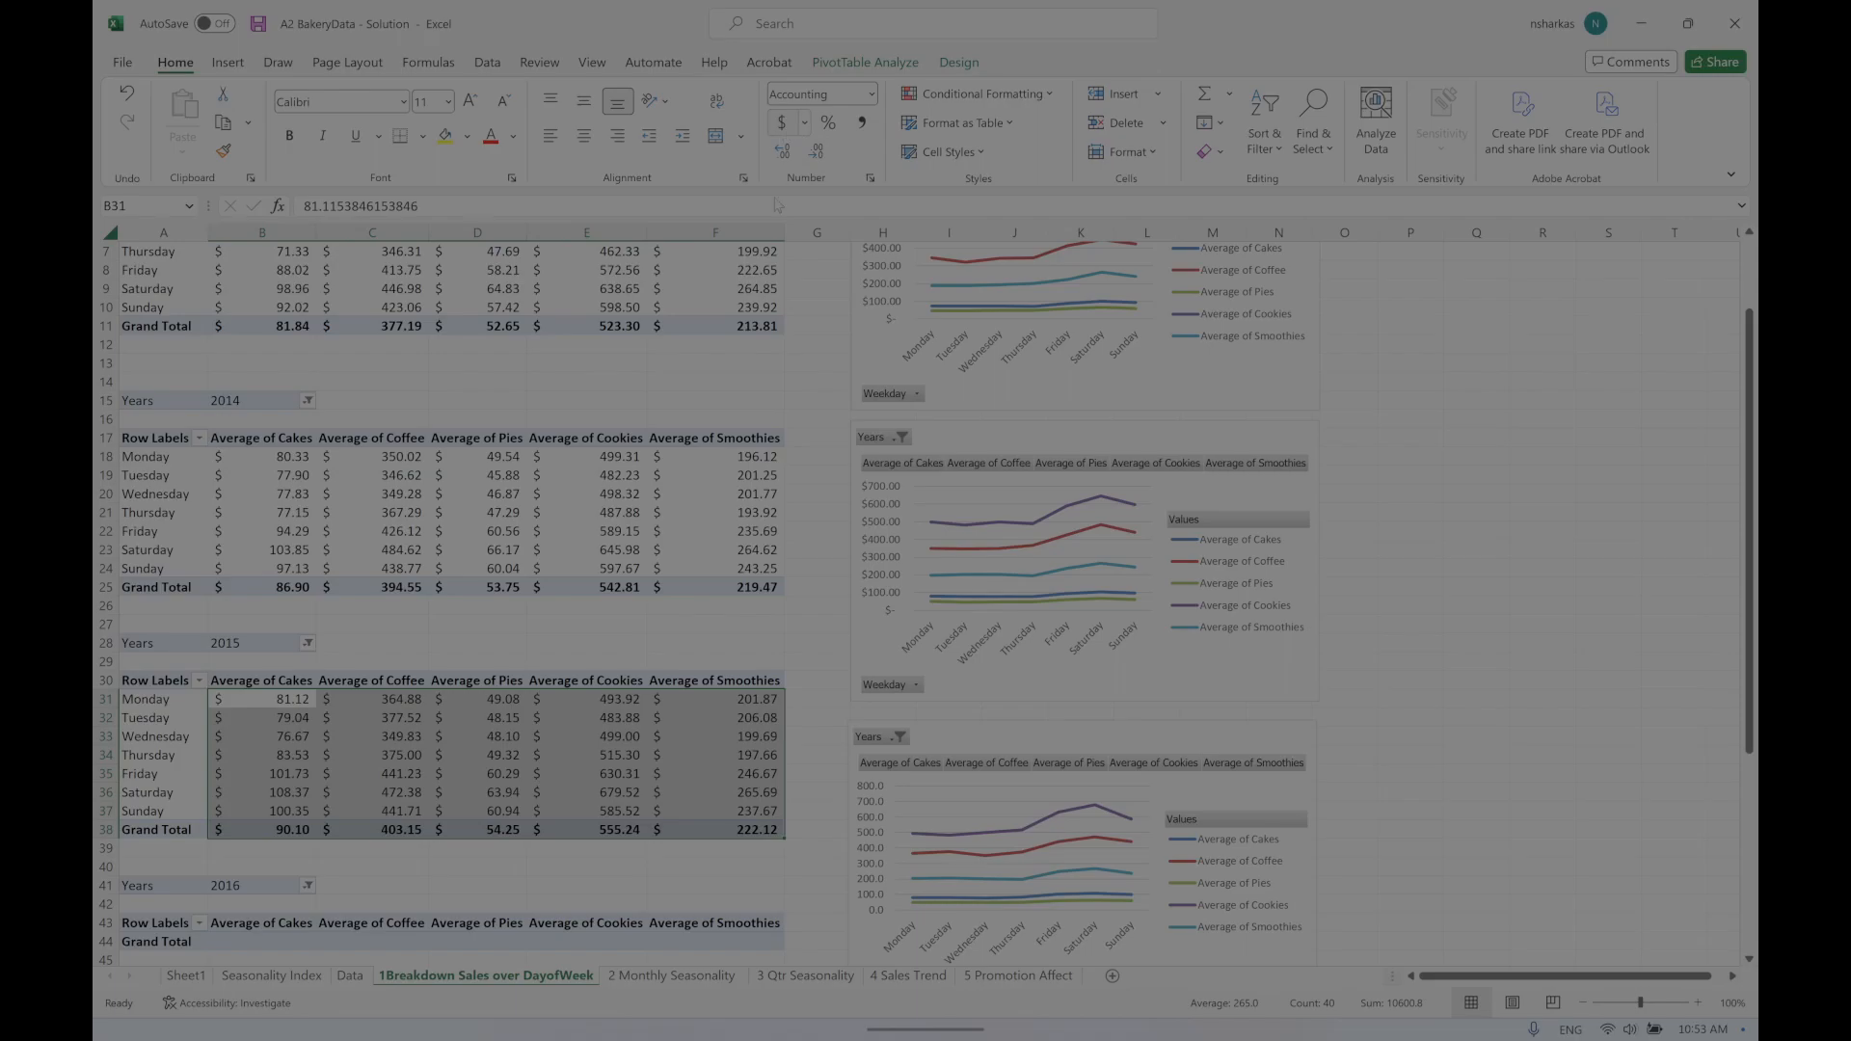
Step: Try to group the weekday row labels in the 2013 day-of-week pivot table
scroll(134, 326, up, 2)
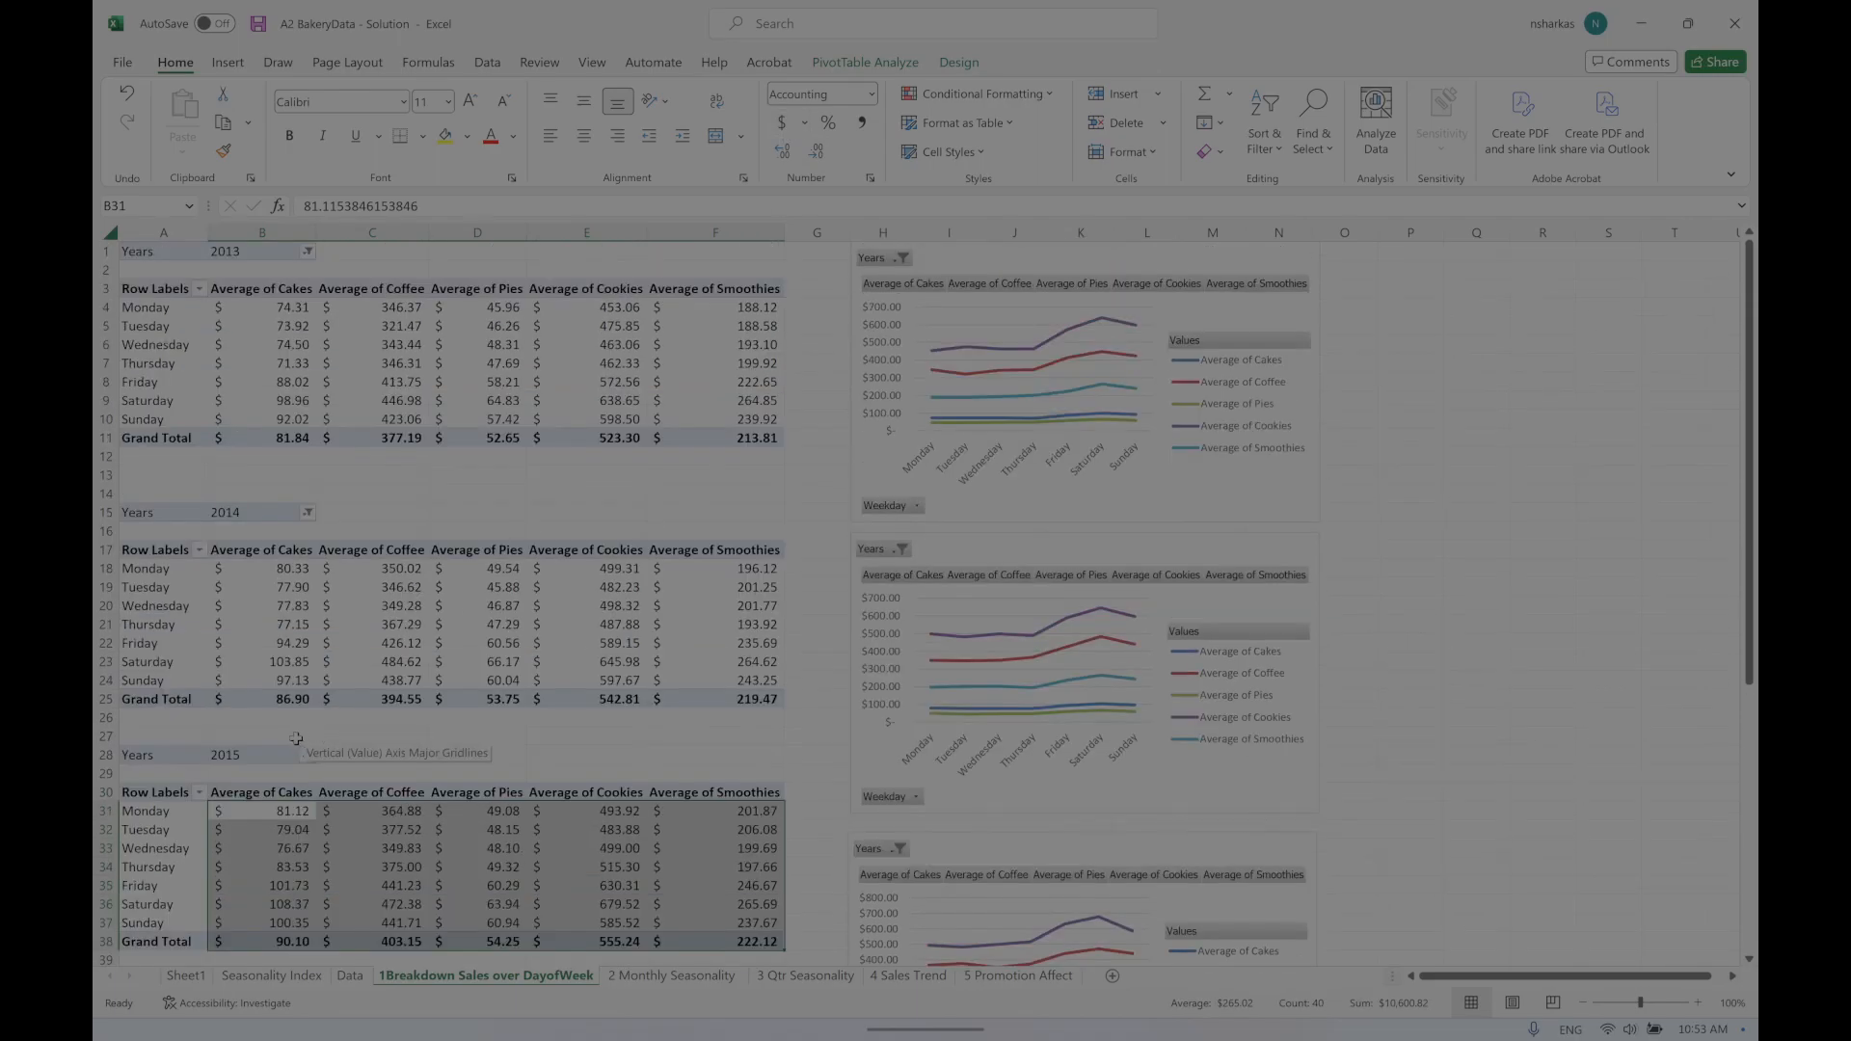
right_click(154, 310)
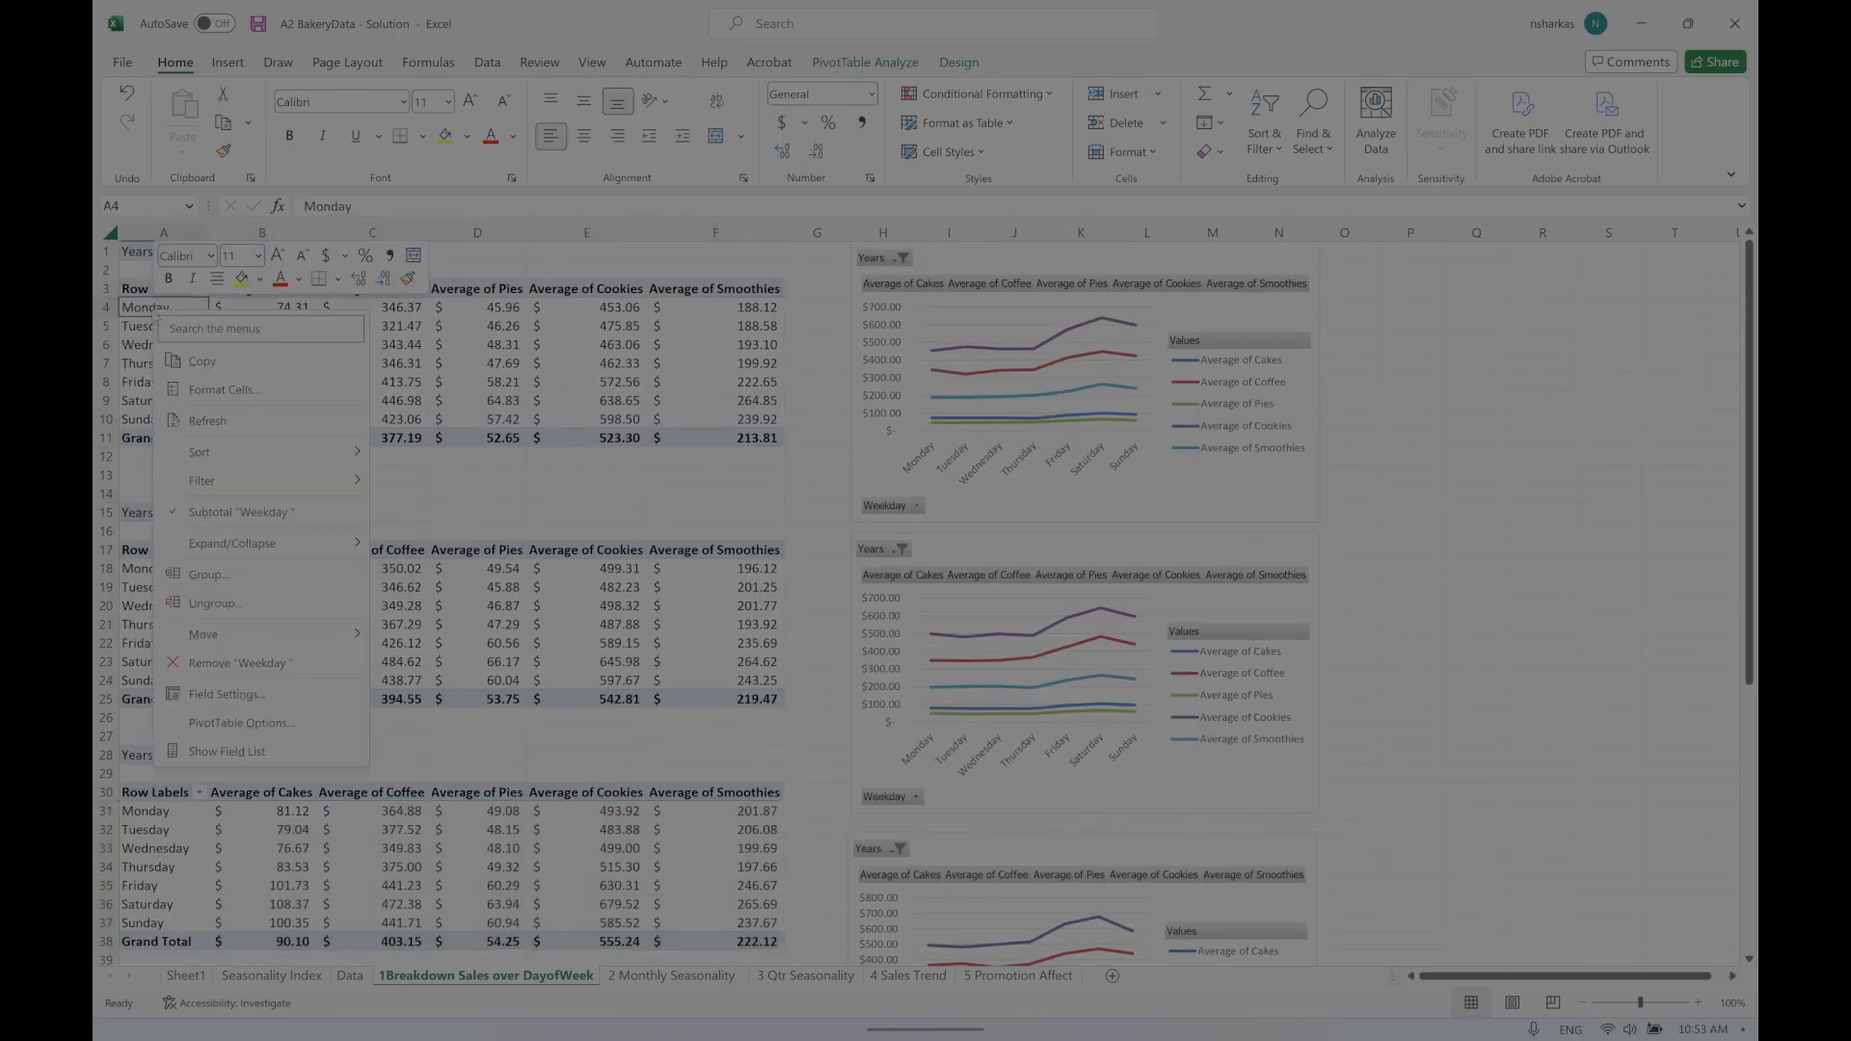
click(184, 575)
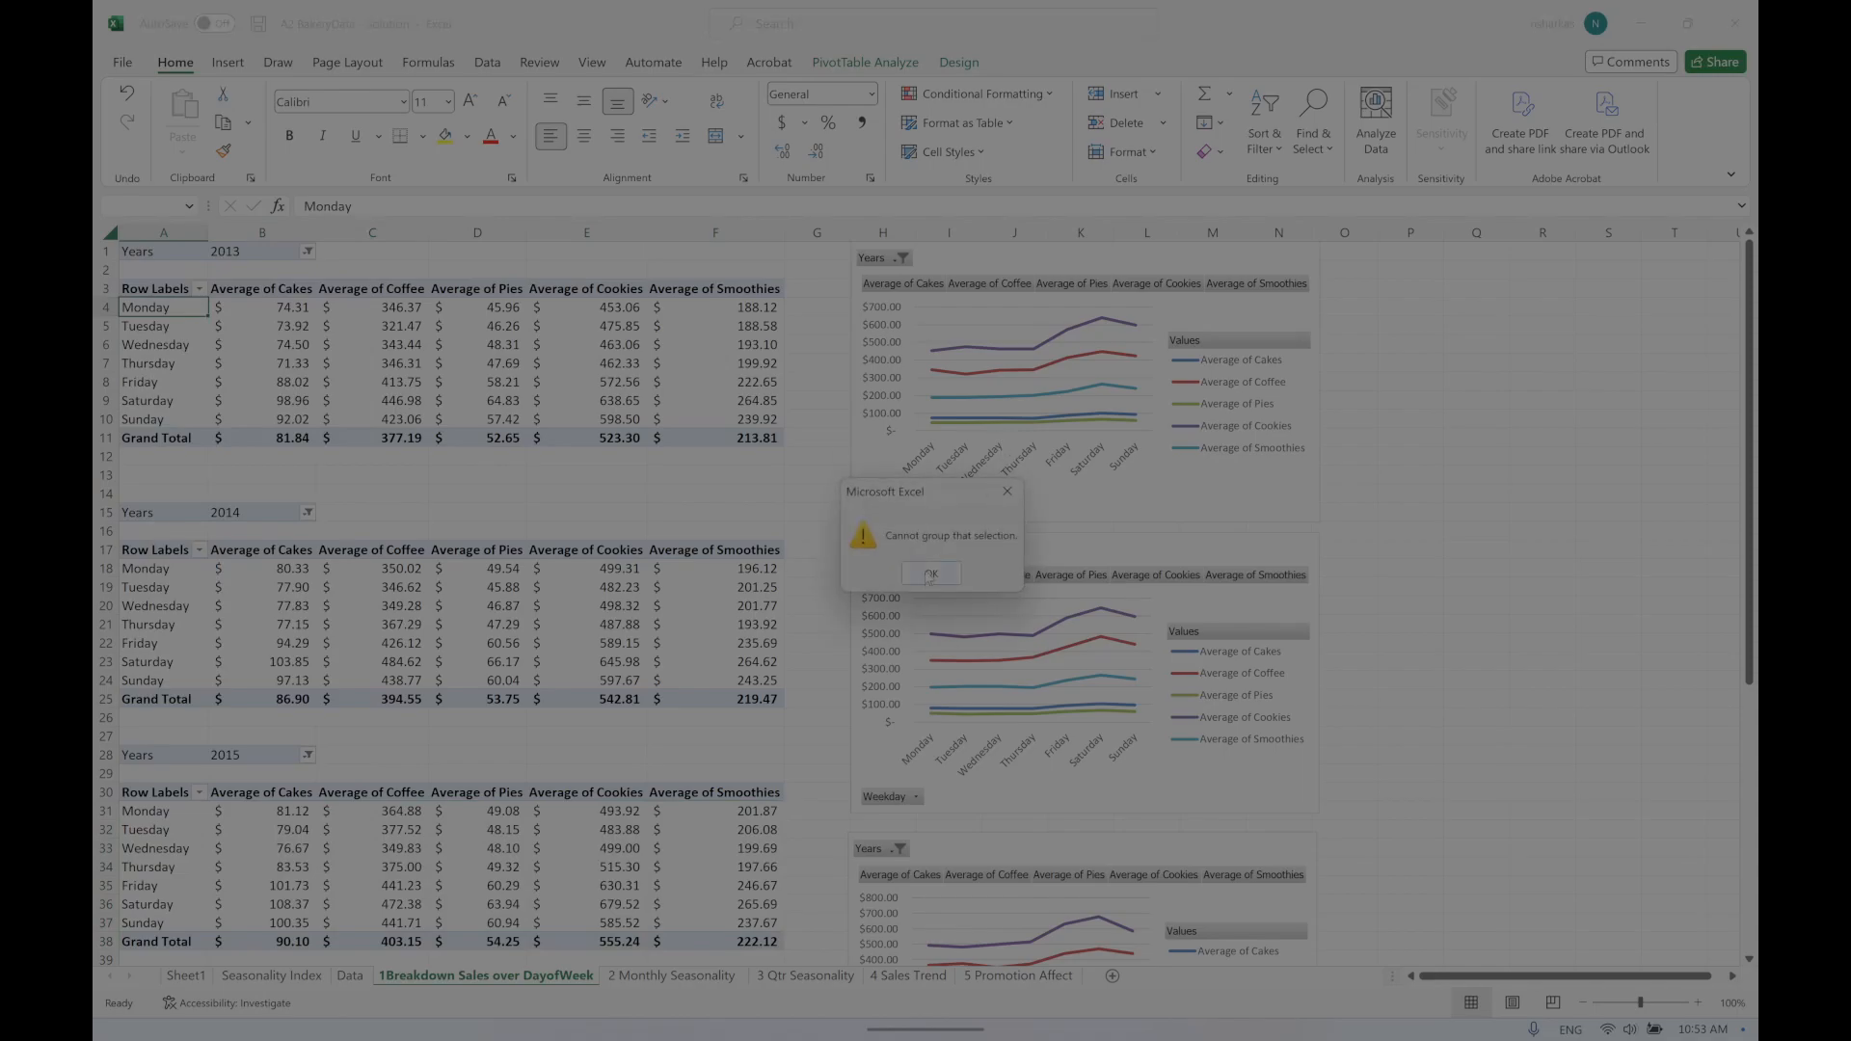
click(929, 575)
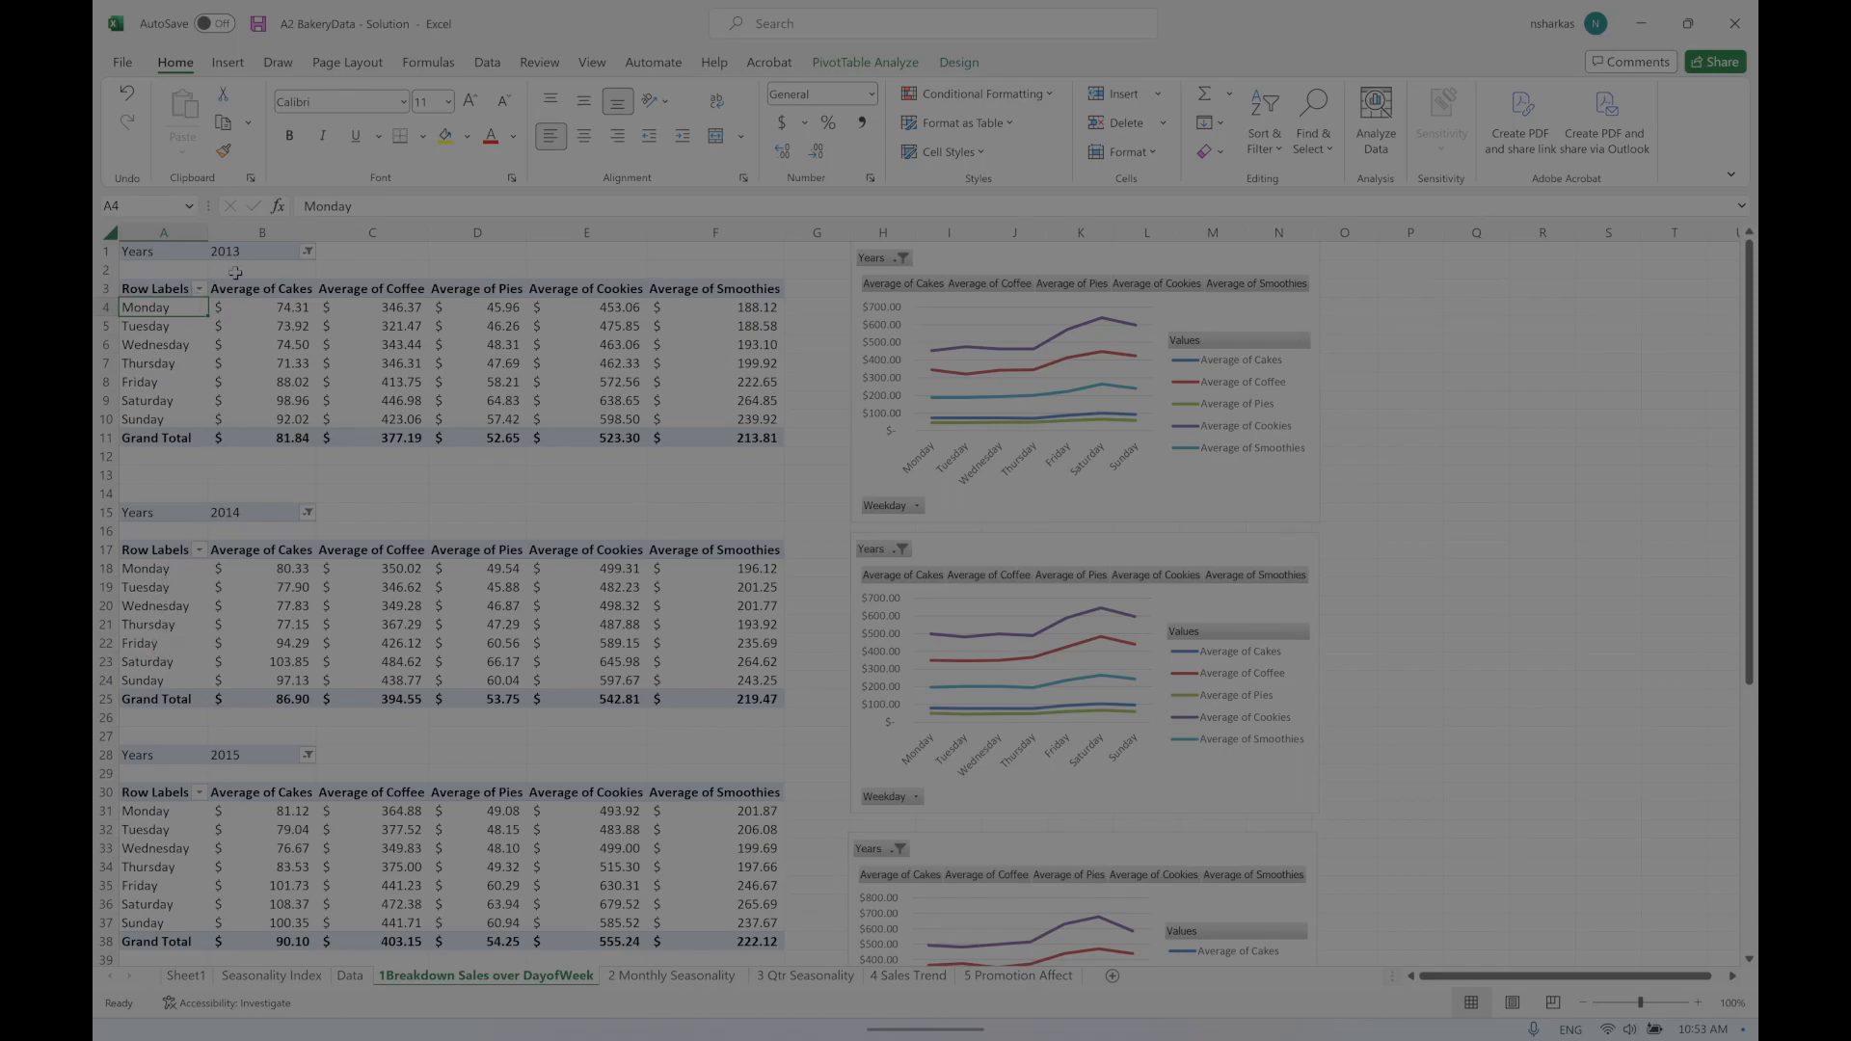
click(280, 335)
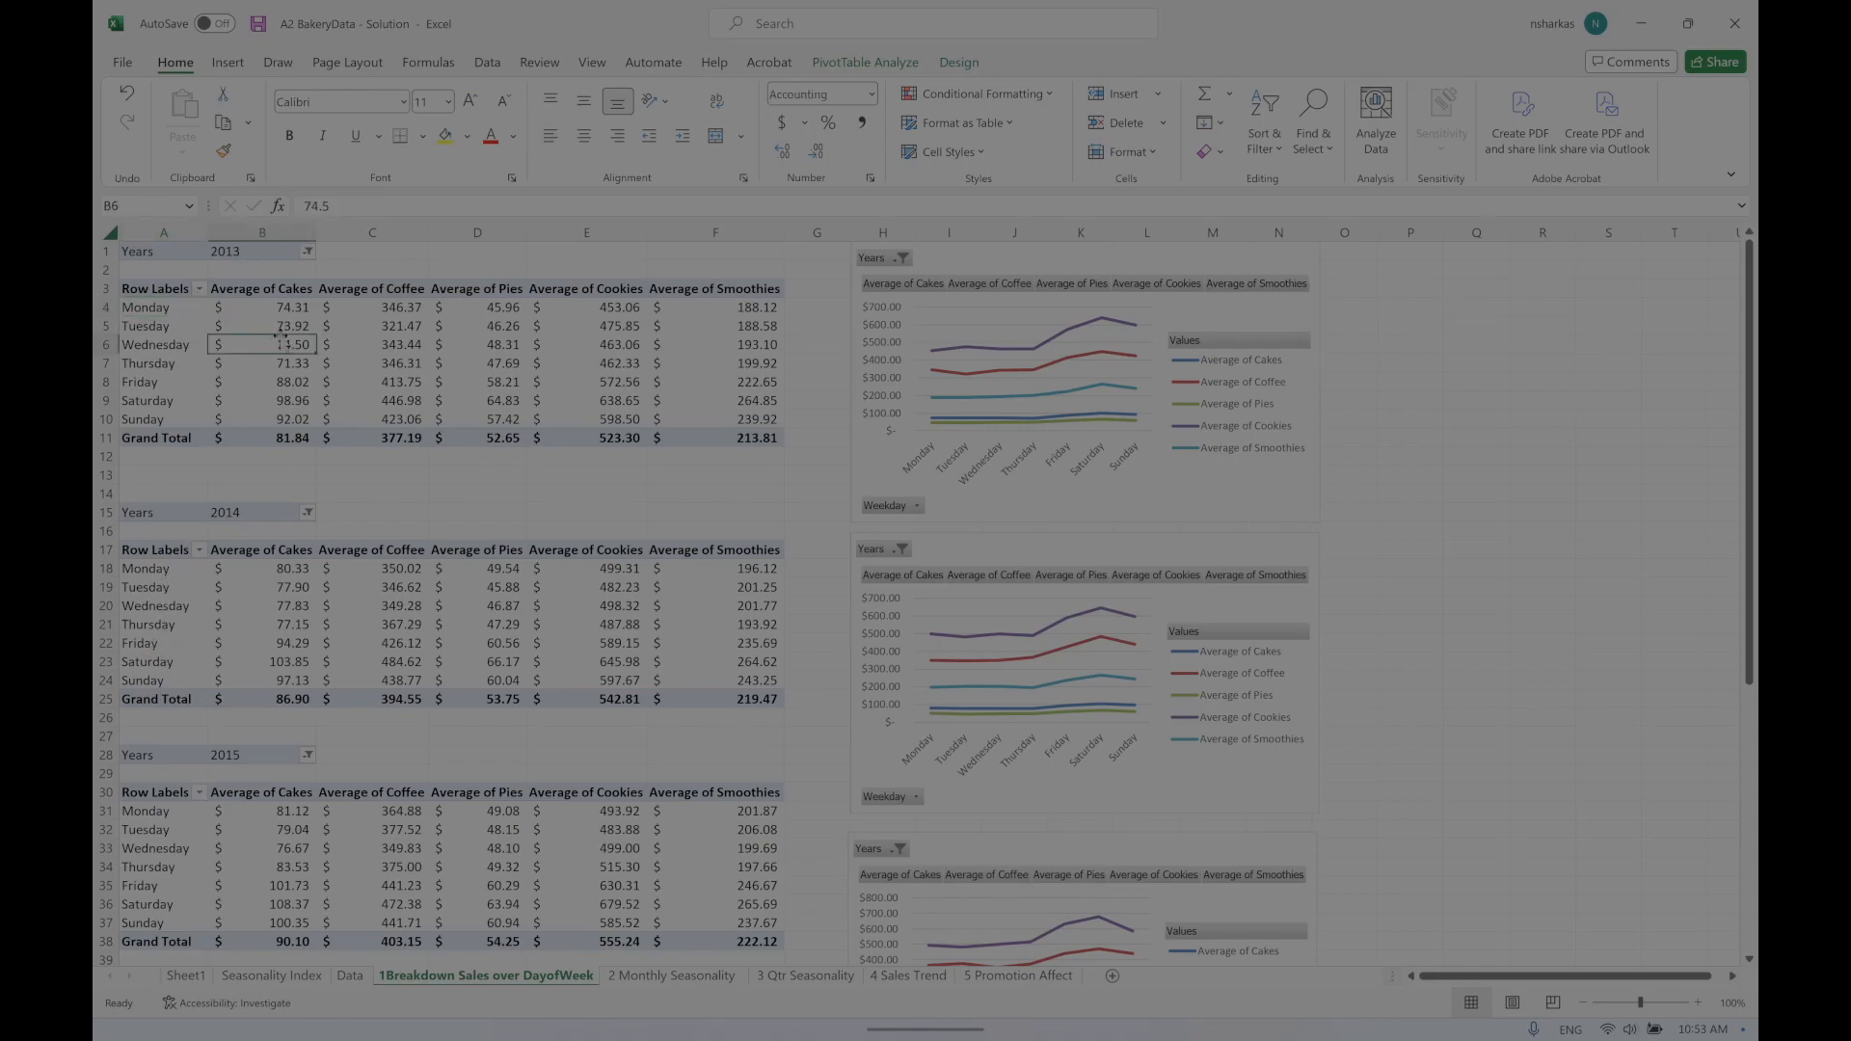
right_click(282, 349)
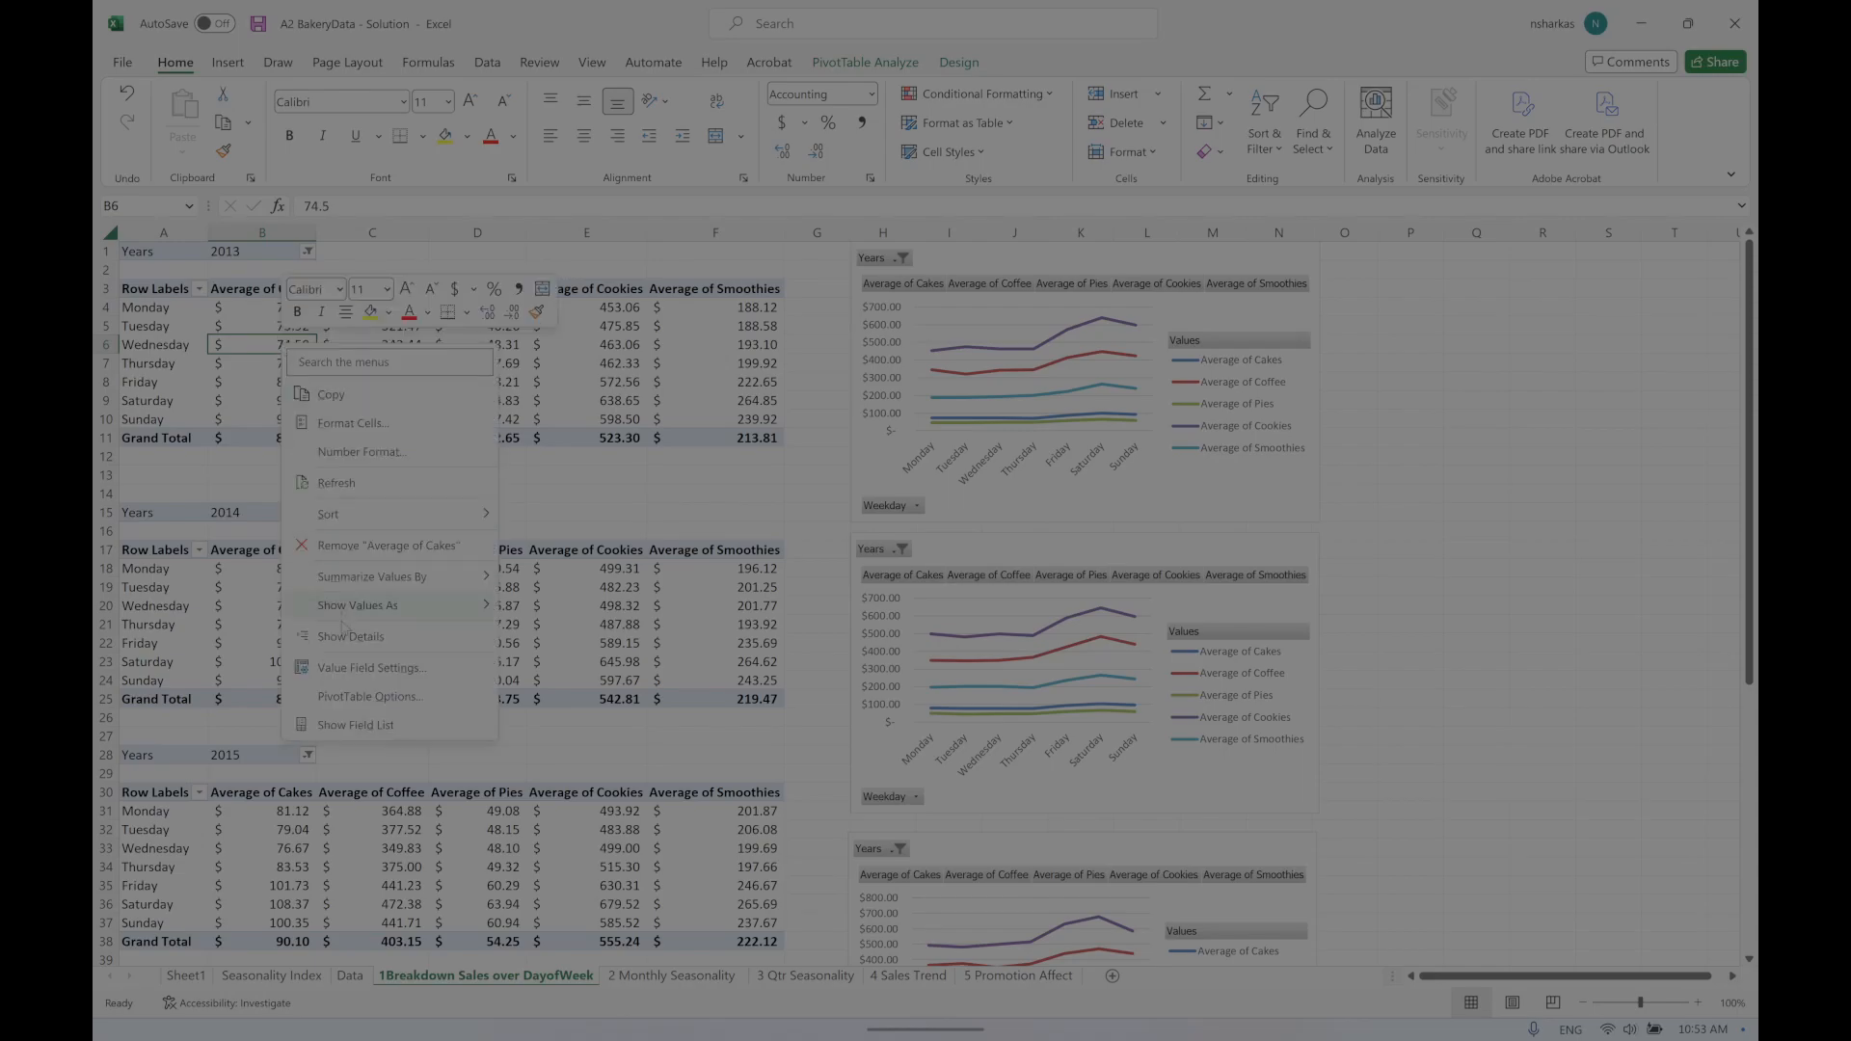
click(348, 669)
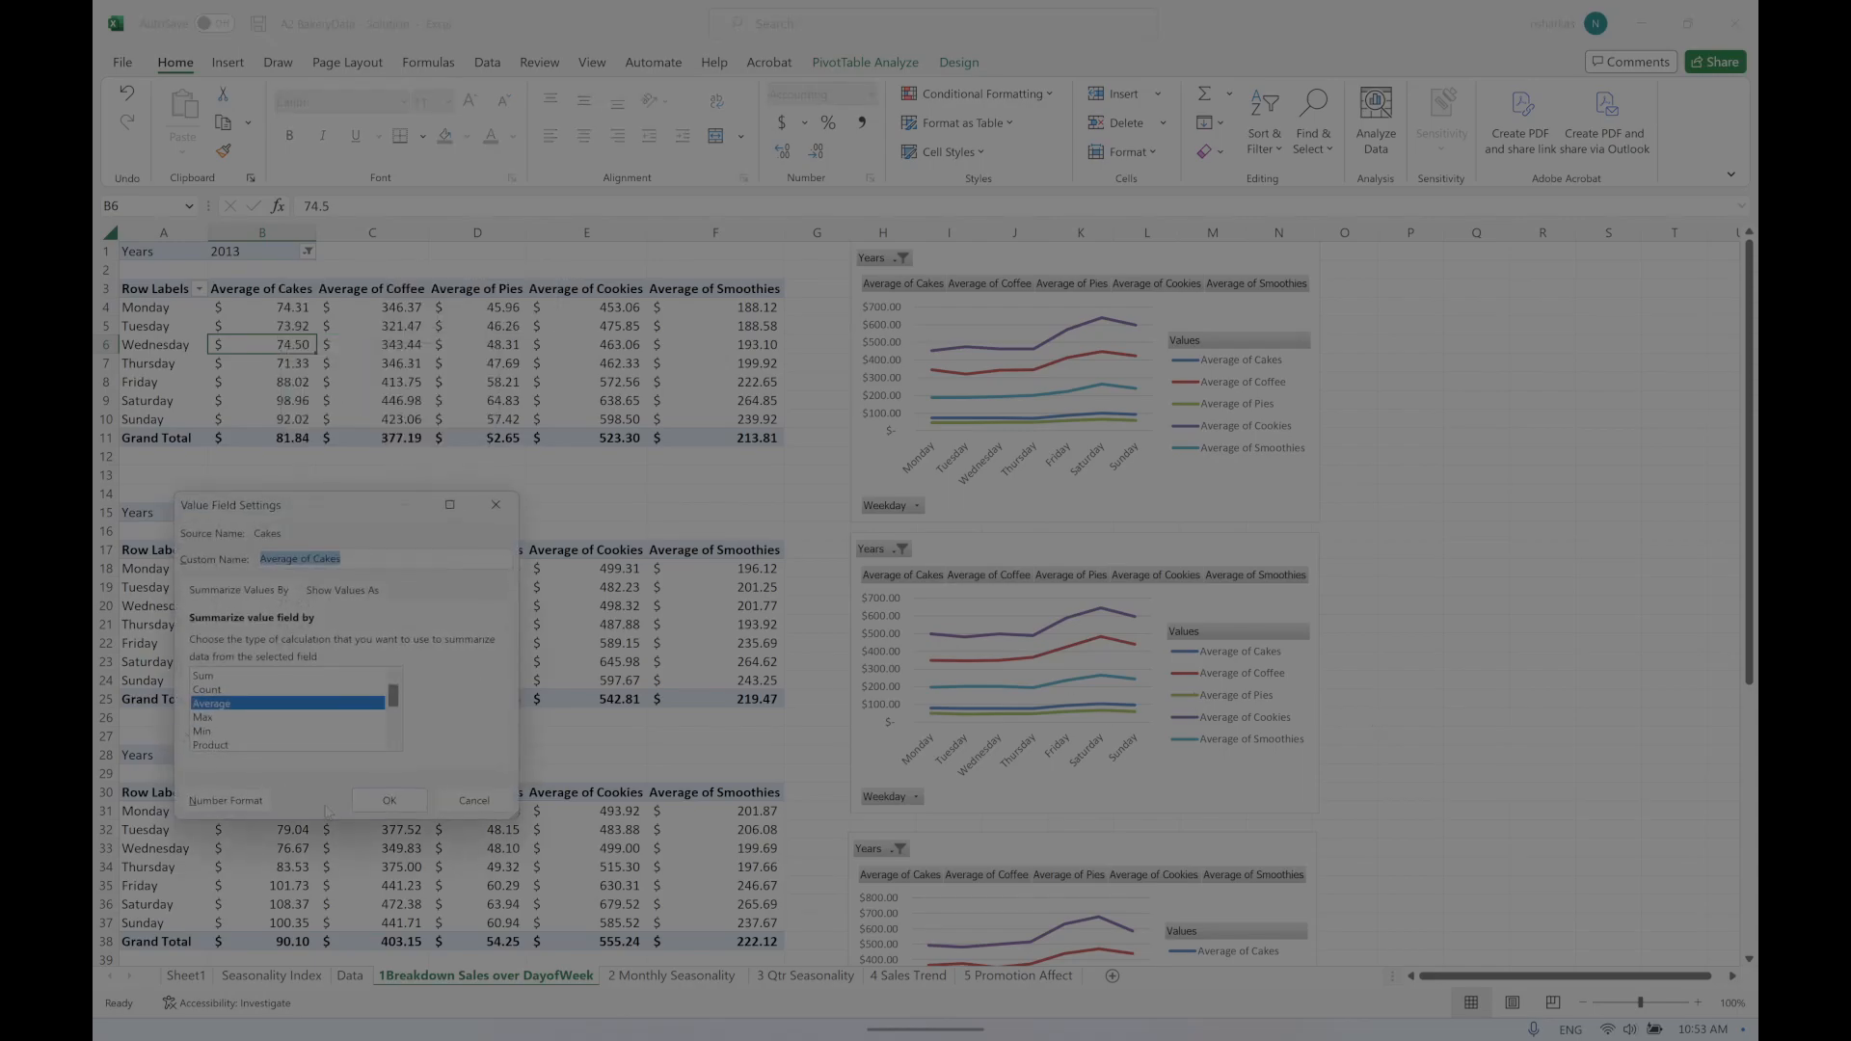
click(473, 800)
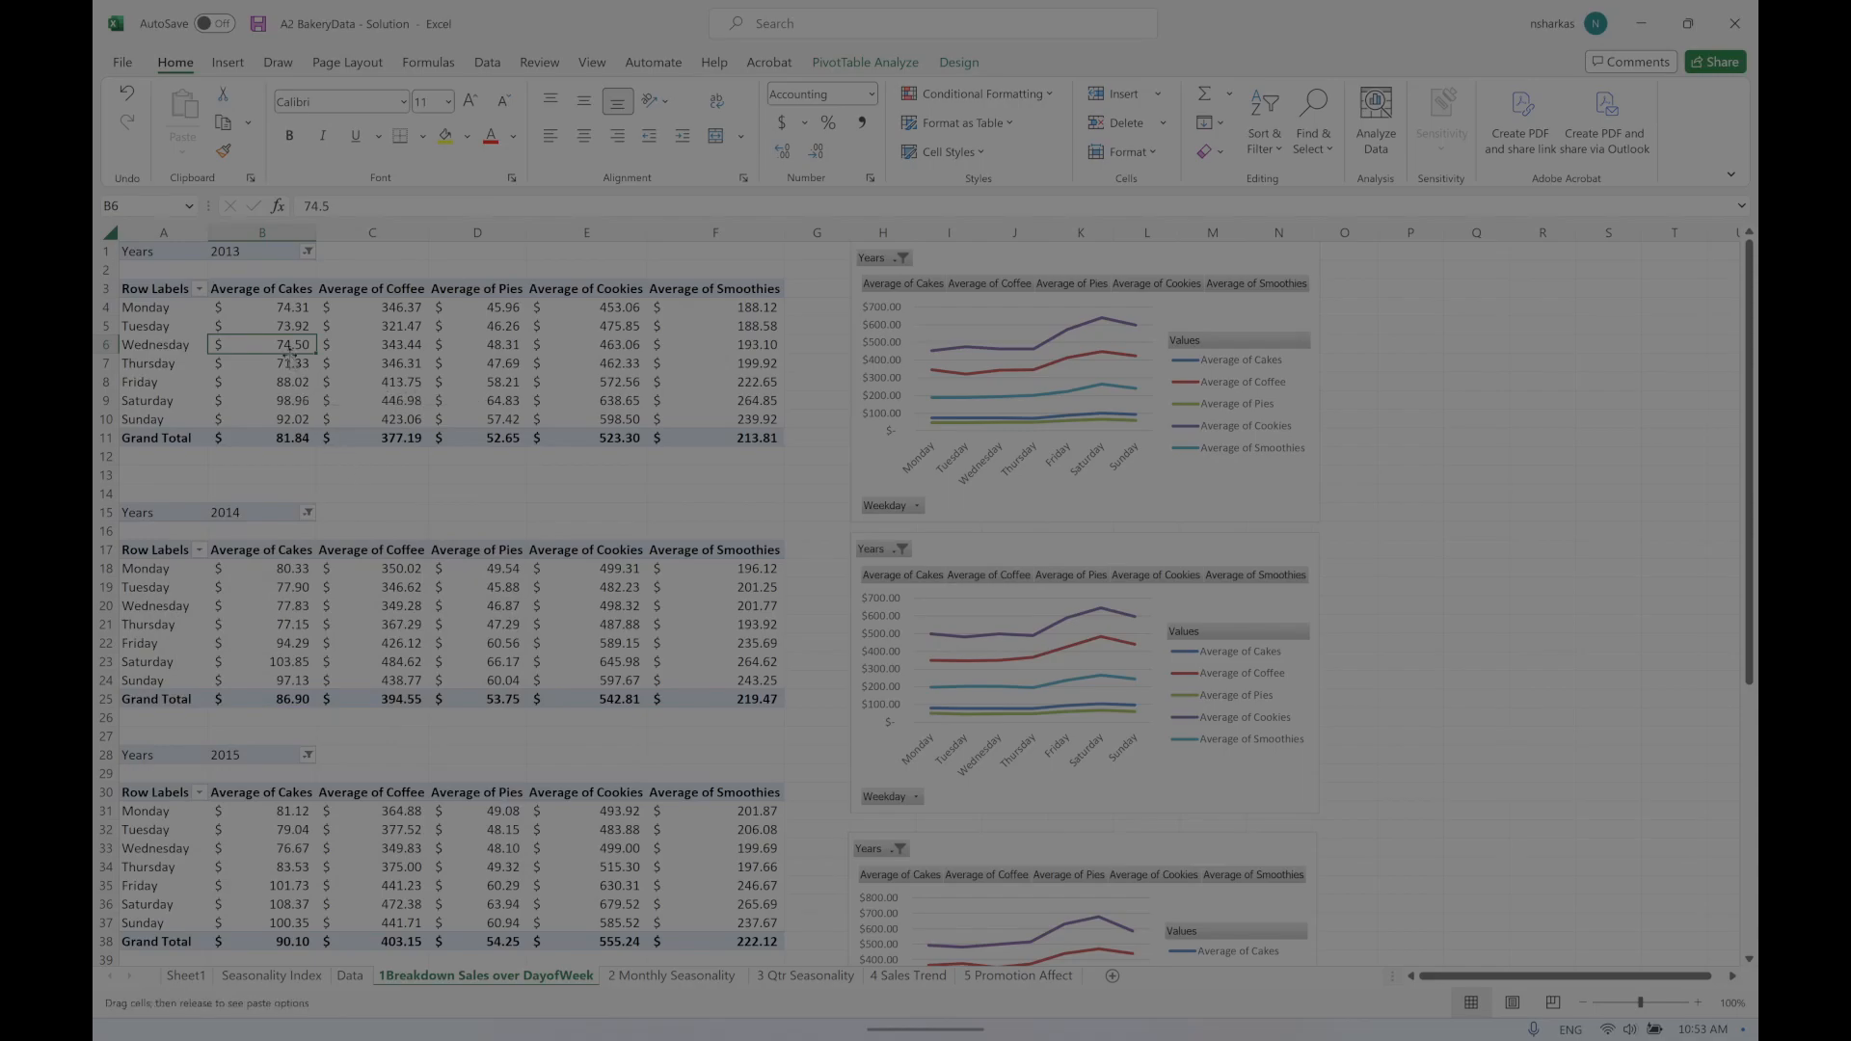
Step: Show the 2013 day-of-week pivot table's field list and compare the yearly weekday charts with the monthly seasonality sheet
right_click(291, 353)
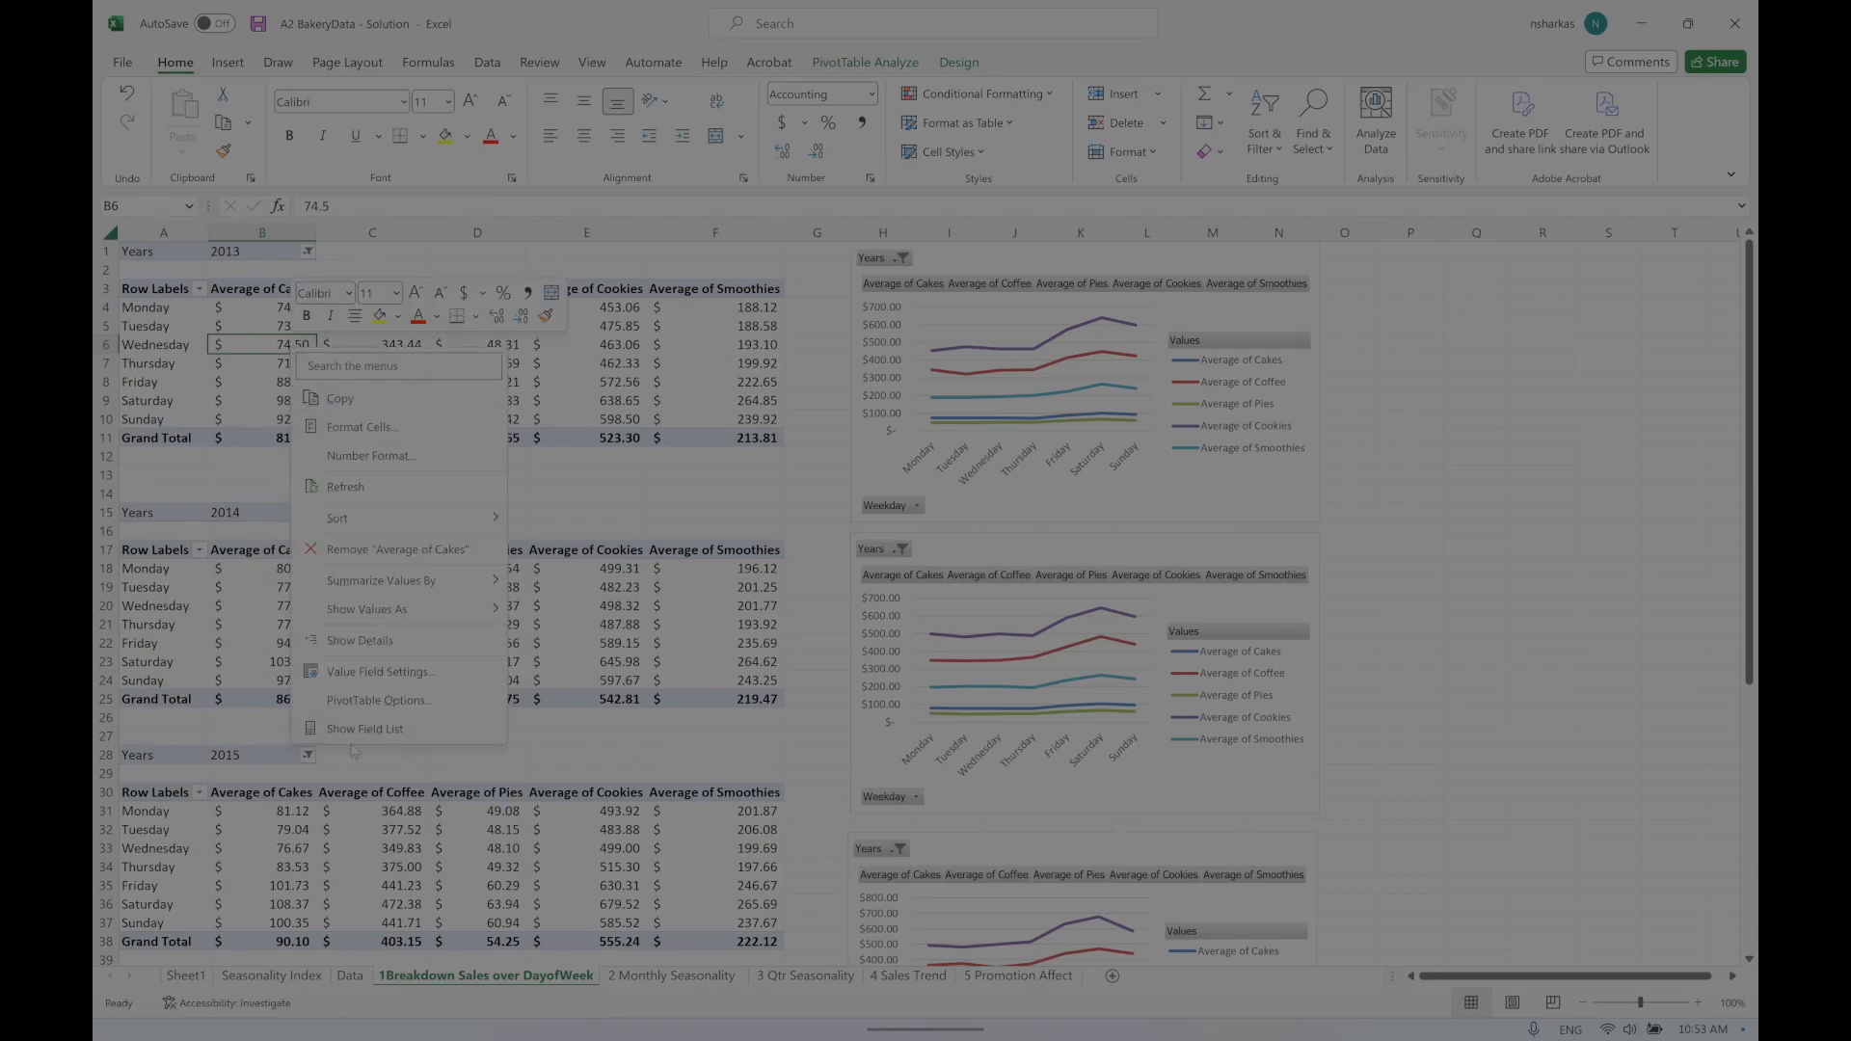
click(354, 730)
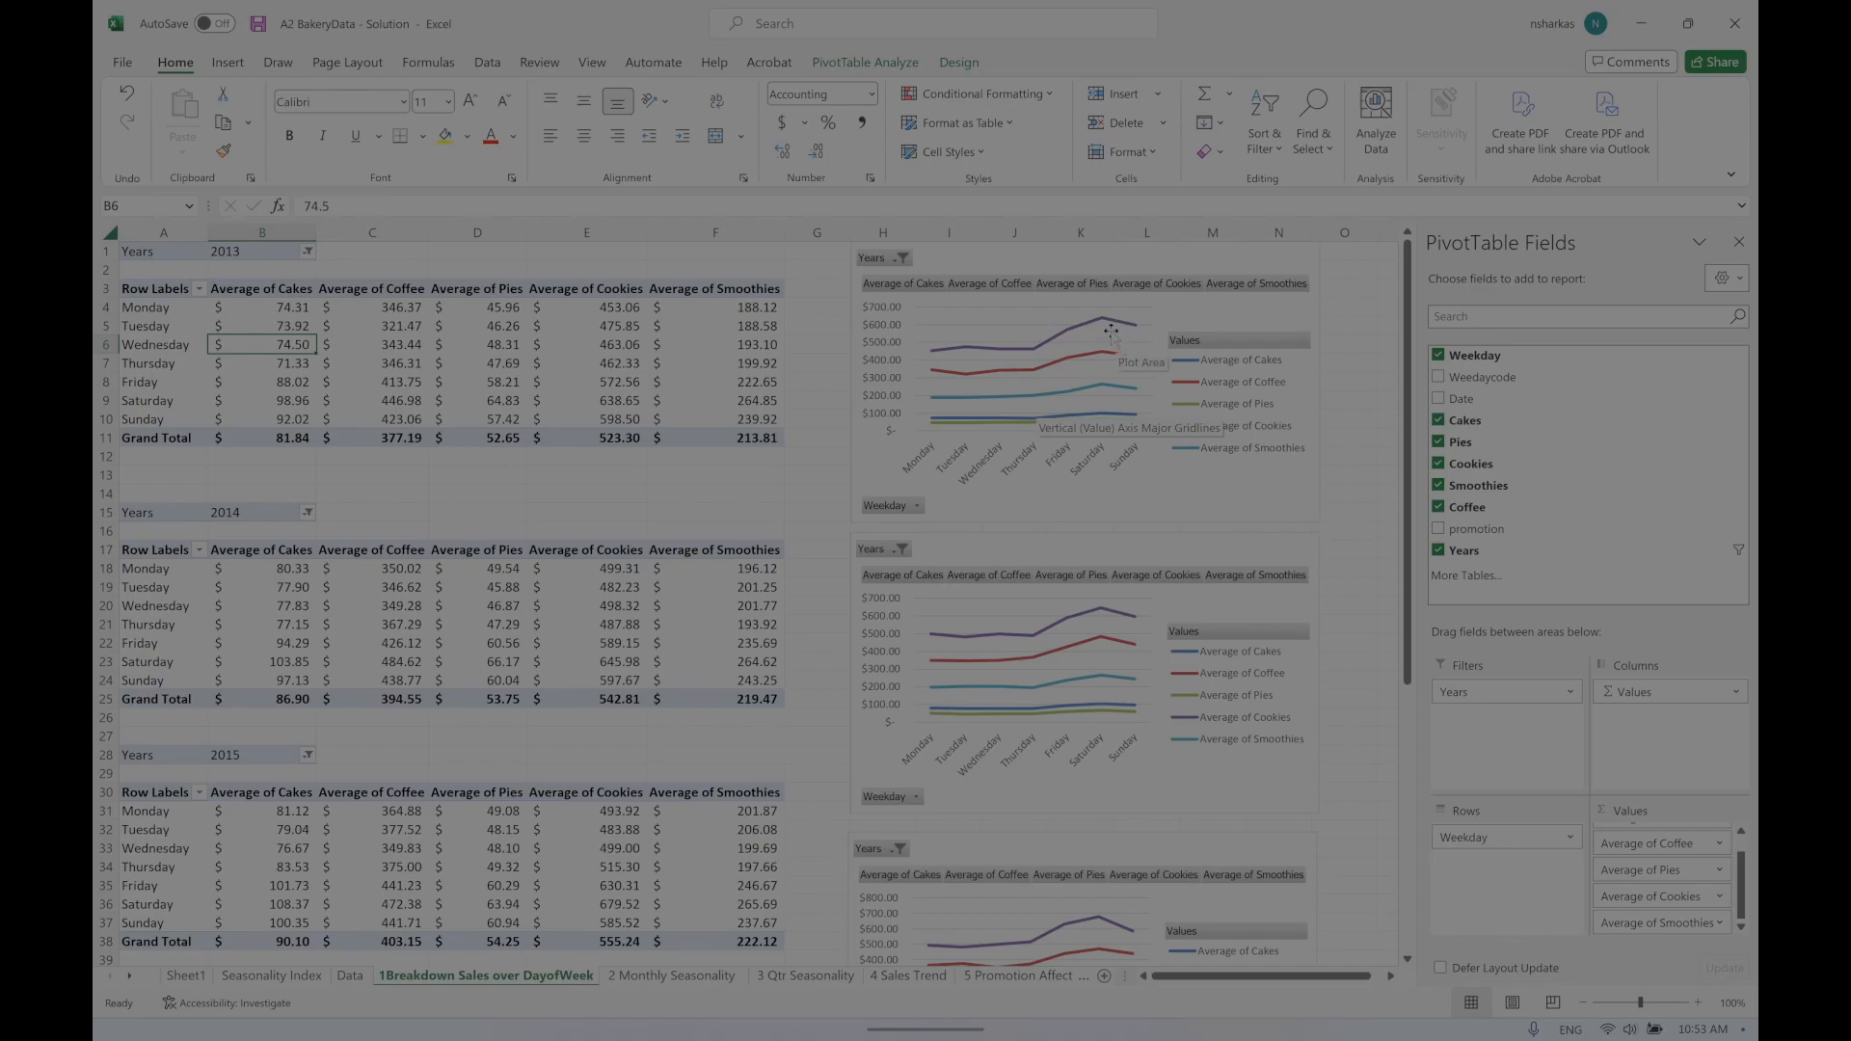
scroll(1074, 704, down, 3)
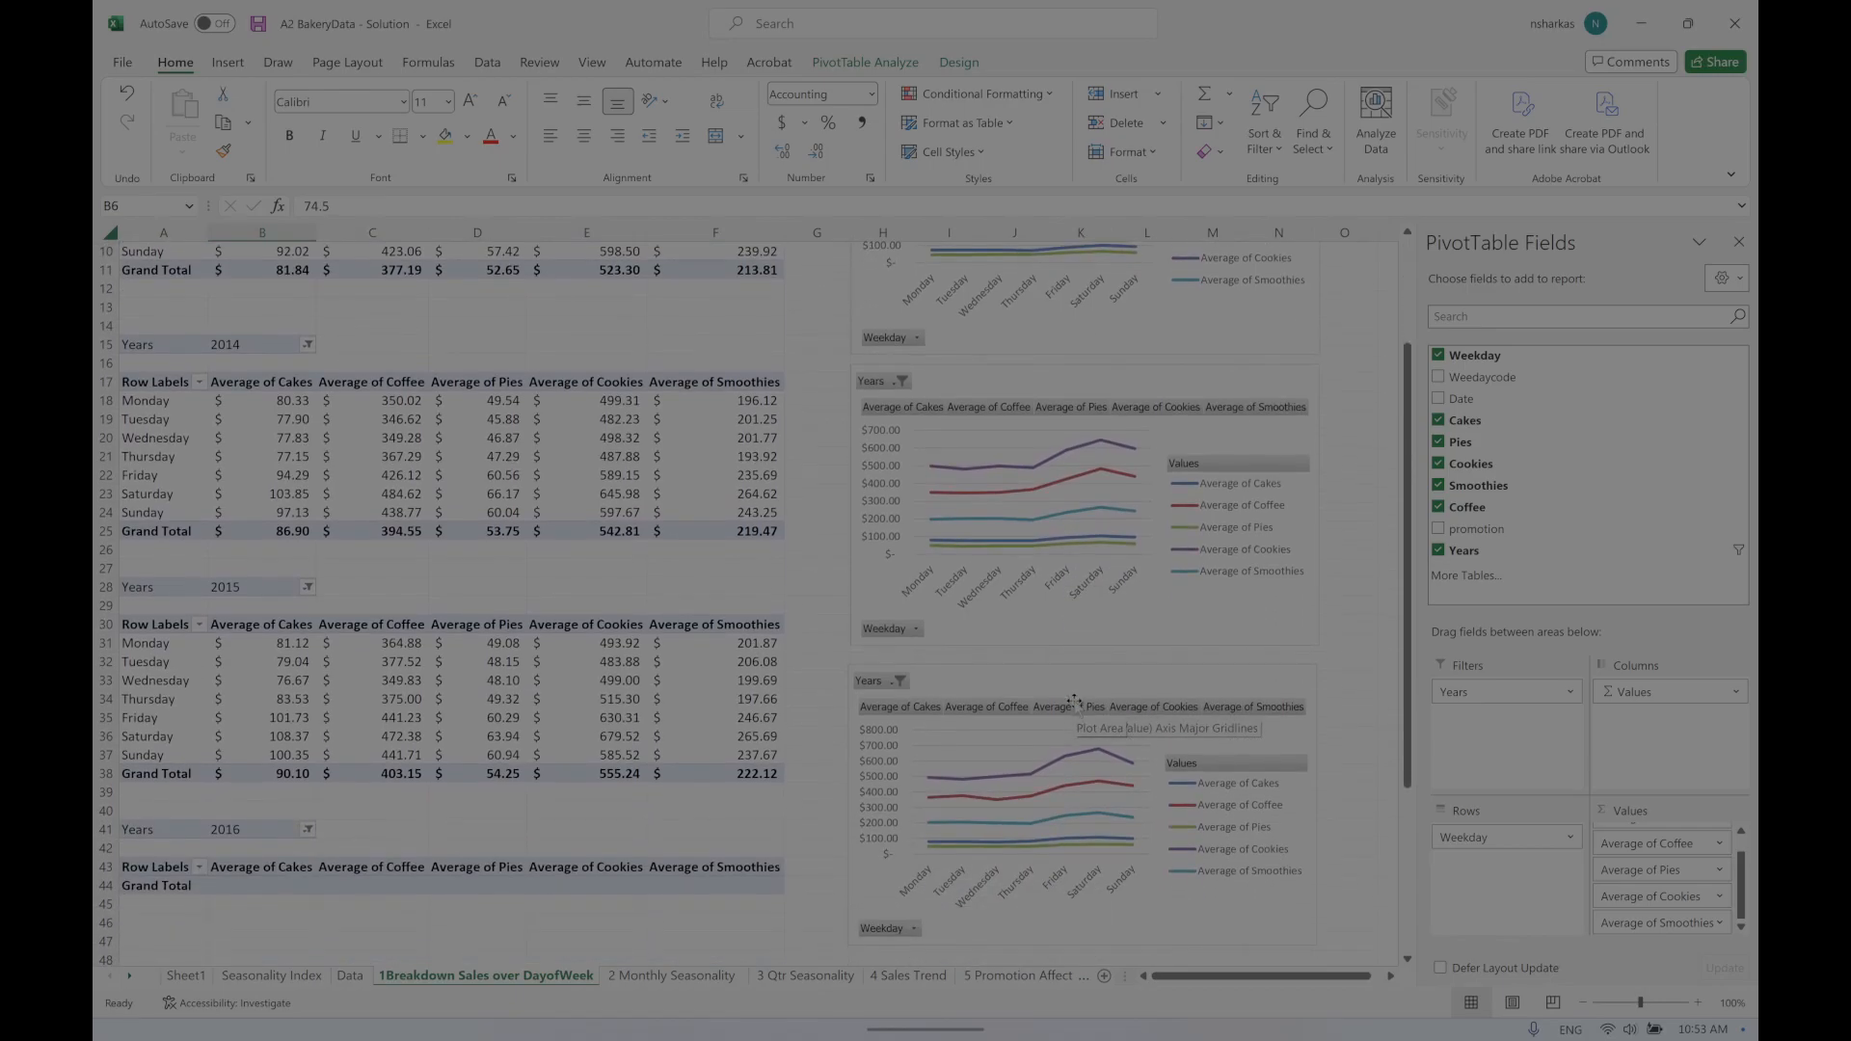
scroll(1071, 826, up, 3)
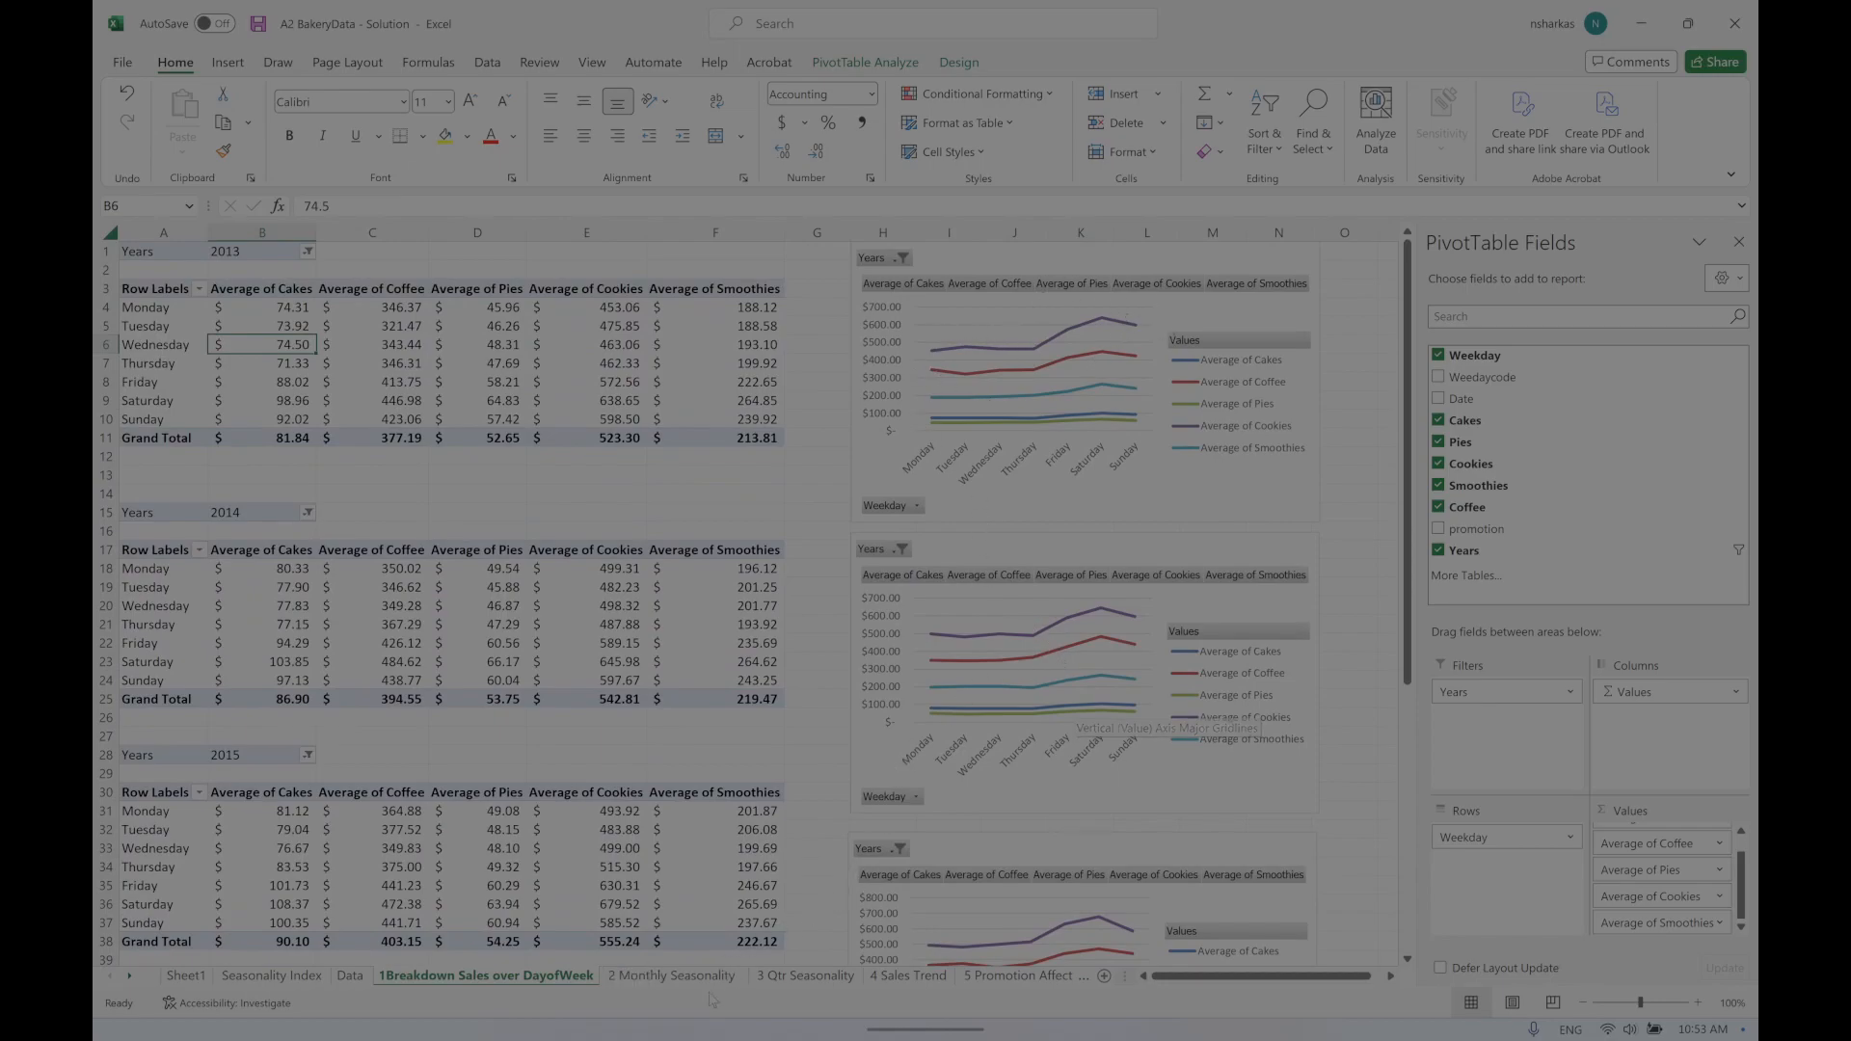
click(669, 976)
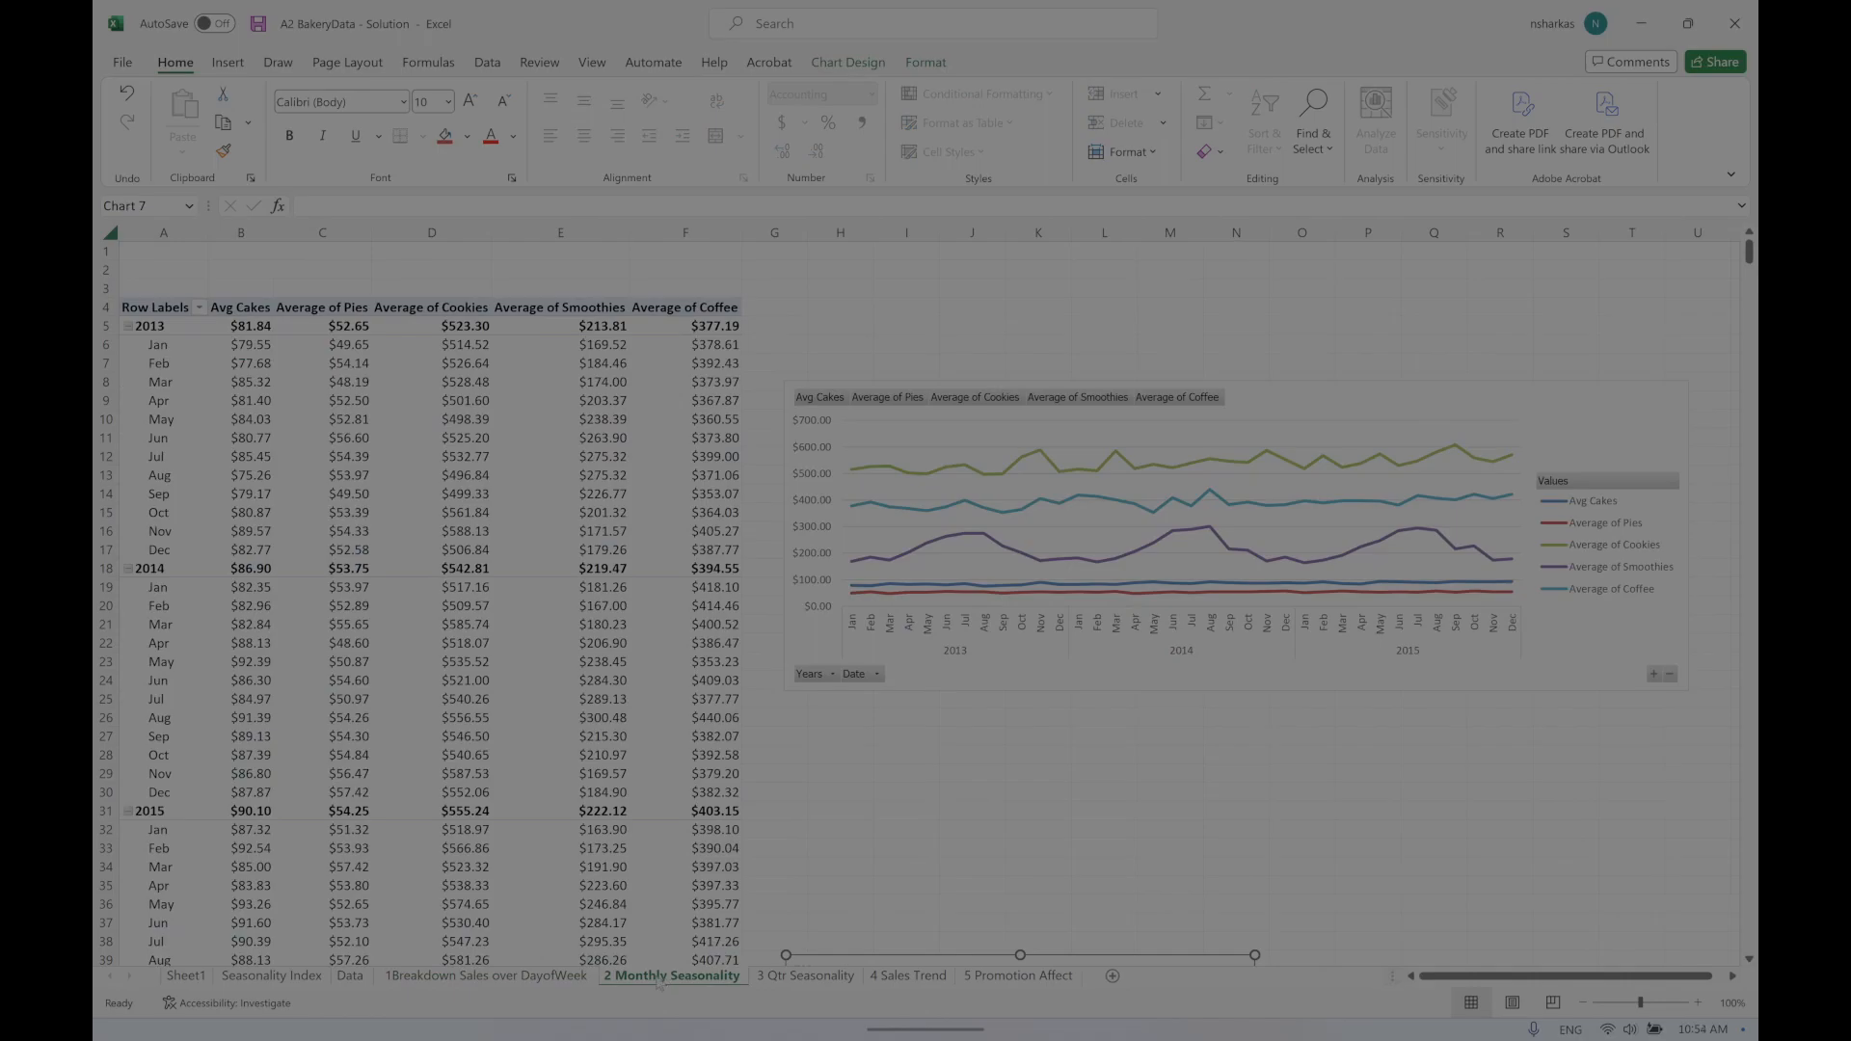
click(531, 976)
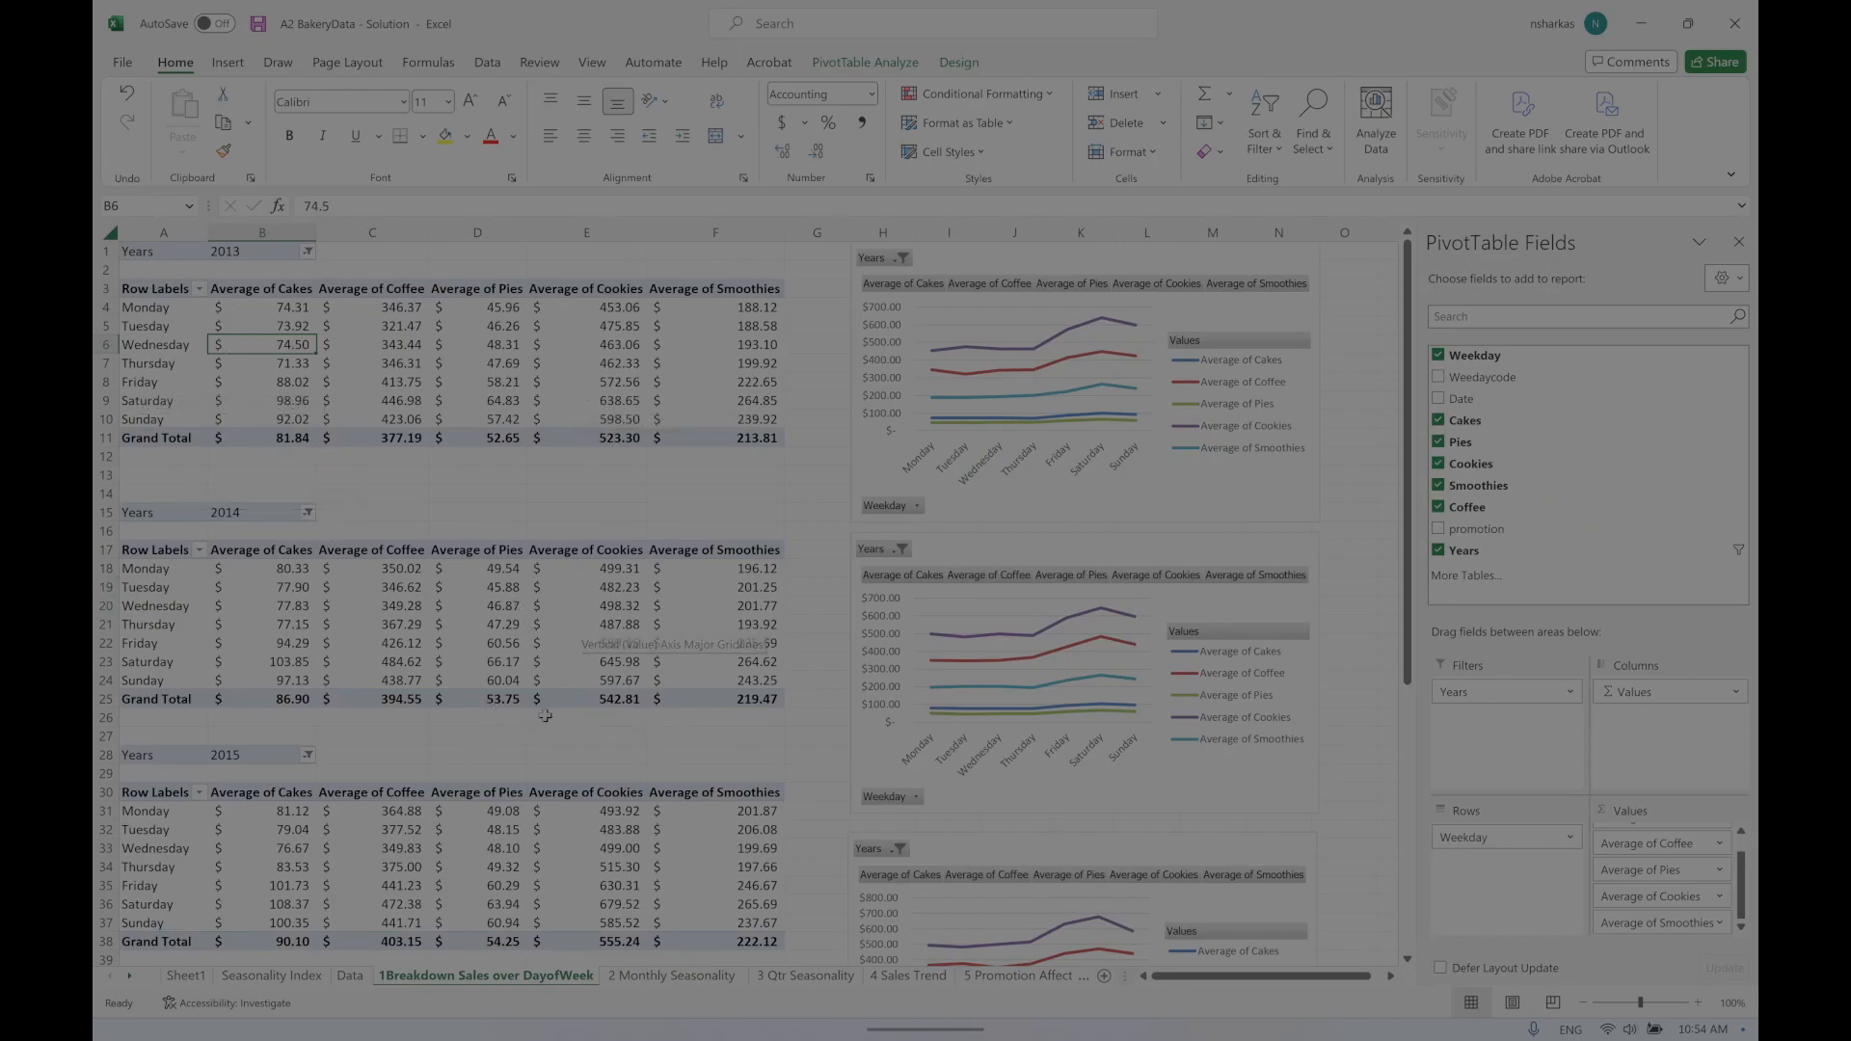
Step: Group the monthly seasonality pivot table's dates by Months and Years, and close its field list
click(725, 976)
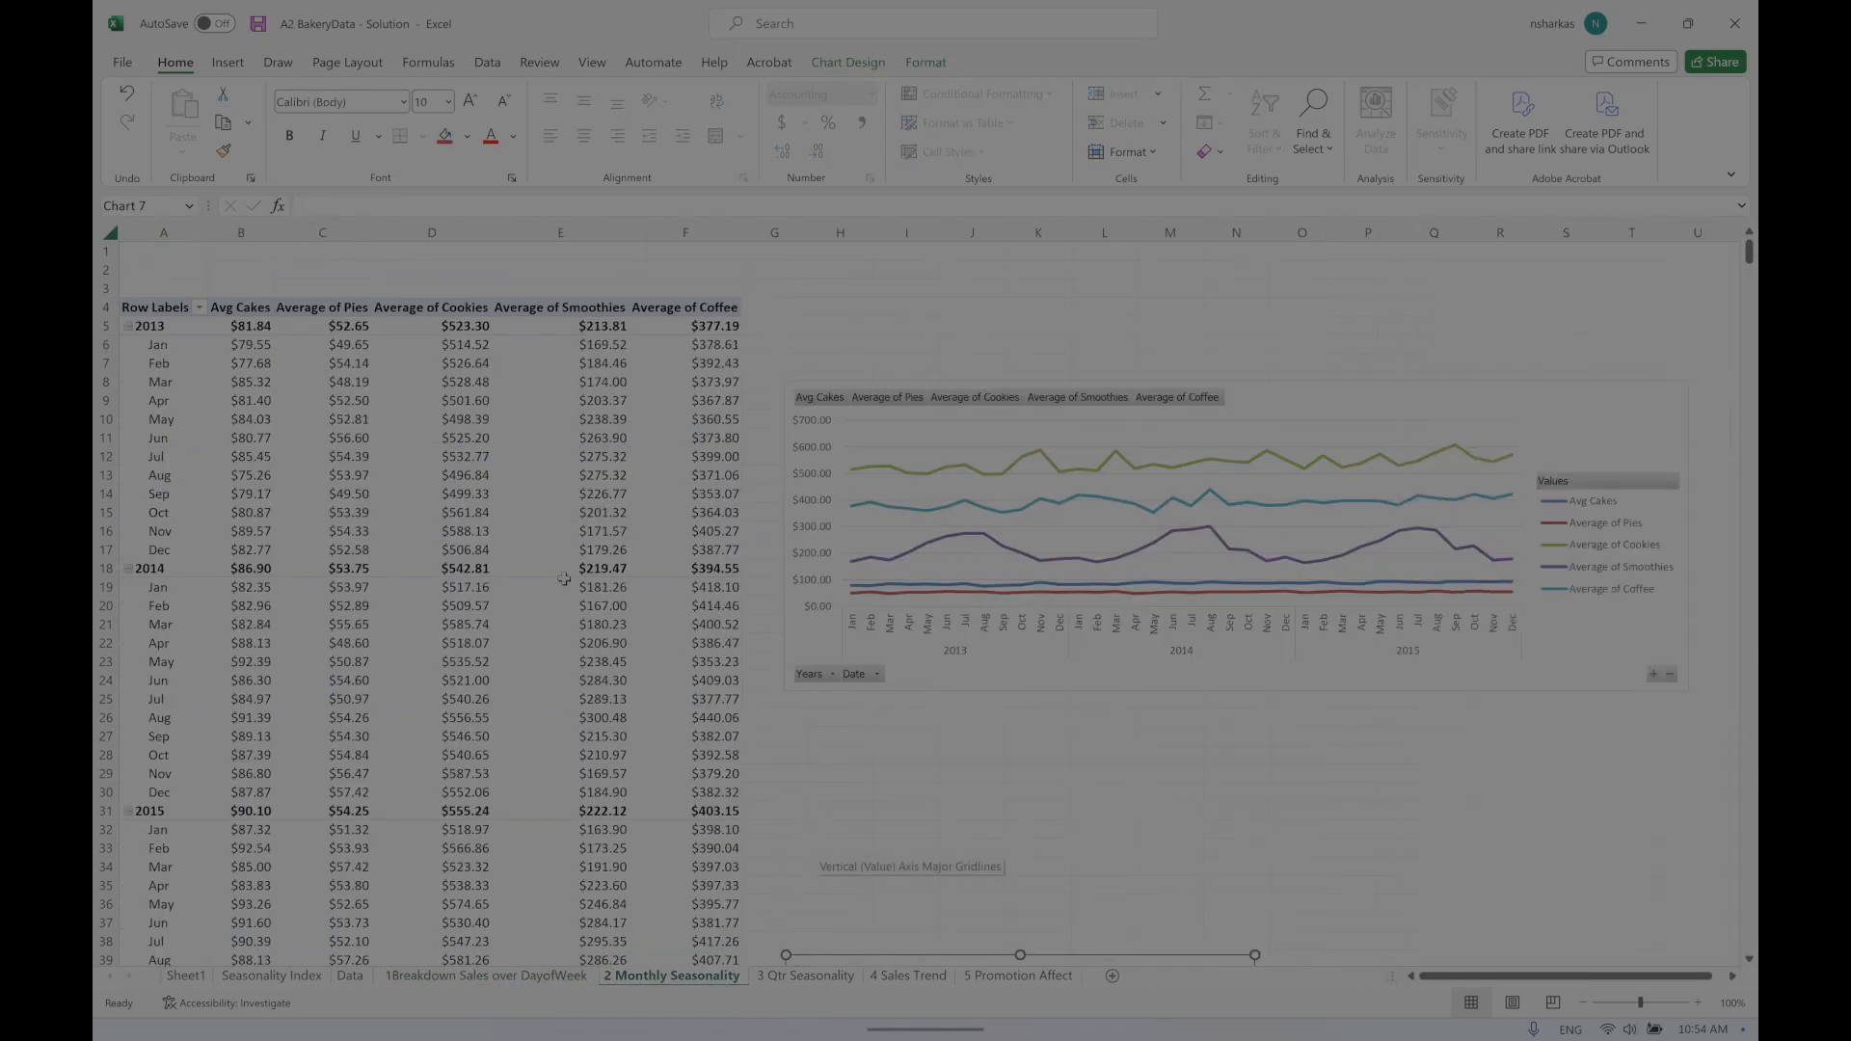
click(164, 330)
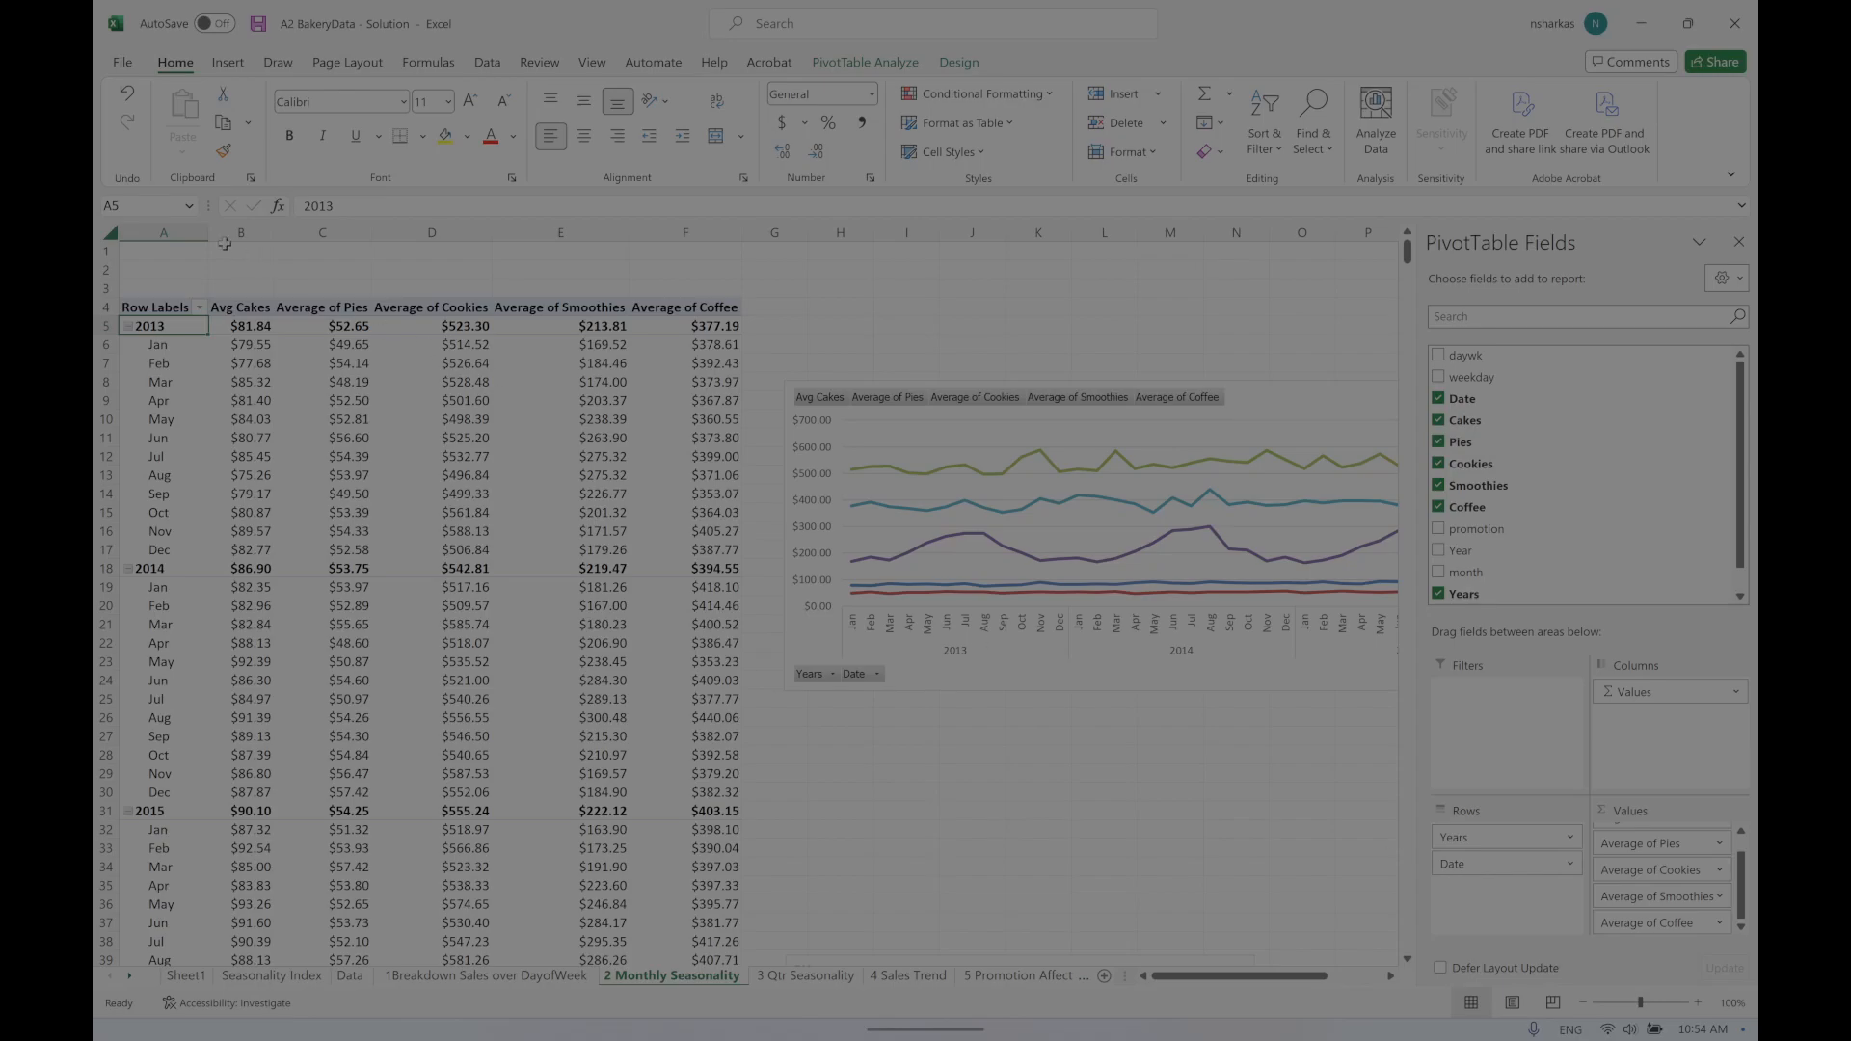
right_click(170, 328)
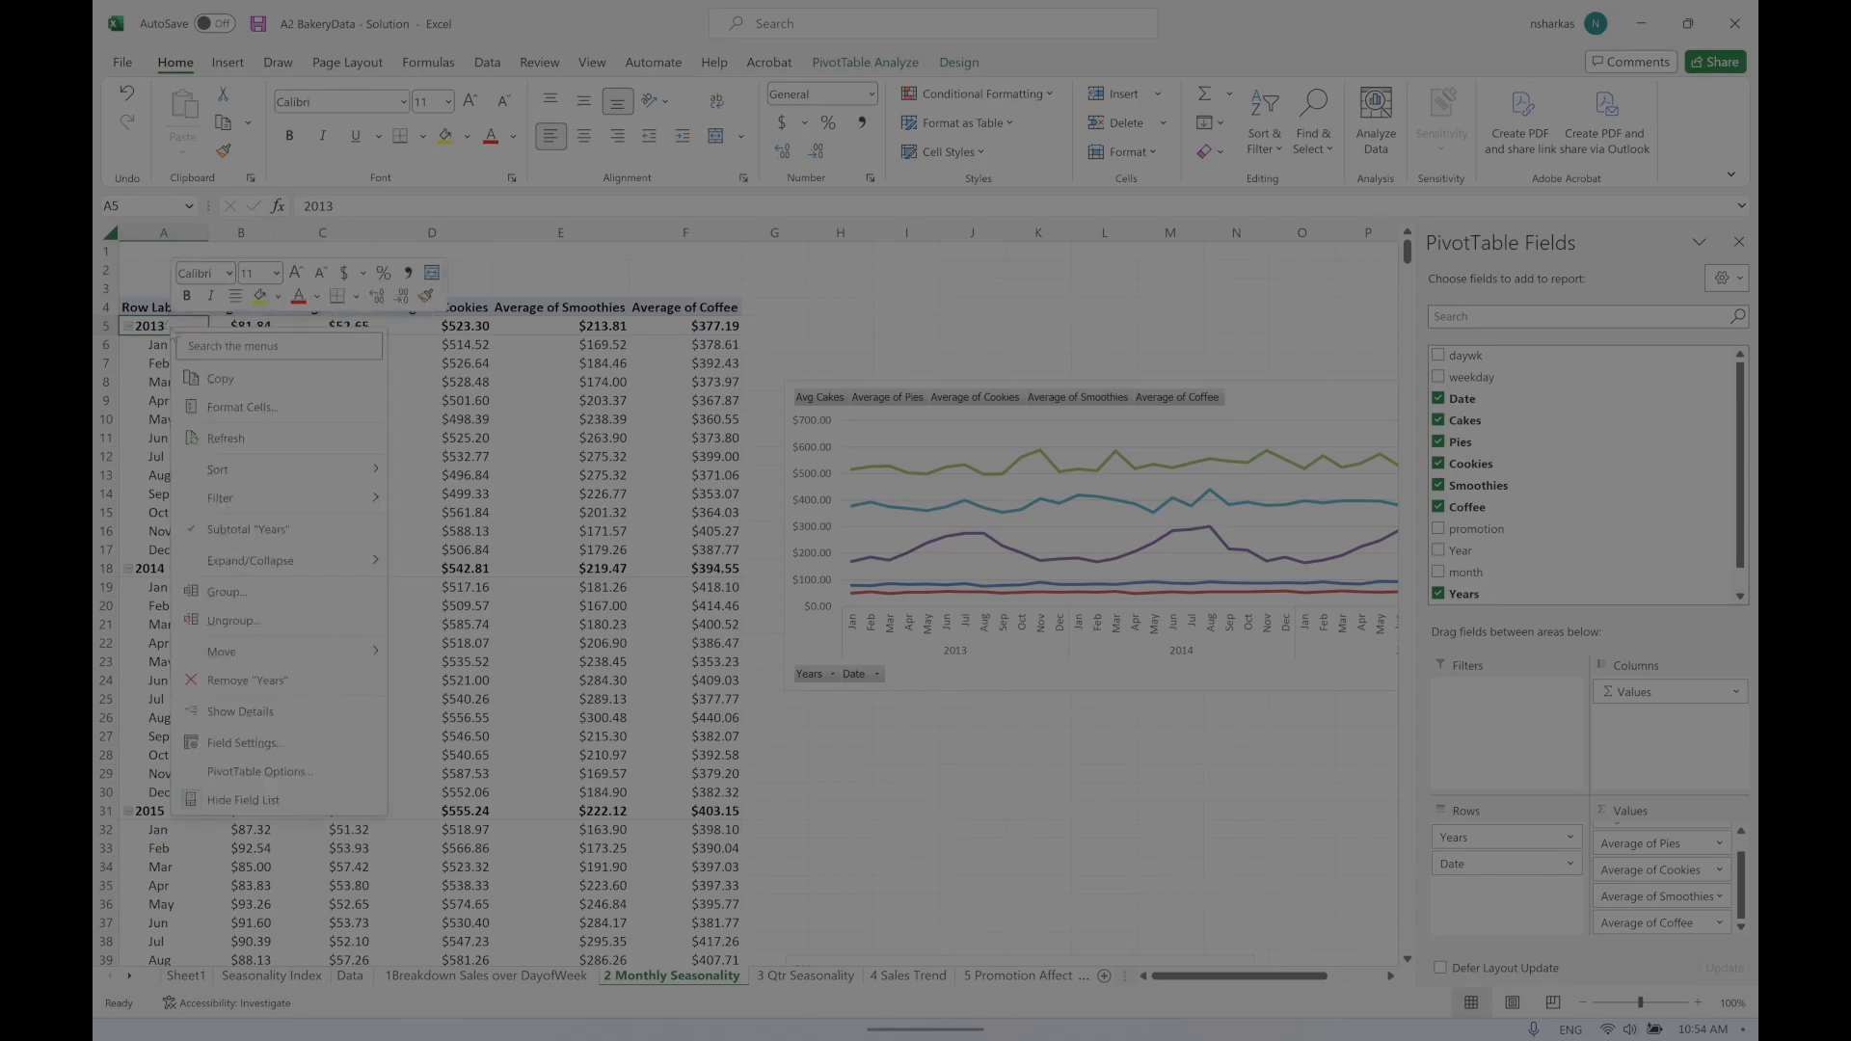
click(291, 599)
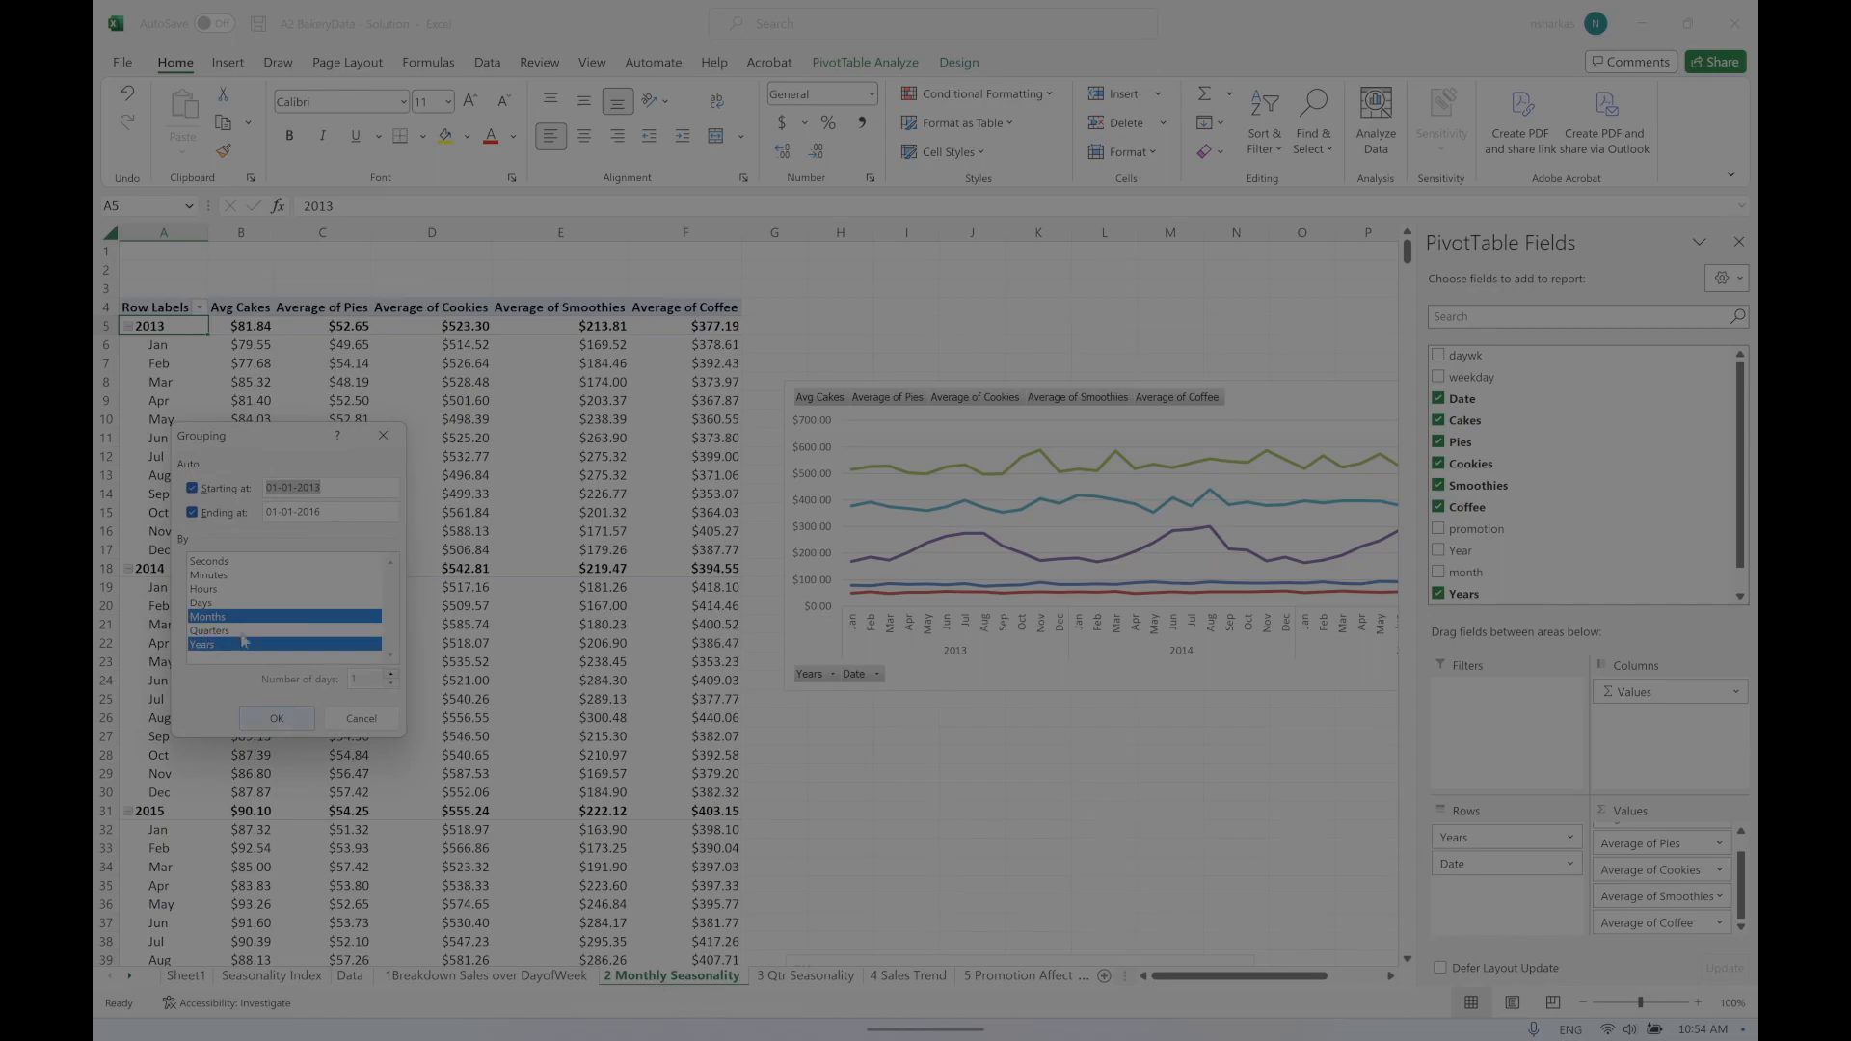
click(277, 718)
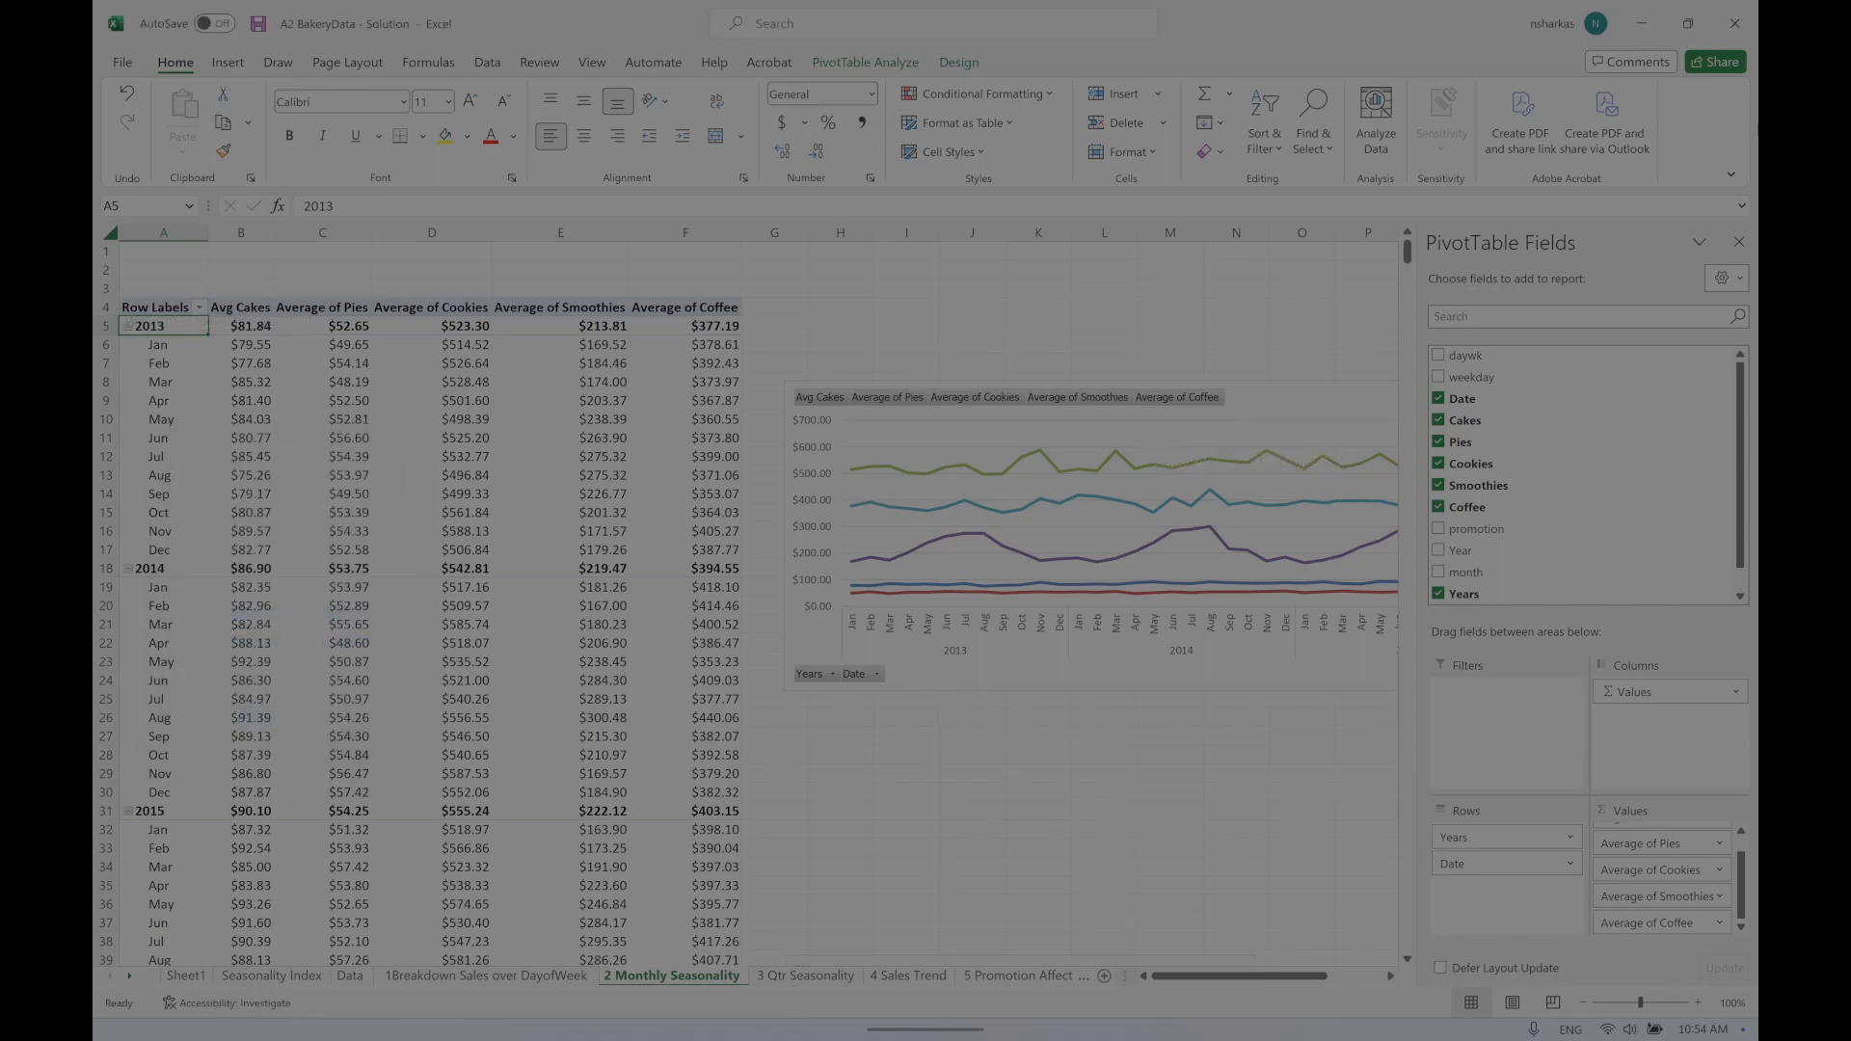
click(1739, 242)
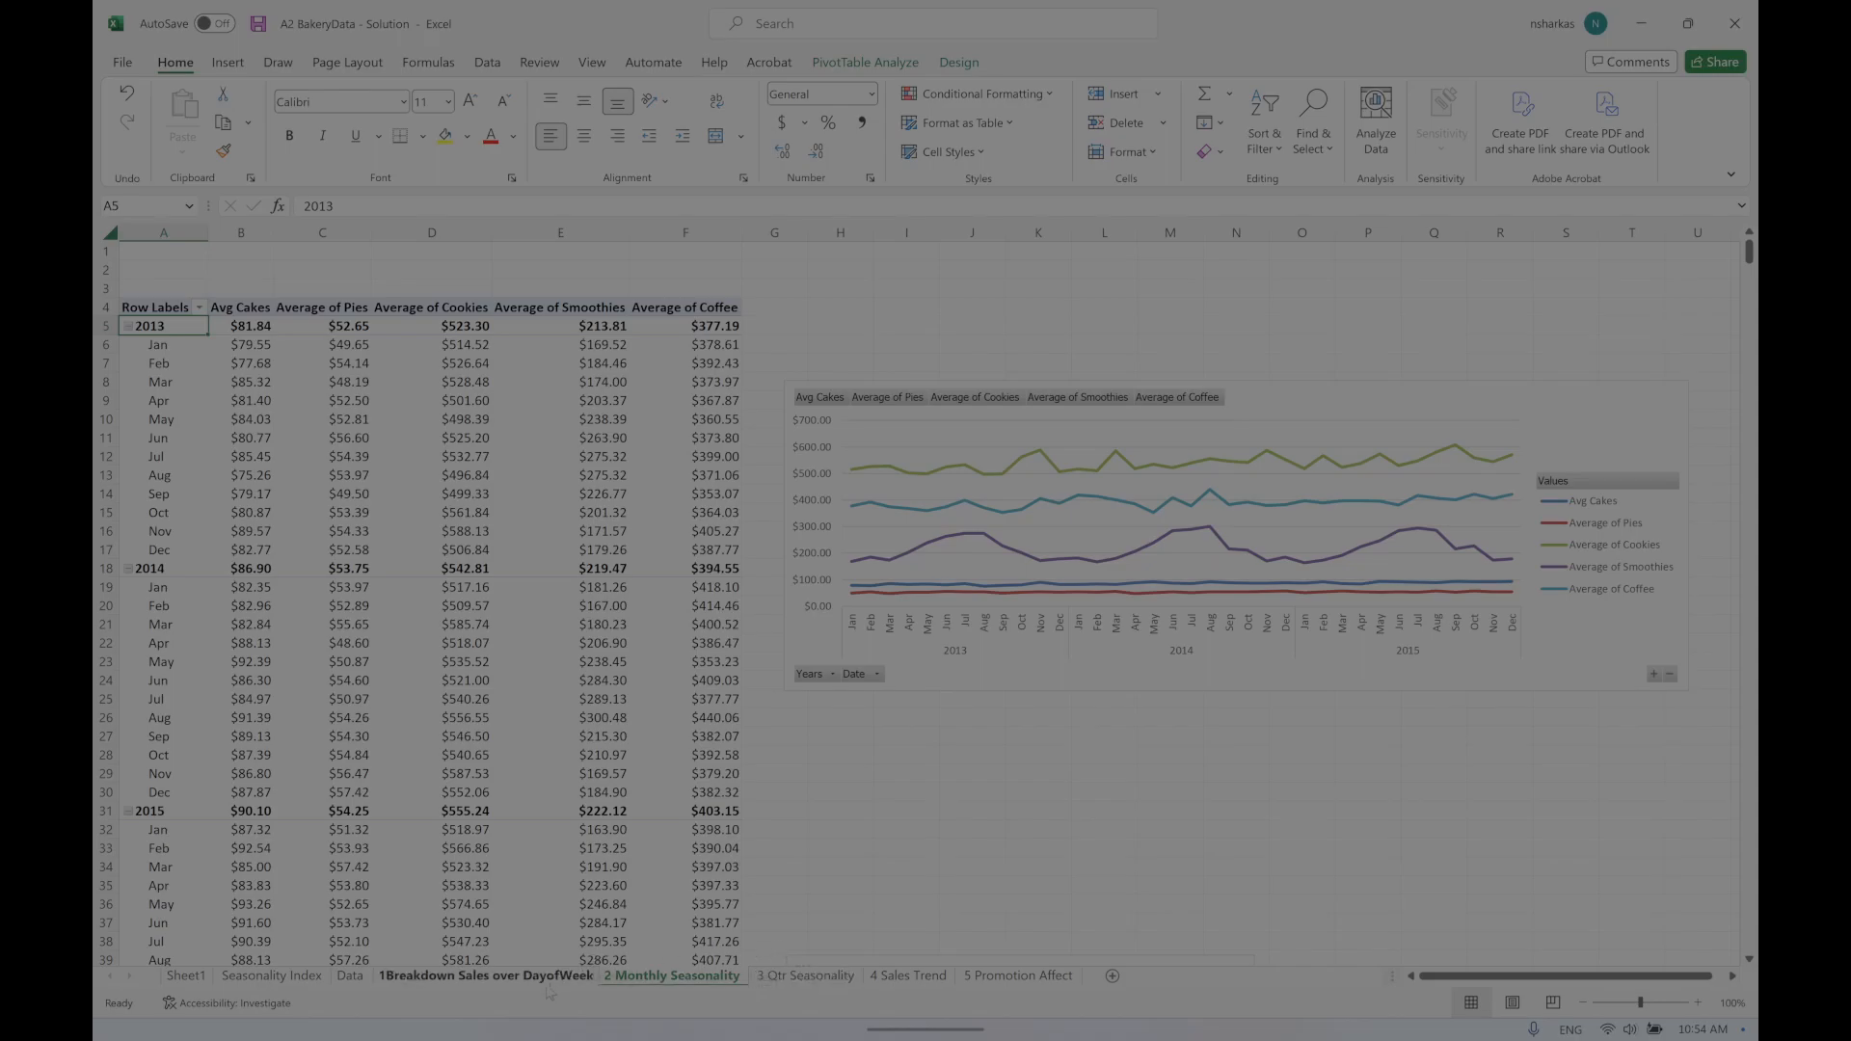
Step: On the quarterly seasonality sheet, remove Years and Date from the pivot table's rows and add the Date field back to the rows
click(485, 975)
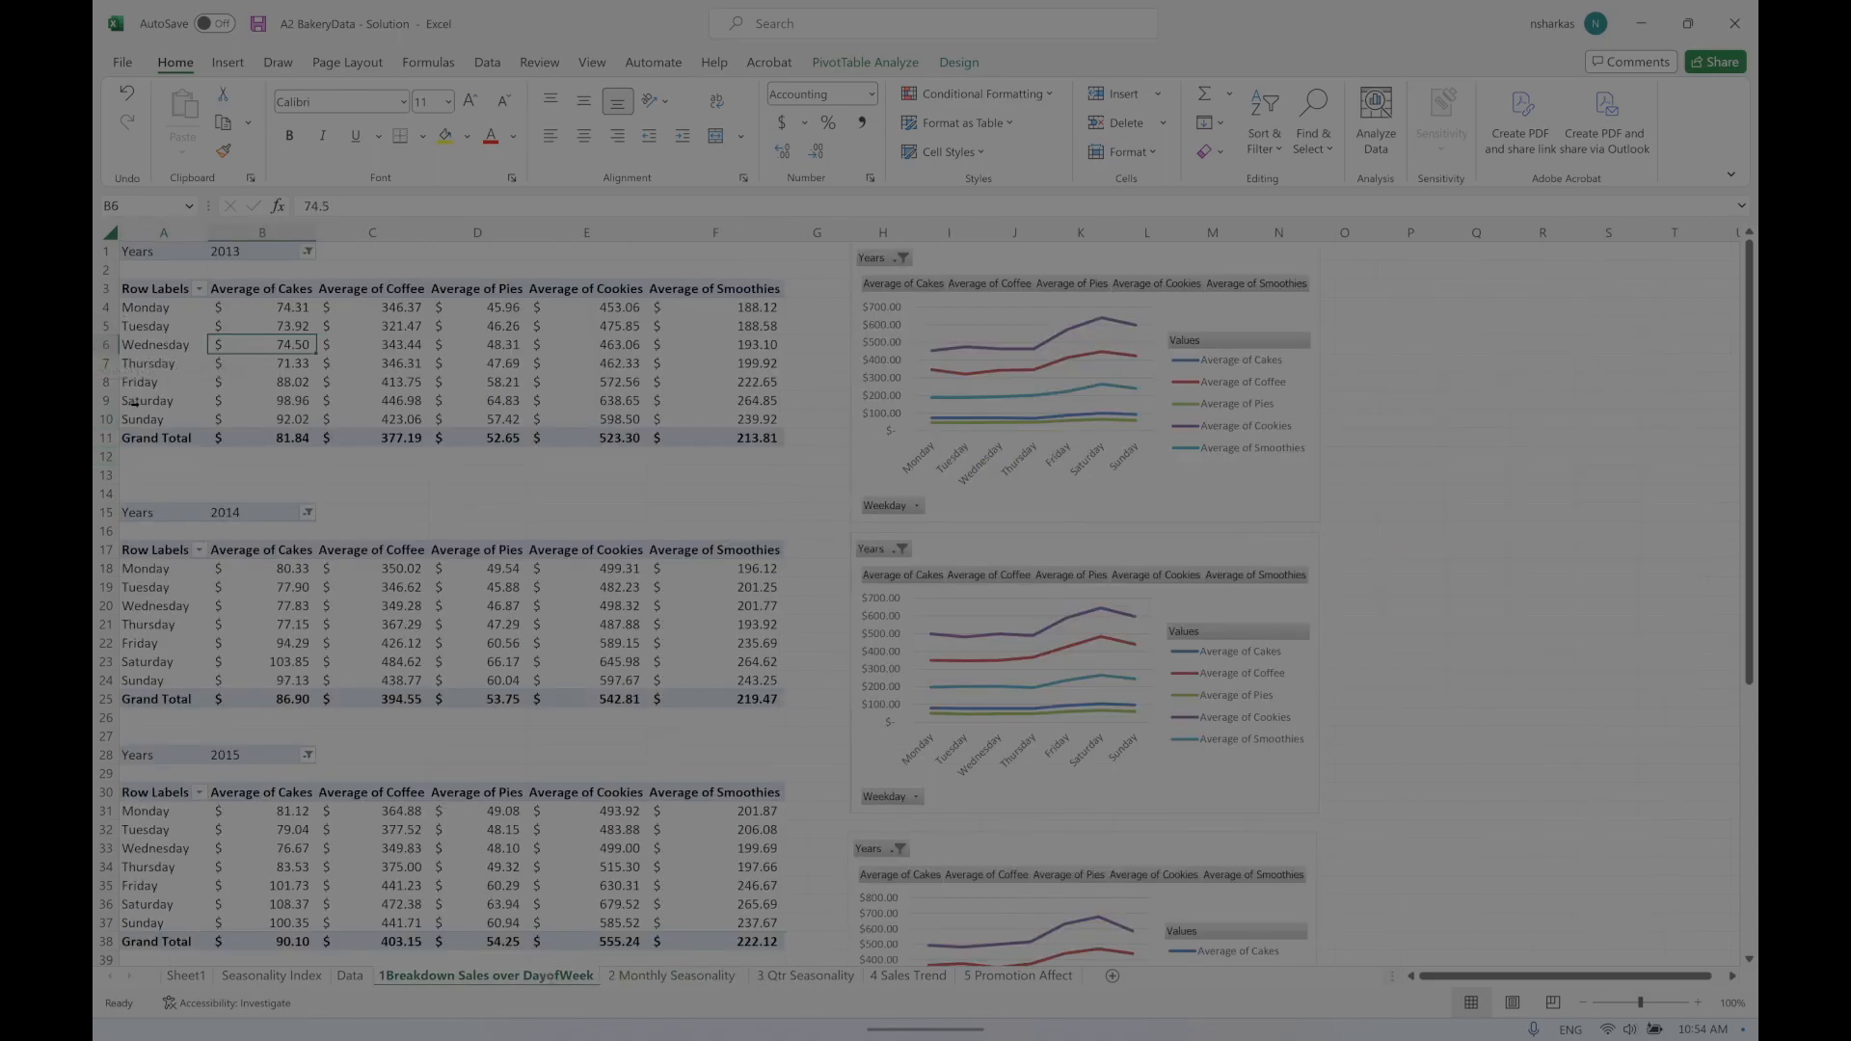
mouse_move(926, 1030)
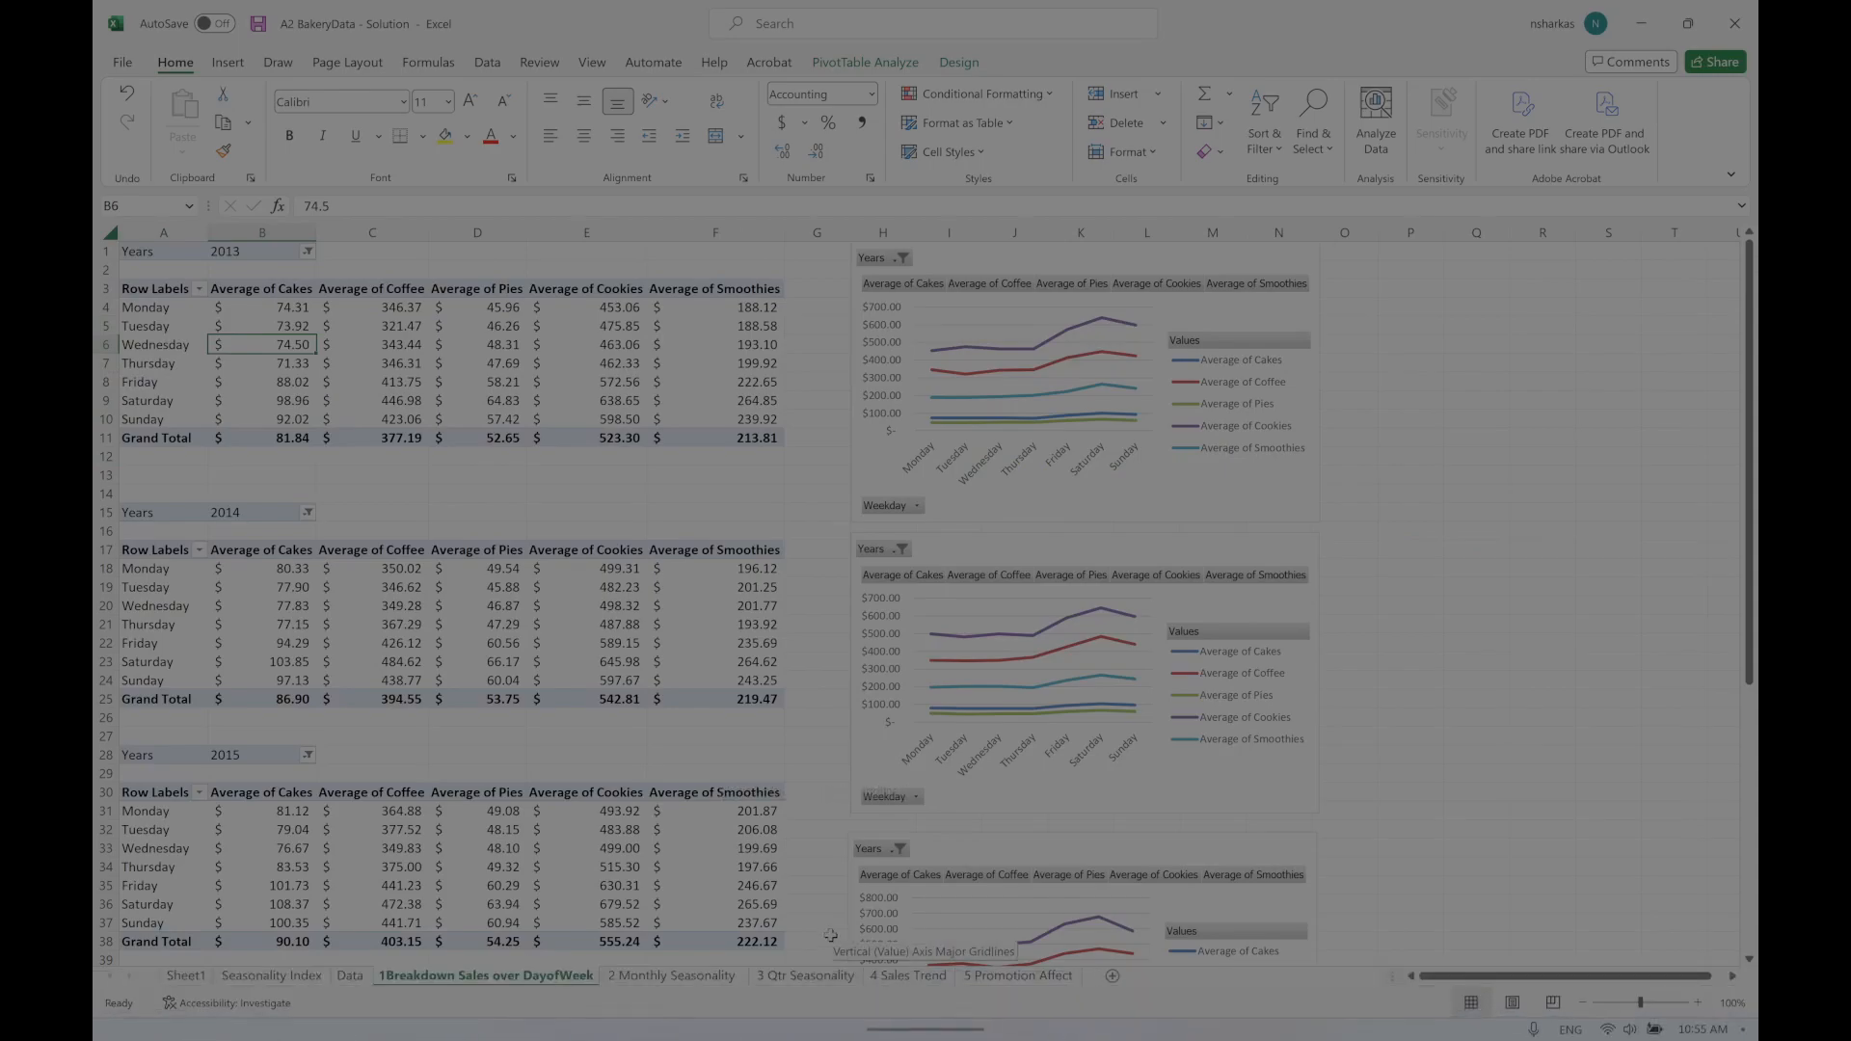
click(833, 978)
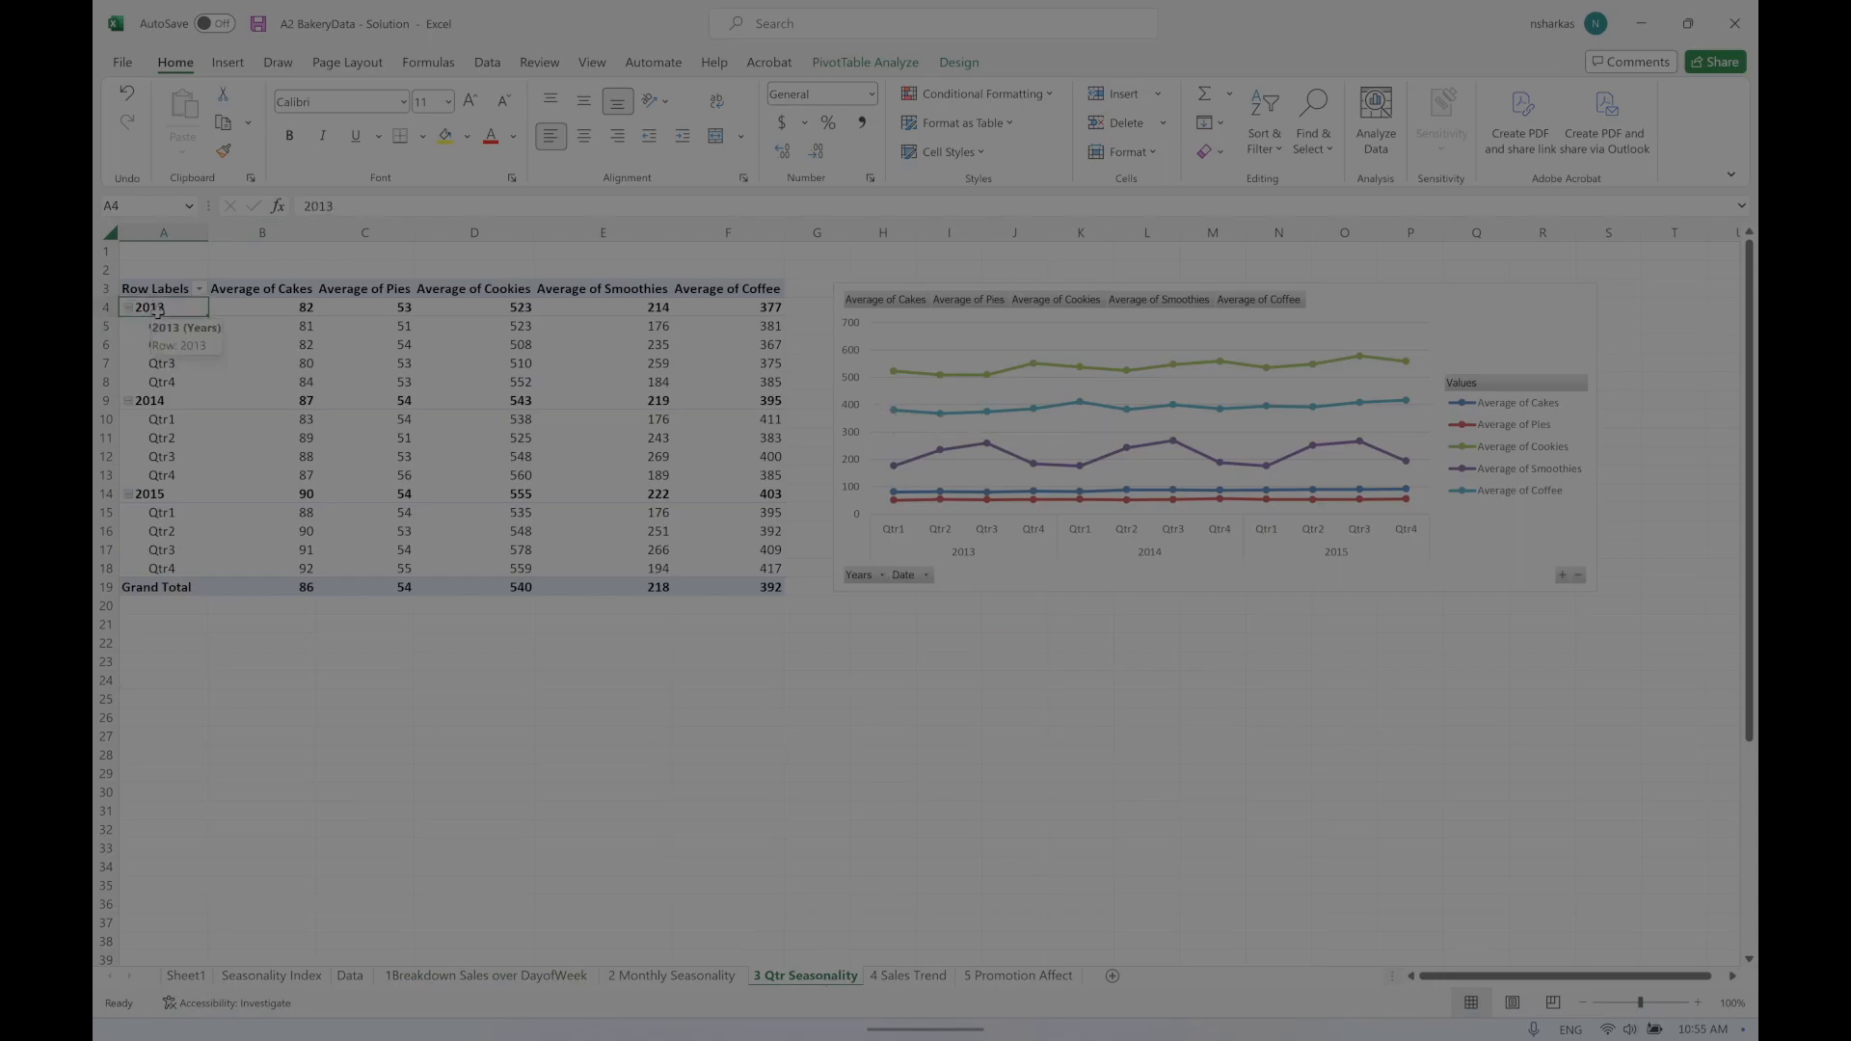
right_click(159, 309)
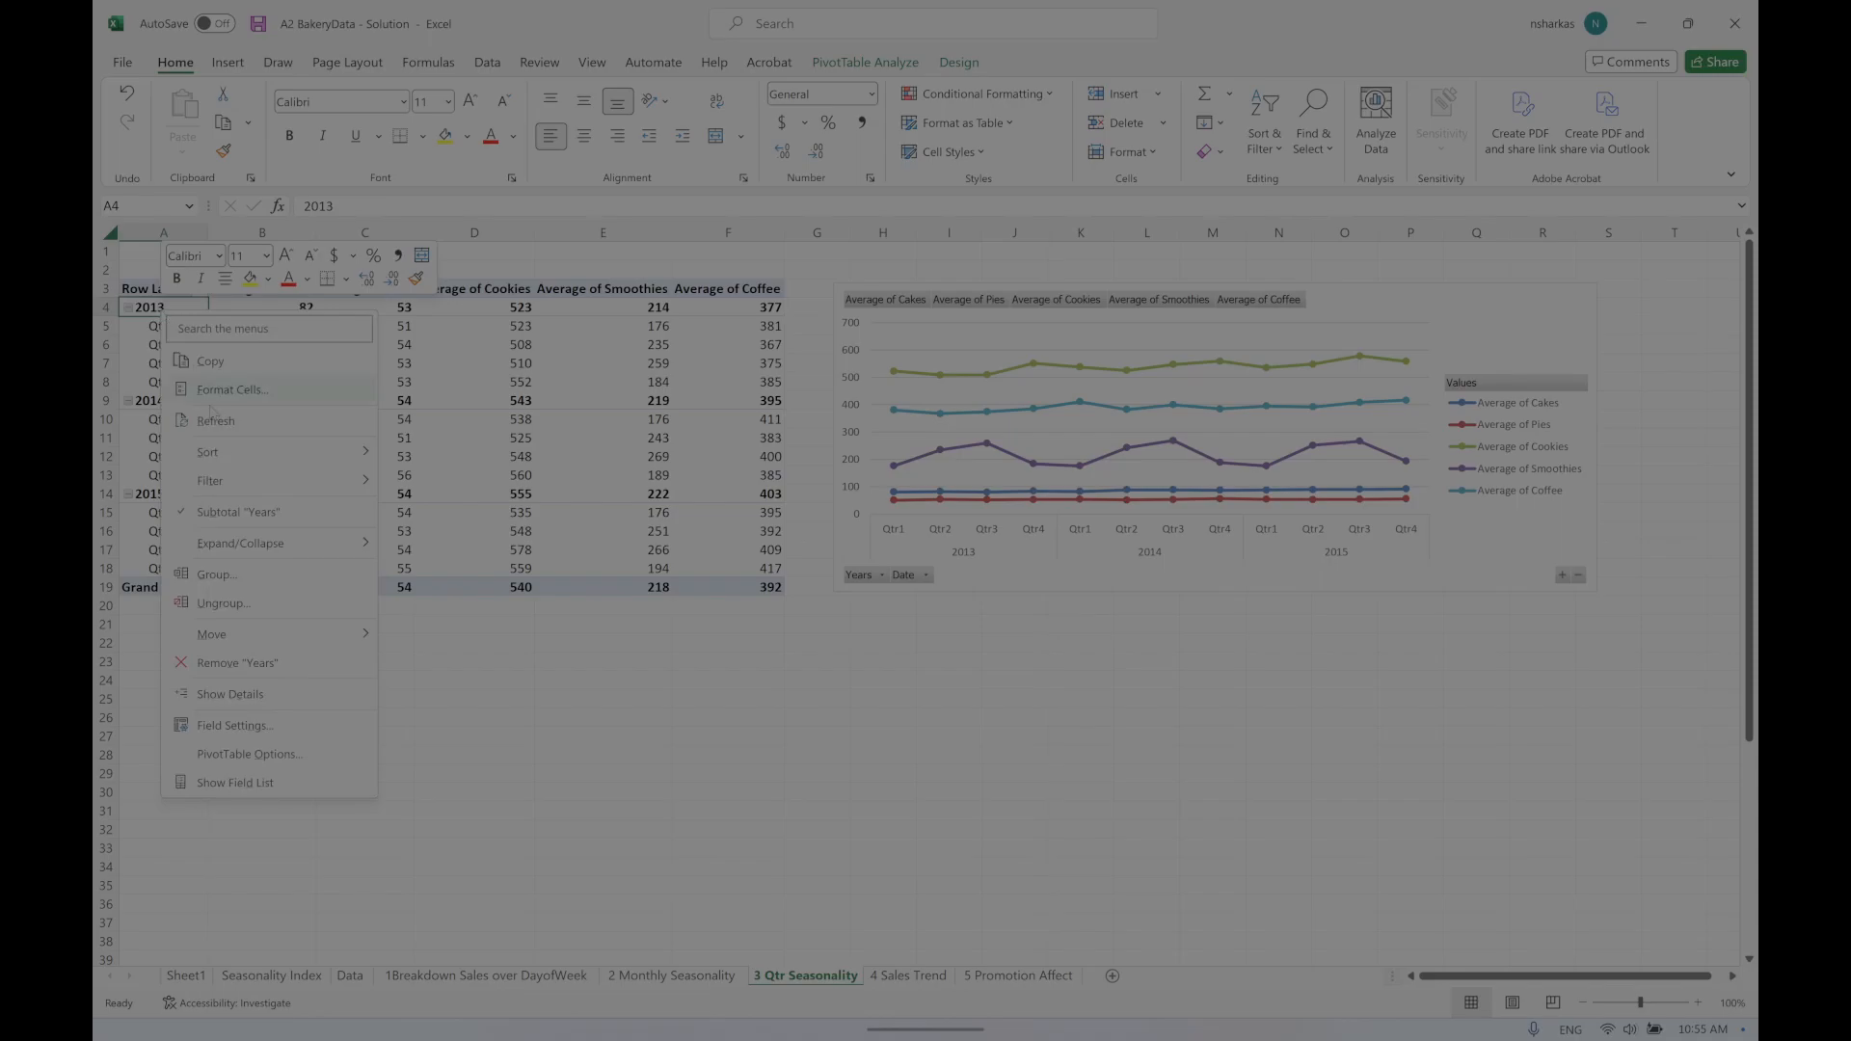
click(249, 785)
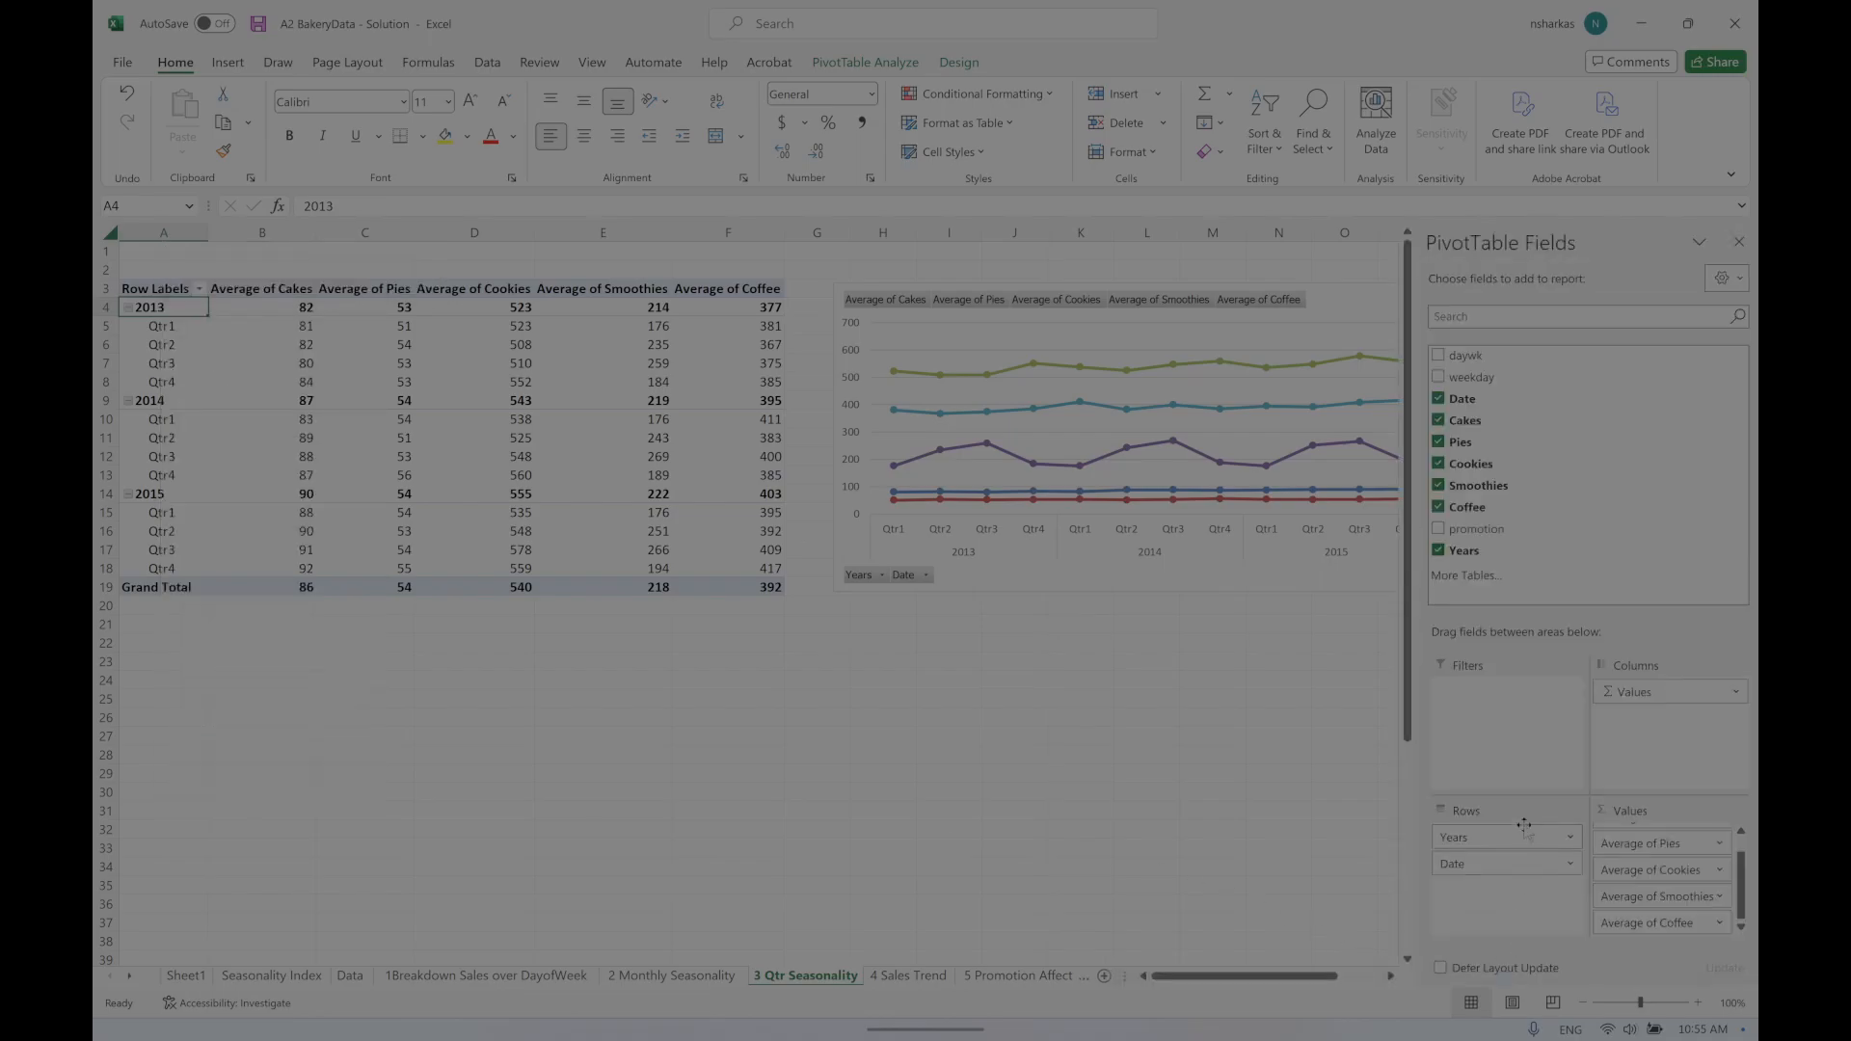
drag(1516, 844, 1330, 885)
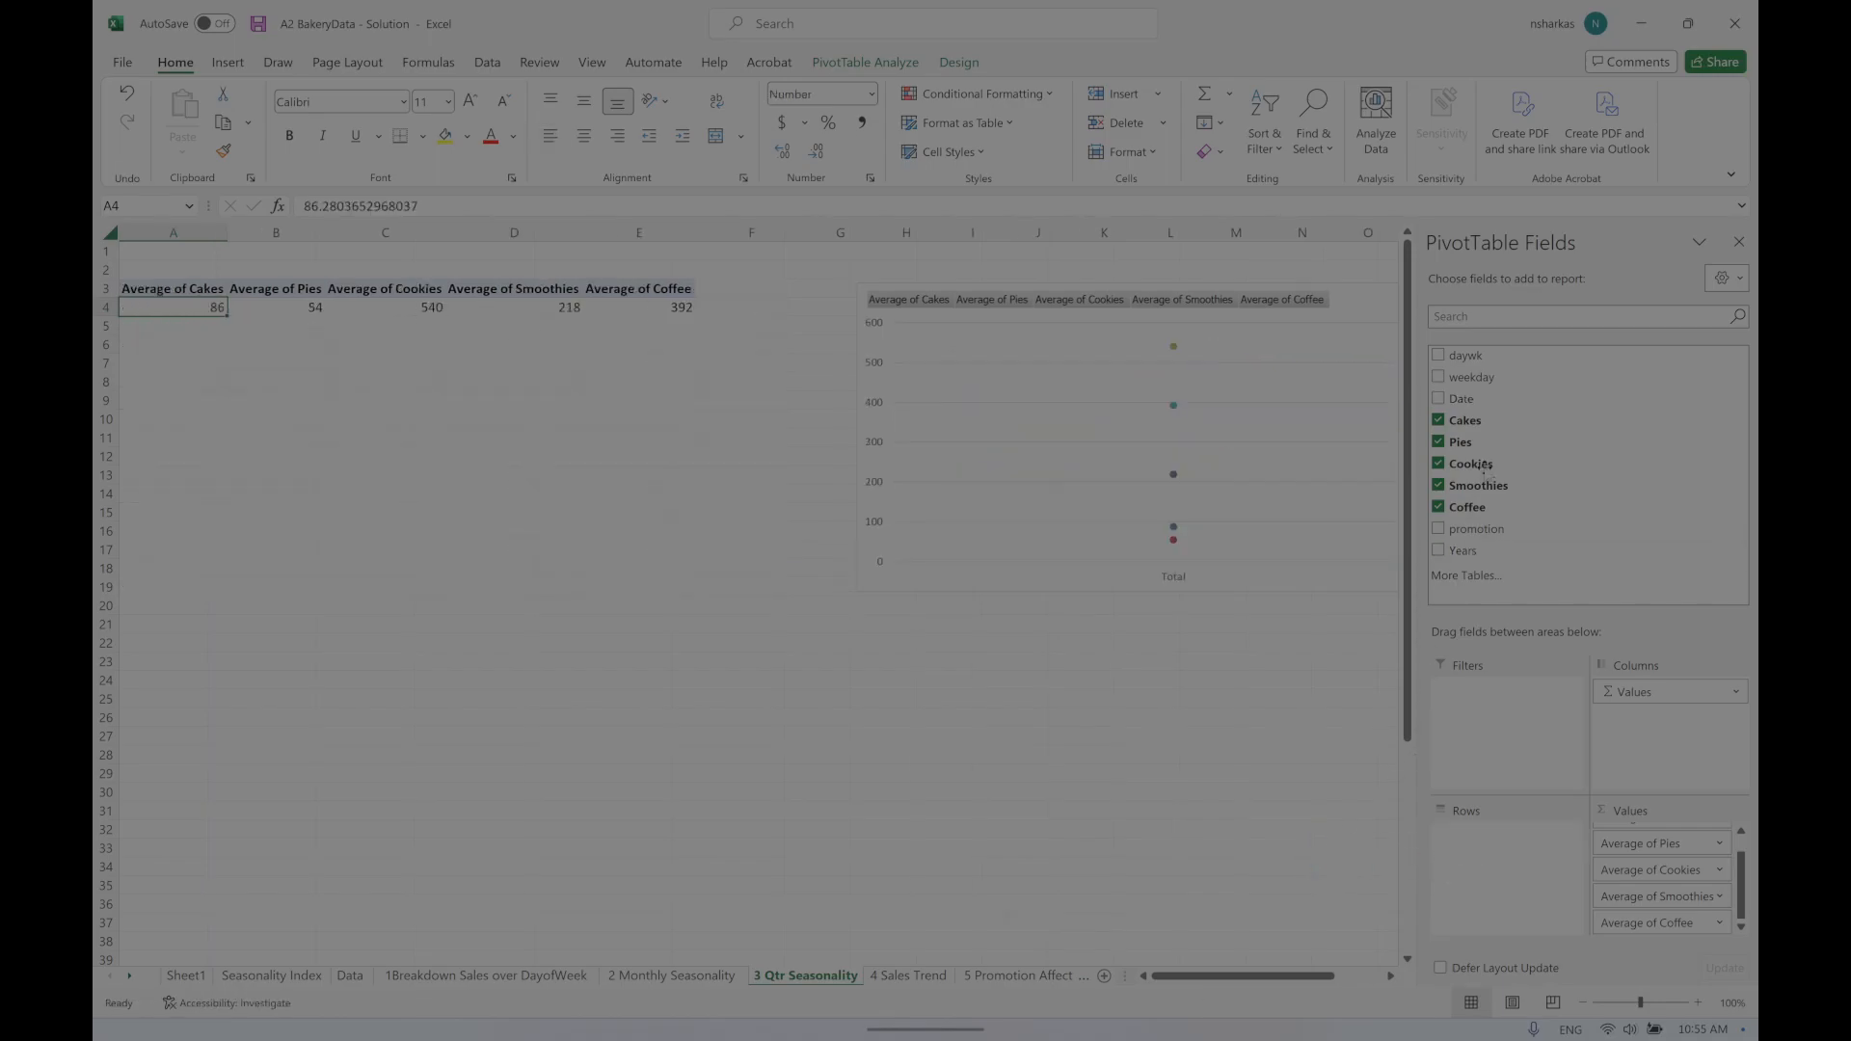
drag(1456, 398, 1494, 872)
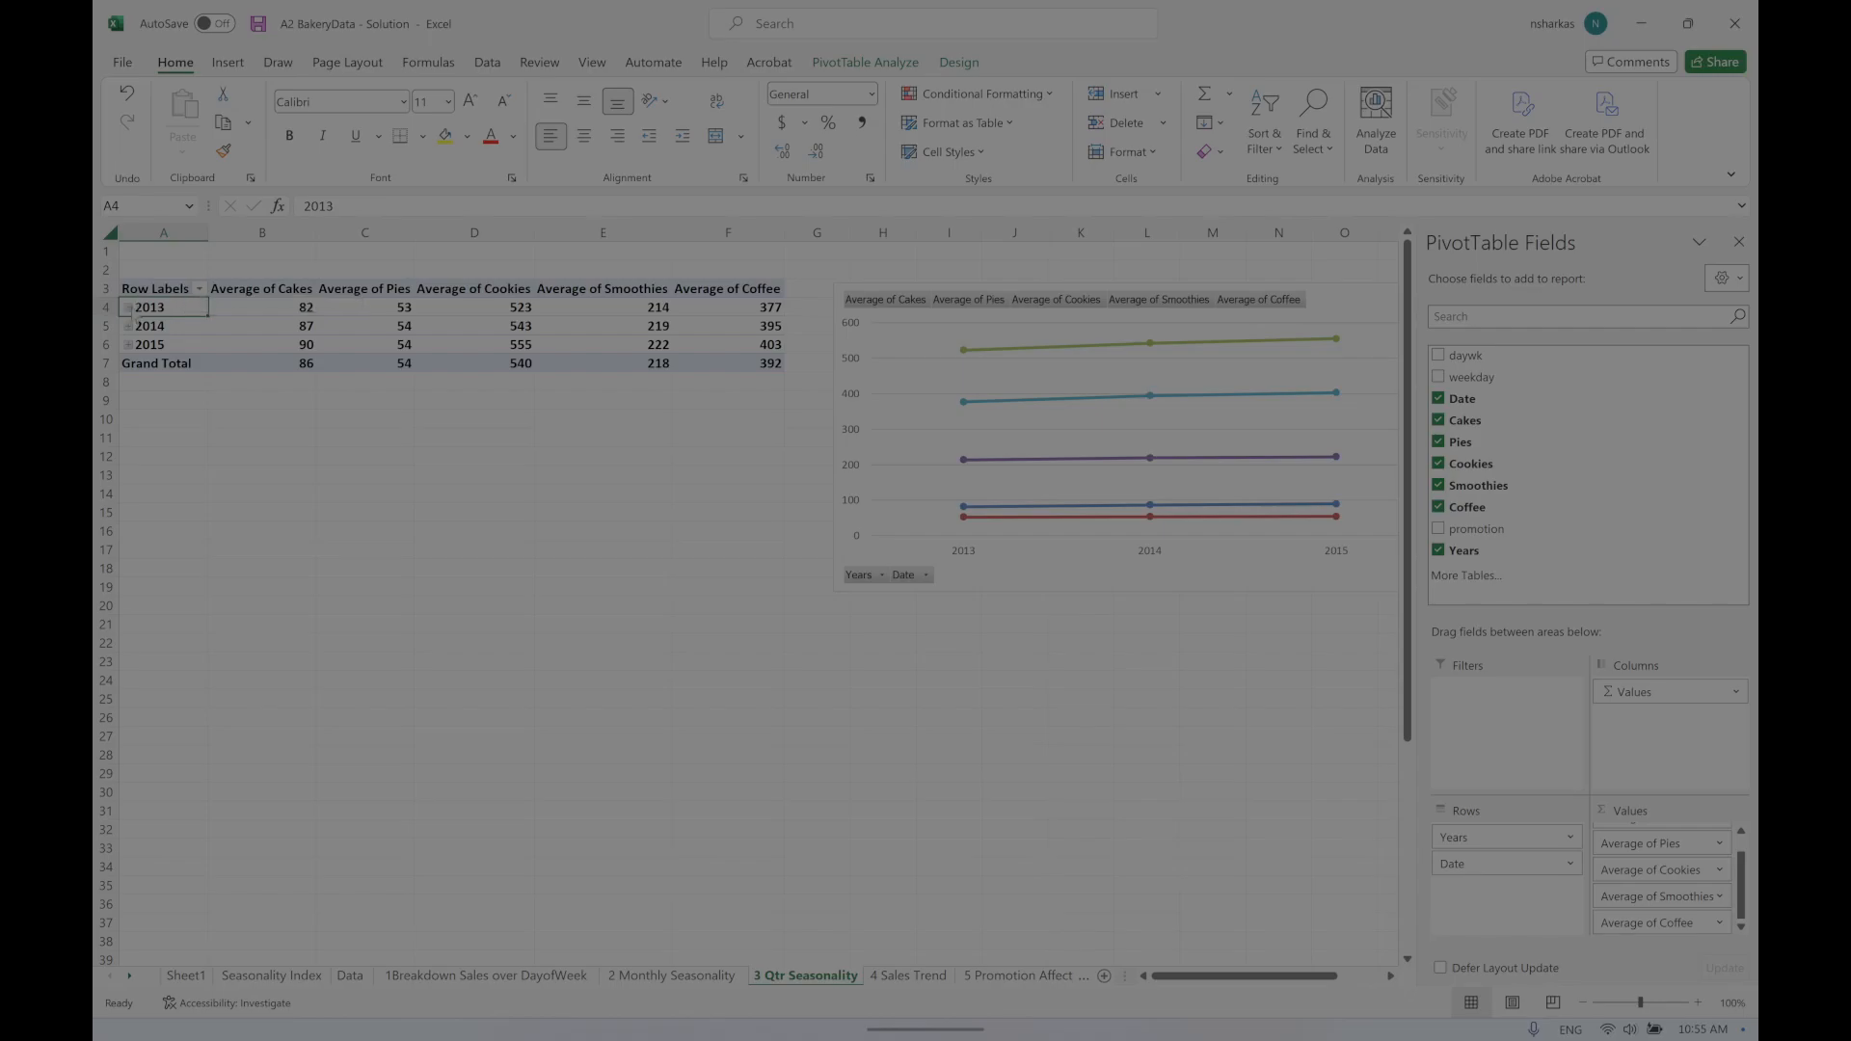
Step: Expand 2013, 2014 and 2015 in the quarterly pivot table to show their individual quarters
click(129, 307)
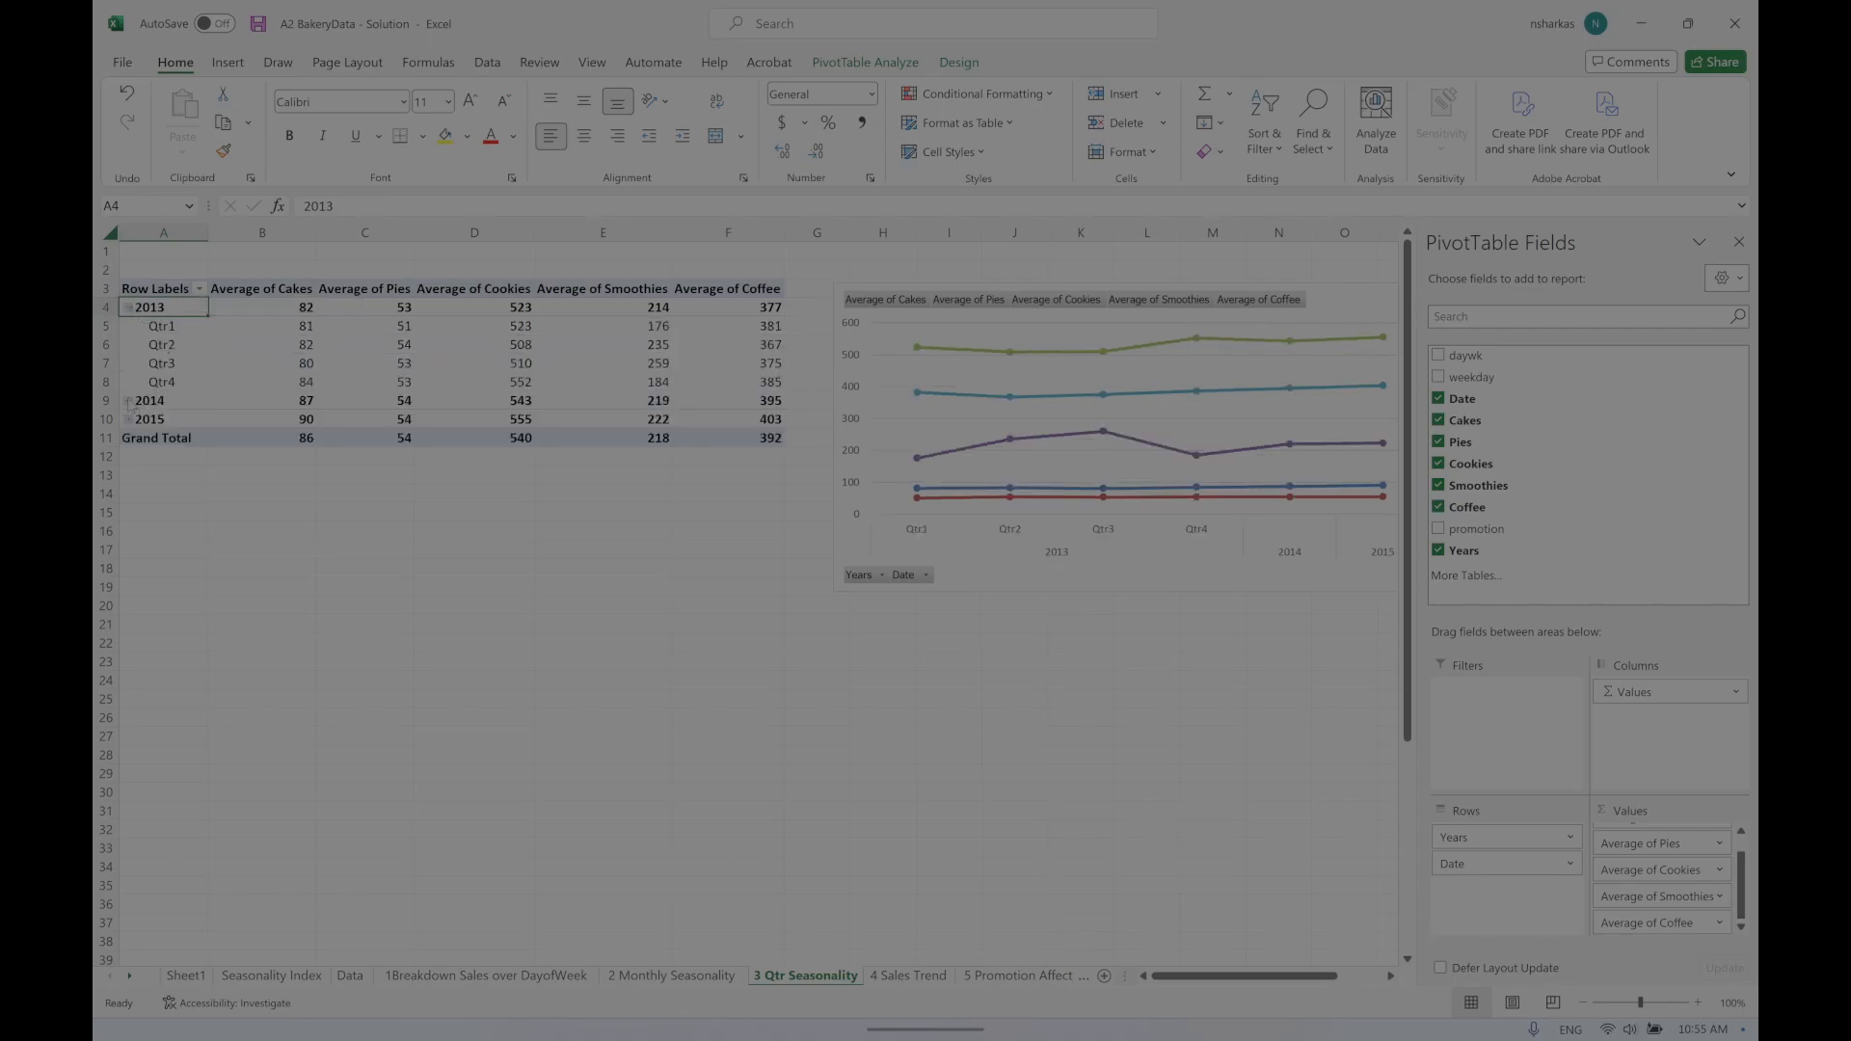
click(129, 401)
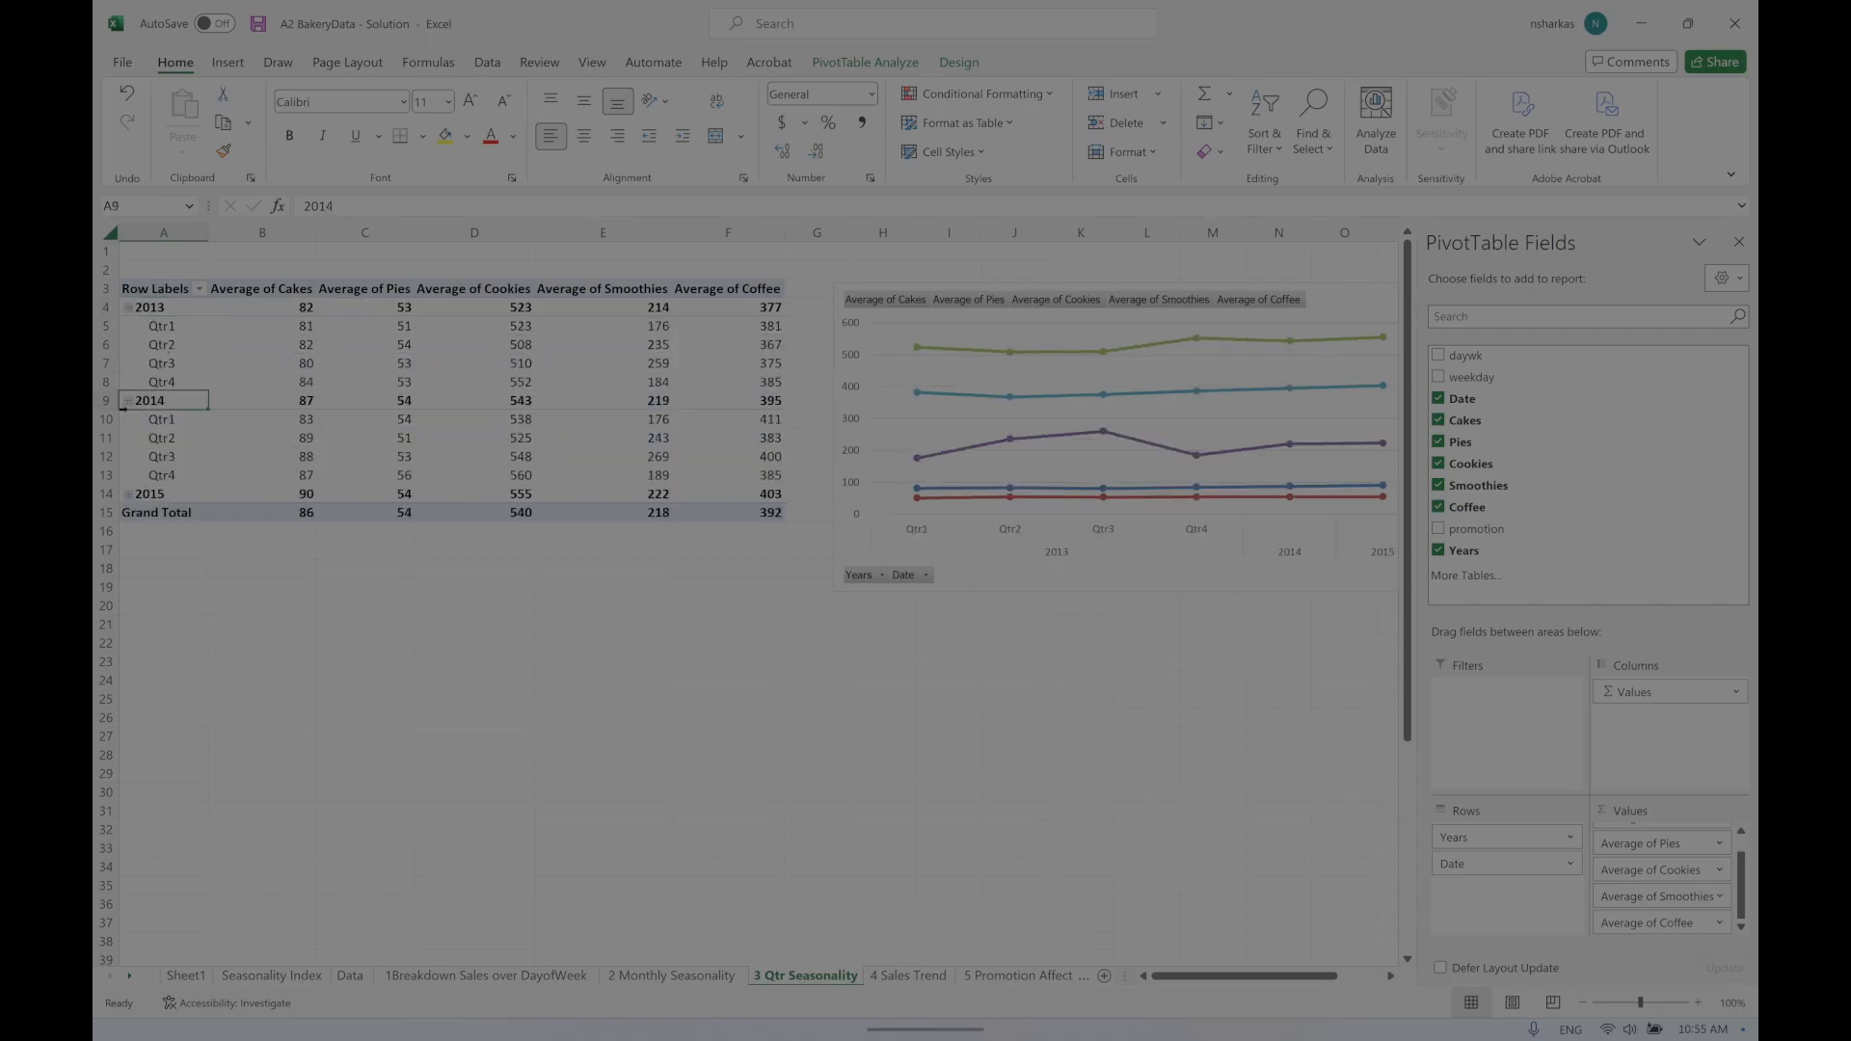
click(128, 494)
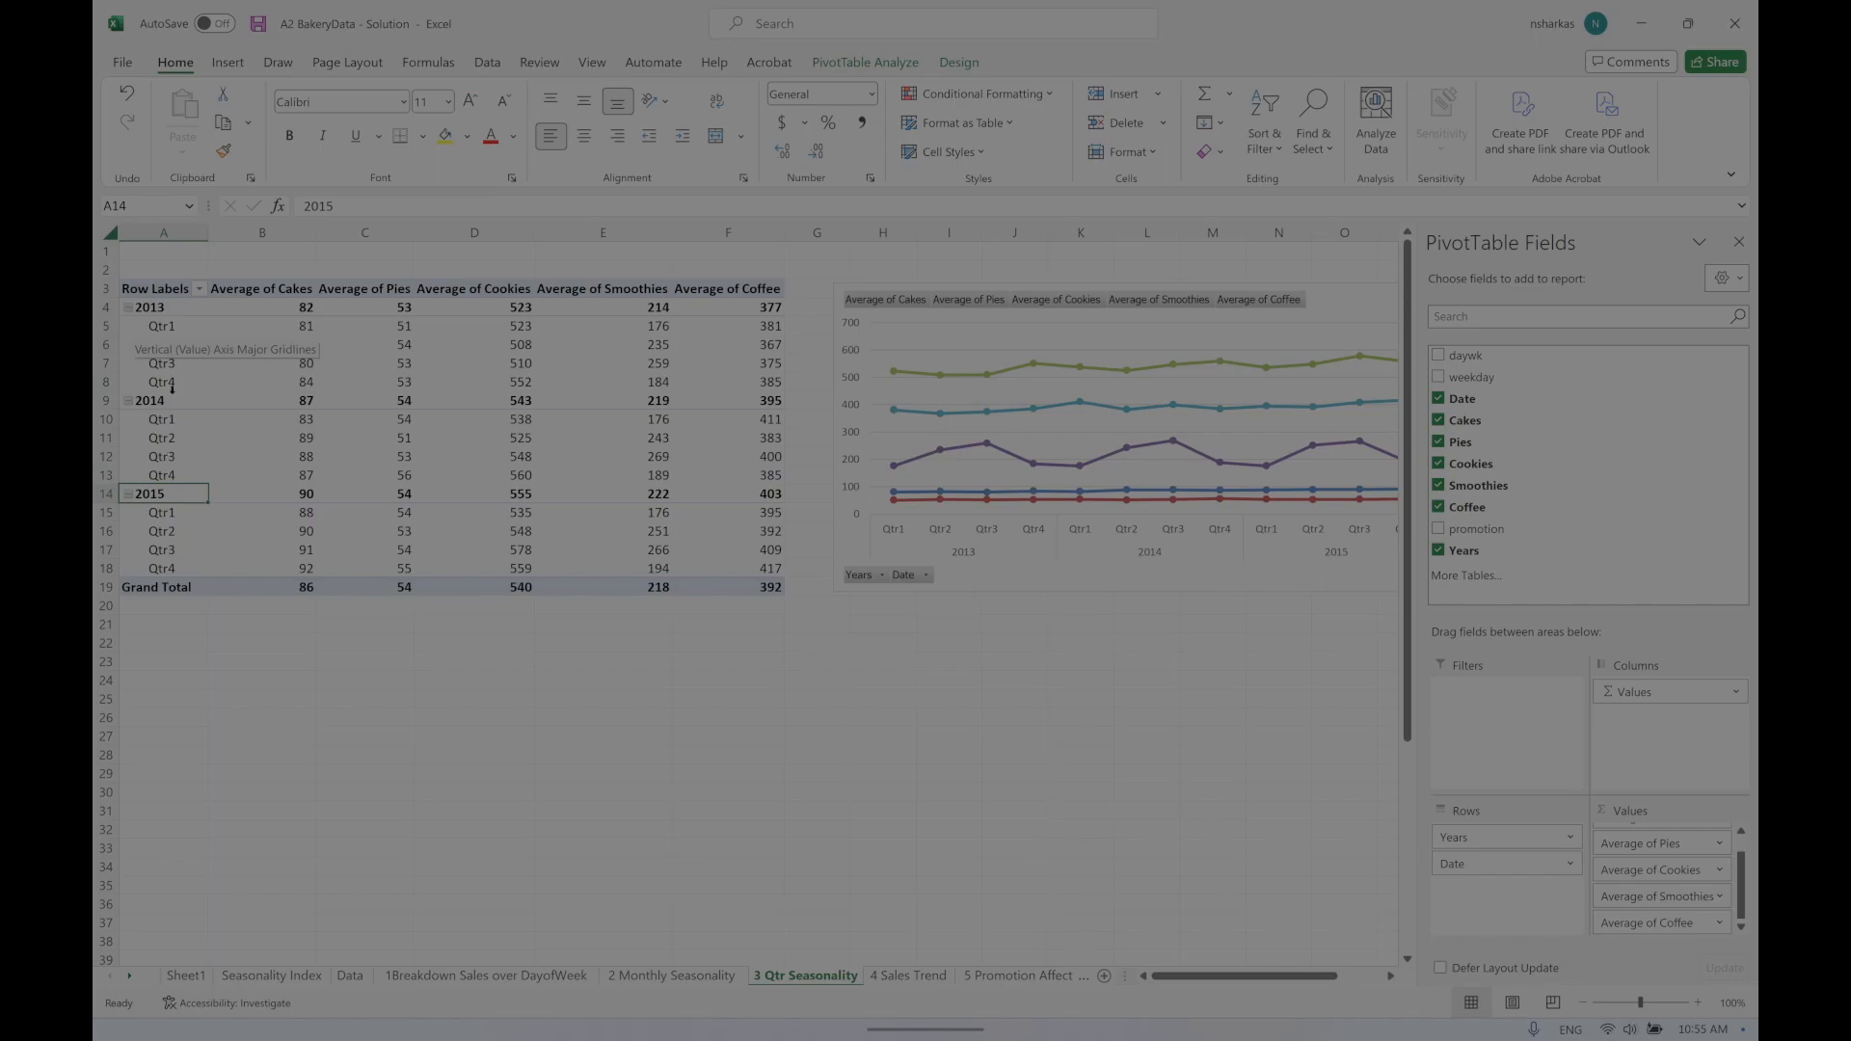
Step: Group the quarterly pivot table's dates by Quarters and Years, and close its field list
right_click(154, 309)
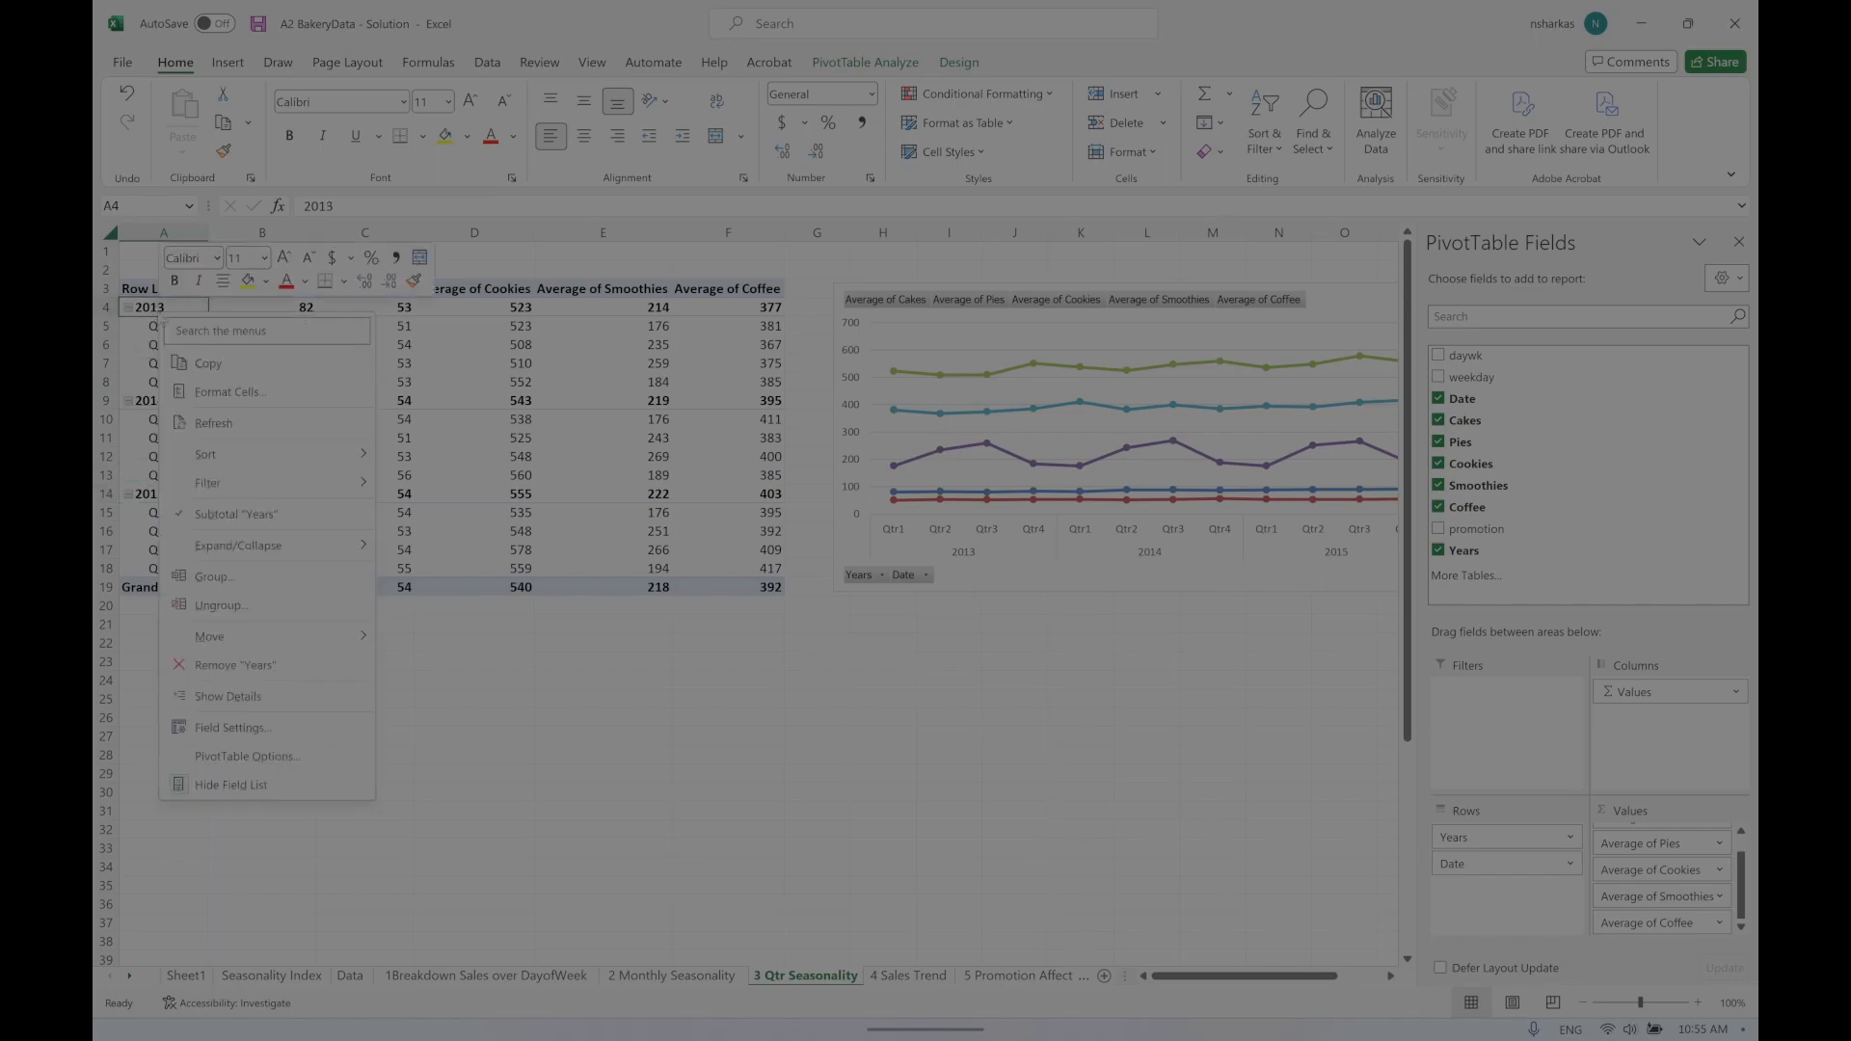
click(221, 582)
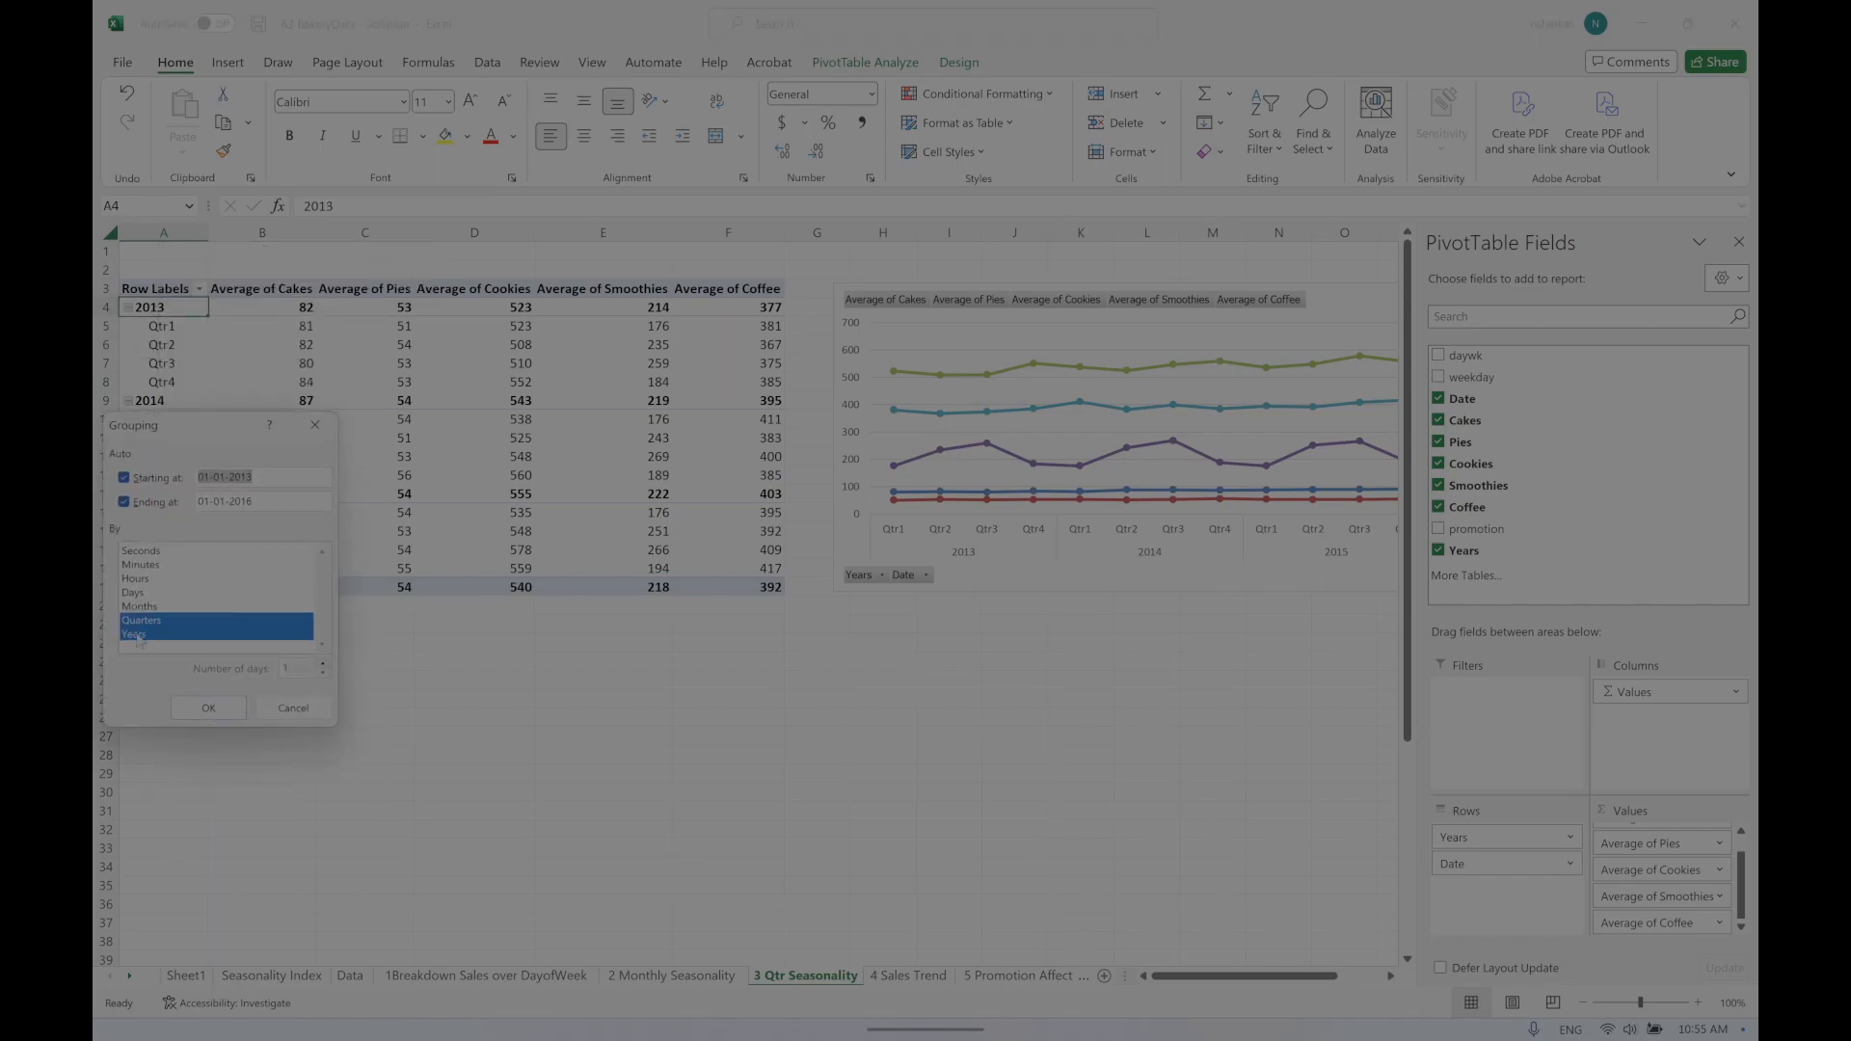
click(210, 710)
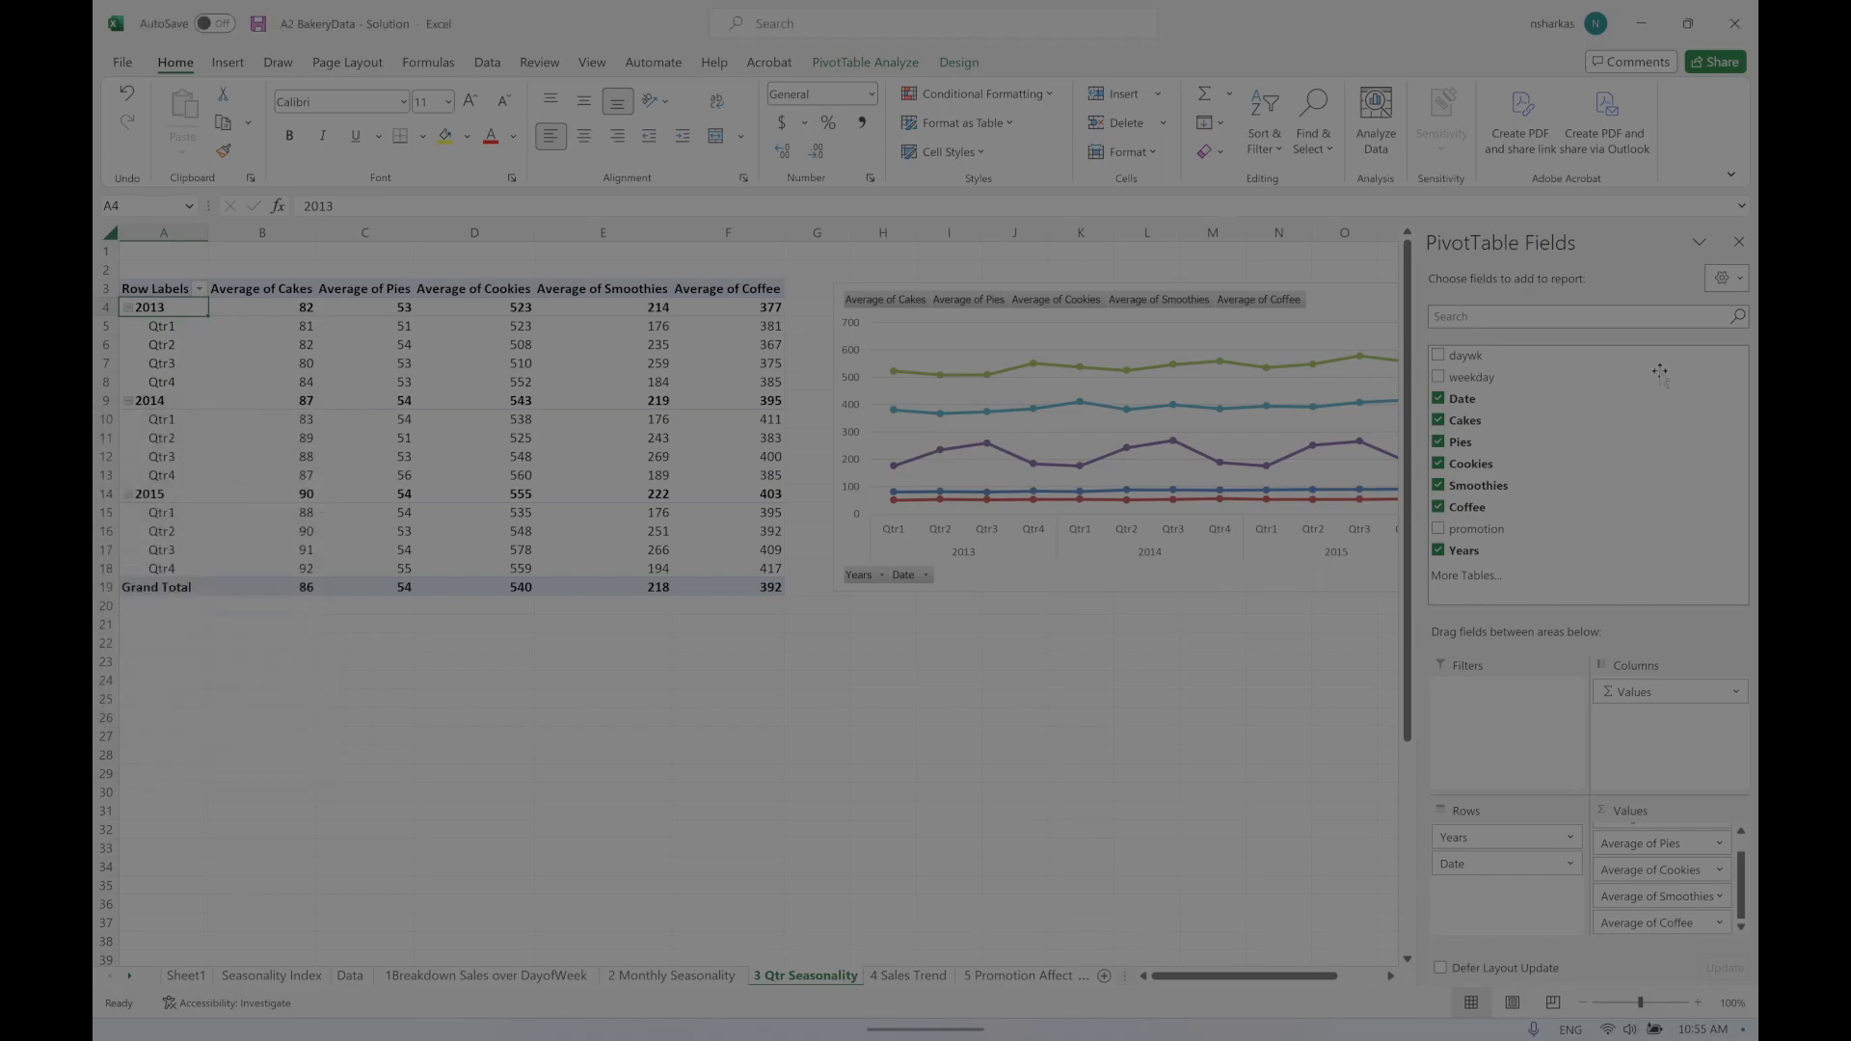
click(1740, 243)
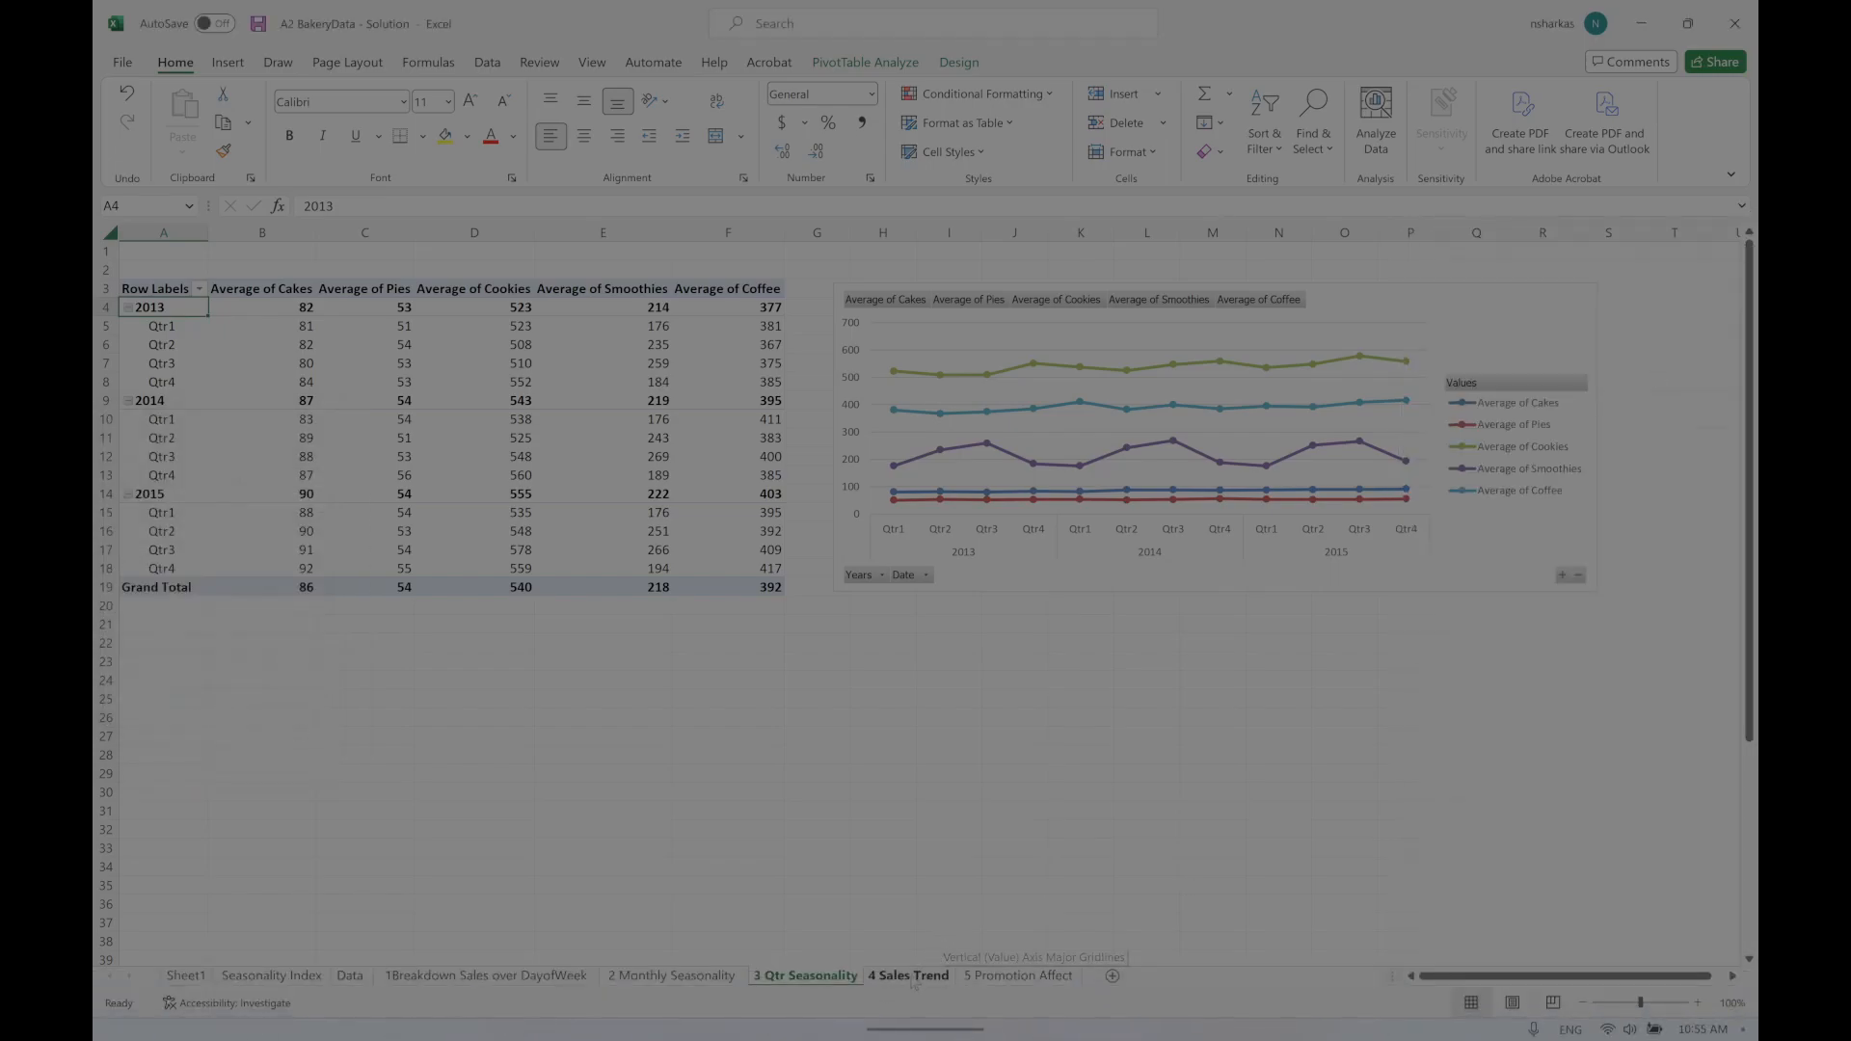
Step: On the sales trend sheet, group the pivot table's date row labels by Years only
click(911, 976)
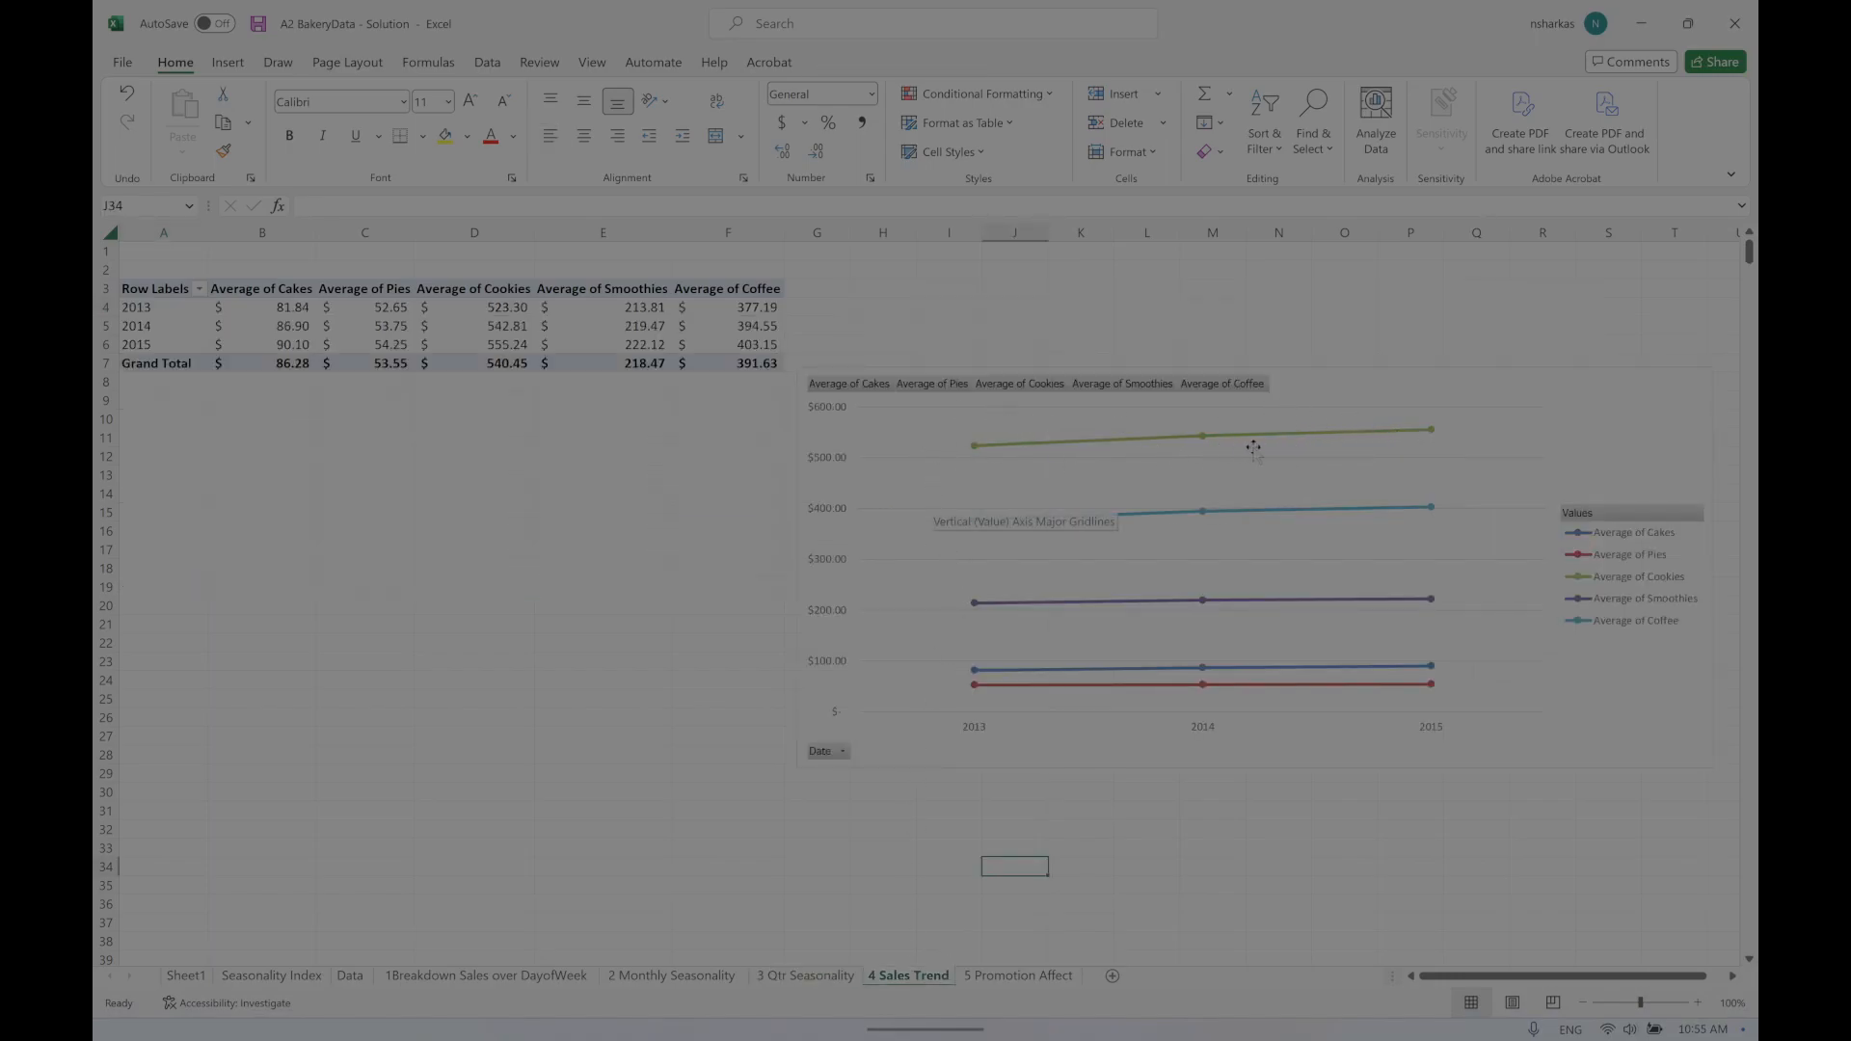
mouse_move(1402, 436)
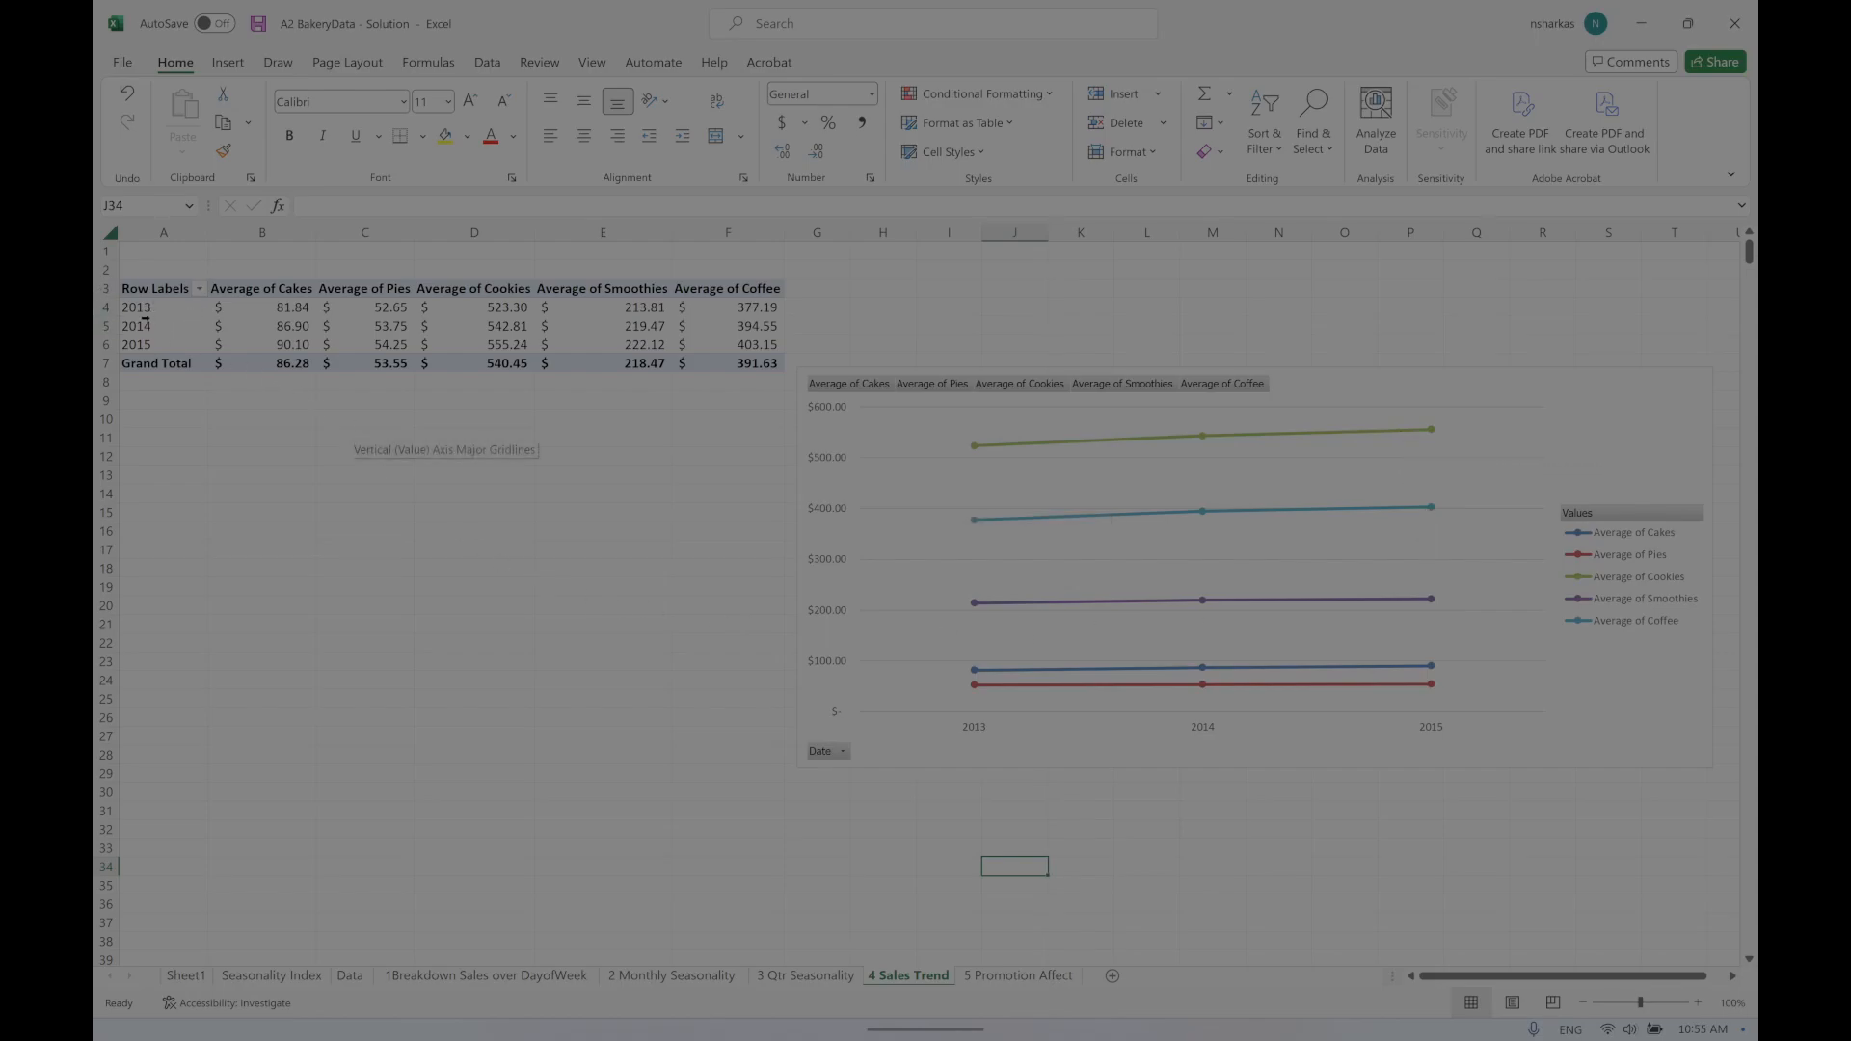
click(145, 307)
right_click(144, 307)
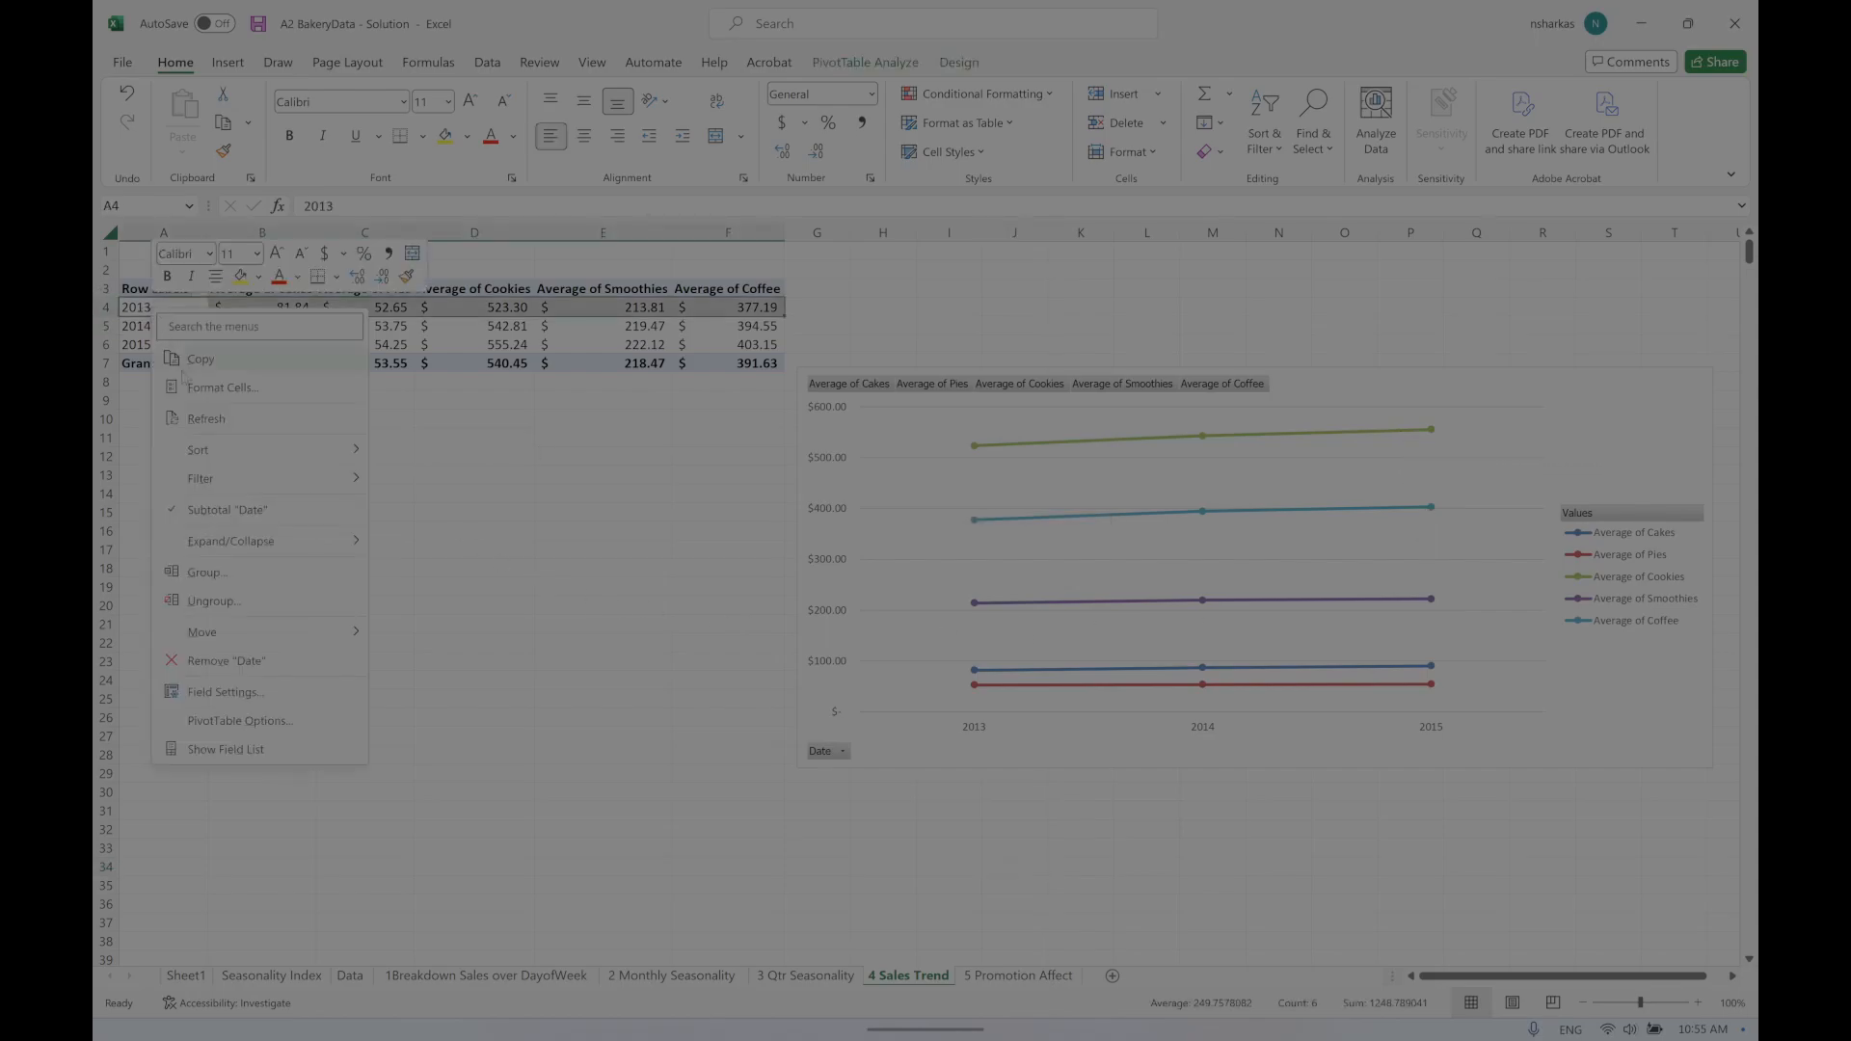
click(221, 574)
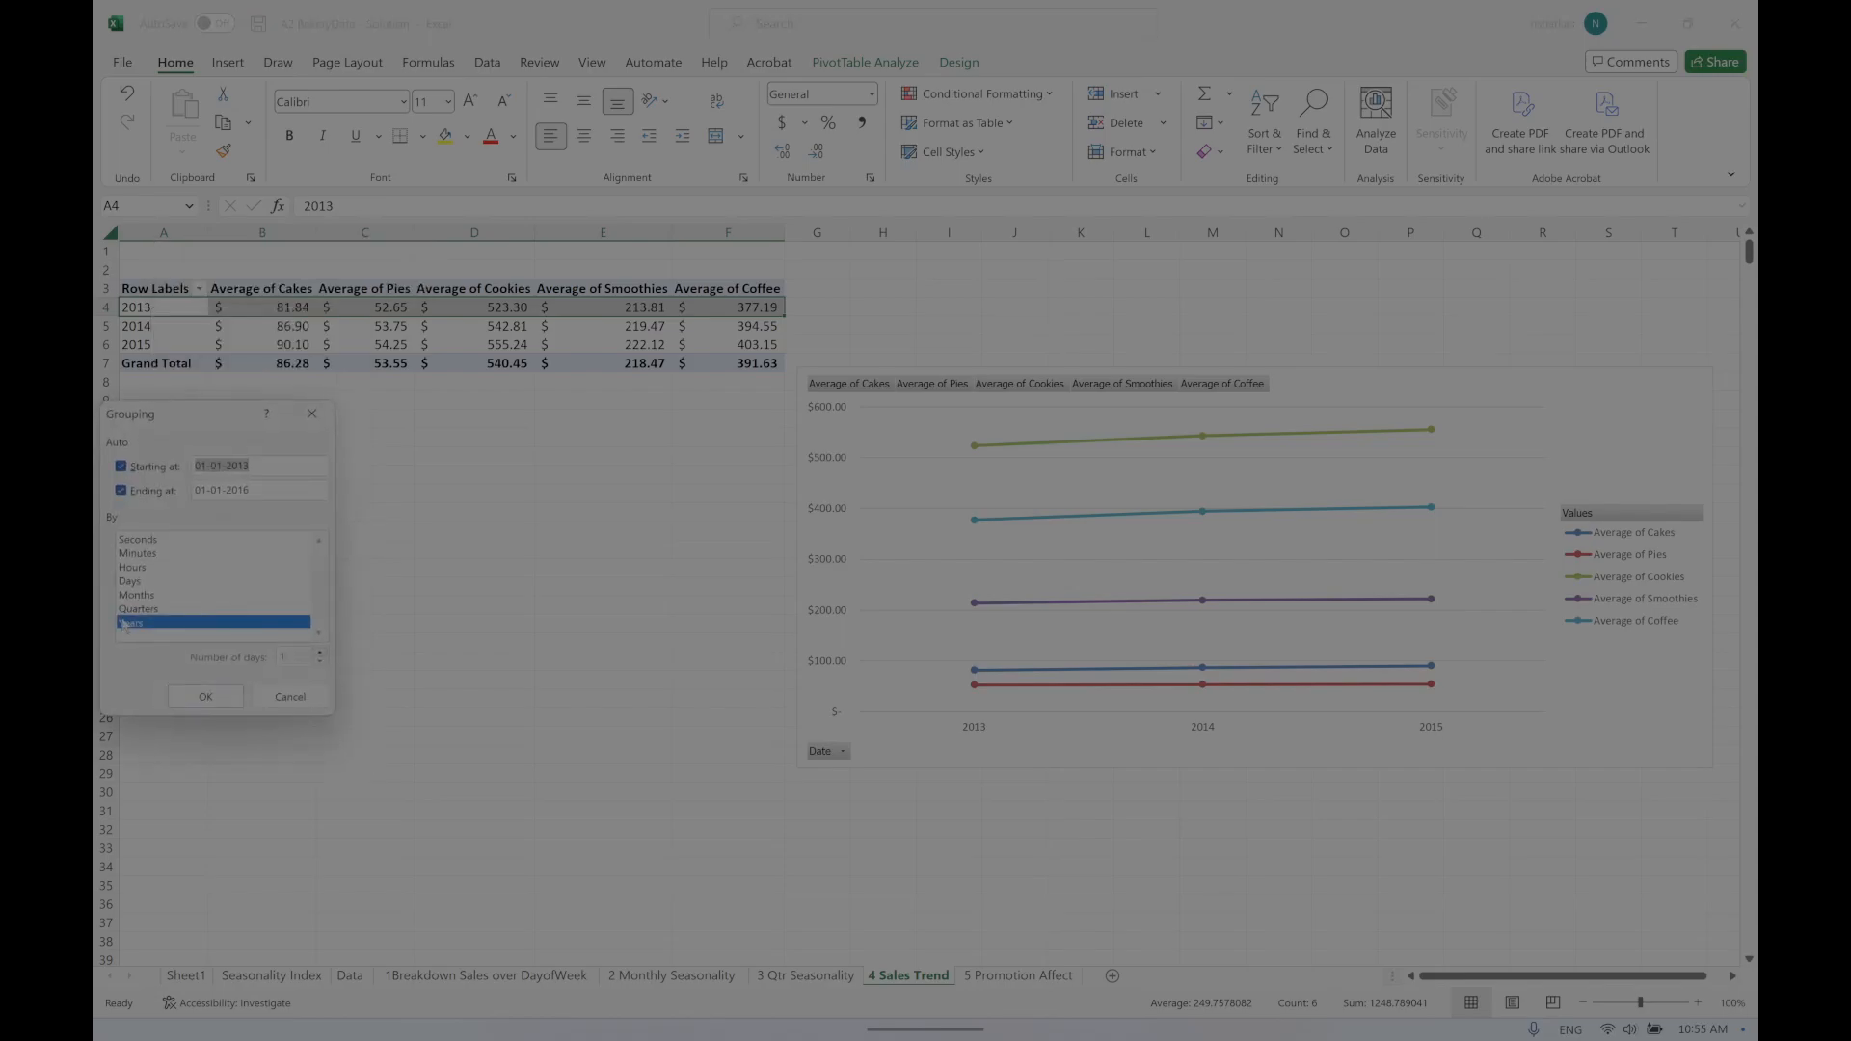
click(207, 695)
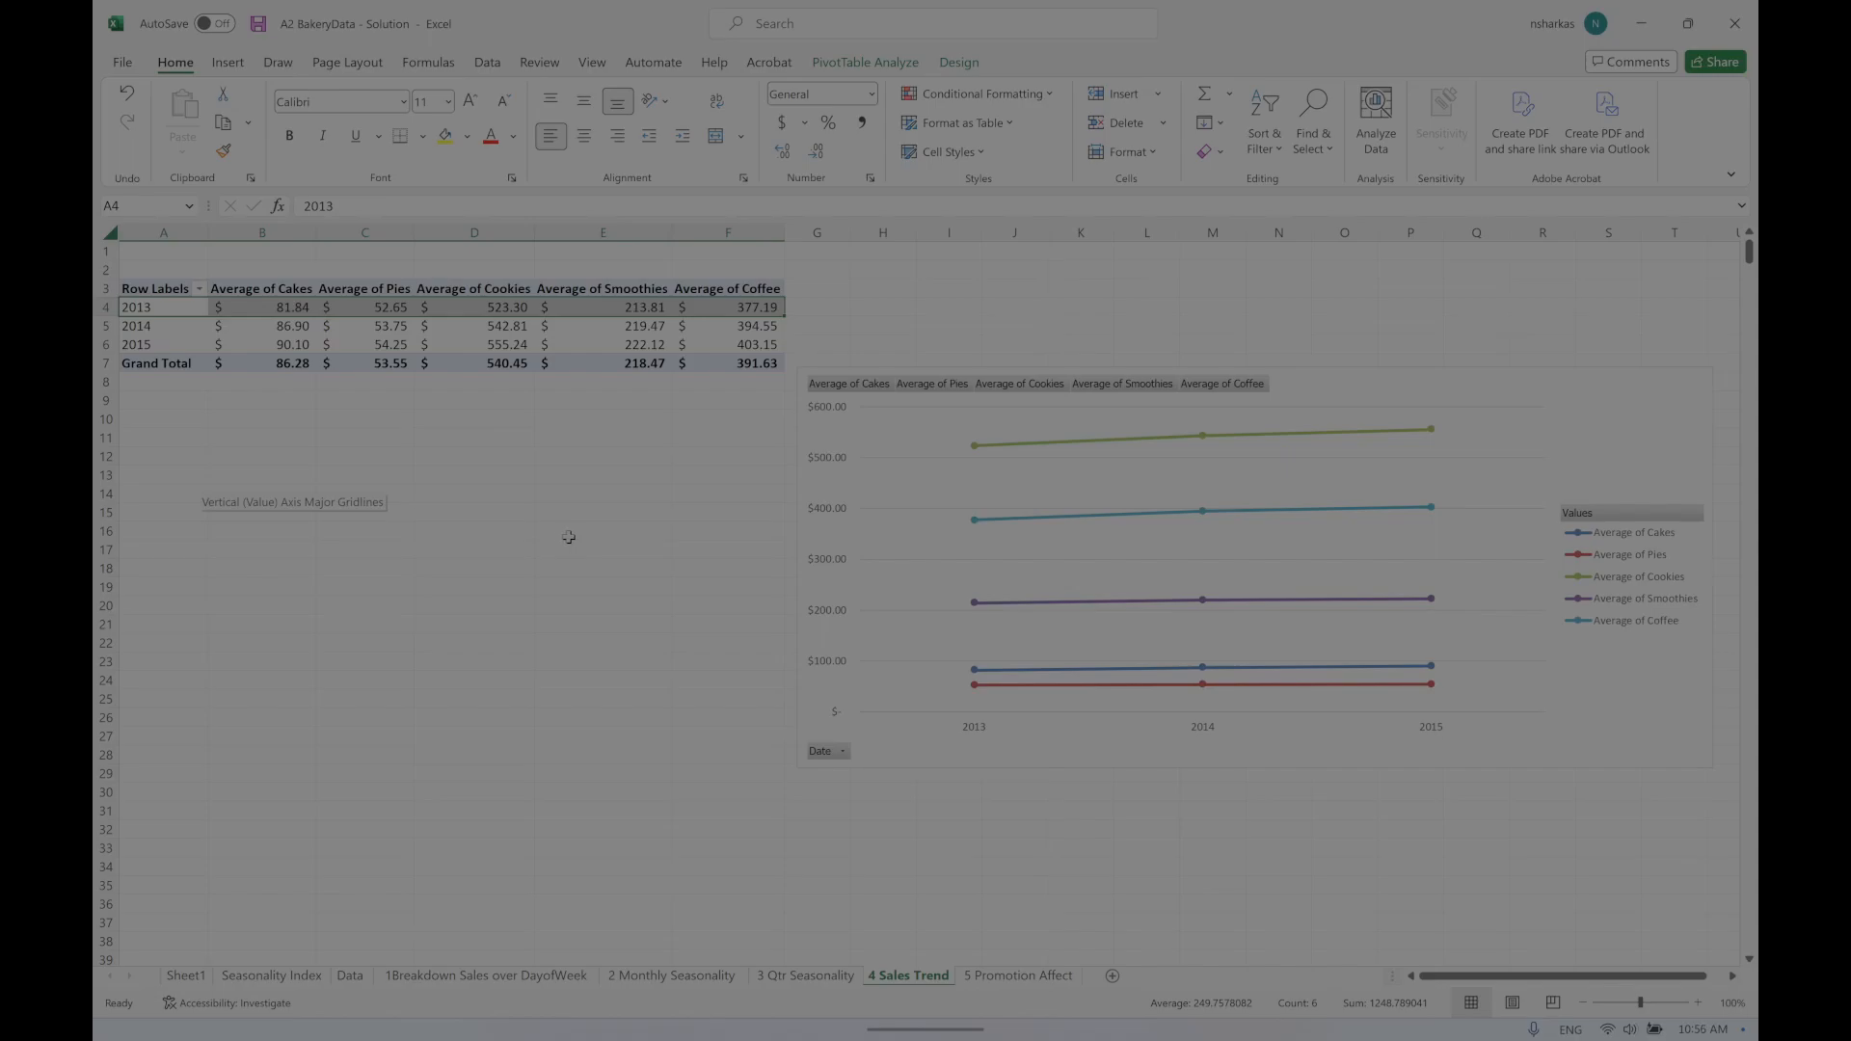
Step: Check the Year column on the Data sheet
click(350, 975)
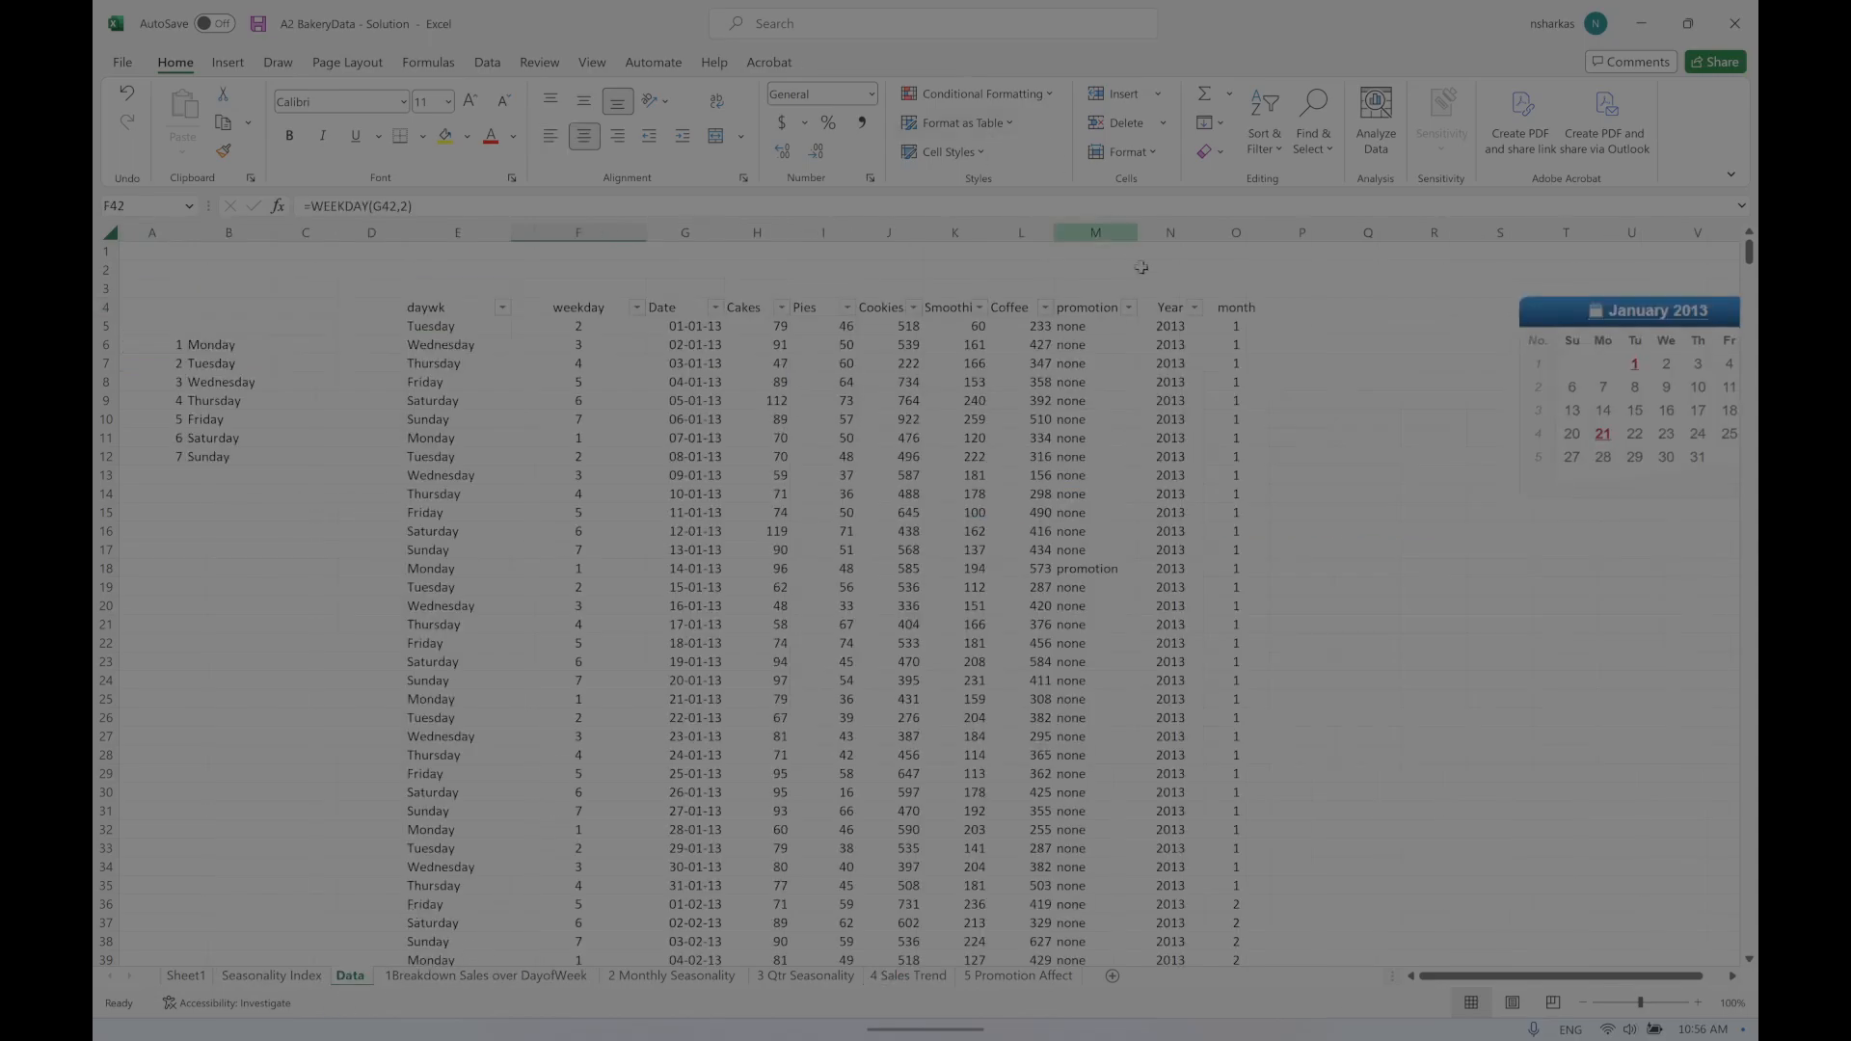
click(1170, 232)
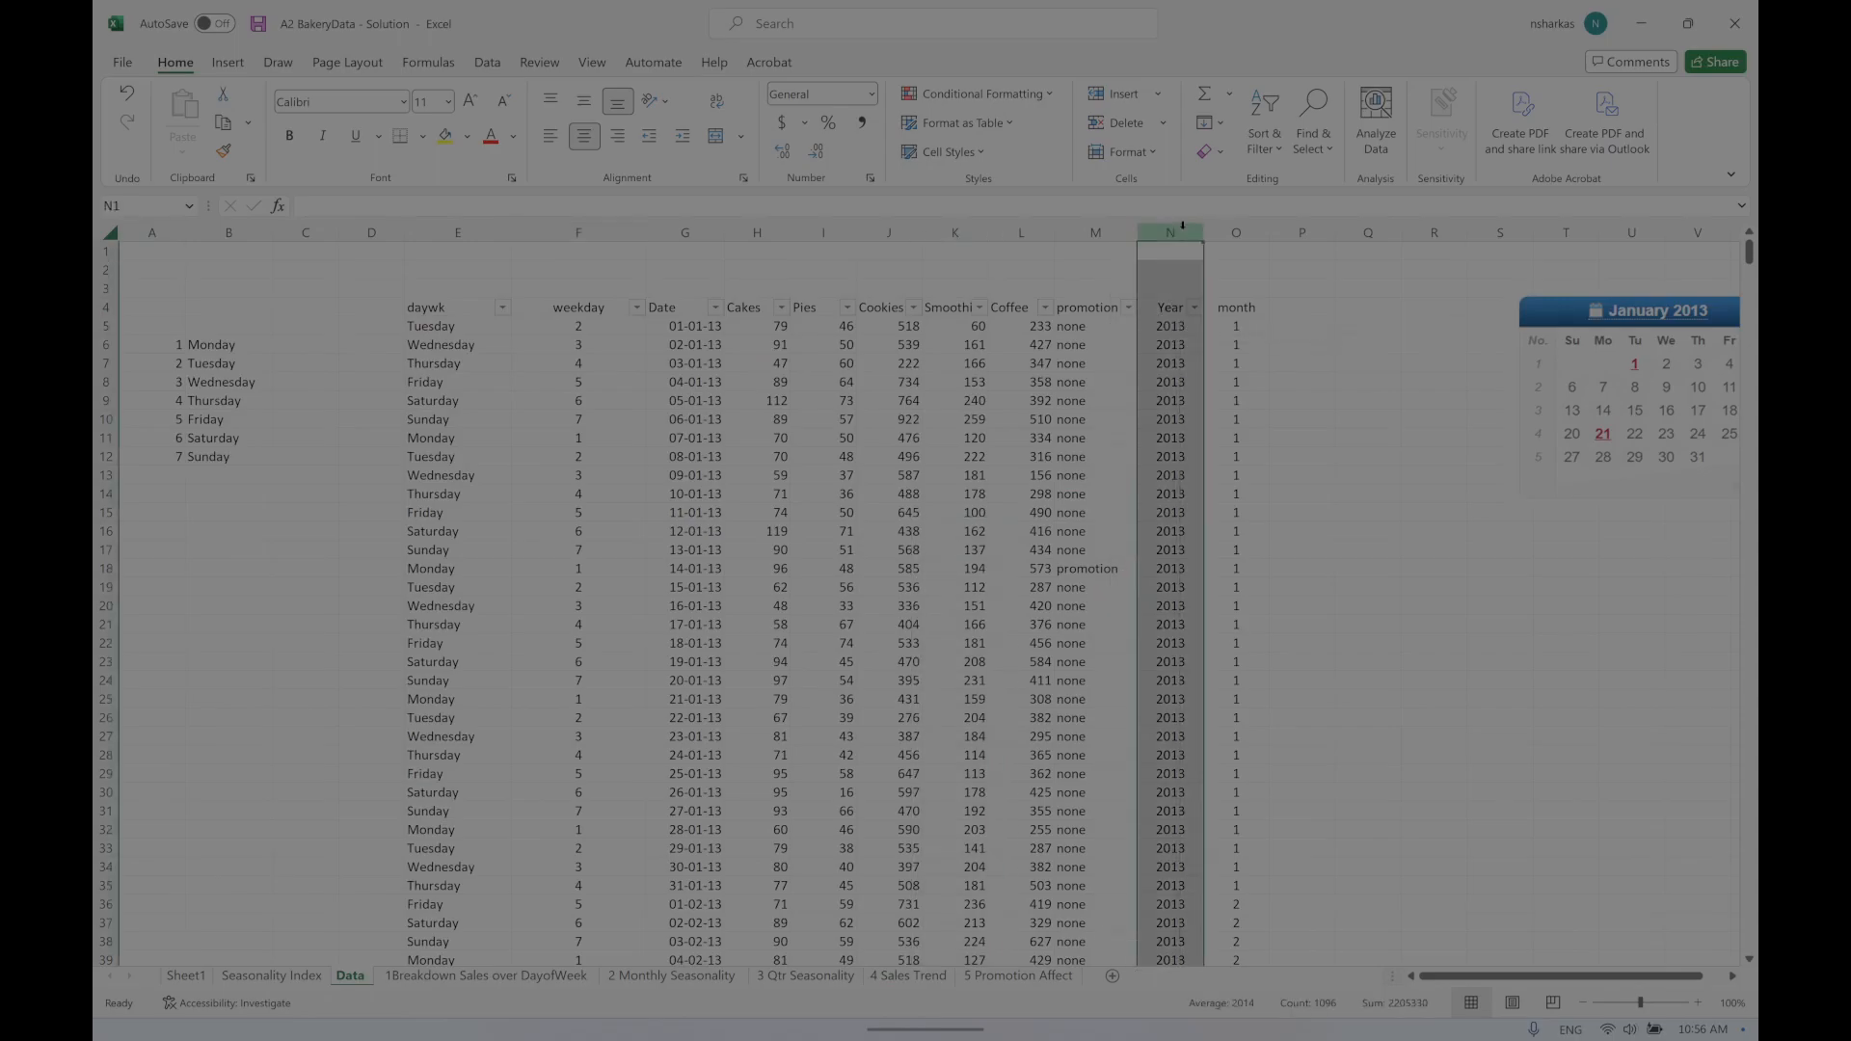
Step: Move the sales trend chart up beside its pivot table and nudge the monthly seasonality chart slightly upward
click(942, 976)
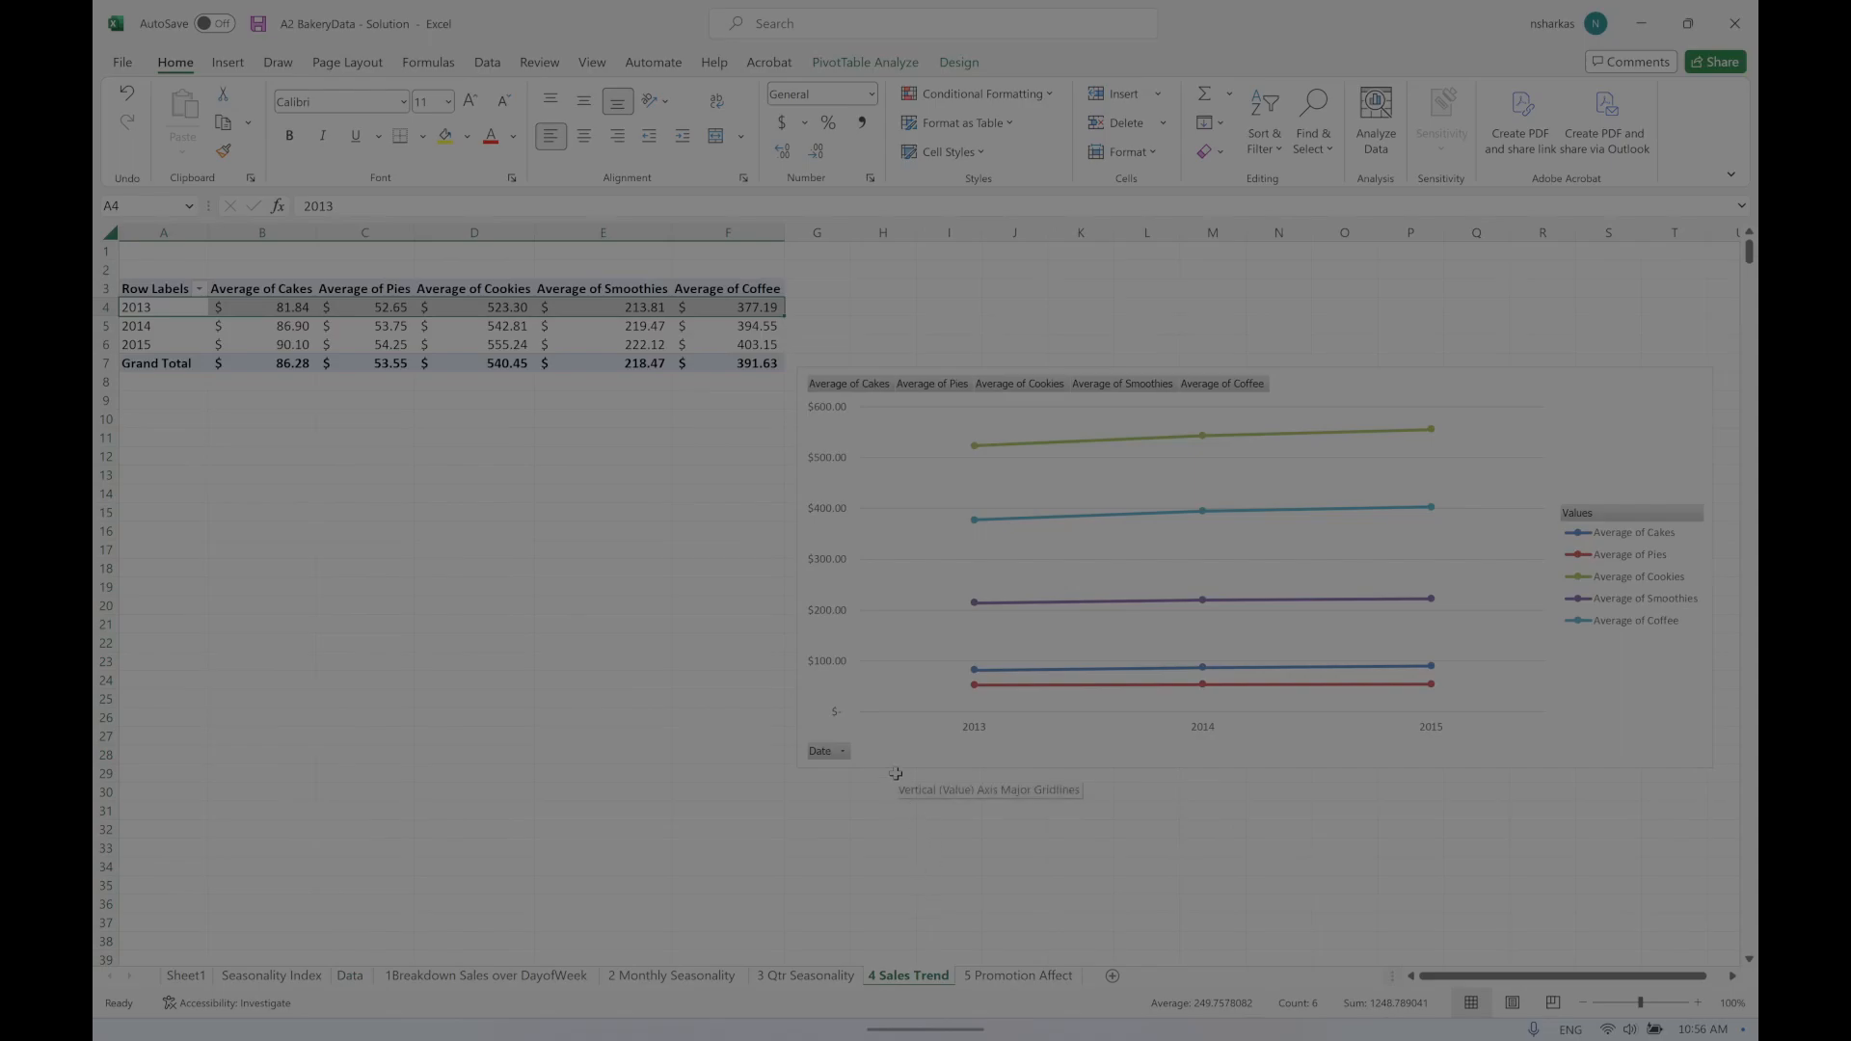
drag(1016, 763, 1037, 650)
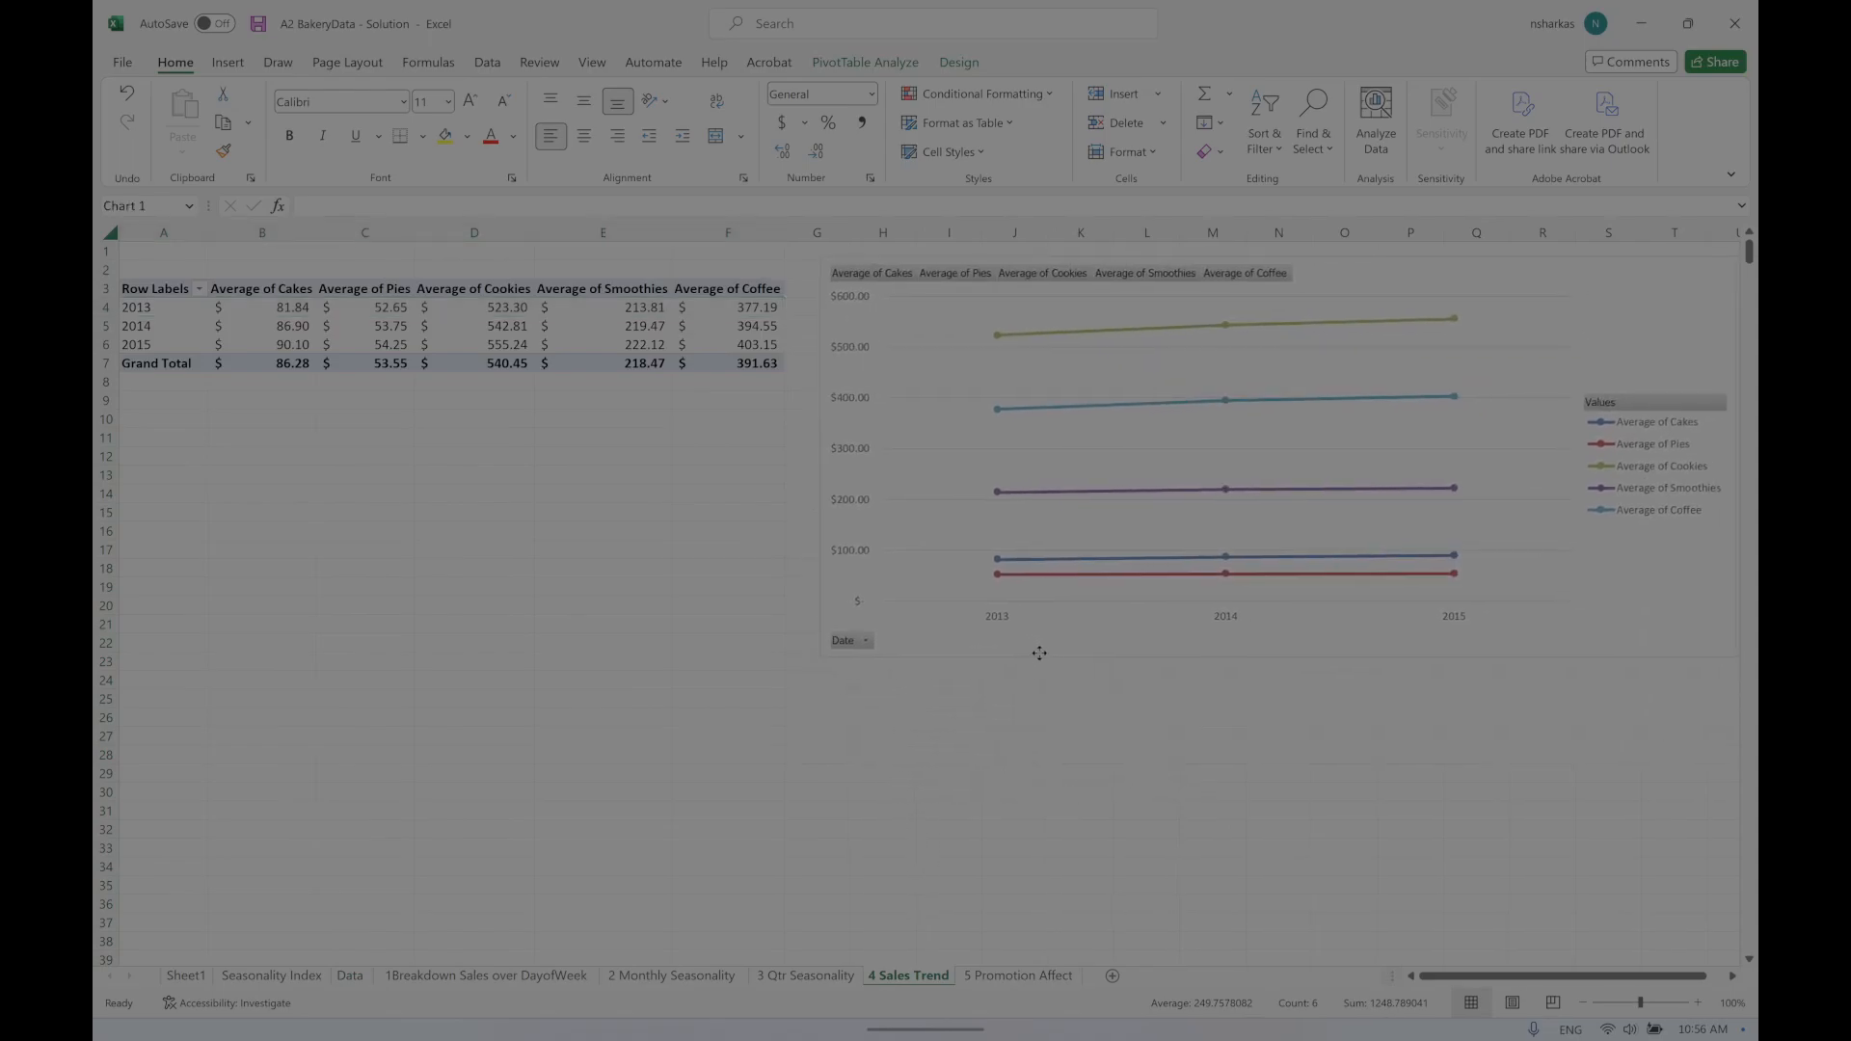
click(1021, 838)
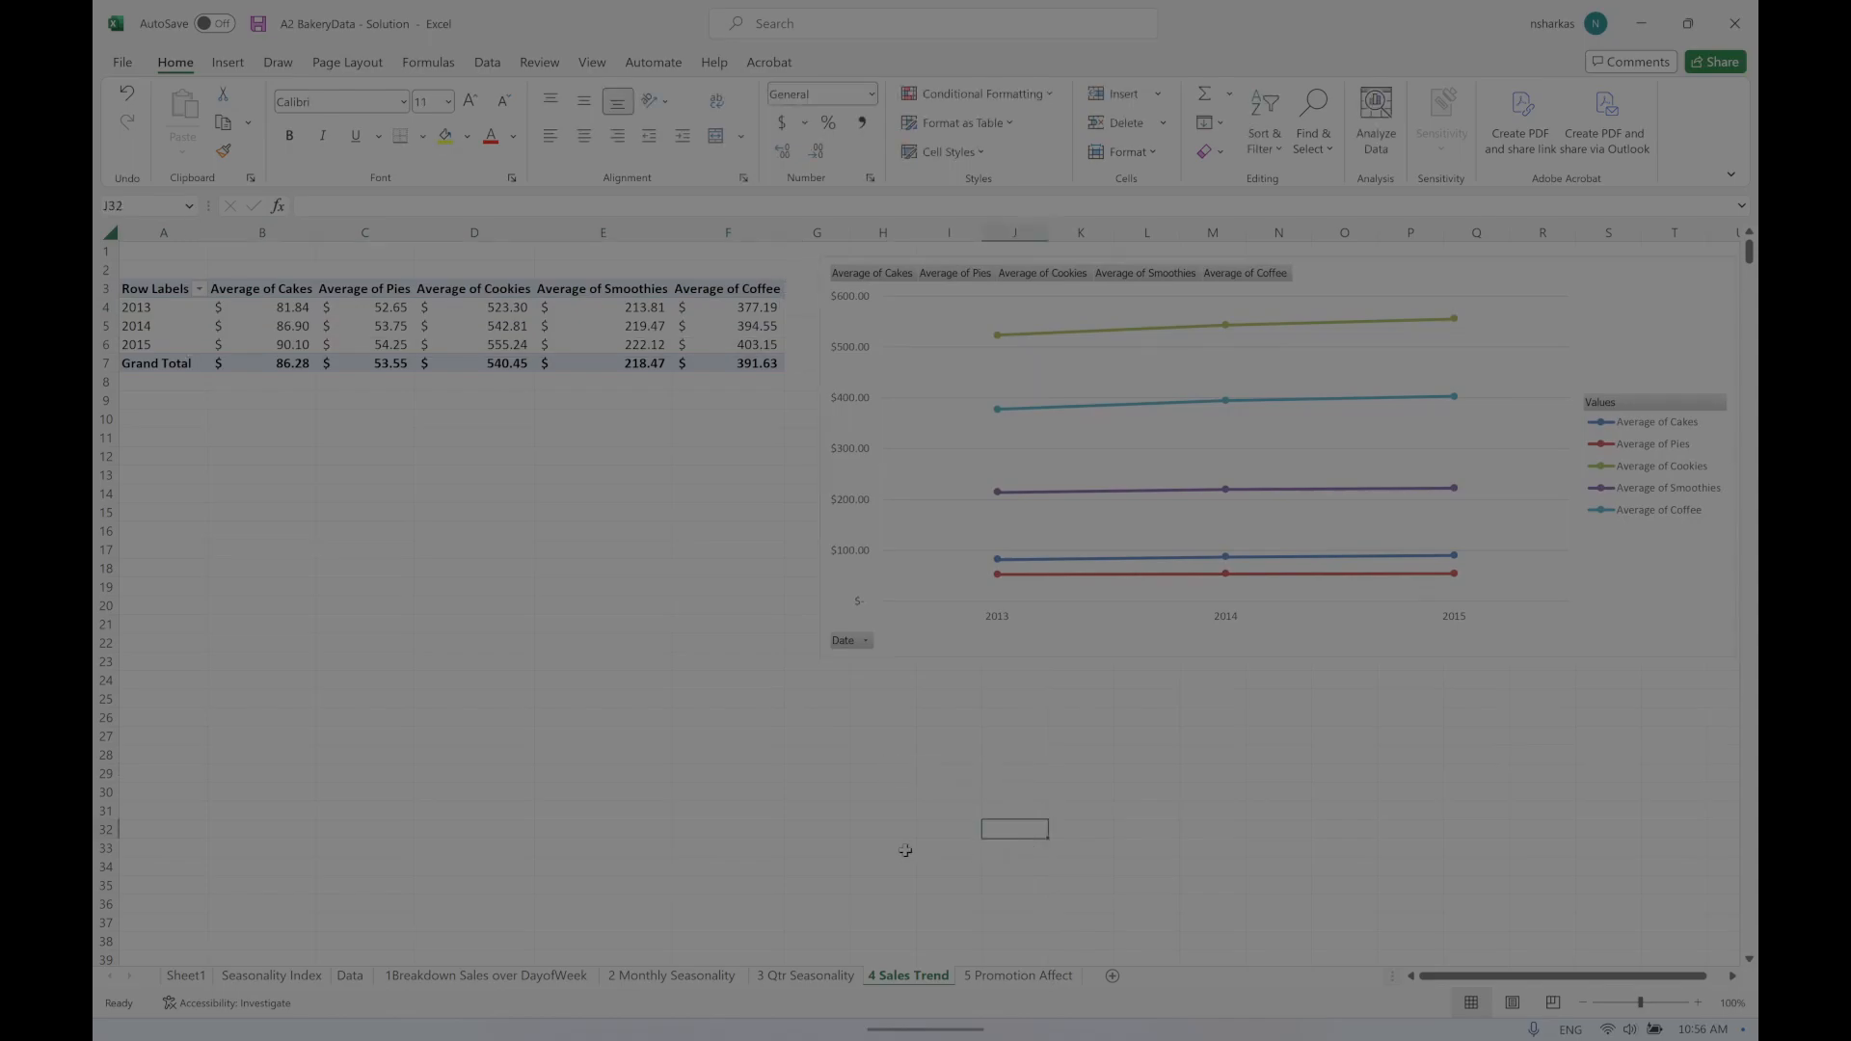
click(635, 980)
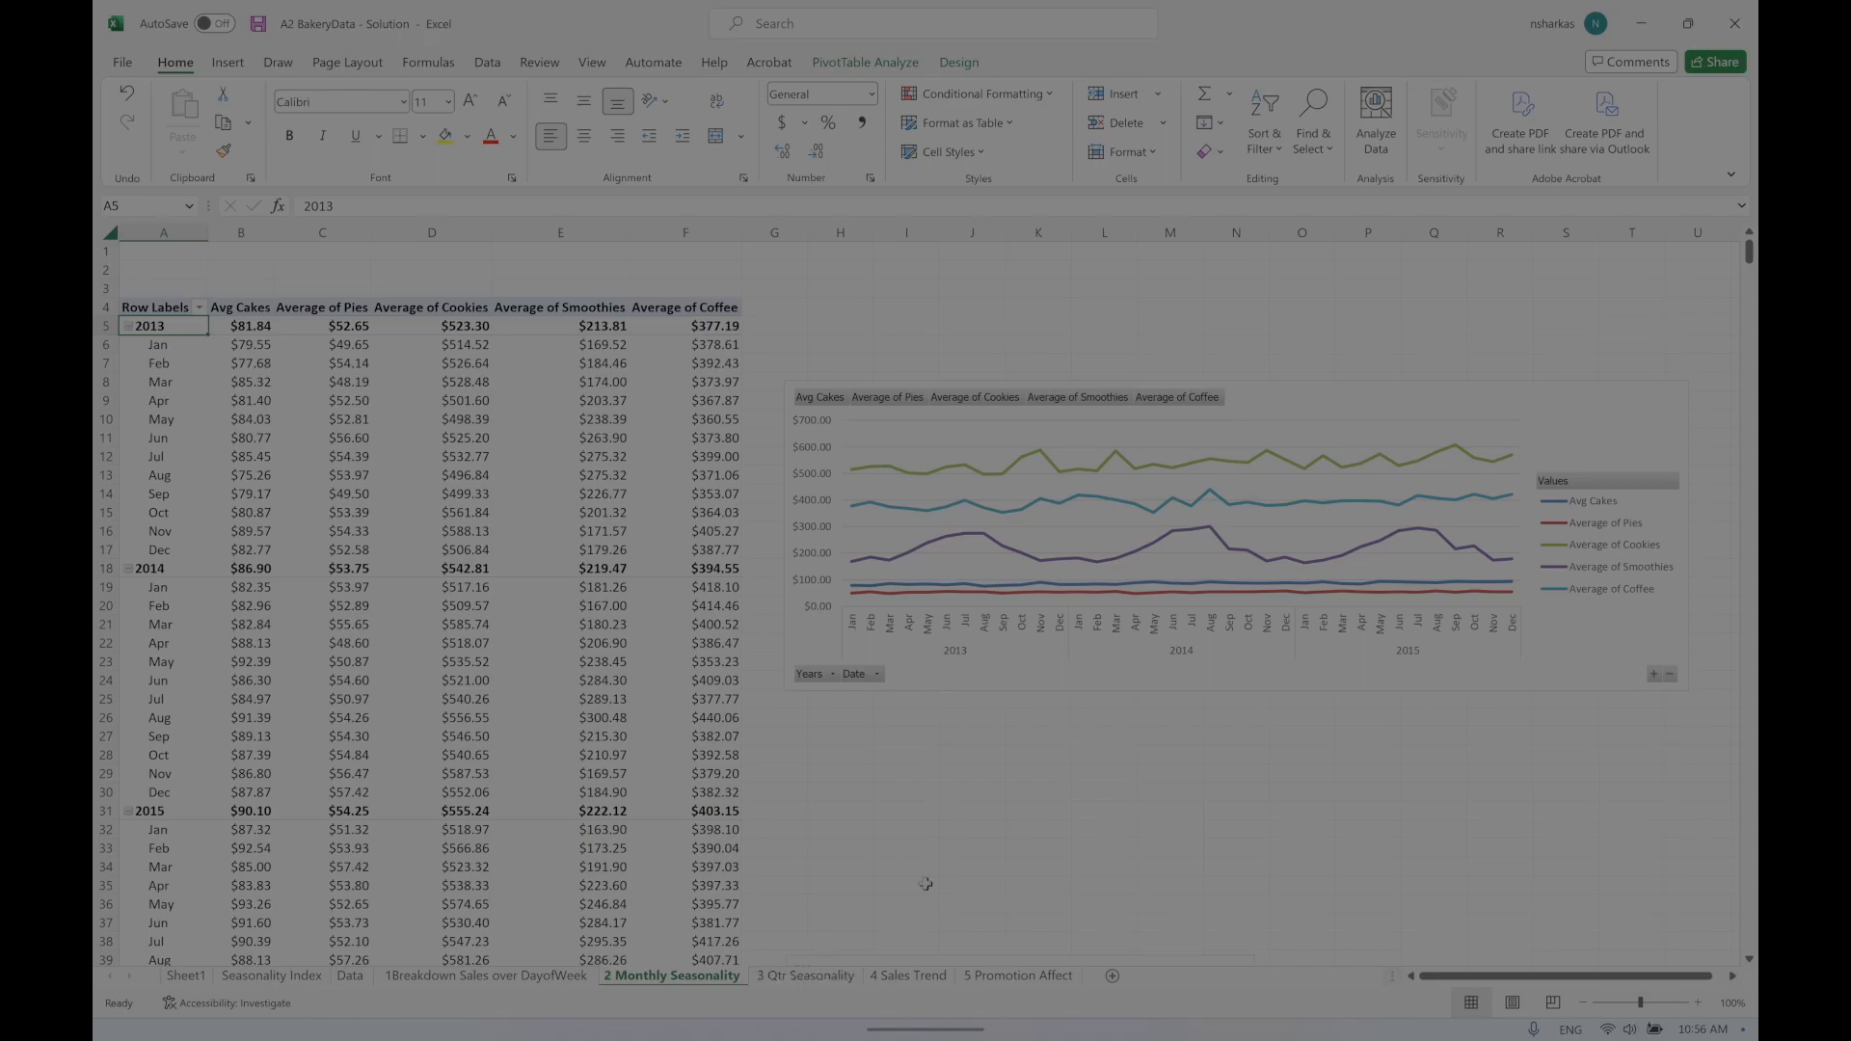
drag(1197, 690, 1200, 683)
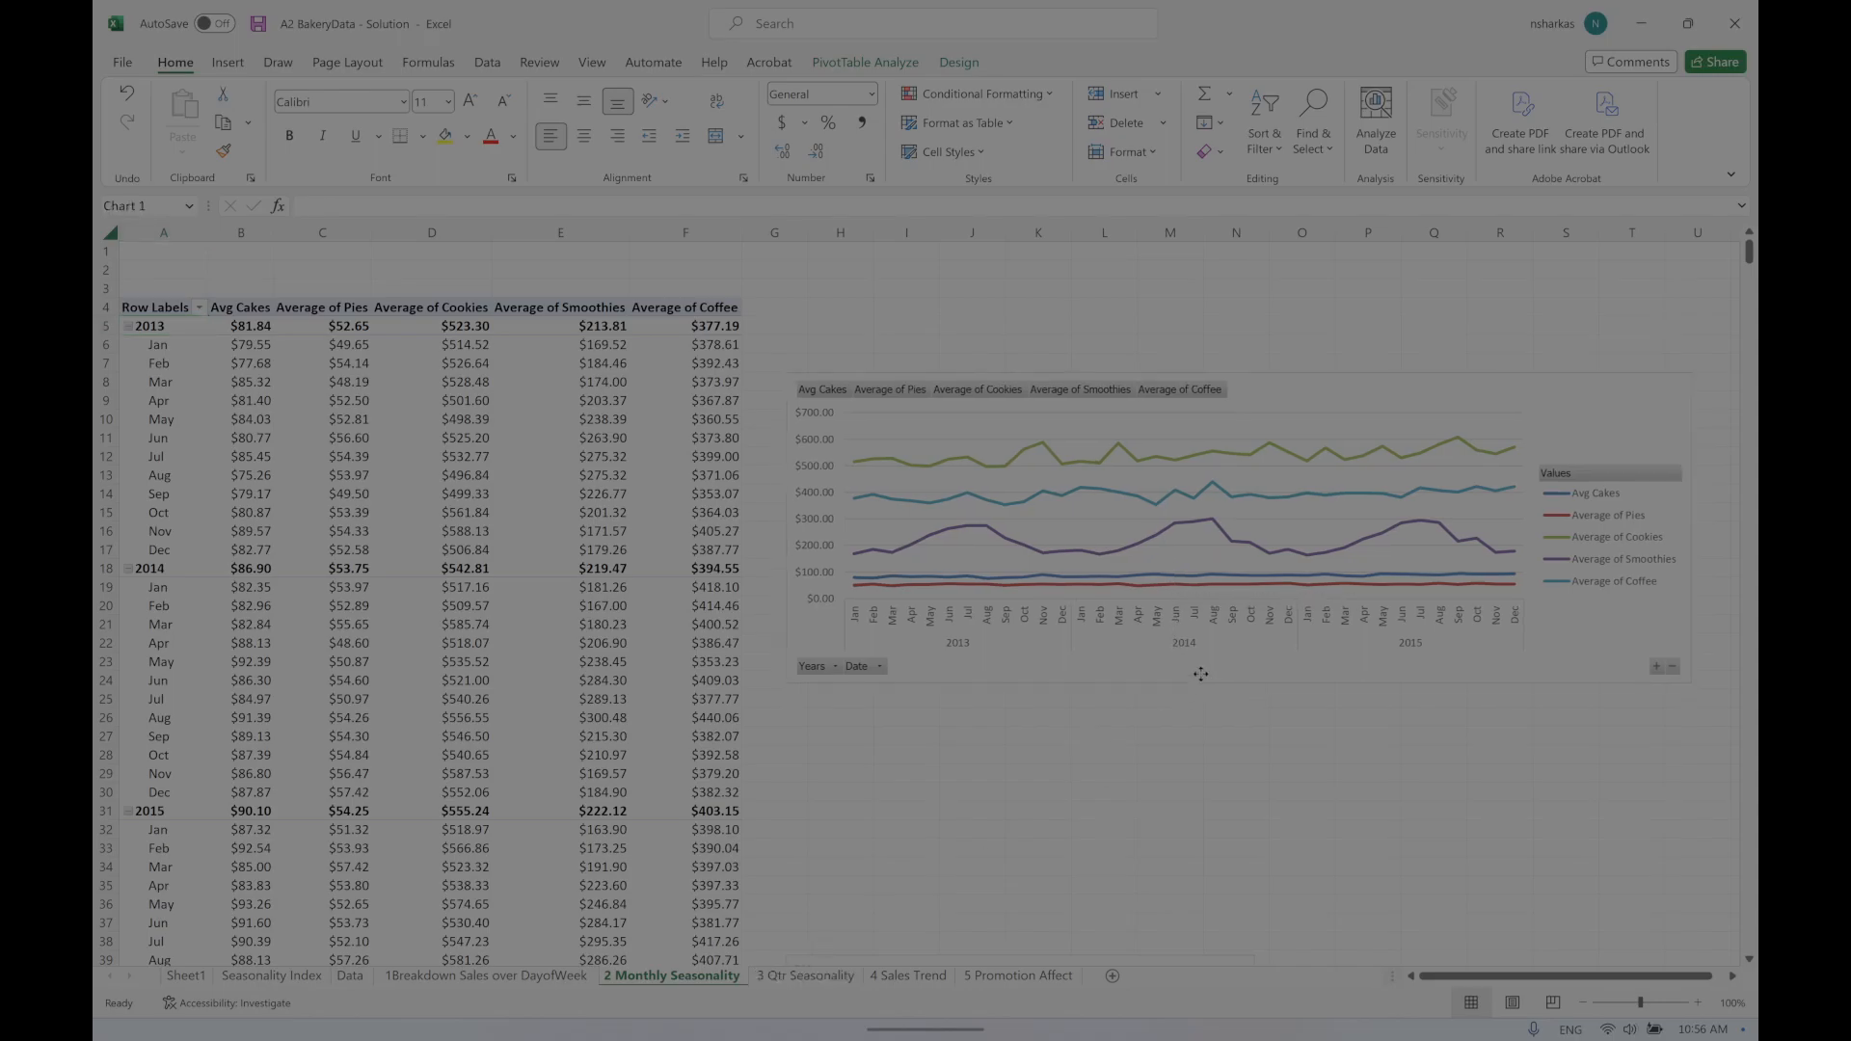
Step: Review the 2013, 2014 and 2015 day-of-week pivot tables, followed by the monthly, quarterly and sales trend sheets
click(512, 976)
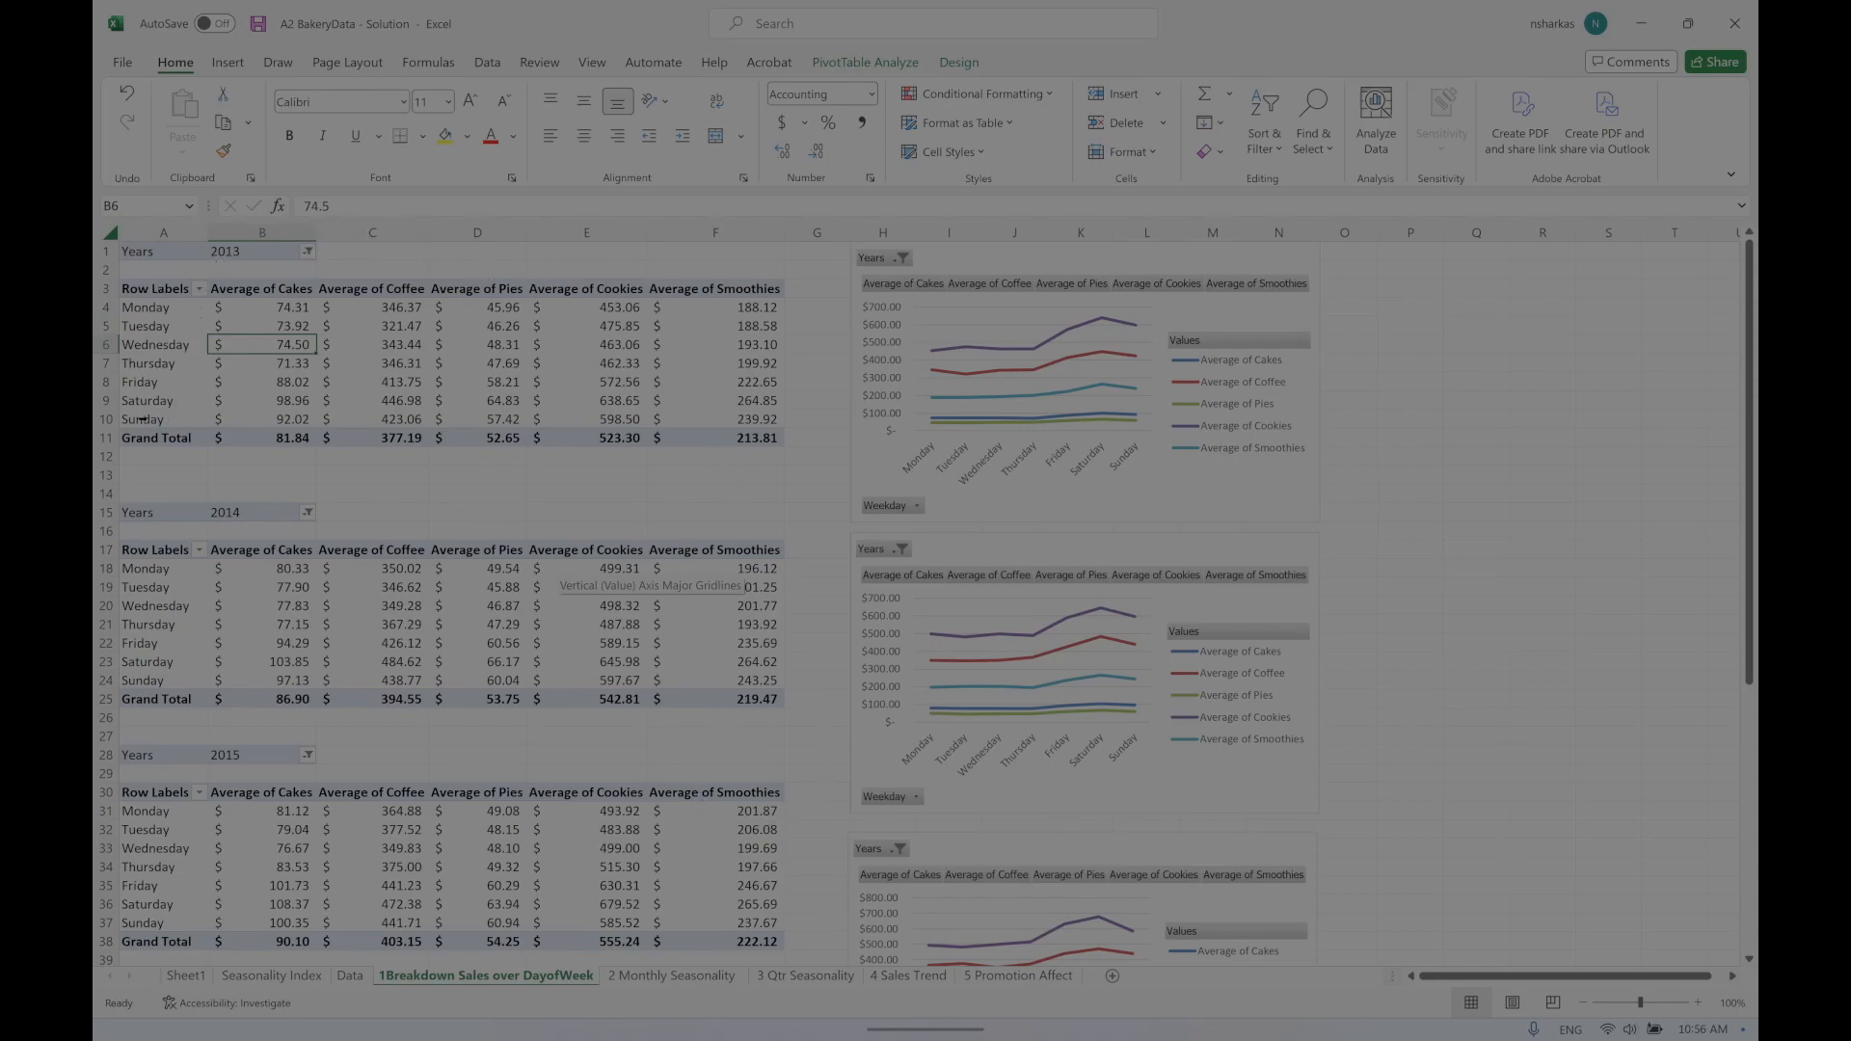
click(253, 245)
click(269, 516)
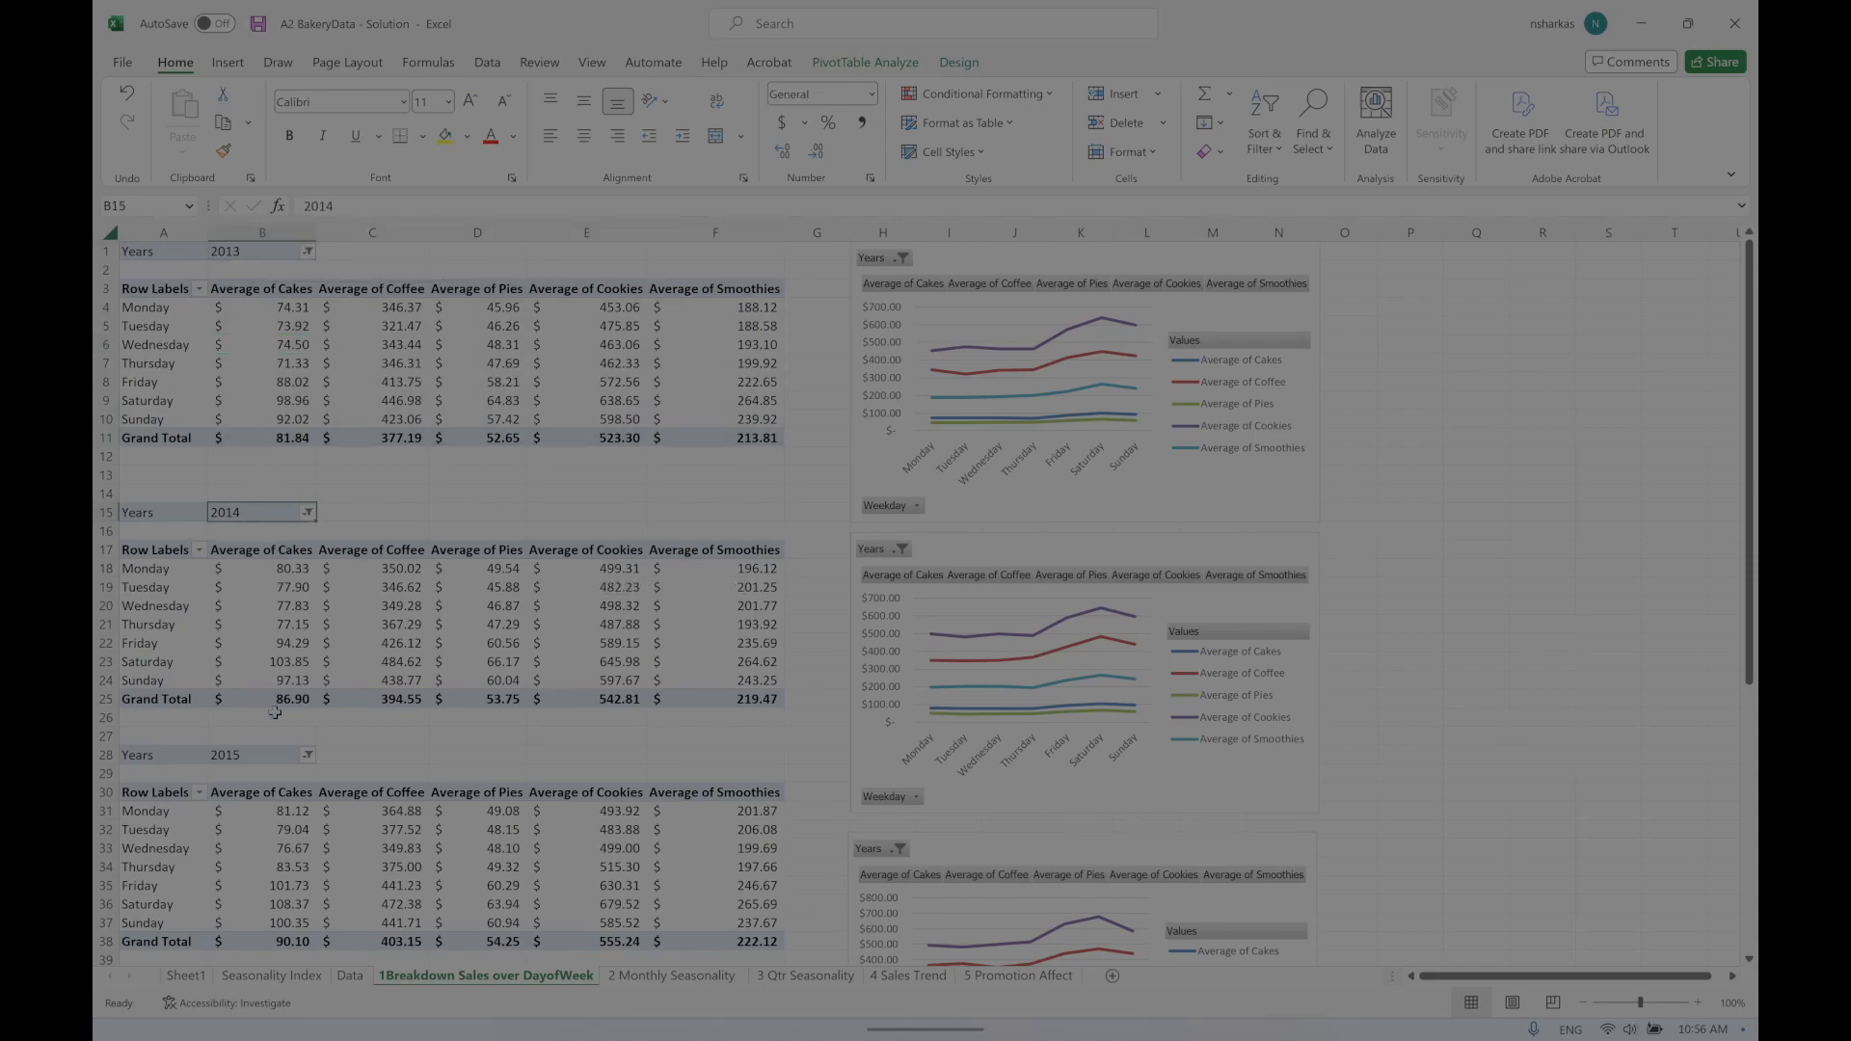
click(257, 760)
click(671, 975)
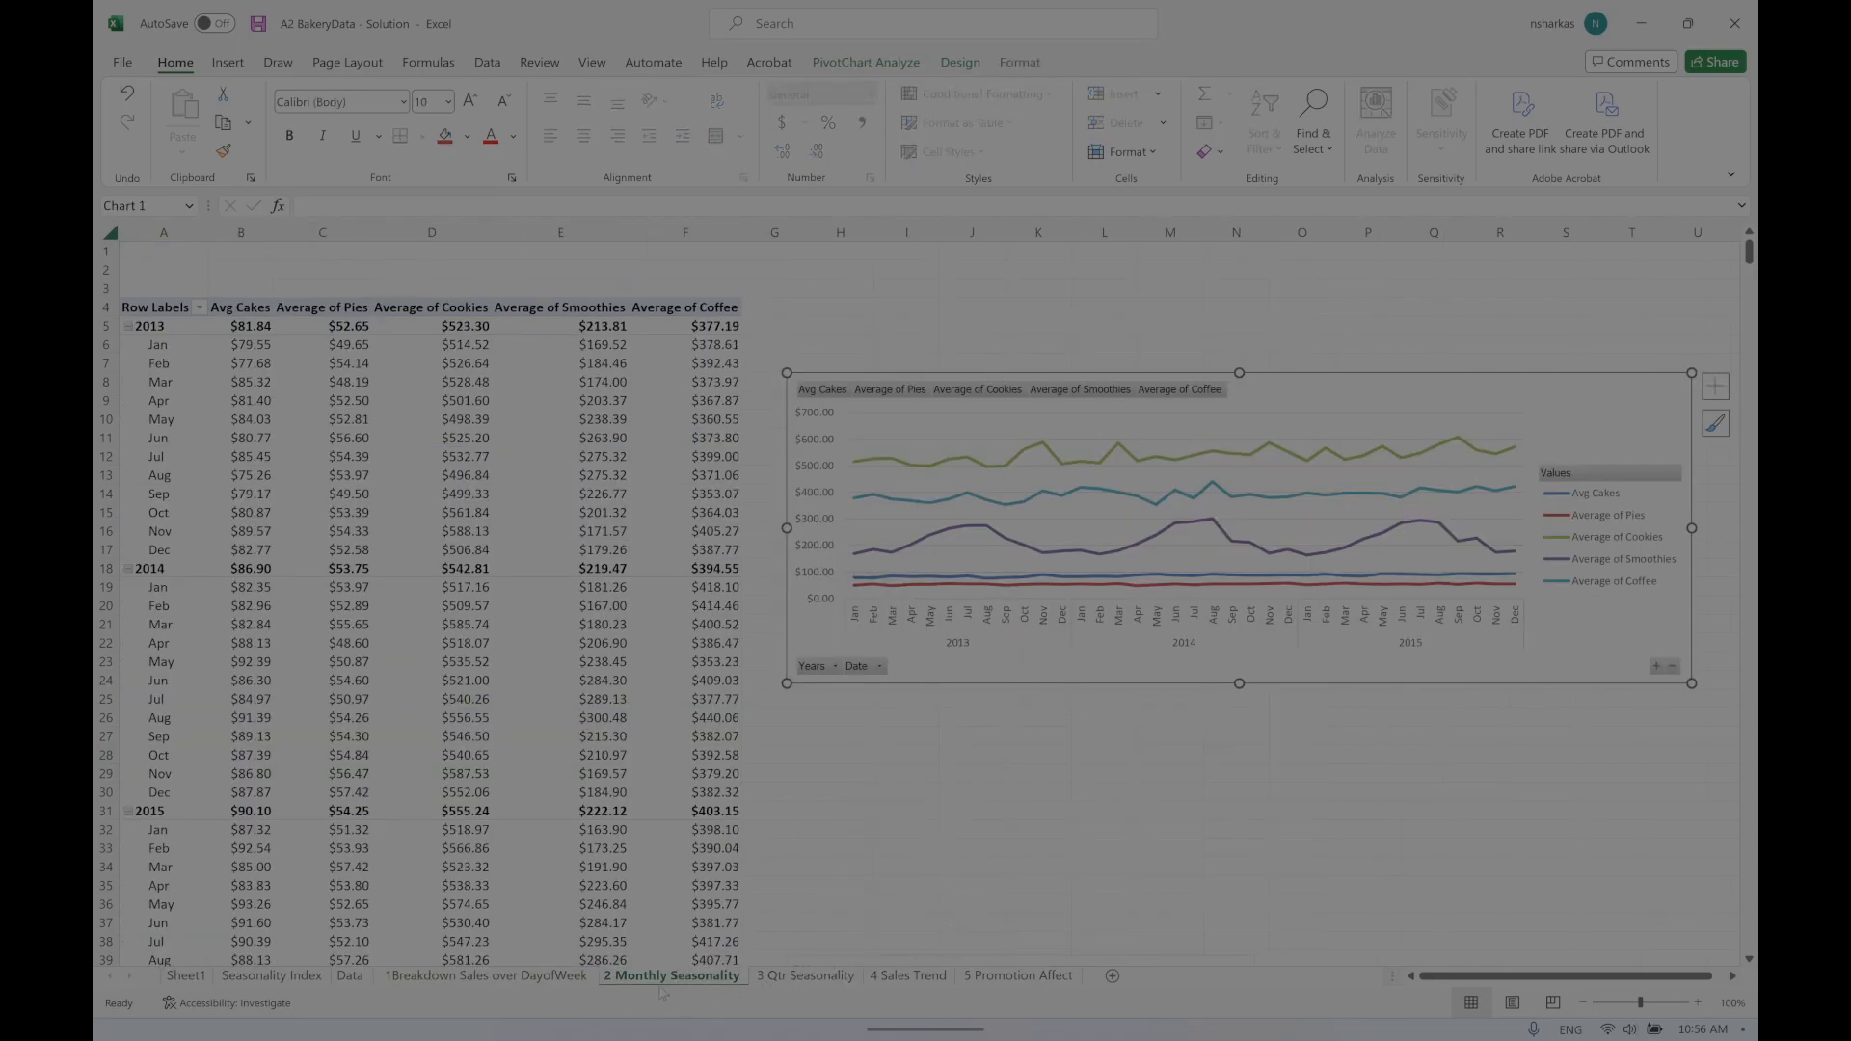
click(802, 978)
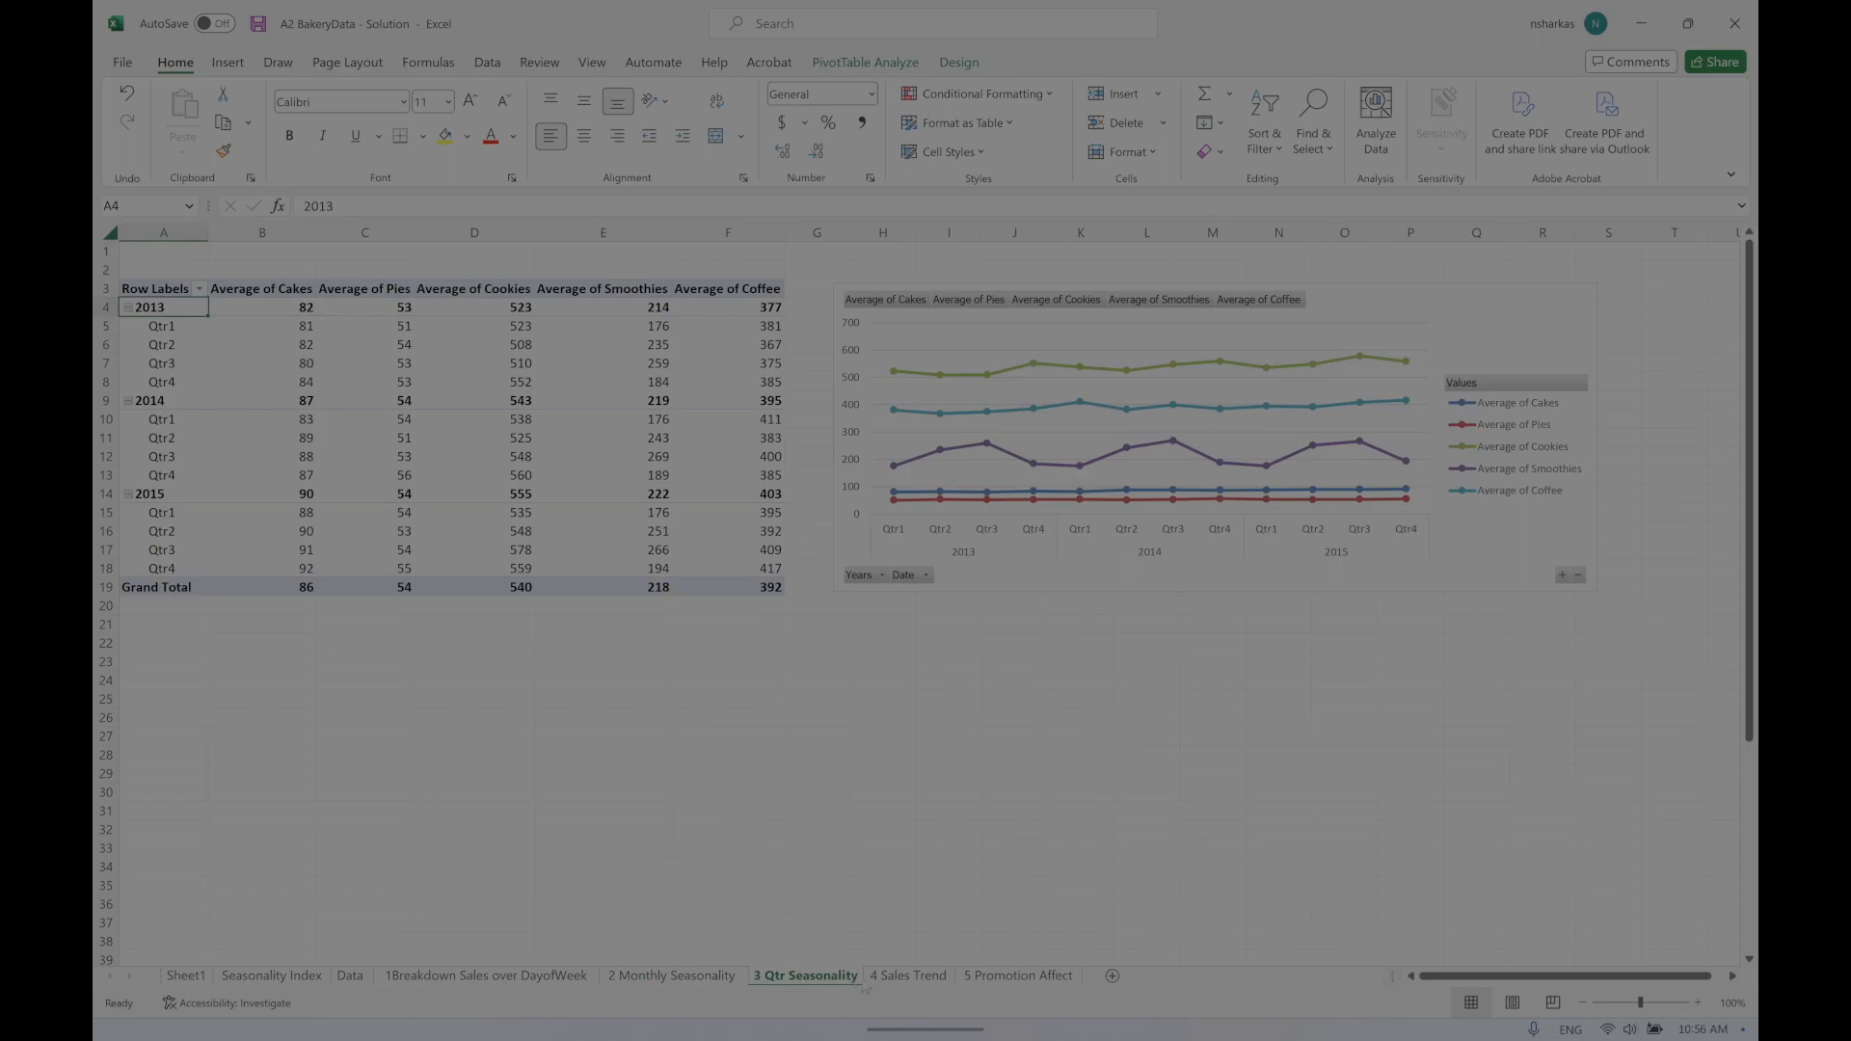
click(909, 979)
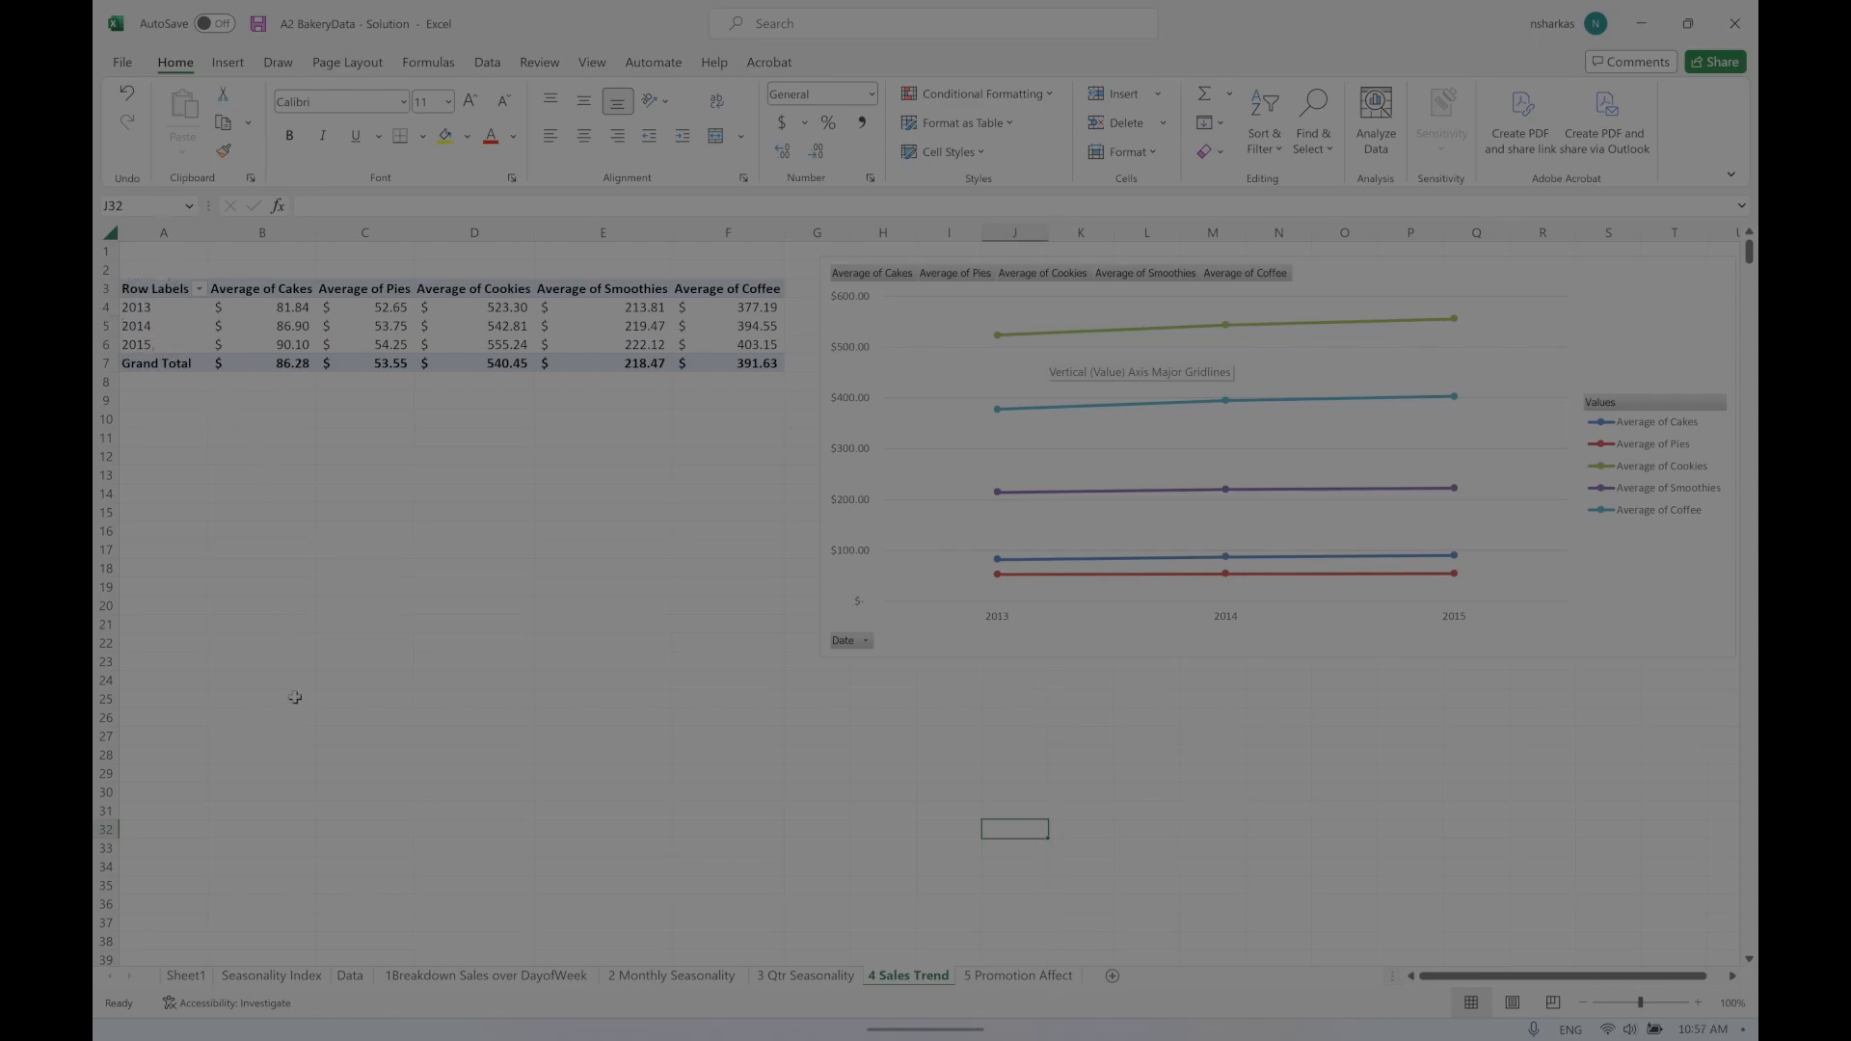
Step: Examine the date, year, month and weekday columns on the Data sheet and return to the day-of-week breakdown
click(350, 975)
click(672, 324)
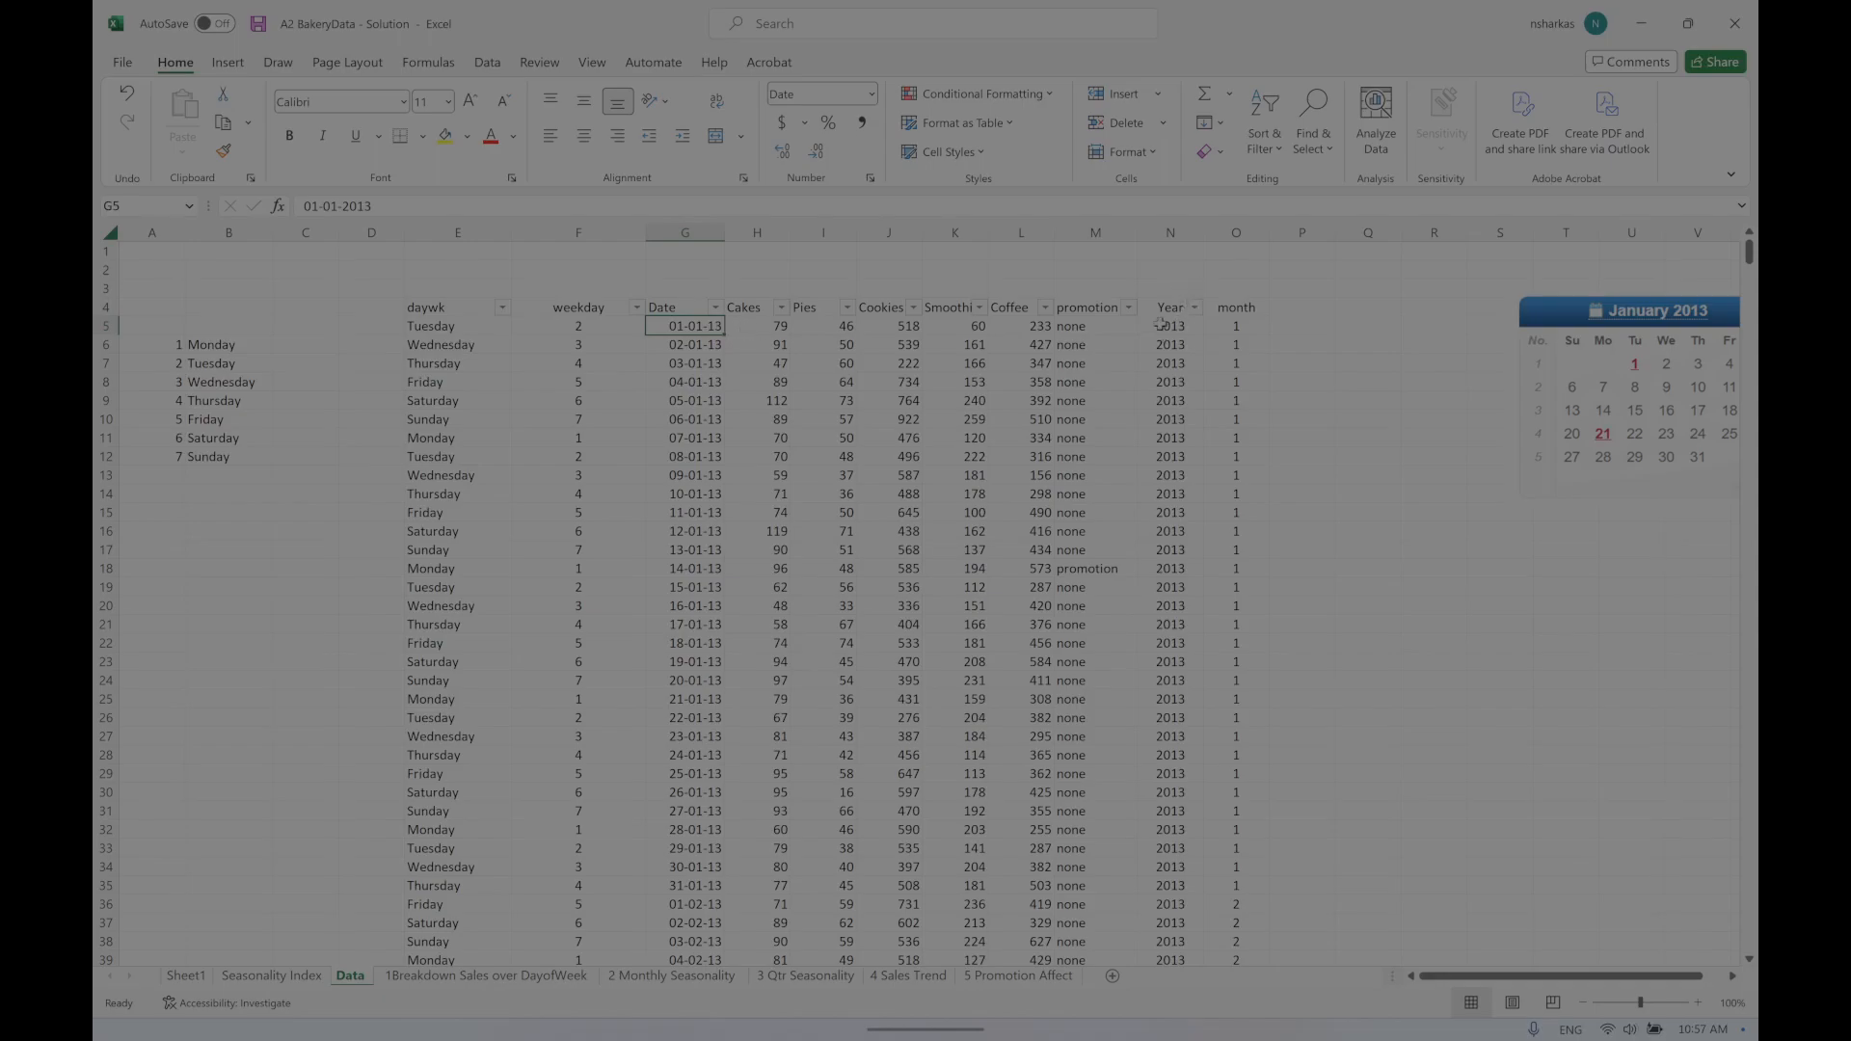
drag(1160, 324, 1236, 308)
click(586, 328)
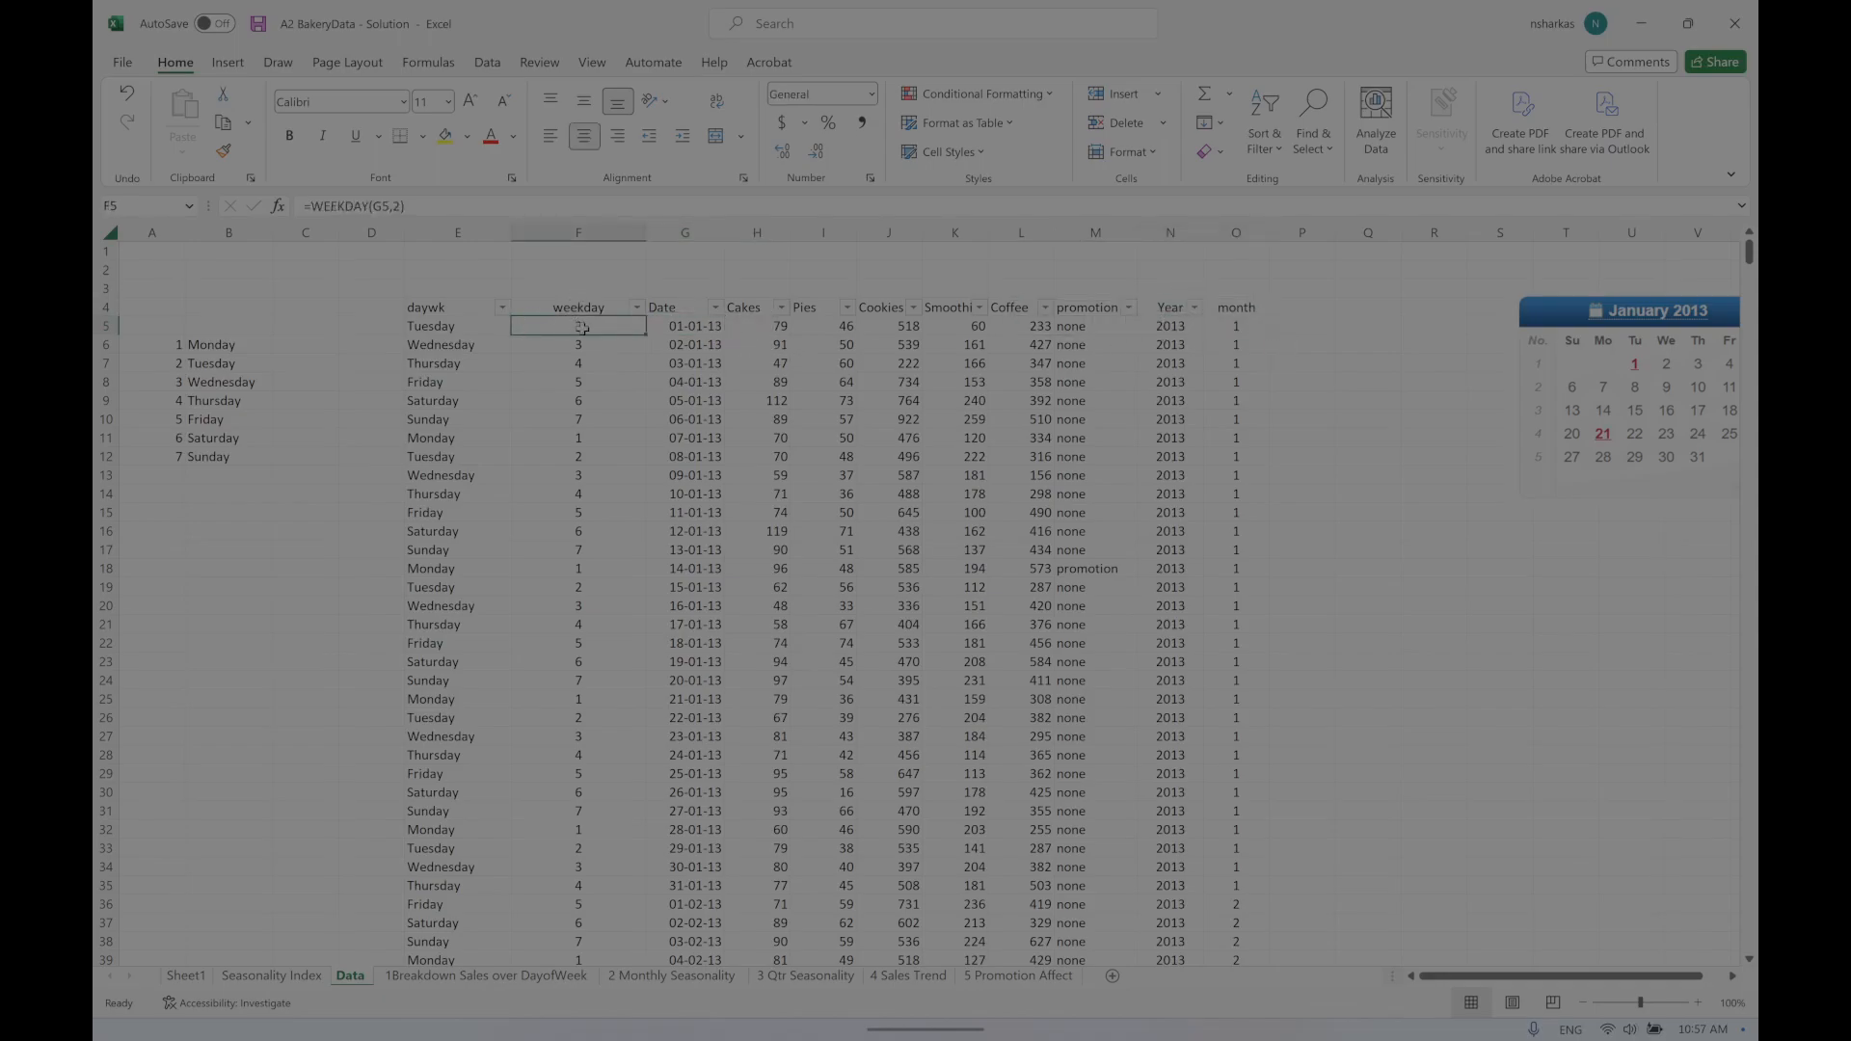
click(490, 977)
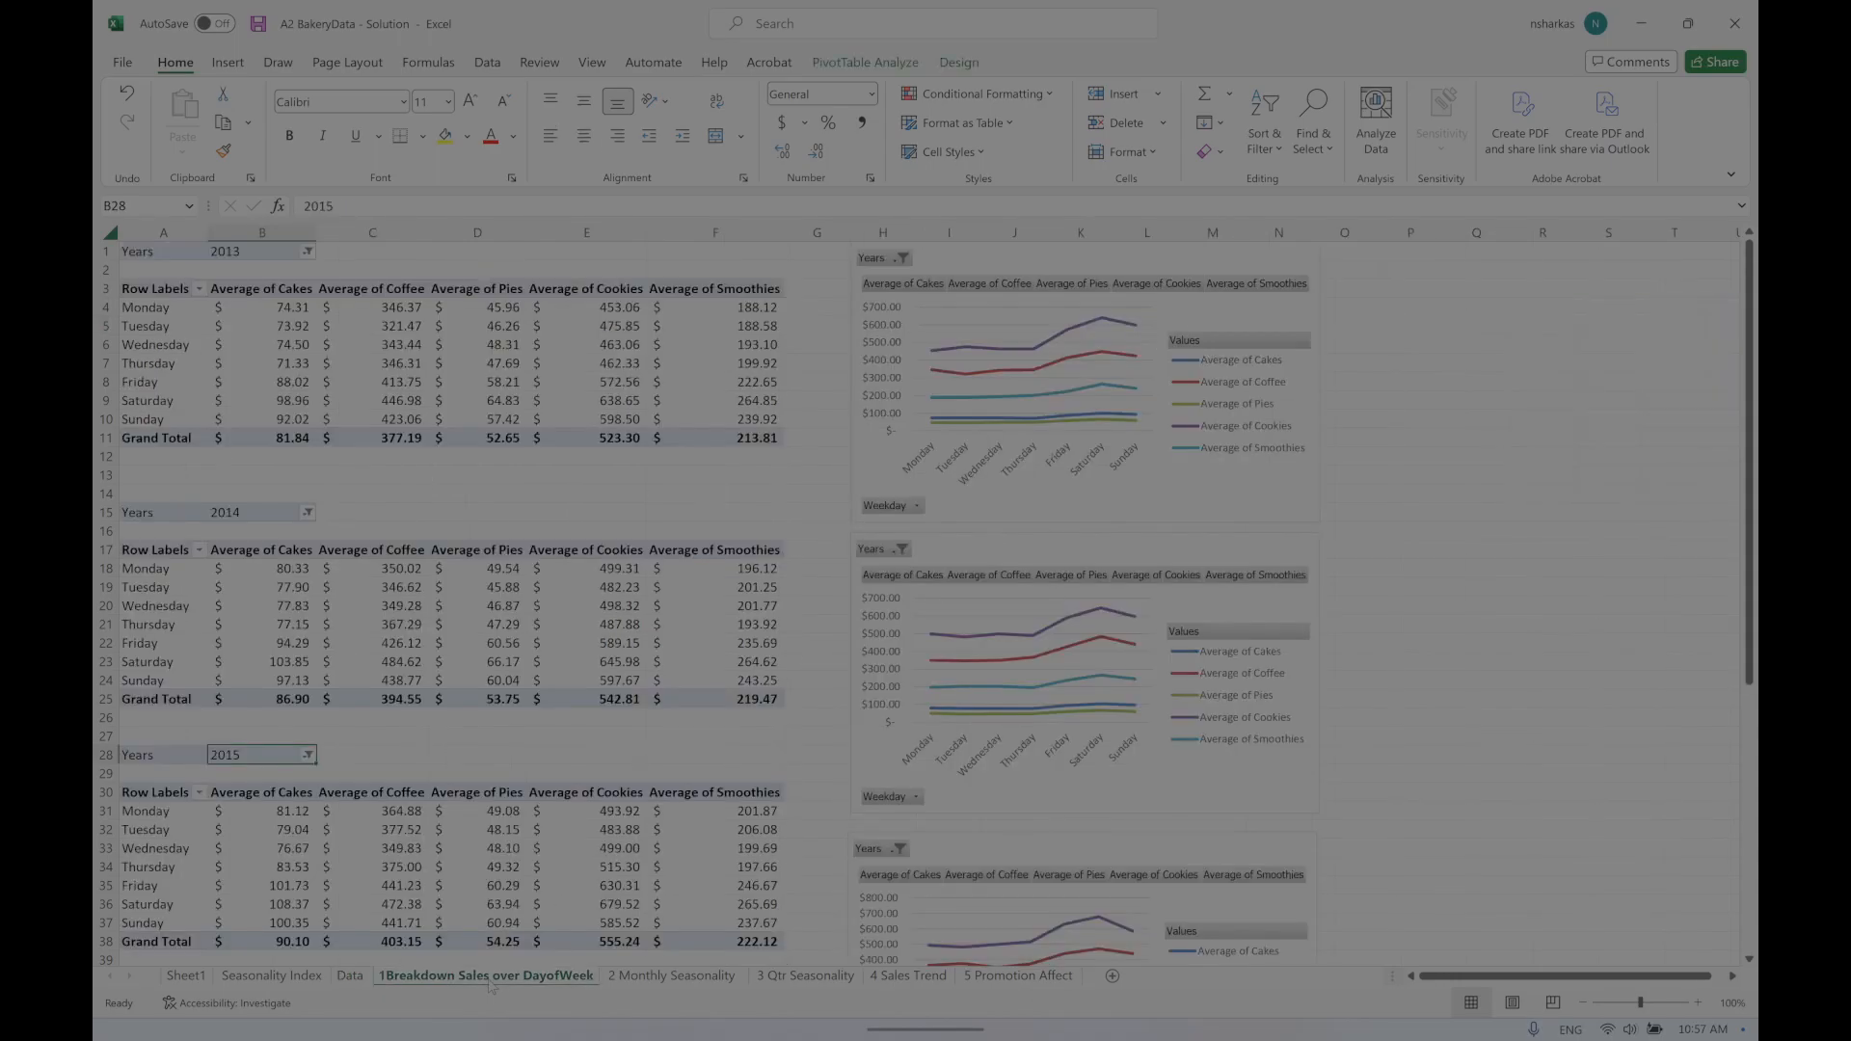
Step: On the monthly seasonality sheet, group the pivot table's dates by Months and Years
click(678, 976)
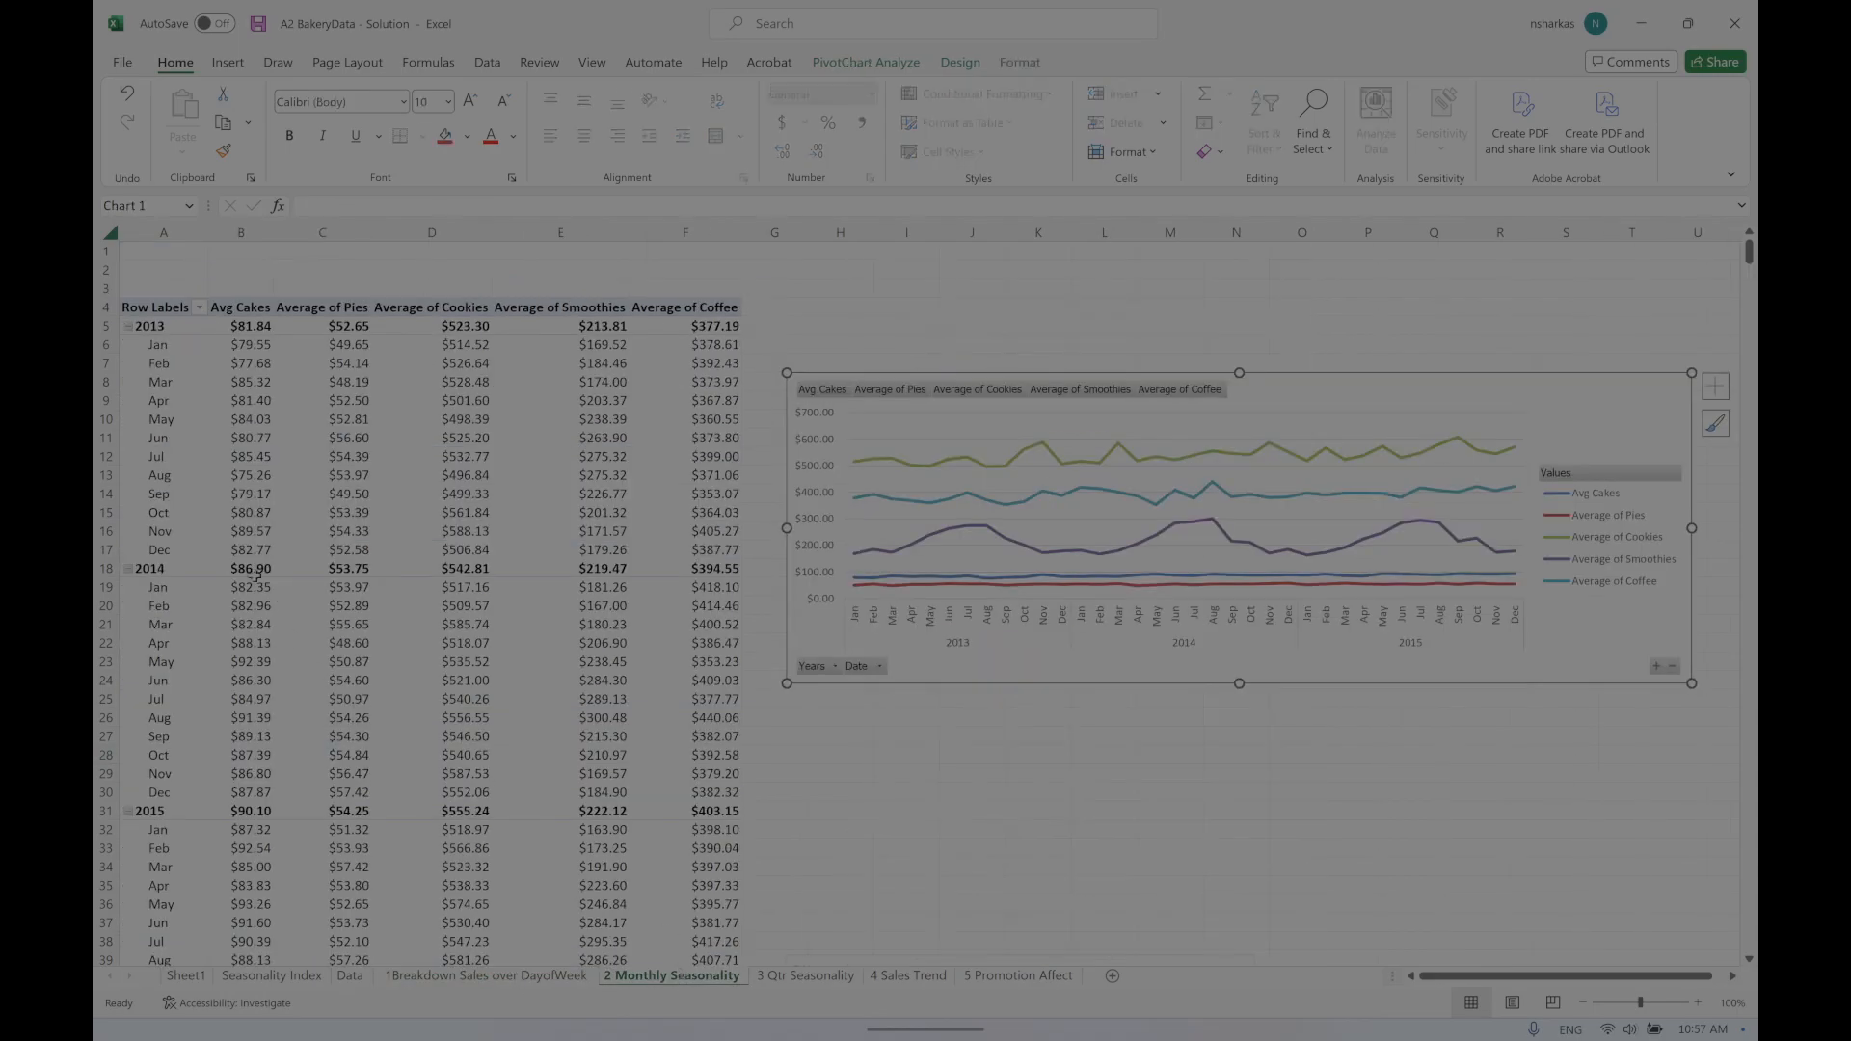
right_click(165, 329)
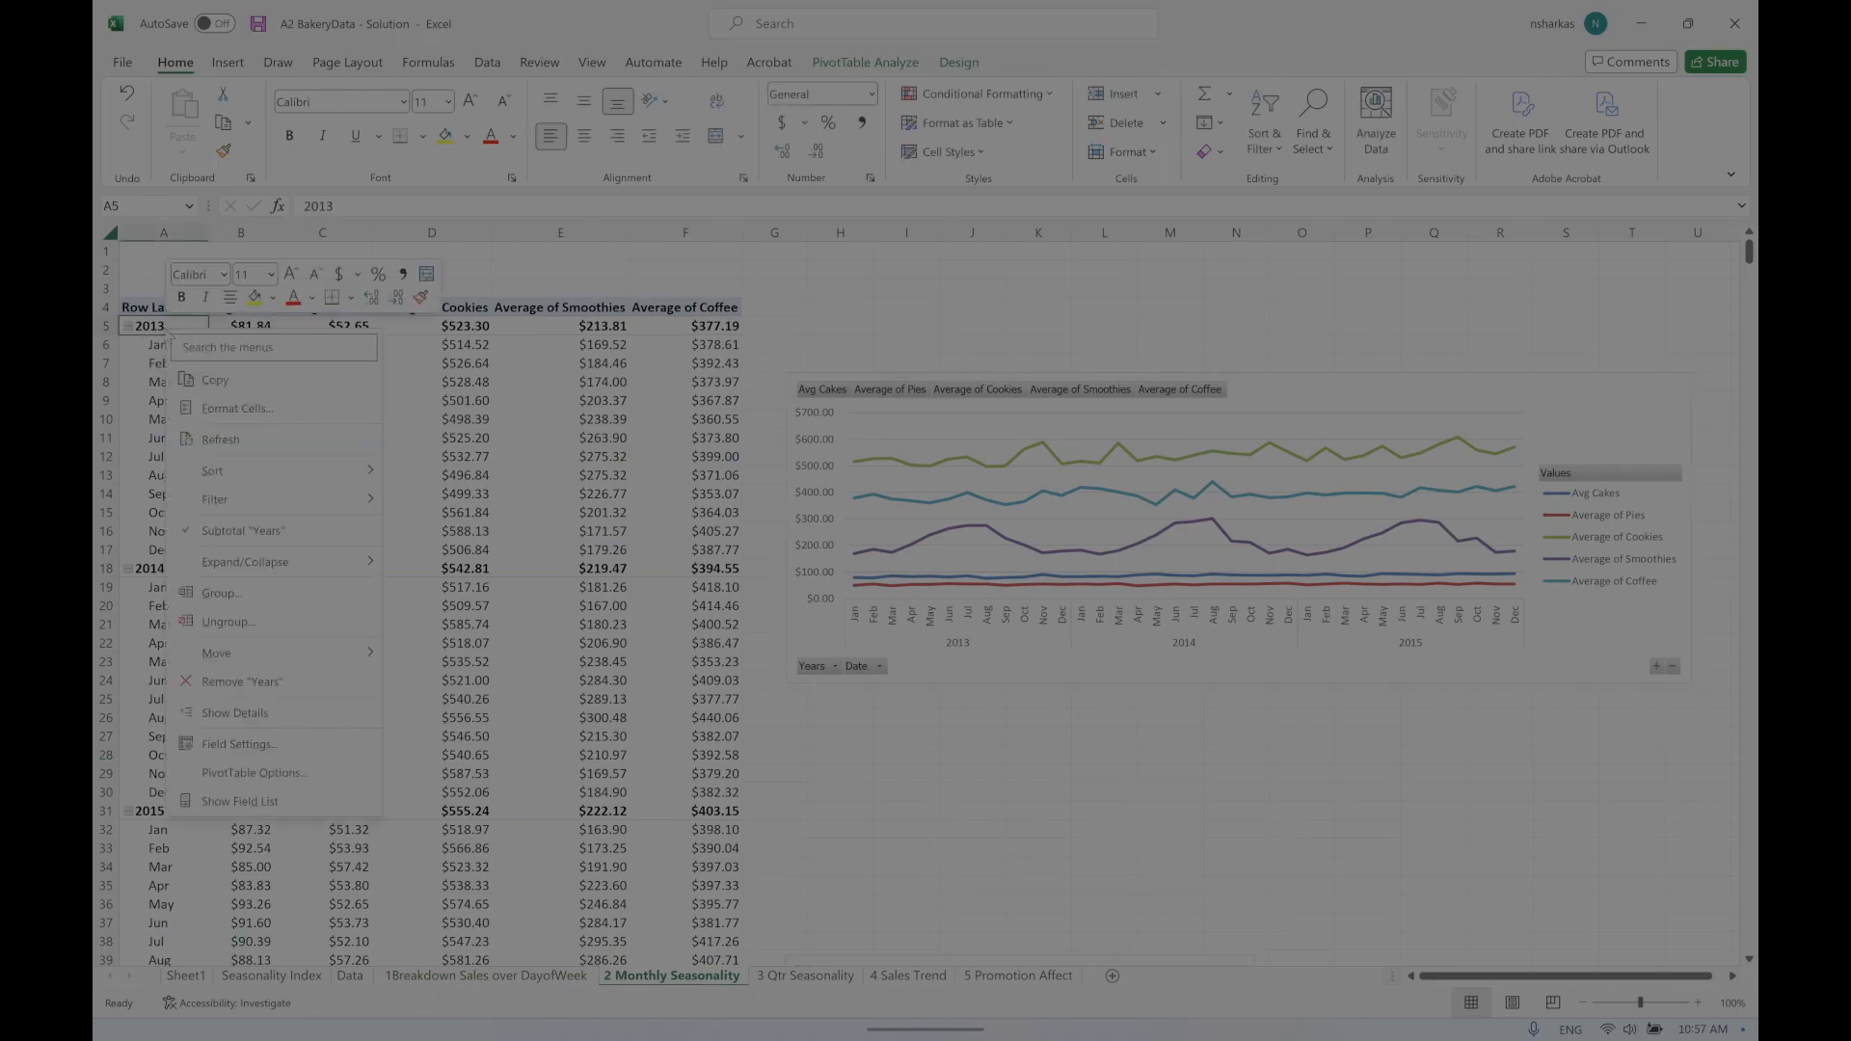
click(231, 595)
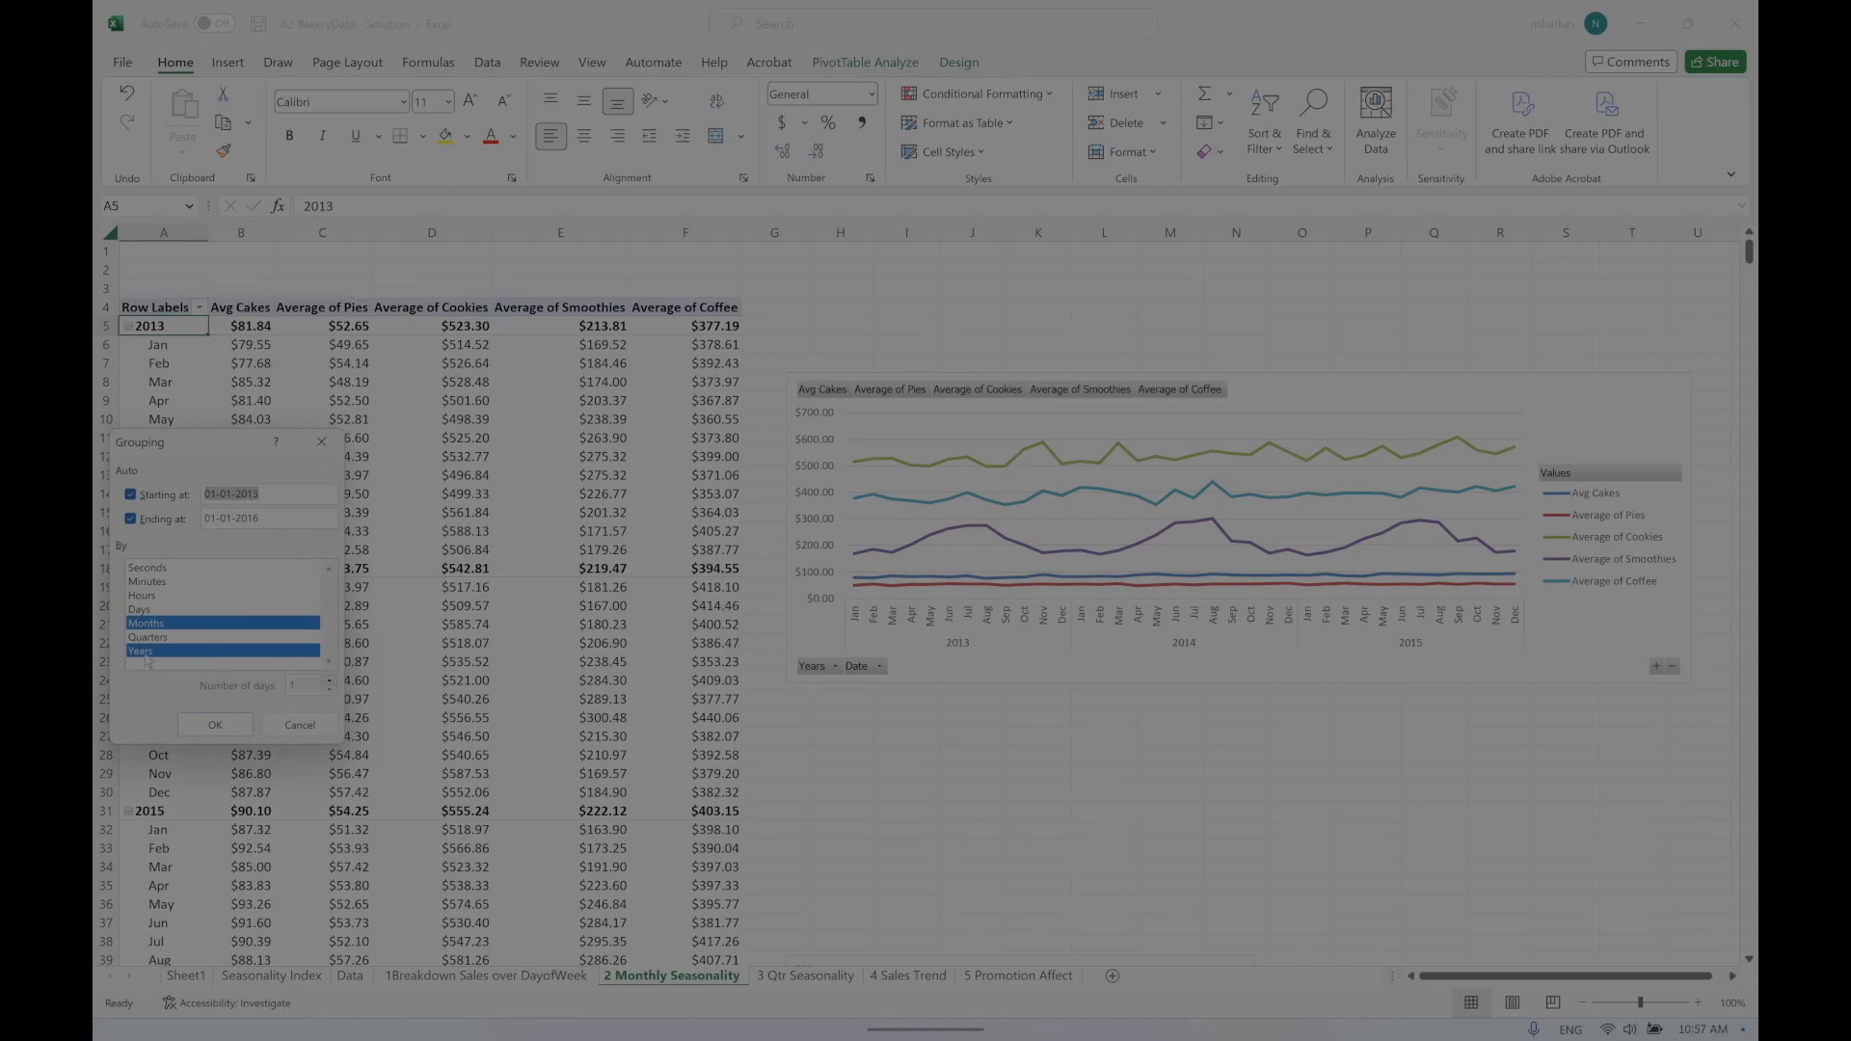
click(159, 623)
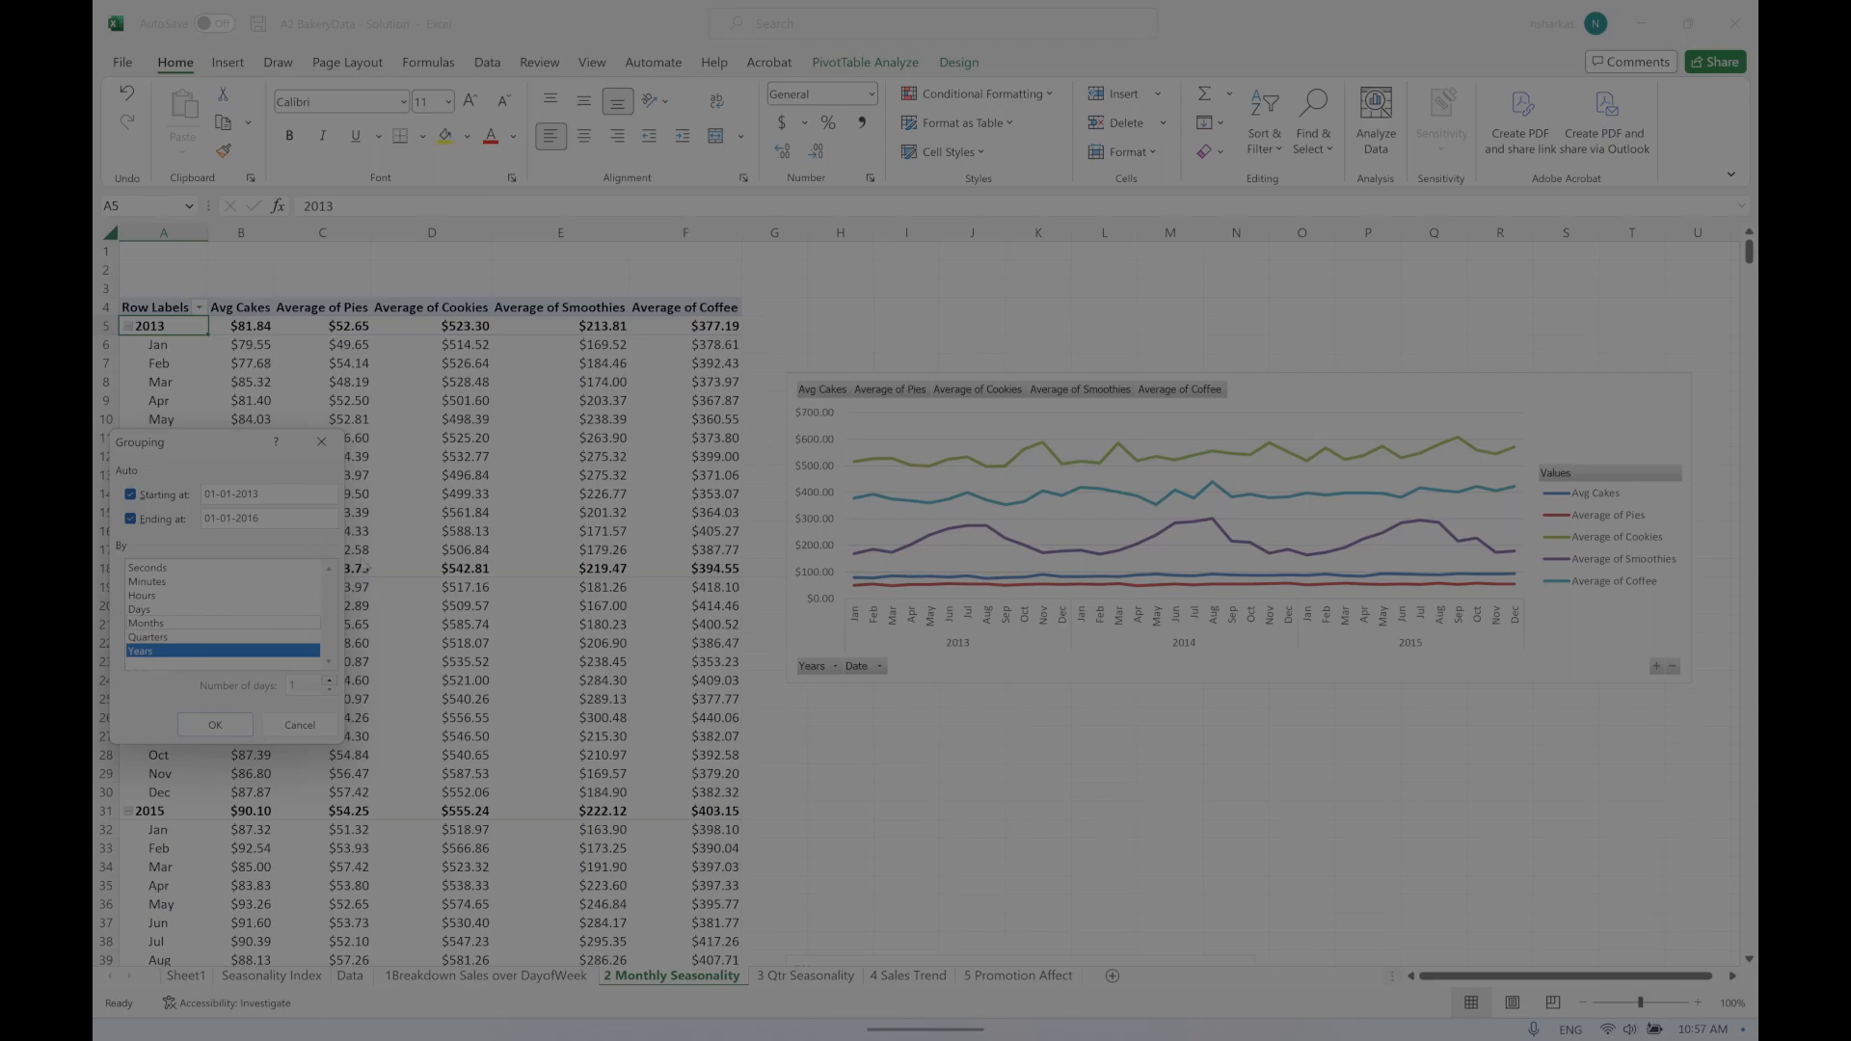
click(151, 640)
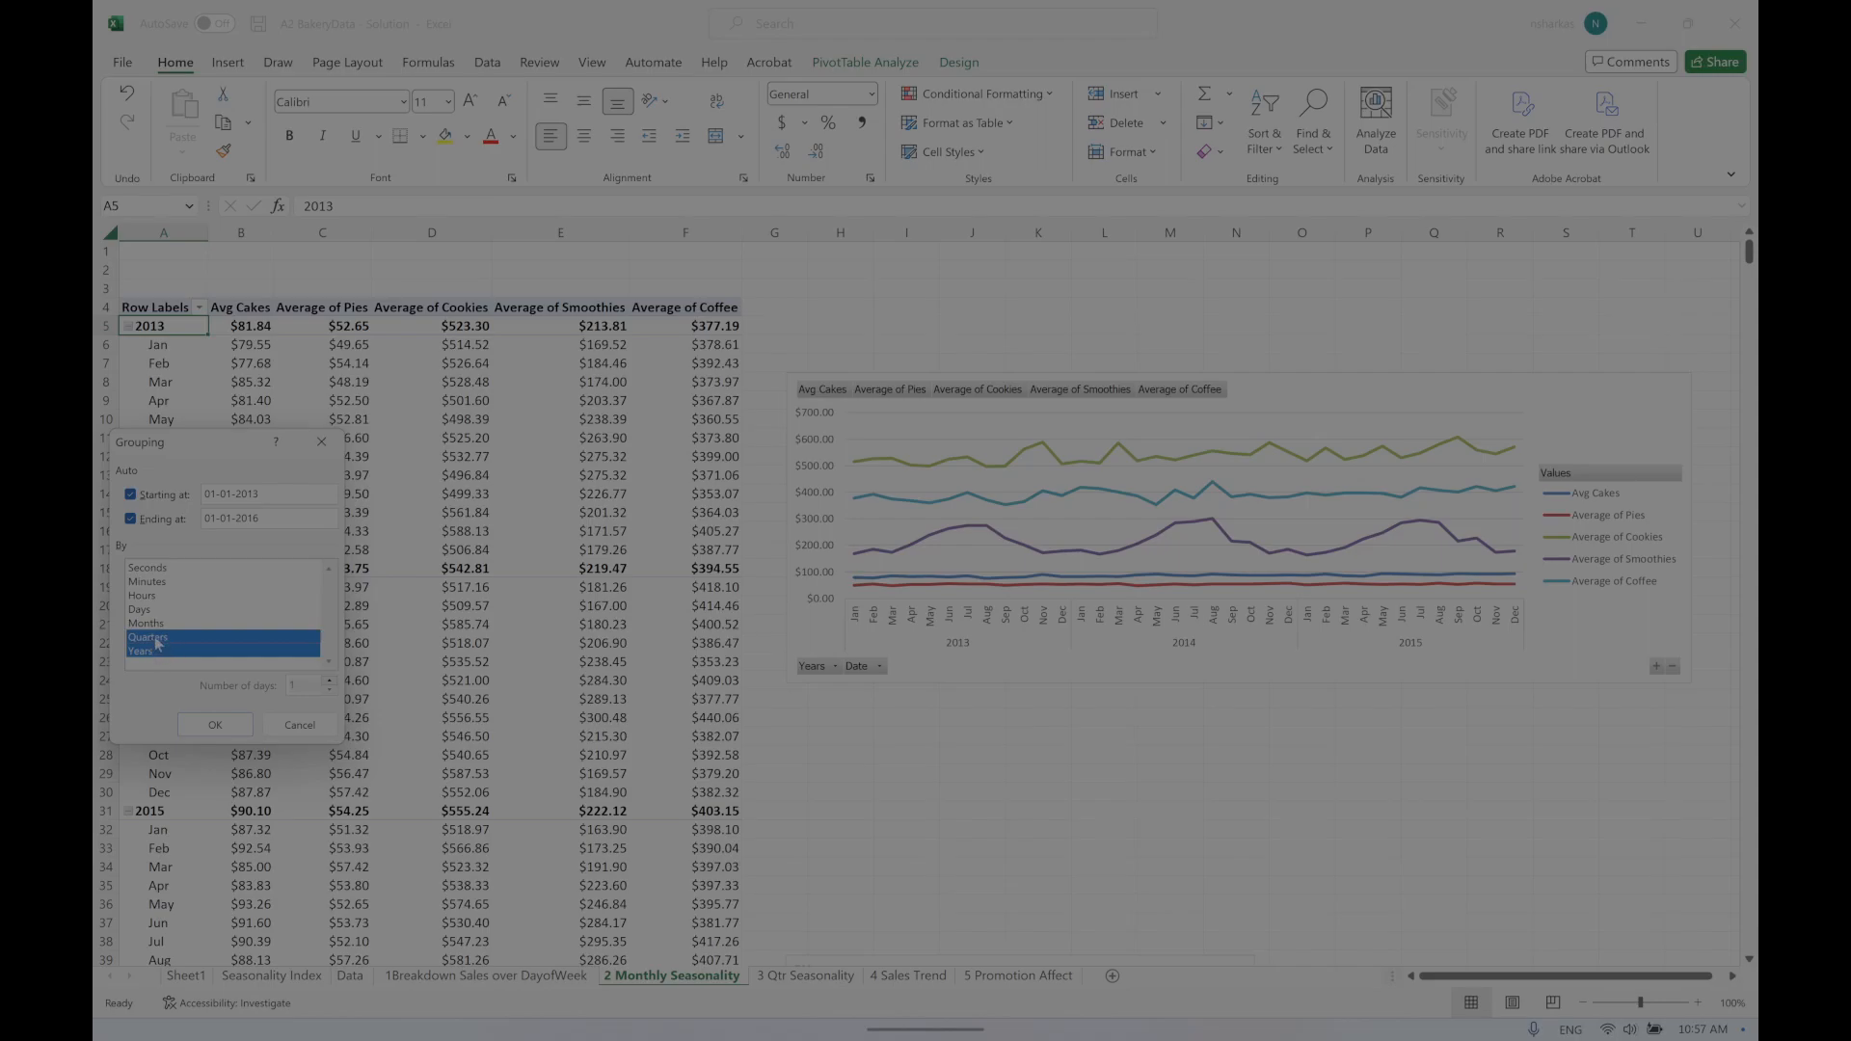
click(158, 642)
click(158, 624)
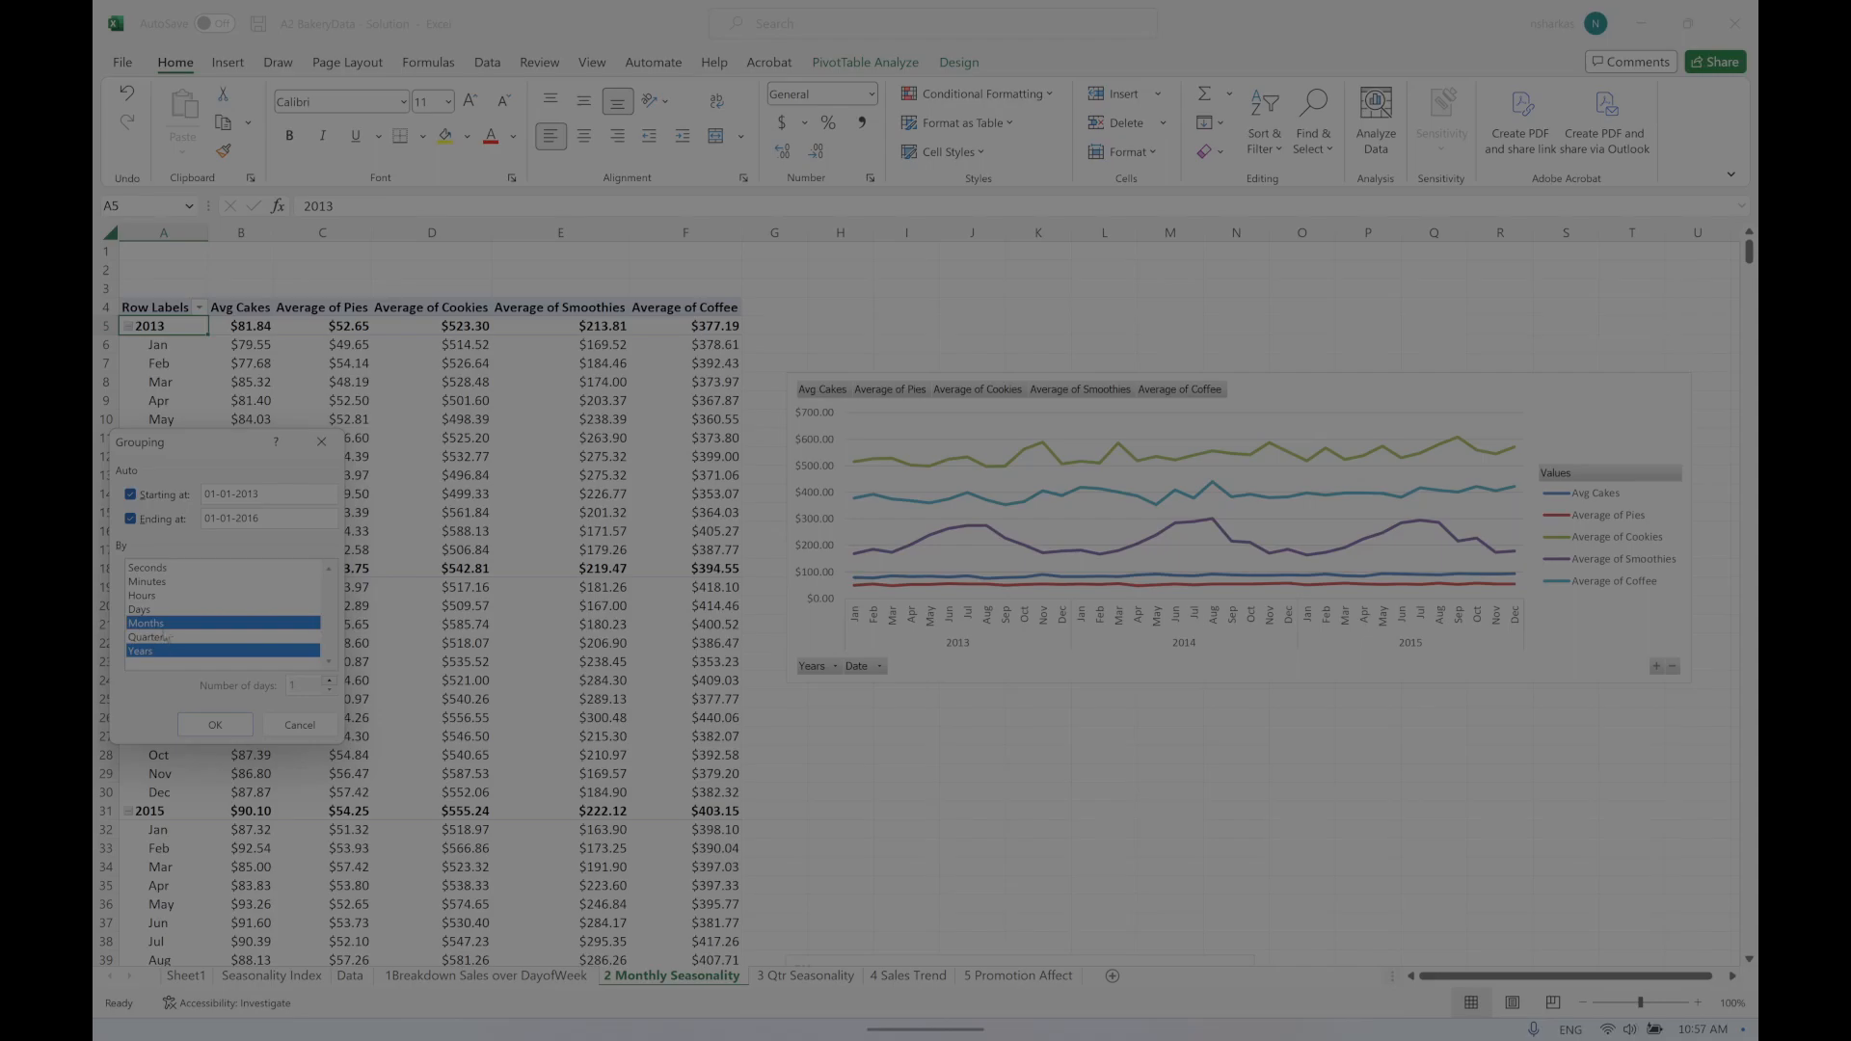
click(212, 725)
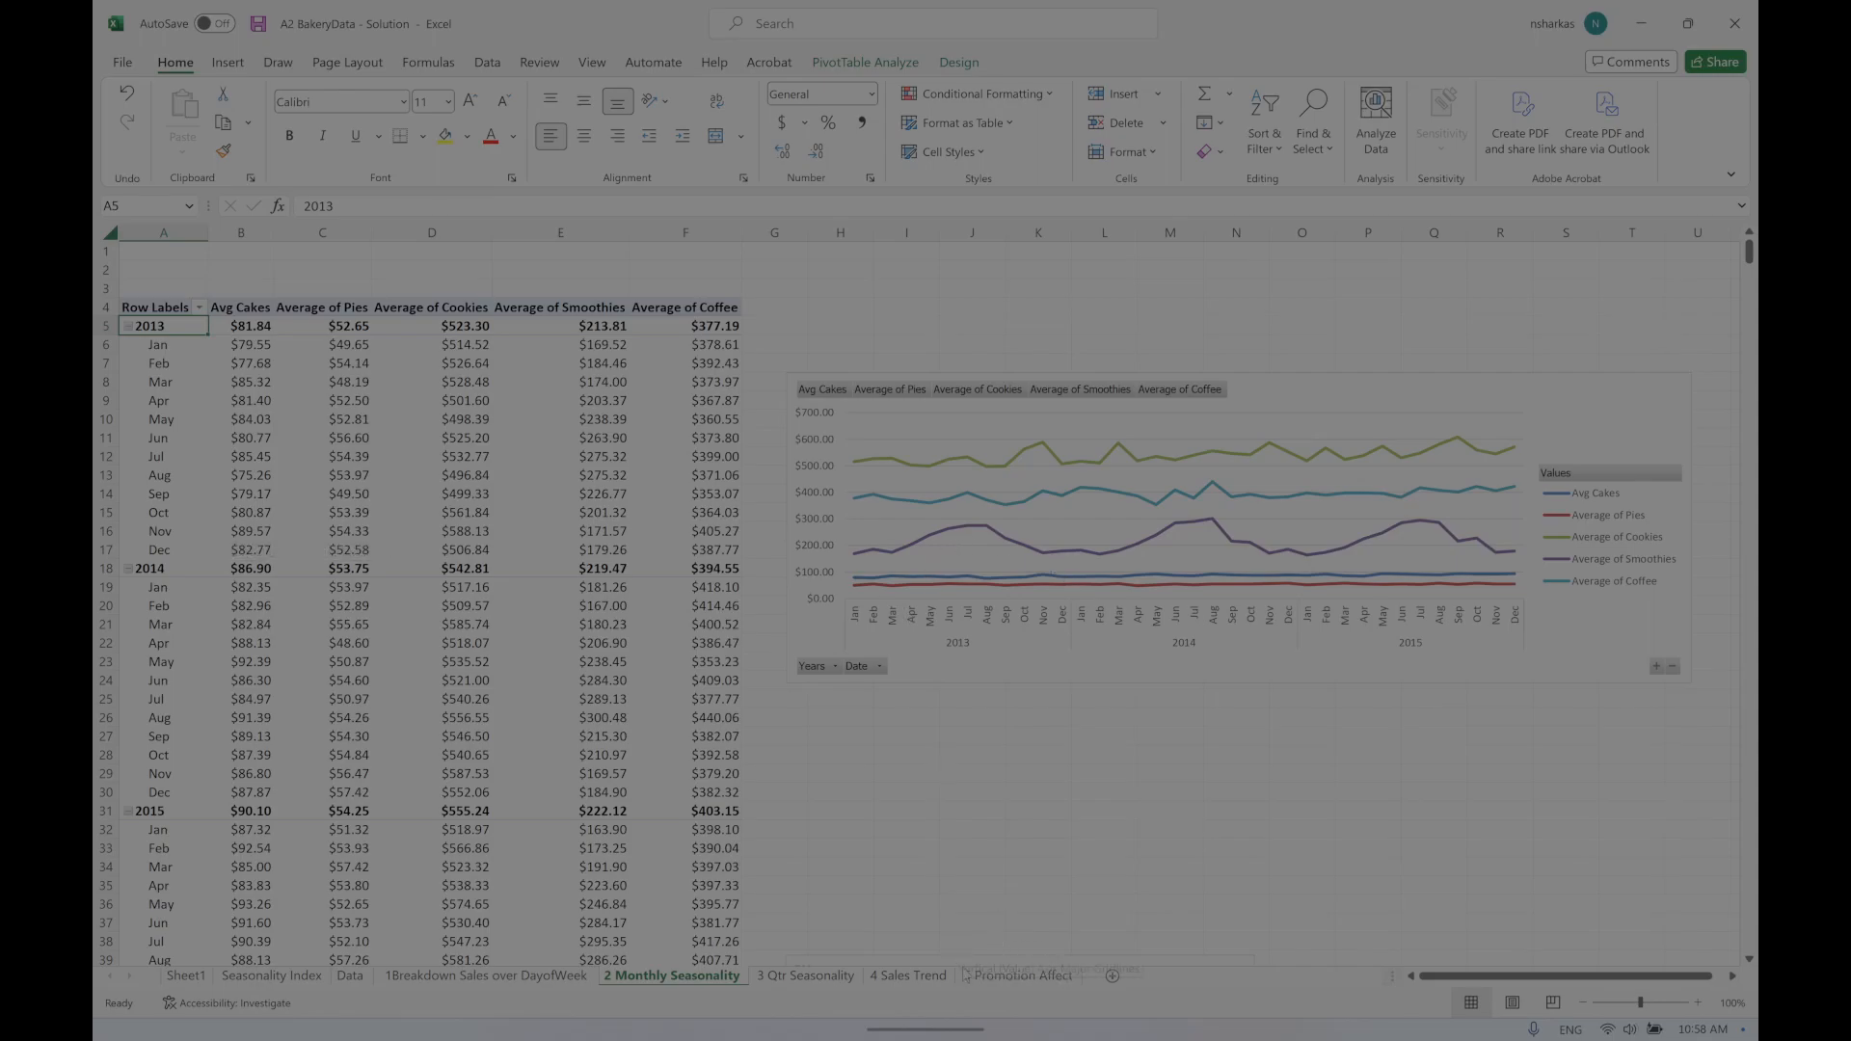
Step: View the promotion effect sheet and switch to OBS
click(1011, 976)
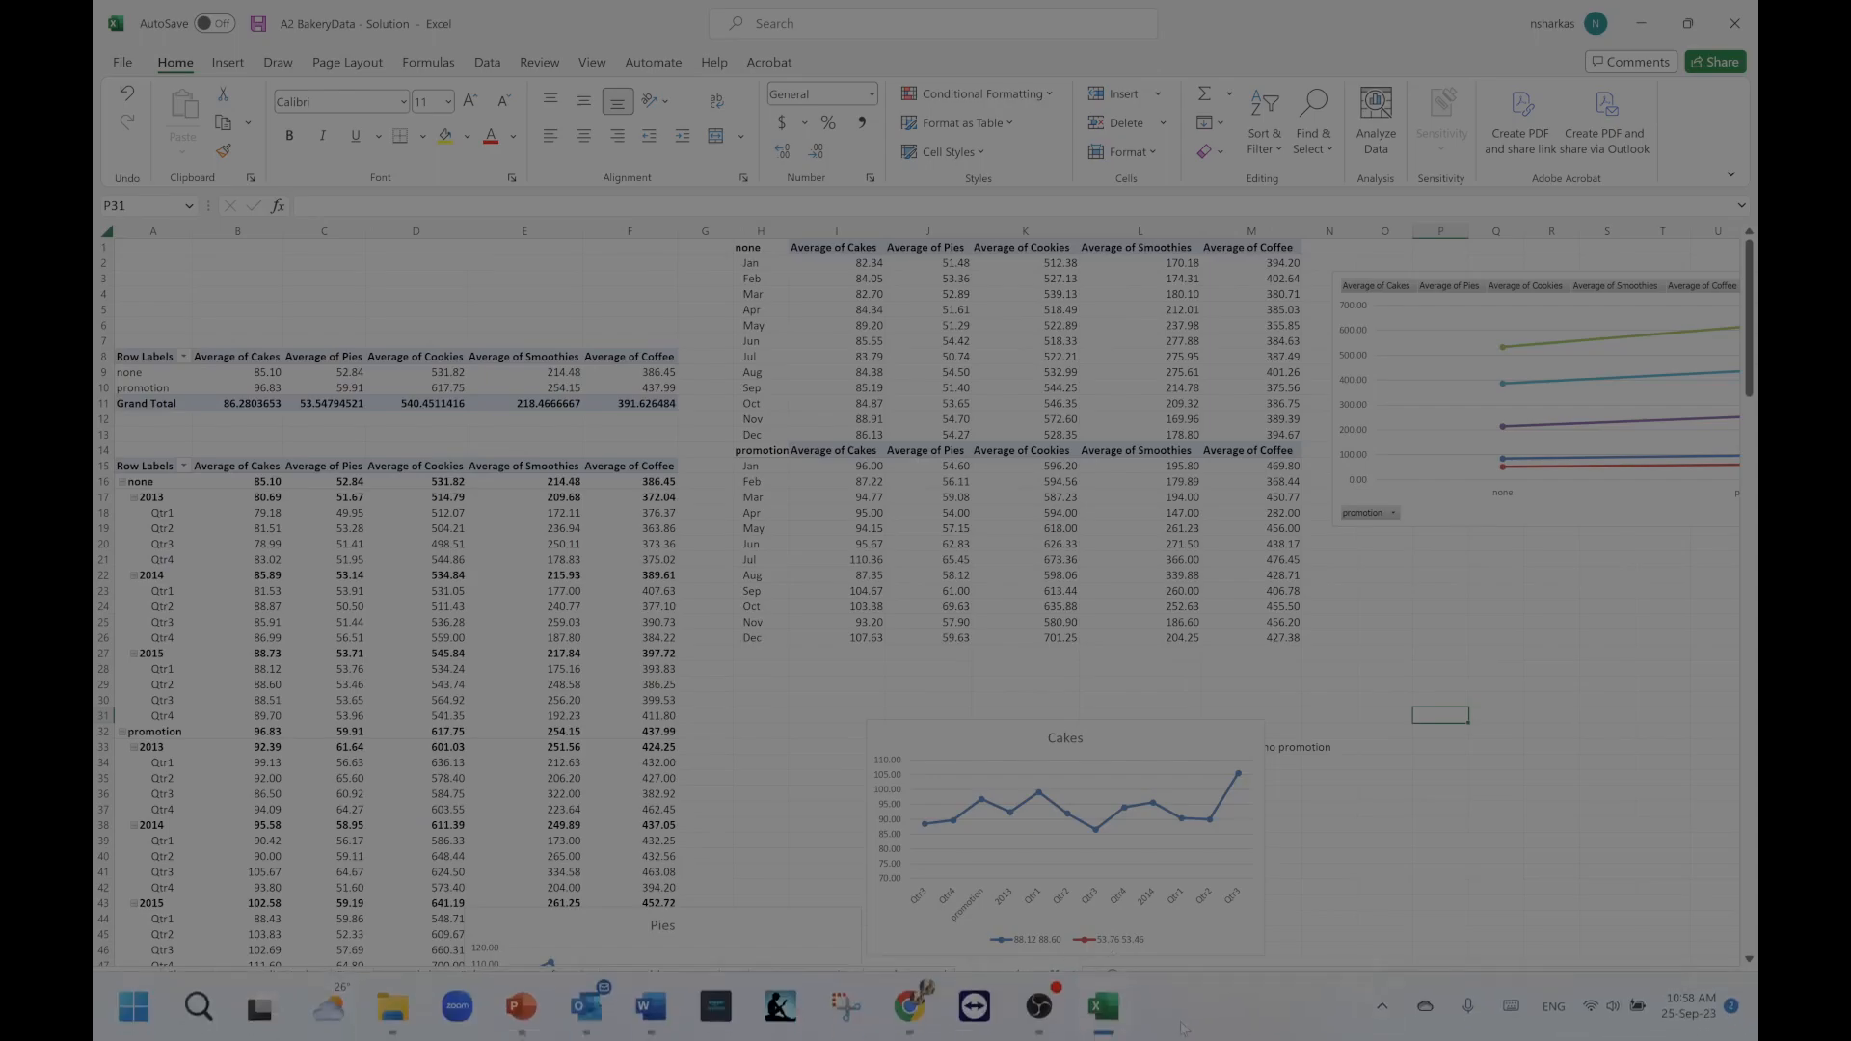
click(1039, 1006)
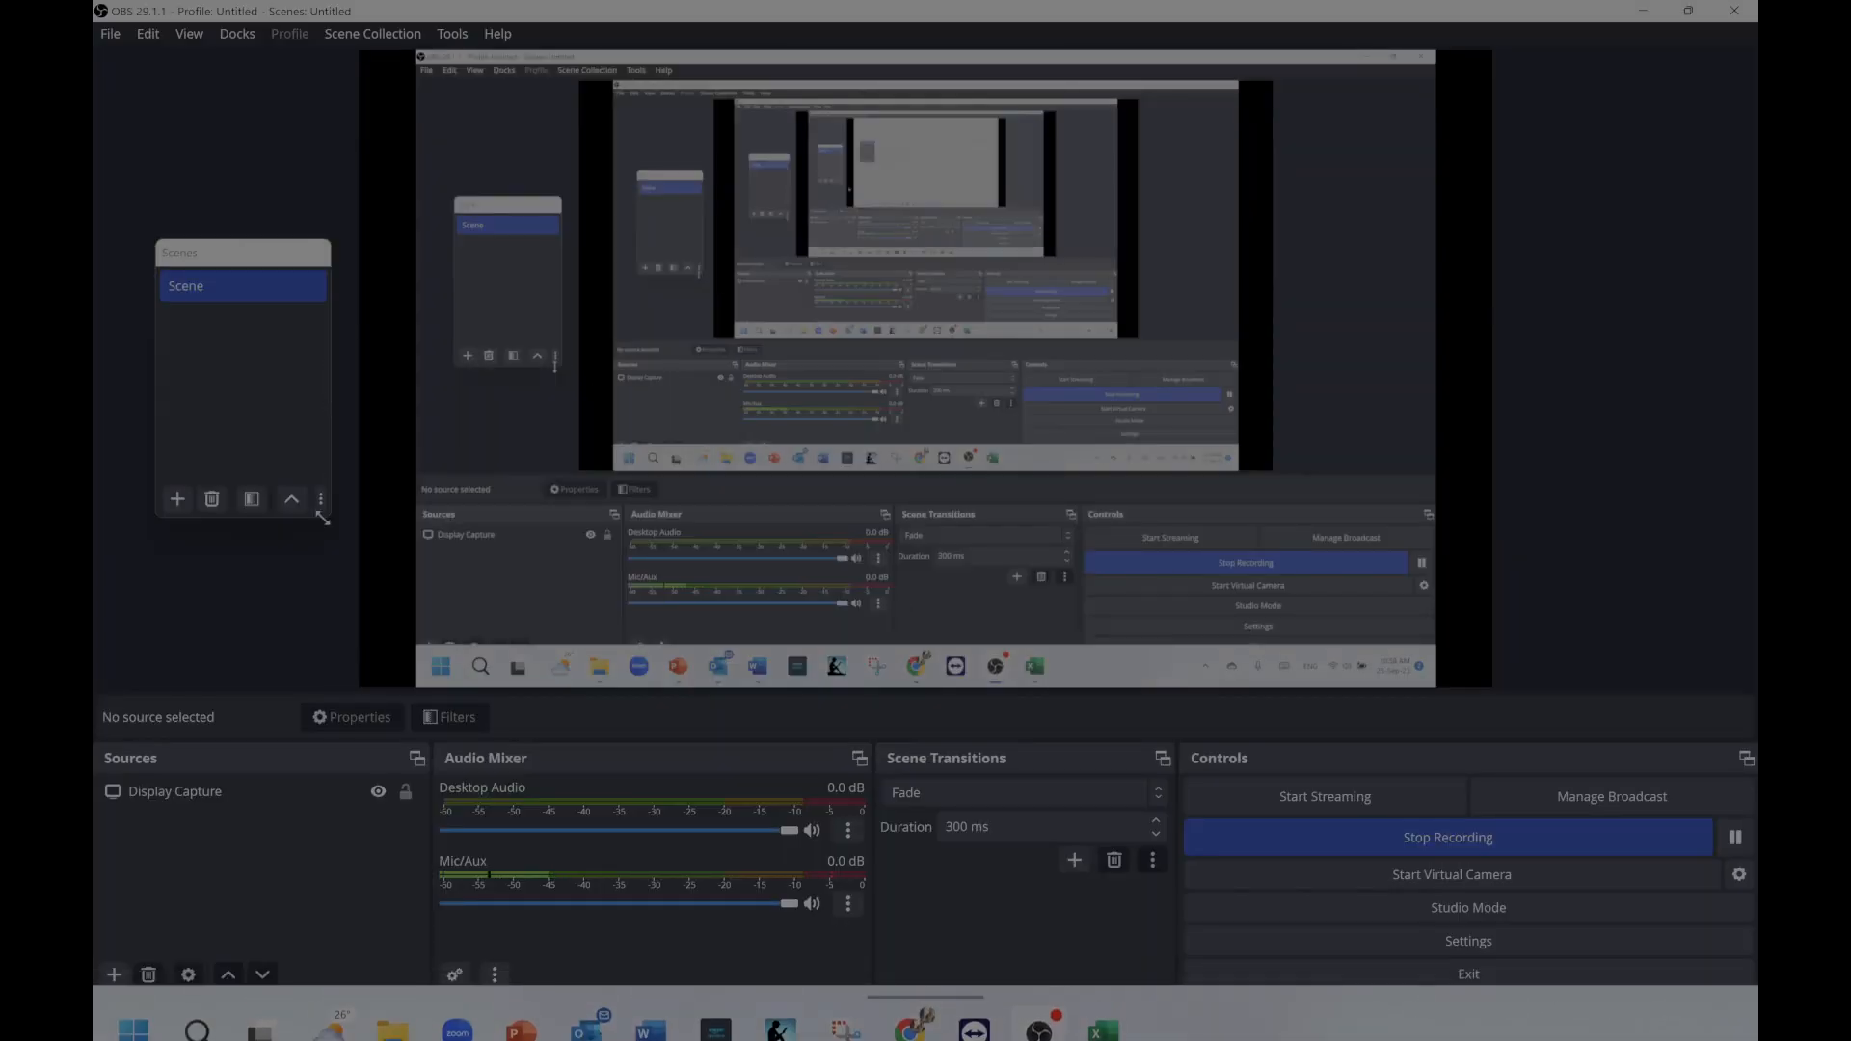